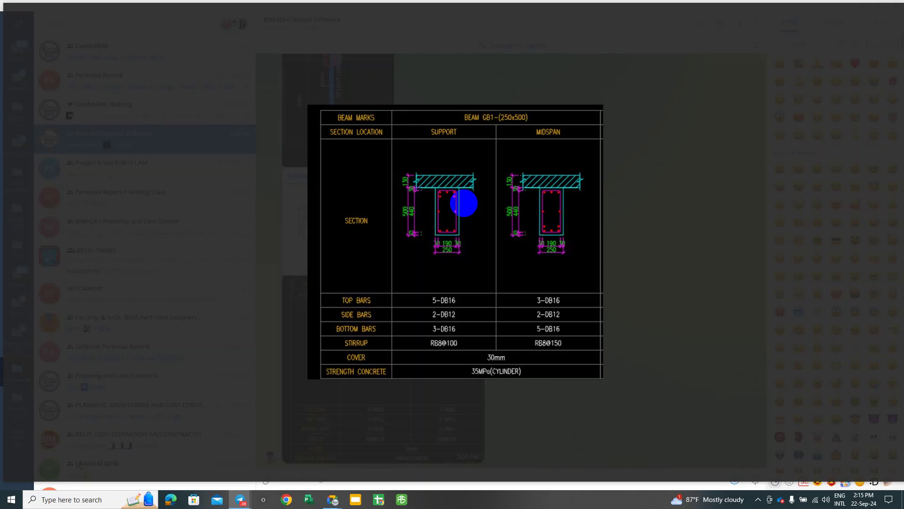
Step: Close the enlarged beam GB1 photo and minimize Telegram to show the desktop
left_click(464, 203)
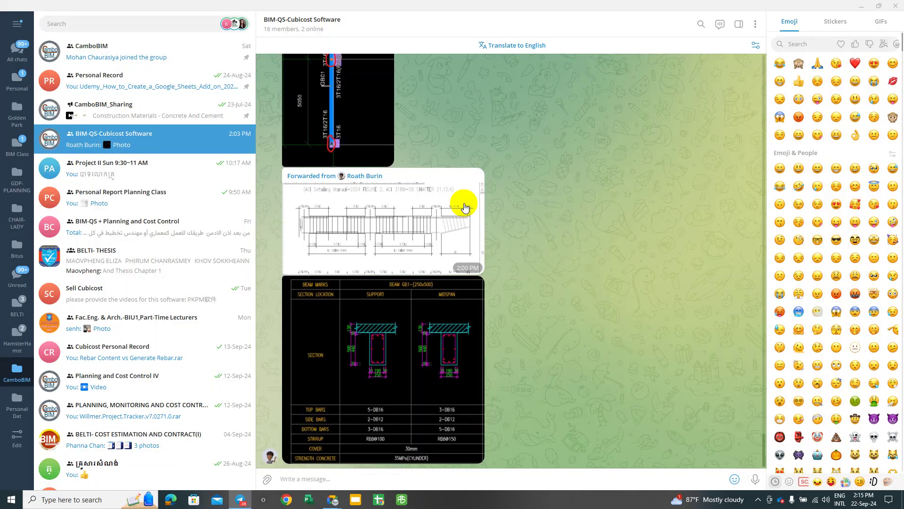
scroll(363, 249, "up", 2)
scroll(359, 242, "down", 2)
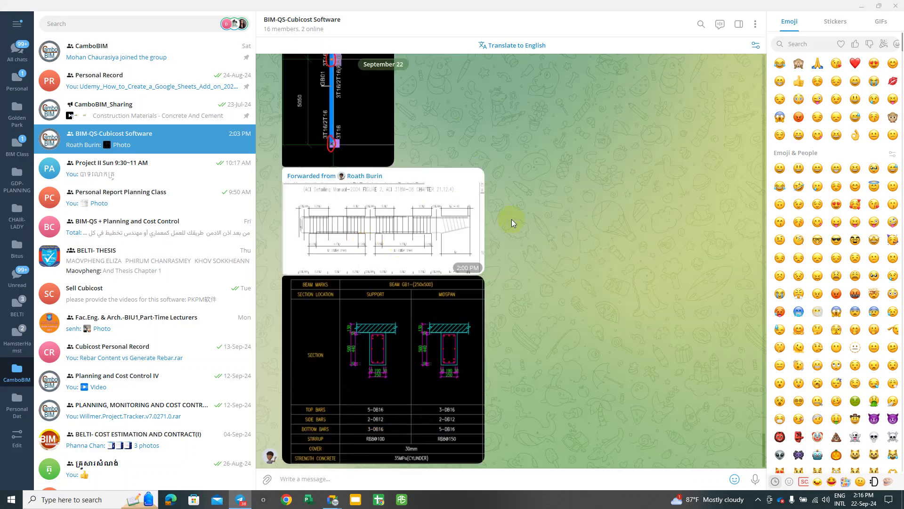
left_click(864, 6)
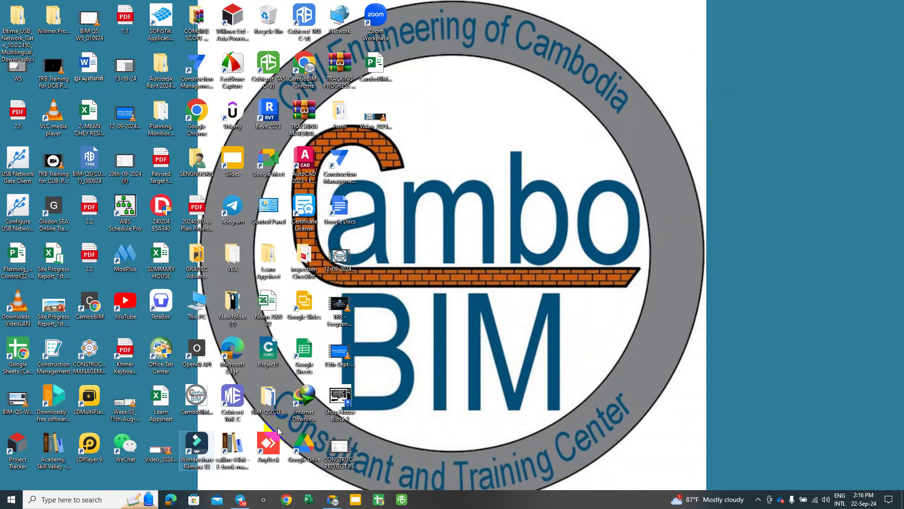
Step: Open the BIM-QS(CUBICOST) desktop folder and begin a Windows Start search for the app
left_click(272, 398)
double_click(272, 398)
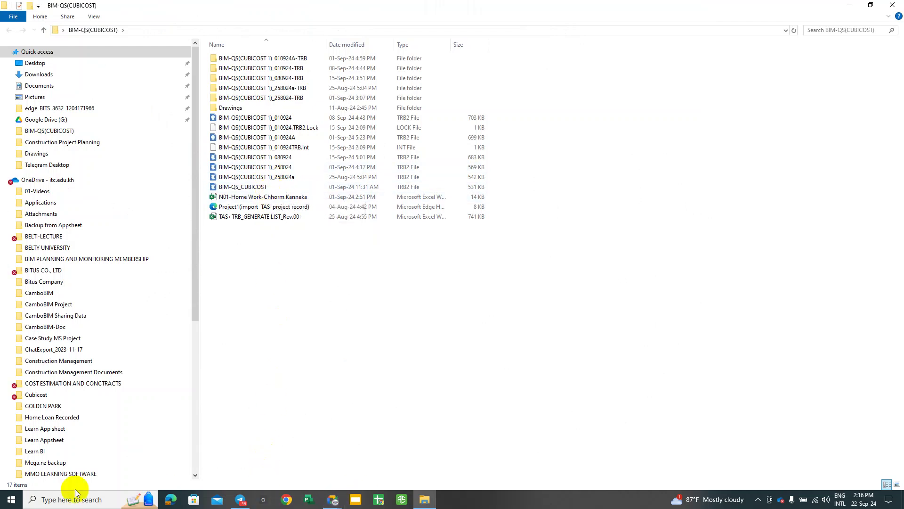
left_click(11, 500)
type("R")
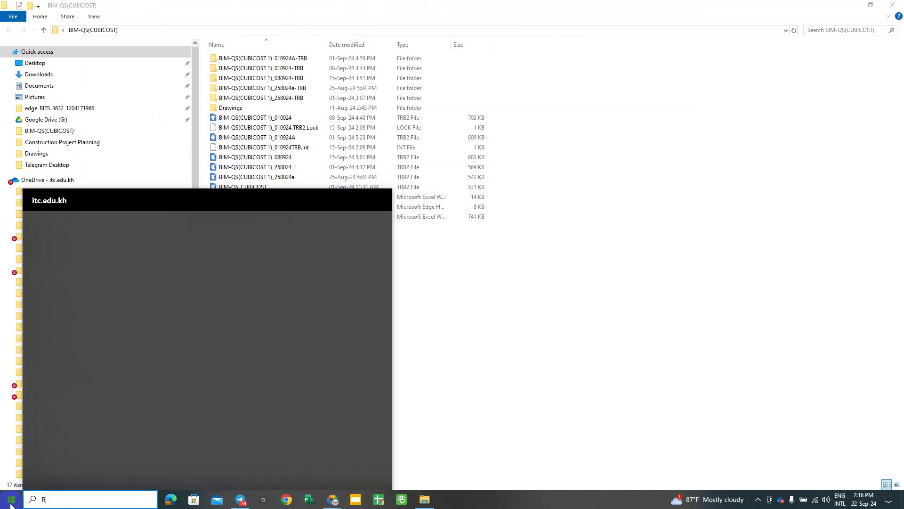
key("BackSpace")
Step: Search for TRB and launch Cubicost TRB C-VI from the results
type("TRB")
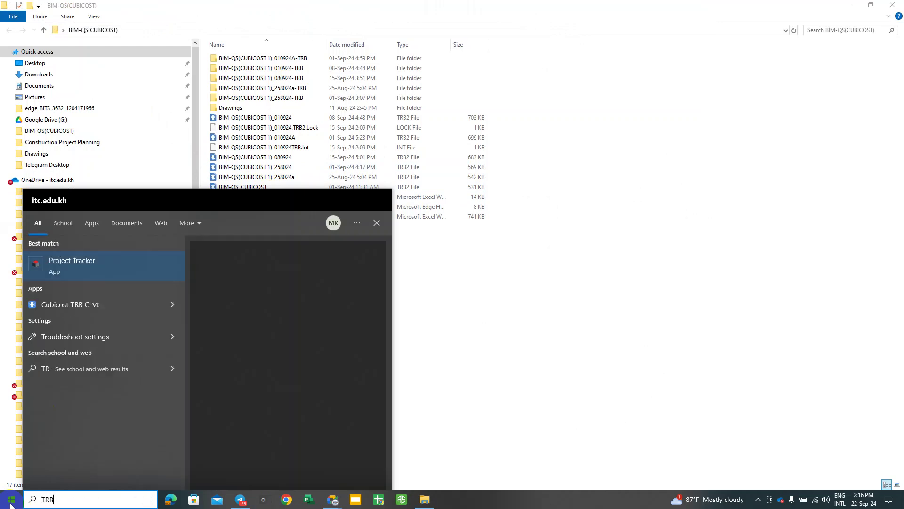
key("Return")
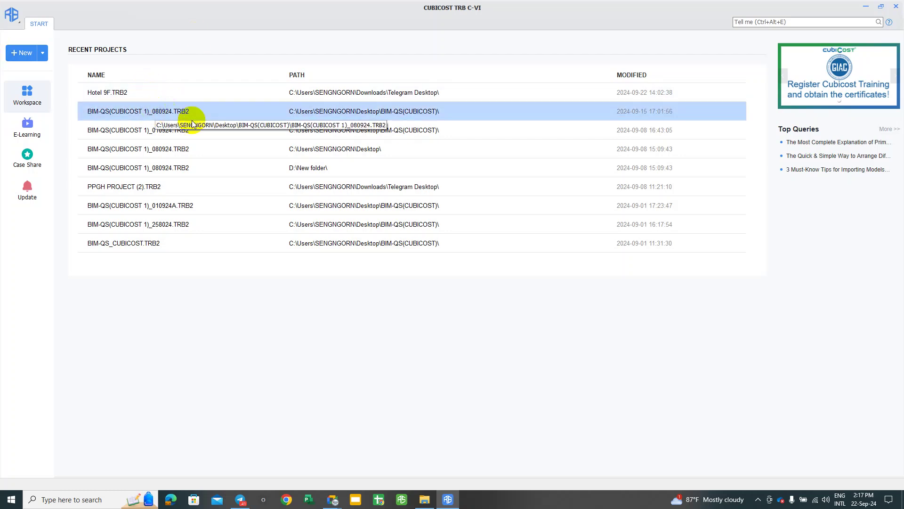
Step: Open BIM-QS(CUBICOST 1)_080924.TRB2 from the Recent Projects list
left_click(175, 112)
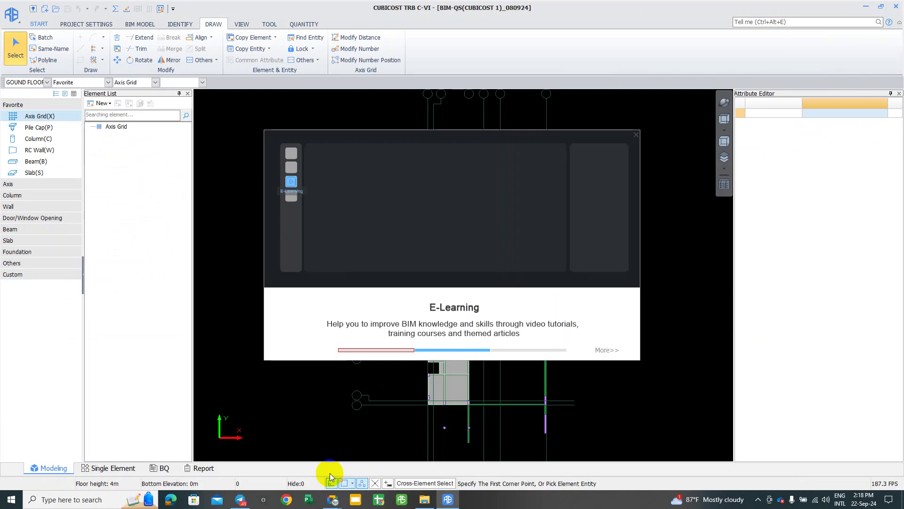
Step: Dismiss the E-Learning welcome dialog and center the ground-floor slabs in the plan
left_click(368, 130)
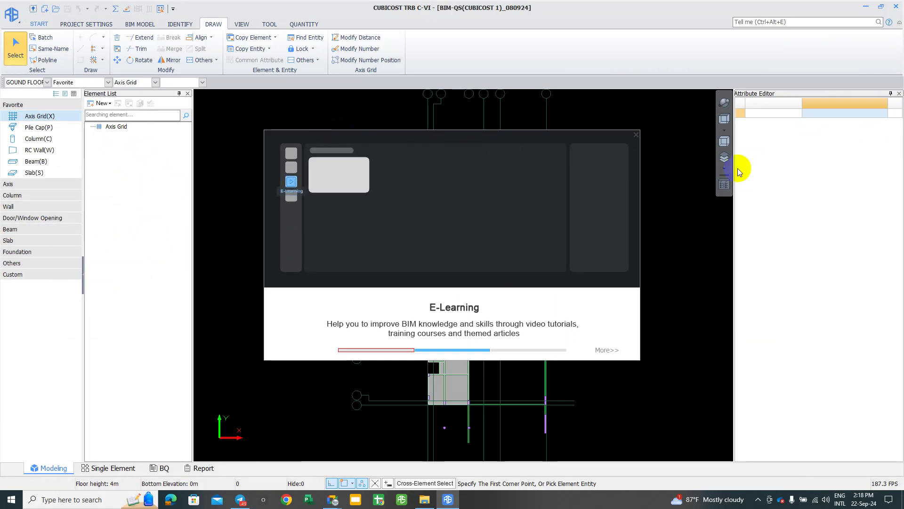
left_click(635, 136)
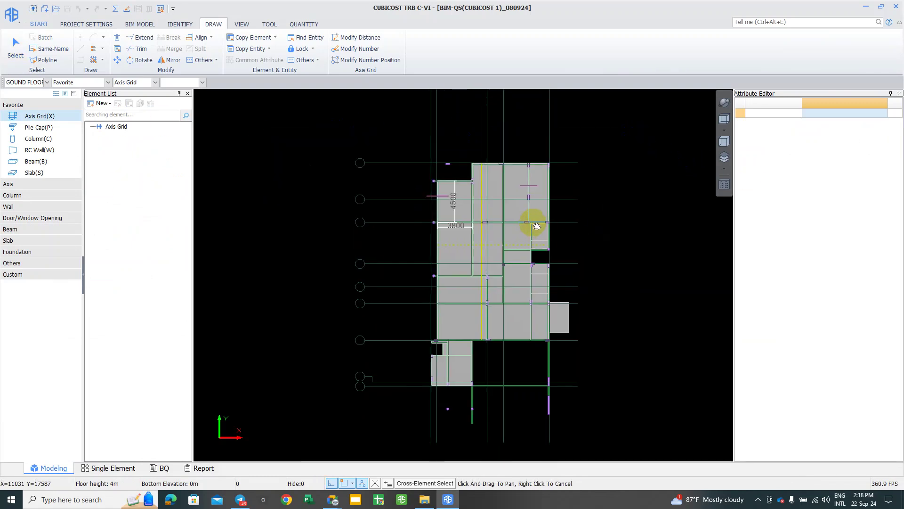
scroll(565, 235, "up", 3)
middle_click_drag(516, 213, 533, 218)
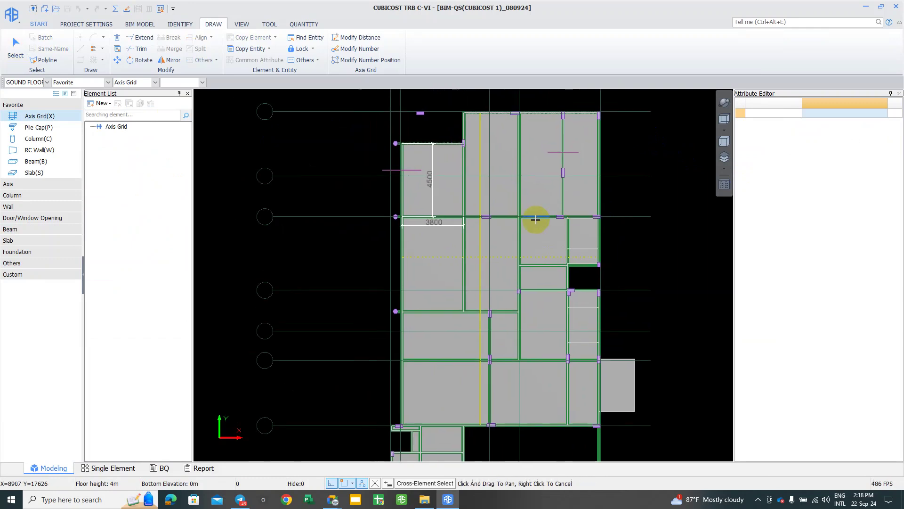
middle_click_drag(541, 175, 546, 184)
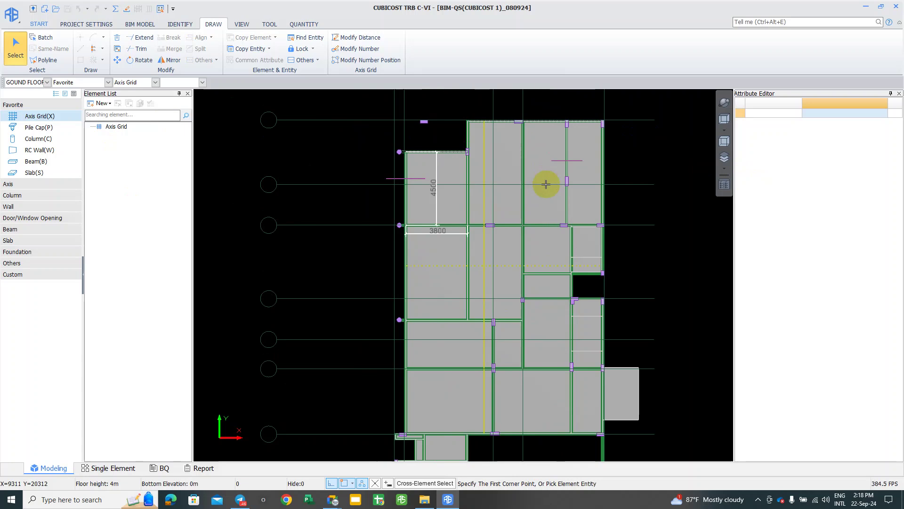
middle_click_drag(530, 212, 526, 212)
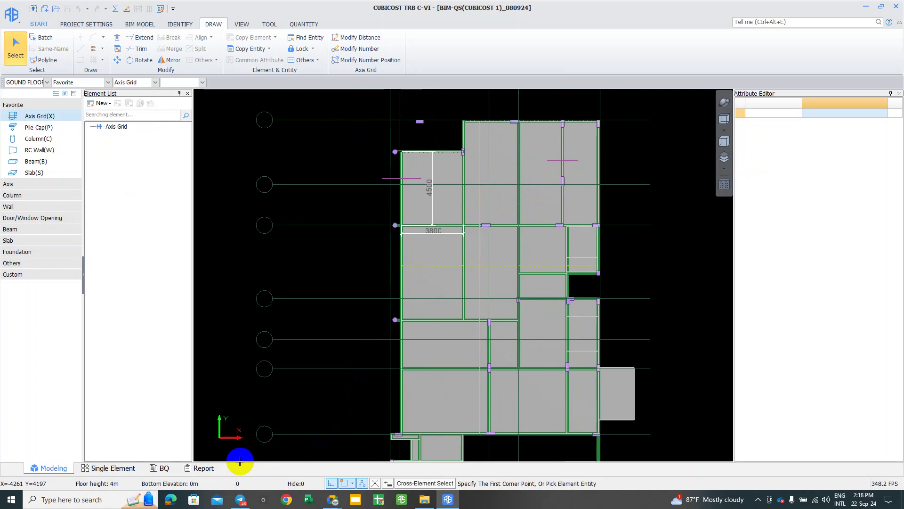
Step: Frame the whole slab layout and expand the Slab element types in the tree
scroll(403, 346, "up", 2)
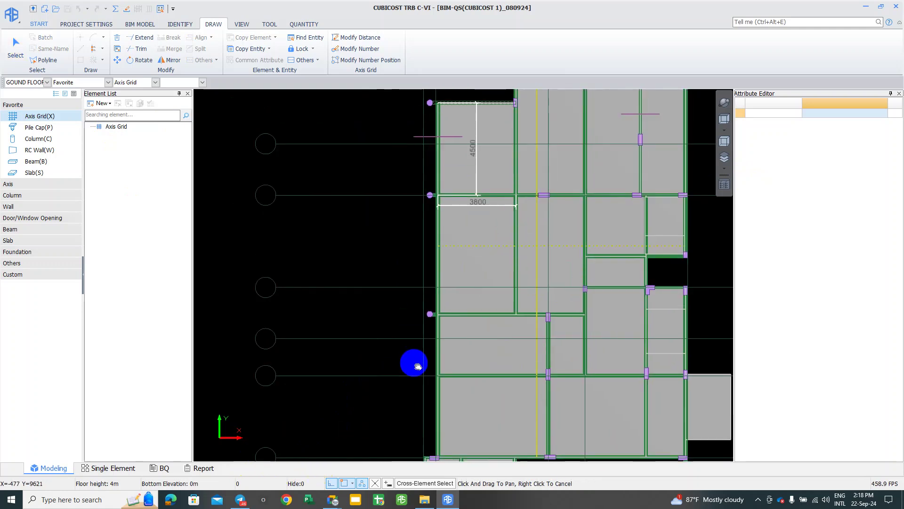
scroll(507, 243, "up", 1)
middle_click_drag(507, 242, 504, 265)
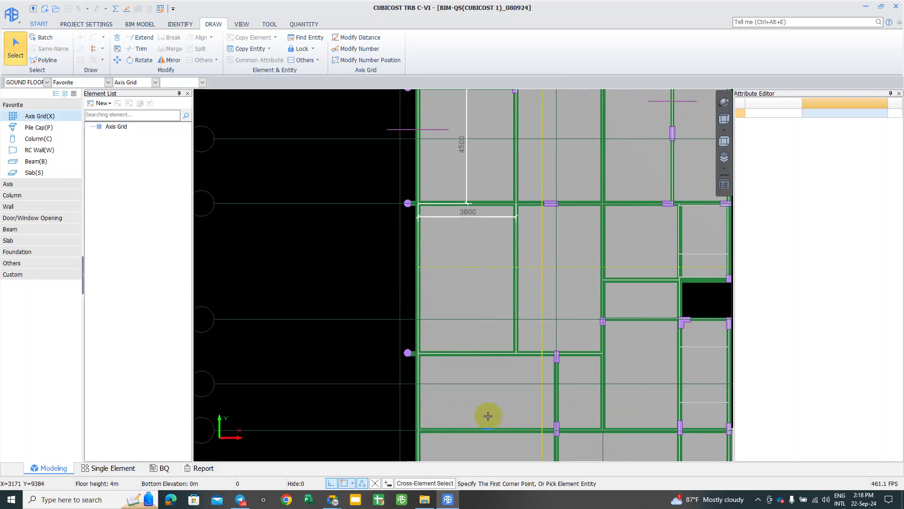
middle_click_drag(664, 421, 618, 371)
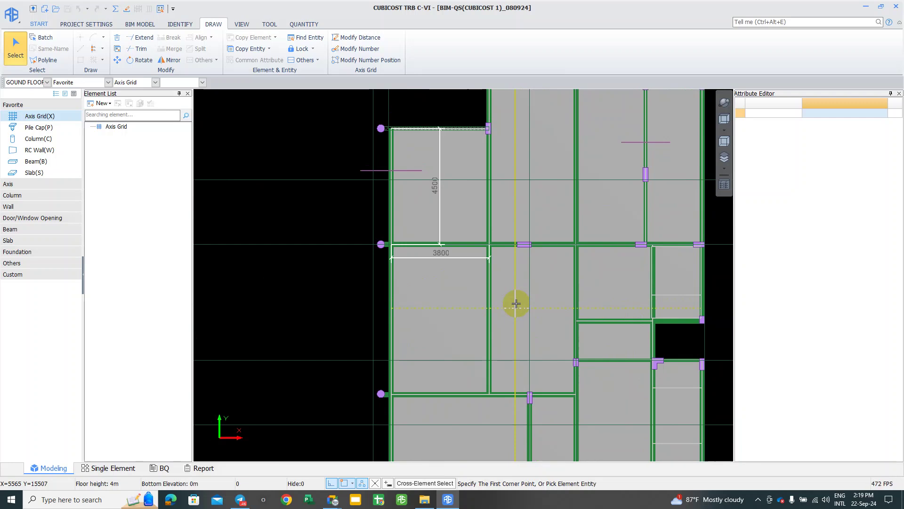
scroll(518, 309, "up", 2)
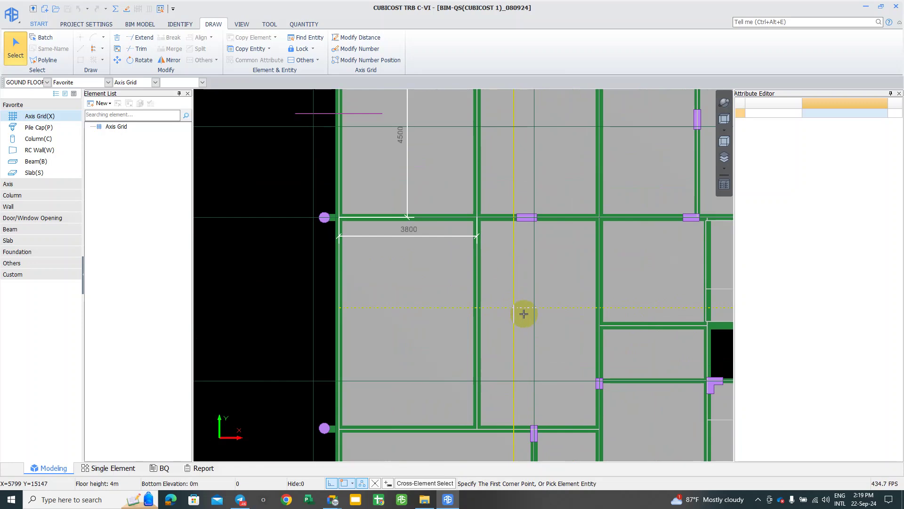
scroll(457, 364, "down", 1)
middle_click_drag(459, 308, 462, 325)
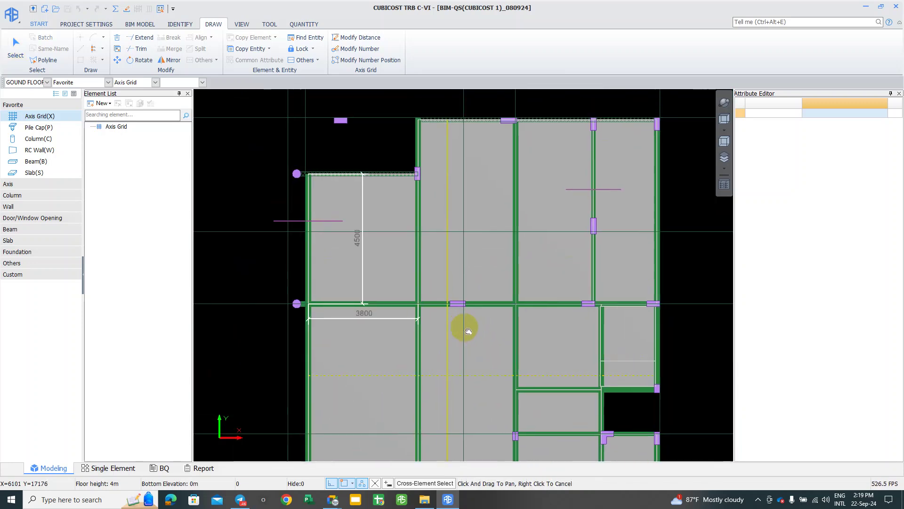
mouse_move(545, 283)
middle_mouse_down()
mouse_move(499, 328)
mouse_move(543, 297)
middle_mouse_up()
middle_click_drag(401, 381, 405, 378)
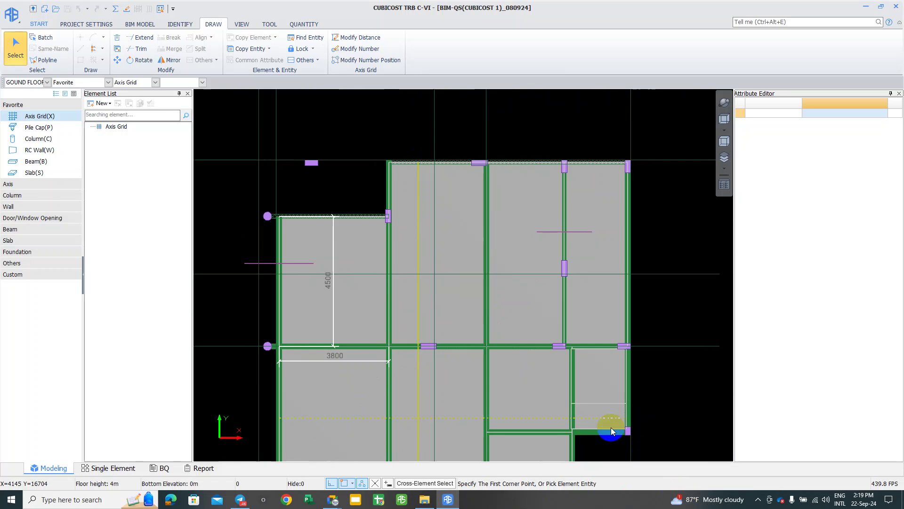
middle_click_drag(606, 423, 617, 414)
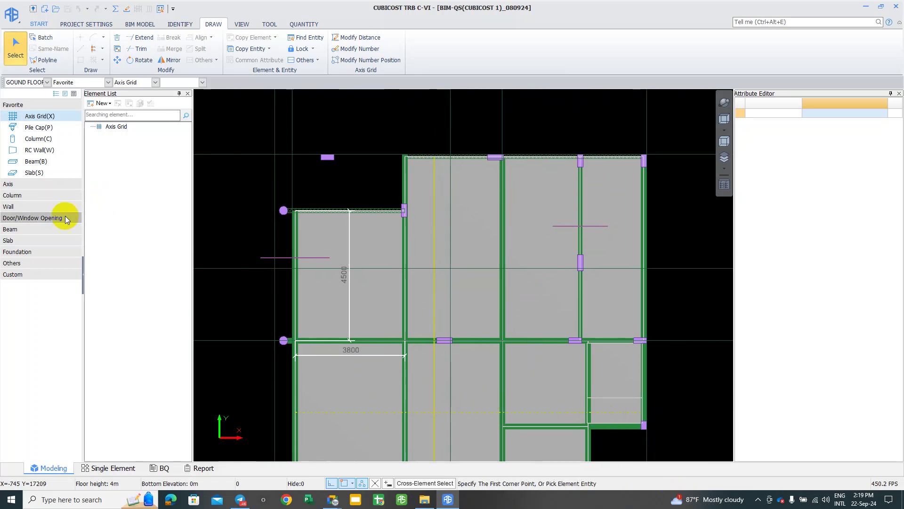
left_click(14, 241)
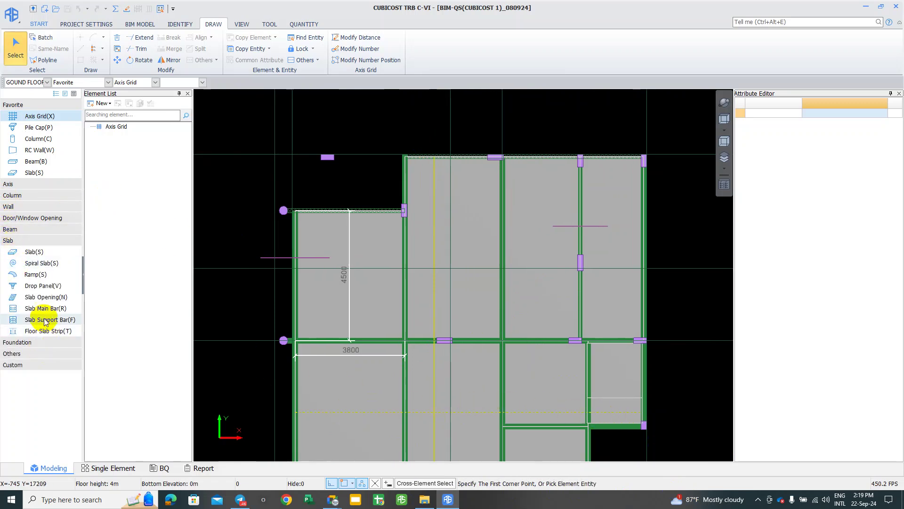
left_click(293, 348)
Step: Switch to Slab Main Bar(R) and select a slab to show its Top.T10@200 bar range
key("r")
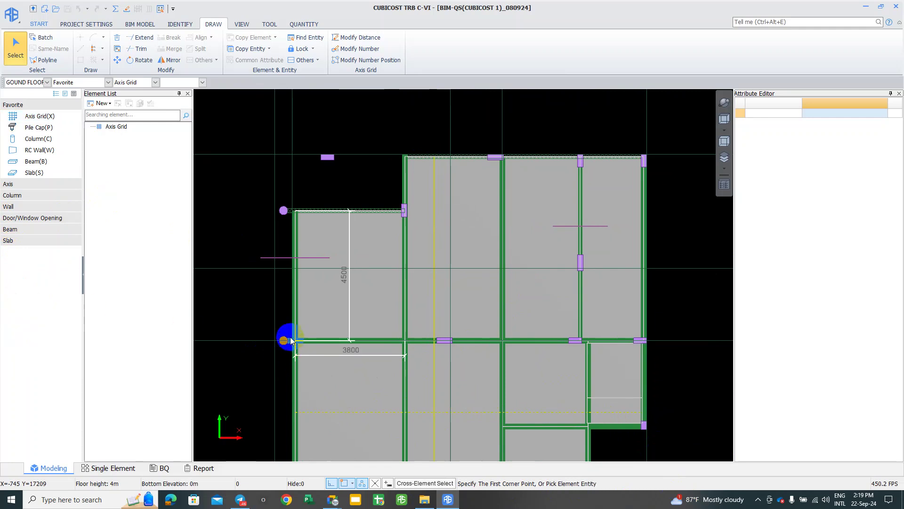
left_click(580, 229)
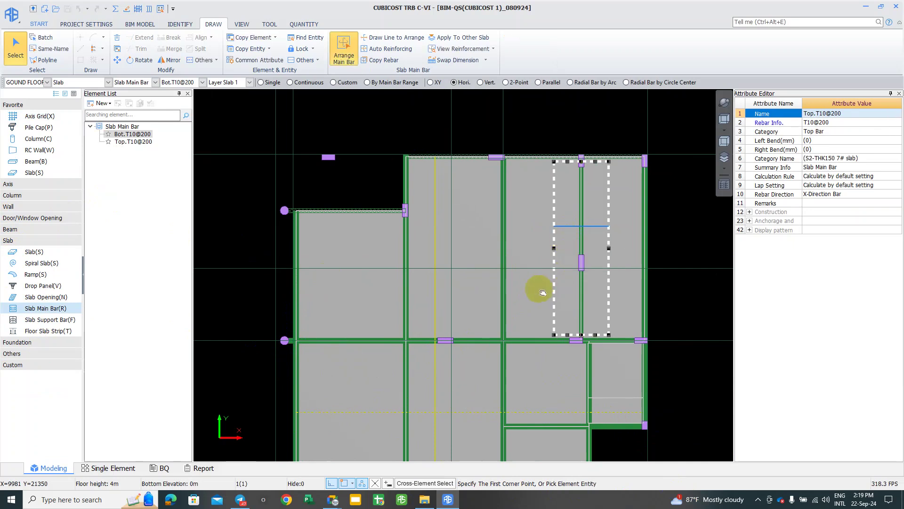
scroll(541, 287, "up", 2)
middle_click_drag(538, 278, 523, 287)
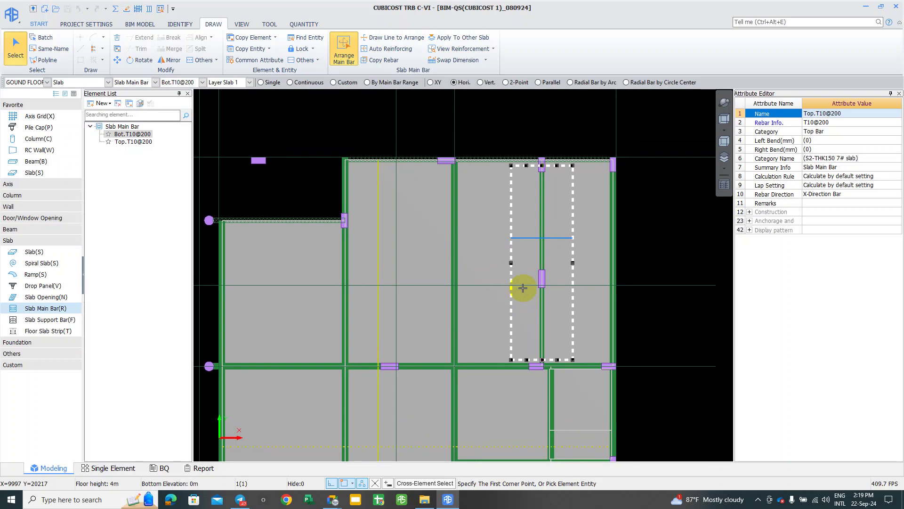
Step: Bring back the BIM-QS-Cubicost Software Telegram chat and scroll through its earlier posts
left_click(240, 499)
mouse_move(271, 465)
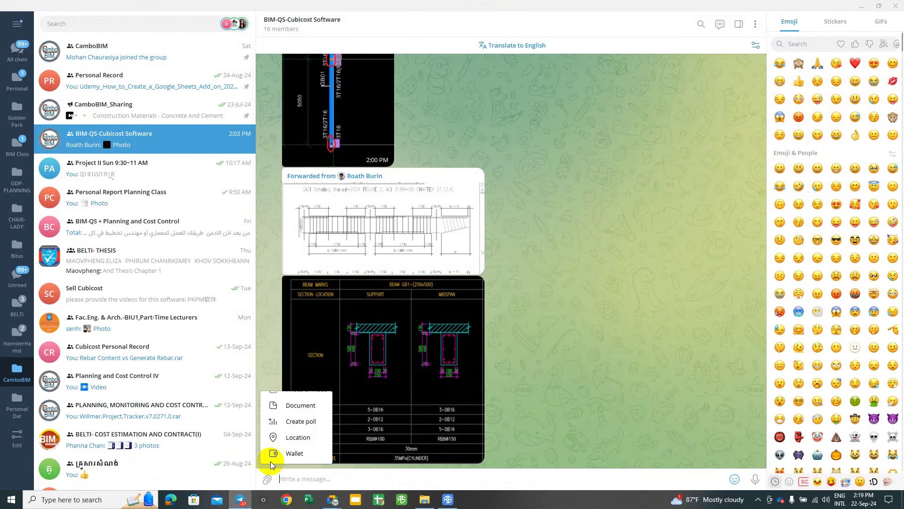
scroll(333, 303, "up", 15)
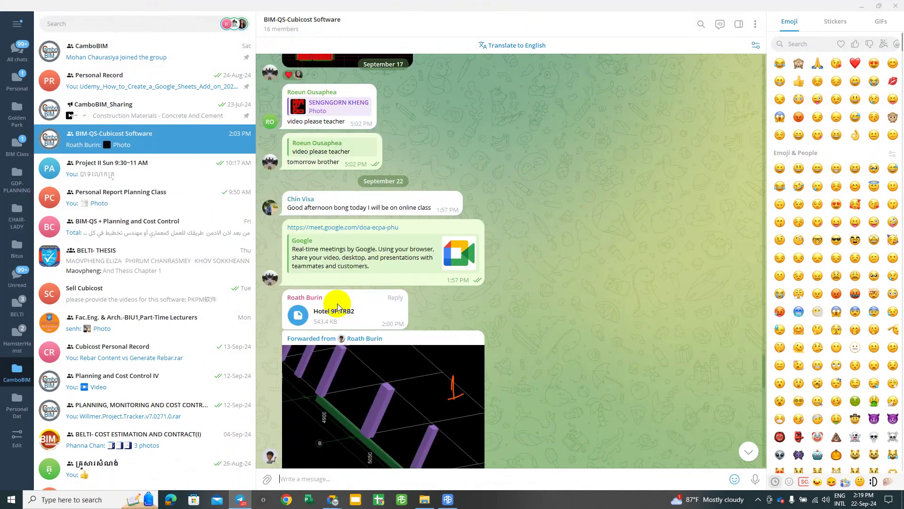
scroll(334, 306, "up", 15)
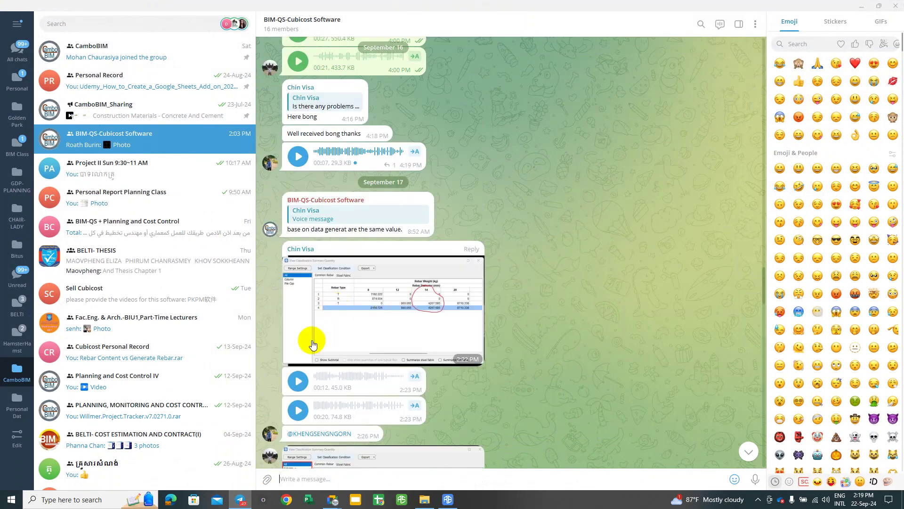
scroll(307, 364, "up", 6)
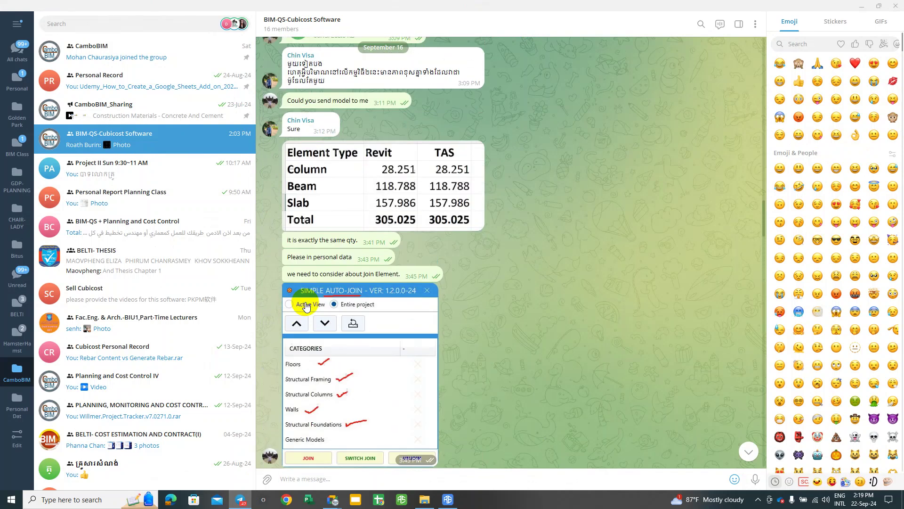
scroll(307, 303, "up", 5)
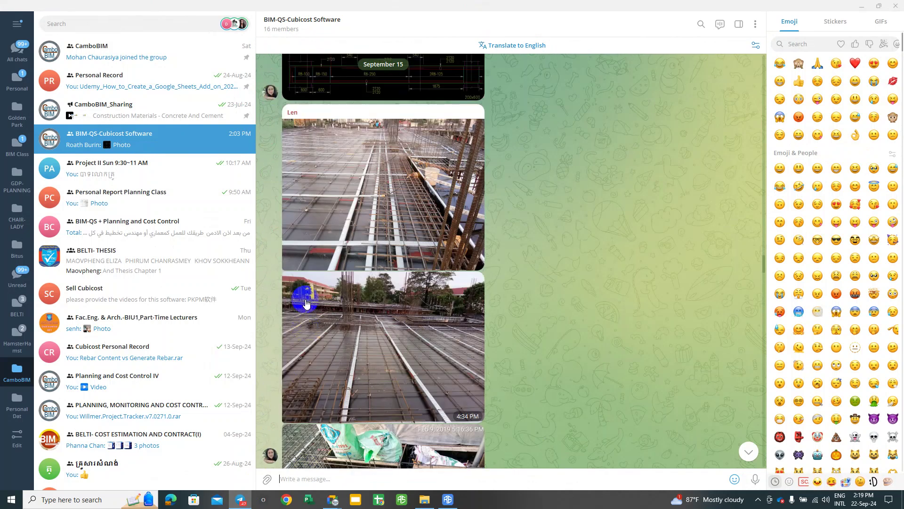
scroll(306, 302, "up", 10)
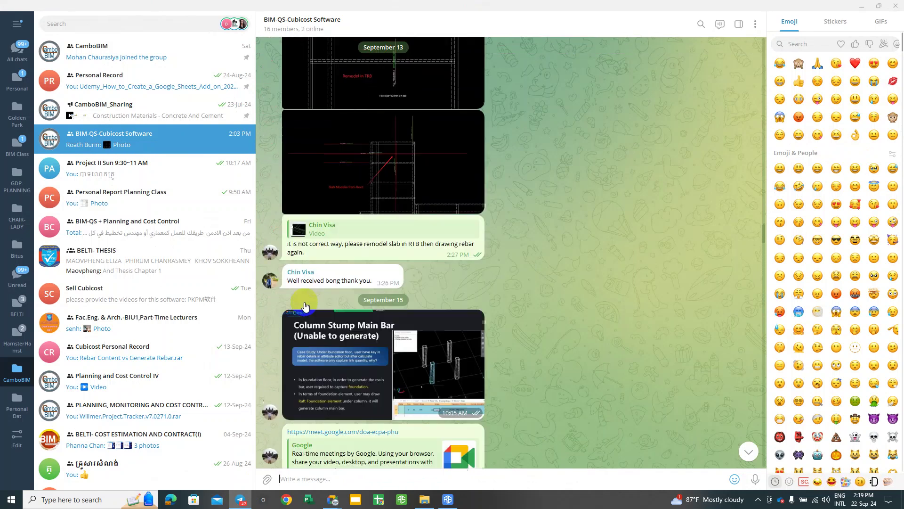
scroll(306, 303, "down", 12)
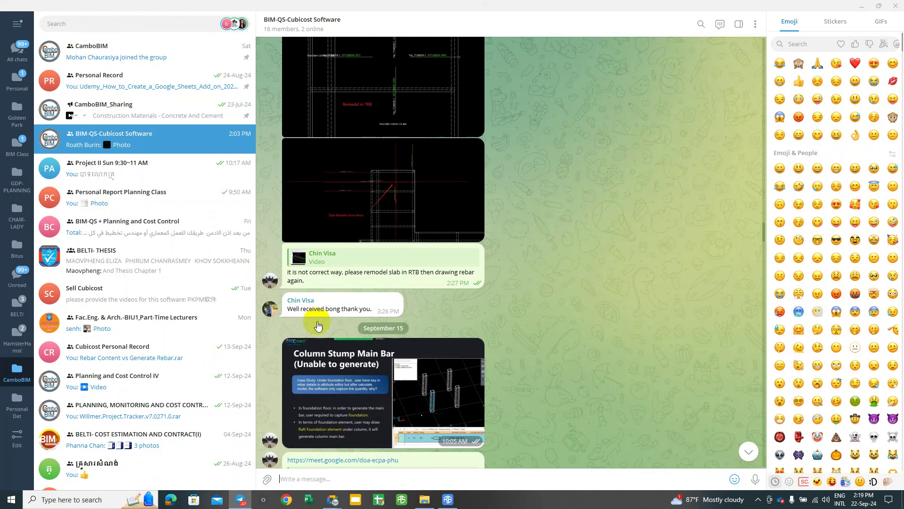
scroll(318, 323, "down", 12)
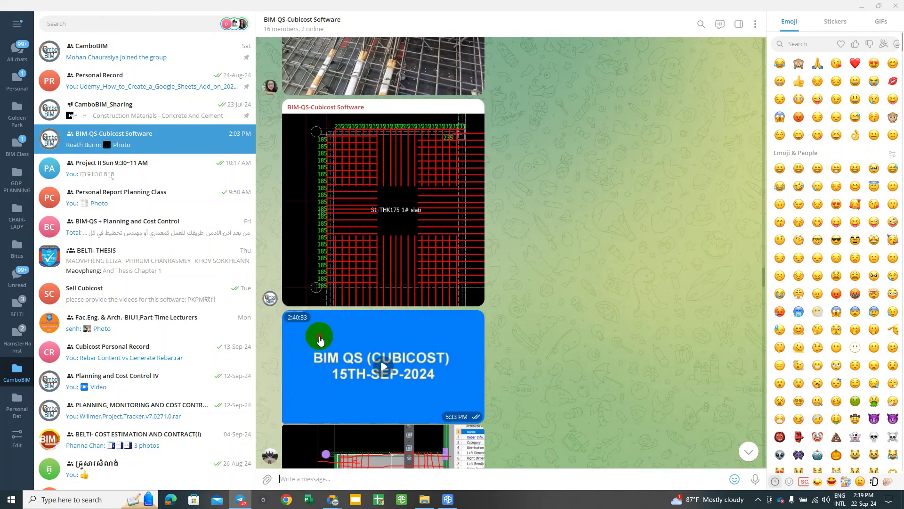
Step: Play the 15TH-SEP-2024 class video, seek back to an earlier point, and close it
left_click(319, 340)
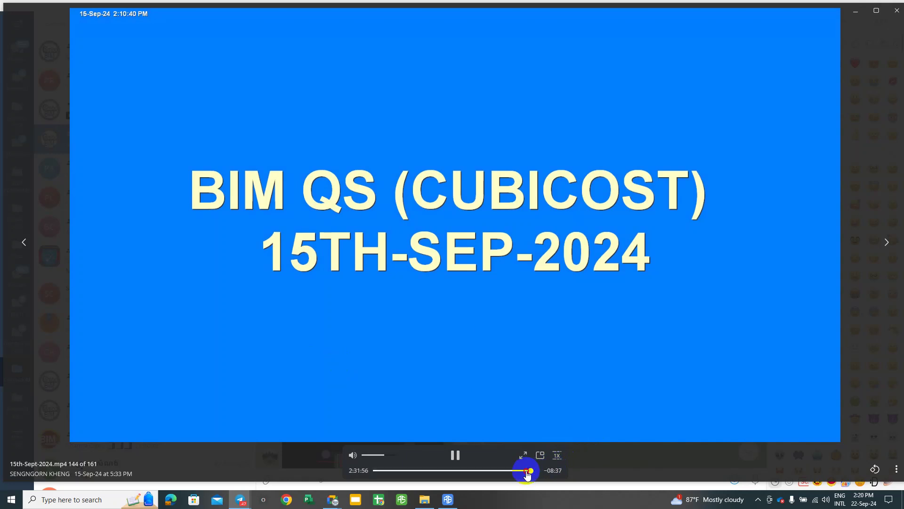
left_click_drag(528, 473, 510, 471)
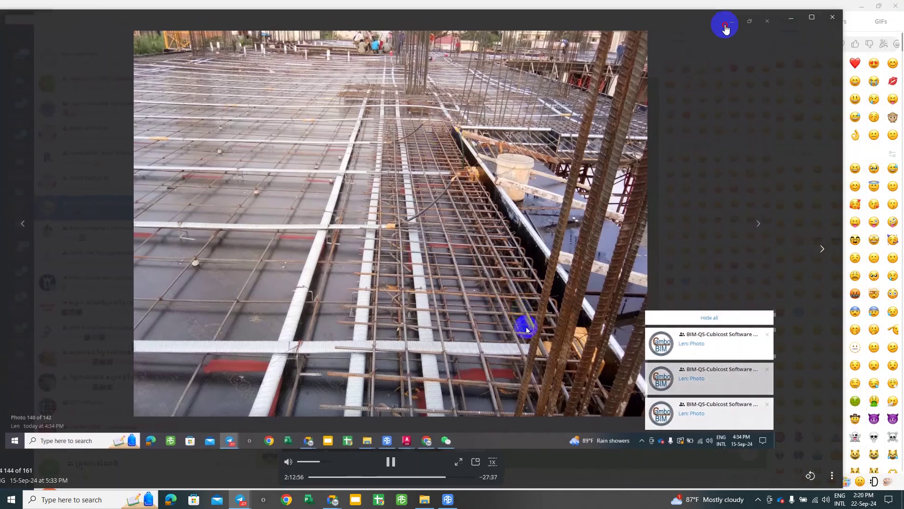
key("Escape")
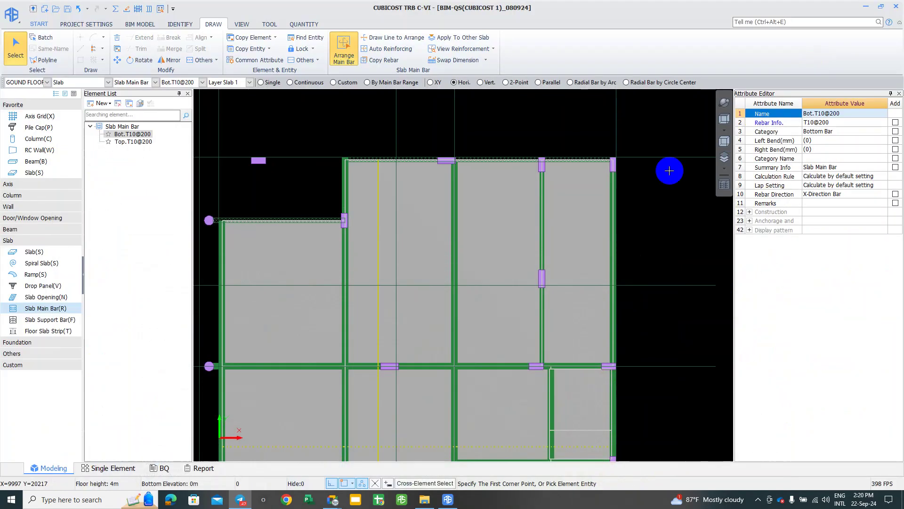
Step: Minimize Telegram and zoom the Cubicost ground-floor plan
left_click(862, 6)
scroll(465, 240, "down", 1)
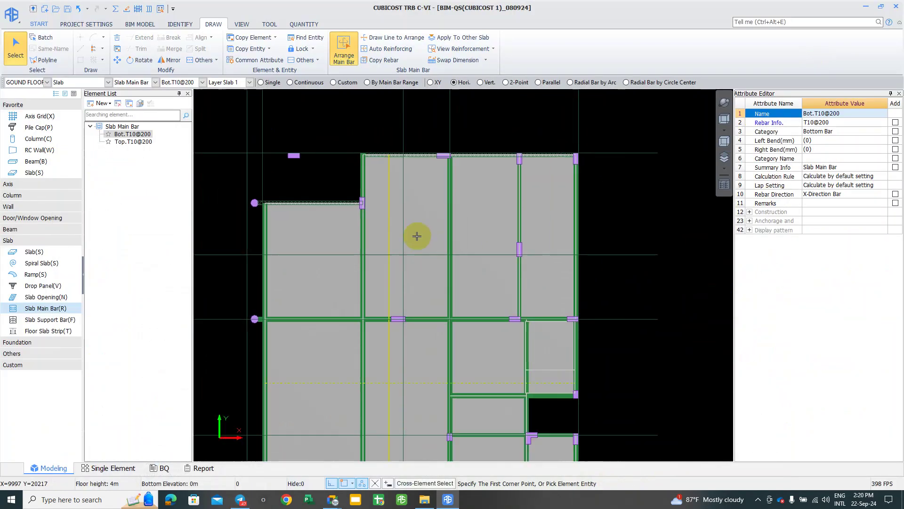
scroll(480, 188, "down", 3)
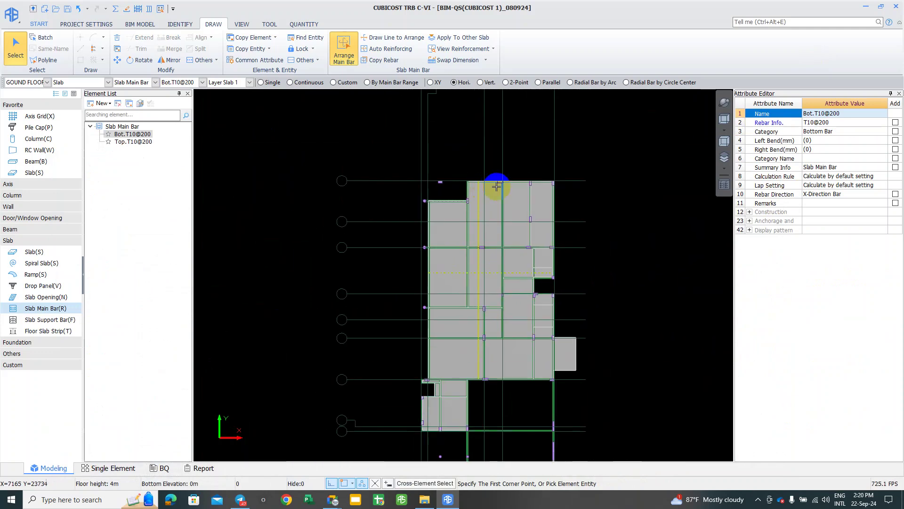
scroll(503, 222, "up", 1)
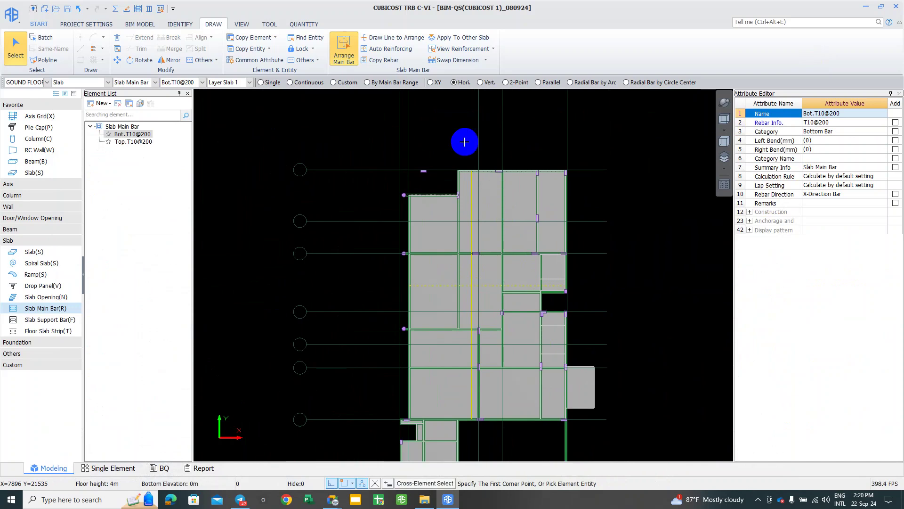
scroll(471, 236, "up", 1)
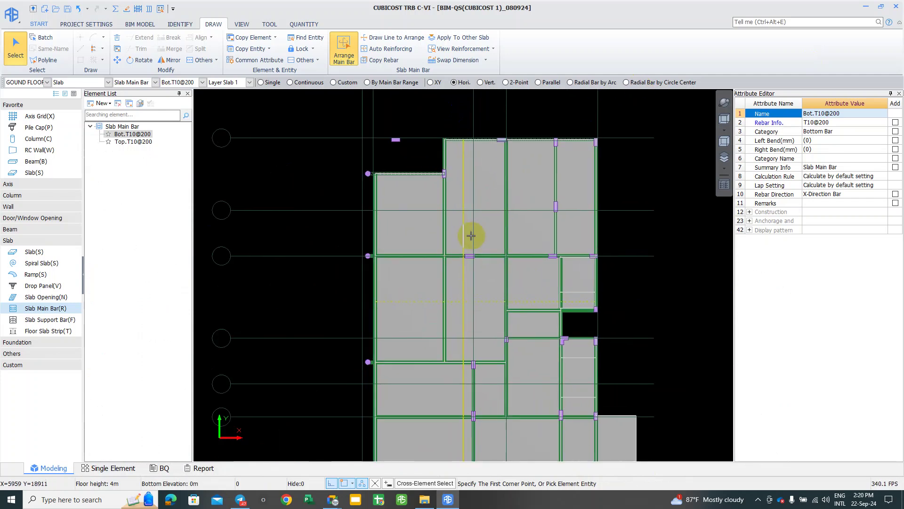
scroll(469, 178, "up", 3)
scroll(370, 191, "up", 2)
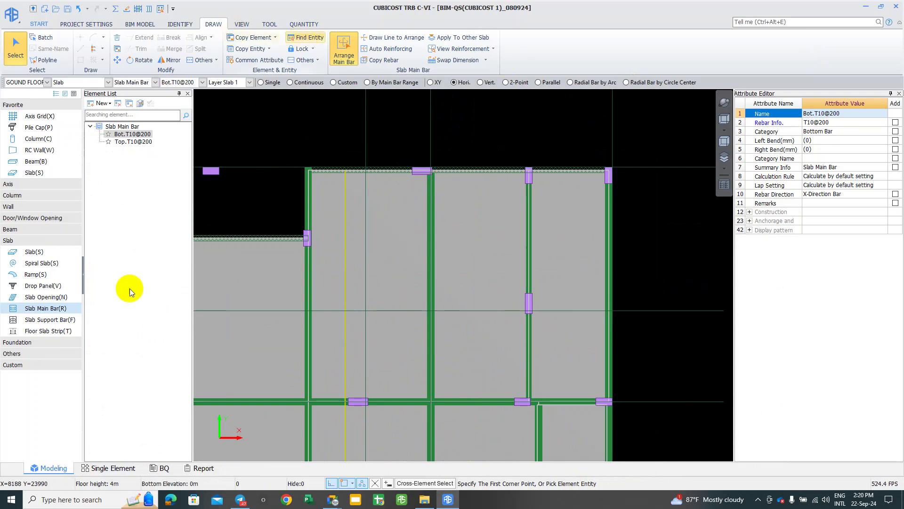
scroll(269, 313, "down", 1)
scroll(298, 266, "down", 1)
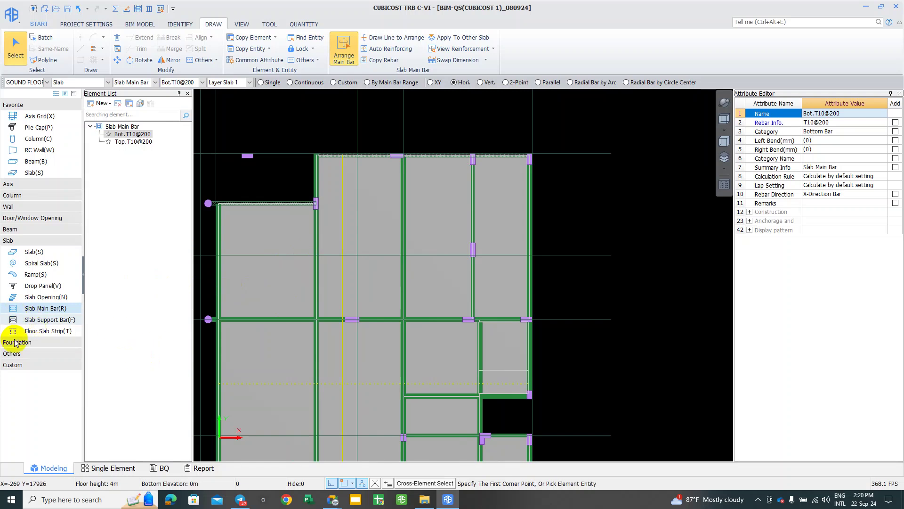
Step: Switch to Slab Support Bar(F) and select the left-edge Top.T10@200 support bar
left_click(14, 319)
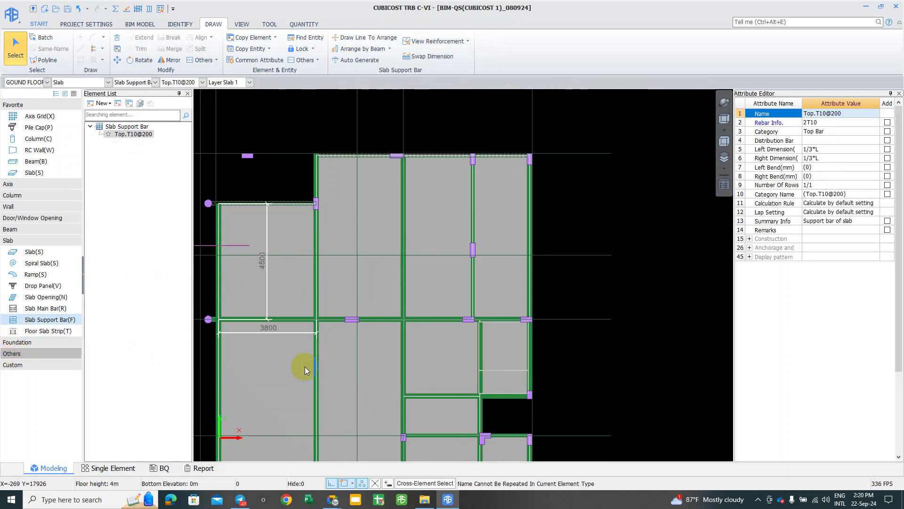
middle_click_drag(318, 344, 398, 341)
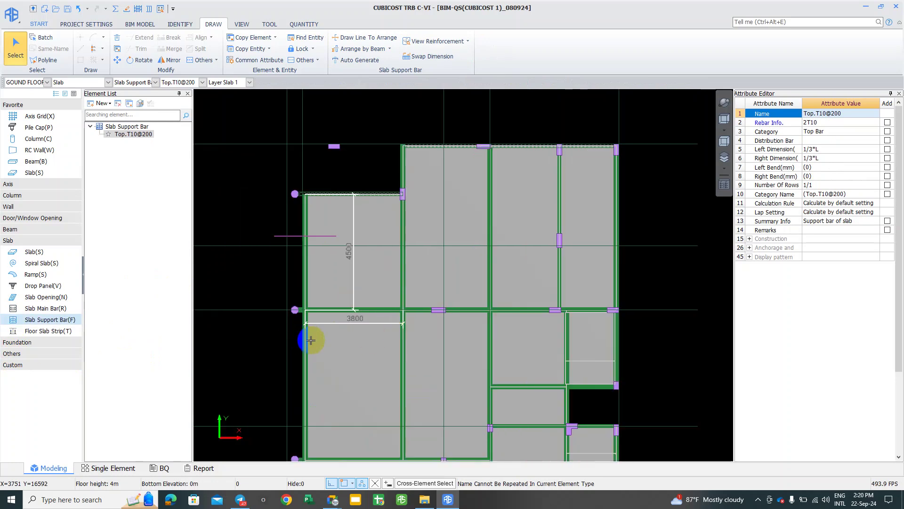
scroll(306, 325, "up", 1)
scroll(307, 320, "up", 1)
middle_click_drag(313, 221, 292, 287)
middle_click_drag(632, 289, 599, 303)
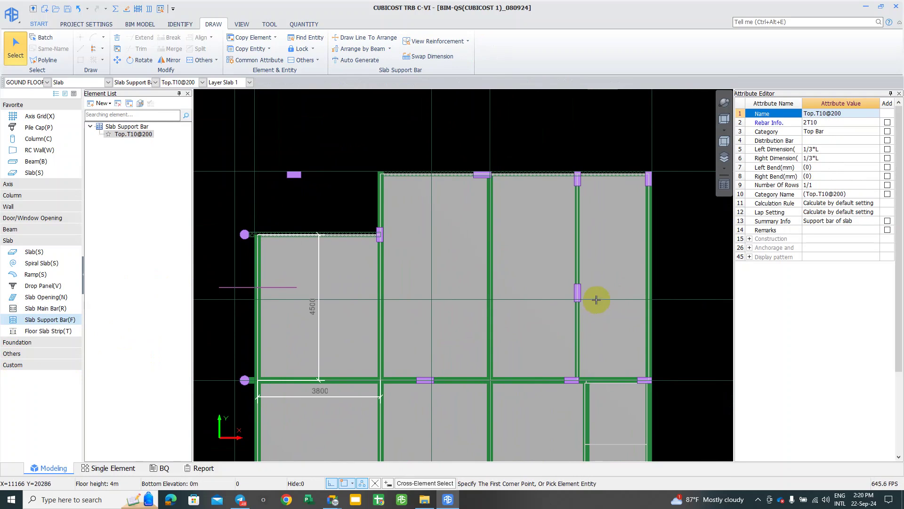
left_click(247, 287)
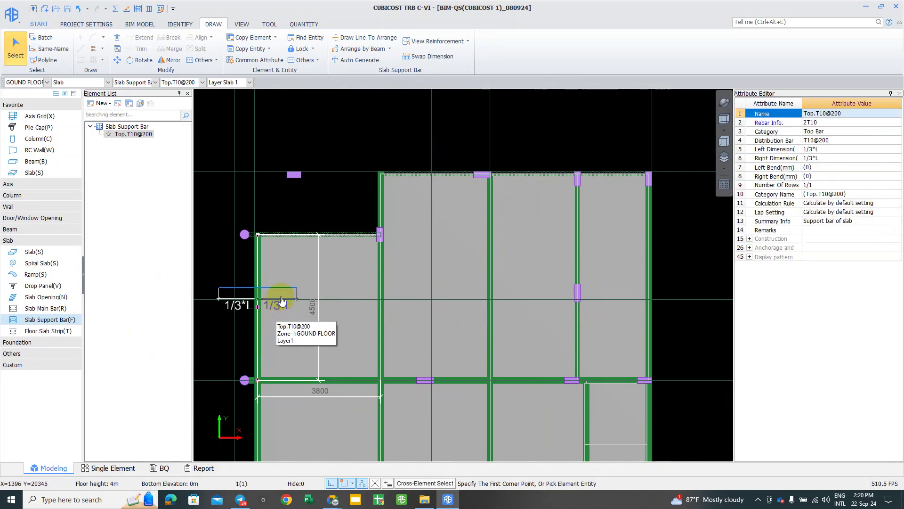
Step: Reframe the plan around the corner slab and pick the Top.T10@200 support bar type
scroll(356, 374, "down", 1)
mouse_move(359, 375)
middle_mouse_down()
mouse_move(530, 276)
mouse_move(541, 262)
mouse_move(529, 259)
middle_mouse_up()
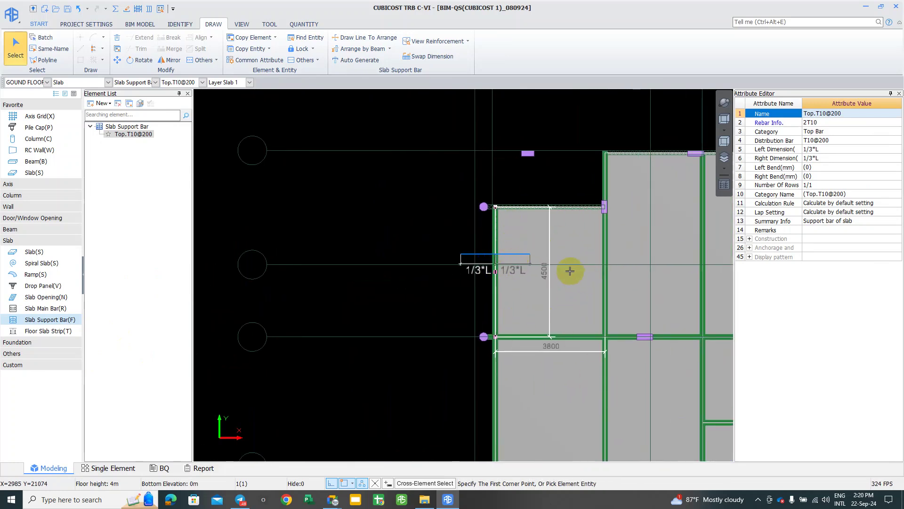
scroll(571, 269, "up", 1)
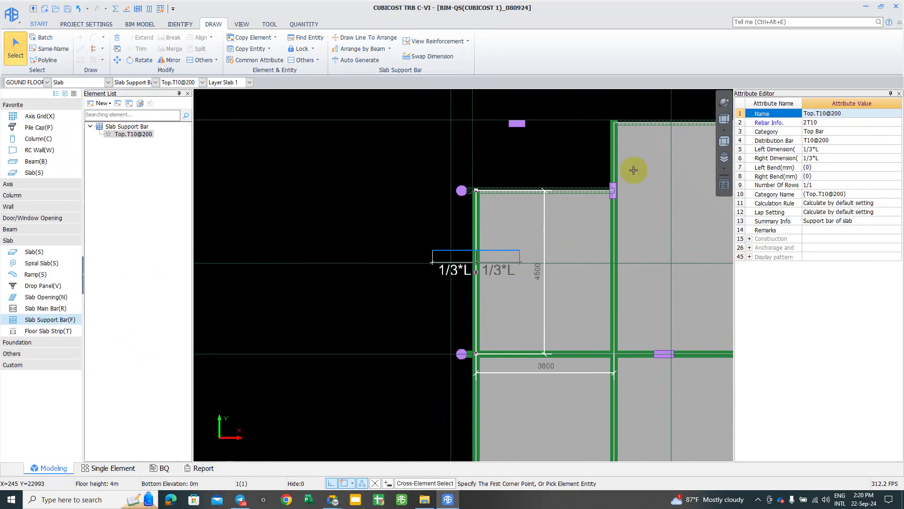
scroll(542, 304, "up", 1)
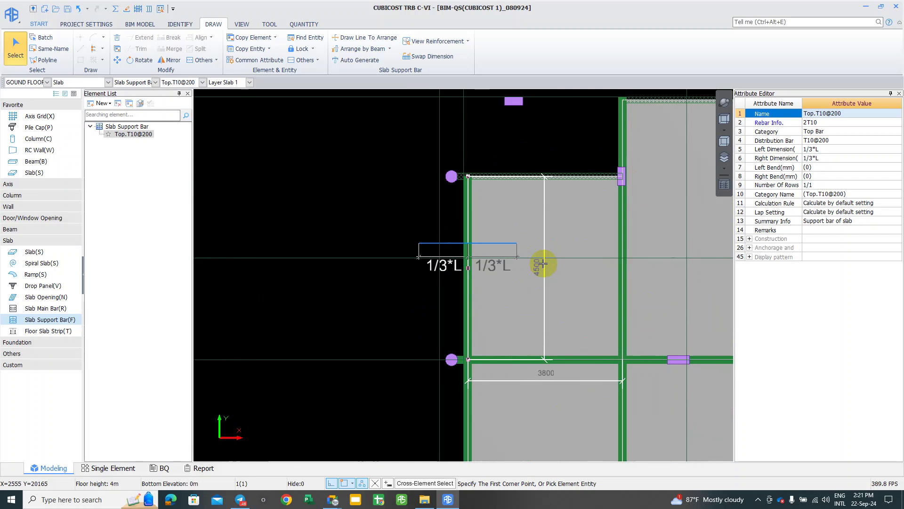
middle_click_drag(514, 335, 527, 335)
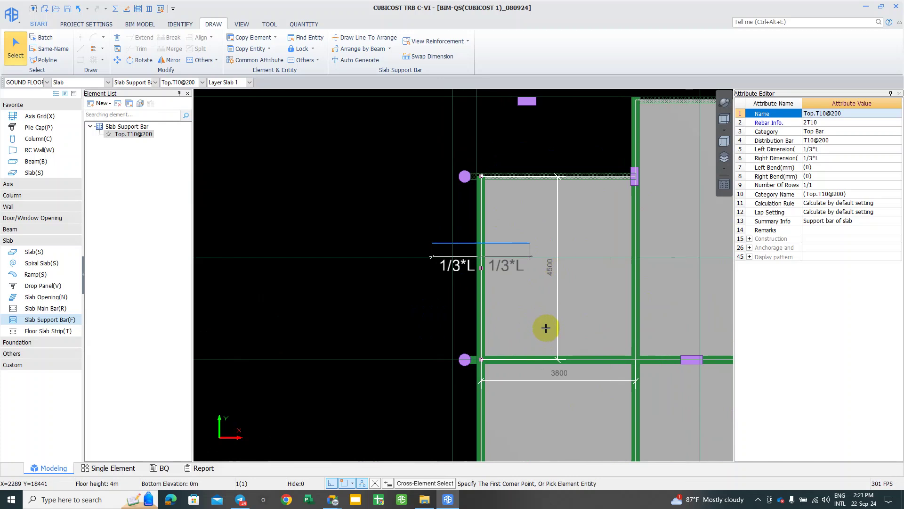
scroll(542, 288, "up", 1)
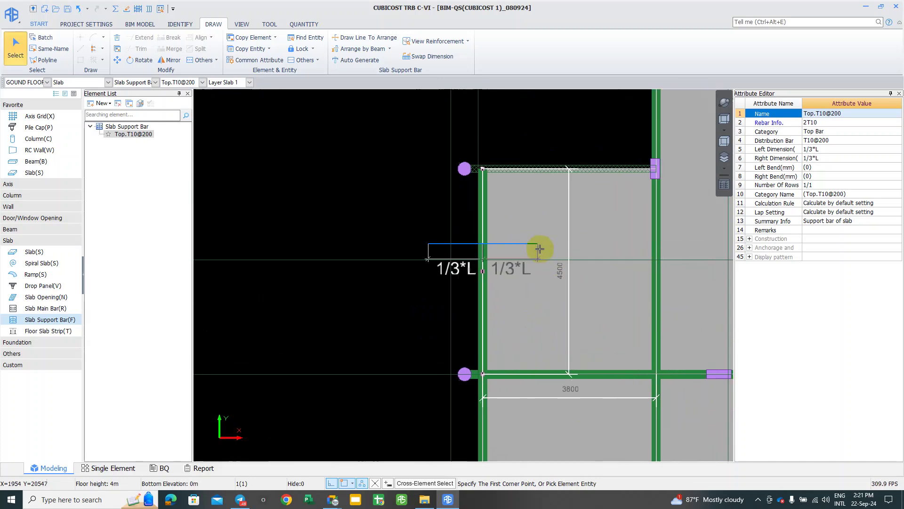
middle_click_drag(537, 274, 539, 280)
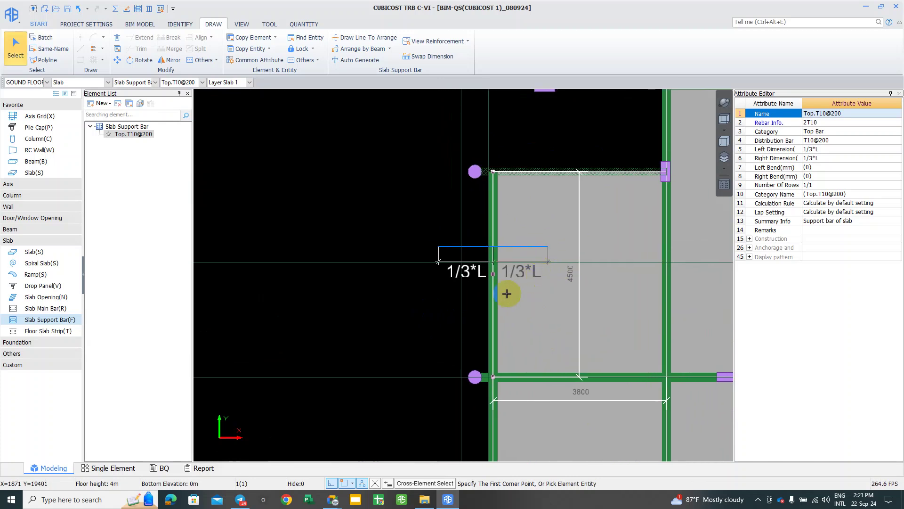
middle_click(521, 282)
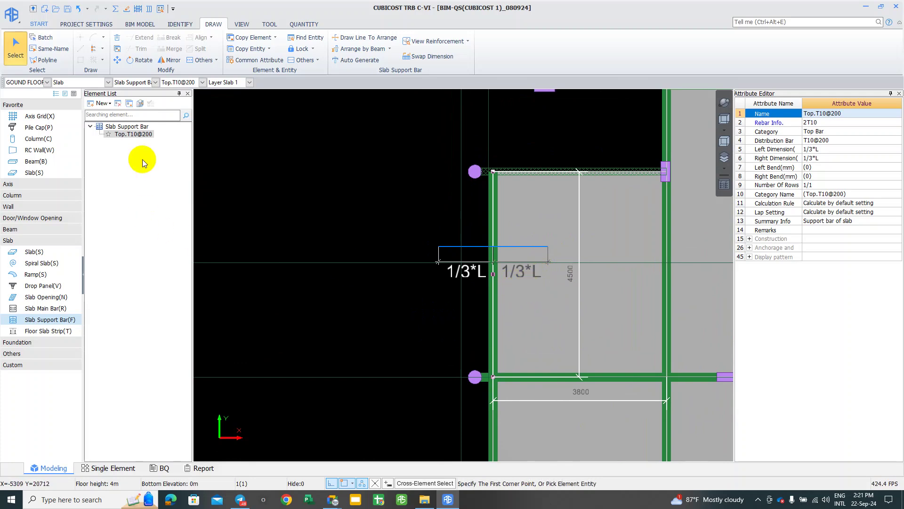
left_click(122, 136)
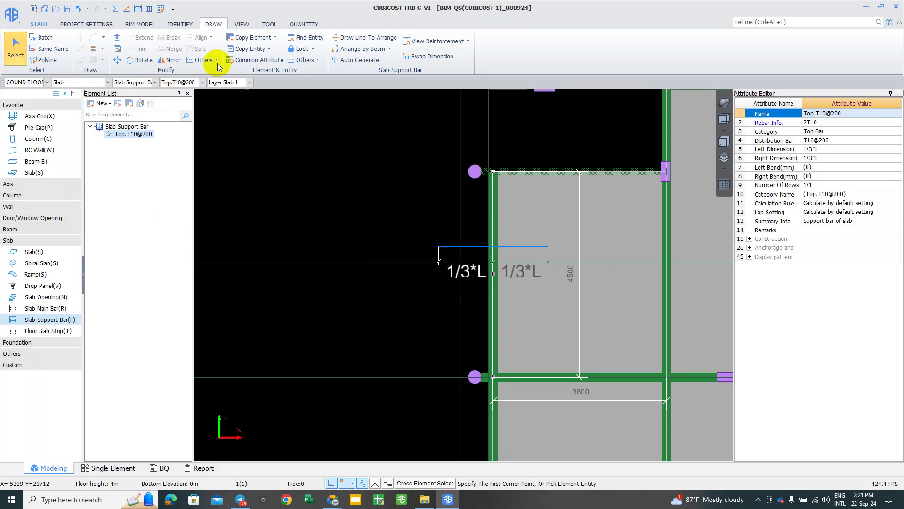
Step: Arrange Top.T10@200 support bars by beam across the top, right and bottom beams of the 3800 × 4500 slab
left_click(526, 223)
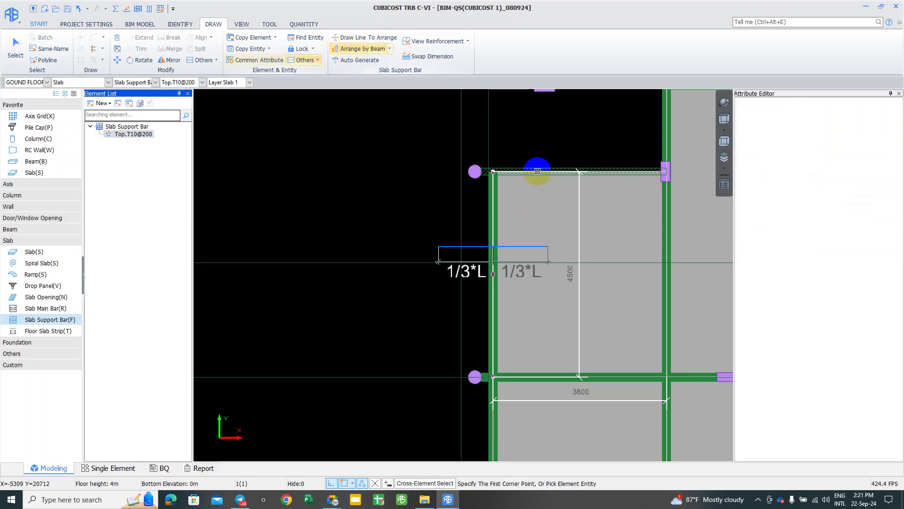
left_click(667, 203)
left_click(619, 368)
left_click(617, 374)
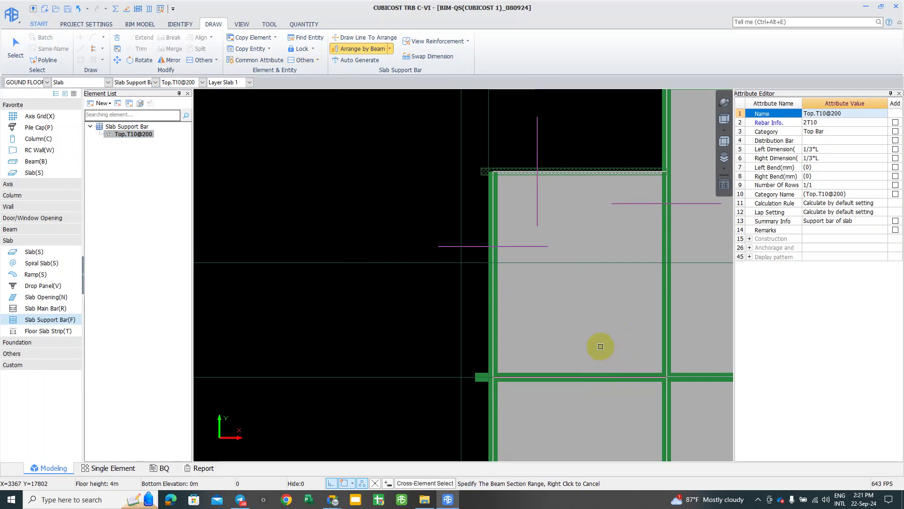
left_click(593, 160)
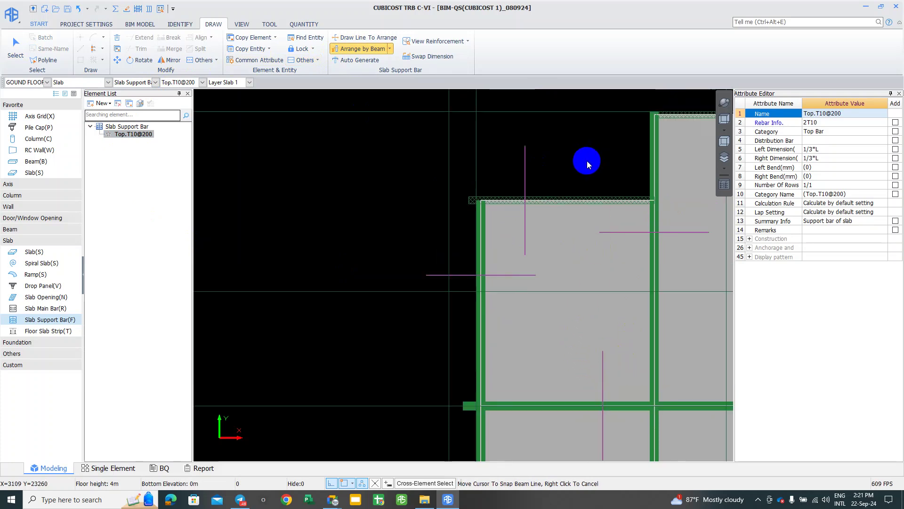
scroll(587, 162, "down", 3)
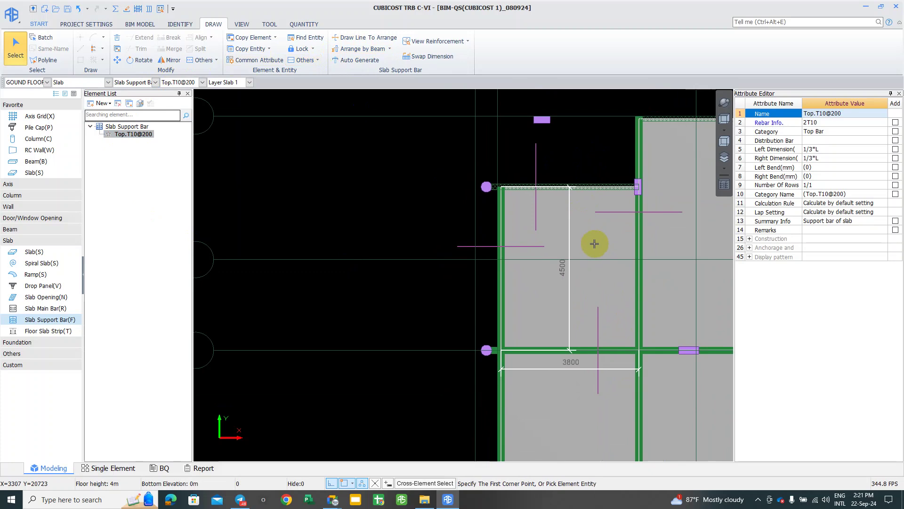
left_click(470, 212)
left_click(408, 161)
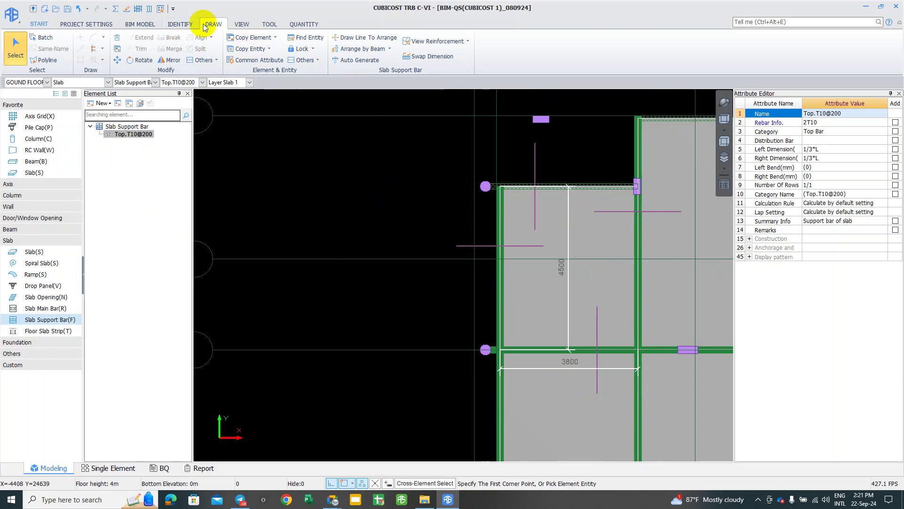
left_click(115, 8)
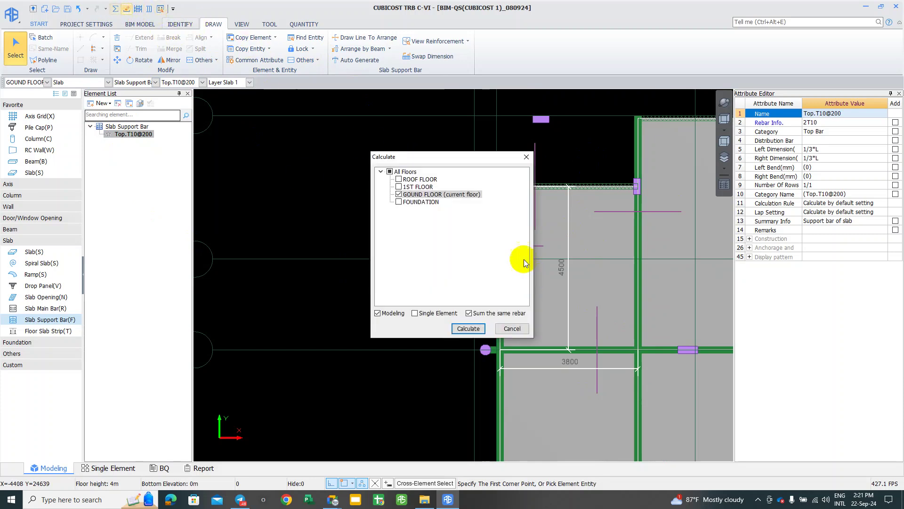
left_click_drag(470, 158, 509, 149)
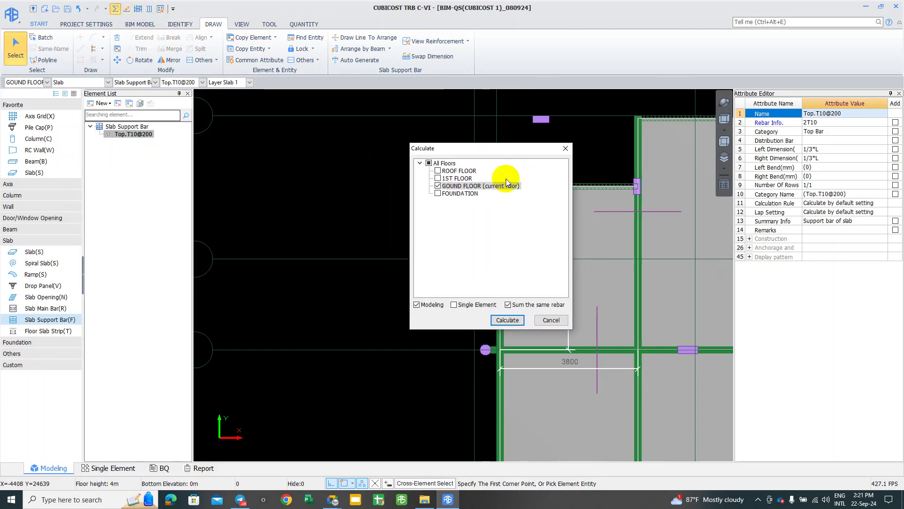
left_click(507, 321)
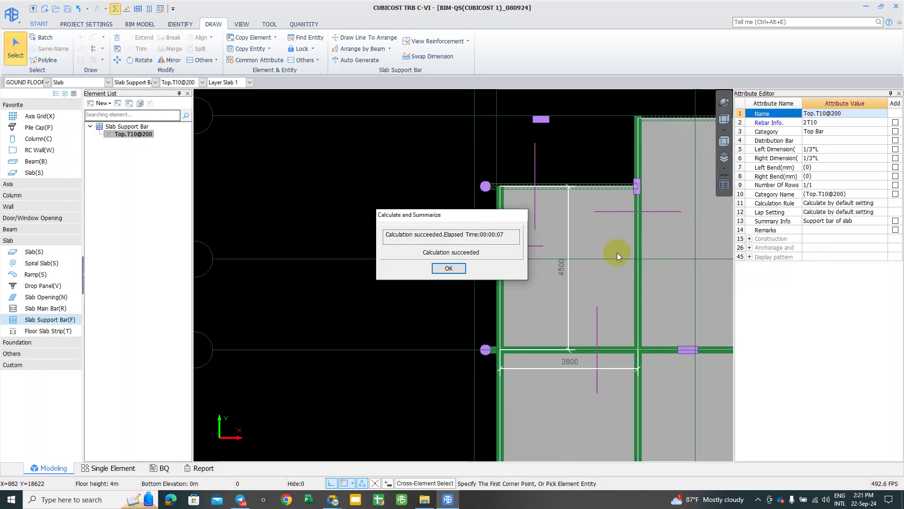
left_click_drag(484, 220, 535, 210)
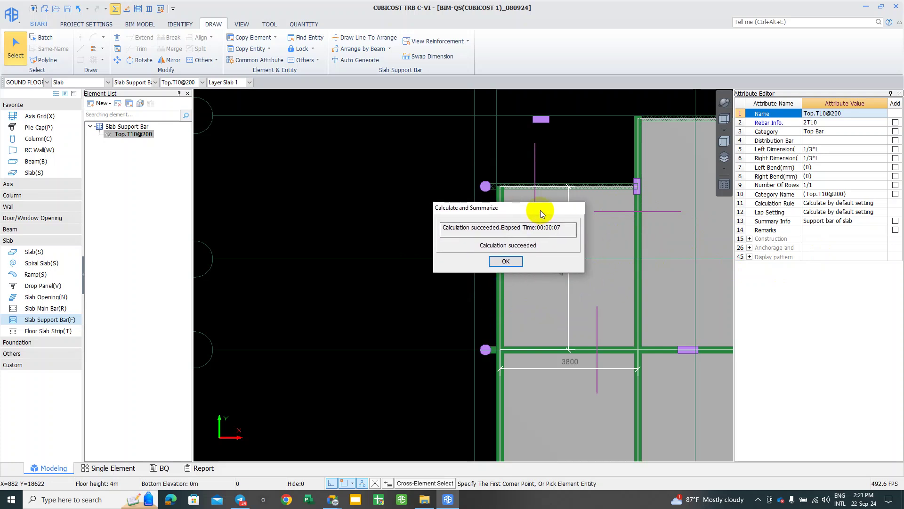
left_click(502, 261)
scroll(613, 241, "up", 1)
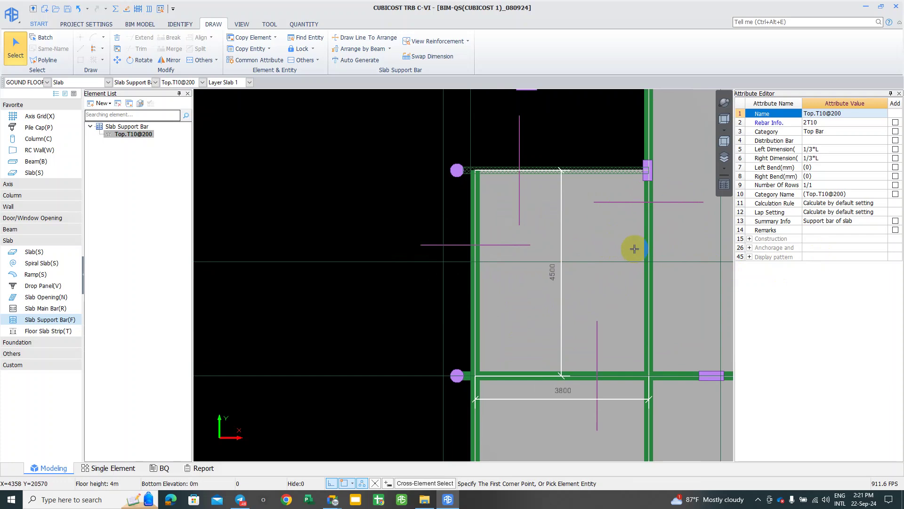
scroll(577, 253, "down", 2)
right_click(317, 115)
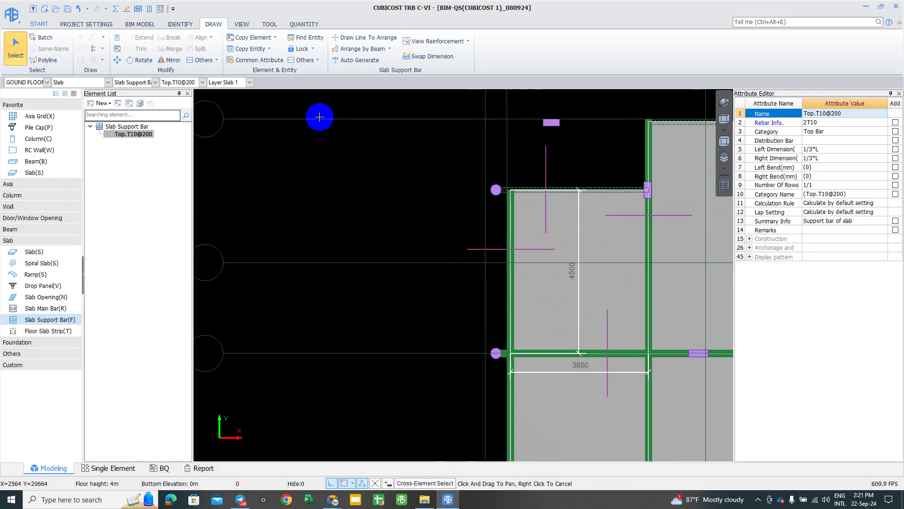
right_click(413, 267)
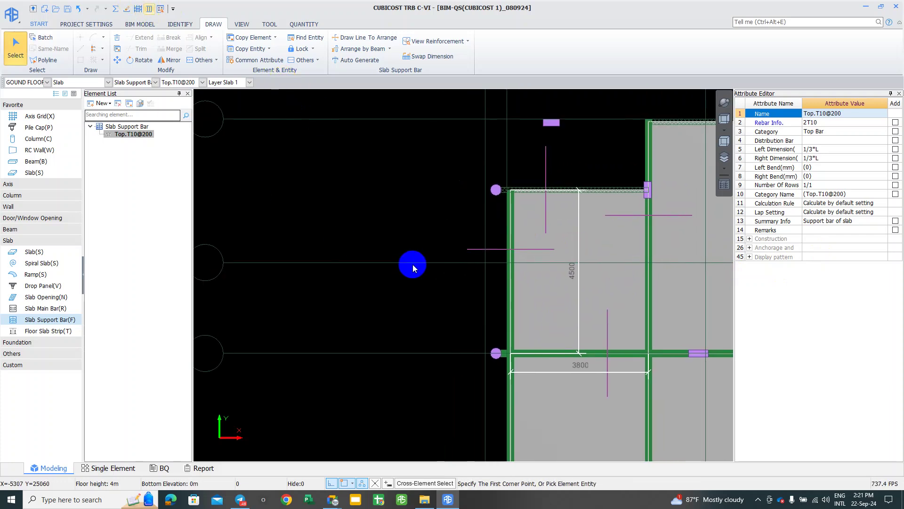
right_click(566, 190)
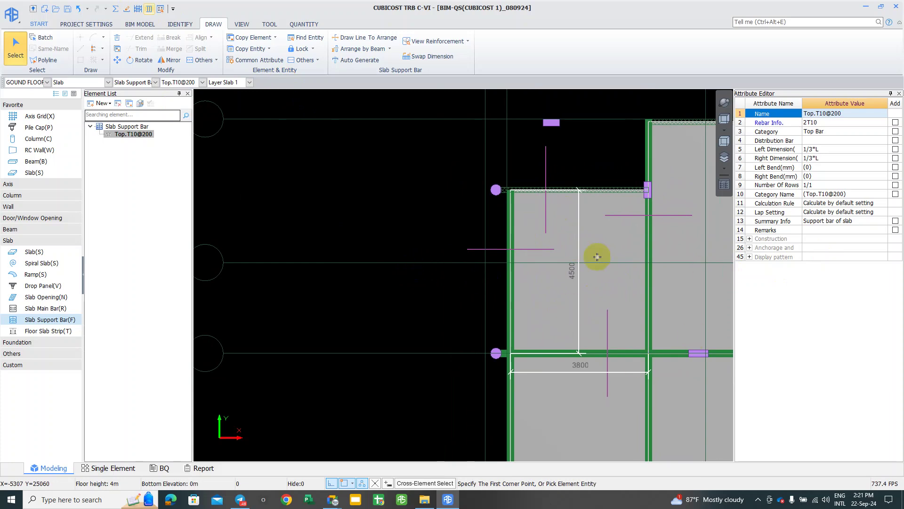
left_click(598, 253)
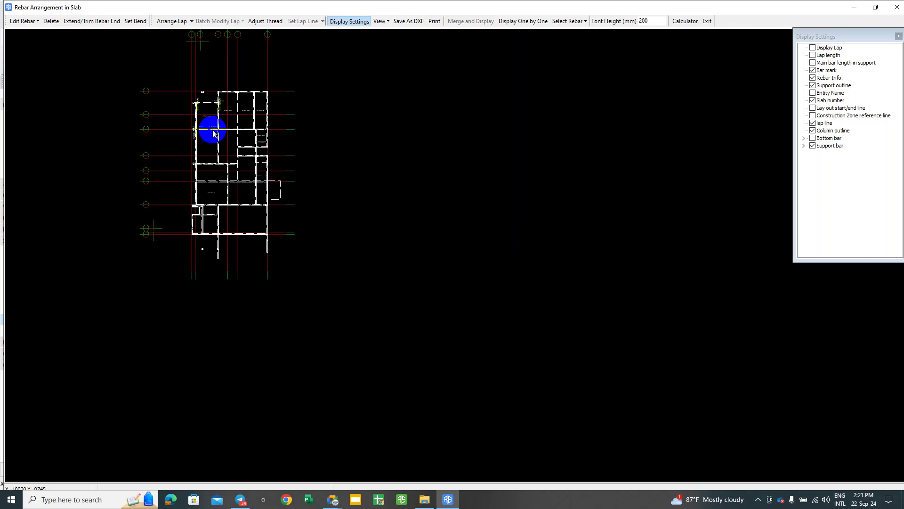
scroll(204, 141, "up", 5)
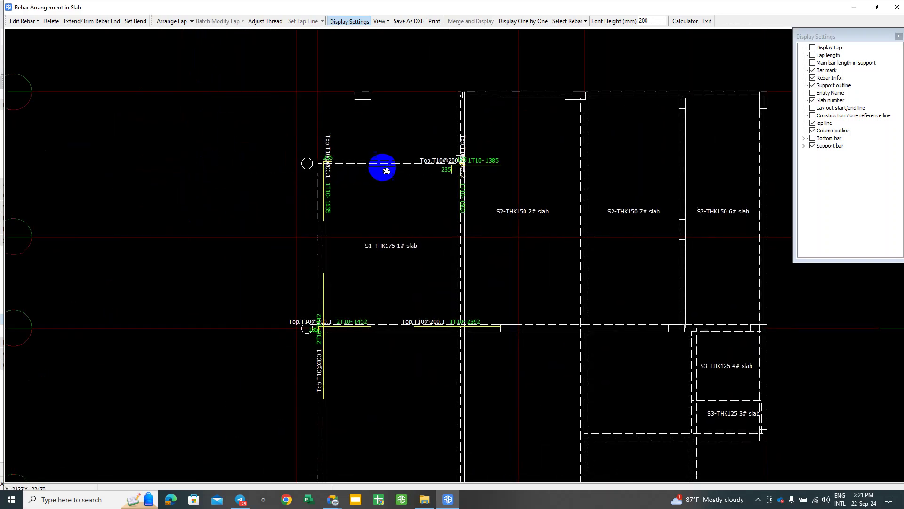
left_click(535, 21)
middle_click_drag(541, 167, 557, 48)
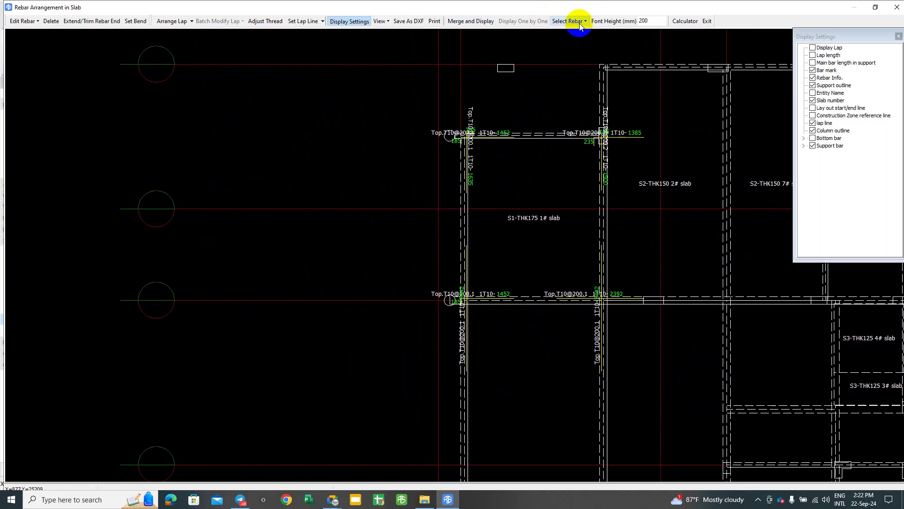
scroll(546, 170, "up", 2)
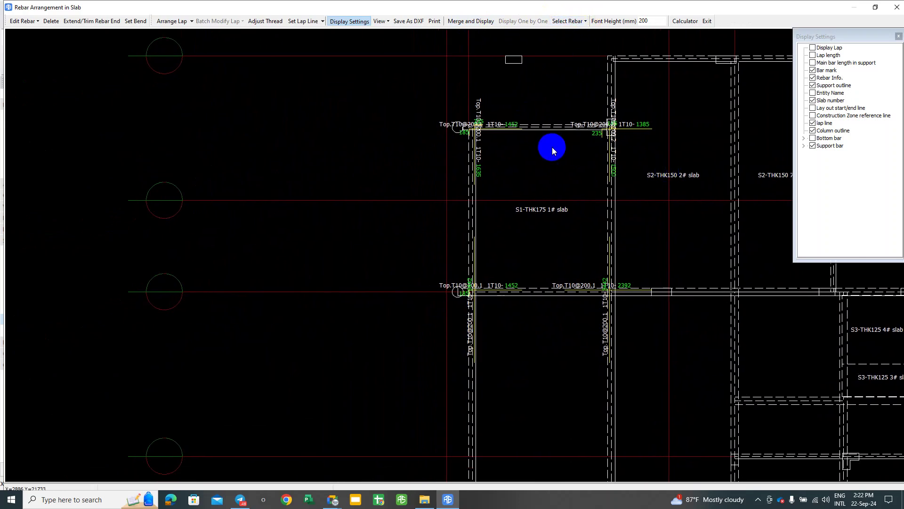
middle_click_drag(544, 176, 588, 129)
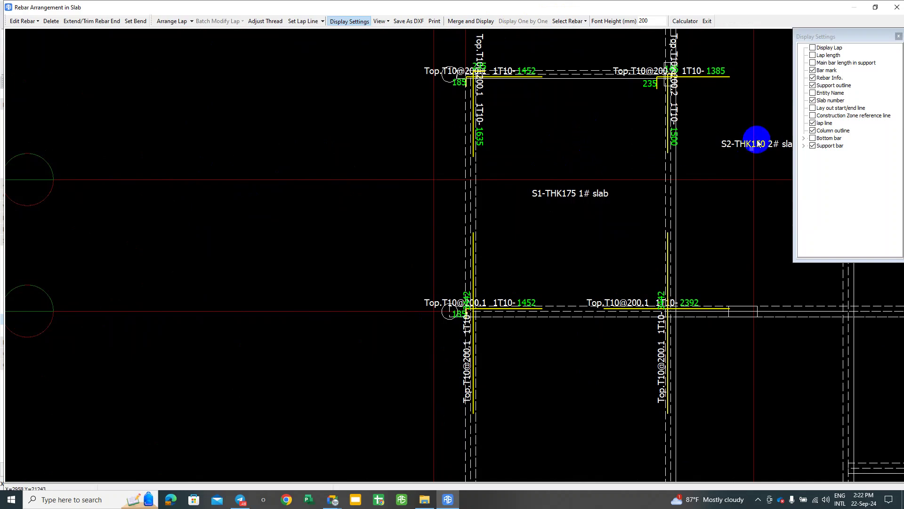
left_click(813, 146)
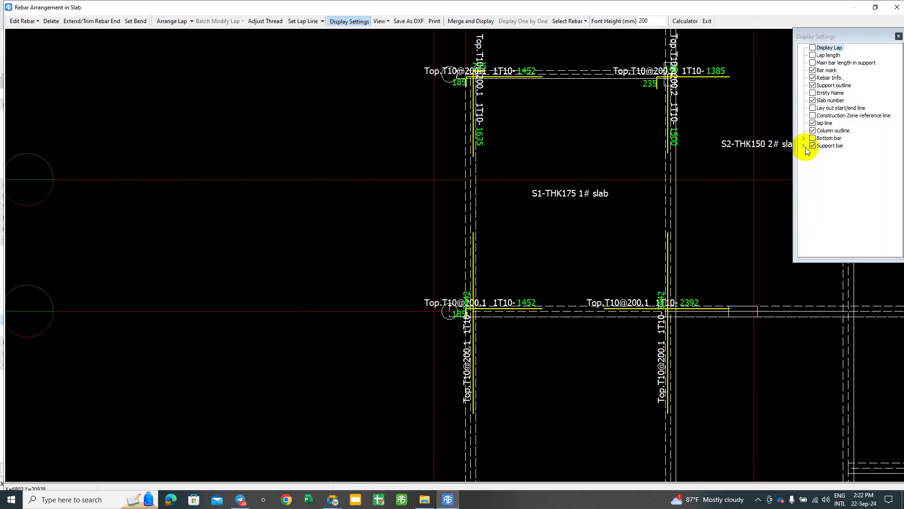
middle_click_drag(574, 279, 579, 258)
scroll(527, 238, "up", 2)
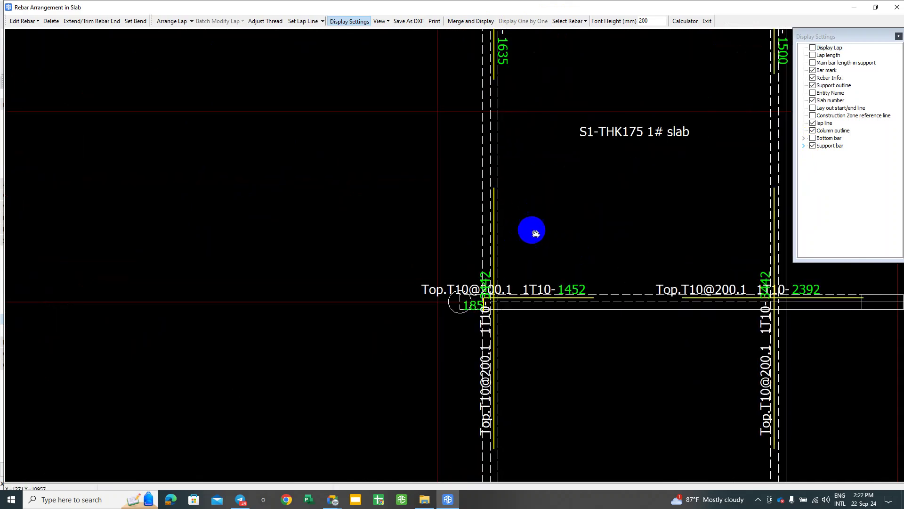
middle_click_drag(531, 232, 527, 282)
left_click(804, 146)
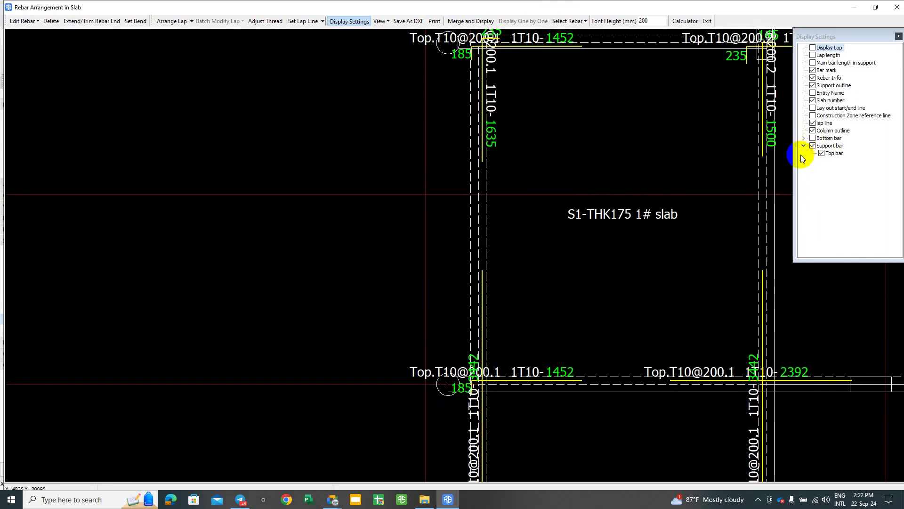
scroll(625, 185, "down", 3)
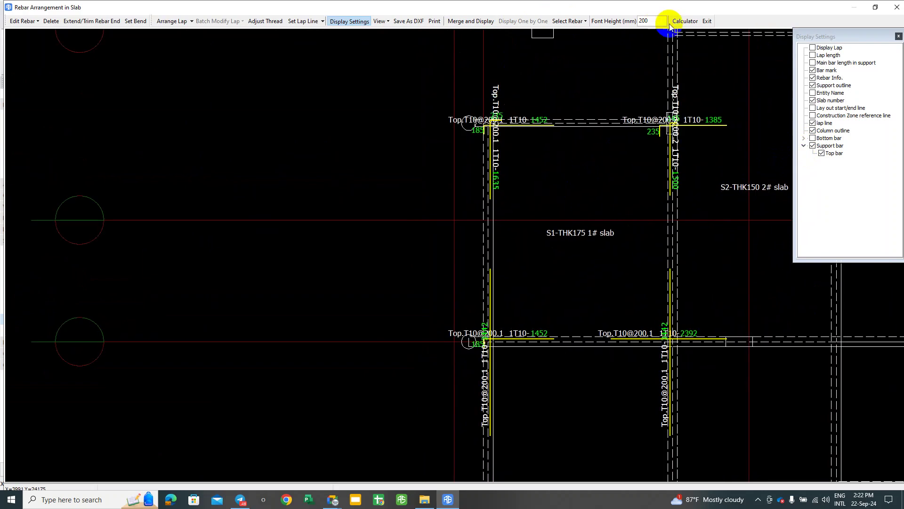
left_click(707, 20)
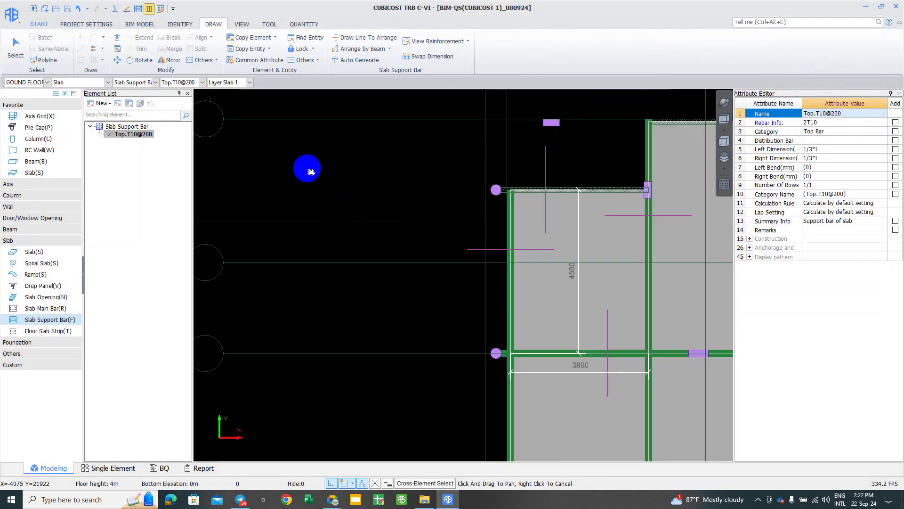
Step: Place Top.T10@200 support bars with 1/3*L extensions across the slab's top and left edges
left_click(503, 166)
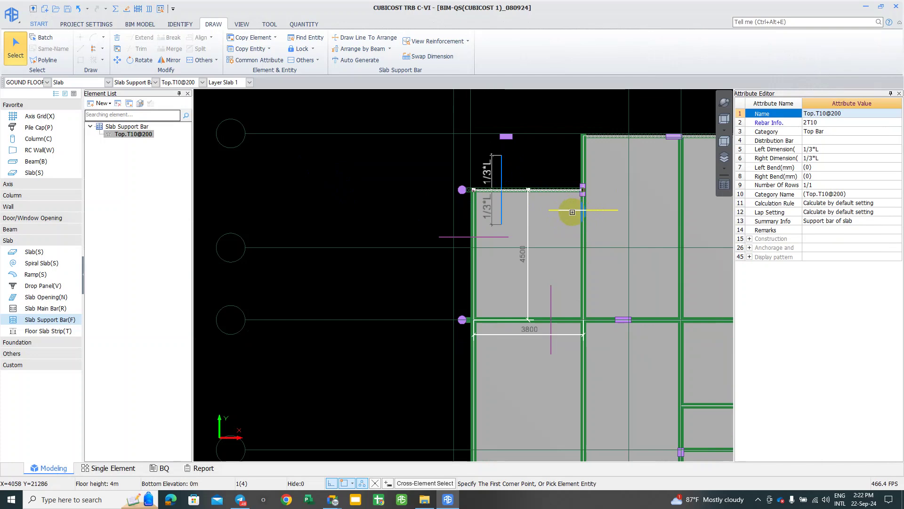
scroll(557, 200, "up", 1)
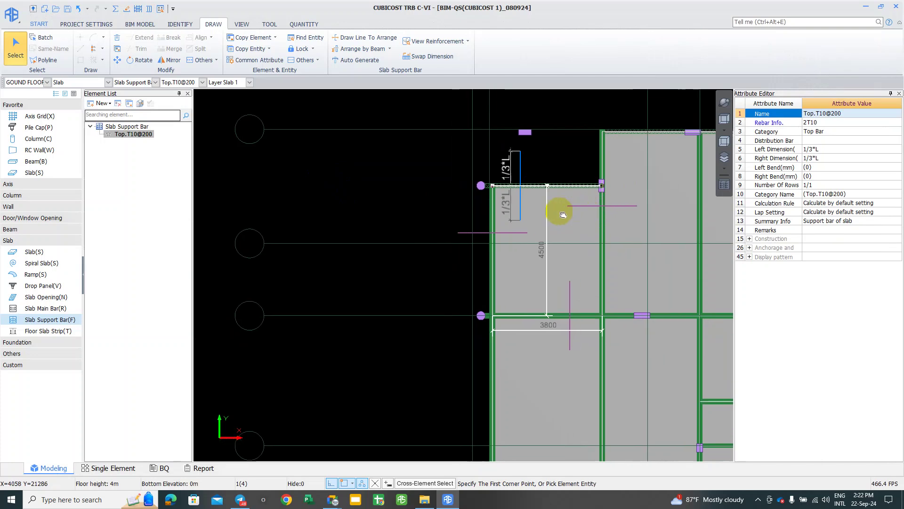
left_click(503, 237)
left_click(502, 235)
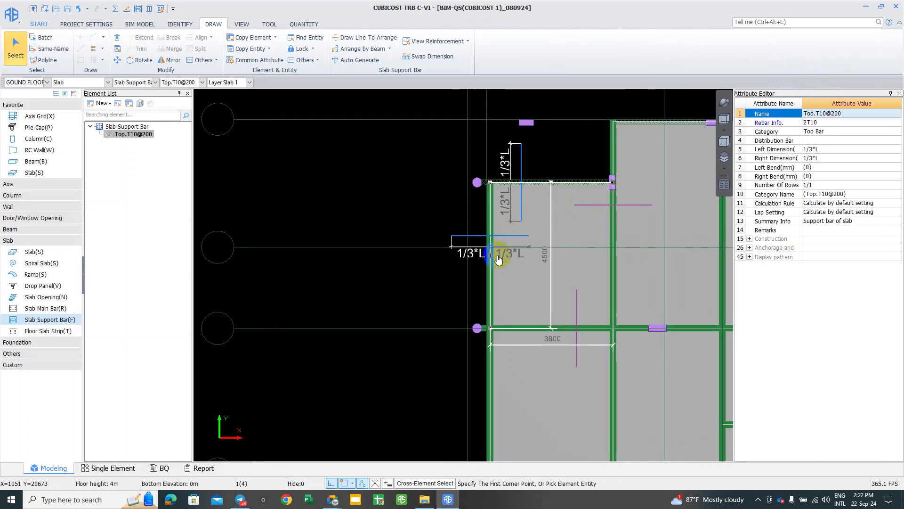
scroll(559, 246, "up", 3)
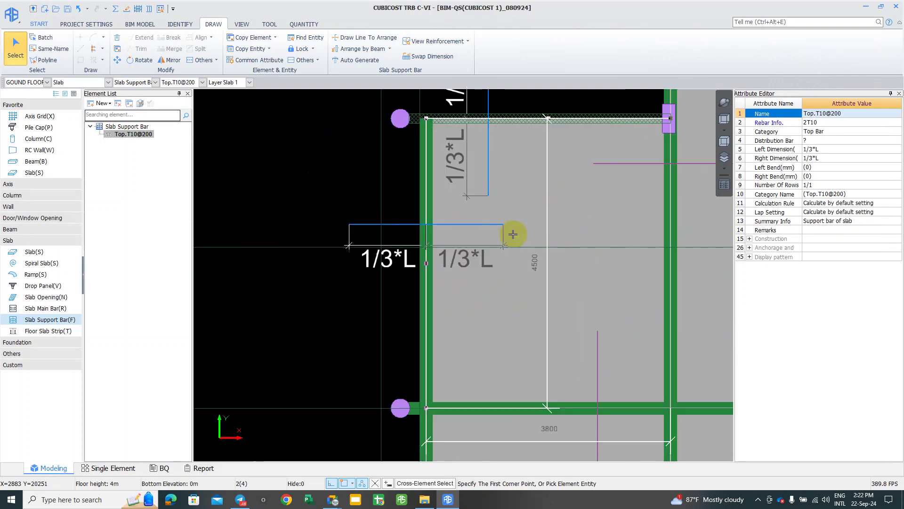
scroll(427, 253, "up", 2)
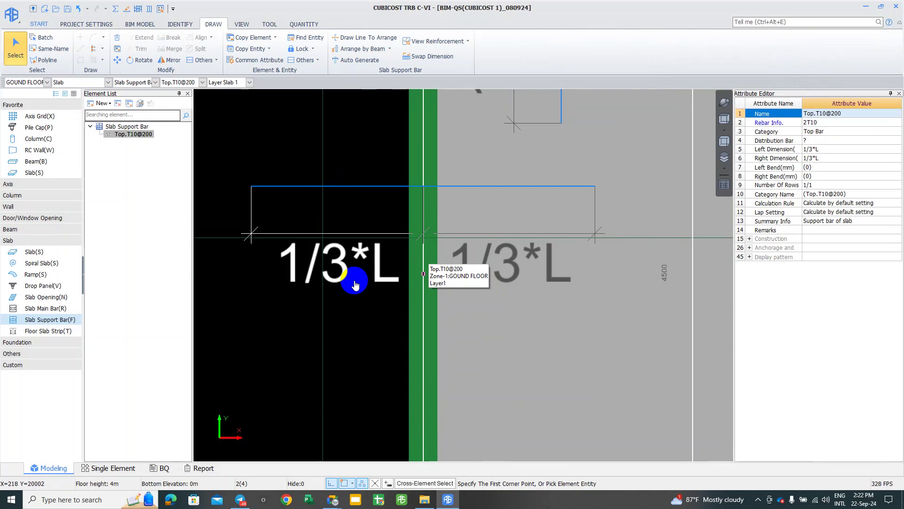
scroll(356, 285, "down", 4)
Step: End the bar command, clear the selection, and return to the Rebar Arrangement in Slab view
right_click(313, 213)
right_click(305, 141)
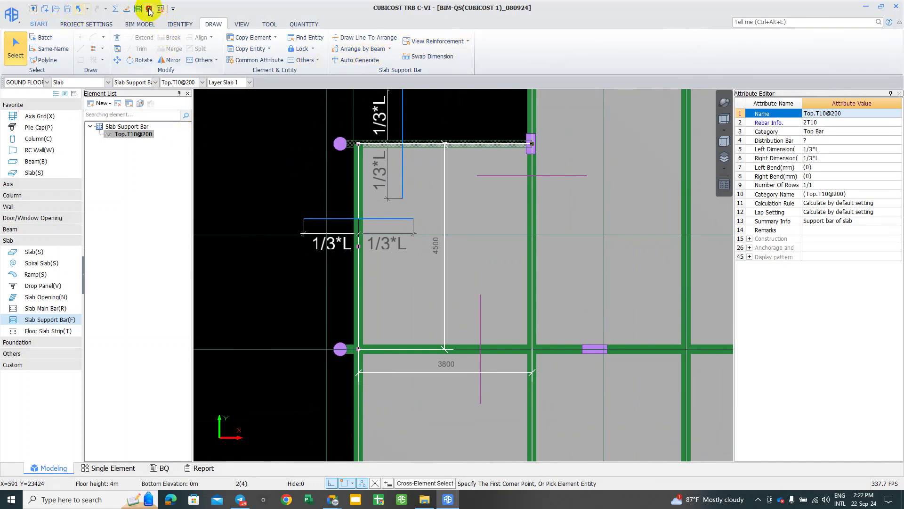
right_click(304, 244)
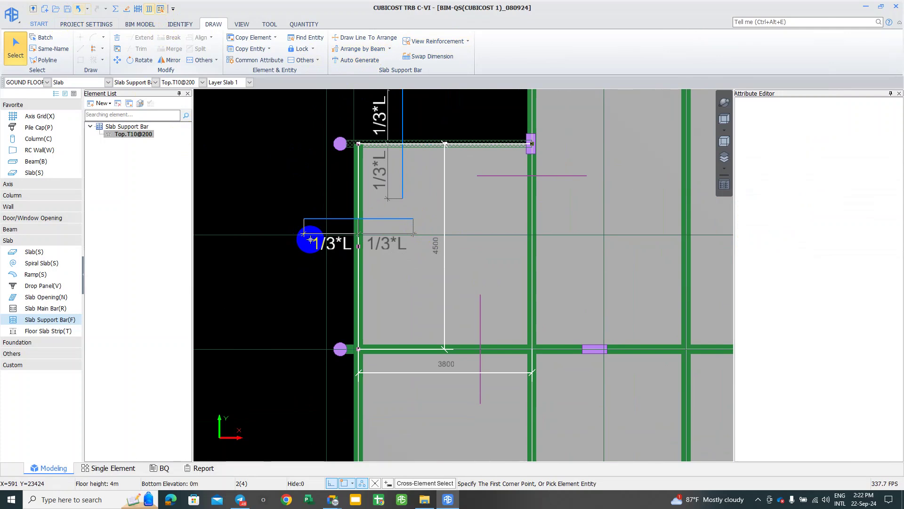
right_click(310, 240)
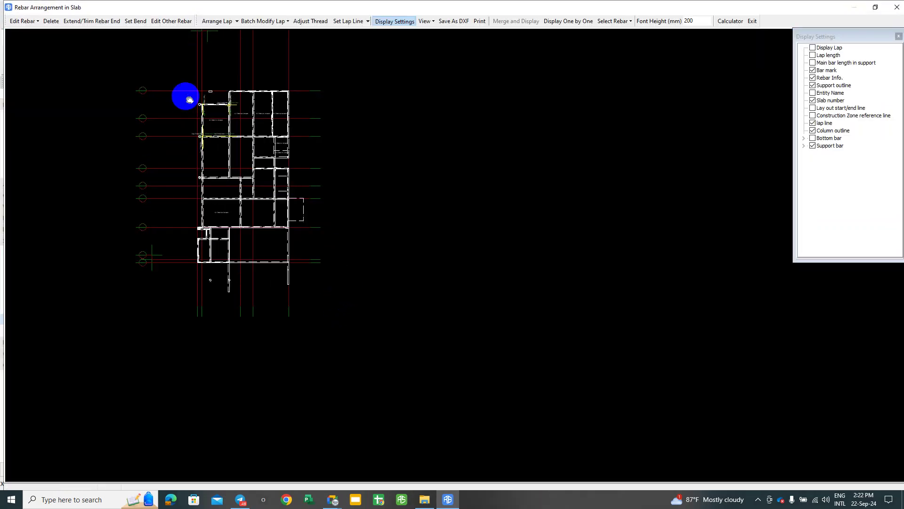
Step: Show each support-bar label individually and select every second rebar
scroll(325, 252, "up", 3)
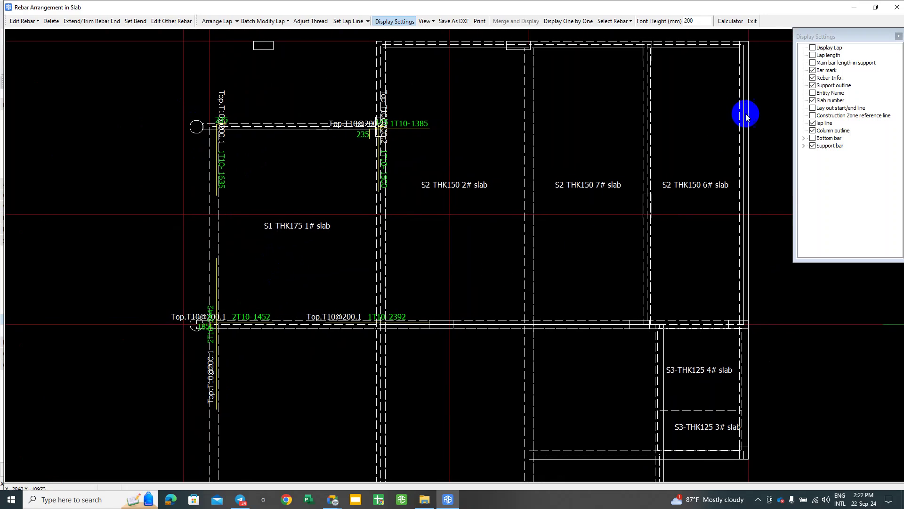
left_click(588, 23)
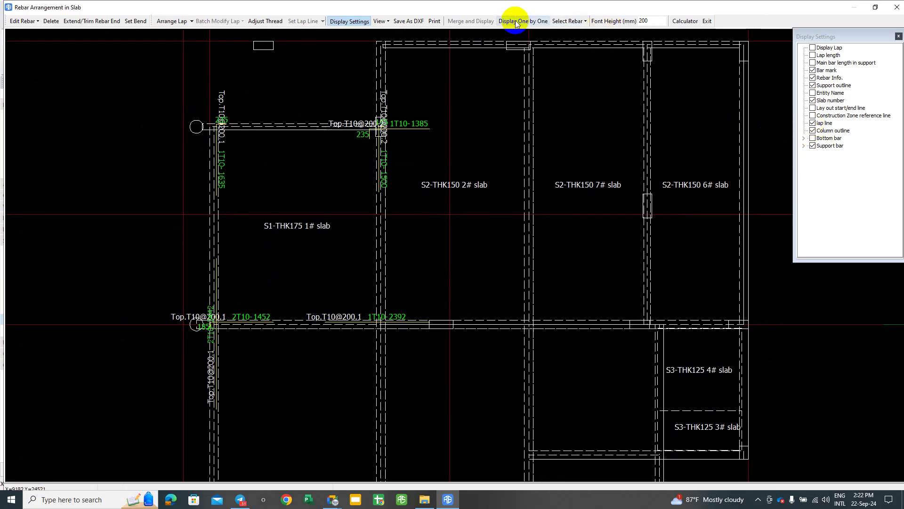
left_click(565, 24)
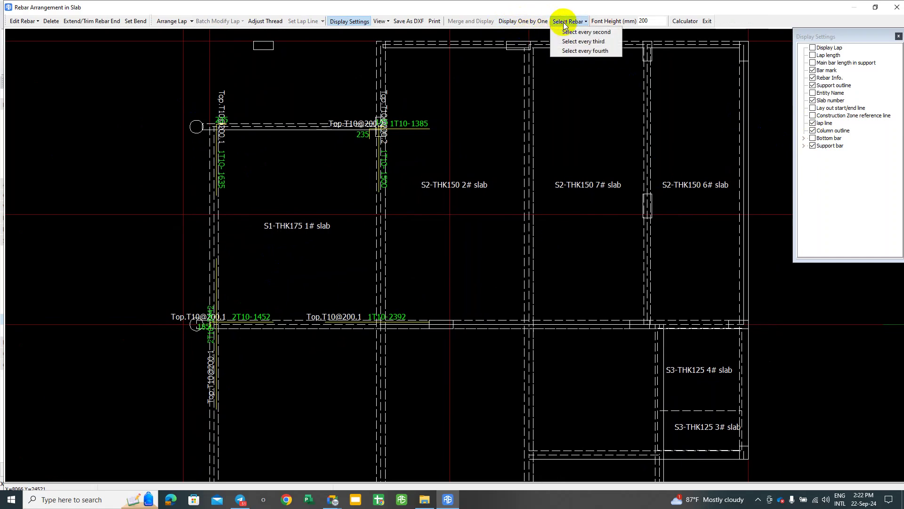
left_click(565, 23)
left_click(565, 22)
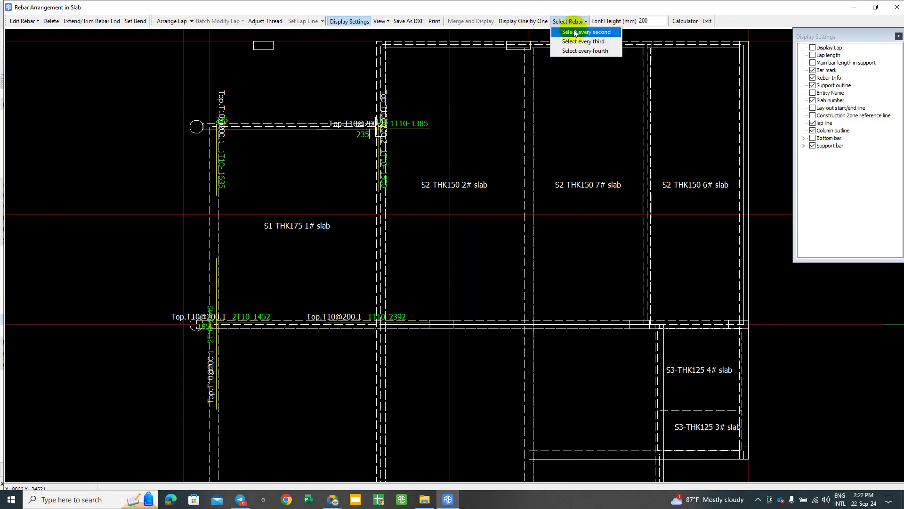
left_click(574, 32)
middle_click_drag(557, 44, 612, 75)
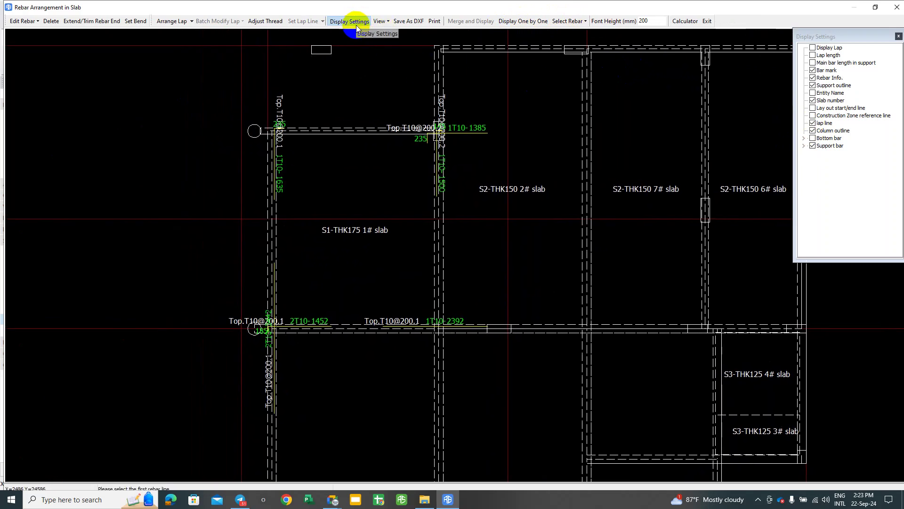
Step: Select every second, then every third rebar, and merge then split the rebar labels again
left_click(528, 22)
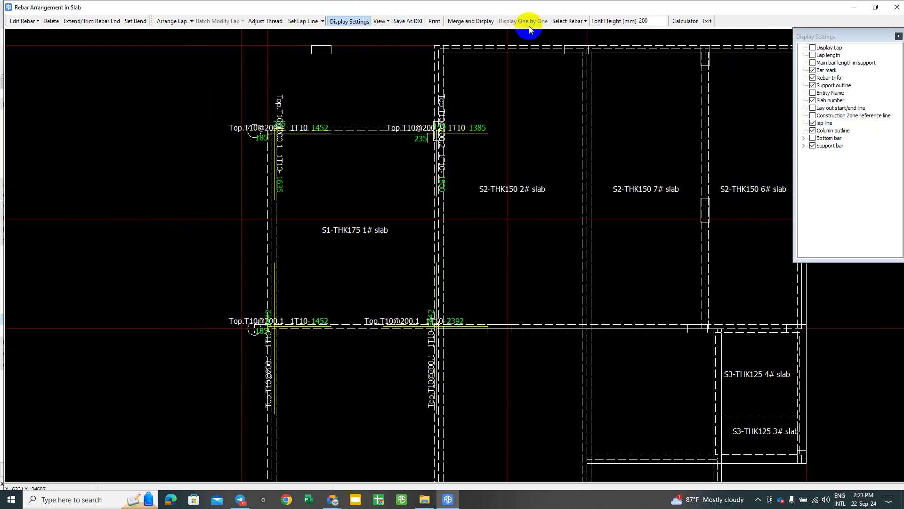
left_click(568, 22)
left_click(580, 32)
left_click(569, 22)
left_click(565, 43)
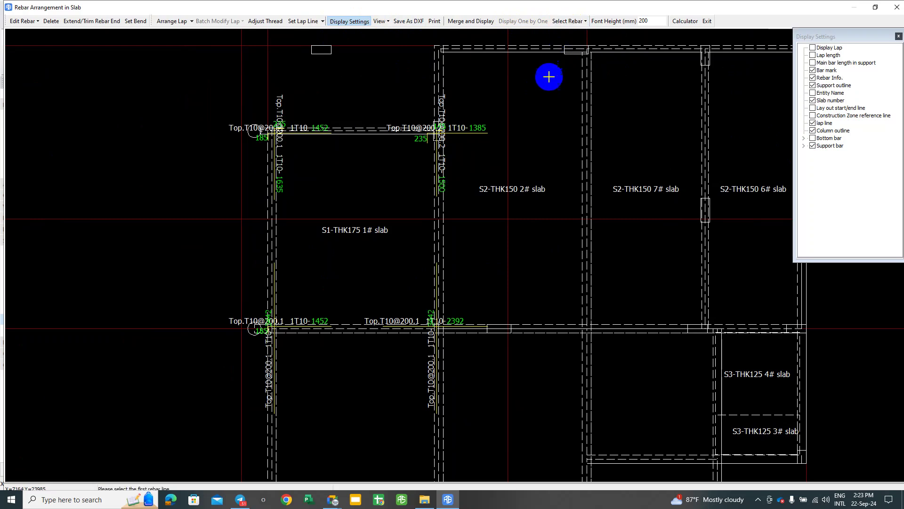
left_click(468, 22)
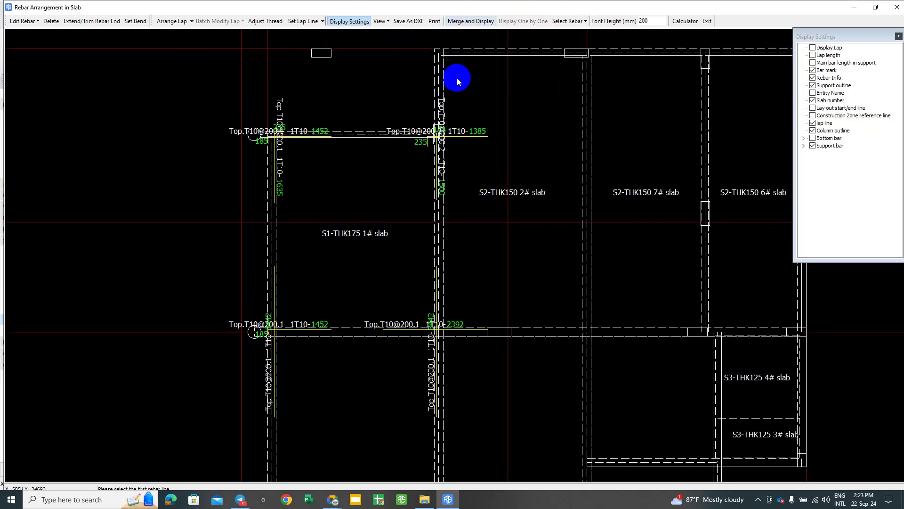
left_click(511, 28)
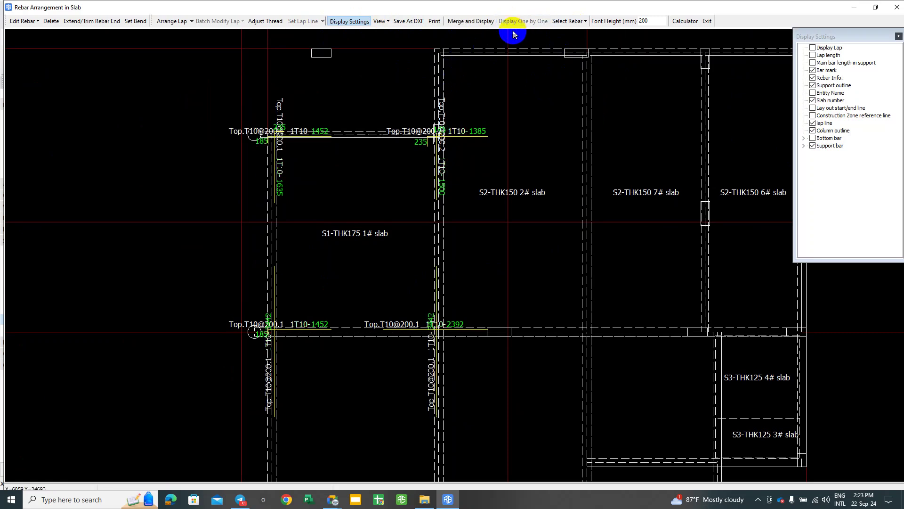
scroll(542, 64, "up", 2)
middle_click_drag(309, 154, 337, 147)
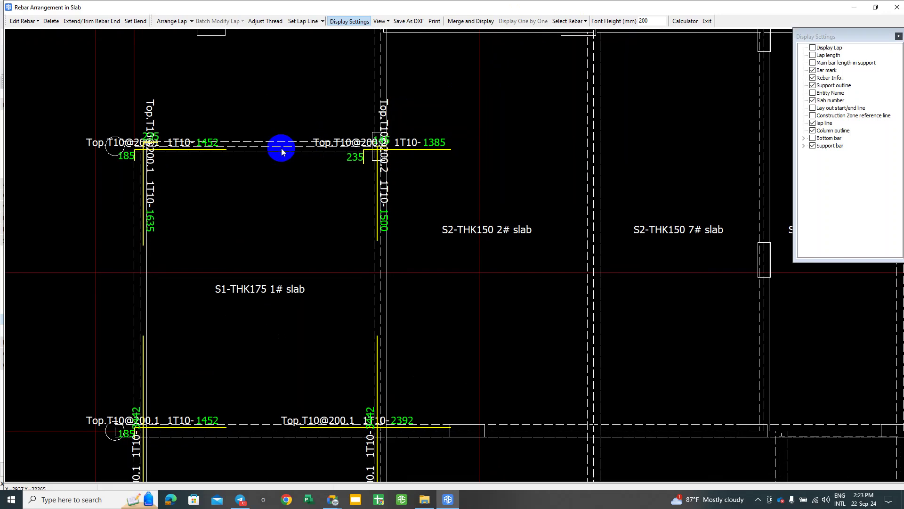
Step: Turn on main bar length within supports and slab numbers in Display Settings
left_click(813, 63)
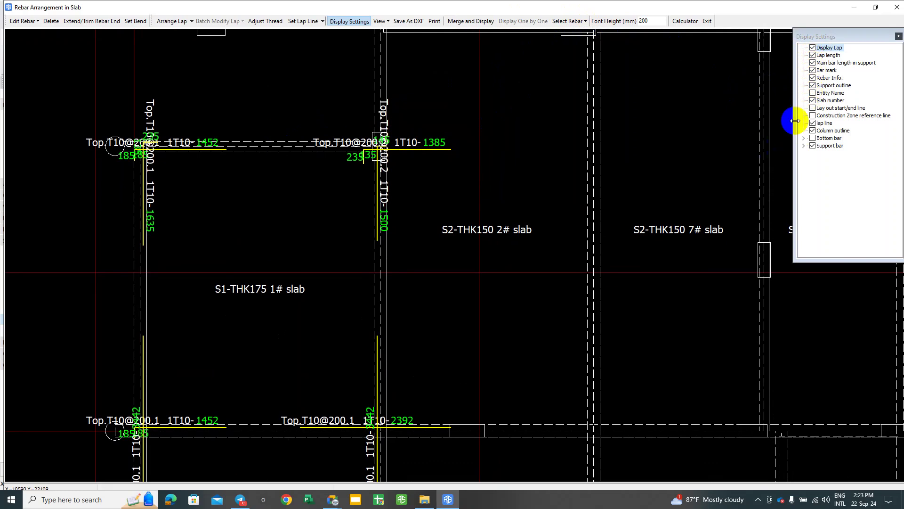
left_click(812, 100)
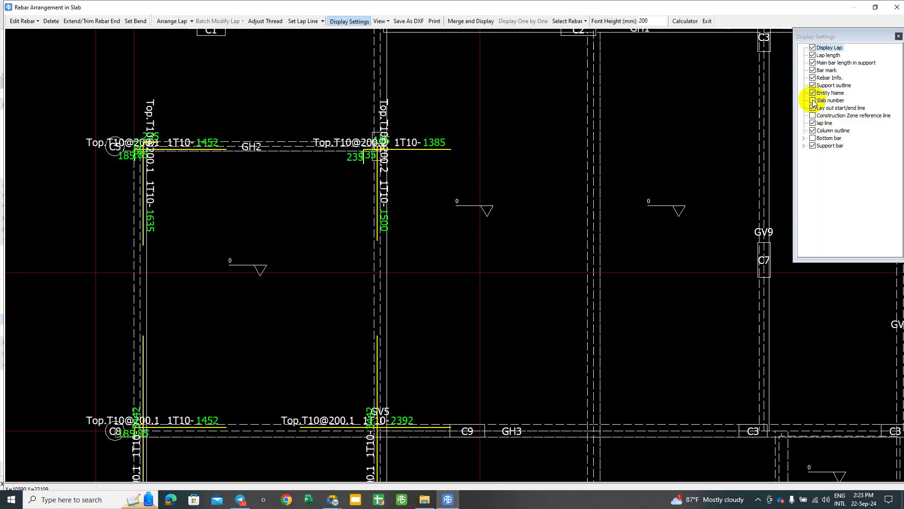
left_click(813, 100)
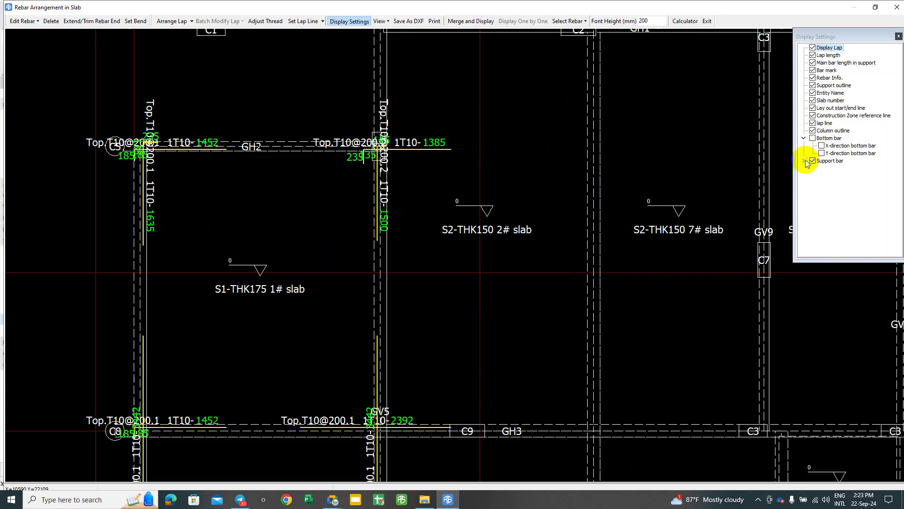
Step: Close the display settings and exit Rebar Arrangement in Slab
mouse_move(299, 201)
middle_mouse_down()
mouse_move(573, 200)
mouse_move(476, 165)
mouse_move(526, 114)
mouse_move(598, 147)
mouse_move(578, 107)
middle_mouse_up()
scroll(594, 125, "down", 1)
middle_click_drag(421, 156, 355, 240)
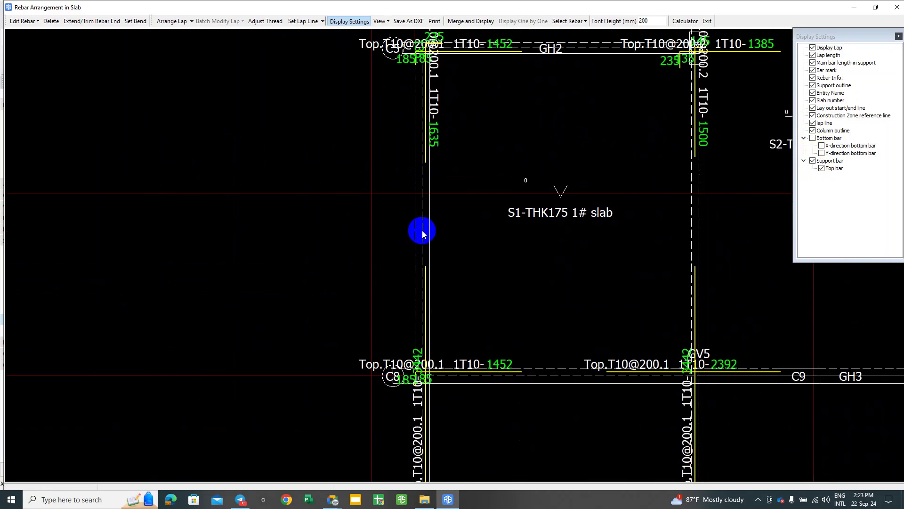
scroll(420, 228, "down", 2)
mouse_move(870, 42)
left_mouse_down()
mouse_move(796, 44)
mouse_move(803, 50)
left_mouse_up()
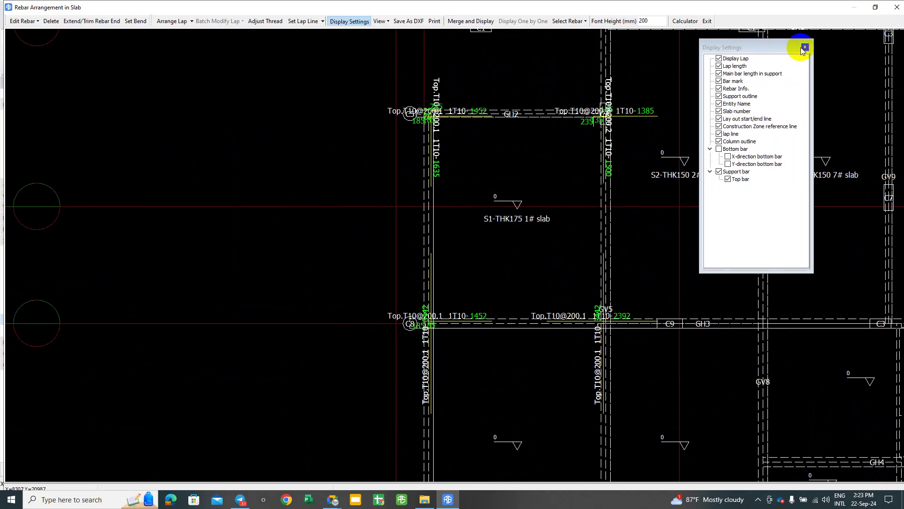
left_click(804, 47)
left_click(706, 21)
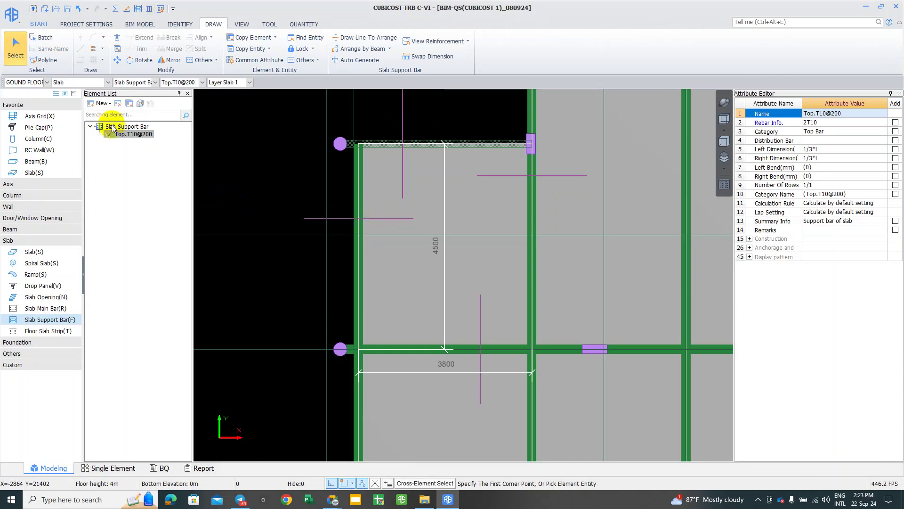
Step: Quick-select all four drawn Top.T10@200 support bars and delete them
right_click(118, 134)
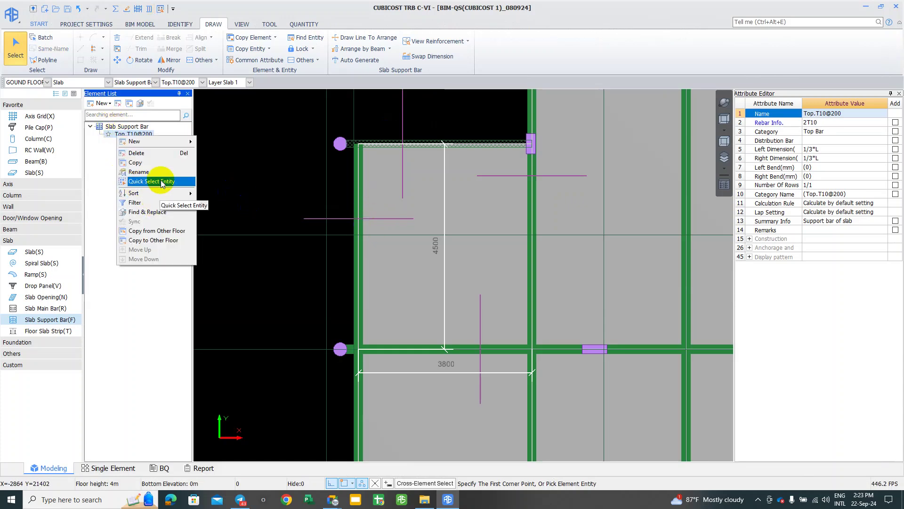
left_click(160, 180)
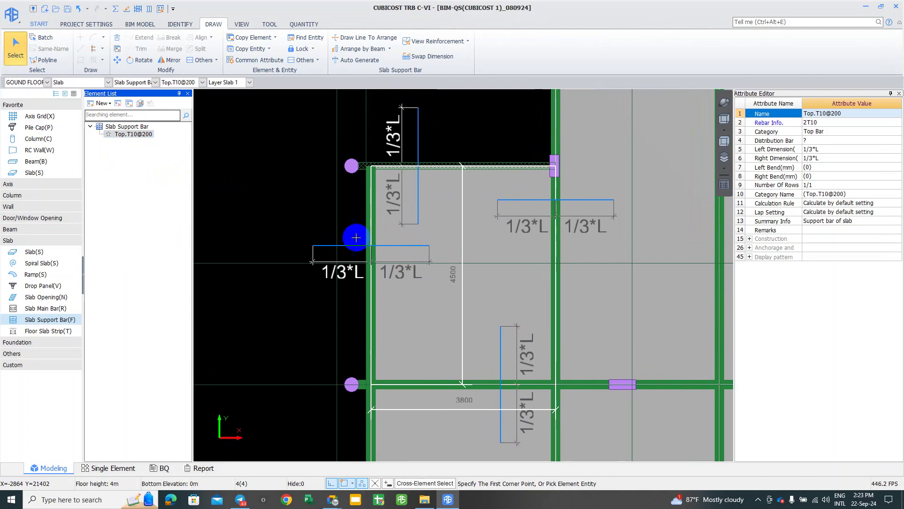
scroll(293, 151, "up", 1)
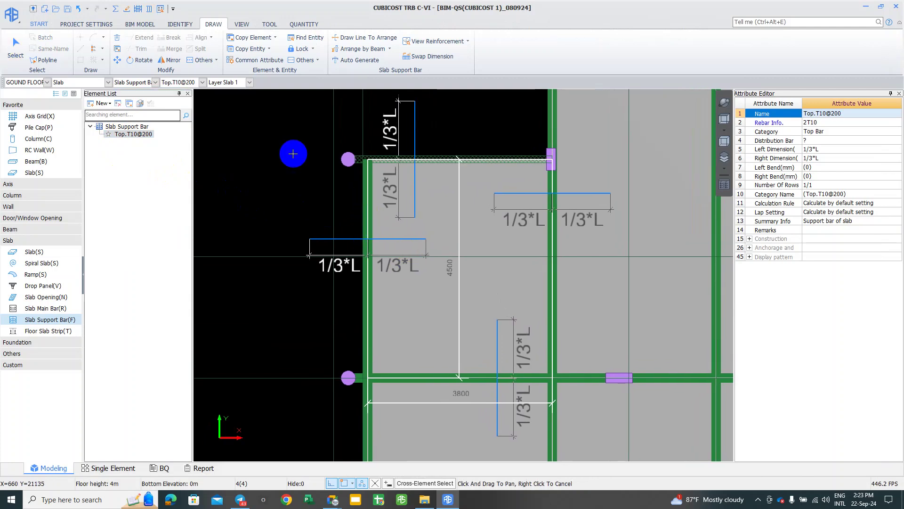
left_click(117, 38)
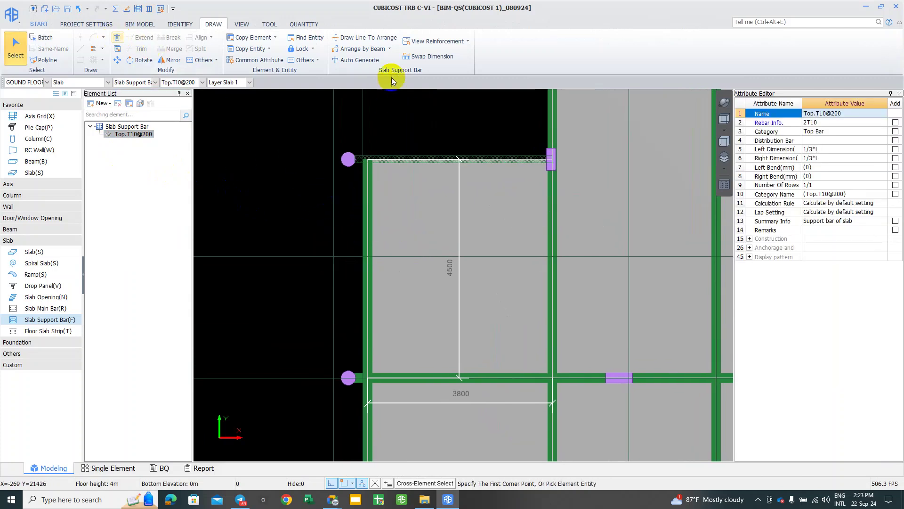
left_click(391, 49)
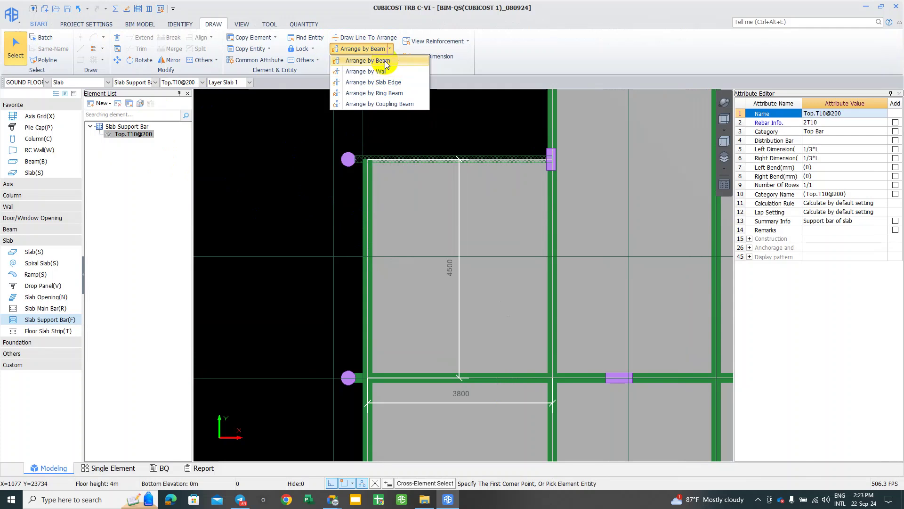
Step: Arrange Top.T10@200 support bars by beam on the left, top, right and bottom beams
left_click(386, 61)
mouse_move(259, 158)
middle_mouse_down()
mouse_move(224, 138)
mouse_move(258, 156)
middle_mouse_up()
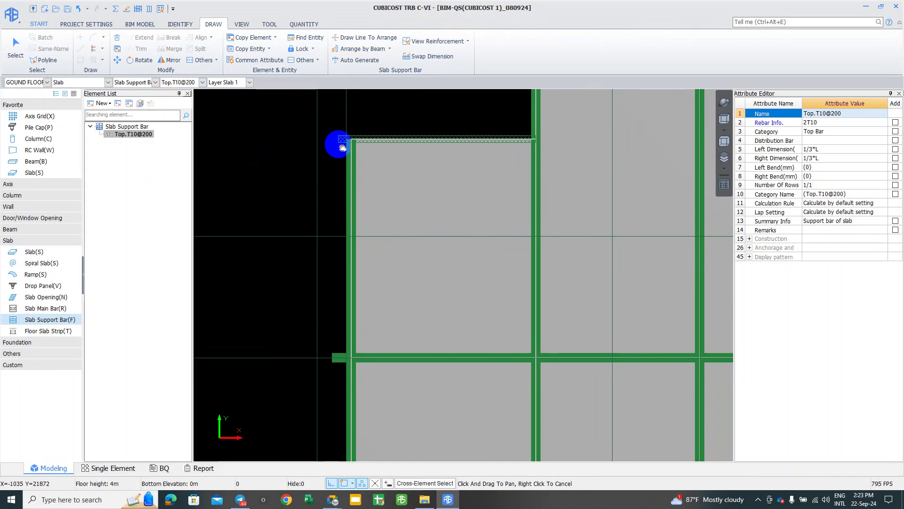
left_click(350, 173)
left_click(395, 140)
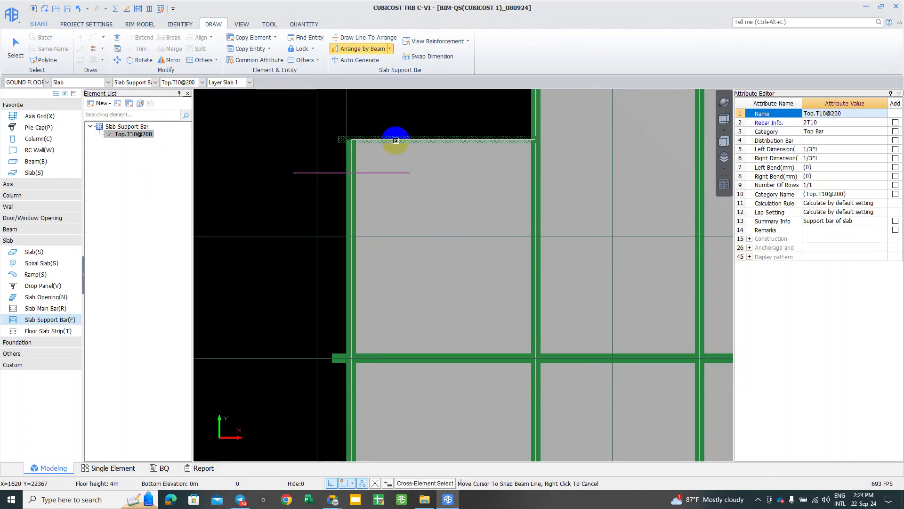
middle_click_drag(526, 191, 479, 191)
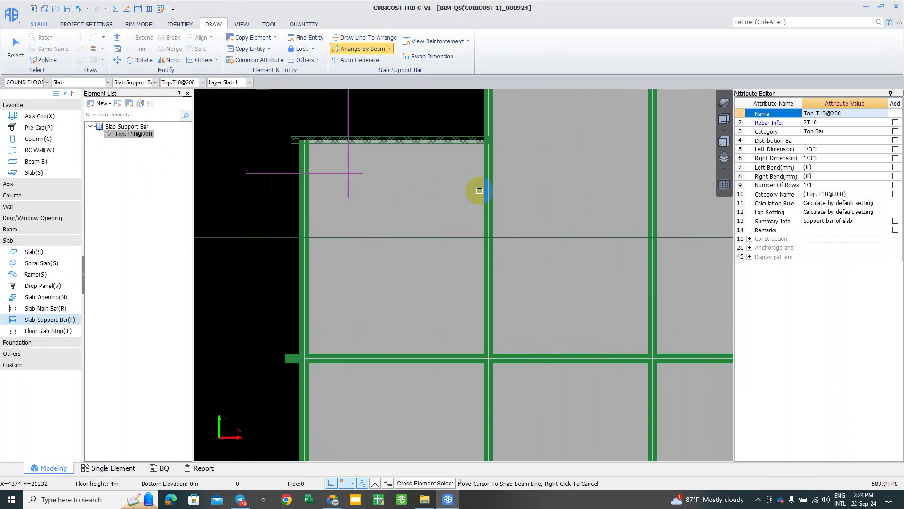
left_click(490, 187)
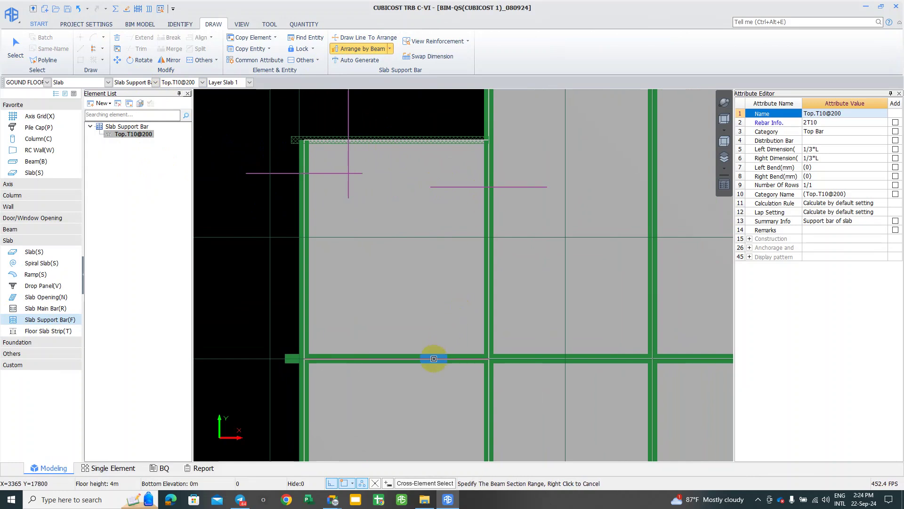
left_click(389, 280)
right_click(390, 279)
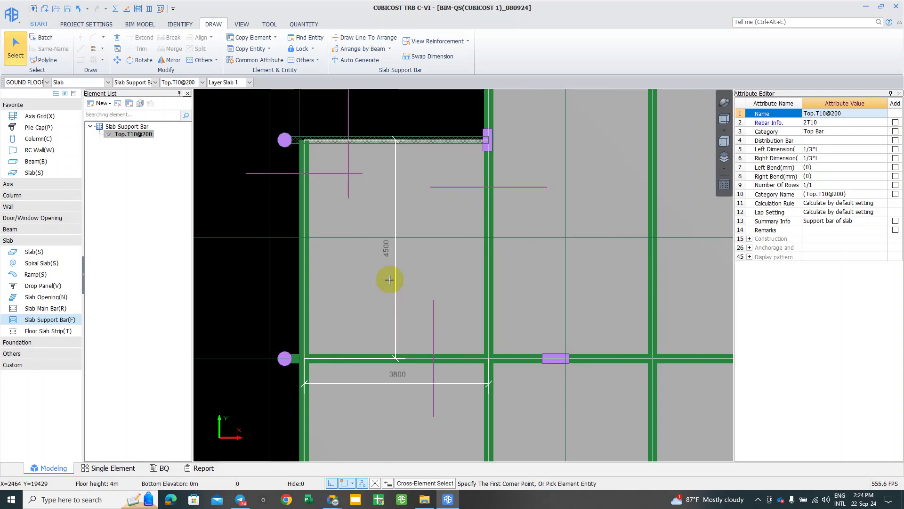
Step: Window-select the four new support bars
scroll(386, 276, "down", 1)
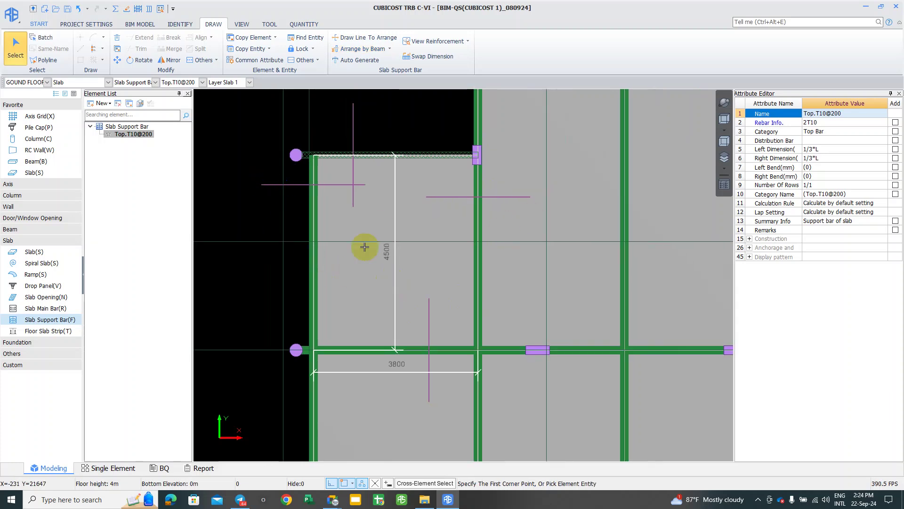
scroll(336, 249, "up", 1)
scroll(305, 223, "down", 1)
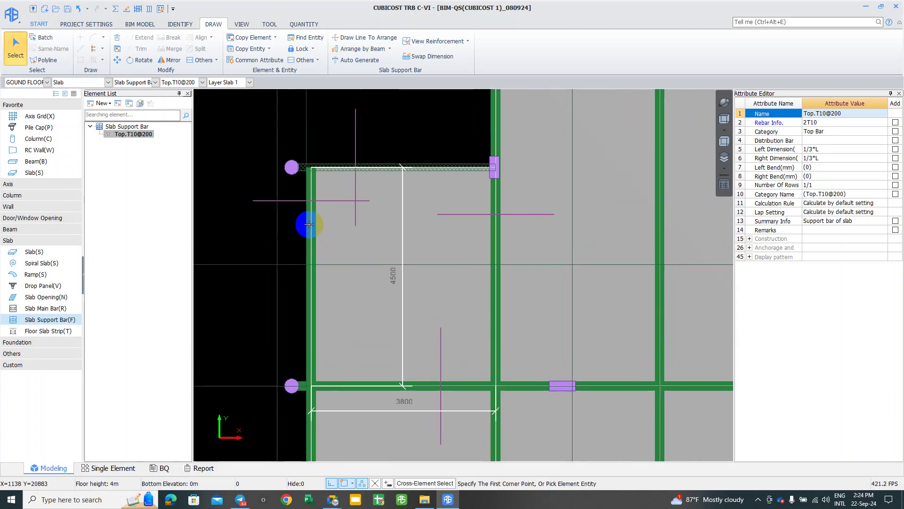
left_click(236, 97)
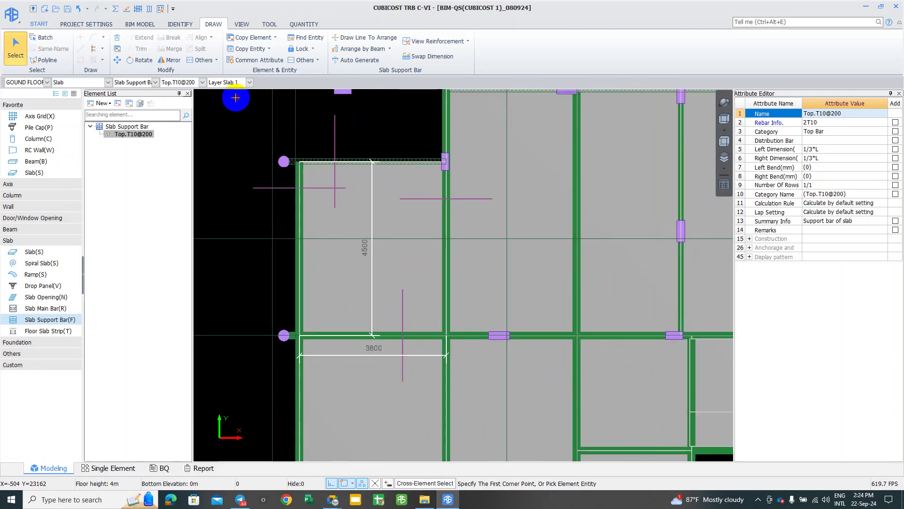
left_click(477, 396)
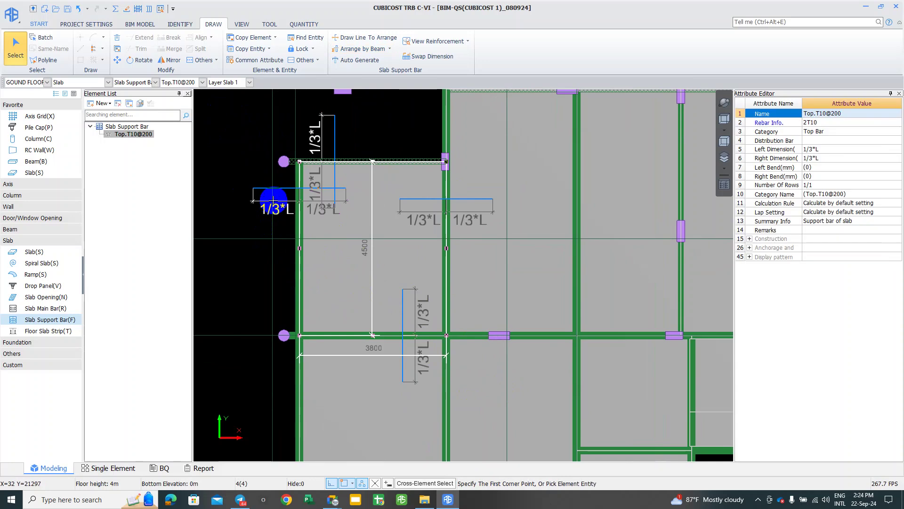
Step: Calculate the selected support bars with Calculate Selected Entity
right_click(277, 209)
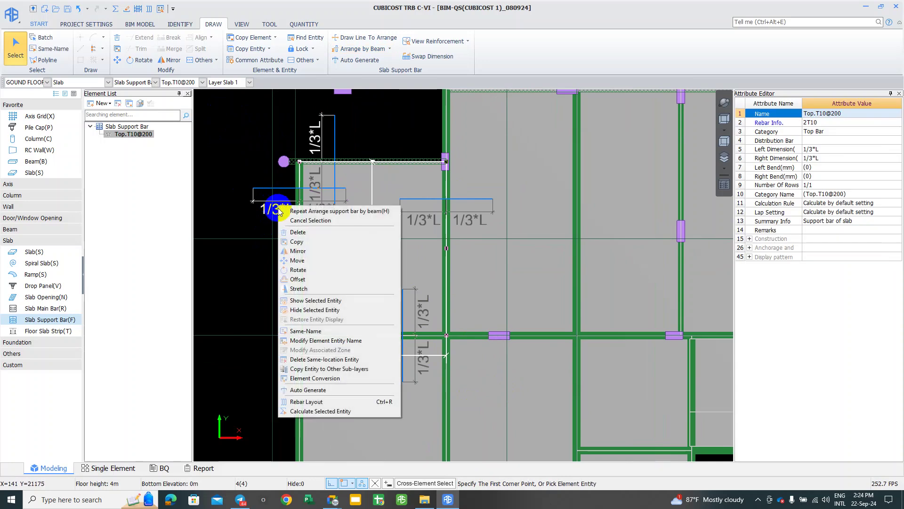
left_click(331, 413)
left_click(400, 380)
right_click(401, 379)
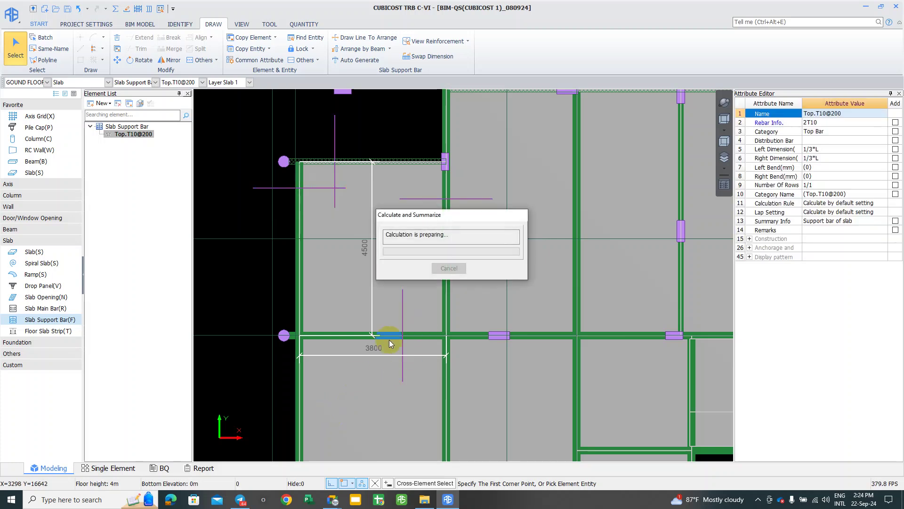
left_click(448, 268)
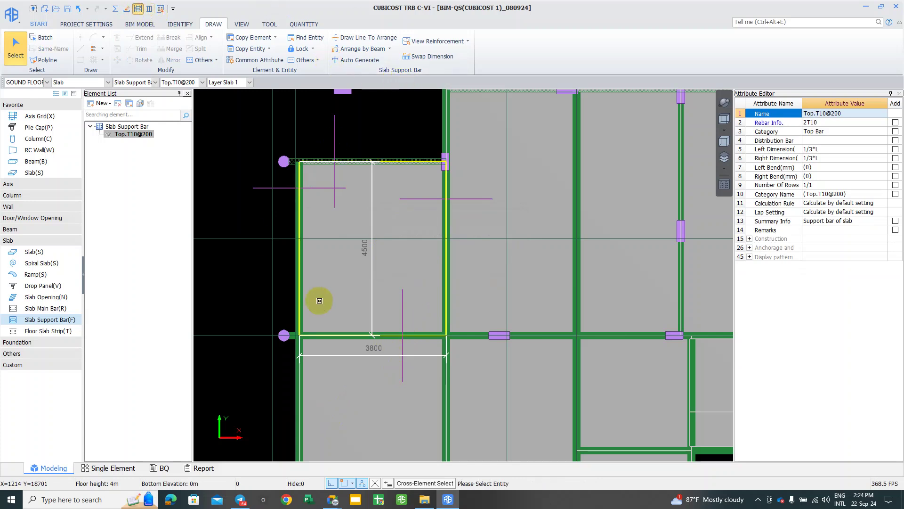
Step: Orbit to inspect the bottom-beam support bar in 3-D, then return to plan view
left_click(265, 187)
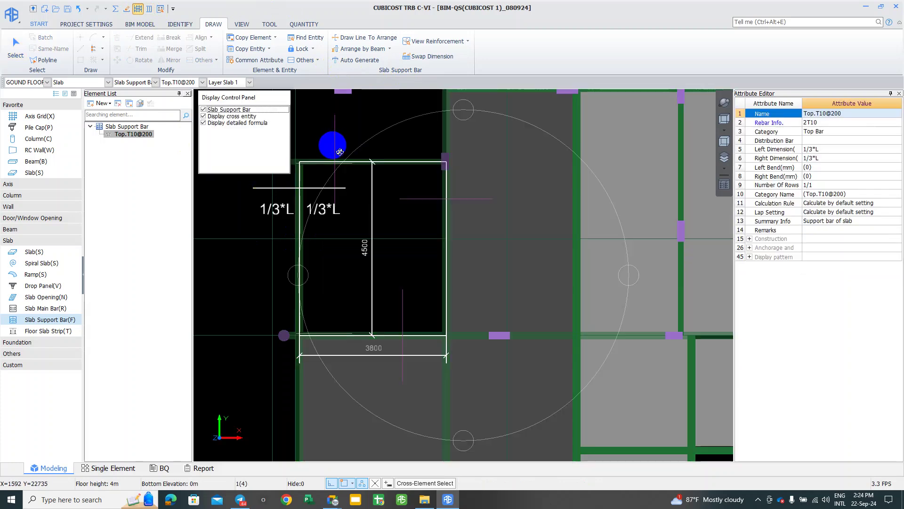
mouse_move(395, 268)
left_mouse_down()
mouse_move(398, 198)
mouse_move(470, 197)
mouse_move(437, 233)
mouse_move(433, 226)
mouse_move(440, 264)
left_mouse_up()
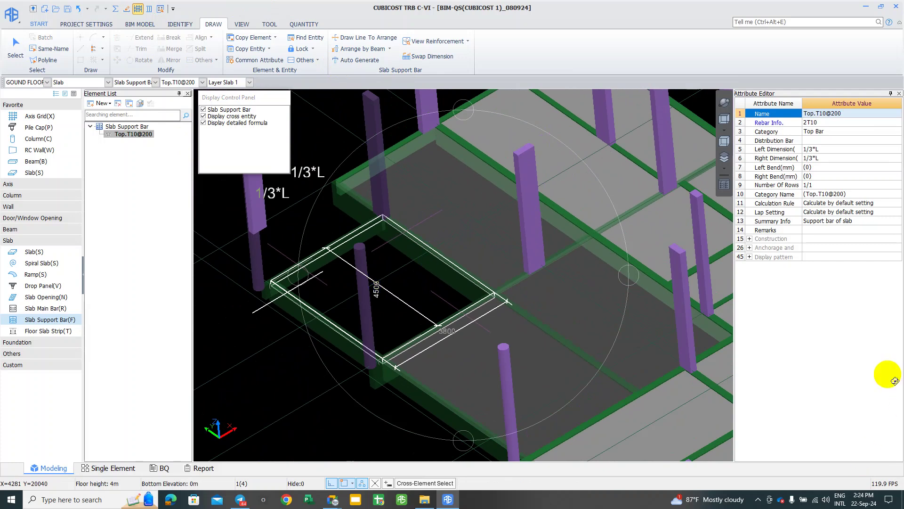
left_click(645, 373)
key("Escape")
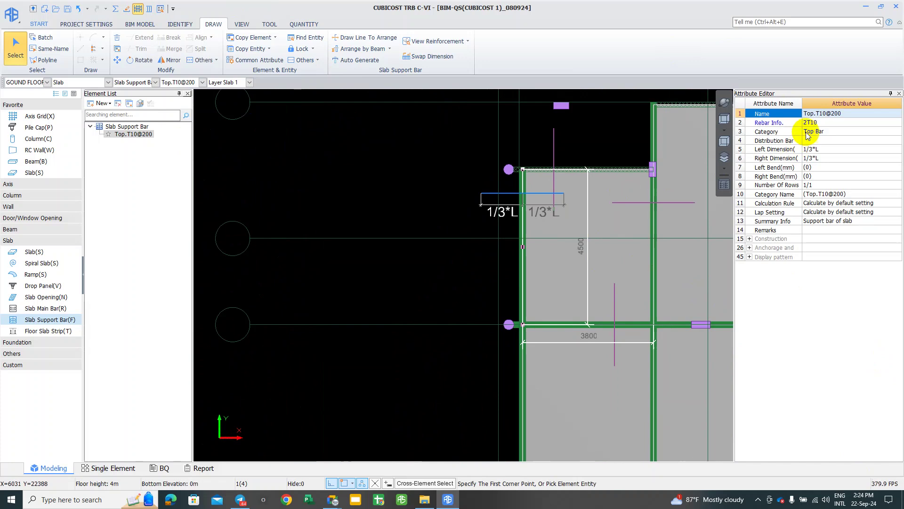
Step: Change the support bar's Rebar Info to T10@150 in the Attribute Editor
left_click(815, 123)
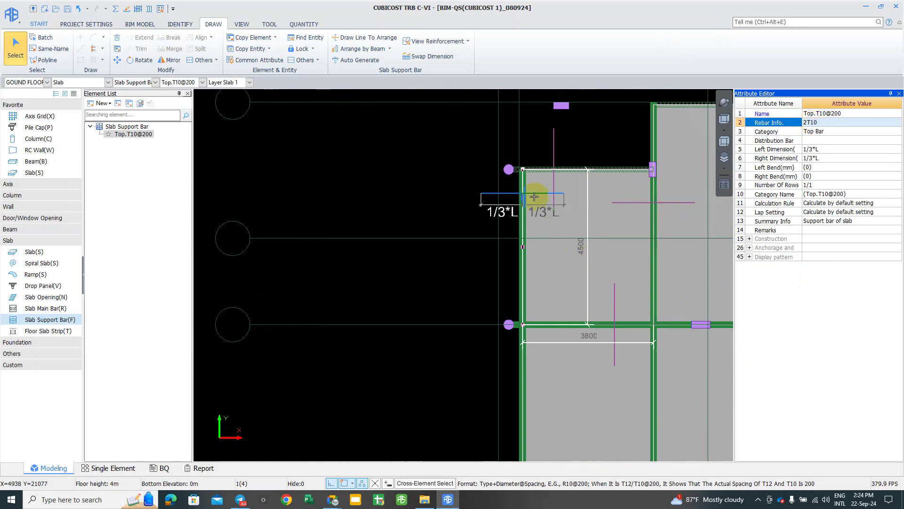
scroll(536, 183, "up", 1)
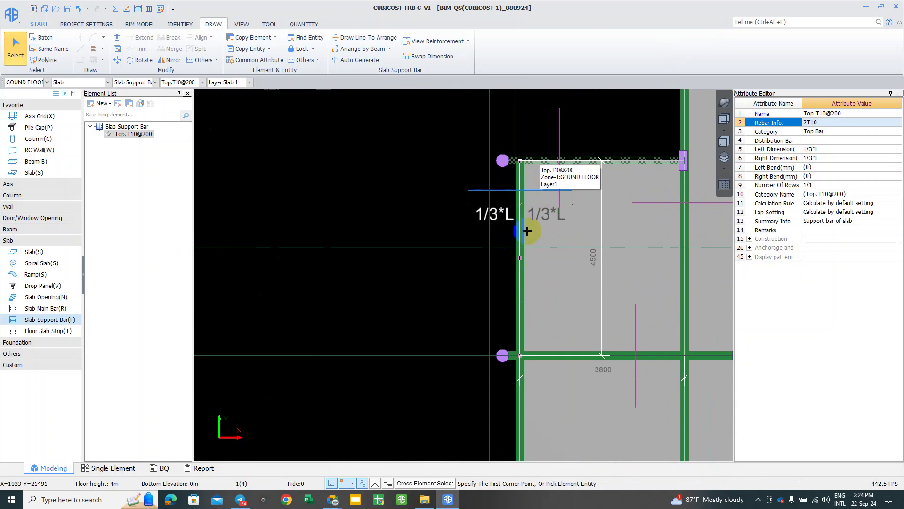
left_click(843, 124)
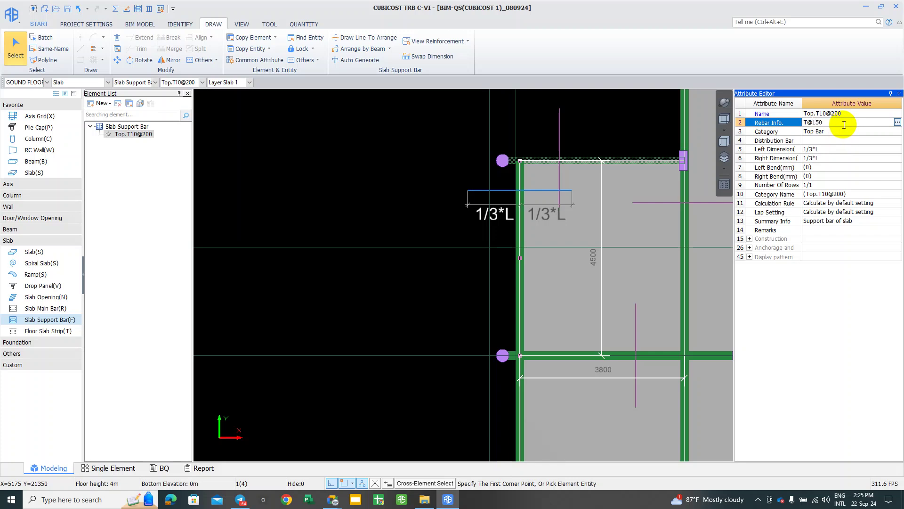
key("Return")
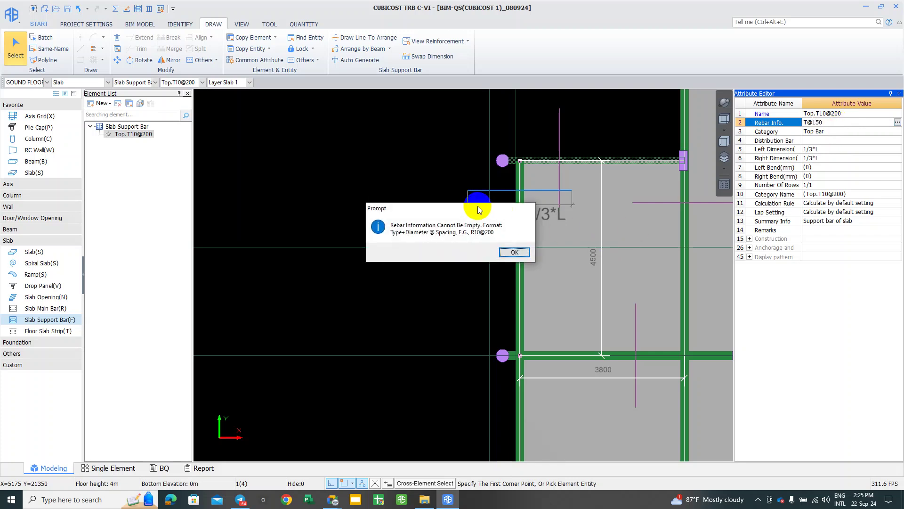
left_click_drag(478, 205, 557, 190)
left_click(590, 231)
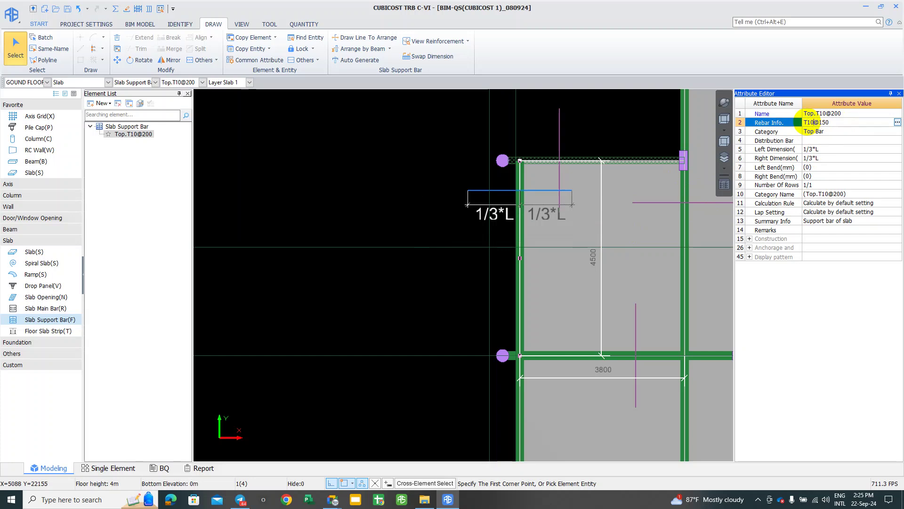
key("Return")
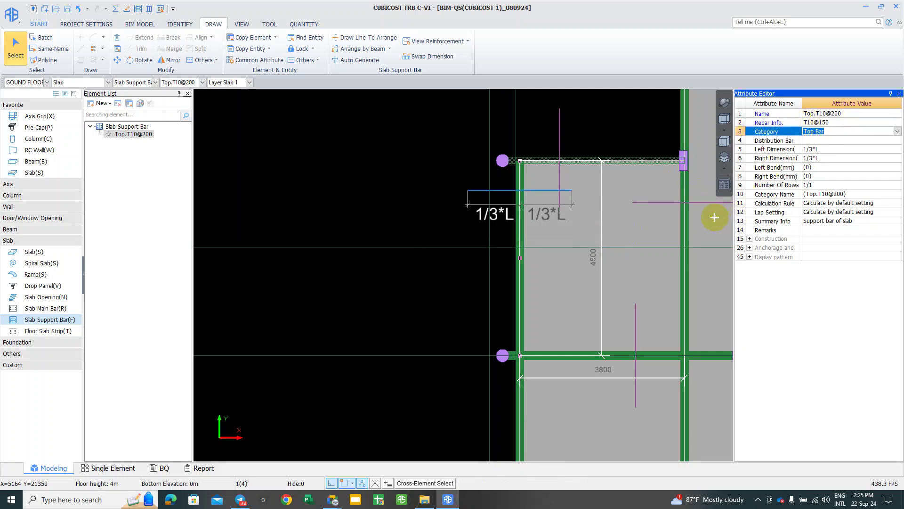
left_click(841, 123)
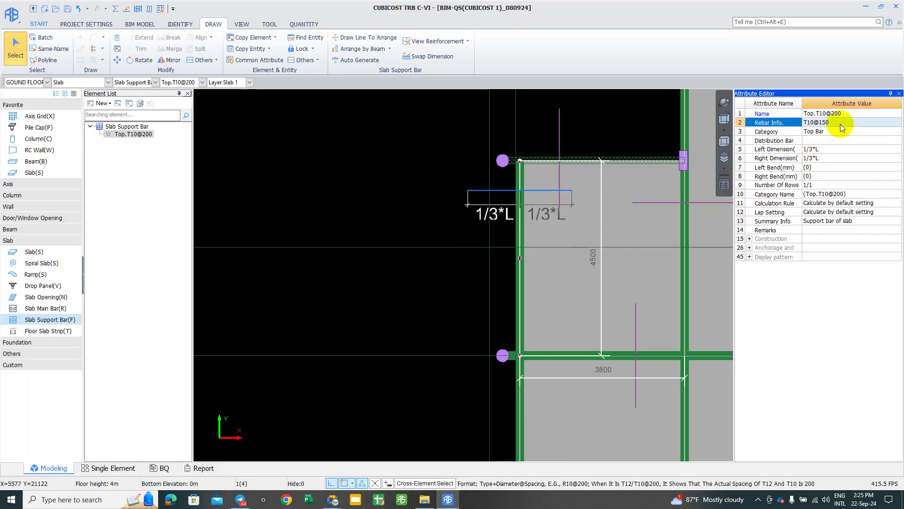
Step: Reselect Top.T10@200 and leave its Distribution Bar value blank
right_click_drag(454, 177, 232, 168)
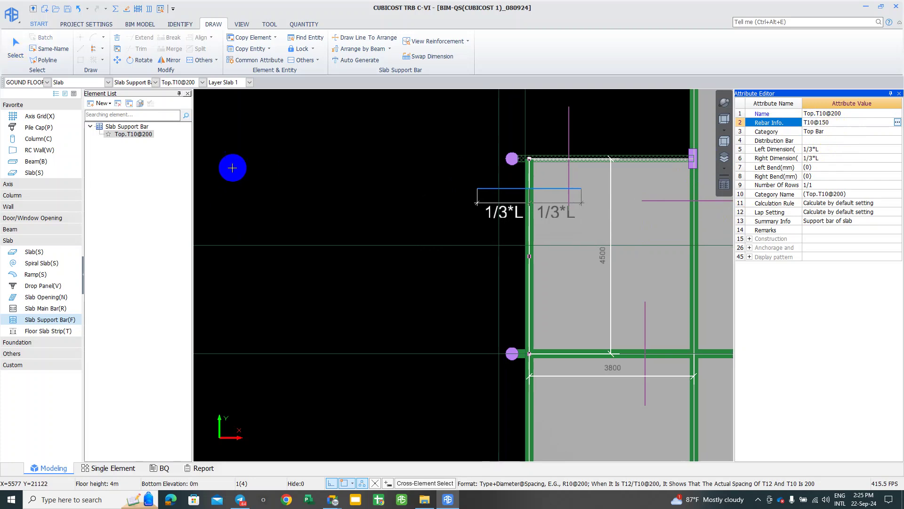
left_click(134, 144)
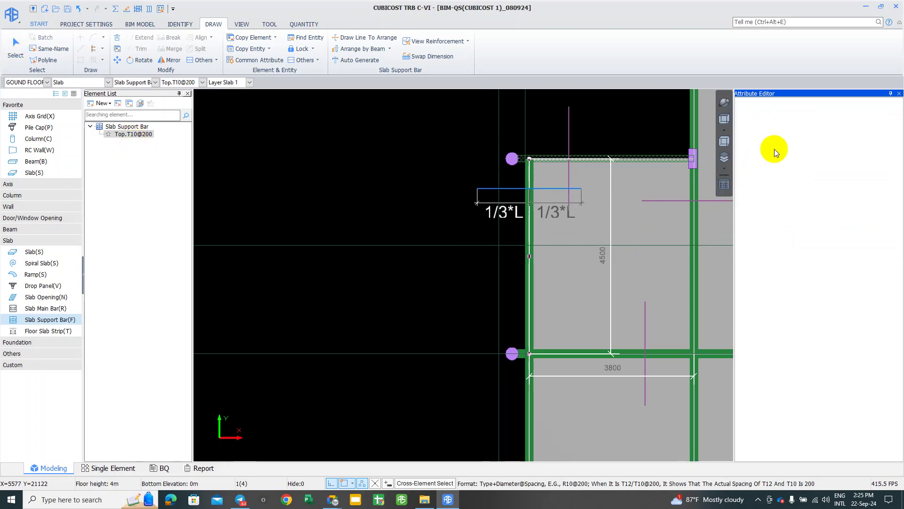
key("Escape")
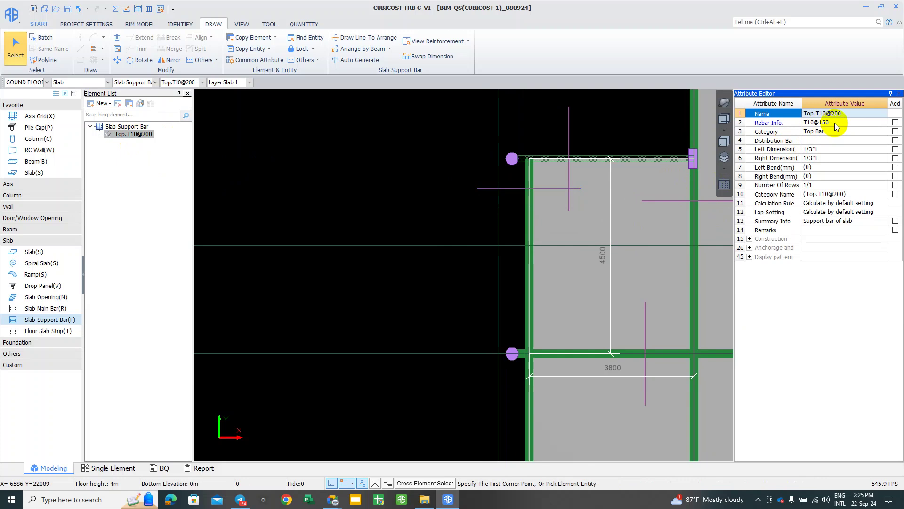
left_click(819, 123)
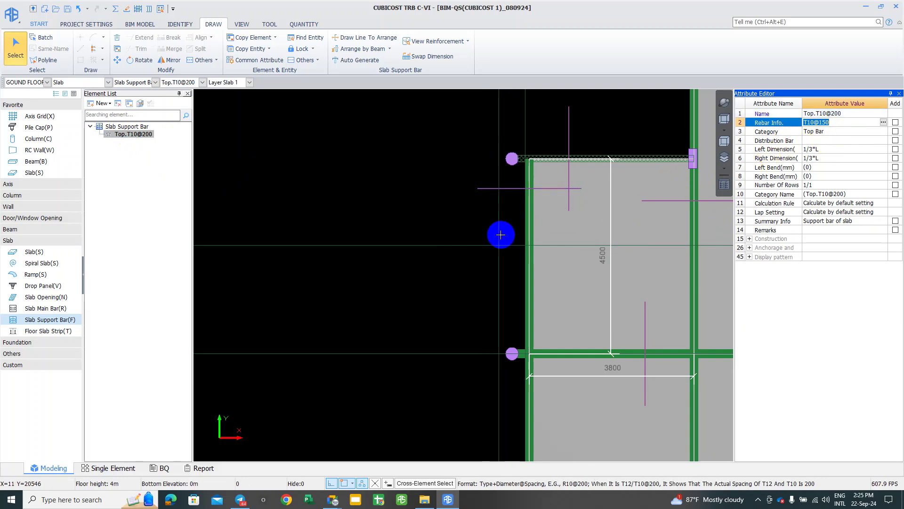
scroll(500, 234, "down", 1)
scroll(505, 206, "up", 1)
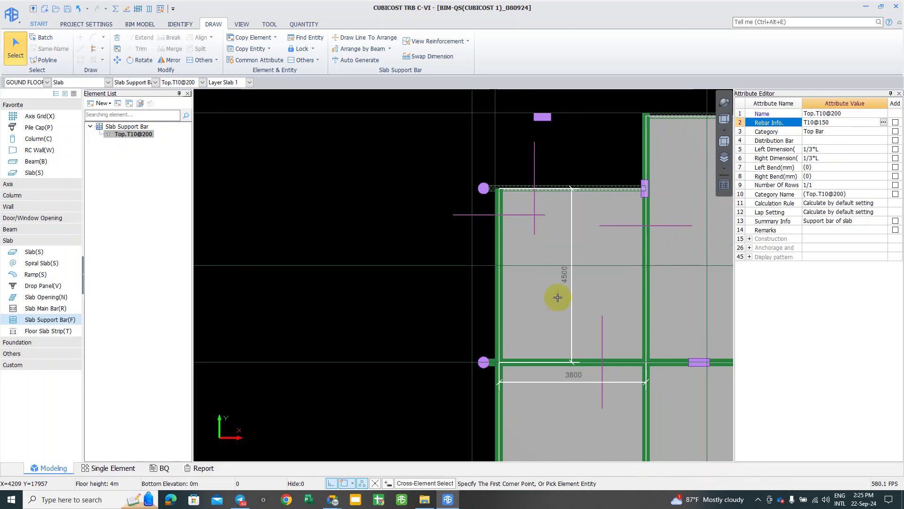
left_click(810, 140)
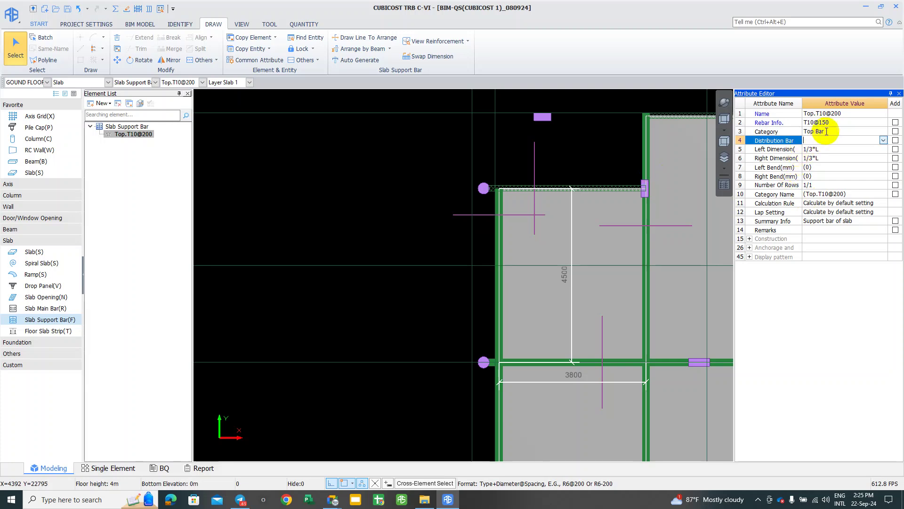
left_click(394, 133)
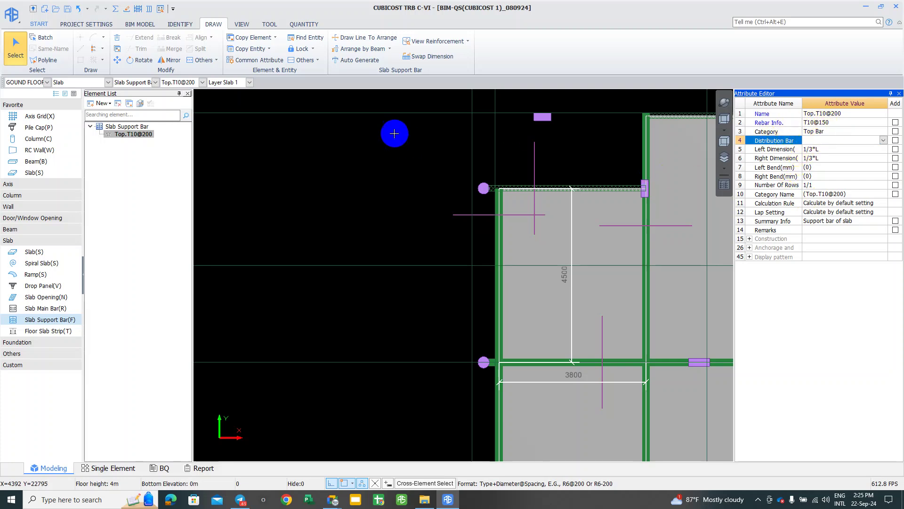
left_click(114, 9)
Step: Start the GOUND FLOOR rebar calculation, then view Telegram's S1-THK175 1# slab photo full-screen
left_click_drag(476, 156, 567, 144)
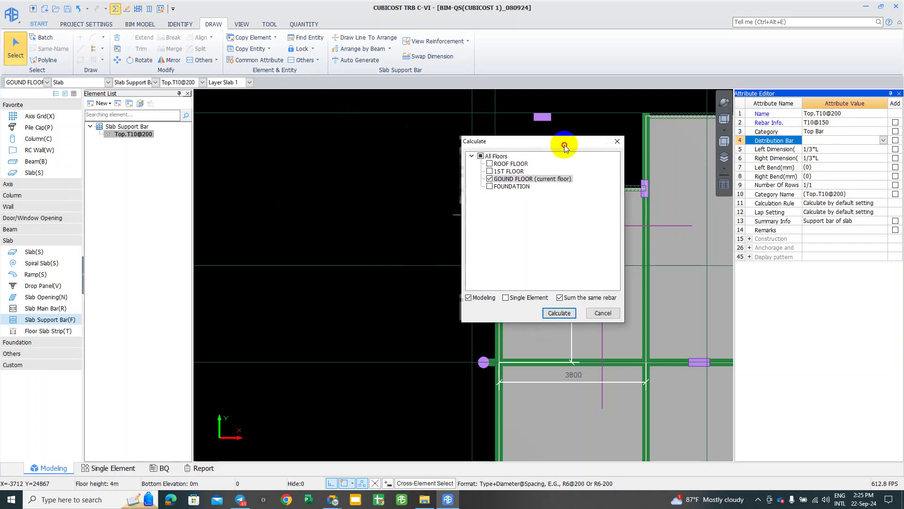
left_click(563, 312)
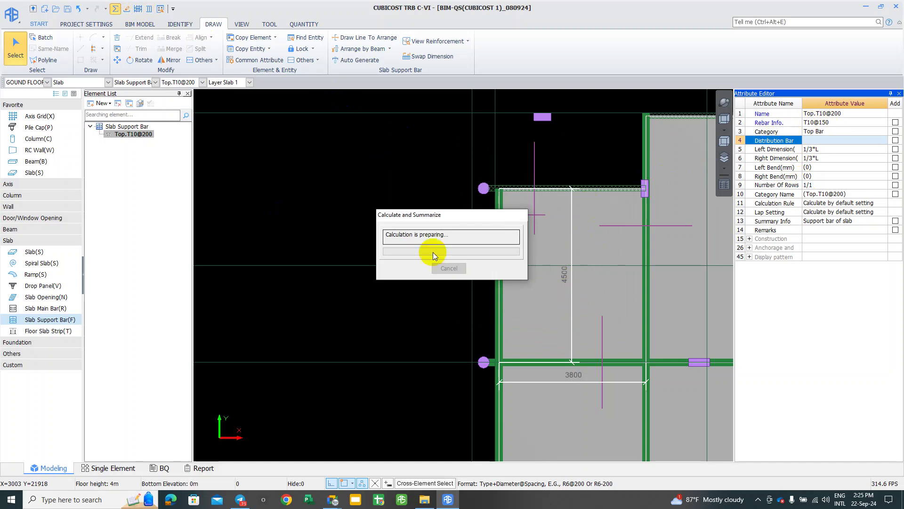
left_click(240, 499)
scroll(428, 263, "up", 3)
left_click(409, 224)
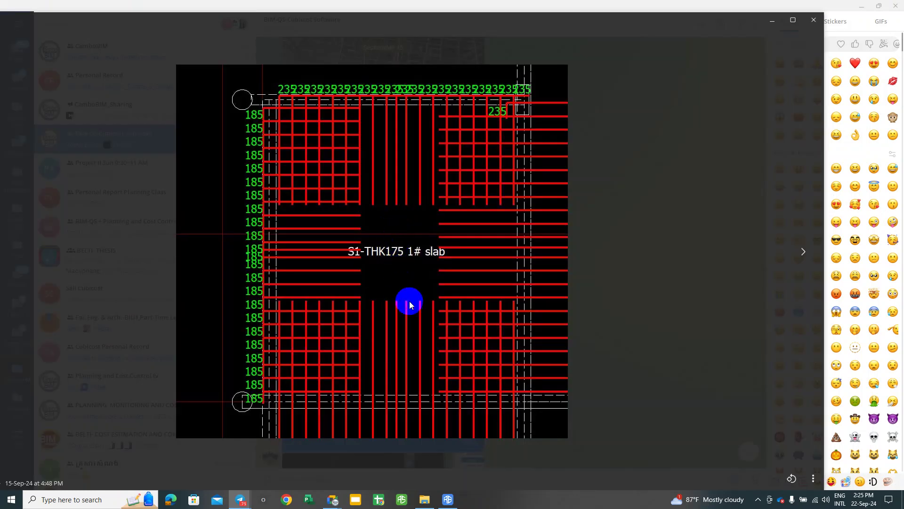
Step: Bring the S1-THK175 1# slab photo viewer back to the front and enlarge it
key("alt+Tab")
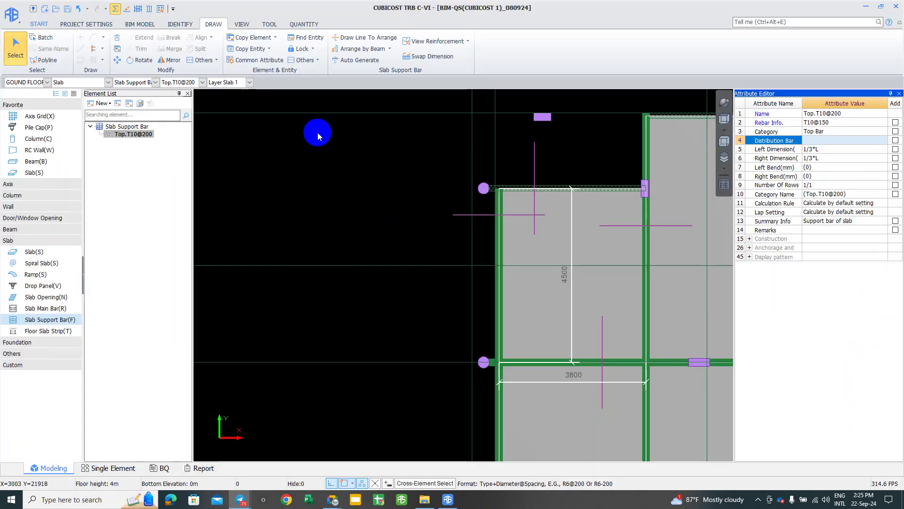
mouse_move(240, 499)
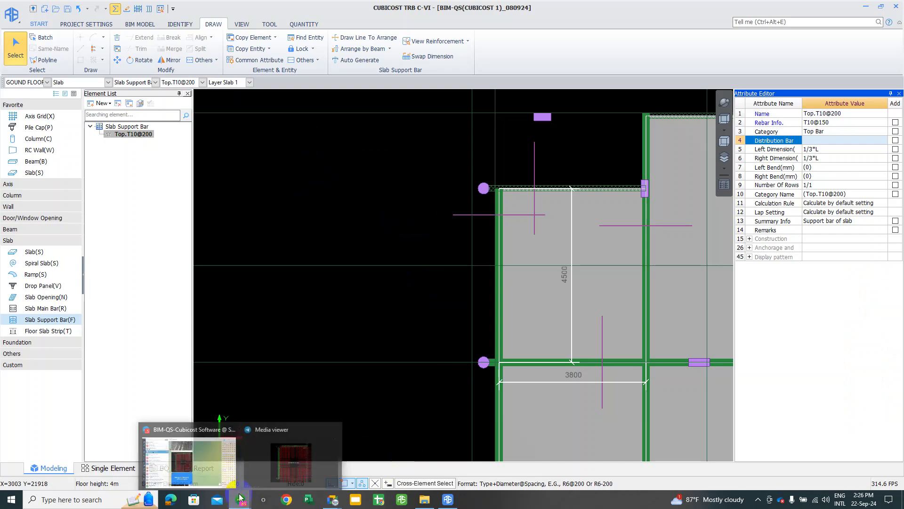
left_click(273, 453)
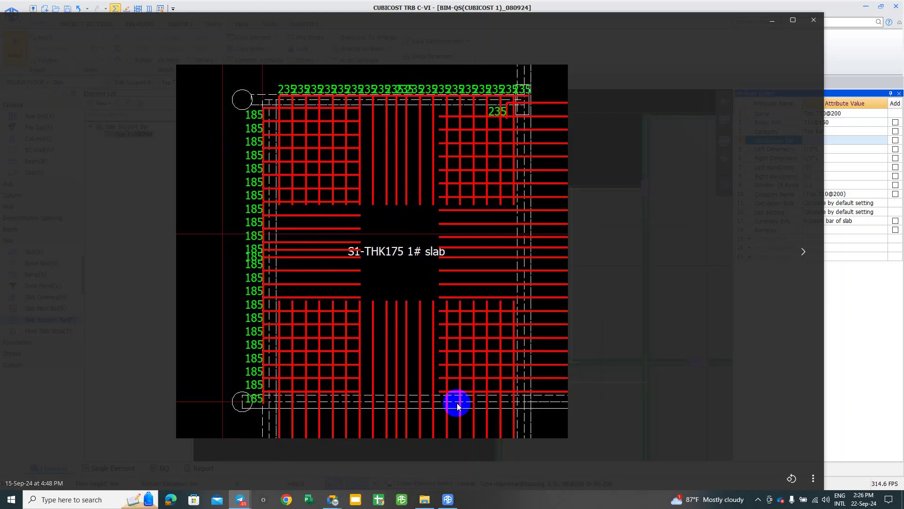
scroll(457, 402, "up", 2)
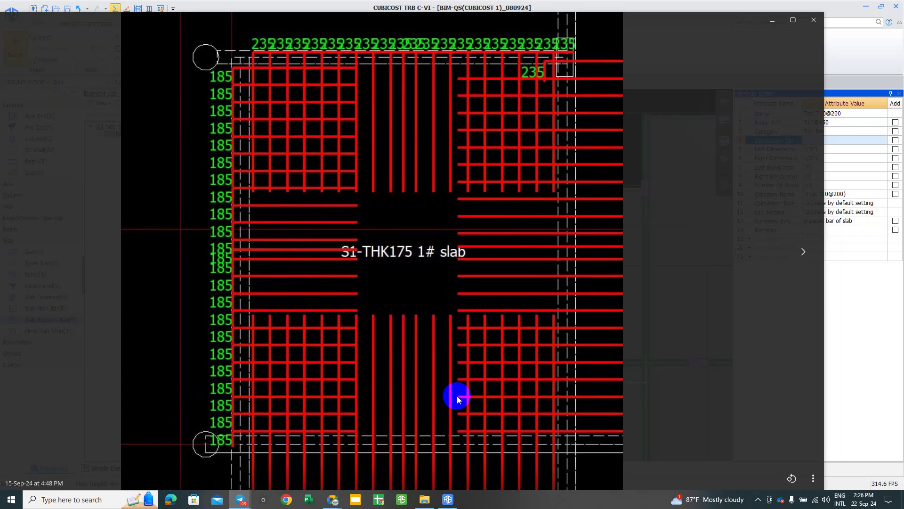
Step: Launch WeChat from the Start search and sign in with the saved account
left_click(11, 499)
type("w")
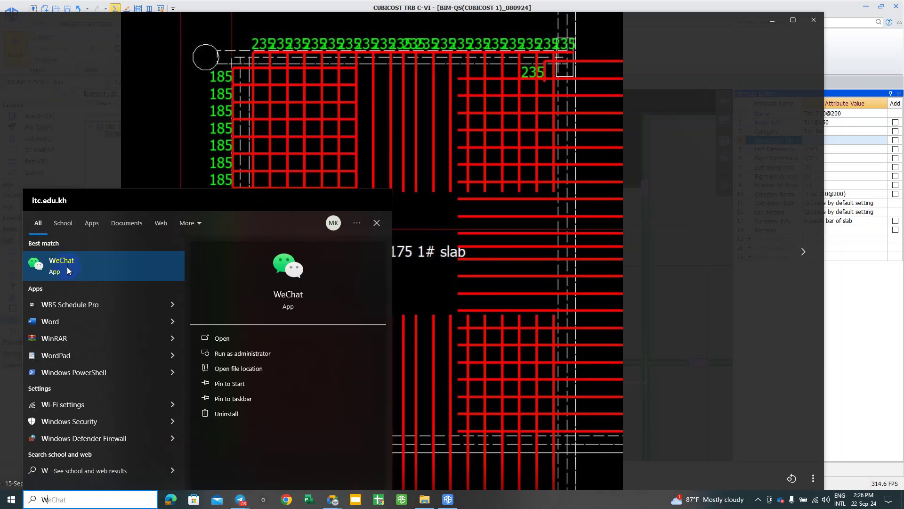
left_click(71, 267)
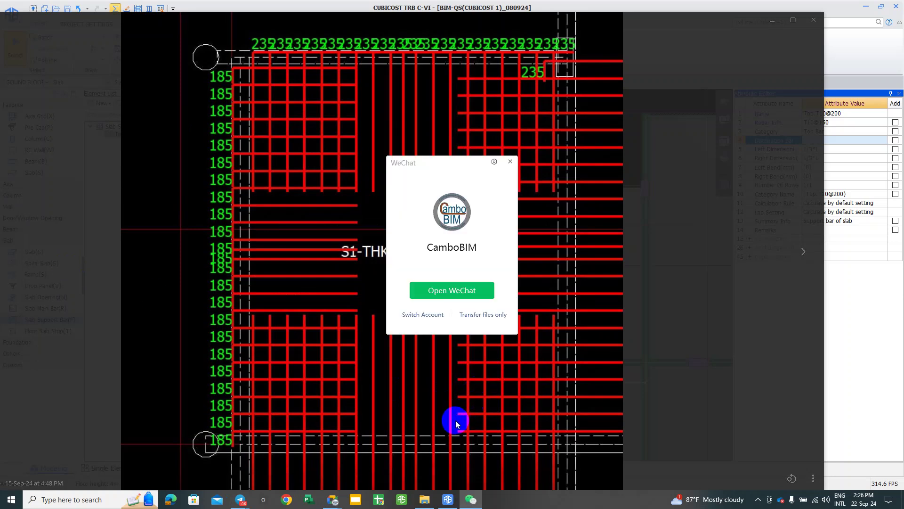
left_click(464, 292)
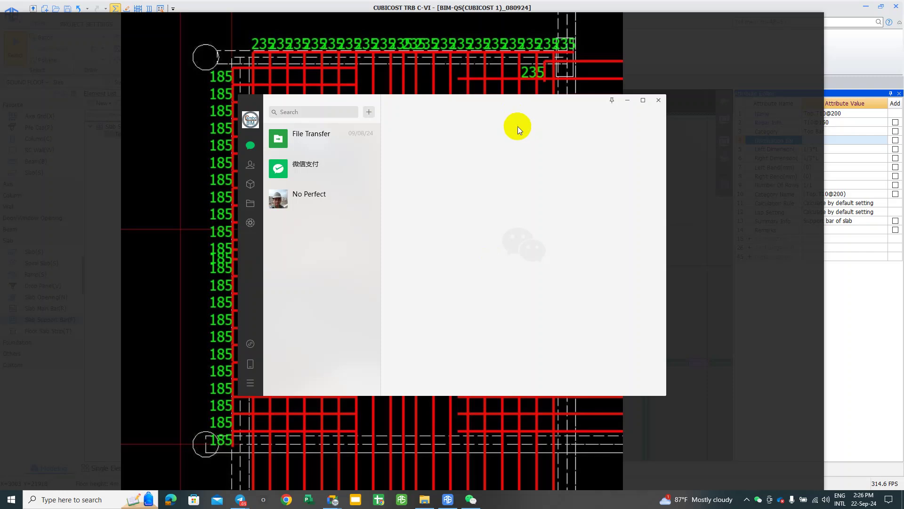
Step: Admit the waiting participant to the Google Meet call, then minimize the Meet window
mouse_move(333, 500)
left_click(317, 450)
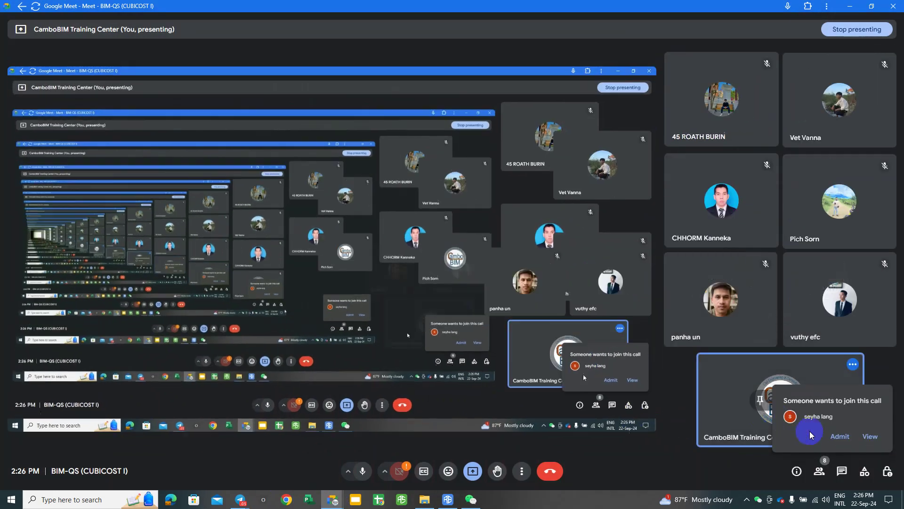
left_click(840, 437)
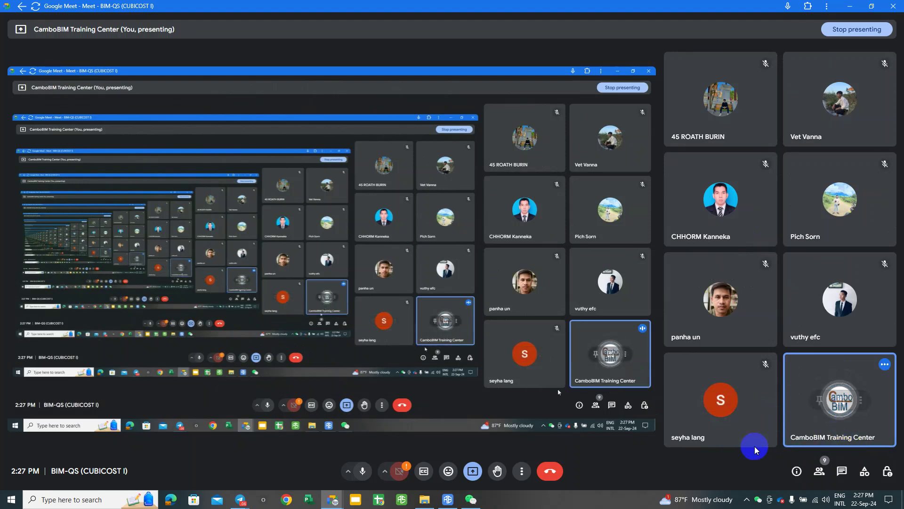
mouse_move(728, 434)
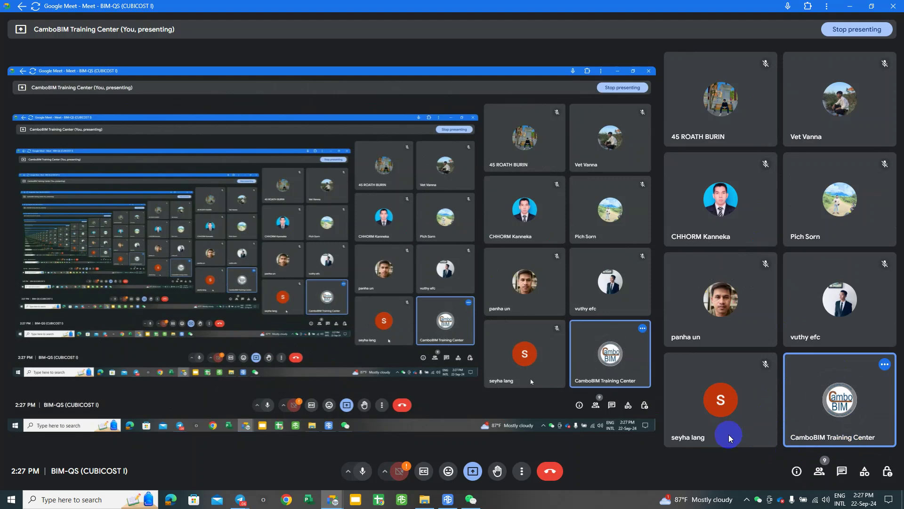
left_click(850, 7)
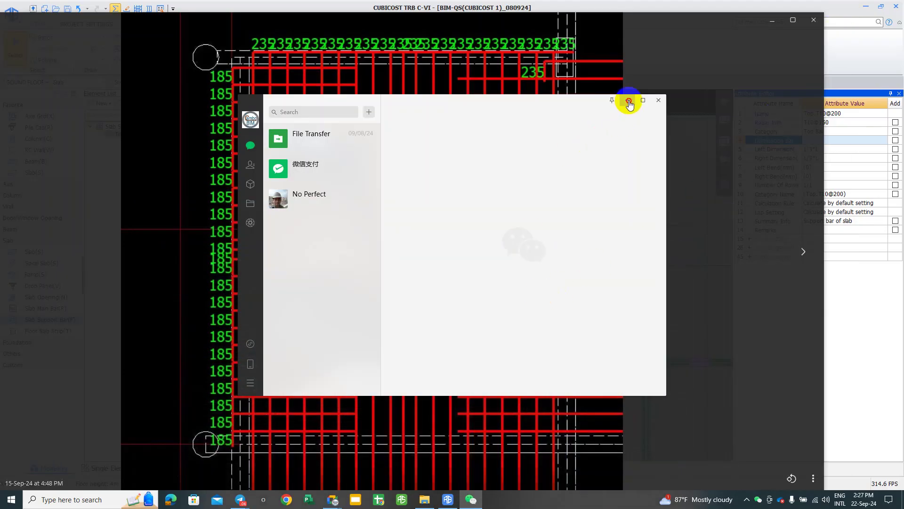
Step: Capture the slab drawing with WeChat's Alt+A screenshot and set up the line pen's thickness
left_click(628, 100)
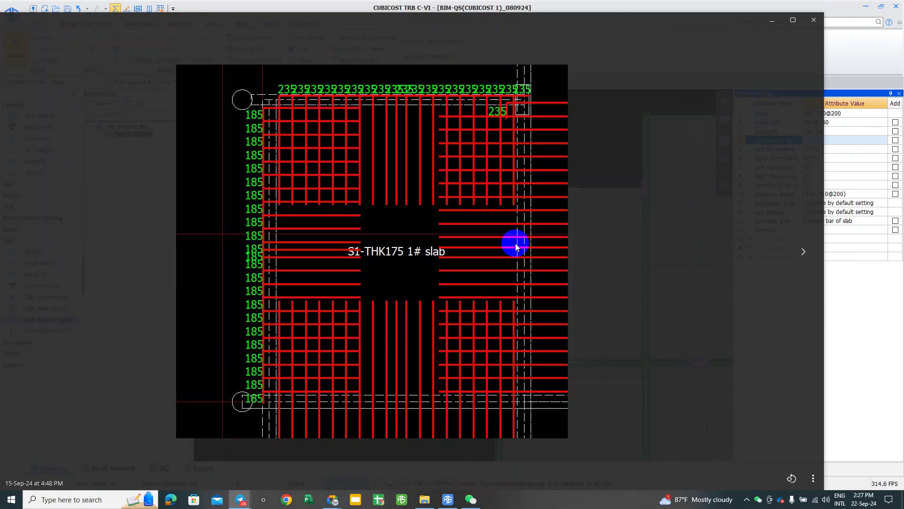
scroll(447, 228, "up", 1)
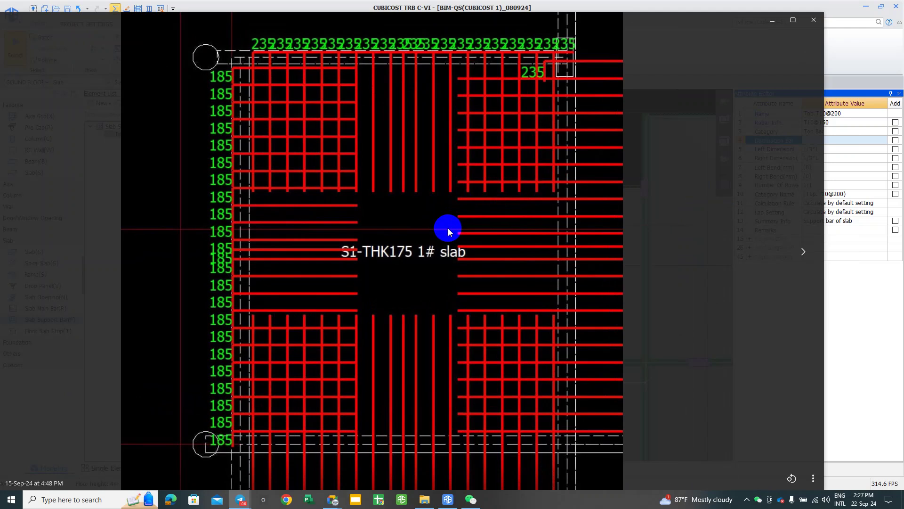
key("alt+a")
mouse_move(174, 24)
left_mouse_down()
mouse_move(605, 418)
mouse_move(645, 484)
left_mouse_up()
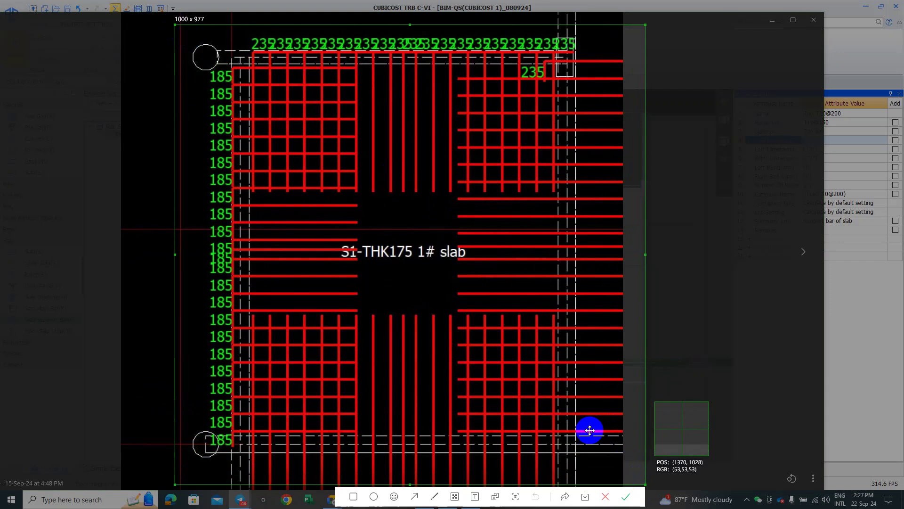
left_click(353, 496)
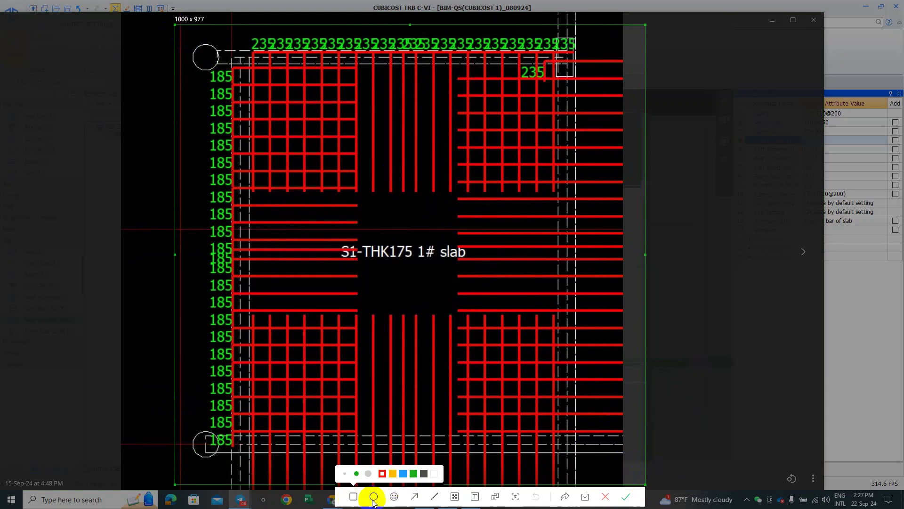
left_click(435, 496)
left_click(401, 473)
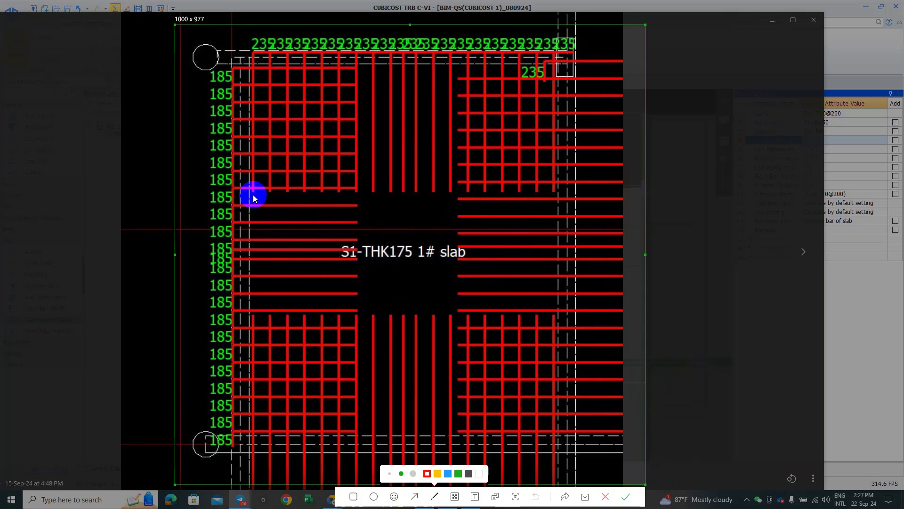
Step: Draw a red line, then six green vertical strokes over the left support-bar gap
left_click_drag(252, 190, 257, 315)
left_click(459, 473)
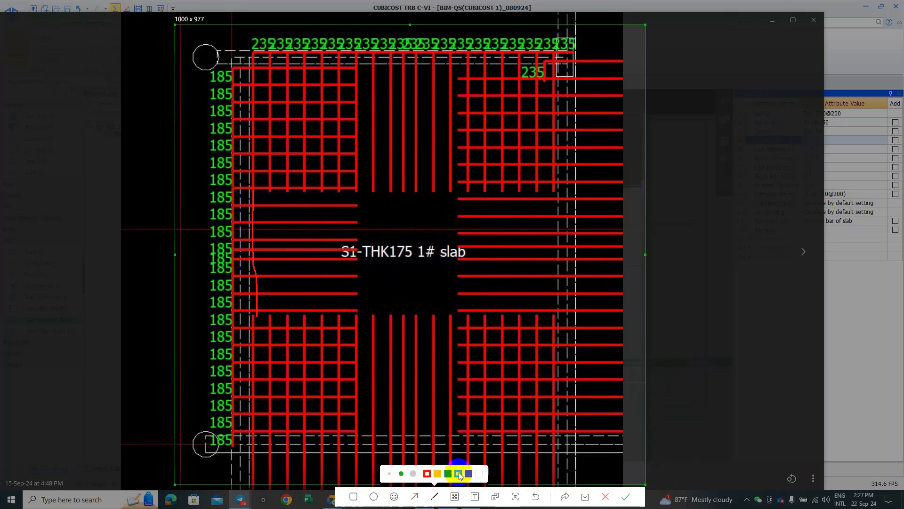
left_click_drag(274, 282, 271, 313)
left_click_drag(289, 187, 295, 316)
left_click_drag(306, 190, 309, 313)
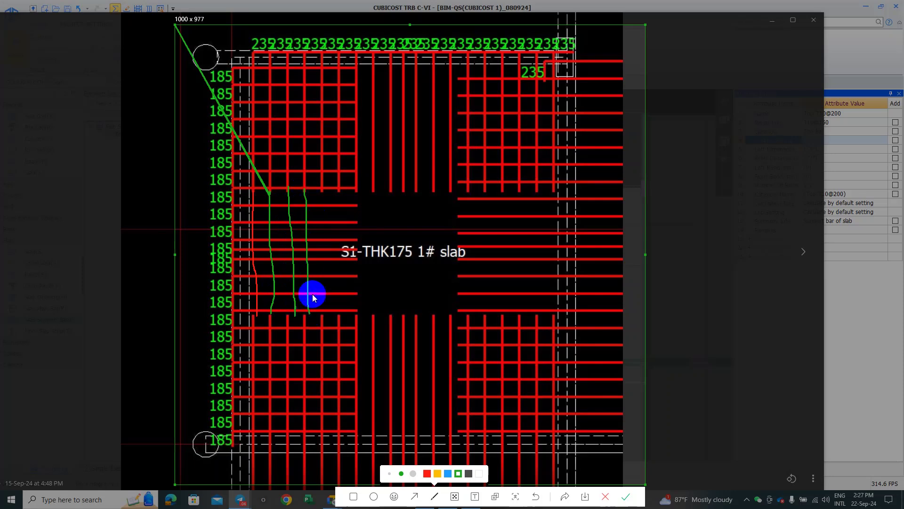
left_click_drag(323, 188, 327, 308)
left_click_drag(339, 187, 343, 310)
left_click_drag(354, 190, 356, 302)
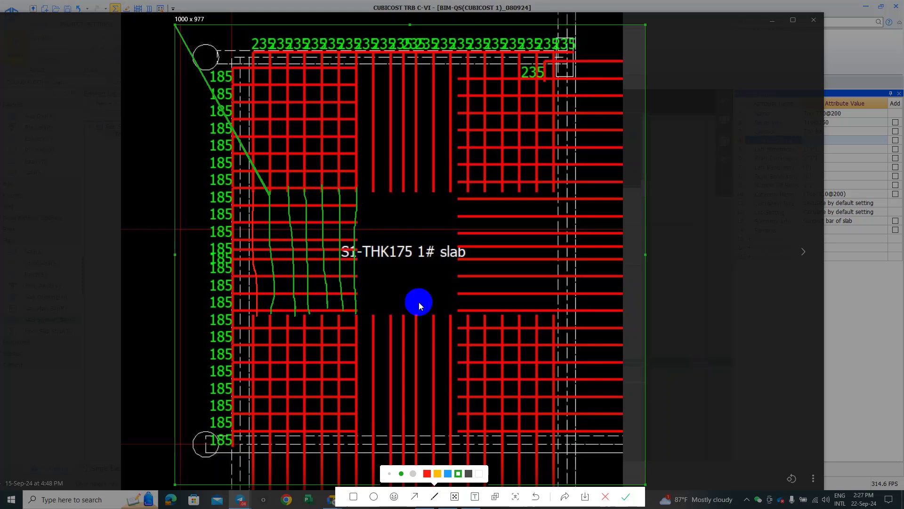
Step: Draw six green horizontal strokes across the lower support-bar gap
mouse_move(355, 328)
left_mouse_down()
mouse_move(465, 330)
mouse_move(370, 343)
mouse_move(468, 338)
left_mouse_up()
left_click_drag(364, 361, 466, 365)
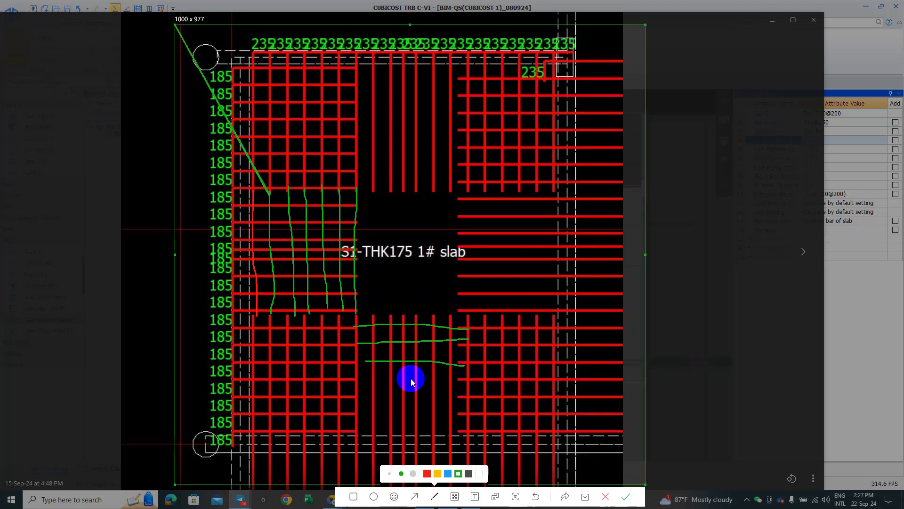
left_click_drag(364, 376, 474, 374)
left_click_drag(358, 394, 477, 396)
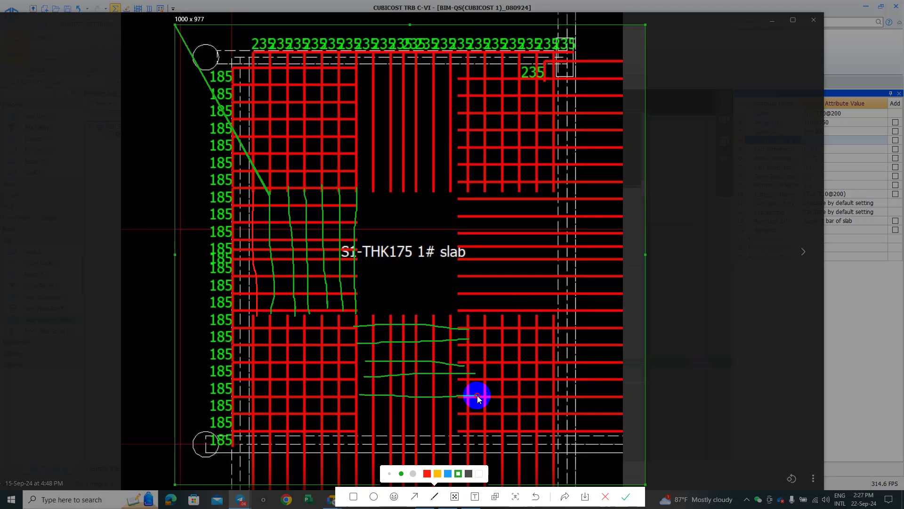
left_click_drag(360, 408, 467, 408)
left_click_drag(361, 431, 473, 426)
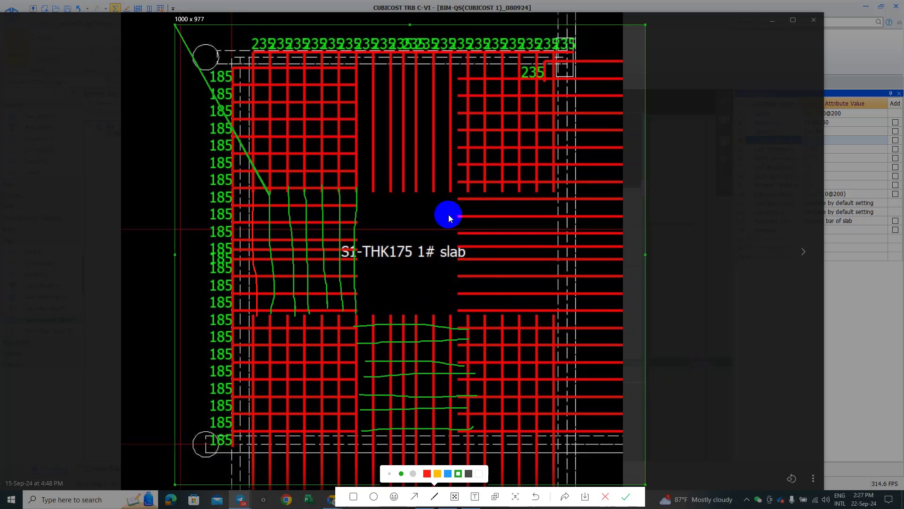
Step: Draw five green vertical strokes over the right-hand panel
mouse_move(554, 190)
left_mouse_down()
mouse_move(558, 321)
mouse_move(537, 251)
mouse_move(537, 309)
left_mouse_up()
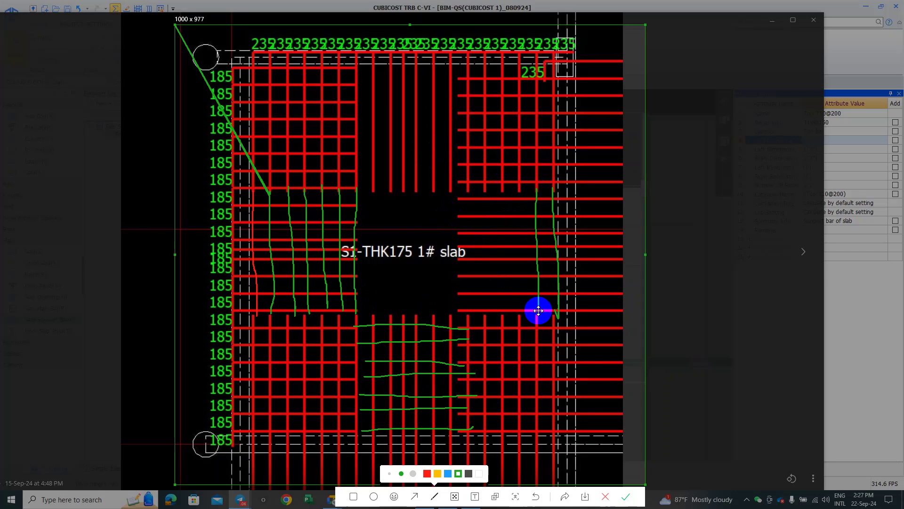
left_click_drag(517, 190, 520, 301)
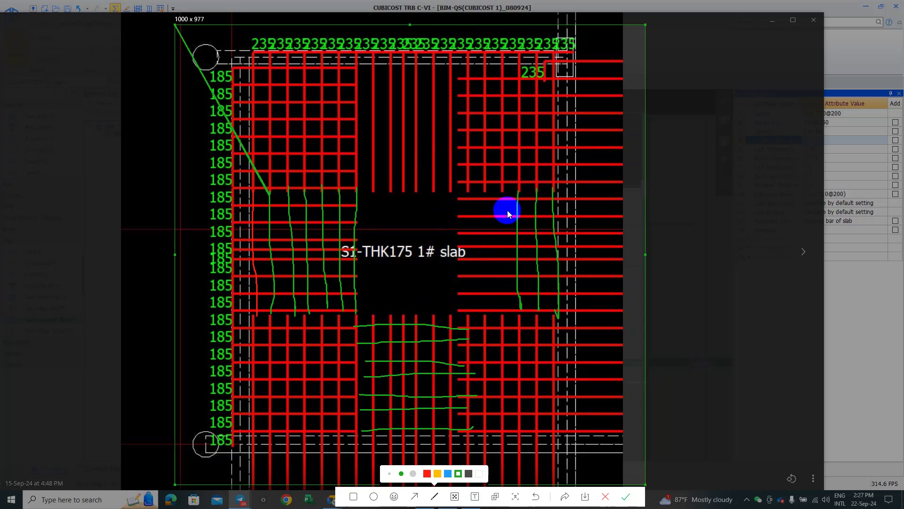
left_click_drag(505, 194, 502, 297)
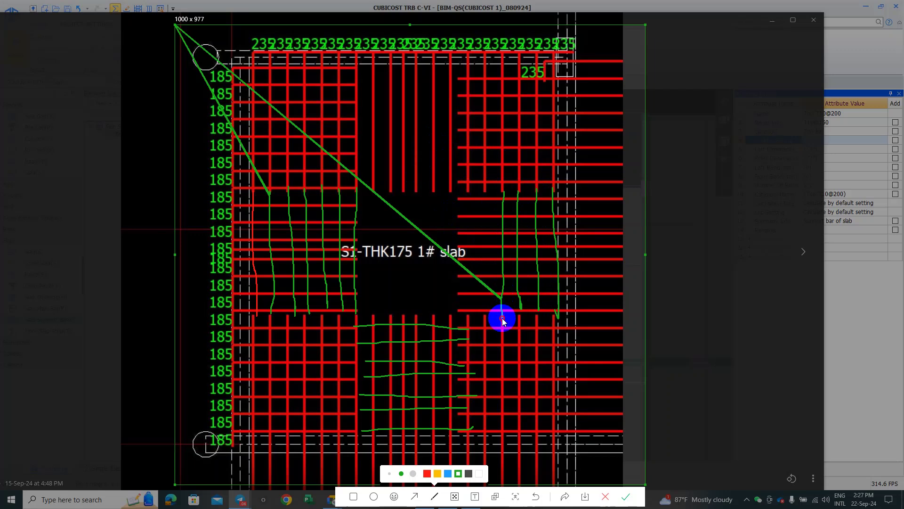
left_click_drag(482, 191, 493, 323)
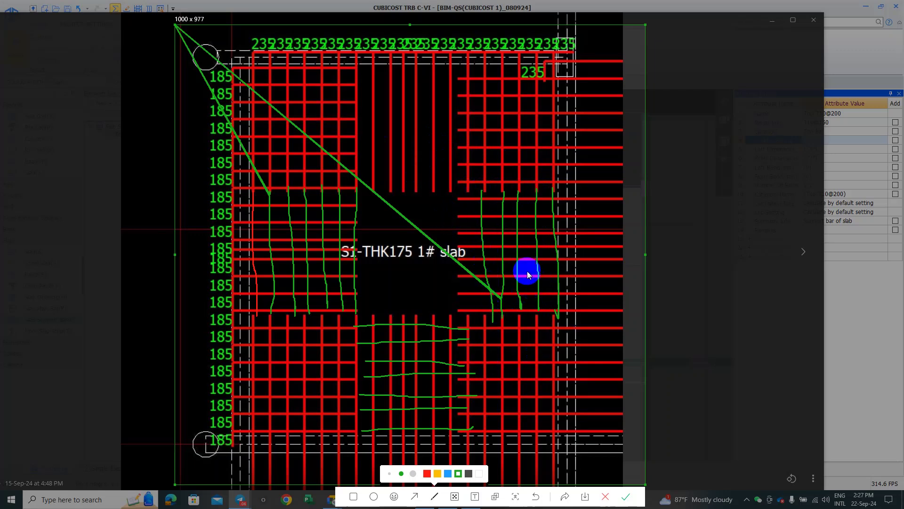
left_click_drag(465, 192, 467, 321)
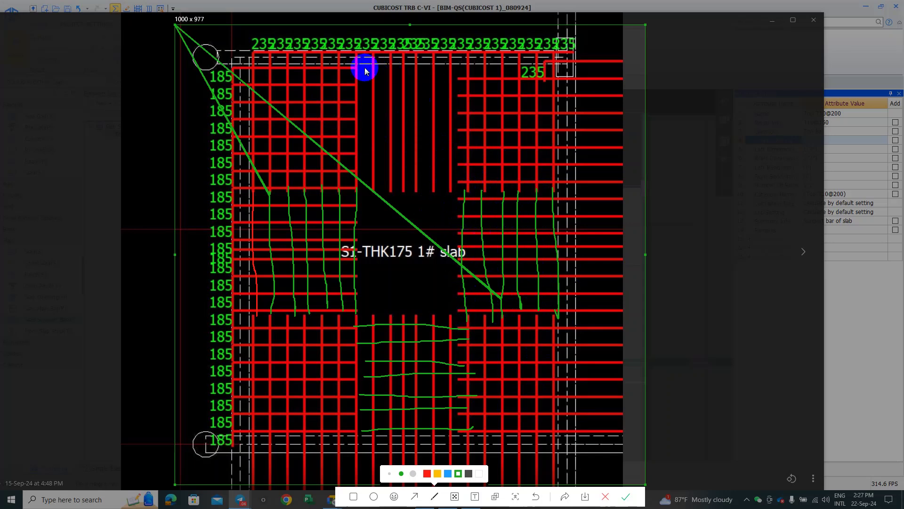
Step: Draw seven green horizontal strokes across the top middle panel
left_click_drag(354, 65, 552, 70)
left_click_drag(351, 83, 478, 86)
left_click_drag(357, 100, 482, 101)
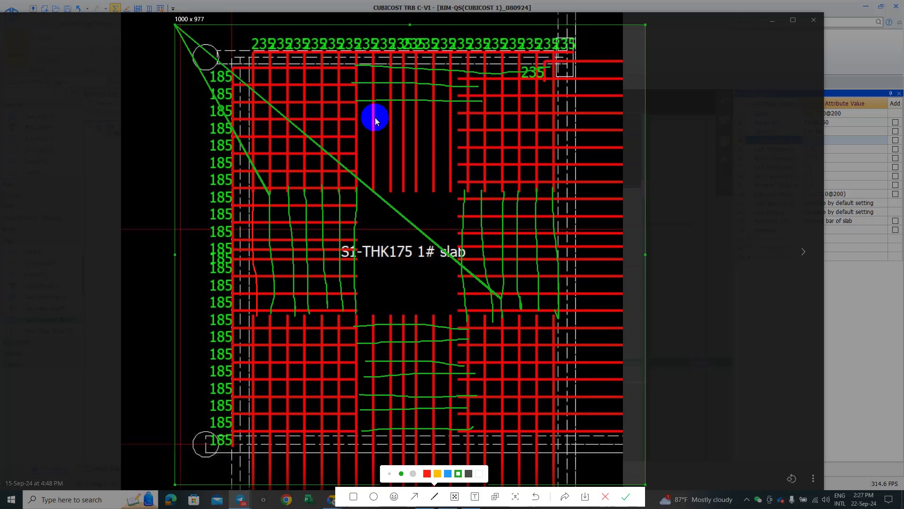
left_click_drag(358, 115, 466, 119)
left_click_drag(358, 134, 470, 137)
left_click_drag(363, 152, 463, 154)
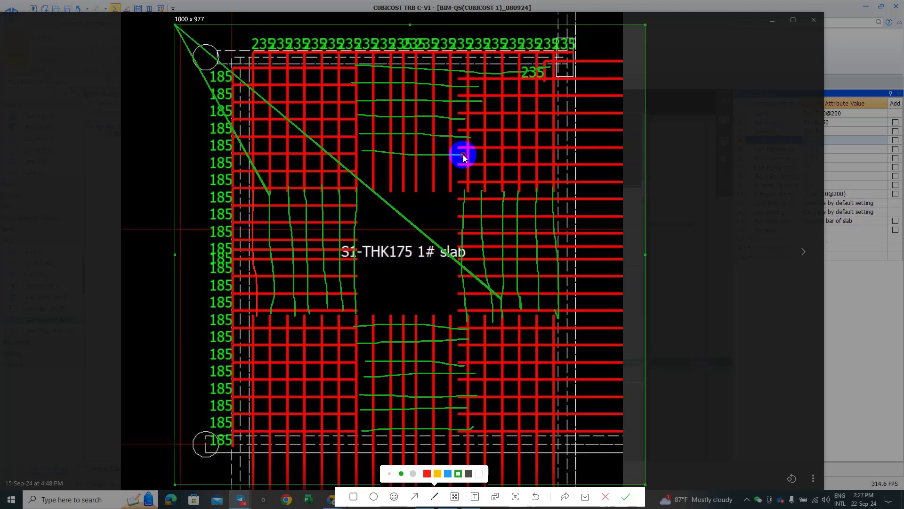
left_click_drag(353, 169, 430, 171)
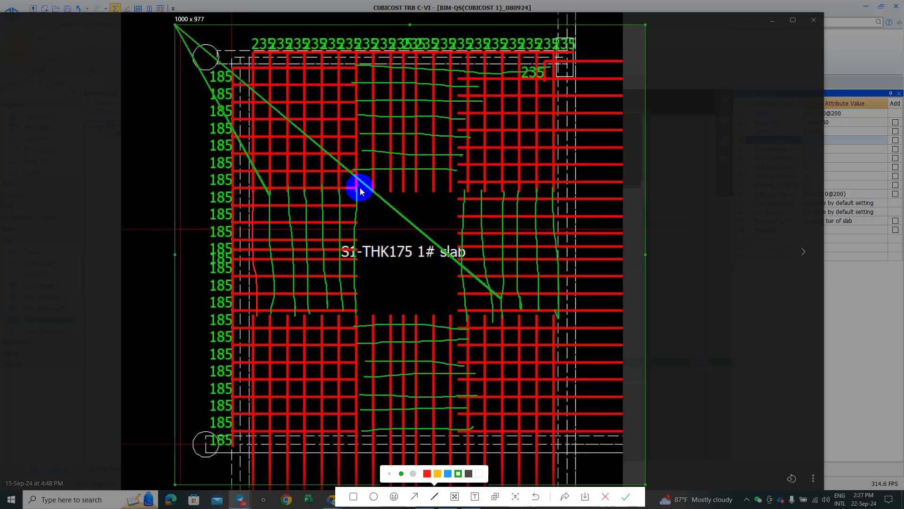
Step: Mark the upper-right panel and write the L/3 note on it
left_click_drag(555, 141, 551, 185)
mouse_move(484, 128)
left_mouse_down()
mouse_move(474, 179)
mouse_move(549, 155)
mouse_move(458, 161)
mouse_move(463, 154)
mouse_move(557, 151)
left_mouse_up()
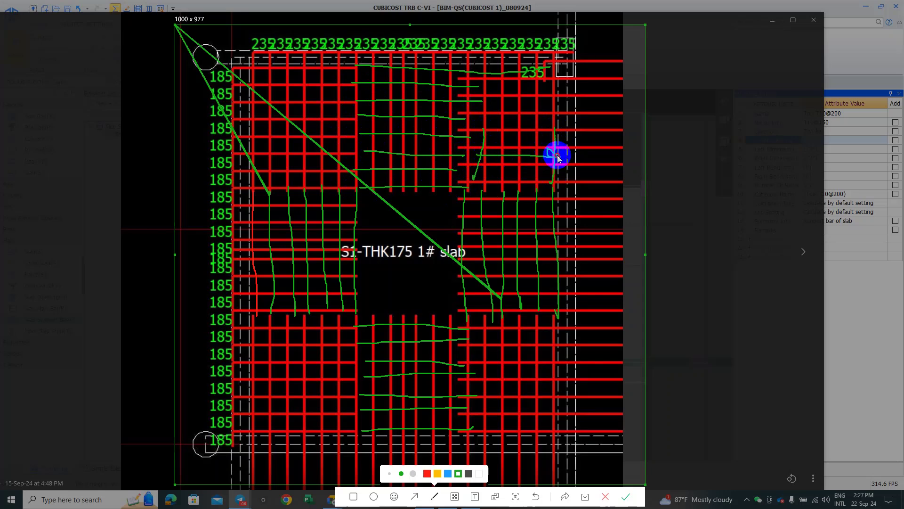
left_click_drag(475, 143, 487, 164)
mouse_move(503, 105)
left_mouse_down()
mouse_move(504, 130)
mouse_move(539, 110)
mouse_move(518, 141)
mouse_move(544, 123)
mouse_move(535, 140)
left_mouse_up()
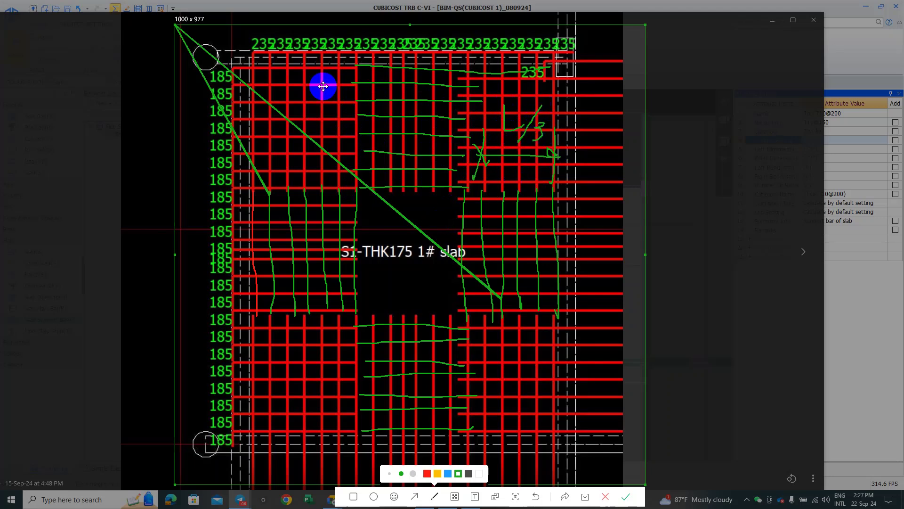
Step: Close the Start menu and finish the annotated snip
key("super")
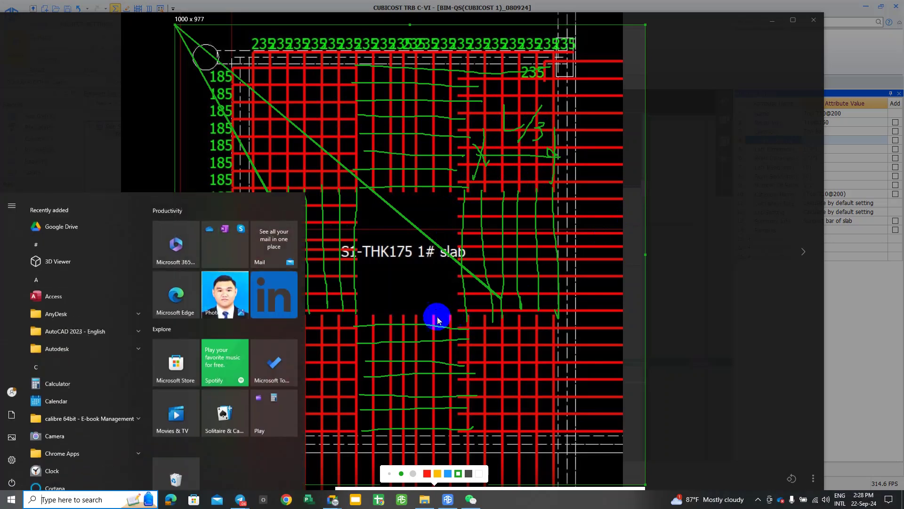
left_click(459, 485)
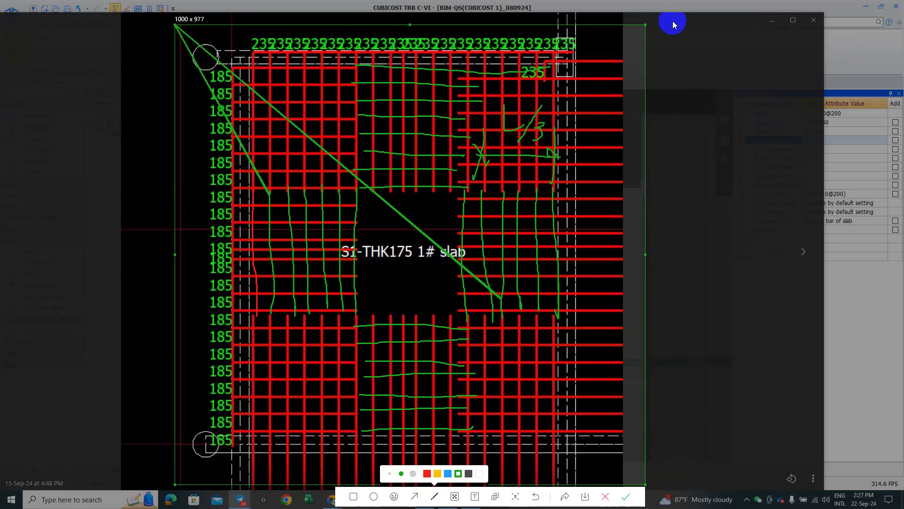
left_click(628, 496)
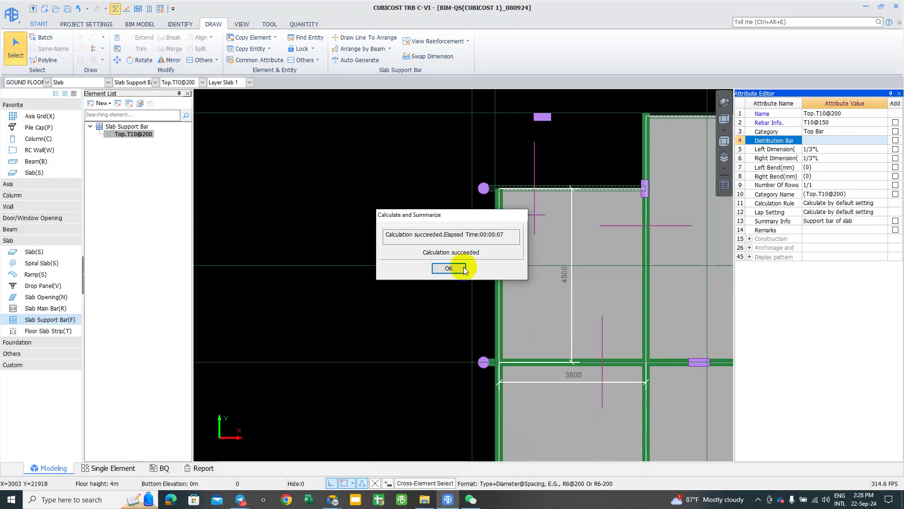
Step: Dismiss the calculation message and draw a Top.T10@200 support bar across the top-left corner column
left_click(449, 268)
scroll(500, 212, "up", 2)
middle_click_drag(505, 202, 382, 346)
left_click(408, 341)
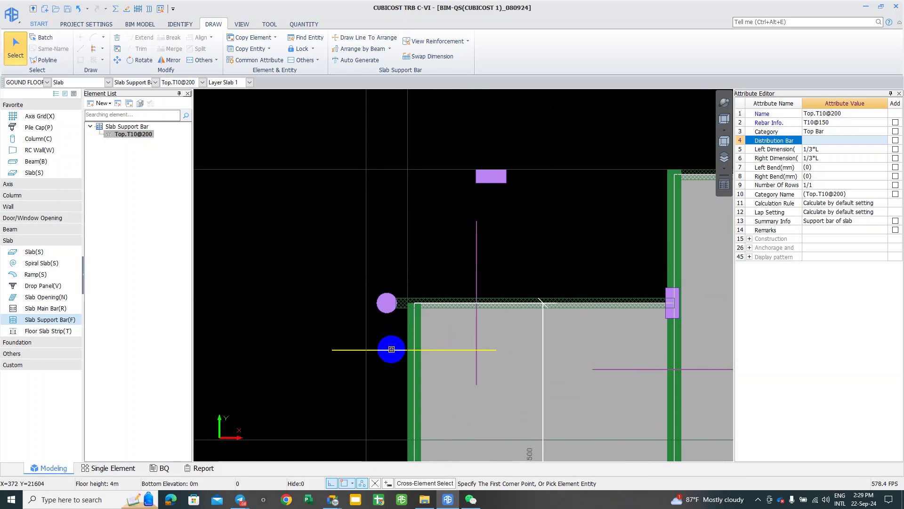
left_click(391, 349)
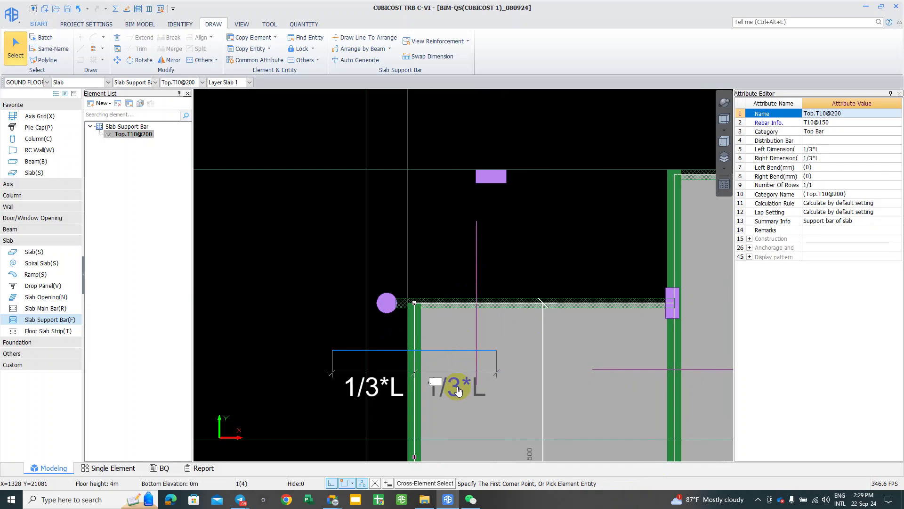
key("Return")
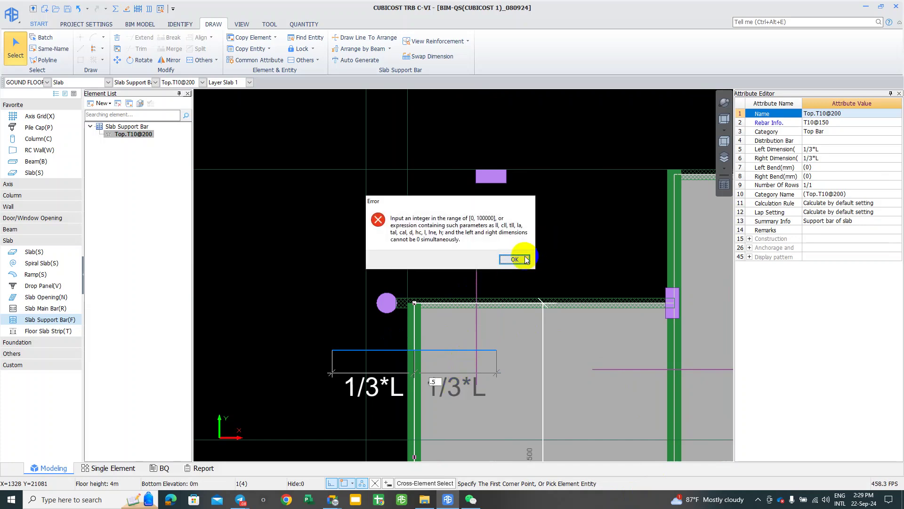
left_click(518, 257)
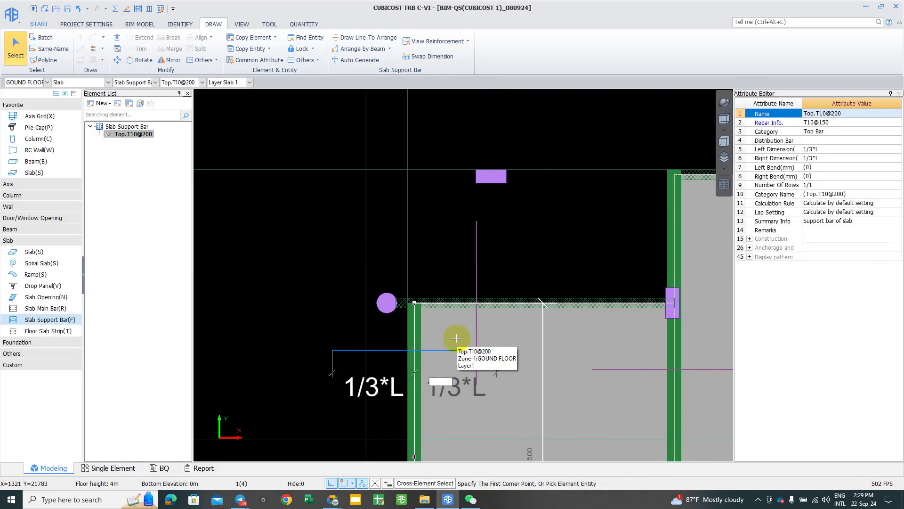
Step: Set the support bar's right dimension to 1000, keeping 1/3*L on the left, and confirm
type("500")
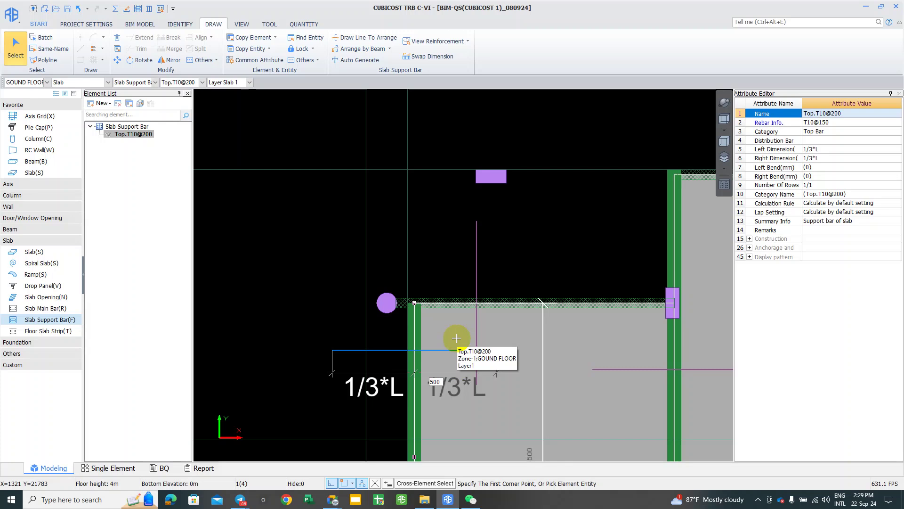
key("Tab")
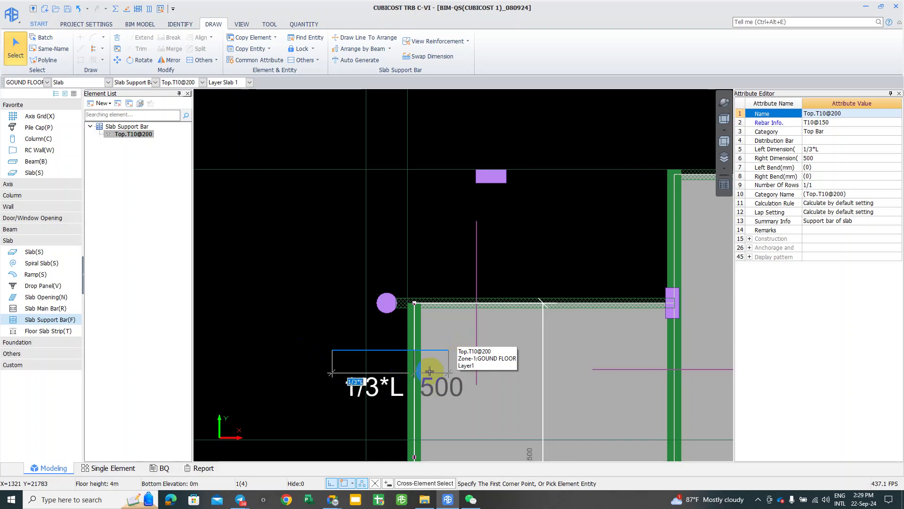
scroll(438, 355, "up", 3)
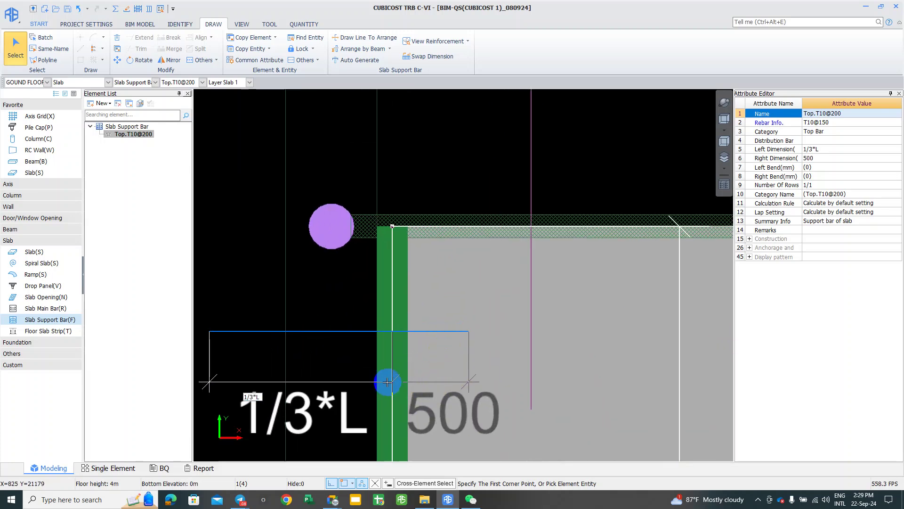
scroll(386, 380, "up", 2)
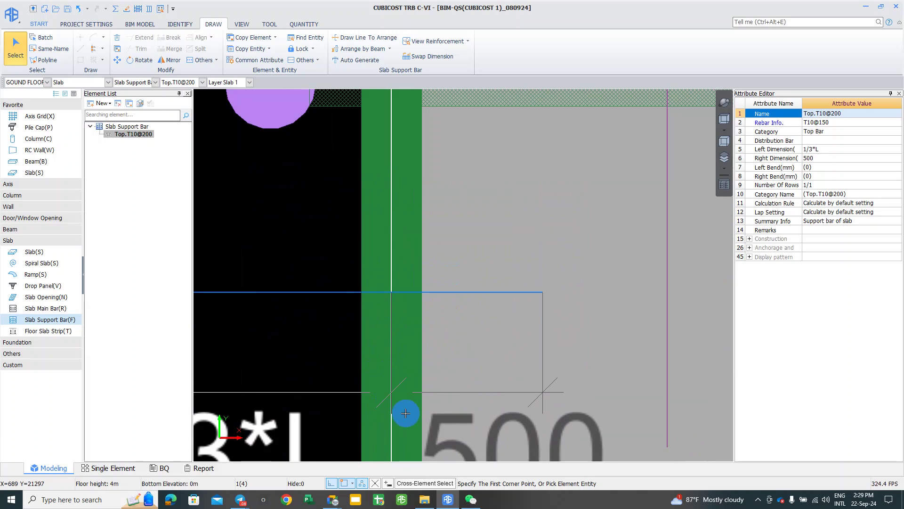
scroll(531, 380, "down", 2)
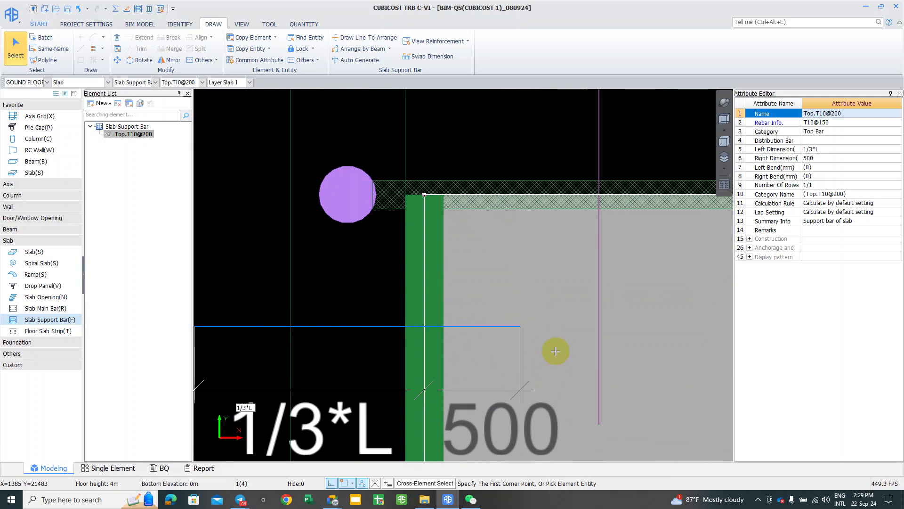
scroll(556, 351, "down", 1)
scroll(570, 400, "down", 1)
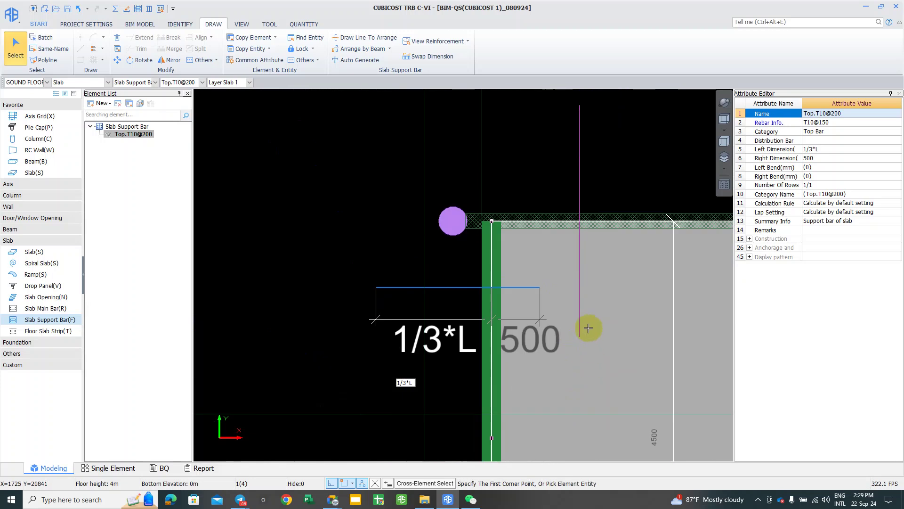
middle_click_drag(522, 345, 521, 312)
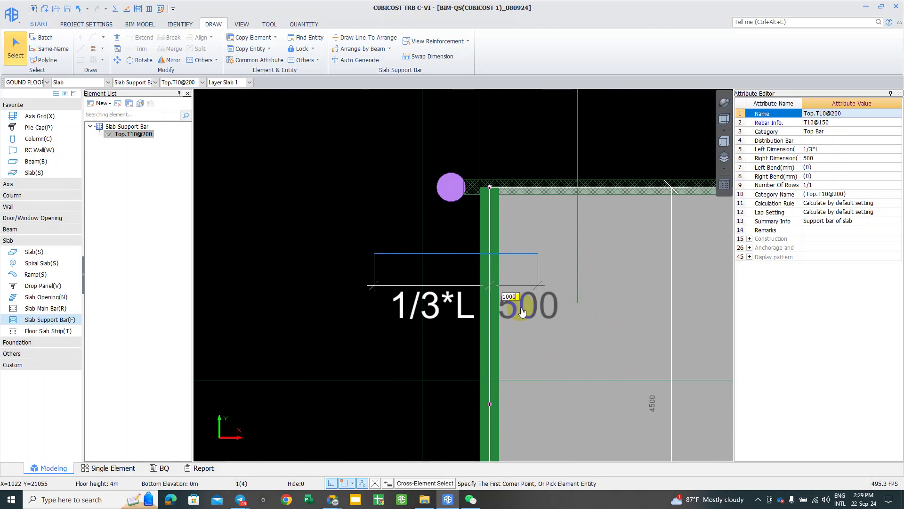
key("Tab")
scroll(481, 282, "down", 1)
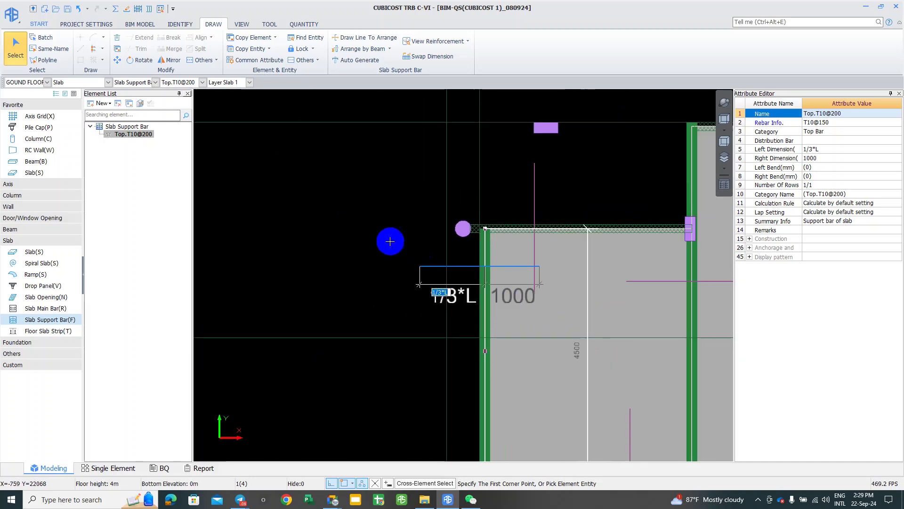
middle_click_drag(390, 242, 355, 224)
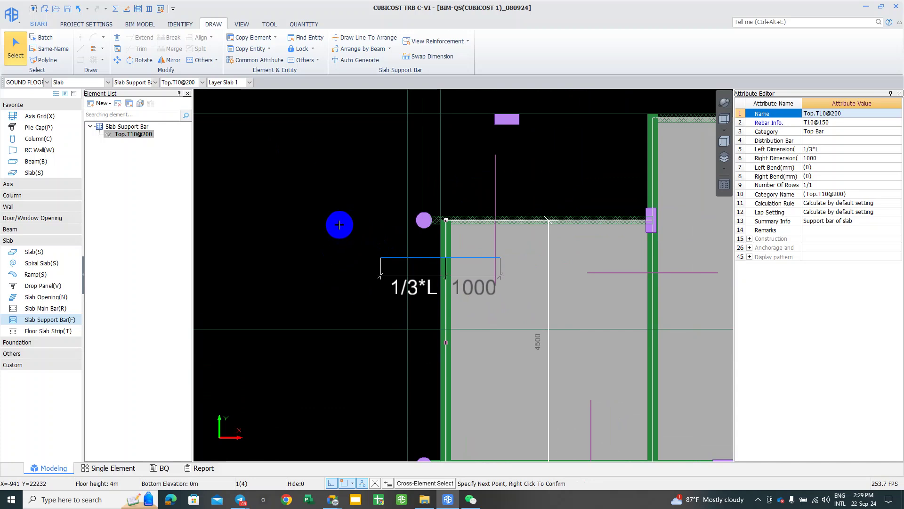
right_click(417, 297)
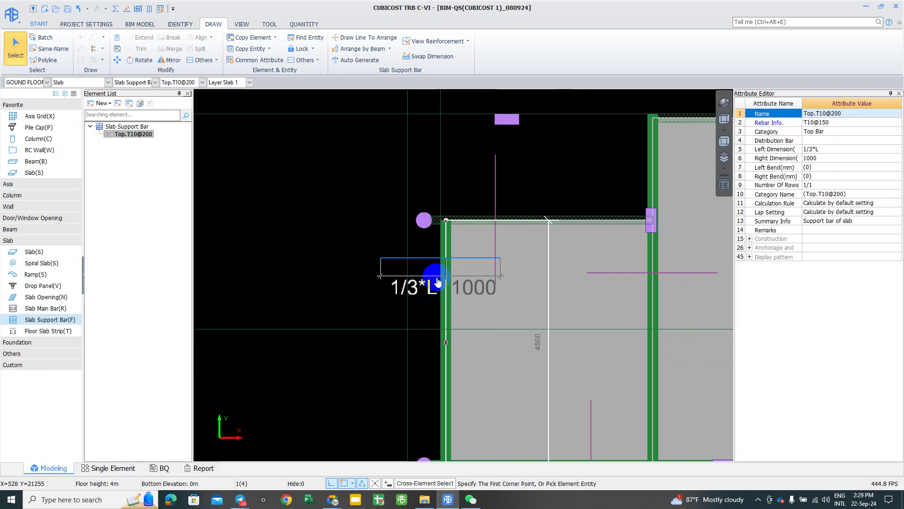
scroll(438, 281, "up", 2)
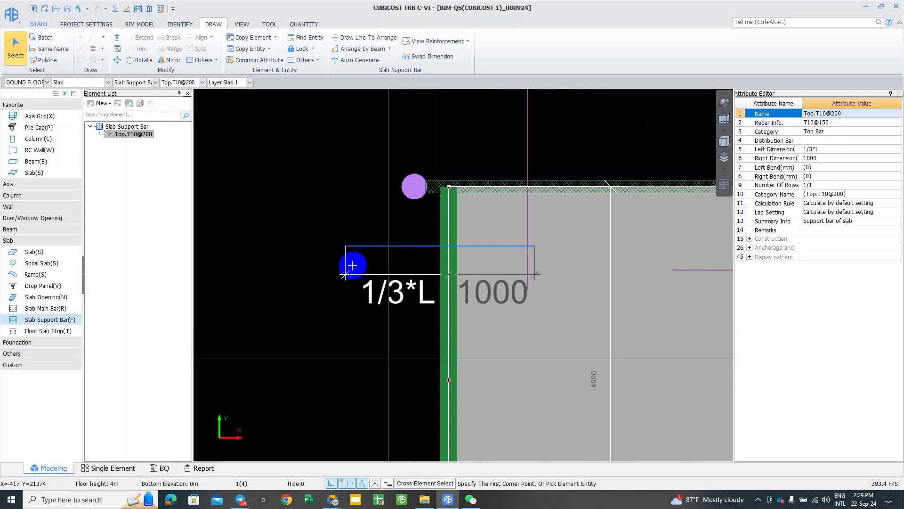
scroll(262, 214, "down", 2)
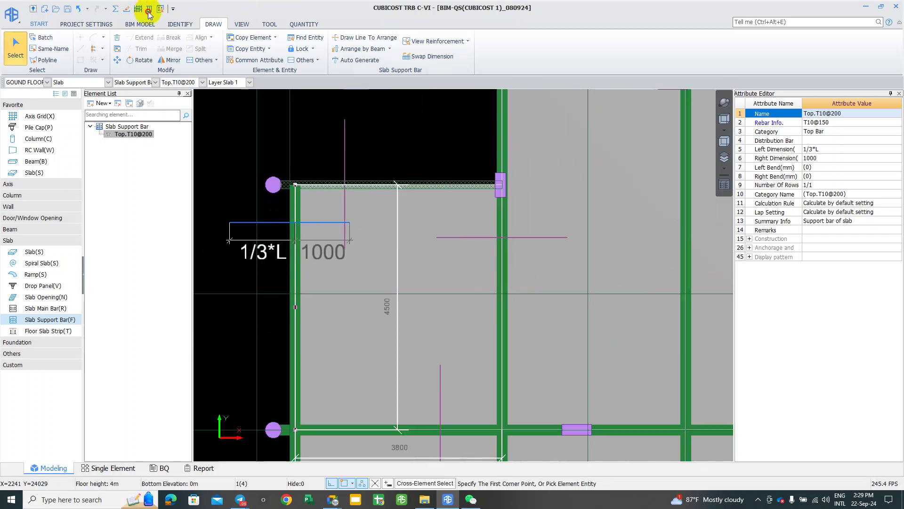
Step: End support-bar drawing, then open and exit the slab Rebar Arrangement view
right_click(262, 210)
left_click(469, 431)
left_click(286, 129)
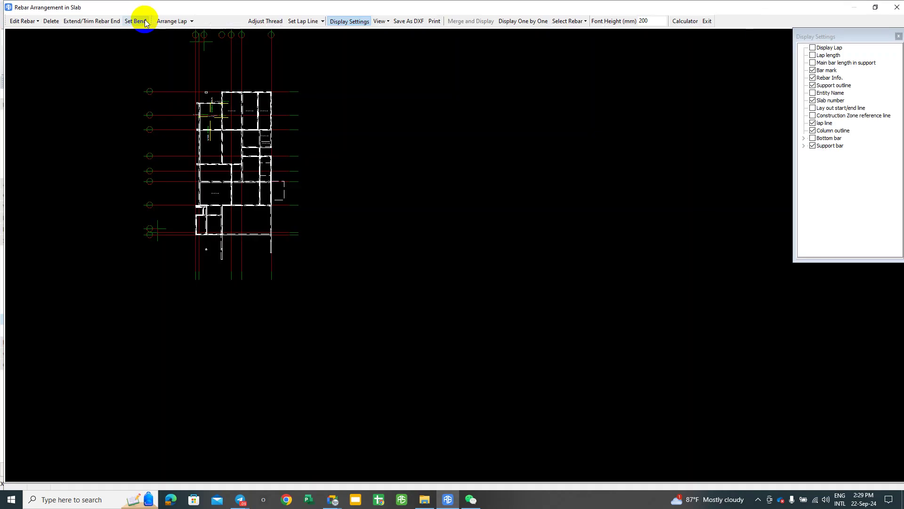
left_click(598, 66)
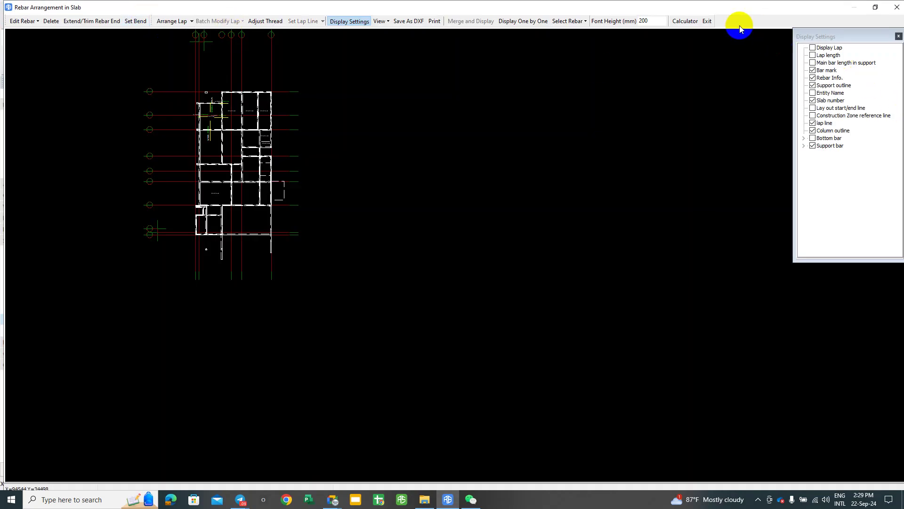
left_click(707, 21)
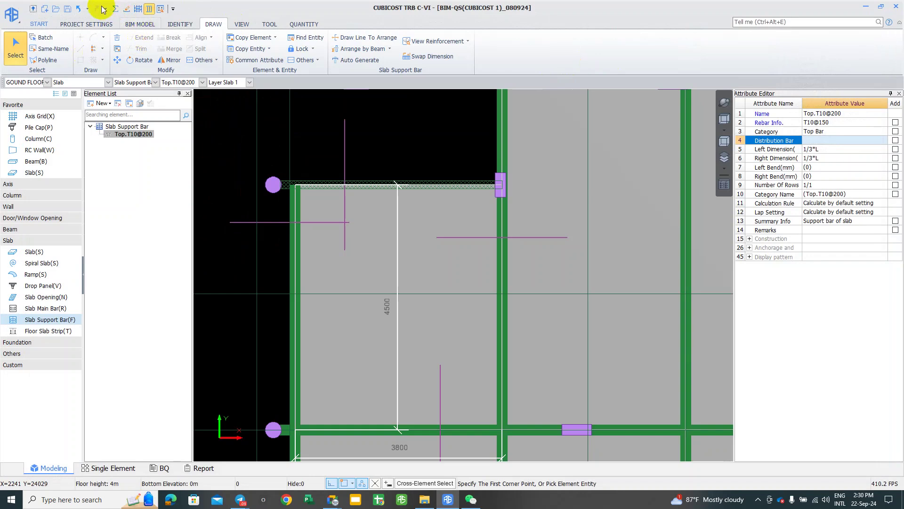
scroll(313, 289, "down", 2)
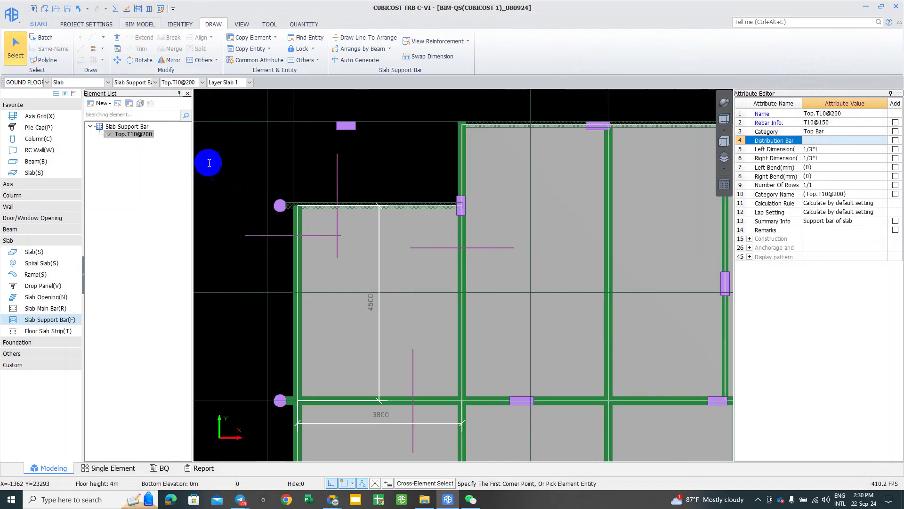
Step: Run the GOUND FLOOR rebar calculation, launch AutoCAD 2023, and OK the success message
left_click(115, 8)
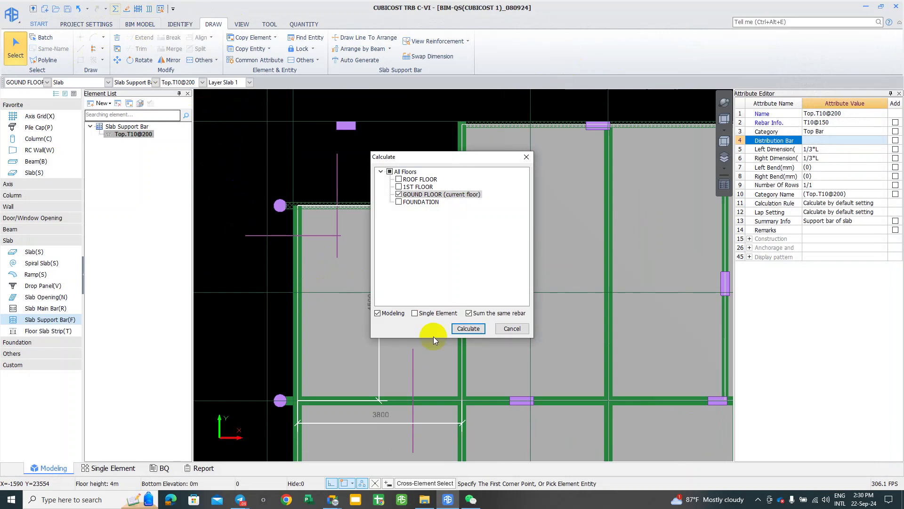
left_click(466, 329)
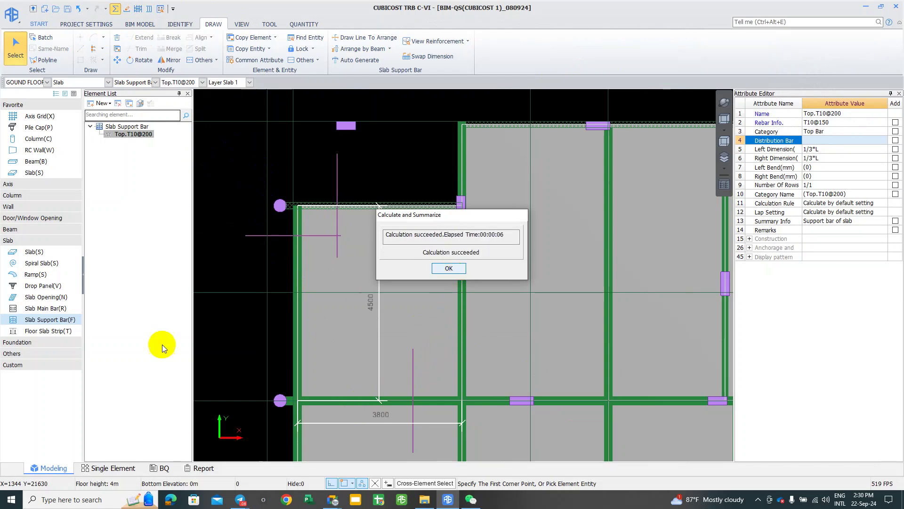
left_click(7, 497)
type("AU")
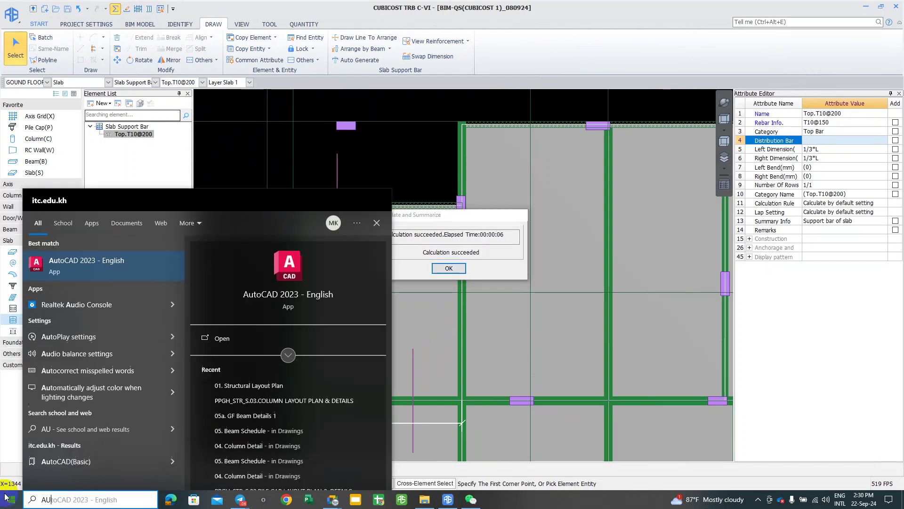
key("Return")
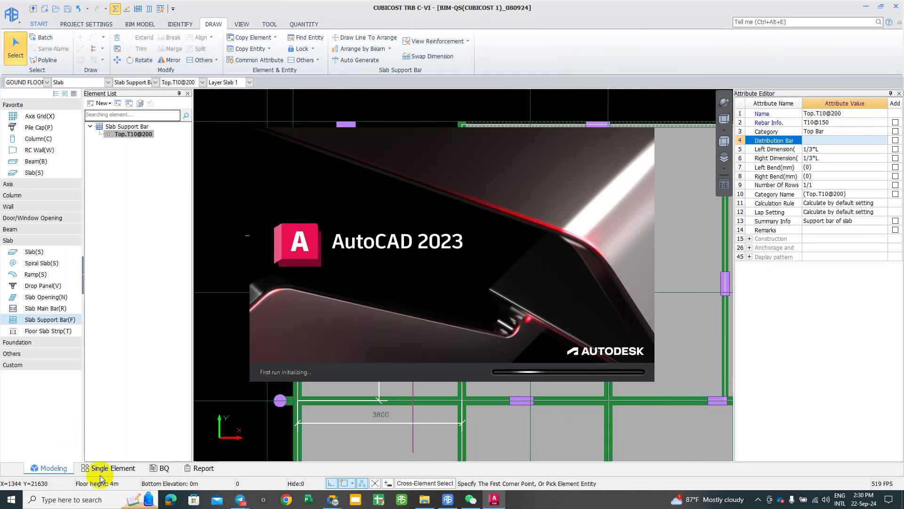
left_click(406, 434)
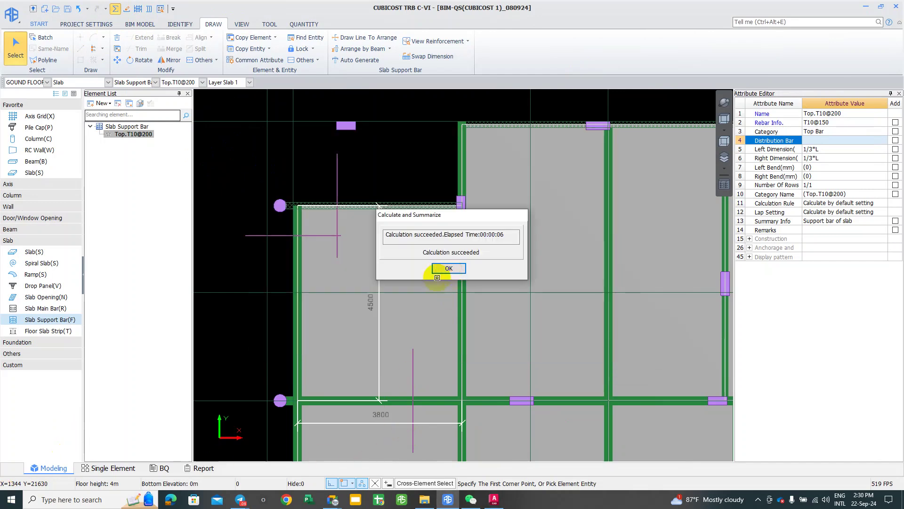
left_click(448, 268)
scroll(294, 163, "down", 2)
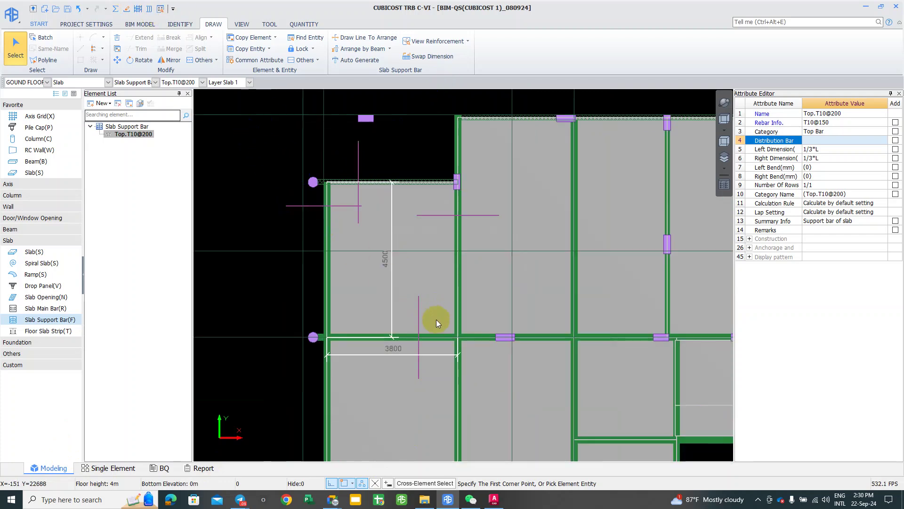
Step: Open Rebar Arrangement in Slab and select the 30T10@150-1185 and 25T10@150-1635 support bars
left_click(149, 8)
scroll(165, 348, "up", 2)
scroll(169, 99, "up", 3)
scroll(104, 244, "up", 3)
scroll(103, 244, "up", 3)
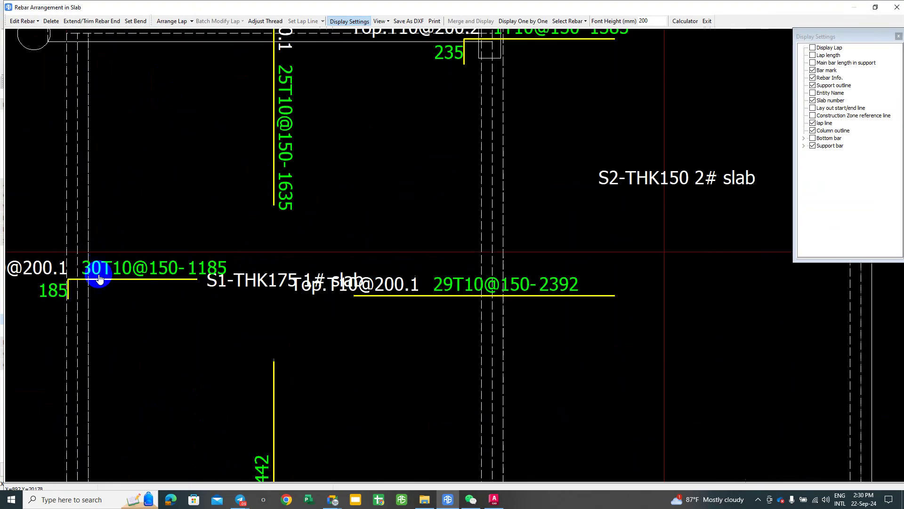
scroll(131, 292, "up", 2)
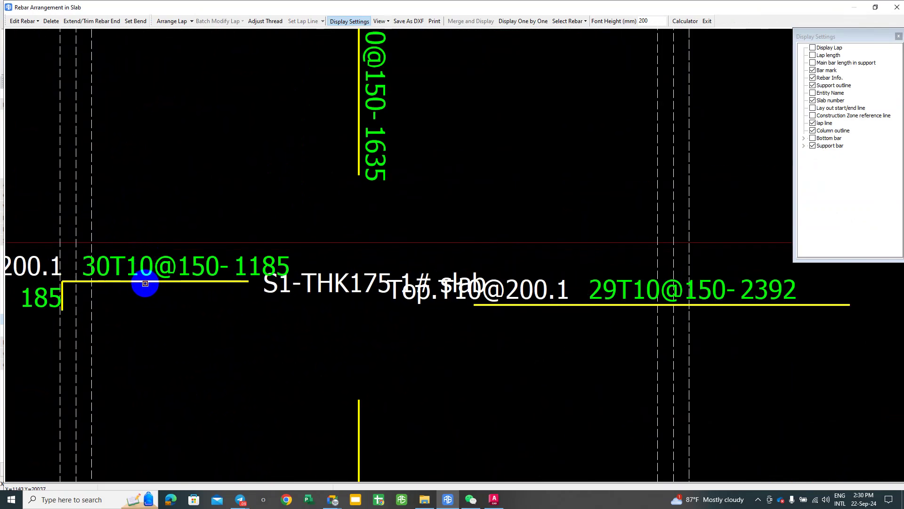
left_click(146, 282)
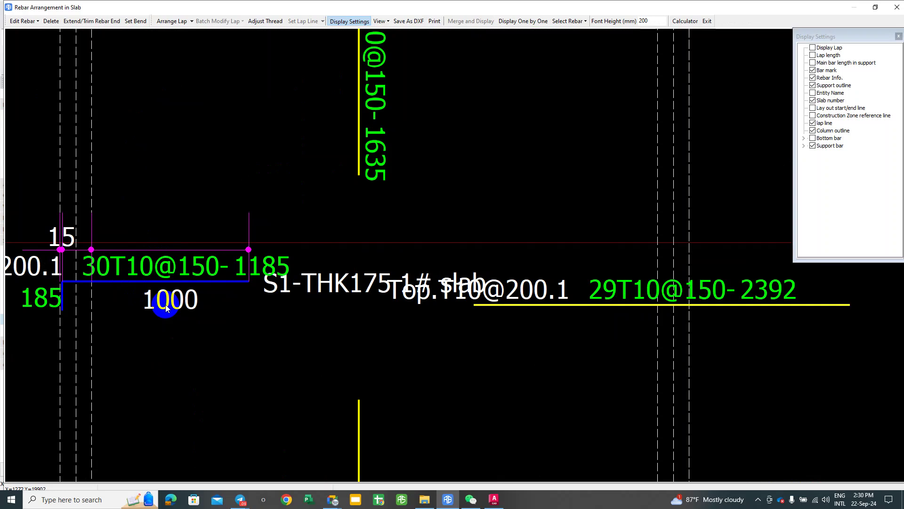
scroll(165, 306, "down", 4)
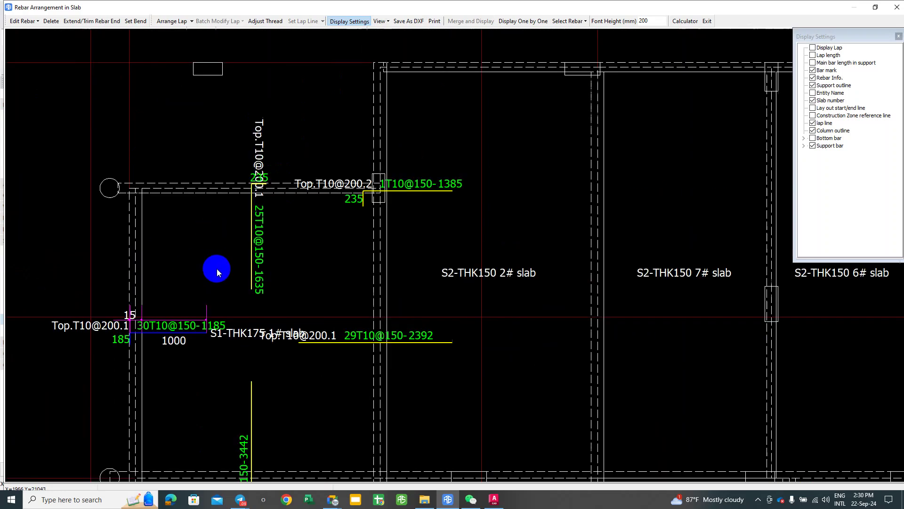
left_click(251, 226)
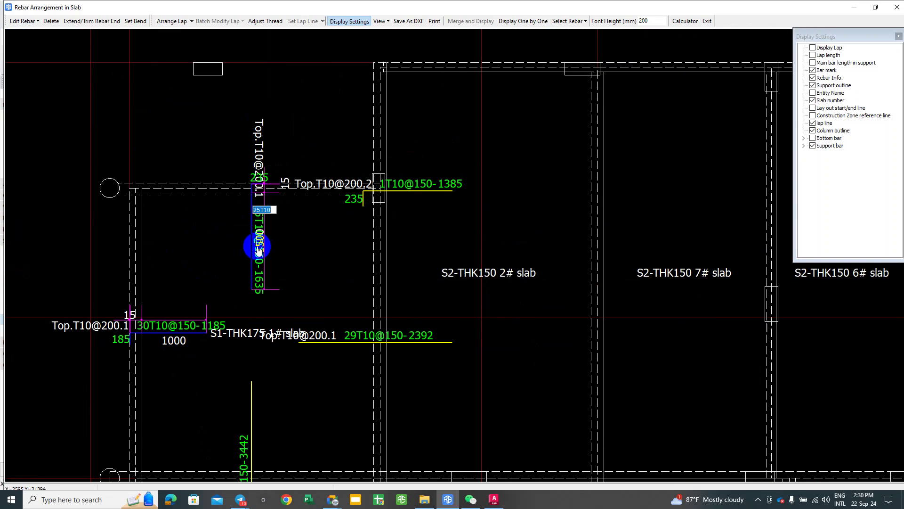
scroll(261, 217, "up", 5)
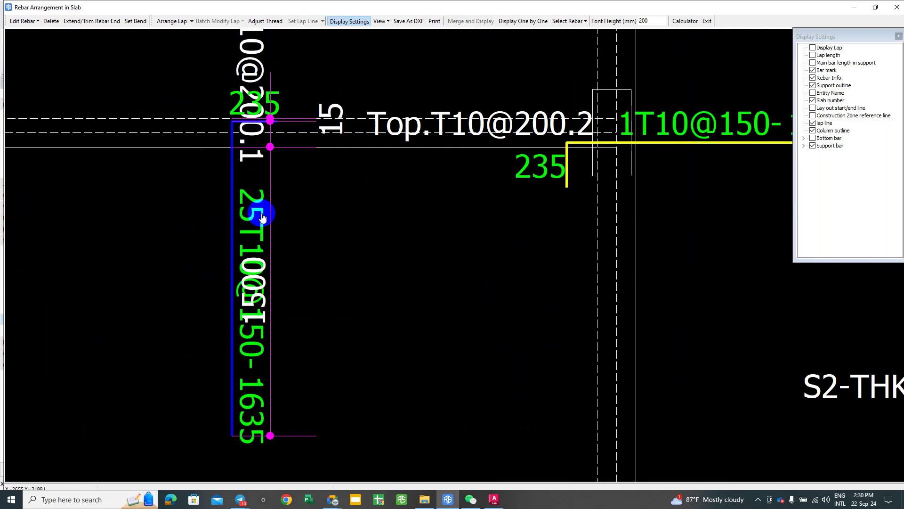
scroll(263, 217, "down", 3)
scroll(242, 247, "down", 3)
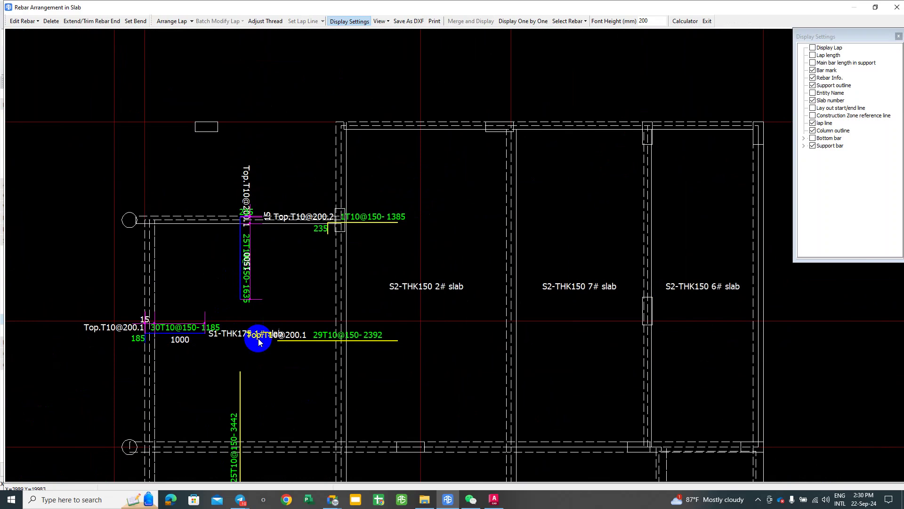
Step: Try relabelling the 25T10 bar as 1500; after the format error it stays 25T10@150-1635
double_click(245, 267)
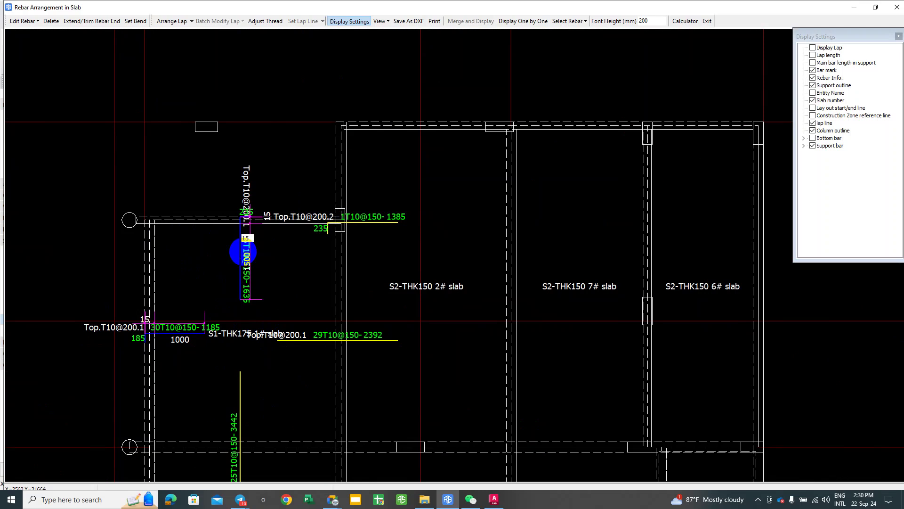
type("1500")
key("Return")
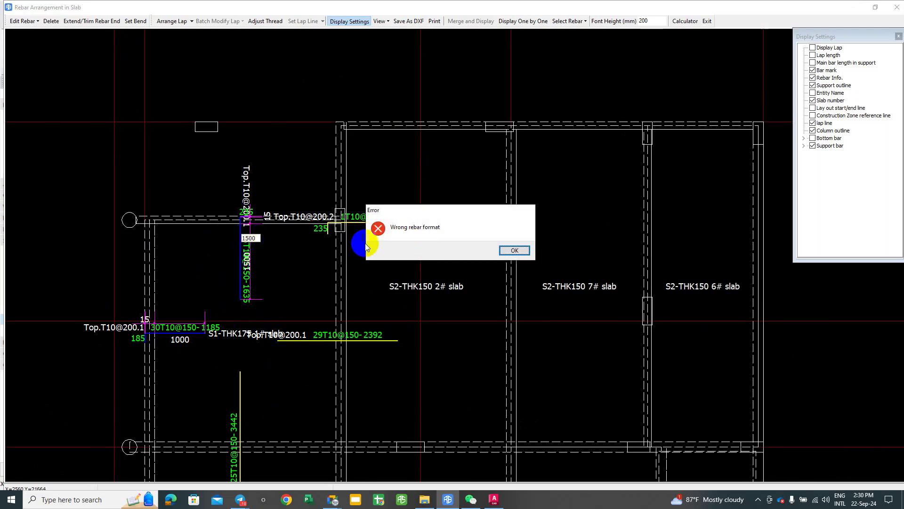
left_click(515, 251)
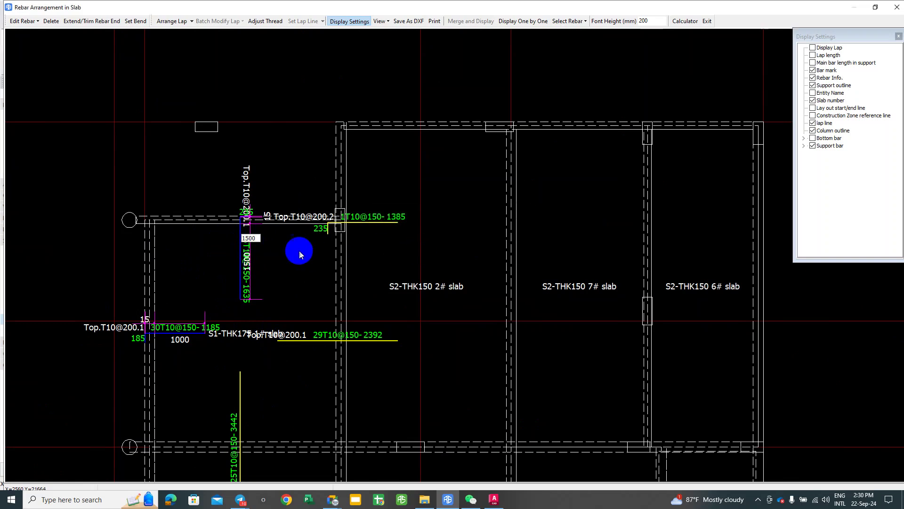
scroll(258, 237, "up", 2)
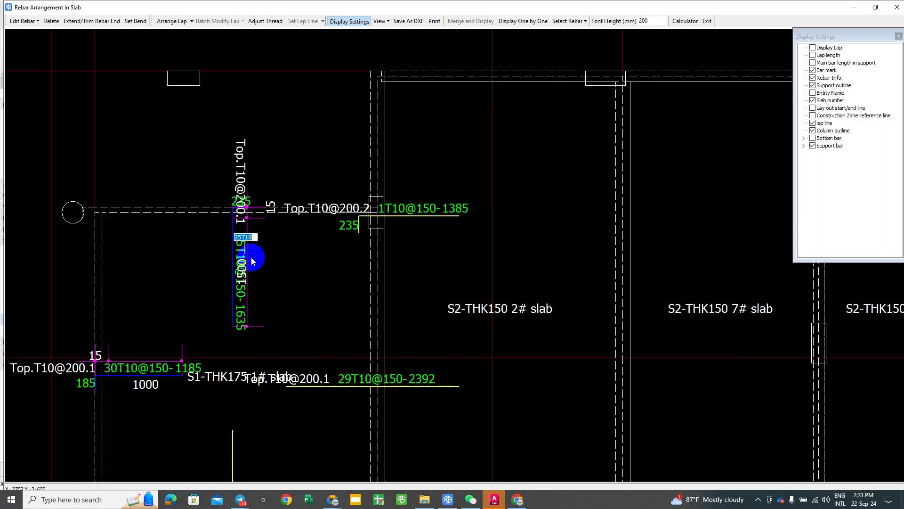
scroll(252, 236, "up", 1)
left_click(260, 272)
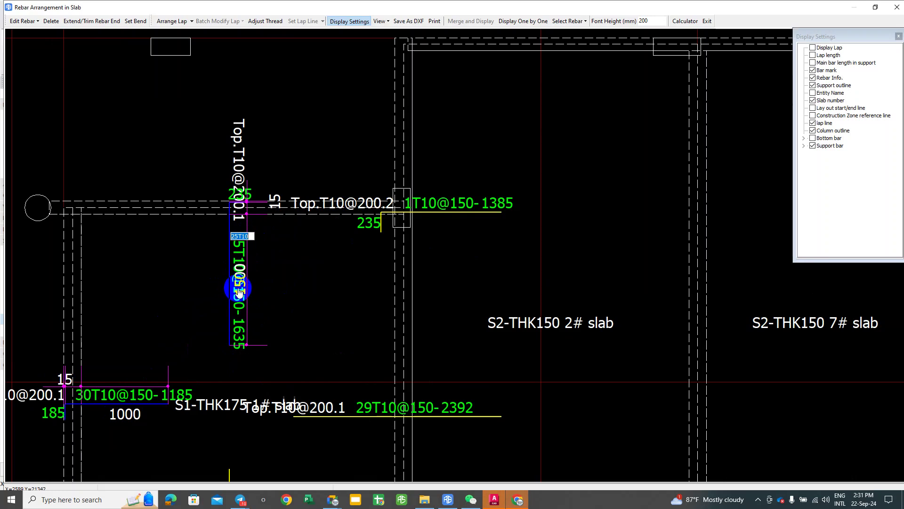
Step: Open the 29T10 bar's label, then select the lower 25T10@150-3442 bar
scroll(242, 299, "up", 8)
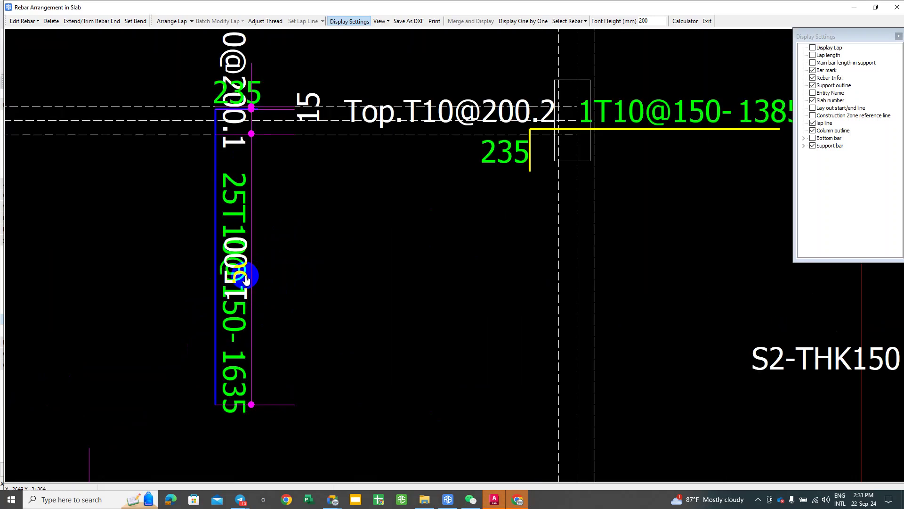
scroll(225, 317, "down", 8)
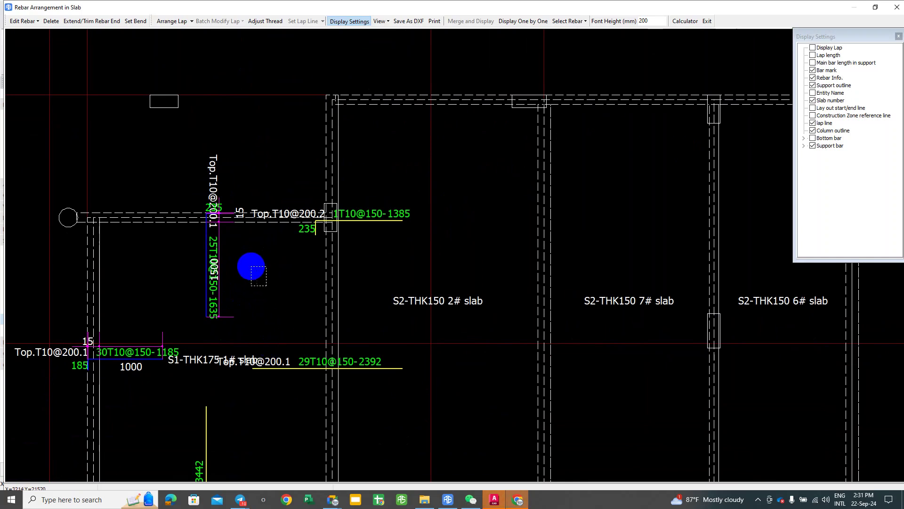
double_click(307, 364)
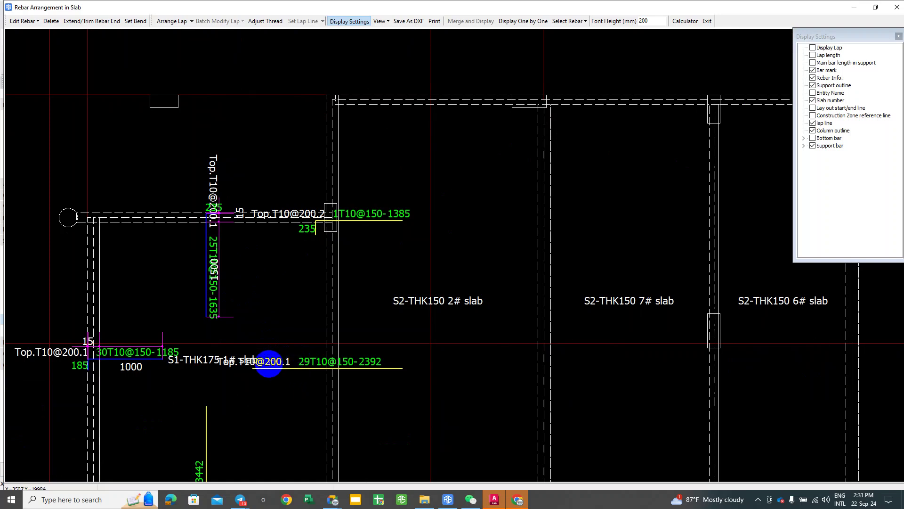
mouse_move(263, 366)
middle_mouse_down()
mouse_move(283, 333)
mouse_move(244, 320)
middle_mouse_up()
left_click(226, 315)
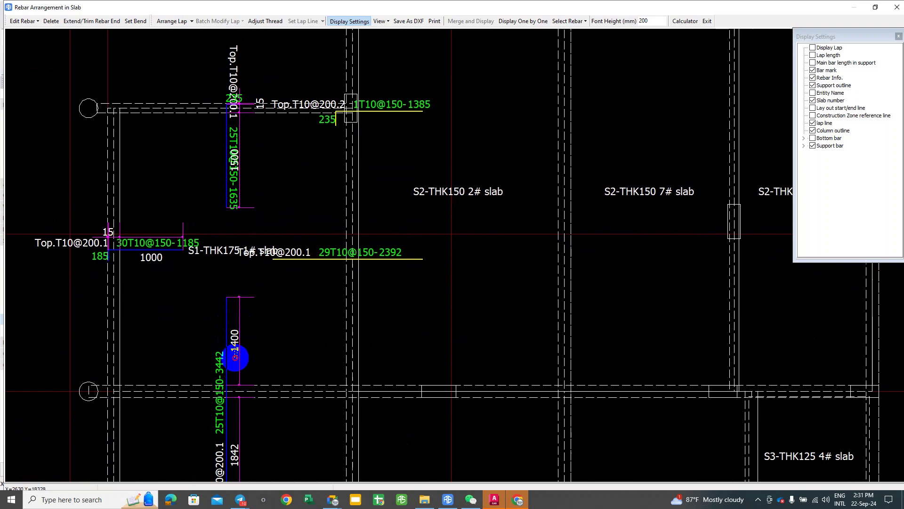
left_click(228, 299)
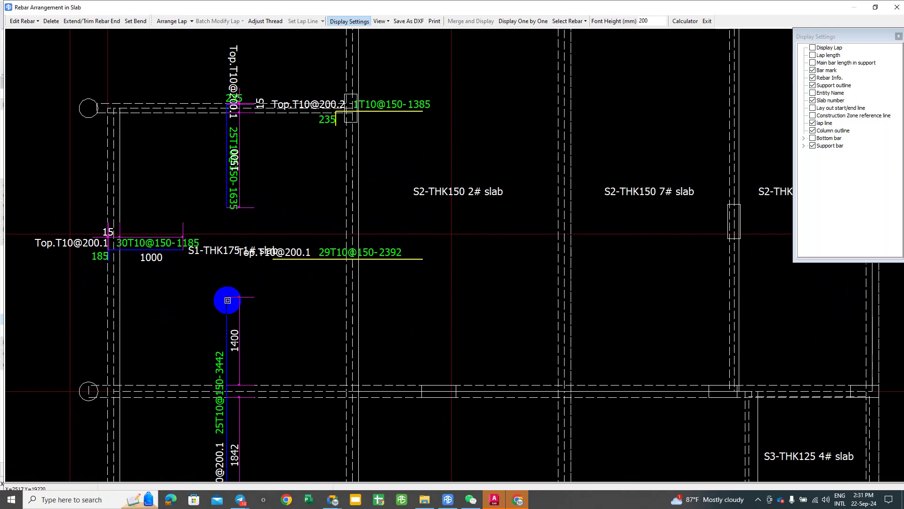
left_click(77, 23)
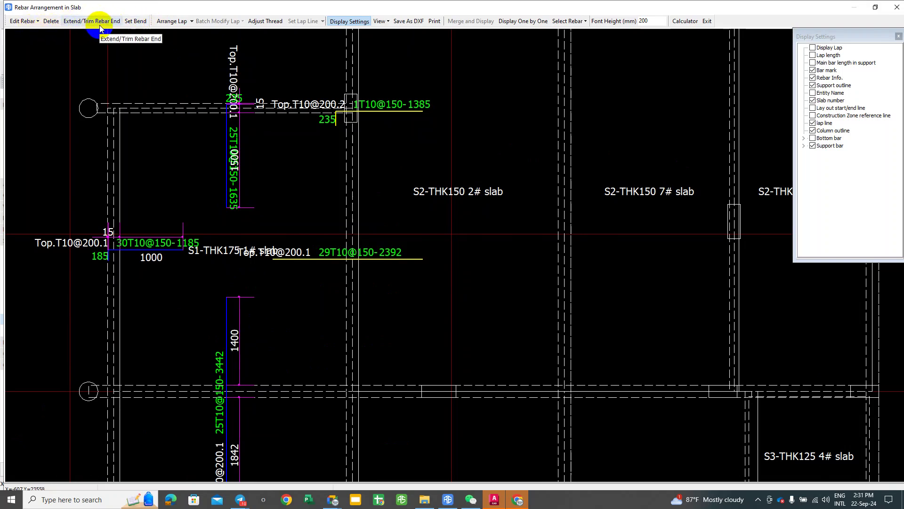
left_click(265, 21)
left_click(233, 301)
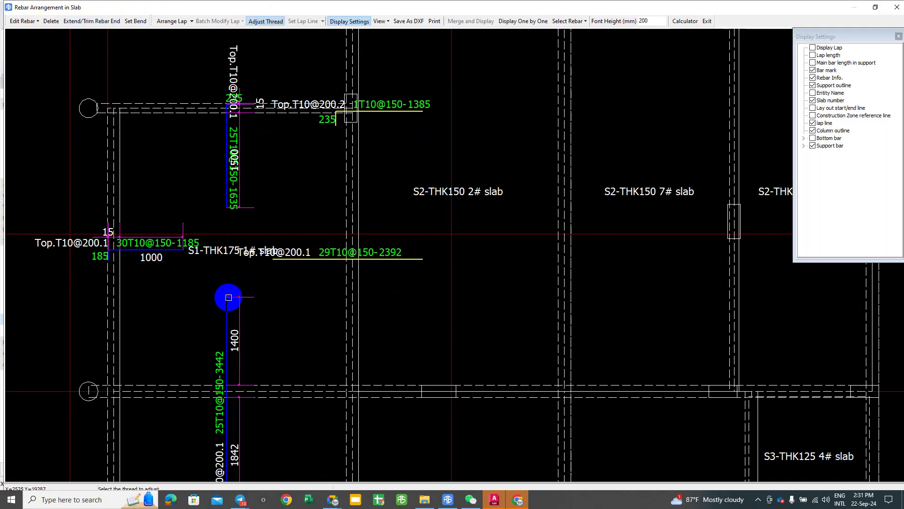
scroll(227, 299, "up", 3)
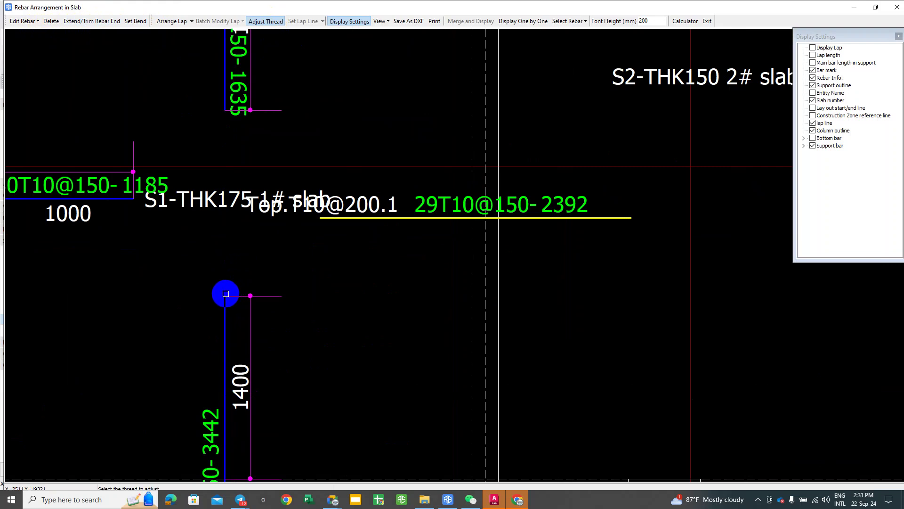
scroll(229, 306, "down", 4)
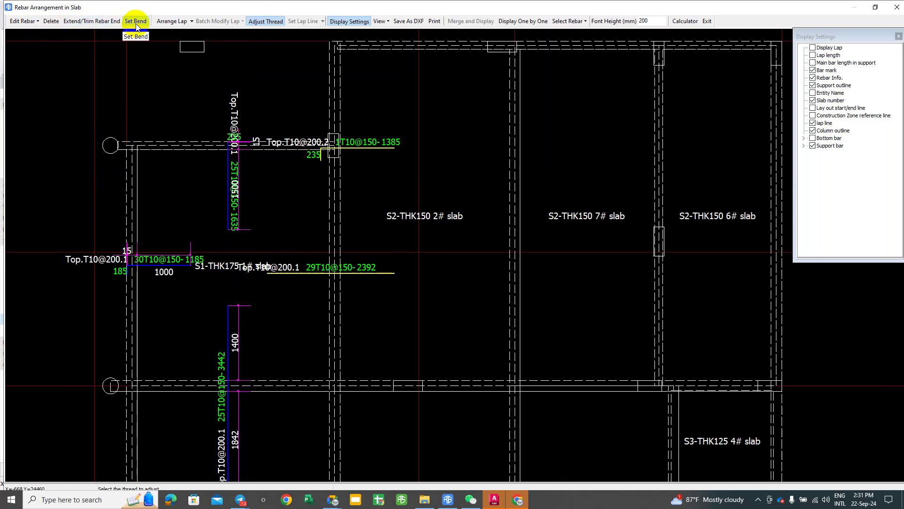
left_click(76, 22)
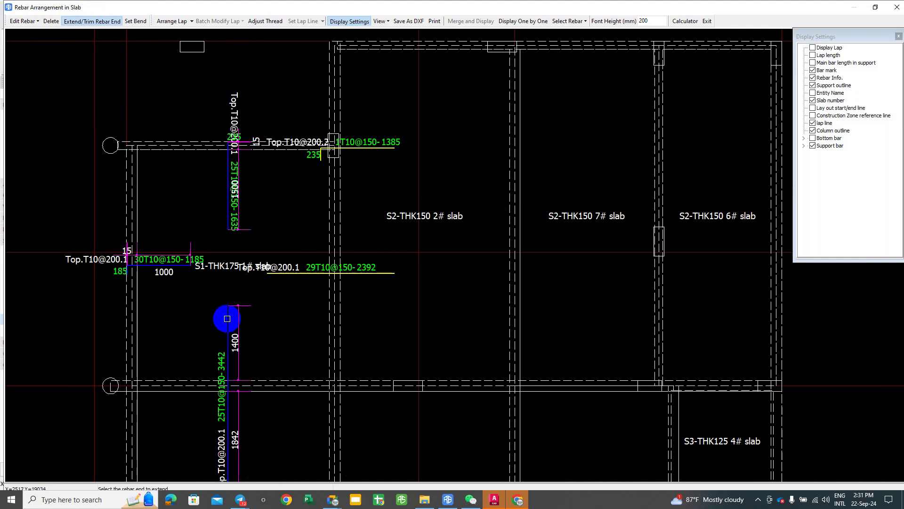
scroll(233, 325, "up", 2)
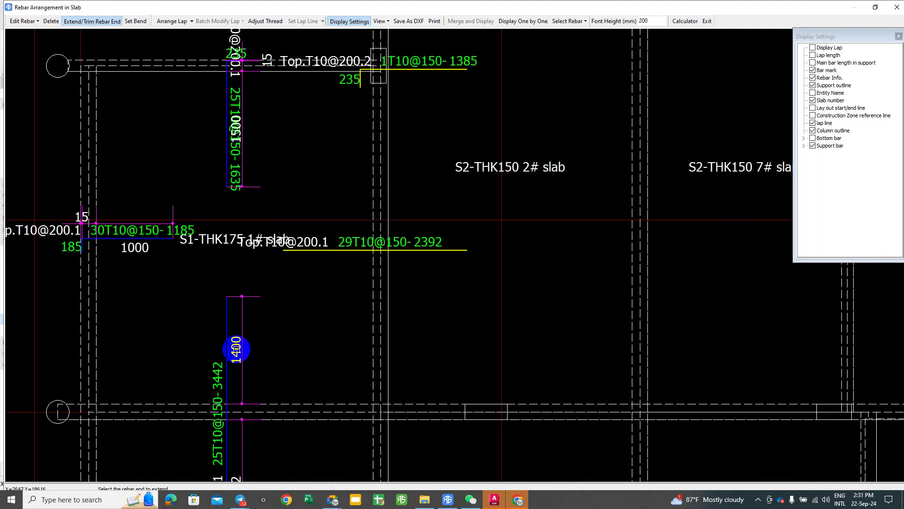
middle_click_drag(236, 348, 237, 330)
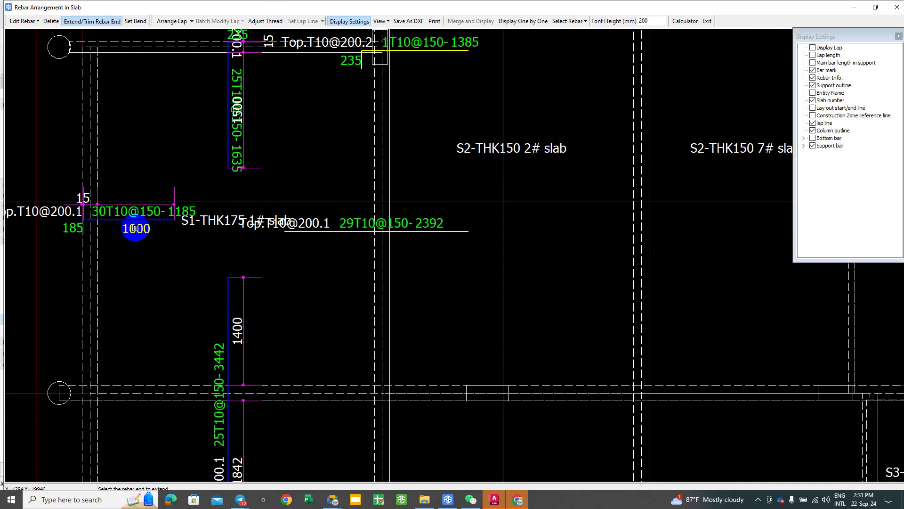
key("Escape")
scroll(131, 222, "down", 2)
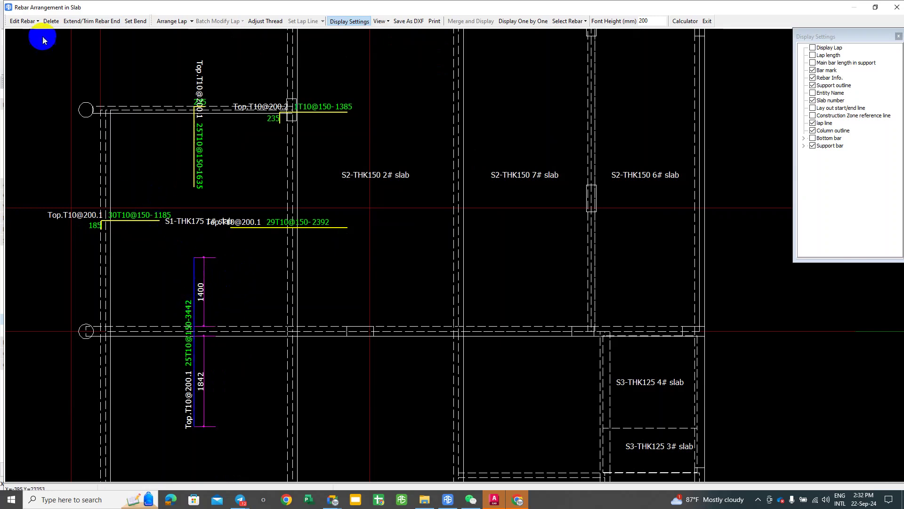
left_click(39, 21)
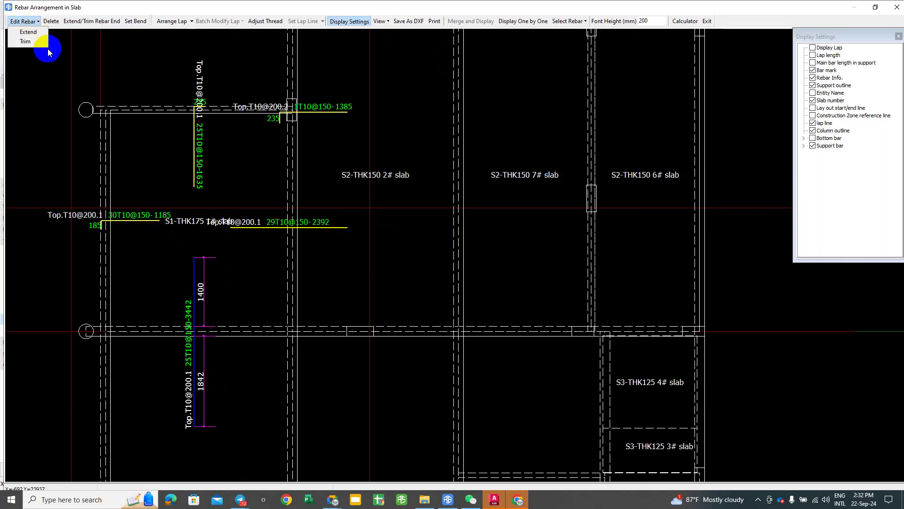
left_click(262, 22)
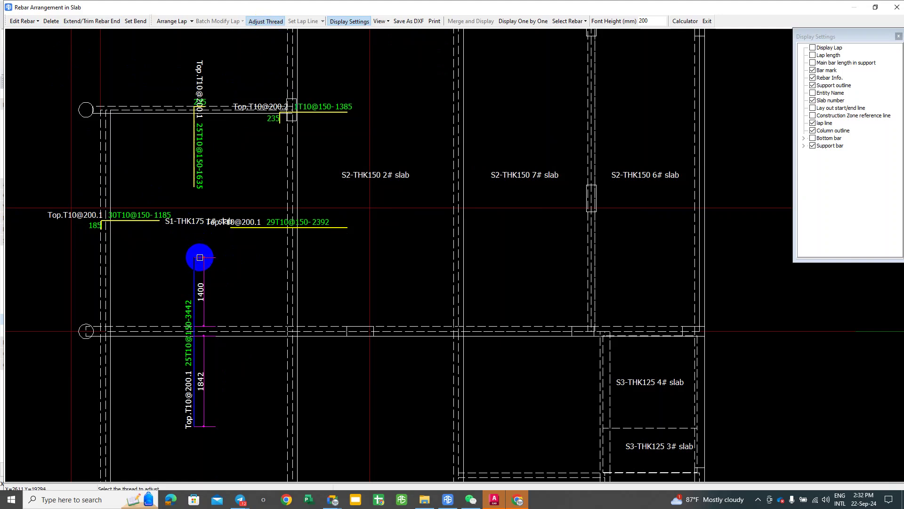
scroll(201, 255, "up", 4)
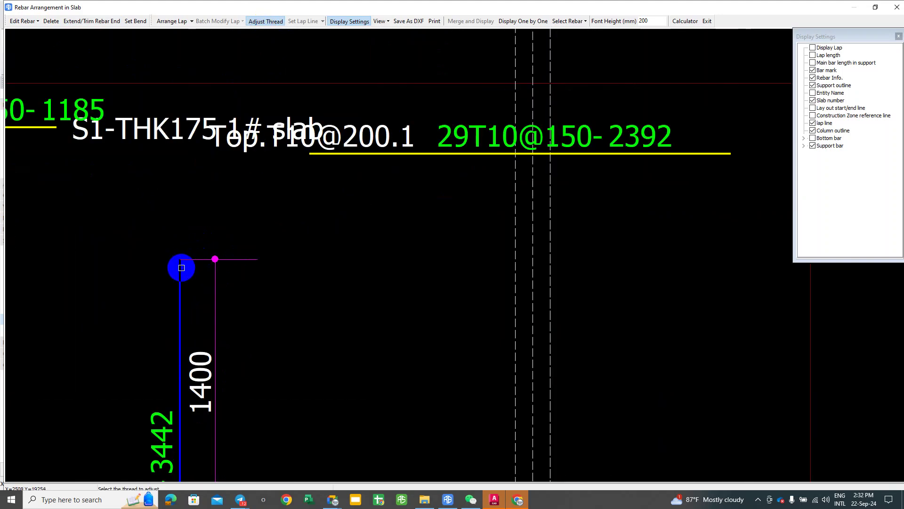
scroll(180, 272, "down", 3)
scroll(145, 238, "up", 1)
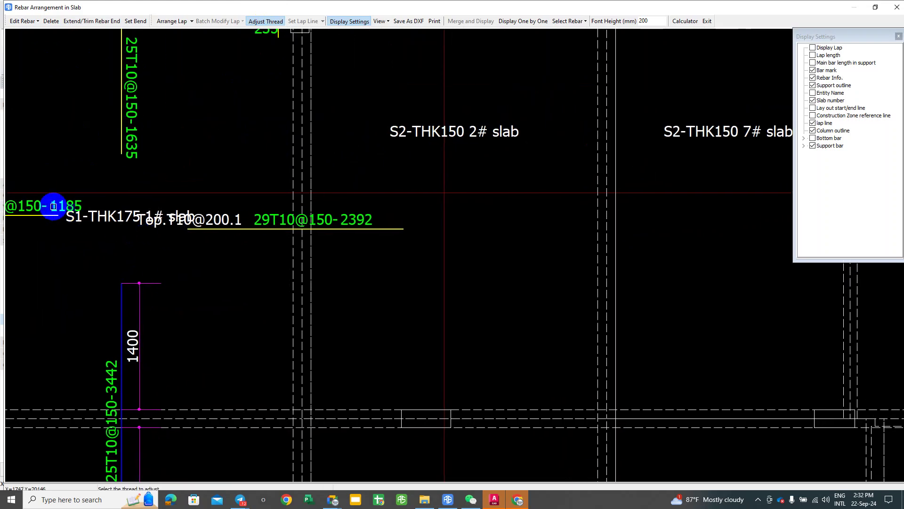
middle_click_drag(54, 205, 189, 230)
scroll(172, 246, "down", 4)
scroll(214, 222, "up", 2)
scroll(258, 178, "up", 2)
middle_click_drag(258, 177, 261, 222)
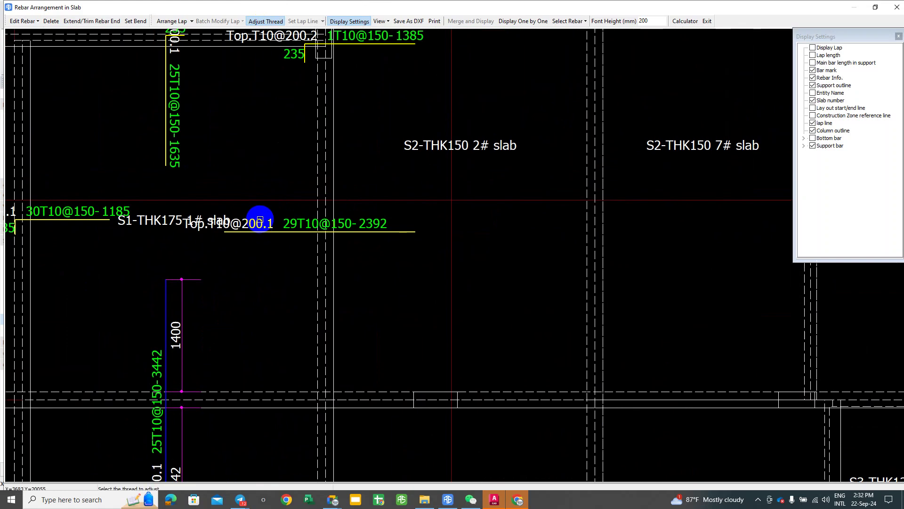
key("Escape")
middle_click_drag(122, 120, 159, 120)
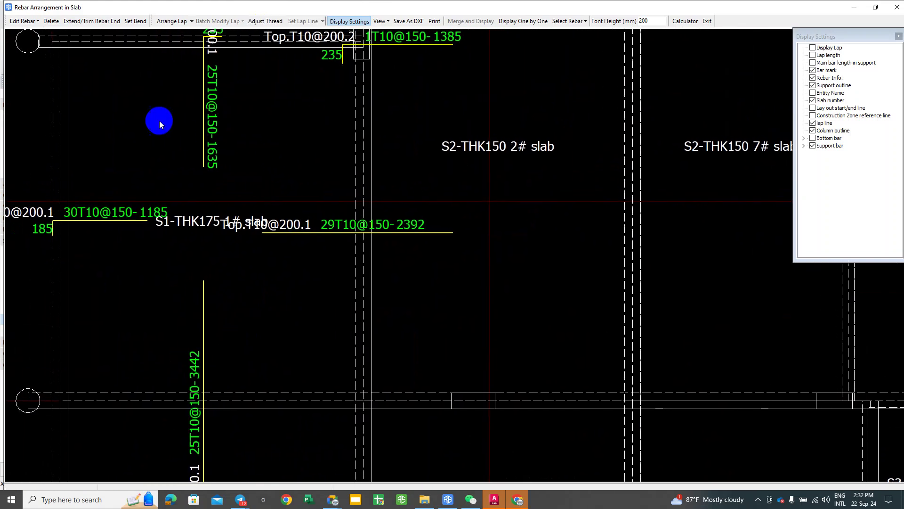
left_click(188, 21)
left_click(183, 51)
middle_click_drag(208, 239, 207, 217)
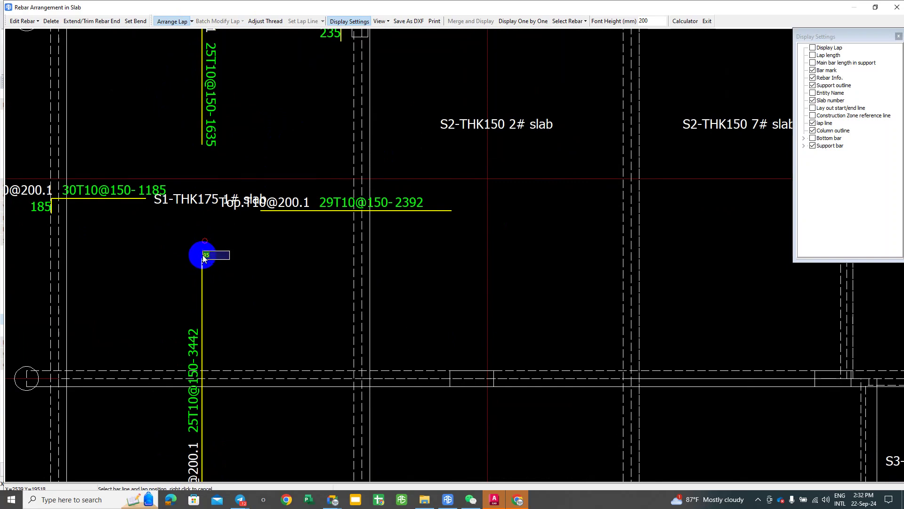
scroll(203, 258, "up", 3)
left_click(196, 241)
scroll(194, 233, "up", 1)
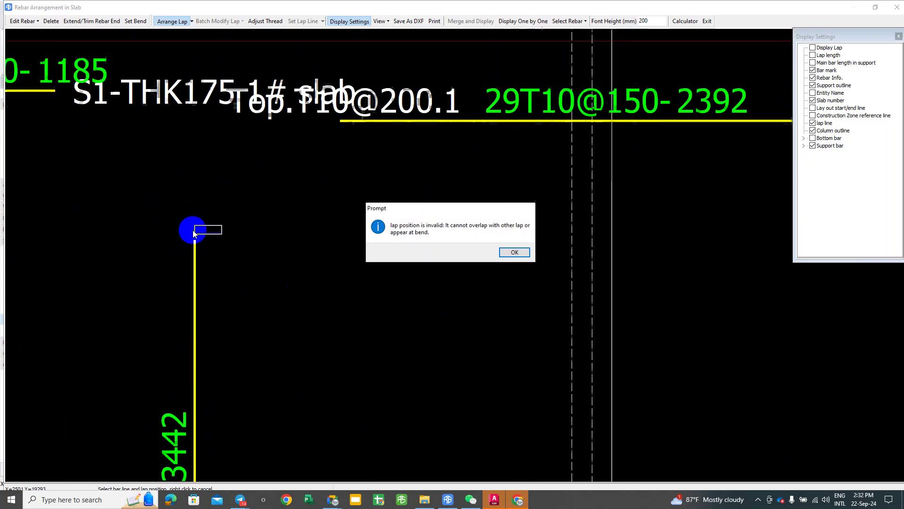
left_click(514, 252)
scroll(230, 228, "down", 2)
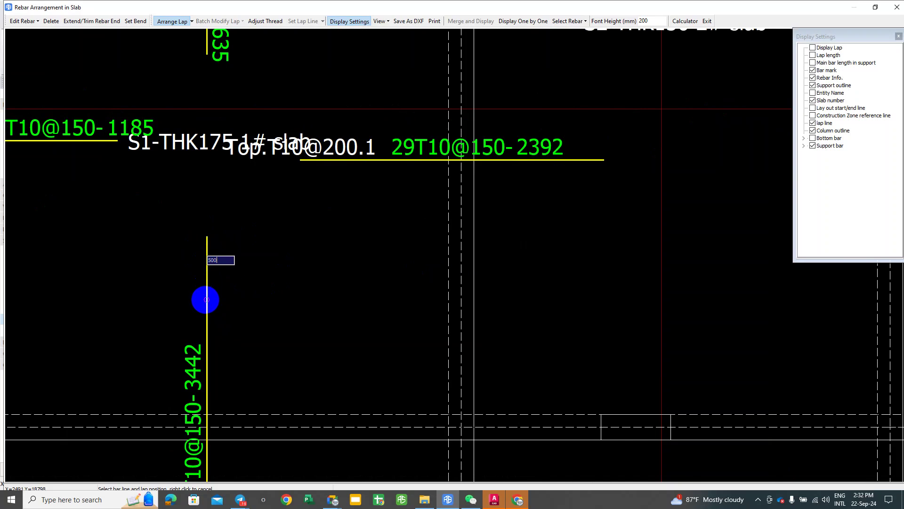
left_click(206, 302)
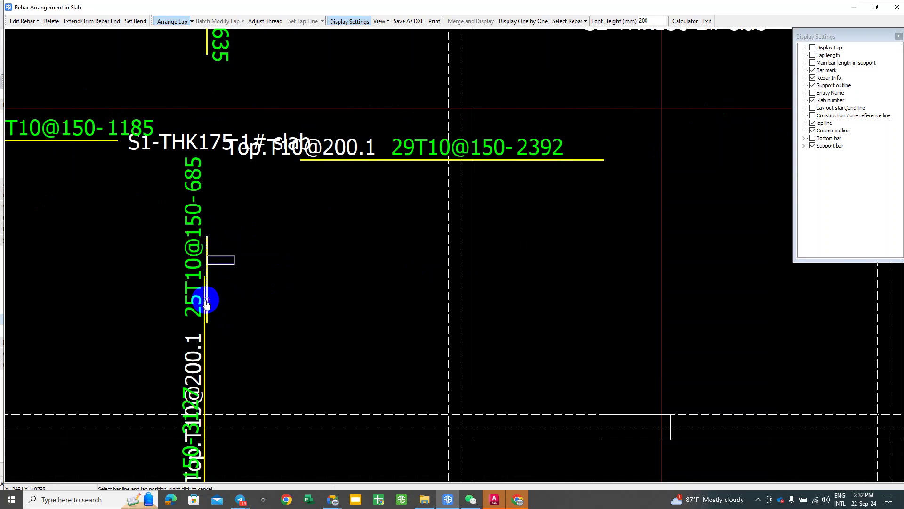
right_click(291, 213)
middle_click_drag(207, 116, 219, 137)
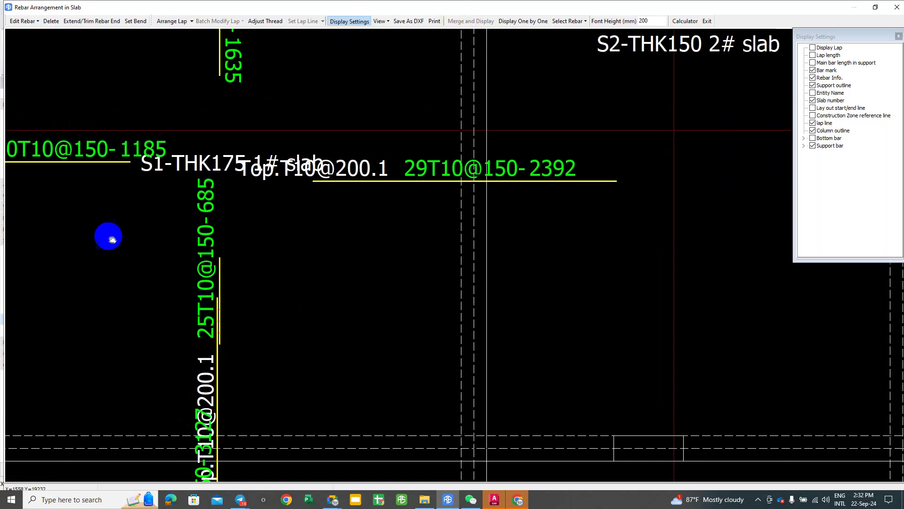
middle_click_drag(112, 240, 116, 212)
left_click(191, 22)
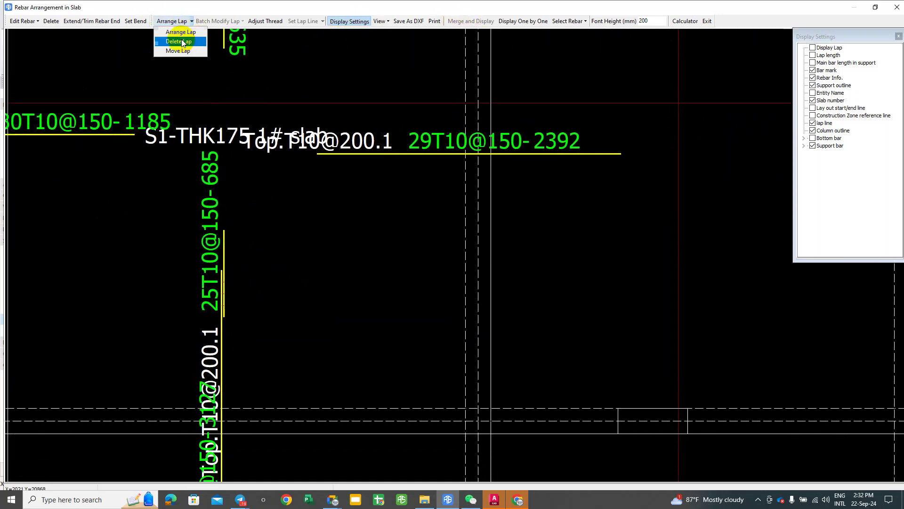
left_click(183, 42)
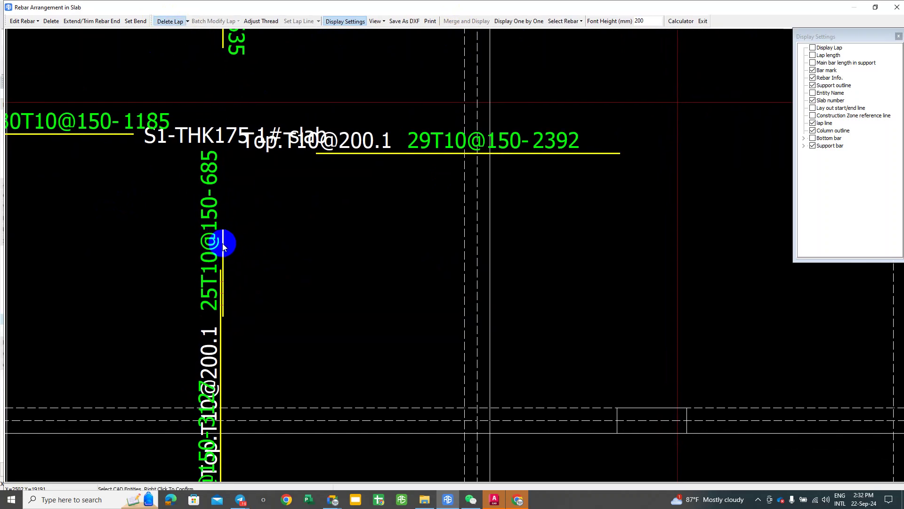
middle_click_drag(232, 255, 223, 239)
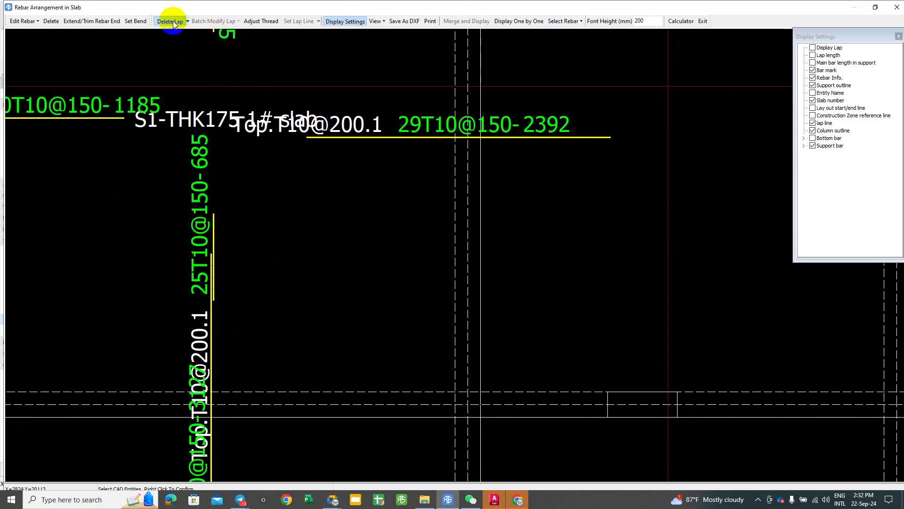
scroll(214, 235, "down", 3)
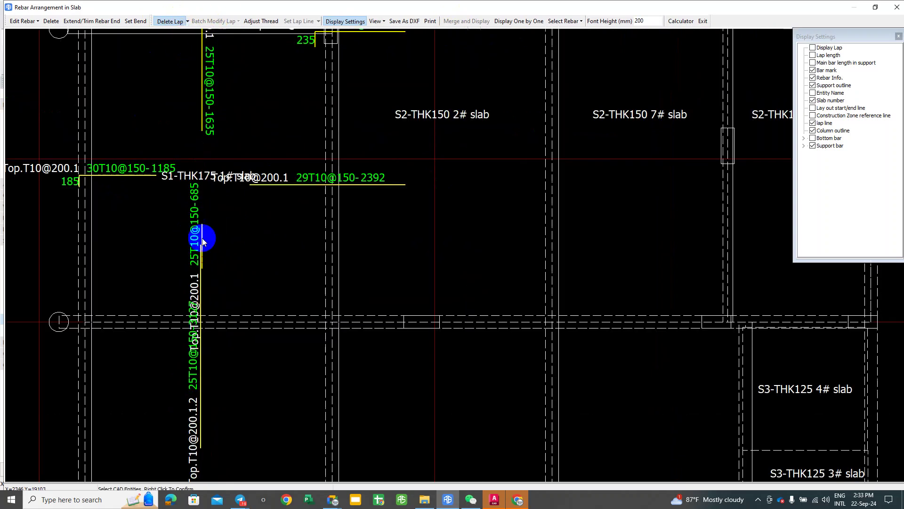
left_click_drag(204, 264, 186, 229)
right_click(221, 248)
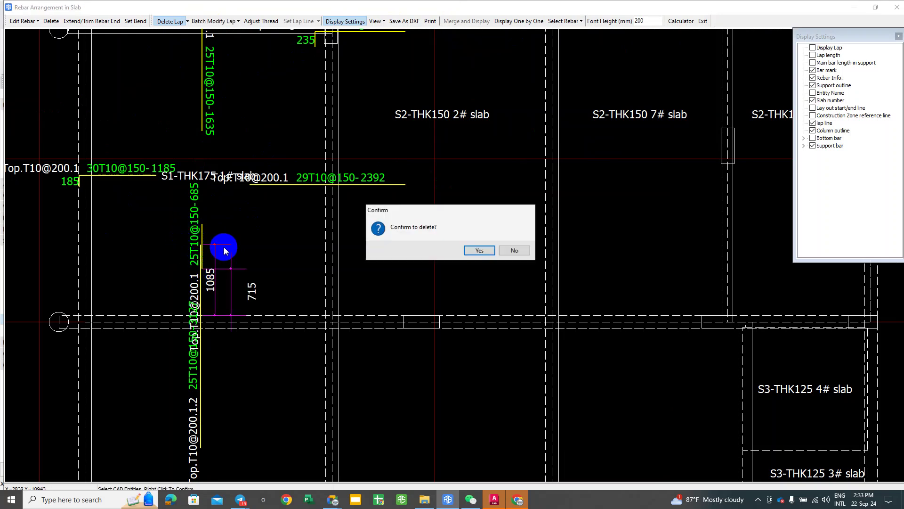
left_click(478, 251)
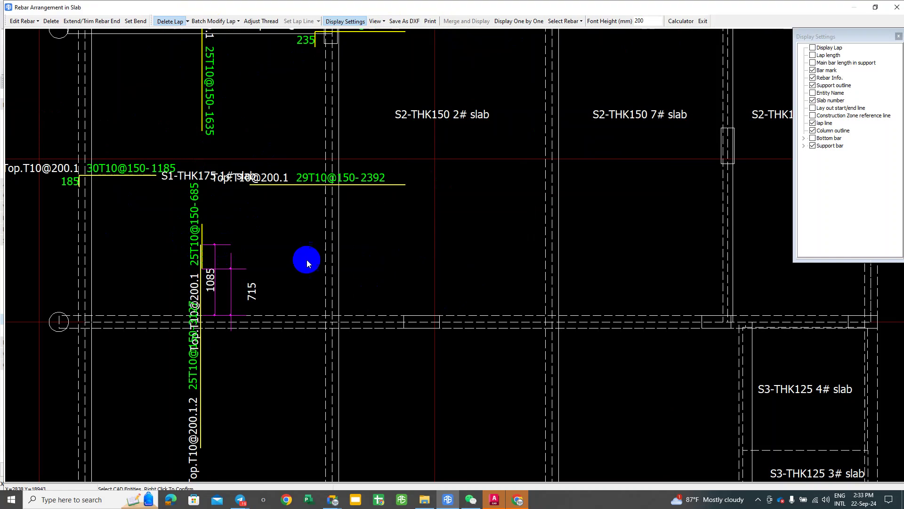
scroll(212, 255, "down", 3)
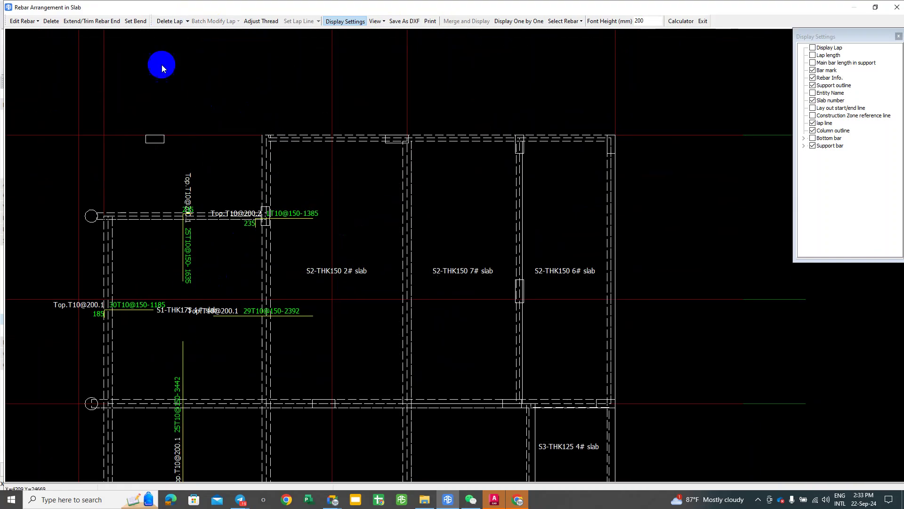
Step: Exit the rebar arrangement view and select the first slab's support bar, checking the reference image
left_click(702, 21)
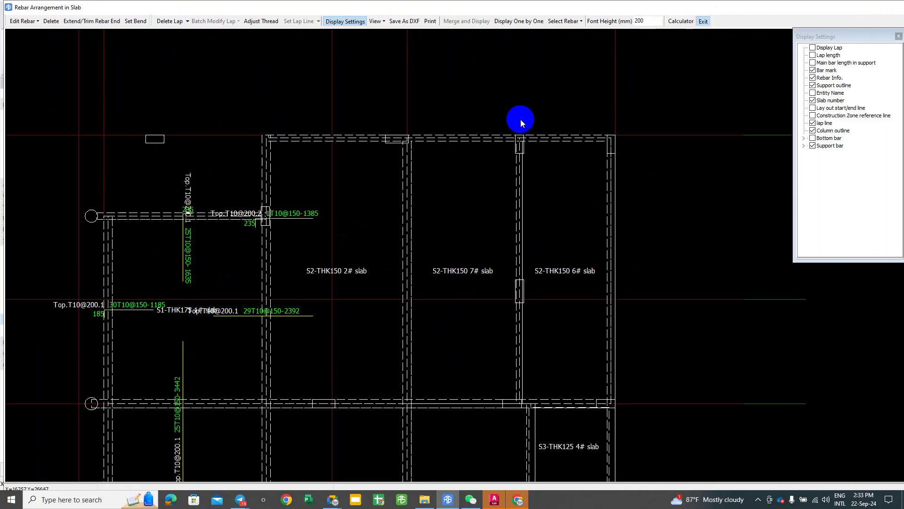
scroll(329, 212, "up", 1)
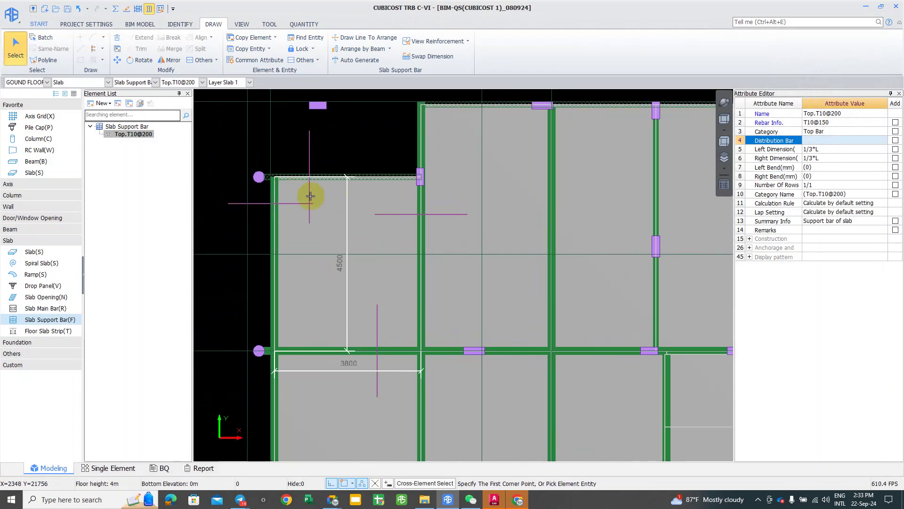
left_click(256, 200)
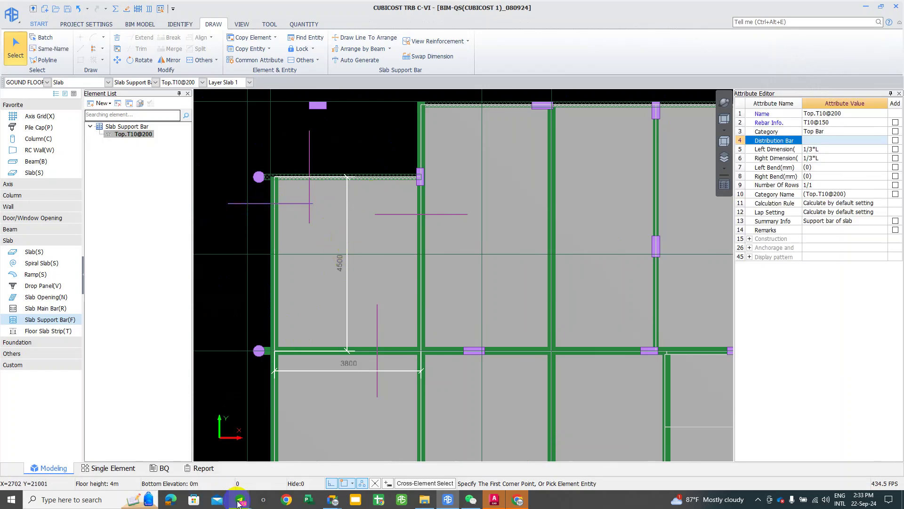
mouse_move(240, 499)
left_click(274, 473)
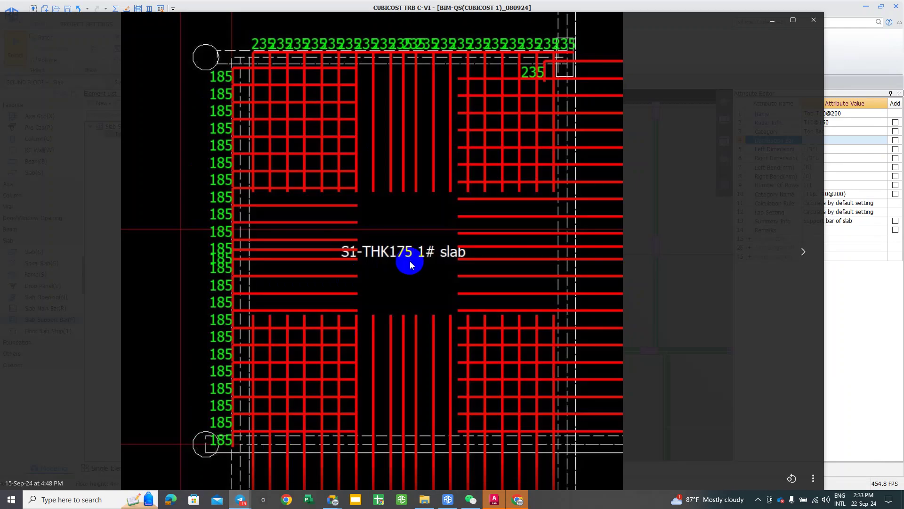
left_click(771, 21)
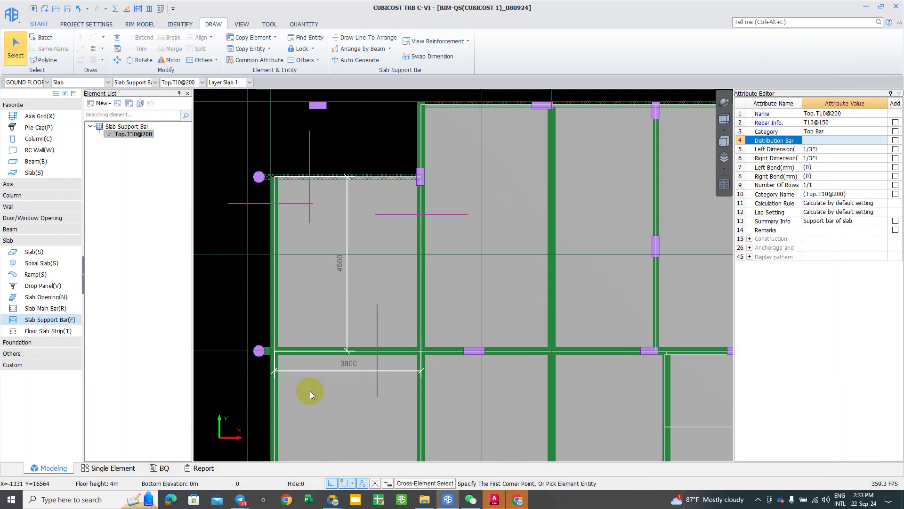
Step: Set the support bar's Distribution Bar to T10@150 and reopen the reference rebar image
left_click(836, 122)
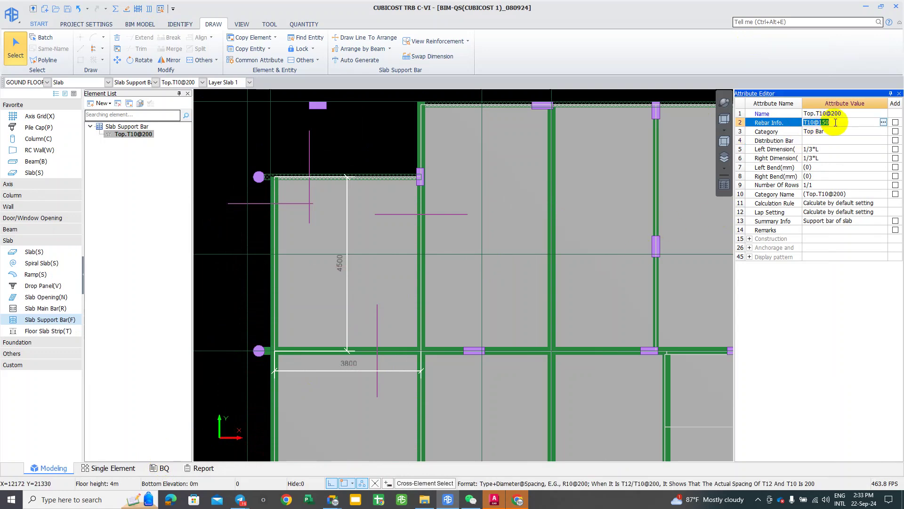
left_click(828, 141)
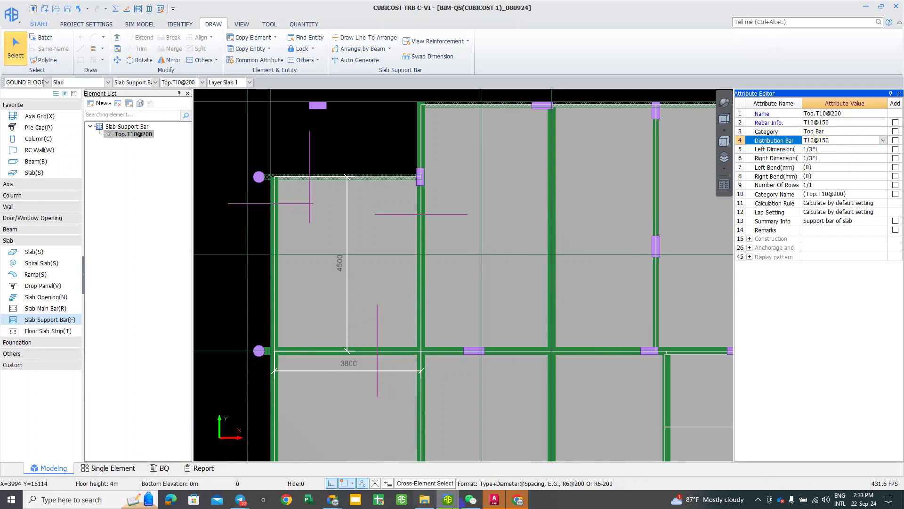
mouse_move(496, 503)
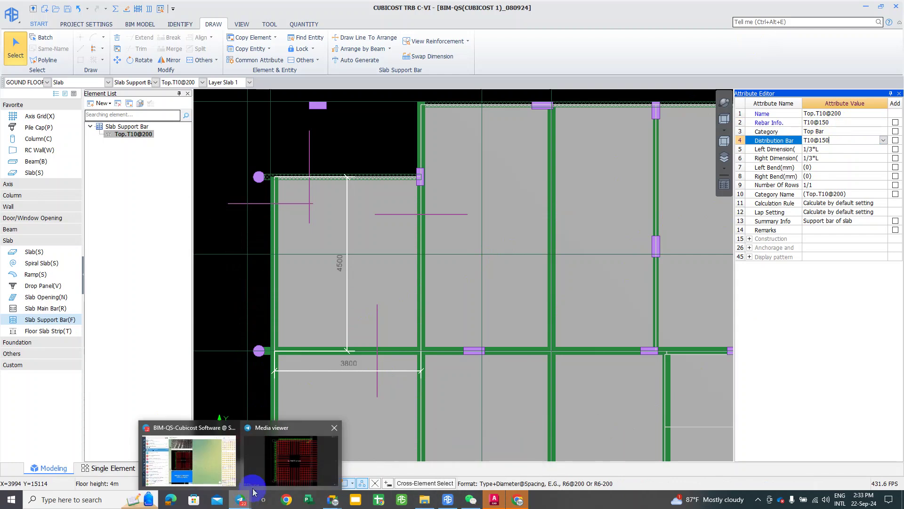
left_click(309, 461)
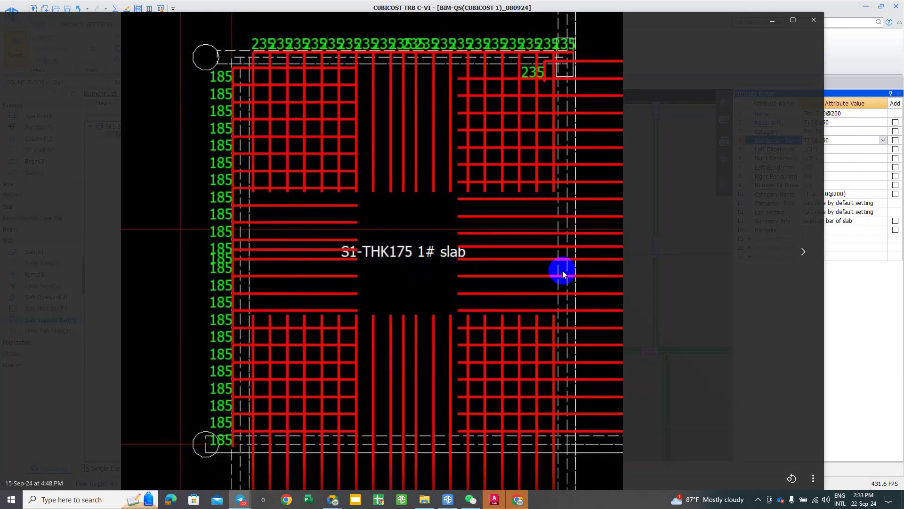
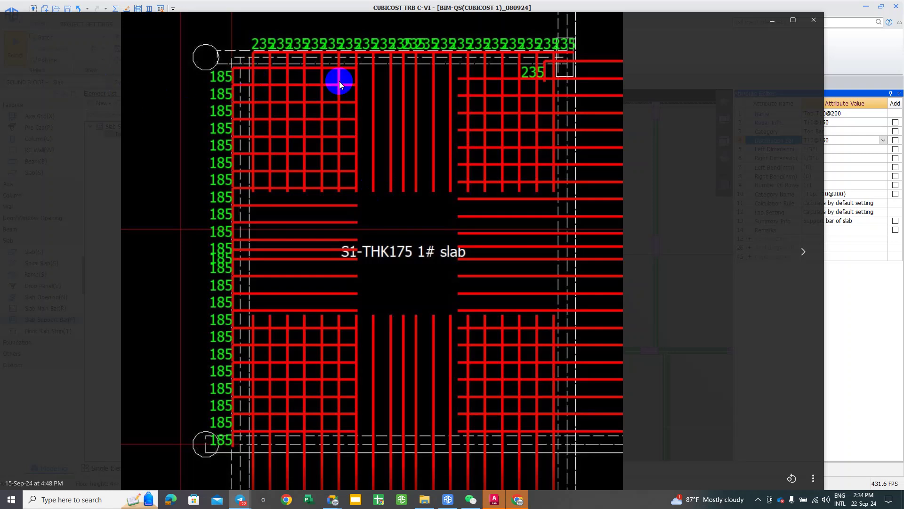
Step: Select Top.T10@200, set its Distribution Bar to T10@150 and decline saving the project
left_click(813, 21)
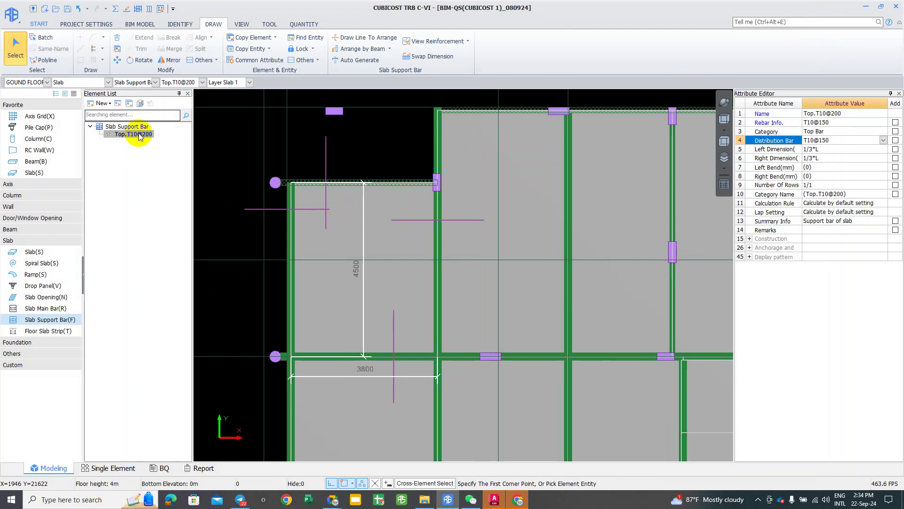
left_click(140, 135)
left_click(836, 140)
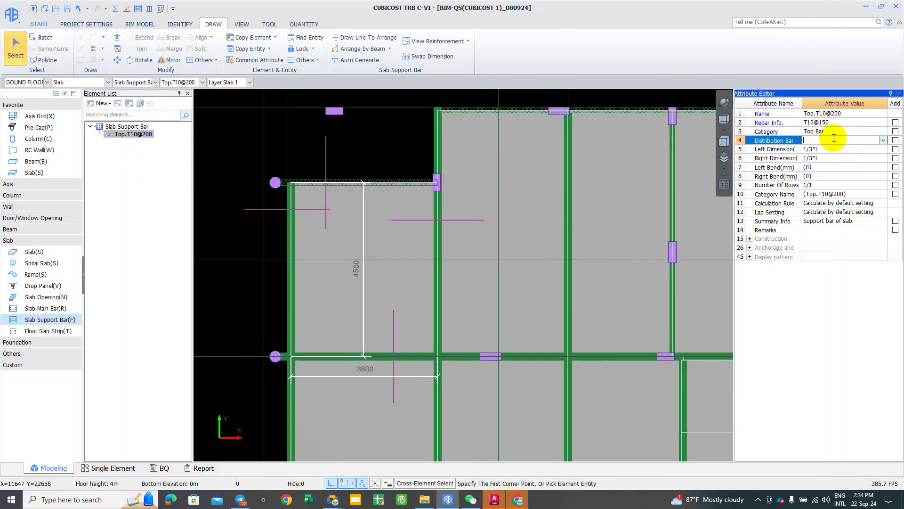
left_click(842, 121)
left_click(844, 120)
key("ctrl+c")
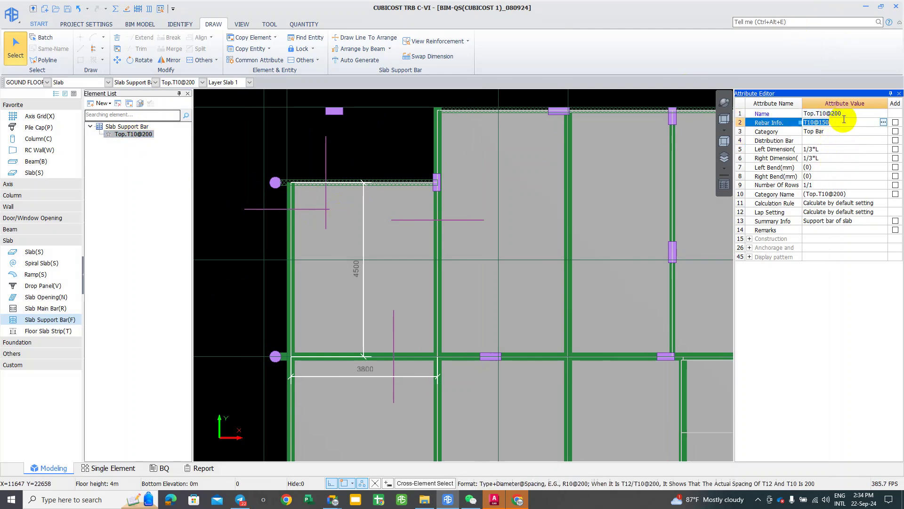
left_click(823, 139)
left_click(822, 141)
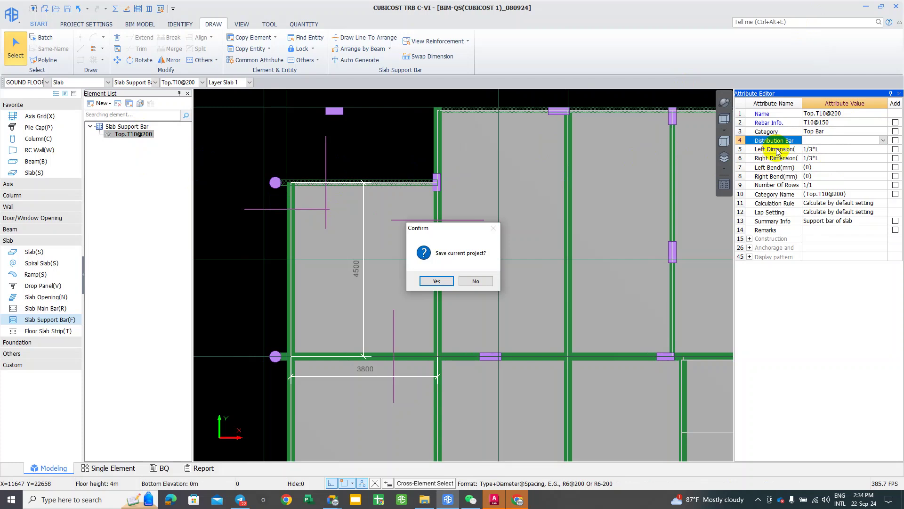
left_click(474, 281)
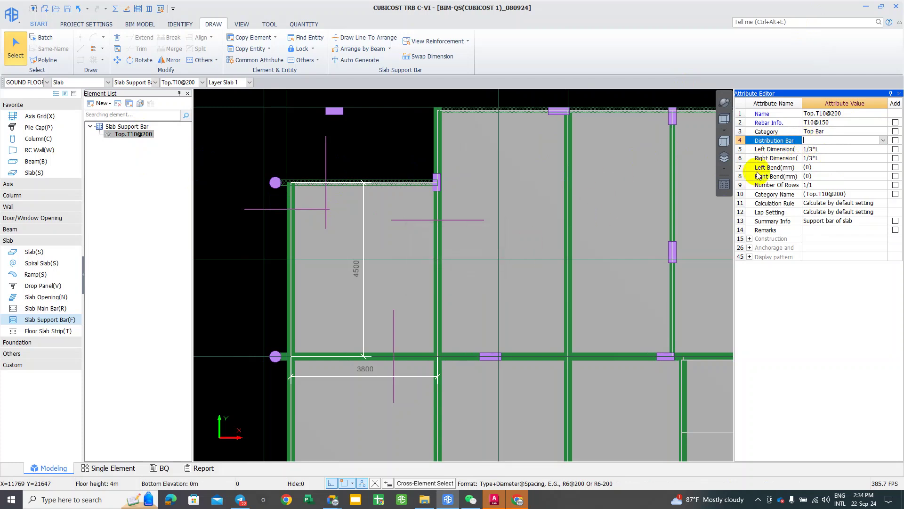
left_click(822, 141)
key("ctrl+v")
key("Return")
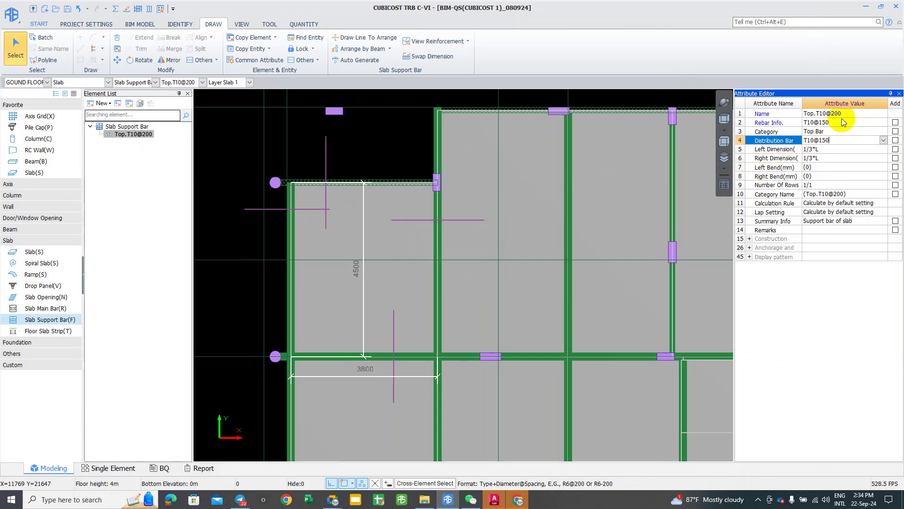
Step: Set the support bar's Rebar Info to 1T10
left_click(844, 124)
left_click(843, 124)
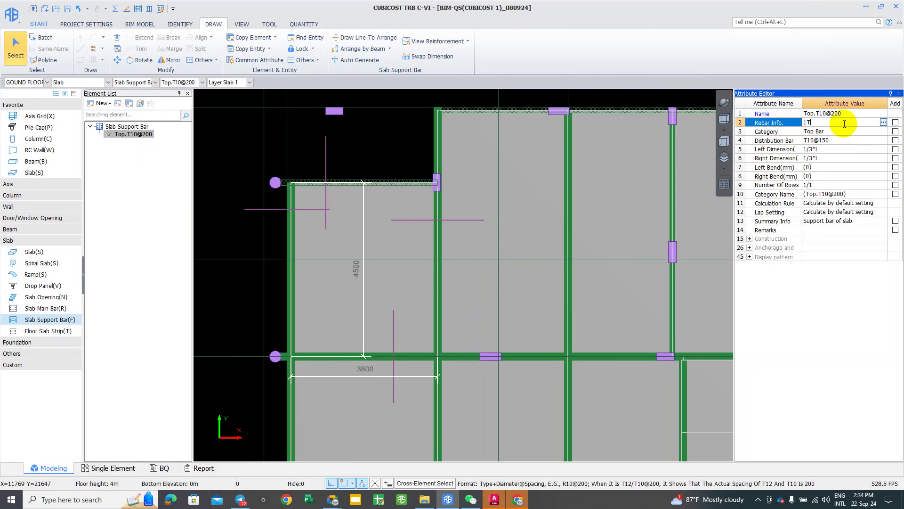
type("1T10")
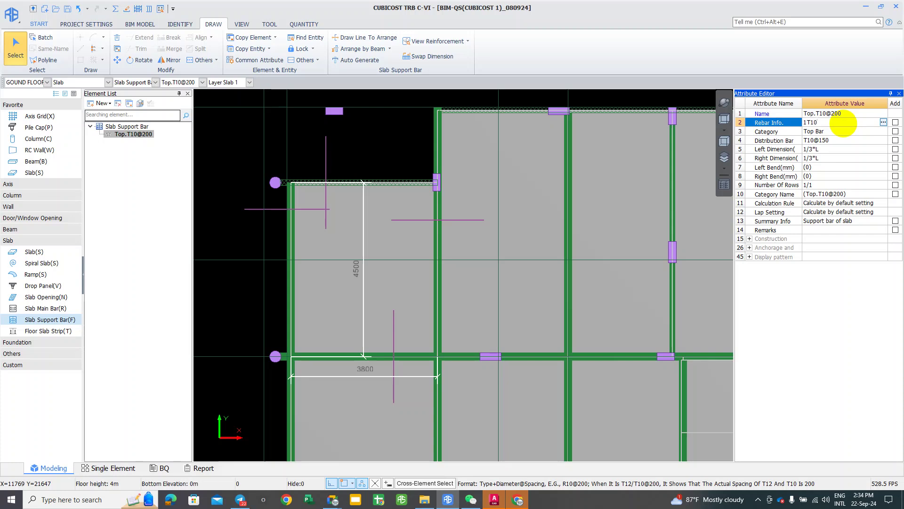
key("Return")
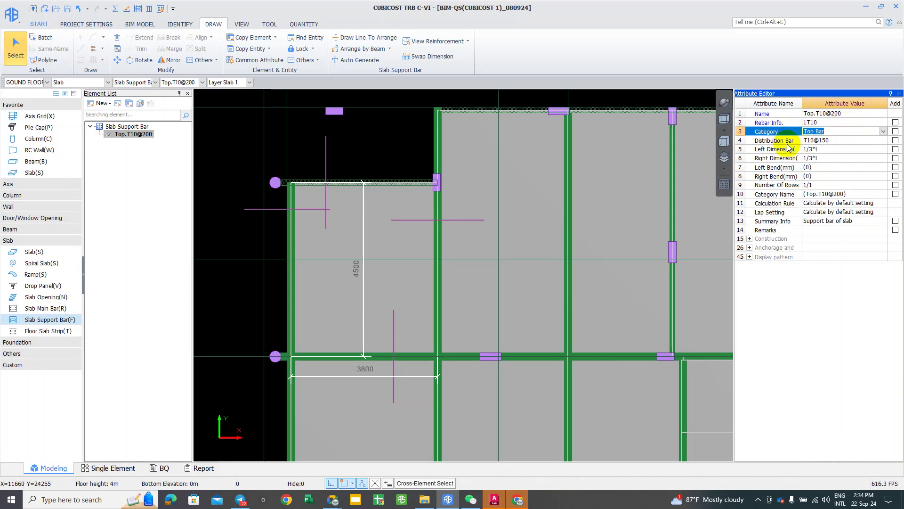
scroll(558, 211, "down", 1)
middle_click_drag(557, 211, 586, 177)
left_click(829, 123)
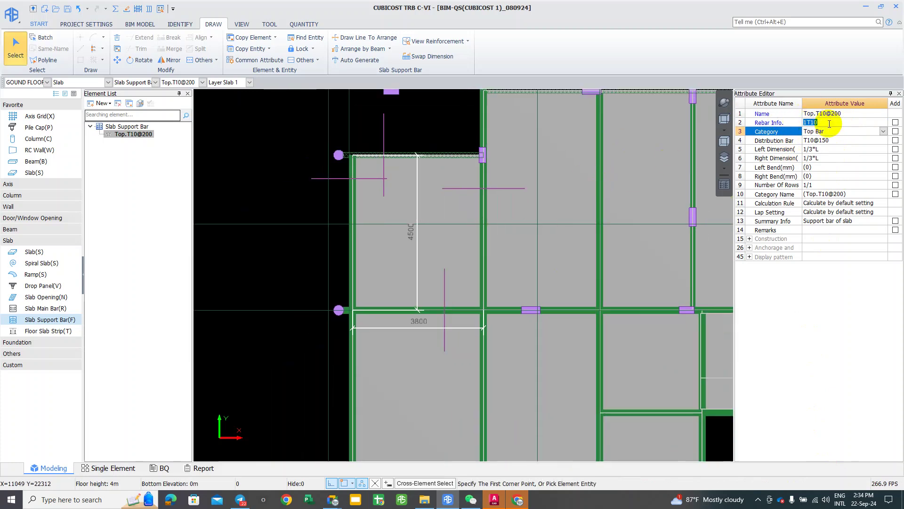
key("Return")
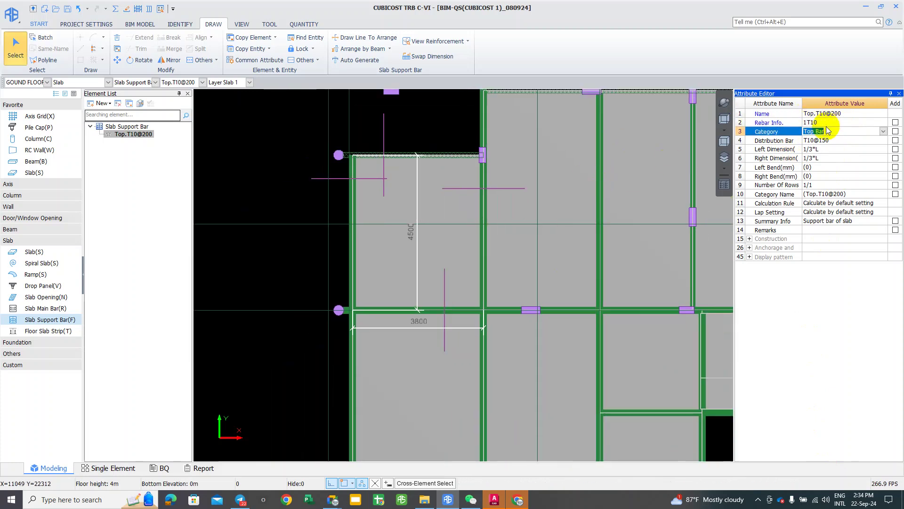
middle_click_drag(257, 169, 278, 171)
scroll(702, 57, "up", 1)
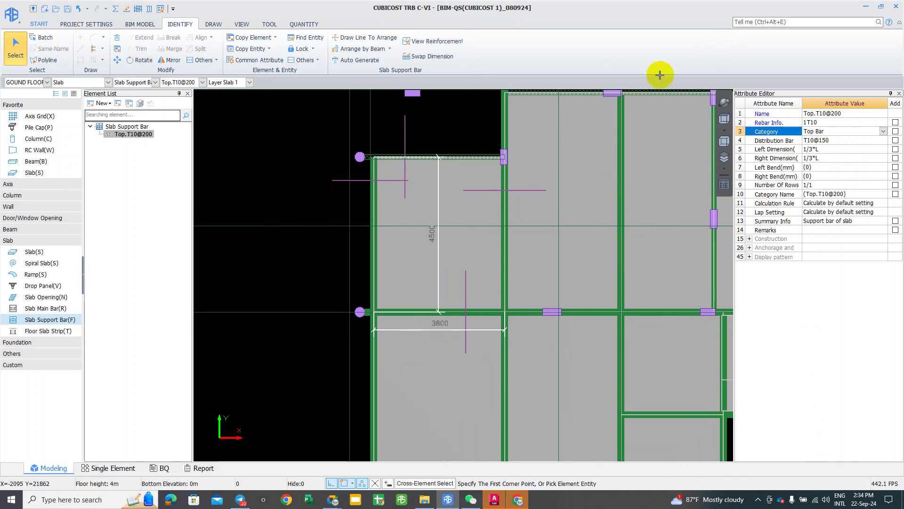
mouse_move(451, 152)
middle_mouse_down()
mouse_move(635, 145)
mouse_move(615, 147)
middle_mouse_up()
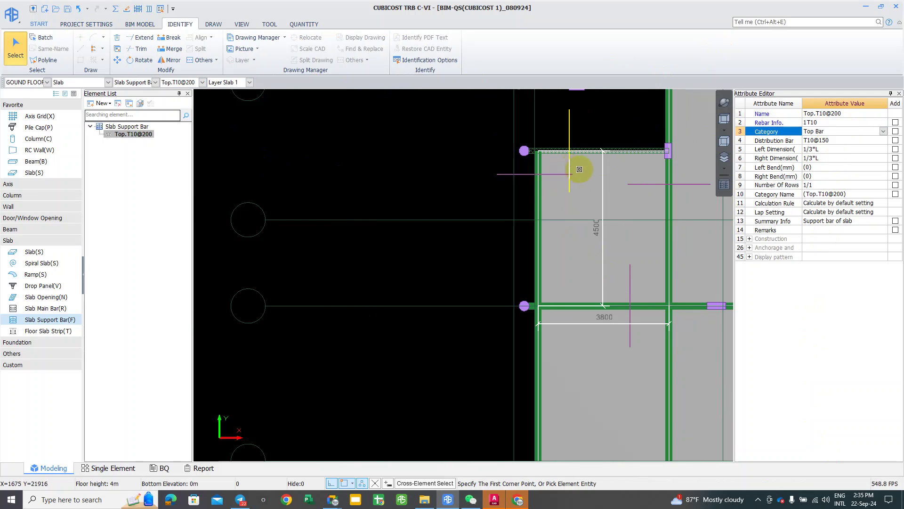
Step: Remove the two extra support bars near the panel corner and select the remaining bar
left_click(571, 165)
left_click(647, 185)
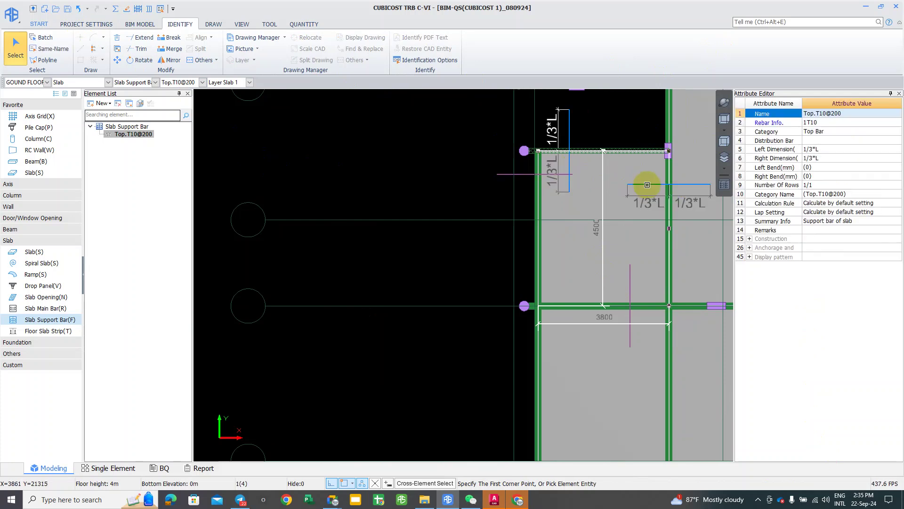
key("Escape")
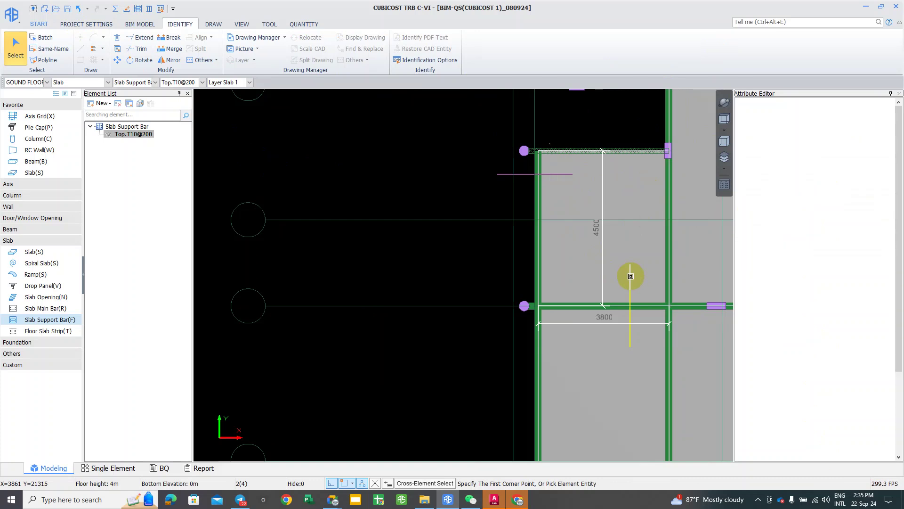
mouse_move(556, 203)
left_mouse_down()
mouse_move(525, 187)
mouse_move(545, 141)
mouse_move(565, 161)
left_mouse_up()
left_click(565, 161)
scroll(584, 165, "up", 1)
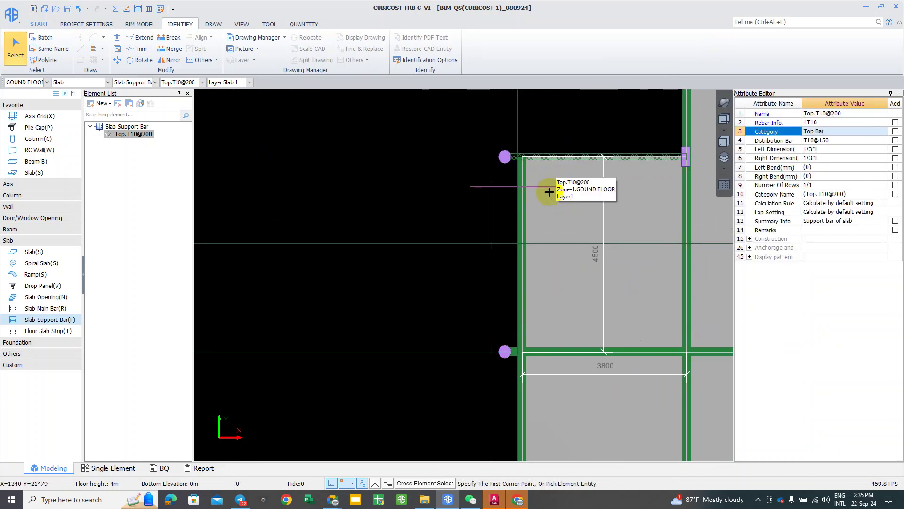
middle_click_drag(538, 194, 523, 179)
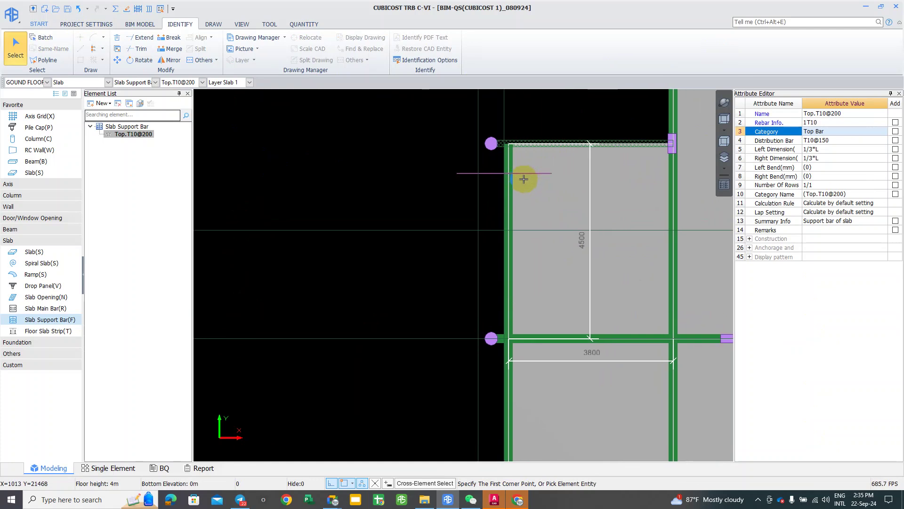
Step: Run the rebar calculation for the ground floor
left_click(116, 8)
left_click_drag(408, 157, 595, 118)
left_click(607, 284)
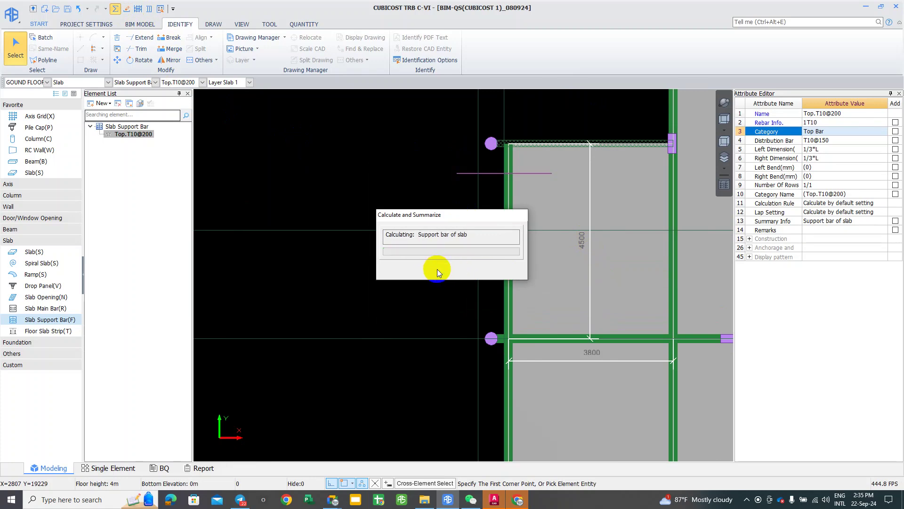
Step: Dismiss the calculation result and place a support bar at the panel's top-left edge
left_click(441, 269)
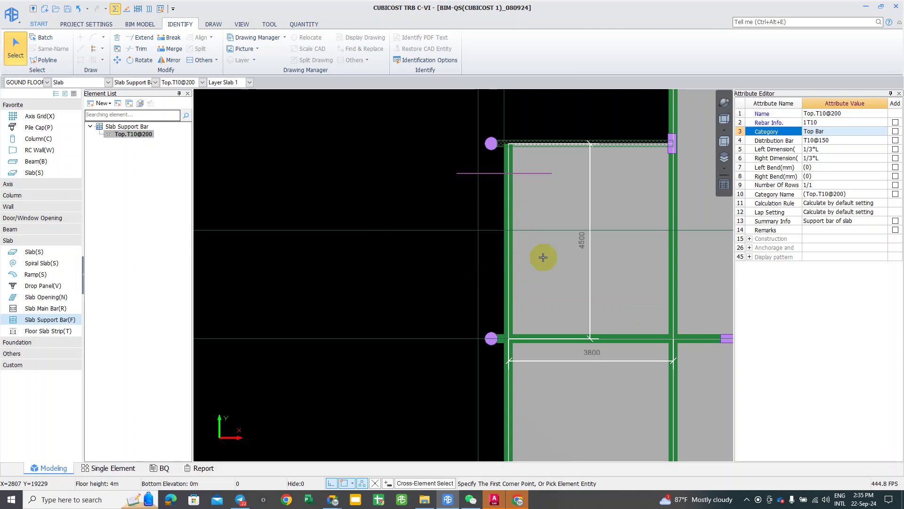
left_click(522, 175)
mouse_move(329, 152)
middle_mouse_down()
mouse_move(295, 150)
mouse_move(327, 158)
middle_mouse_up()
right_click(327, 158)
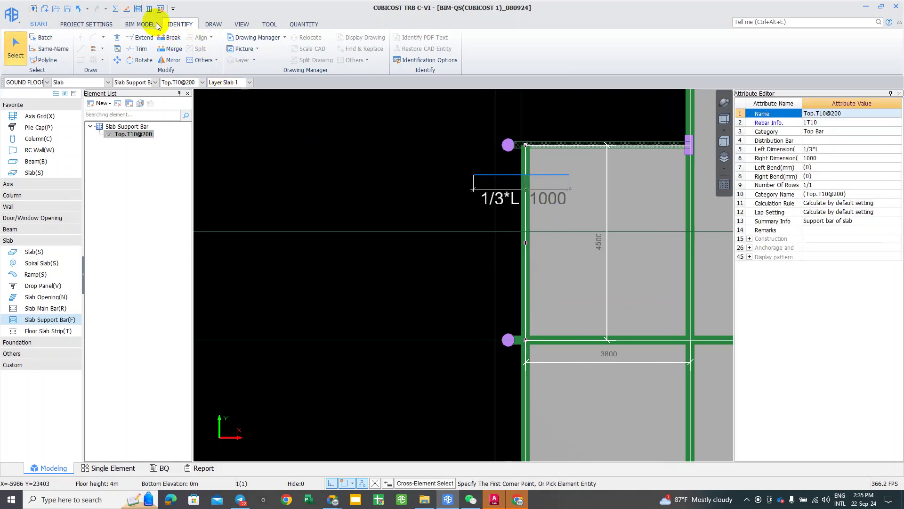
Step: Print the support bar's rebar schedule, review the 0.845 kg result, and close it
left_click(304, 24)
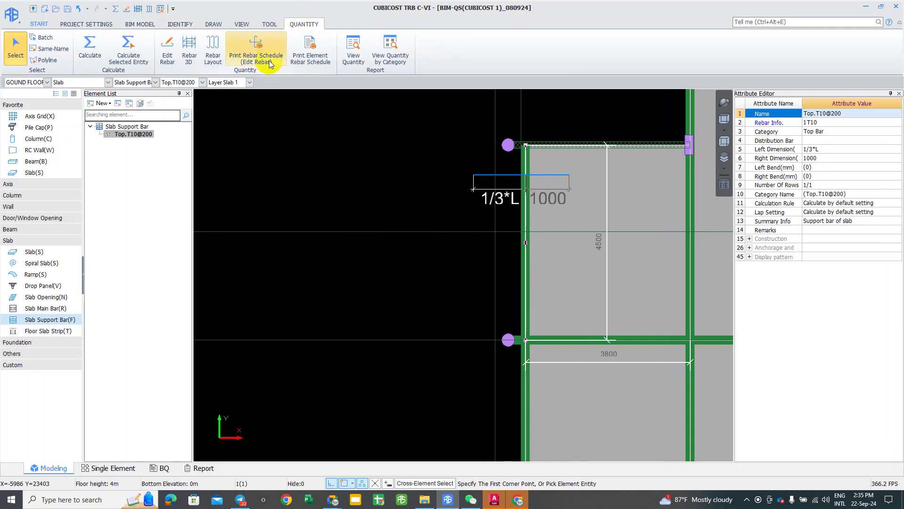
left_click(258, 55)
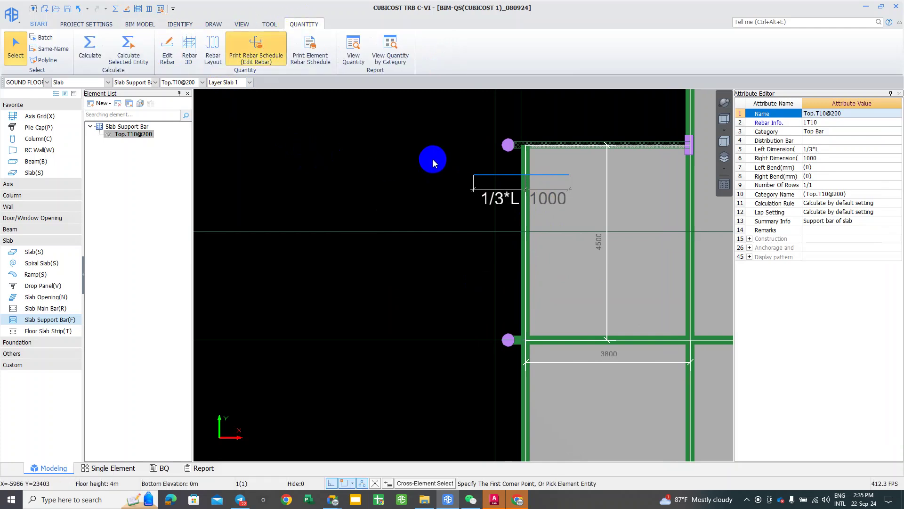
right_click(434, 161)
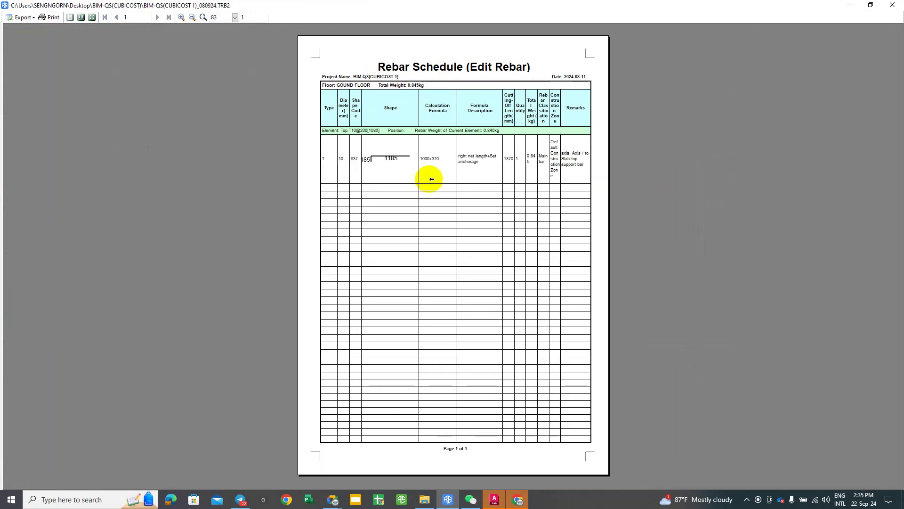
scroll(447, 170, "up", 1, "ctrl")
left_click(443, 178)
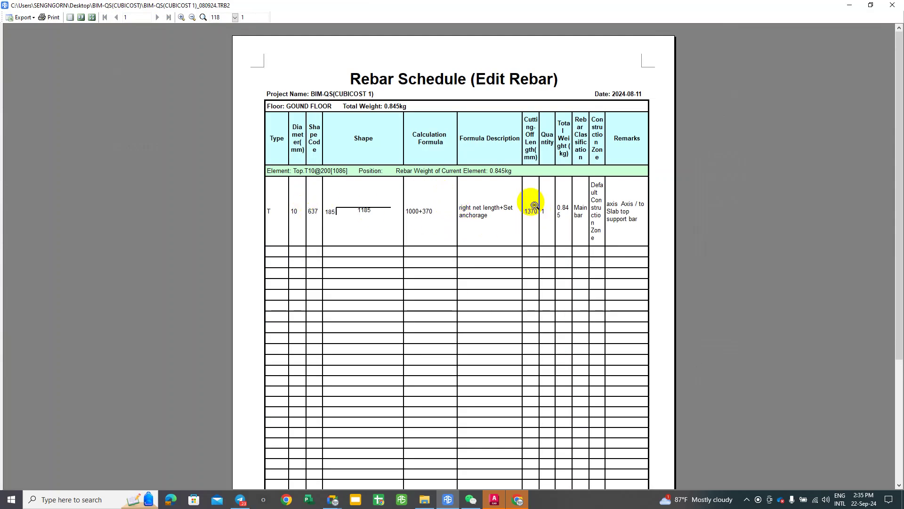
left_click(893, 5)
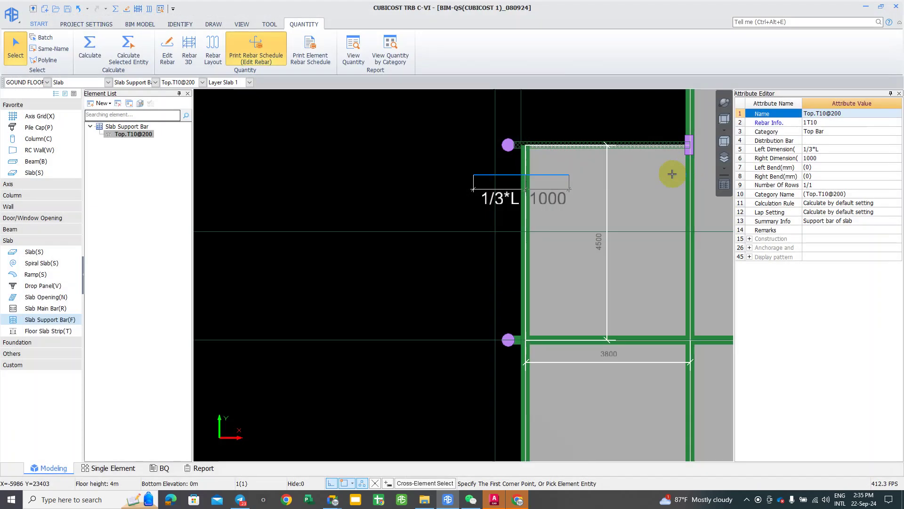
Step: Change the Rebar Info bar count to 2 and recalculate ground-floor quantities
left_click(805, 124)
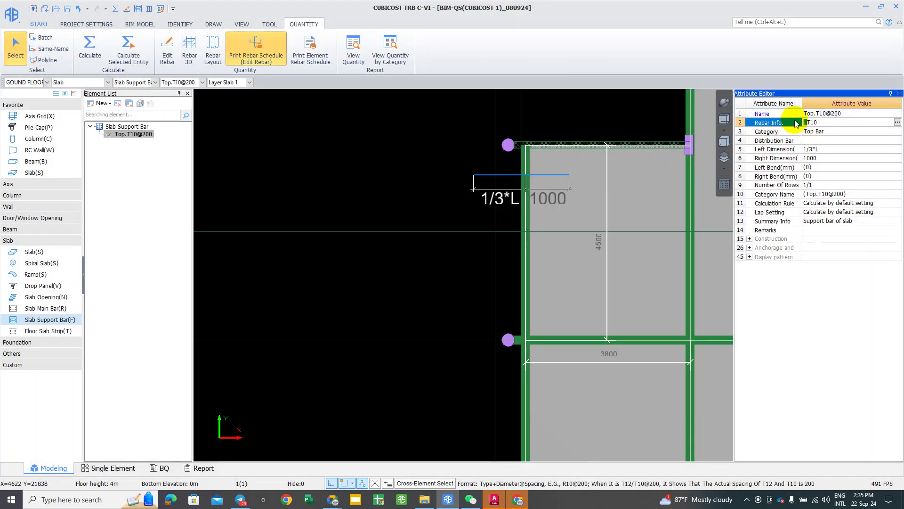
key("BackSpace")
type("2")
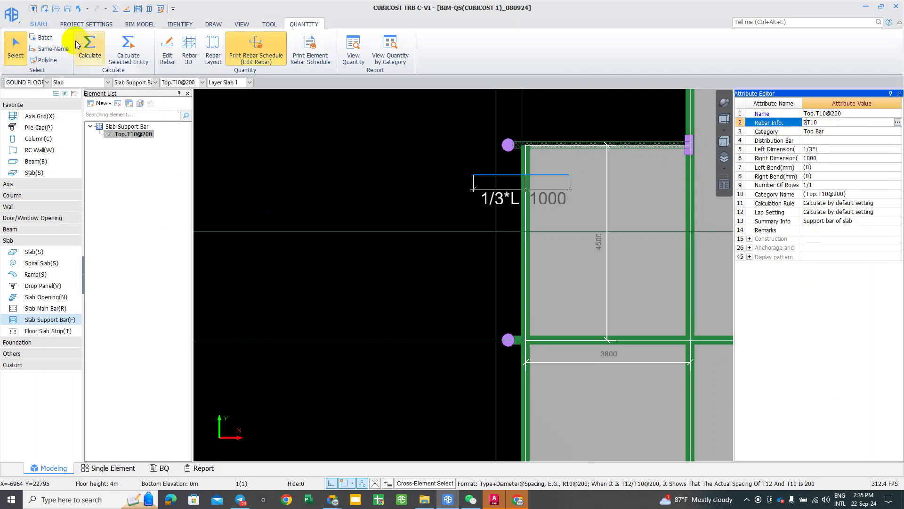
left_click(115, 9)
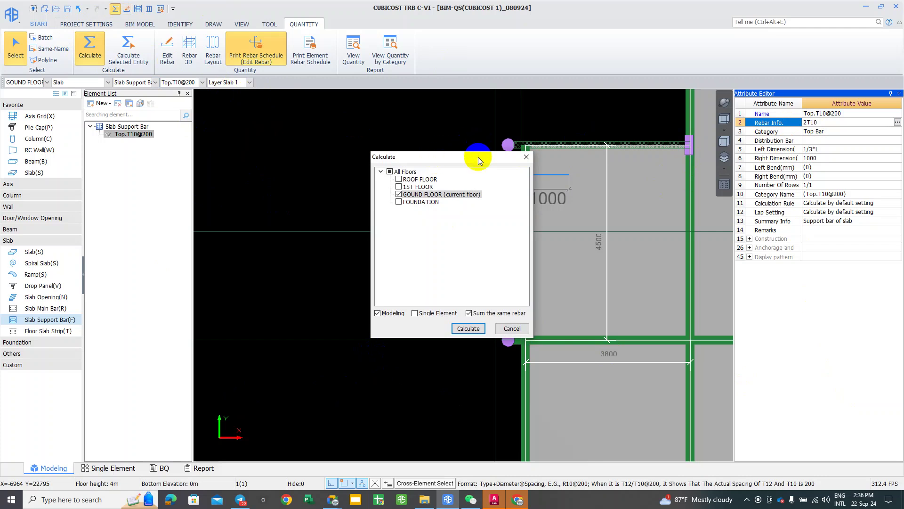
left_click_drag(478, 157, 626, 154)
left_click(614, 319)
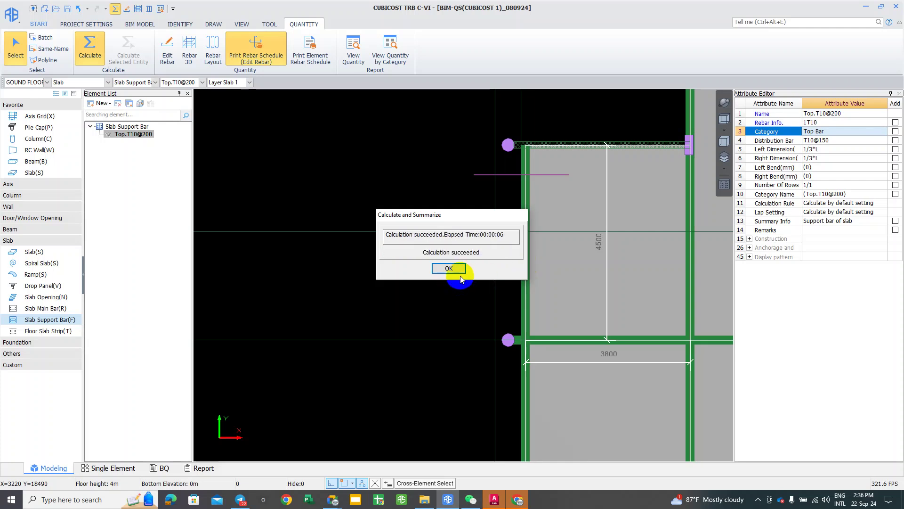
left_click(449, 269)
Step: Review the support bar's rebar schedule showing one T10 bar of 0.845 kg
mouse_move(493, 261)
middle_mouse_down()
mouse_move(411, 263)
mouse_move(445, 259)
middle_mouse_up()
middle_click(426, 241)
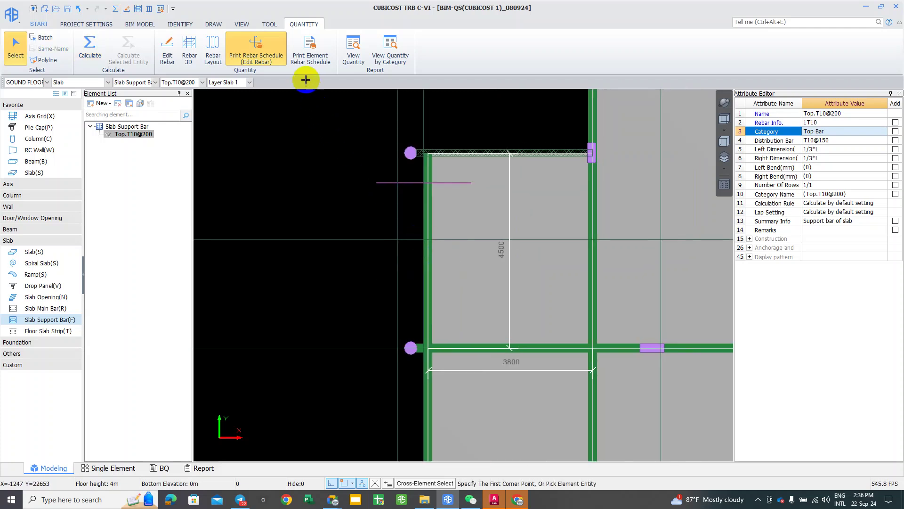
left_click(380, 182)
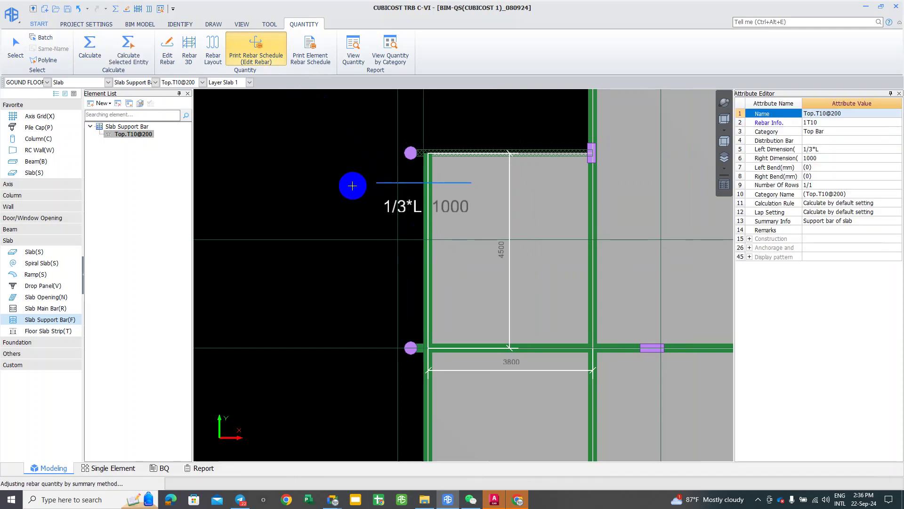
right_click(360, 202)
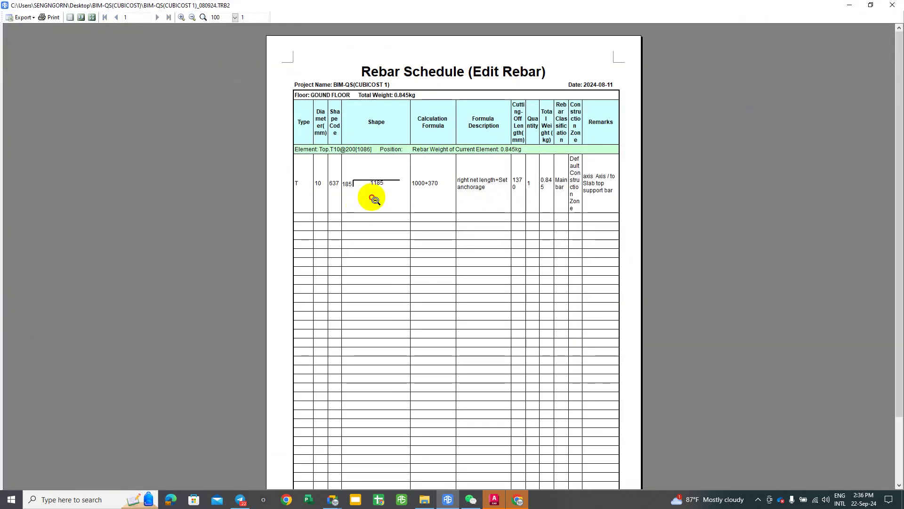
left_click(370, 197)
left_click(534, 197)
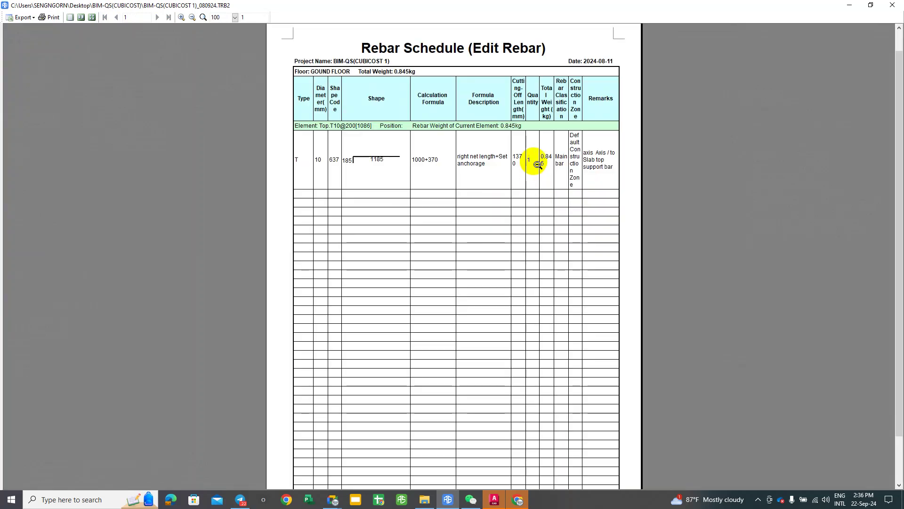
left_click(896, 6)
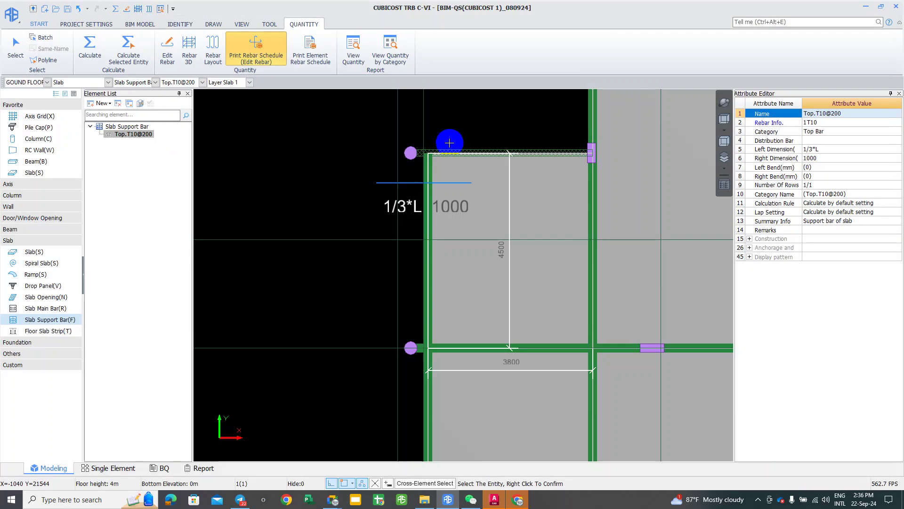
Step: Set the support bar's Rebar Info to 2T10 and recalculate the ground floor
left_click(809, 124)
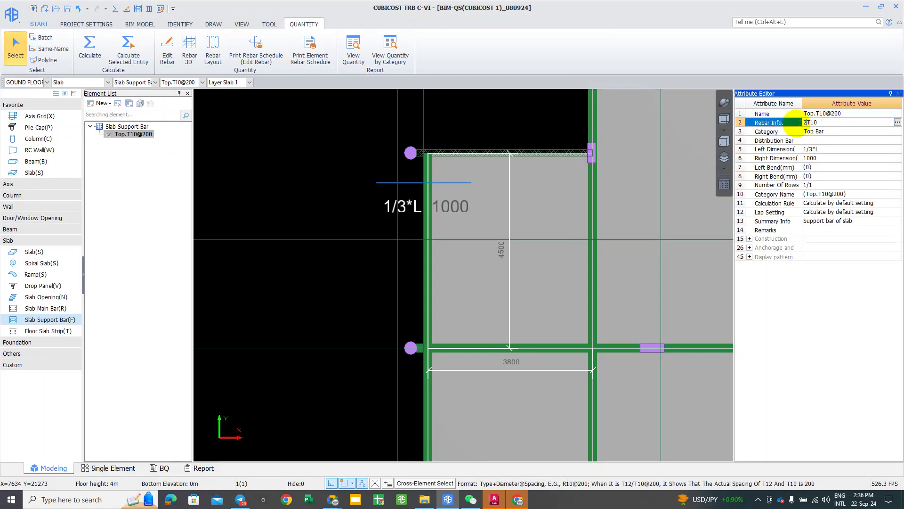
left_click(796, 131)
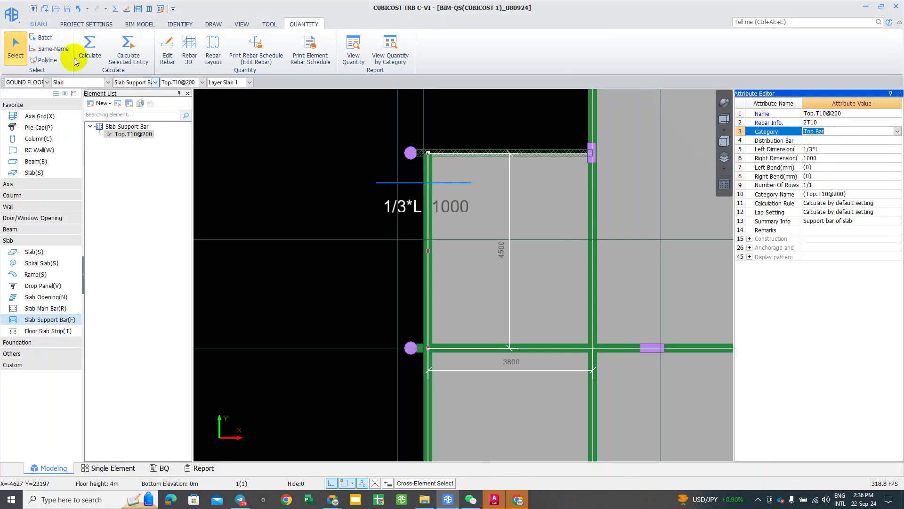
left_click(283, 150)
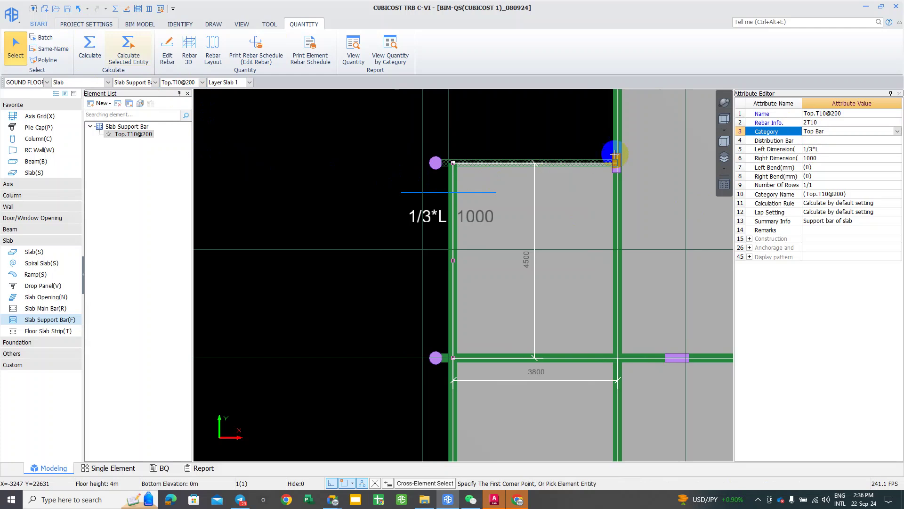
middle_click_drag(615, 154, 681, 148)
left_click(98, 61)
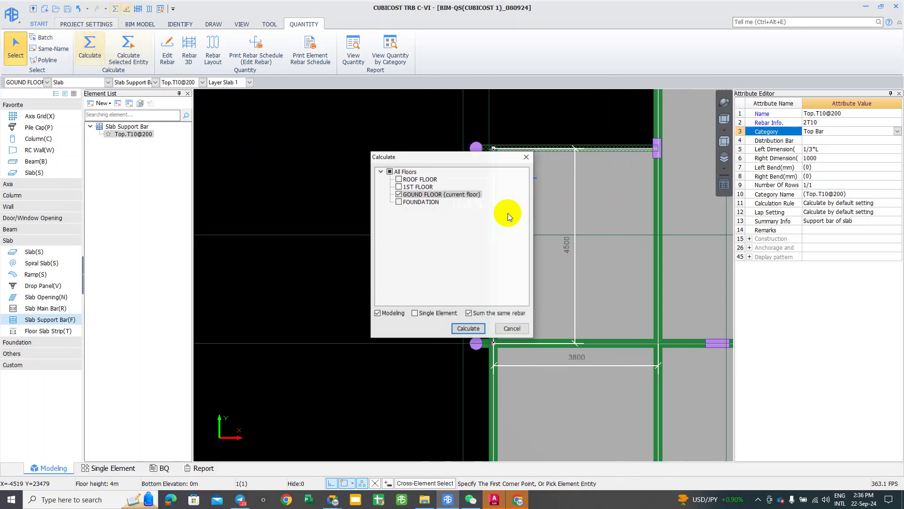
left_click(469, 327)
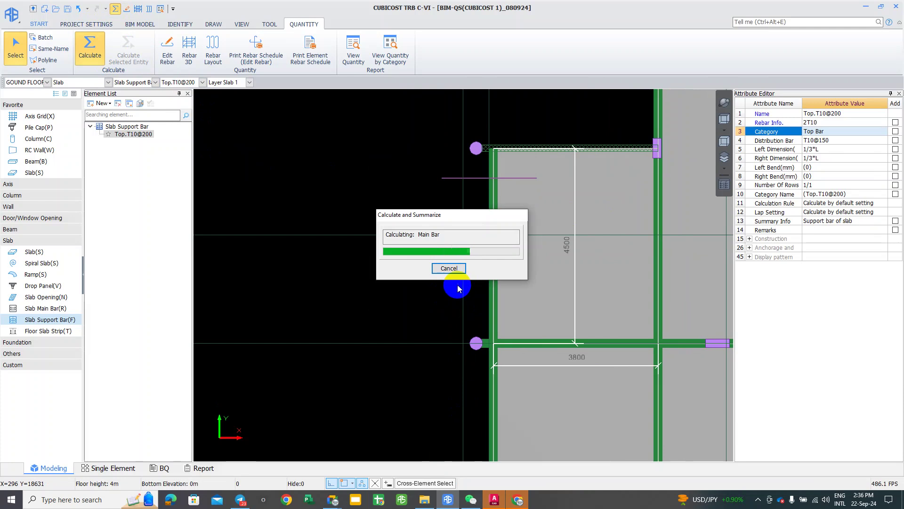
left_click(448, 268)
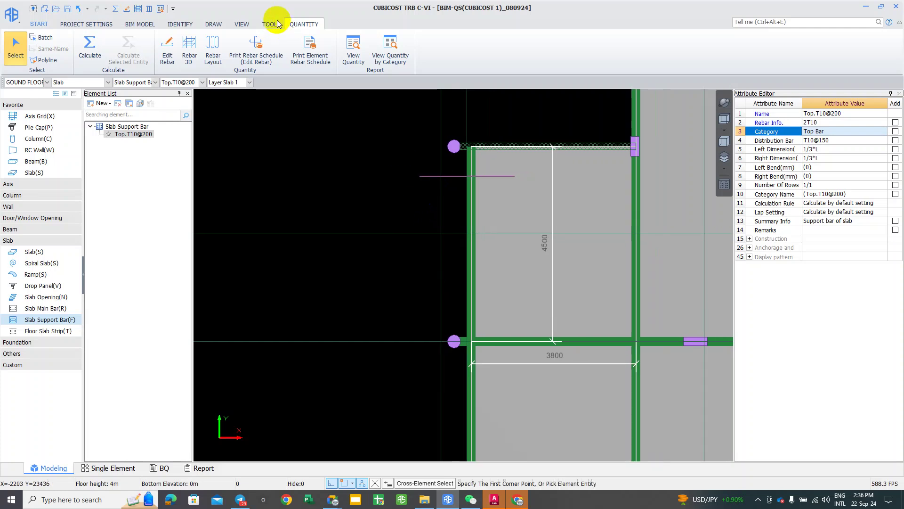
Step: Review the recalculated schedule showing two bars totalling 1.689 kg
left_click(243, 56)
left_click(438, 174)
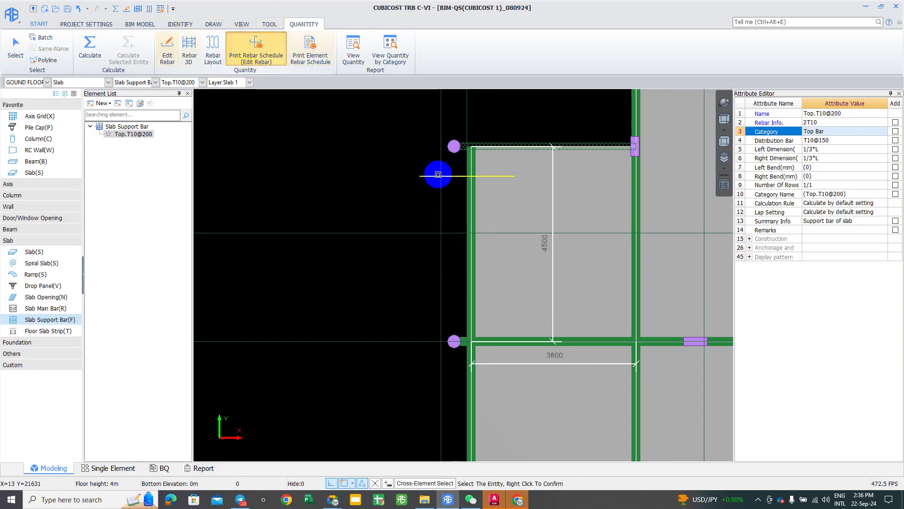
right_click(419, 184)
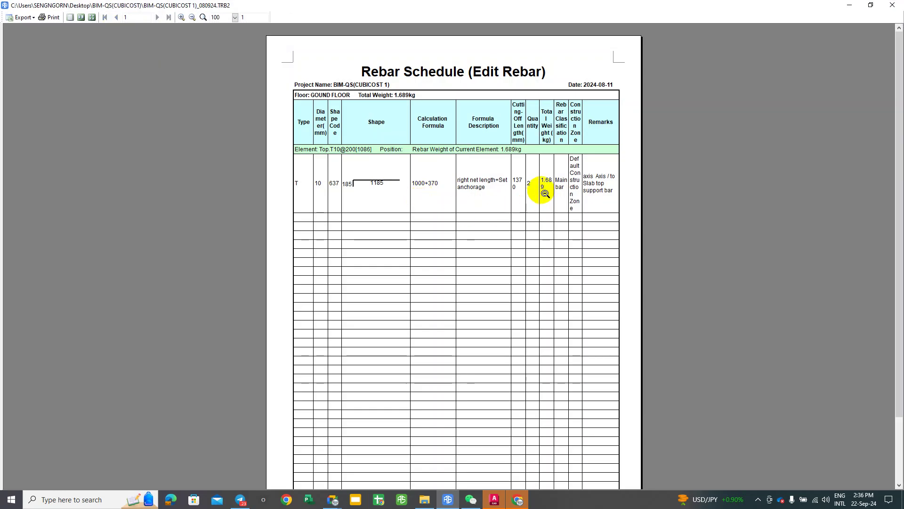
scroll(541, 203, "down", 3)
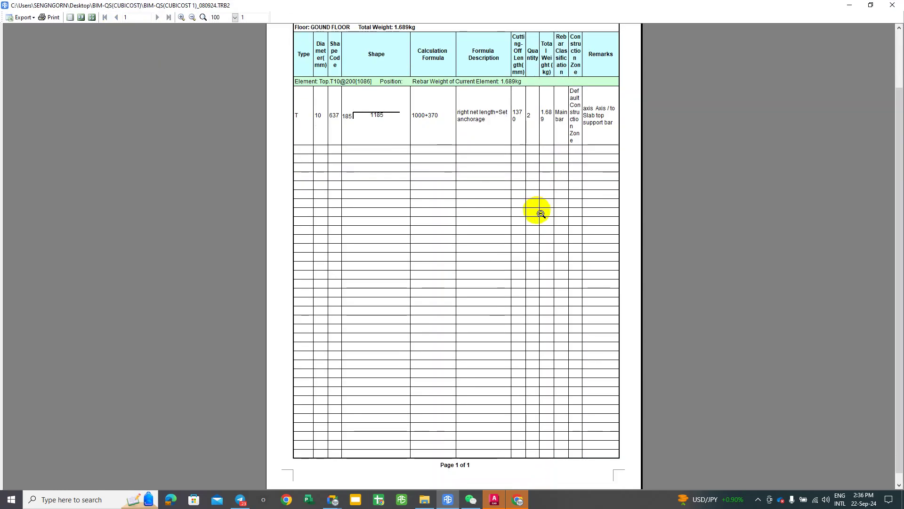
scroll(540, 214, "up", 3)
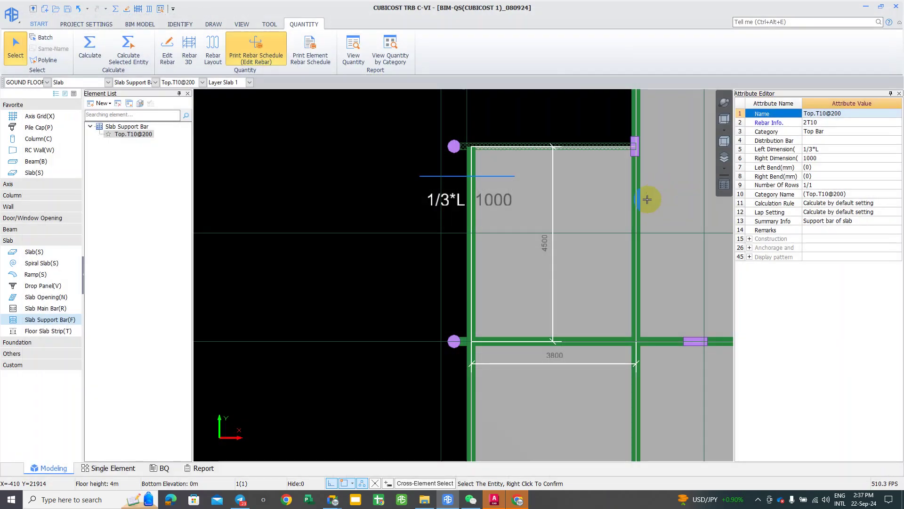
left_click(892, 5)
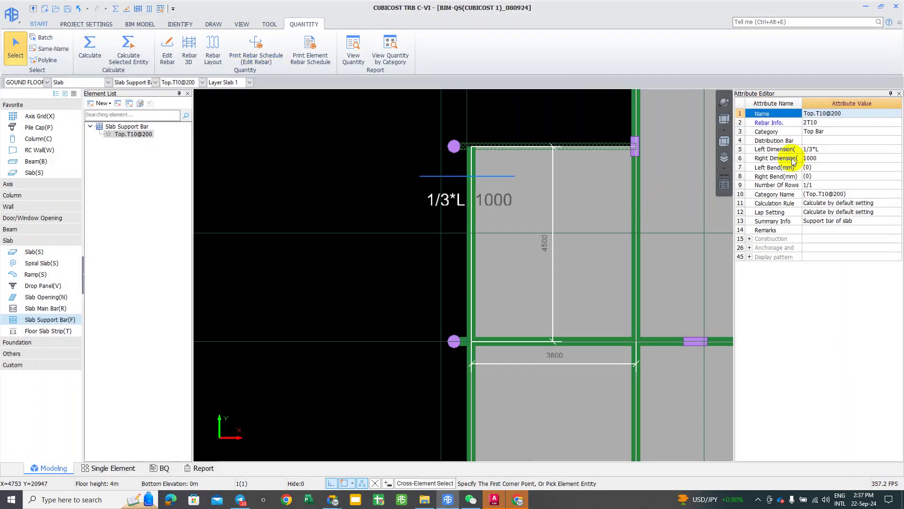
left_click(822, 141)
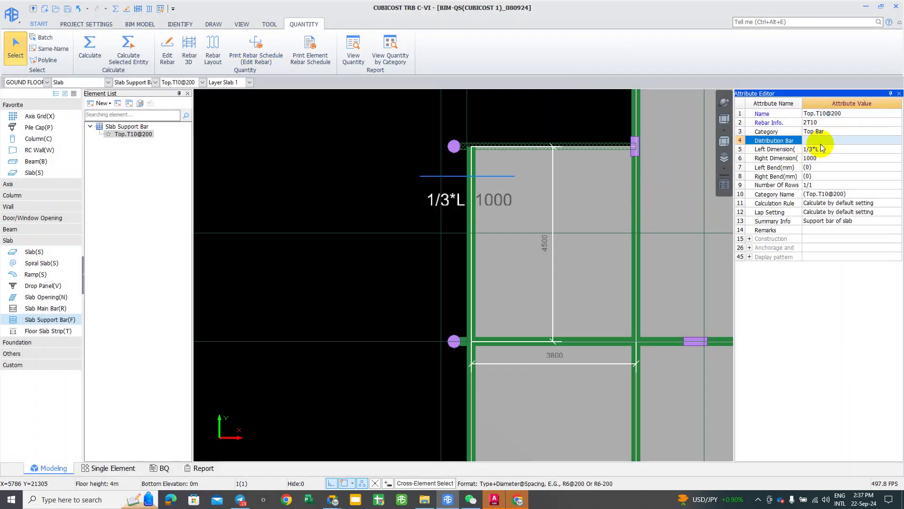
Step: Set the Top.T10@200 Distribution Bar to T10@150 from the autocomplete list
left_click(815, 142)
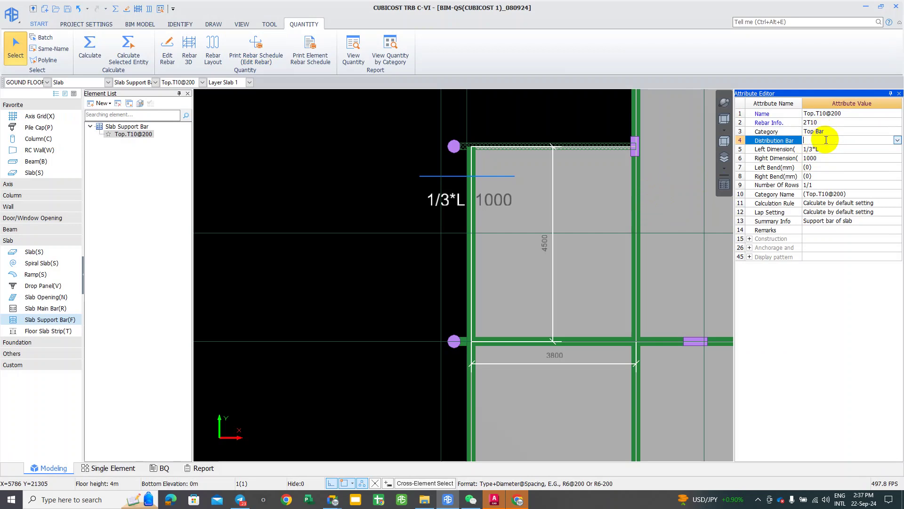
type("t10@150")
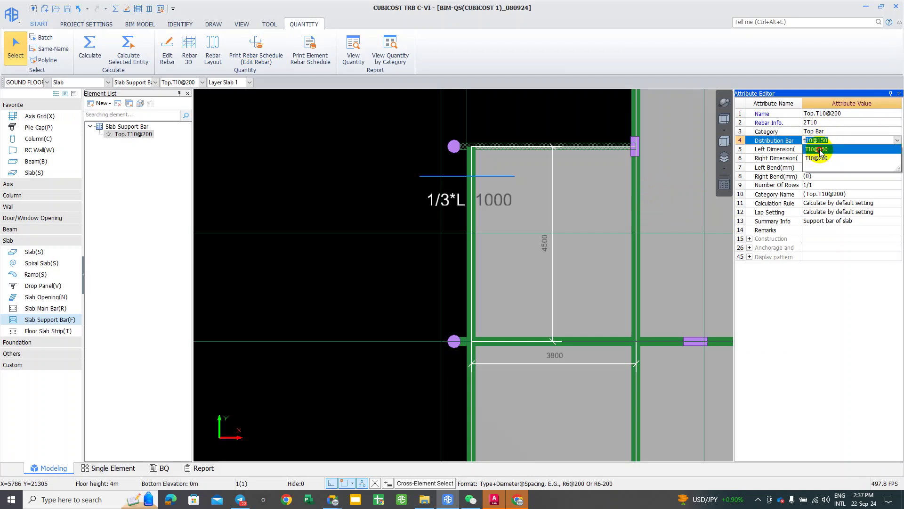
left_click(818, 149)
scroll(514, 273, "down", 1)
right_click(278, 213)
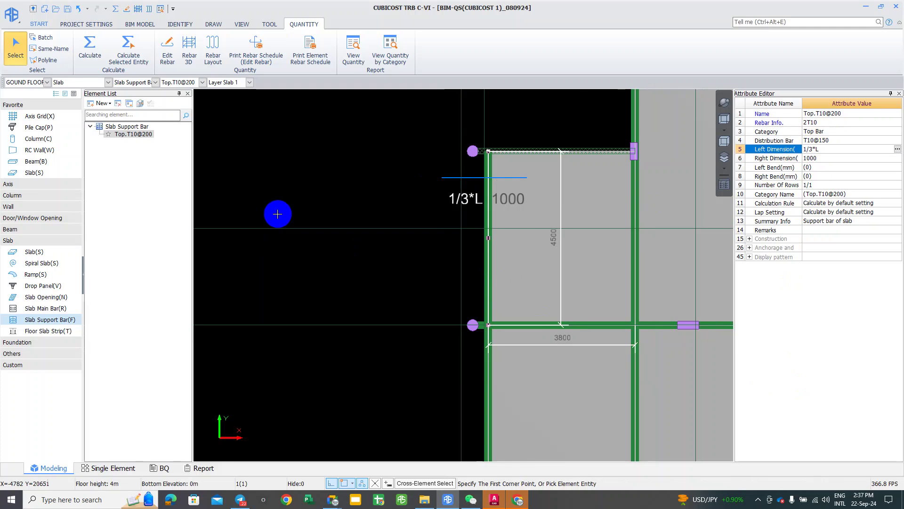
right_click(360, 153)
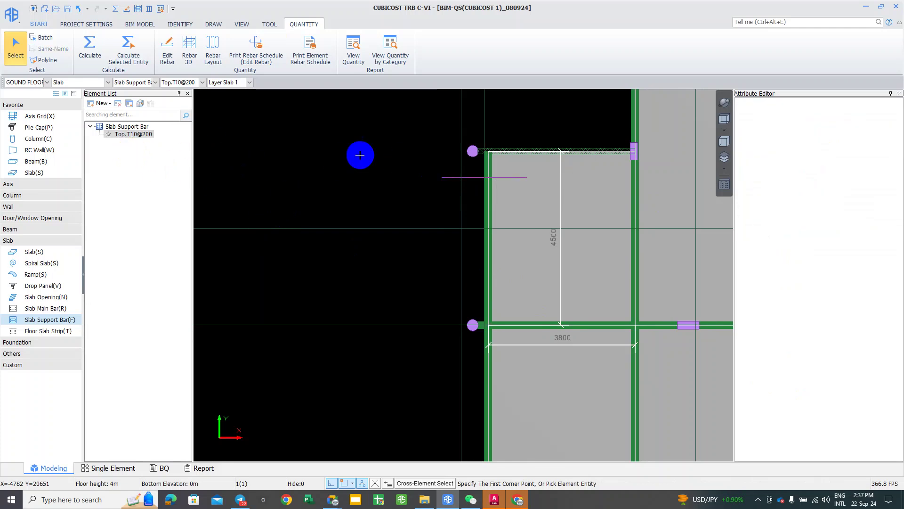
left_click(143, 142)
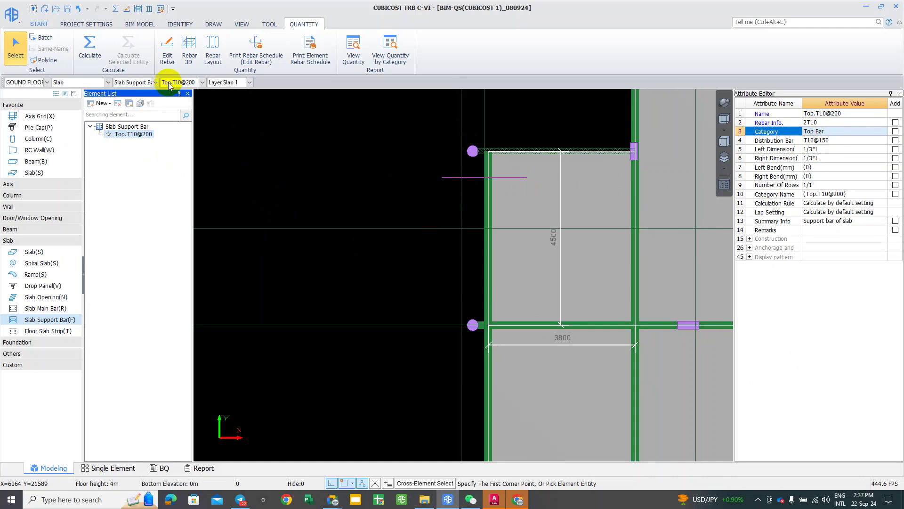
Step: Recalculate ground-floor quantities with F9 and confirm the summary
key("F9")
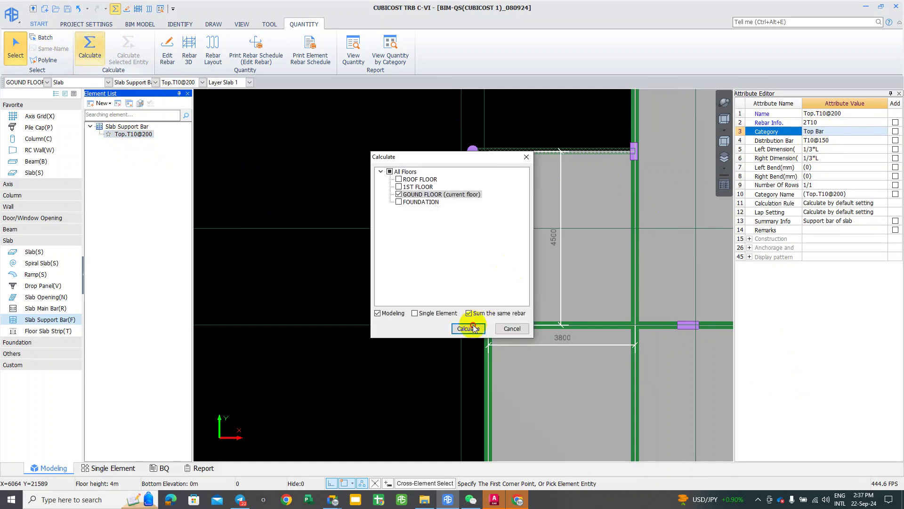
left_click(472, 328)
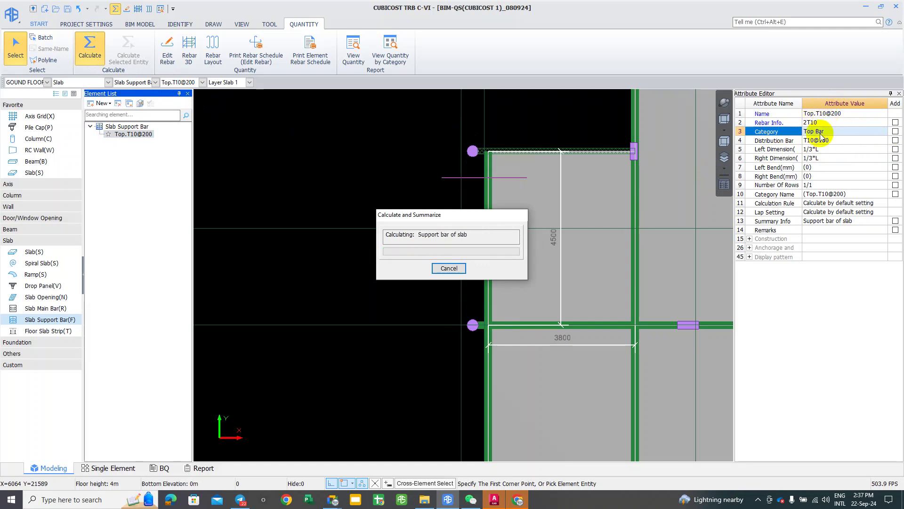
left_click(448, 268)
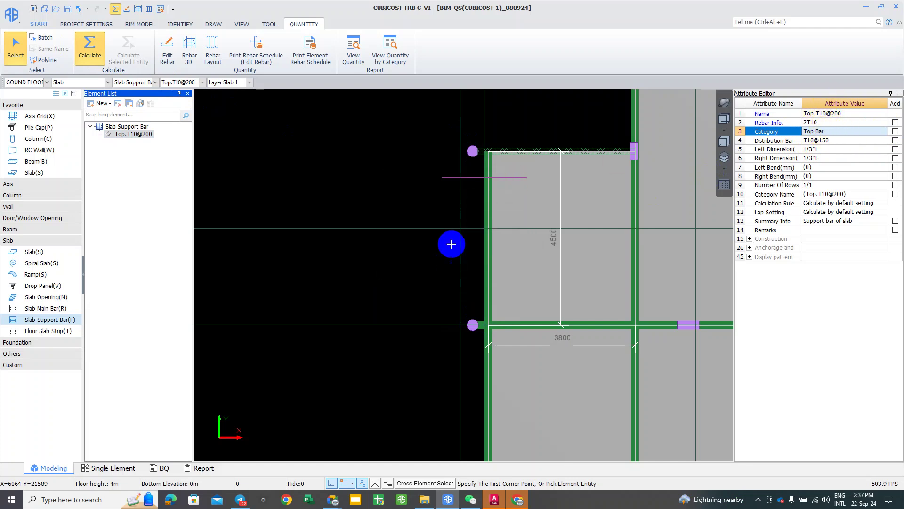
Step: Pick the slab support bar to open its rebar schedule
left_click(256, 49)
left_click(441, 178)
right_click(436, 184)
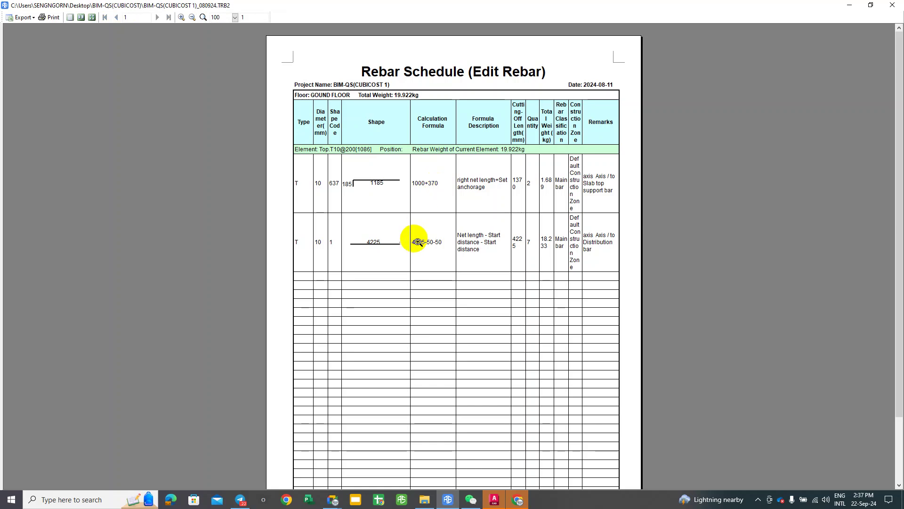
Step: Zoom the schedule preview to 127% and capture the distribution bar row
left_click(417, 241)
left_click(412, 237)
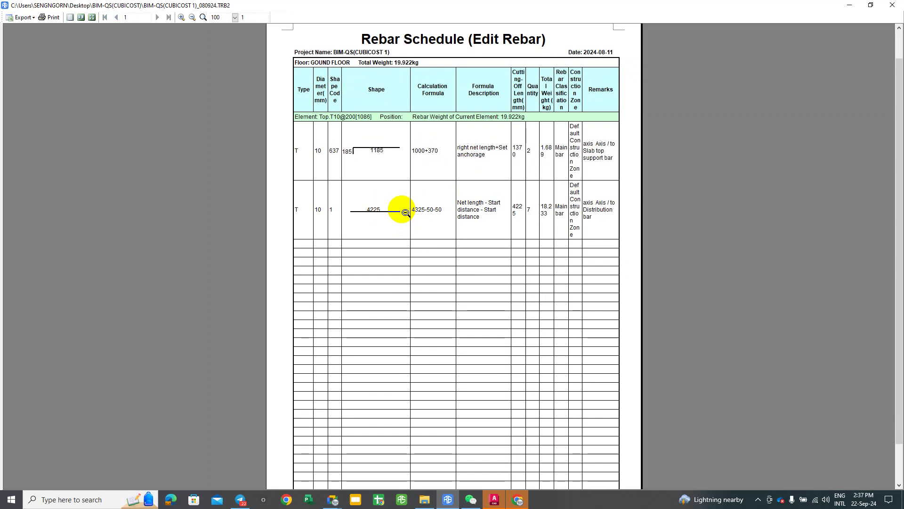
scroll(363, 226, "up", 2)
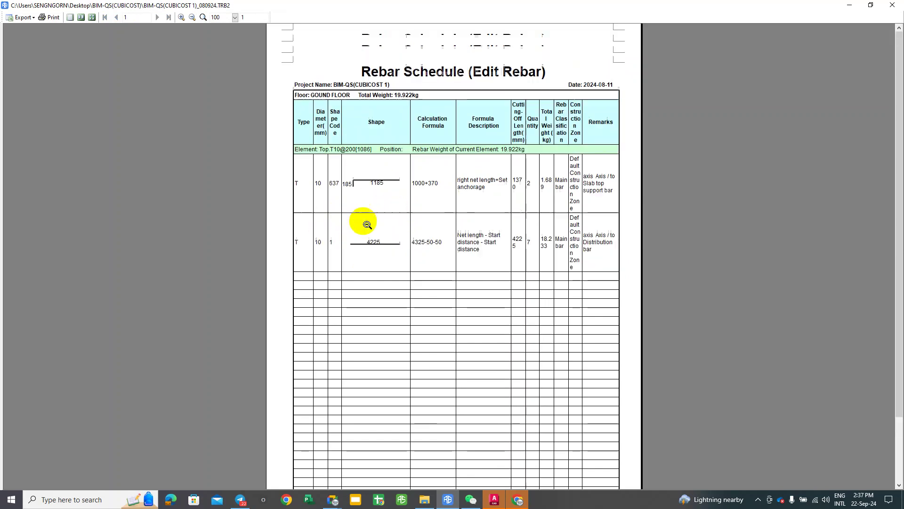
left_click(368, 254)
left_click(369, 254)
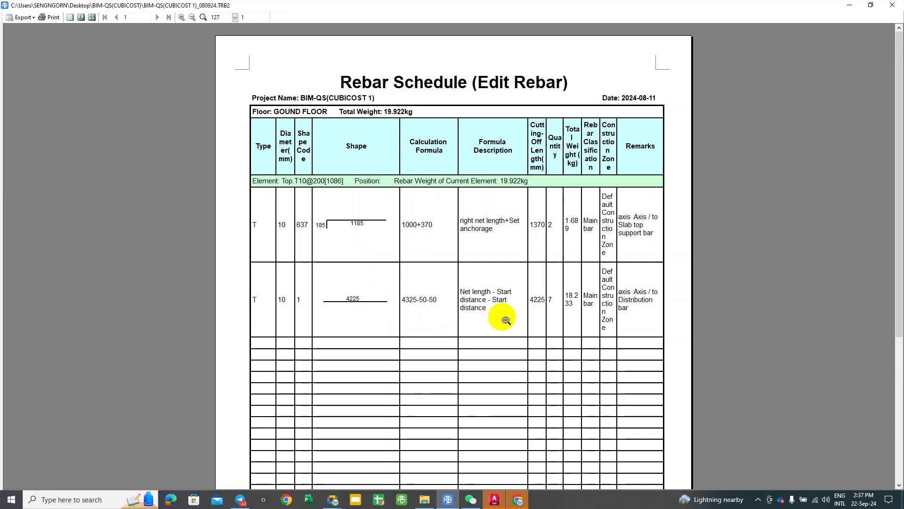
key("F1")
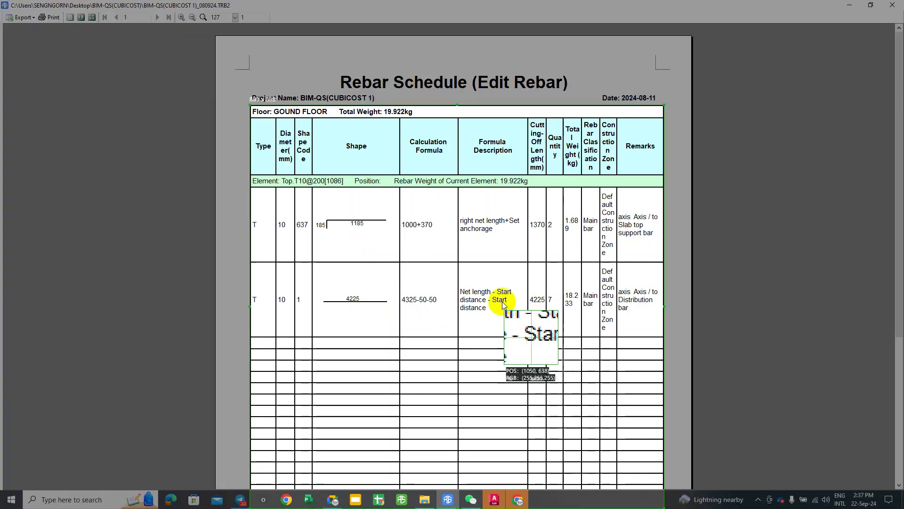
mouse_move(232, 235)
left_mouse_down()
mouse_move(262, 266)
mouse_move(640, 339)
mouse_move(676, 356)
left_mouse_up()
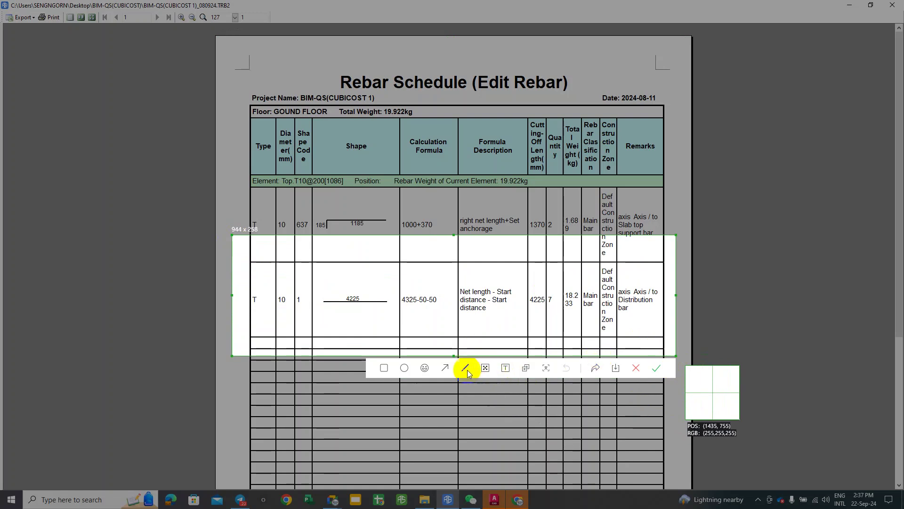
left_click(657, 369)
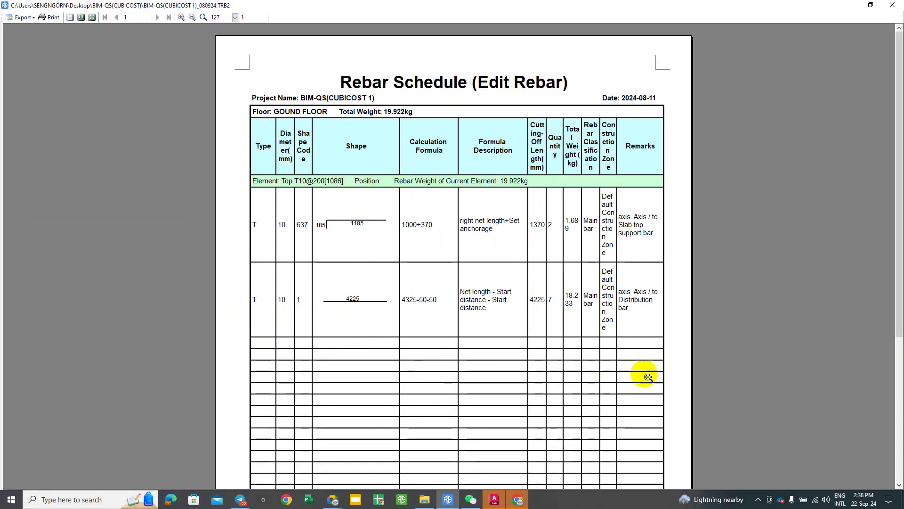
Step: Send the capture to the Telegram group chat and close the schedule preview
left_click(249, 494)
left_click(309, 478)
key("ctrl+v")
key("Return")
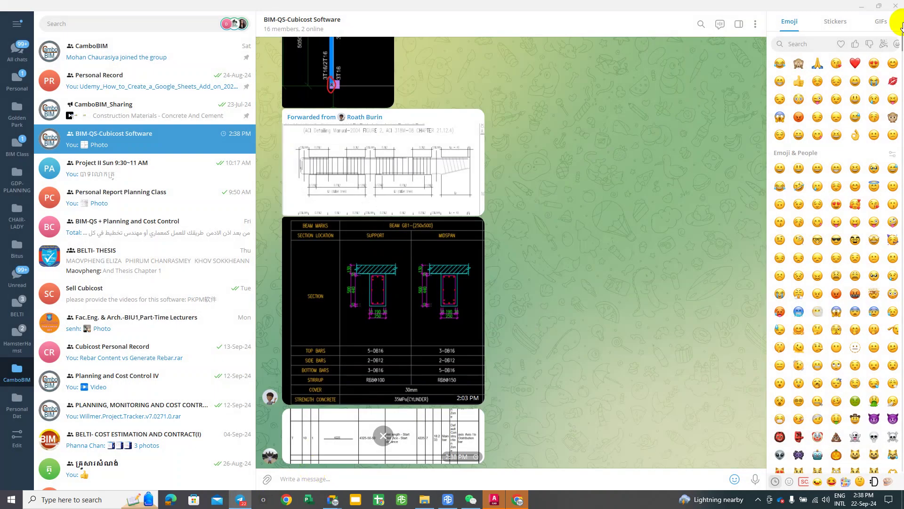
left_click(862, 7)
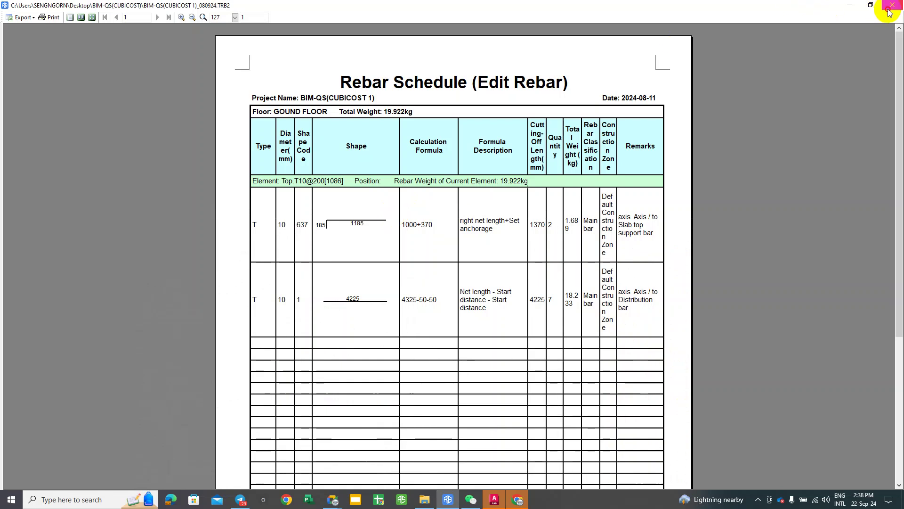
left_click(892, 5)
Step: Zoom in on the slab edge and turn on View Entity Length from the TOOL tab
scroll(541, 292, "up", 2)
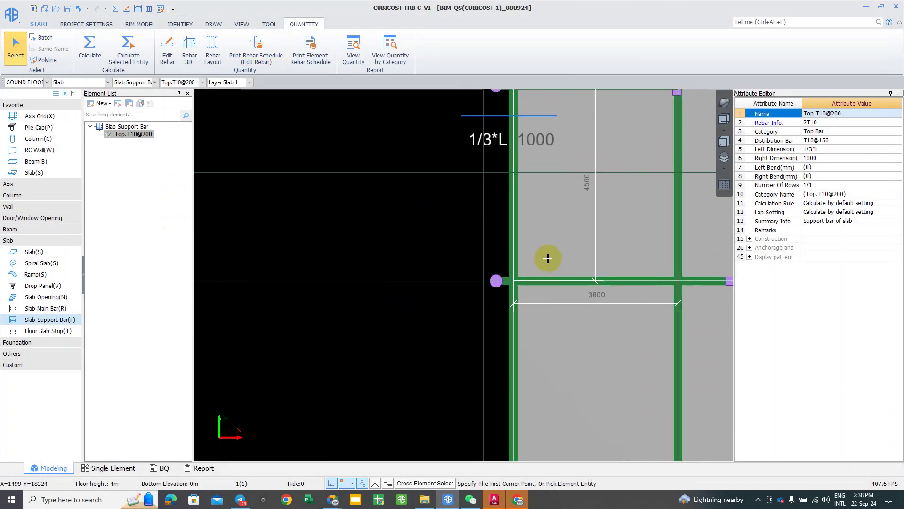
scroll(541, 145, "up", 2)
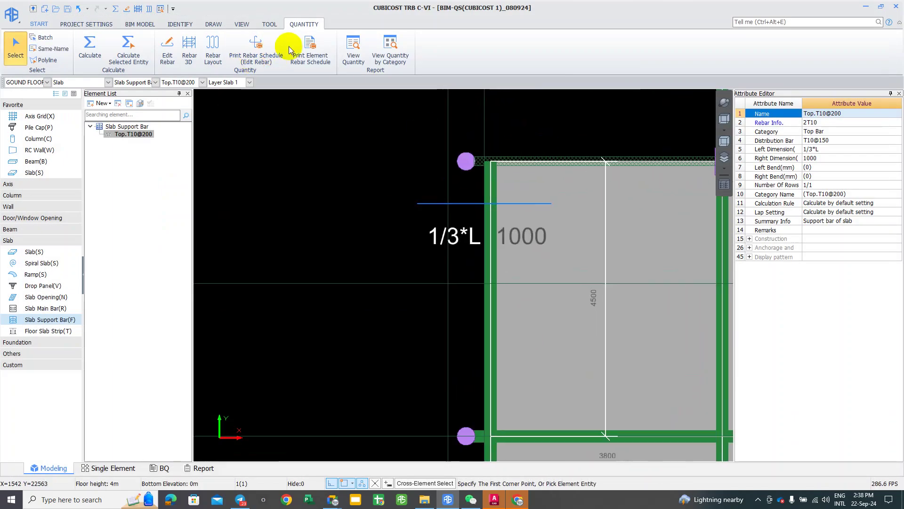
left_click(269, 24)
left_click(222, 66)
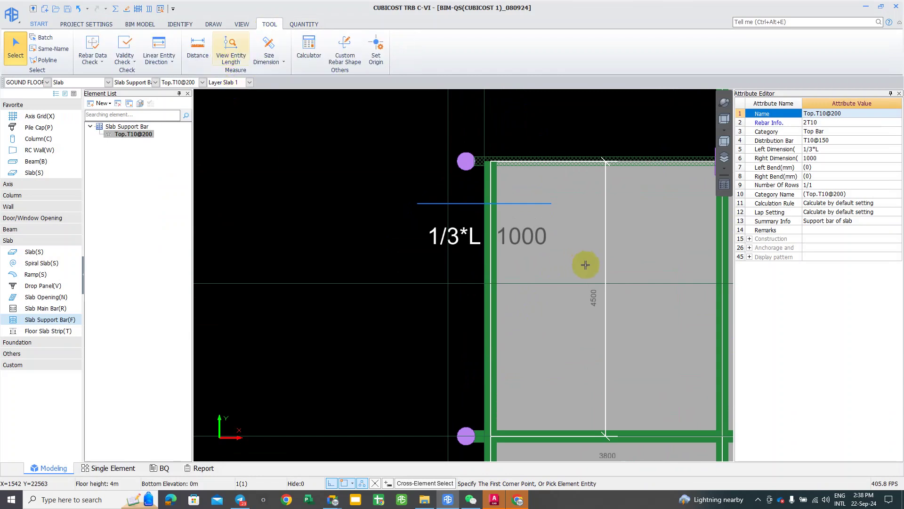
scroll(601, 282, "up", 2)
Step: Briefly search Windows for Calculator, then pan toward the slab corner
left_click(11, 499)
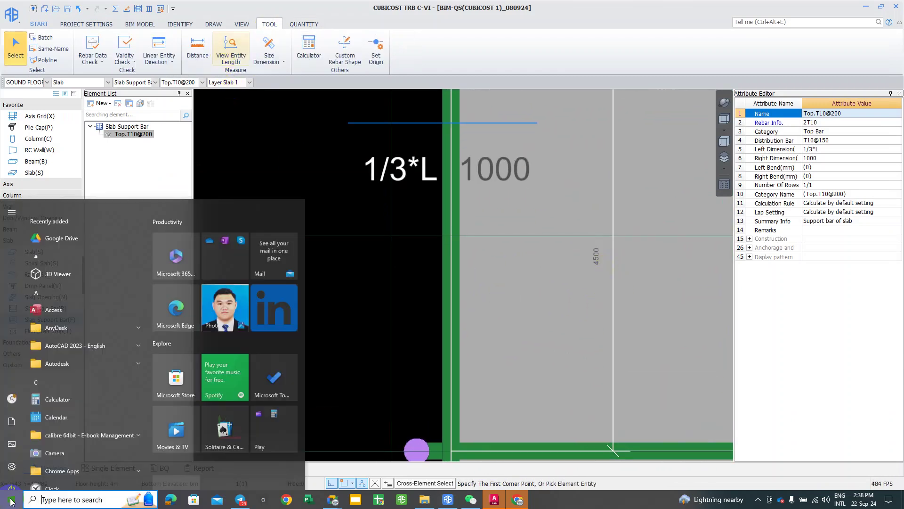
type("CA")
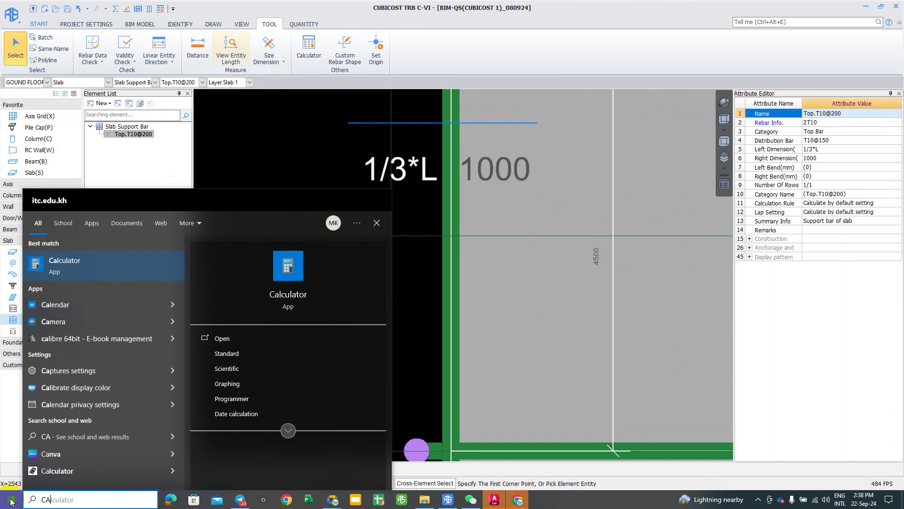
left_click(481, 419)
scroll(560, 221, "down", 2)
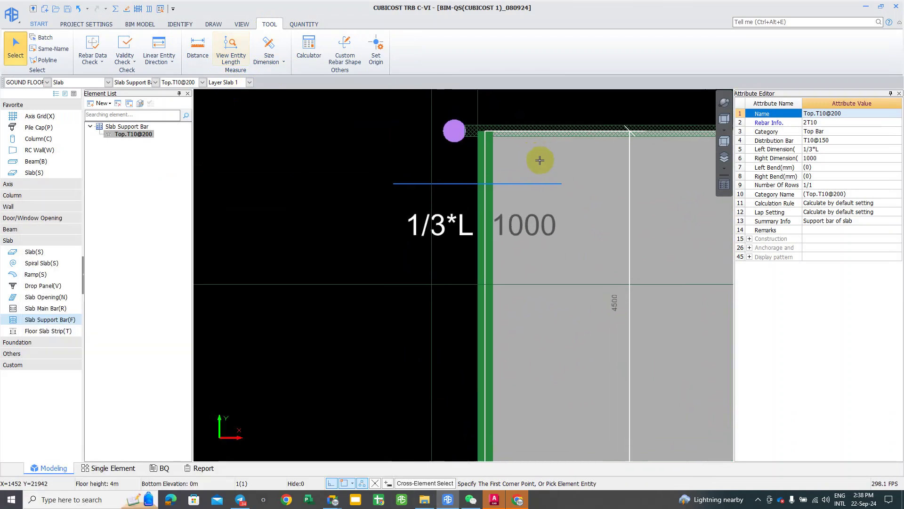
middle_click_drag(540, 160, 442, 142)
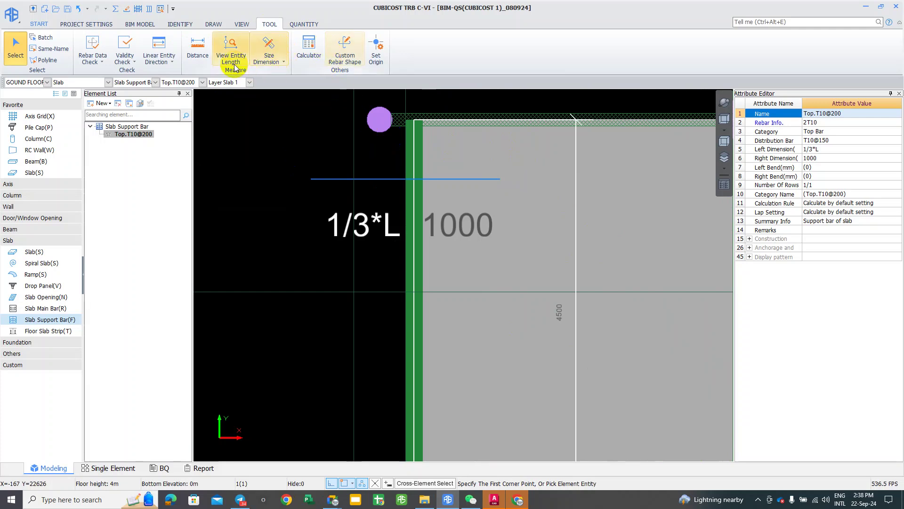
left_click(260, 59)
Step: Add a 4374 length dimension ending at the wall-beam T-junction corner
left_click(270, 66)
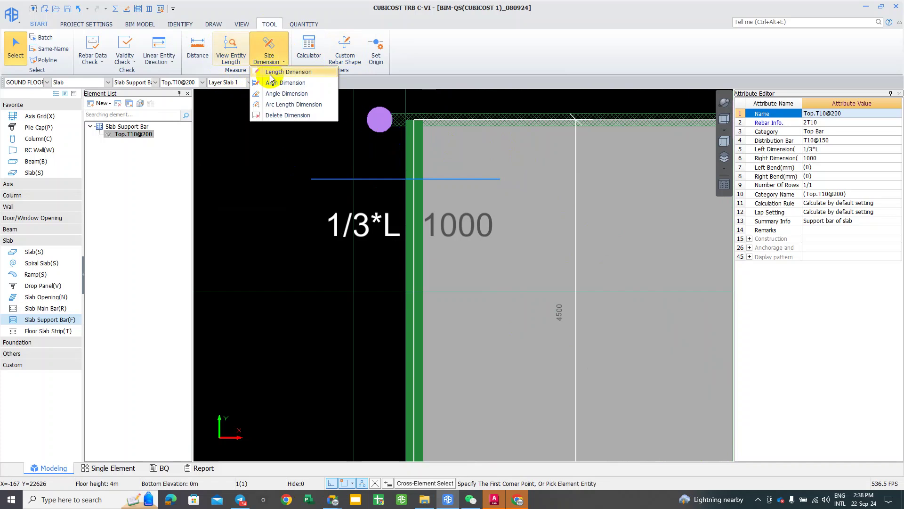
left_click(283, 72)
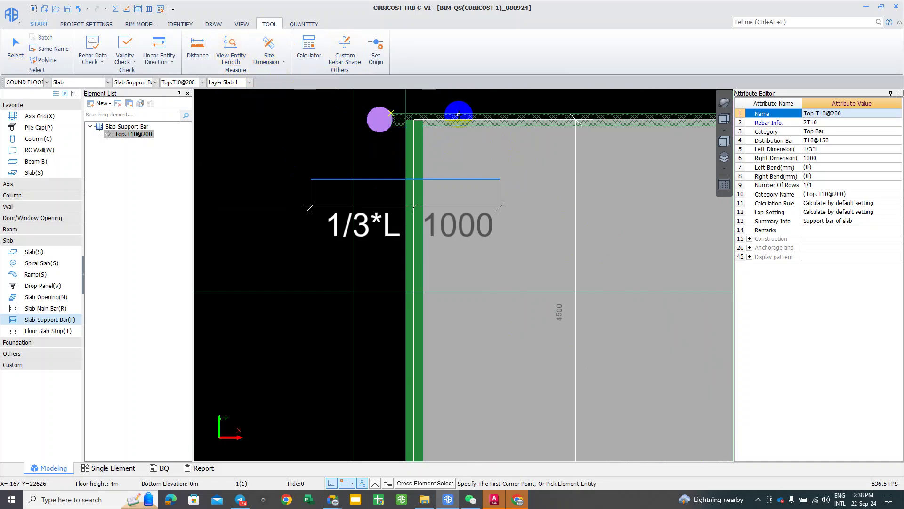
middle_click_drag(604, 114, 710, 97)
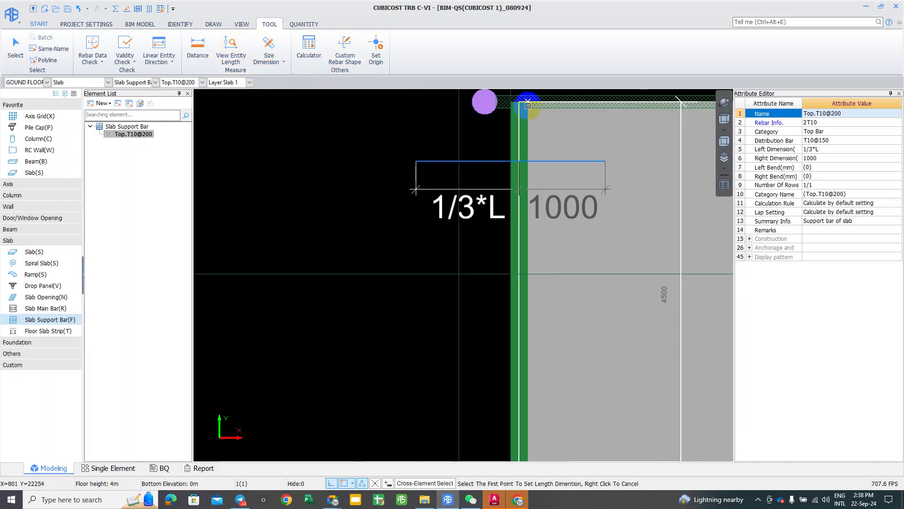
scroll(528, 105, "up", 3)
scroll(529, 110, "up", 3)
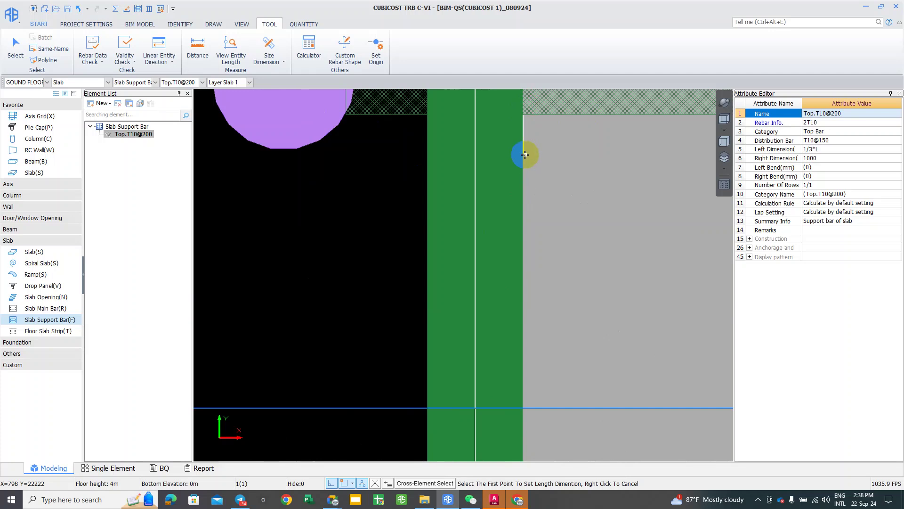
scroll(533, 134, "down", 3)
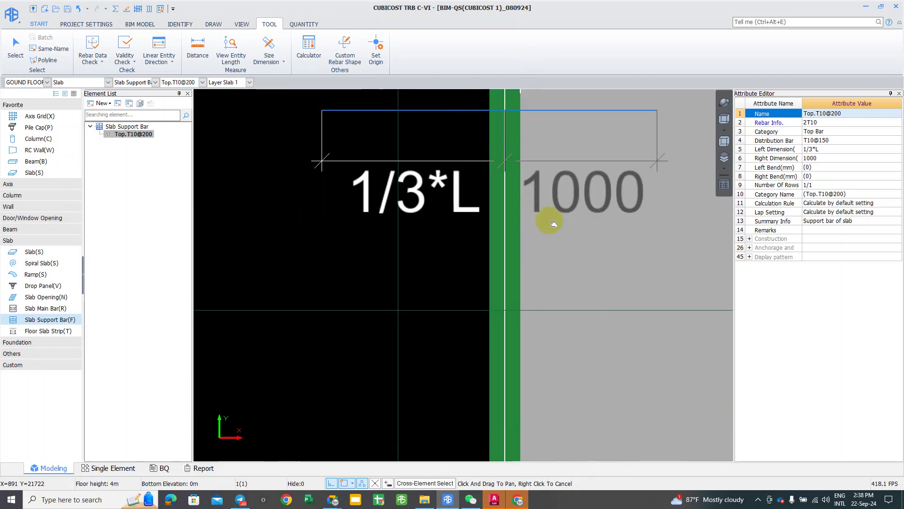
scroll(544, 188, "down", 1)
scroll(543, 272, "down", 1)
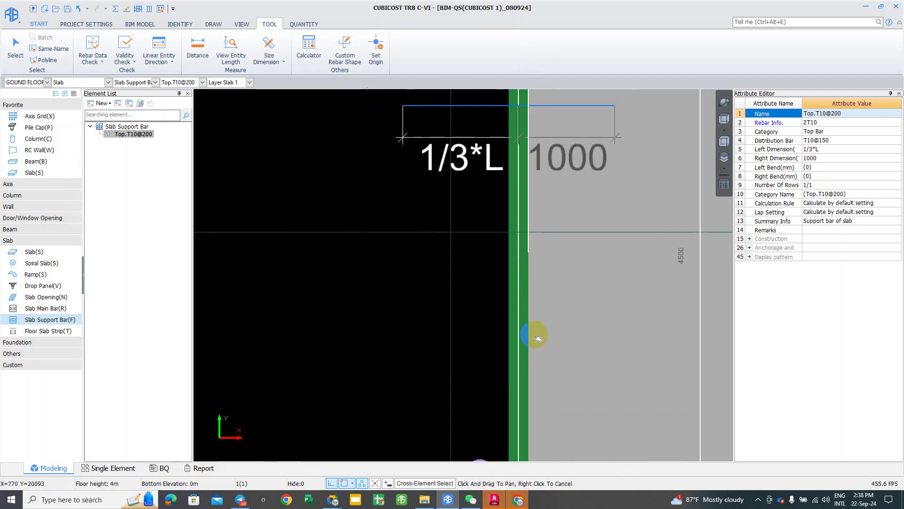
middle_click_drag(540, 354, 568, 145)
scroll(568, 245, "up", 3)
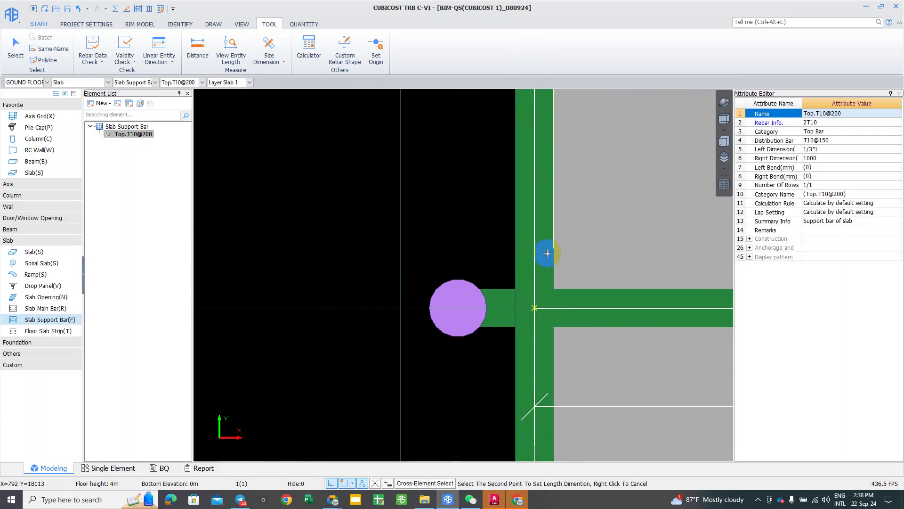
scroll(561, 302, "up", 1)
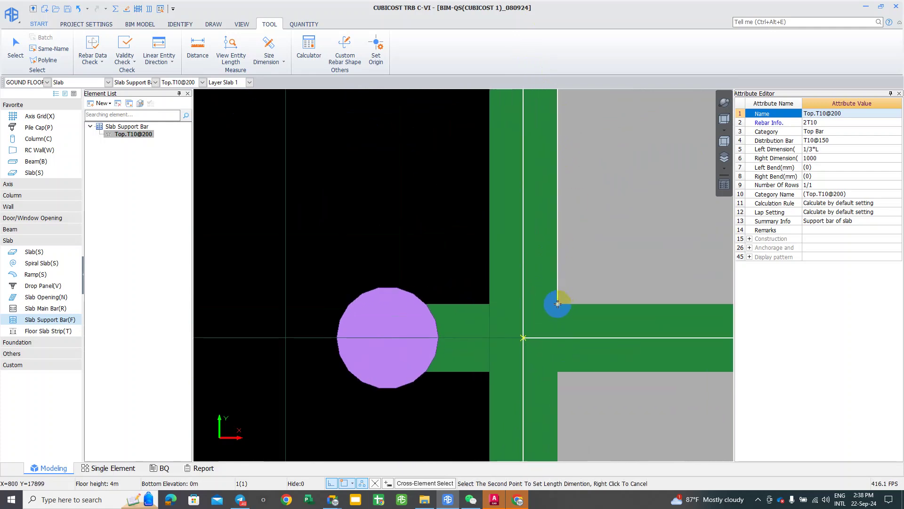
left_click(560, 301)
left_click(633, 252)
scroll(551, 271, "down", 4)
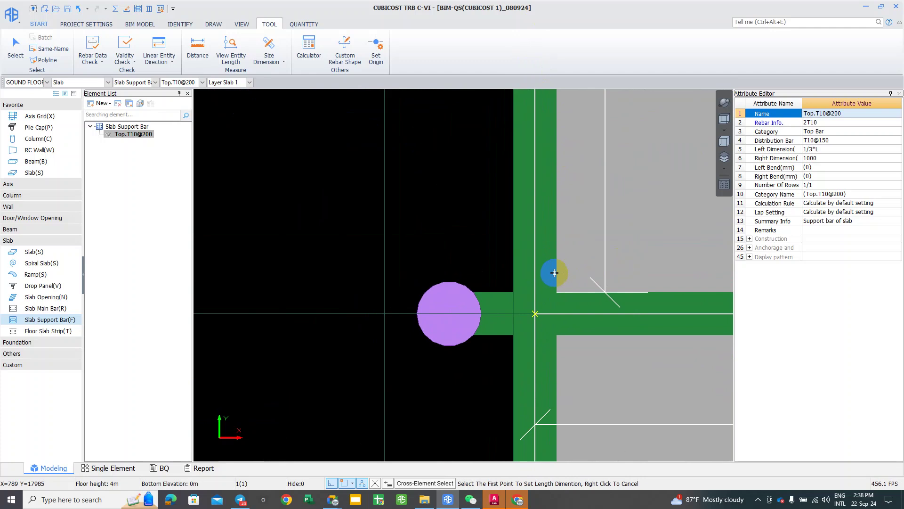
scroll(573, 171, "down", 2)
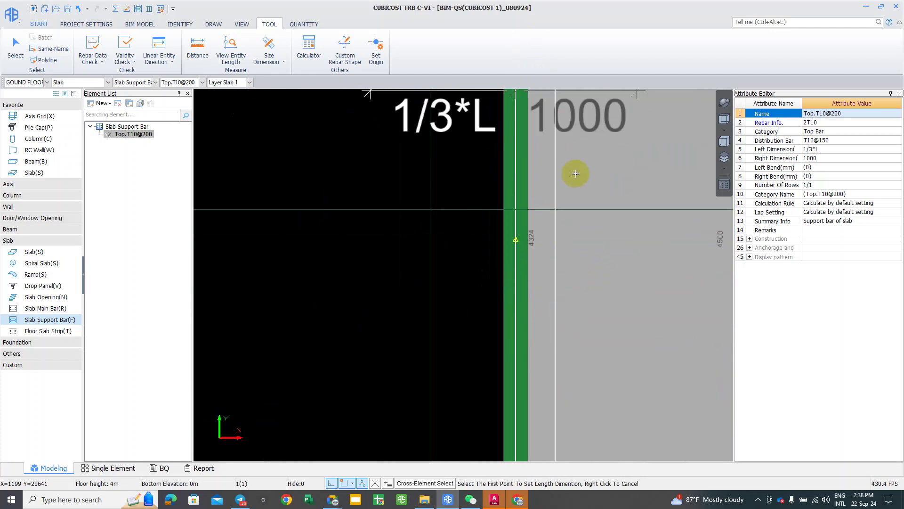
Step: Check the 4374 dimension, exit the command, and frame the support bar's 1/3*L and 1000 labels
mouse_move(571, 184)
middle_mouse_down()
mouse_move(541, 282)
mouse_move(541, 222)
middle_mouse_up()
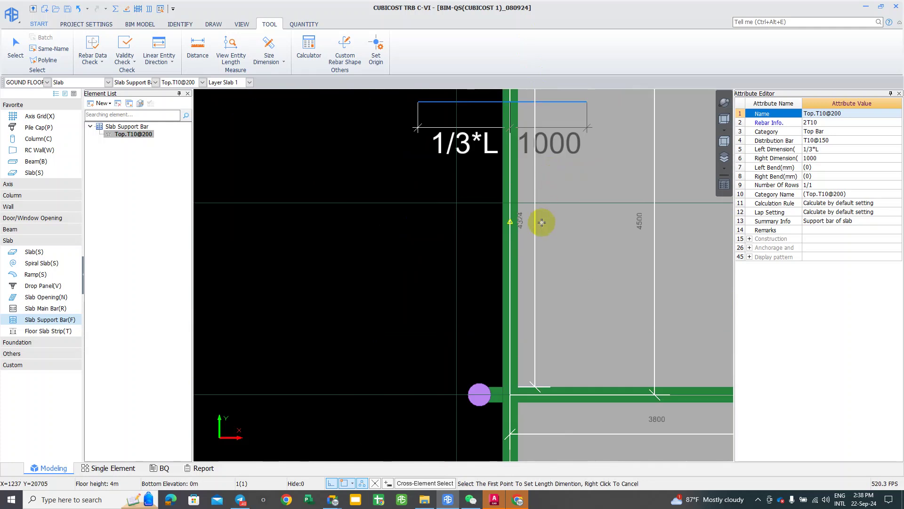
scroll(541, 221, "up", 2)
scroll(522, 238, "down", 1)
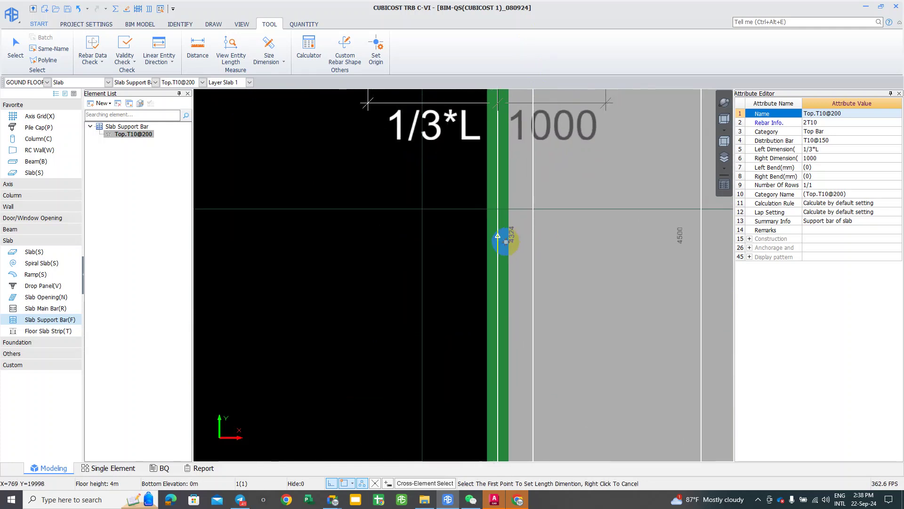
mouse_move(536, 113)
middle_mouse_down()
mouse_move(520, 147)
mouse_move(511, 226)
middle_mouse_up()
scroll(492, 198, "up", 1)
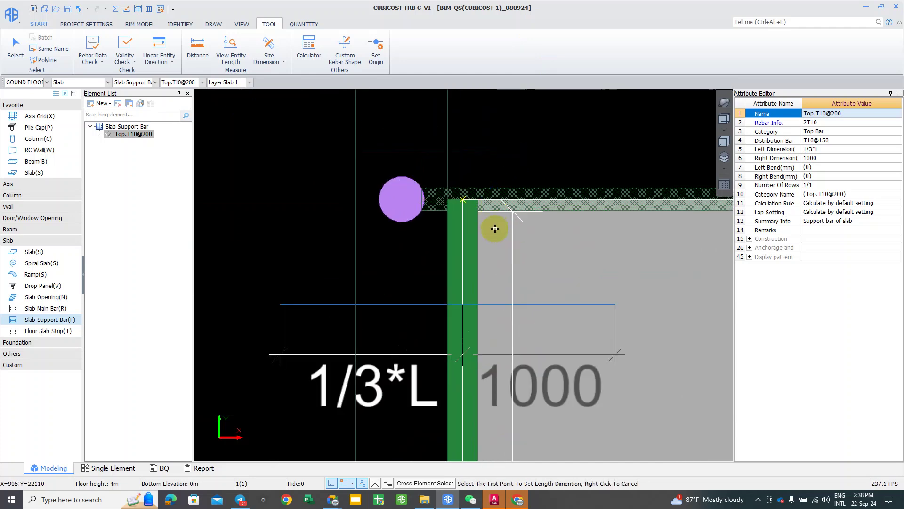
scroll(494, 226, "up", 1)
scroll(496, 209, "up", 1)
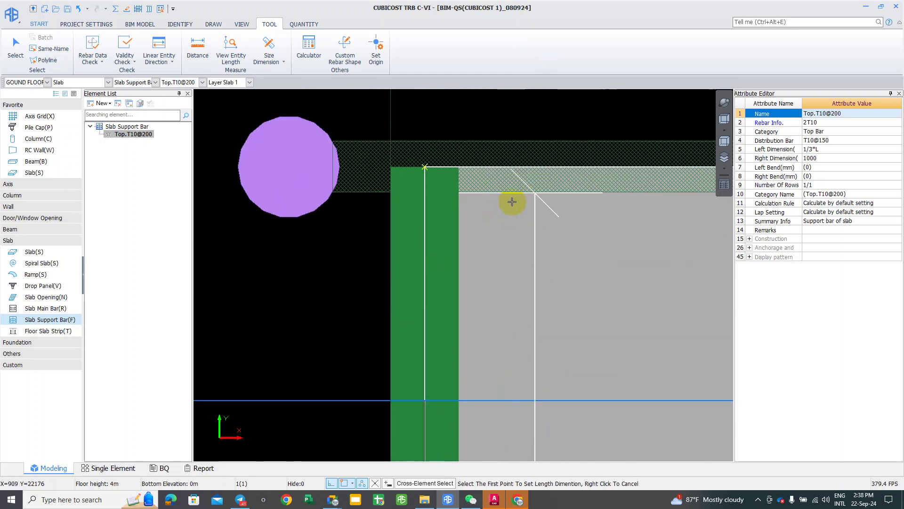
middle_click_drag(512, 202, 666, 188)
scroll(561, 191, "down", 2)
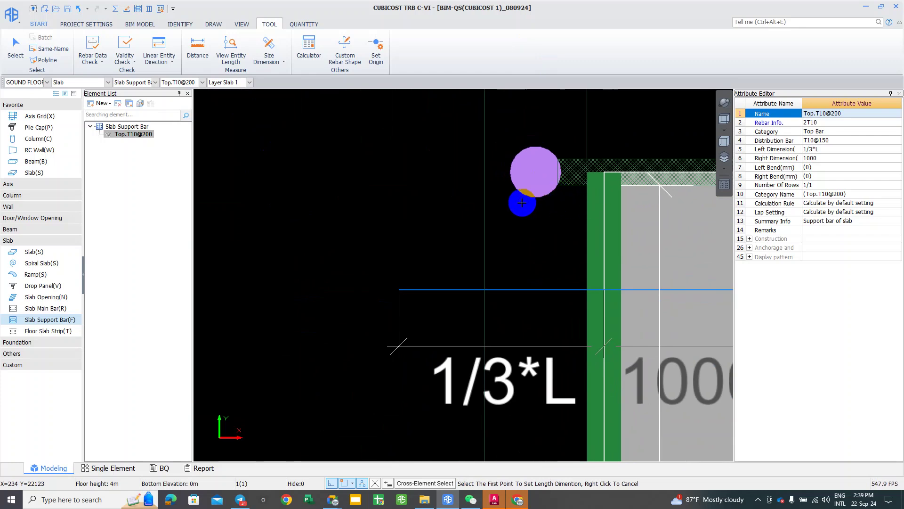
right_click(639, 203)
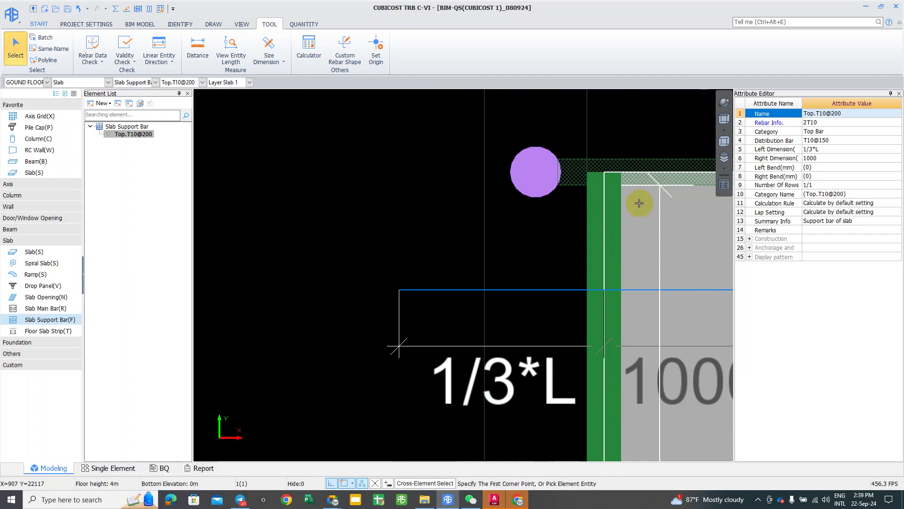
scroll(639, 203, "down", 1)
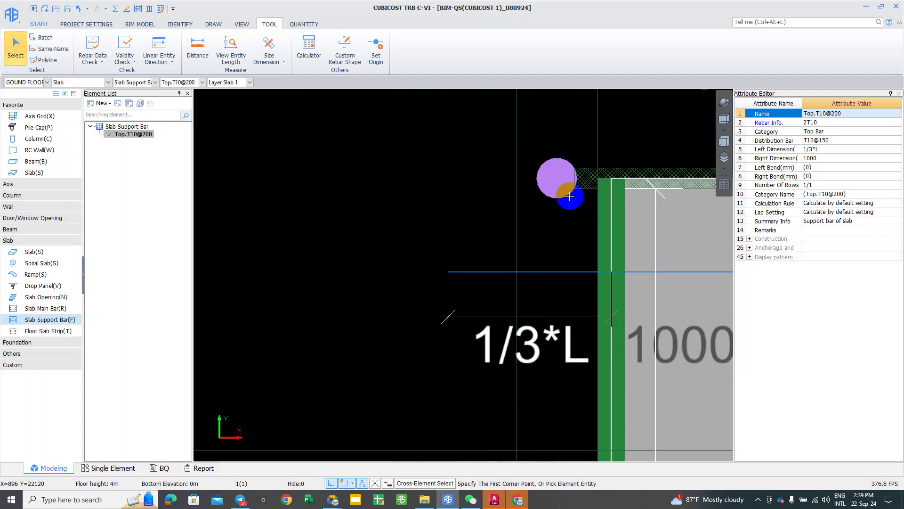
scroll(568, 192, "down", 1)
scroll(559, 220, "down", 1)
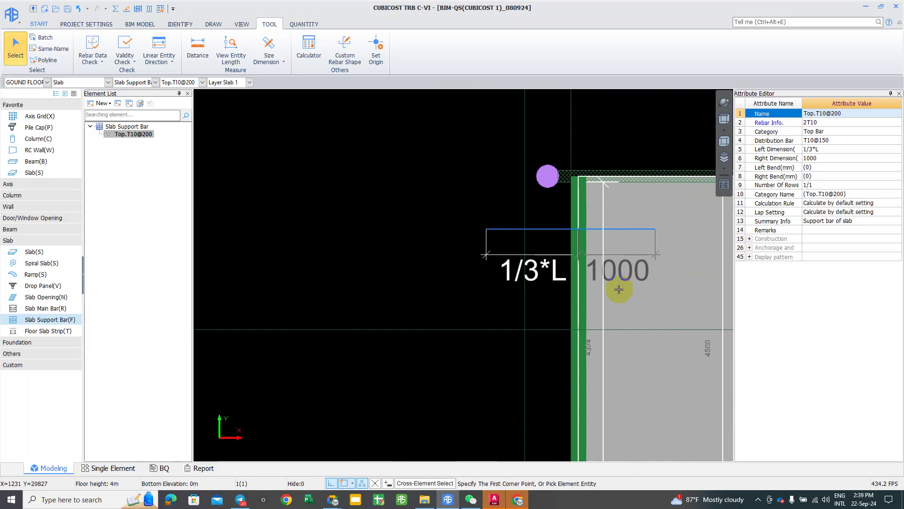
middle_click_drag(619, 289, 514, 216)
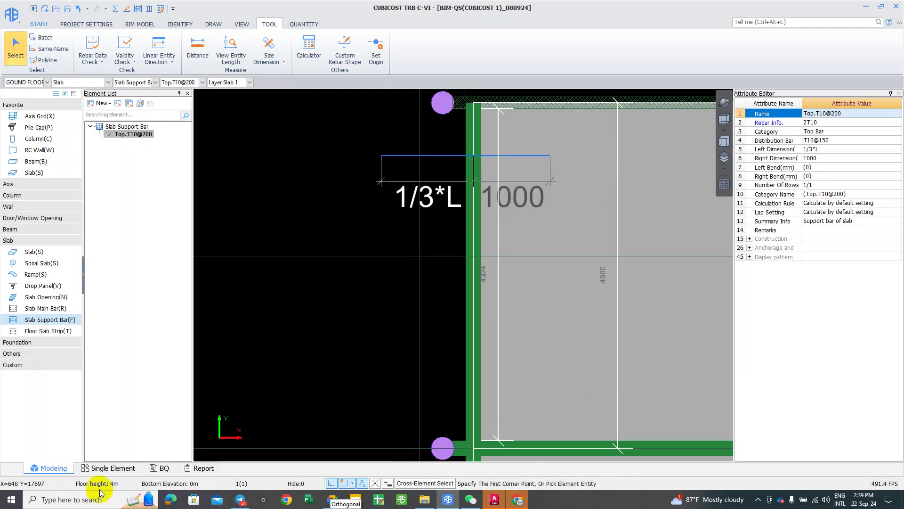
Step: Compute 1 ÷ 0.15 (≈ 6.667) in Windows Calculator, then close it
left_click(12, 499)
type("C")
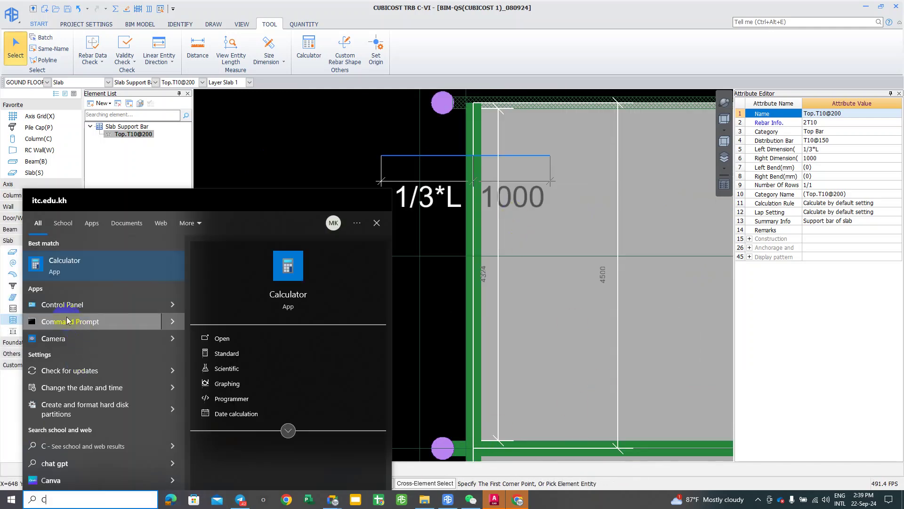
left_click(75, 267)
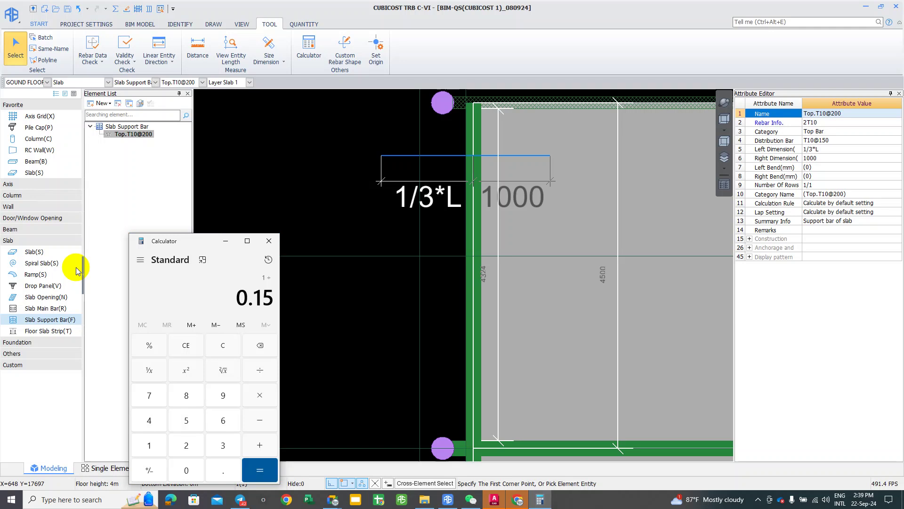
key("Return")
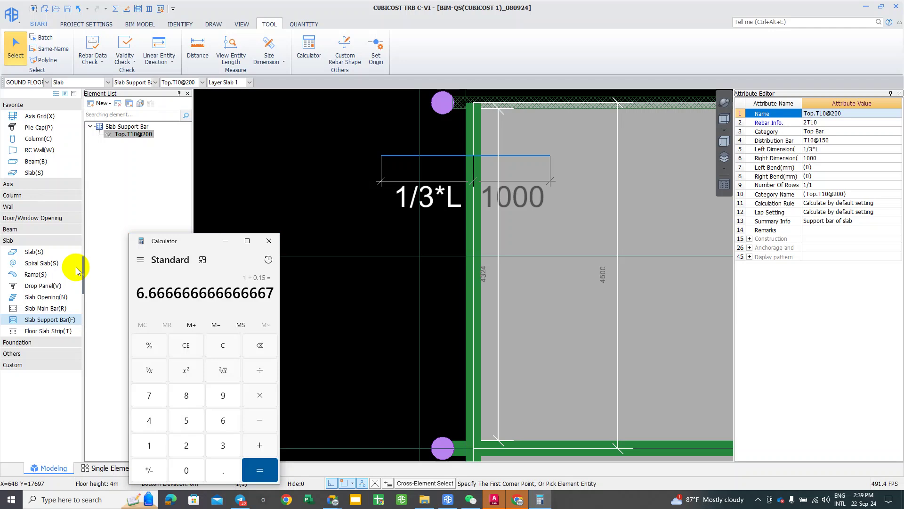
left_click(536, 93)
left_click(269, 241)
Step: Back in TRB, end the current command and pick, then deselect, the support bar's 1/3*L label
left_click(386, 248)
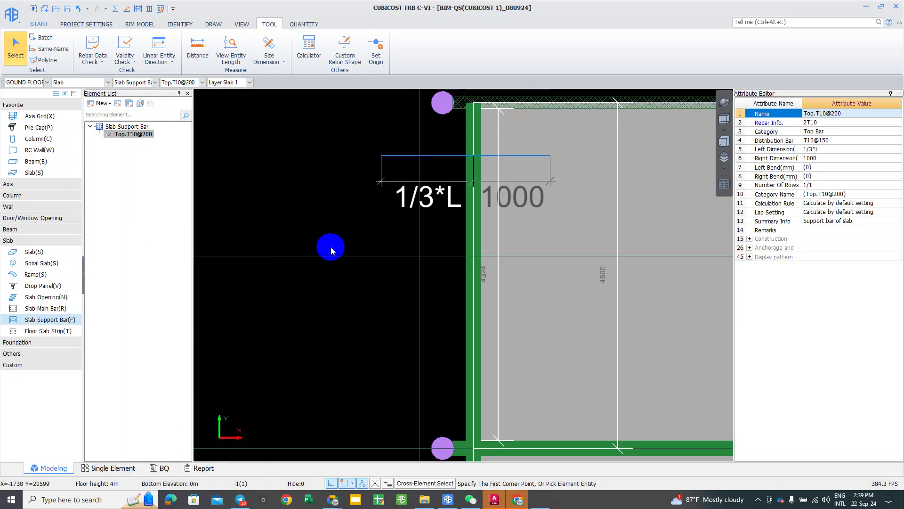
middle_click_drag(542, 196, 575, 188)
right_click(448, 170)
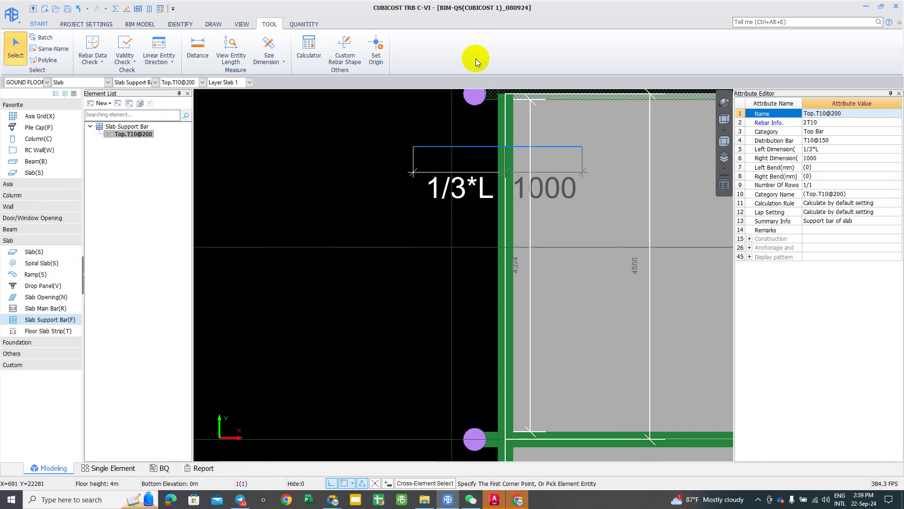
left_click(150, 9)
left_click(472, 190)
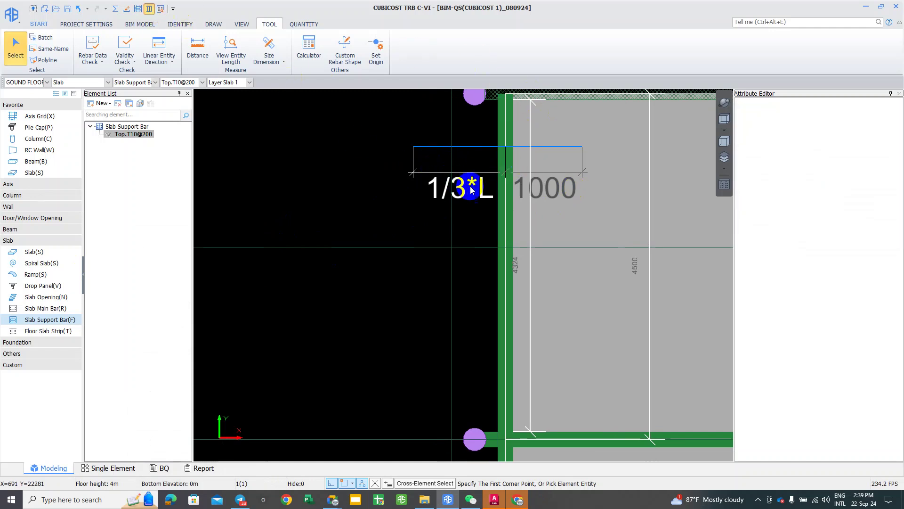
left_click(490, 295)
Step: Open the Rebar Arrangement in Slab plan and zoom in on the top of slab S1
left_click(513, 191)
right_click(487, 307)
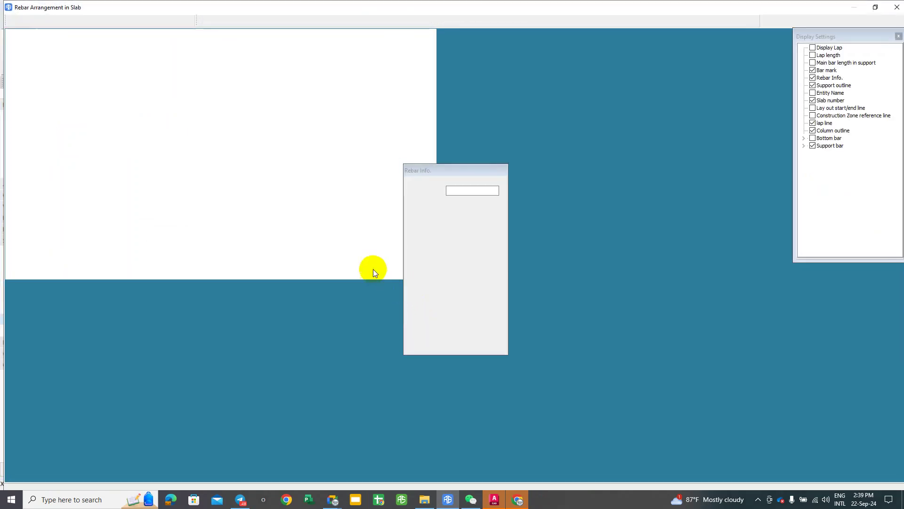
right_click(326, 225)
scroll(178, 115, "up", 5)
scroll(200, 92, "up", 3)
scroll(259, 312, "up", 3)
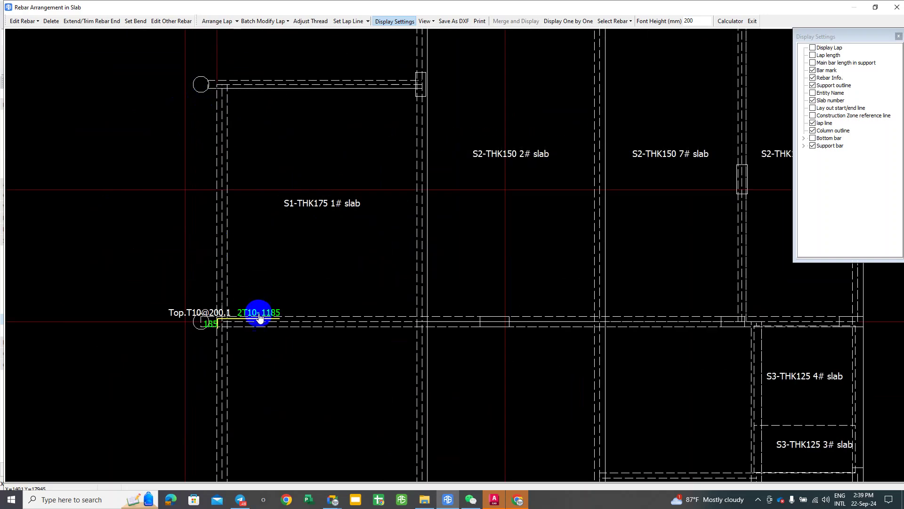
middle_click_drag(262, 312, 283, 343)
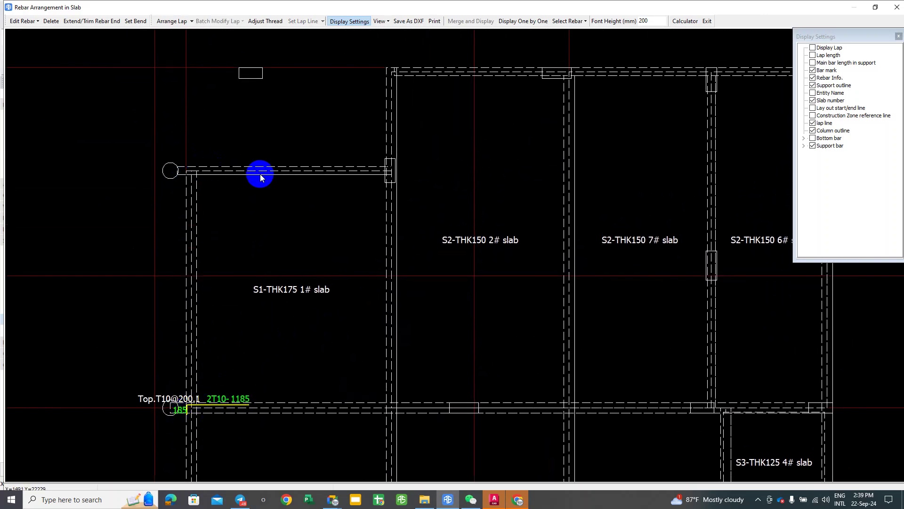
Step: Start a screen capture (Alt+A) framing the S1-THK175 1# slab area
left_click(670, 247)
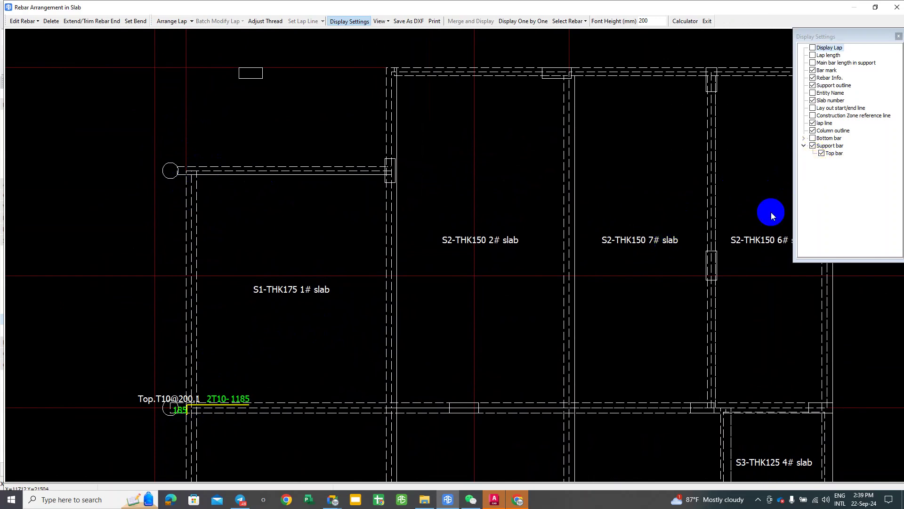
middle_click_drag(688, 194, 482, 238)
scroll(476, 238, "up", 1)
key("alt+a")
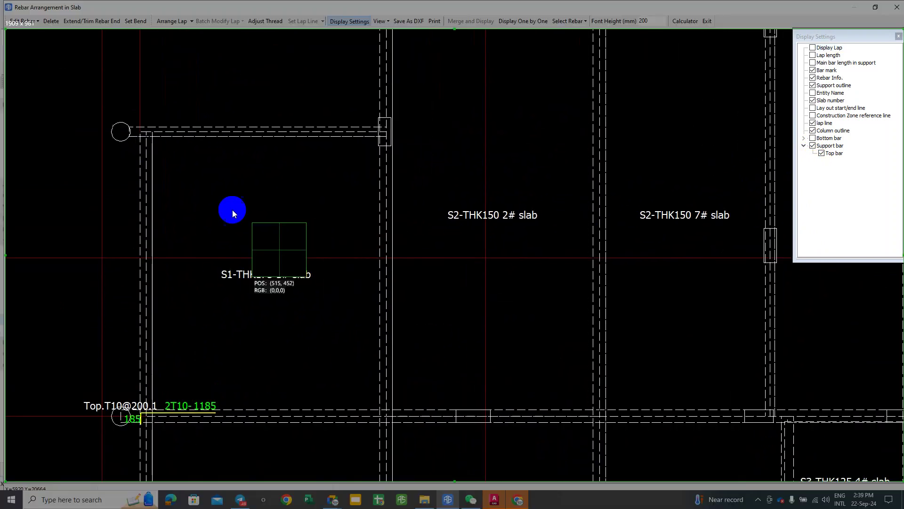
mouse_move(27, 73)
left_mouse_down()
mouse_move(509, 447)
mouse_move(543, 459)
left_mouse_up()
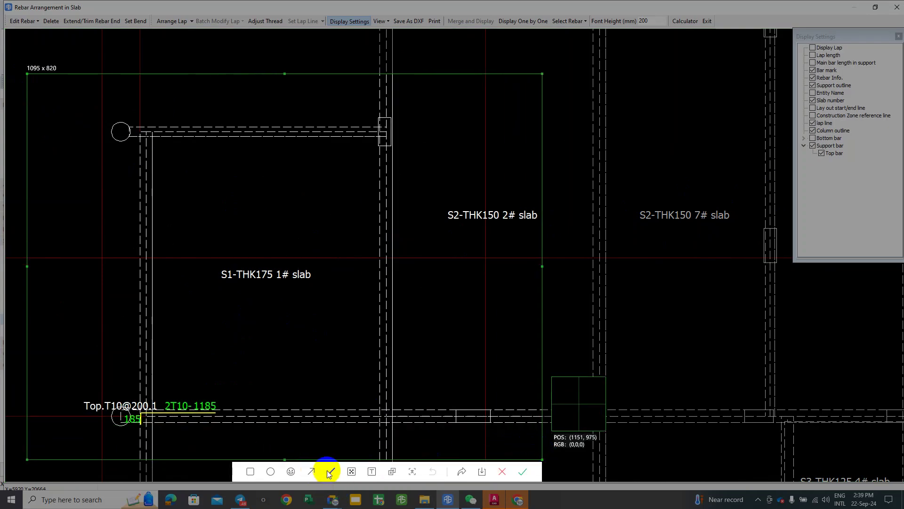
Step: With the red pen, sketch eleven vertical bars along the left and right edges of slab S1
left_click(310, 472)
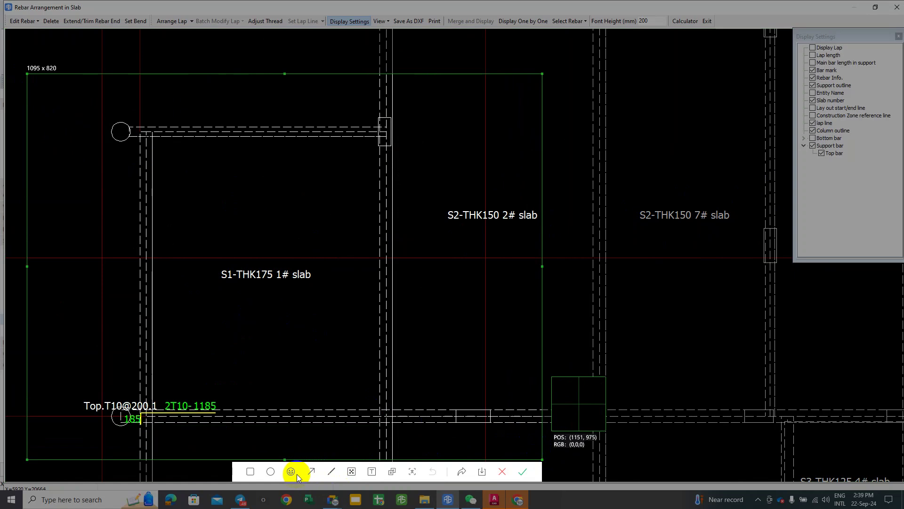
left_click(331, 471)
left_click_drag(158, 150, 164, 418)
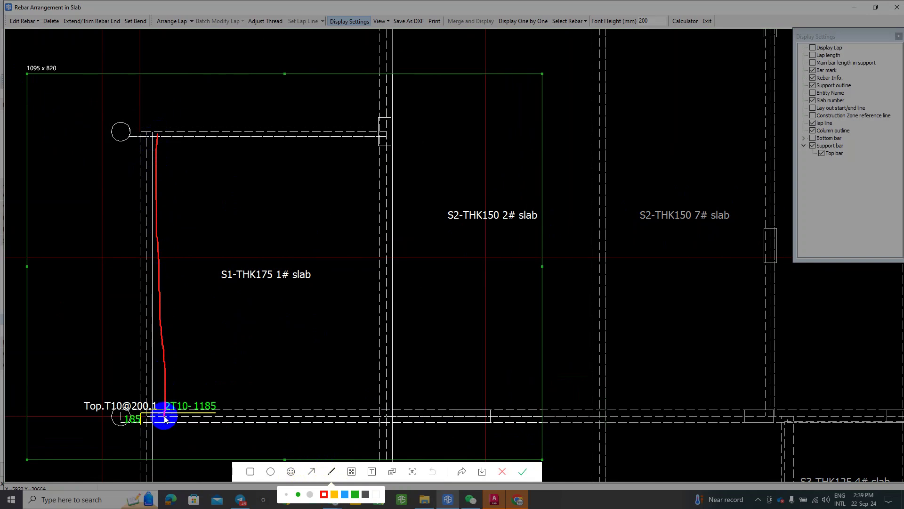
left_click_drag(172, 139, 181, 415)
left_click_drag(187, 148, 191, 413)
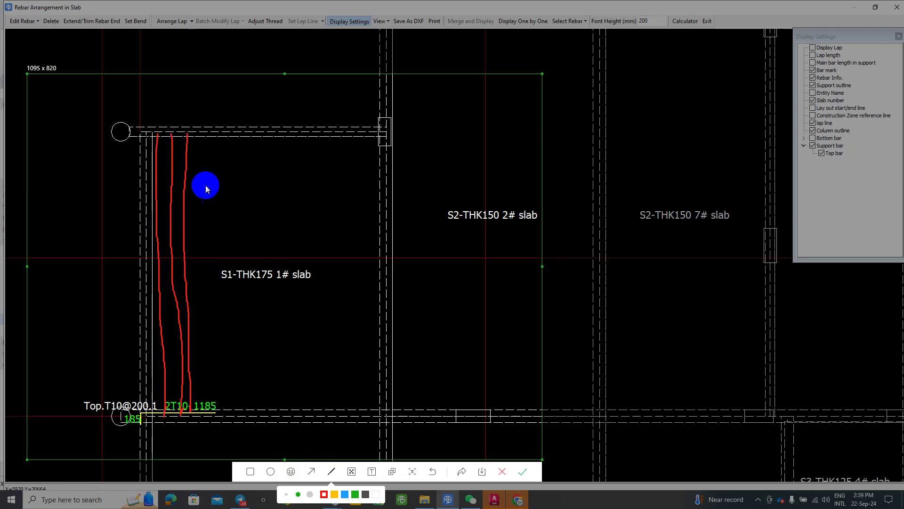
left_click_drag(202, 141, 205, 403)
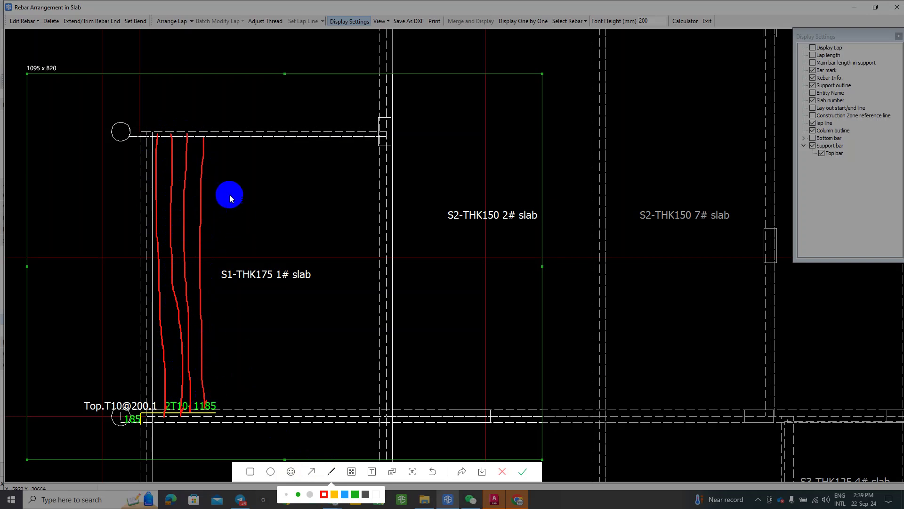
left_click_drag(216, 140, 212, 410)
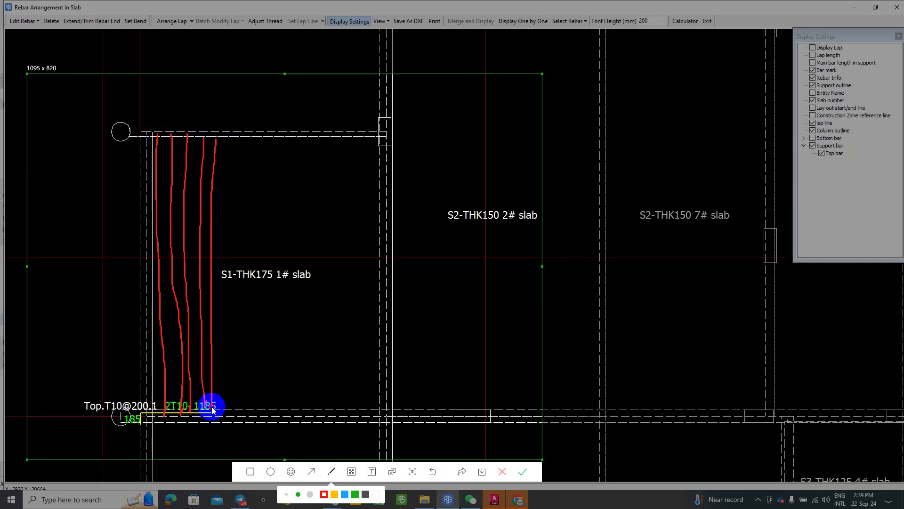
mouse_move(368, 137)
left_mouse_down()
mouse_move(348, 315)
mouse_move(357, 384)
left_mouse_up()
left_click_drag(376, 133, 379, 416)
left_click_drag(347, 137, 329, 418)
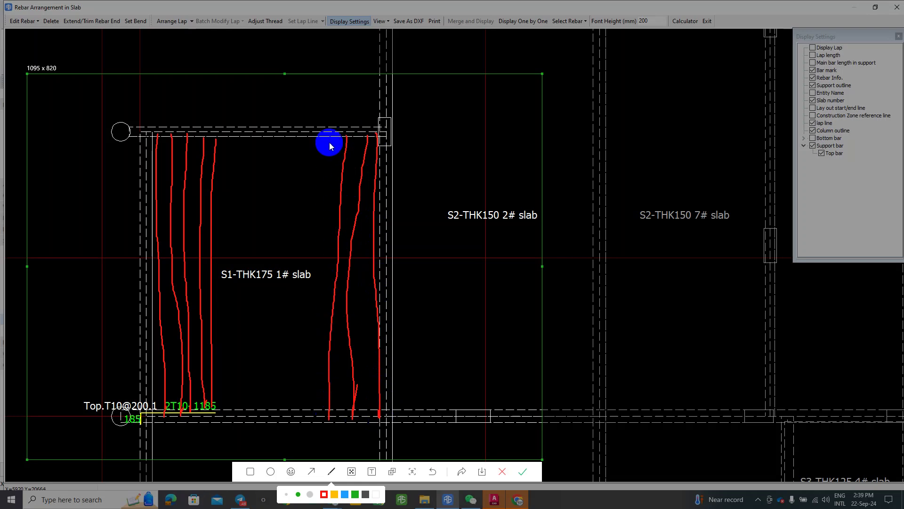
left_click_drag(329, 137, 308, 412)
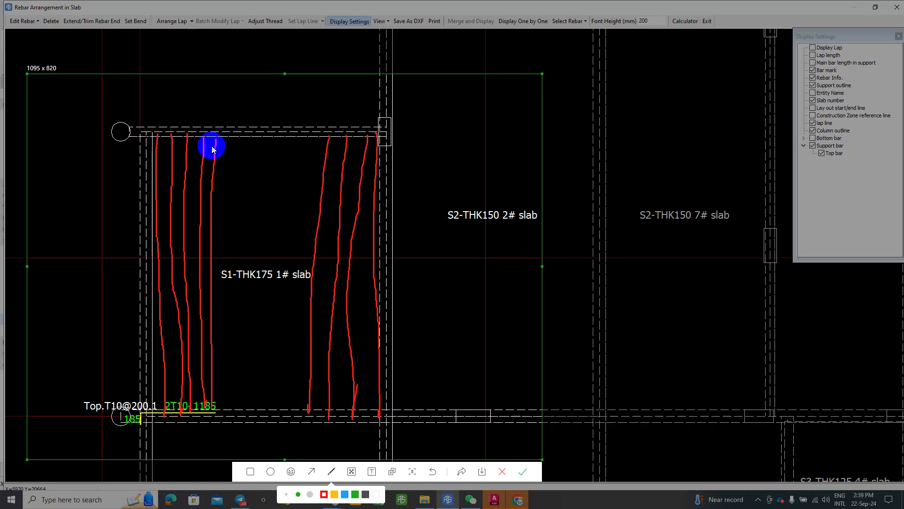
left_click_drag(338, 139, 323, 414)
left_click_drag(371, 137, 365, 419)
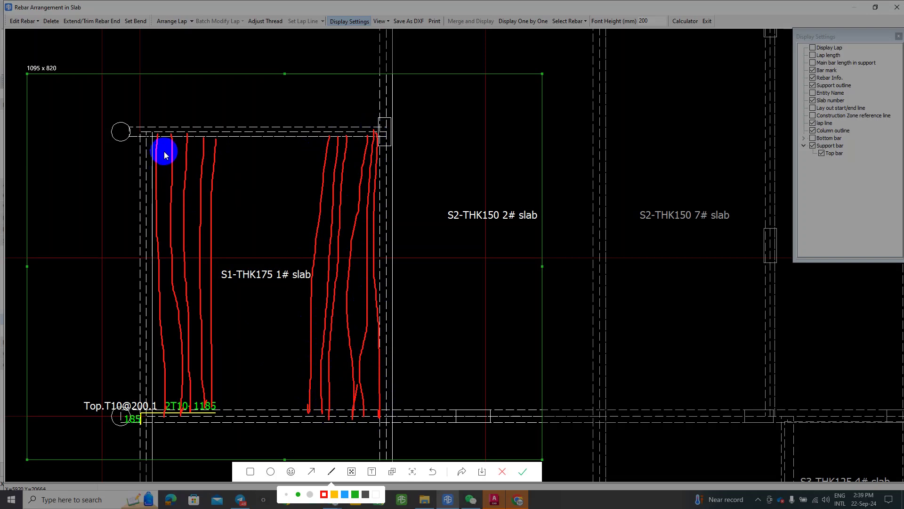
Step: Sketch eight horizontal red bars: three across the slab top and five across the bottom
mouse_move(149, 150)
left_mouse_down()
mouse_move(327, 158)
mouse_move(323, 146)
mouse_move(157, 149)
mouse_move(217, 165)
mouse_move(366, 172)
mouse_move(152, 175)
mouse_move(376, 185)
left_mouse_up()
left_click_drag(151, 191, 375, 203)
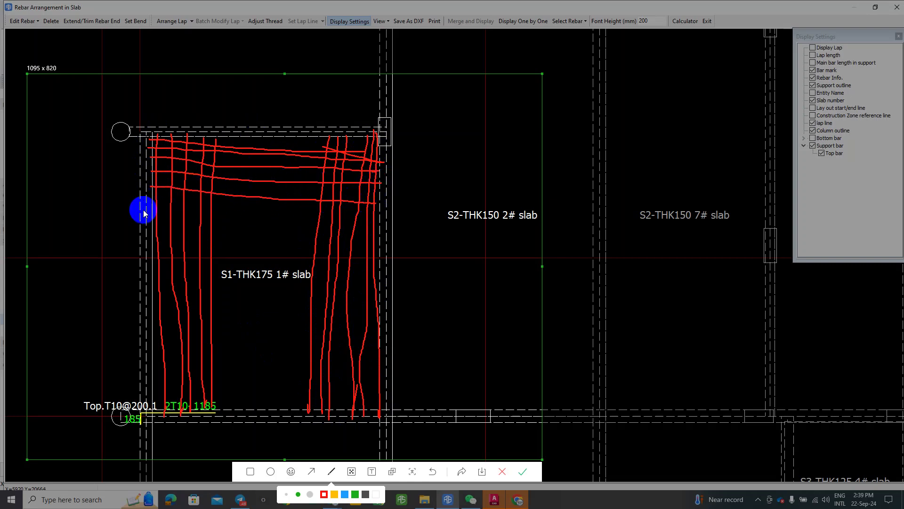
left_click_drag(165, 207, 357, 210)
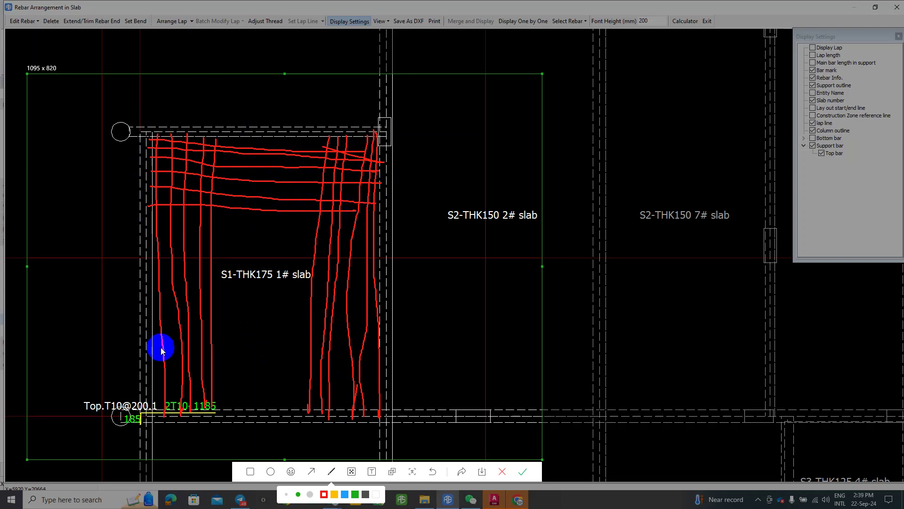
left_click_drag(148, 391, 409, 390)
left_click_drag(144, 367, 361, 376)
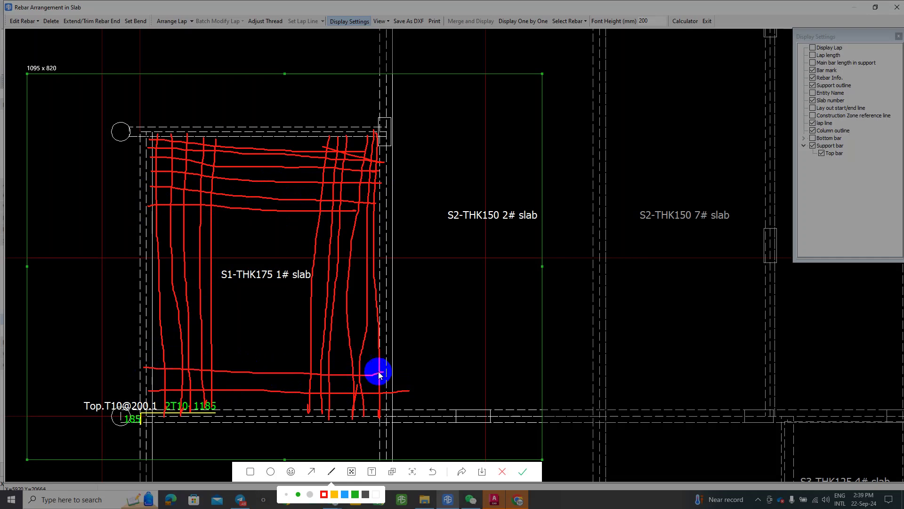
left_click_drag(147, 344, 373, 360)
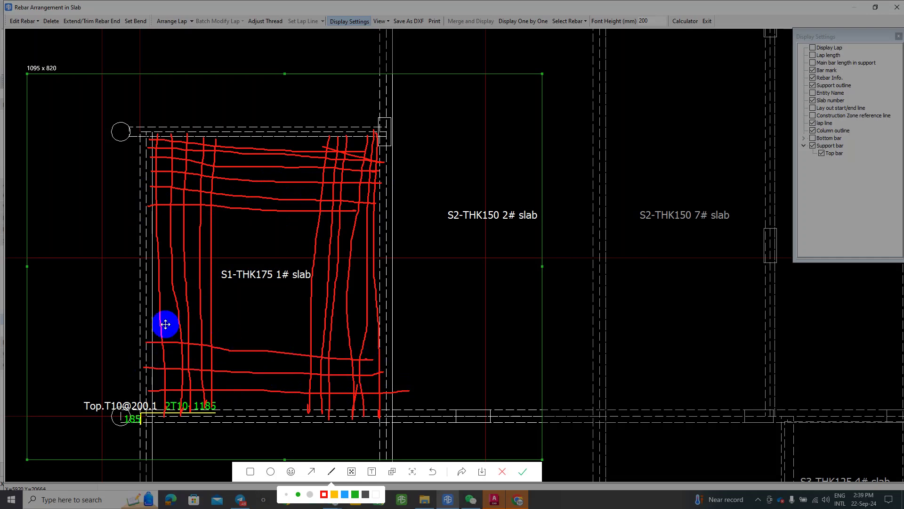
left_click_drag(152, 322, 368, 337)
left_click_drag(150, 310, 379, 324)
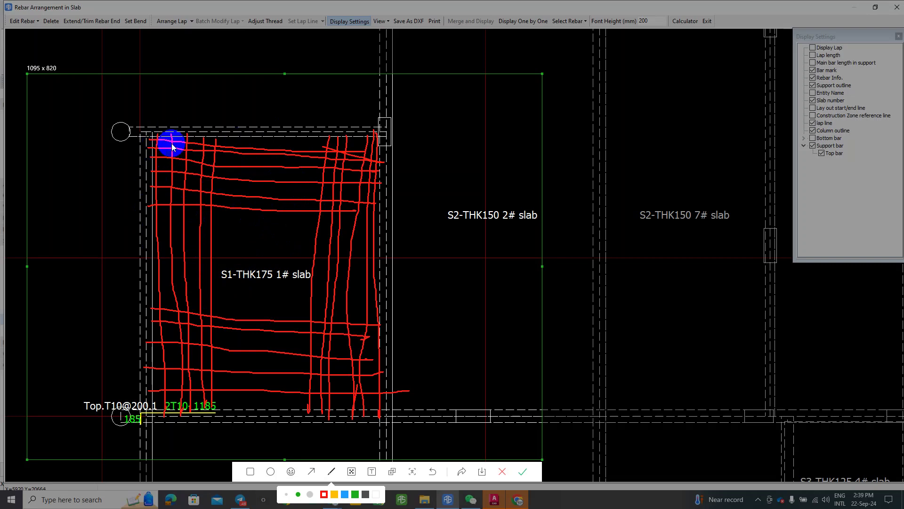
Step: Circle the top-left corner of the rebar sketch with a blue ellipse
left_click(271, 472)
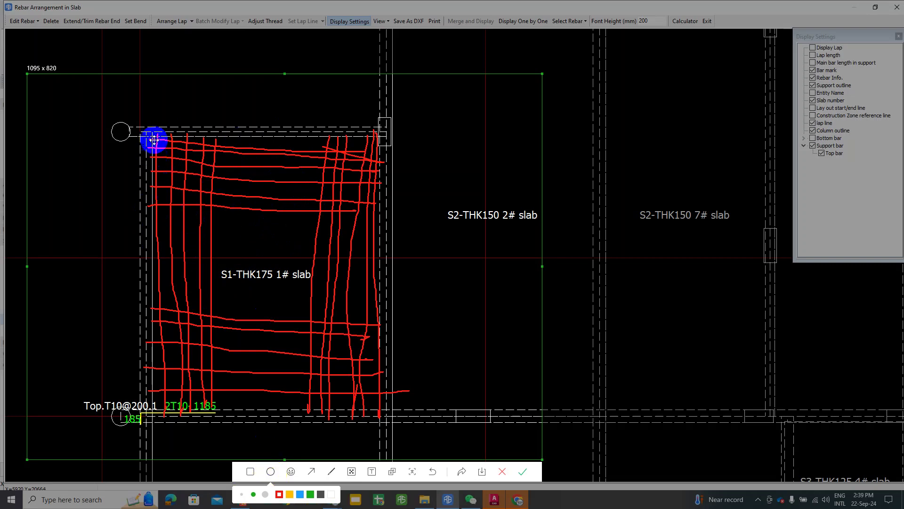
left_click(270, 471)
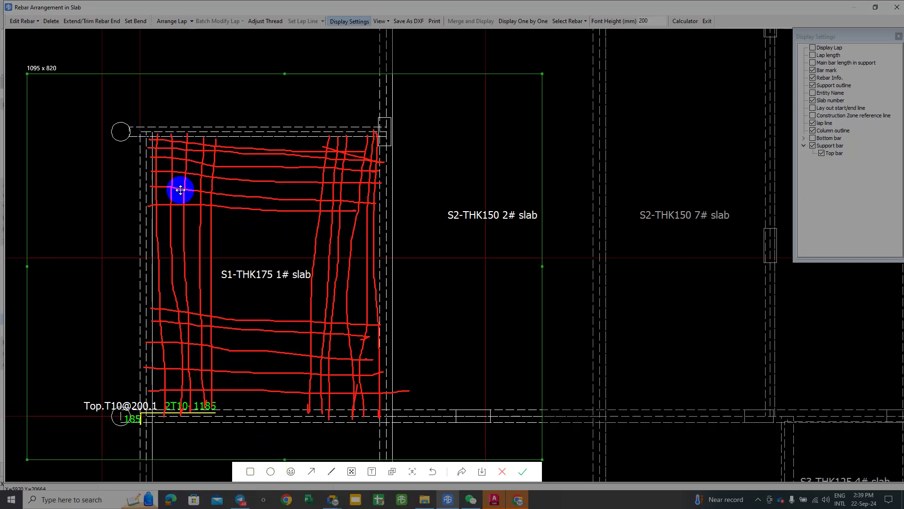
left_click(289, 472)
left_click(270, 471)
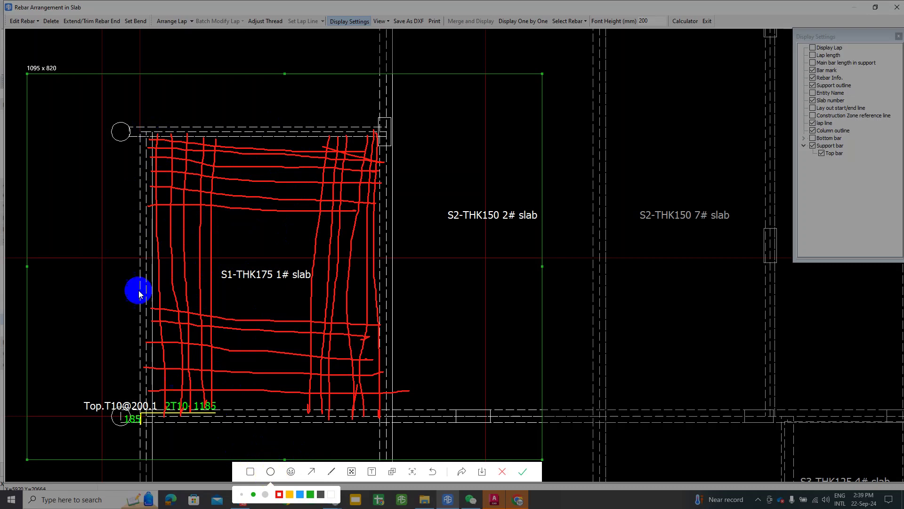
left_click_drag(140, 160, 229, 194)
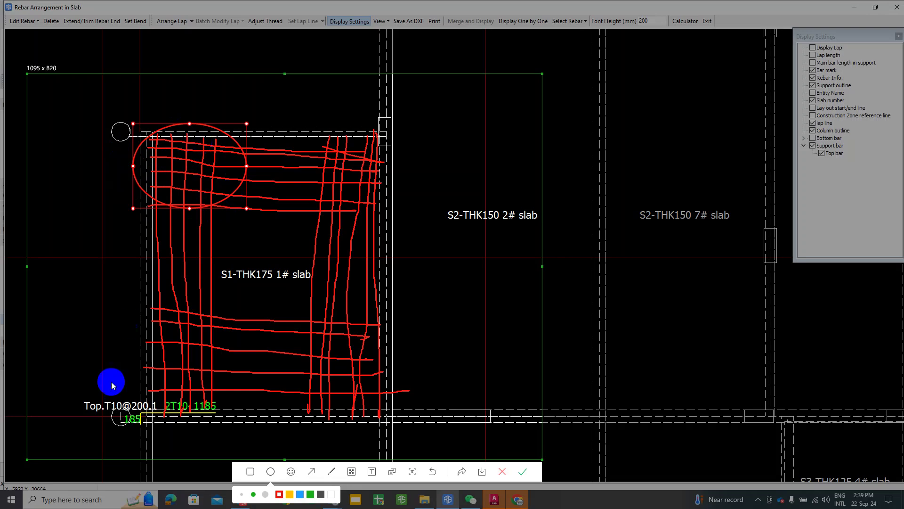
left_click_drag(246, 207, 264, 225)
left_click(300, 494)
left_click_drag(221, 219, 214, 215)
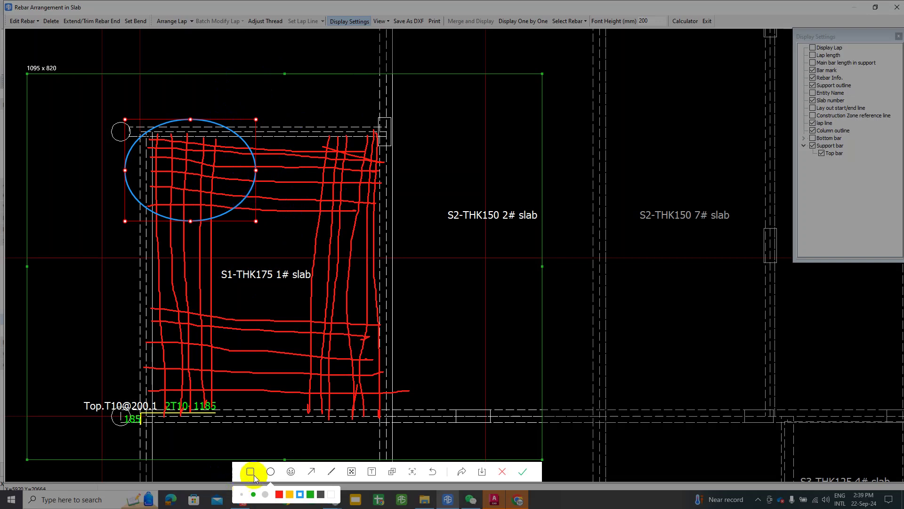
Step: Circle the top-right, lower-left and lower-right corners, then clear the markup and bring up Telegram
left_click_drag(343, 181, 413, 231)
mouse_move(129, 302)
left_mouse_down()
mouse_move(202, 448)
mouse_move(240, 438)
left_mouse_up()
mouse_move(294, 309)
left_mouse_down()
mouse_move(344, 400)
mouse_move(411, 438)
left_mouse_up()
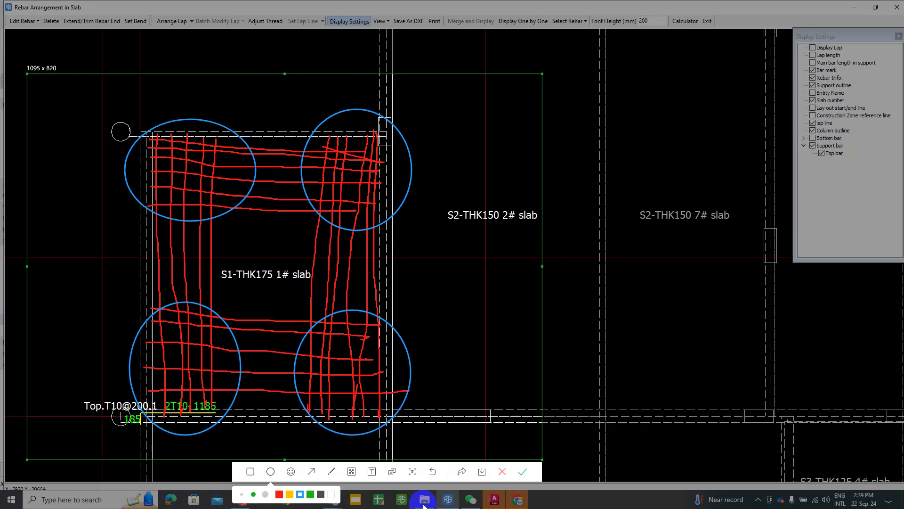
left_click(501, 471)
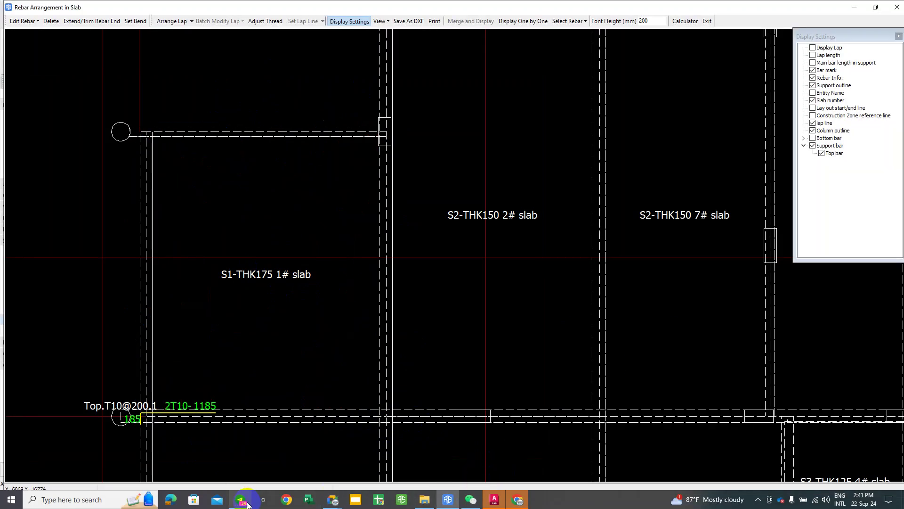
left_click(241, 500)
scroll(320, 273, "up", 10)
Step: Open the red floor-plan photo in Telegram, zoom to inspect it, then return to AutoCAD 2023
scroll(317, 249, "up", 10)
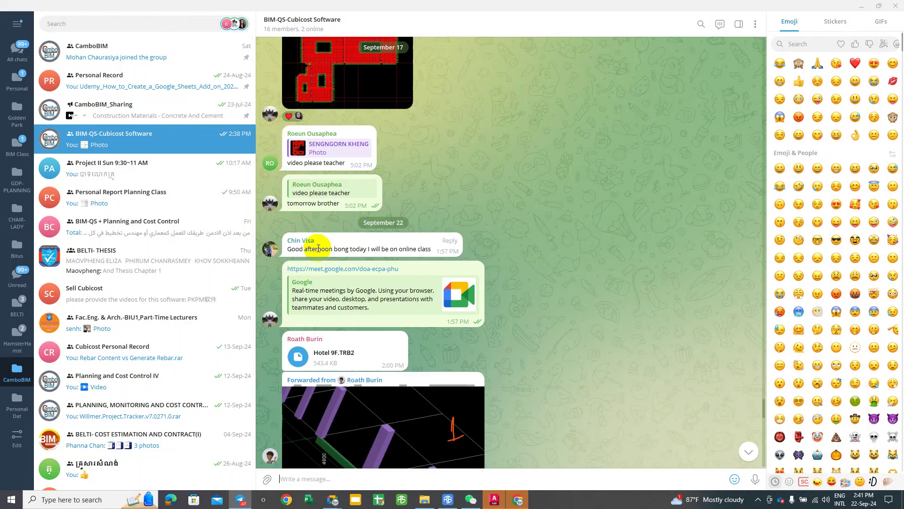
left_click(317, 246)
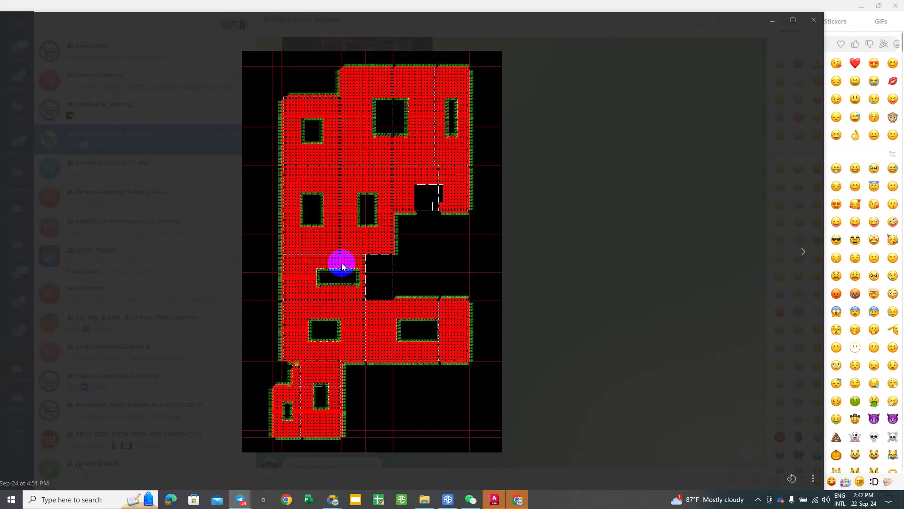
scroll(342, 259, "up", 3)
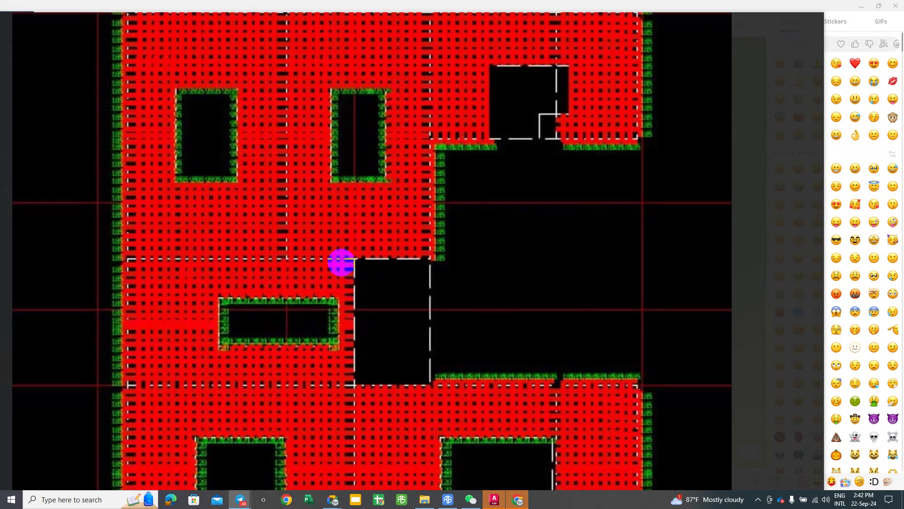
scroll(343, 260, "down", 3)
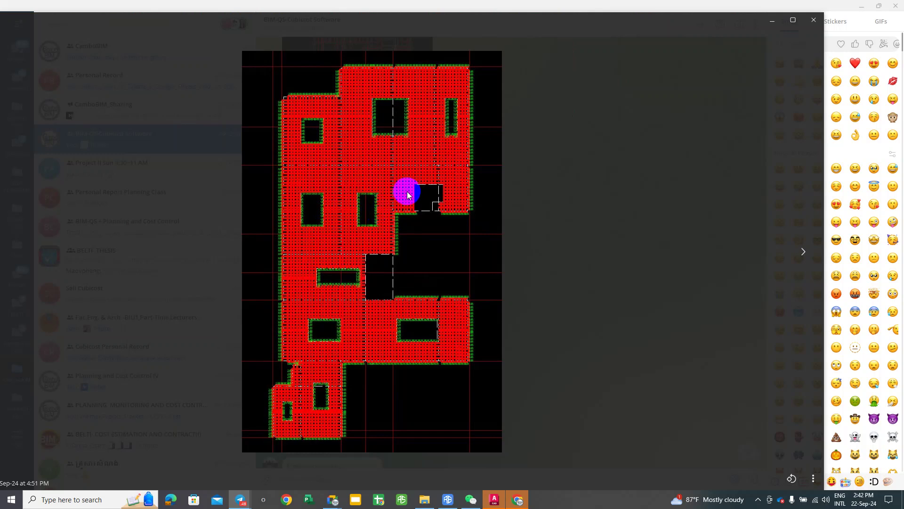
scroll(379, 181, "up", 2)
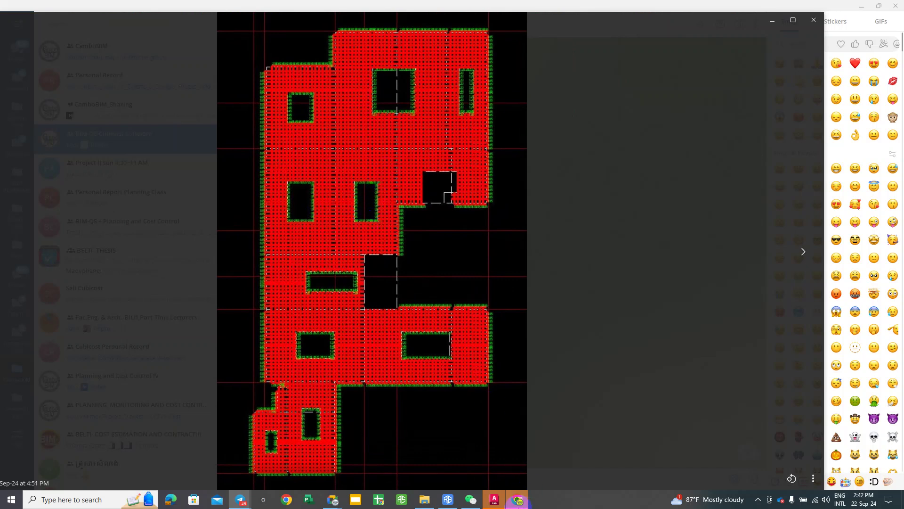
left_click(494, 499)
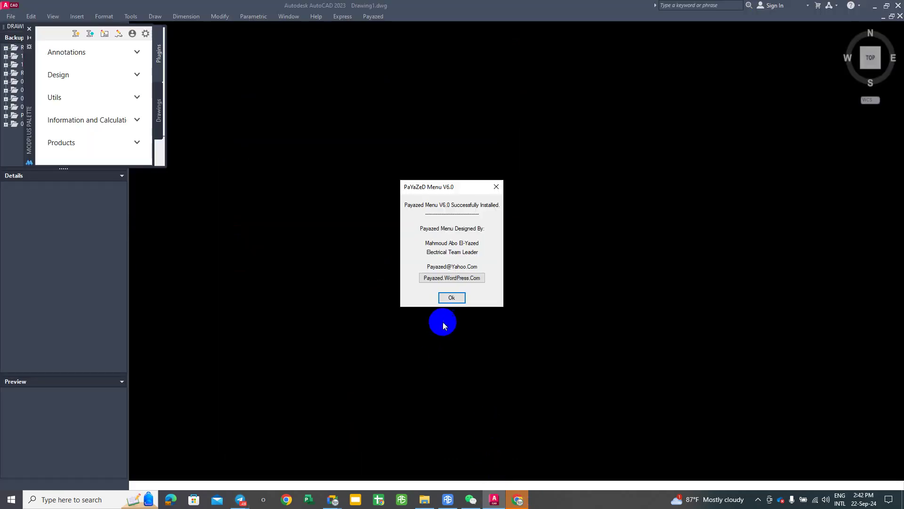
Step: Dismiss the PaYaZeD Menu message, minimise the browser, and close the MODPLUS and Smart Properties palettes
left_click(495, 187)
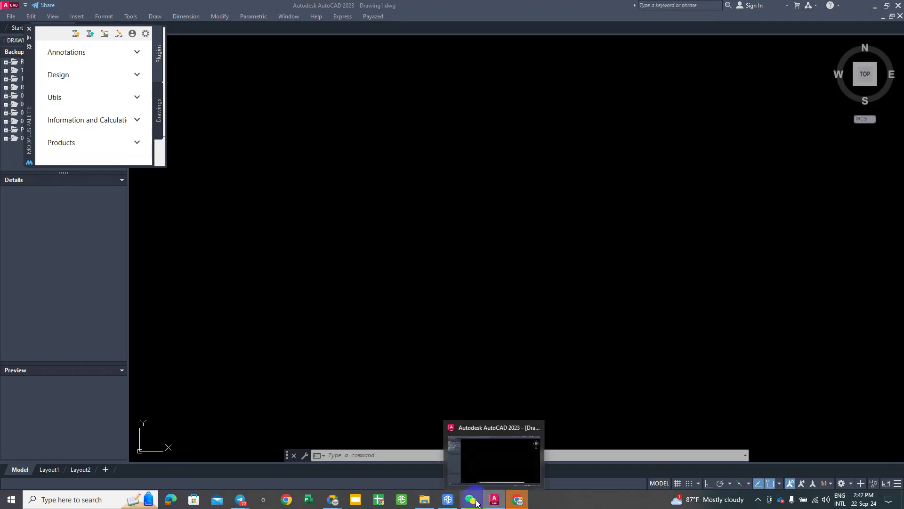
left_click(518, 500)
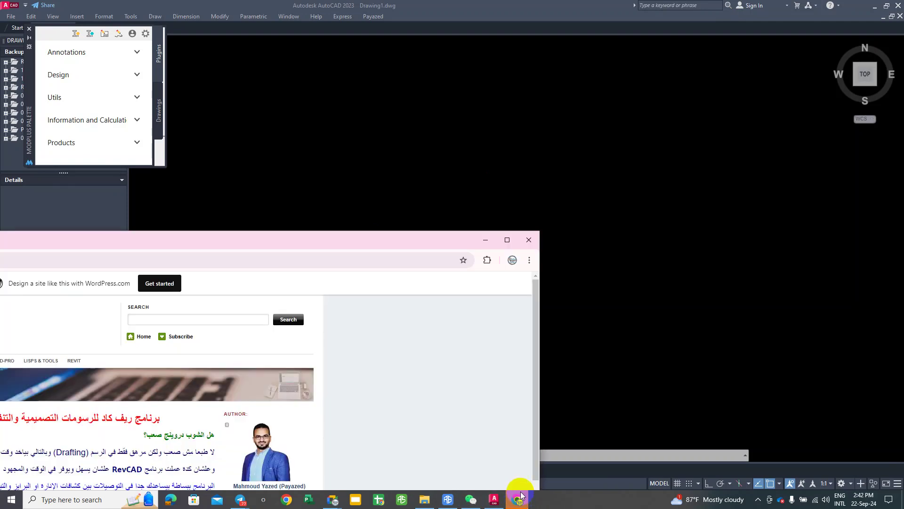
left_click(486, 241)
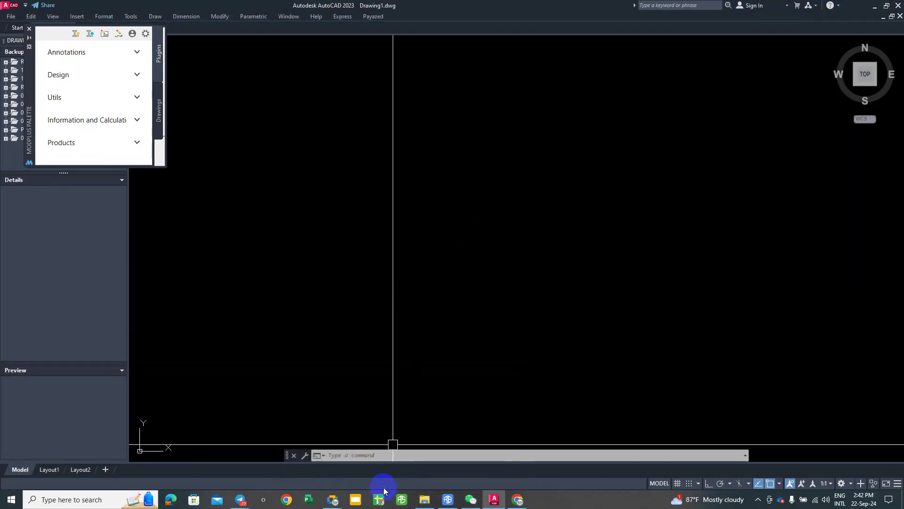
left_click(493, 501)
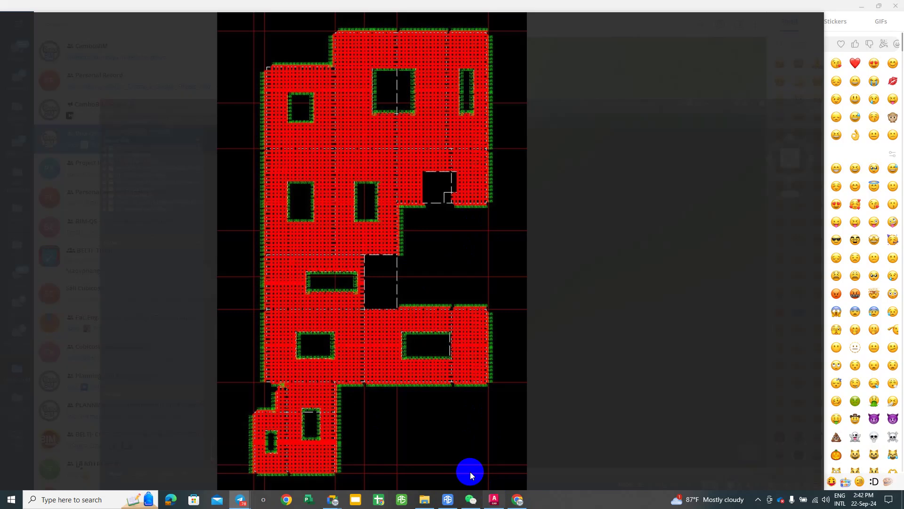
left_click(425, 501)
left_click(494, 499)
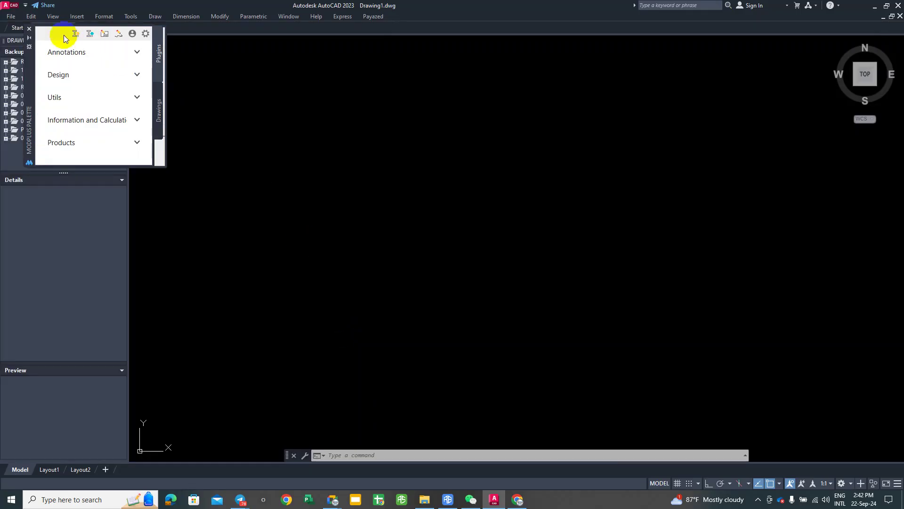
left_click(29, 29)
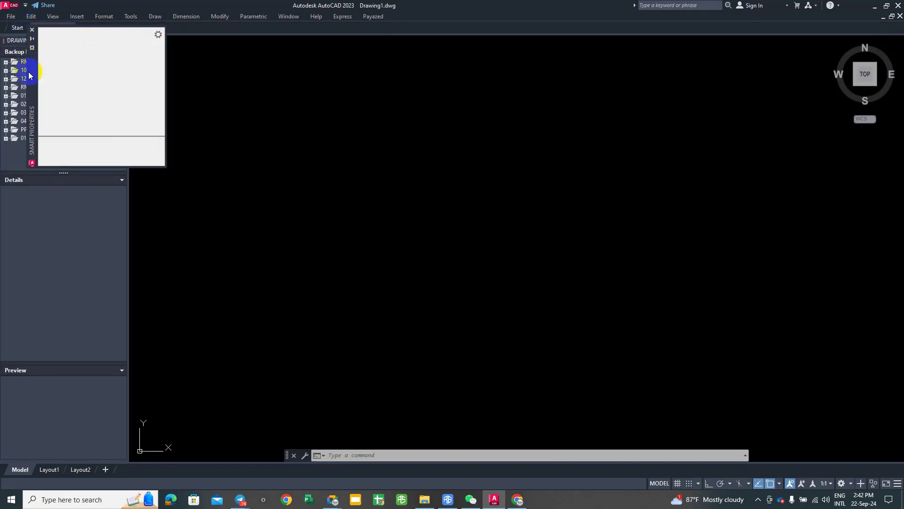
left_click(32, 30)
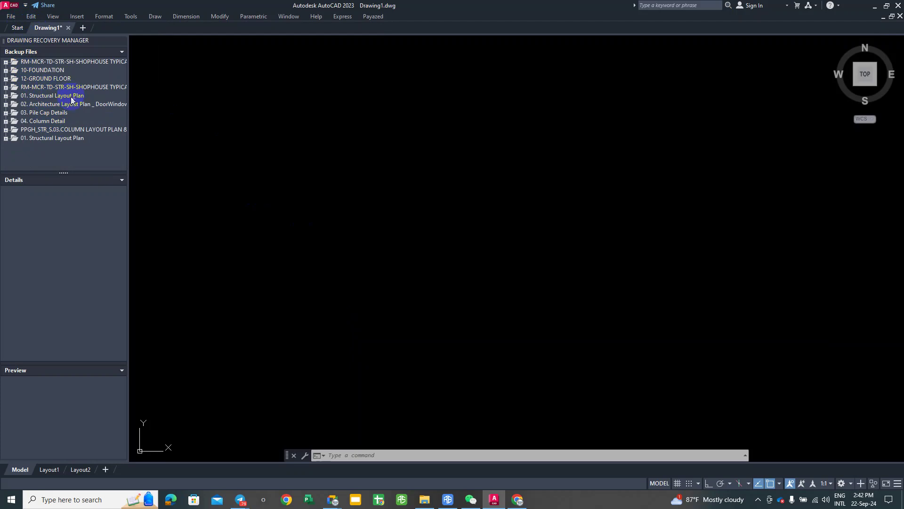
Step: Open 01. Structural Layout Plan.dwg, continue past the DWG warning, and close the PaYaZeD popups
double_click(13, 96)
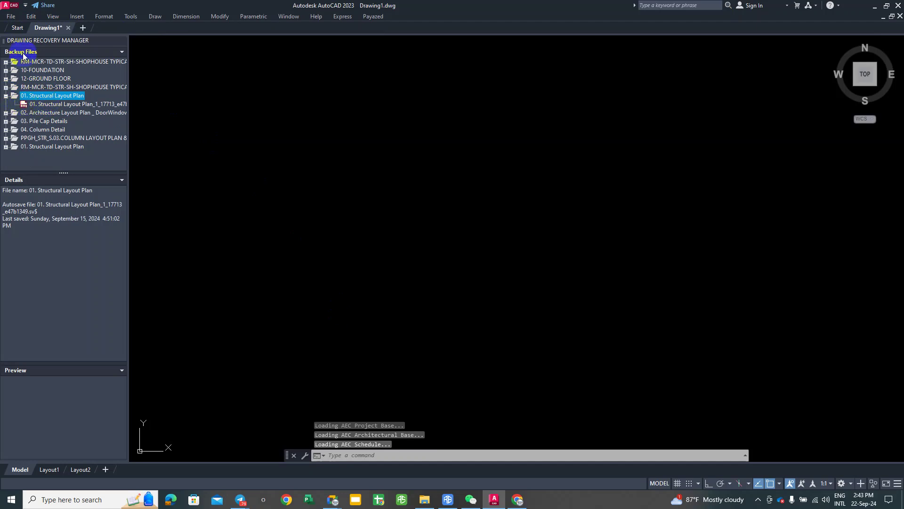
left_click(11, 16)
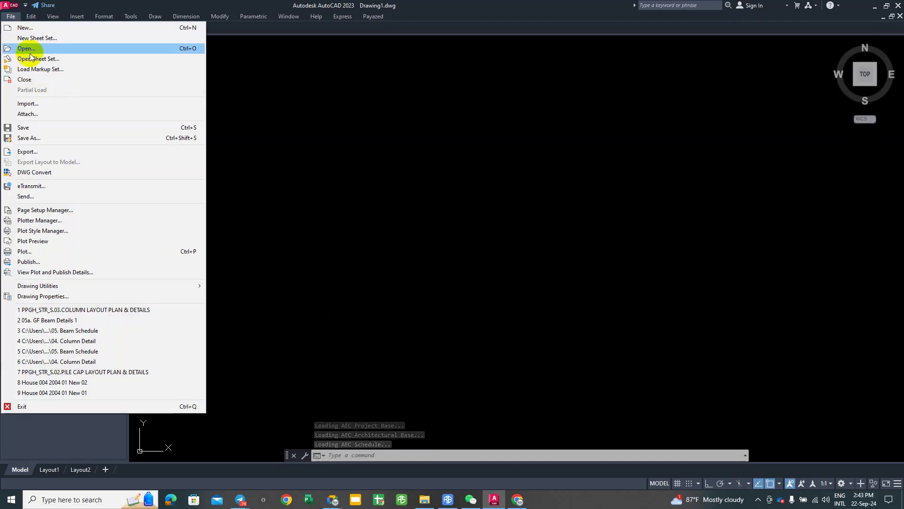
left_click(19, 49)
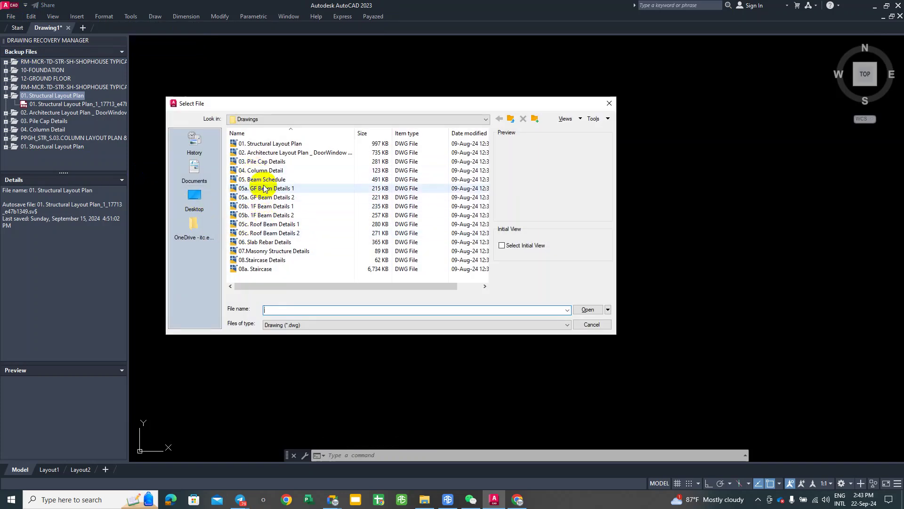
left_click(269, 143)
left_click(584, 310)
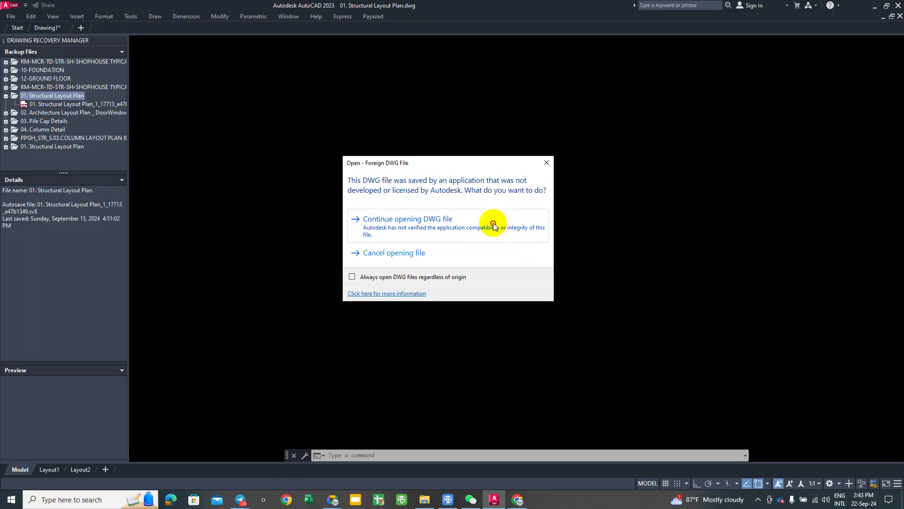
left_click(493, 225)
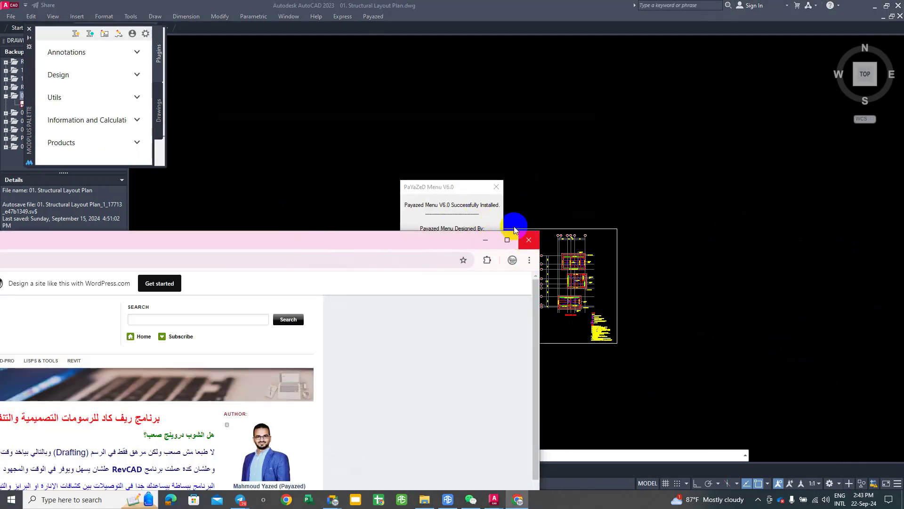
left_click(529, 239)
left_click(497, 187)
Step: Window-select the leftmost floor plan
scroll(513, 240, "up", 3)
scroll(437, 238, "down", 2)
left_click(188, 182)
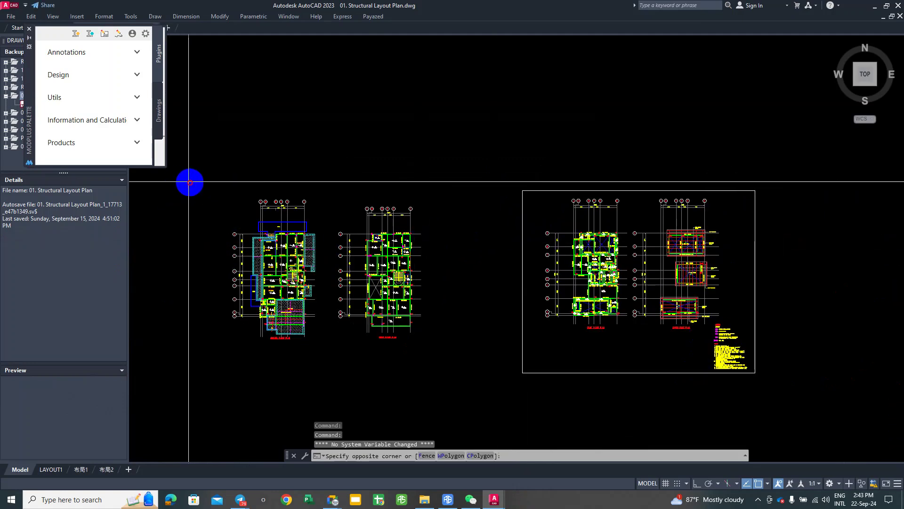
left_click(335, 366)
scroll(310, 349, "down", 2)
middle_click_drag(310, 350, 378, 337)
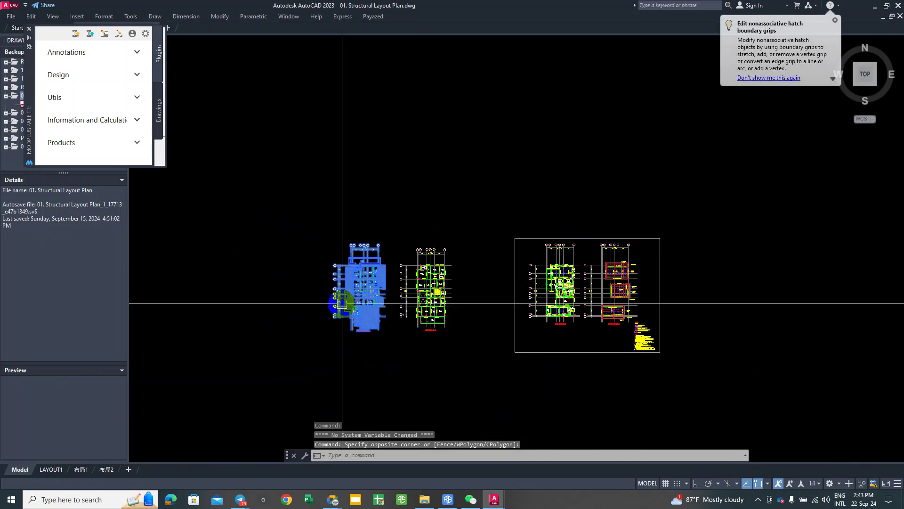
Step: Copy the selected plan (CO) to a spot below and right of the original plans
type("o")
key("Return")
left_click(330, 263)
mouse_move(329, 264)
middle_mouse_down()
mouse_move(310, 304)
mouse_move(412, 149)
mouse_move(591, 207)
middle_mouse_up()
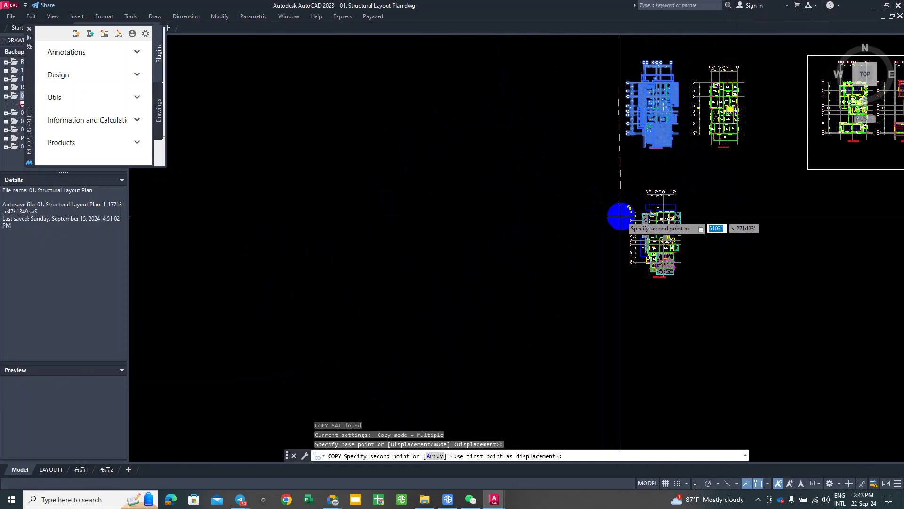
left_click(650, 259)
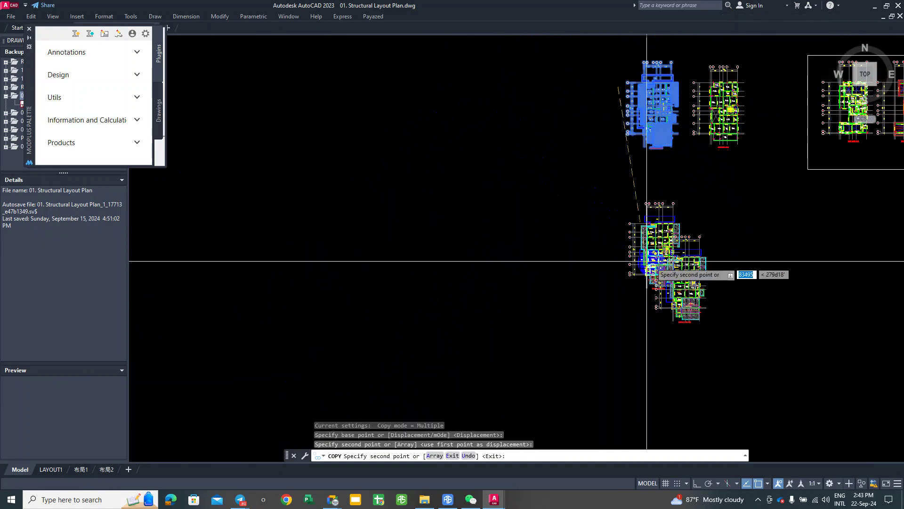
scroll(666, 238, "up", 5)
right_click(668, 231)
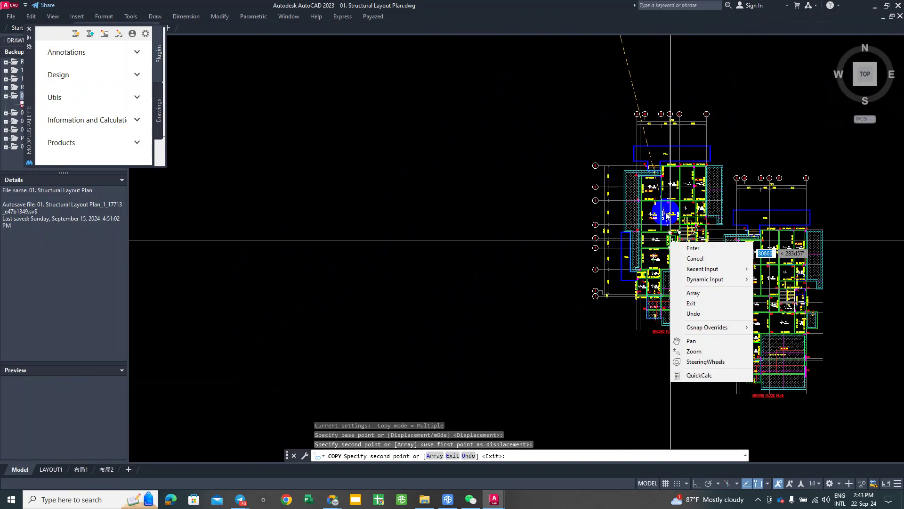
left_click(700, 248)
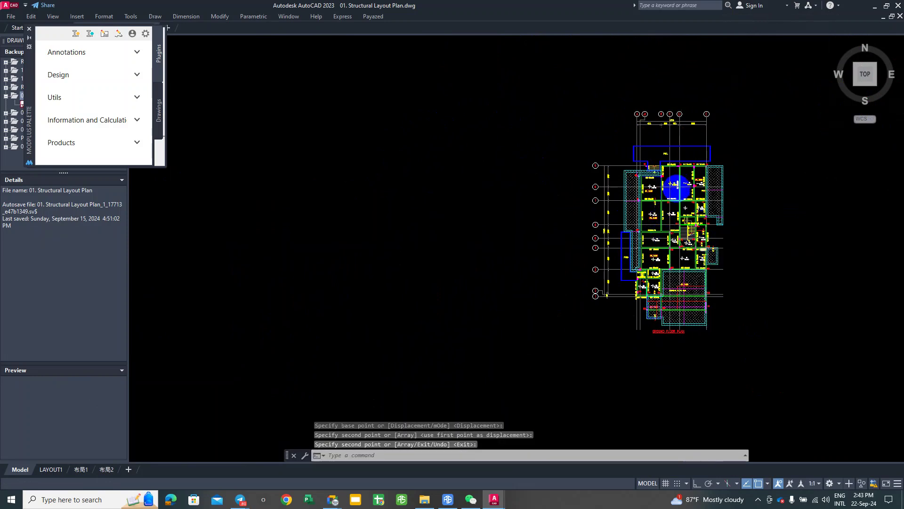
Step: Select the GH3 200x750 beam label and all similar labels via Select Similar
scroll(655, 232, "up", 5)
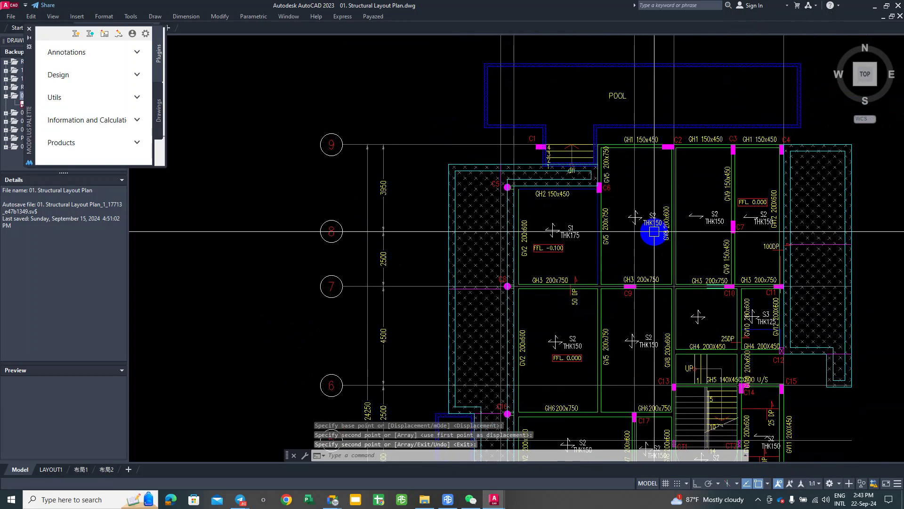
middle_click_drag(666, 202, 714, 175)
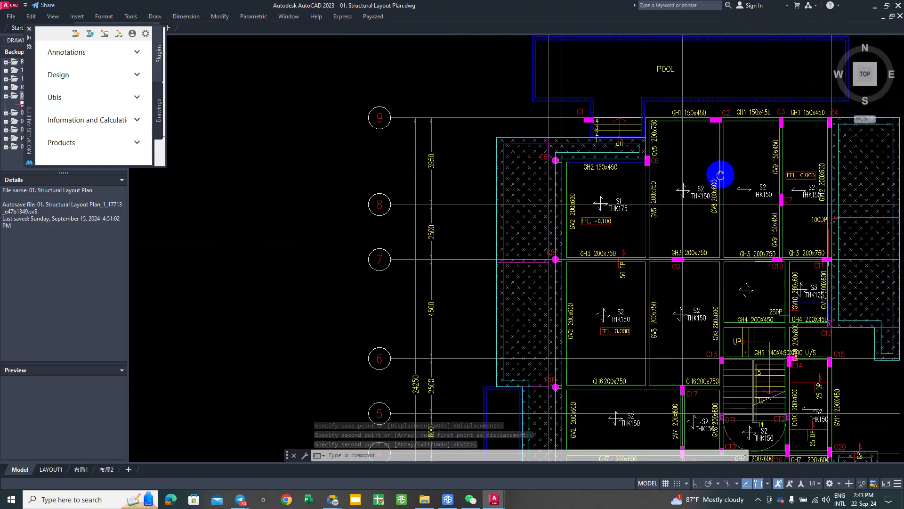
scroll(650, 235, "down", 3)
scroll(429, 253, "up", 2)
scroll(605, 222, "up", 2)
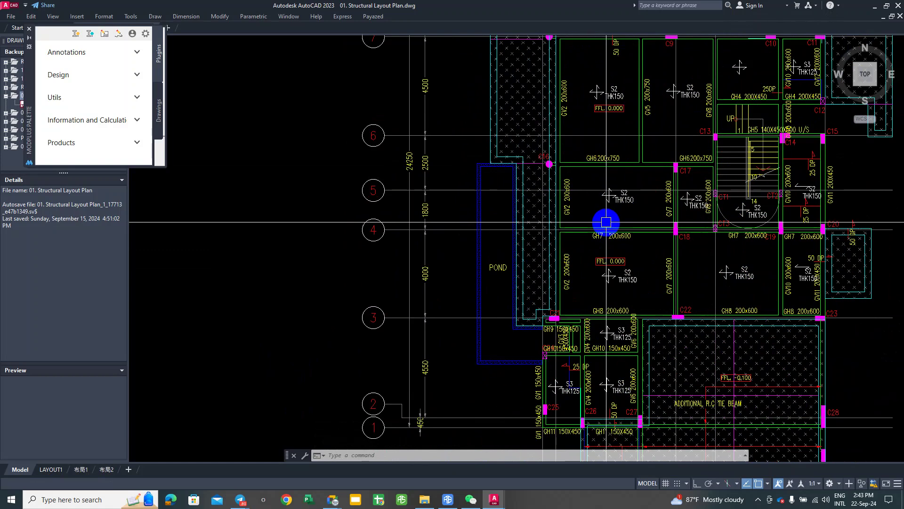
scroll(609, 237, "up", 2)
key("Escape")
scroll(626, 198, "down", 3)
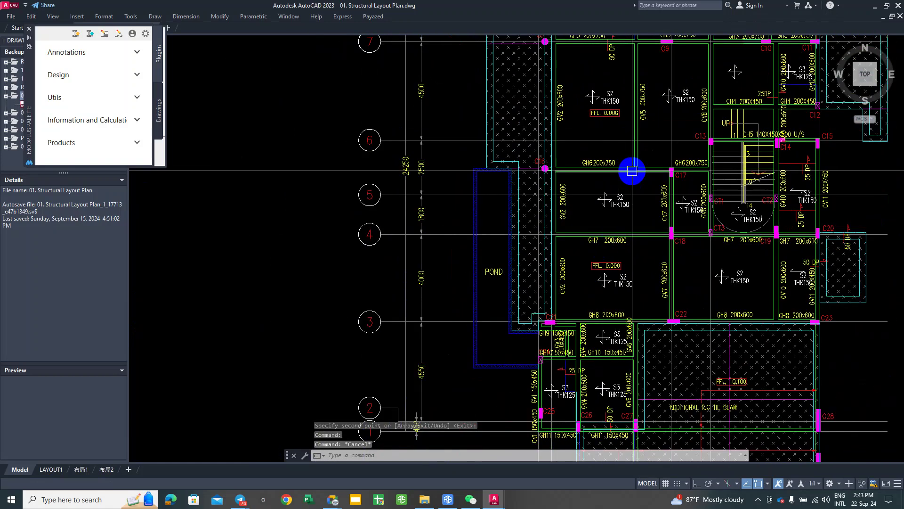
scroll(590, 223, "up", 2)
scroll(697, 140, "up", 5)
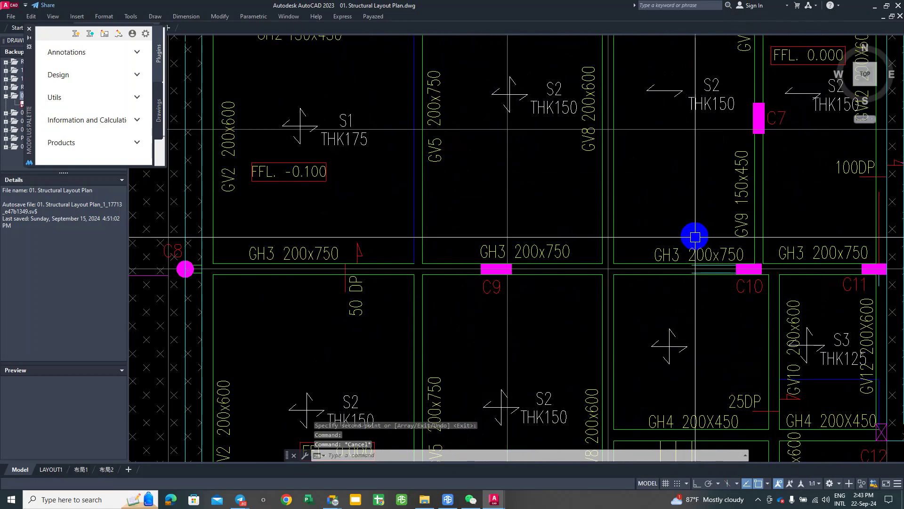
left_click(660, 250)
right_click(716, 185)
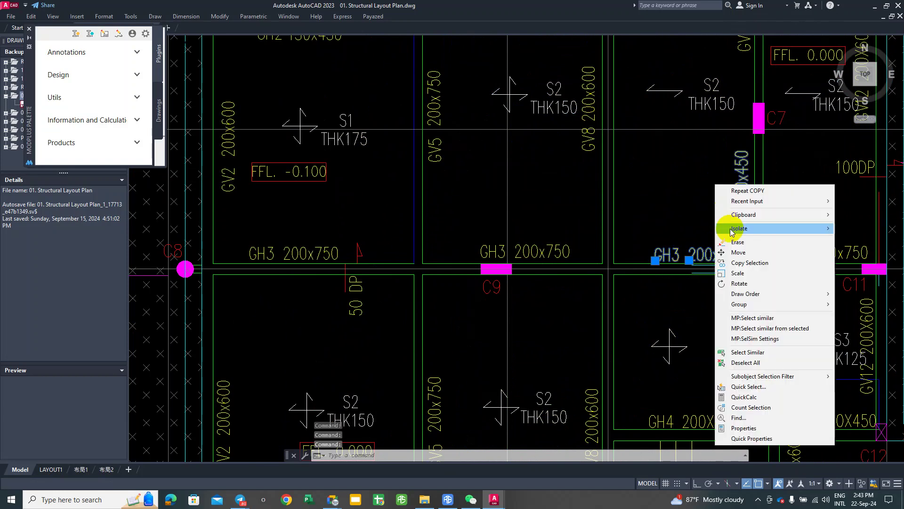
left_click(747, 352)
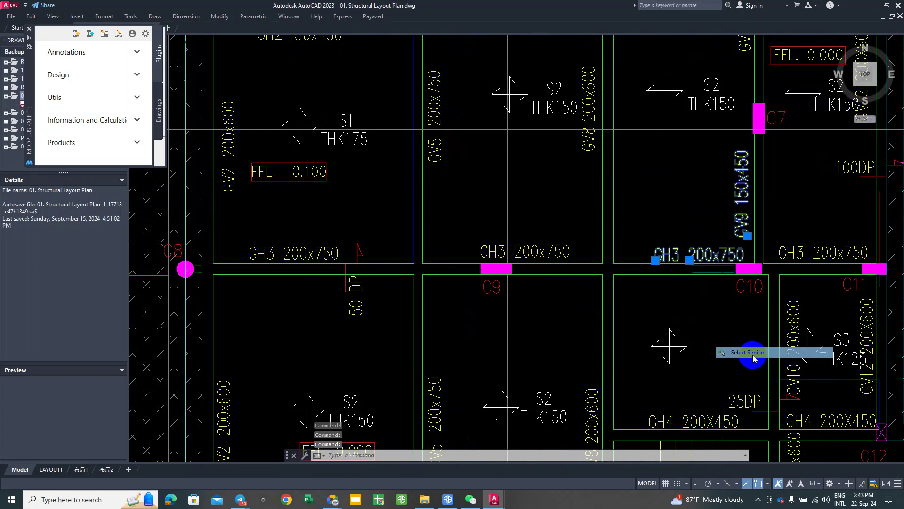
Step: Erase the 103 selected beam-size labels from the plan copy and review its grids 1–6
scroll(712, 320, "down", 8)
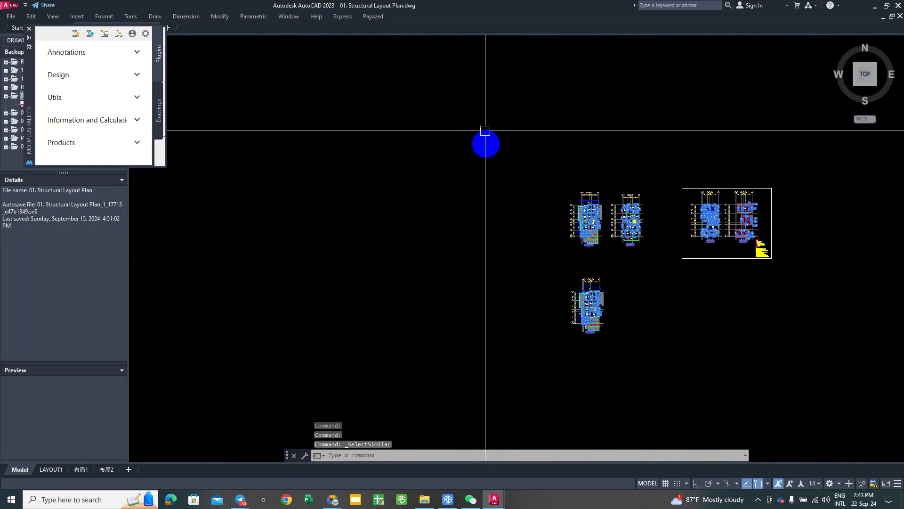
left_click(480, 117)
scroll(618, 312, "up", 5)
middle_click_drag(618, 312, 765, 313)
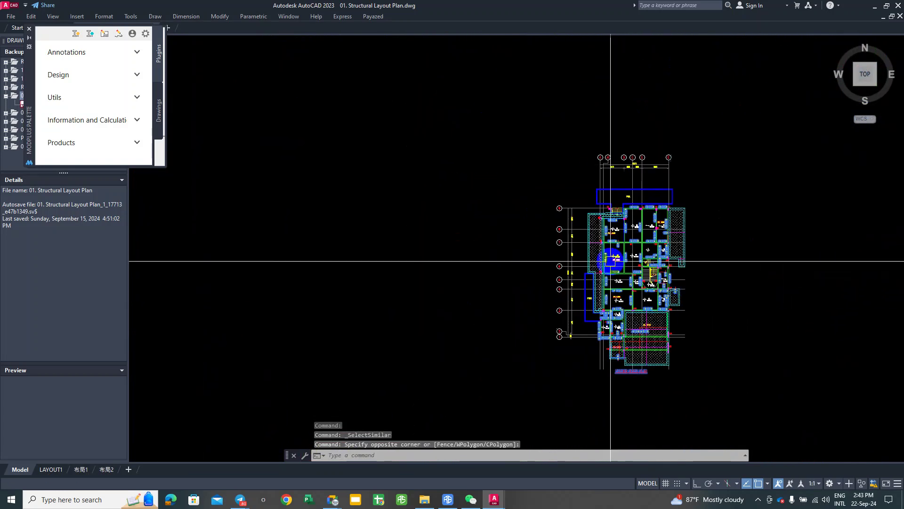
scroll(598, 262, "up", 4)
type("E")
key("Return")
scroll(634, 279, "up", 6)
scroll(631, 240, "down", 2)
scroll(613, 226, "up", 3)
scroll(611, 235, "down", 4)
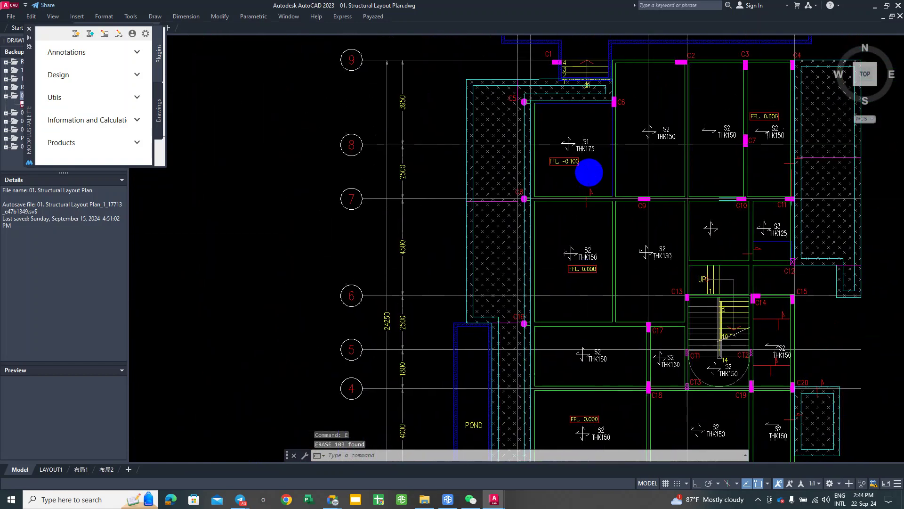
middle_click_drag(638, 169, 659, 105)
middle_click_drag(631, 291, 638, 171)
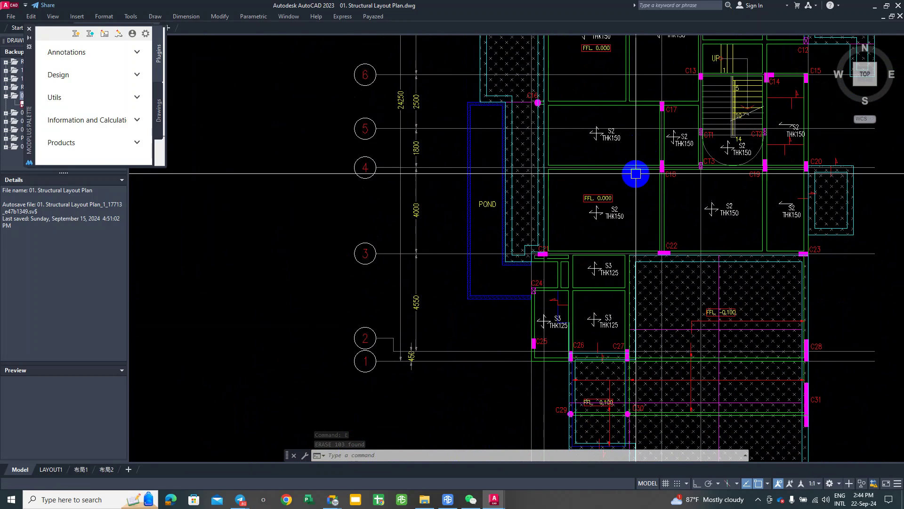
scroll(626, 192, "up", 1)
scroll(758, 192, "down", 1)
middle_click_drag(758, 192, 620, 284)
scroll(620, 285, "up", 5)
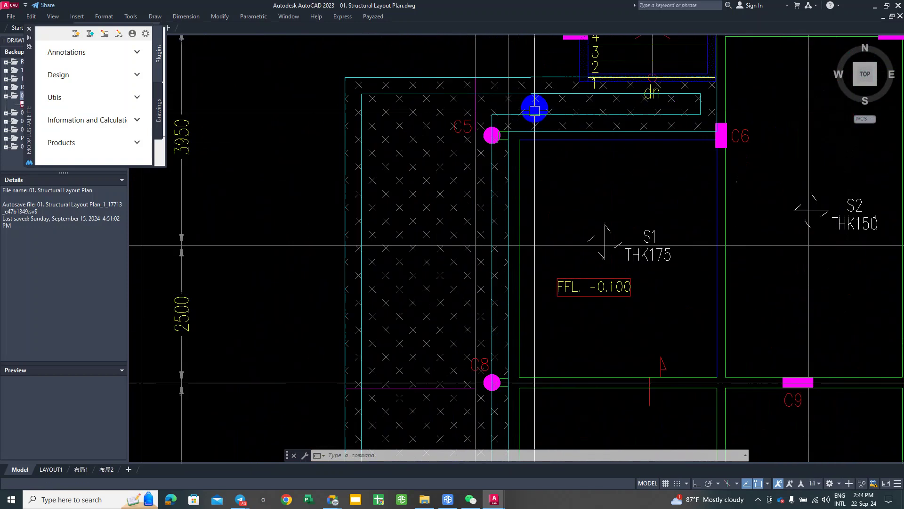
Step: Draw a rectangle with RECTANG, corner to corner, over the S1 slab panel
left_click(544, 205)
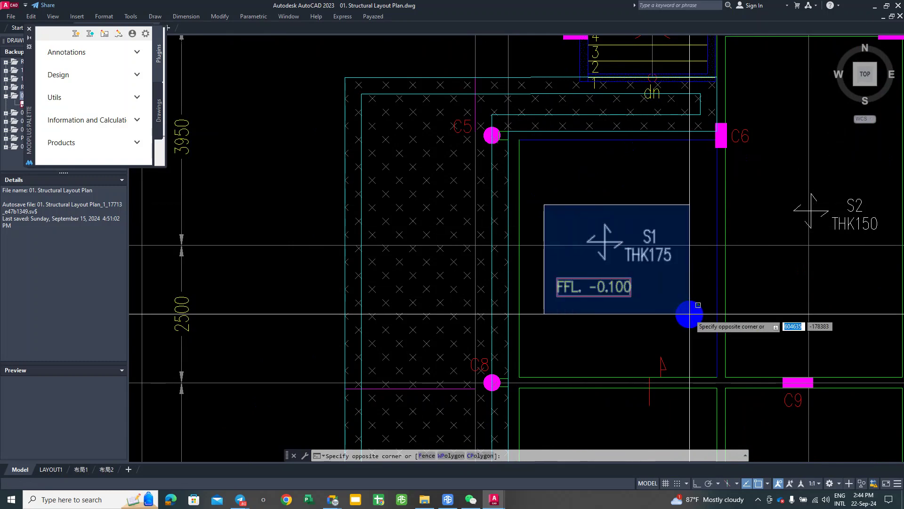
left_click(584, 198)
middle_click_drag(580, 201, 586, 206)
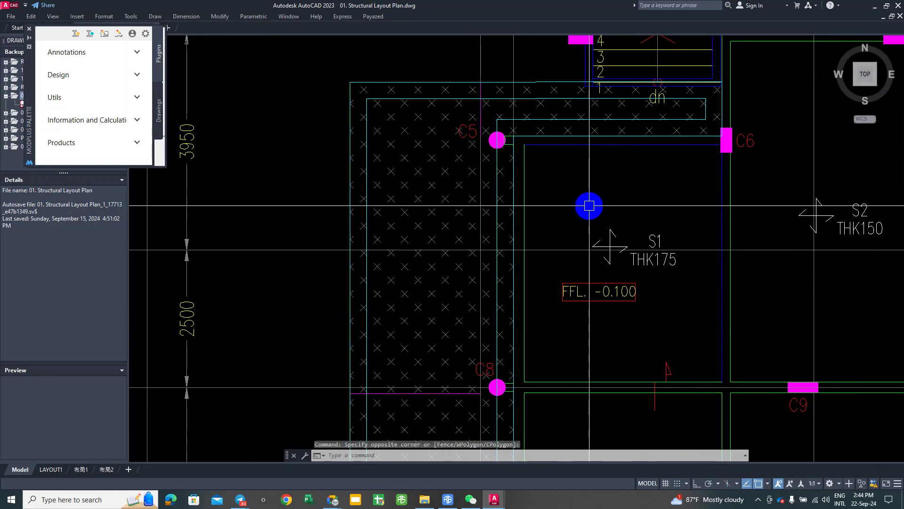
type("rec")
key("Return")
middle_click_drag(638, 289, 629, 234)
left_click(516, 309)
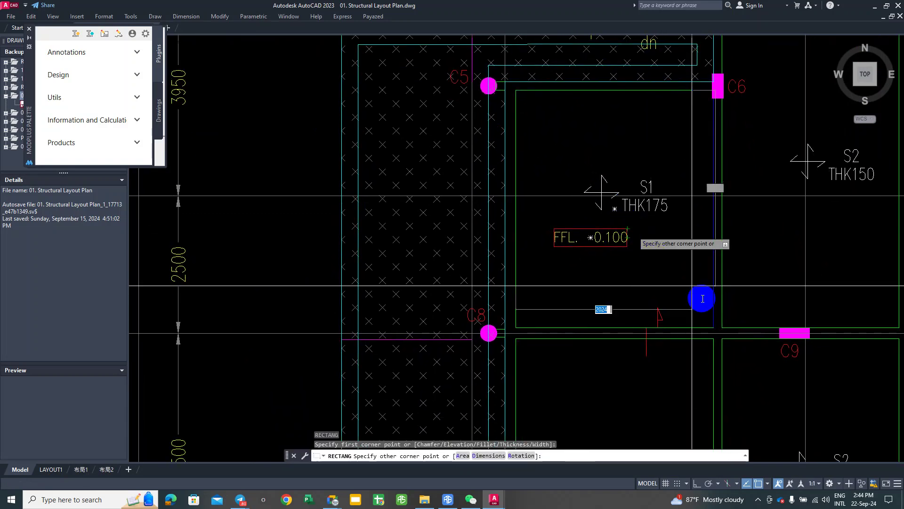
left_click(711, 327)
Step: Draw a rectangle from the C8 intersection over the panel between grids 7 and 6
middle_click_drag(568, 397, 590, 221)
key("Return")
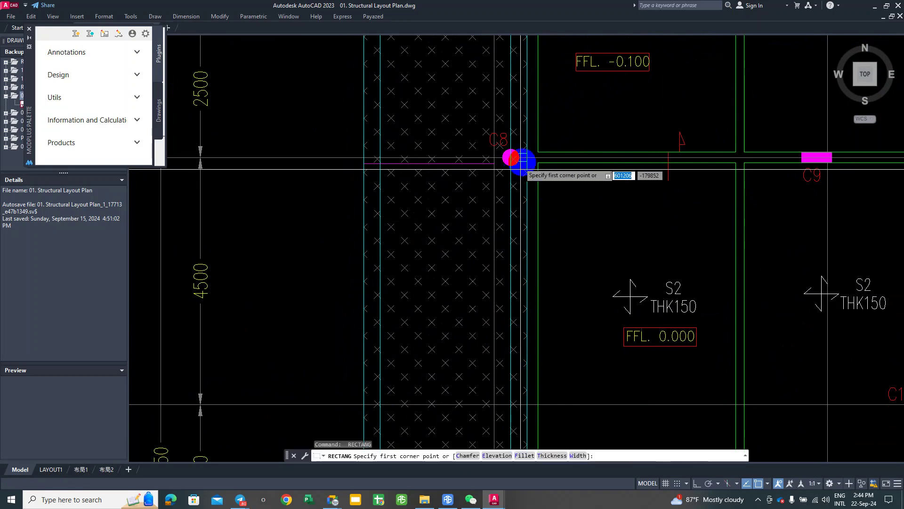
left_click(538, 163)
middle_click_drag(620, 311, 632, 49)
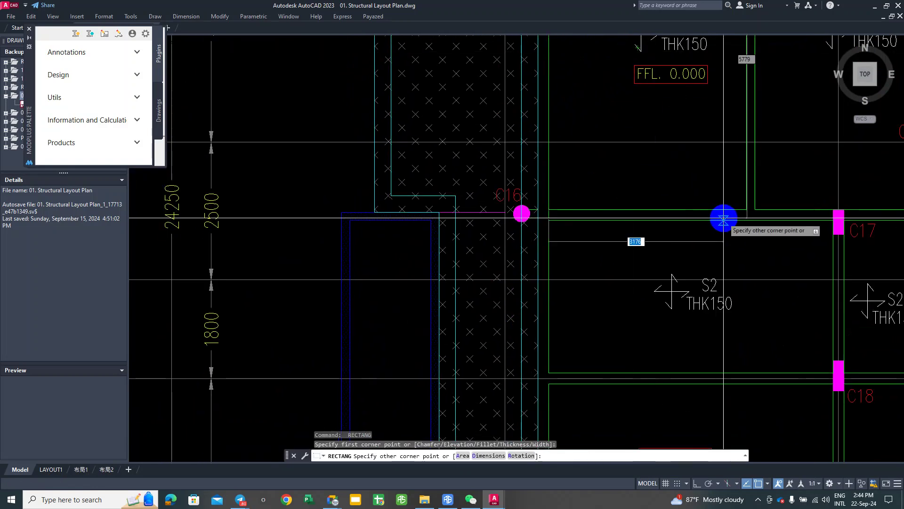
left_click(746, 210)
Step: Stretch the grid 7–6 rectangle's right edge out to the beam line
scroll(697, 238, "down", 5)
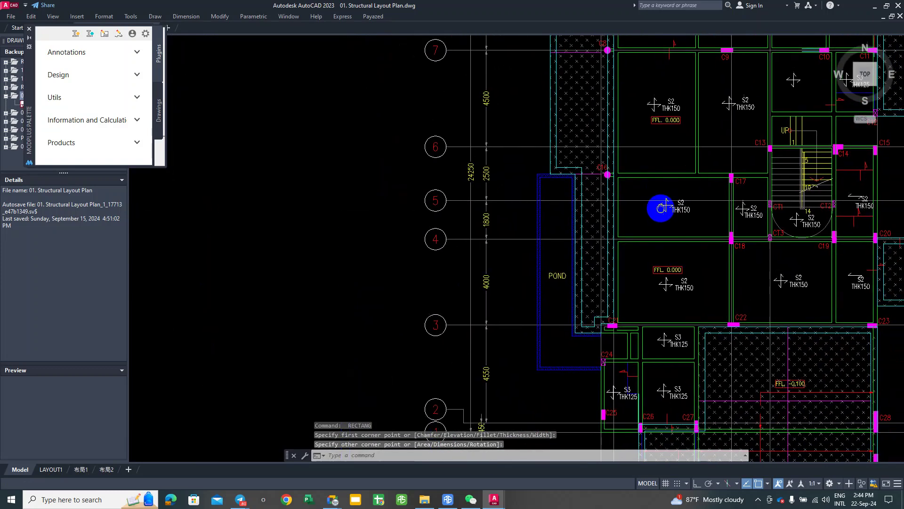
middle_click_drag(664, 186, 658, 221)
left_click(687, 177)
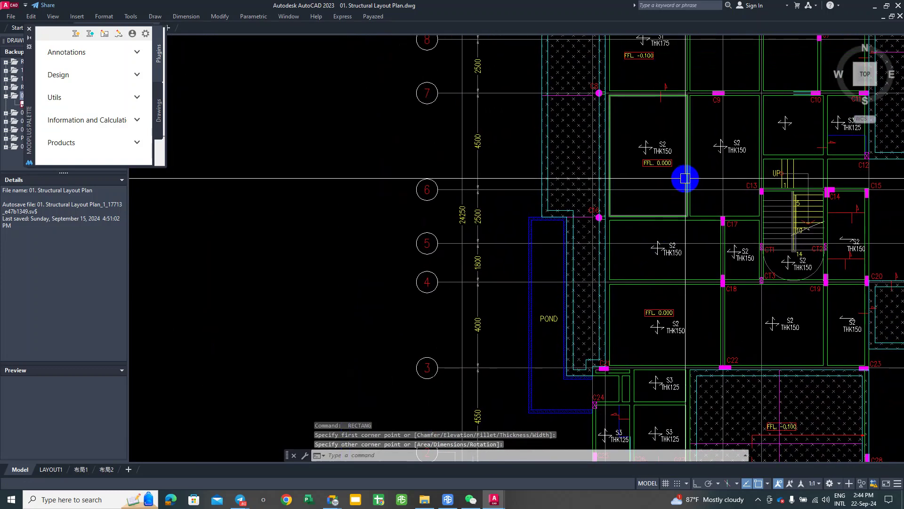
left_click(688, 155)
scroll(767, 174, "up", 4)
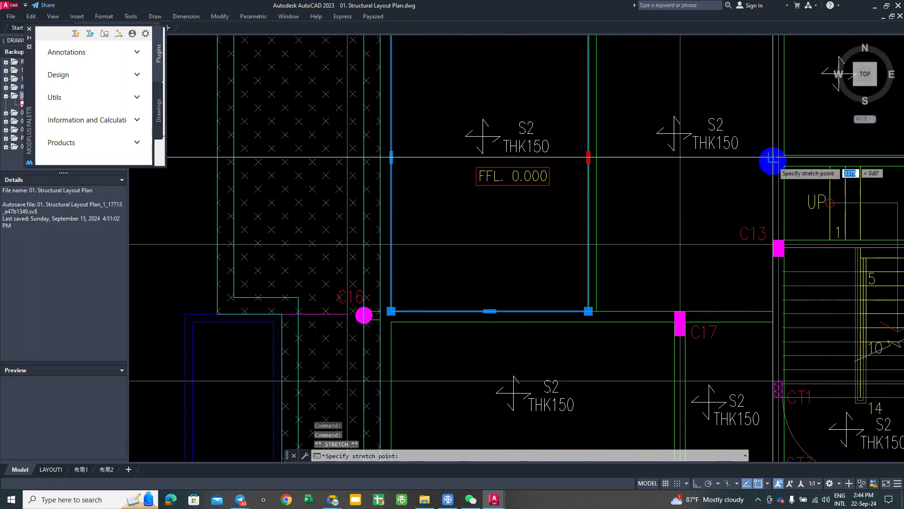
scroll(773, 160, "up", 4)
left_click(771, 160)
scroll(743, 195, "down", 6)
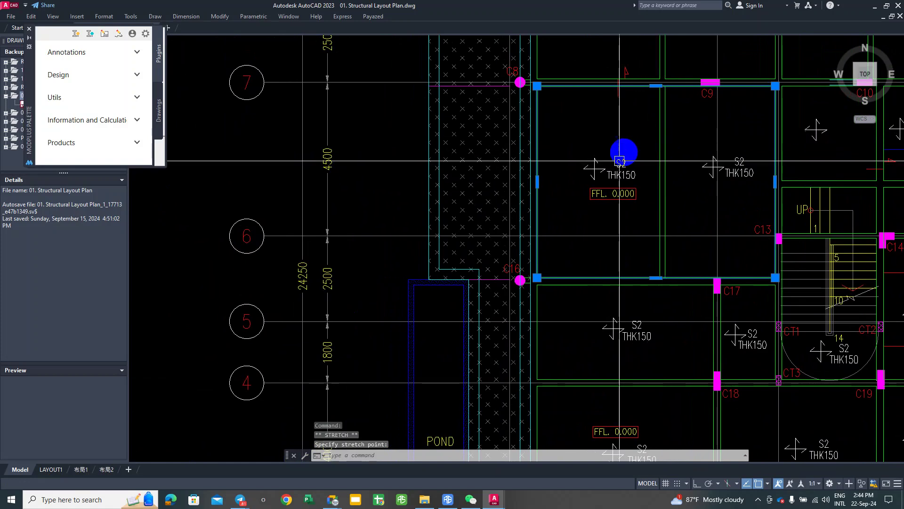
middle_click_drag(622, 162, 644, 124)
key("Escape")
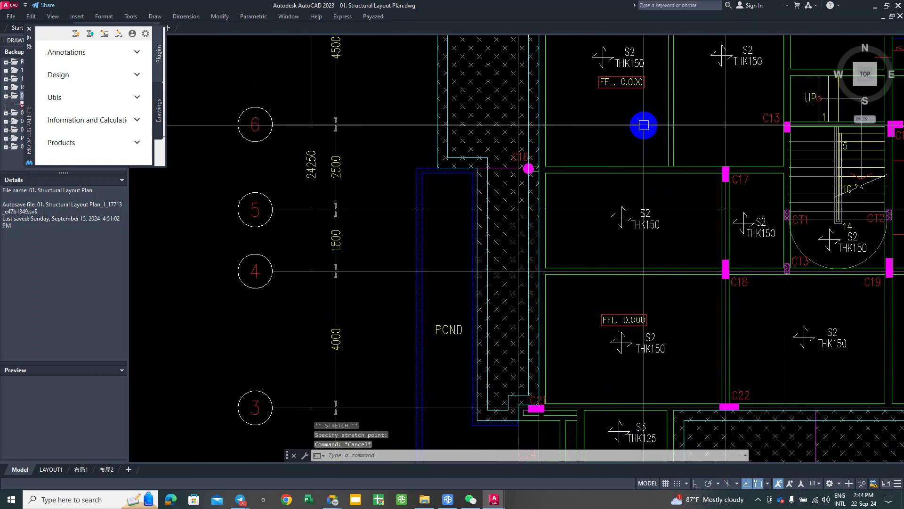
Step: Start another rectangle at column C16
type("rec")
key("Return")
scroll(550, 184, "up", 2)
Step: Trace rectangles over the panels from column C16 to C18 and from C17 to CT3
left_click(544, 164)
scroll(764, 277, "up", 2)
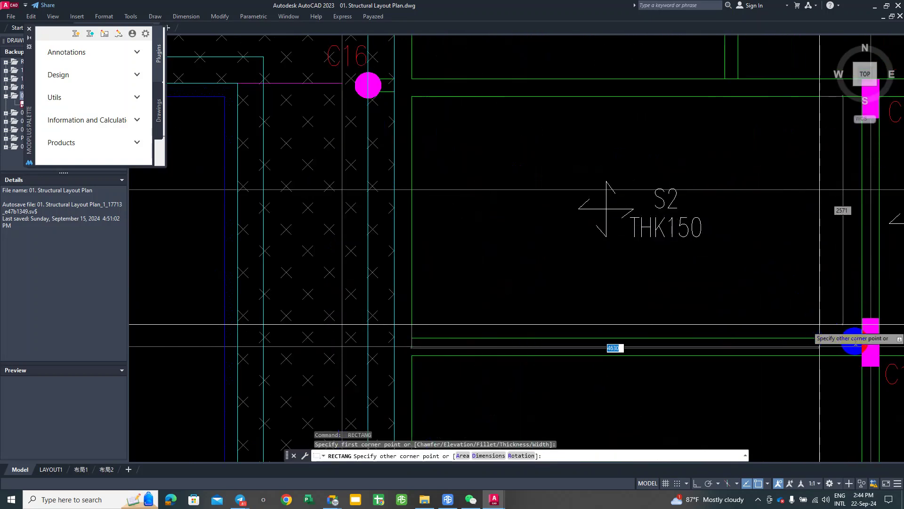
middle_click_drag(856, 342, 656, 192)
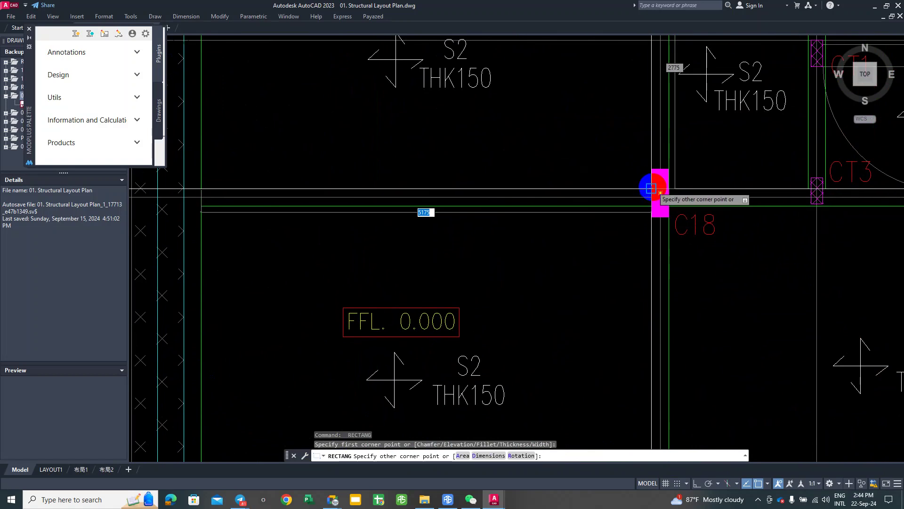
left_click(651, 188)
scroll(677, 177, "down", 5)
scroll(679, 145, "up", 4)
key("Return")
scroll(632, 124, "up", 3)
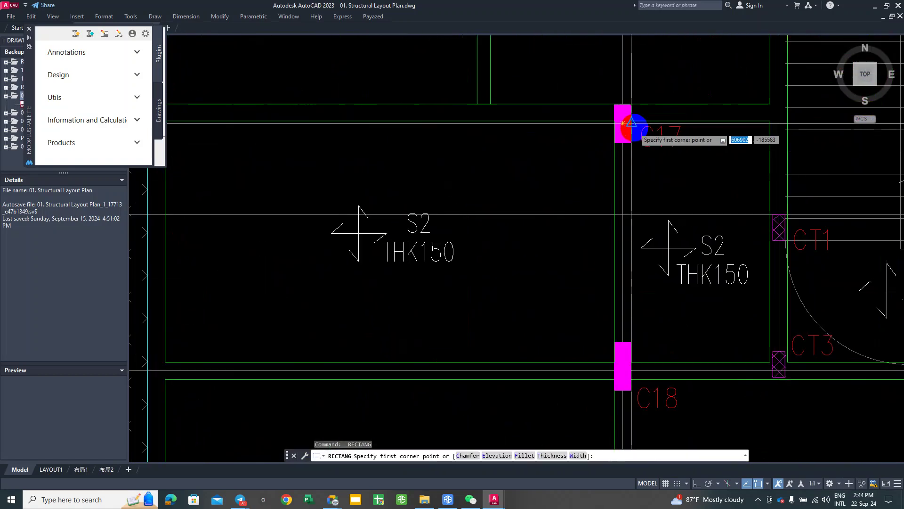
left_click(631, 123)
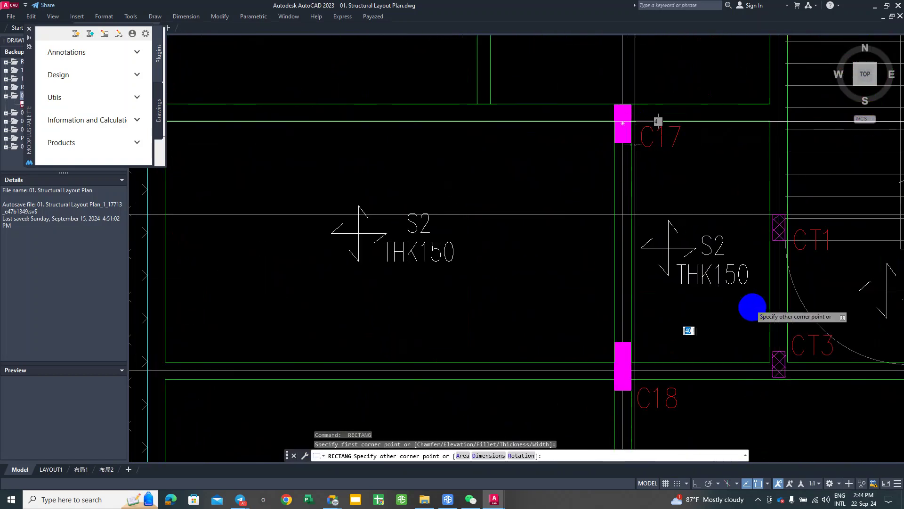
left_click(771, 361)
scroll(732, 278, "down", 3)
middle_click_drag(731, 279, 709, 56)
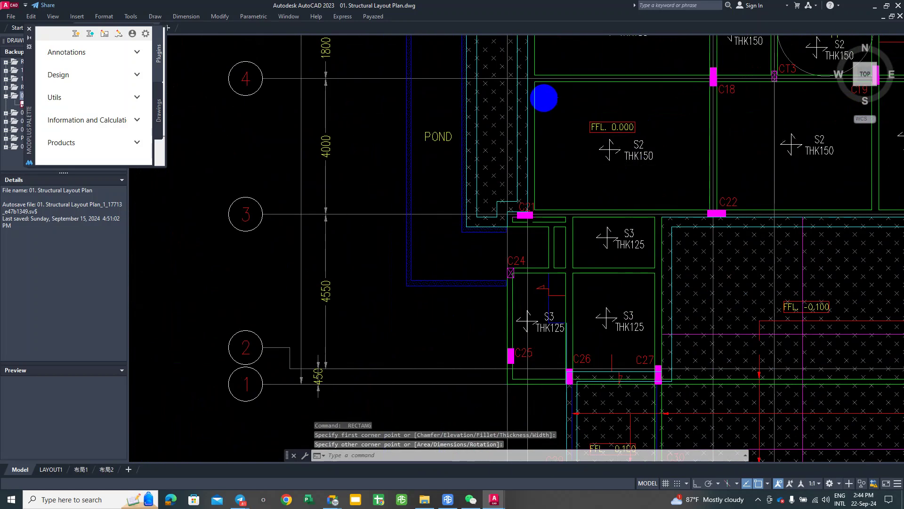
Step: Draw rectangles over the panel below grid 4 to C22 and from C18 toward C22
key("Return")
scroll(541, 81, "up", 2)
left_click(822, 289)
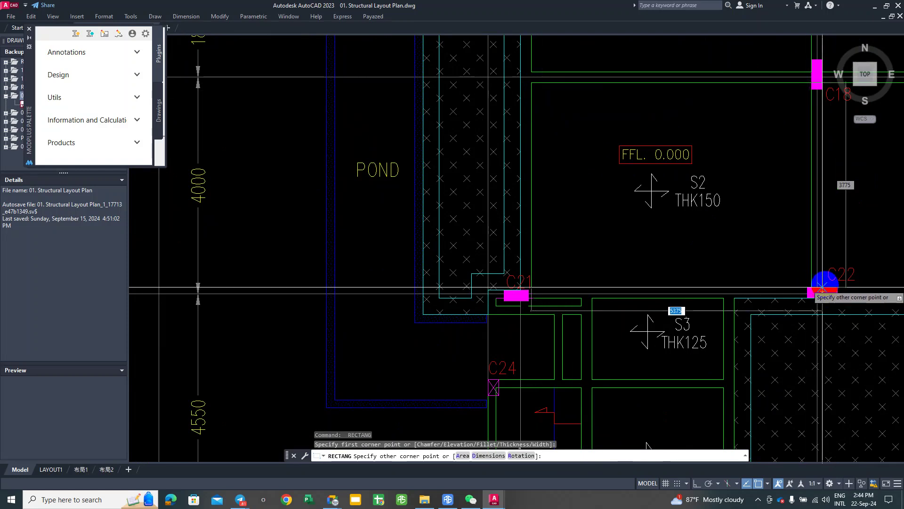
scroll(822, 289, "up", 2)
left_click(787, 297)
scroll(741, 289, "down", 4)
middle_click_drag(741, 289, 606, 262)
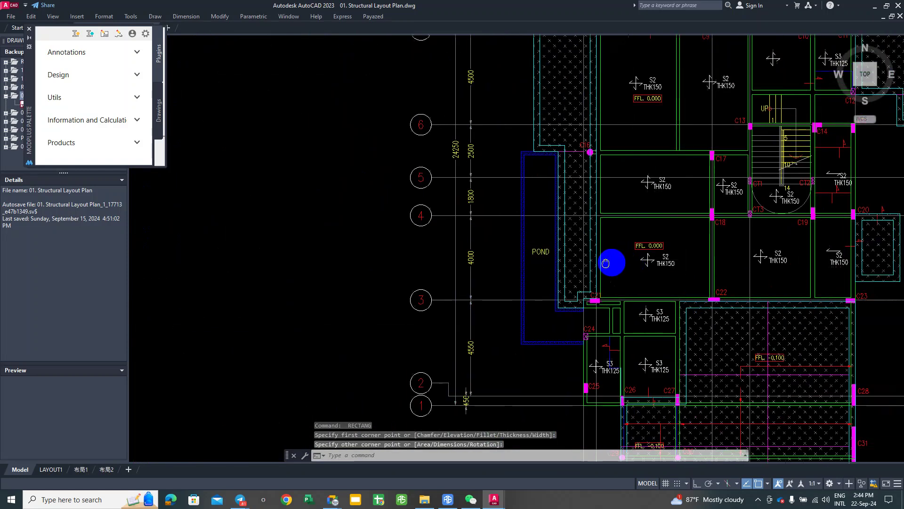
key("Return")
scroll(650, 221, "up", 4)
left_click(619, 197)
middle_click_drag(716, 286, 579, 147)
mouse_move(826, 370)
middle_mouse_down()
mouse_move(707, 275)
mouse_move(664, 213)
middle_mouse_up()
left_click(772, 294)
scroll(773, 224, "down", 4)
scroll(664, 279, "up", 2)
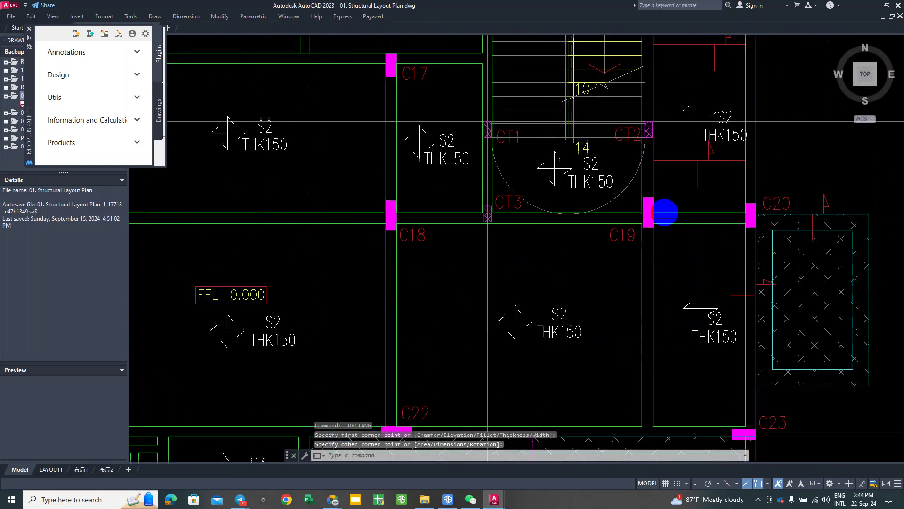
Step: Outline the slab panel from column C19 to C23 with a rectangle
key("Return")
scroll(661, 214, "up", 3)
scroll(657, 214, "up", 3)
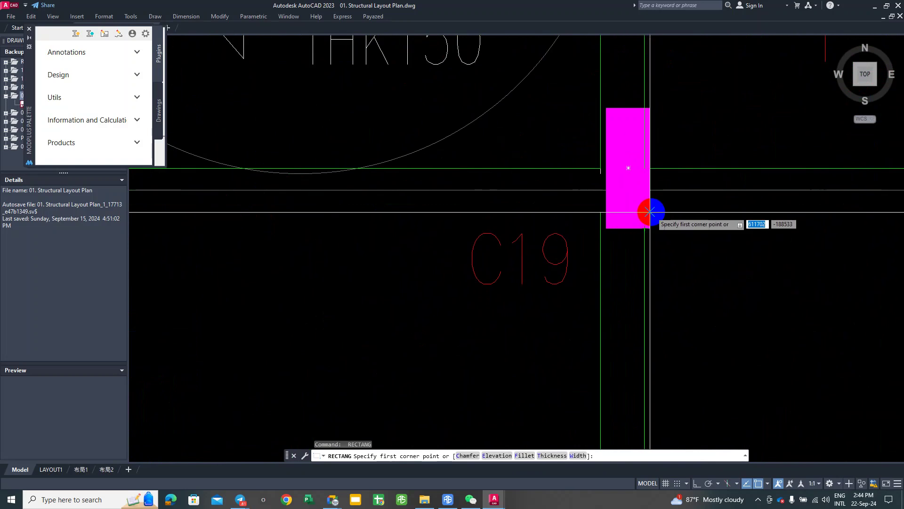
left_click(645, 211)
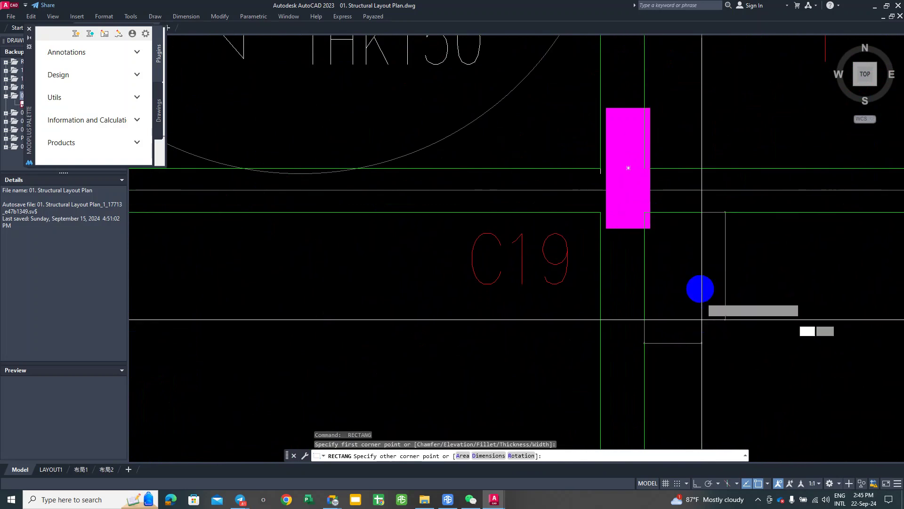
scroll(672, 289, "down", 3)
middle_click_drag(672, 289, 760, 303)
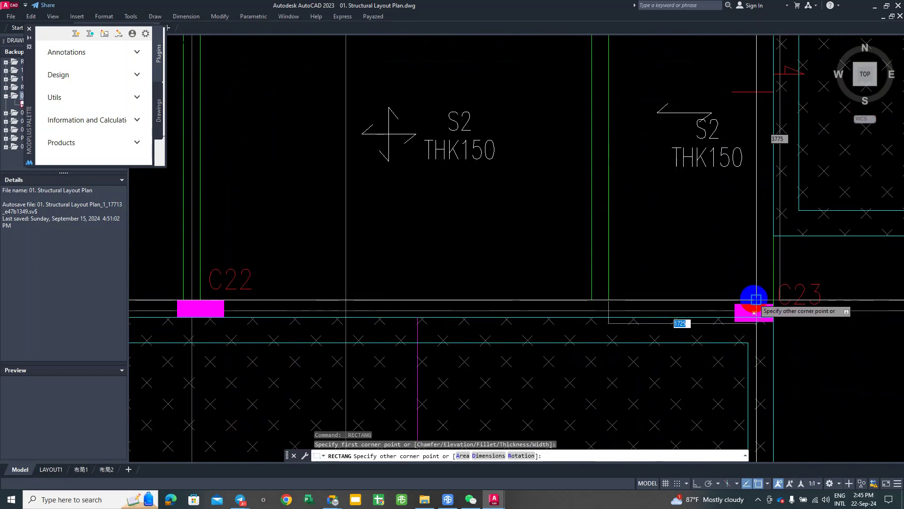
left_click(748, 312)
scroll(735, 299, "down", 3)
scroll(723, 259, "up", 3)
Step: Outline the slab panel from column C19 to C15 with a rectangle
key("Return")
scroll(695, 289, "up", 2)
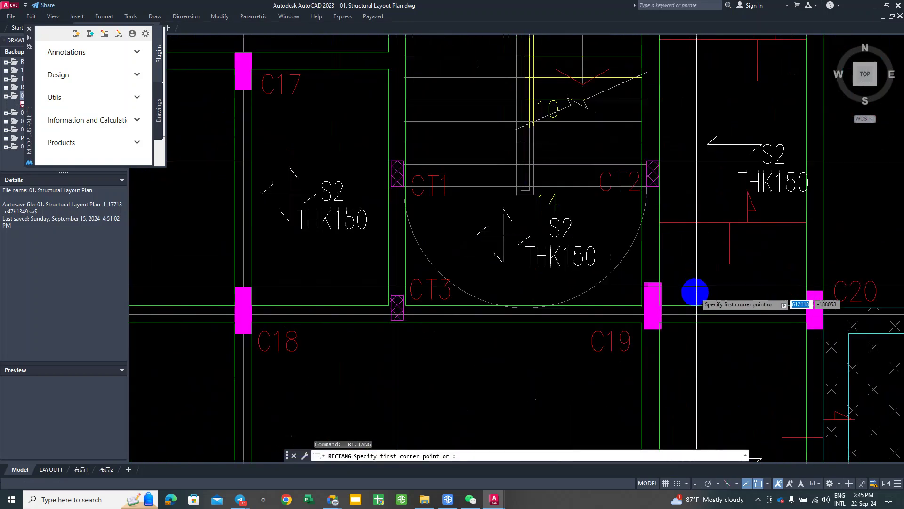
scroll(658, 282, "up", 4)
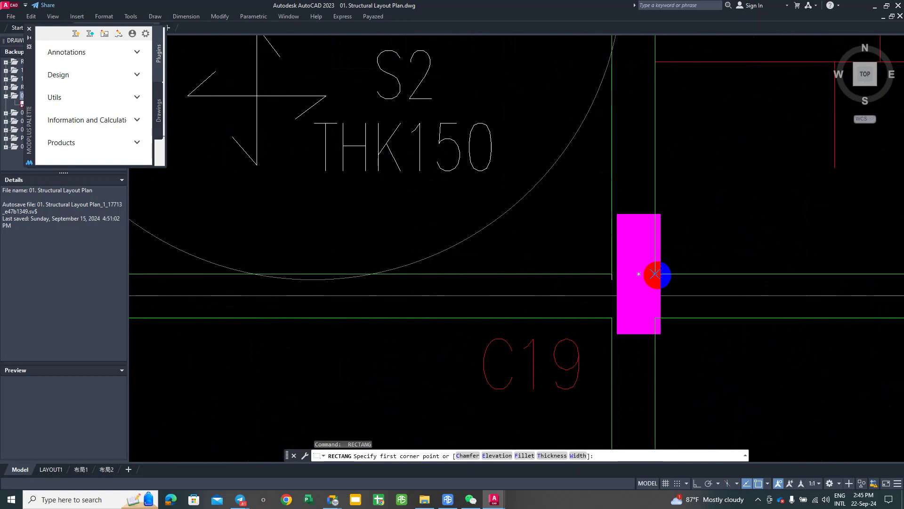
left_click(656, 274)
scroll(722, 172, "down", 3)
middle_click_drag(728, 182, 703, 357)
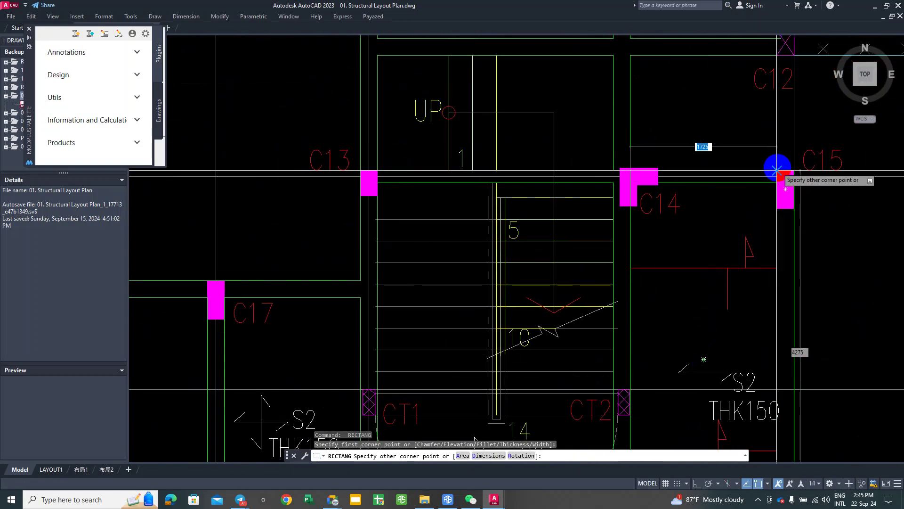
scroll(778, 170, "up", 2)
left_click(775, 191)
scroll(761, 210, "down", 2)
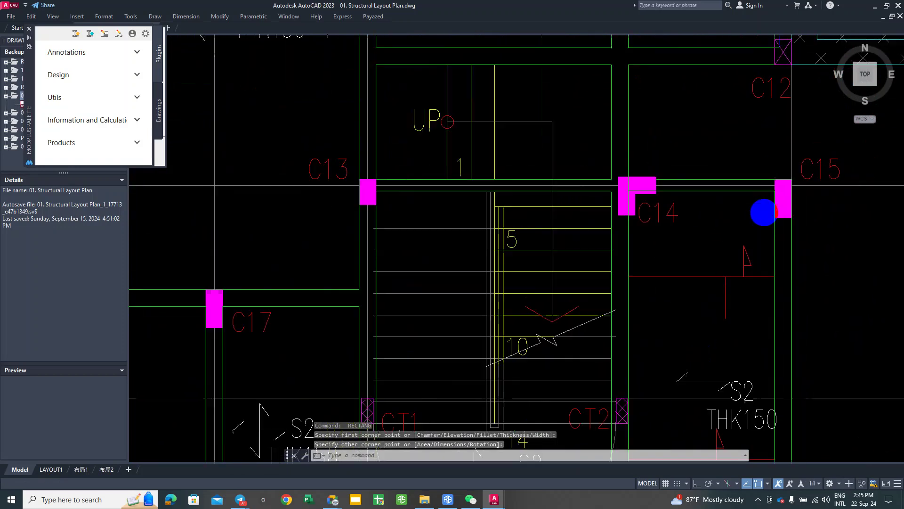
scroll(762, 211, "down", 2)
middle_click_drag(761, 210, 818, 192)
Step: Draw a rectangle from near column CT3 to beside column C14
key("space")
scroll(639, 316, "up", 3)
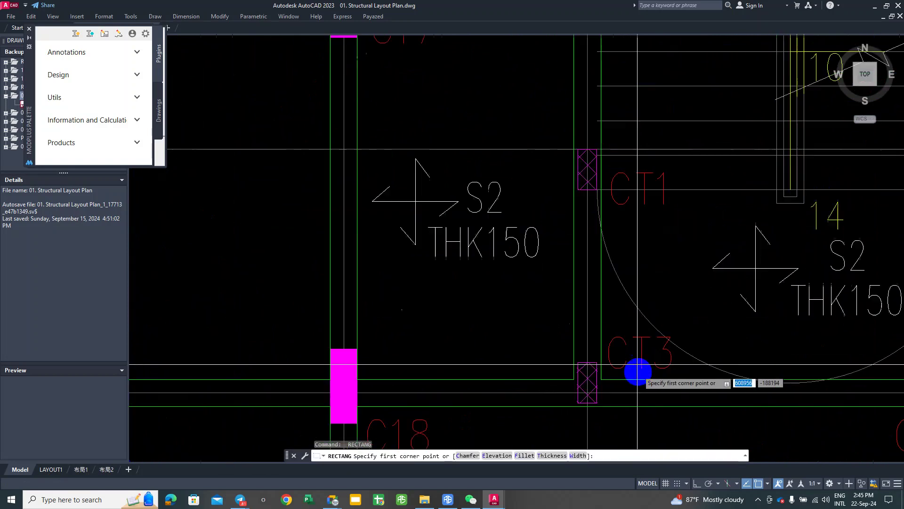
left_click(603, 378)
scroll(589, 283, "down", 4)
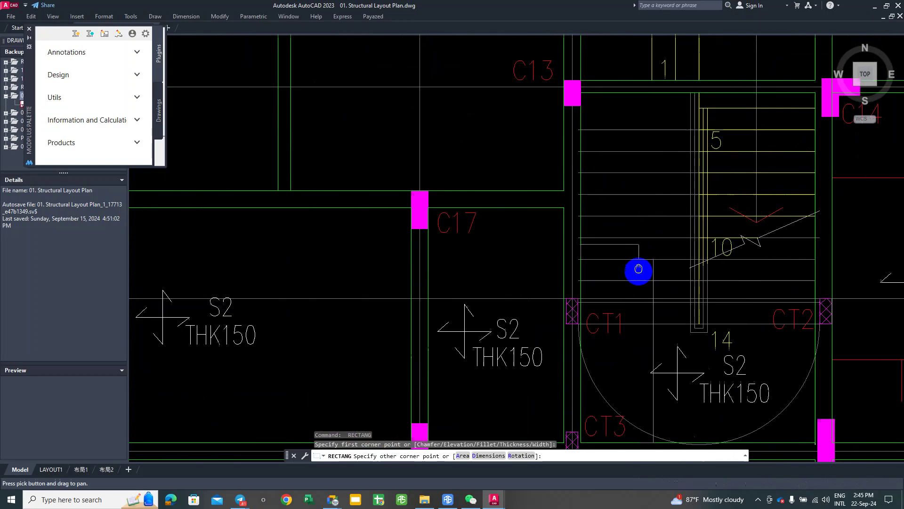
scroll(744, 175, "up", 4)
left_click(766, 170)
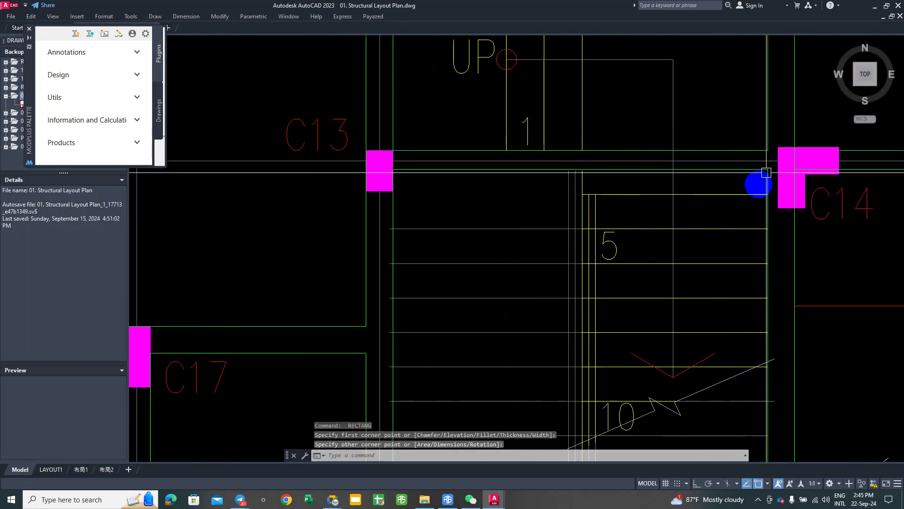
scroll(705, 142, "down", 4)
scroll(686, 204, "up", 2)
middle_click_drag(686, 204, 684, 218)
scroll(660, 264, "up", 4)
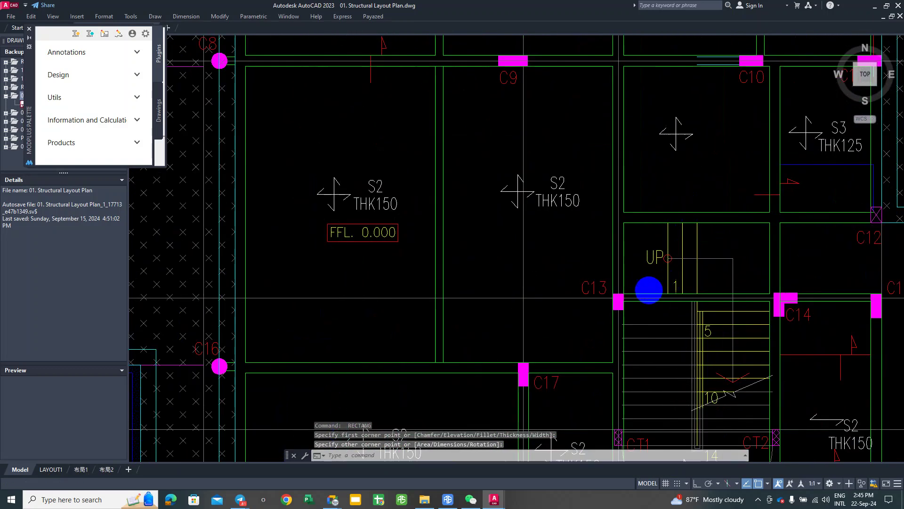
Step: Draw a rectangle over the panel from column C13 to C11
key("space")
left_click(590, 312)
middle_click_drag(799, 132, 726, 228)
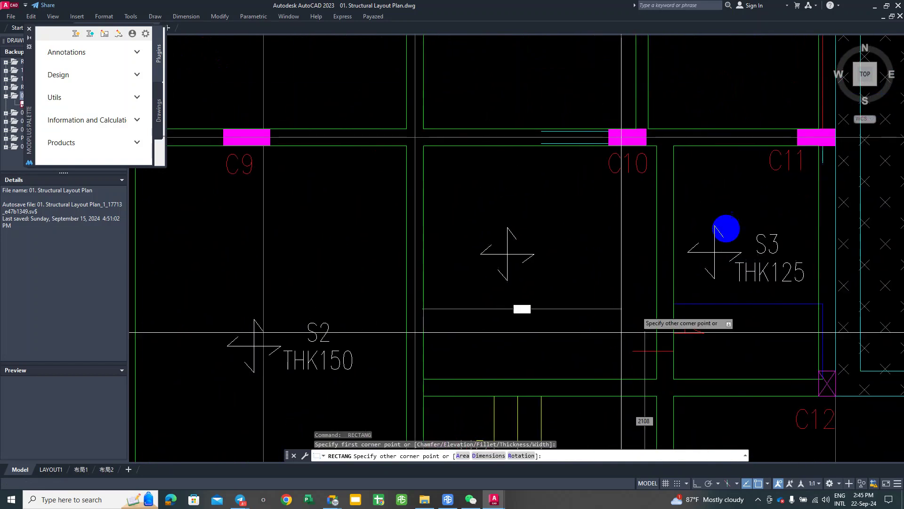
scroll(817, 139, "up", 5)
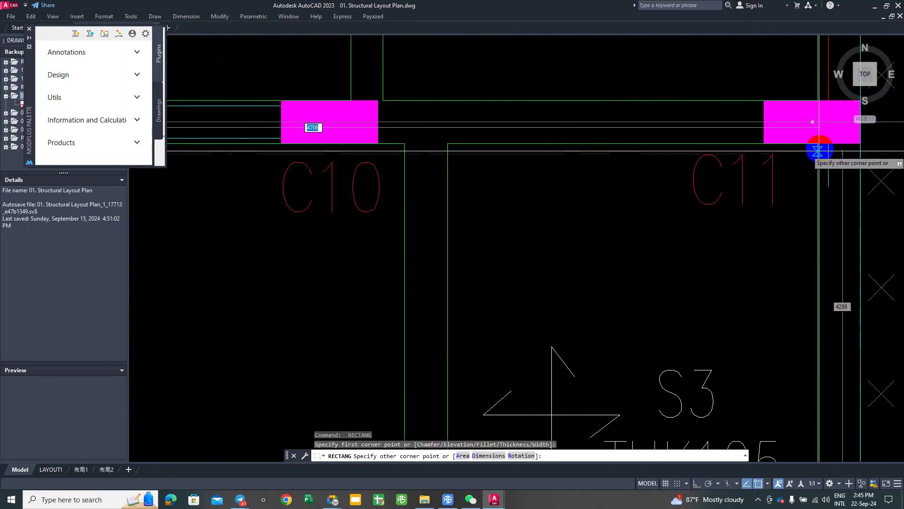
left_click(816, 145)
scroll(792, 162, "down", 6)
middle_click_drag(699, 154, 777, 90)
scroll(778, 91, "down", 2)
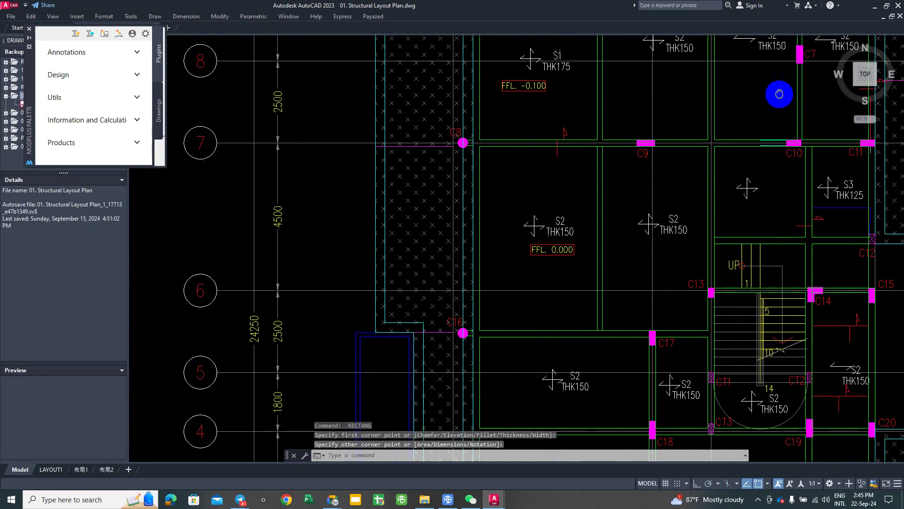
Step: Select the line between the S2 panels, then abandon a rectangle started near C13
left_click(603, 196)
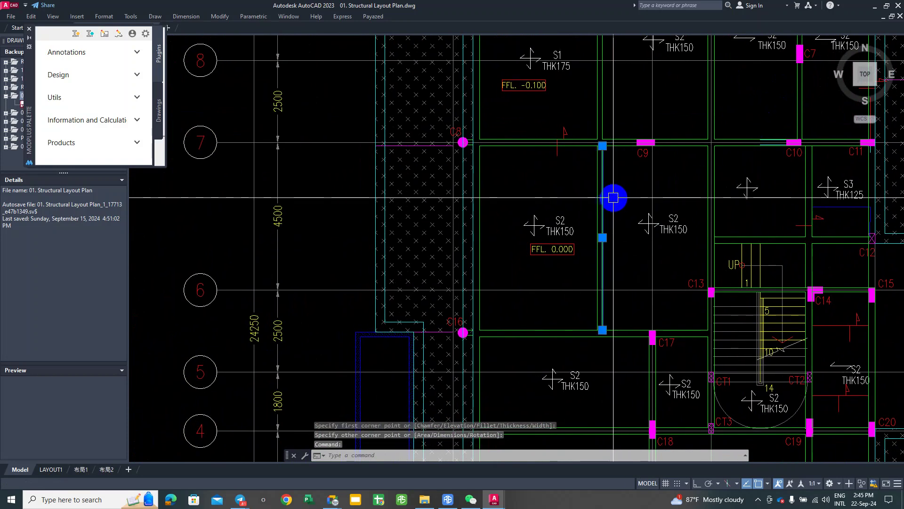
middle_click_drag(611, 196, 619, 189)
key("Escape")
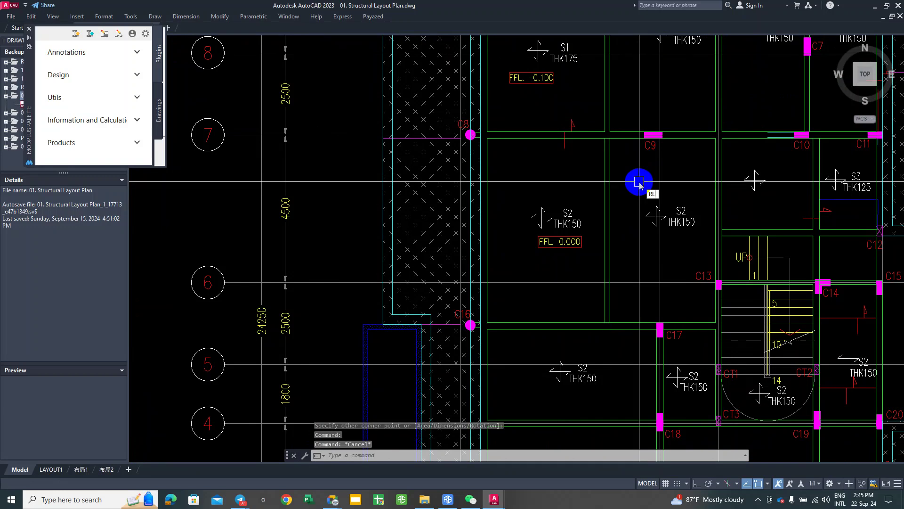
type("REC")
key("Return")
scroll(619, 142, "up", 2)
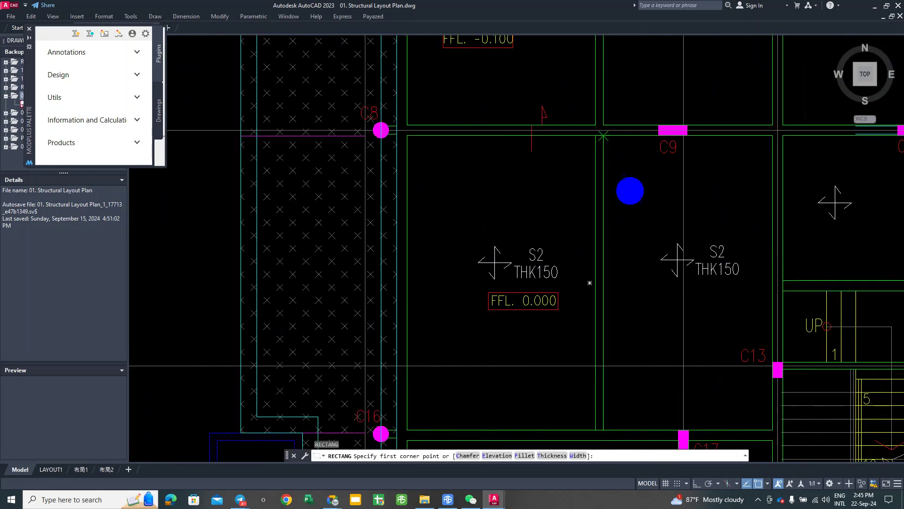
scroll(686, 81, "up", 2)
left_click(831, 347)
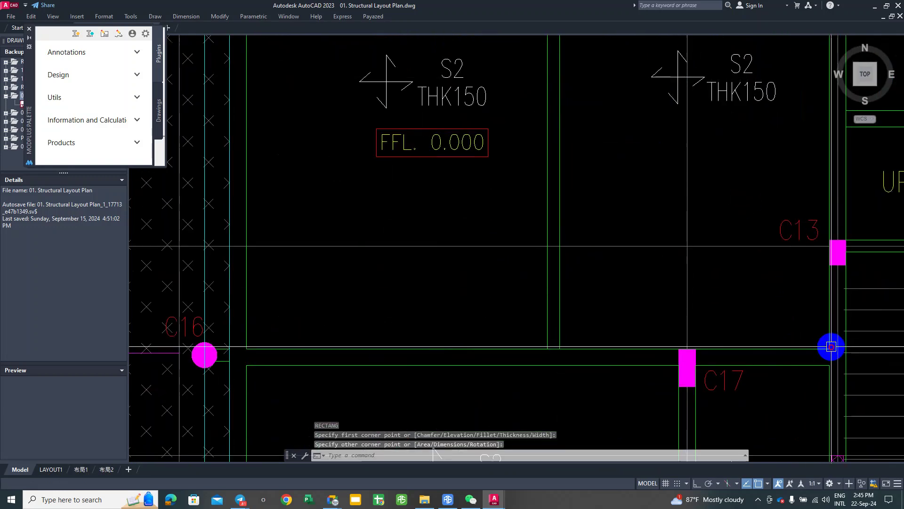
scroll(716, 196, "down", 3)
scroll(592, 242, "up", 3)
key("Escape")
Step: Start a rectangle in the S1 panel at grid 8 and cancel it
key("Return")
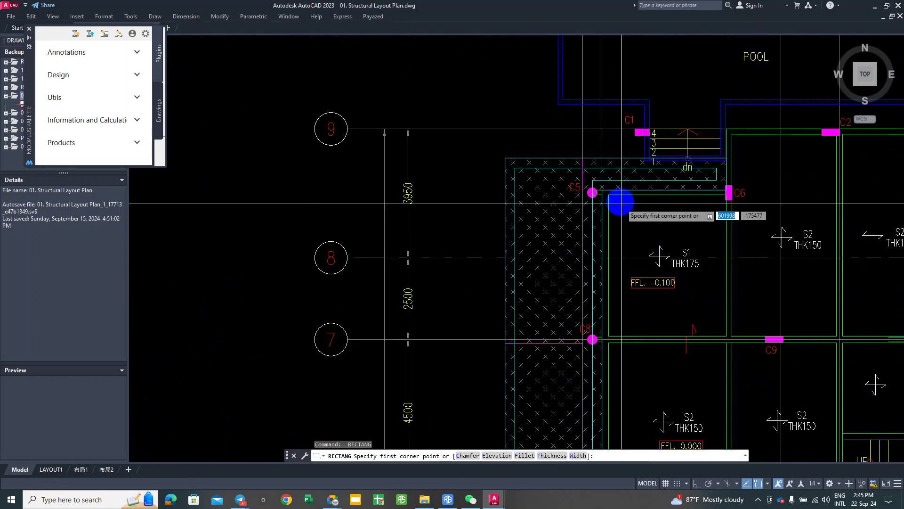
scroll(621, 202, "up", 2)
left_click(601, 189)
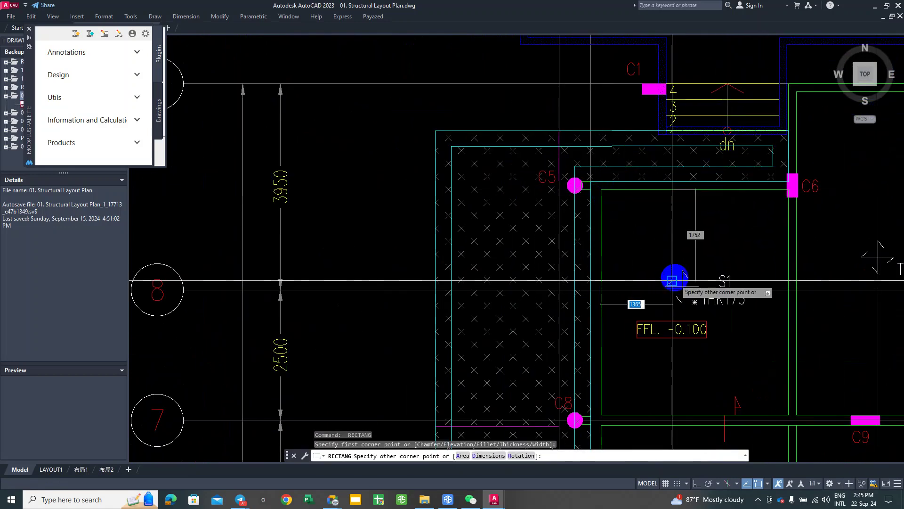
scroll(678, 280, "down", 2)
scroll(779, 256, "up", 2)
key("Escape")
Step: Draw a rectangle from the beam line left of C9 to column C2
scroll(769, 274, "down", 2)
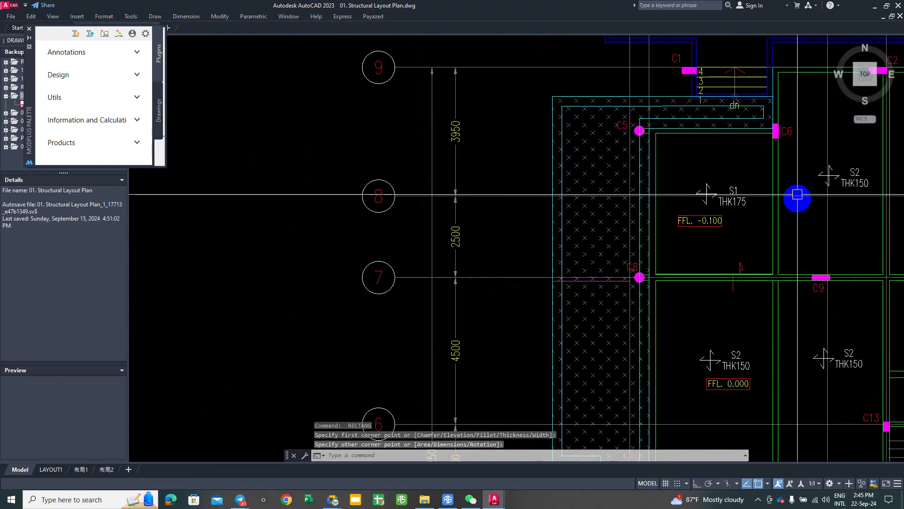
middle_click_drag(800, 196, 683, 242)
key("Return")
scroll(680, 353, "up", 3)
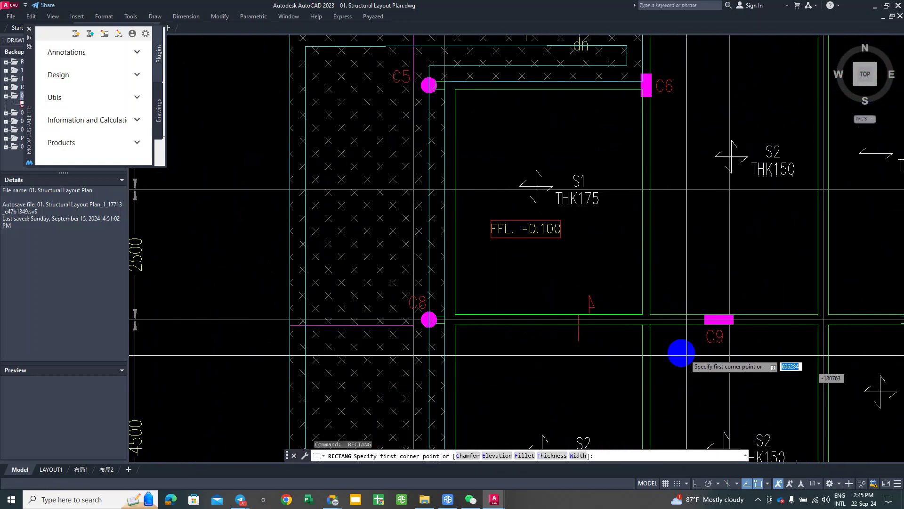
scroll(626, 312, "up", 4)
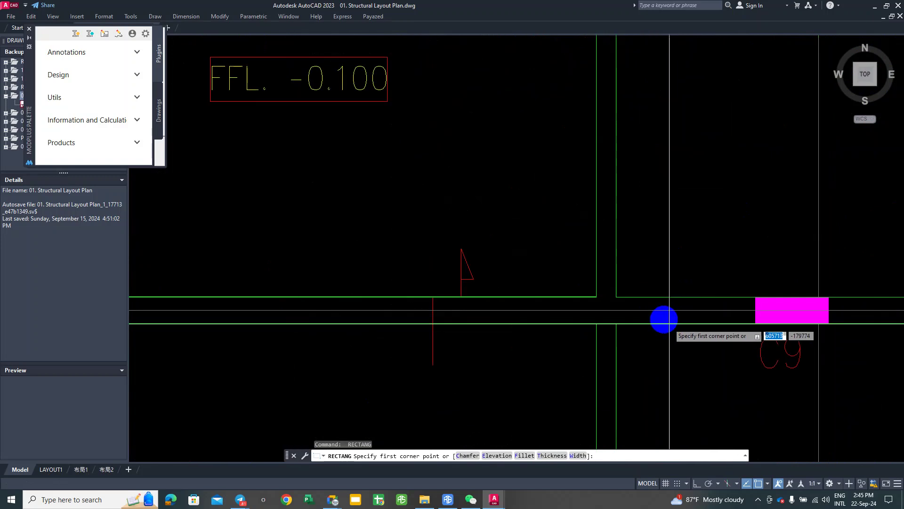
left_click(628, 302)
scroll(617, 306, "down", 5)
scroll(729, 181, "up", 6)
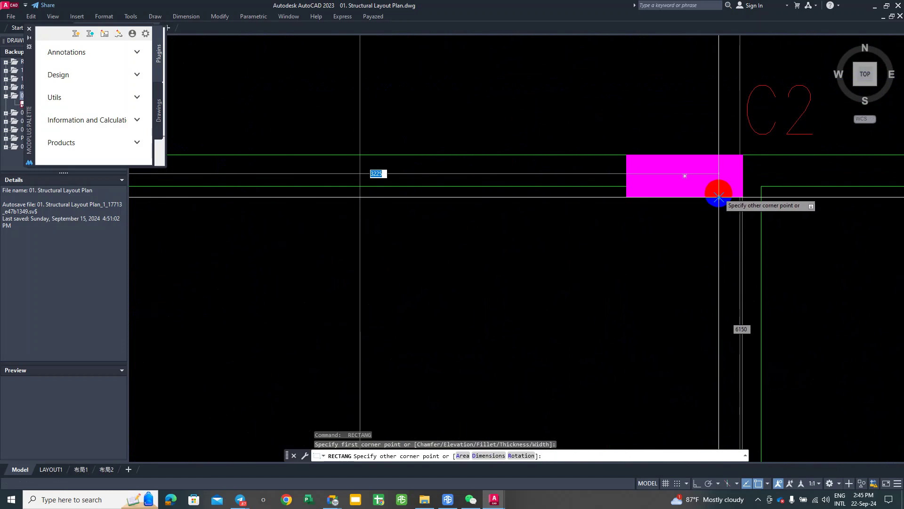
left_click(718, 198)
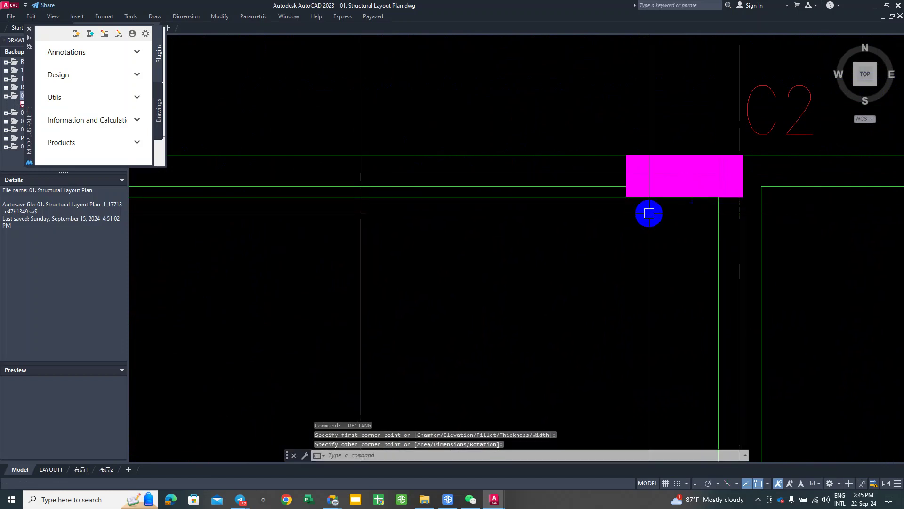
Step: Select the new rectangle and stretch its top edge using a grip
middle_click_drag(579, 216, 729, 204)
left_click(678, 179)
left_click(663, 196)
scroll(678, 200, "left", 3)
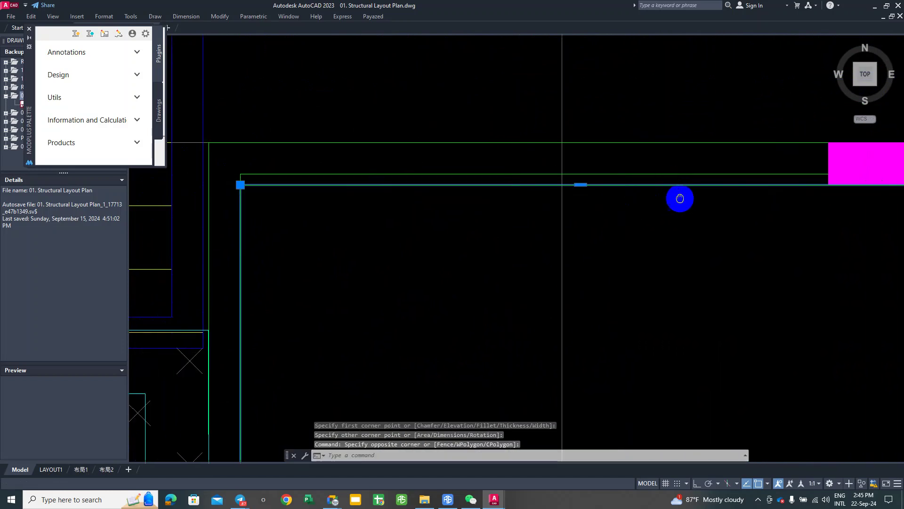
left_click(613, 179)
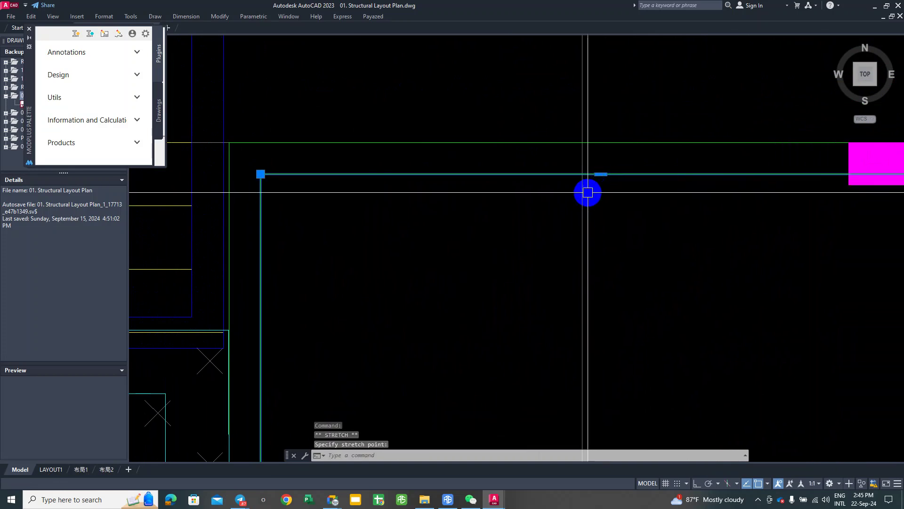
scroll(577, 183, "down", 4)
scroll(577, 182, "down", 2)
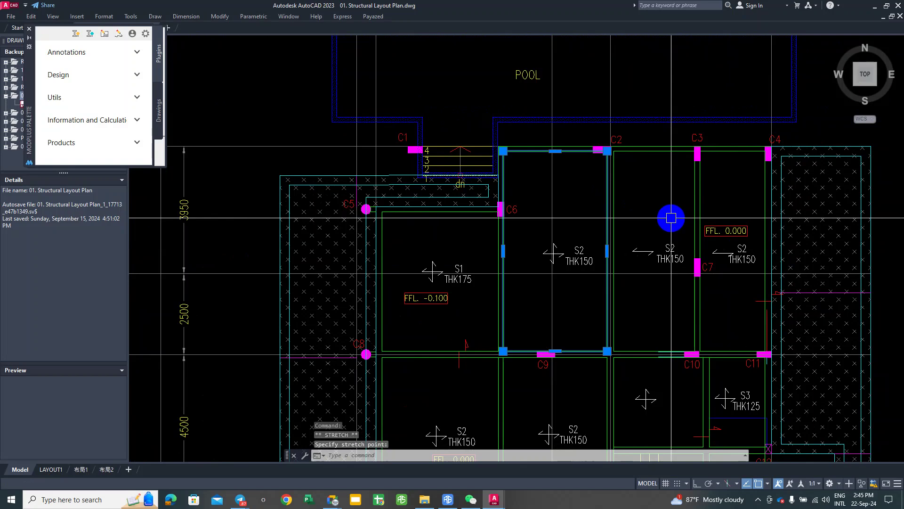
key("Escape")
key("Escape")
Step: Draw a rectangle with REC from the corner of column C2 to column C10
type("rec")
key("Return")
scroll(607, 155, "up", 4)
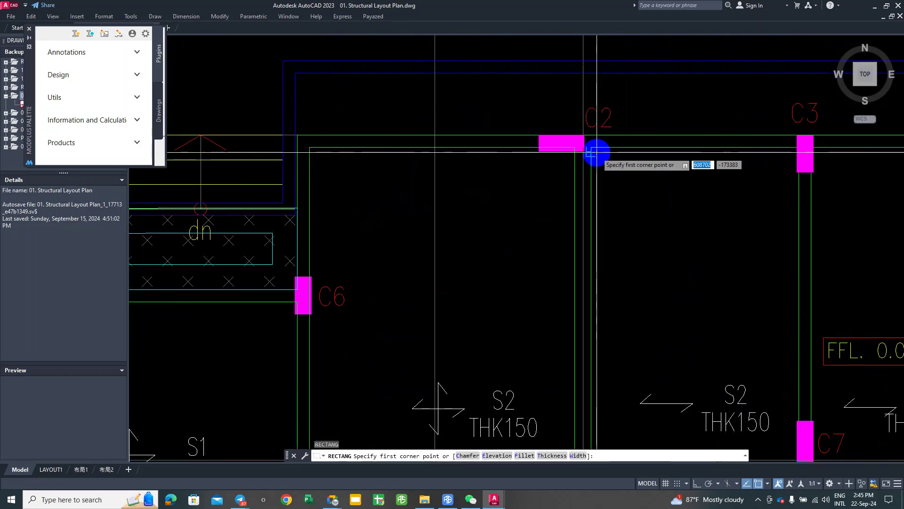
left_click(592, 146)
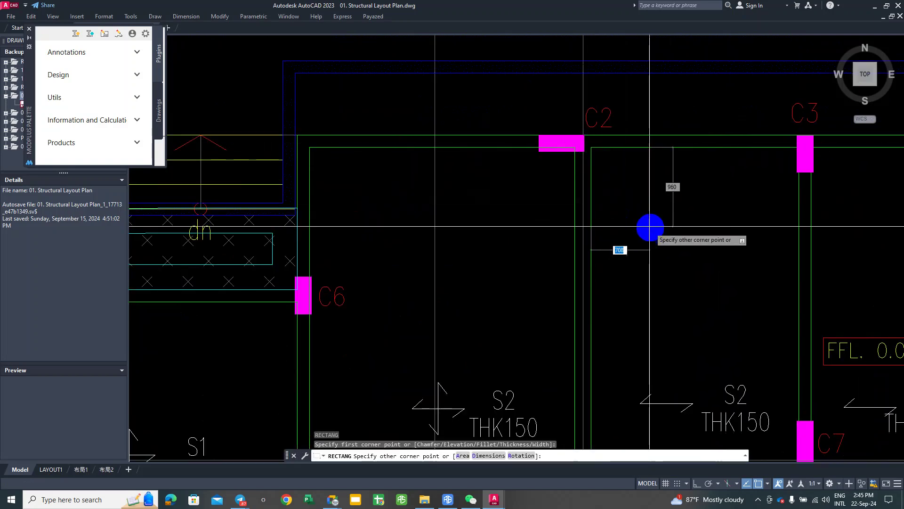
middle_click_drag(650, 234, 658, 144)
middle_click_drag(767, 423, 709, 236)
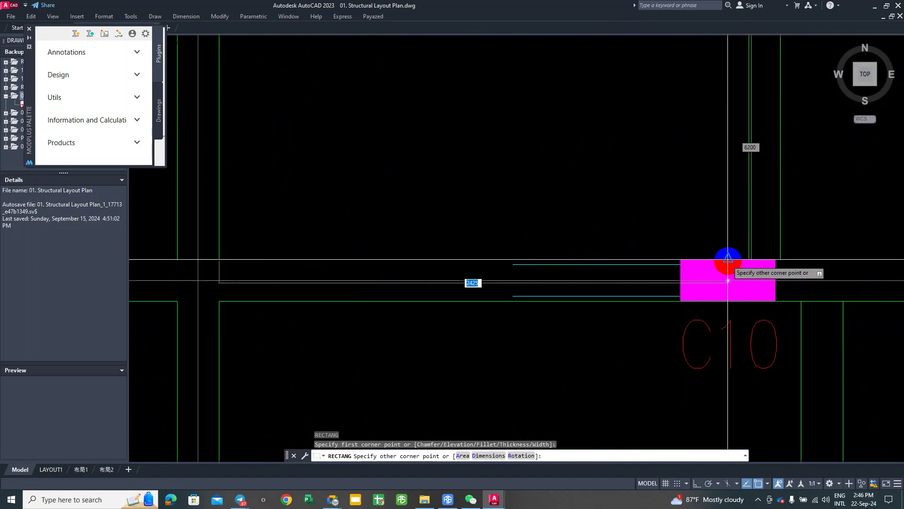
left_click(751, 263)
middle_click_drag(776, 211, 669, 239)
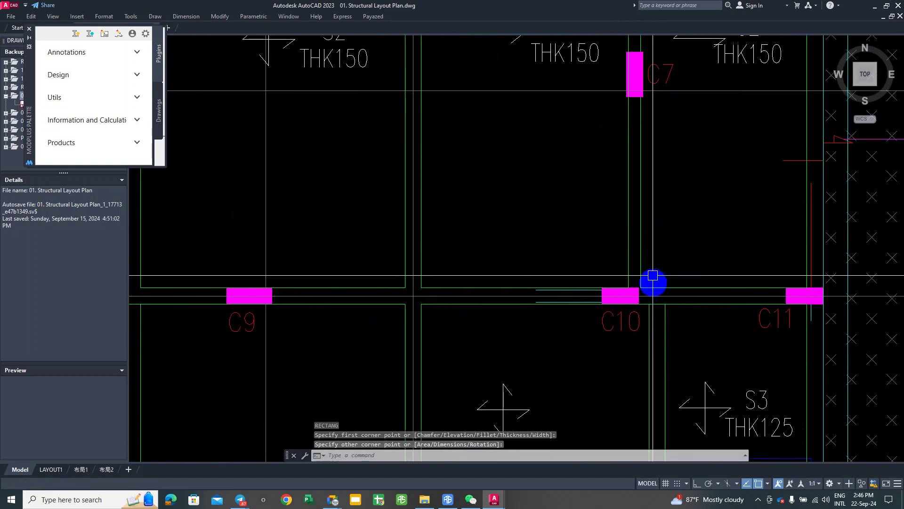
Step: Draw the S2 panel rectangle from column C10's corner up to column C4
key("Return")
left_click(641, 288)
scroll(640, 287, "down", 3)
scroll(707, 146, "up", 5)
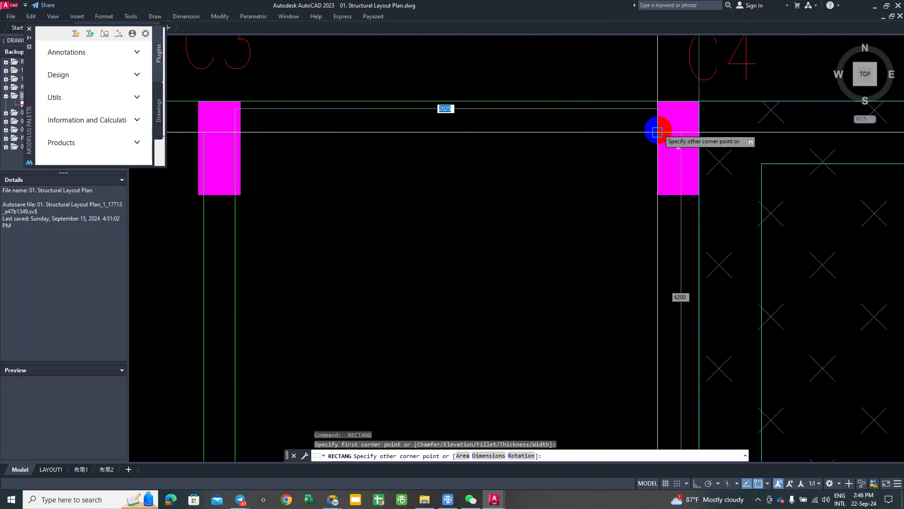
left_click(652, 132)
scroll(652, 133, "down", 6)
middle_click_drag(687, 215, 743, 169)
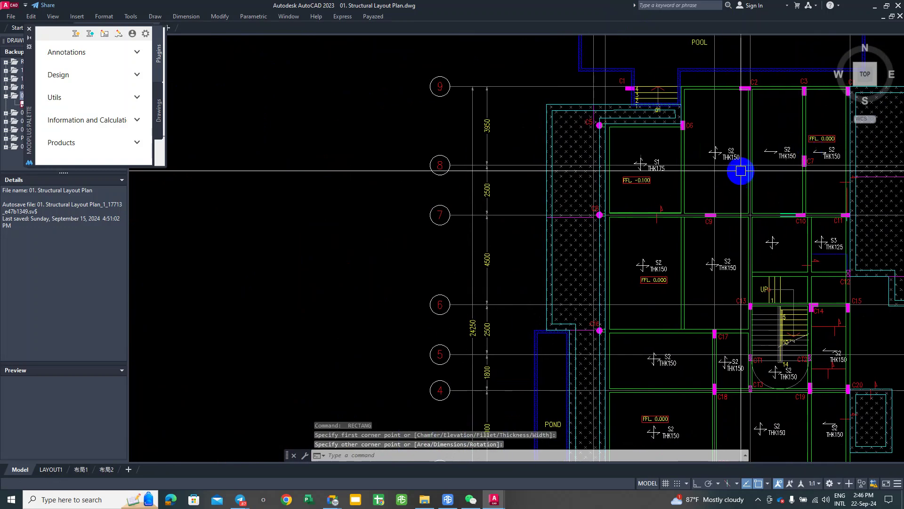
scroll(610, 169, "down", 2)
middle_click_drag(521, 234, 584, 198)
scroll(589, 162, "up", 2)
middle_click_drag(662, 190, 545, 363)
middle_click_drag(524, 145, 524, 192)
scroll(430, 182, "up", 2)
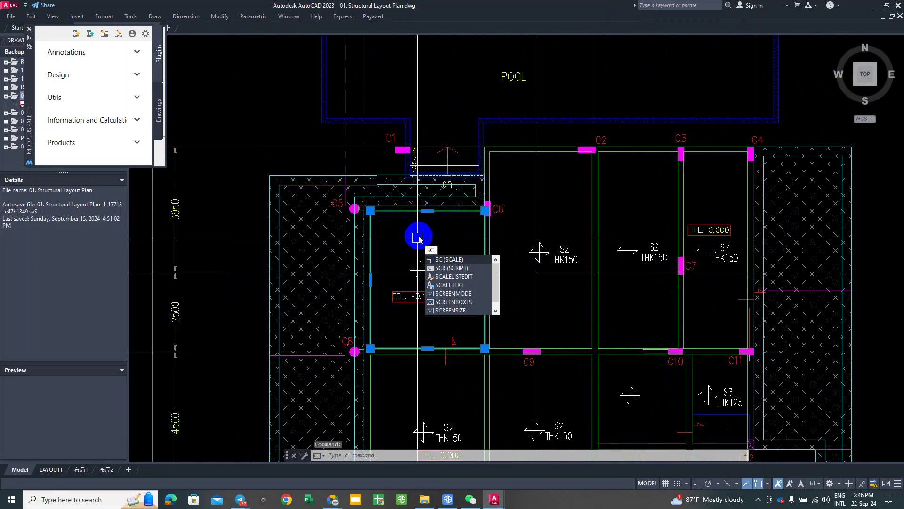
Step: Scale the S1 rectangle by 0.4 about its midpoint
key("Return")
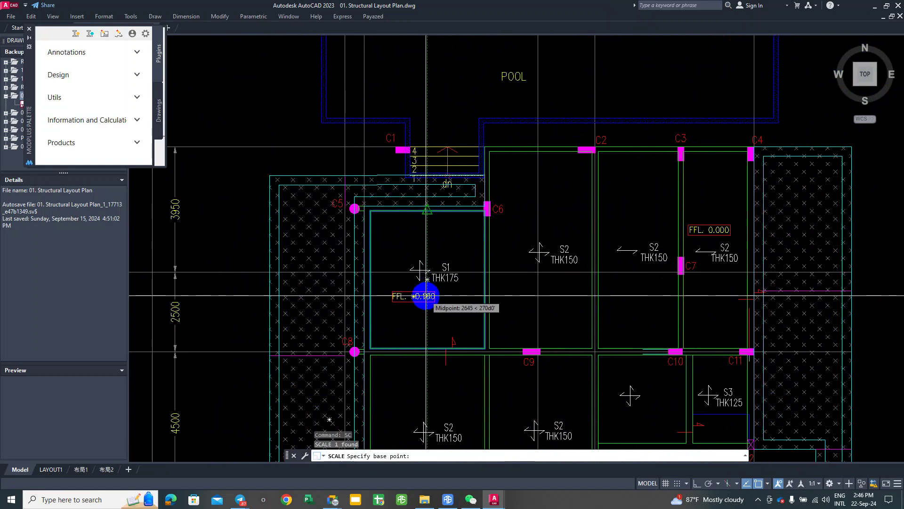
left_click(427, 281)
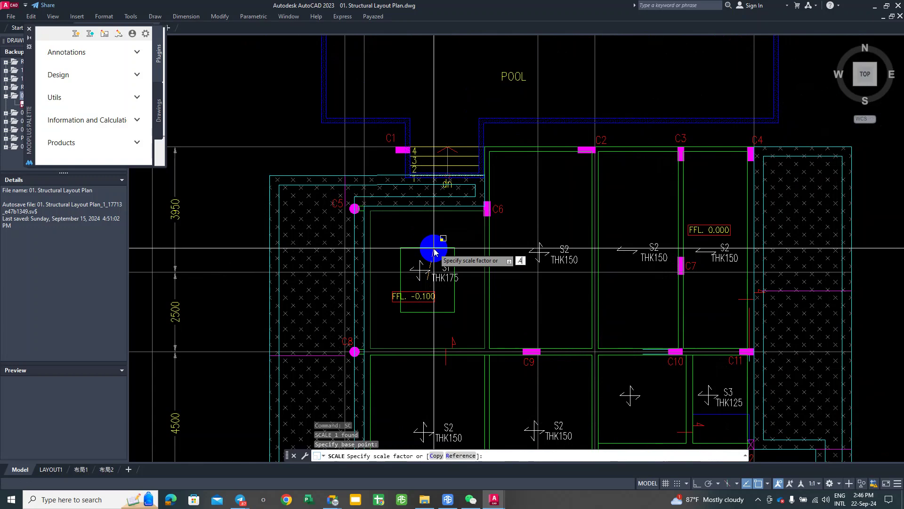
key("Return")
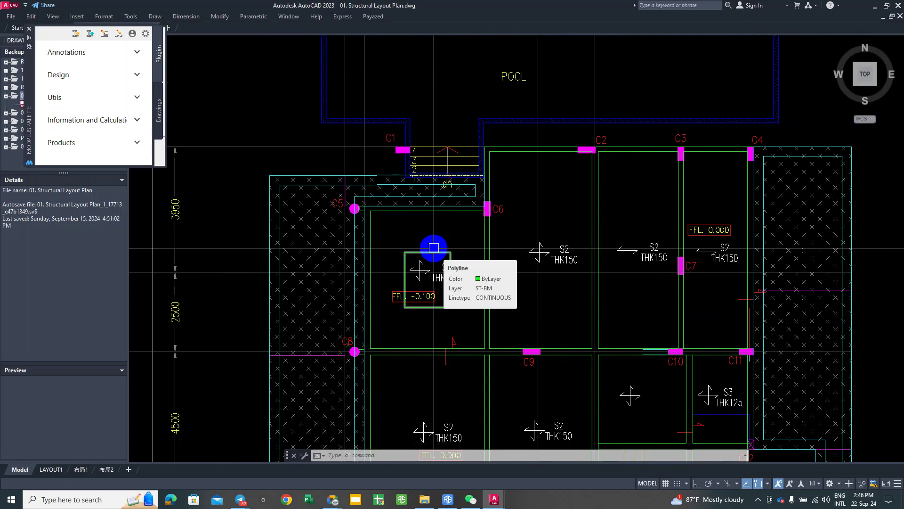
scroll(426, 283, "up", 2)
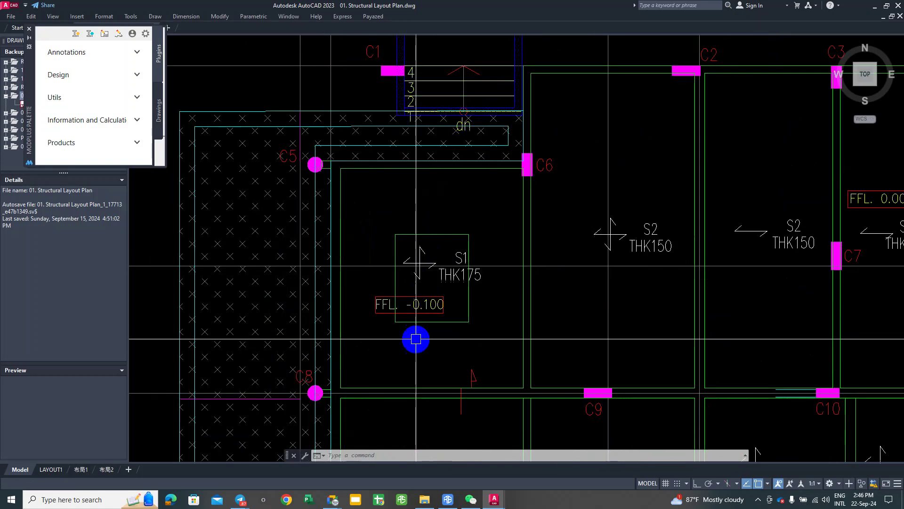
middle_click_drag(414, 339, 399, 329)
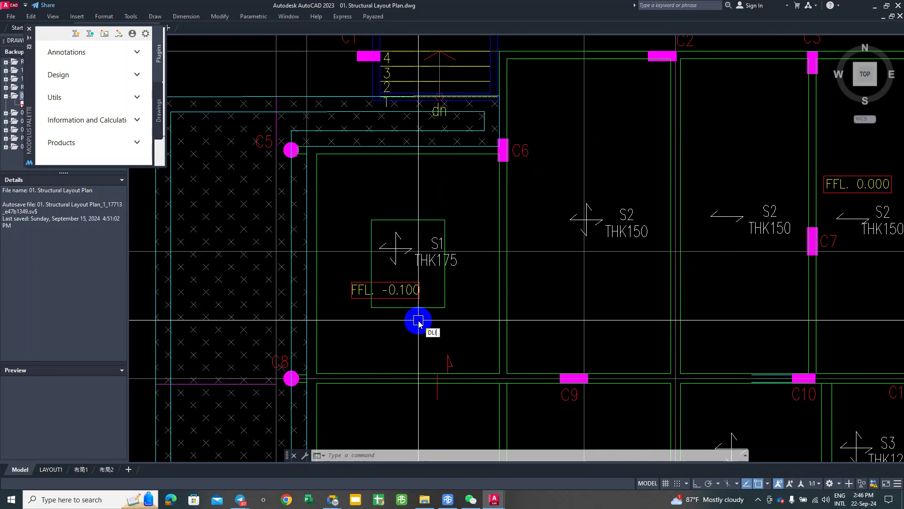
Step: Add a 3600 linear dimension across the panel width beside column C8
key("Return")
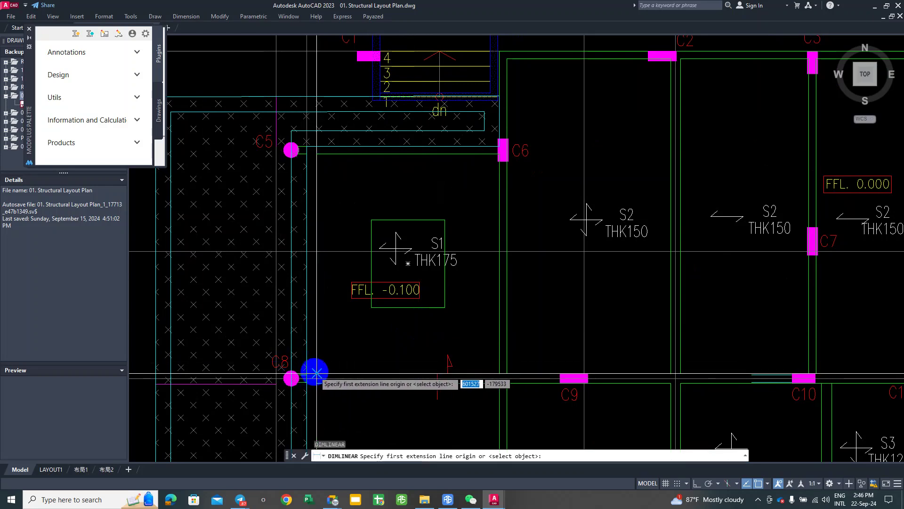
left_click(316, 372)
left_click(498, 373)
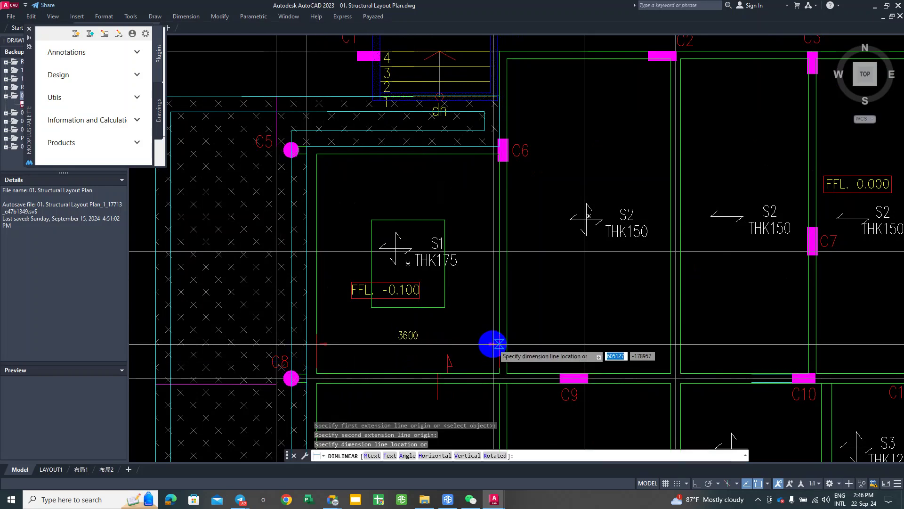
left_click(369, 340)
left_click(4, 503)
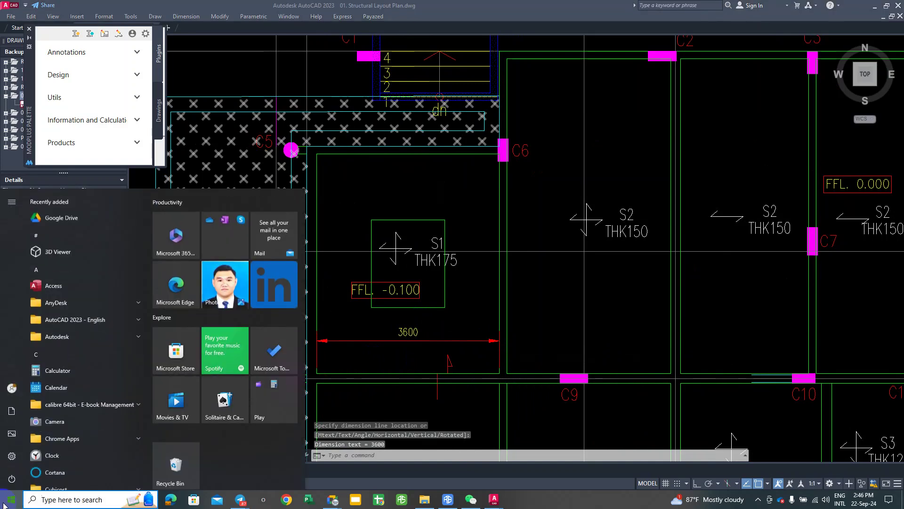
Step: Launch Calculator by searching 'CA' and compute 3.6 × 0.3 = 1.08
type("CA")
key("Return")
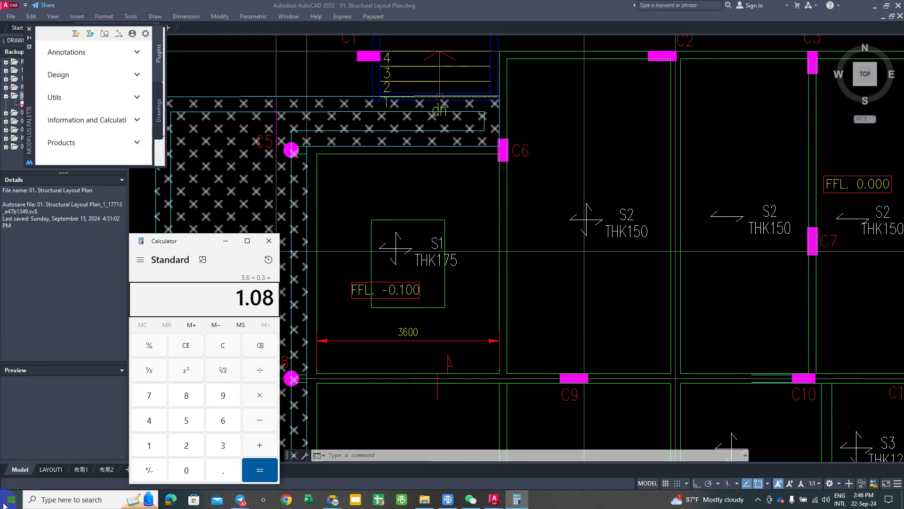
Step: Back in AutoCAD, place a trial 1080 linear dimension from the S1 rectangle to the panel edge
left_click(693, 317)
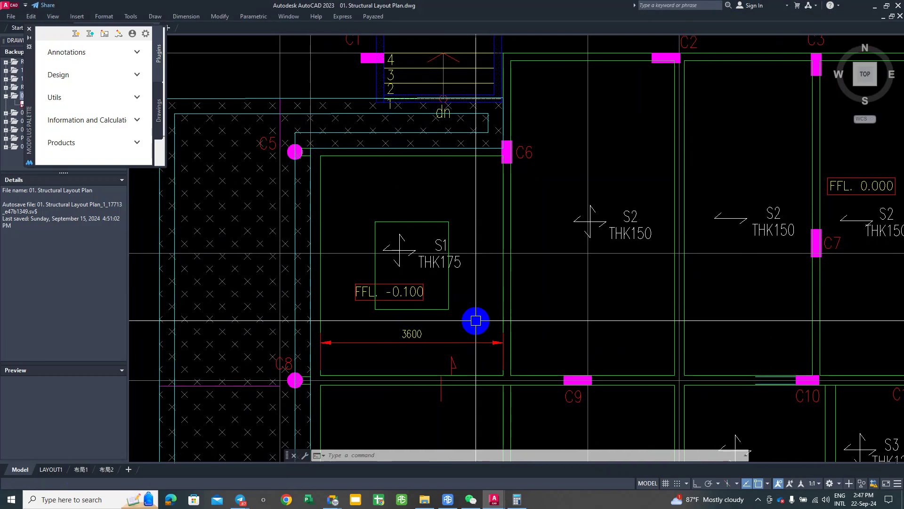
type("DLI")
key("Return")
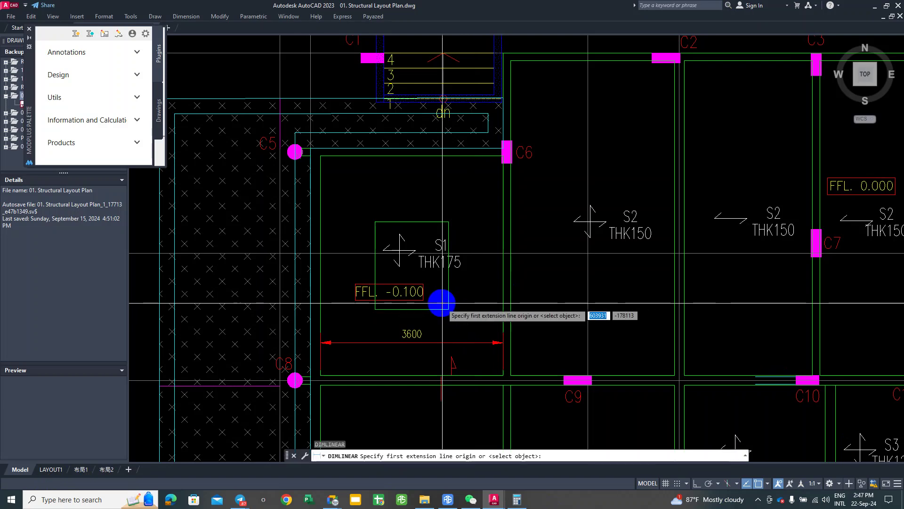
left_click(449, 309)
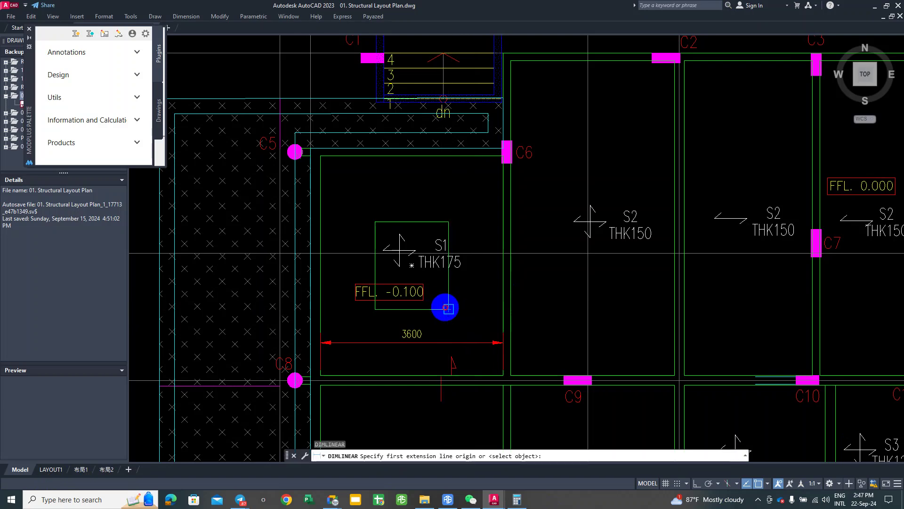
left_click(495, 305)
left_click(466, 297)
scroll(451, 283, "up", 2)
middle_click_drag(445, 313, 450, 290)
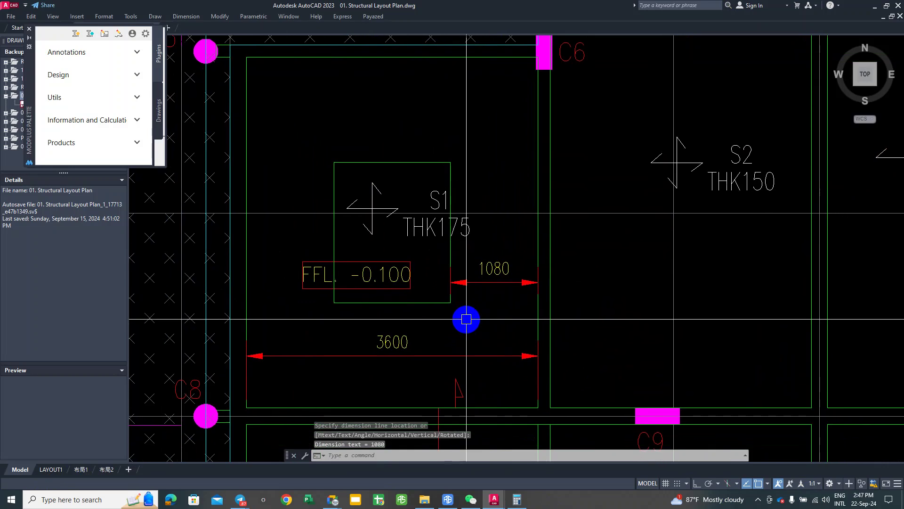
Step: Erase the trial 1080 dimension, leaving the 3600 dimension in place
left_click(485, 283)
type("e")
key("Return")
scroll(517, 278, "down", 5)
scroll(353, 342, "up", 3)
scroll(354, 342, "down", 1)
scroll(398, 300, "up", 1)
Step: Scale the rectangle in the S2 panel beside C6 by 0.4 about the panel's centre
type("s")
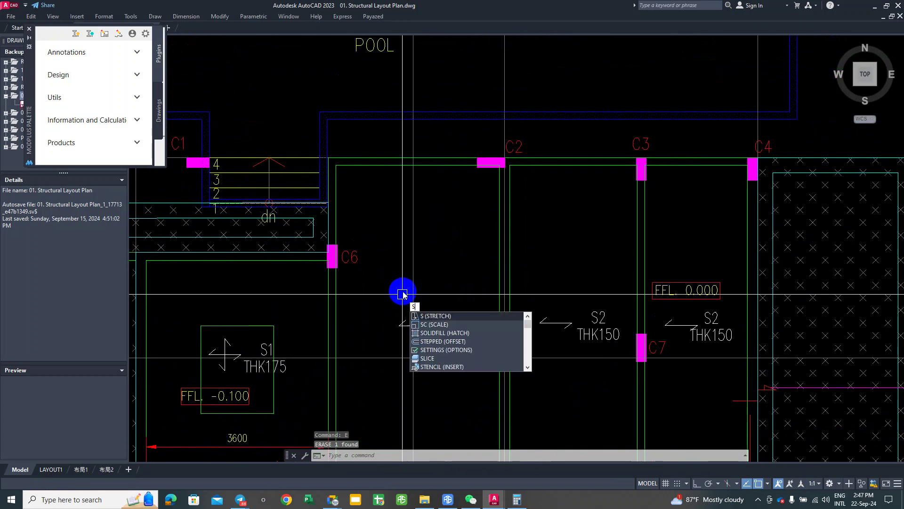
type("c")
key("Return")
left_click(335, 294)
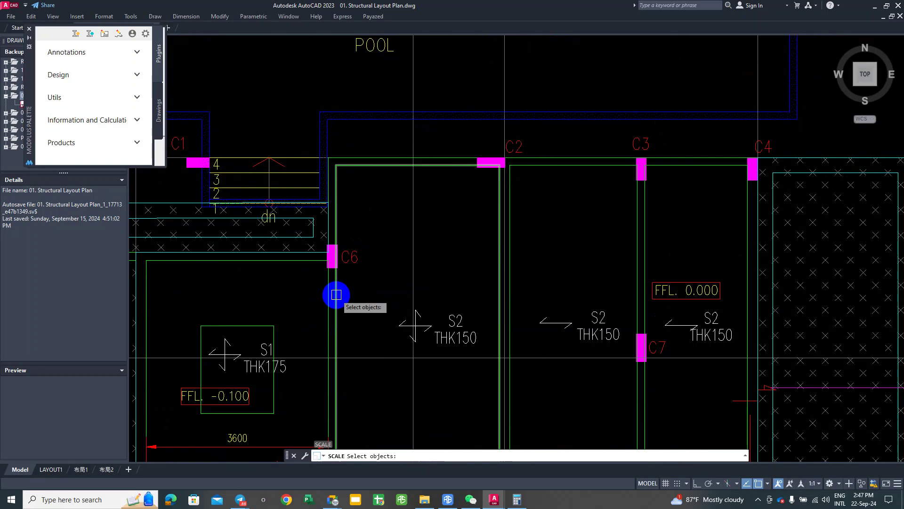
key("Return")
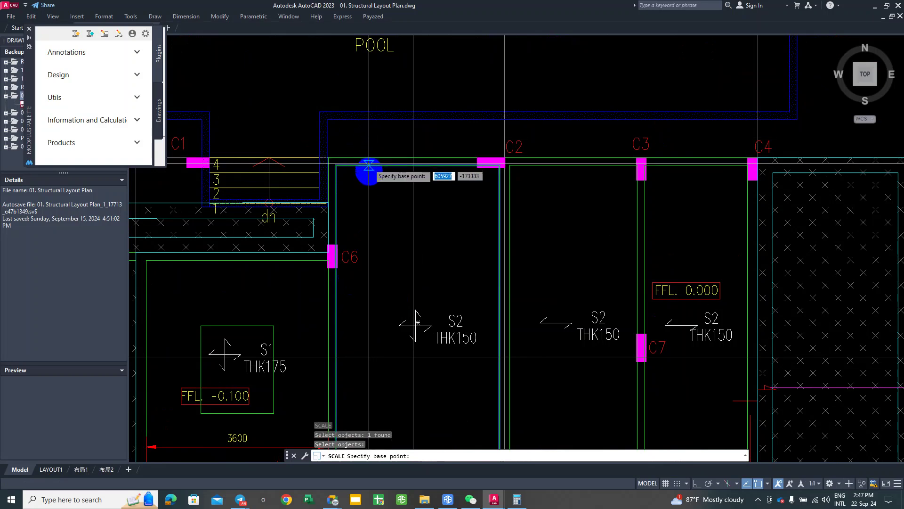
scroll(382, 203, "down", 2)
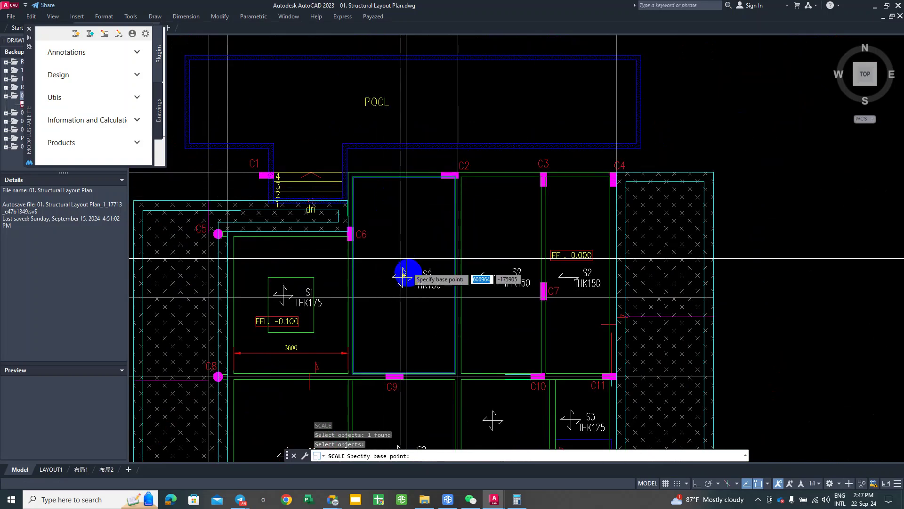
left_click(414, 285)
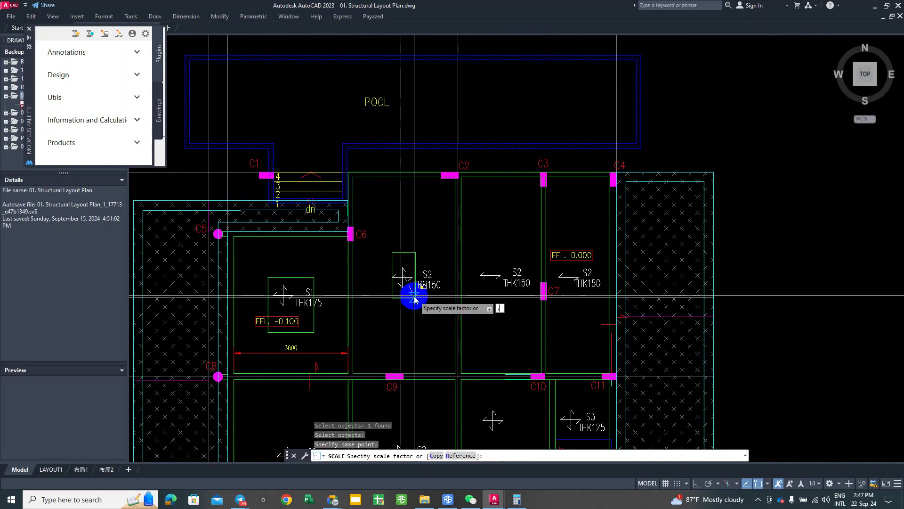
type(".4")
key("Return")
Step: Start scaling the rectangle in the panel between C2 and C3, picking its base point
middle_click_drag(518, 291, 399, 291)
key("Return")
left_click(378, 275)
key("Return")
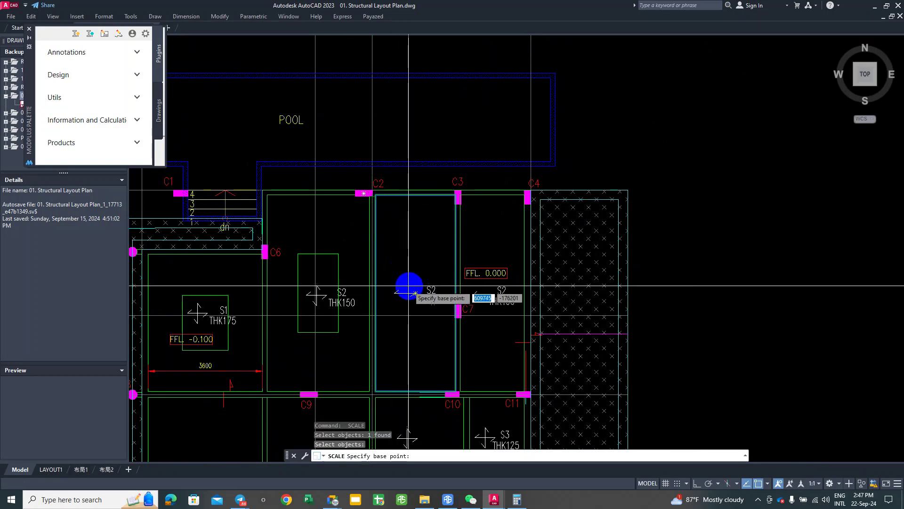
left_click(415, 296)
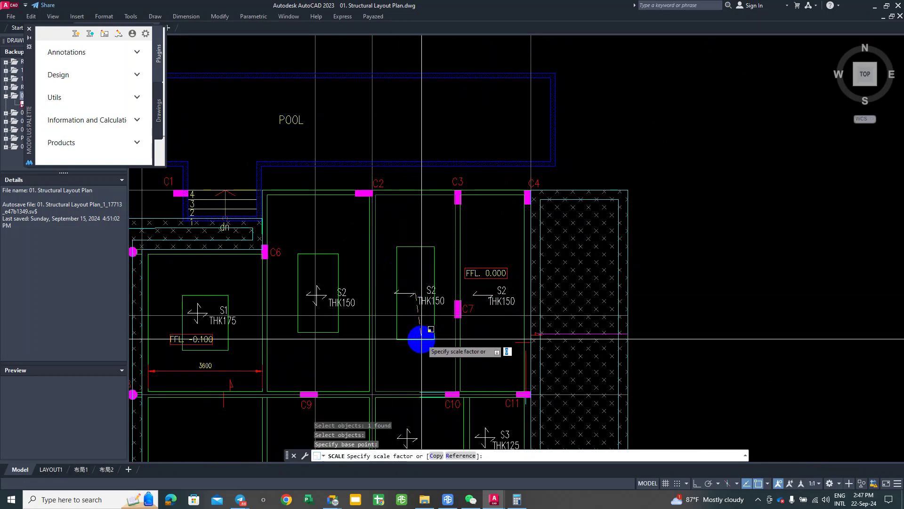
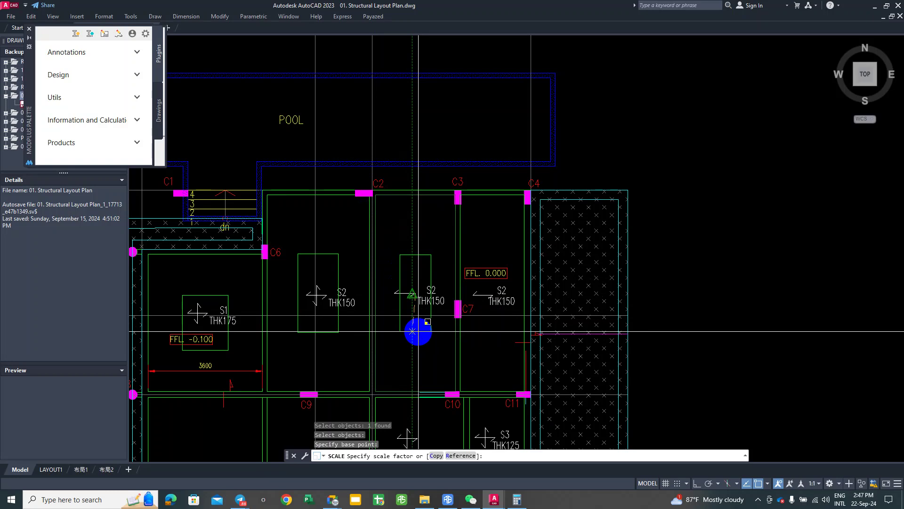
Step: Shrink the S2 outline between C2 and C3 to a 0.4 scale factor
type(".4")
key("Return")
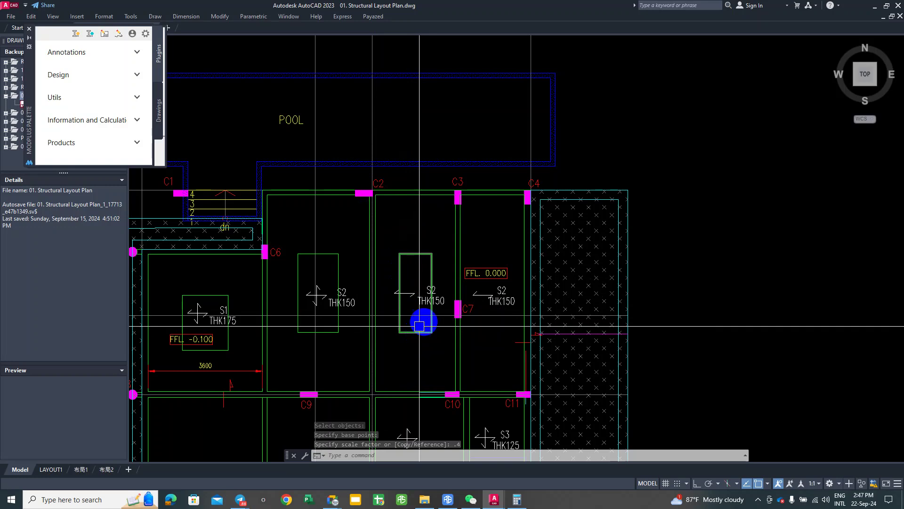
middle_click_drag(487, 298, 456, 305)
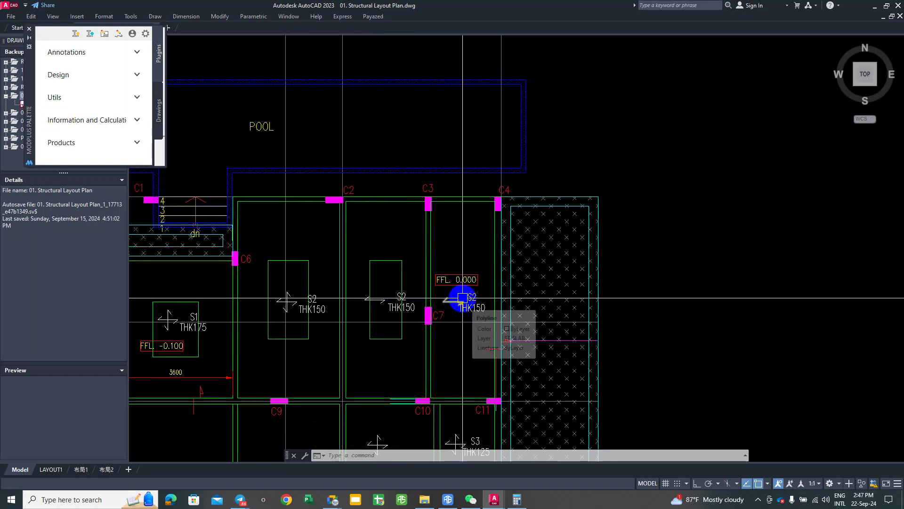
Step: Cancel a repeated scale and start the Offset command with O
key("Return")
key("Return")
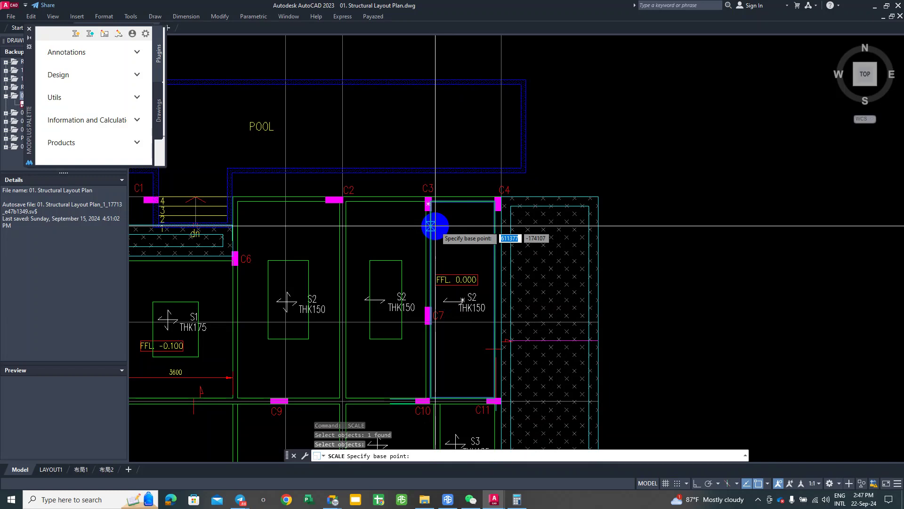
key("Escape")
type("o")
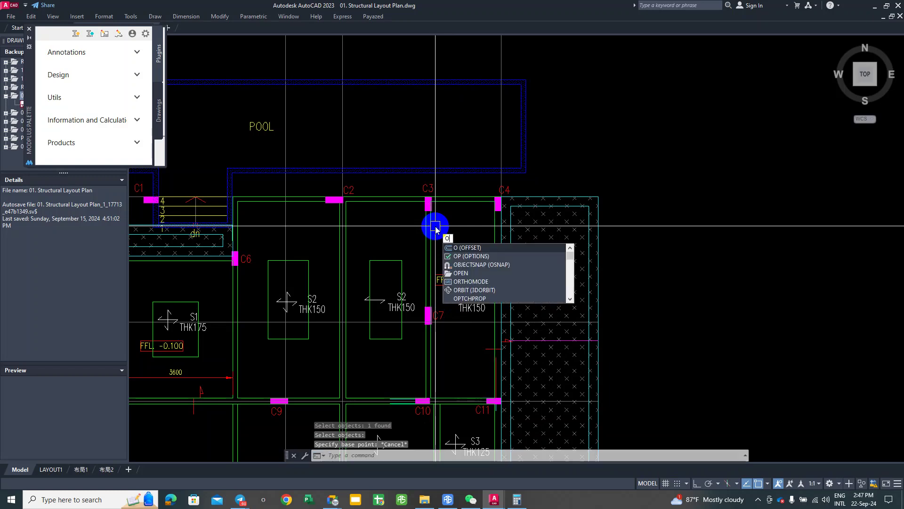
key("Return")
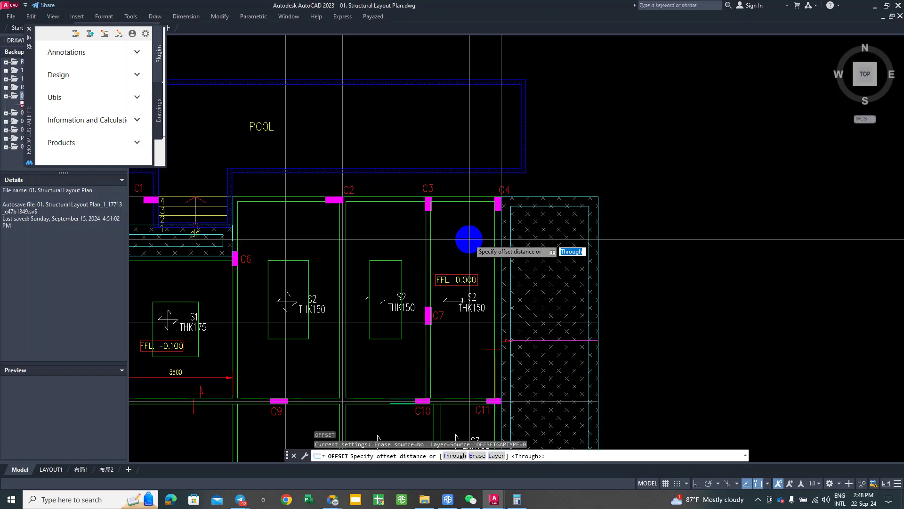
key("Return")
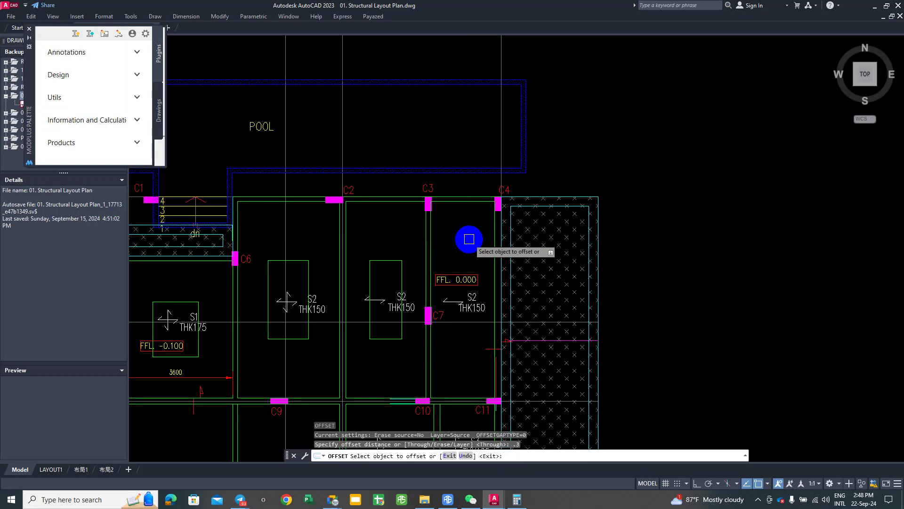
left_click(429, 243)
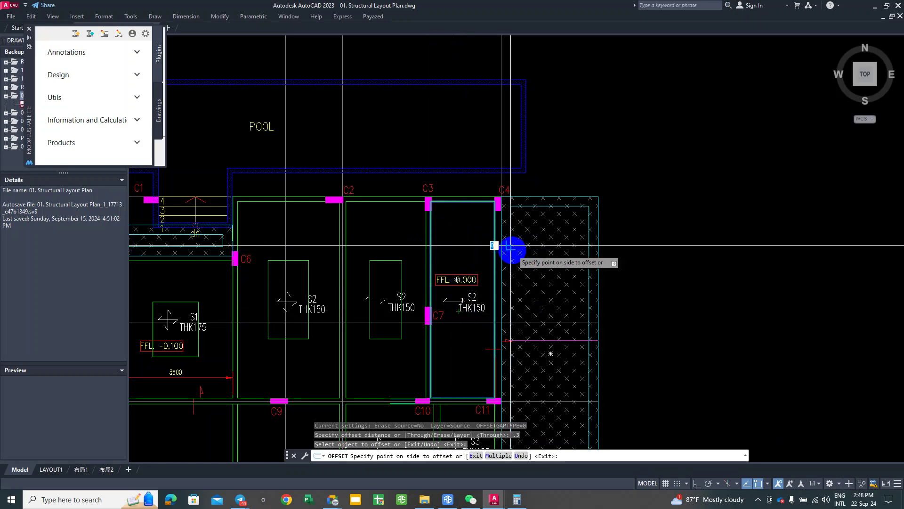
key("Escape")
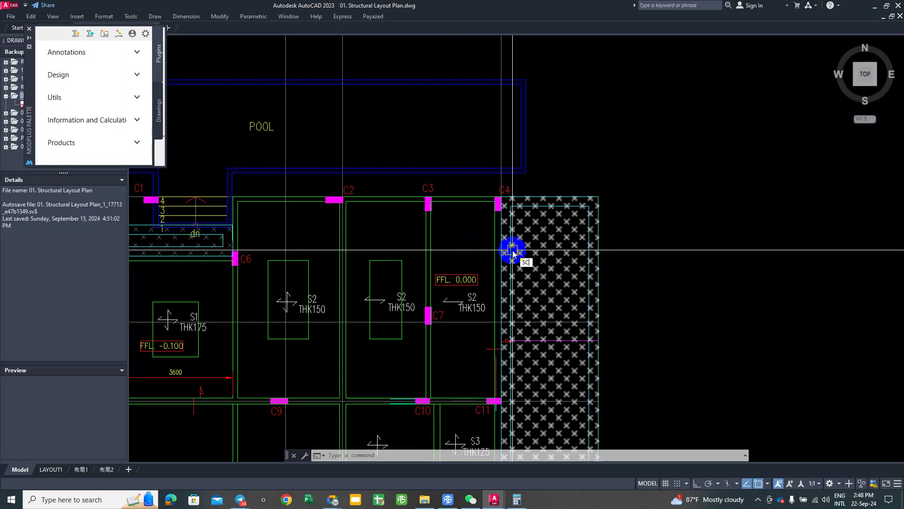
Step: Scale the inner outline of the bay beside C7 by 0.4
key("Return")
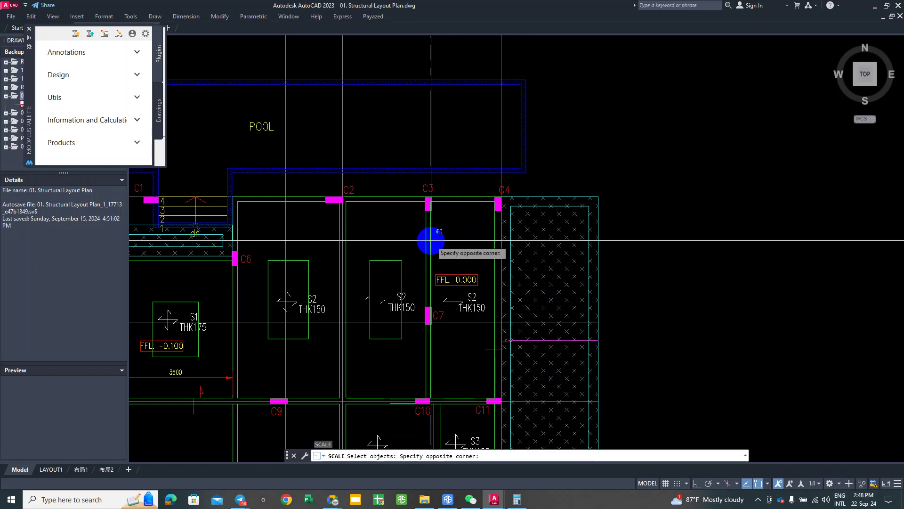
left_click(438, 241)
left_click(433, 241)
key("Return")
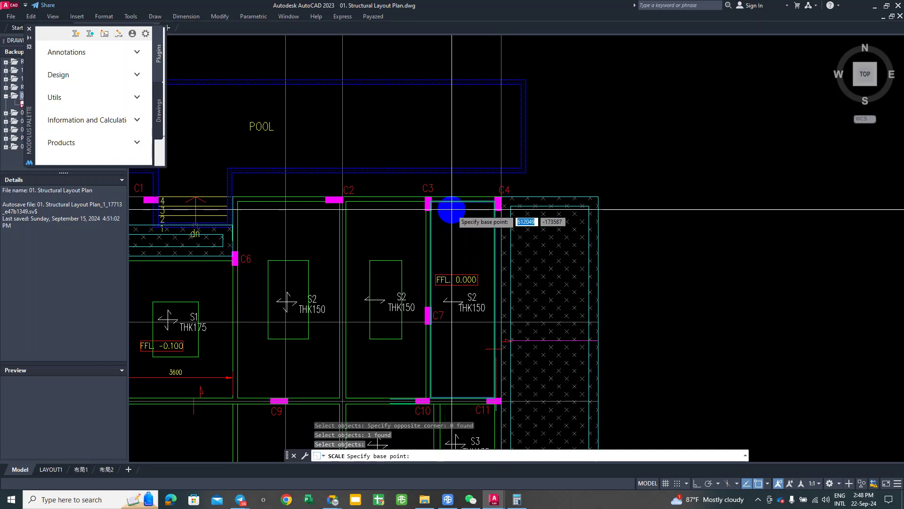
left_click(462, 299)
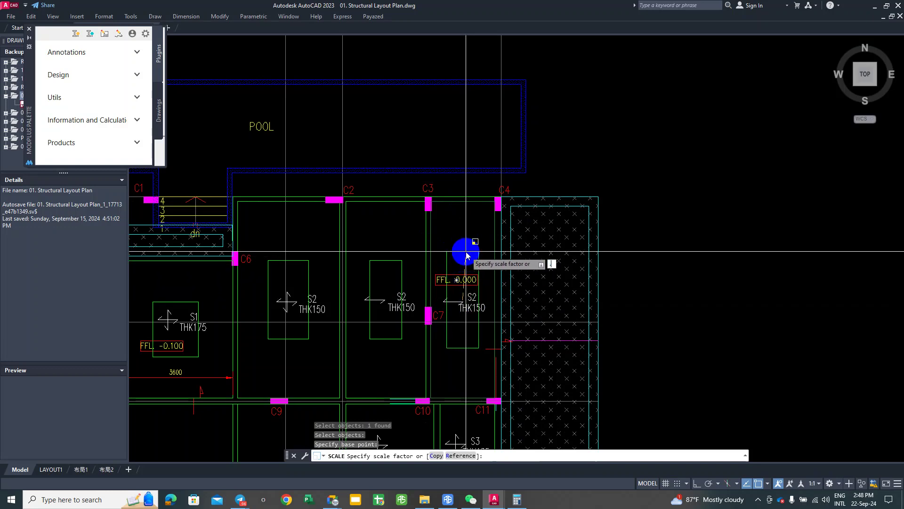
key("Return")
key("Return")
scroll(461, 268, "down", 5)
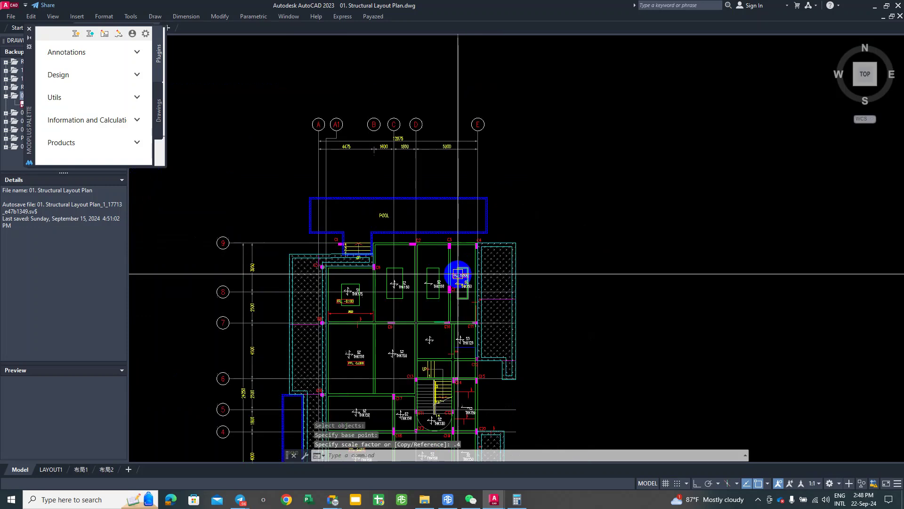
scroll(365, 275, "up", 2)
Step: Scale the outline of the bay below C9 by 0.4
left_click(348, 270)
key("Return")
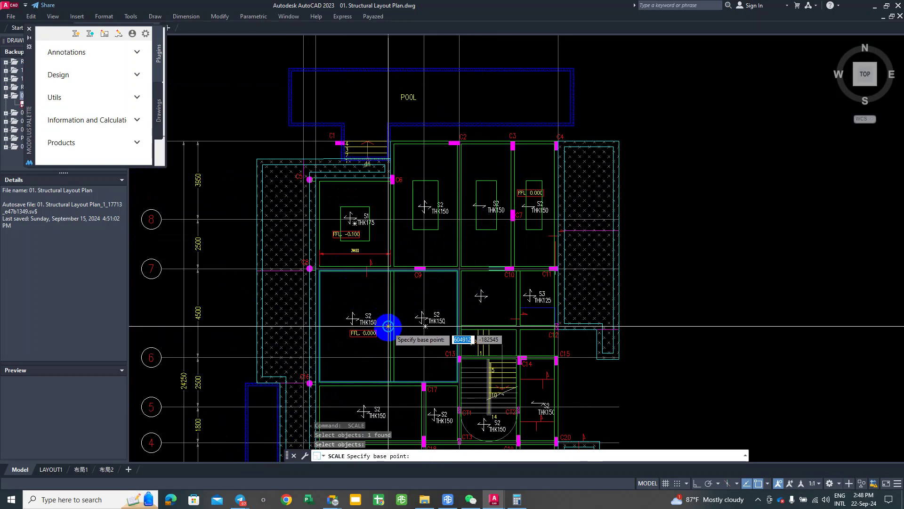
left_click(384, 328)
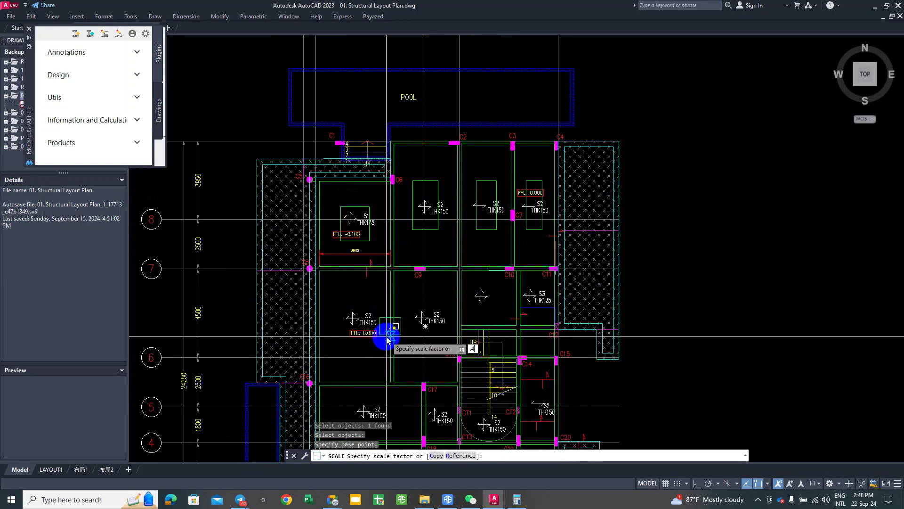
key("Return")
scroll(493, 291, "up", 4)
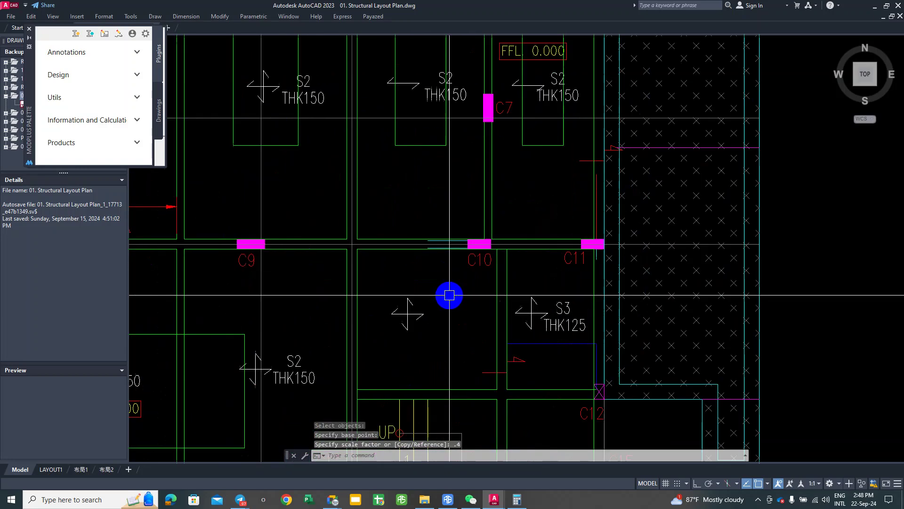
Step: Scale the S3 THK125 bay outline beside C10 and C11 by 0.4
key("Return")
left_click(408, 249)
key("Return")
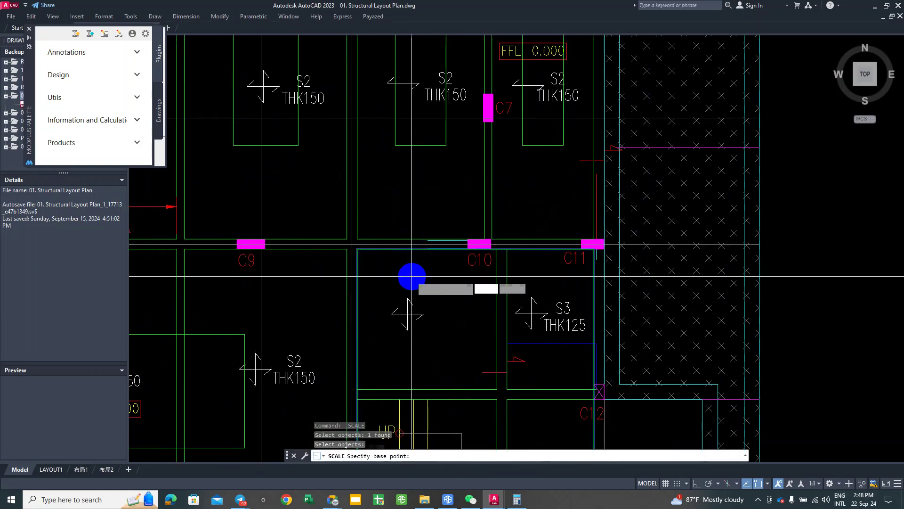
scroll(413, 270, "down", 4)
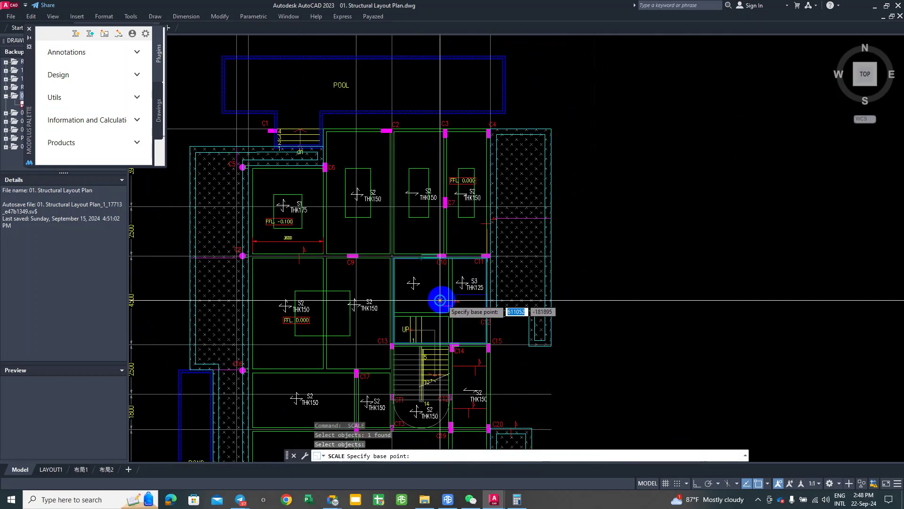
left_click(440, 286)
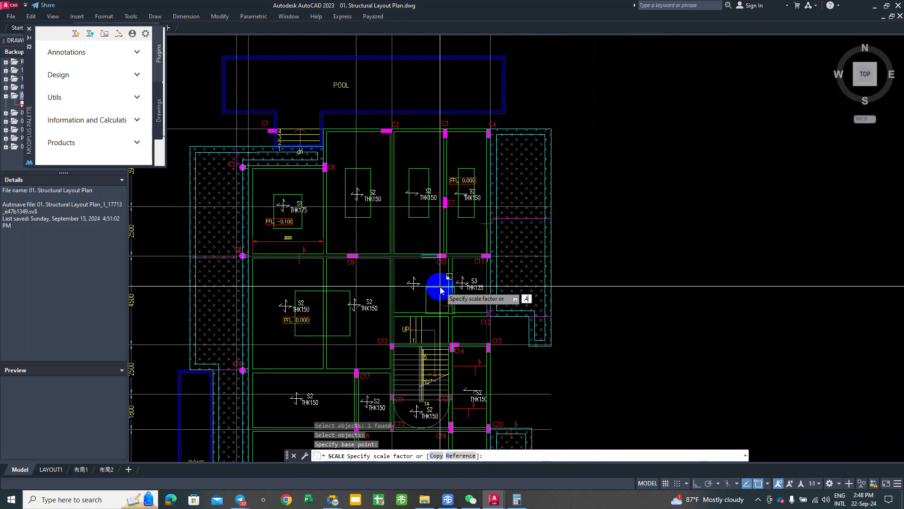
type(".4")
key("Return")
scroll(368, 307, "up", 2)
scroll(465, 313, "down", 2)
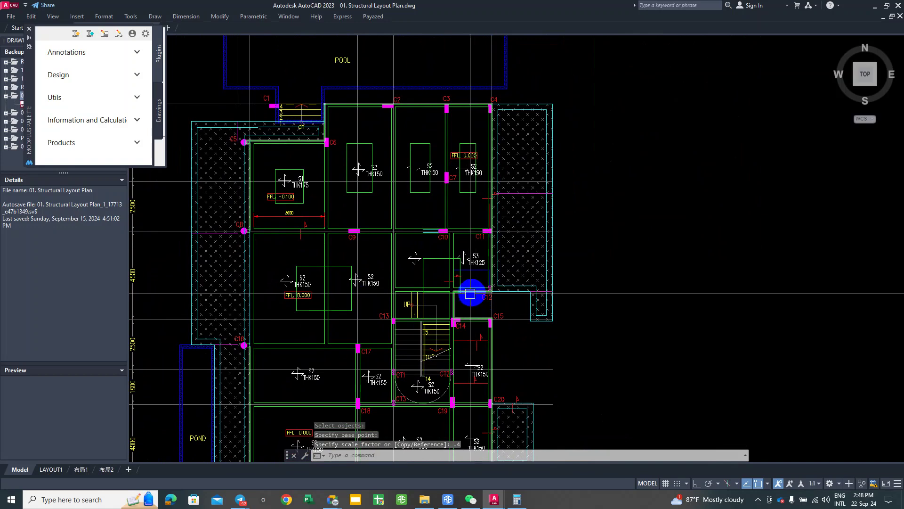
scroll(407, 292, "up", 2)
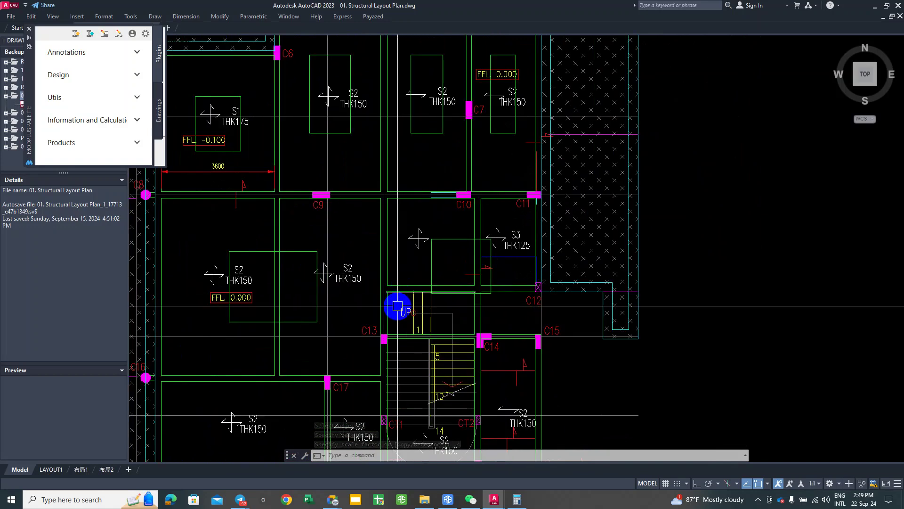
Step: Scale the outline in the bay beside C17 by 0.4 using SC
key("Escape")
scroll(384, 335, "down", 2)
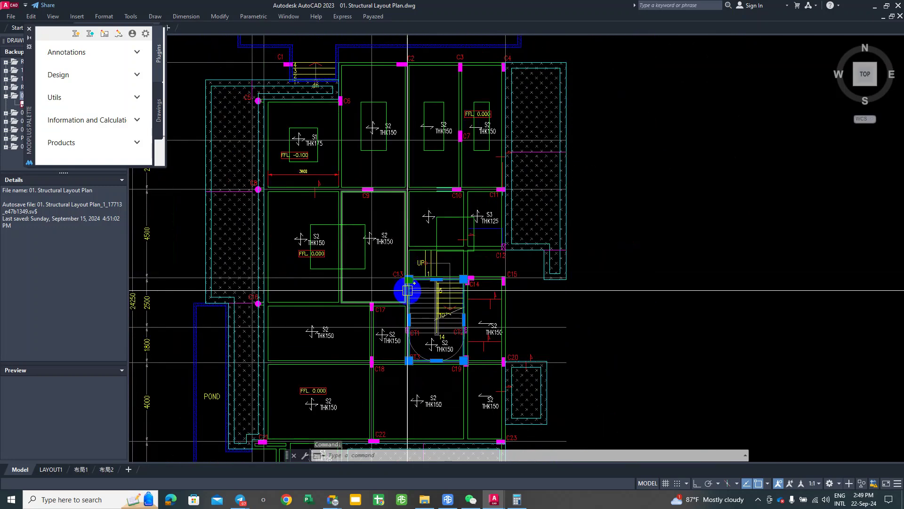
left_click(310, 305)
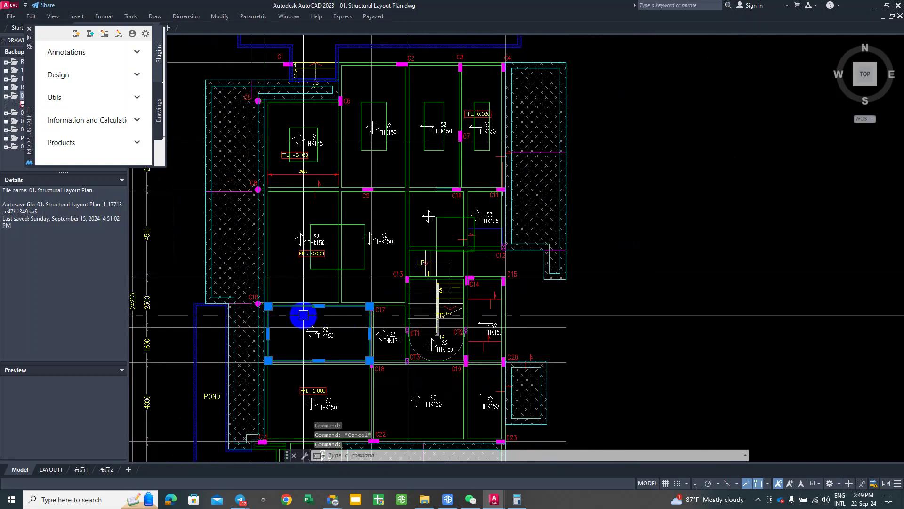
middle_click_drag(320, 306, 331, 310)
type("SC")
key("Return")
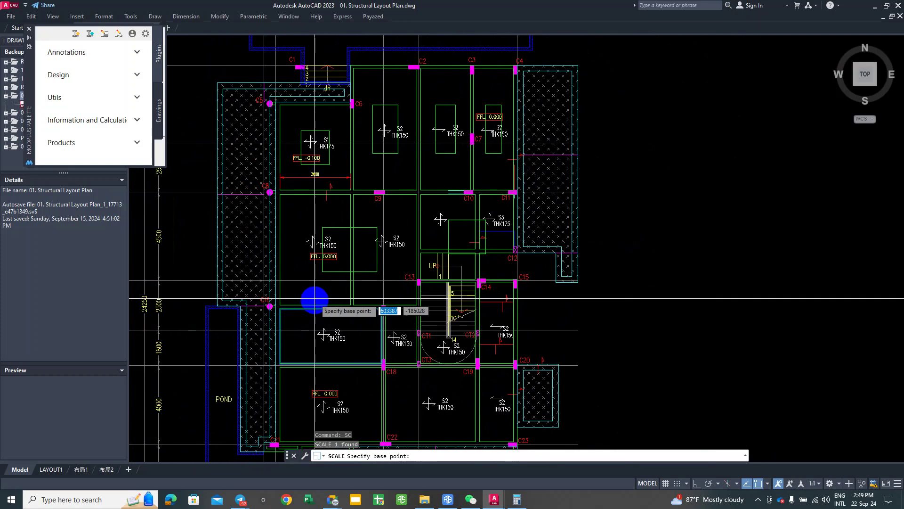
left_click(334, 339)
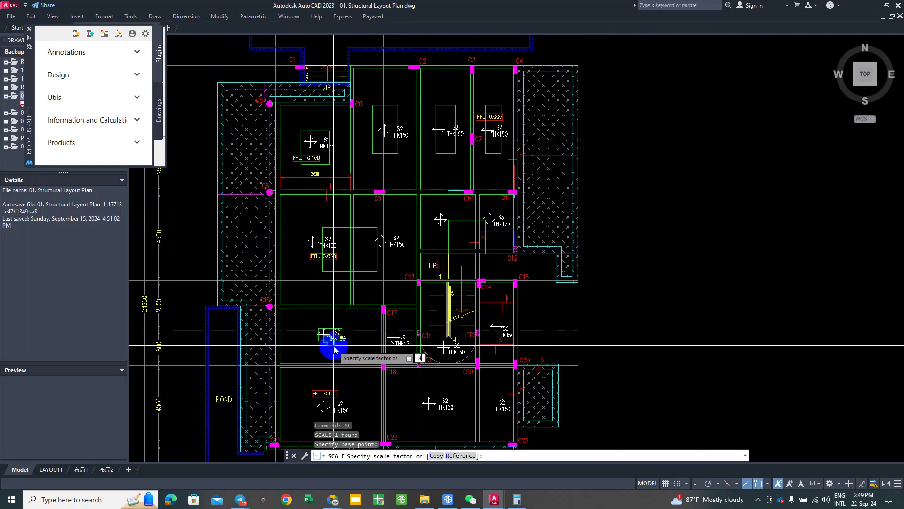
type(".4")
key("Return")
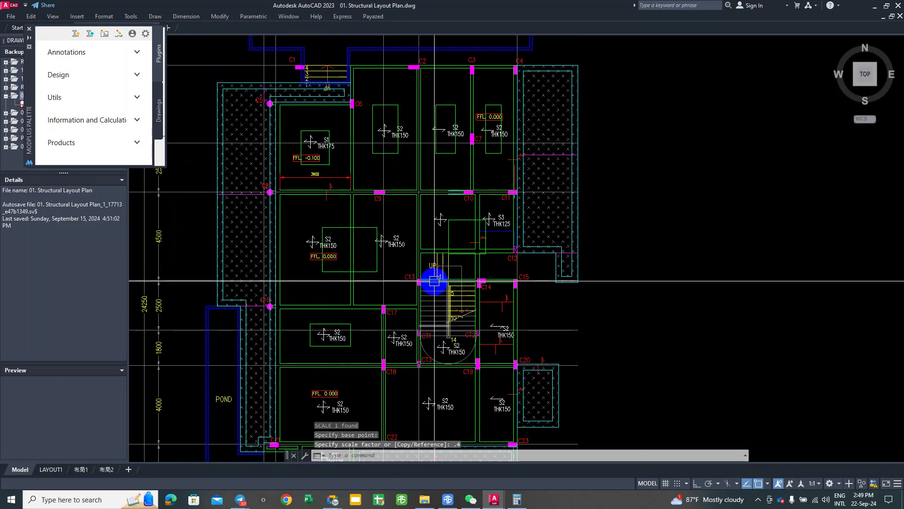
Step: Scale the stair-bay and C14-bay outlines each by 0.4
left_click(435, 279)
scroll(481, 298, "up", 2)
key("Return")
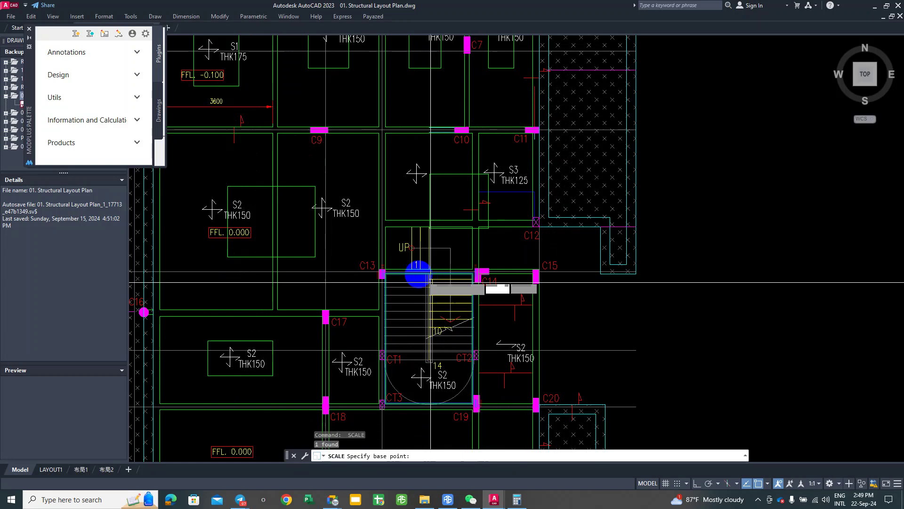
left_click(428, 338)
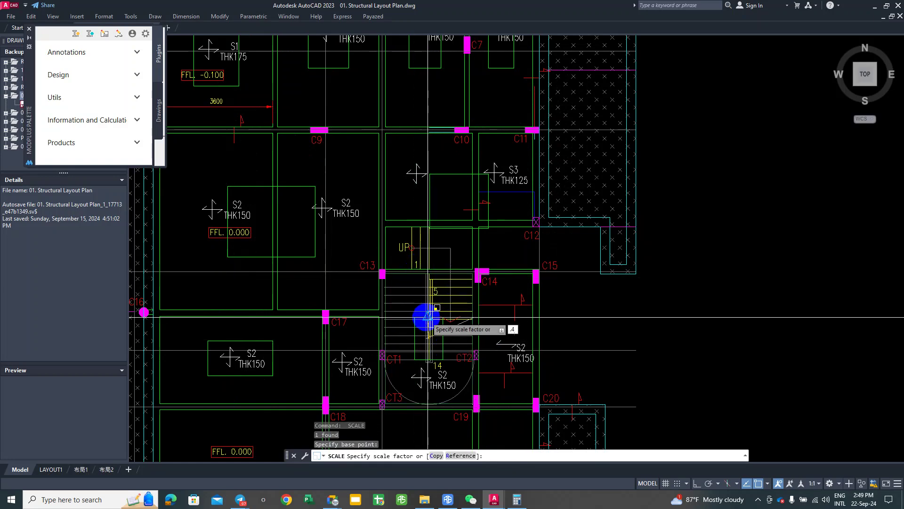
key("Return")
key("Return")
left_click(521, 272)
key("Return")
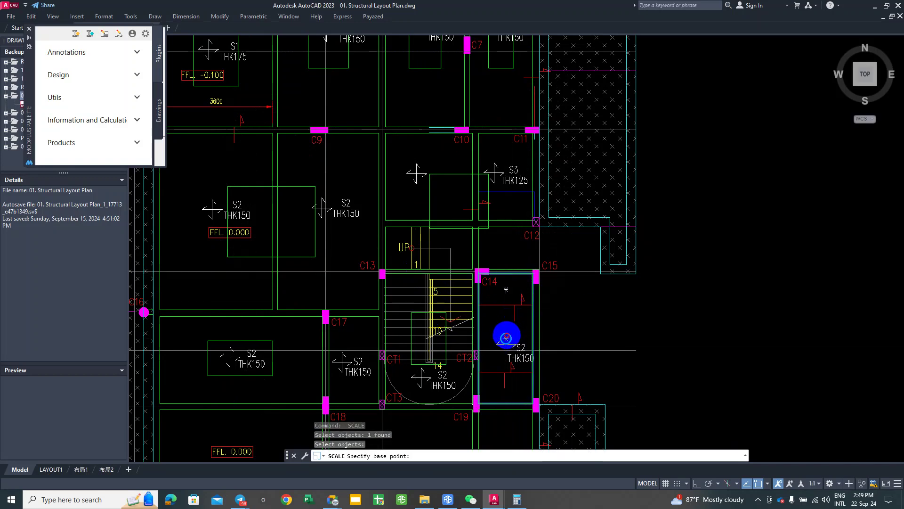
left_click(506, 338)
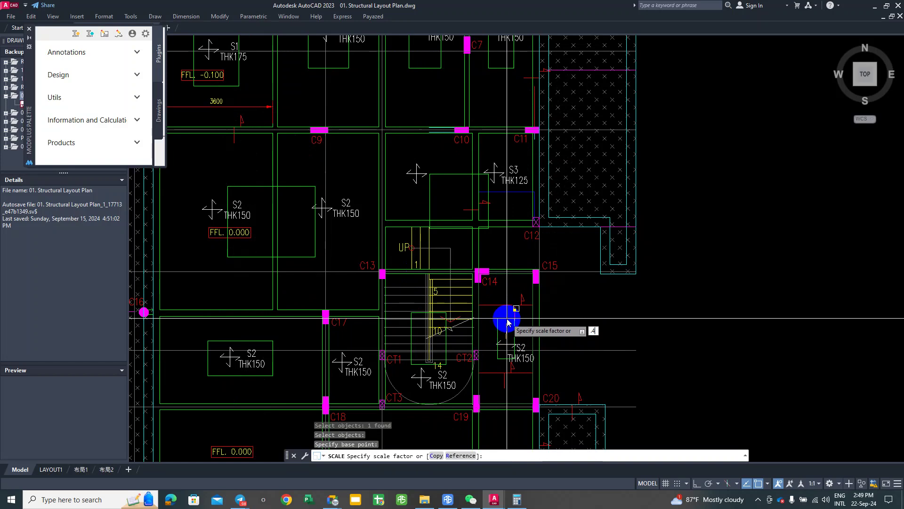
key("Return")
Step: Scale the S2 THK150 outline beside C18 and C22 by 0.4 around its centre
scroll(398, 347, "down", 3)
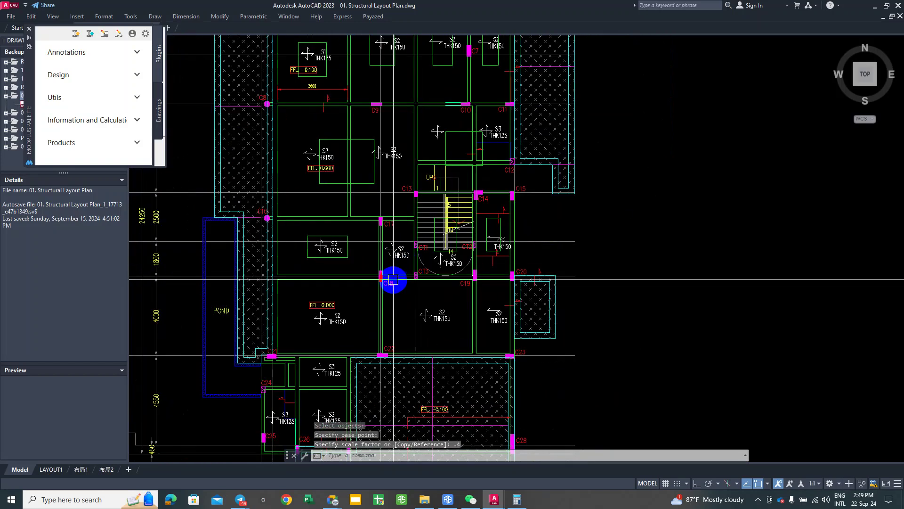
right_click(349, 289)
right_click(347, 280)
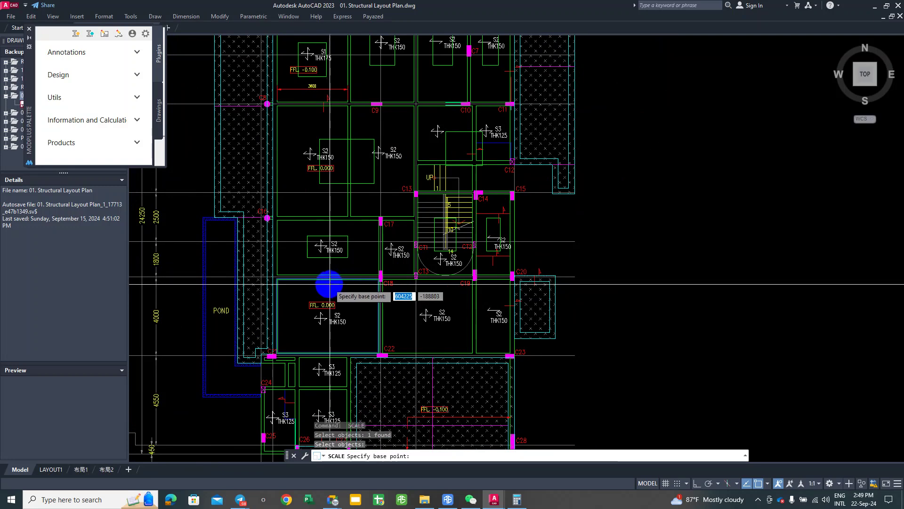
left_click(327, 316)
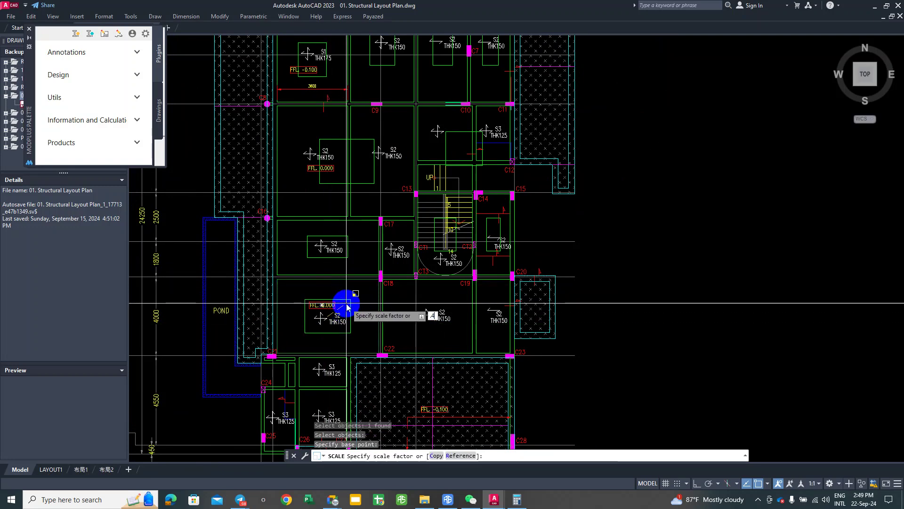
key("Return")
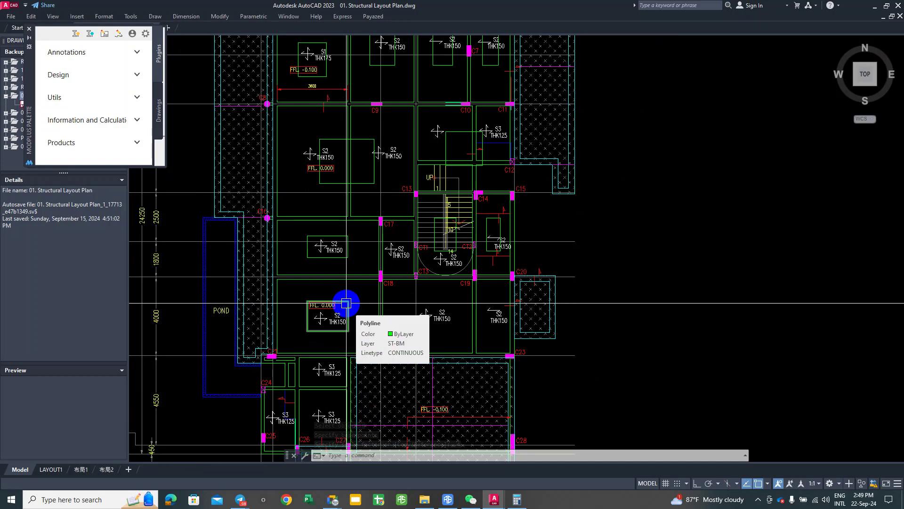
middle_click_drag(400, 347, 380, 357)
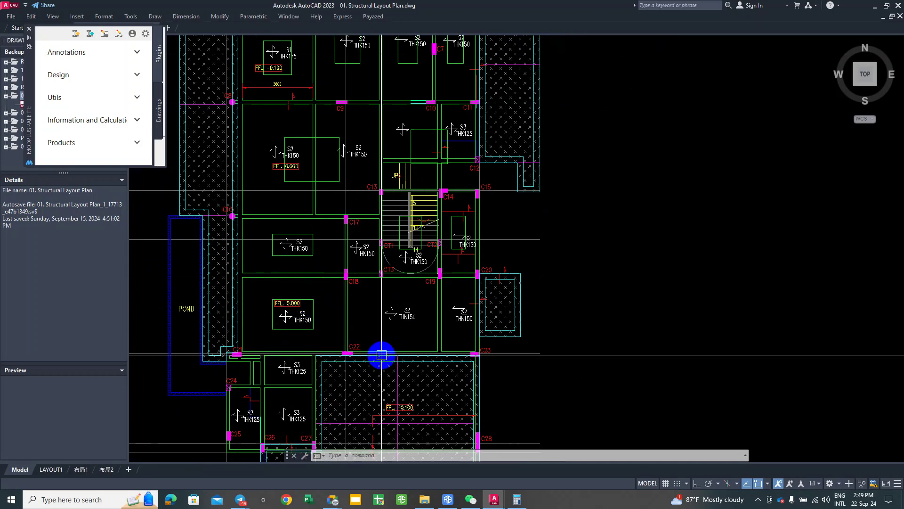
Step: Shrink the S2 rectangle in the C18–C19–C22 bay to 0.4 around its symbol
key("Return")
left_click(365, 275)
key("Return")
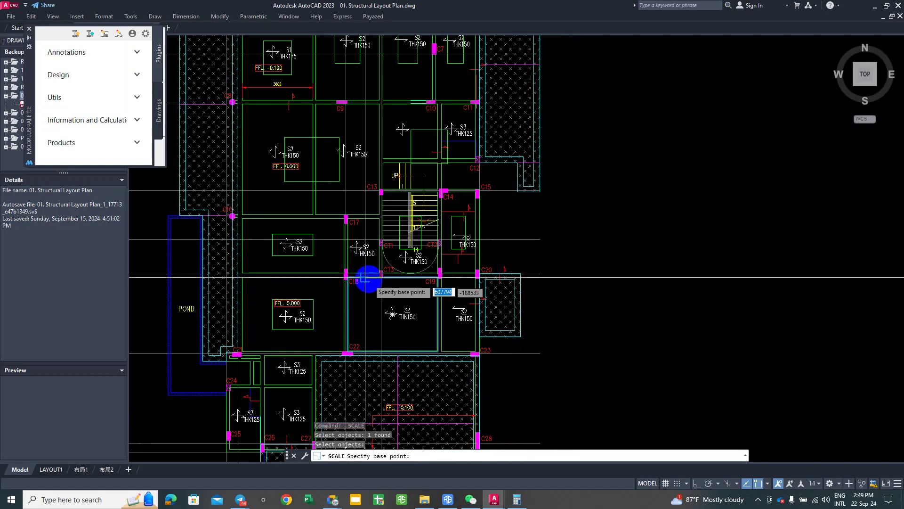
scroll(397, 311, "up", 2)
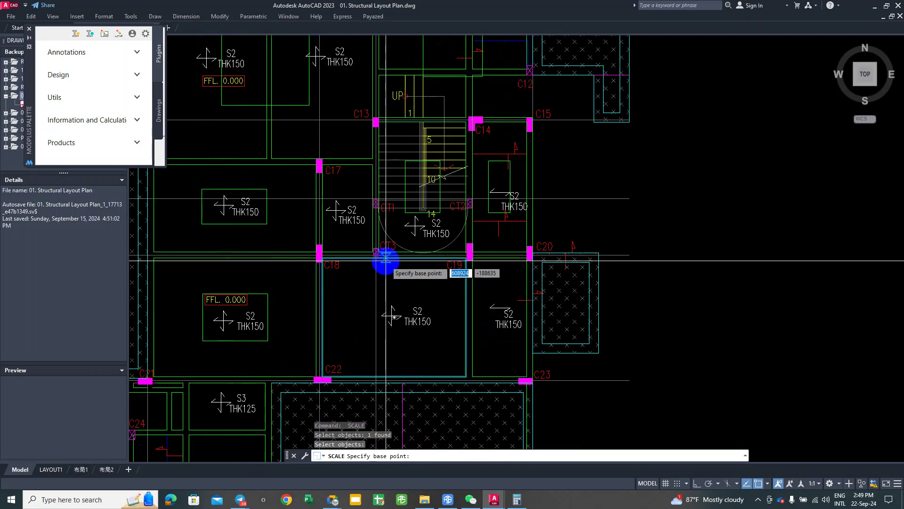
left_click(395, 316)
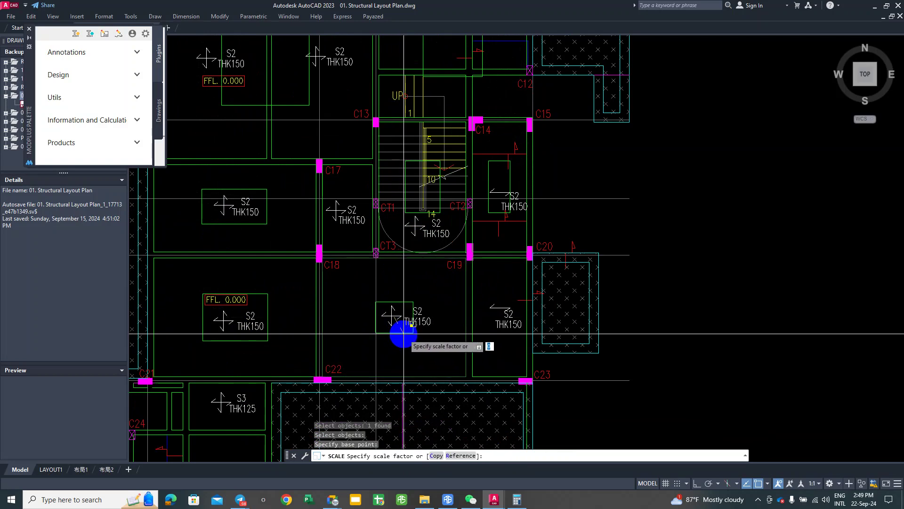
key("Return")
Step: Shrink the narrow S2 THK150 rectangle between C19 and C23 to 0.4
key("Return")
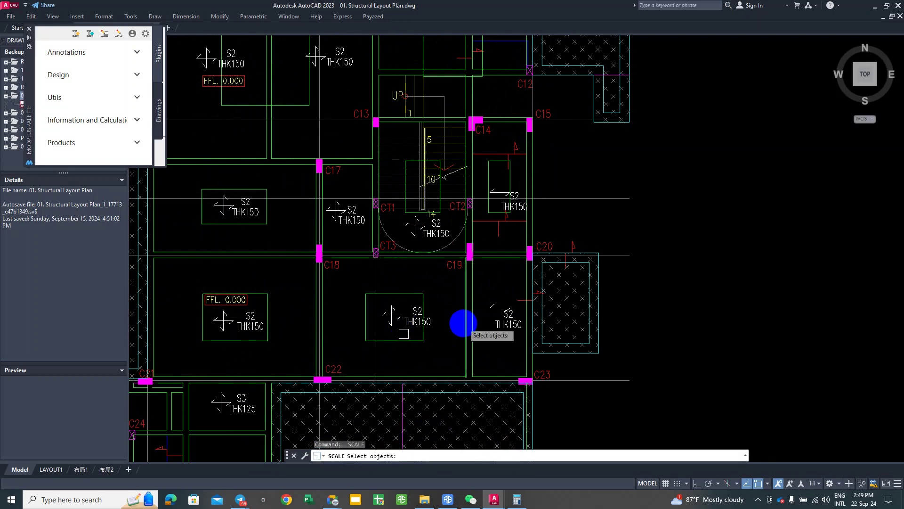
left_click(481, 263)
key("Return")
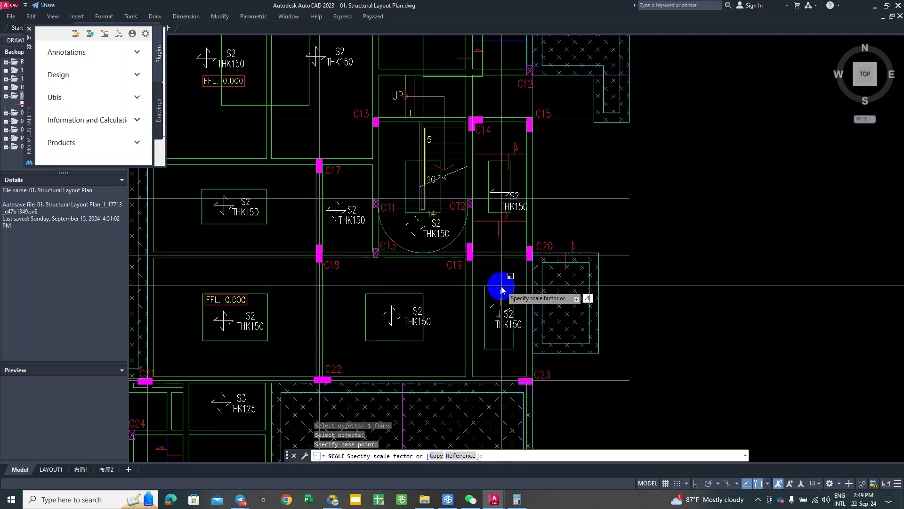
type(".4")
key("Return")
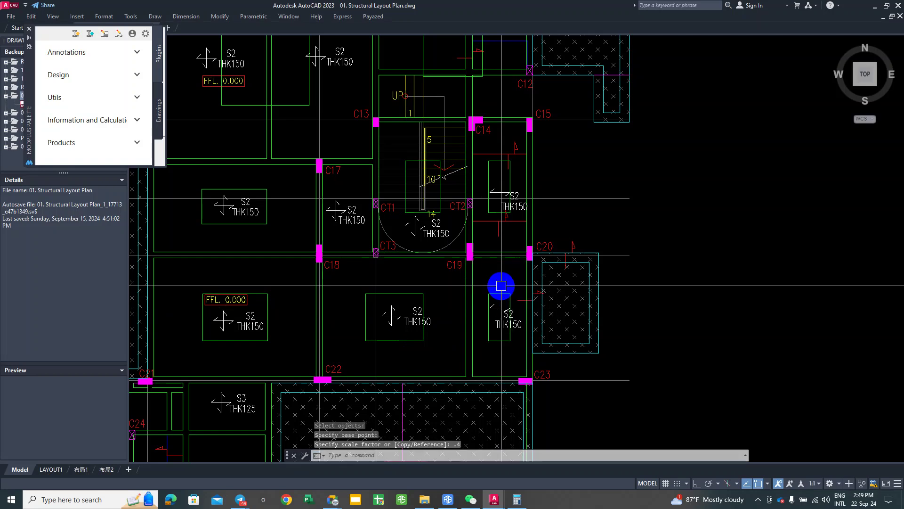
middle_click_drag(485, 344, 501, 289)
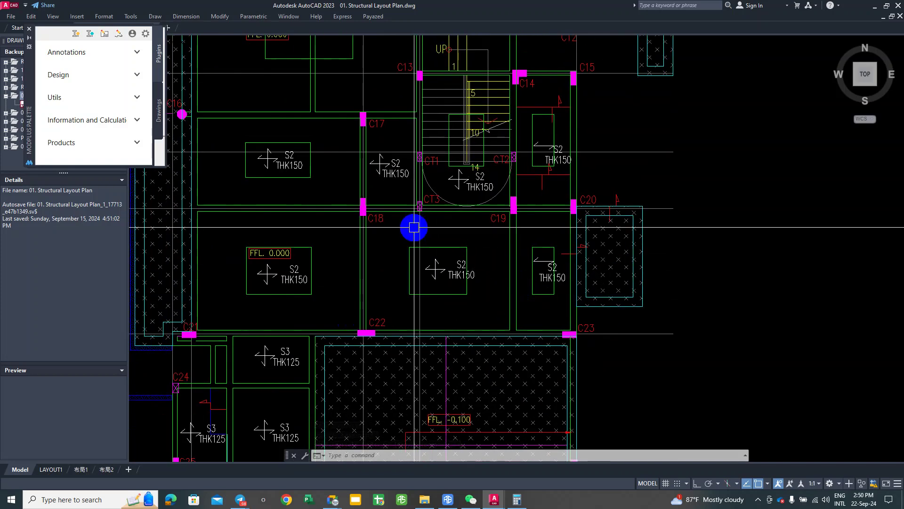
scroll(401, 276, "down", 3)
scroll(348, 302, "up", 3)
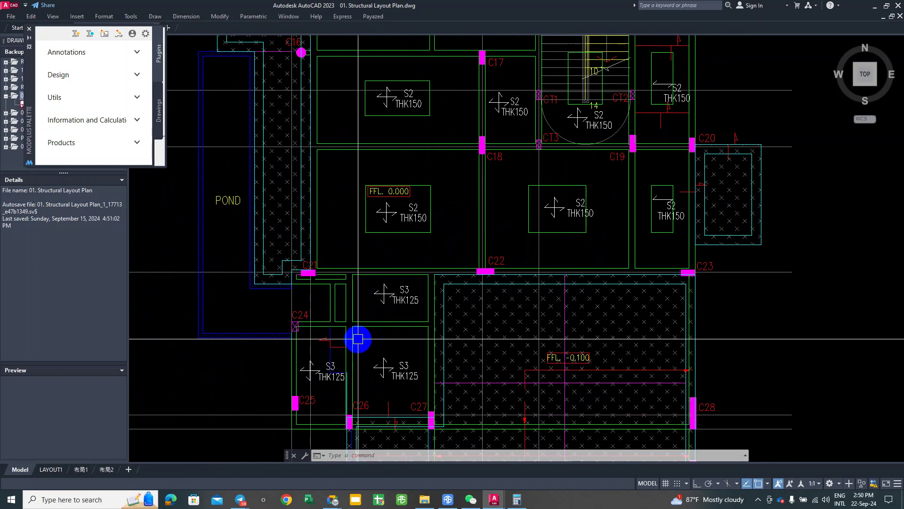
mouse_move(358, 358)
middle_mouse_down()
mouse_move(323, 262)
mouse_move(317, 296)
mouse_move(333, 275)
mouse_move(335, 293)
middle_mouse_up()
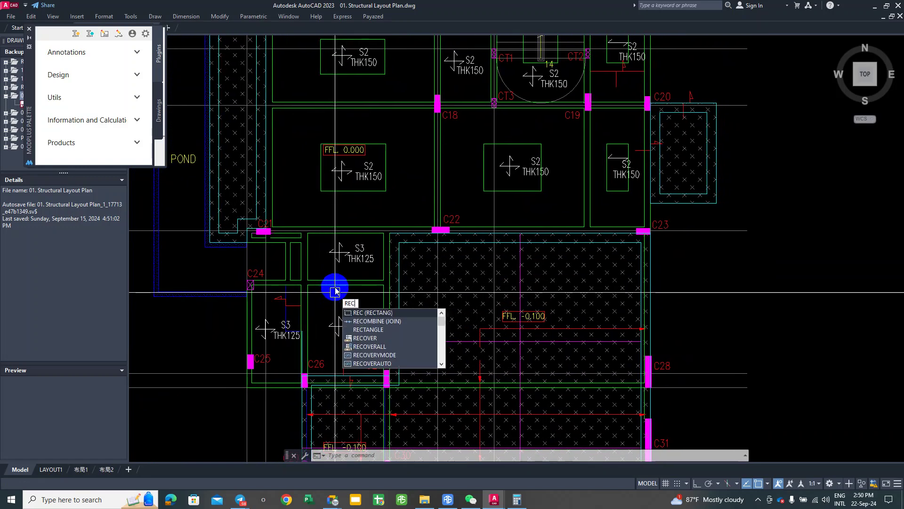
Step: Draw rectangles snapped to the corners of the first two S3 slab panels
key("Return")
scroll(301, 226, "up", 3)
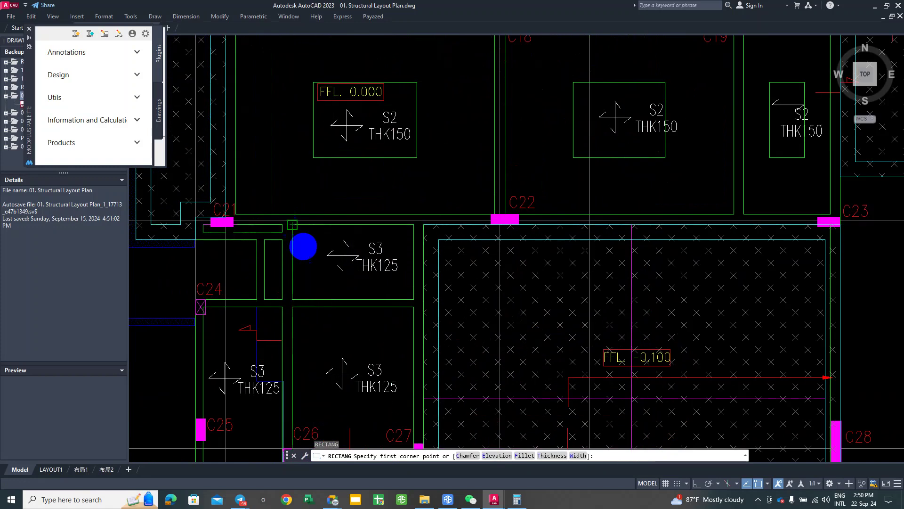
left_click(412, 297)
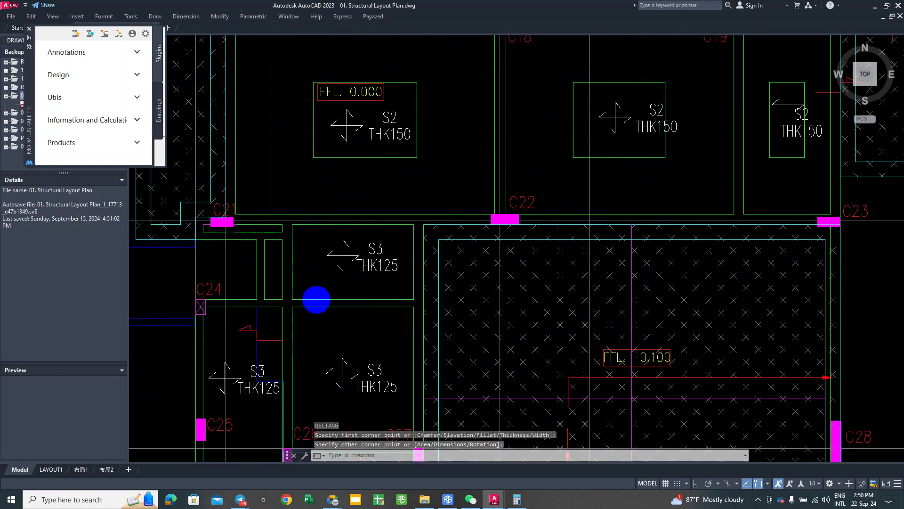
left_click(316, 300)
right_click(299, 301)
left_click(292, 299)
scroll(323, 359, "up", 6)
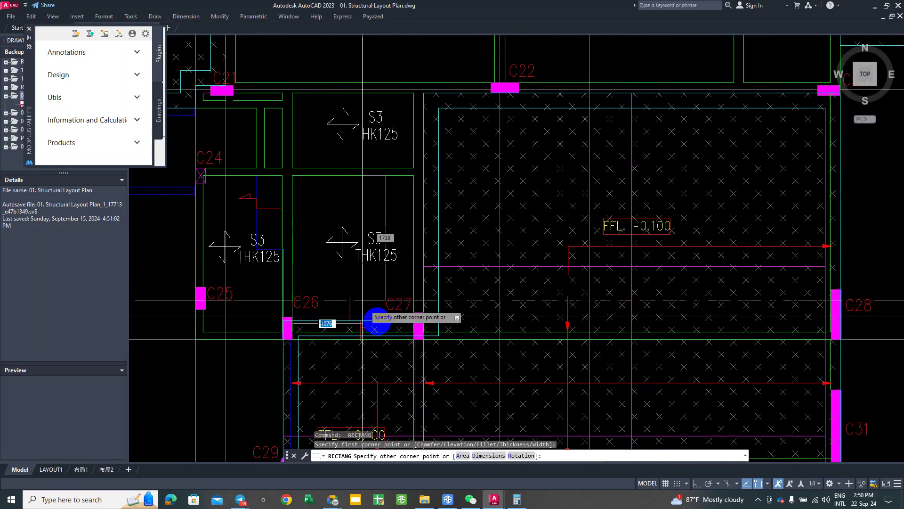
left_click(414, 336)
scroll(352, 259, "down", 5)
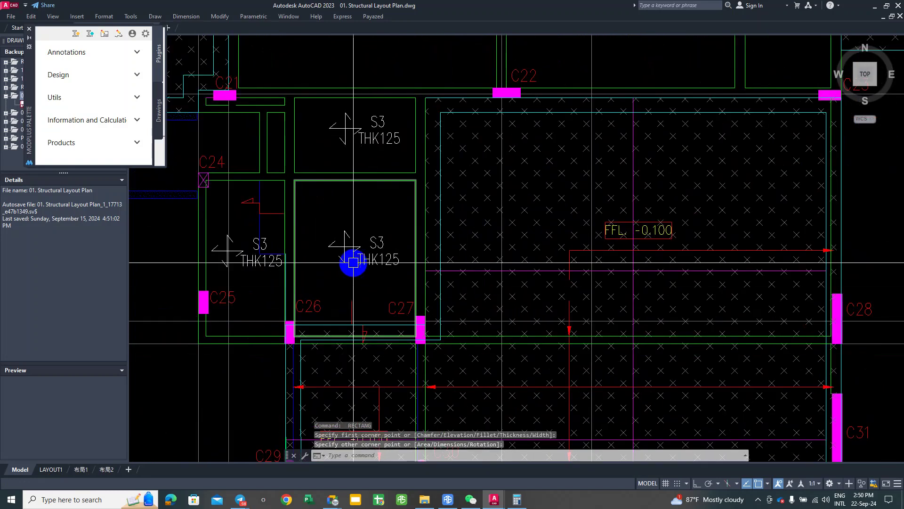
scroll(212, 258, "up", 7)
Step: Draw a rectangle tracing the S3 panel from C24 to the corner beside C26
right_click(208, 256)
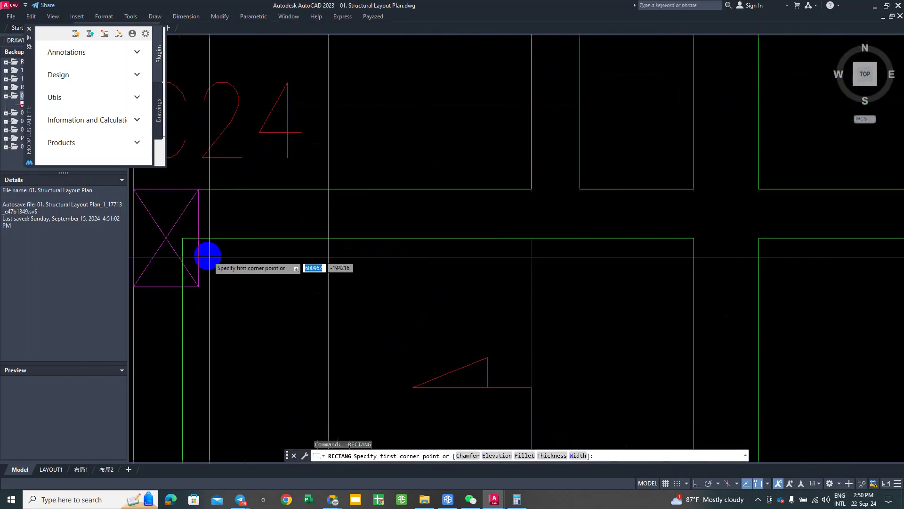
left_click(182, 238)
scroll(268, 188, "down", 5)
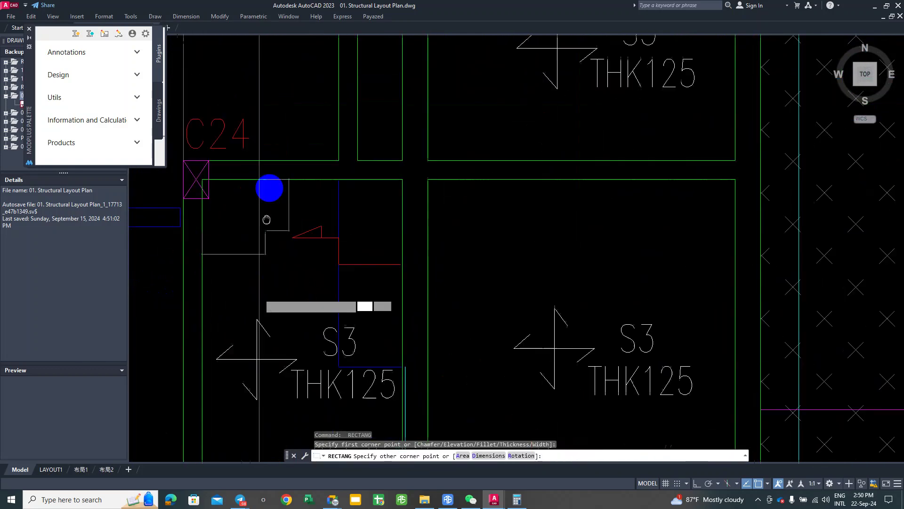
scroll(399, 230, "up", 5)
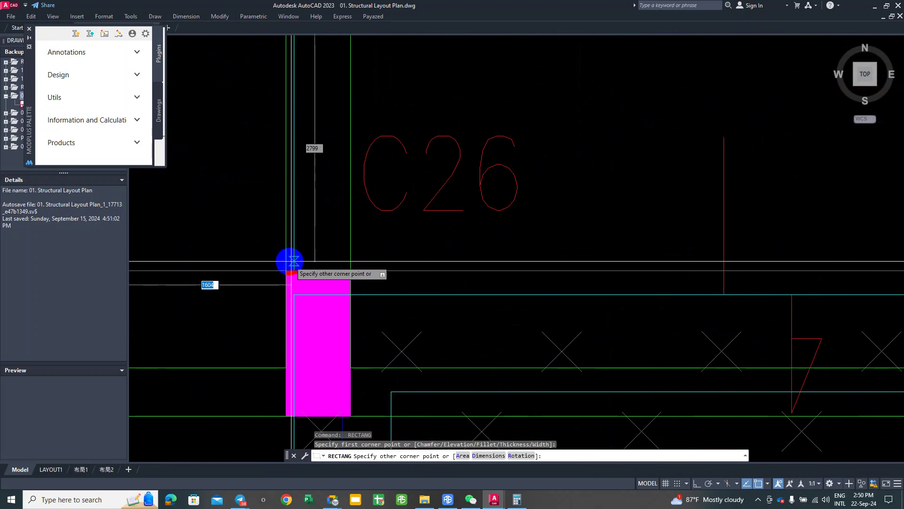
left_click(286, 353)
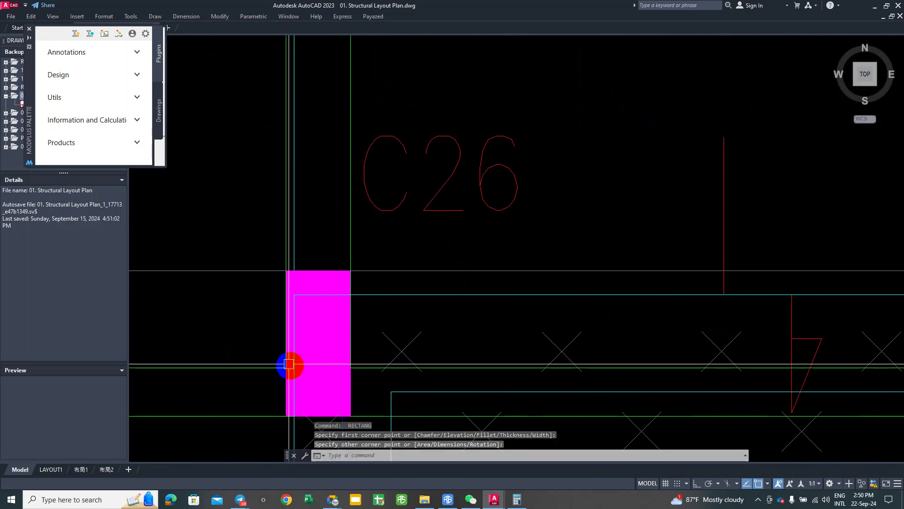
scroll(299, 250, "down", 6)
scroll(251, 278, "up", 3)
scroll(251, 278, "up", 2)
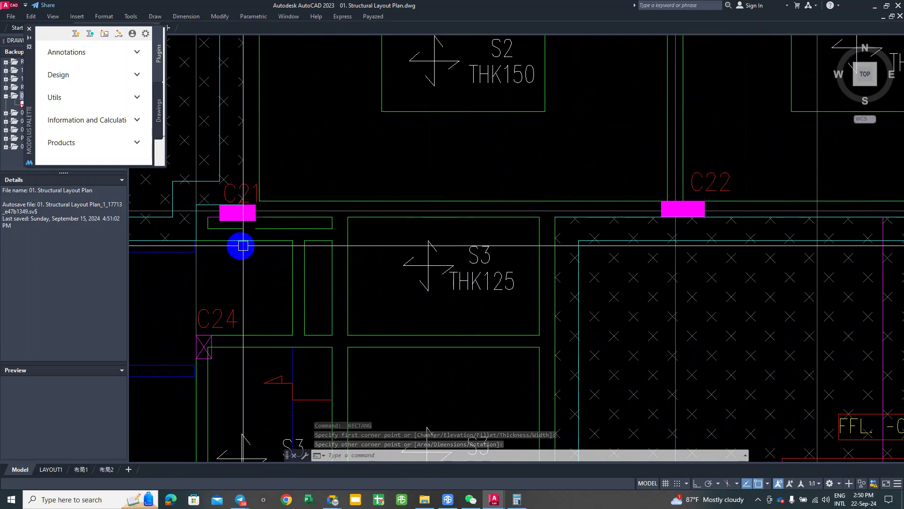
scroll(292, 355, "down", 3)
Step: Scale the S3 panel rectangle by C24 to 0.4 with SC
type("sc")
key("Return")
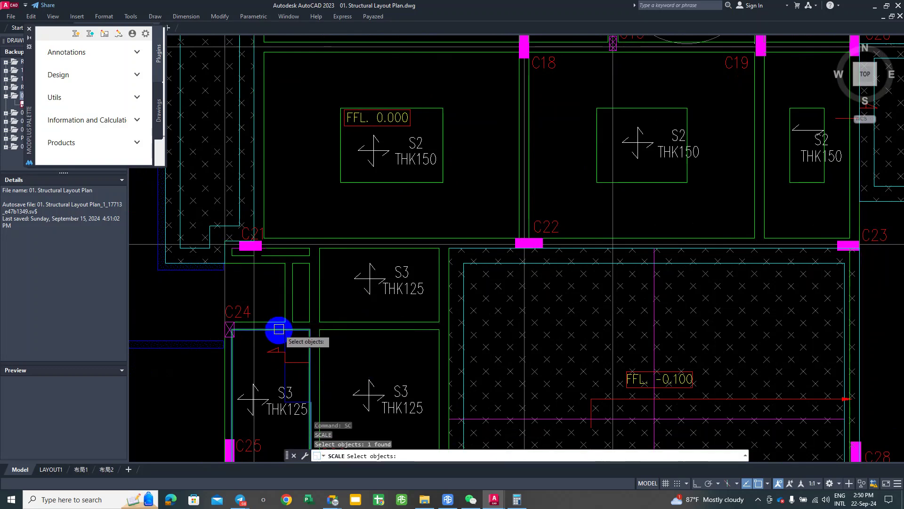
key("Return")
scroll(277, 323, "down", 2)
scroll(273, 320, "up", 2)
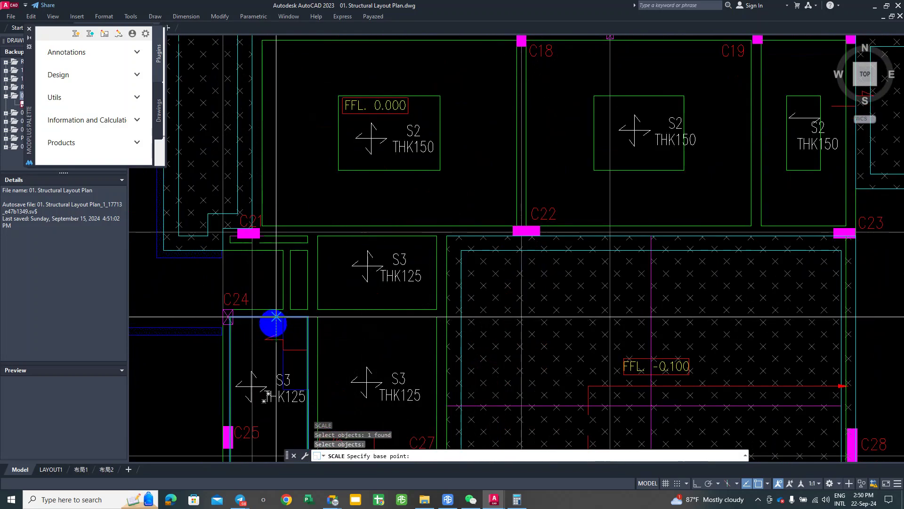
left_click(274, 352)
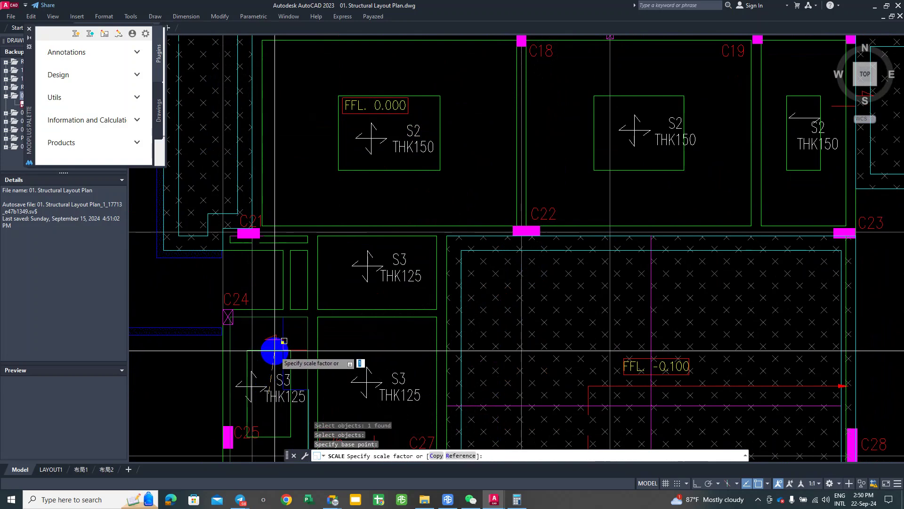
key("Return")
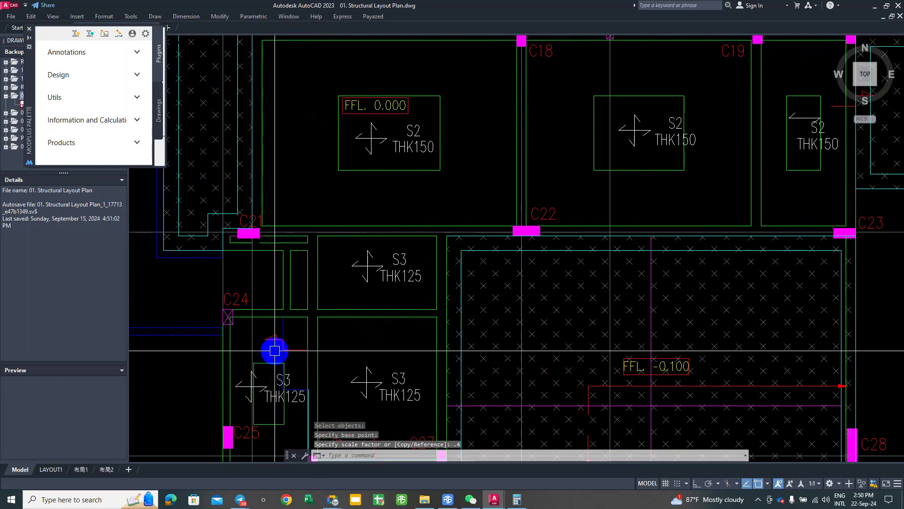
Step: Scale the upper S3 rectangle to 0.4 about its S3 label
key("Return")
left_click(352, 304)
key("Return")
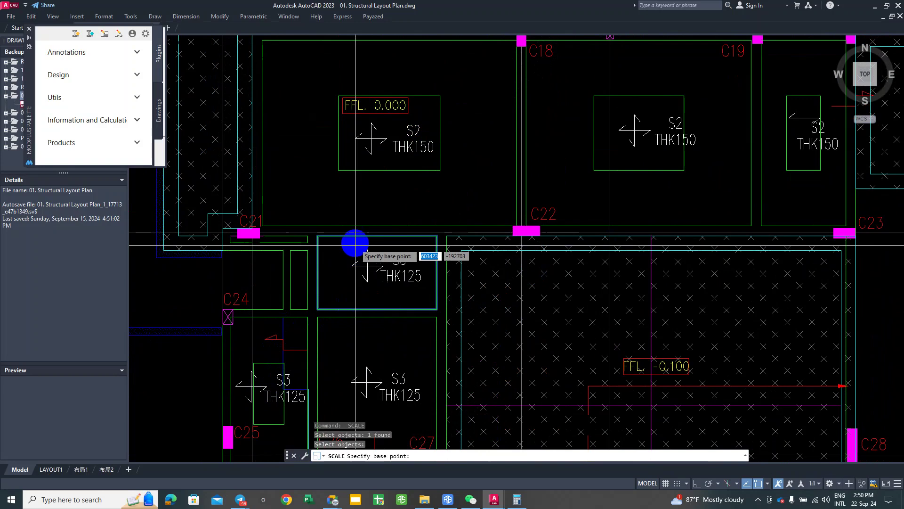
left_click(375, 270)
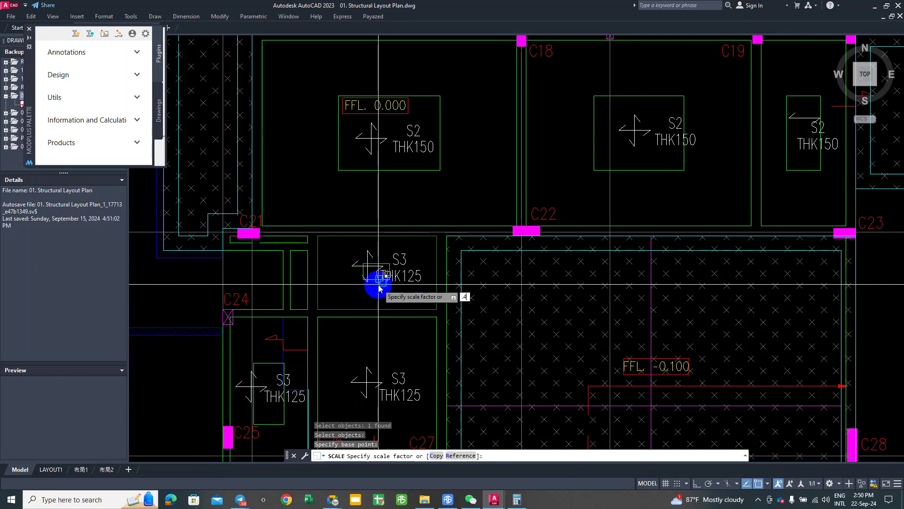
key("Escape")
Step: Scale the S3 rectangle between C26 and C27 to 0.4 about its label
key("Return")
middle_click_drag(347, 301, 323, 317)
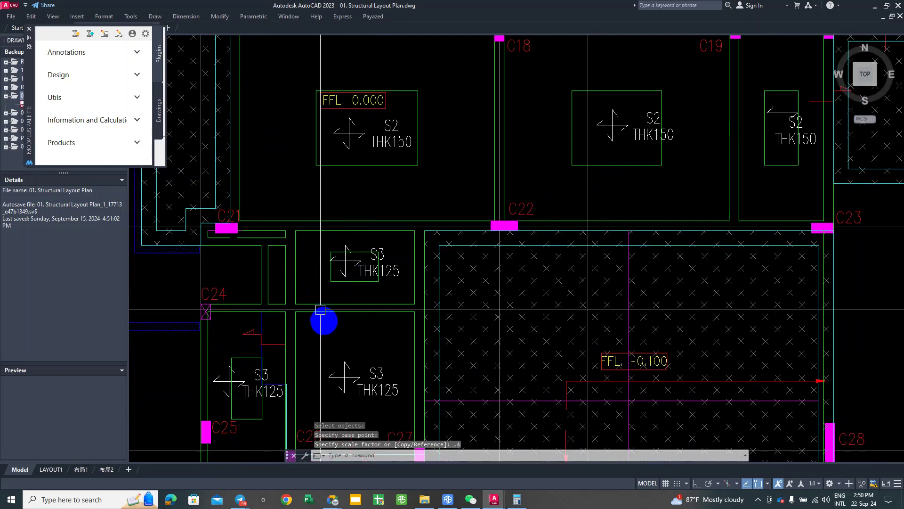
left_click(324, 312)
key("Return")
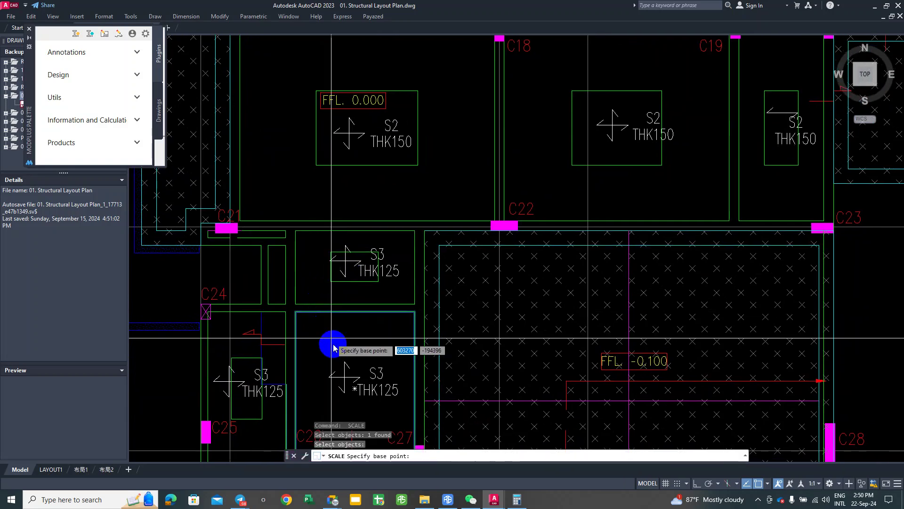
left_click(356, 389)
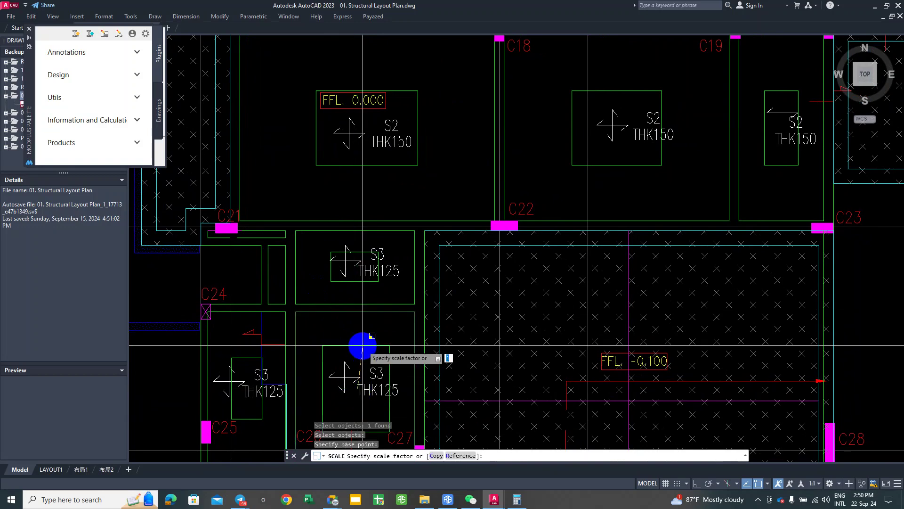
key("Return")
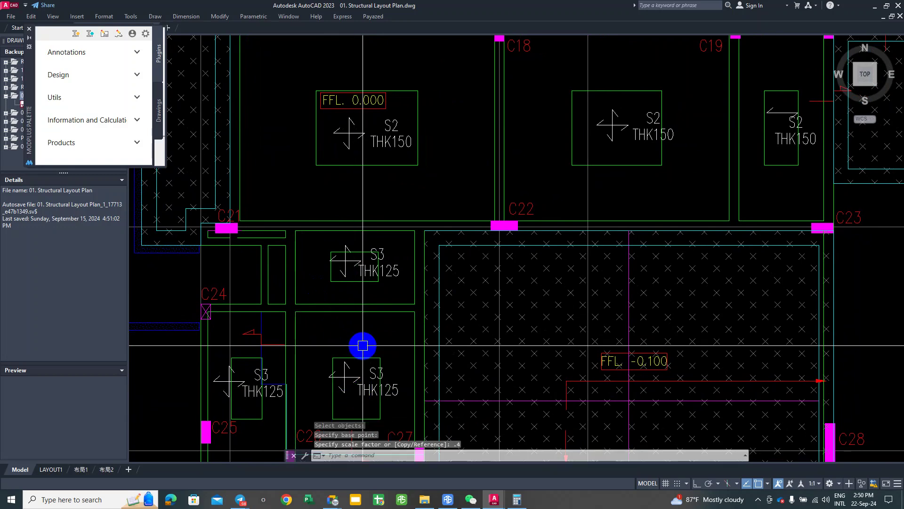
scroll(363, 346, "down", 6)
scroll(373, 253, "up", 3)
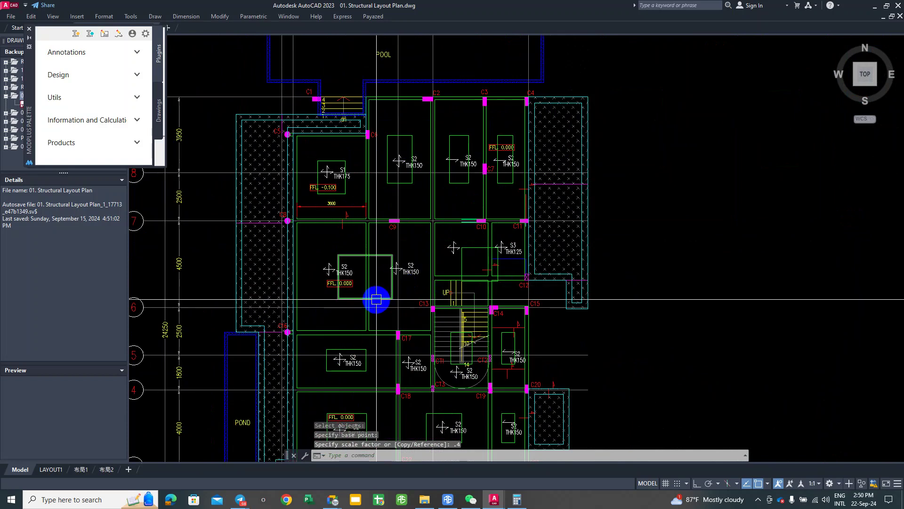
Step: Select and erase the short beam line on grid line 7 beside the S1 slab
left_click(377, 299)
scroll(372, 300, "down", 2)
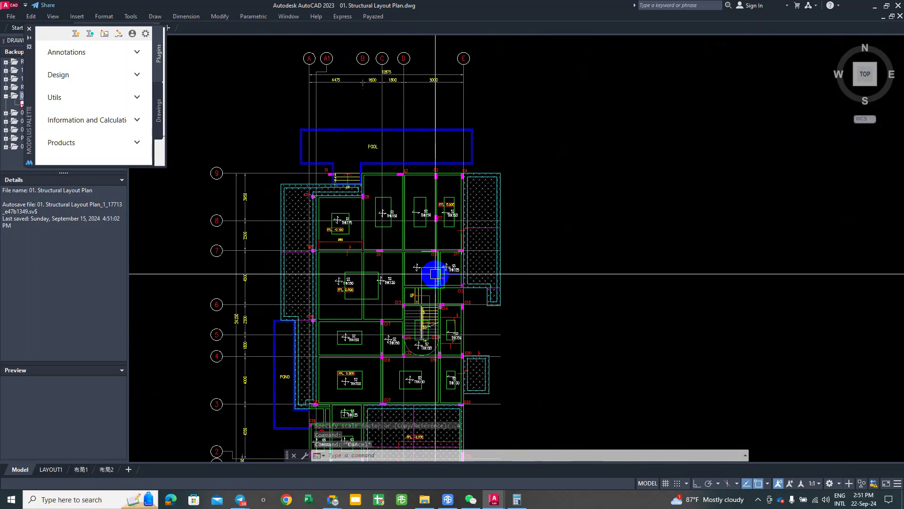
scroll(287, 218, "up", 2)
mouse_move(286, 218)
middle_mouse_down()
mouse_move(287, 210)
mouse_move(302, 242)
mouse_move(317, 219)
mouse_move(349, 233)
middle_mouse_up()
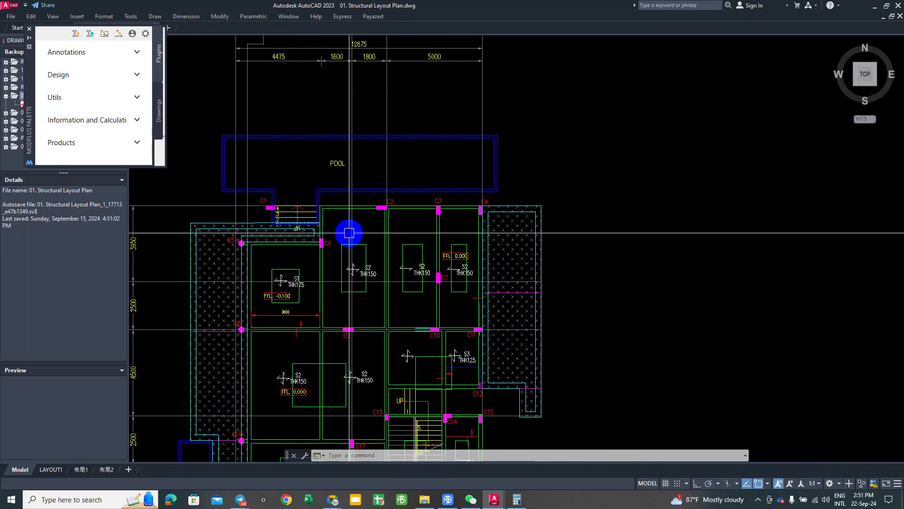
scroll(367, 239, "down", 2)
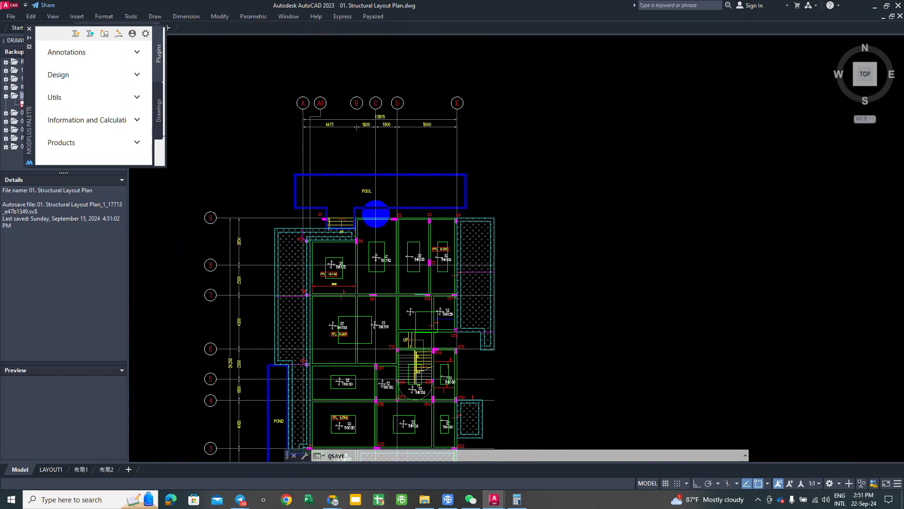
scroll(360, 227, "up", 2)
left_click(336, 309)
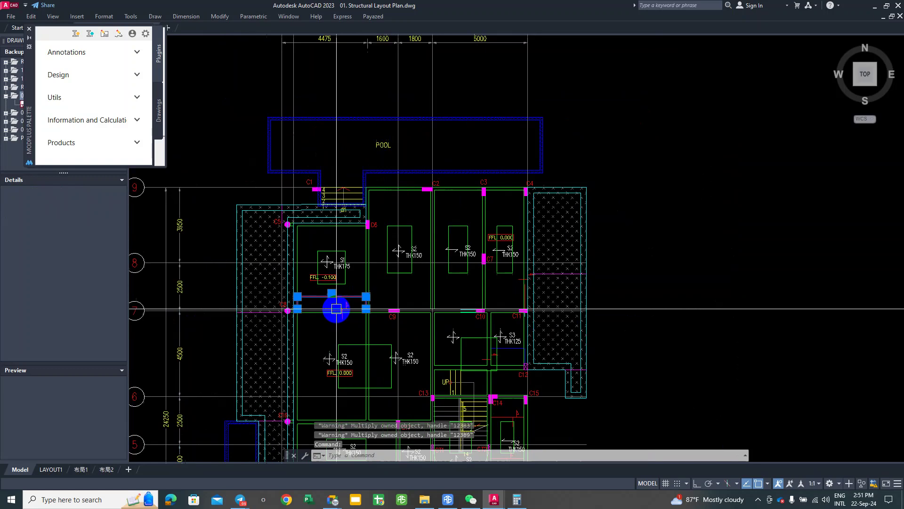
middle_click_drag(337, 309, 343, 281)
key("Return")
Step: Pan across the plan to centre the view on columns C18–C22
scroll(353, 242, "down", 3)
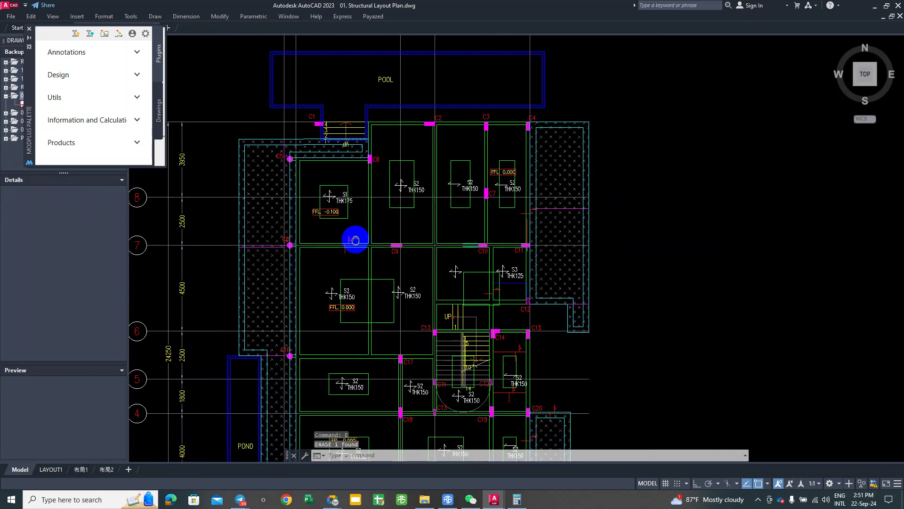
middle_click_drag(369, 242, 377, 245)
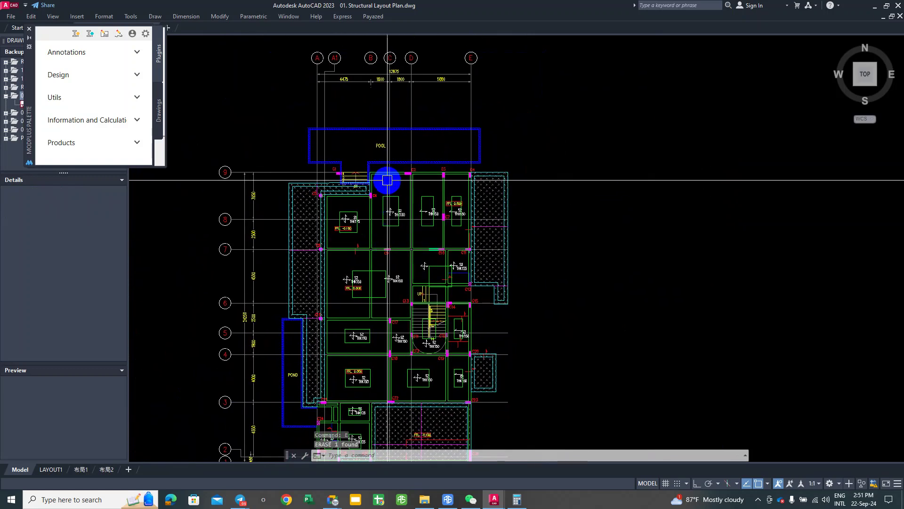
scroll(387, 174, "up", 2)
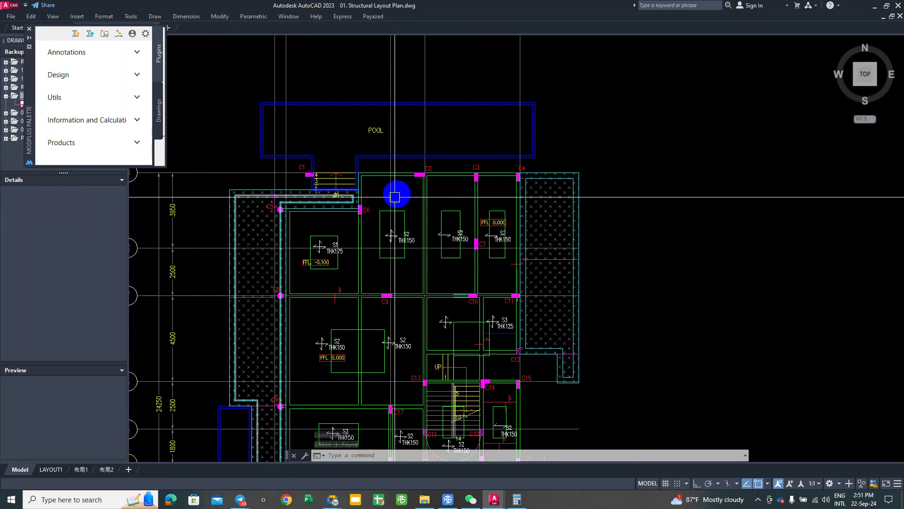
middle_click_drag(534, 322, 529, 278)
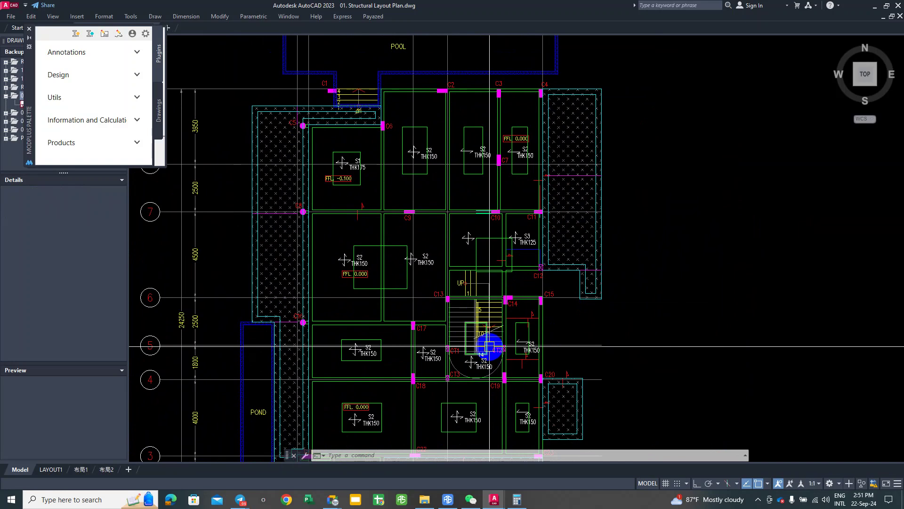
middle_click_drag(338, 438, 337, 309)
mouse_move(319, 384)
middle_mouse_down()
mouse_move(313, 344)
mouse_move(323, 396)
middle_mouse_up()
scroll(384, 263, "up", 4)
middle_click_drag(212, 339, 275, 374)
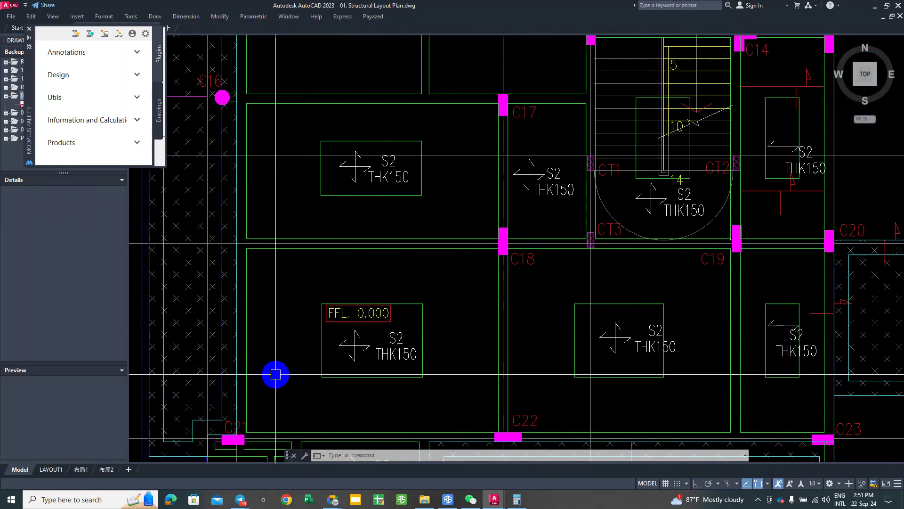
Step: Start a polyline at column C21 and trace the slab outline up to column C6
key("Return")
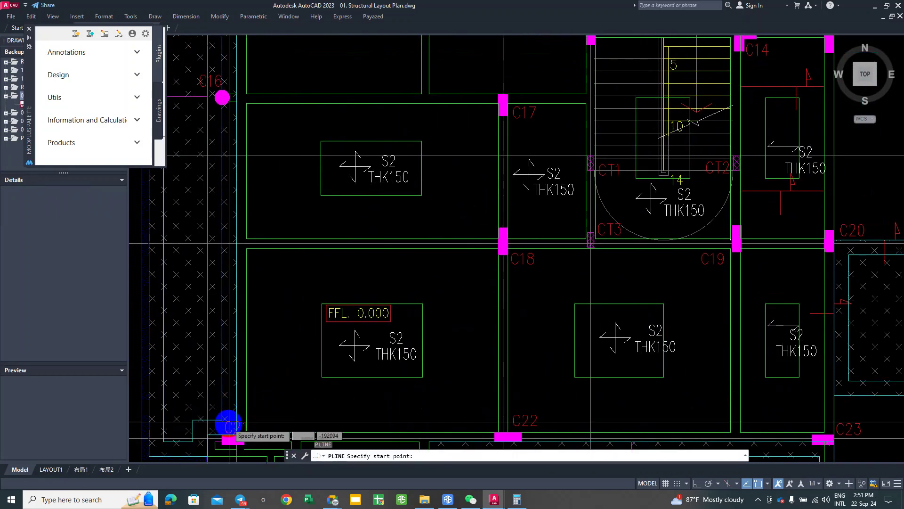
scroll(238, 433, "up", 2)
middle_click_drag(245, 438, 250, 306)
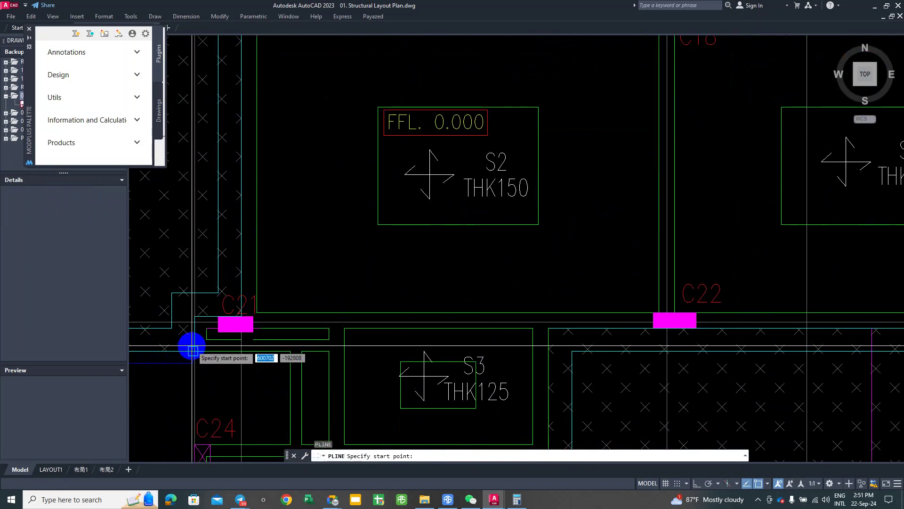
left_click(290, 351)
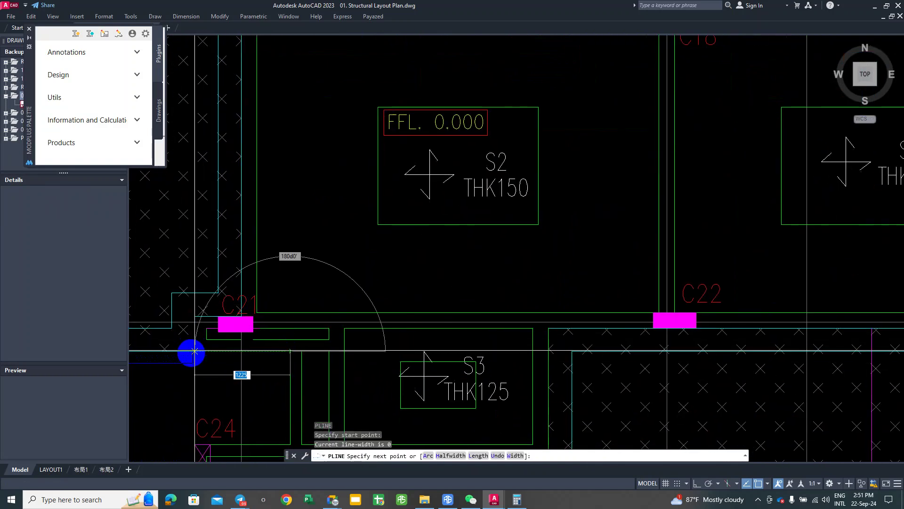
left_click(194, 316)
scroll(254, 317, "up", 2)
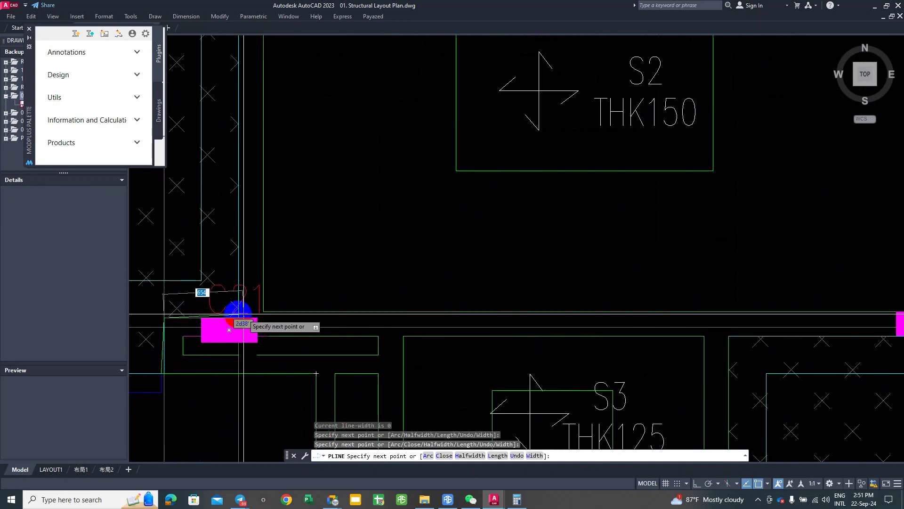
scroll(238, 372, "down", 4)
middle_click_drag(239, 426, 209, 311)
scroll(210, 311, "down", 3)
scroll(216, 266, "up", 5)
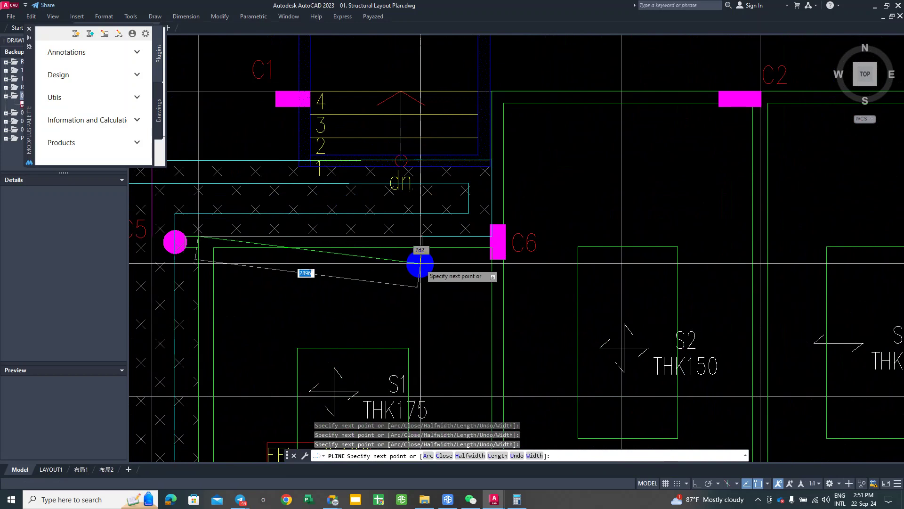
scroll(447, 268, "up", 2)
left_click(447, 267)
mouse_move(446, 268)
middle_mouse_down()
mouse_move(437, 289)
mouse_move(429, 244)
middle_mouse_up()
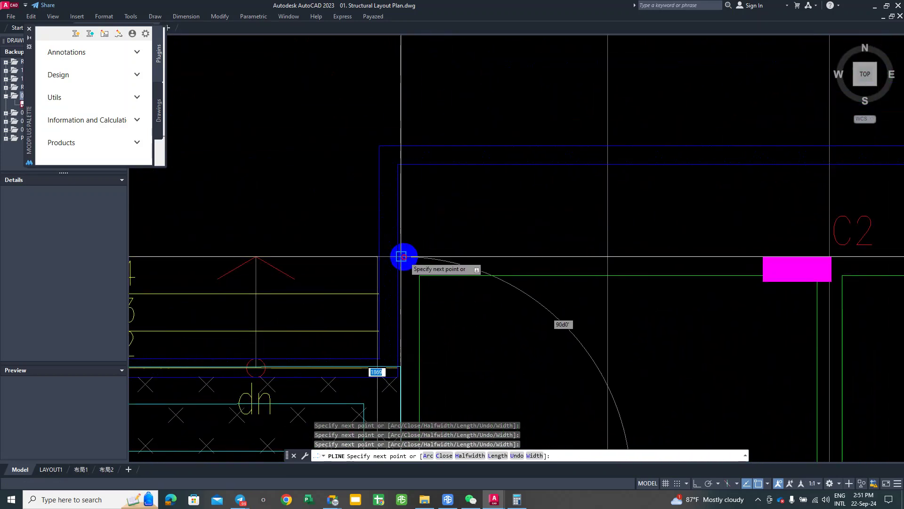
scroll(400, 257, "down", 3)
middle_click_drag(620, 268, 282, 289)
Step: Continue the outline past C4, C15 and C23, then close it back near C26
scroll(511, 281, "up", 3)
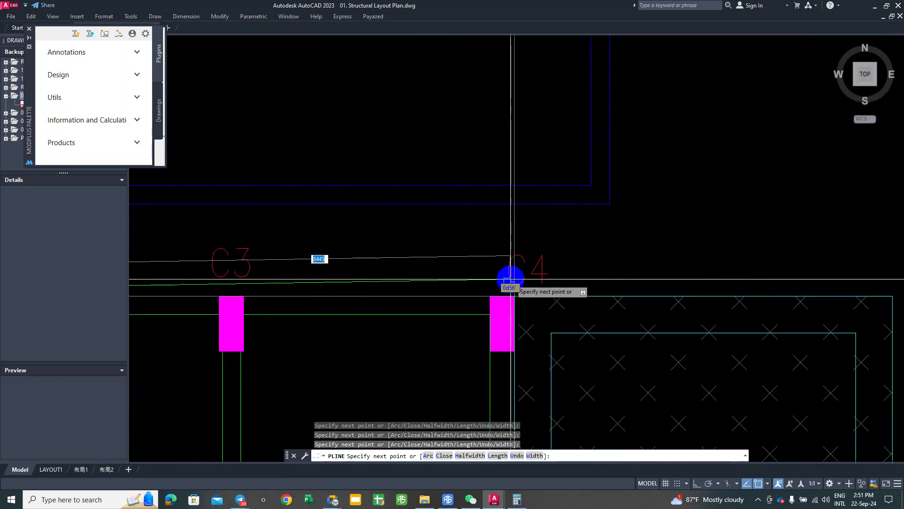
scroll(514, 296, "down", 5)
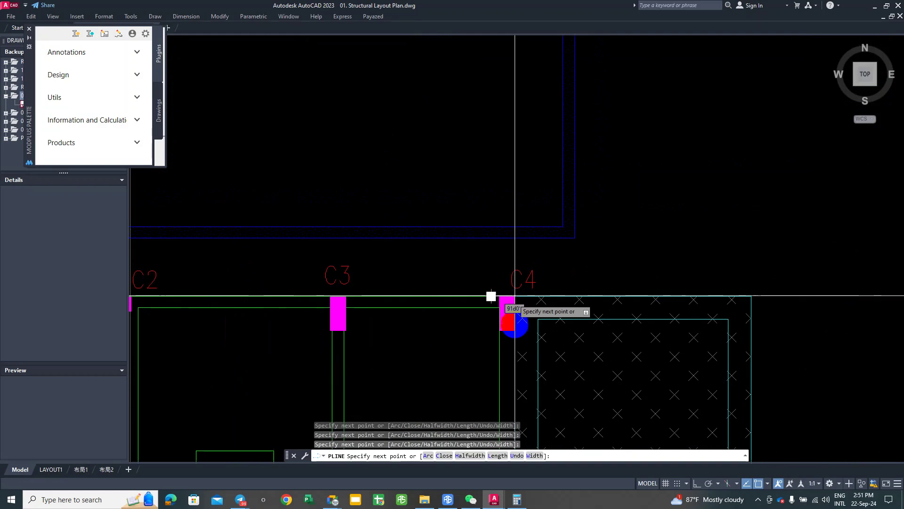
middle_click_drag(515, 317, 521, 56)
scroll(515, 226, "up", 4)
scroll(515, 314, "up", 3)
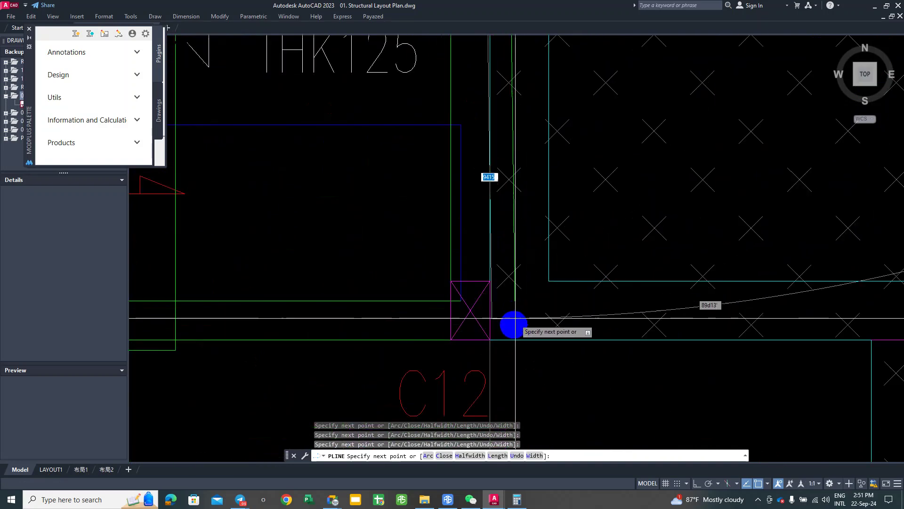
scroll(490, 332, "down", 5)
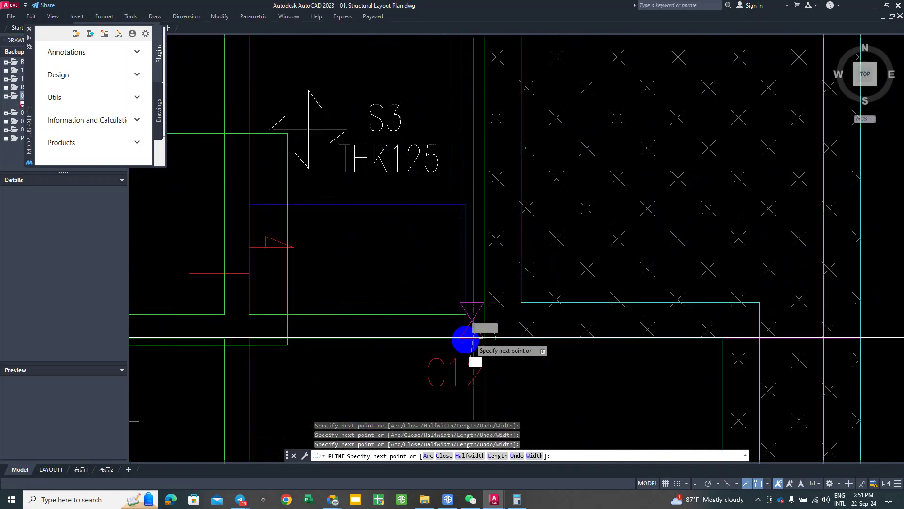
scroll(403, 272, "up", 4)
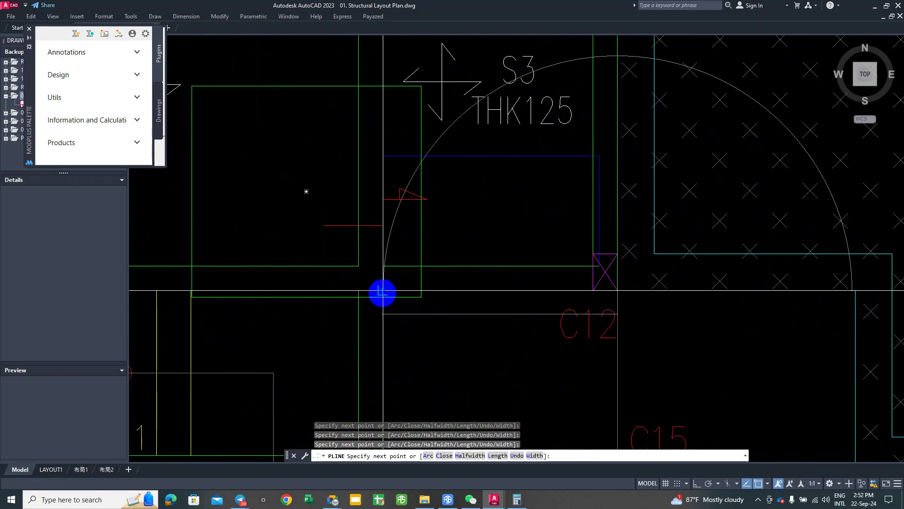
scroll(400, 331, "down", 4)
middle_click_drag(399, 331, 394, 283)
scroll(399, 313, "up", 2)
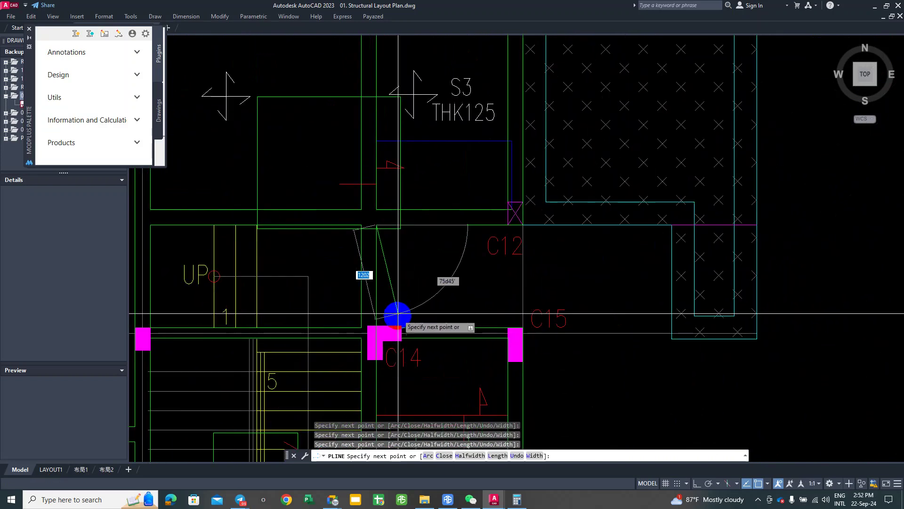
scroll(508, 330, "up", 4)
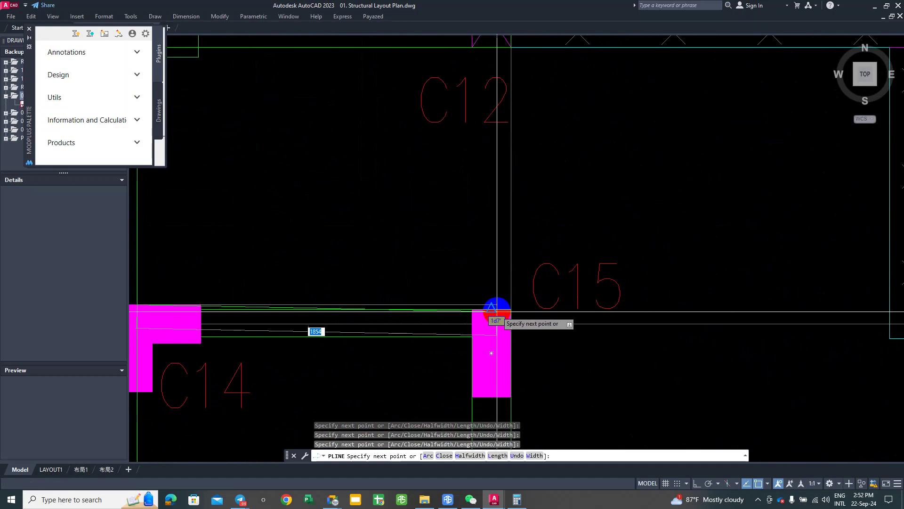
scroll(511, 309, "down", 4)
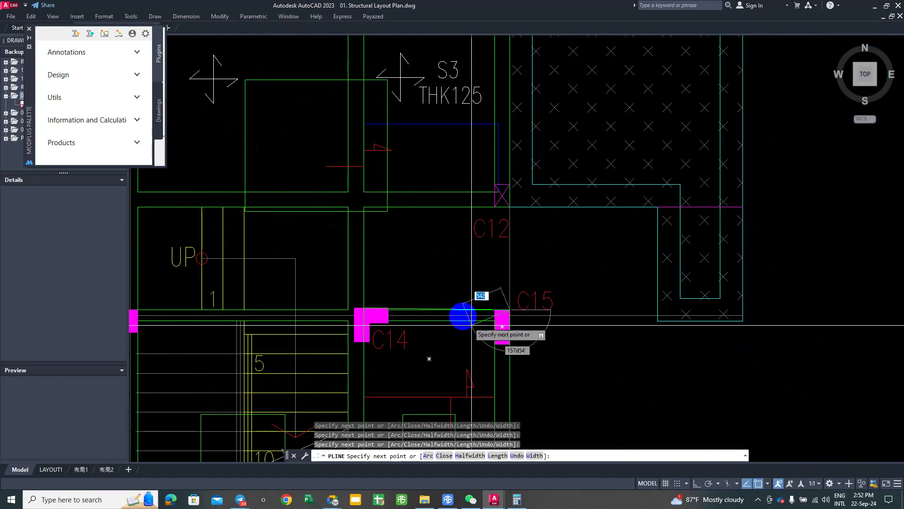
scroll(445, 269, "up", 2)
scroll(475, 176, "down", 5)
scroll(486, 248, "up", 5)
scroll(491, 325, "down", 2)
scroll(487, 263, "up", 7)
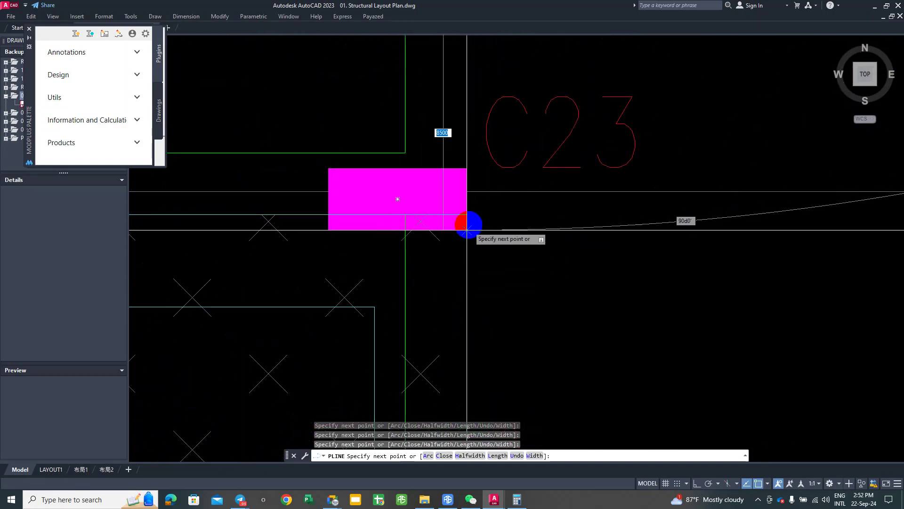
scroll(467, 215, "down", 6)
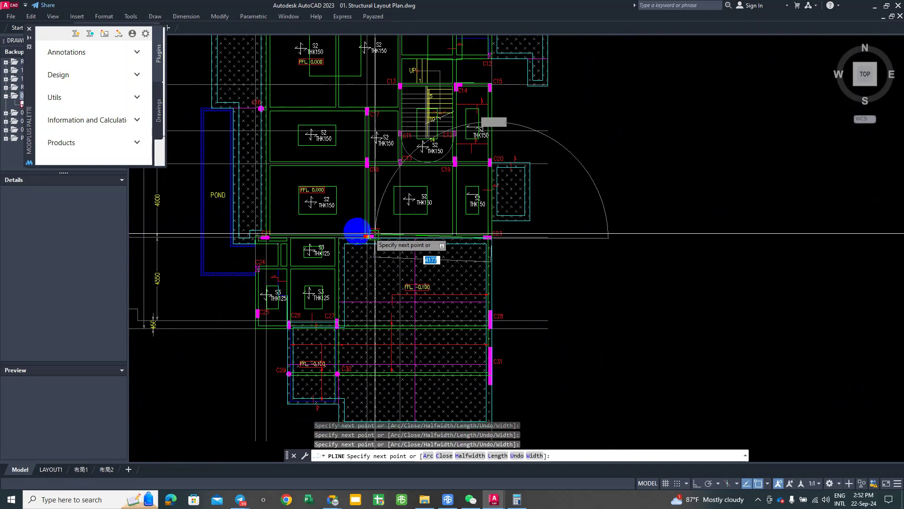
scroll(314, 253, "up", 3)
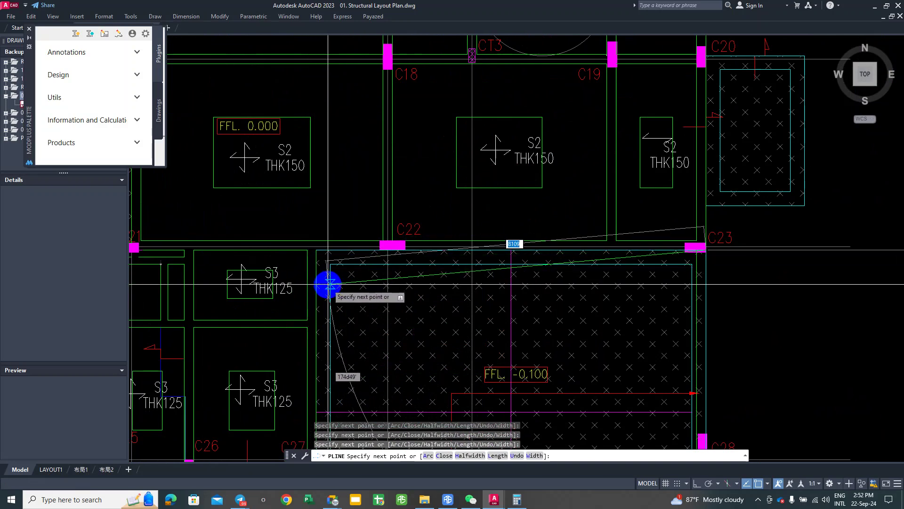
scroll(333, 228, "down", 4)
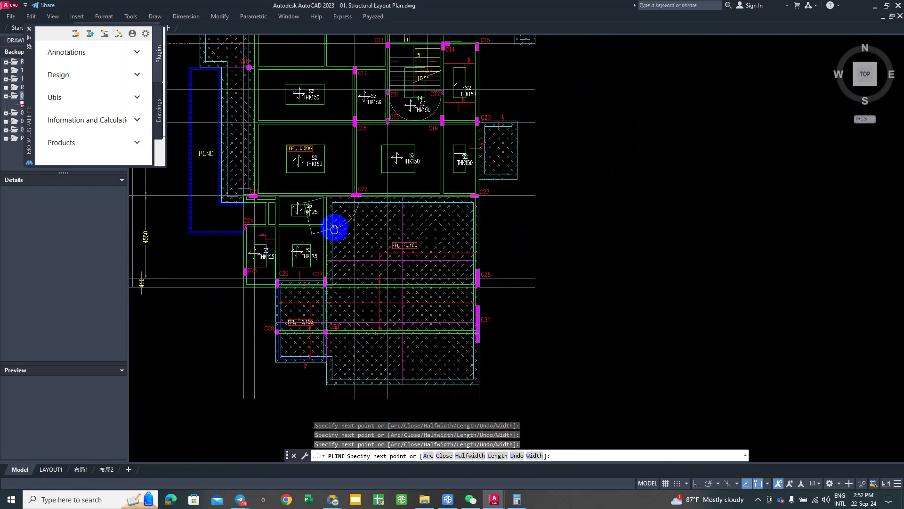
scroll(350, 289, "up", 4)
scroll(288, 260, "up", 4)
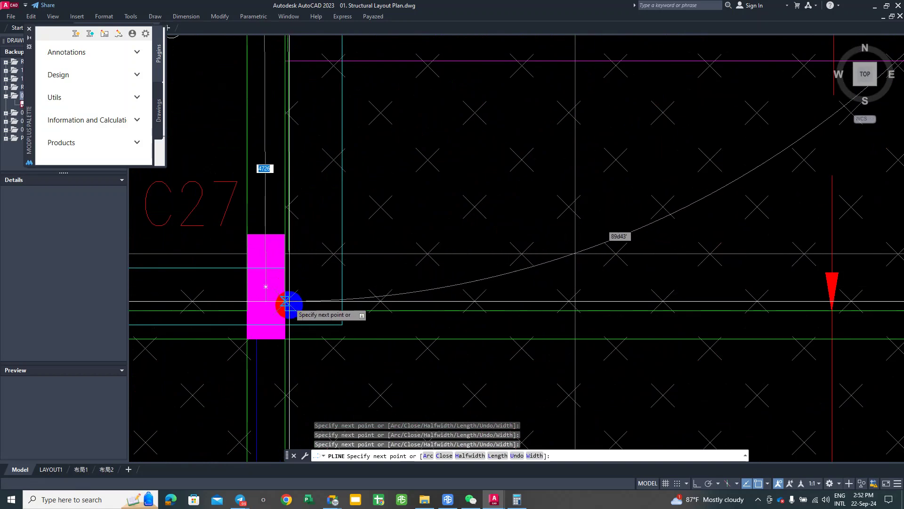
scroll(282, 343, "down", 5)
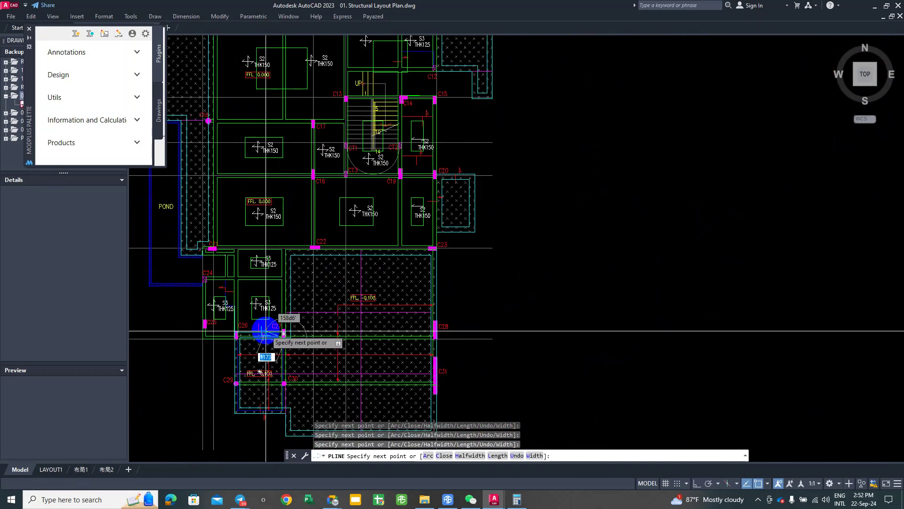
scroll(262, 323, "up", 3)
middle_click_drag(178, 369, 268, 347)
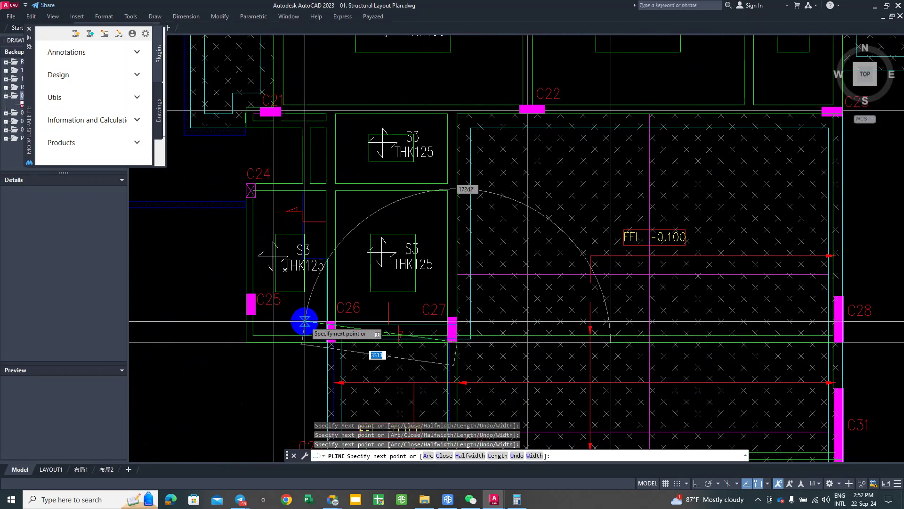
scroll(268, 333, "up", 4)
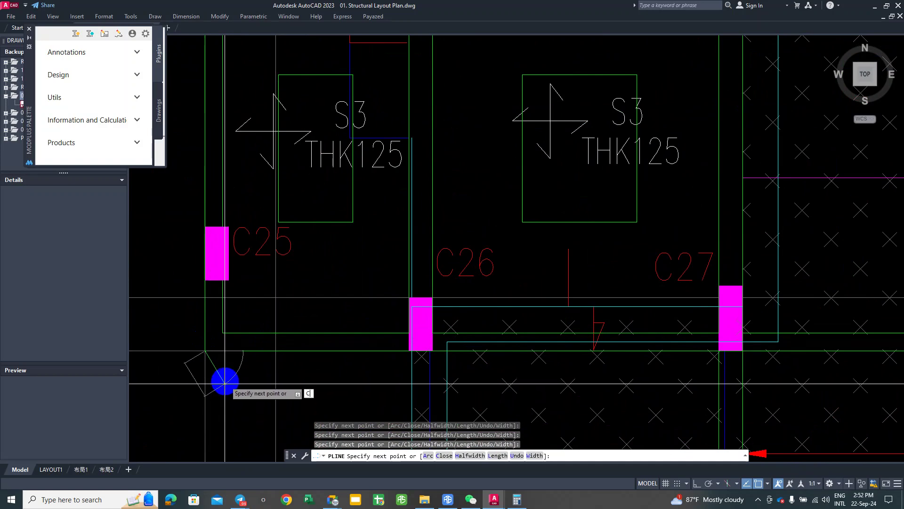
key("Return")
scroll(242, 276, "down", 3)
scroll(242, 297, "up", 2)
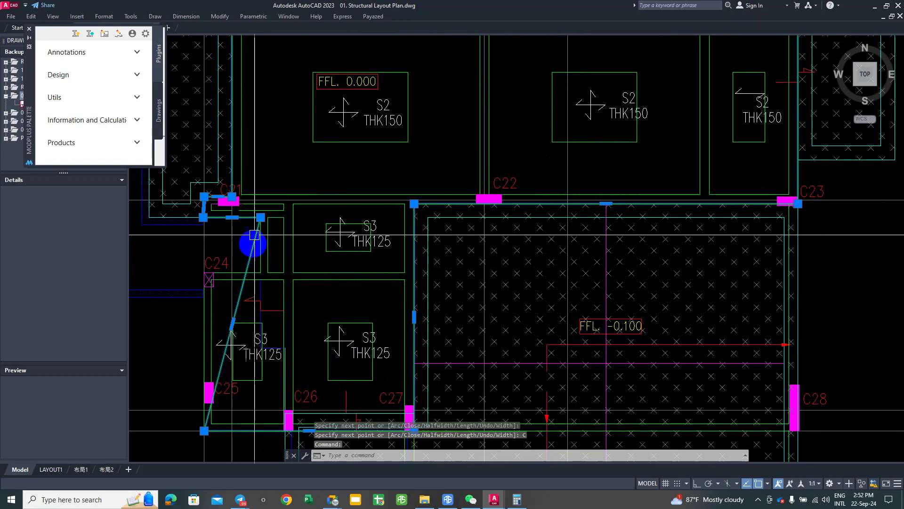
scroll(254, 235, "up", 4)
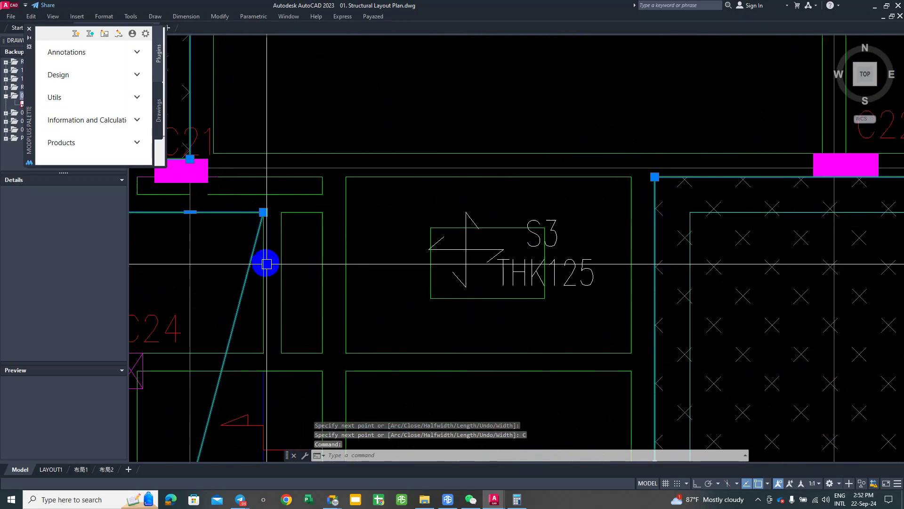
Step: Add a vertex to the outline and stretch its corner vertex to the slab corner near C24
left_click(266, 213)
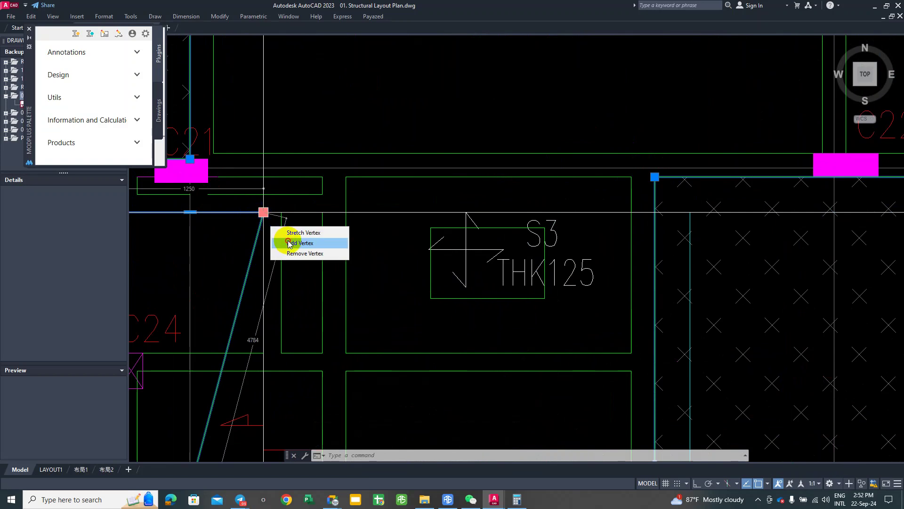
left_click(289, 243)
scroll(256, 259, "down", 2)
scroll(260, 210, "up", 2)
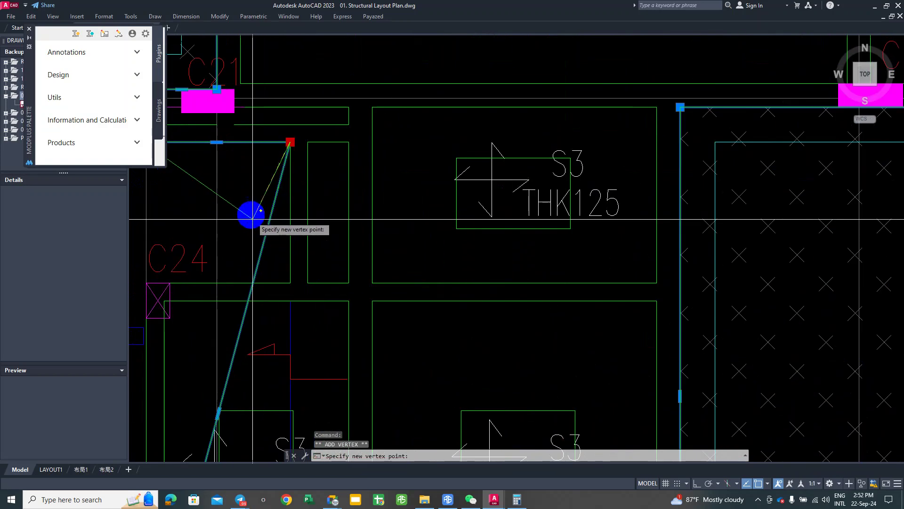
left_click(258, 171)
left_click(290, 142)
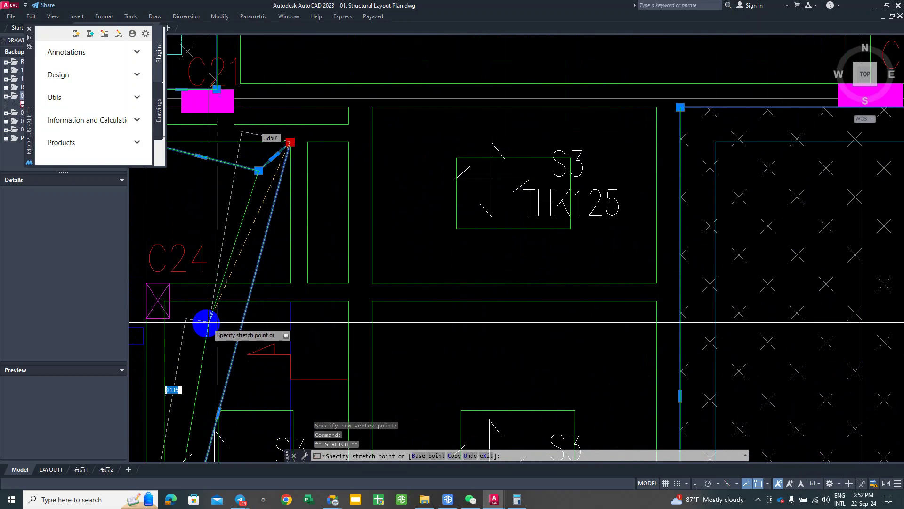
scroll(297, 267, "down", 2)
scroll(302, 264, "up", 3)
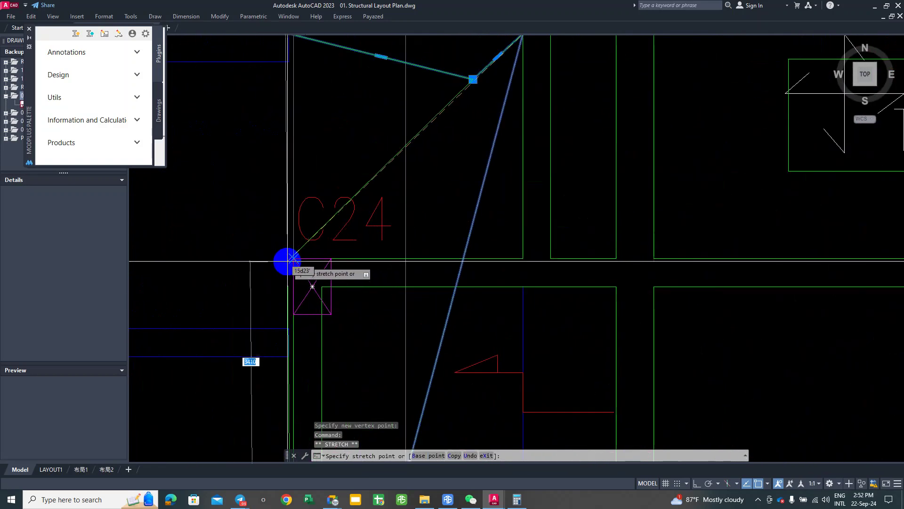
left_click(295, 256)
Step: Snap the moved vertex to the rectangle corner and add another vertex, squaring the edge near C21
scroll(306, 260, "down", 3)
middle_click_drag(313, 262, 286, 328)
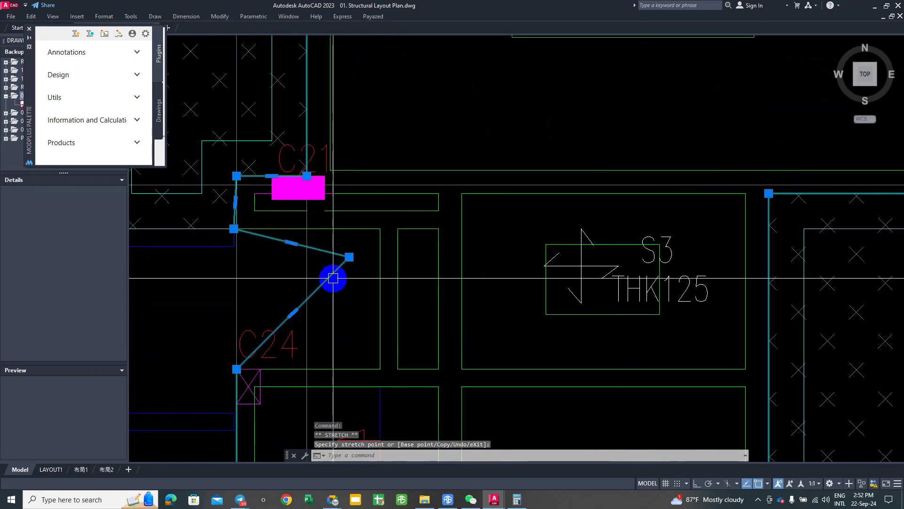
left_click(380, 228)
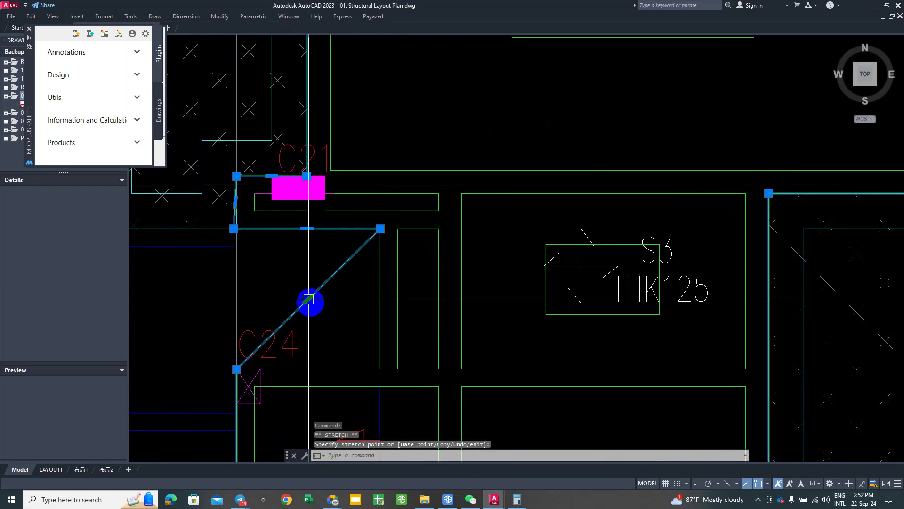
left_click(348, 326)
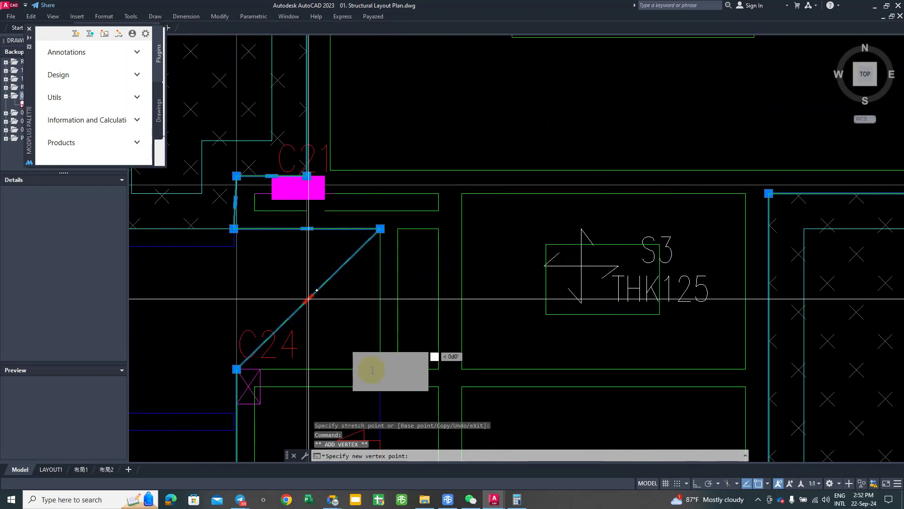
left_click(380, 369)
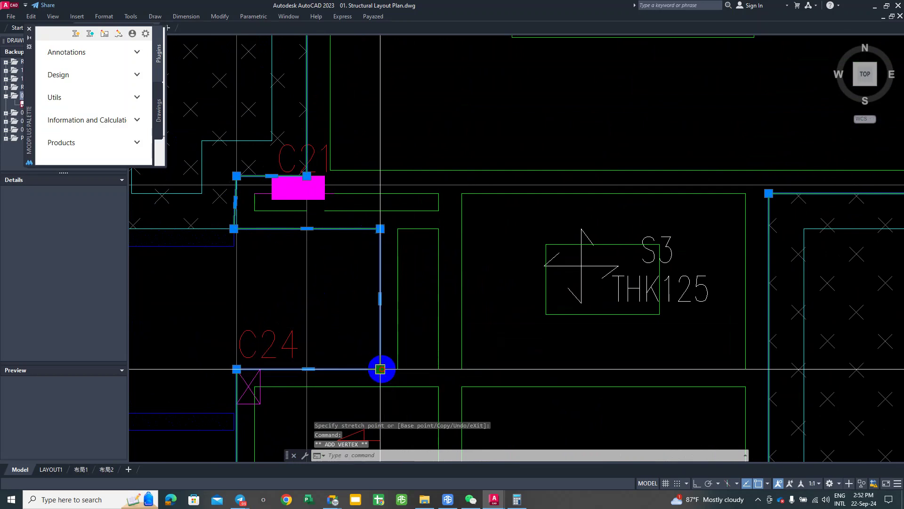
scroll(327, 341, "down", 6)
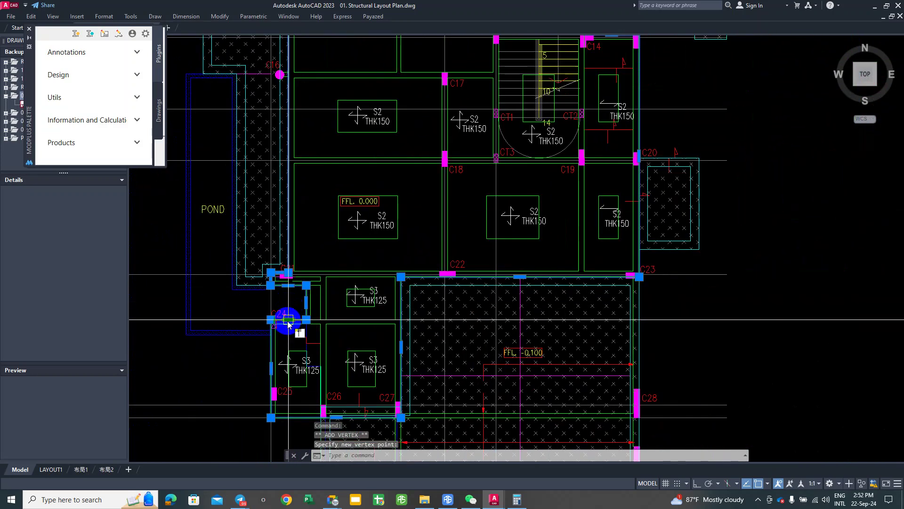
scroll(288, 324, "down", 6)
scroll(298, 298, "up", 6)
key("Escape")
key("Escape")
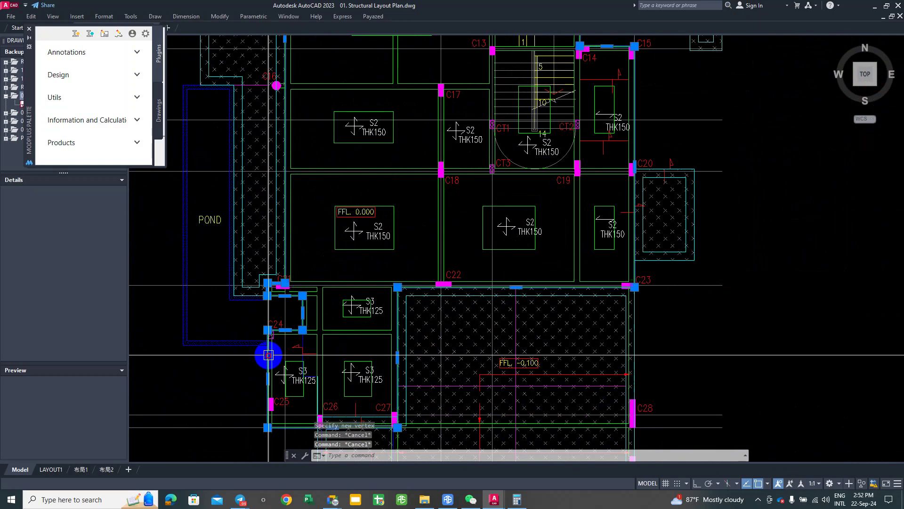
scroll(299, 252, "down", 3)
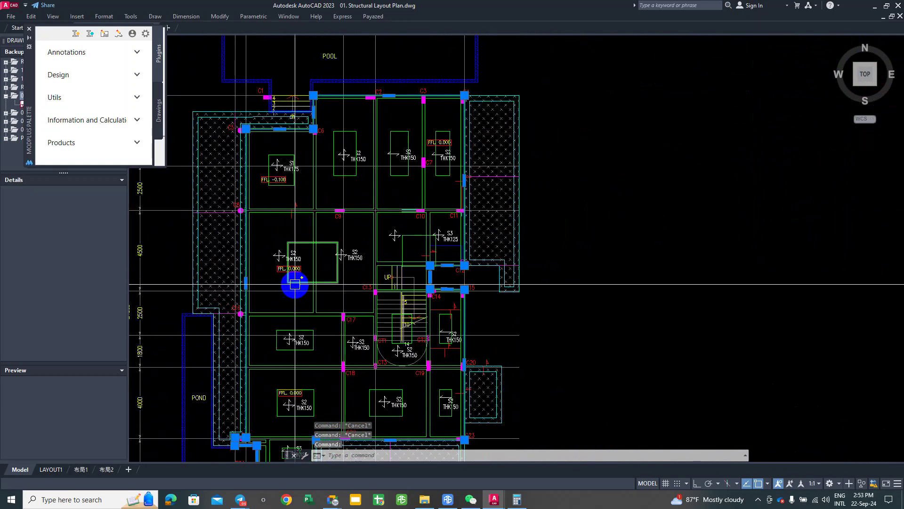
Step: Select the slab outlines, including the S1 outline and four S2 slab outlines
left_click(319, 397)
mouse_move(396, 380)
middle_mouse_down()
mouse_move(364, 341)
mouse_move(241, 365)
middle_mouse_up()
left_click(363, 351)
left_click(426, 361)
scroll(398, 349, "up", 2)
scroll(360, 351, "down", 2)
scroll(241, 366, "up", 2)
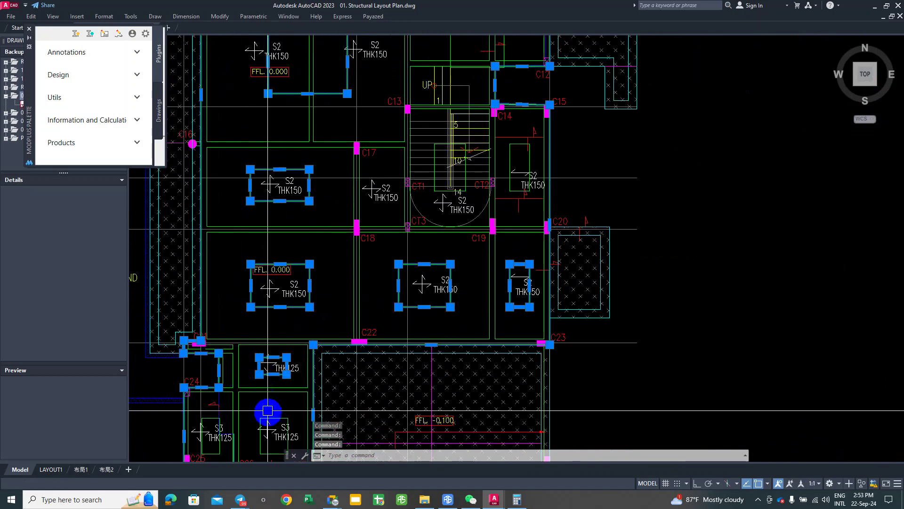
scroll(272, 422, "up", 2)
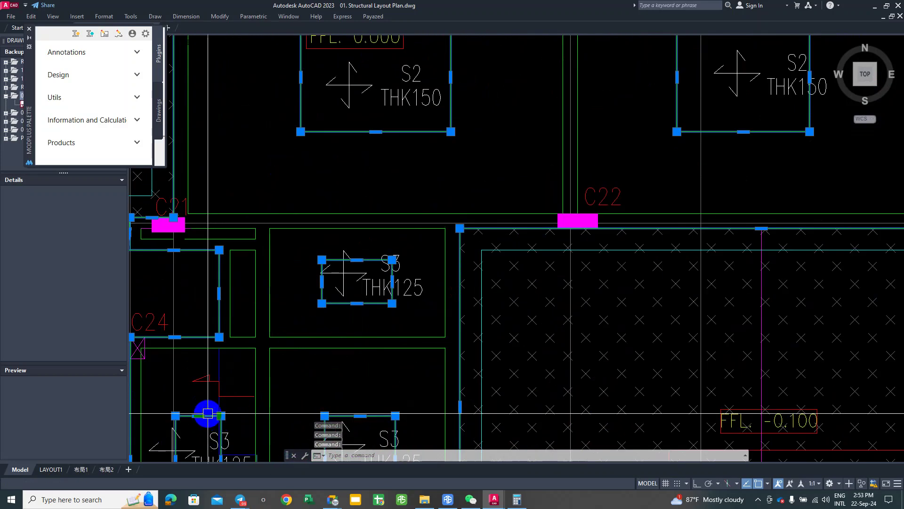
scroll(207, 414, "down", 3)
scroll(244, 307, "up", 3)
middle_click_drag(244, 306, 286, 360)
scroll(319, 262, "down", 2)
scroll(193, 291, "up", 2)
left_click(201, 299)
left_click(390, 249)
left_click(460, 249)
middle_click_drag(421, 323, 321, 197)
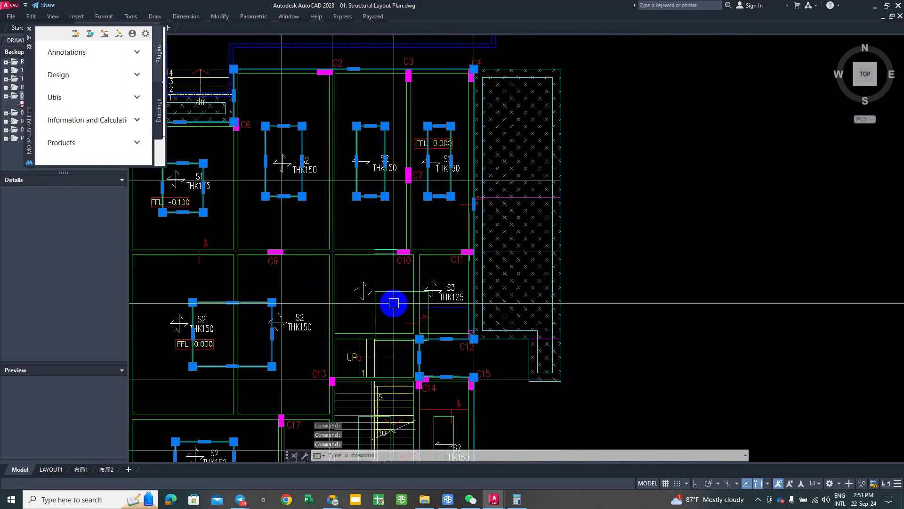
scroll(394, 293, "down", 5)
scroll(397, 320, "up", 5)
scroll(361, 299, "down", 4)
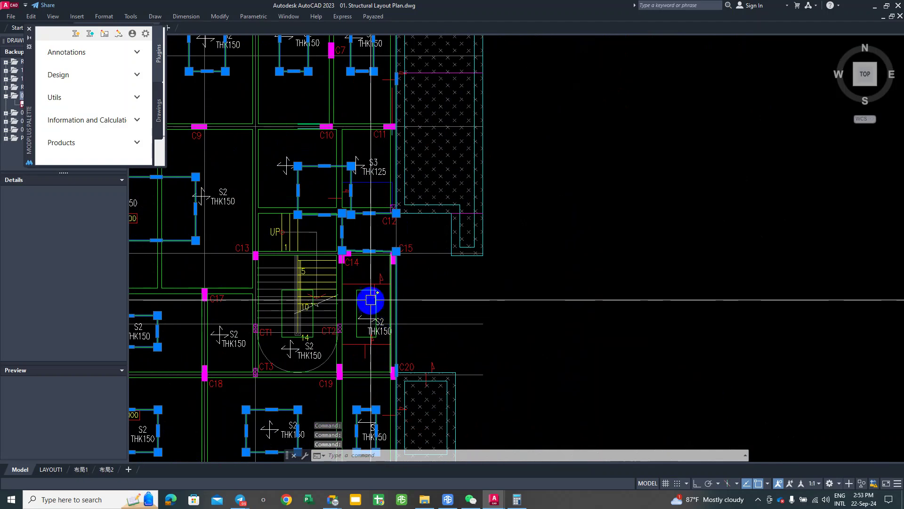
Step: Copy the selected outlines and place the copy to the right of the plan
right_click(333, 320)
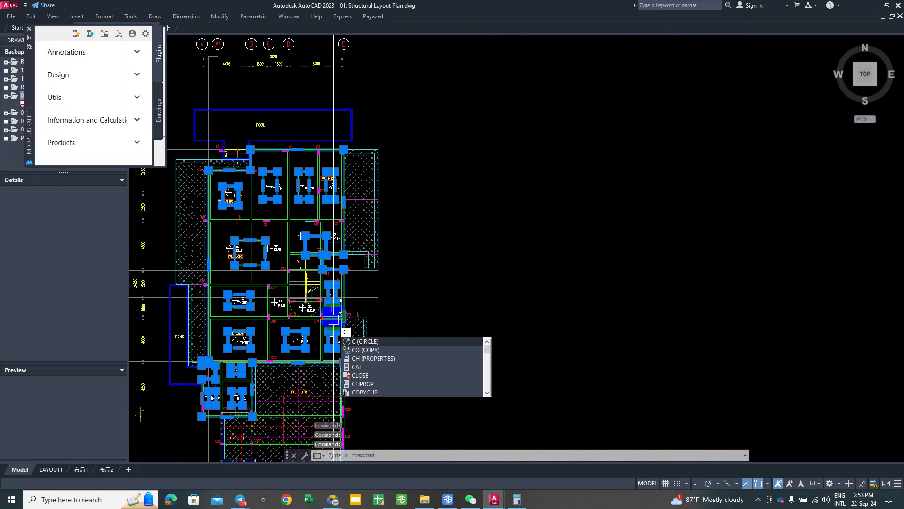
left_click(365, 373)
left_click(346, 285)
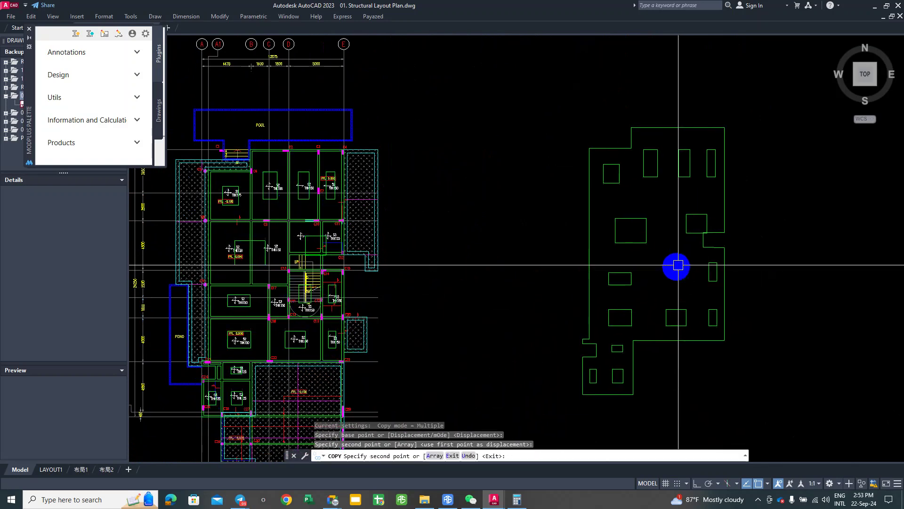
left_click(628, 277)
key("Escape")
mouse_move(628, 277)
middle_mouse_down()
mouse_move(624, 267)
mouse_move(623, 287)
mouse_move(611, 266)
middle_mouse_up()
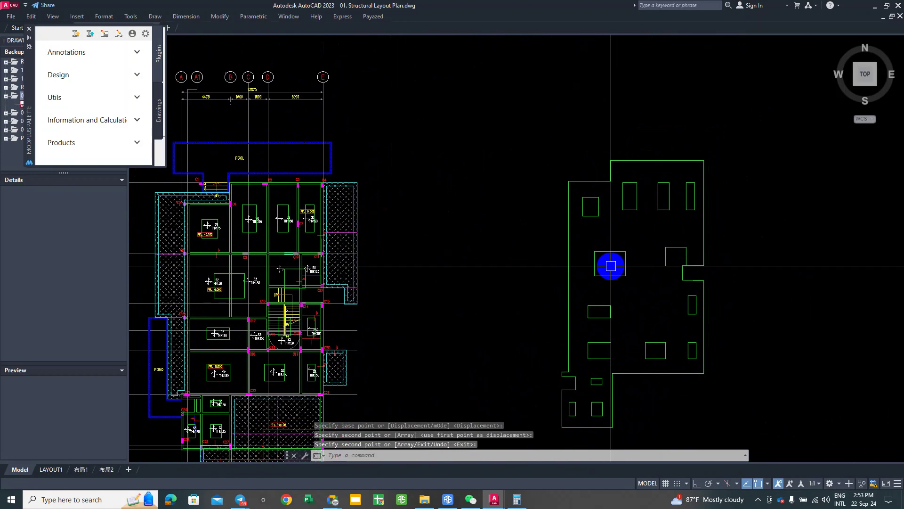
right_click(611, 265)
left_click(618, 249)
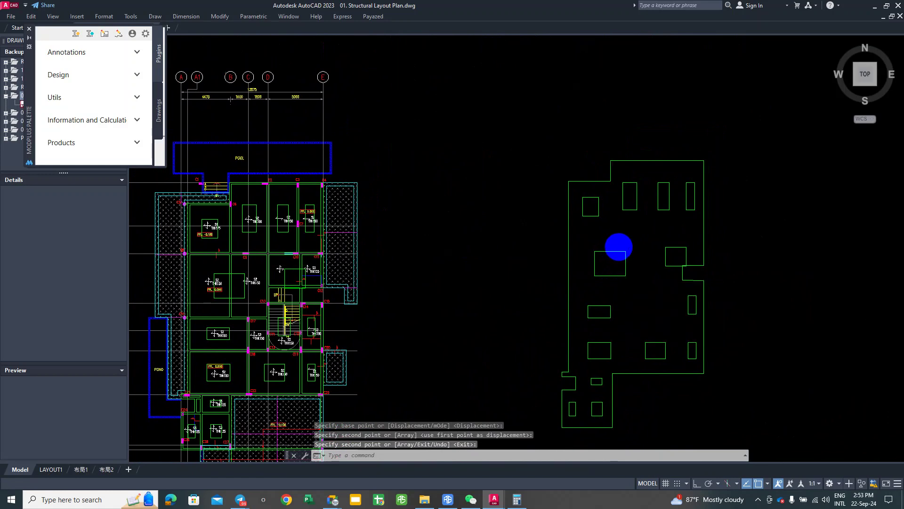
Step: Fill the copied outline with a user-defined double hatch at 150 spacing by picking an interior point
type("H")
key("Return")
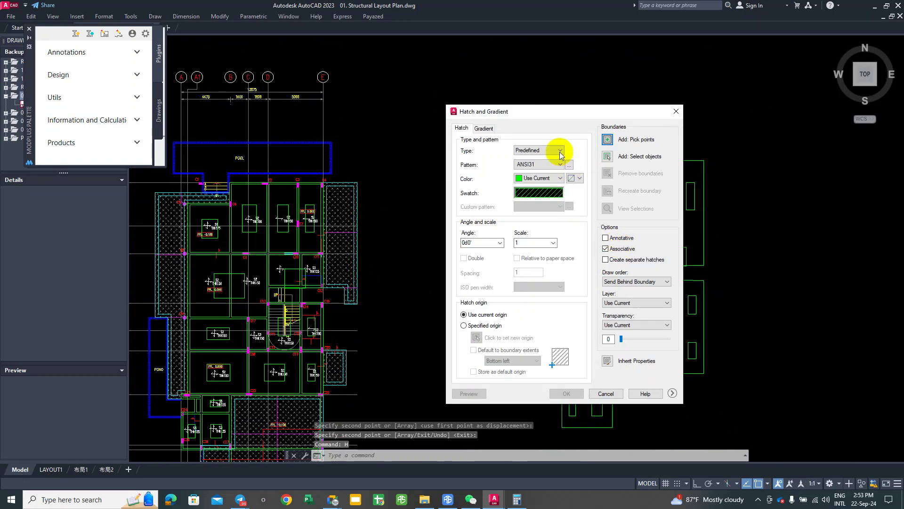
left_click_drag(543, 118, 620, 112)
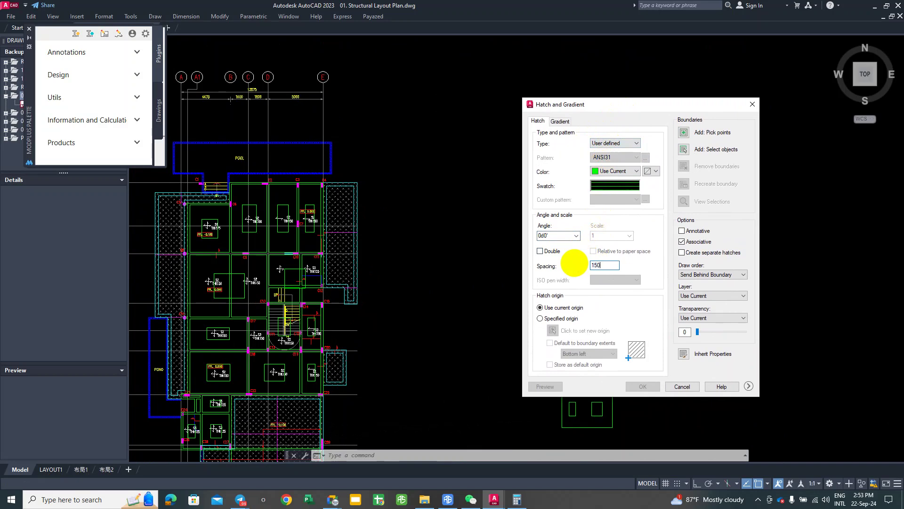
key("Escape")
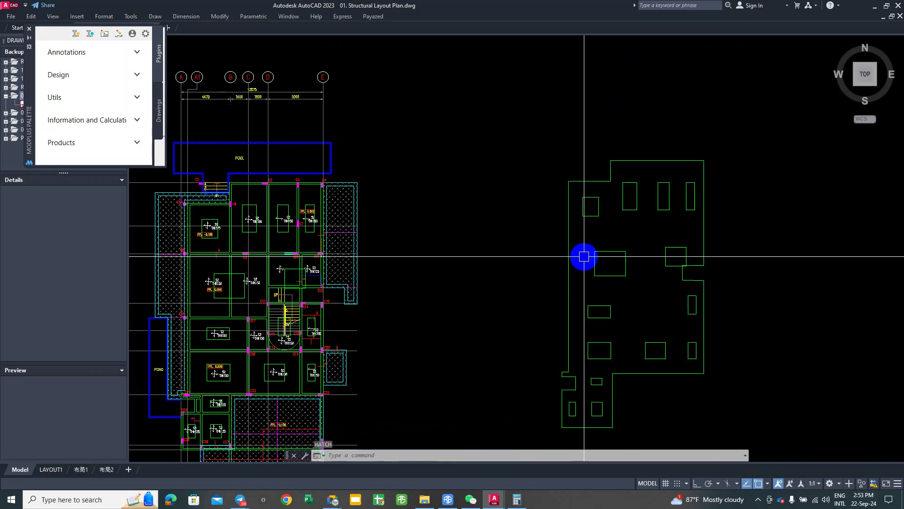
middle_click_drag(583, 256, 616, 259)
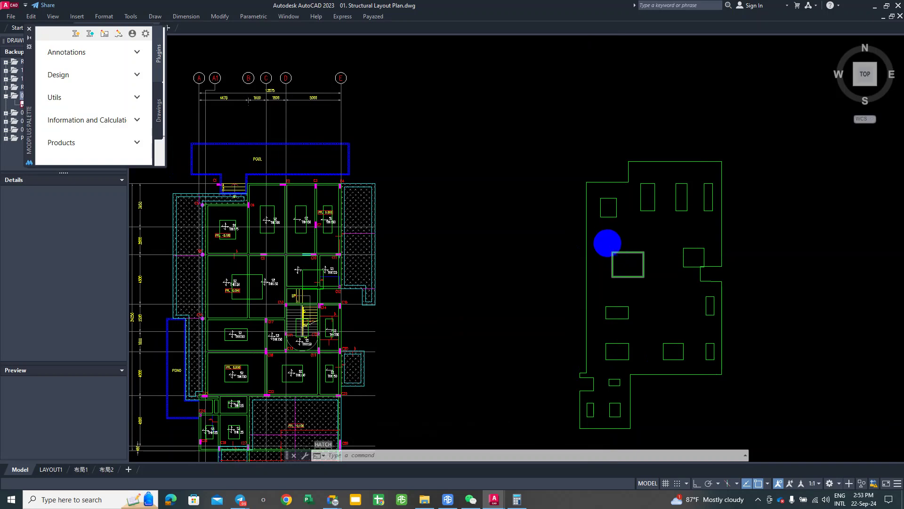
right_click(608, 239)
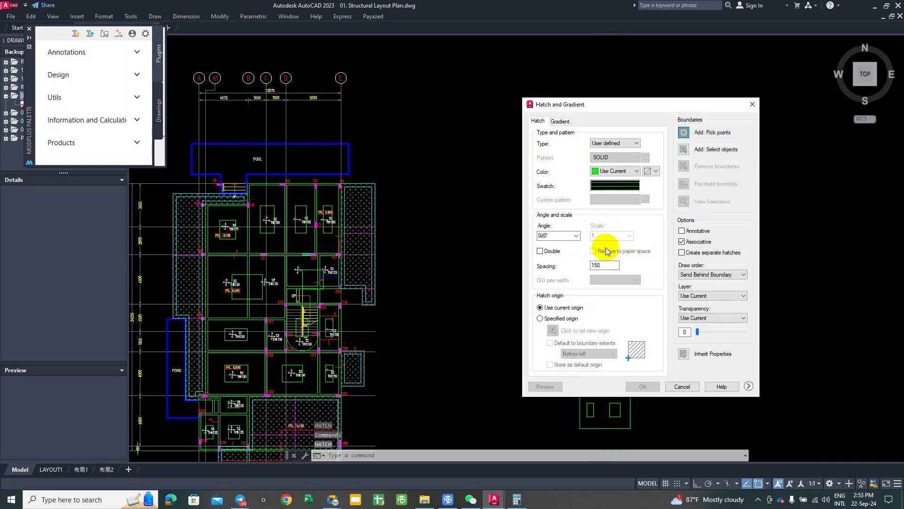
left_click(684, 134)
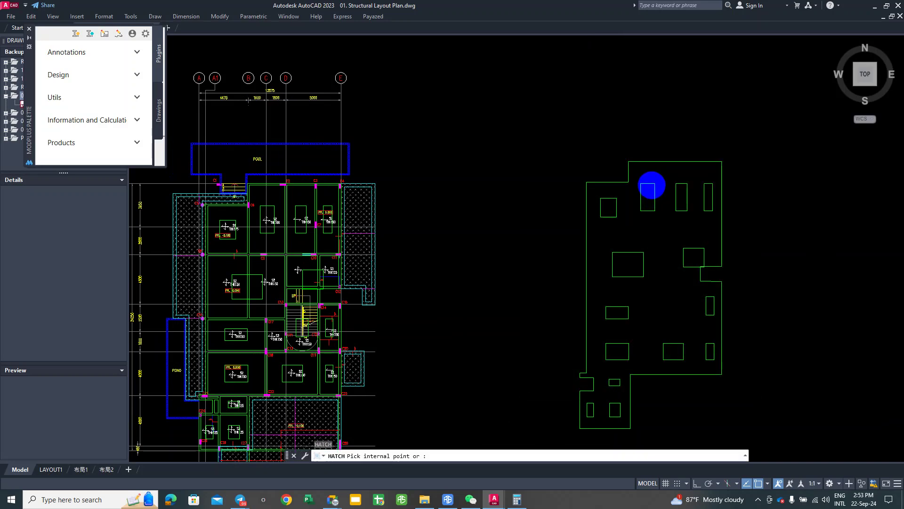
left_click(693, 172)
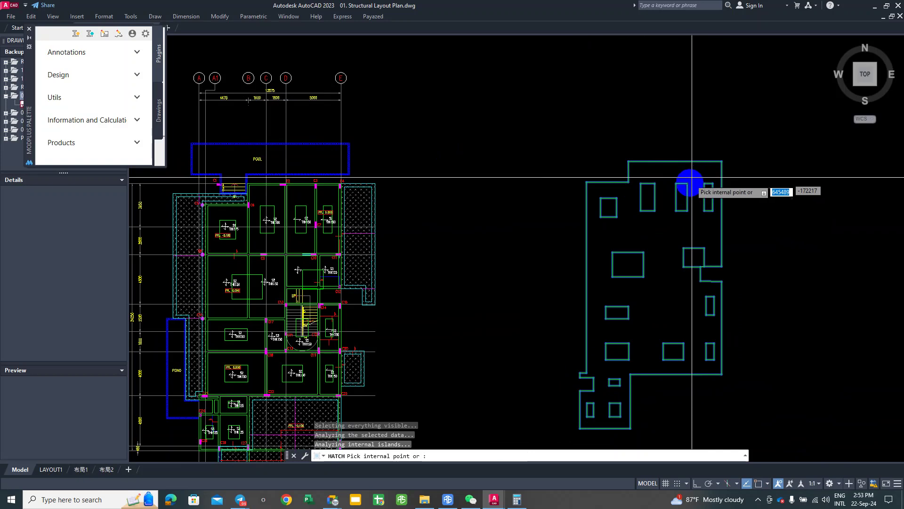
right_click(666, 246)
left_click(687, 239)
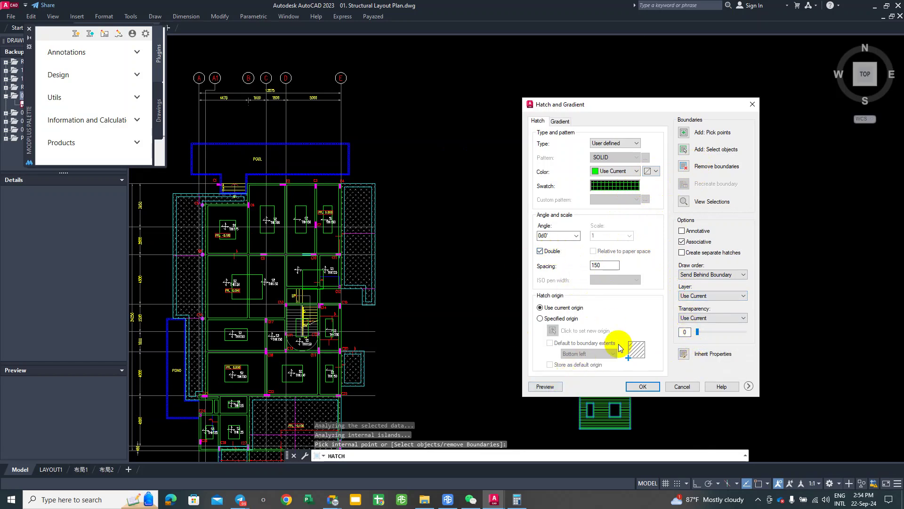
left_click(640, 386)
scroll(680, 301, "up", 5)
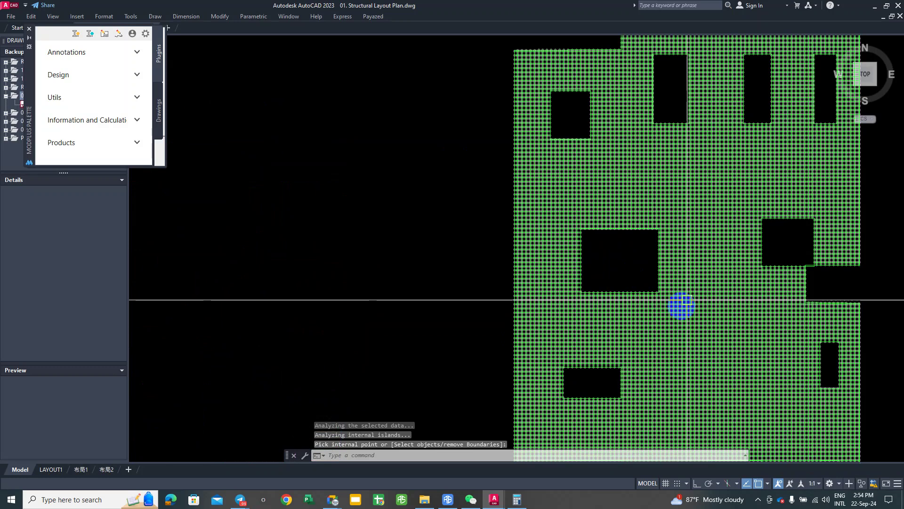
Step: Copy the hatch and place the copy further to the right
scroll(680, 300, "down", 6)
type("o")
key("Return")
left_click(607, 285)
left_click(765, 278)
key("Return")
Step: Explode the copied hatch into separate lines with X
left_click(751, 259)
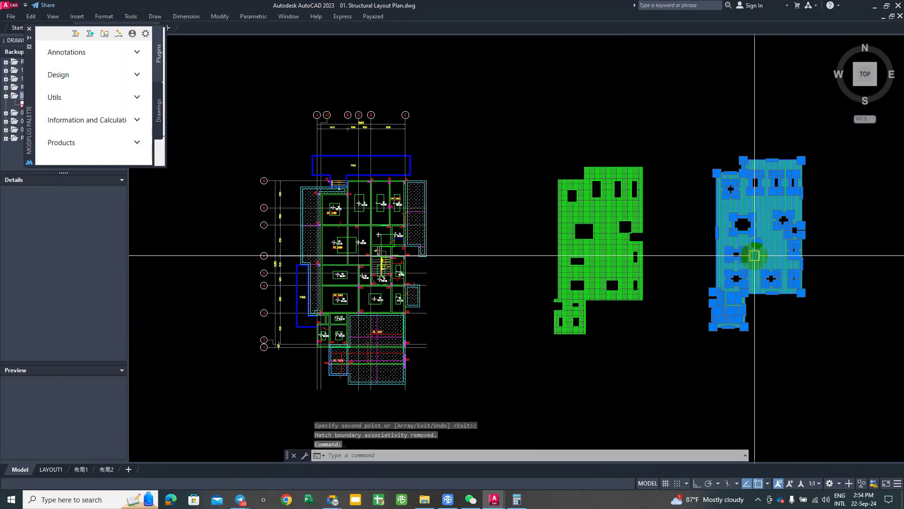
type("x")
key("Return")
scroll(754, 252, "up", 5)
scroll(754, 253, "up", 2)
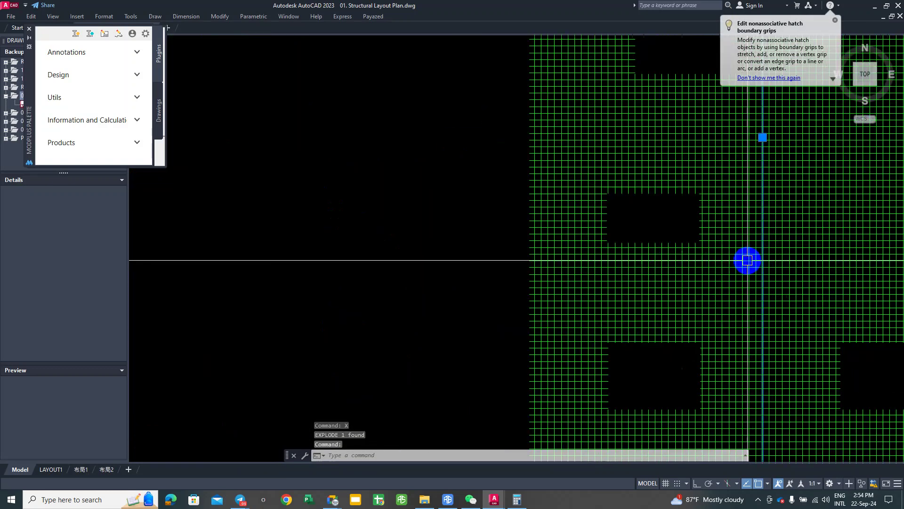
scroll(748, 259, "up", 5)
key("Escape")
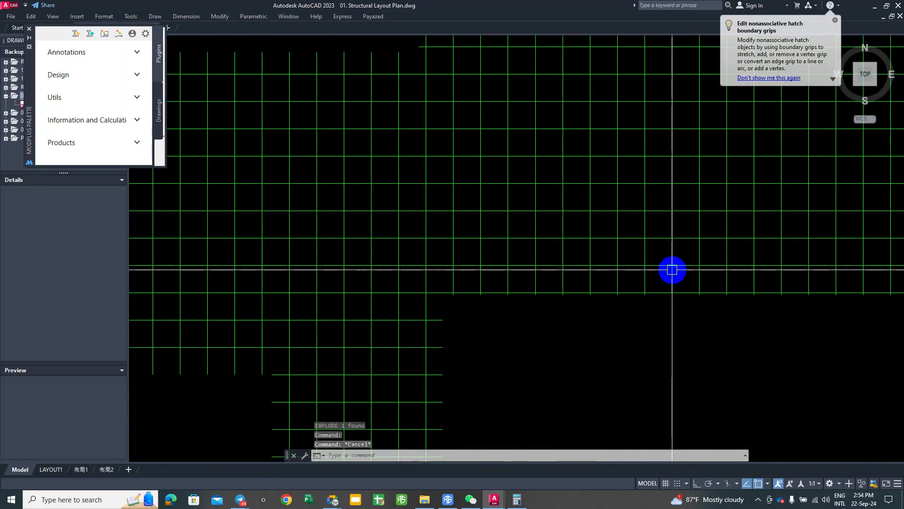
key("Return")
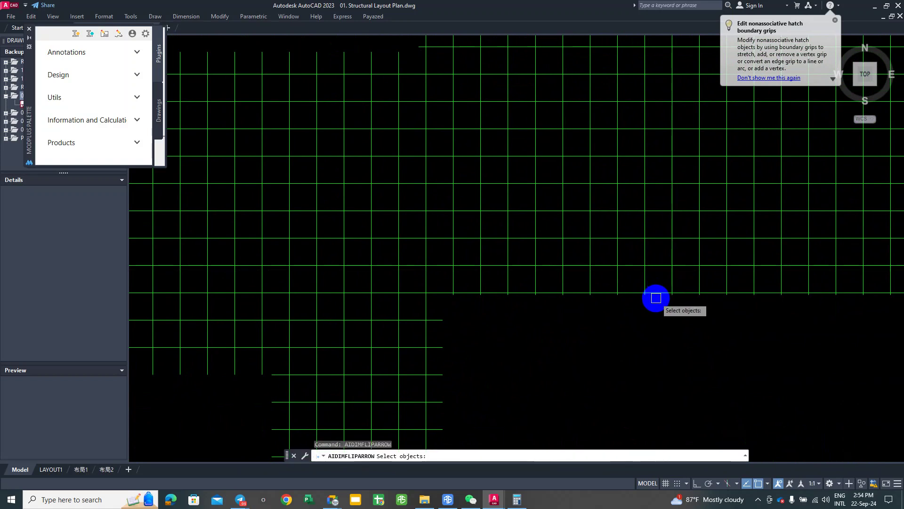
key("Escape")
Step: Add a 150 linear dimension between two adjacent grid lines
type("DLI")
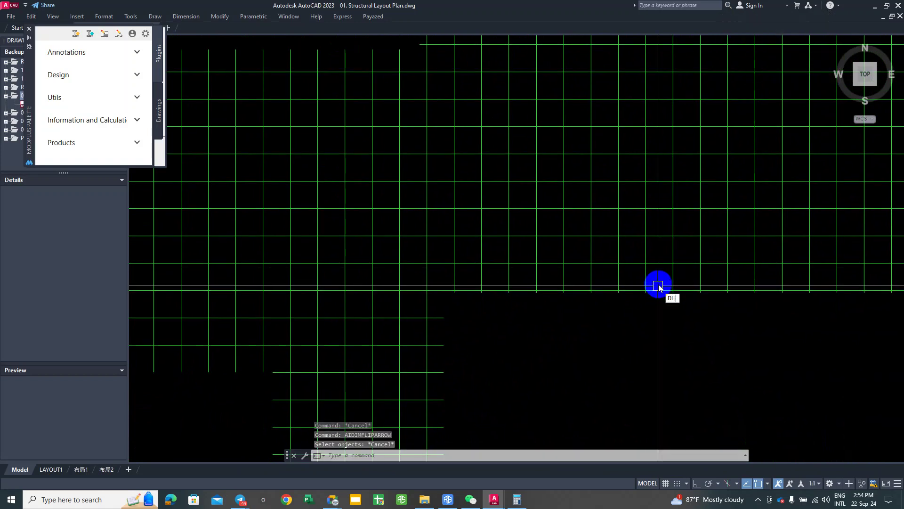
key("Return")
left_click(647, 293)
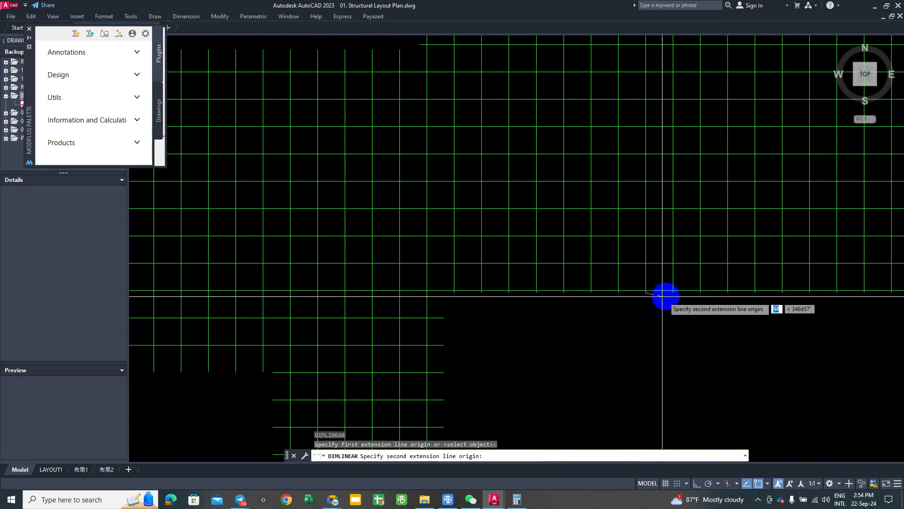
left_click(672, 294)
left_click(671, 361)
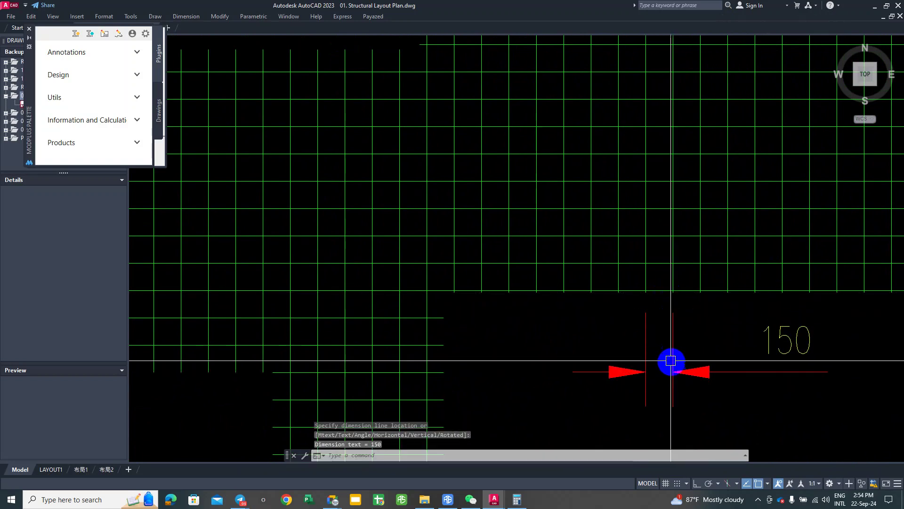
Step: Erase the blue slab hatch and select the whole green slab hatch
scroll(631, 232, "down", 6)
left_click(634, 247)
middle_click(664, 221)
key("Return")
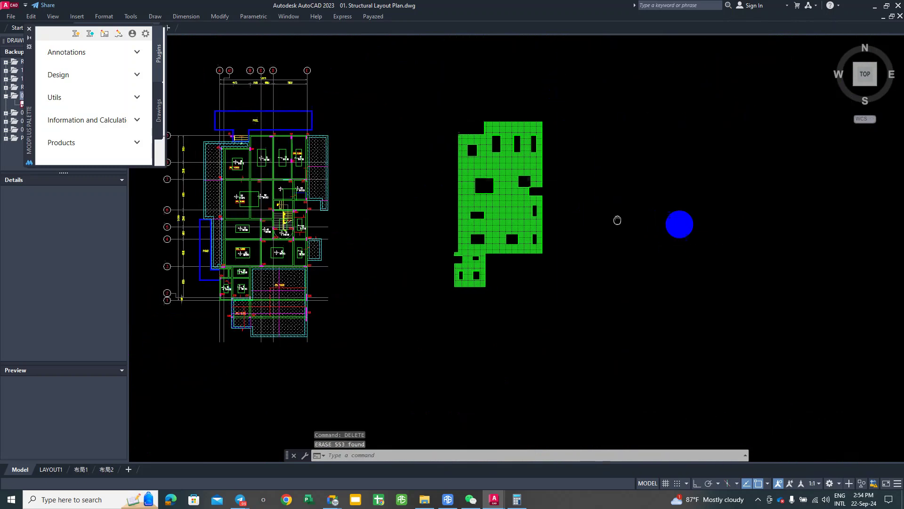
middle_click_drag(398, 100, 575, 115)
left_click(540, 95)
left_click(746, 352)
Step: Erase the selected green slab hatch and zoom to the whole drawing
type("e")
key("Return")
scroll(687, 269, "down", 6)
middle_click_drag(608, 176, 592, 214)
middle_click(592, 214)
middle_click(592, 214)
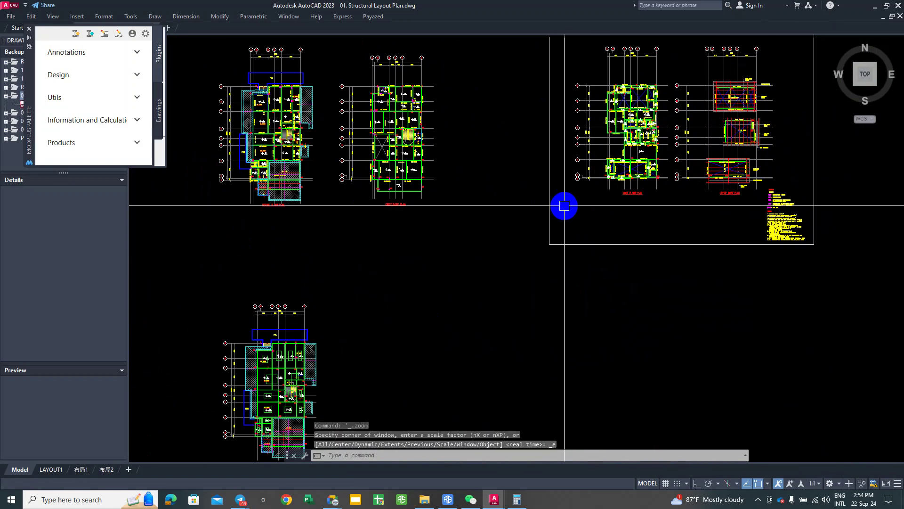
Step: Save the drawing as '01.Structural Layout Plan(Edited).dwg'
left_click(11, 17)
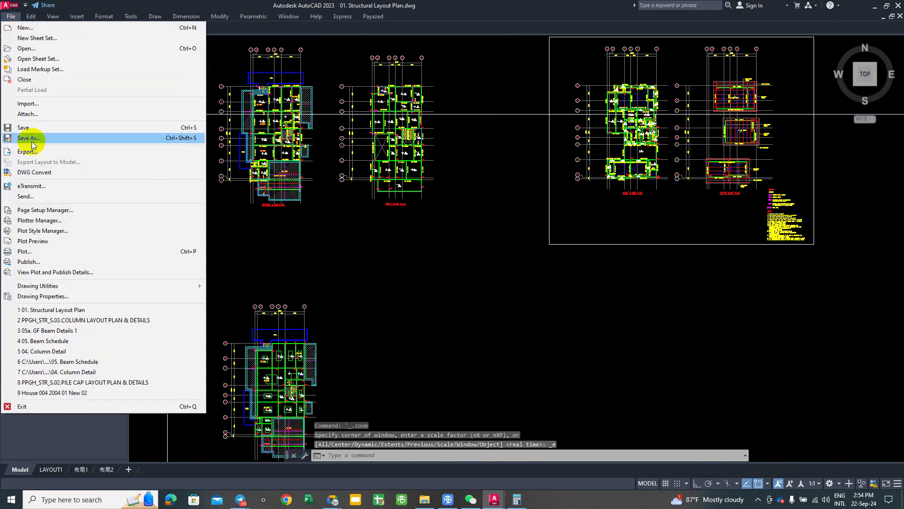
left_click(210, 161)
key("ctrl+shift+s")
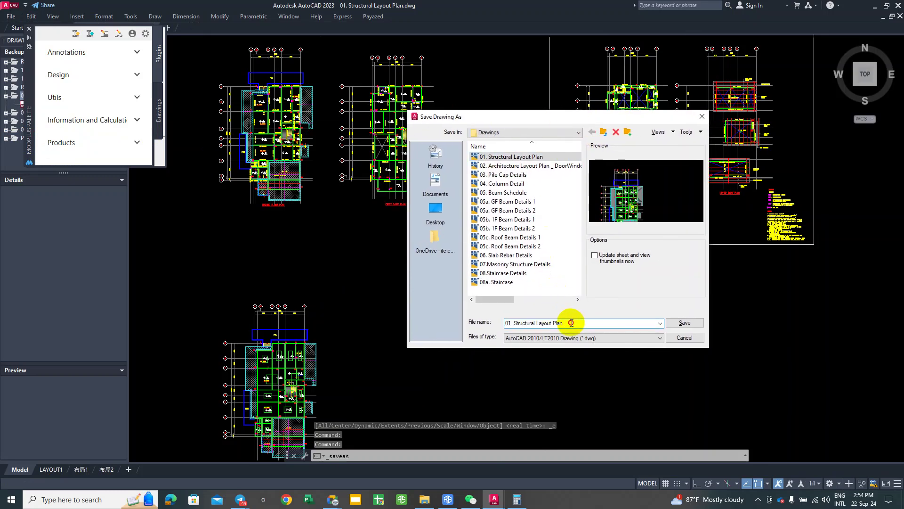
type("(ED")
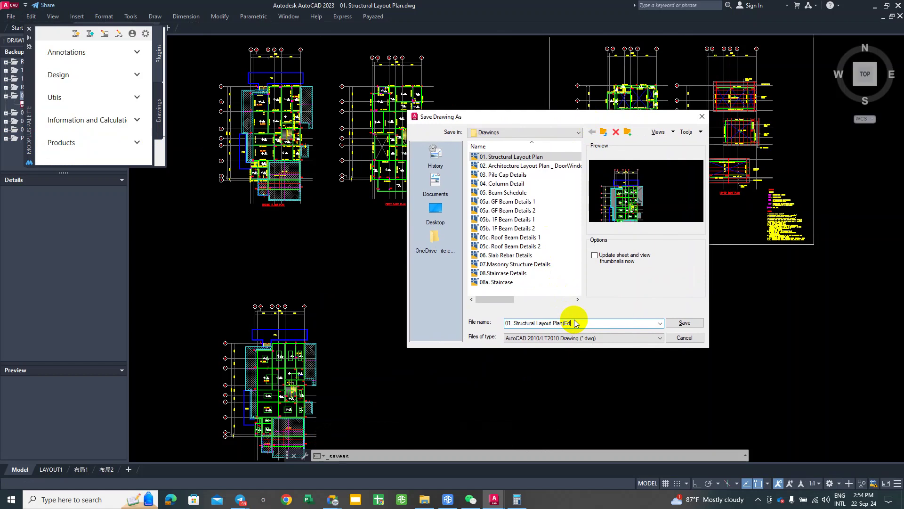
type("ited)")
key("Return")
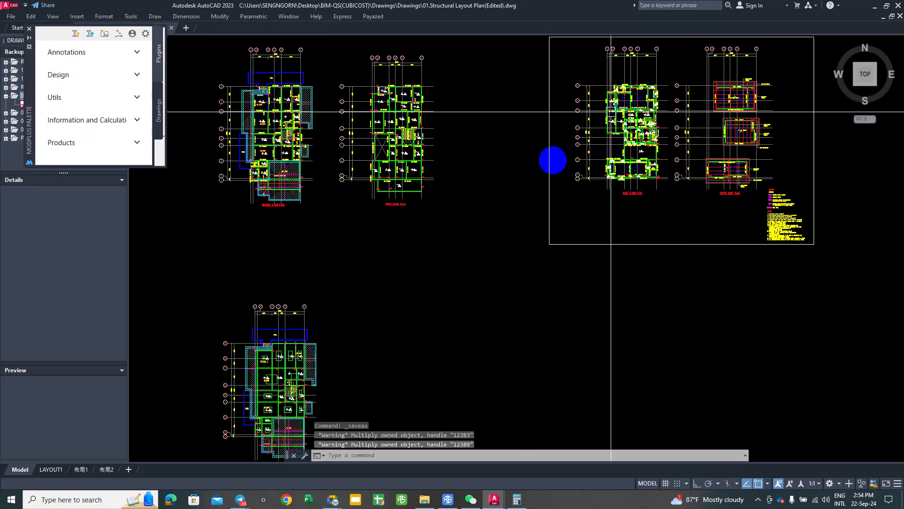
Step: Pan toward the lower ground-floor plan and save the drawing again
scroll(527, 235, "down", 2)
middle_click_drag(550, 216, 748, 230)
scroll(628, 253, "up", 6)
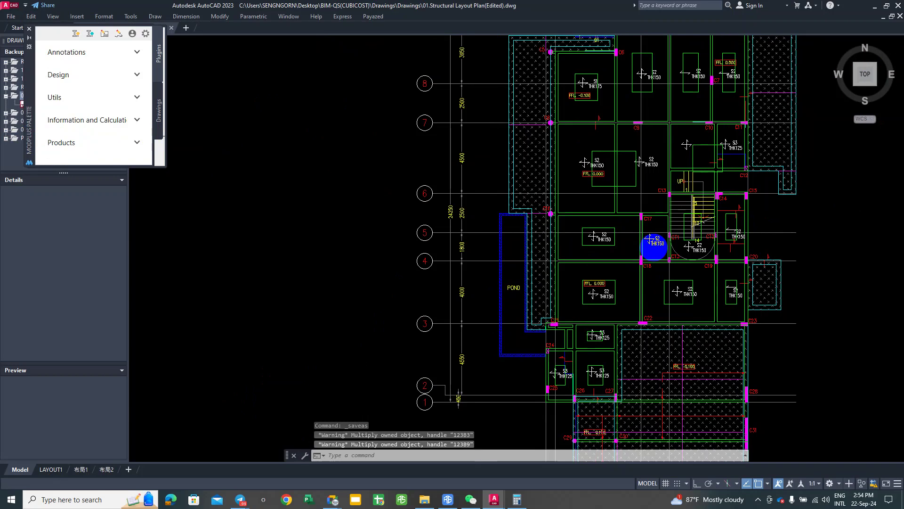
key("ctrl+s")
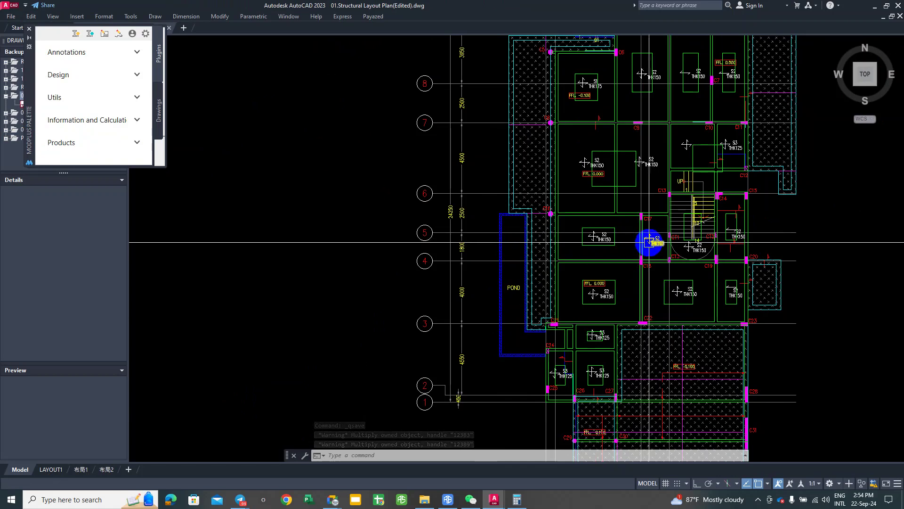
Step: Close the plugin and properties palettes, then close the drawing, saving changes
scroll(632, 185, "down", 3)
scroll(594, 212, "up", 8)
middle_click_drag(594, 212, 602, 214)
scroll(602, 213, "down", 3)
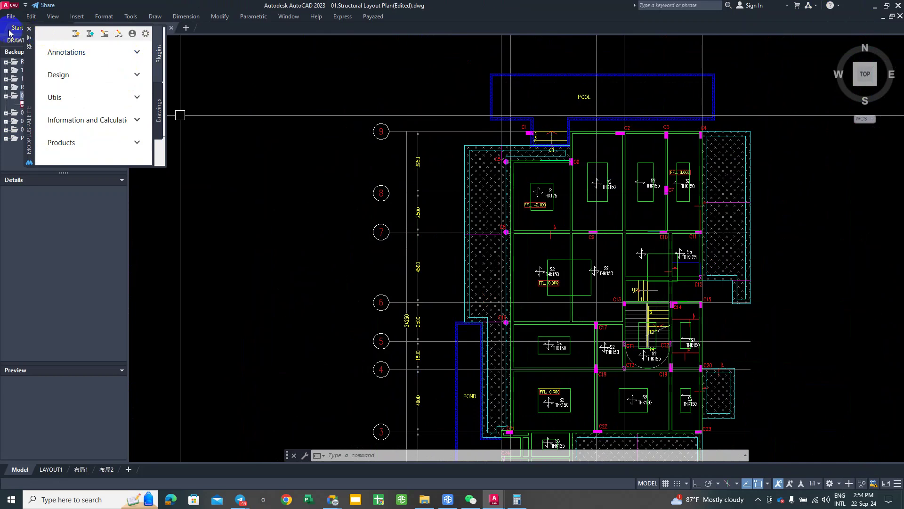
left_click(29, 29)
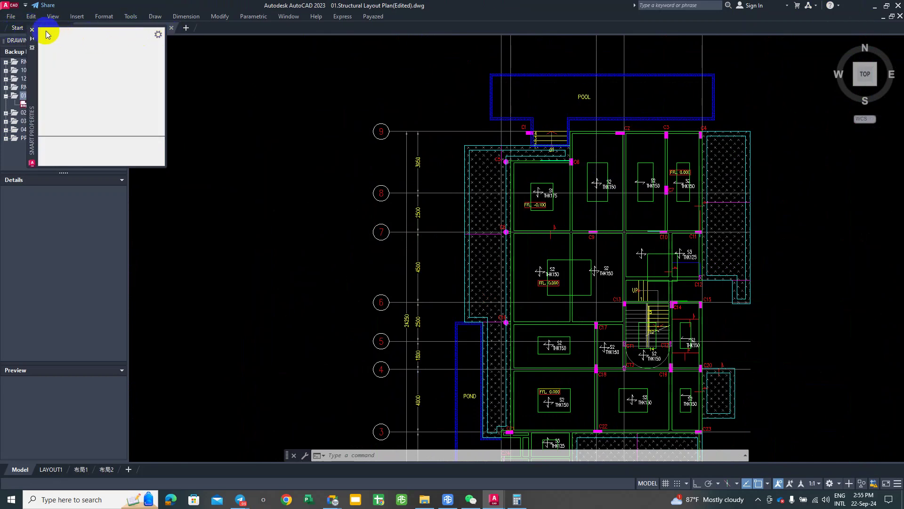
left_click(32, 30)
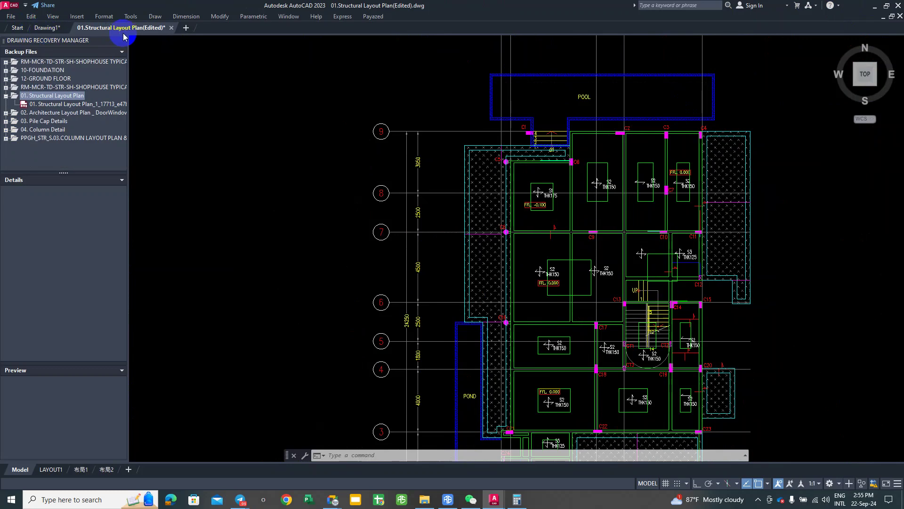
left_click(172, 27)
left_click(452, 273)
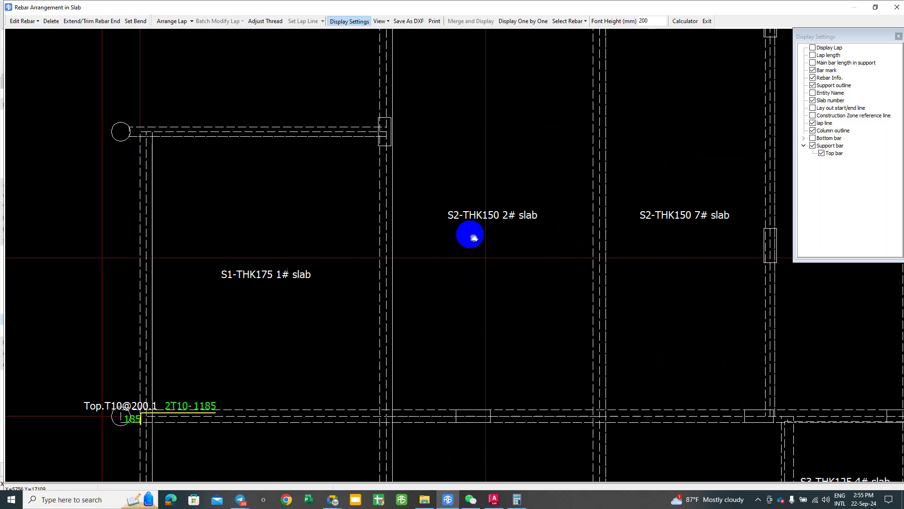
scroll(474, 237, "down", 5)
Step: Exit the rebar arrangement window without saving and quick-select all Top.T10@200 support bars
left_click(707, 21)
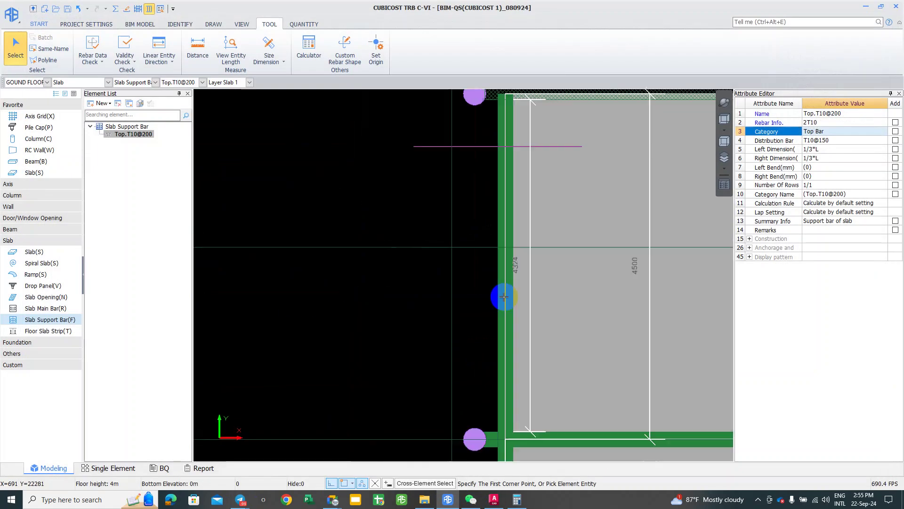
left_click(476, 280)
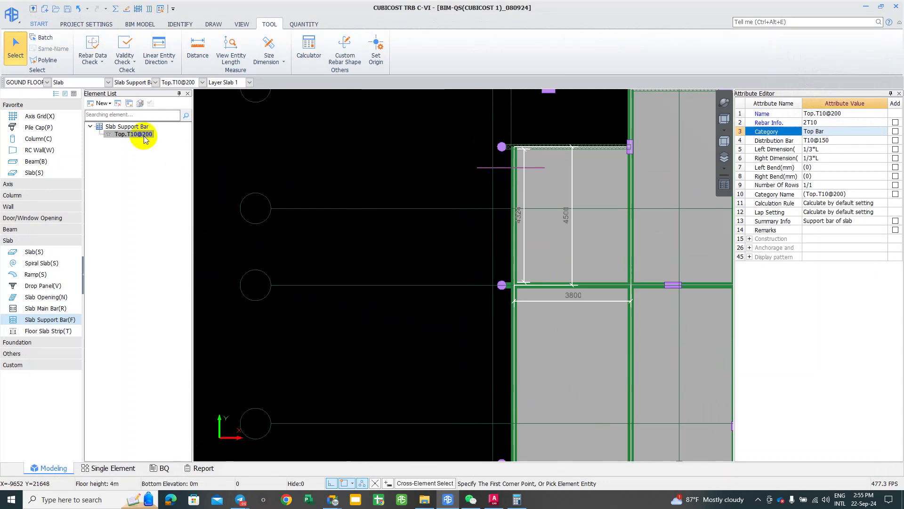
right_click(177, 202)
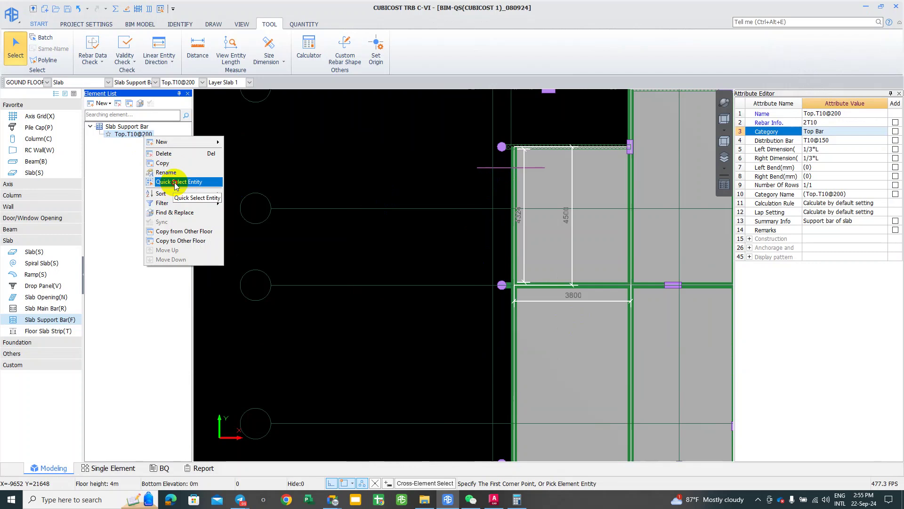
left_click(239, 205)
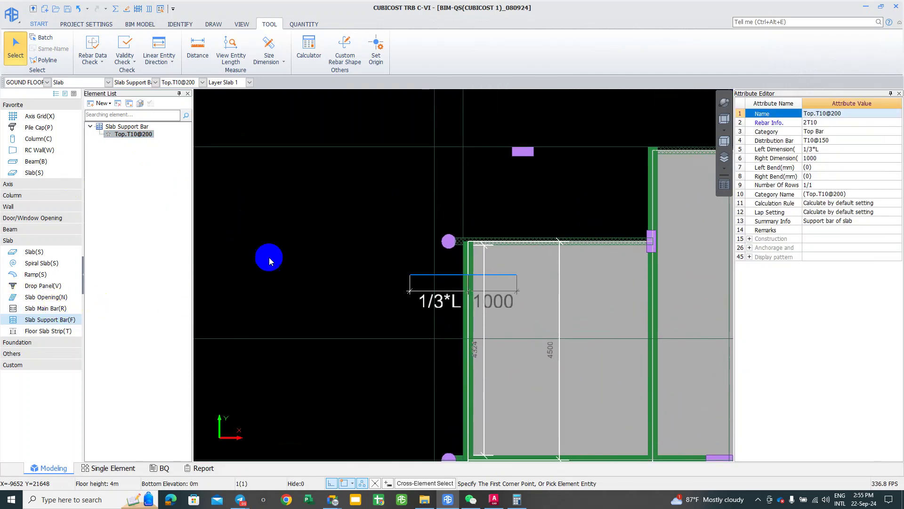
Step: Cancel the dimension edit and switch to the Slab Main Bar element type
scroll(270, 257, "down", 2)
middle_click(401, 232)
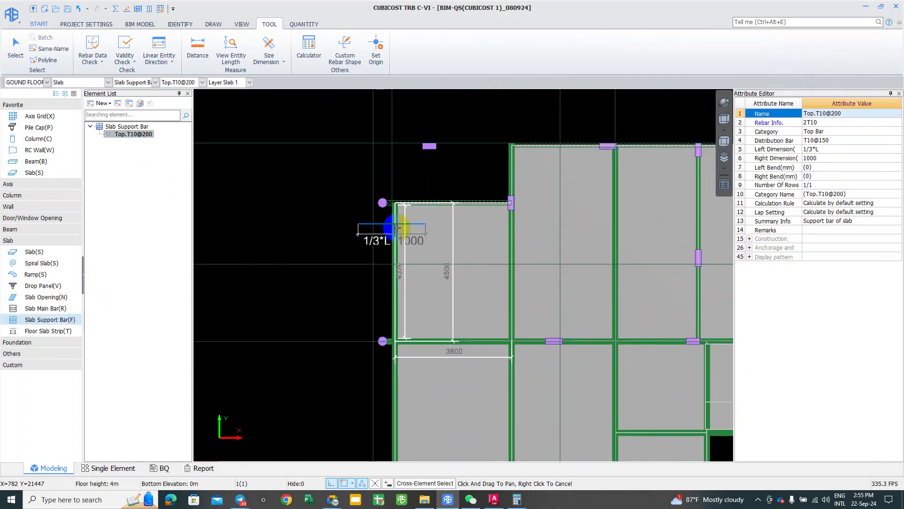
right_click(445, 233)
scroll(440, 250, "down", 2)
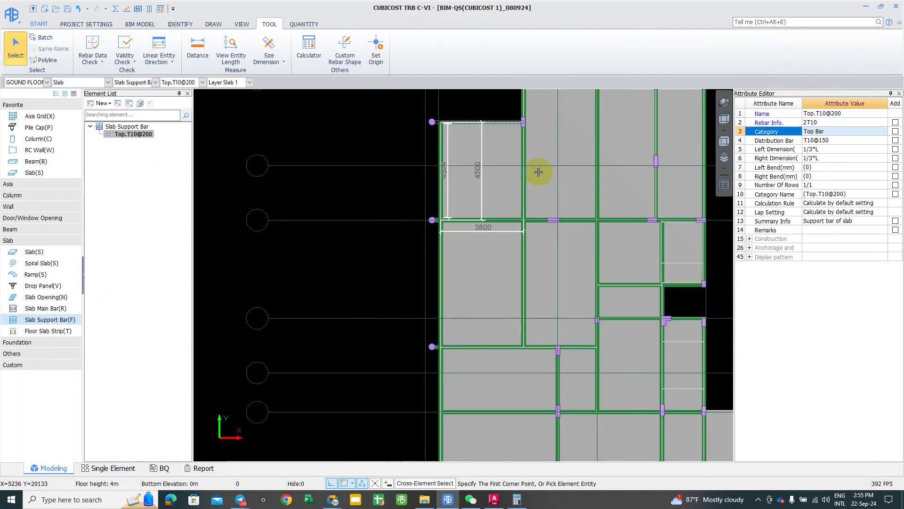
scroll(542, 188, "down", 1)
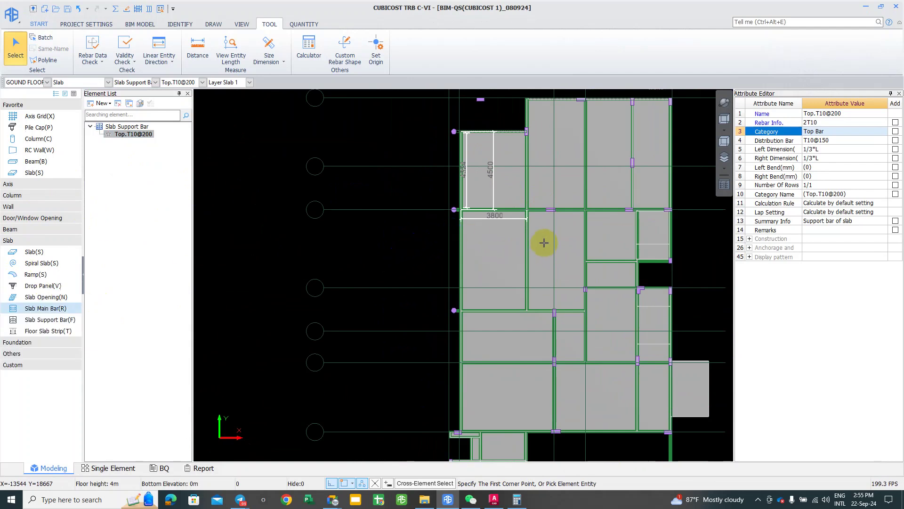
key("r")
scroll(541, 242, "down", 1)
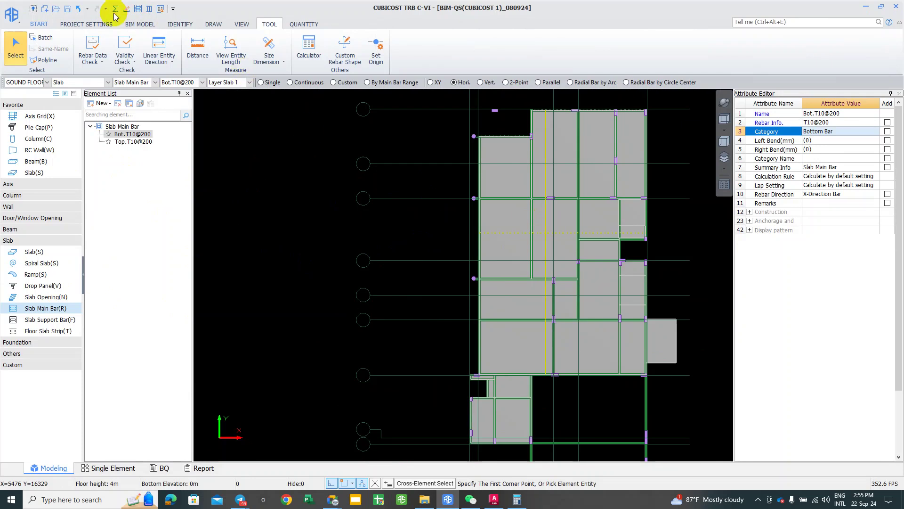
Step: Calculate rebar quantities for GOUND FLOOR, acknowledge the result, and open the slab rebar arrangement view
left_click(115, 10)
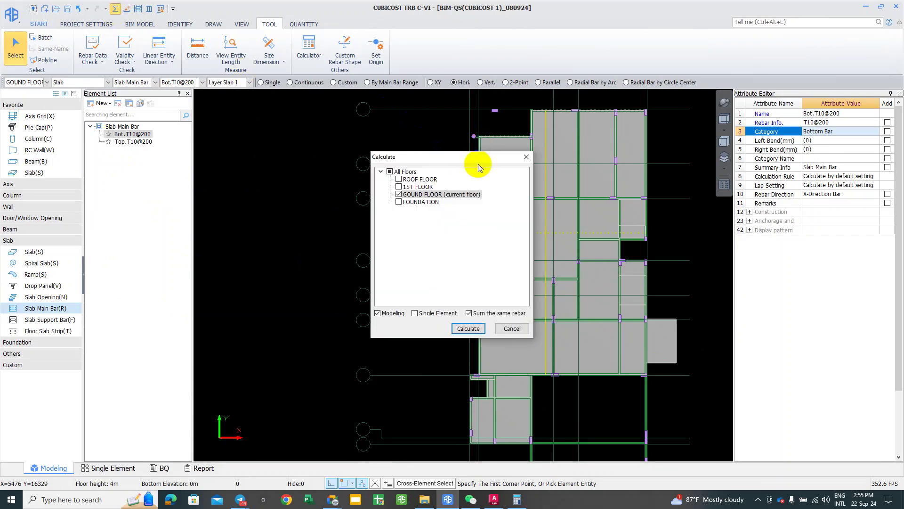
left_click_drag(510, 162, 624, 137)
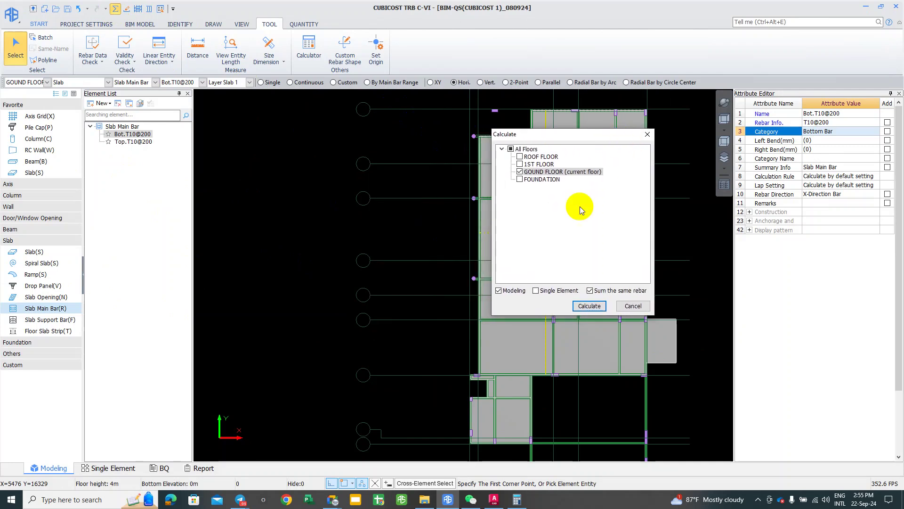
left_click(587, 304)
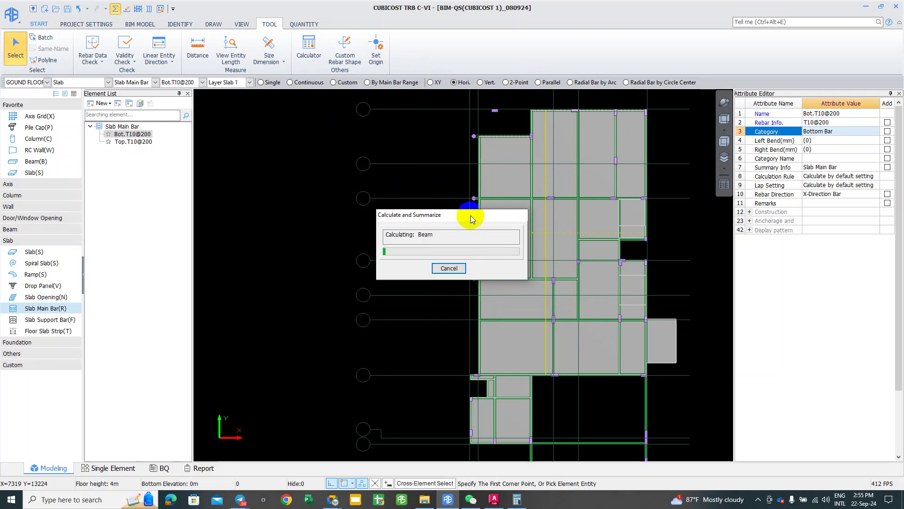
left_click(455, 265)
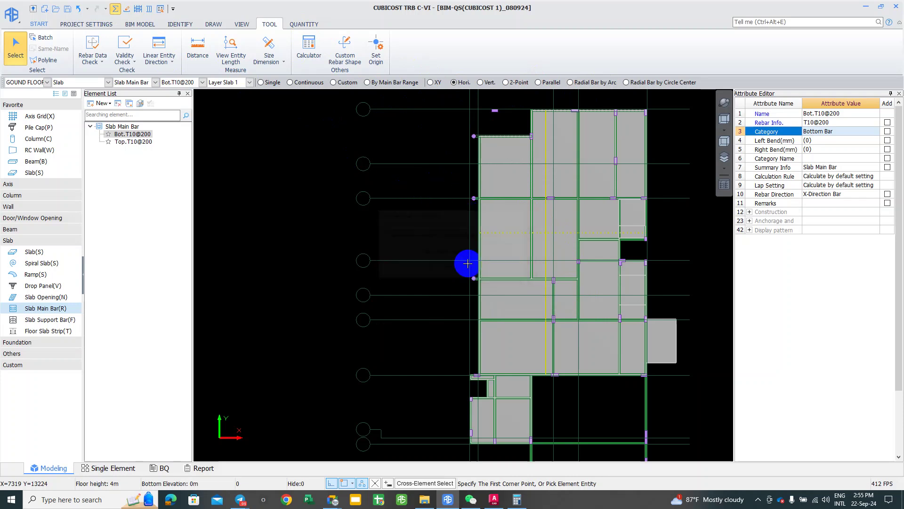
left_click(149, 13)
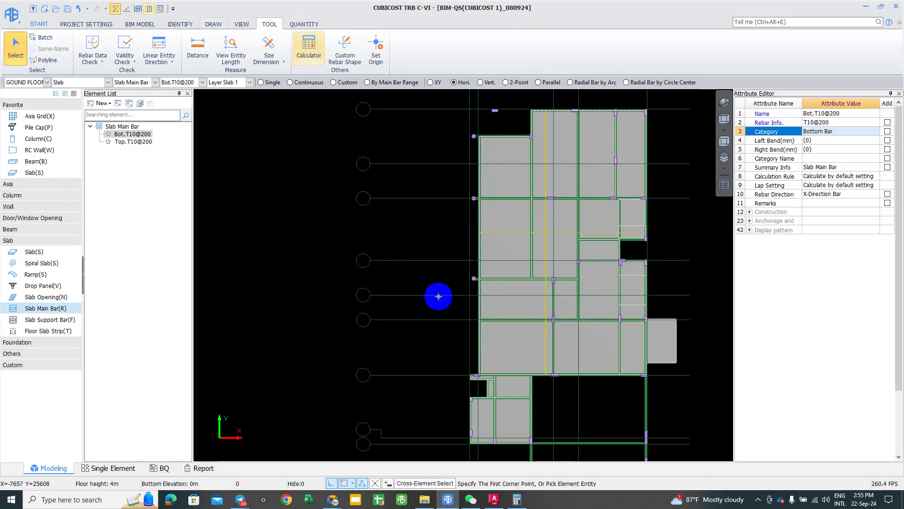
Step: Show both X- and Y-direction bottom bars, displayed slab by slab
scroll(179, 111, "up", 2)
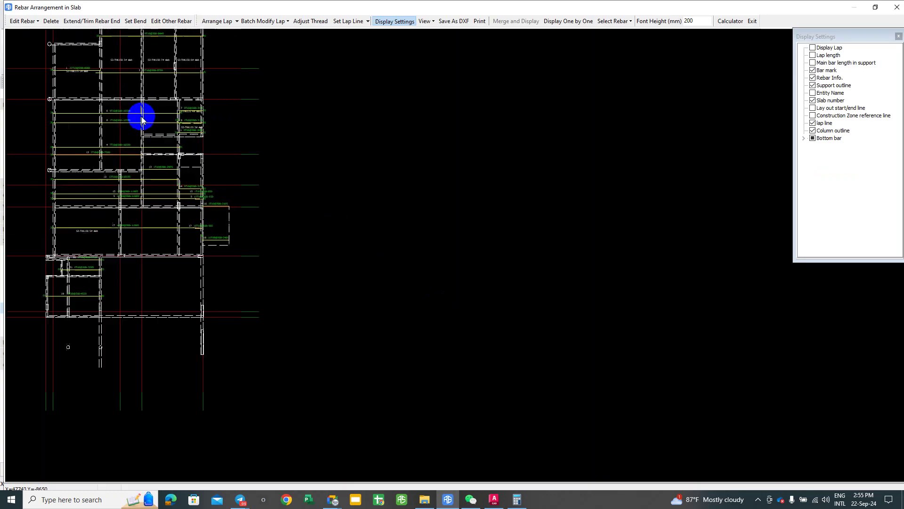
left_click(804, 138)
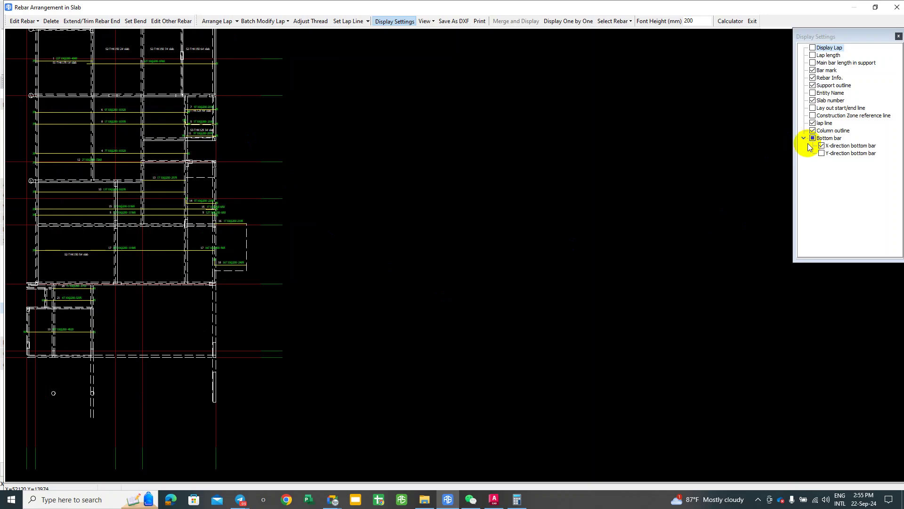
left_click(822, 153)
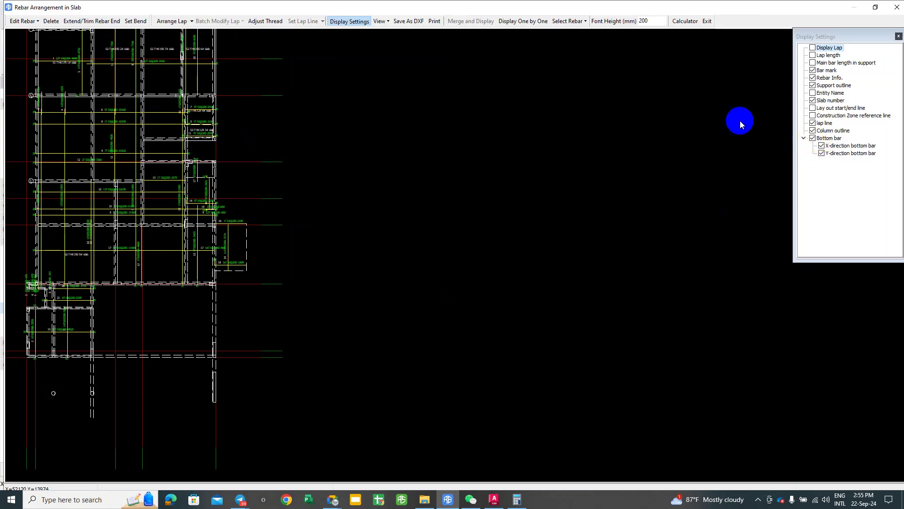
left_click(535, 21)
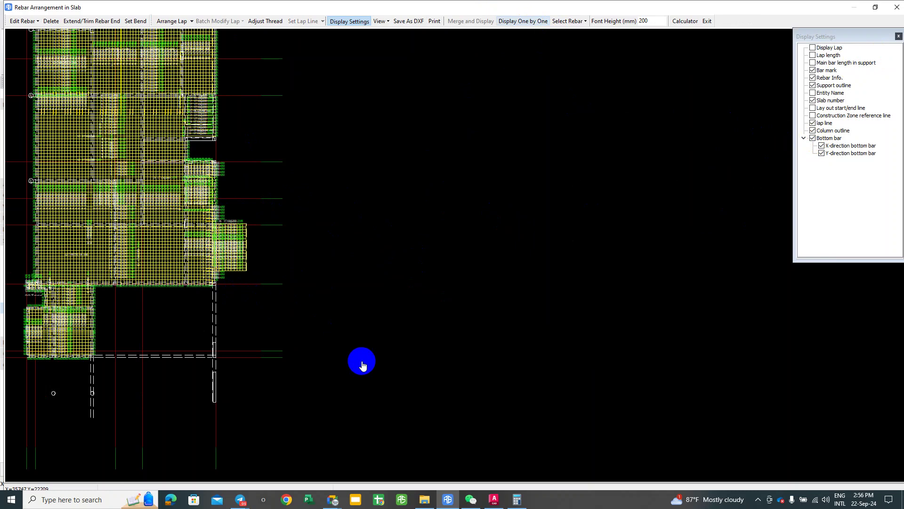
Step: Cancel the rebar selection and zoom to review bar lengths such as 8760 and 10320
right_click(356, 328)
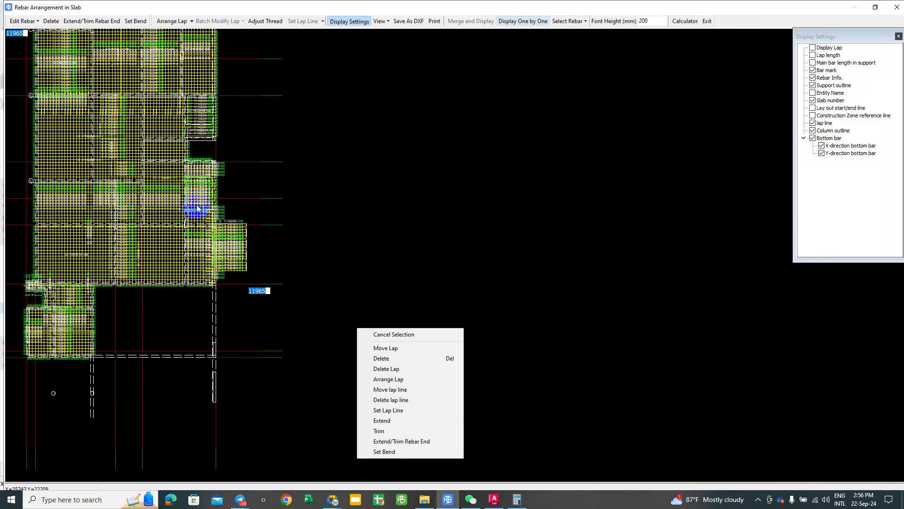
left_click(188, 110)
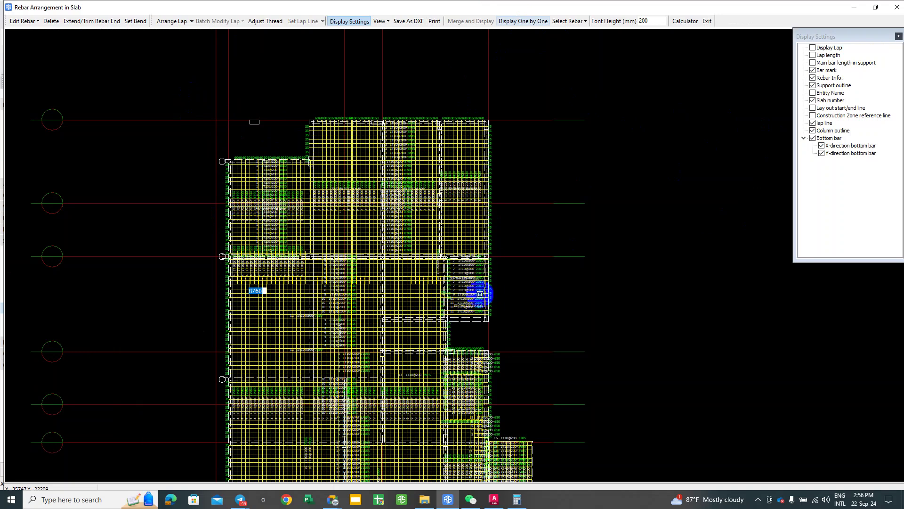
mouse_move(466, 285)
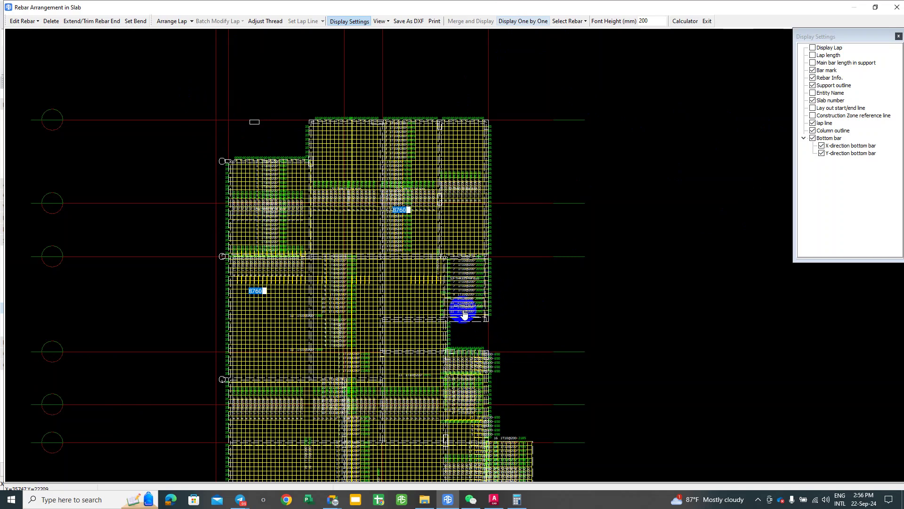
scroll(464, 314, "up", 5)
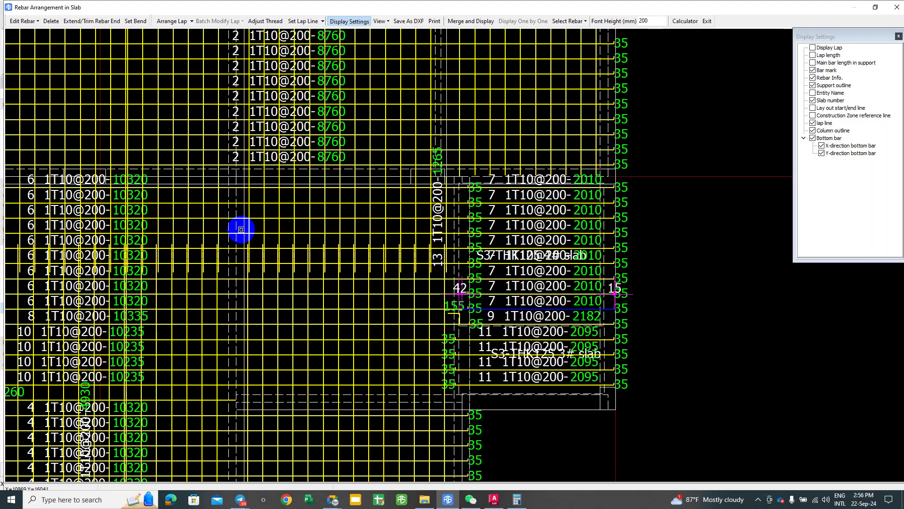
scroll(246, 221, "down", 1)
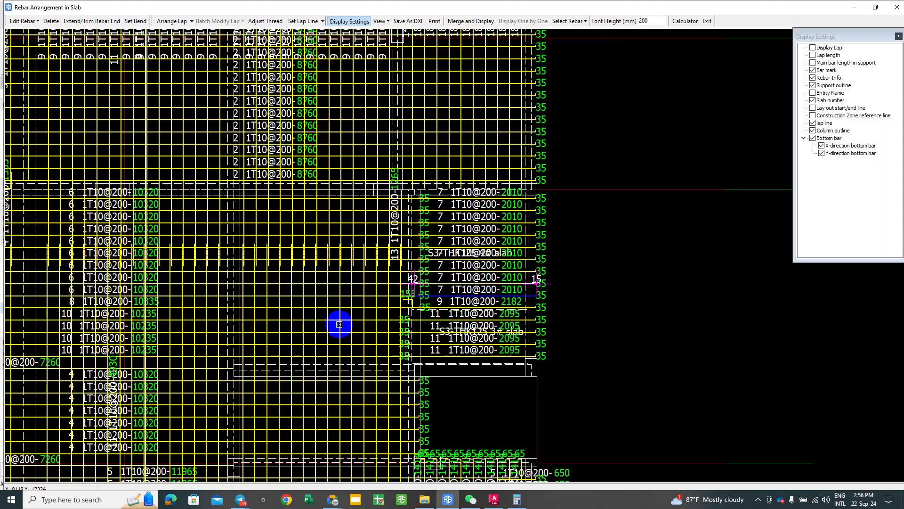
scroll(339, 324, "down", 2)
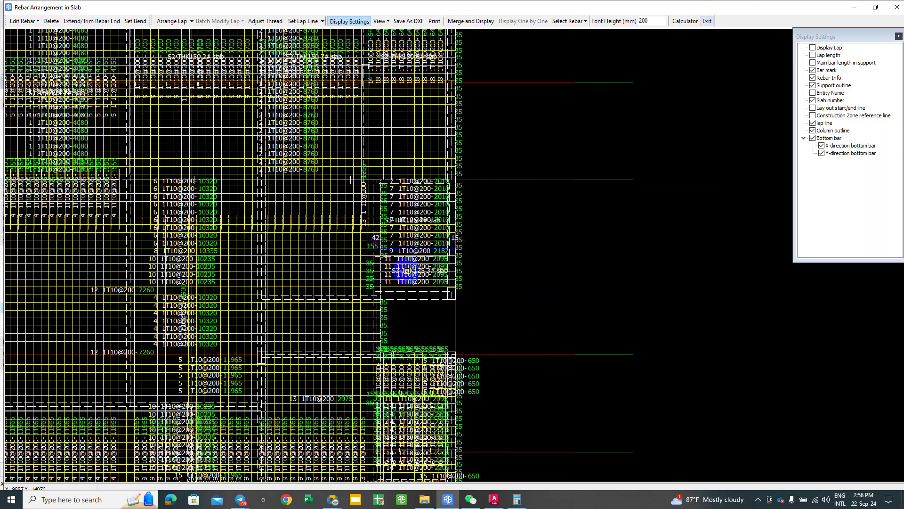
Step: Leave the rebar arrangement preview, pan around the slab plan, and save the project
left_click(709, 21)
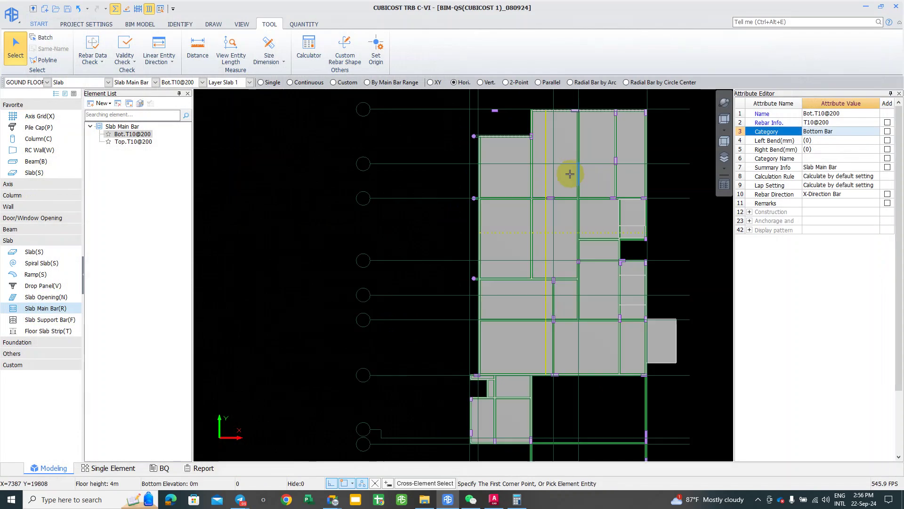
right_click(541, 224)
scroll(613, 217, "up", 5)
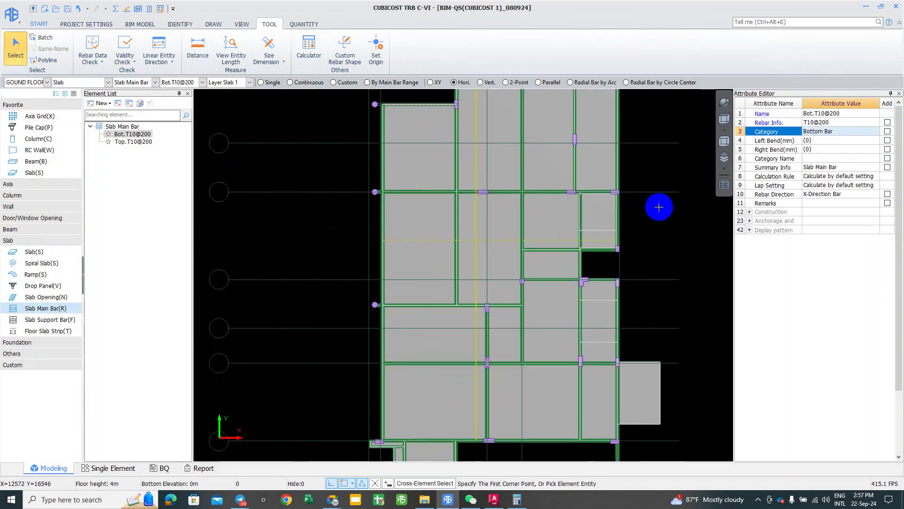
middle_click_drag(617, 220, 541, 237)
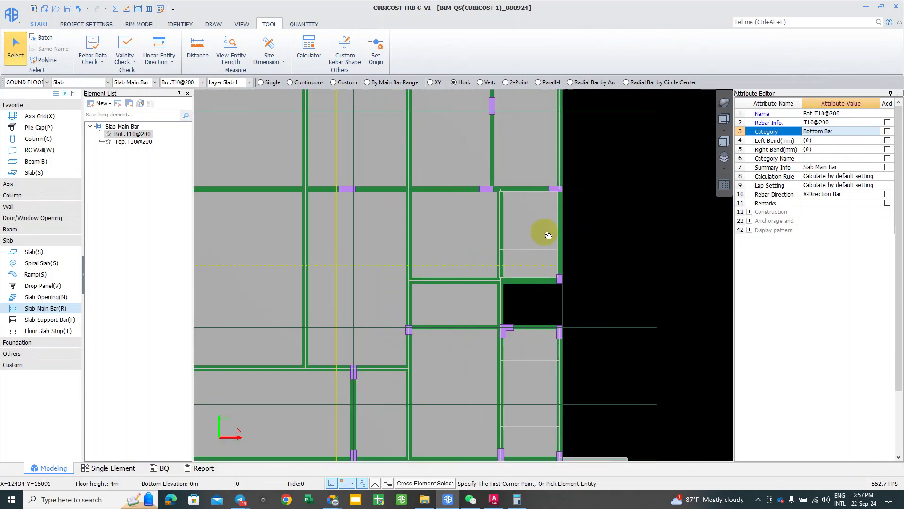
middle_click(616, 225)
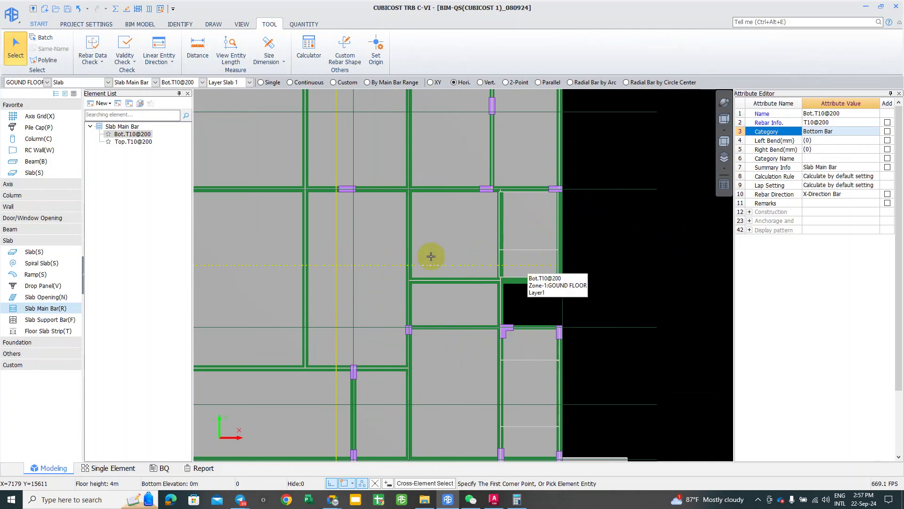
middle_click_drag(402, 245, 446, 250)
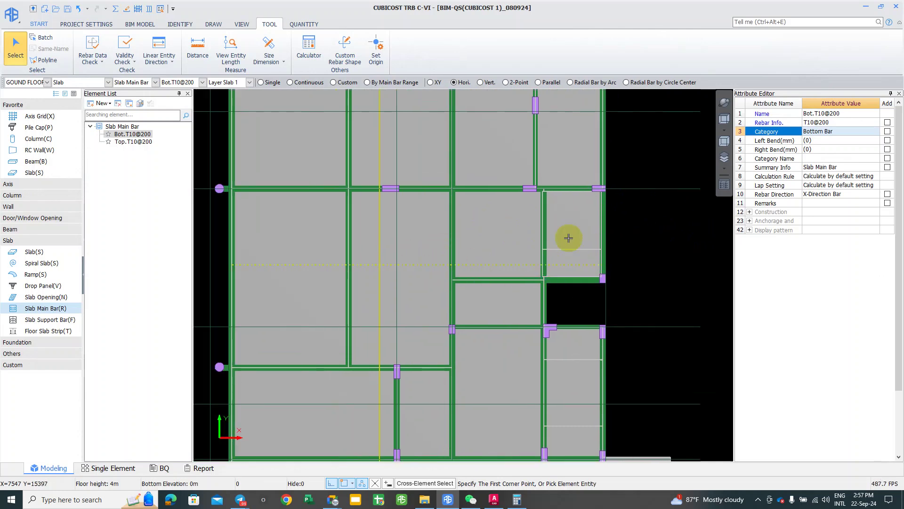
scroll(573, 302, "down", 1)
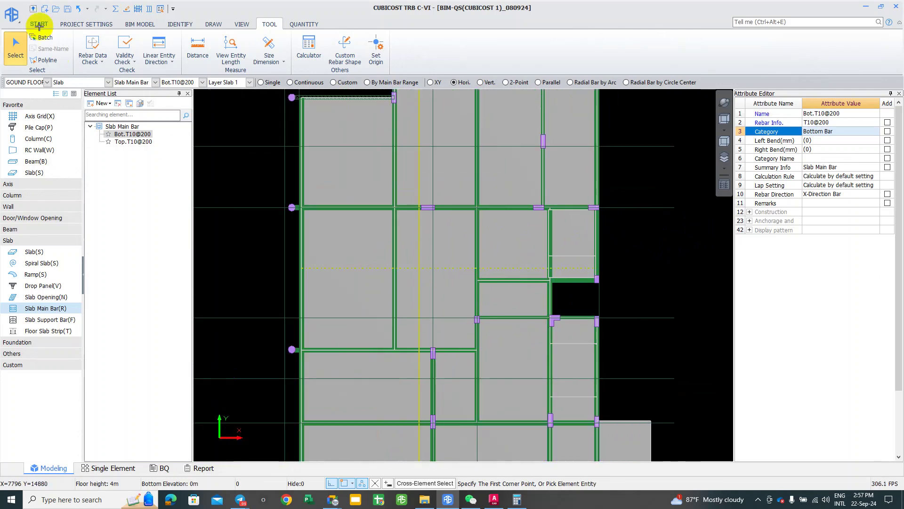
left_click(68, 9)
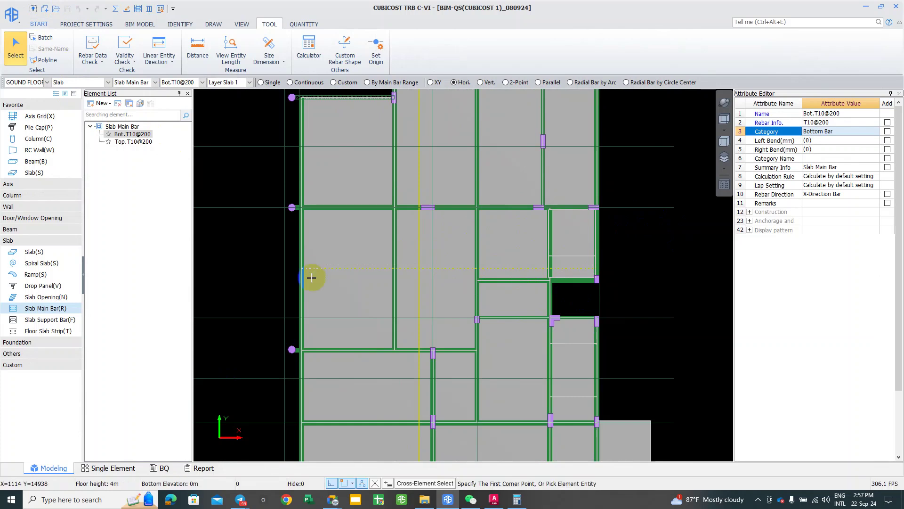
Step: Adjust the slab plan view and bring up the IDENTIFY drawing tools
scroll(398, 289, "down", 1)
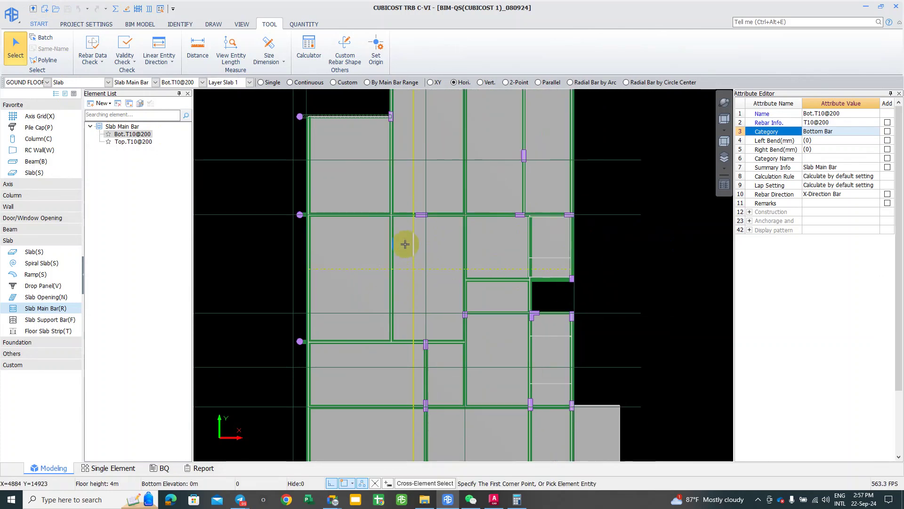
scroll(424, 258, "down", 1)
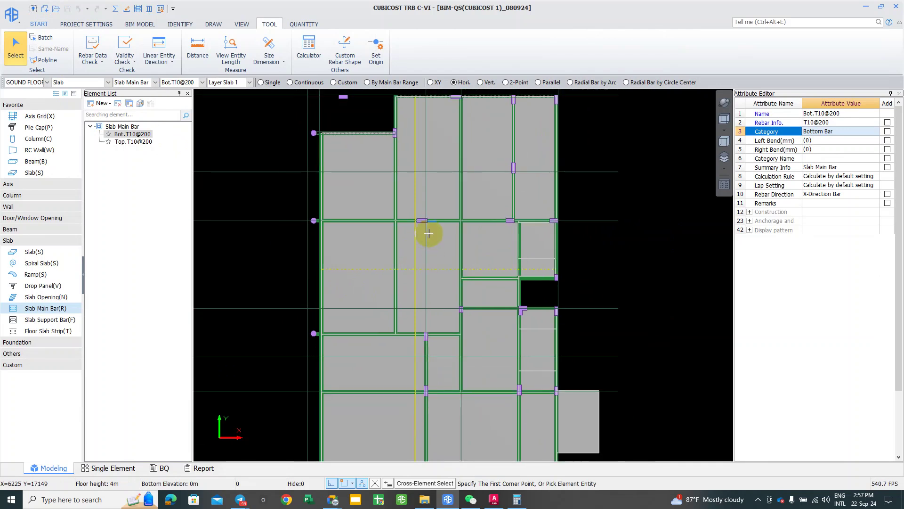
middle_click_drag(391, 198, 383, 194)
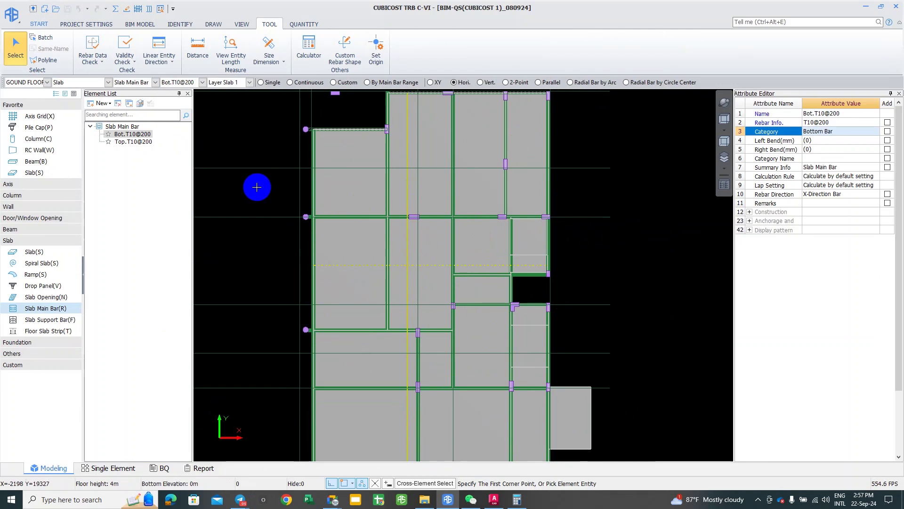
left_click(182, 25)
Step: Start adding drawing files from Drawing Manager and move the Telegram window aside
left_click(240, 37)
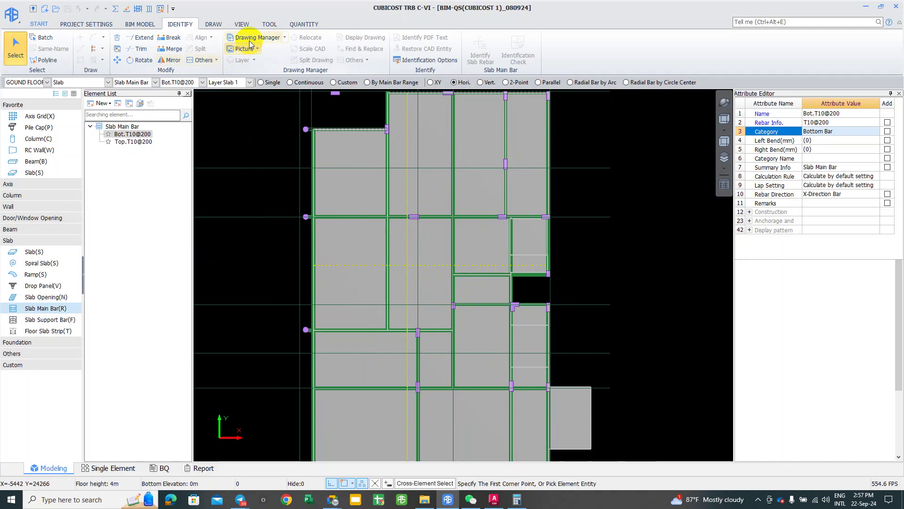
left_click(571, 243)
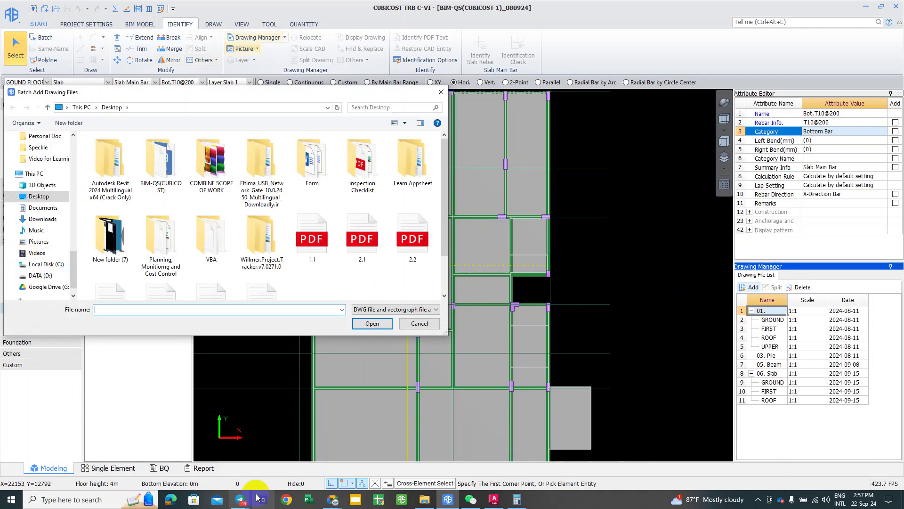
mouse_move(240, 502)
left_click(216, 460)
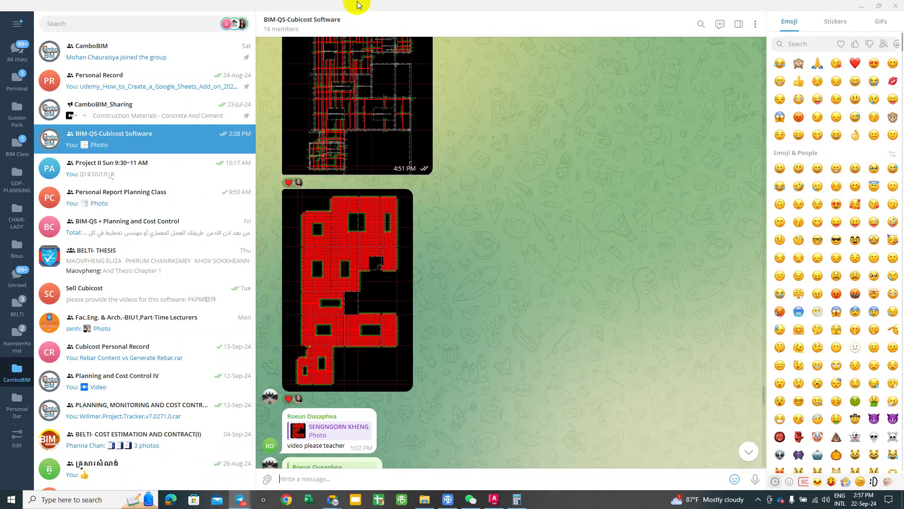
left_click_drag(357, 9, 670, 121)
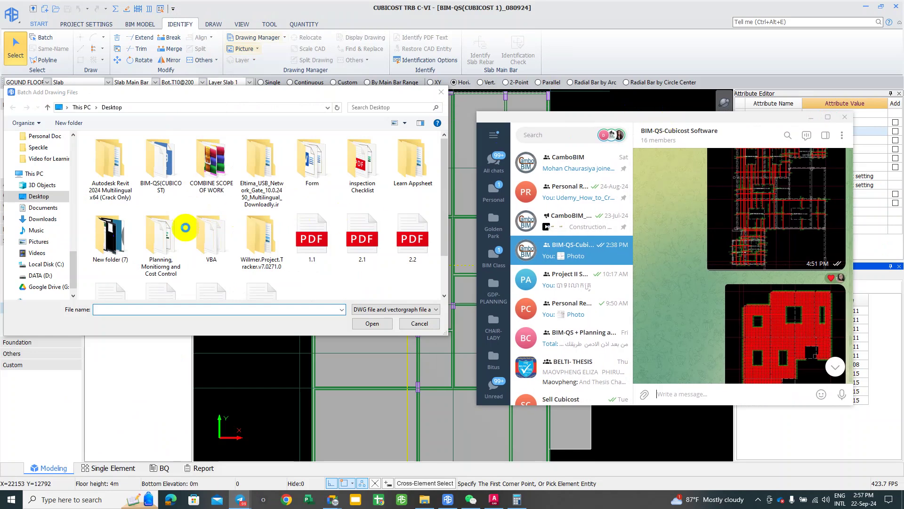
Step: Browse to BIM-QS(CUBICOST) > Drawings and copy 01.Structural Layout Plan(Edited) to the clipboard
left_click(160, 172)
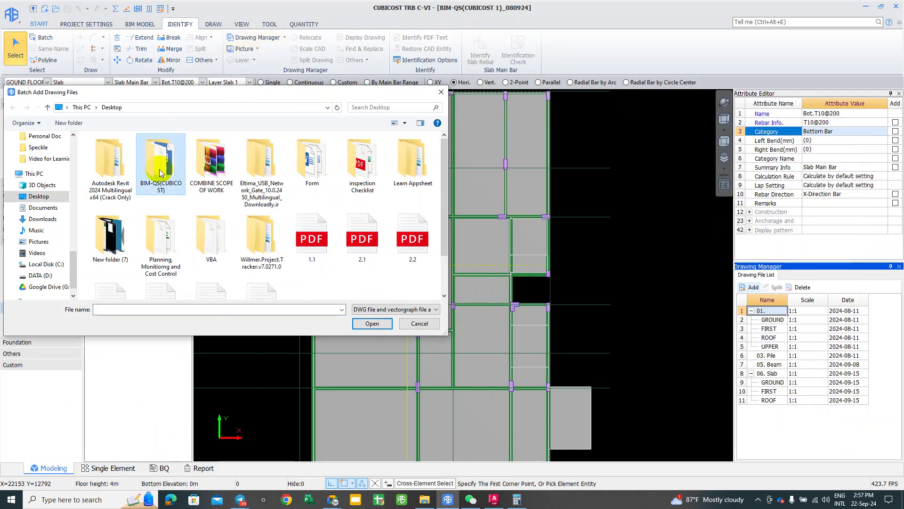
double_click(161, 169)
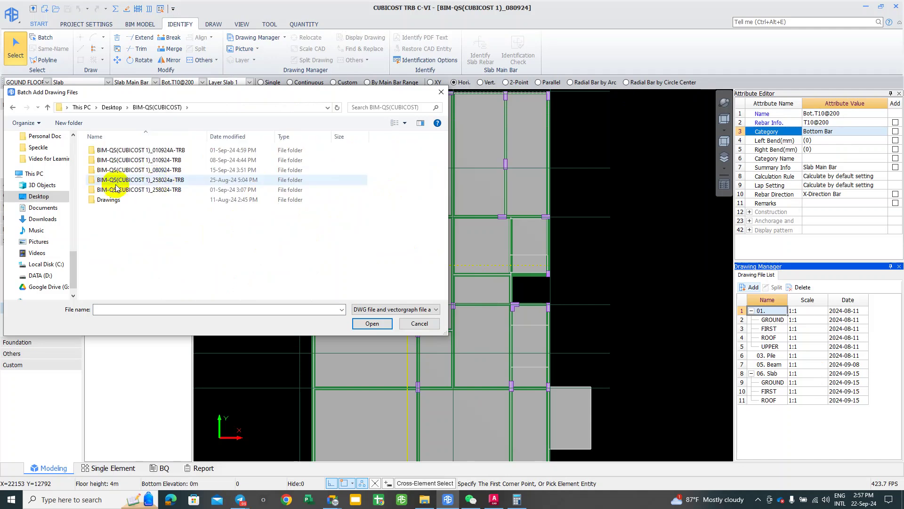
left_click(113, 199)
double_click(115, 149)
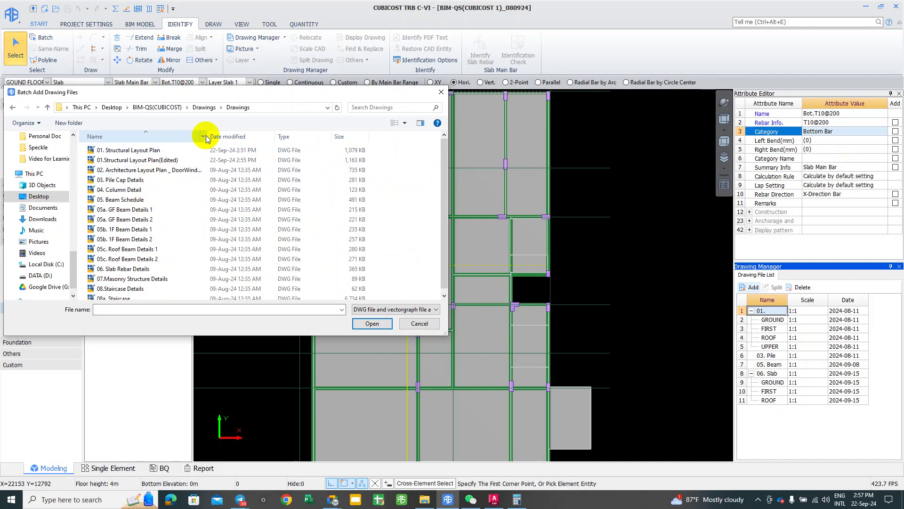
left_click_drag(208, 136, 282, 136)
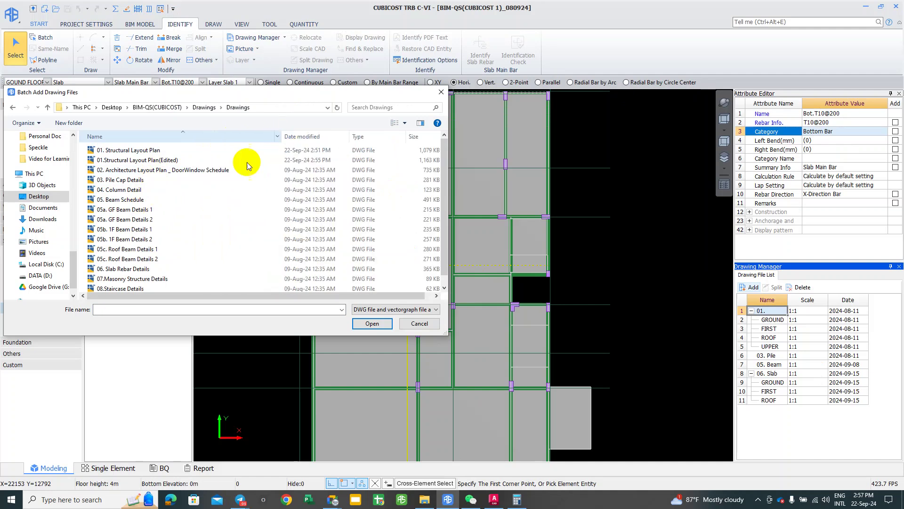
left_click(155, 160)
right_click(155, 160)
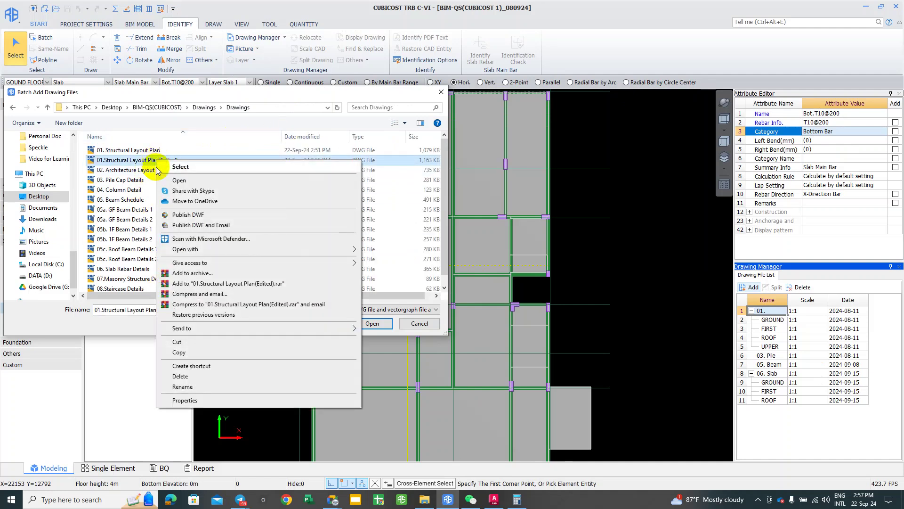
left_click(234, 351)
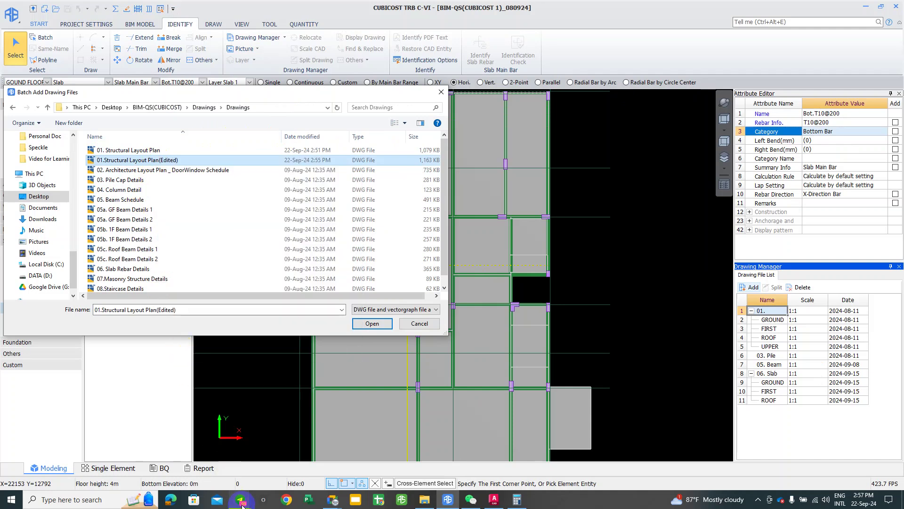
Step: Paste and send 01.Structural Layout Plan(Edited).dwg to the BIM-QS-Cubicost Software group, then minimize Telegram
mouse_move(240, 499)
left_click(310, 450)
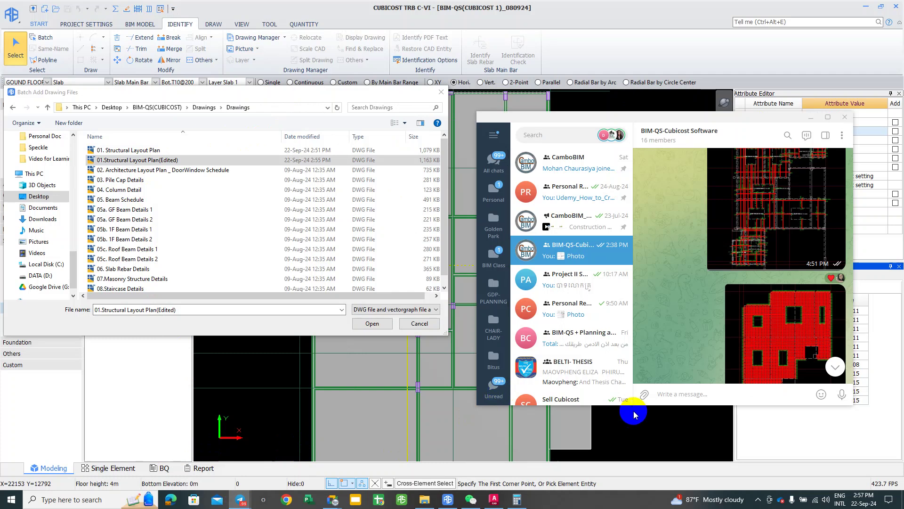
right_click(665, 393)
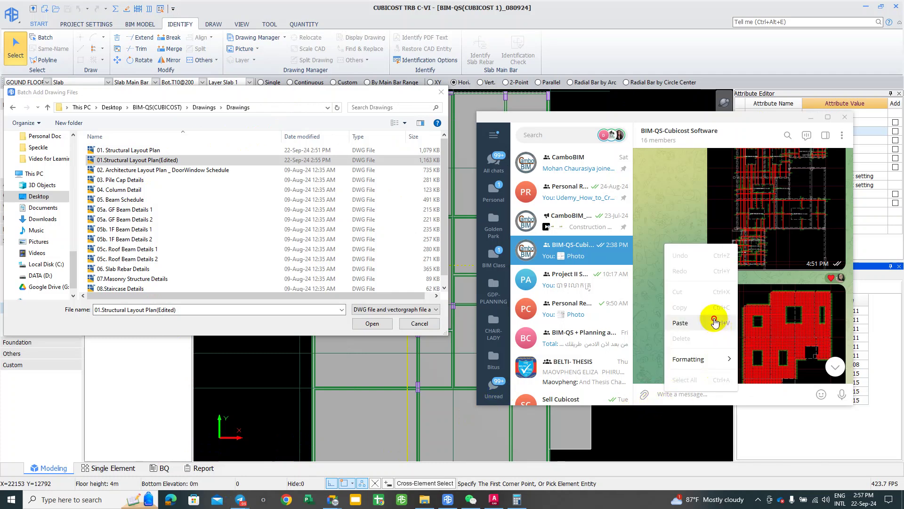
left_click(680, 323)
key("Return")
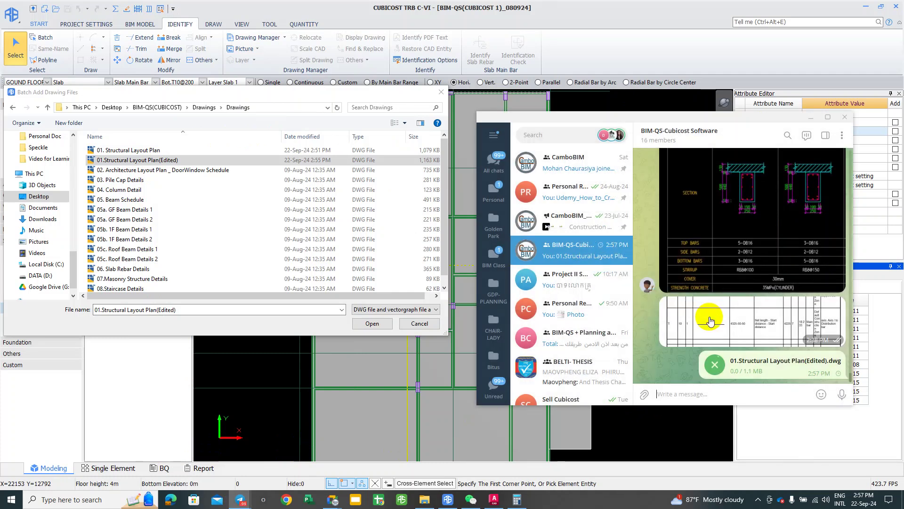
left_click(810, 117)
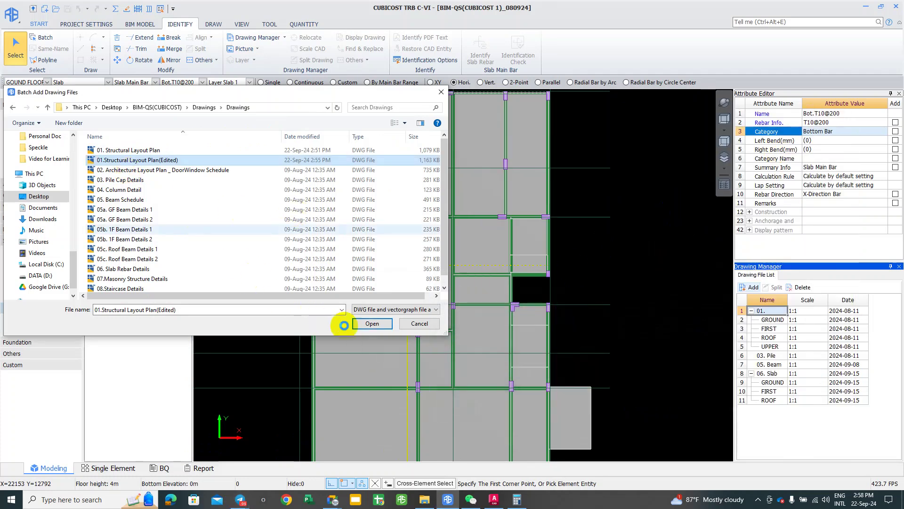
Step: Import the chosen edited structural layout drawing and zoom in on the plan
left_click(372, 324)
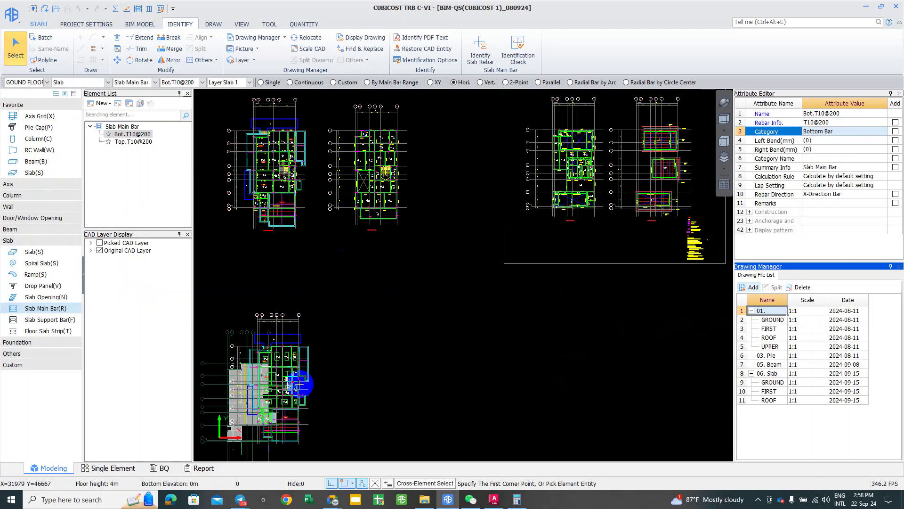
scroll(263, 363, "up", 5)
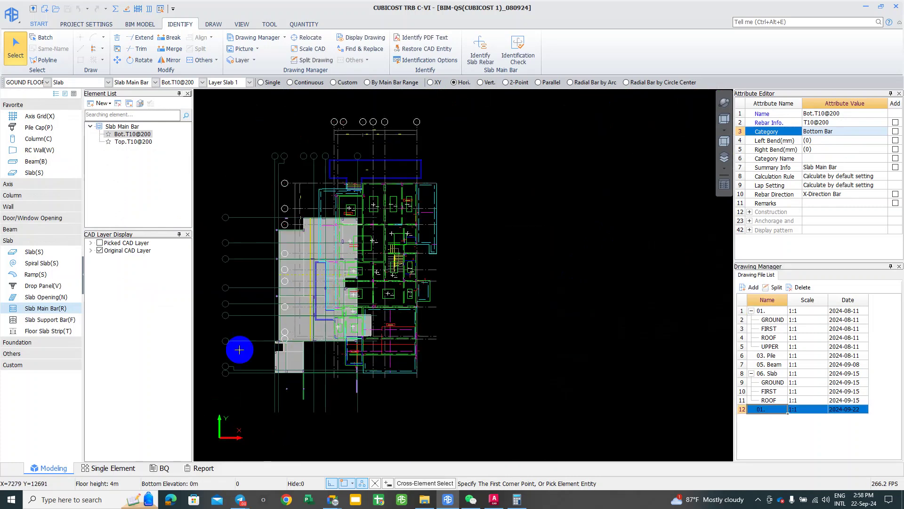
Step: Move the imported CAD drawing from a base point to a new position
left_click(322, 39)
left_click(281, 313)
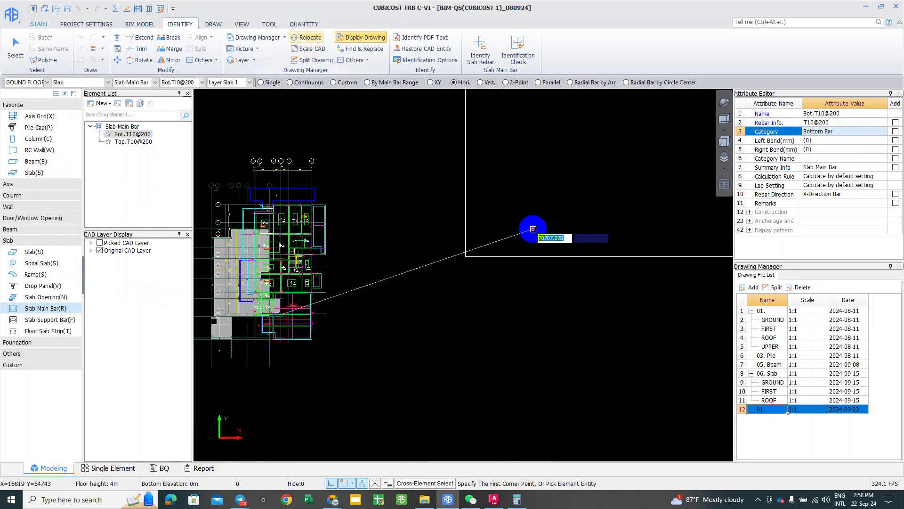
left_click(562, 217)
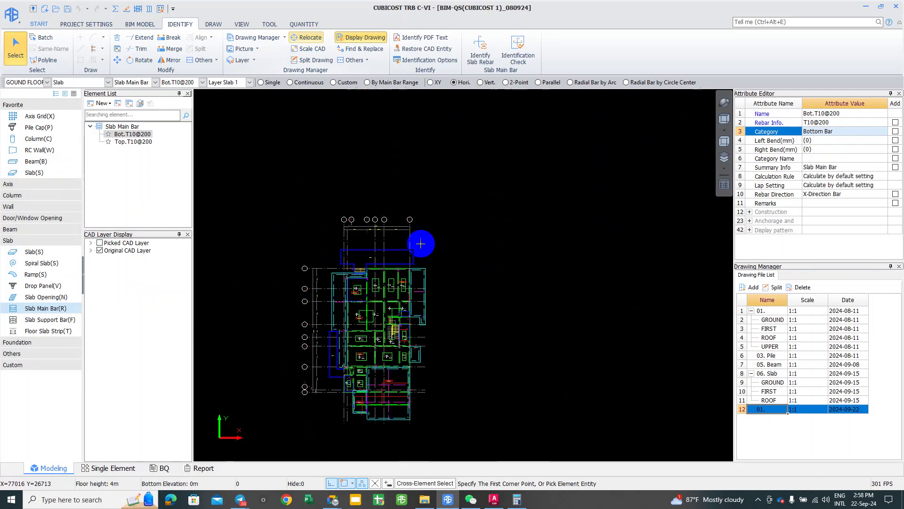
Step: Box-select the top-rebar plan and split it out as a drawing named Top Rebar
left_click(317, 60)
mouse_move(286, 202)
left_mouse_down()
mouse_move(414, 493)
mouse_move(460, 470)
mouse_move(454, 434)
left_mouse_up()
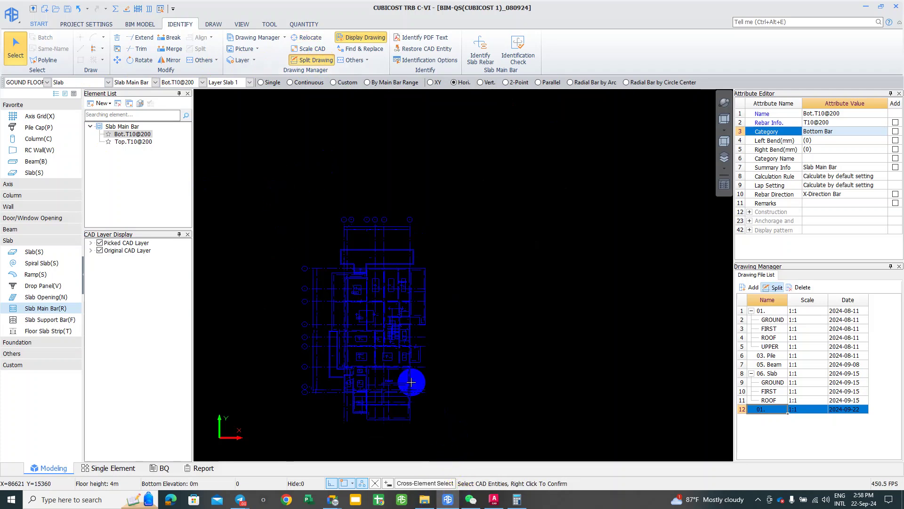
scroll(401, 407, "up", 1)
right_click(401, 407)
left_click(427, 234)
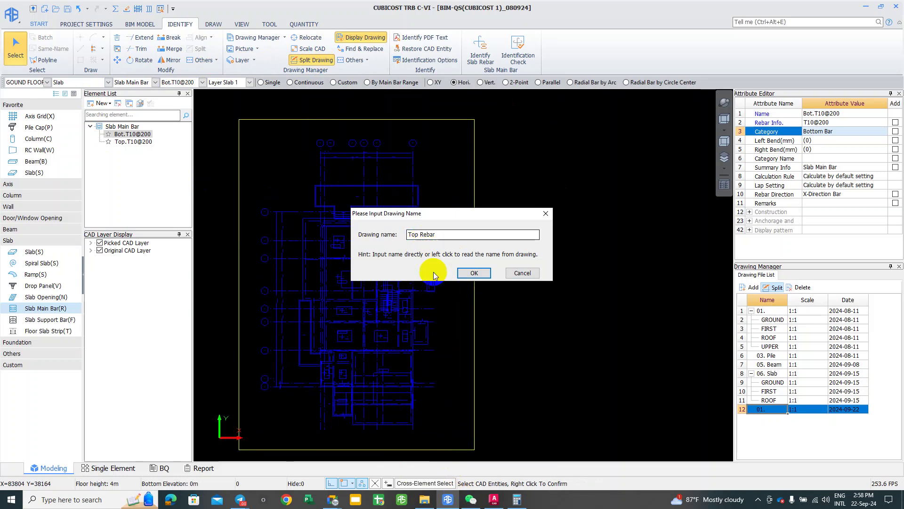
left_click(469, 273)
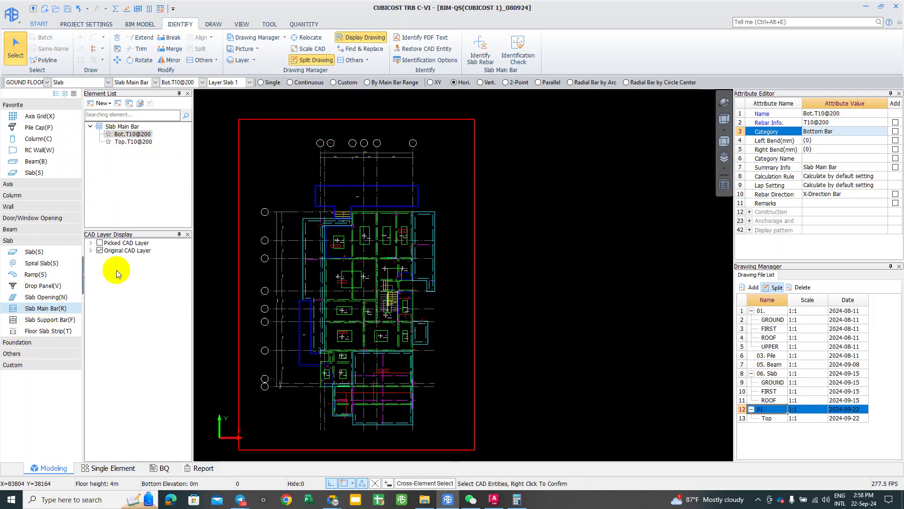
Step: Pan across the drawing sheets and toggle the drawing file list off and on
scroll(337, 276, "down", 1)
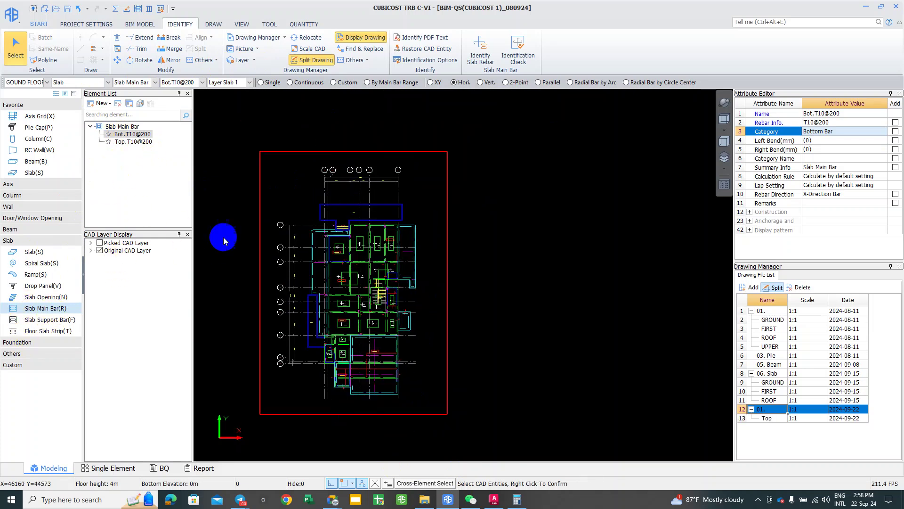
scroll(349, 302, "down", 2)
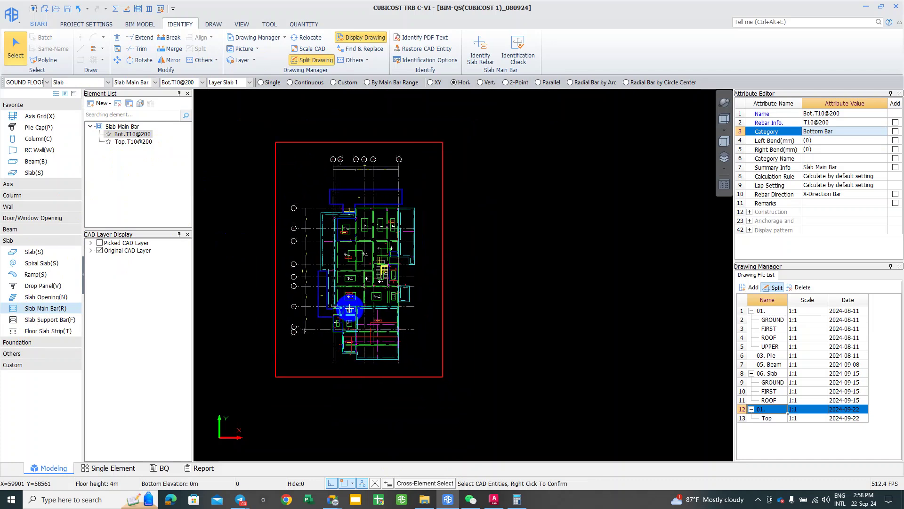
scroll(349, 301, "down", 1)
middle_click_drag(351, 300, 416, 325)
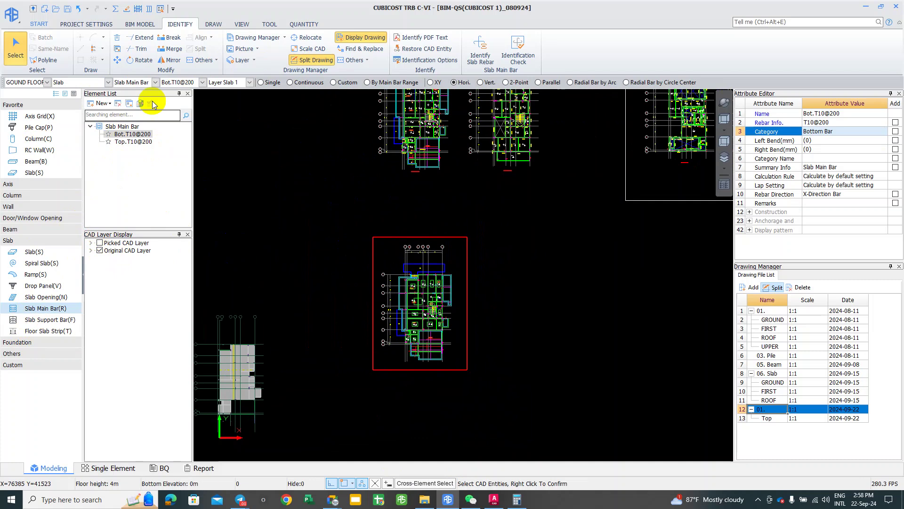
left_click(257, 37)
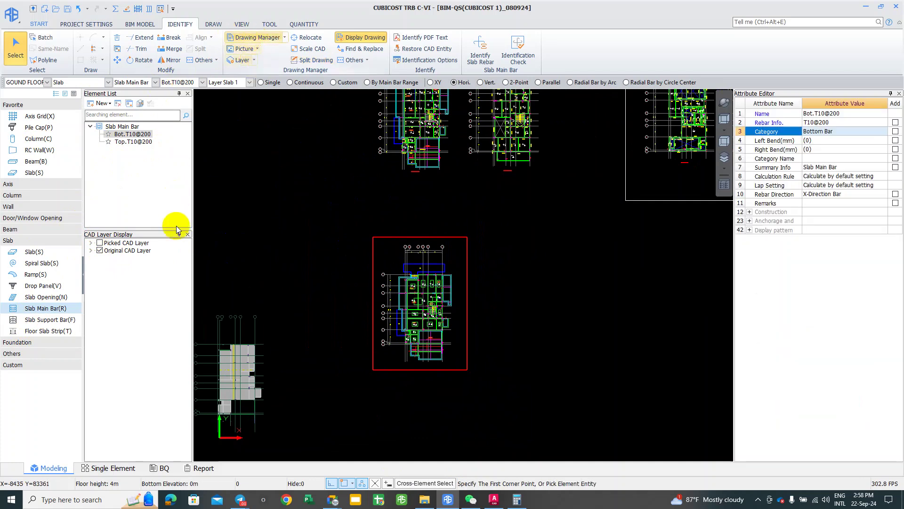
left_click(260, 38)
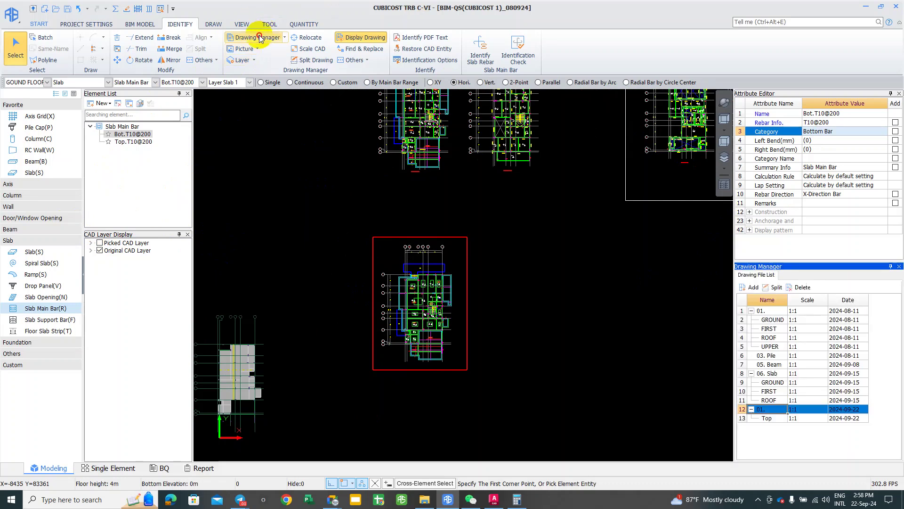
Step: Make the Top drawing the current drawing and center its plan in view
left_click(767, 418)
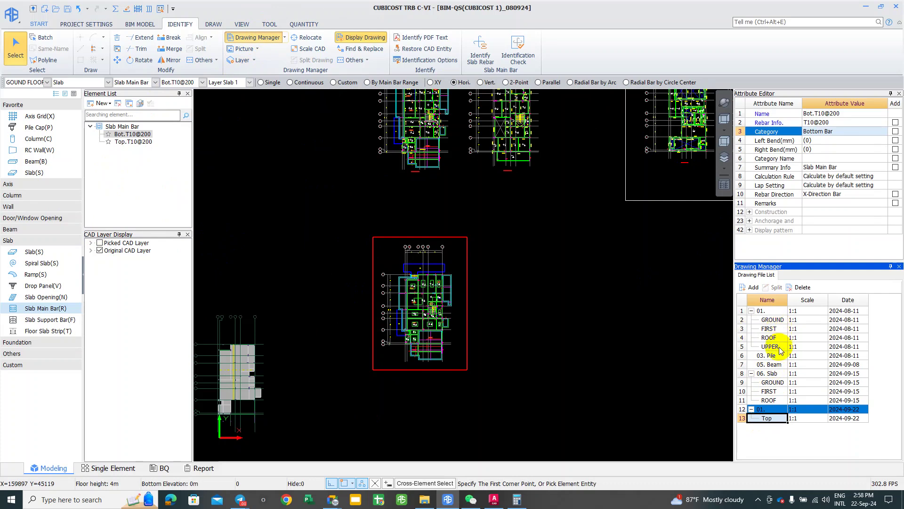
left_click(785, 422)
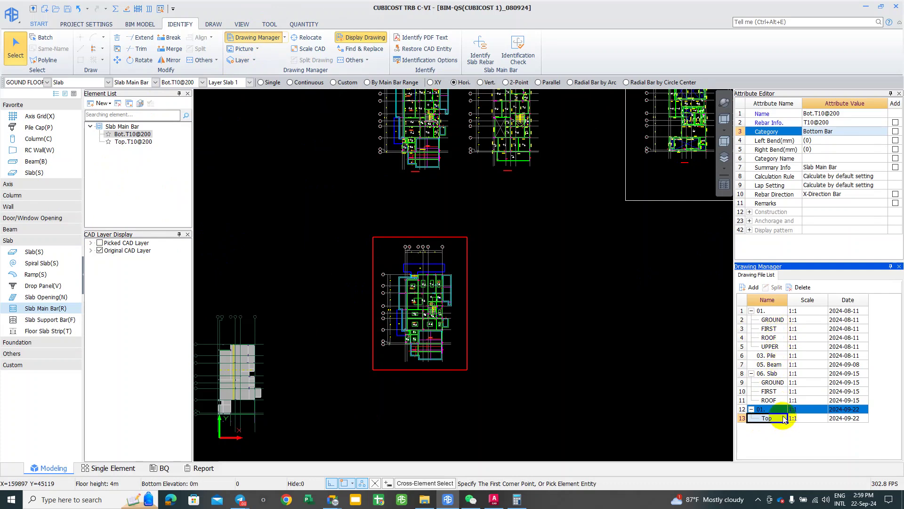
left_click(775, 418)
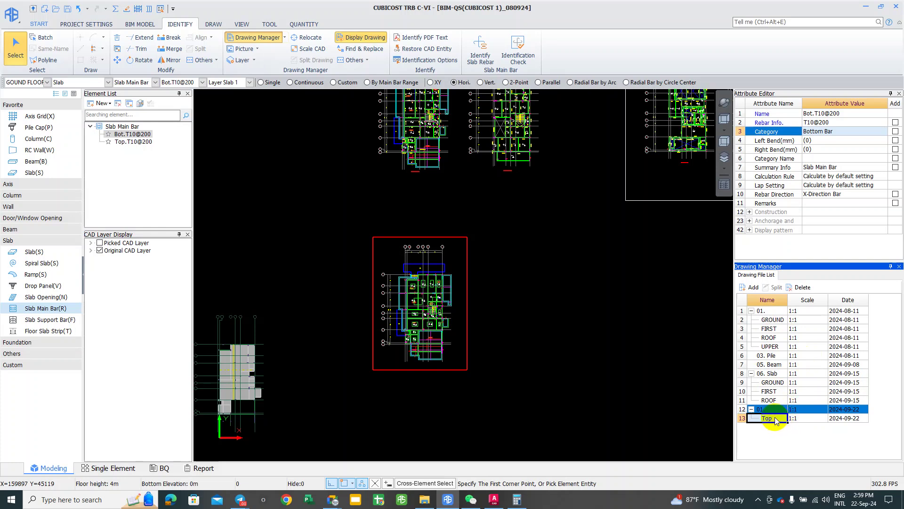
key("Escape")
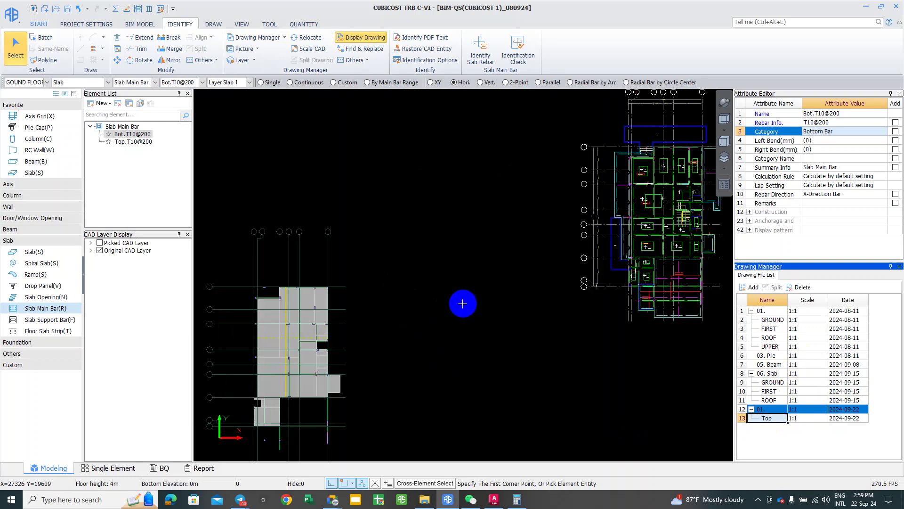
scroll(462, 303, "up", 6)
scroll(415, 302, "up", 4)
middle_click_drag(411, 329, 402, 295)
Step: Start the CAD drawing scale tool and zoom around the Top plan
left_click(307, 49)
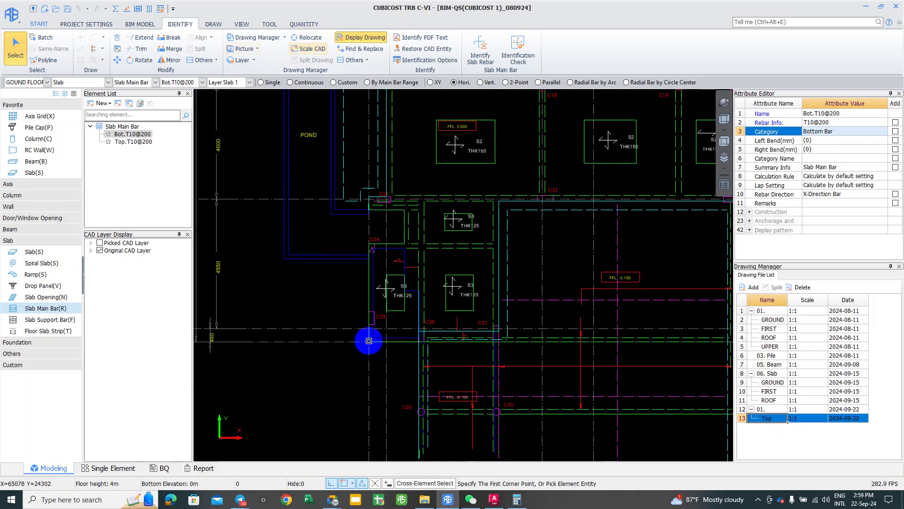
scroll(370, 341, "up", 2)
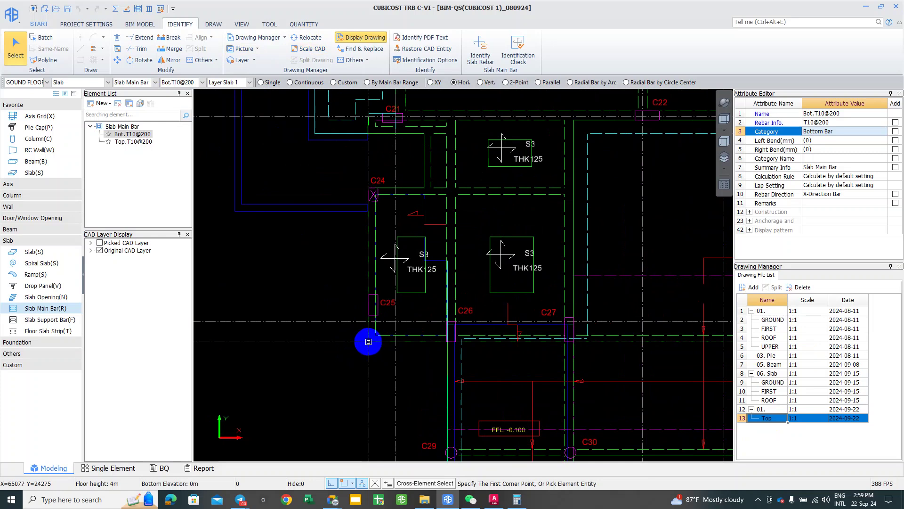
scroll(348, 368, "down", 6)
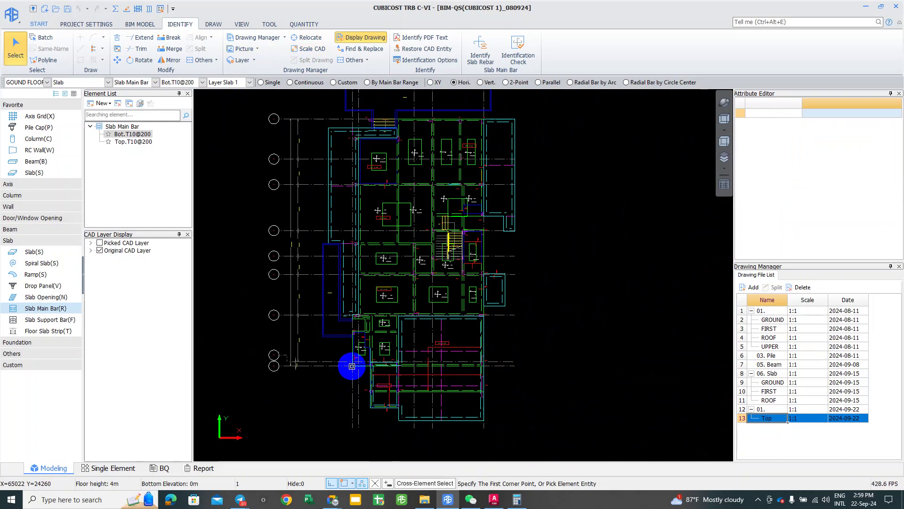
scroll(297, 400, "down", 1)
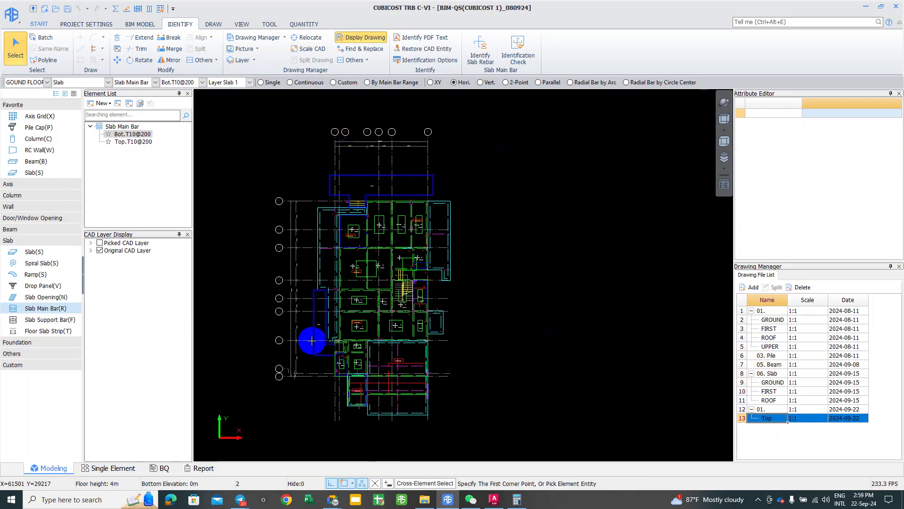
scroll(311, 340, "up", 1)
scroll(347, 114, "up", 1)
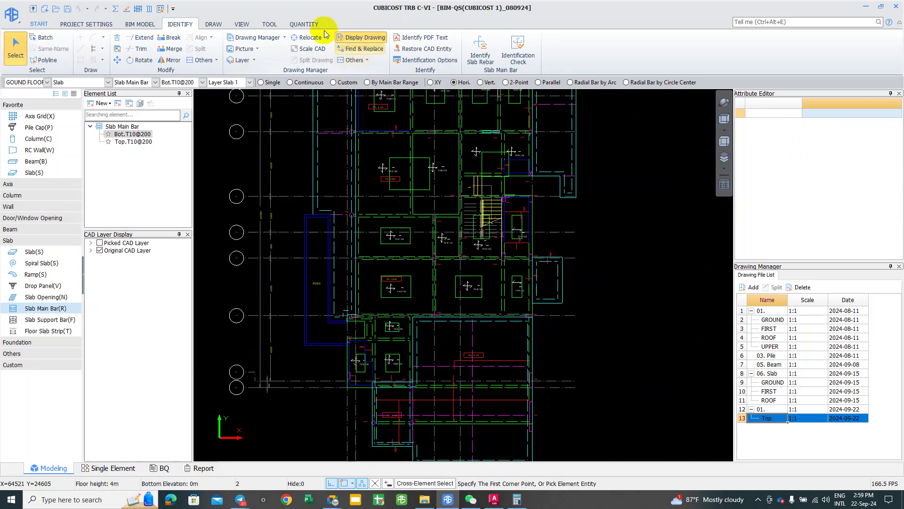
Step: Relocate the Top rebar drawing so its grid corner sits on the slab corner near C25, then check the alignment
left_click(308, 38)
left_click(347, 387)
scroll(283, 373, "down", 2)
scroll(432, 345, "down", 1)
scroll(432, 345, "up", 5)
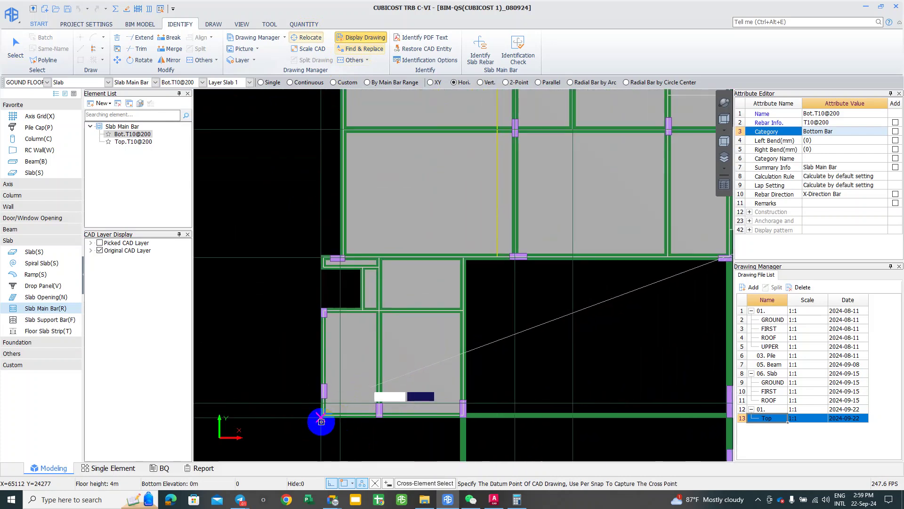
scroll(321, 422, "up", 5)
left_click(237, 449)
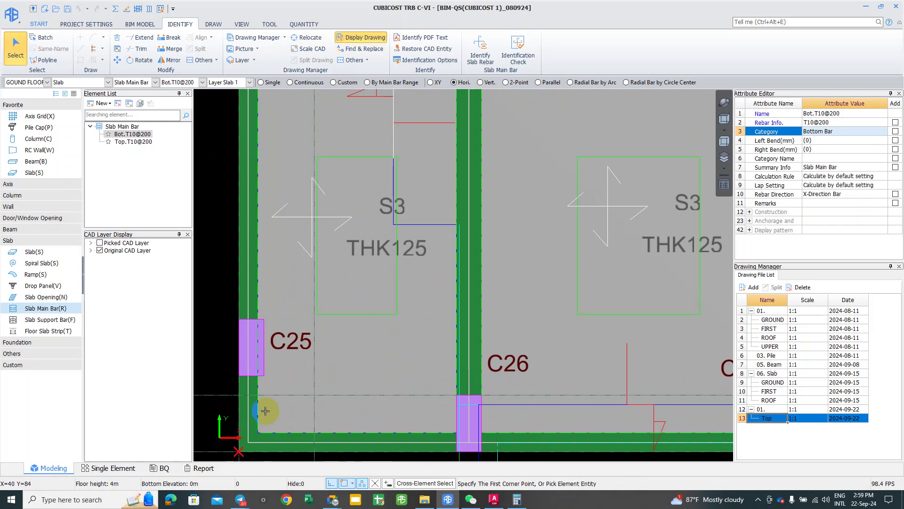
scroll(314, 328, "down", 8)
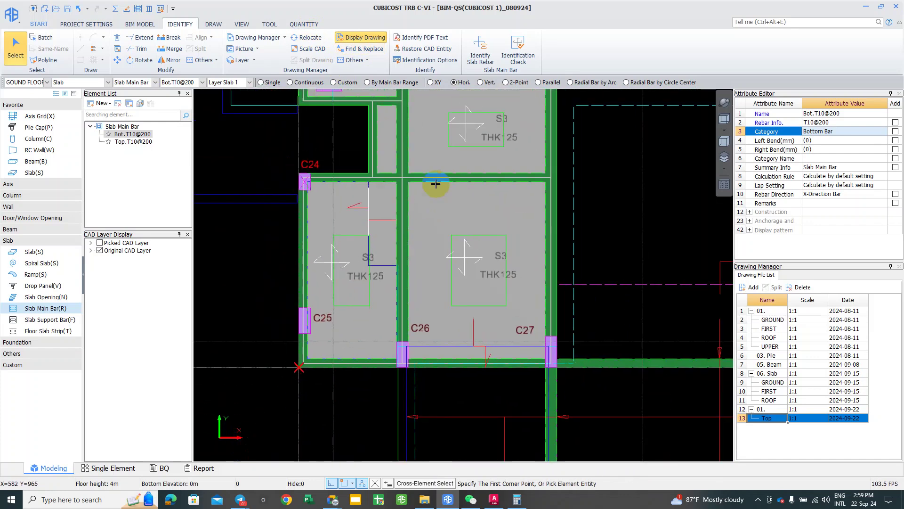
mouse_move(306, 399)
middle_mouse_down()
mouse_move(343, 273)
mouse_move(343, 440)
middle_mouse_up()
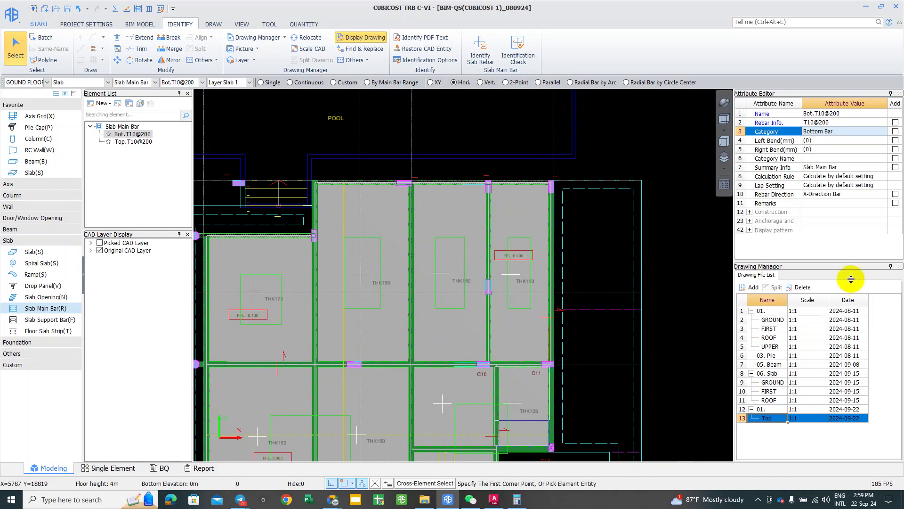
scroll(194, 283, "up", 1)
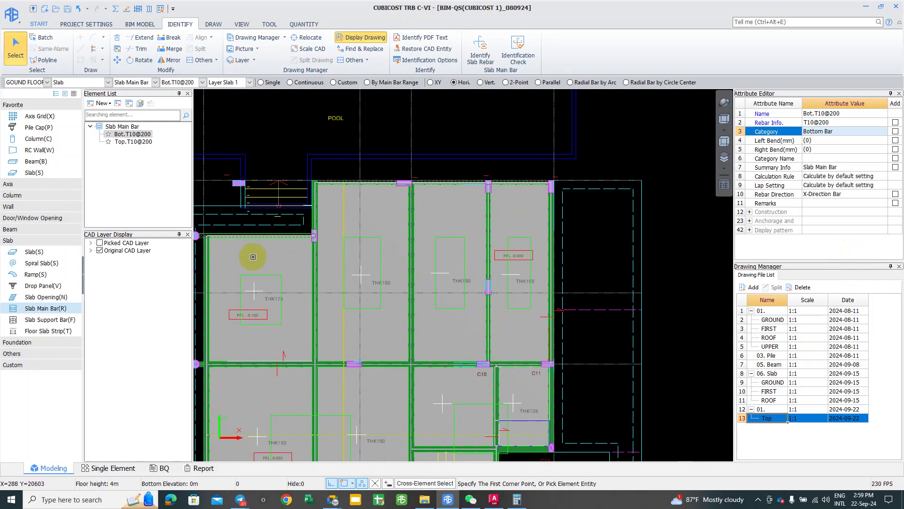
mouse_move(317, 289)
middle_mouse_down()
mouse_move(427, 281)
mouse_move(418, 273)
middle_mouse_up()
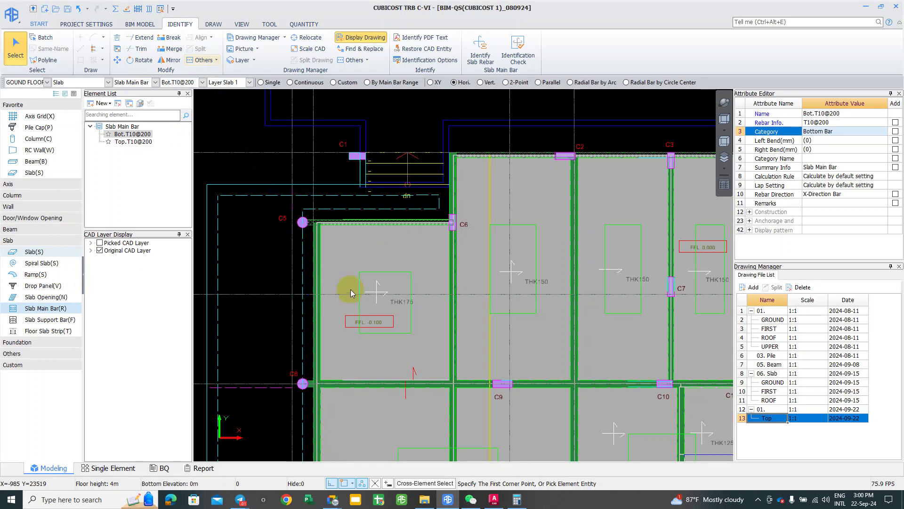
Step: Switch to rectangle slab splitting and trace the first S2 box between C18 and C19
key("s")
middle_click_drag(241, 251, 228, 252)
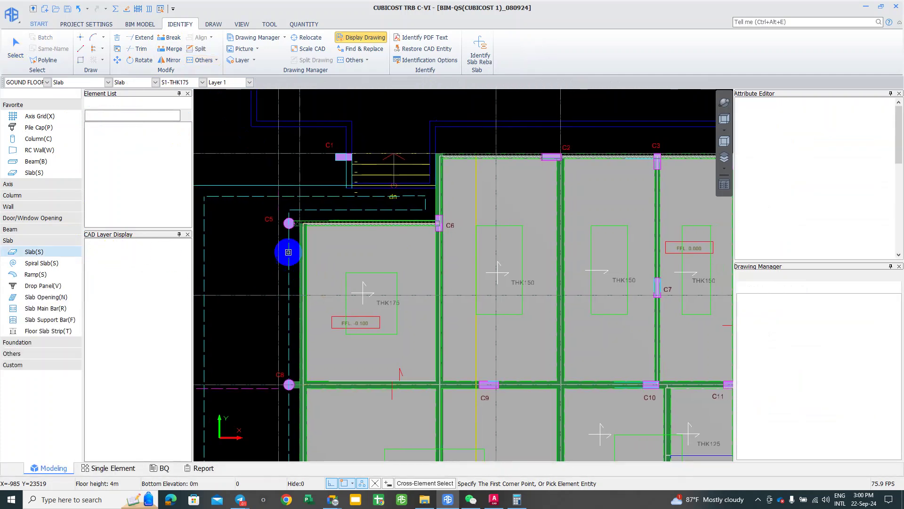
left_click(193, 50)
left_click(81, 60)
left_click(346, 273)
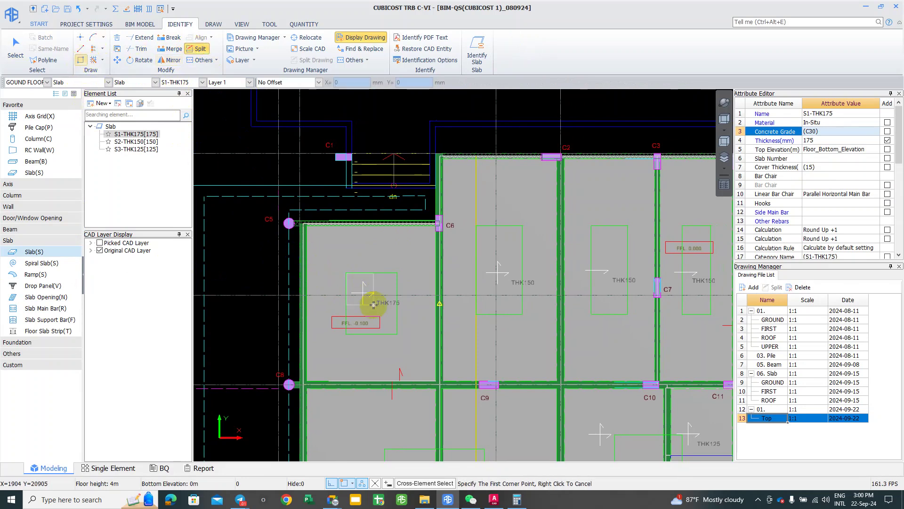
left_click(397, 334)
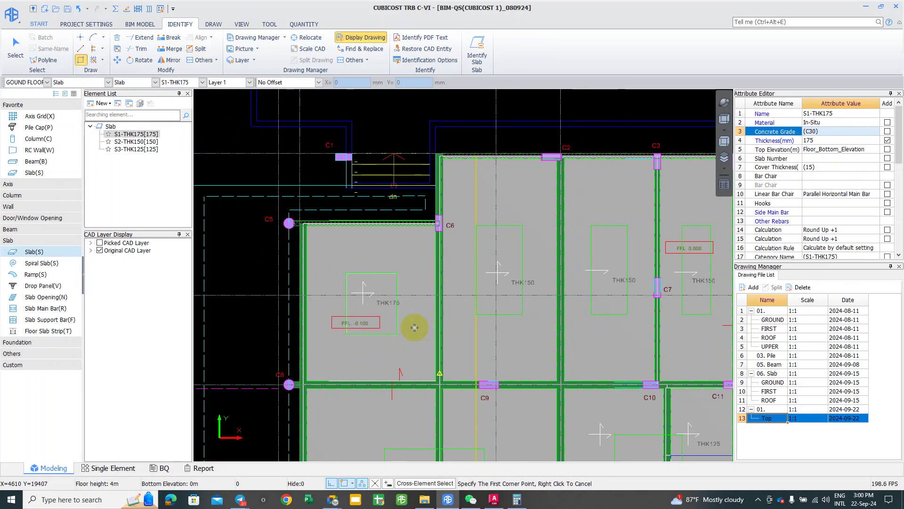
Step: Begin a slab rectangle in the next bay, then cancel it unfinished
middle_click_drag(442, 329, 293, 349)
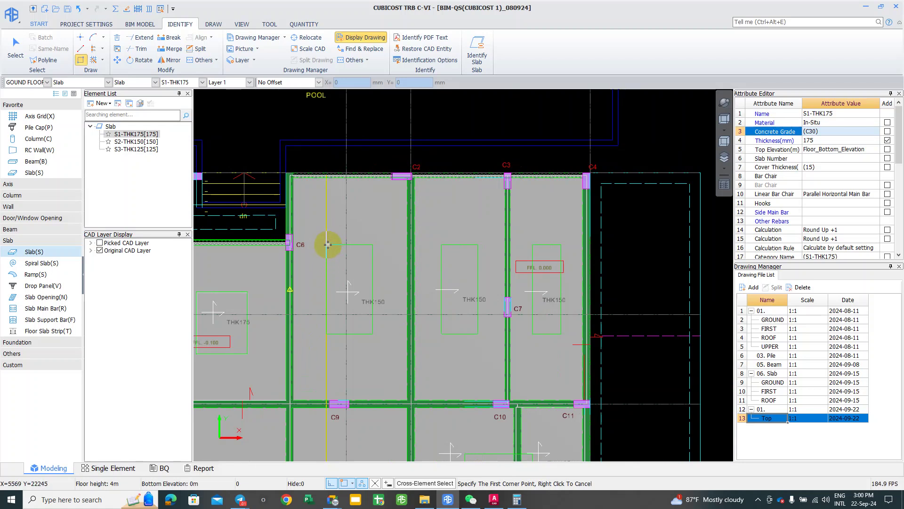
left_click(372, 334)
scroll(374, 340, "up", 1)
scroll(371, 329, "up", 2)
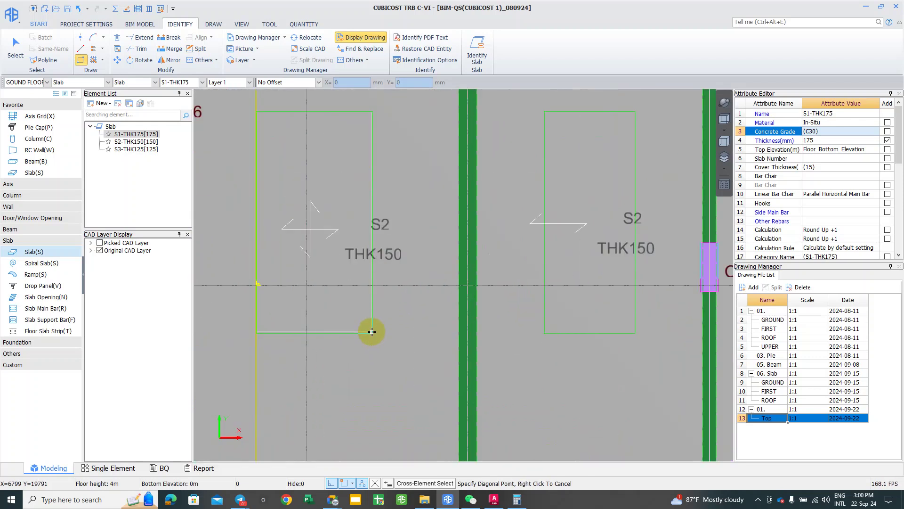
scroll(369, 335, "up", 2)
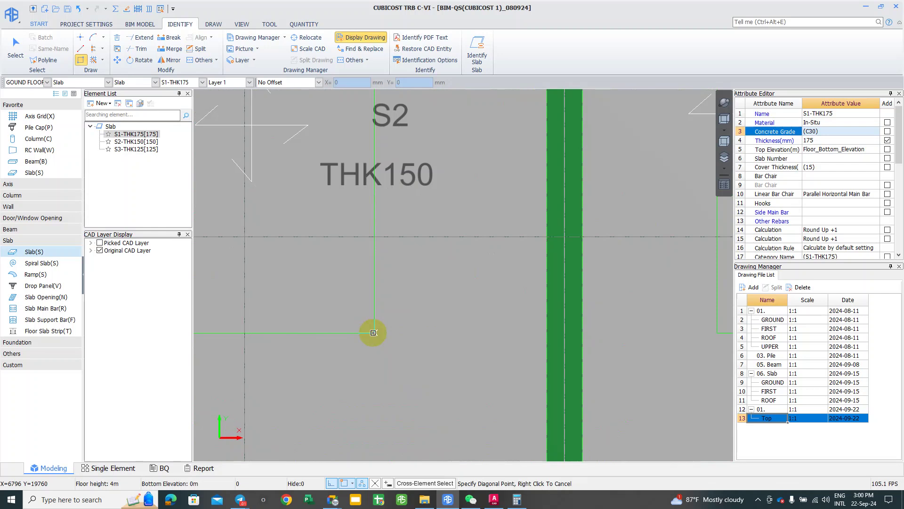
scroll(374, 337, "down", 1)
right_click(377, 344)
scroll(386, 311, "down", 2)
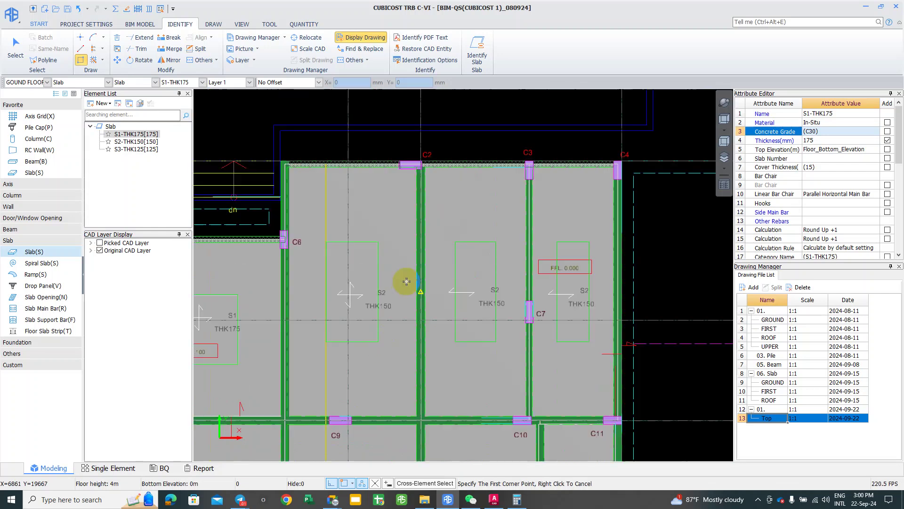
Step: Draw a slab rectangle over the S2 box in the top bays, ending near column C7
middle_click_drag(404, 193, 360, 217)
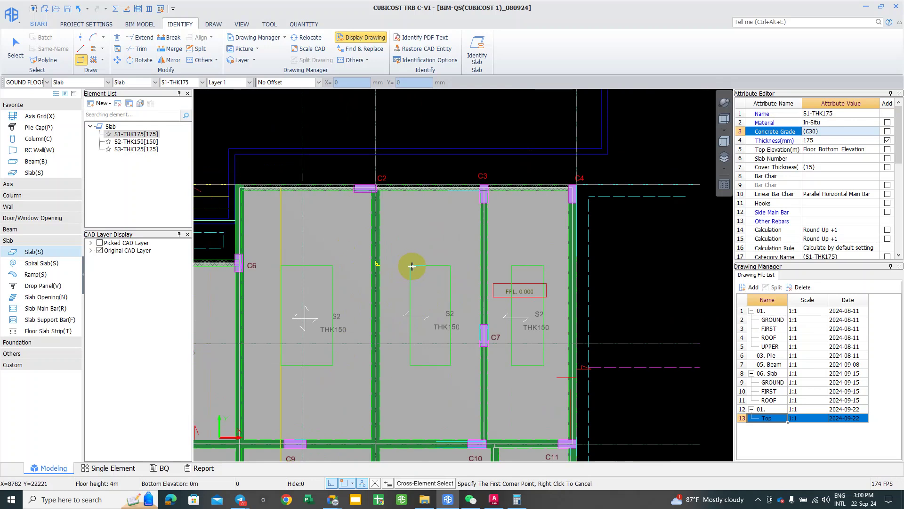
scroll(409, 266, "up", 2)
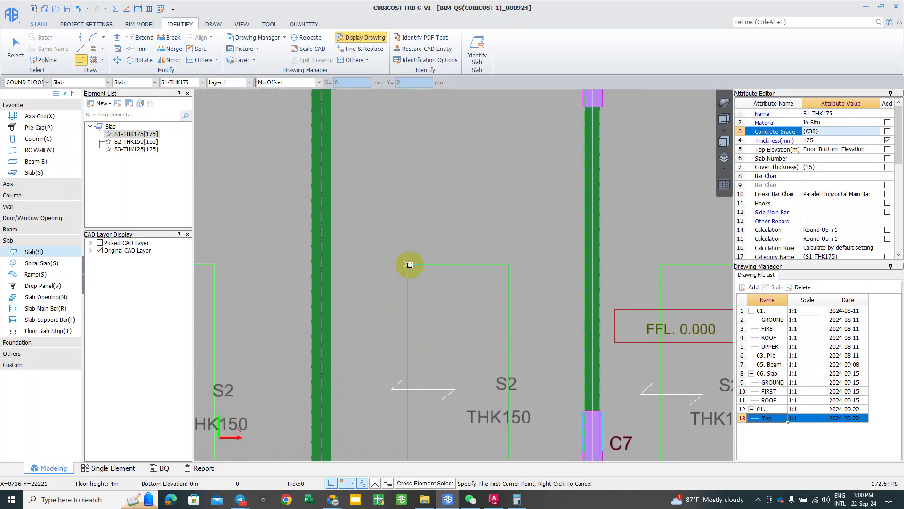
left_click(408, 264)
middle_click_drag(459, 351, 440, 231)
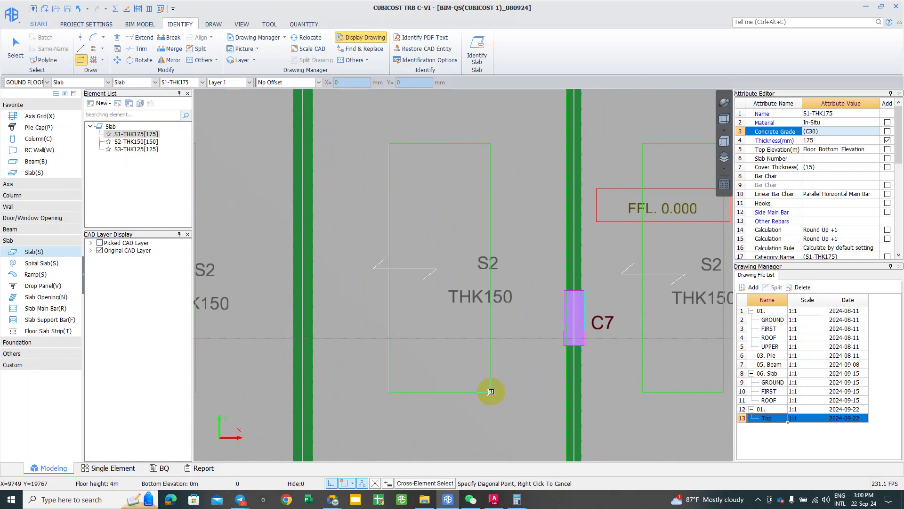
left_click(491, 391)
Step: Draw a slab rectangle over the S2 box near column C3
middle_click_drag(514, 374, 408, 445)
scroll(409, 445, "down", 1)
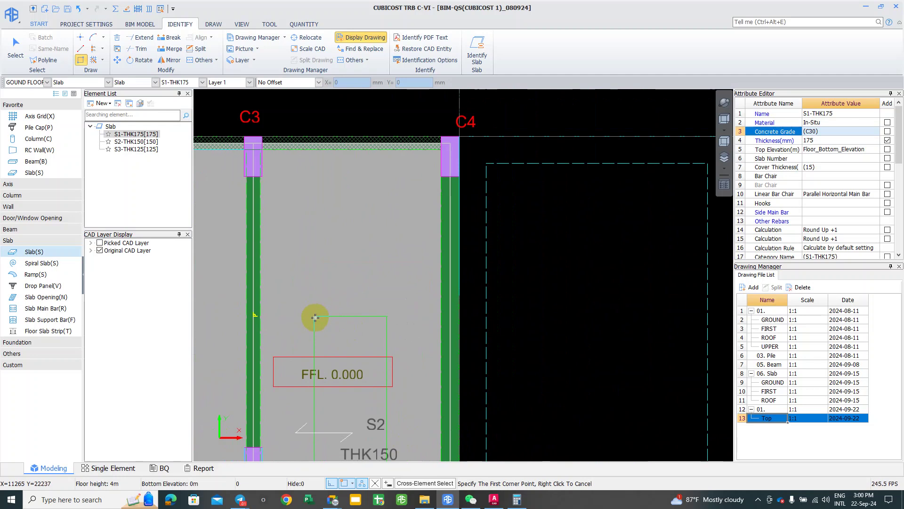
middle_click_drag(351, 374, 354, 307)
left_click(389, 271)
middle_click_drag(389, 272, 403, 132)
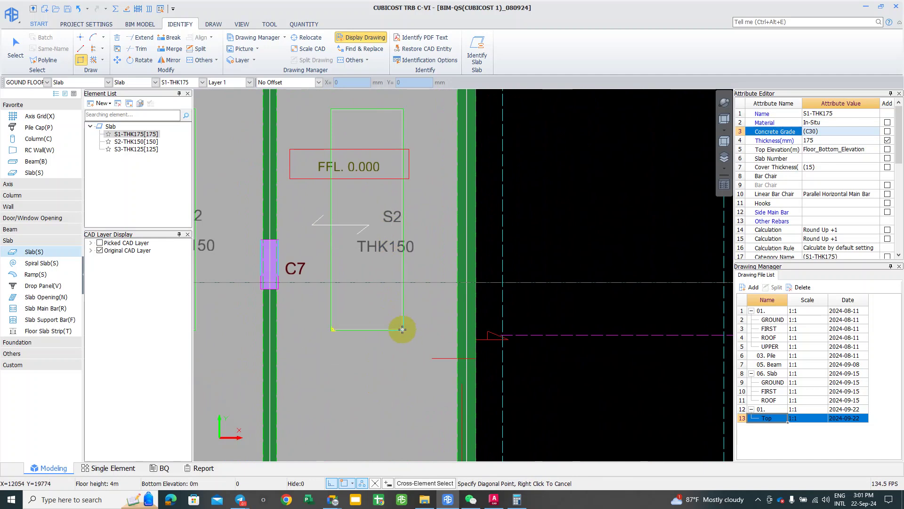
left_click(402, 329)
Step: Trace another S2 box with a slab rectangle between its diagonal corners
scroll(401, 320, "down", 5)
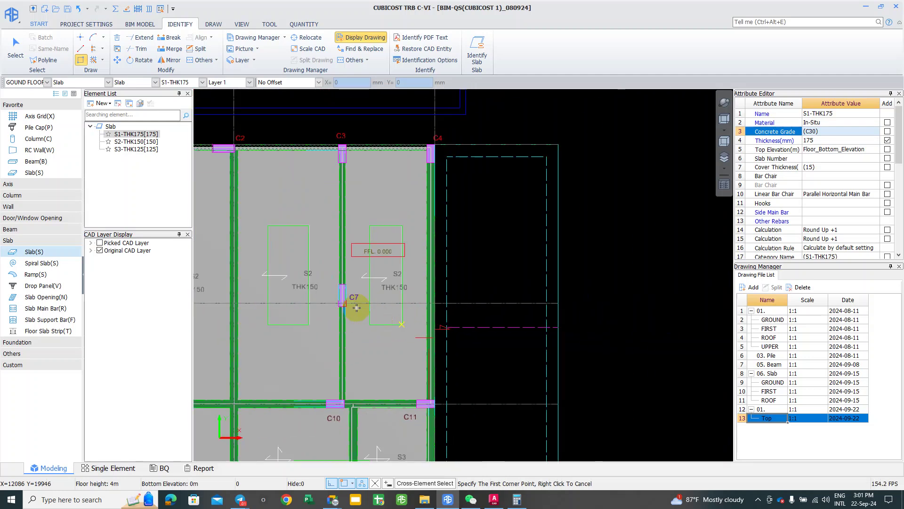
scroll(487, 267, "up", 2)
scroll(329, 388, "up", 2)
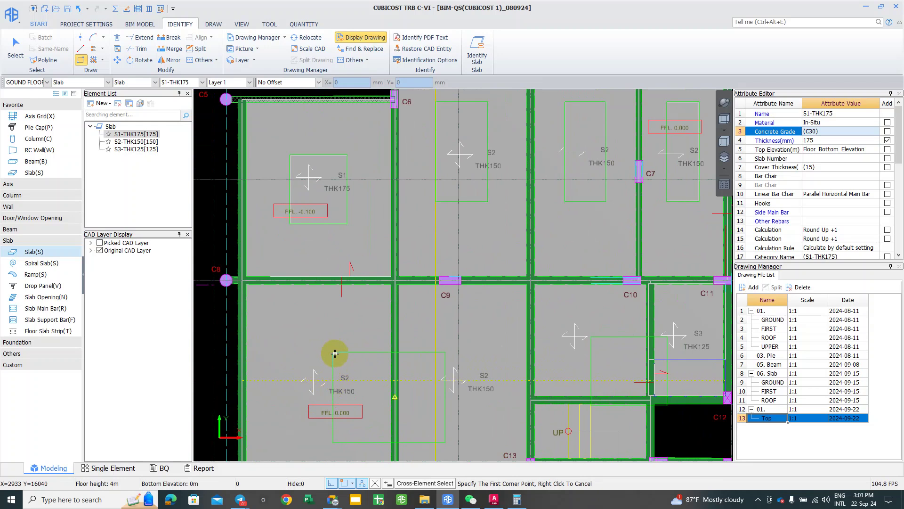
scroll(335, 353, "up", 2)
scroll(334, 350, "up", 2)
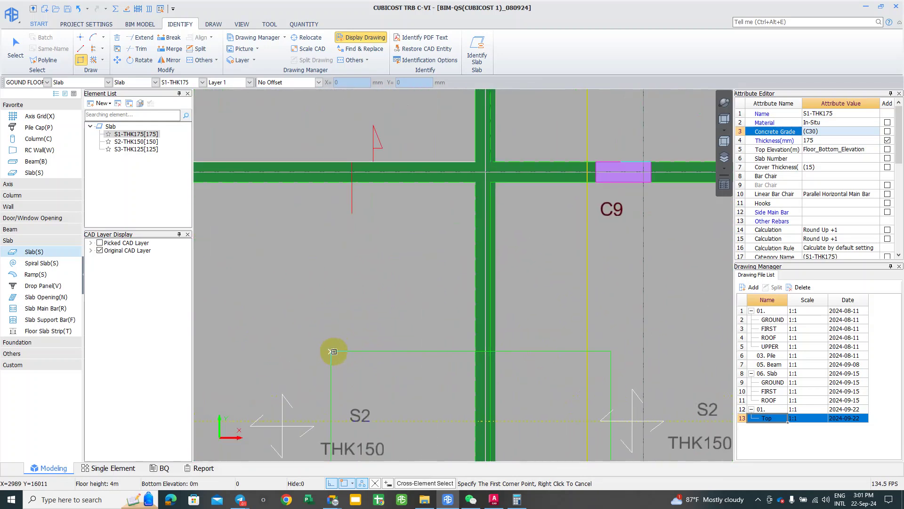
left_click(334, 351)
scroll(344, 363, "down", 2)
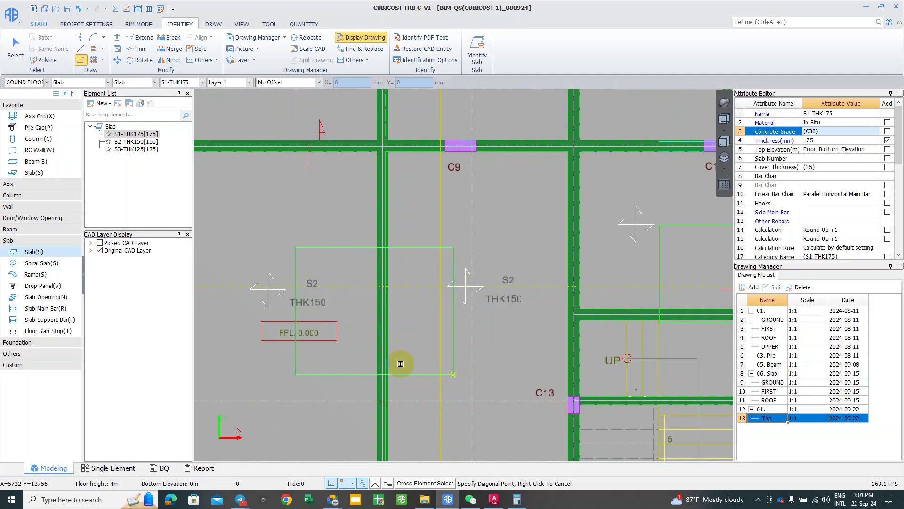
scroll(455, 316, "down", 2)
left_click(455, 315)
Step: Draw a slab region near S3, ending on the beam edge near C12
scroll(409, 303, "up", 1)
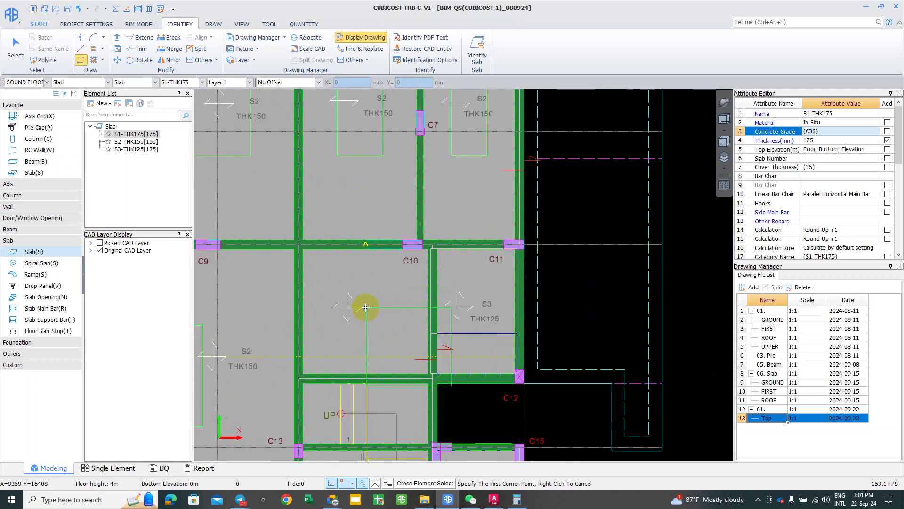
left_click(368, 310)
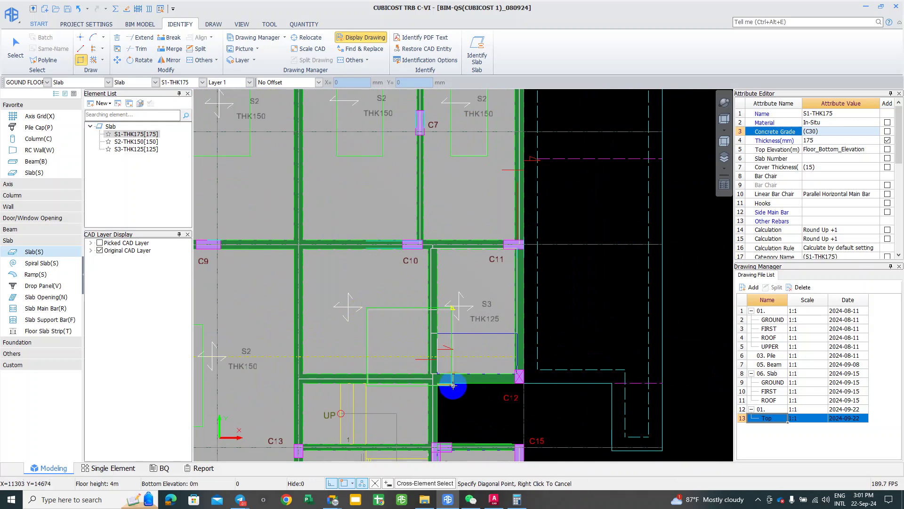
scroll(454, 386, "up", 3)
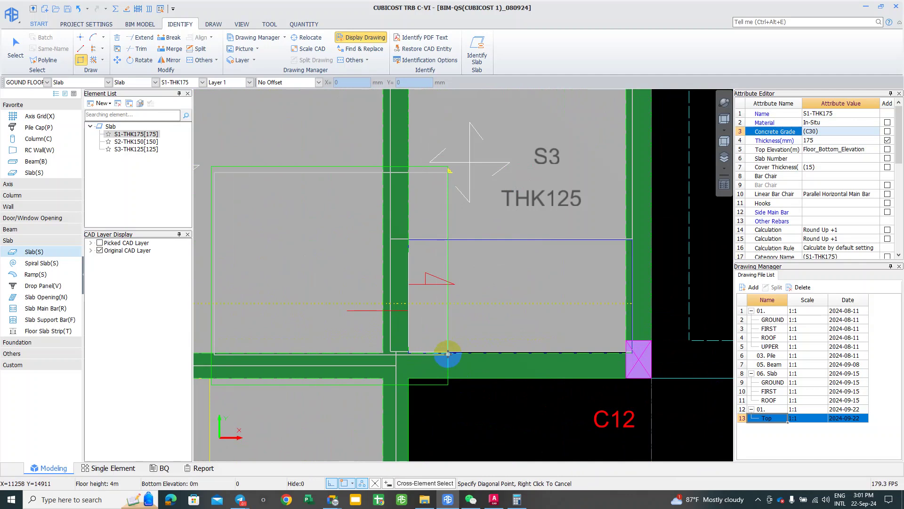
scroll(449, 350, "up", 2)
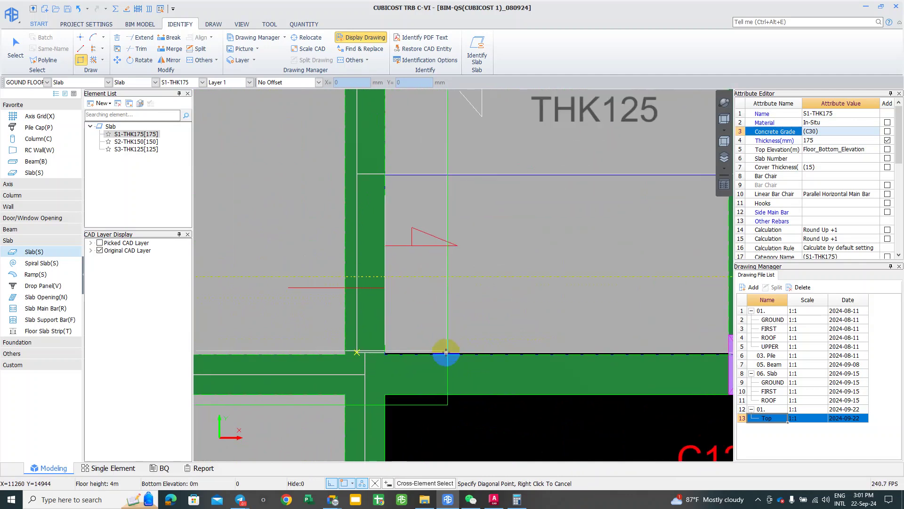
scroll(446, 352, "up", 2)
scroll(450, 356, "up", 2)
scroll(450, 357, "up", 2)
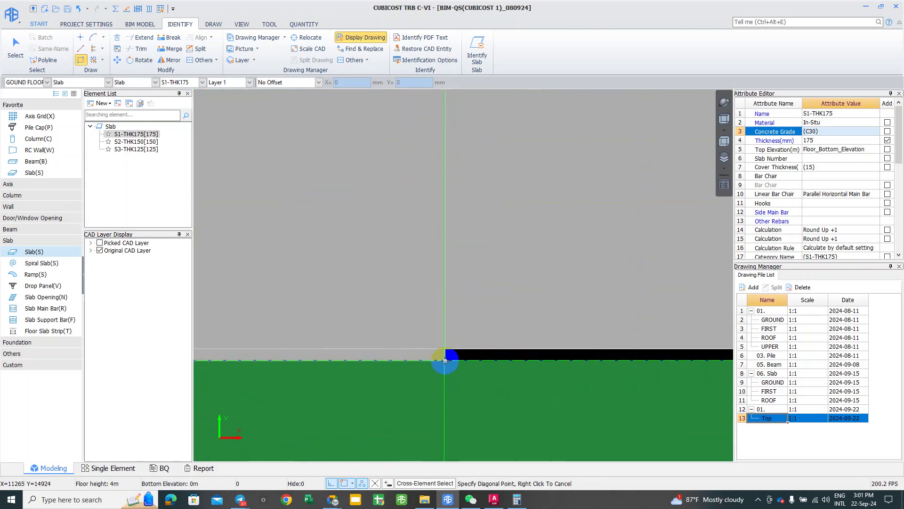
scroll(446, 358, "down", 3)
left_click(448, 360)
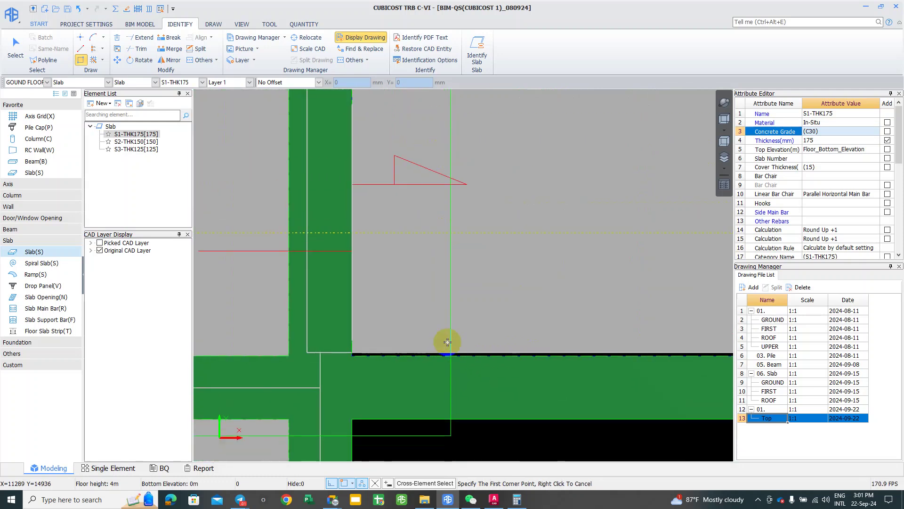
scroll(428, 323, "up", 2)
scroll(448, 320, "down", 2)
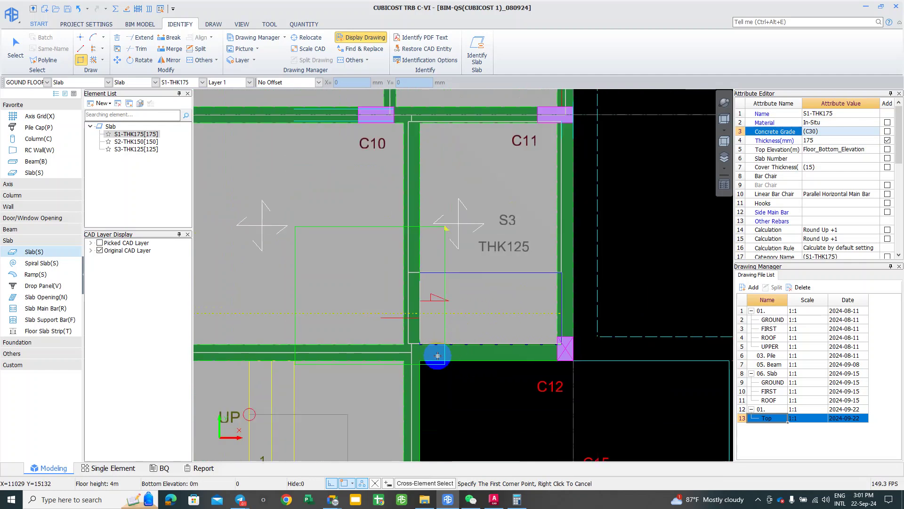
scroll(478, 362, "up", 1)
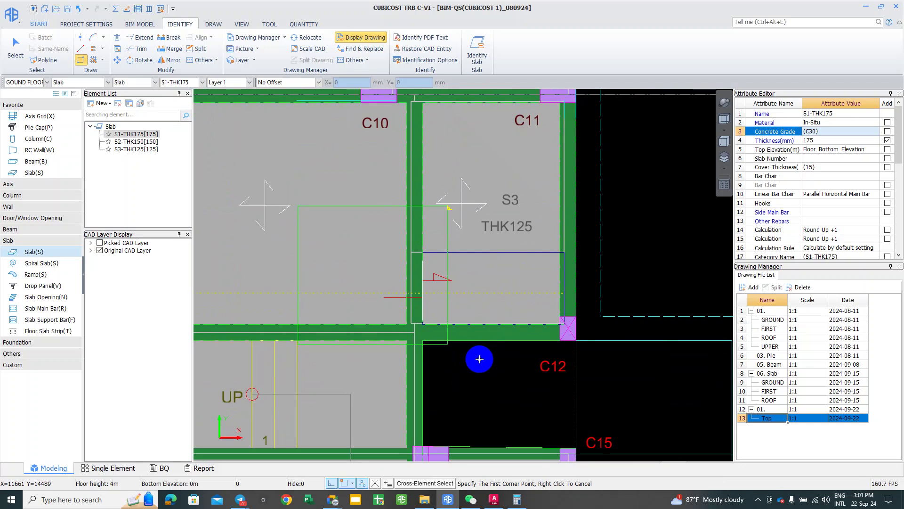
Step: Trace a slab rectangle over the stair box
scroll(306, 308, "down", 2)
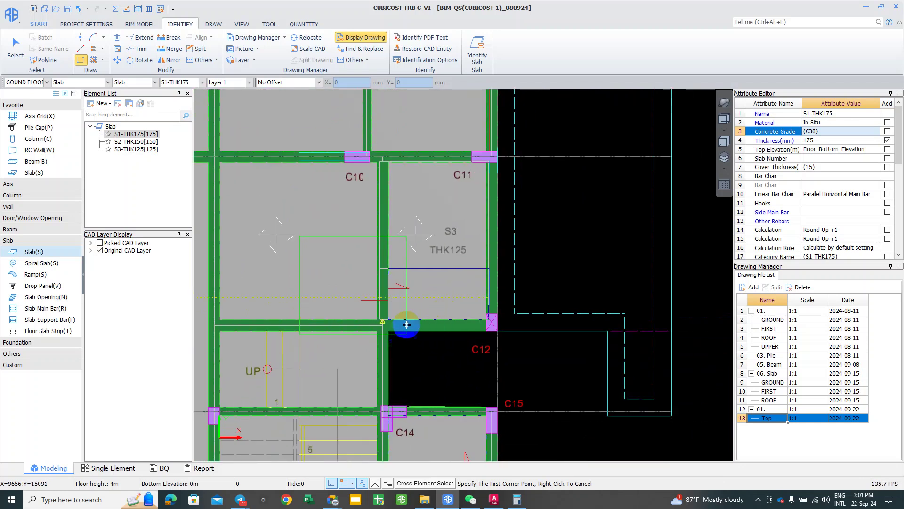
scroll(403, 315, "down", 1)
middle_click_drag(403, 315, 477, 232)
middle_click_drag(398, 369, 501, 305)
scroll(501, 304, "up", 1)
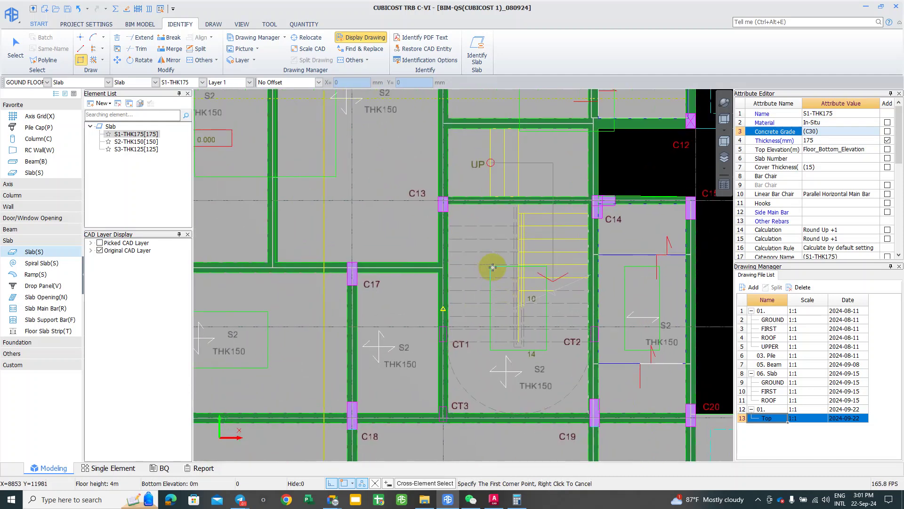
scroll(489, 267, "up", 1)
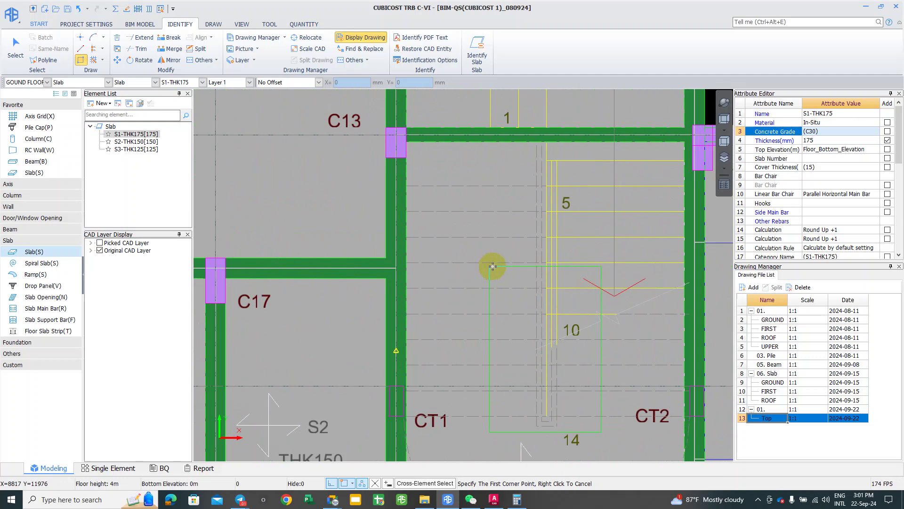
middle_click_drag(492, 267, 480, 265)
scroll(477, 266, "up", 3)
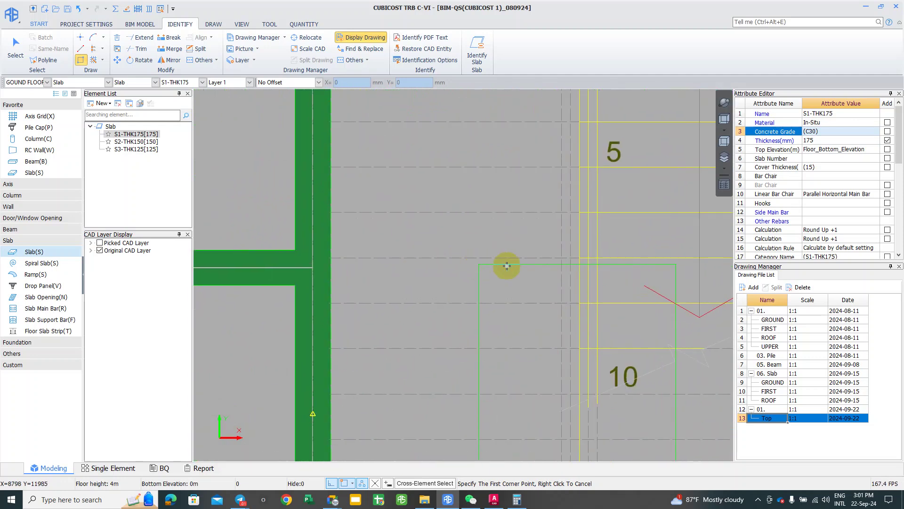
scroll(505, 262, "up", 2)
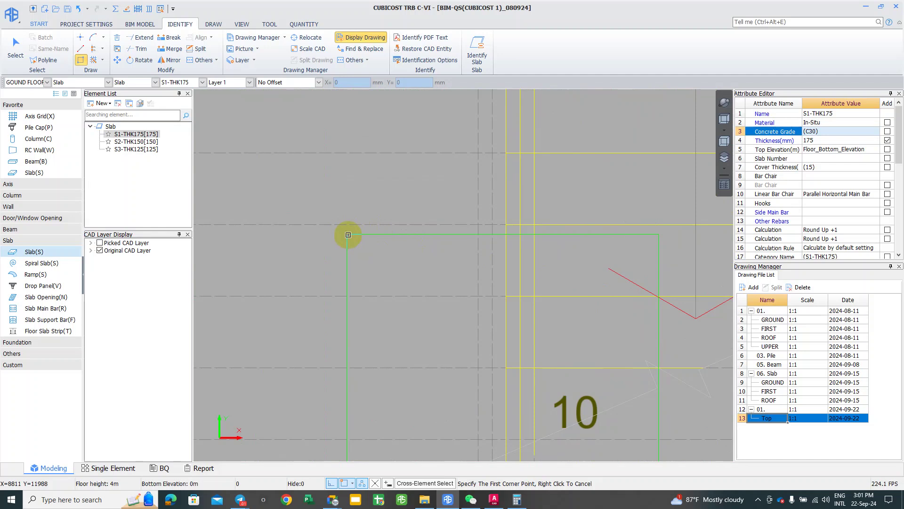
left_click(348, 234)
scroll(358, 245, "down", 4)
middle_click_drag(463, 402, 430, 258)
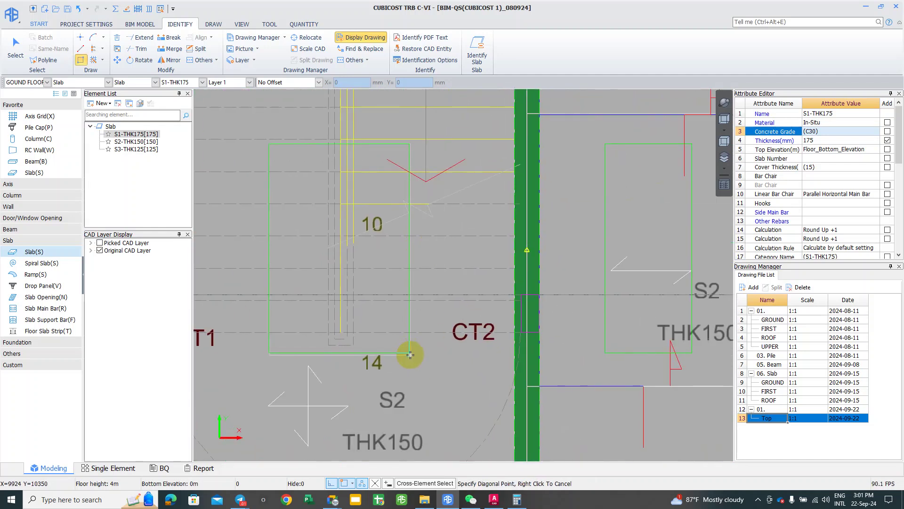
scroll(410, 349, "up", 2)
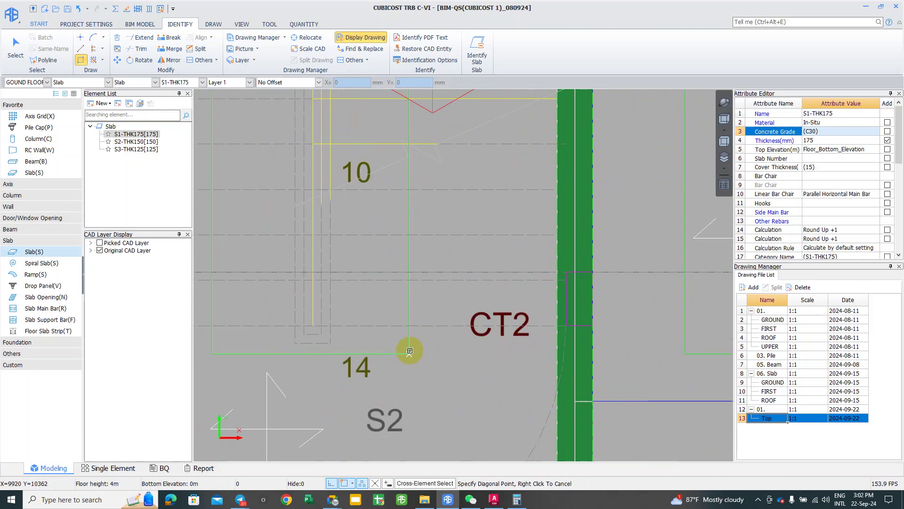
scroll(419, 348, "down", 5)
left_click(444, 340)
Step: Attempt a slab rectangle between C14 and C15, then cancel it
scroll(354, 319, "down", 3)
scroll(455, 236, "up", 4)
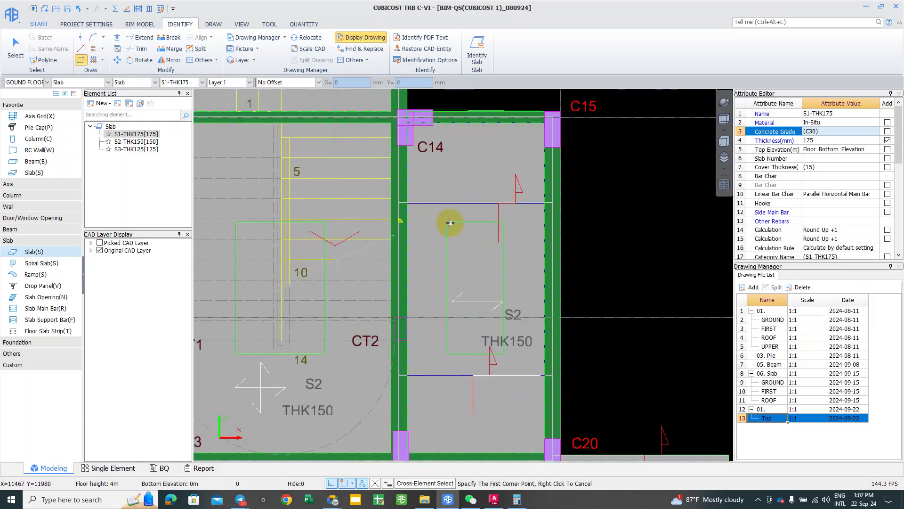
left_click(448, 225)
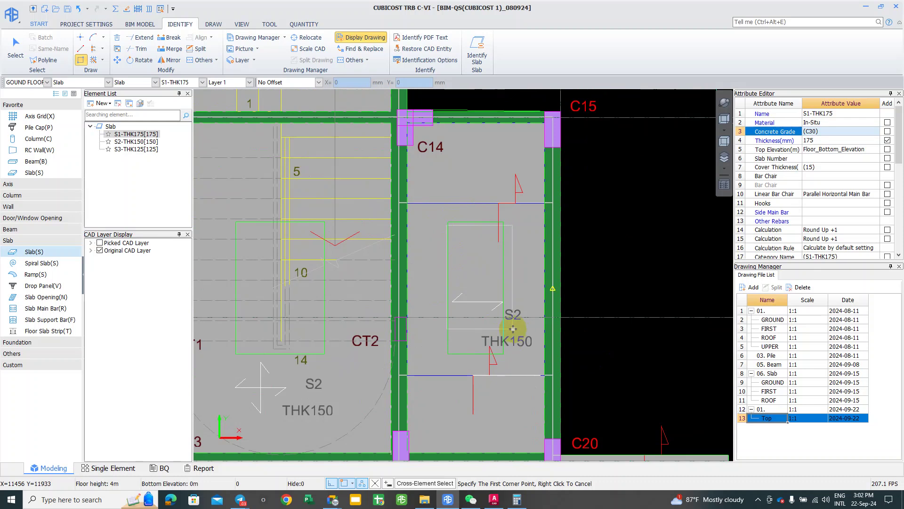
left_click(503, 353)
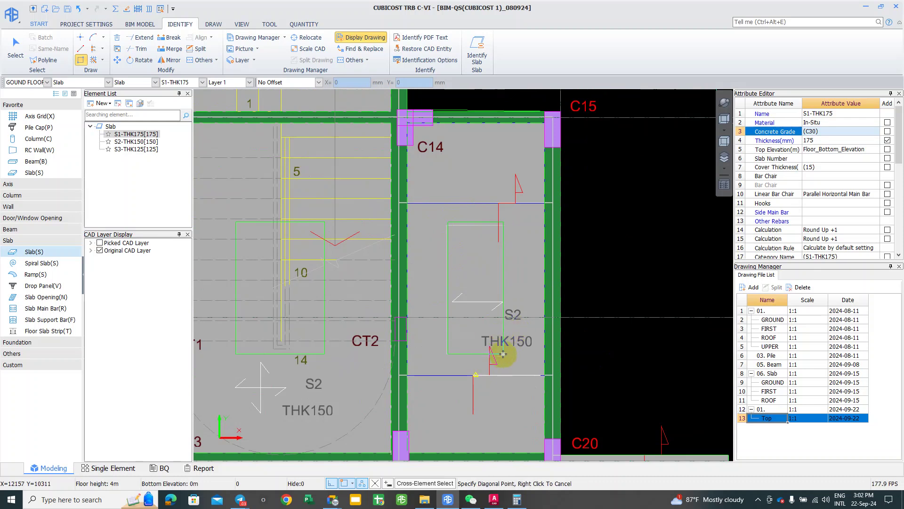
right_click(464, 231)
scroll(467, 254, "down", 2)
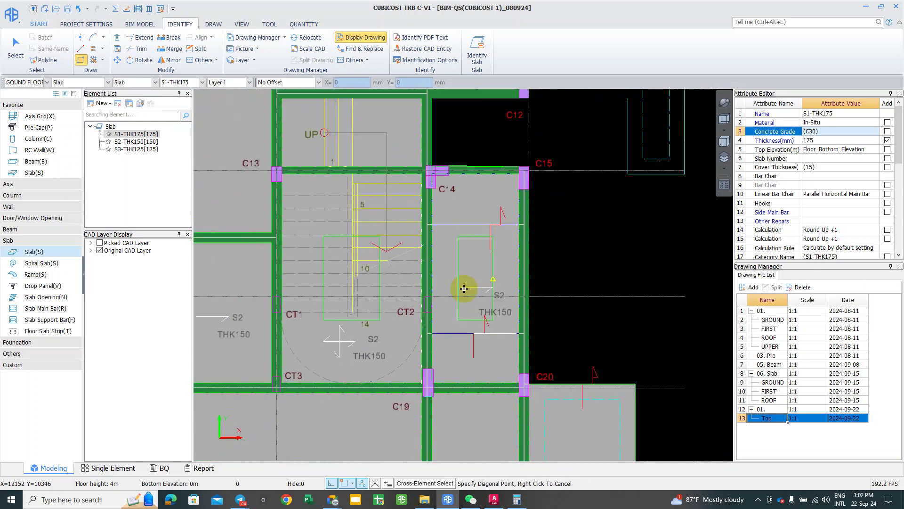
scroll(457, 225, "up", 2)
scroll(377, 289, "up", 1)
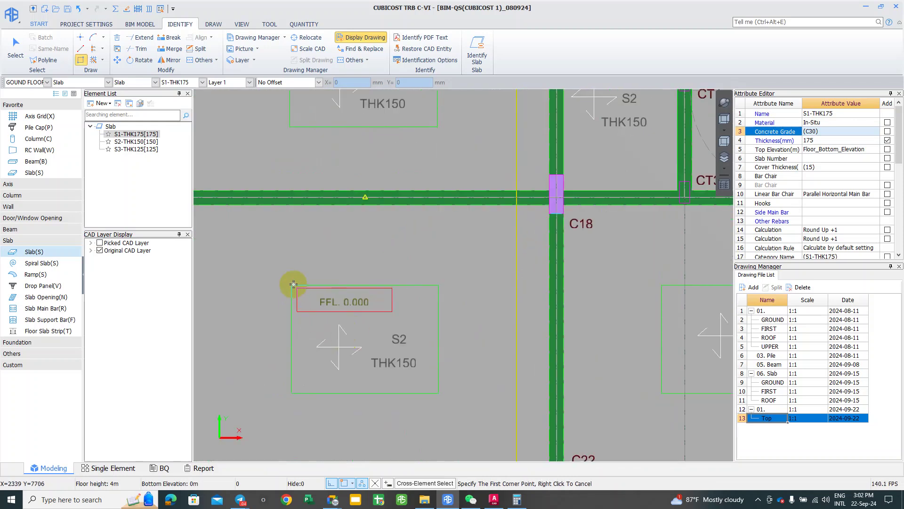
Step: Draw slab rectangles over two more S2 boxes
left_click(294, 392)
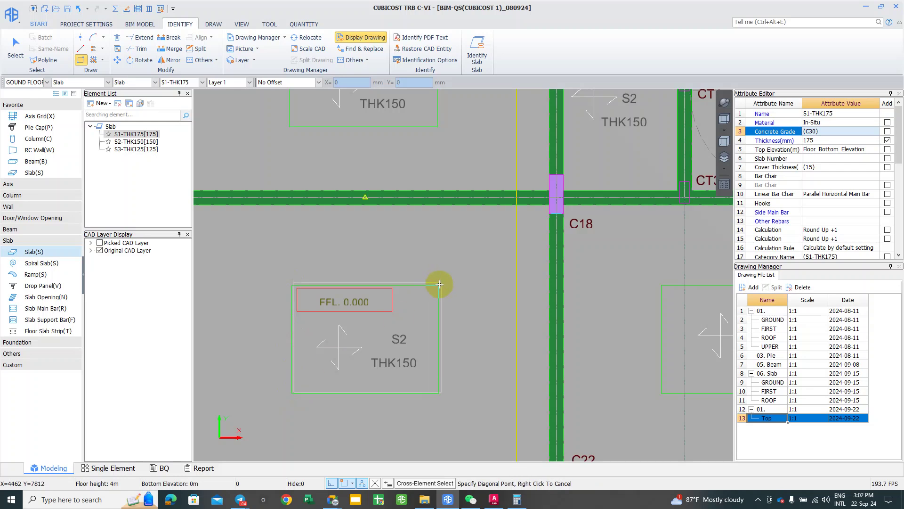
left_click(438, 285)
scroll(325, 315, "down", 3)
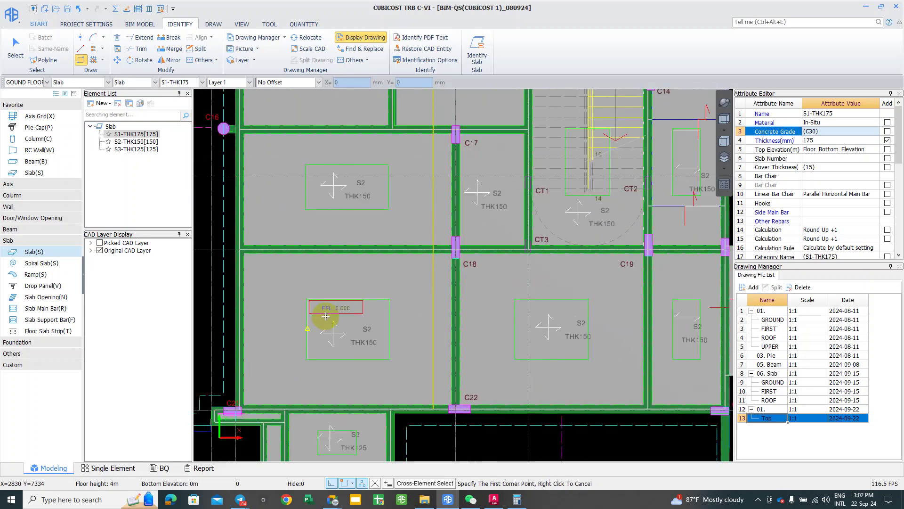
scroll(381, 325, "up", 3)
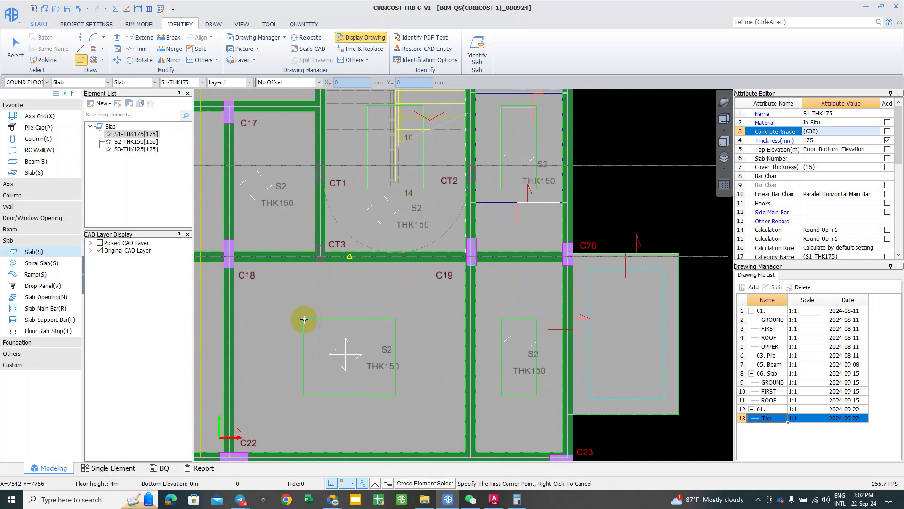
left_click(305, 321)
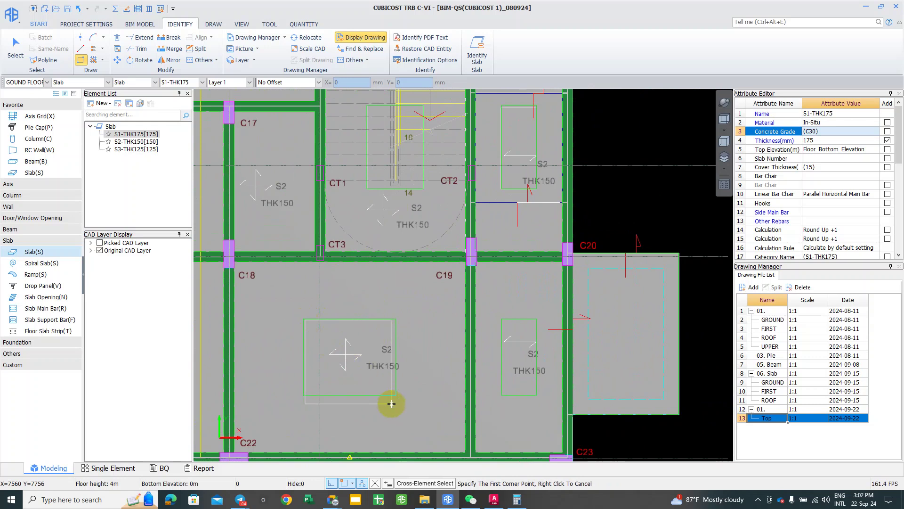
left_click(397, 394)
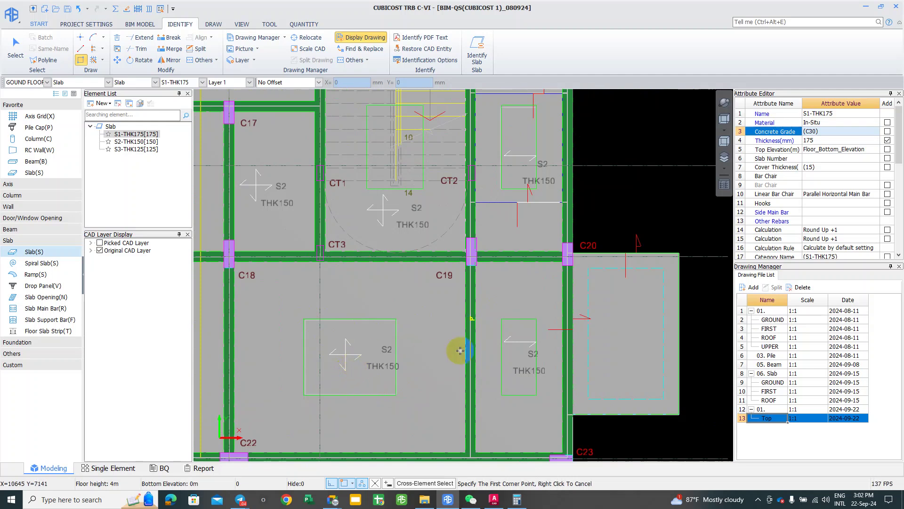
middle_click_drag(418, 351, 403, 353)
Step: Exit drawing and select the newly drawn slab rectangles to check them
key("Escape")
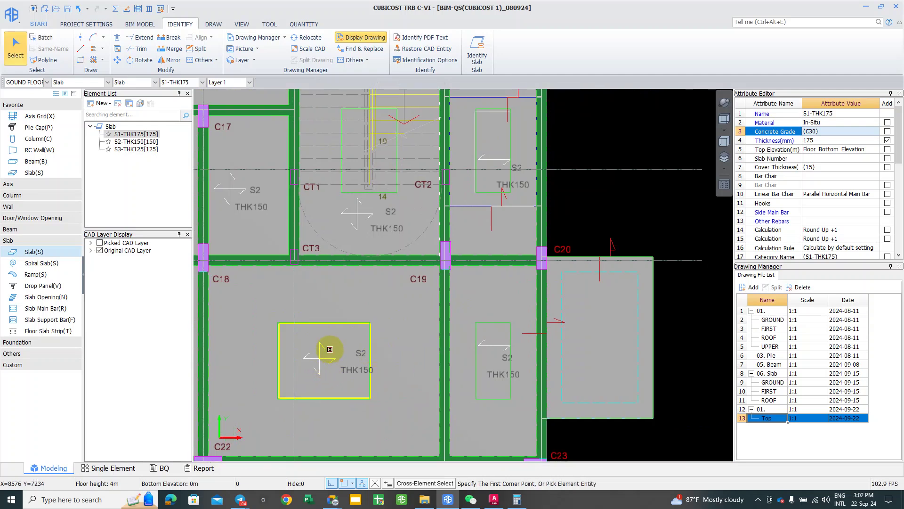
left_click(329, 329)
scroll(330, 329, "down", 2)
middle_click_drag(330, 330, 325, 394)
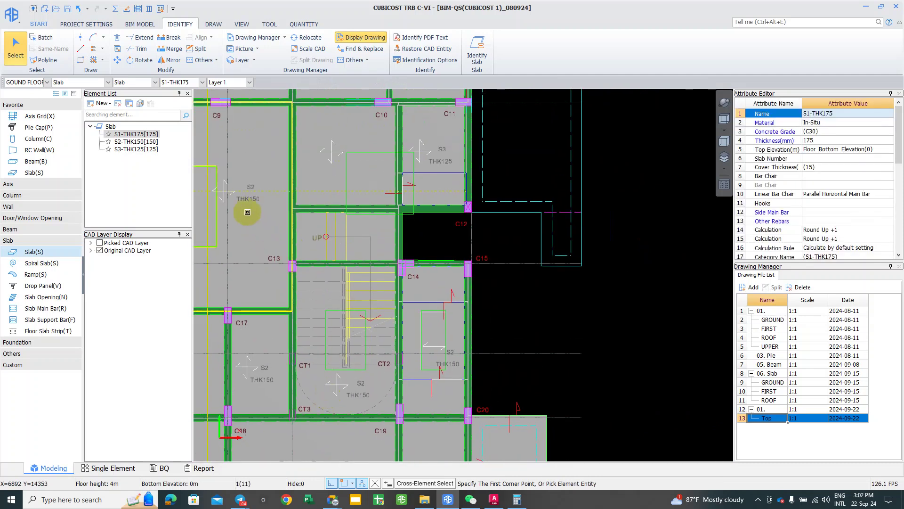
scroll(247, 212, "down", 1)
left_click(273, 272)
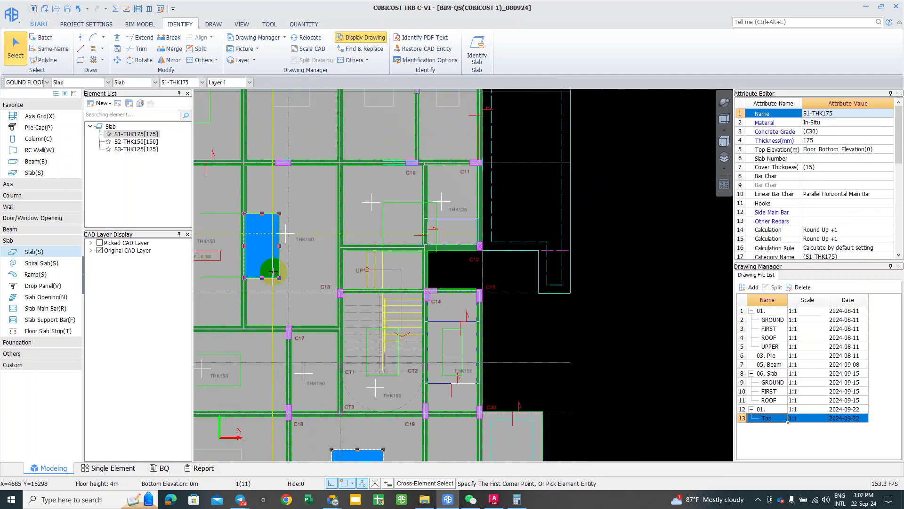
scroll(273, 272, "down", 1)
middle_click_drag(273, 272, 263, 214)
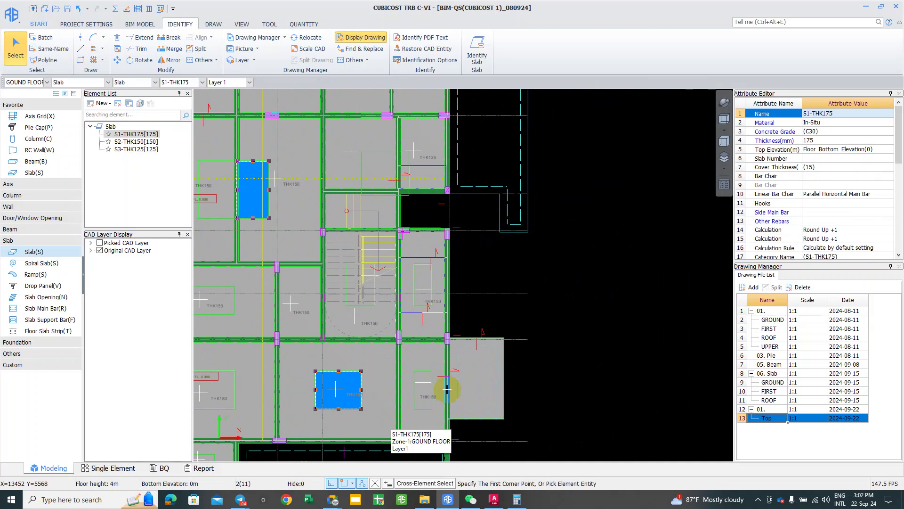
scroll(438, 384, "up", 5)
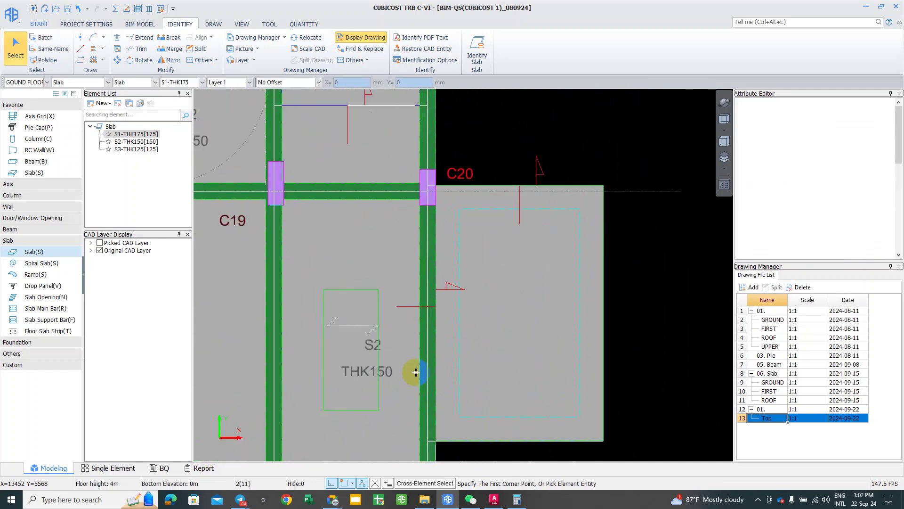
Step: Draw a rectangular slab over the S2 box near C19
left_click(80, 48)
left_click(81, 60)
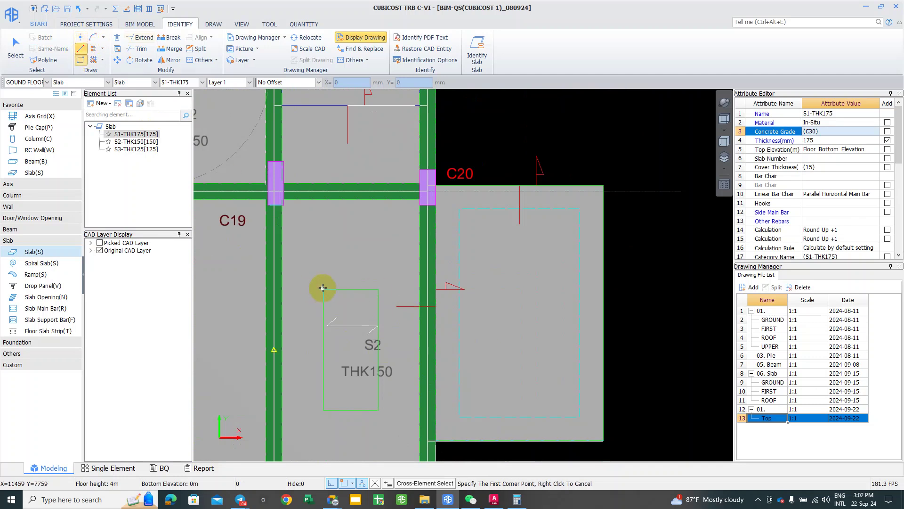
left_click(378, 411)
scroll(378, 408, "down", 5)
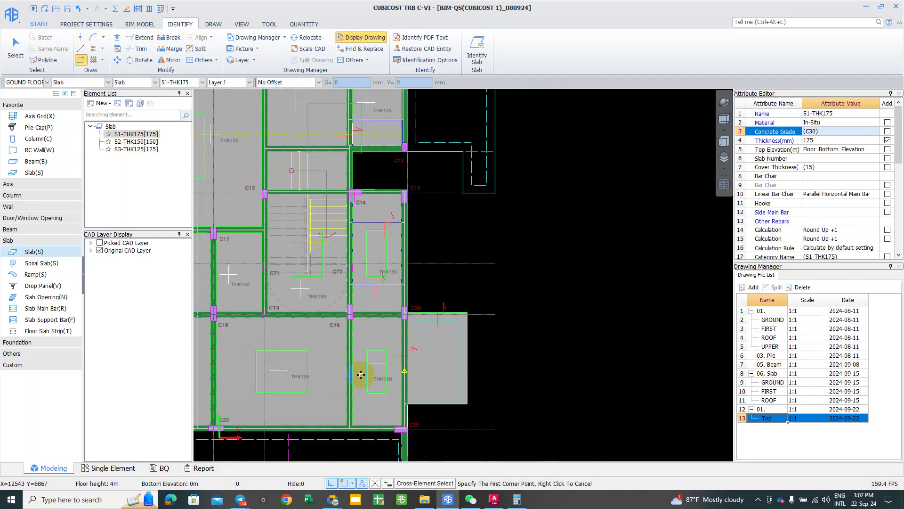
left_click(412, 397)
scroll(391, 358, "up", 2)
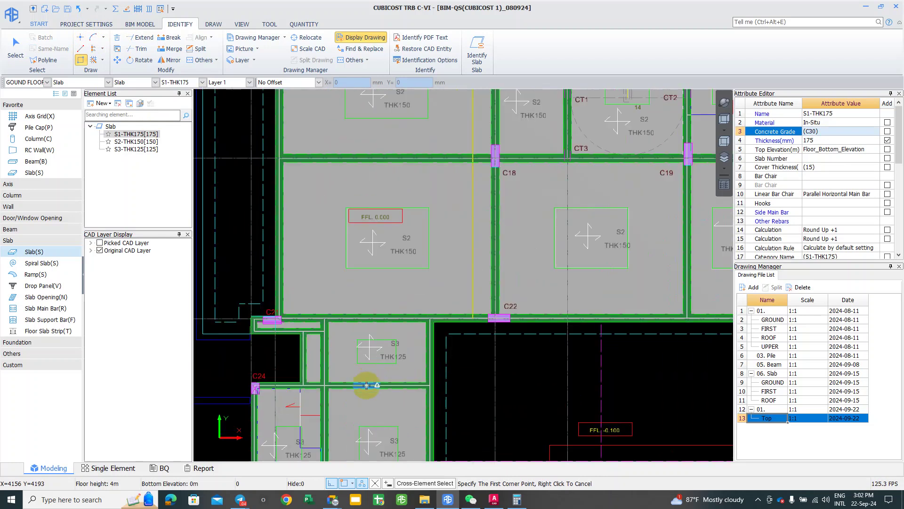
Step: Draw rectangular slabs over the S3 THK125 boxes in the lower-left bays, then stop drawing
left_click(397, 363)
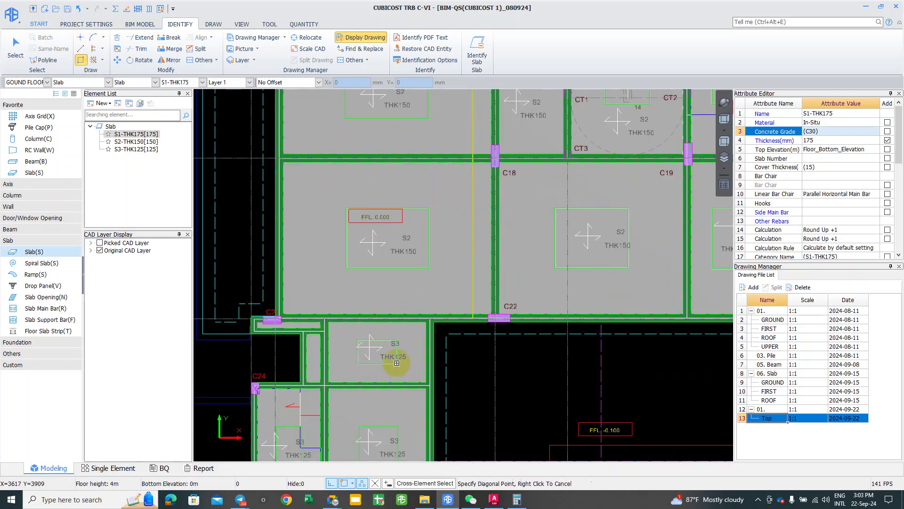
left_click(381, 387)
scroll(369, 348, "up", 1)
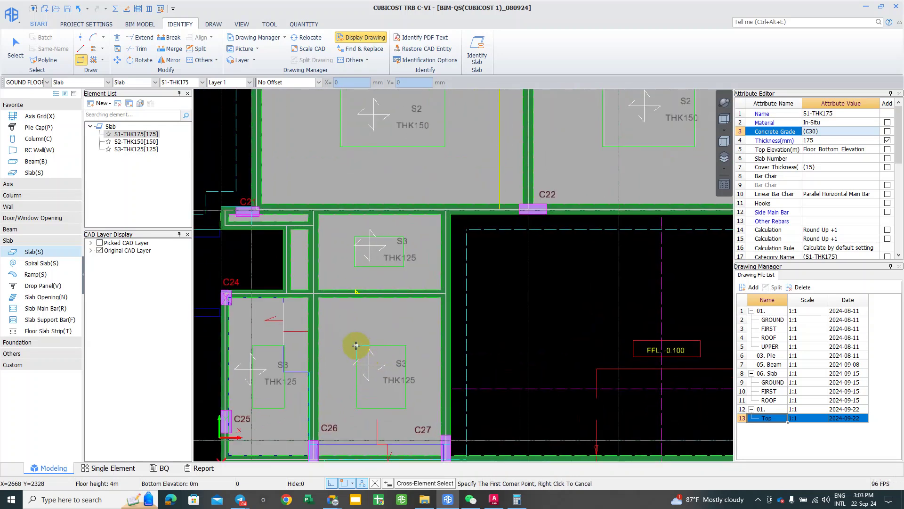
scroll(358, 347, "up", 1)
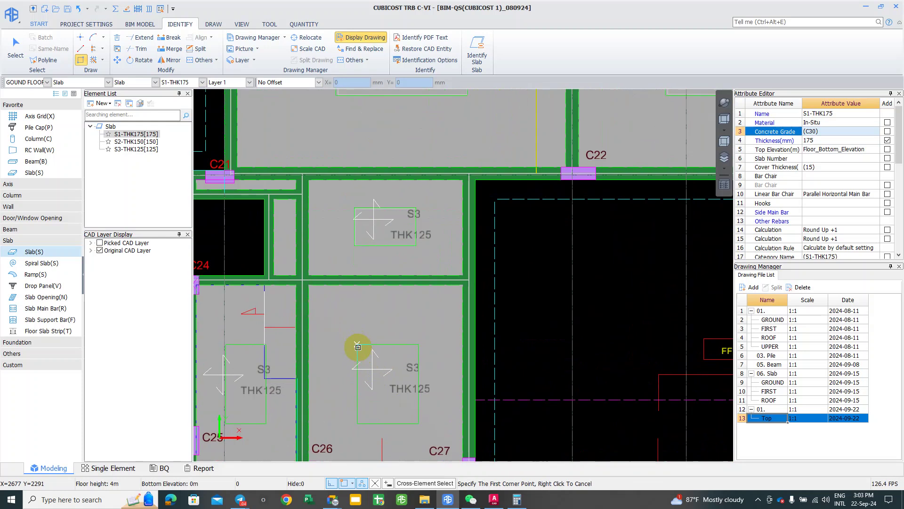
left_click(419, 423)
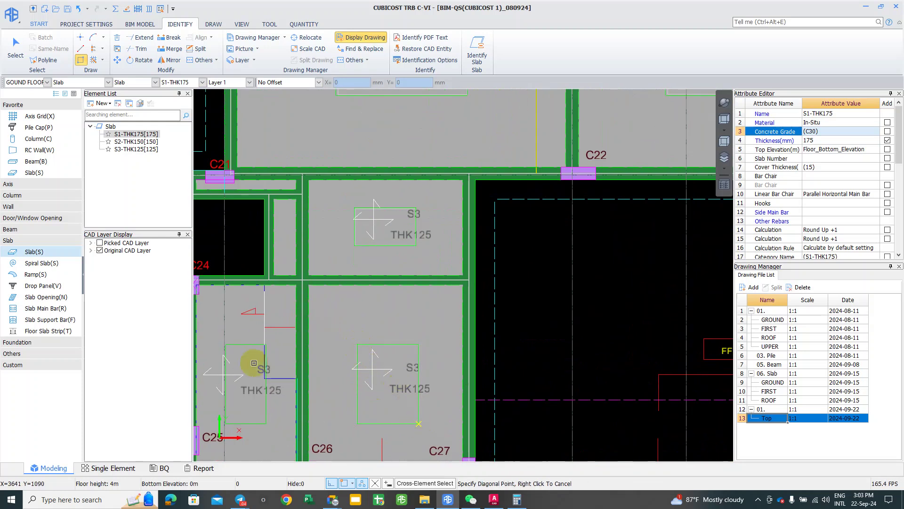
middle_click_drag(254, 364, 318, 345)
left_click(292, 327)
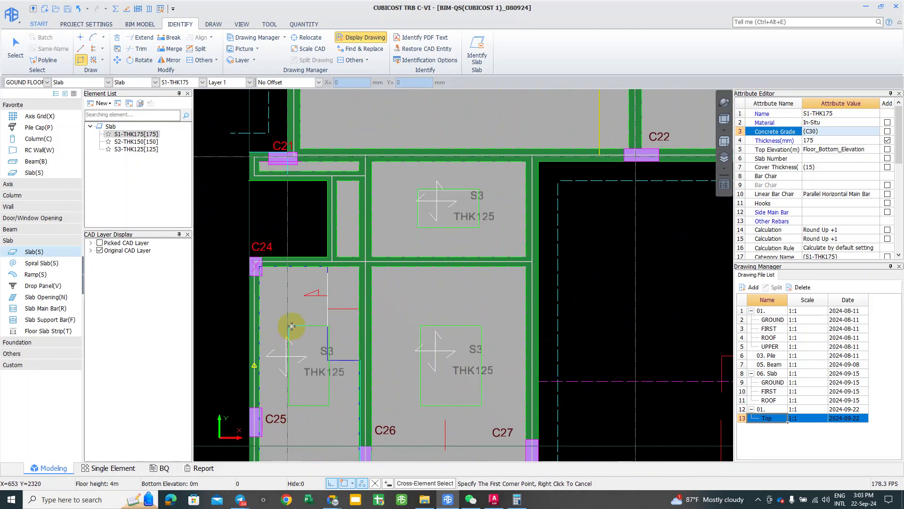
left_click(288, 326)
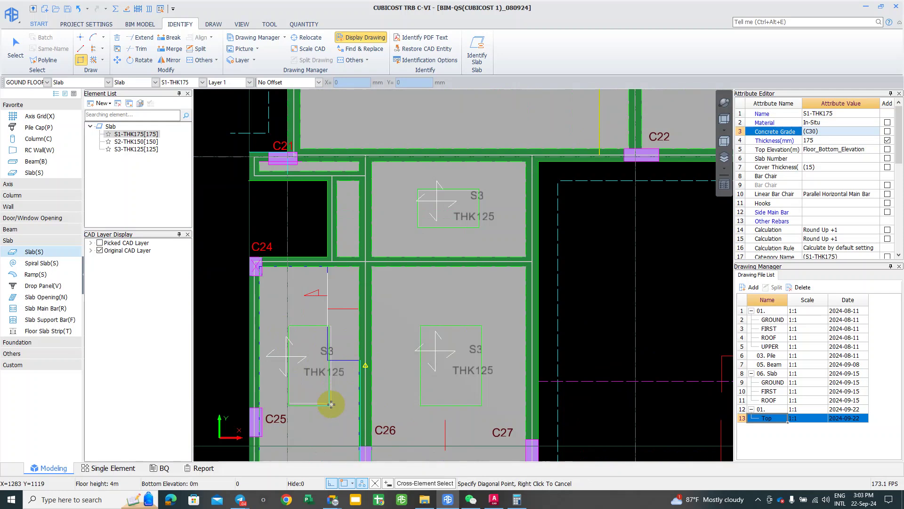
left_click(327, 404)
scroll(272, 333, "down", 2)
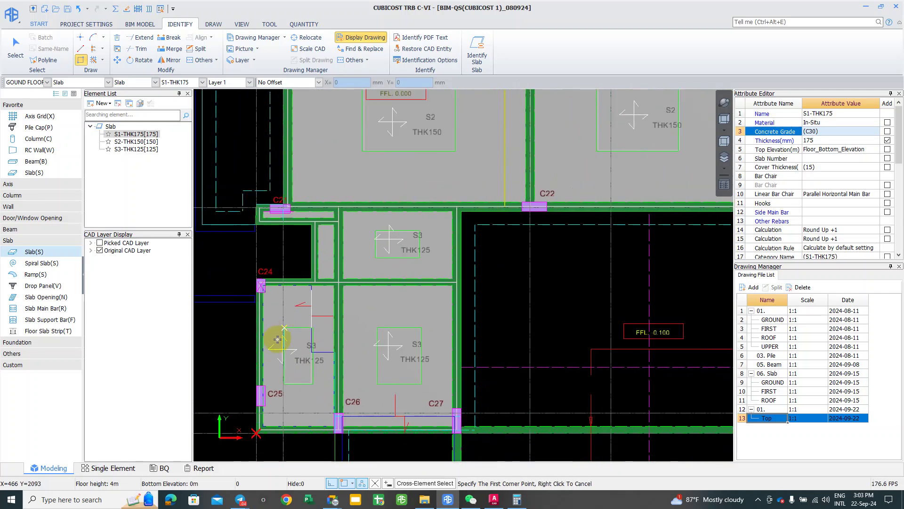
middle_click_drag(409, 339, 439, 324)
right_click(439, 324)
Step: Orbit the slab model in 3-D to inspect the slabs, then return to the top plan view
scroll(450, 309, "down", 2)
middle_click_drag(468, 219, 463, 296)
scroll(433, 238, "down", 2)
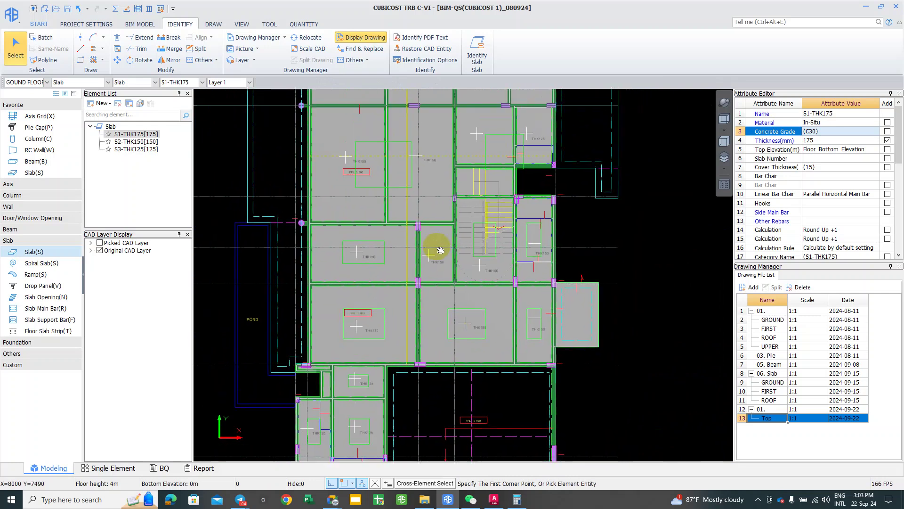
scroll(397, 197, "up", 2)
middle_click_drag(295, 113, 248, 192)
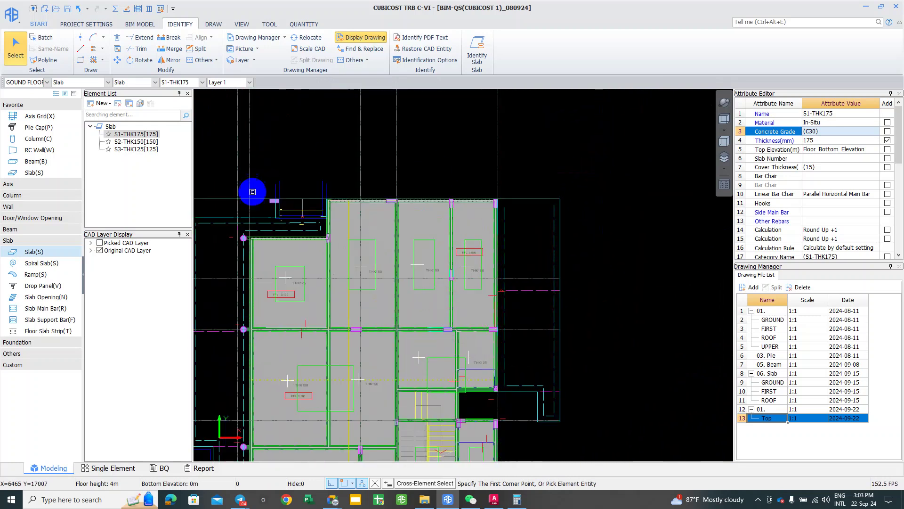
middle_click_drag(442, 365, 438, 225)
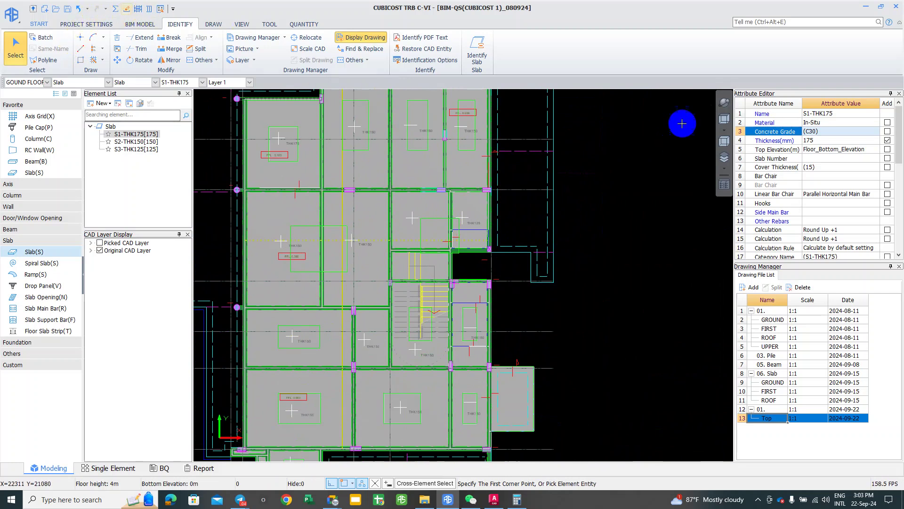
left_click(725, 103)
left_click_drag(459, 241, 440, 325)
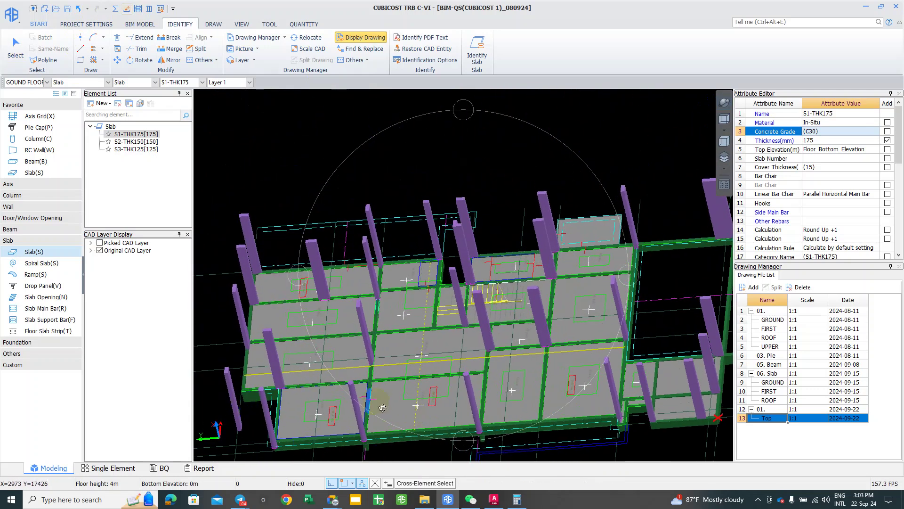
left_click_drag(419, 428, 442, 390)
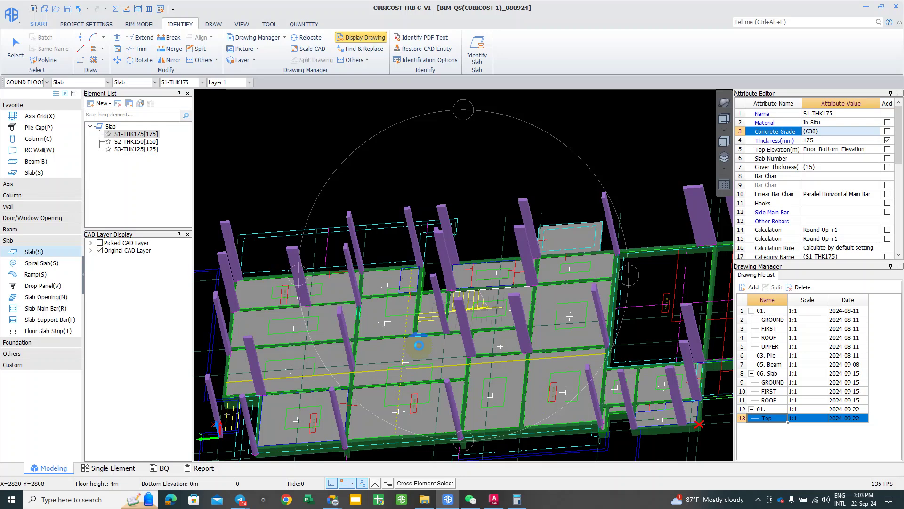
key("ctrl+Return")
key("Escape")
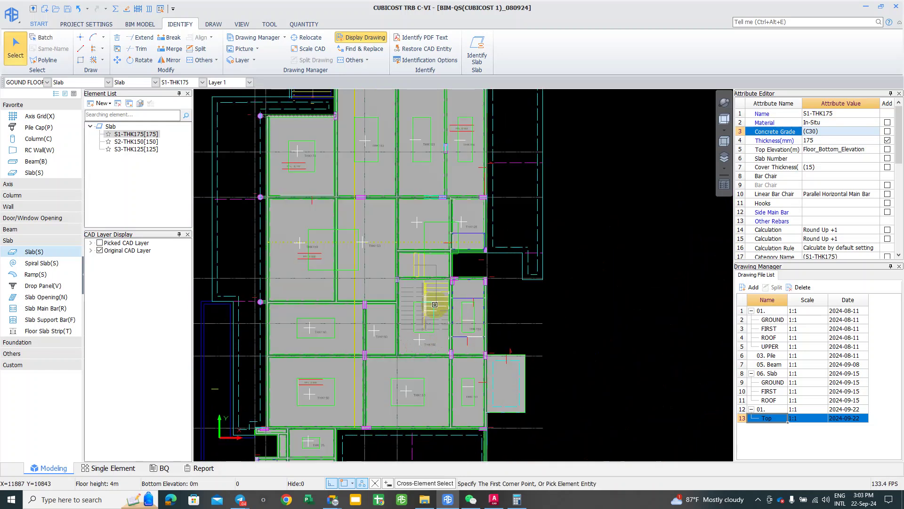
Step: Centre the slab plan and activate Slab Main Bar with the R shortcut
scroll(587, 232, "down", 1)
middle_click_drag(591, 230, 581, 204)
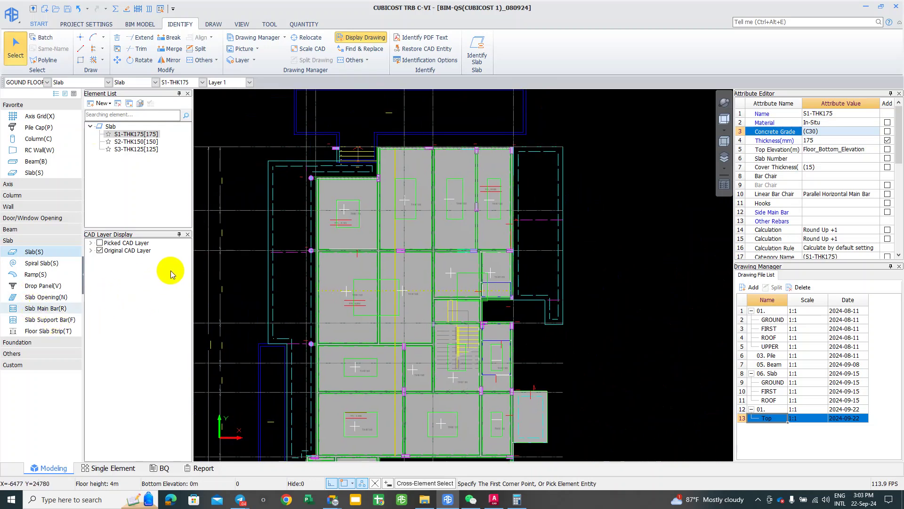
key("r")
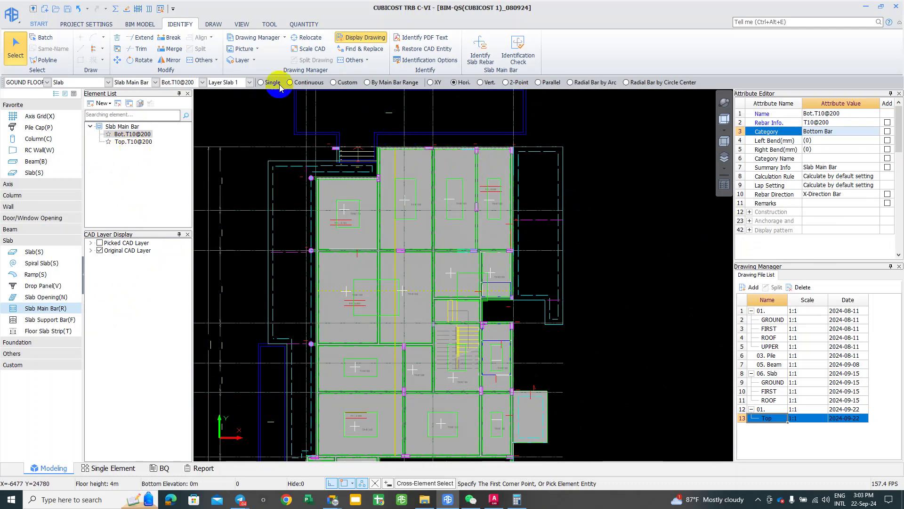
Step: Set slab main bar placement to Continuous with bars in both X and Y directions
left_click(298, 82)
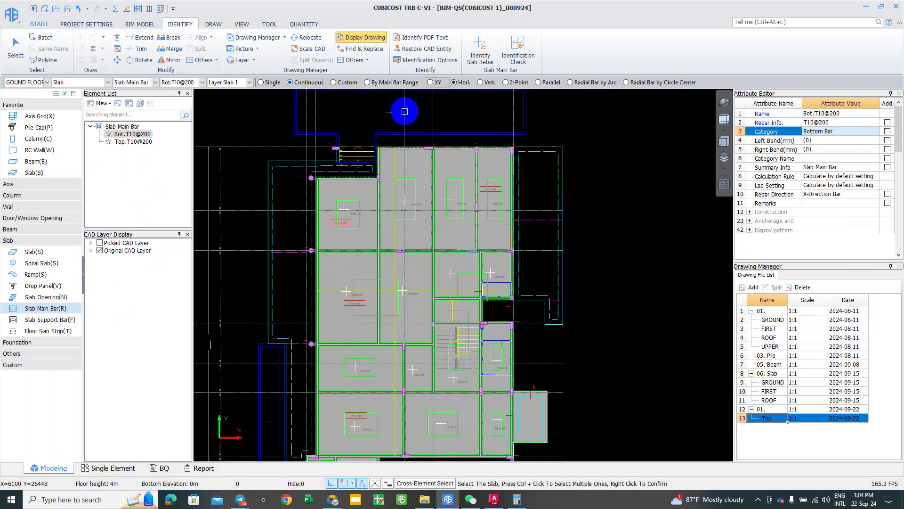
left_click(431, 83)
left_click(430, 83)
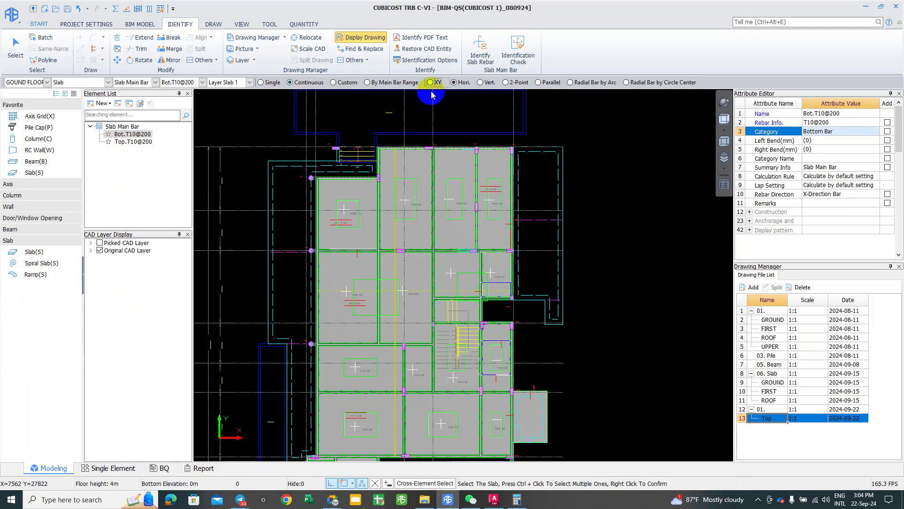
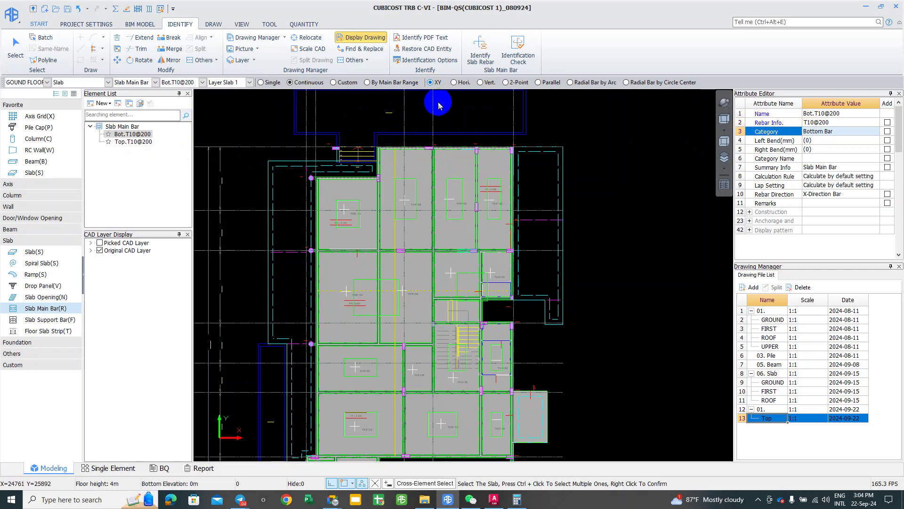
Step: Start slab main bar picking and select the top-row slabs and those around the stair
left_click(481, 52)
middle_click_drag(450, 138, 433, 135)
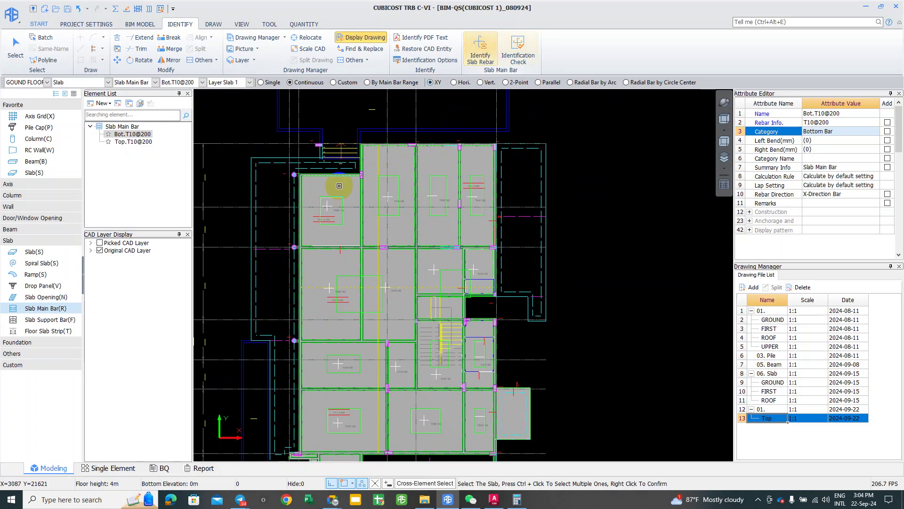
left_click(359, 181)
left_click(399, 157, "ctrl")
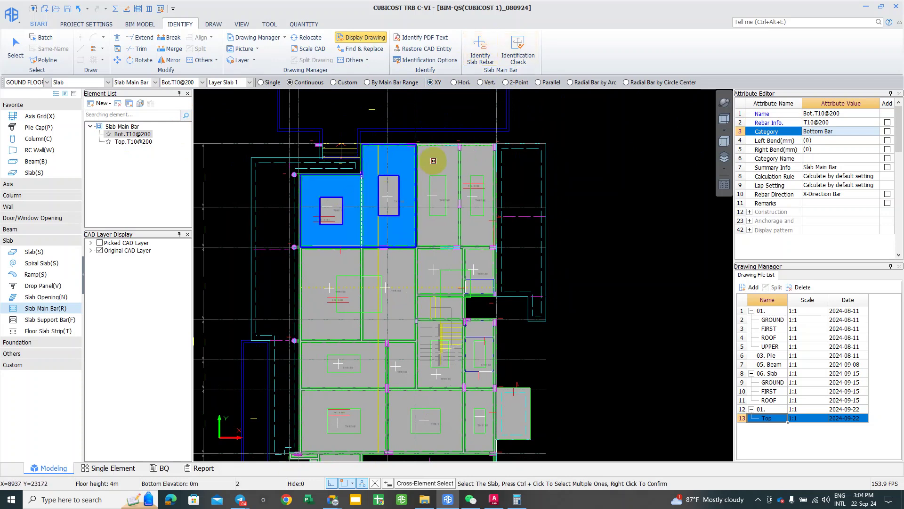
left_click(433, 161, "ctrl")
left_click(480, 171, "ctrl")
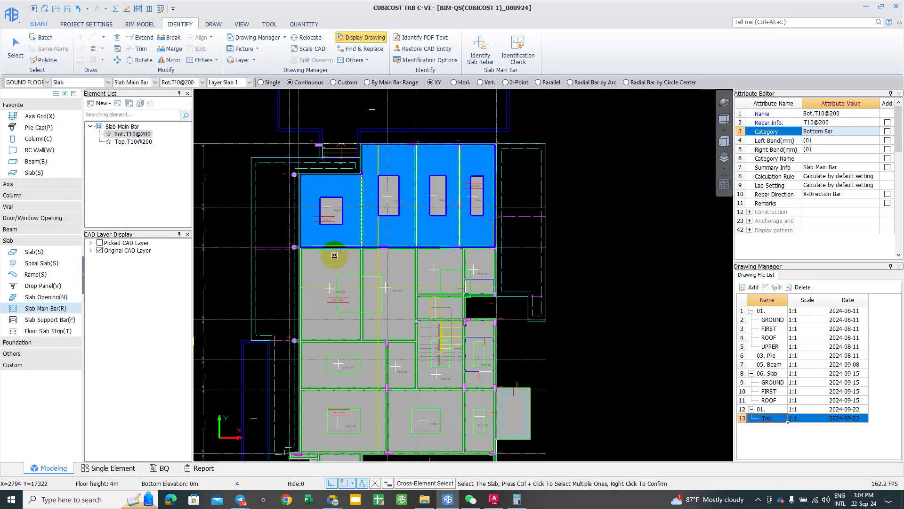
left_click(409, 256, "ctrl")
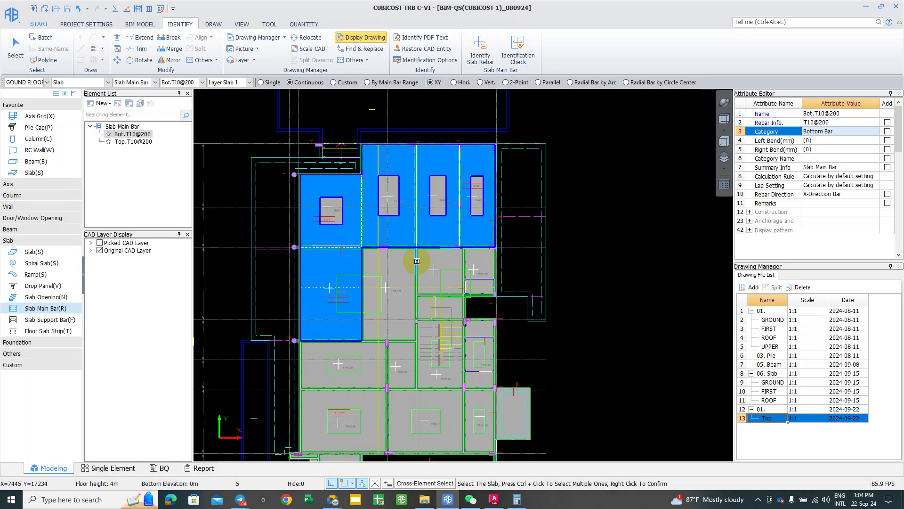
left_click(415, 259, "ctrl")
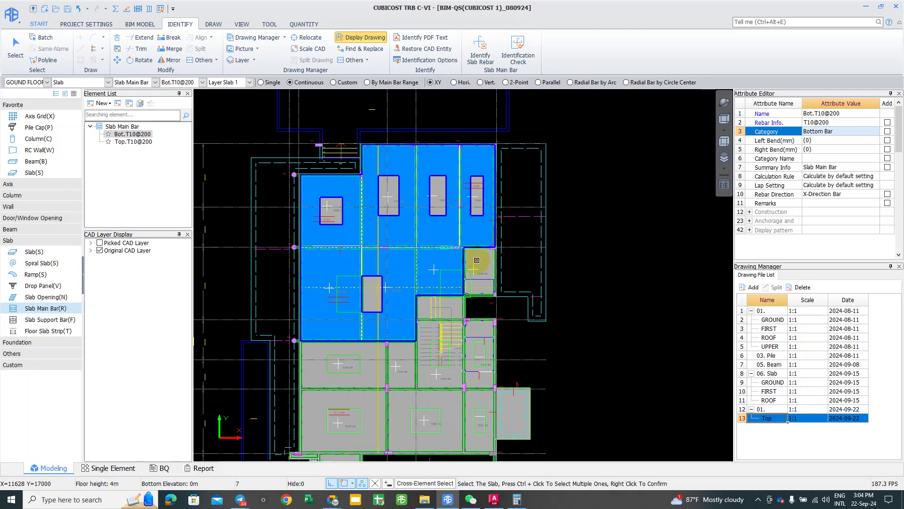
left_click(426, 308, "ctrl")
left_click(426, 306, "ctrl")
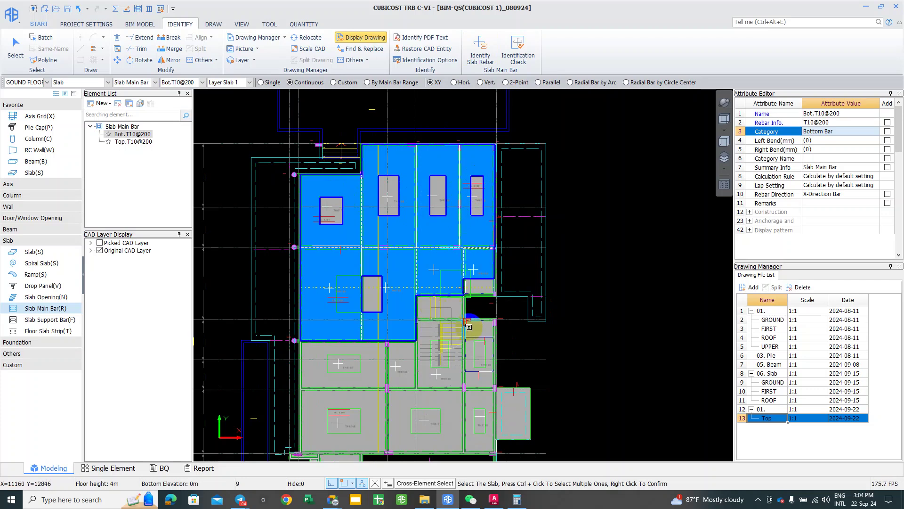
left_click(476, 330, "ctrl")
Step: Add the lower slabs, the L-shaped stair slab, S3 and the narrow strips to complete the 22-slab selection
left_click(325, 378, "ctrl")
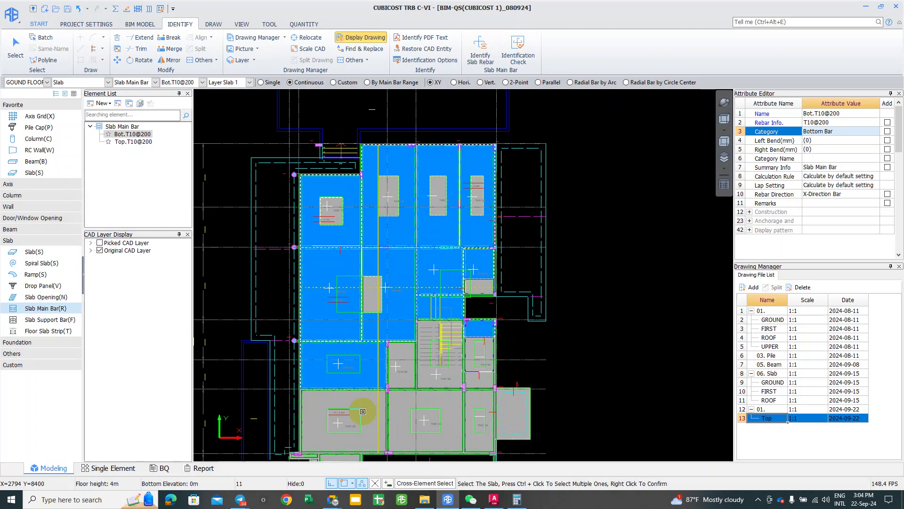
left_click(363, 411, "ctrl")
left_click(417, 369, "ctrl")
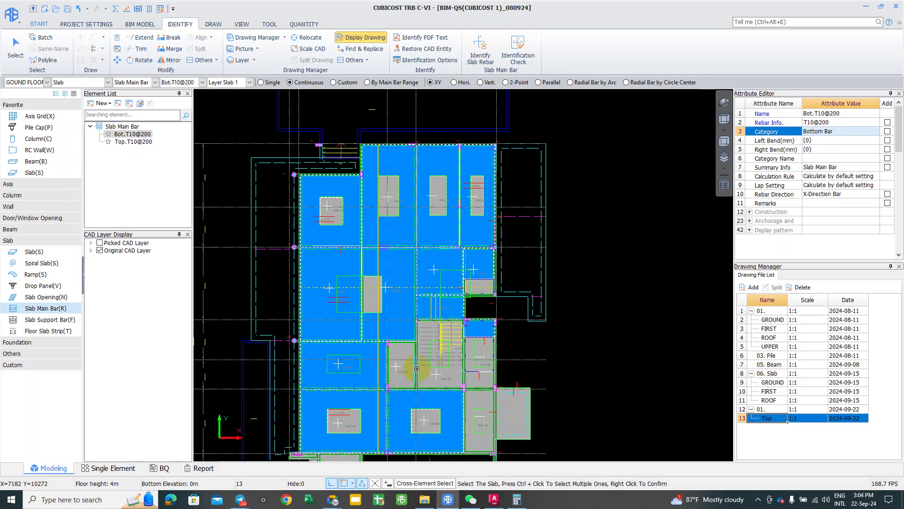
left_click(404, 371, "ctrl")
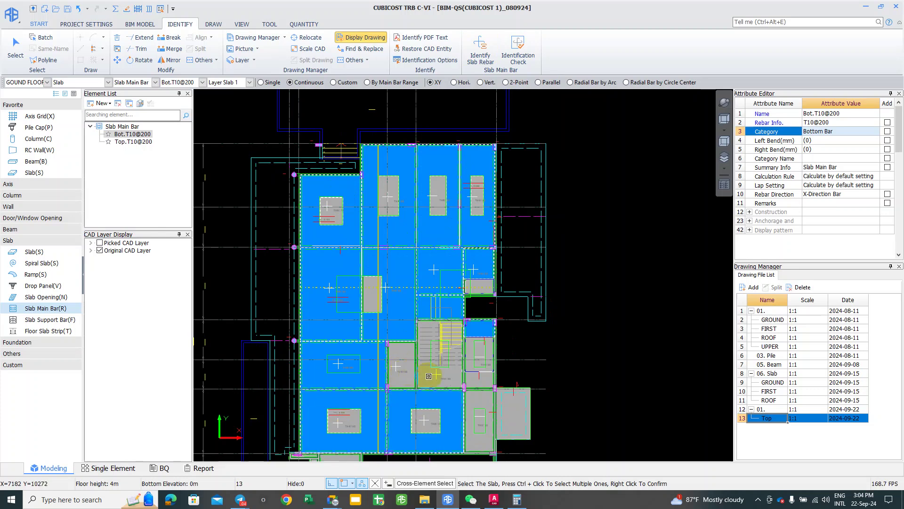
left_click(477, 379, "ctrl")
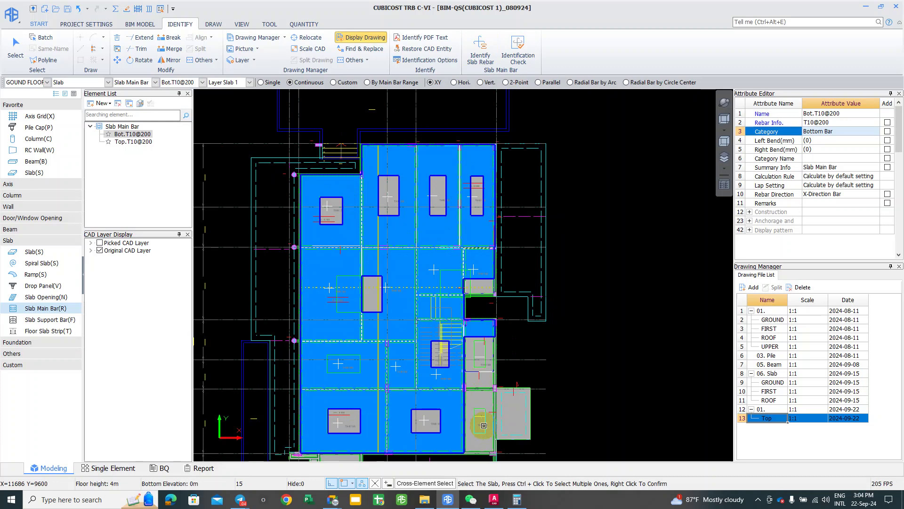
left_click(490, 352, "ctrl")
scroll(471, 351, "down", 1)
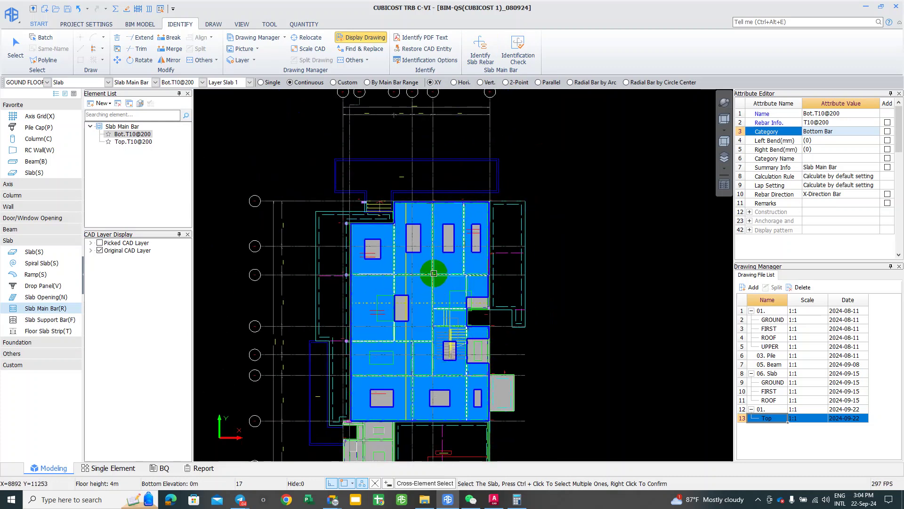
scroll(381, 439, "down", 1)
scroll(368, 334, "up", 2)
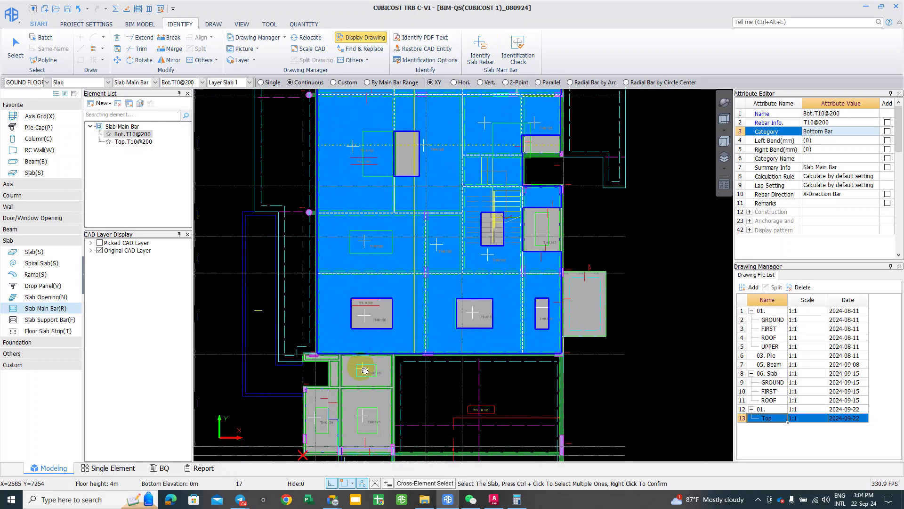
scroll(353, 397, "up", 1)
left_click(352, 395, "ctrl")
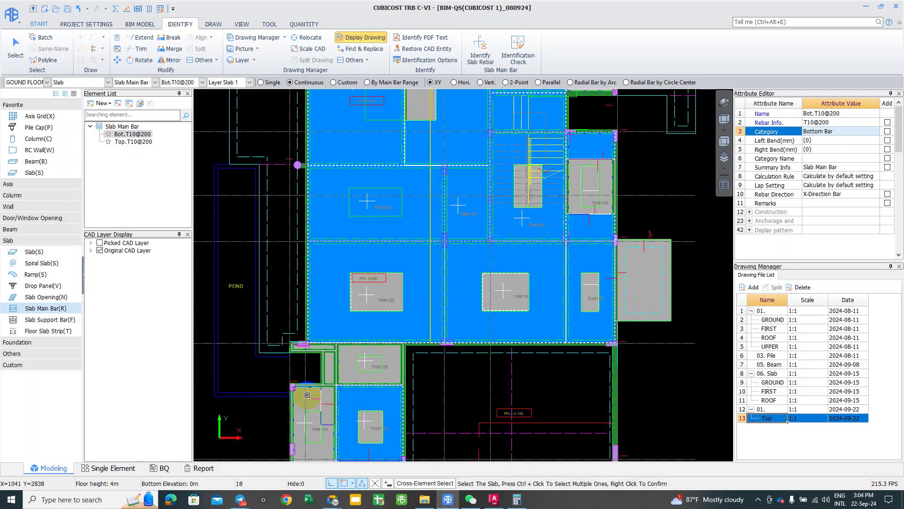
scroll(349, 372, "up", 1)
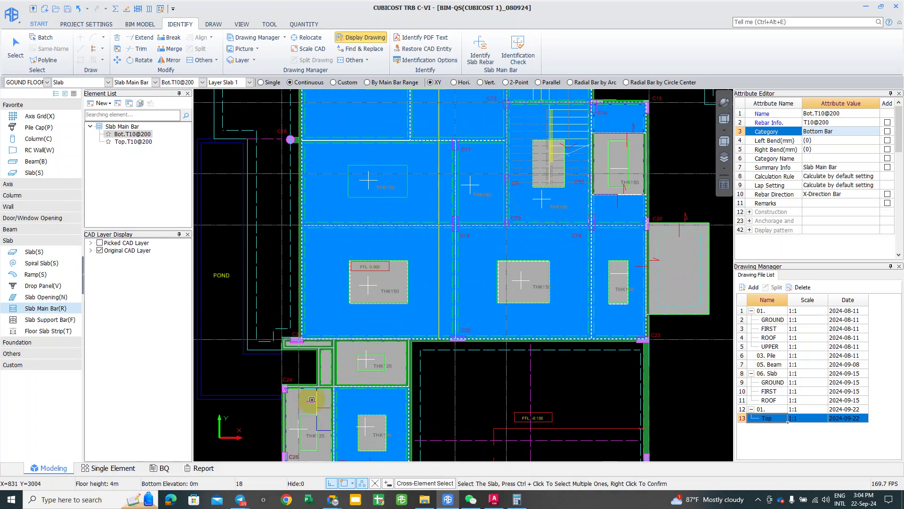
scroll(344, 369, "up", 3)
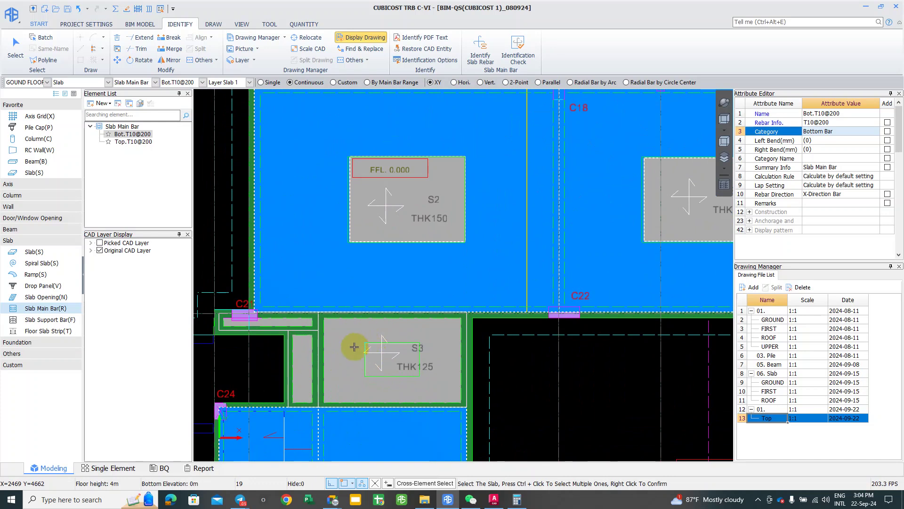
left_click(354, 347, "ctrl")
scroll(354, 347, "up", 1)
left_click(291, 358, "ctrl")
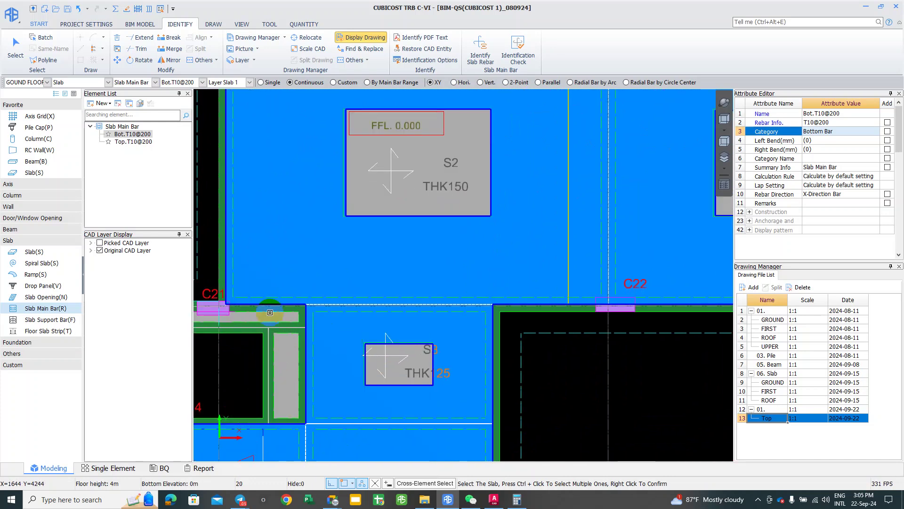
left_click(268, 315, "ctrl")
scroll(314, 348, "down", 1)
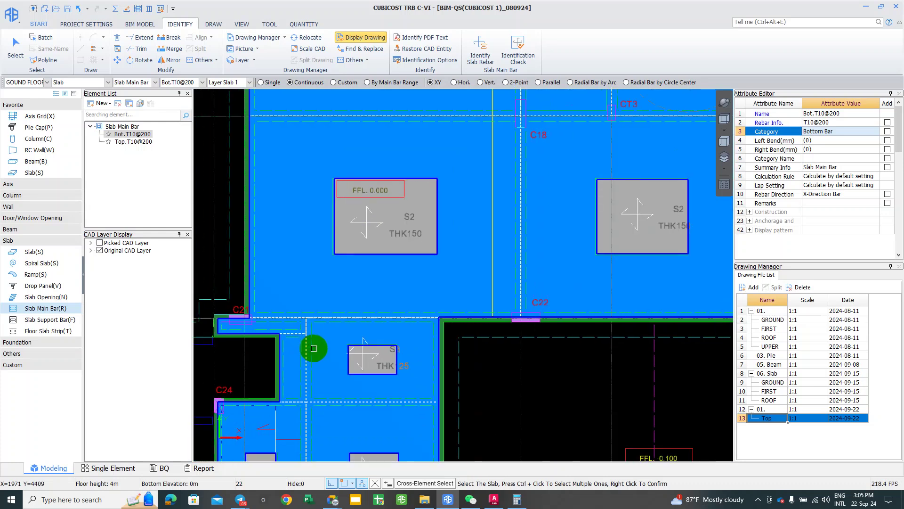
scroll(313, 348, "down", 2)
scroll(470, 391, "up", 2)
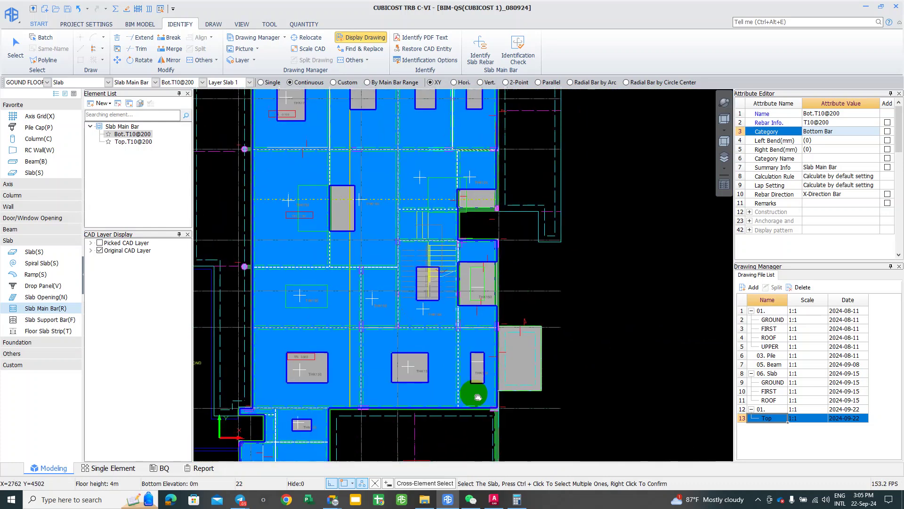
scroll(471, 396, "down", 1)
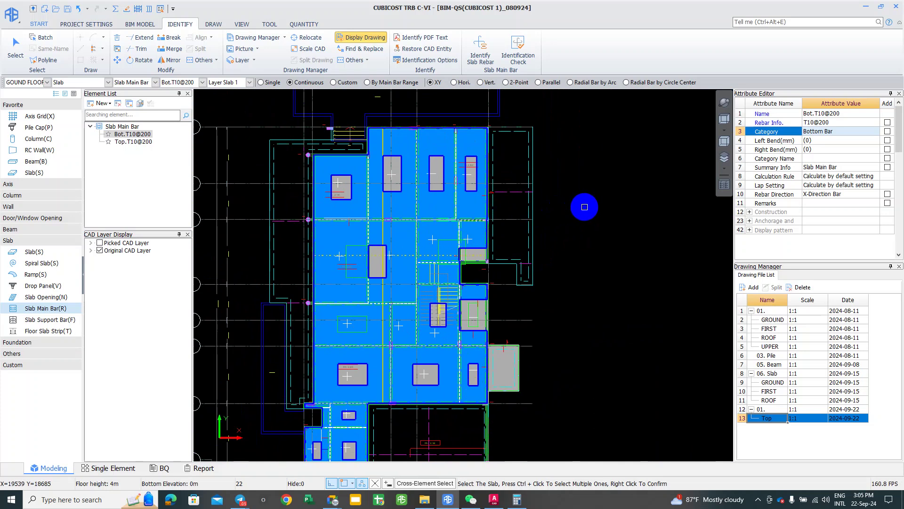
Step: Use Auto Arrange in XY direction with Top.T10@200 as the X and Y top bars for the picked slabs
right_click(555, 266)
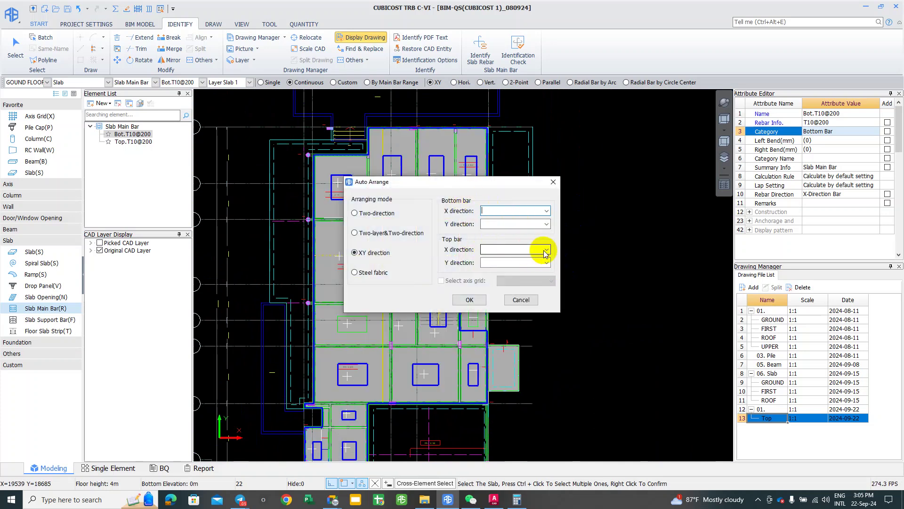
left_click(530, 250)
left_click(509, 256)
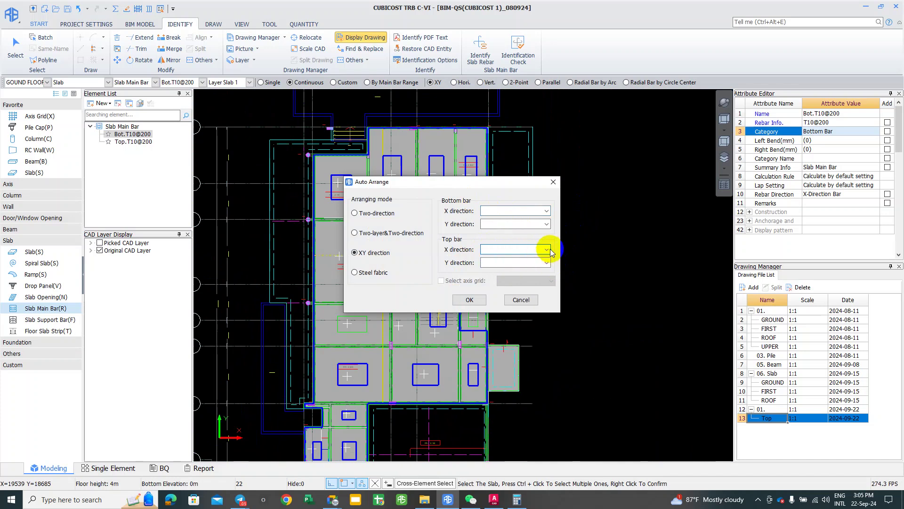
left_click(545, 250)
left_click(510, 258)
key("Down")
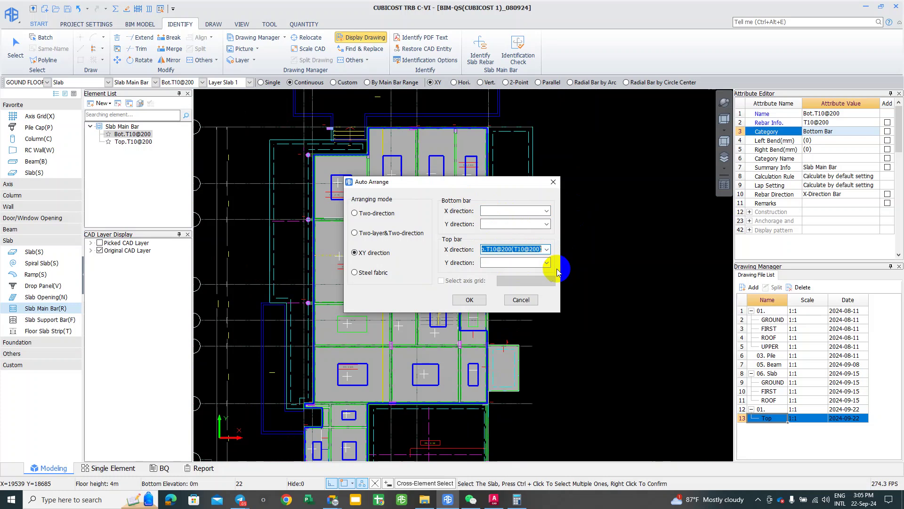
left_click(546, 262)
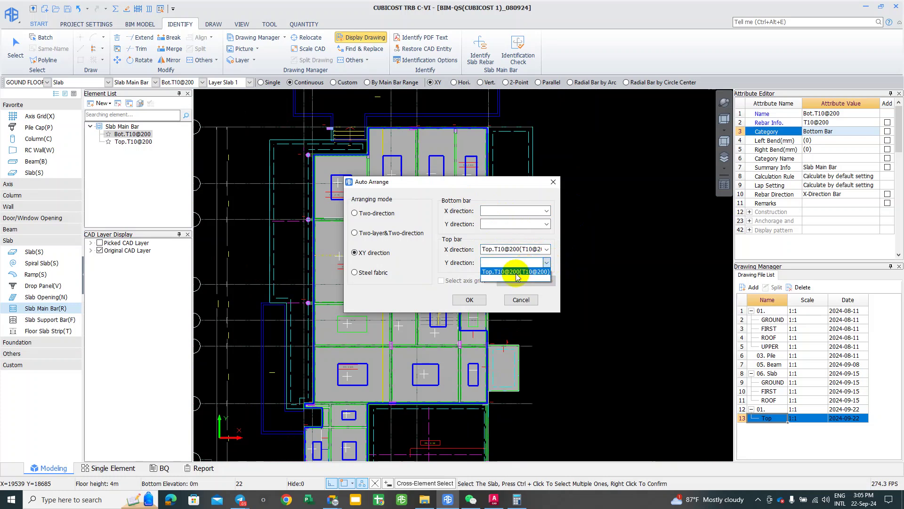
left_click(523, 272)
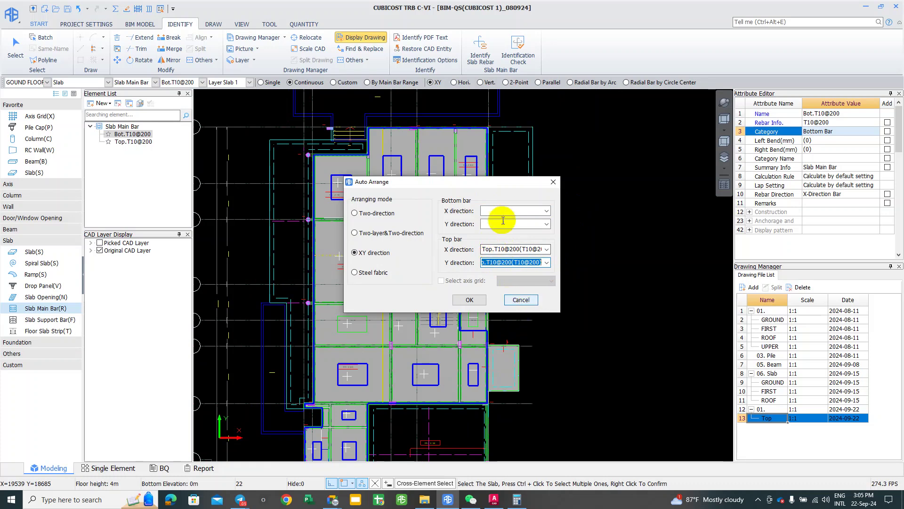
left_click(469, 300)
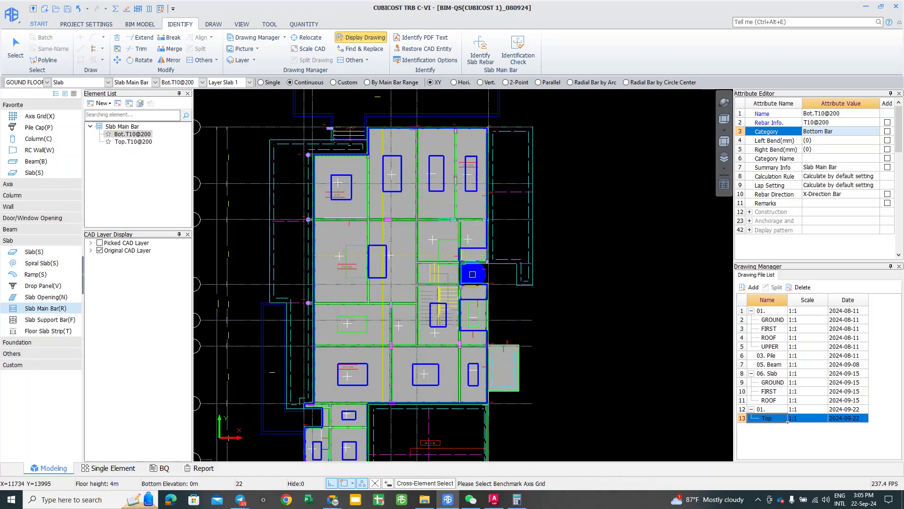
Step: Run the rebar calculation, accept the success message, and open Rebar Arrangement in Slab
middle_click_drag(383, 245, 381, 292)
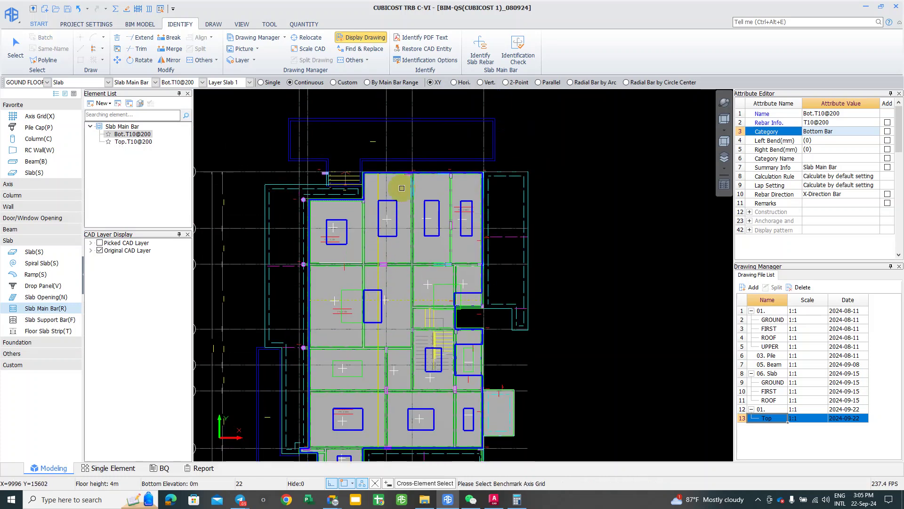
right_click(412, 132)
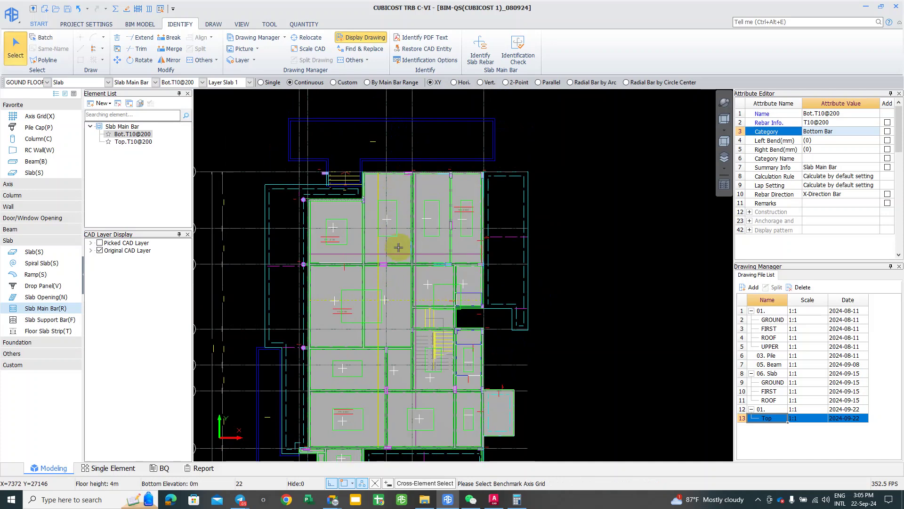
left_click(115, 8)
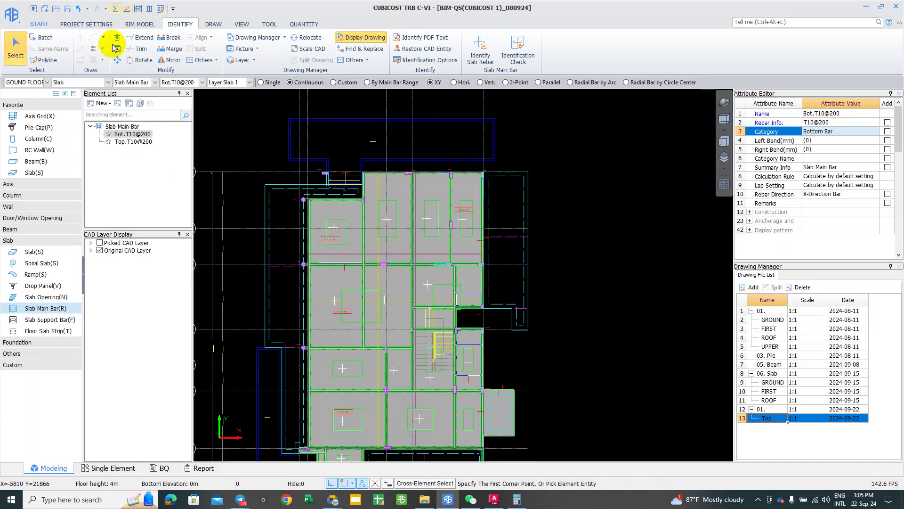
left_click(467, 326)
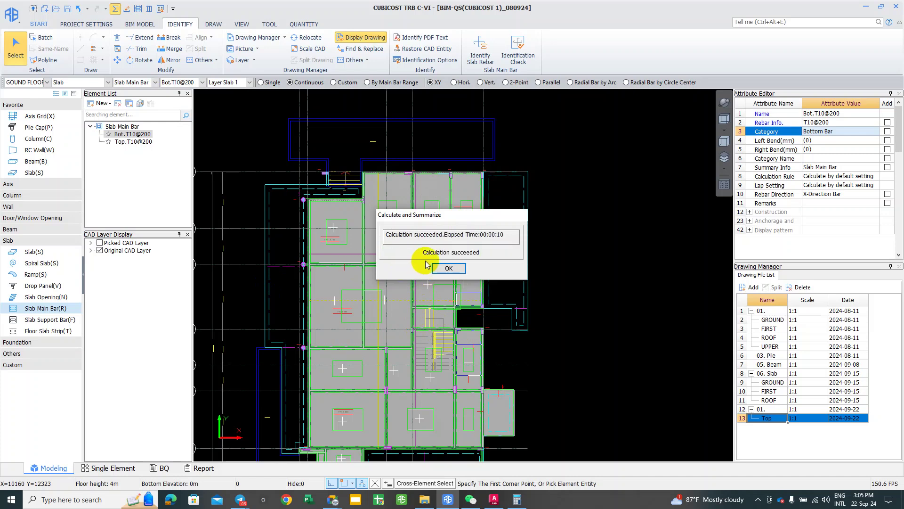
left_click(449, 267)
left_click(147, 9)
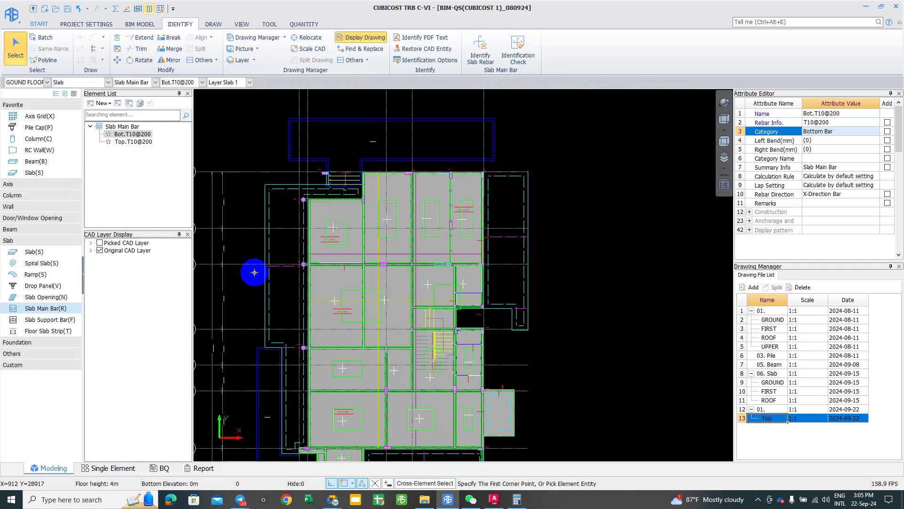
left_click(264, 293)
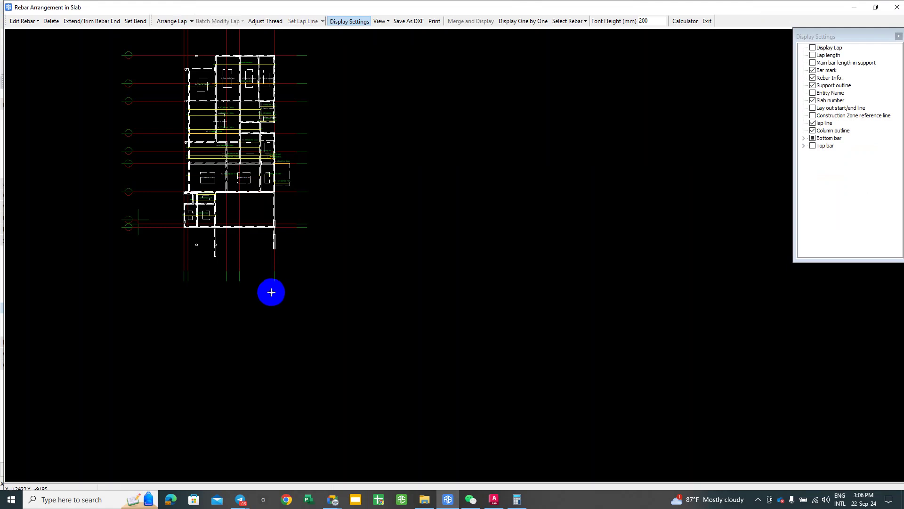
Step: Toggle the bottom bars on and back off, then pan to the upper slabs
scroll(240, 89, "up", 3)
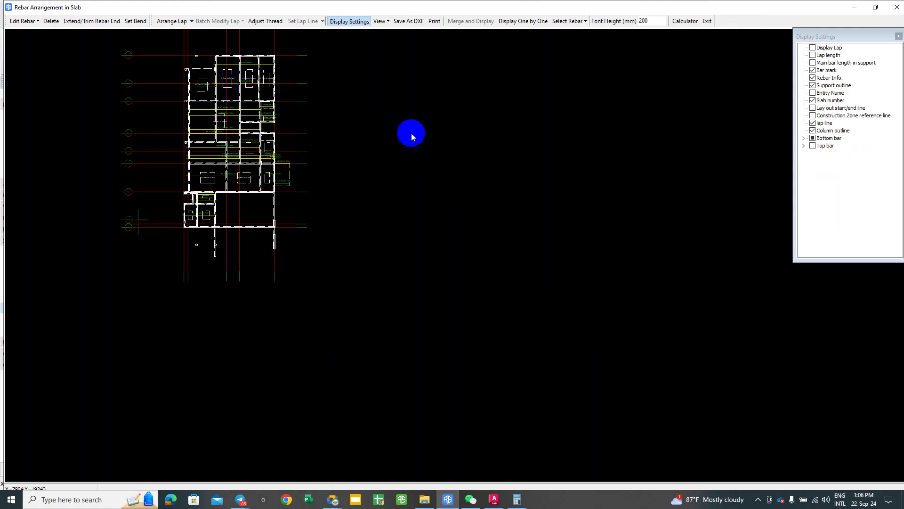
left_click(813, 138)
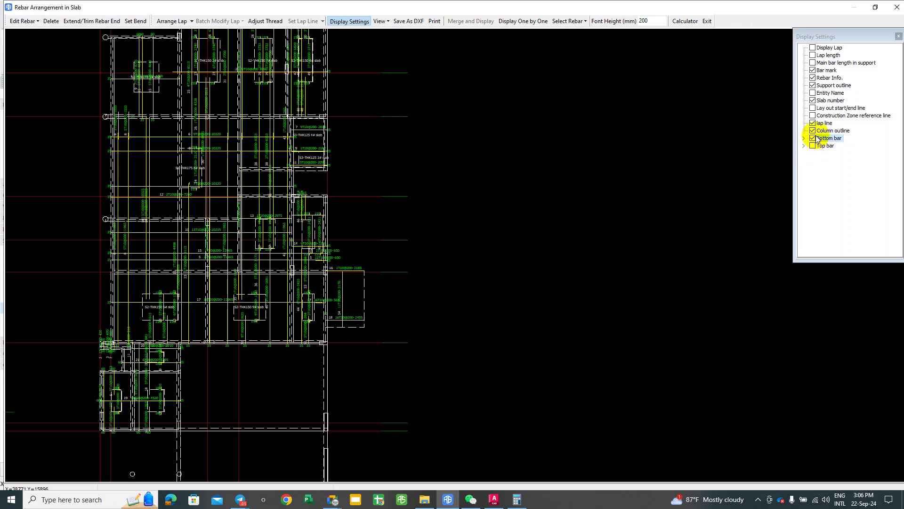
left_click(813, 138)
scroll(293, 202, "up", 2)
scroll(248, 231, "down", 2)
scroll(248, 231, "up", 2)
middle_click_drag(212, 135, 154, 250)
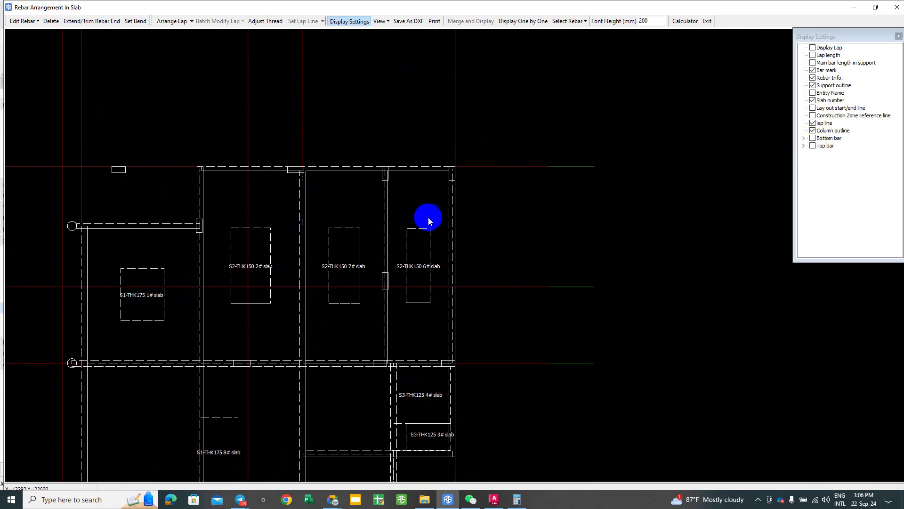
middle_click_drag(393, 228, 282, 221)
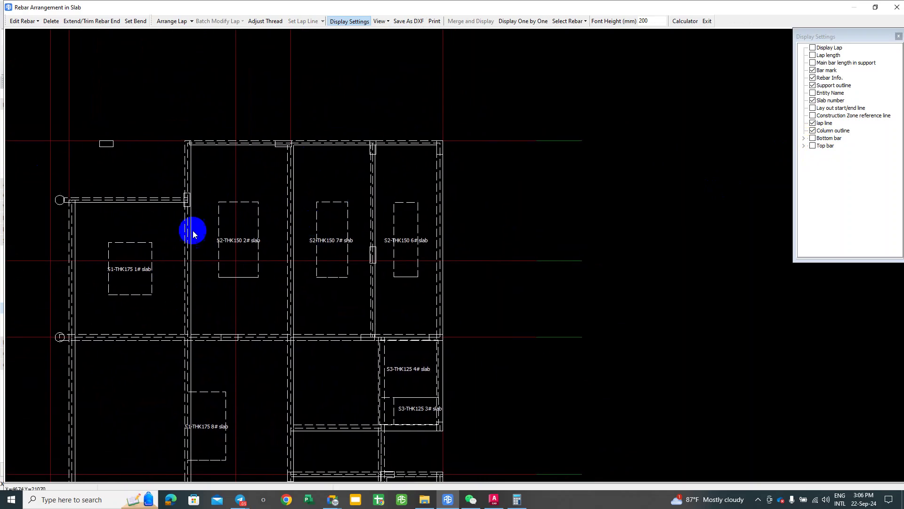
Step: Show the X-direction top bars and list each individually as 1T10@200 with lengths
left_click(804, 149)
left_click(822, 153)
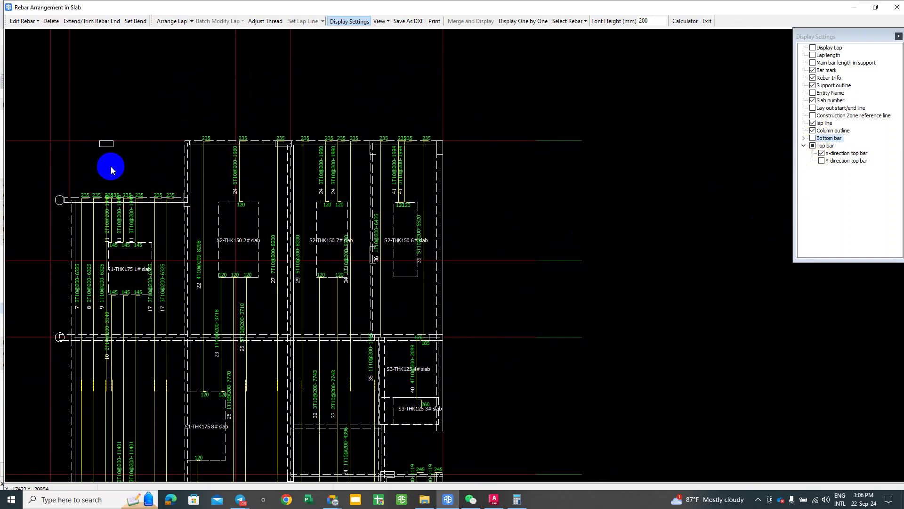
scroll(117, 265, "up", 2)
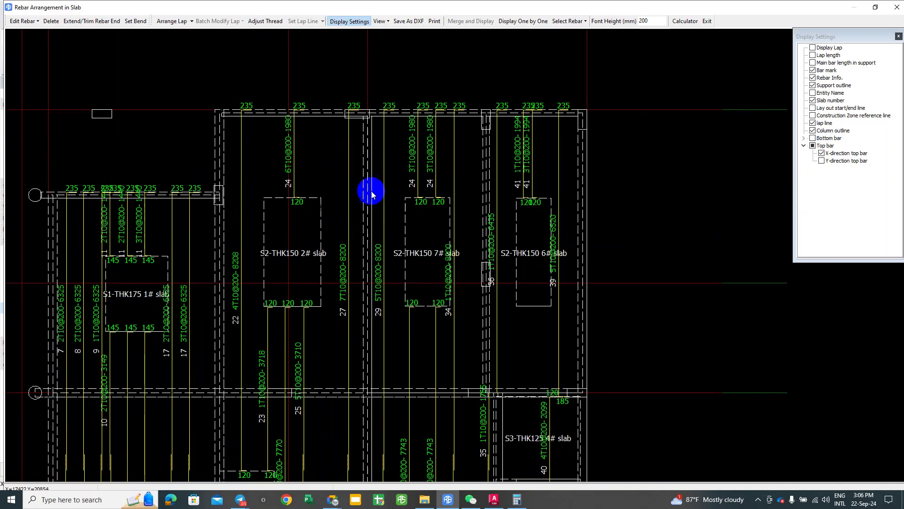
left_click(524, 22)
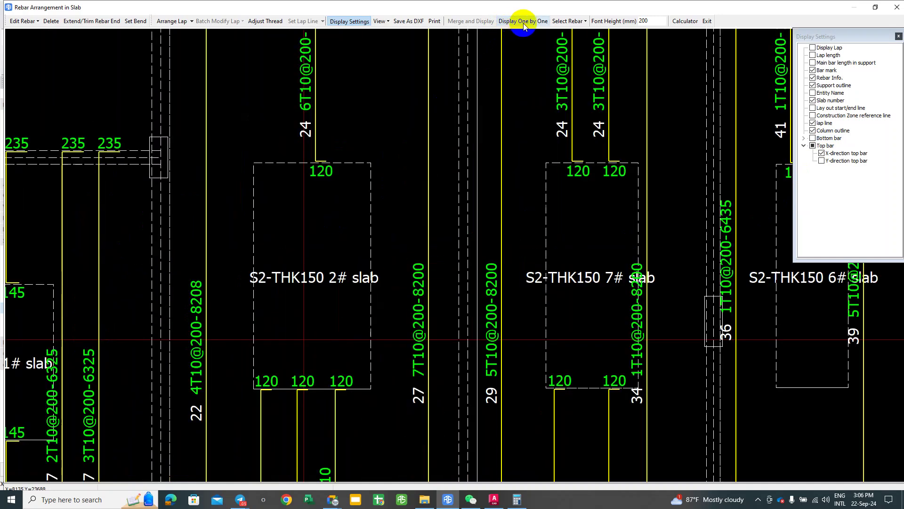
left_click(292, 197)
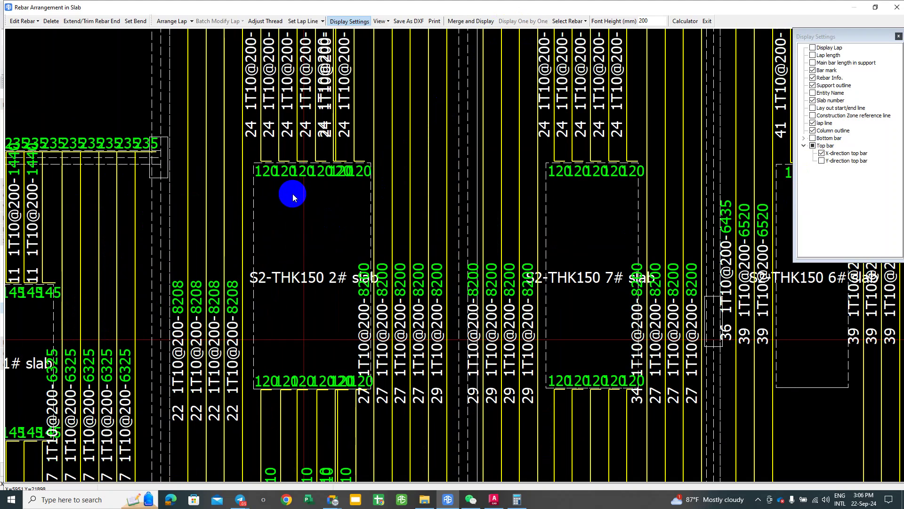
scroll(293, 198, "down", 3)
scroll(293, 198, "down", 1)
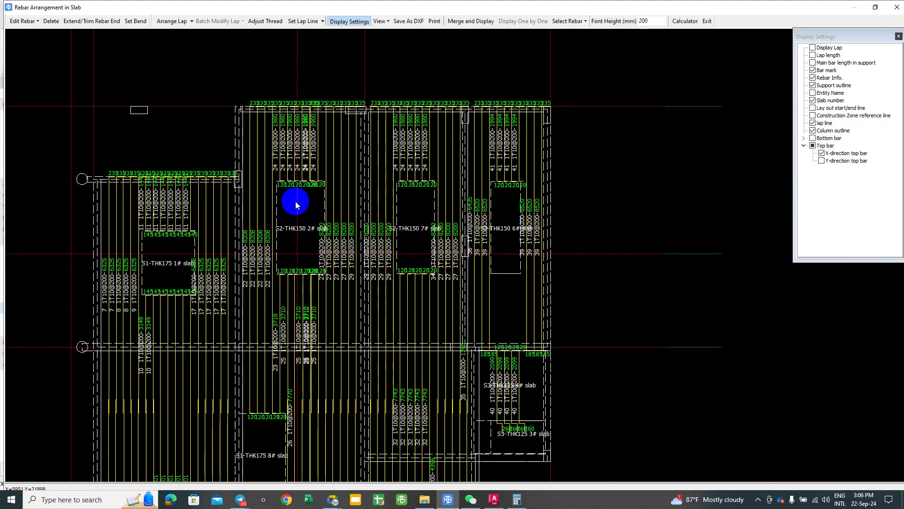
scroll(295, 201, "down", 1)
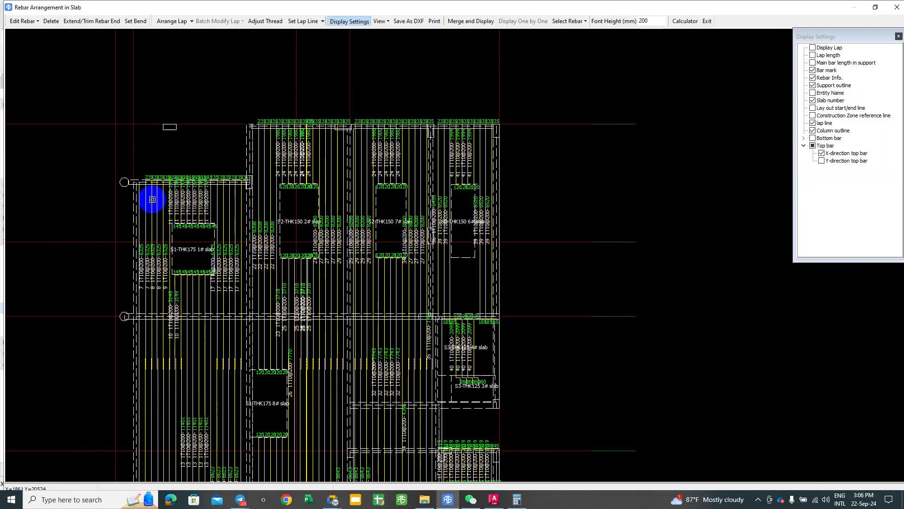
Step: Show the Y-direction top bars too and zoom in to inspect their labels
left_click(822, 160)
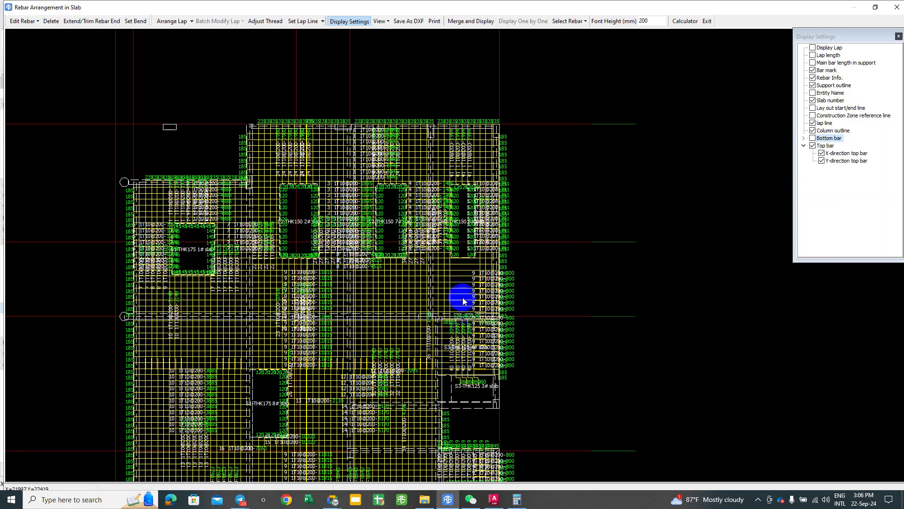
scroll(465, 303, "up", 5)
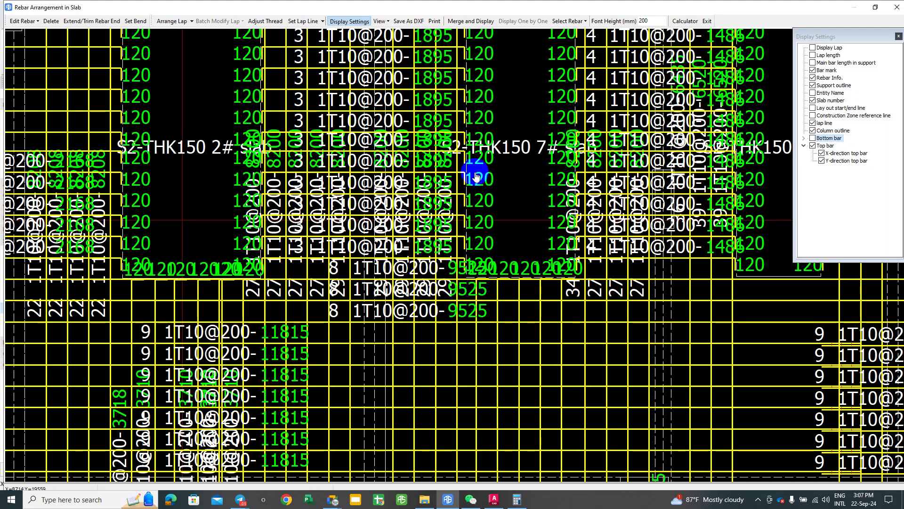
scroll(474, 172, "down", 1)
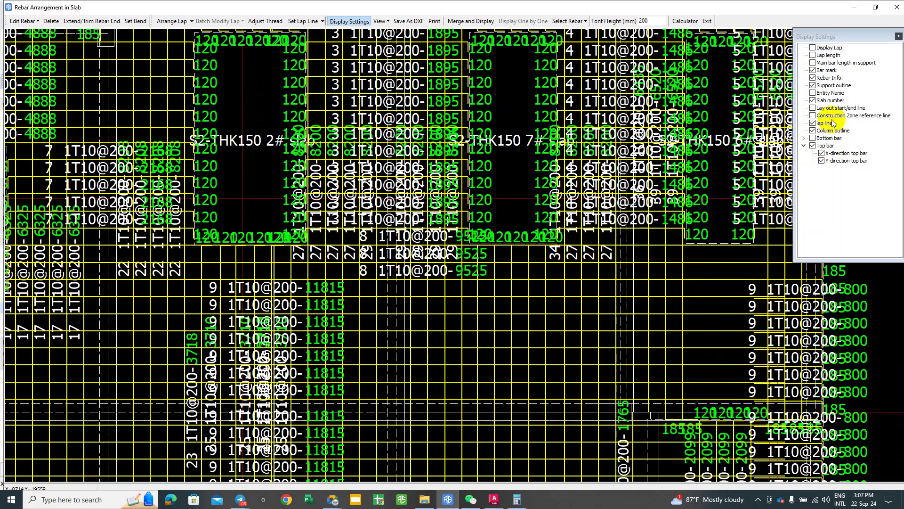
Step: Zoom to the full slab plan, clear the rebar selection, and bring up Telegram
middle_click(253, 181)
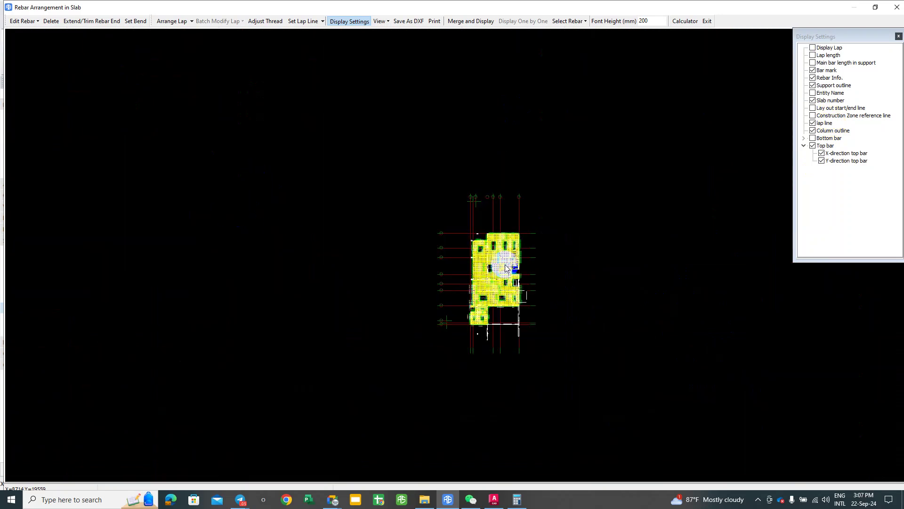
left_click(565, 244)
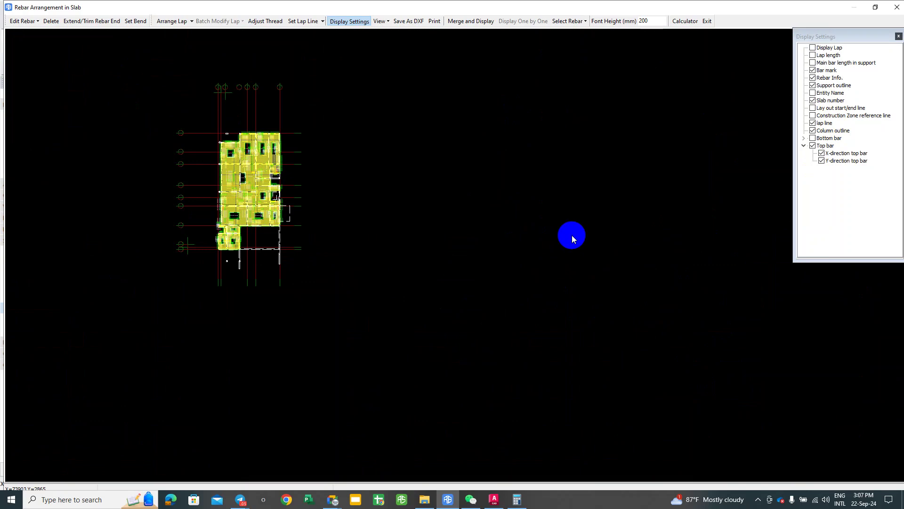
left_click(241, 499)
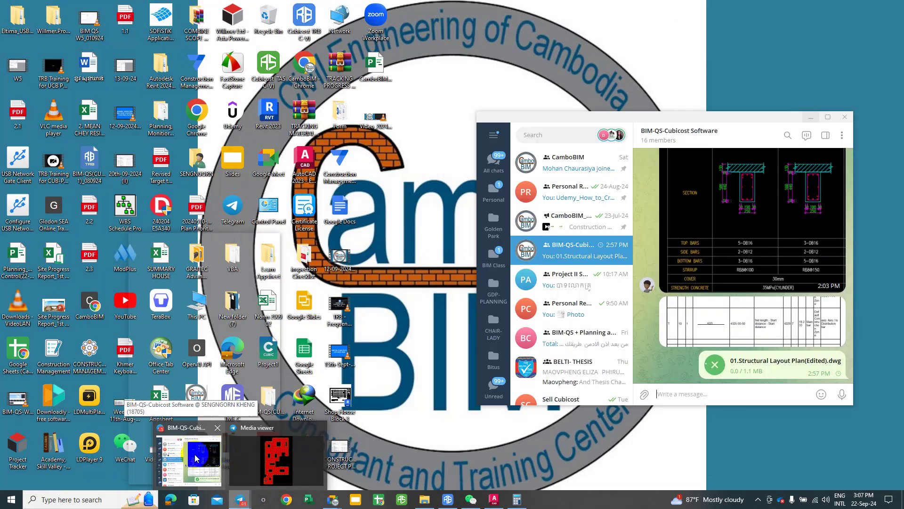
left_click(197, 457)
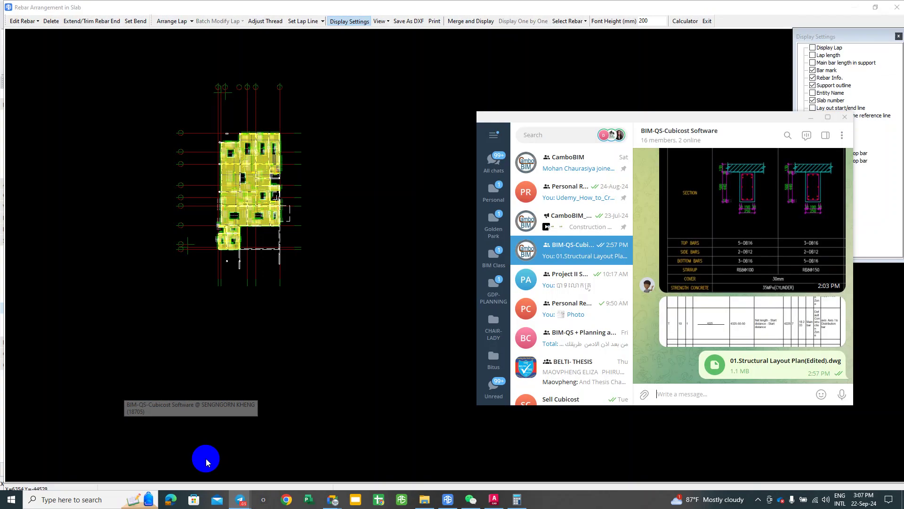
double_click(756, 116)
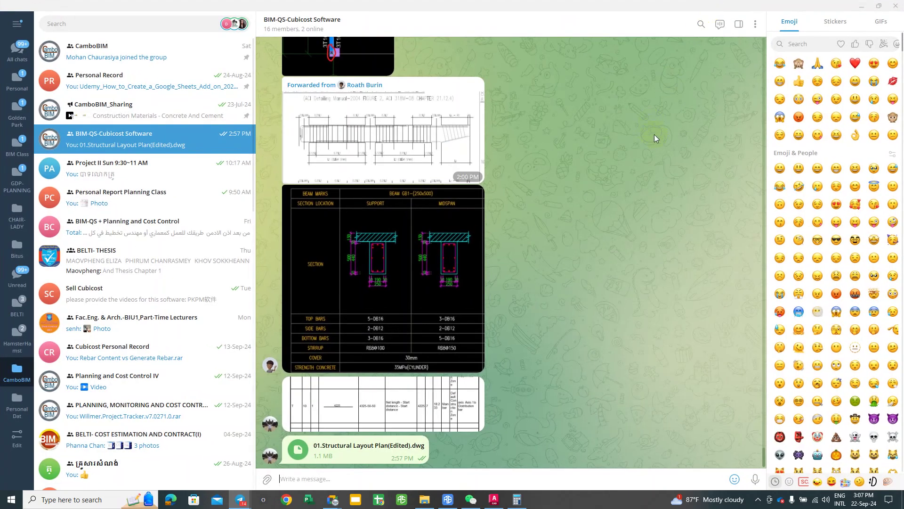
scroll(547, 224, "up", 15)
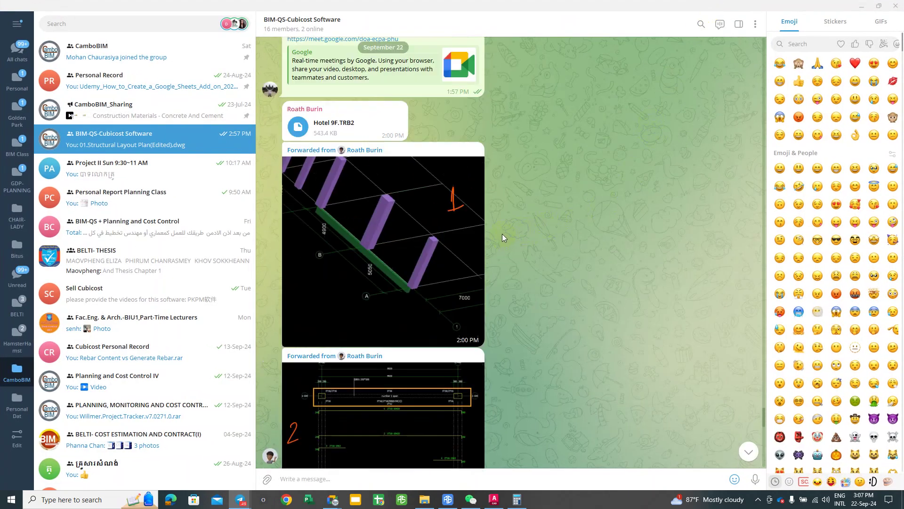
scroll(502, 233, "up", 15)
scroll(465, 216, "up", 20)
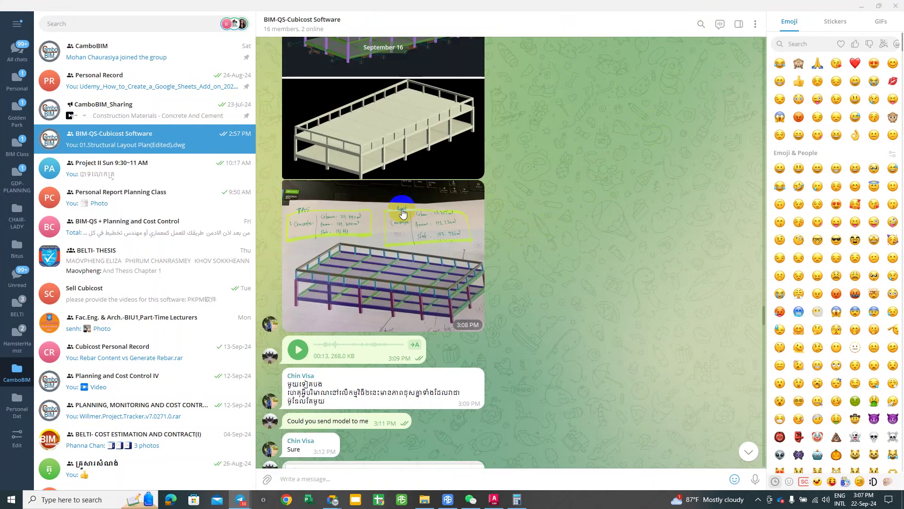
scroll(389, 203, "up", 20)
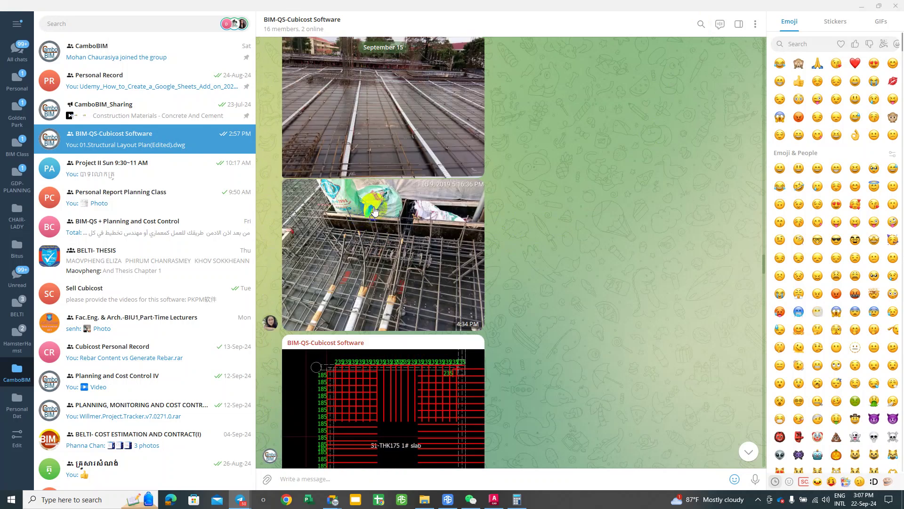
left_click(339, 229)
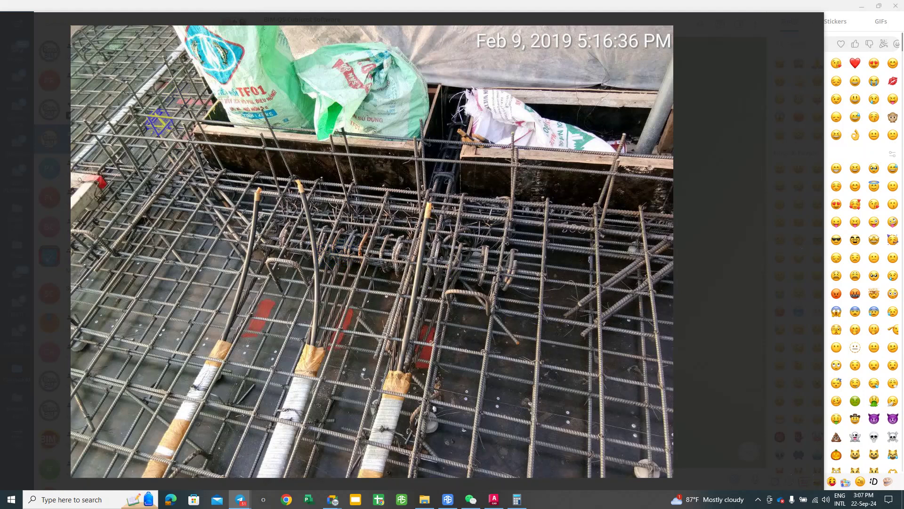
left_click(772, 21)
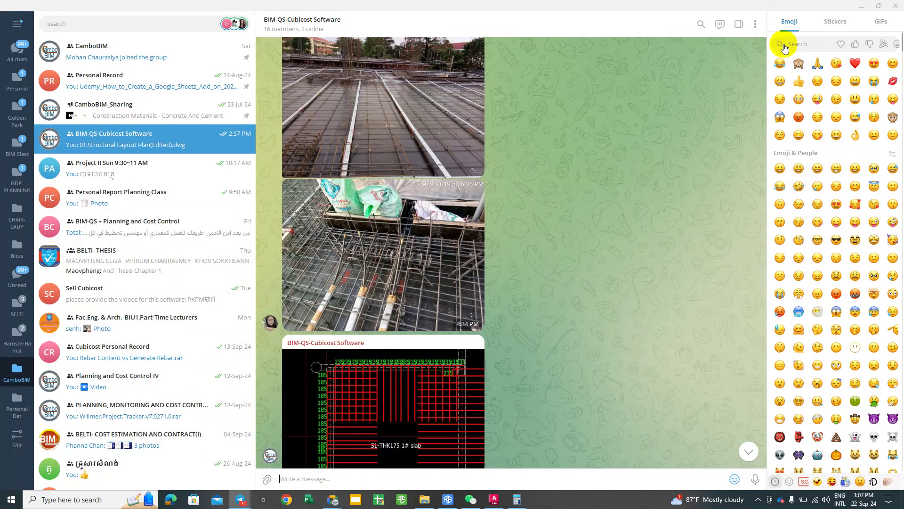
left_click(862, 7)
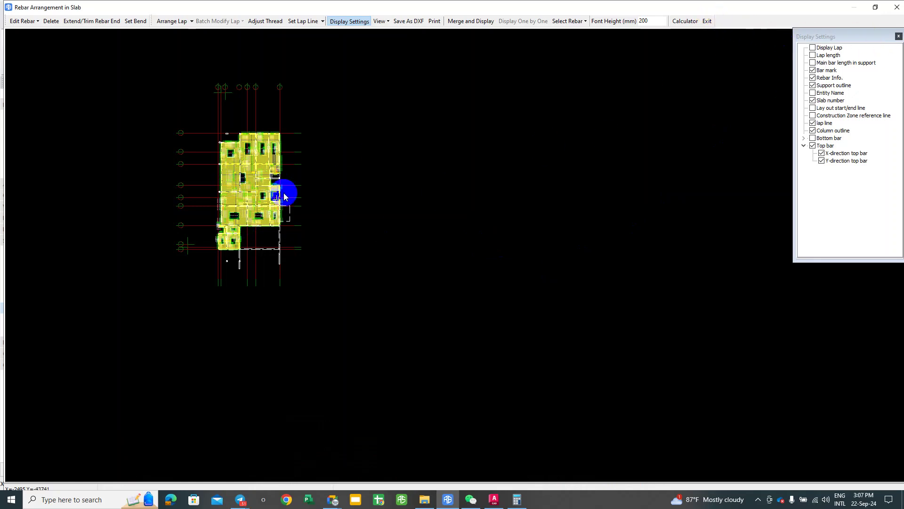
Step: Leave the rebar view and draw one rectangular slab on the ground floor
key("Escape")
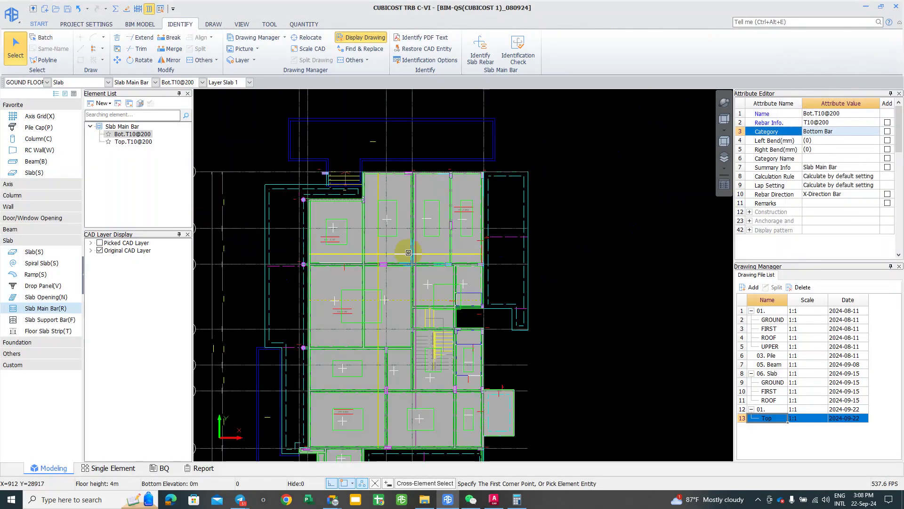
mouse_move(497, 269)
middle_mouse_down()
mouse_move(484, 271)
mouse_move(354, 188)
middle_mouse_up()
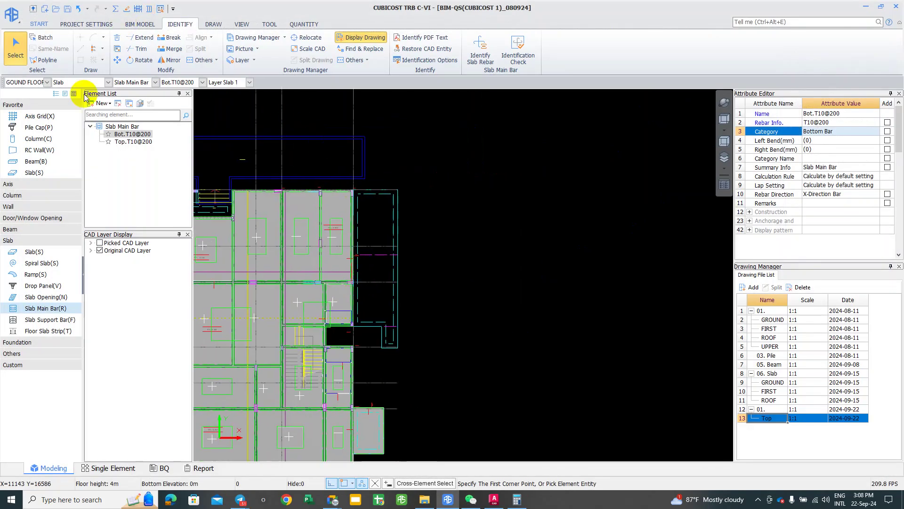
left_click(50, 251)
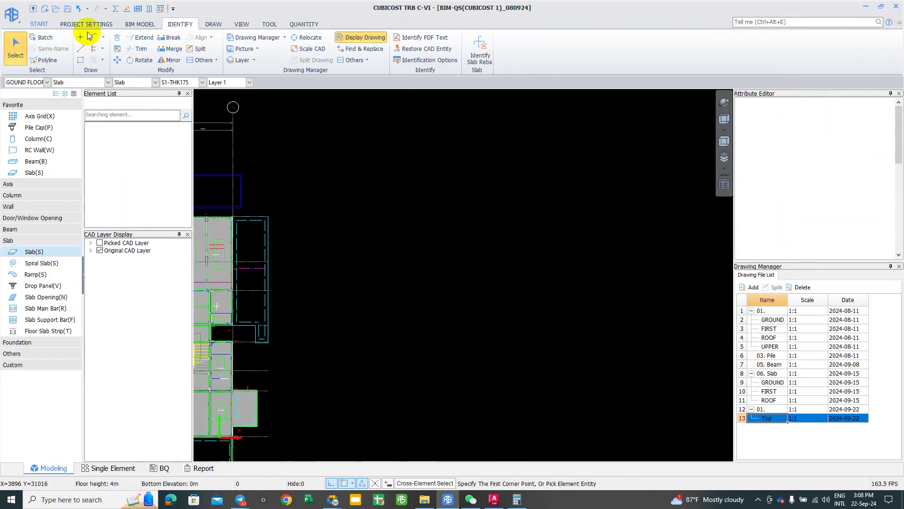
left_click(83, 65)
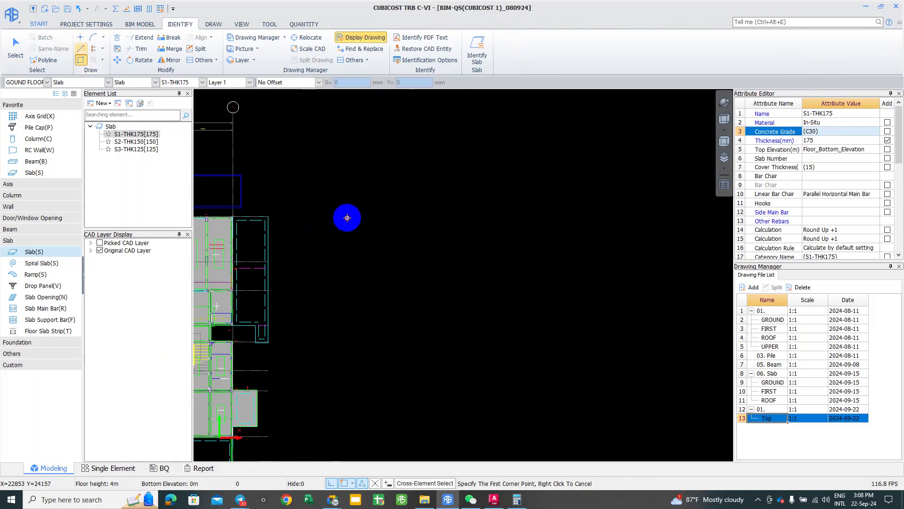
left_click(347, 217)
left_click(464, 287)
right_click(410, 204)
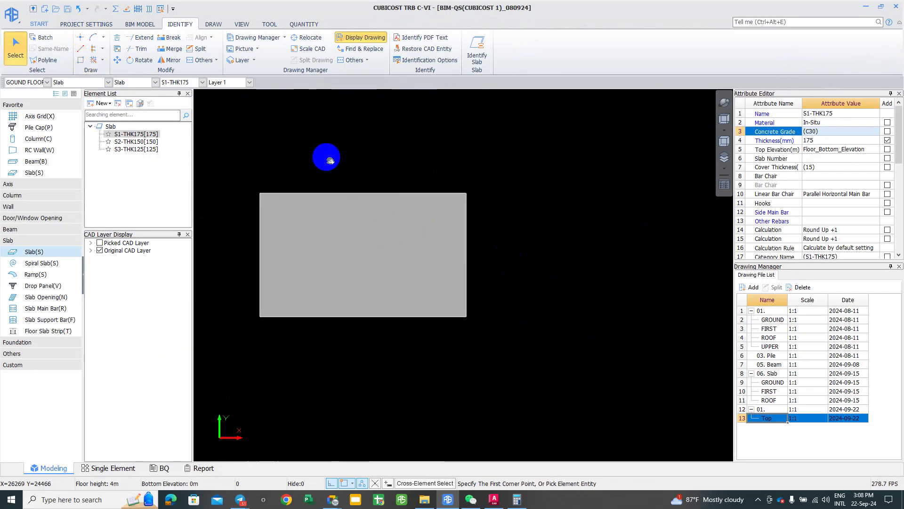
Step: Dismiss the canvas menu and stray selection, then return to the DRAW ribbon
right_click(407, 125)
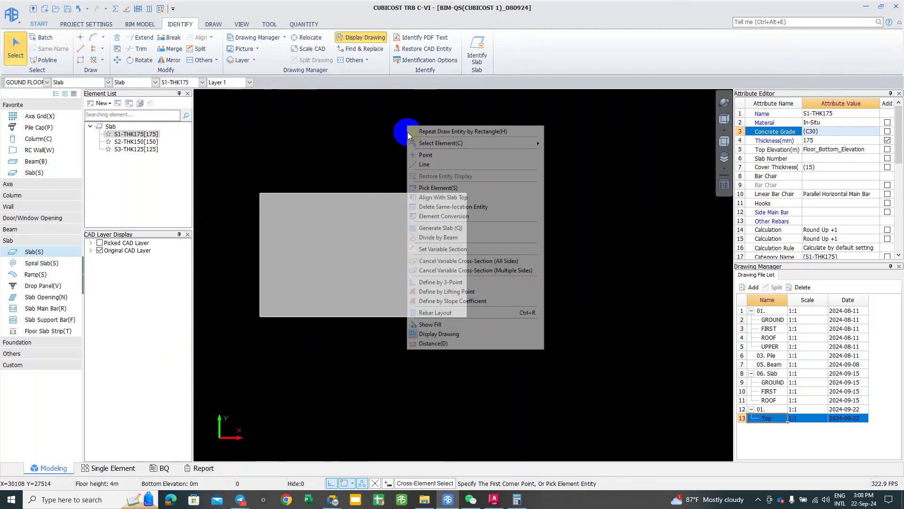
left_click(370, 131)
right_click(347, 137)
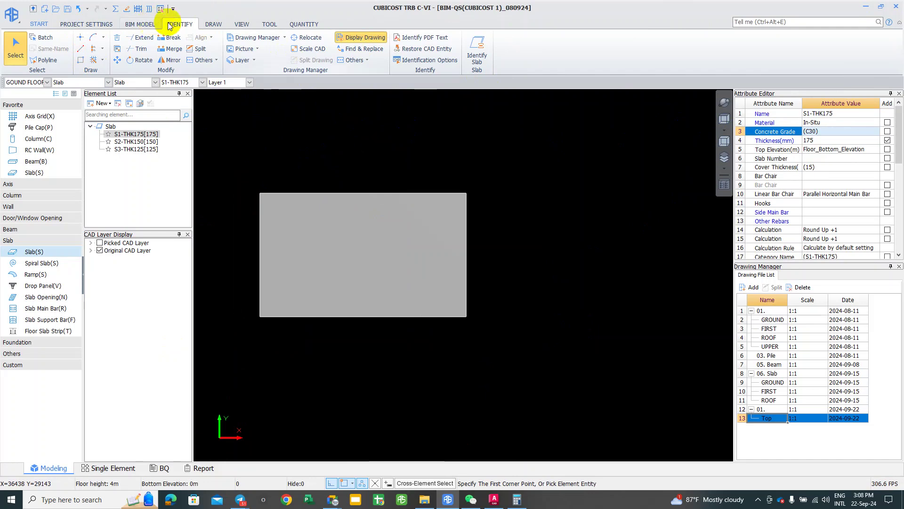
left_click(217, 26)
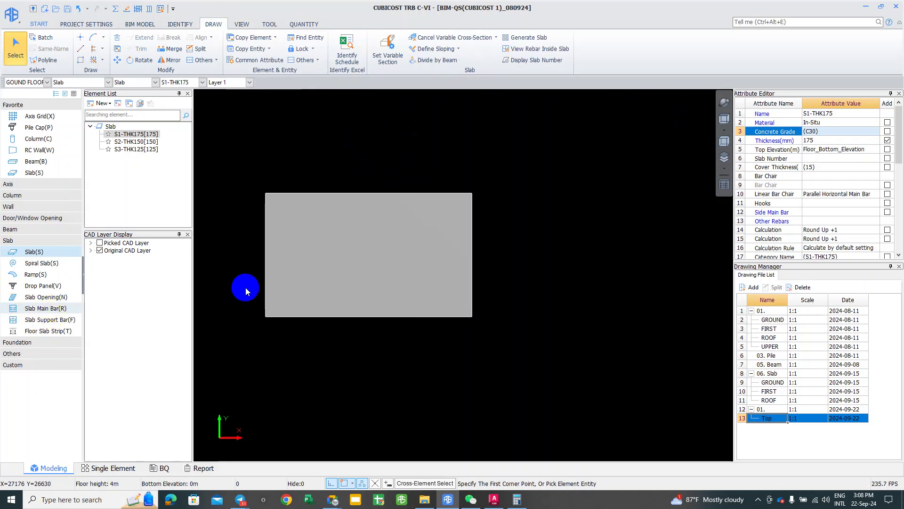
Step: Start Slab Main Bar continuous arrangement with a custom region traced by straight lines
key("r")
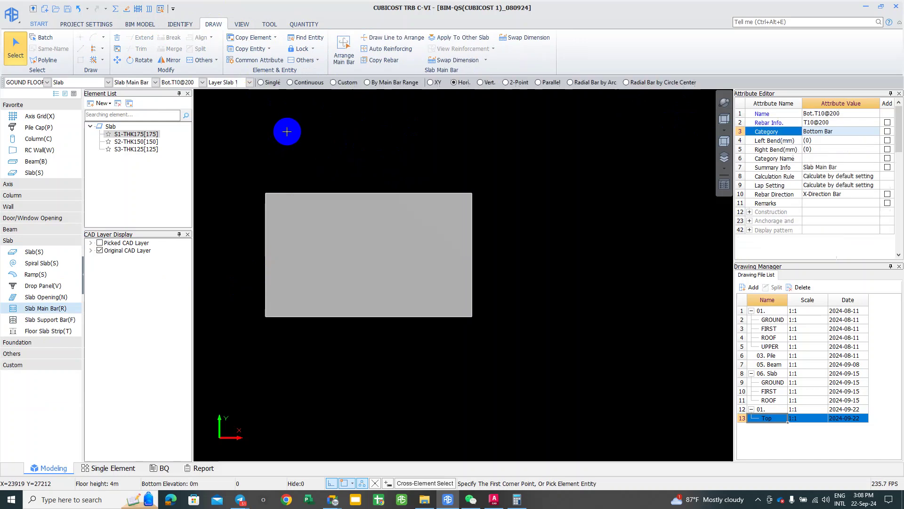
left_click(289, 84)
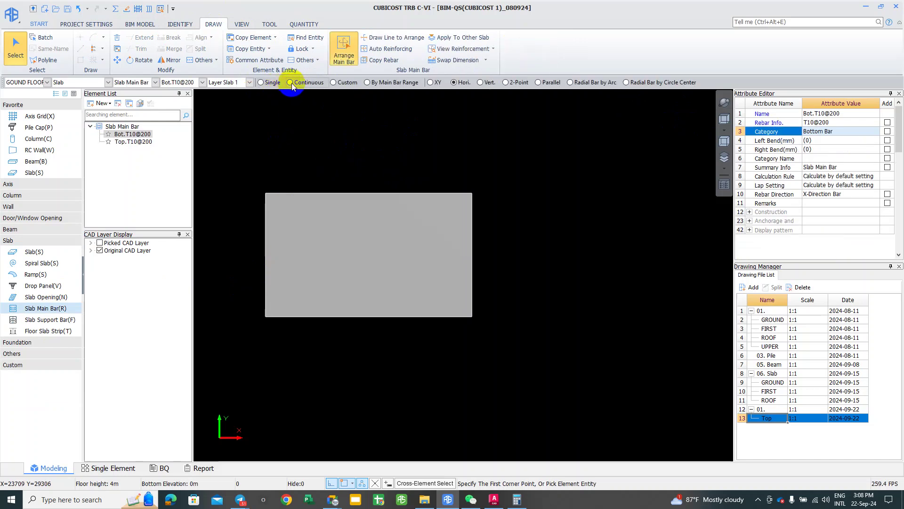
left_click(431, 84)
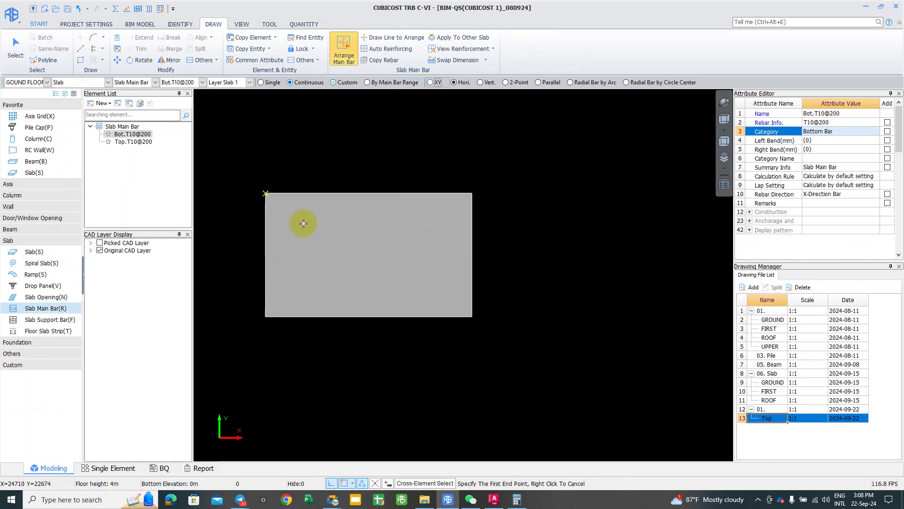
left_click(81, 48)
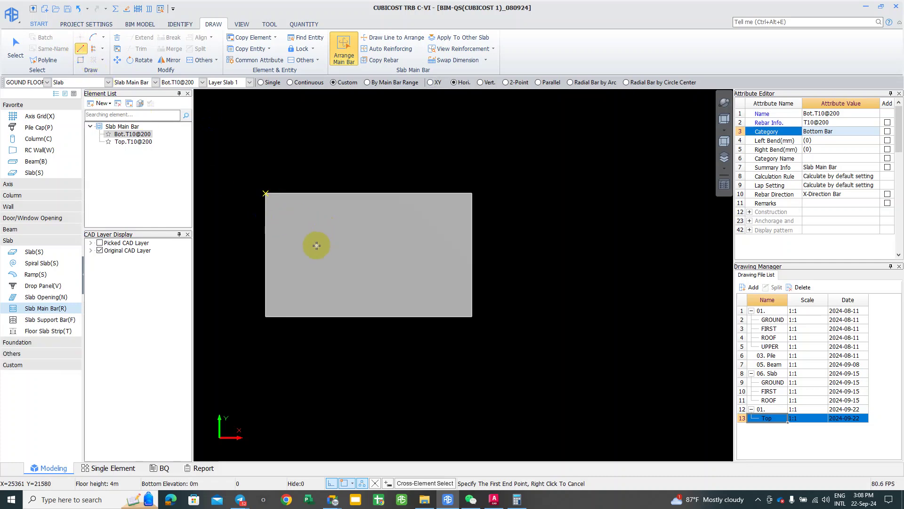
scroll(316, 245, "up", 1)
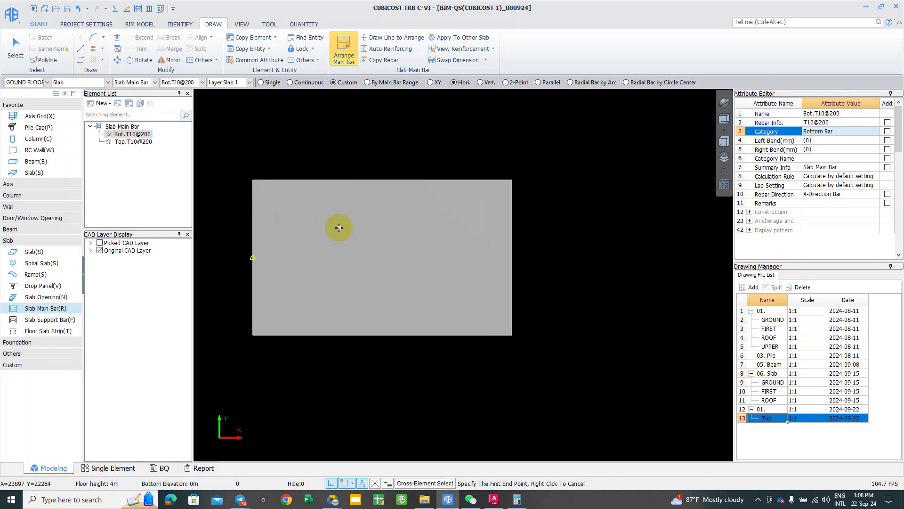
Step: Trace a closed stepped outline on the slab and place Bot.T10@200 bottom bars inside it
left_click(280, 227)
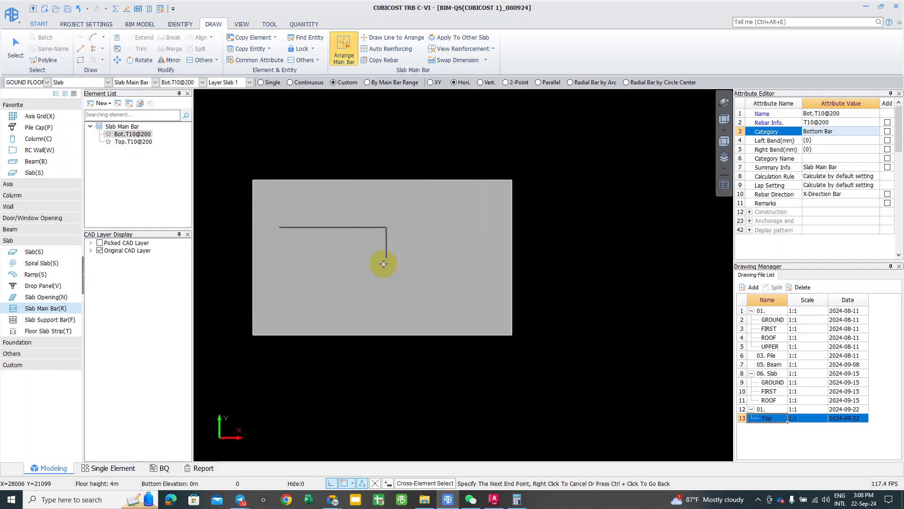
left_click(425, 263)
left_click(455, 277)
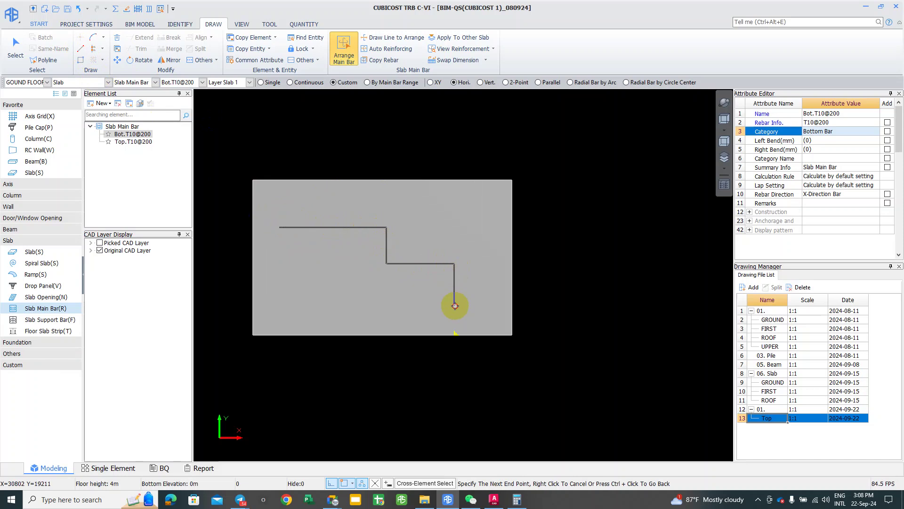
left_click(360, 304)
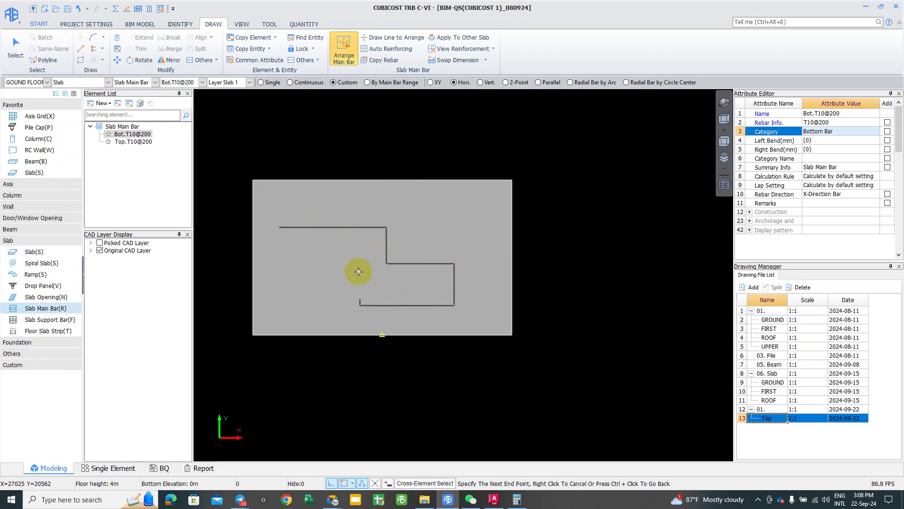
left_click(354, 274)
left_click(278, 279)
scroll(282, 225, "up", 1)
scroll(278, 232, "up", 1)
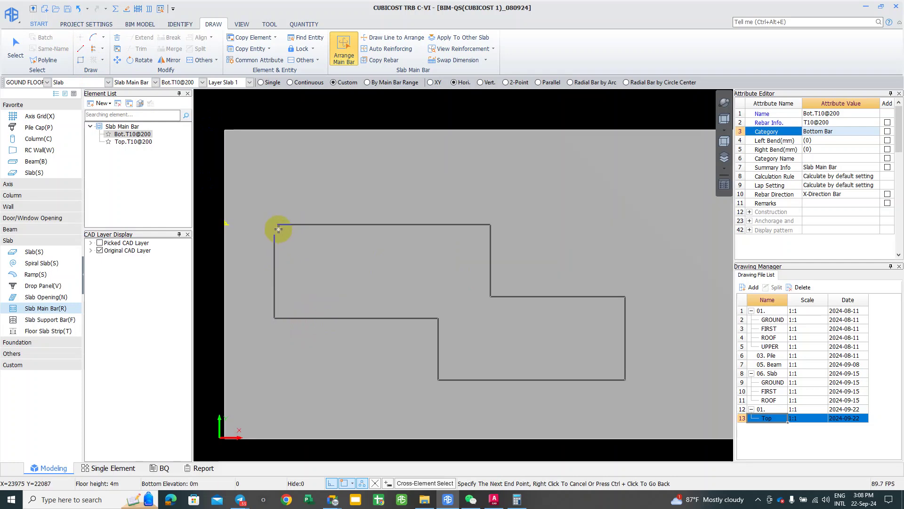
scroll(259, 222, "up", 1)
scroll(283, 229, "up", 1)
scroll(289, 230, "up", 1)
left_click(294, 228)
scroll(311, 266, "down", 1)
scroll(408, 310, "down", 1)
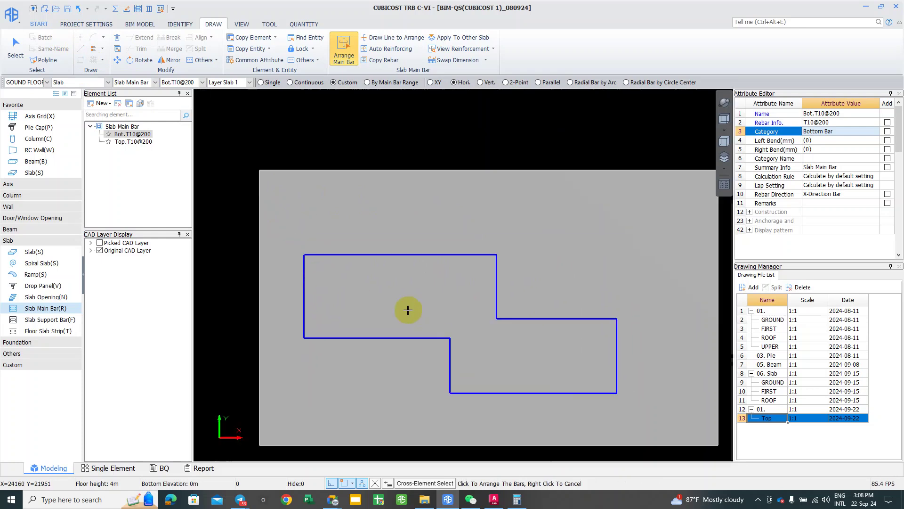
left_click(408, 310)
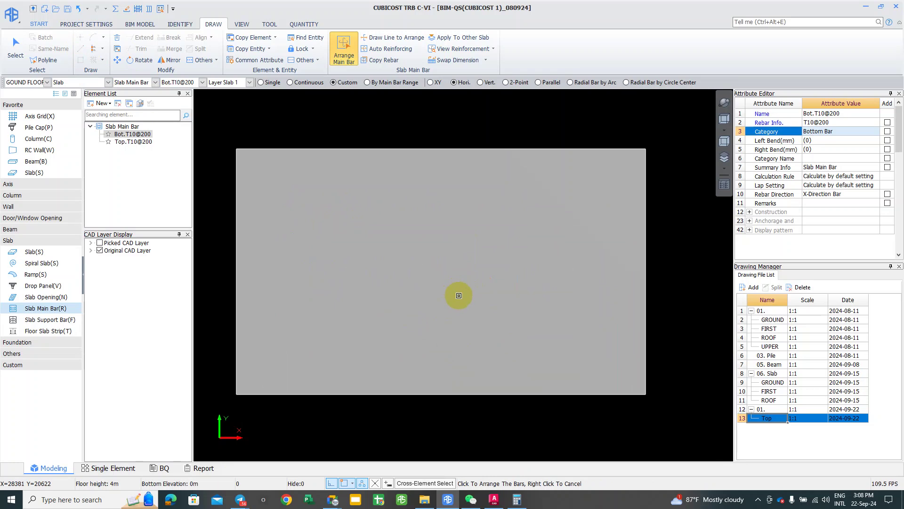
Step: Trace a second stepped outline inside the slab and close it into a region
scroll(459, 295, "down", 1)
left_click(458, 297)
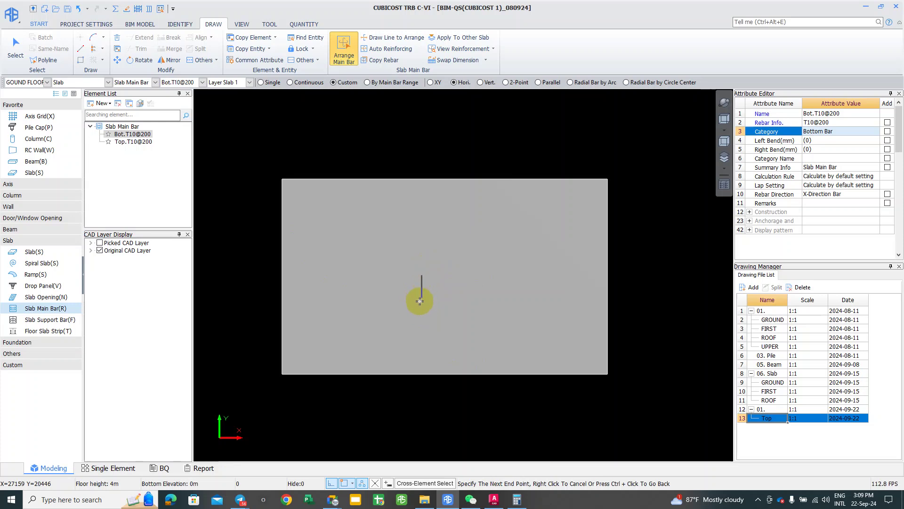
left_click(419, 302)
left_click(489, 295)
left_click(489, 330)
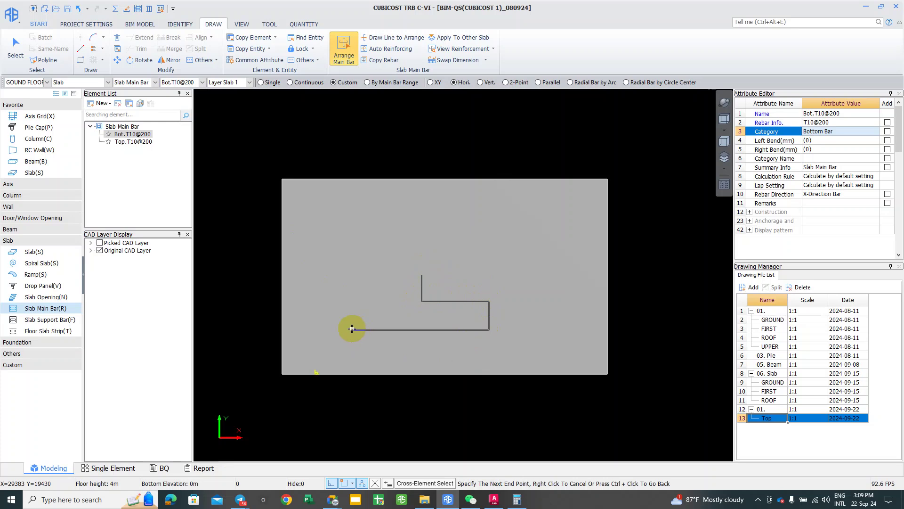
left_click(353, 324)
left_click(362, 283)
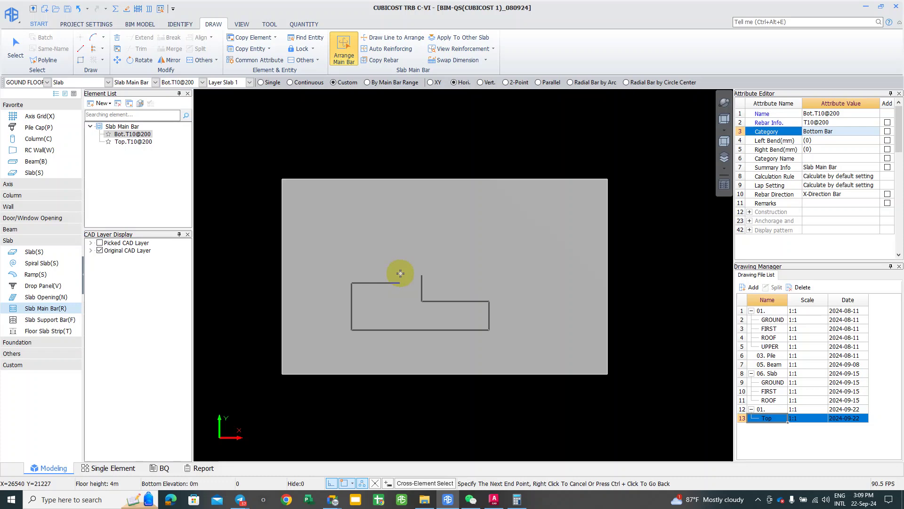
left_click(404, 276)
scroll(413, 254, "up", 1)
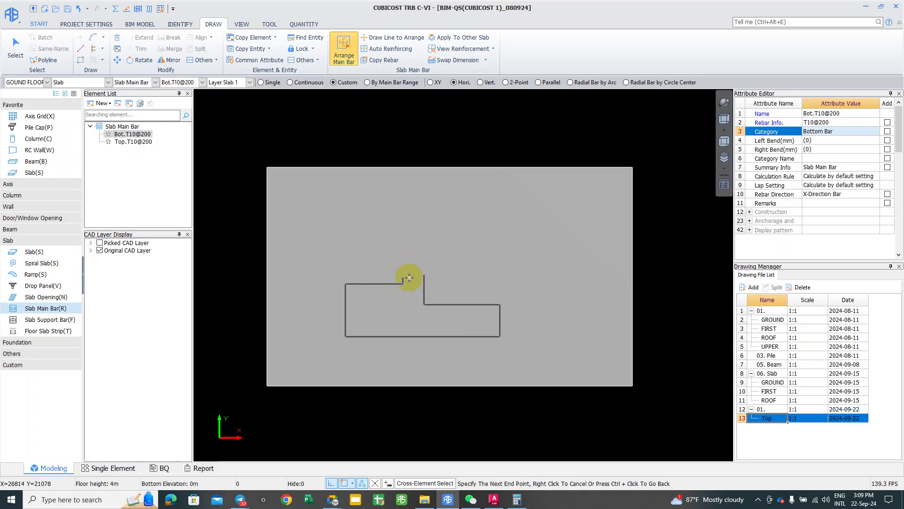
right_click(418, 257)
scroll(415, 257, "down", 1)
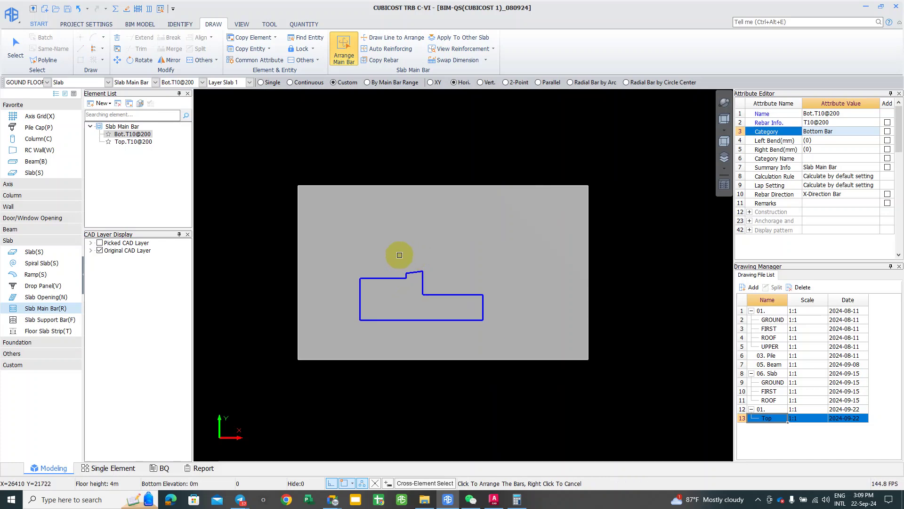
scroll(394, 242, "down", 2)
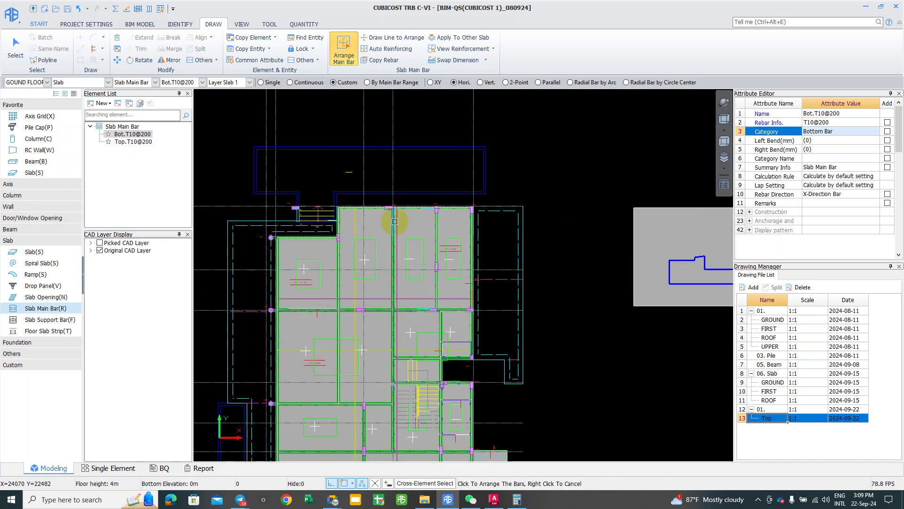
Step: Begin a bar line on the small slab, cancelling the first unfinished attempt
middle_click_drag(540, 234, 460, 244)
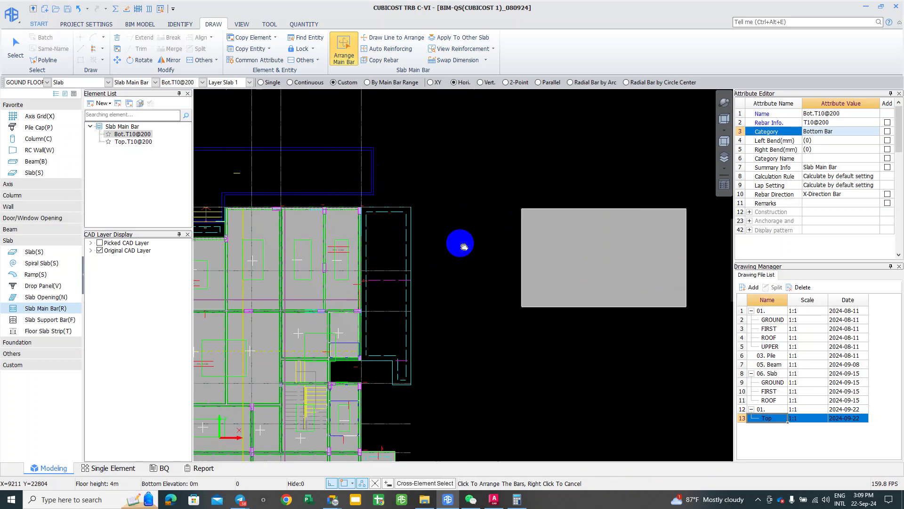
scroll(468, 236, "down", 1)
scroll(388, 235, "down", 1)
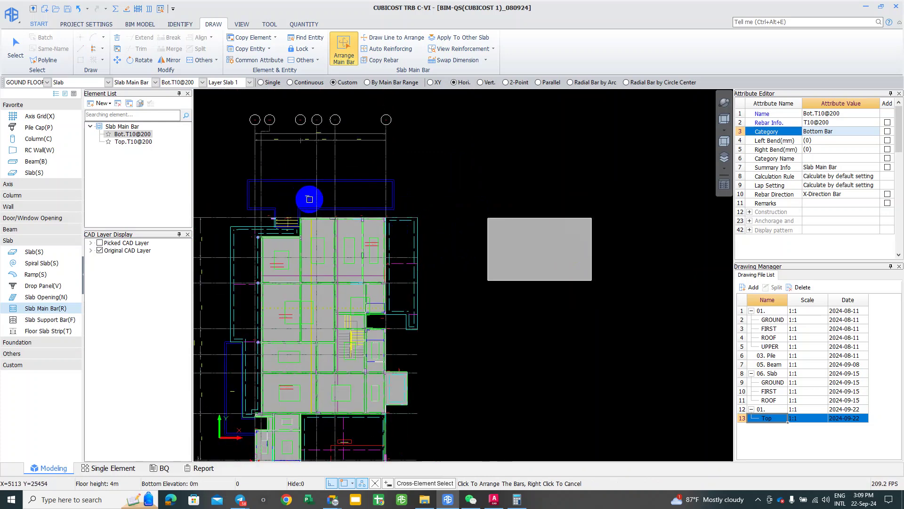
left_click(419, 202)
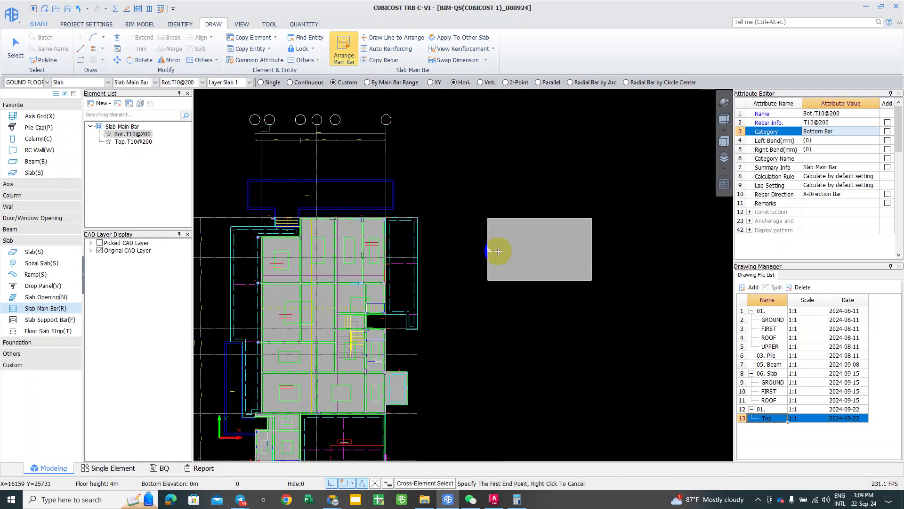
scroll(510, 256, "up", 1)
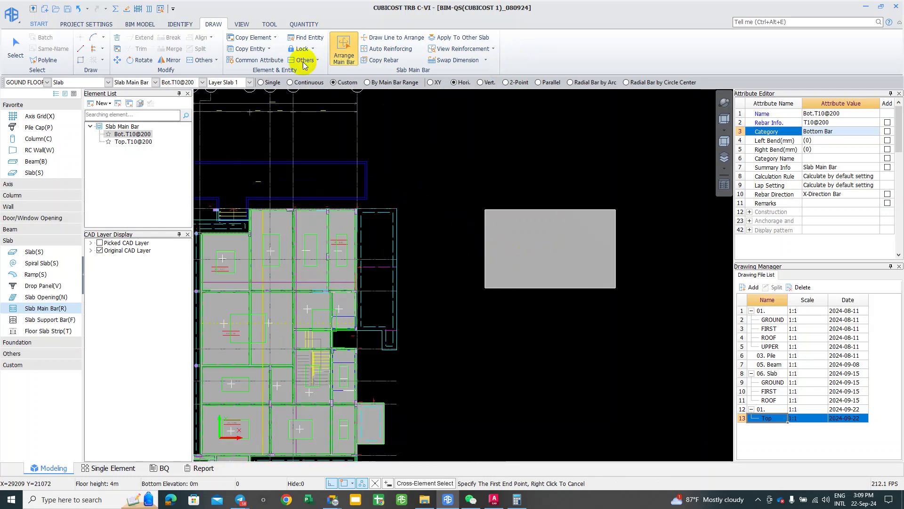
left_click(541, 245)
scroll(556, 233, "up", 2)
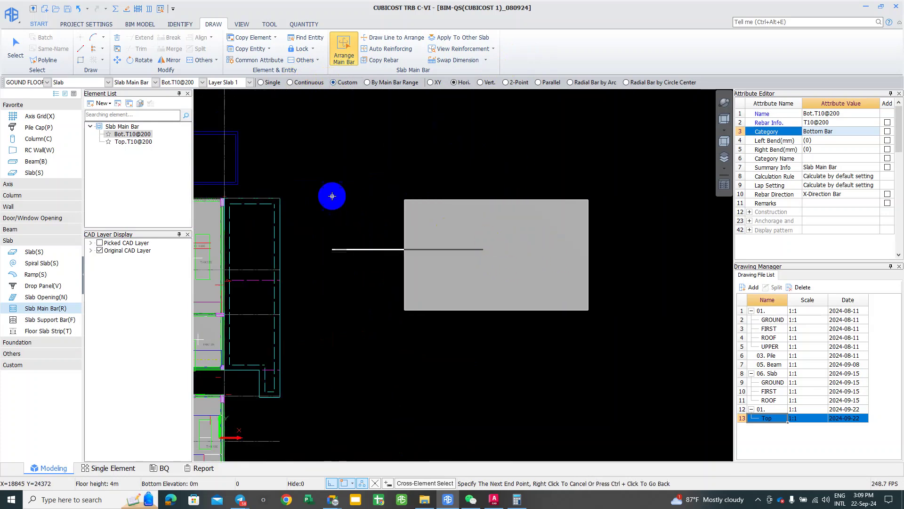
right_click(491, 268)
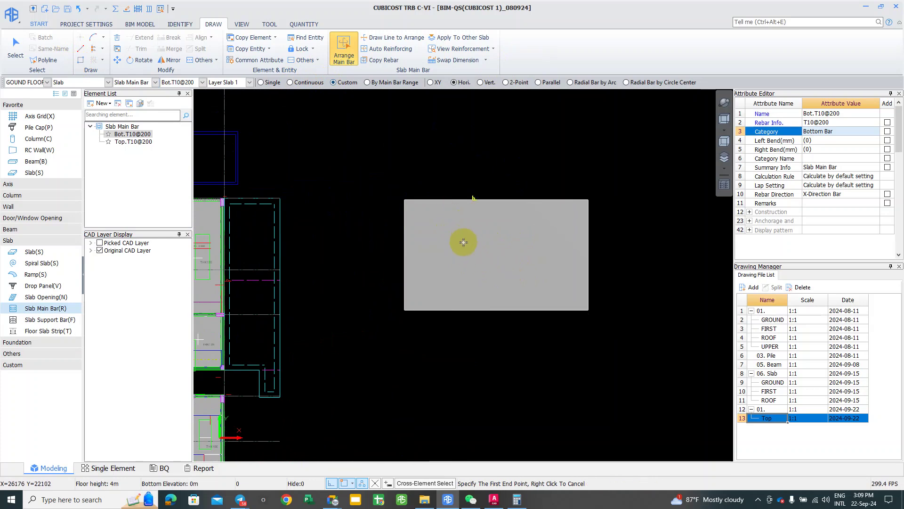
scroll(463, 242, "up", 1)
left_click(458, 242)
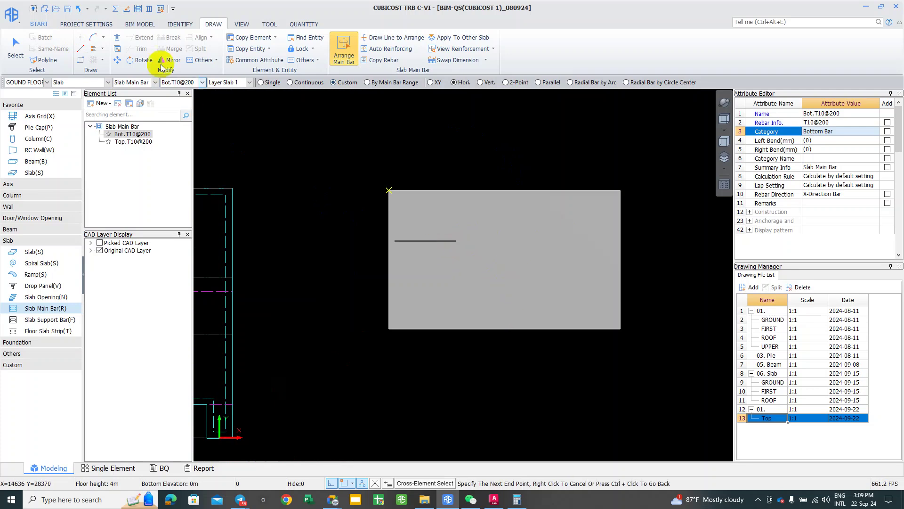
Step: Place the Bot.T10@200 bottom bar in a rectangular region, then inspect and deselect it
left_click(81, 60)
left_click(458, 237)
left_click(533, 289)
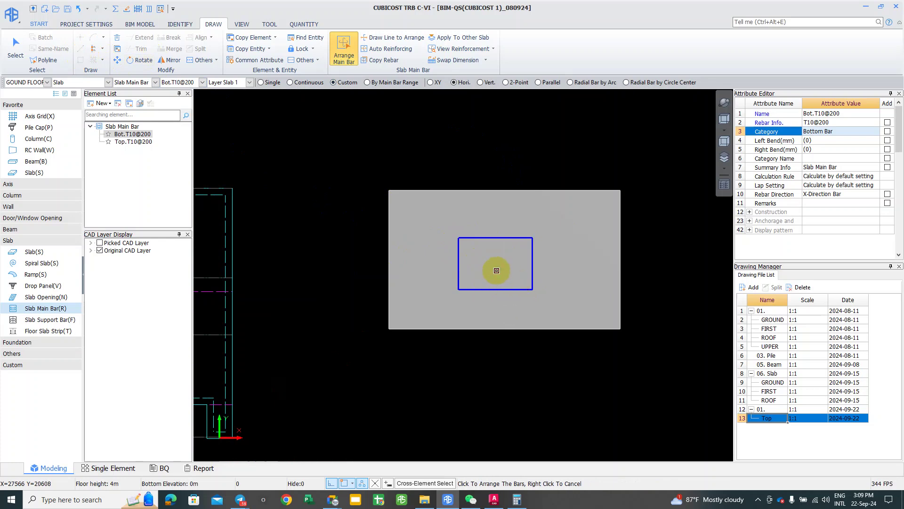
scroll(466, 272, "down", 1)
left_click(466, 272)
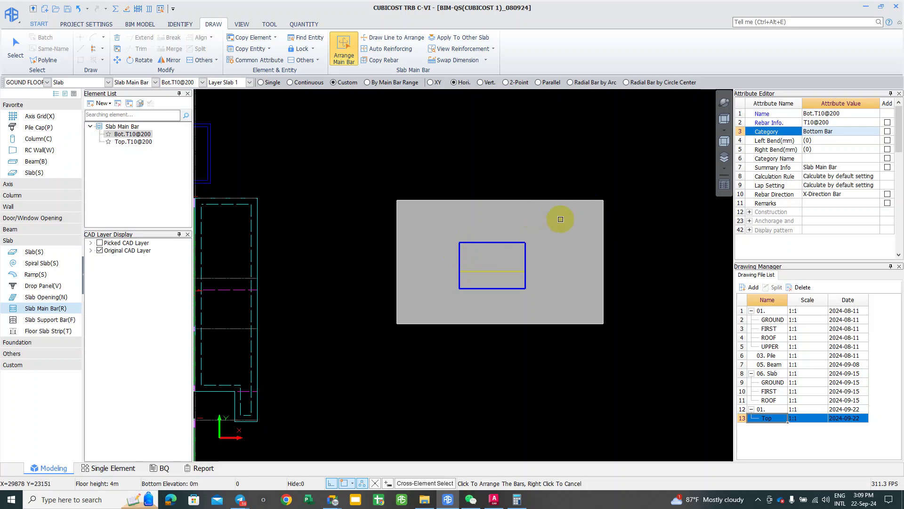
right_click(515, 189)
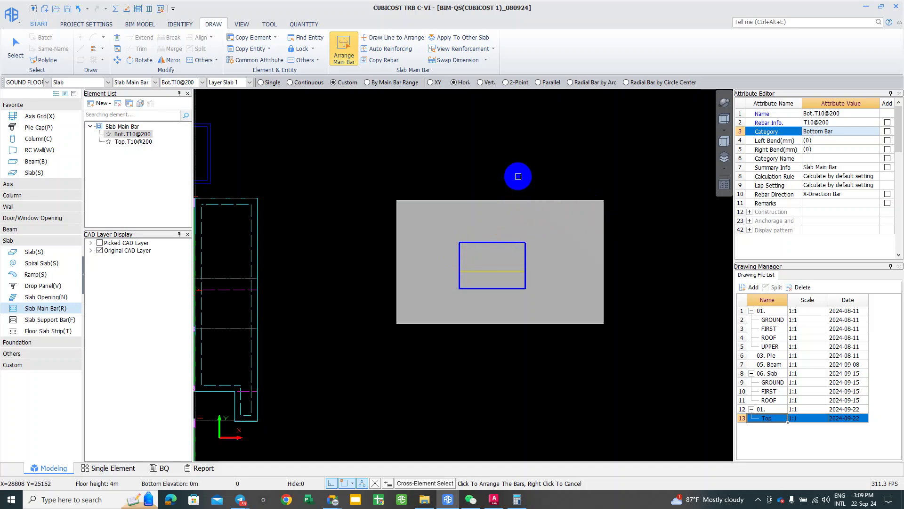
right_click(522, 191)
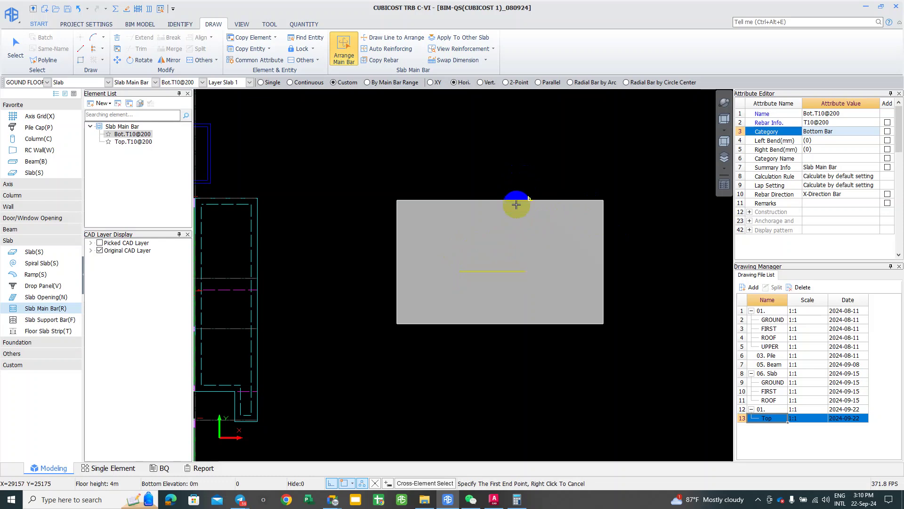
right_click(491, 270)
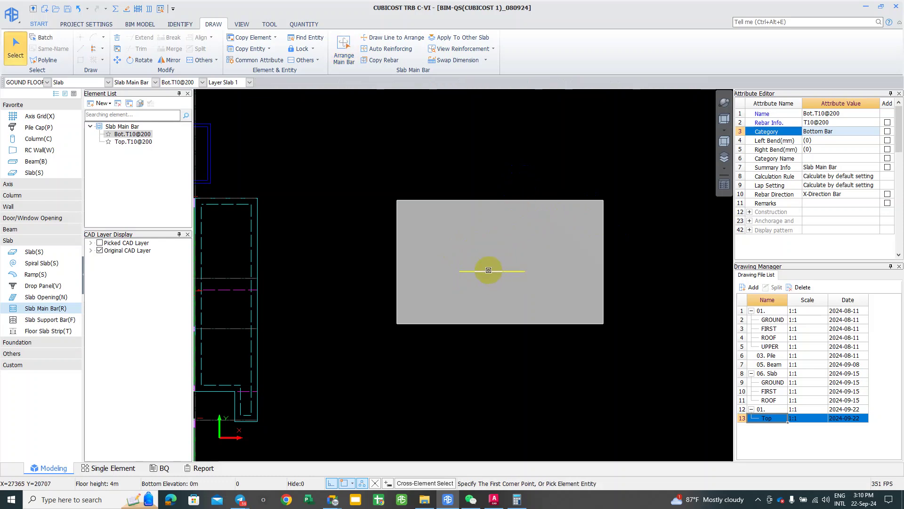
left_click(489, 270)
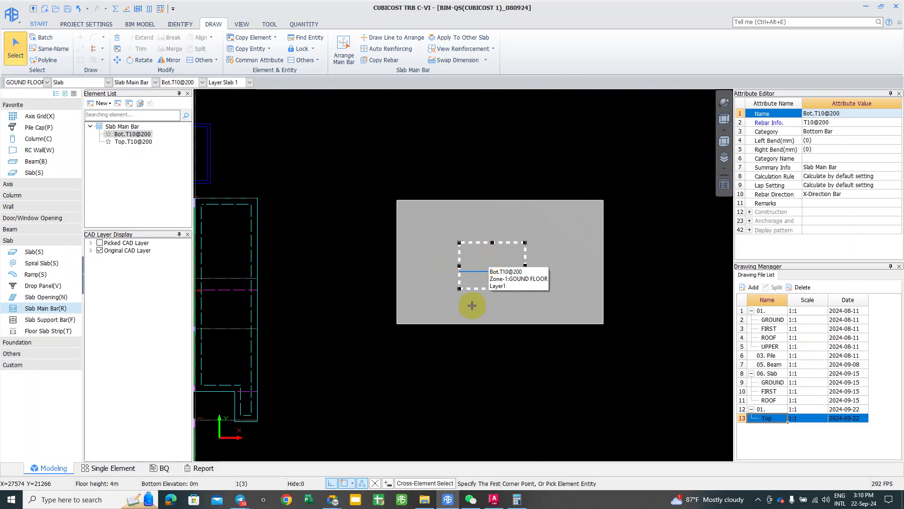
key("Escape")
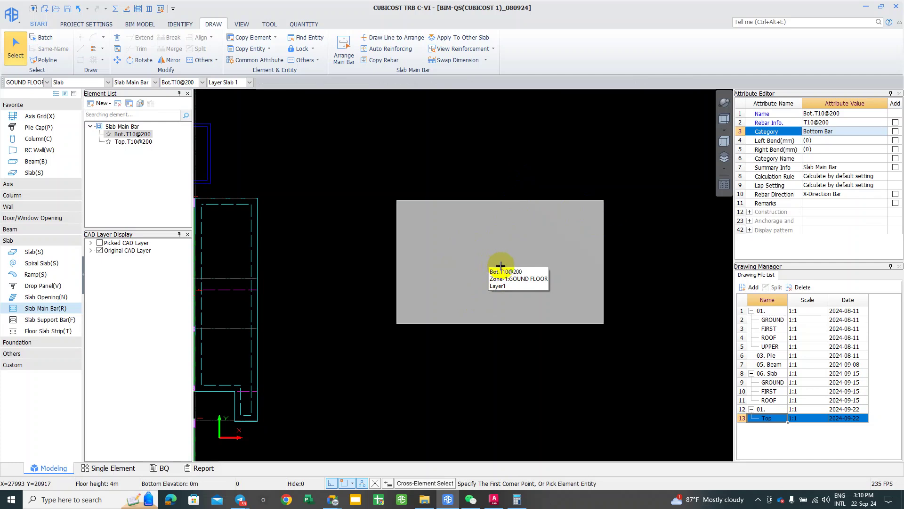
Step: Start Arrange Main Bar (Hori.) placement, then switch over to AutoCAD 2023
scroll(582, 246, "up", 2)
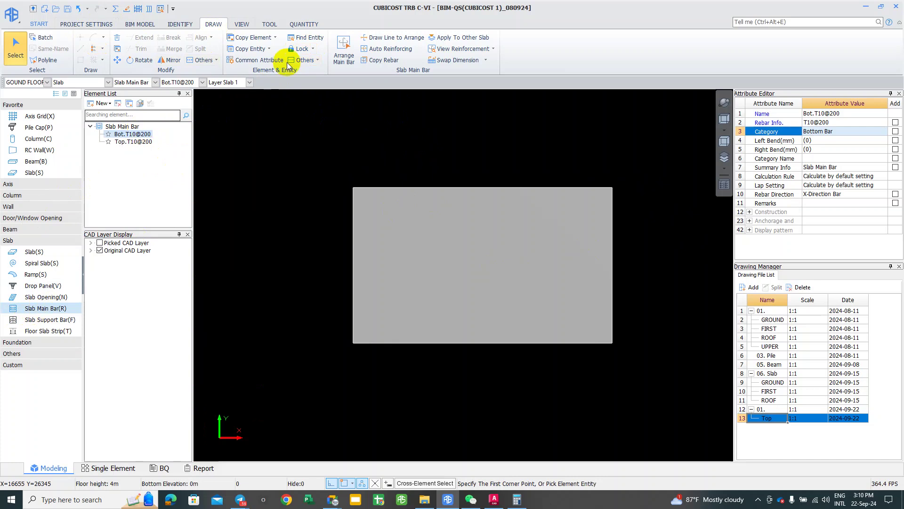
left_click(346, 158)
middle_click_drag(345, 157, 335, 156)
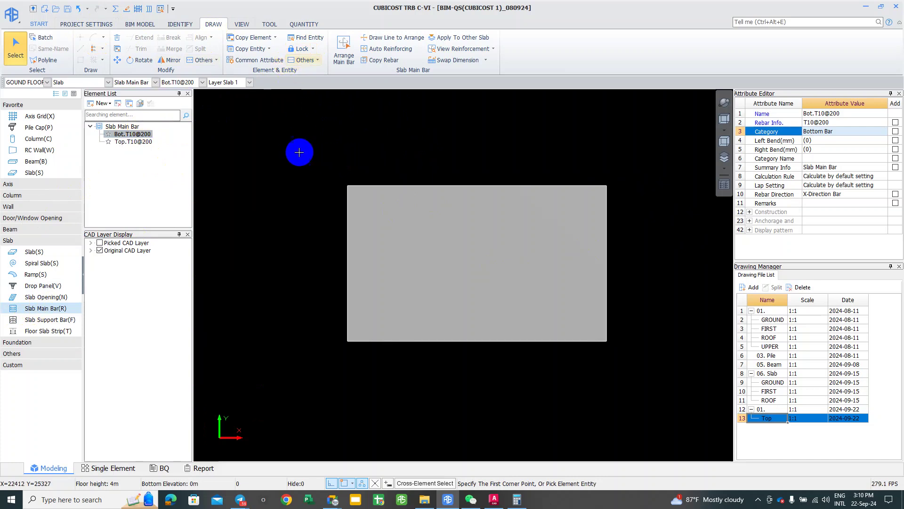
left_click(344, 52)
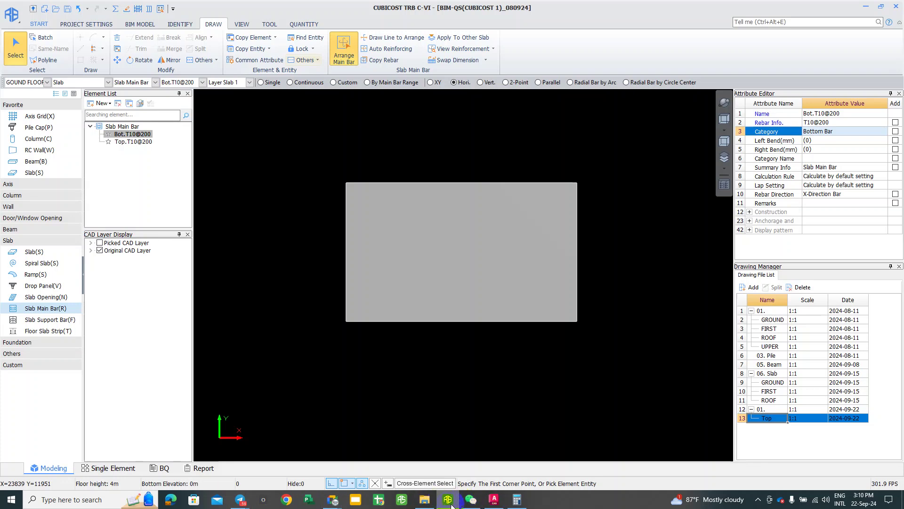
left_click(493, 499)
scroll(396, 253, "down", 3)
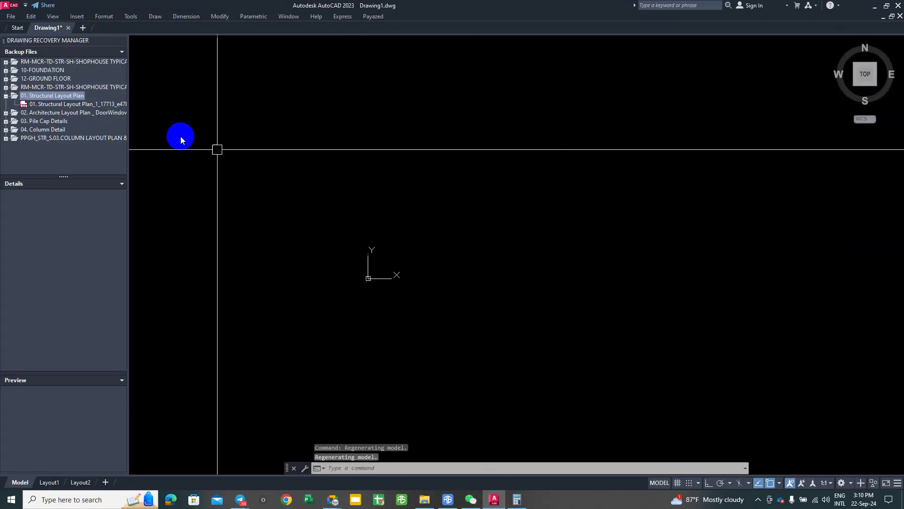
Step: Look over AutoCAD 2023's recent drawings without opening one, then return to Cubicost TRB
left_click(13, 18)
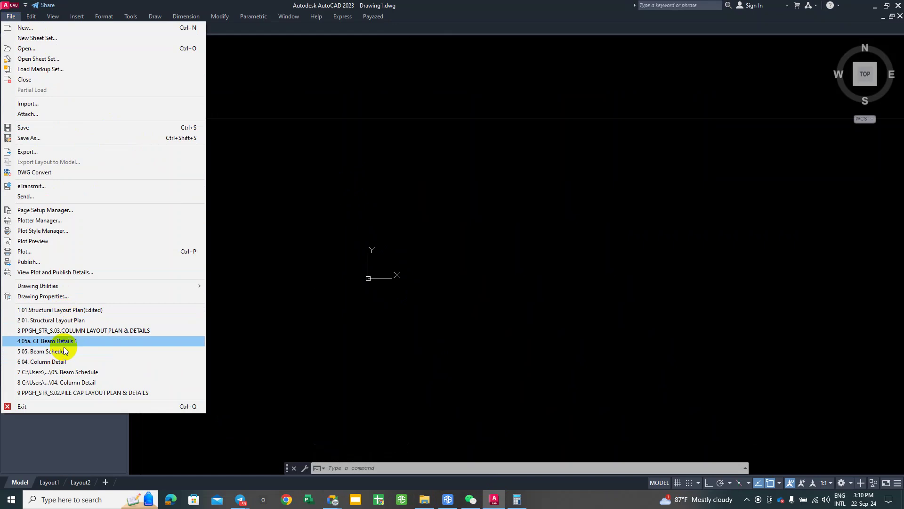
left_click(384, 376)
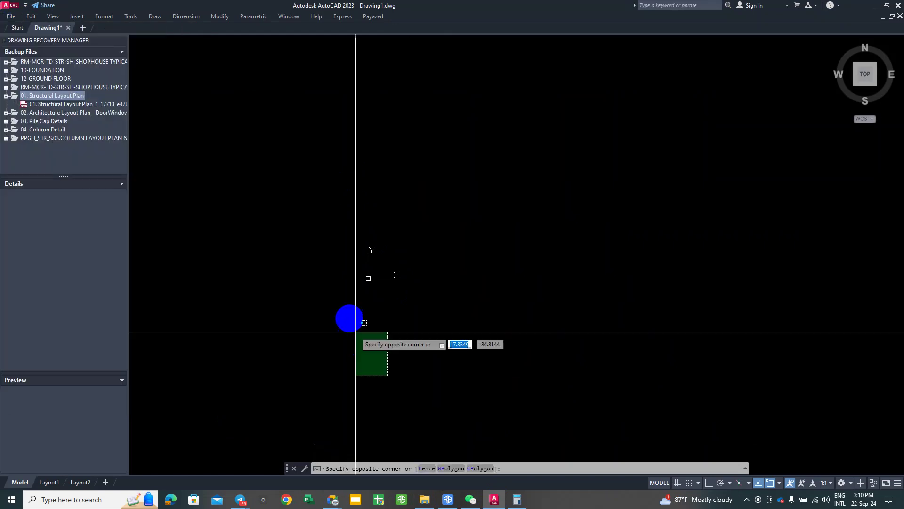
left_click(448, 499)
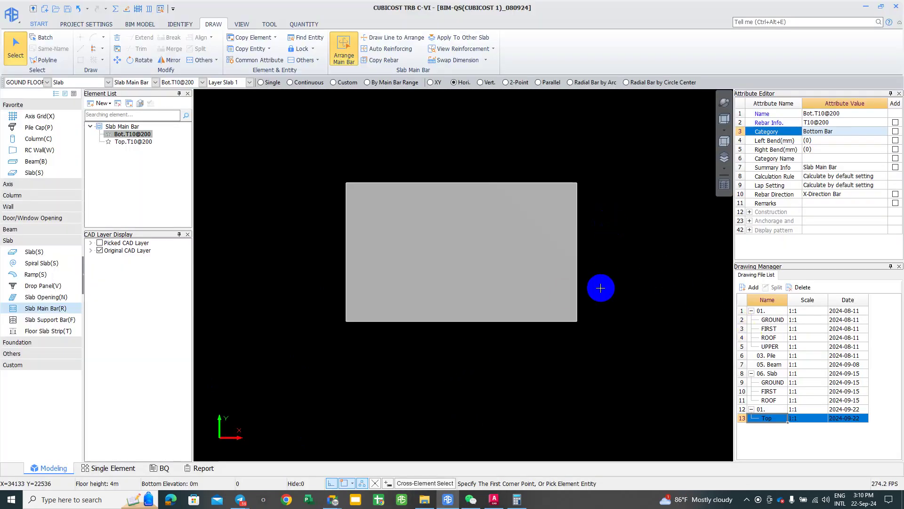
Step: Load the GROUND drawing from 06. Slab in Drawing Manager onto the canvas
left_click(772, 382)
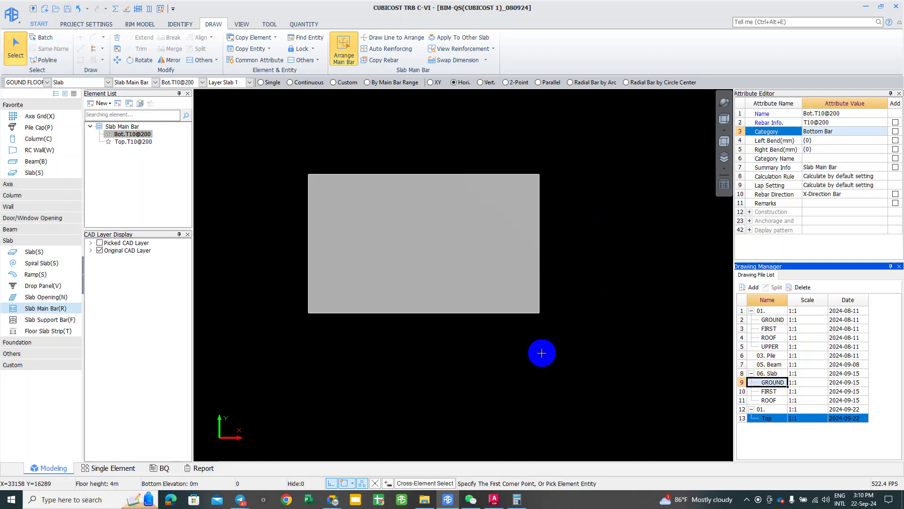
left_click(542, 352)
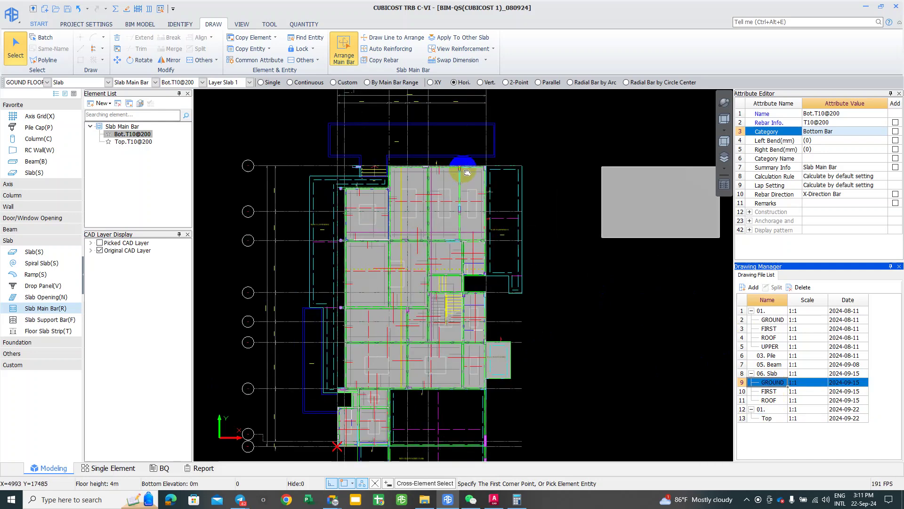
scroll(395, 243, "up", 5)
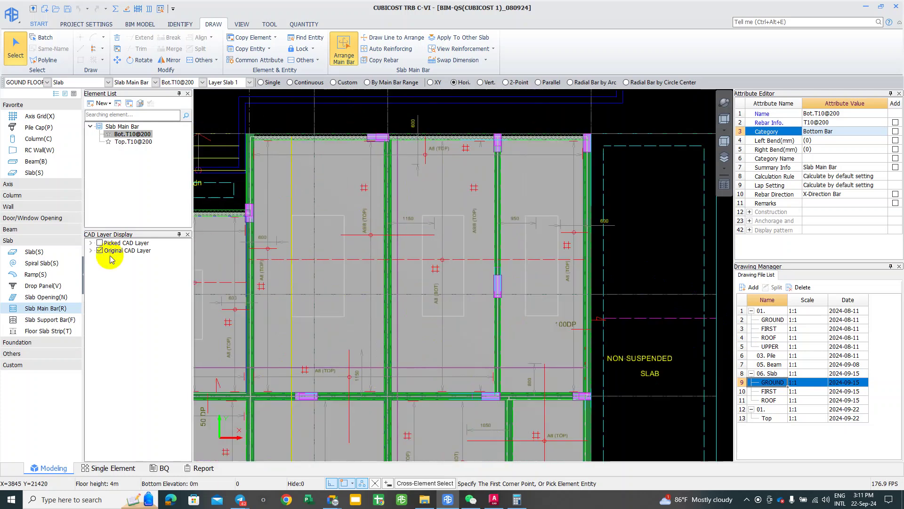
Step: Toggle the Original CAD Layer off and back on, then pan to the slab panels by the pool
left_click(100, 251)
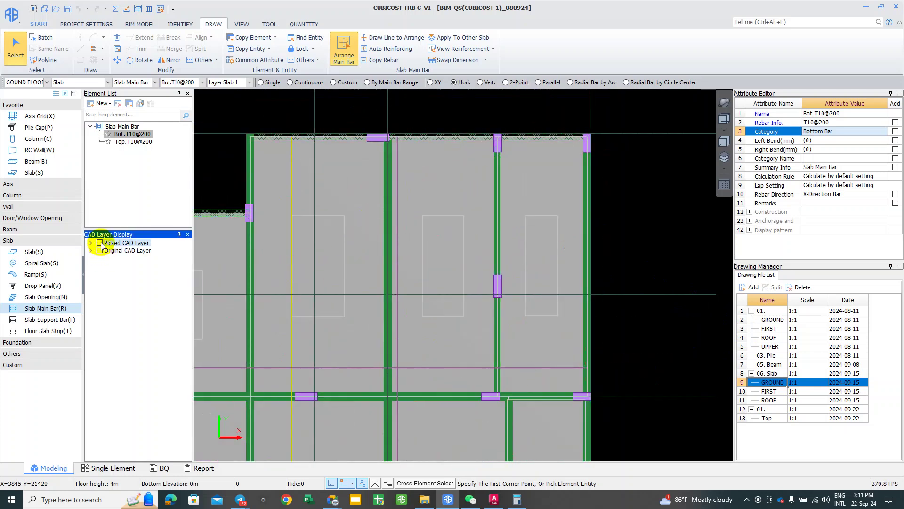
left_click(100, 250)
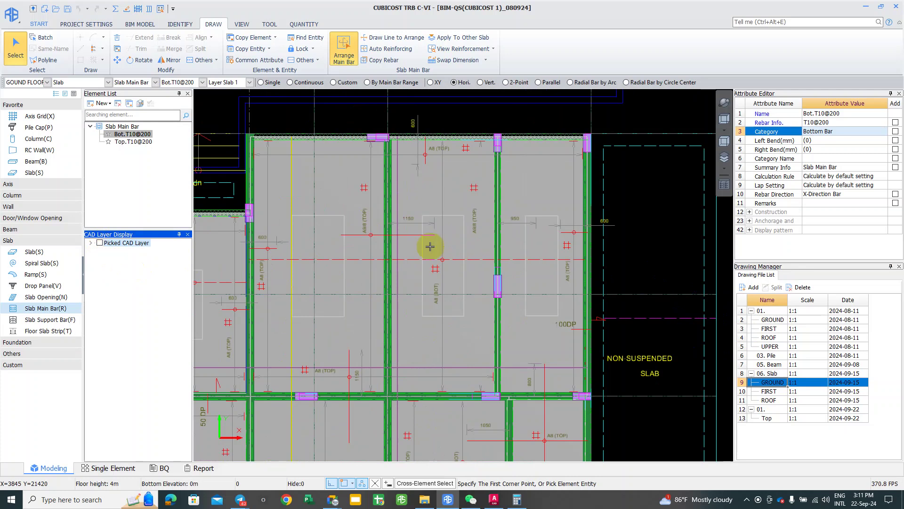
middle_click_drag(422, 221, 400, 243)
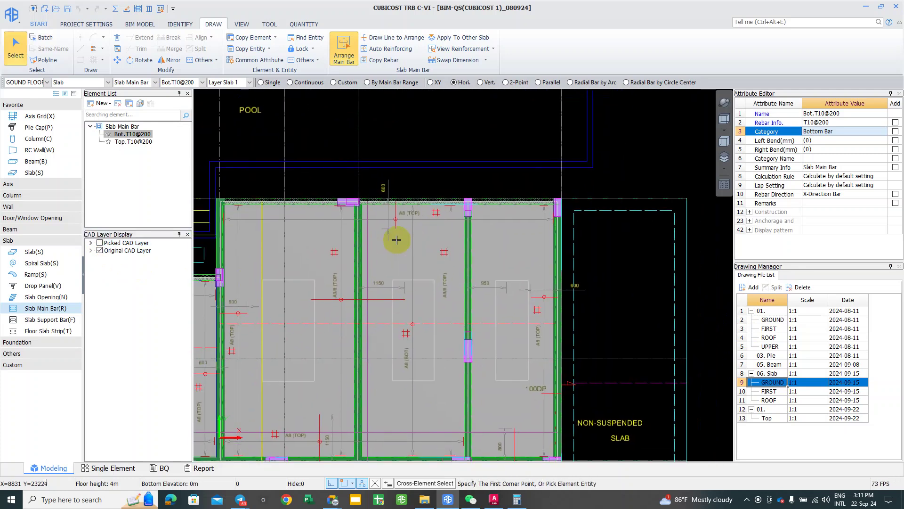
middle_click_drag(438, 289, 440, 277)
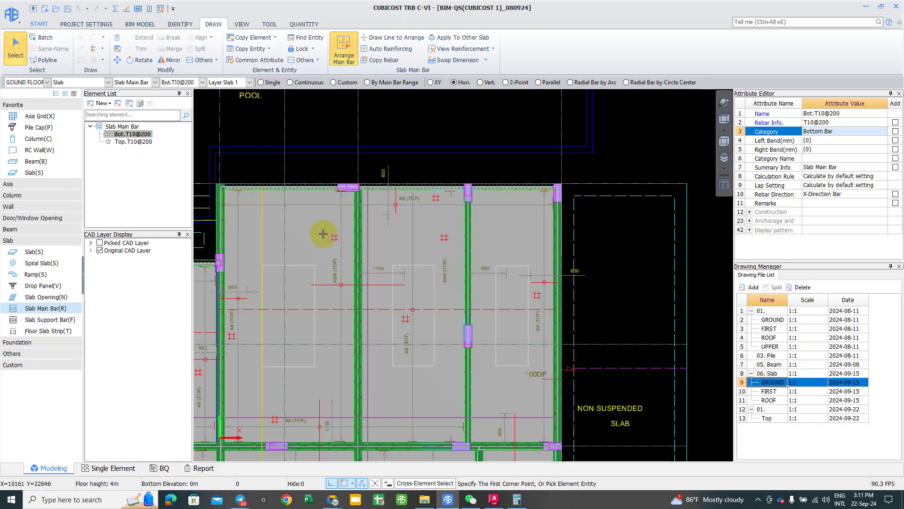
scroll(485, 216, "up", 2)
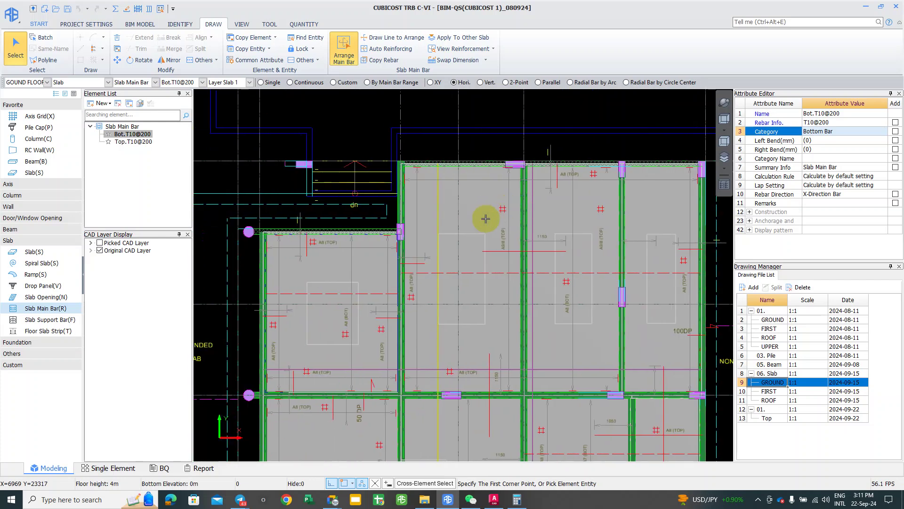
scroll(281, 230, "down", 1)
scroll(289, 256, "up", 2)
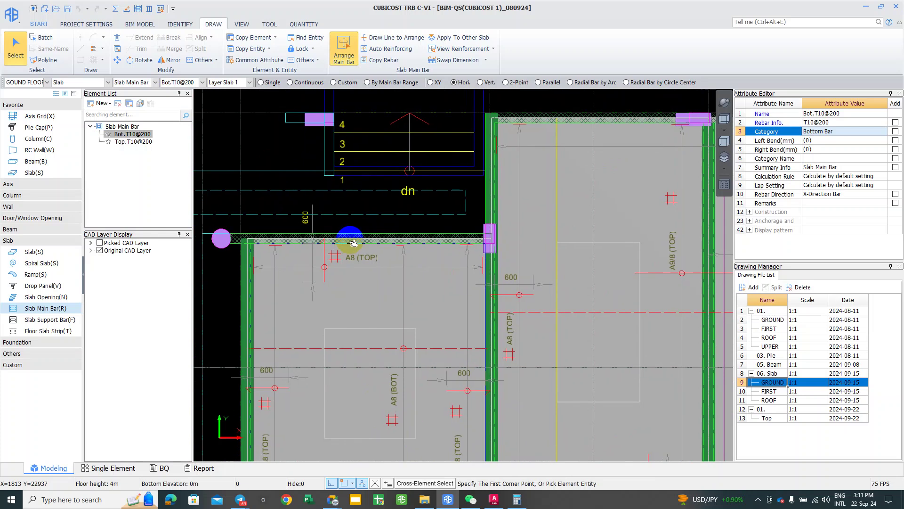
middle_click_drag(389, 349, 363, 347)
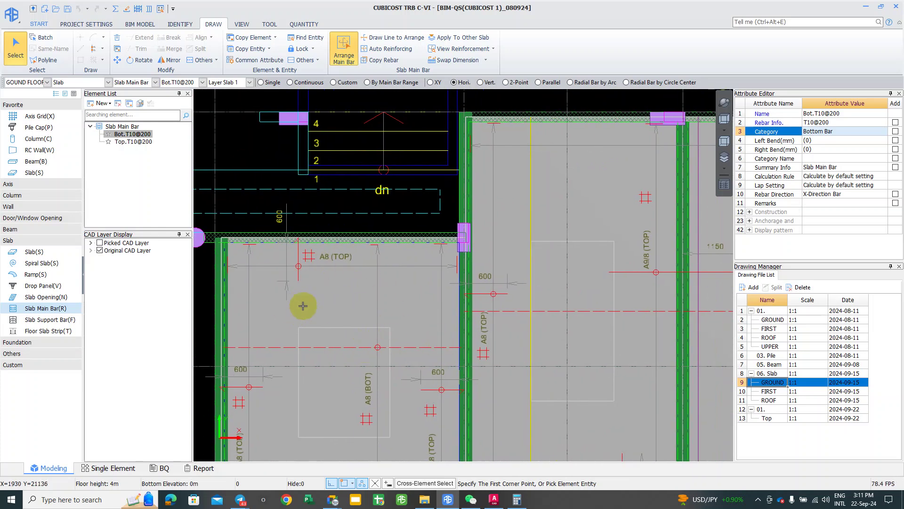
scroll(322, 259, "up", 1)
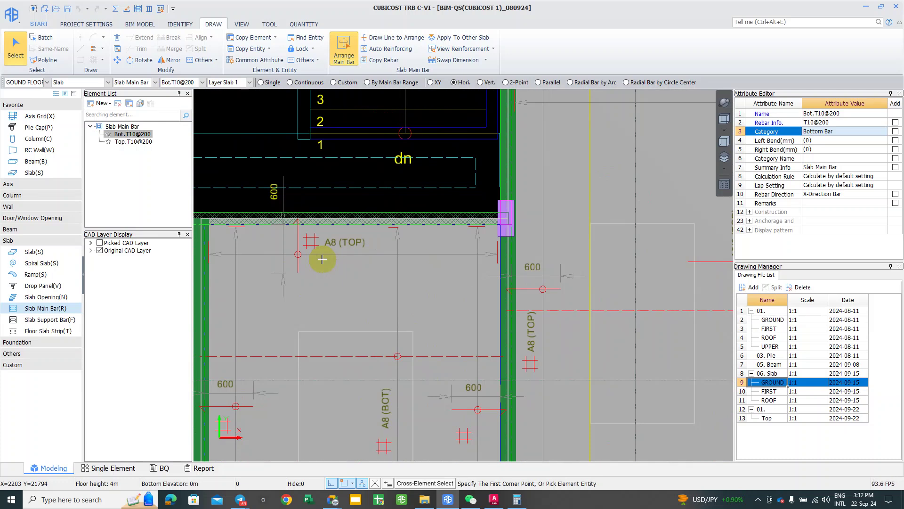
left_click(335, 202)
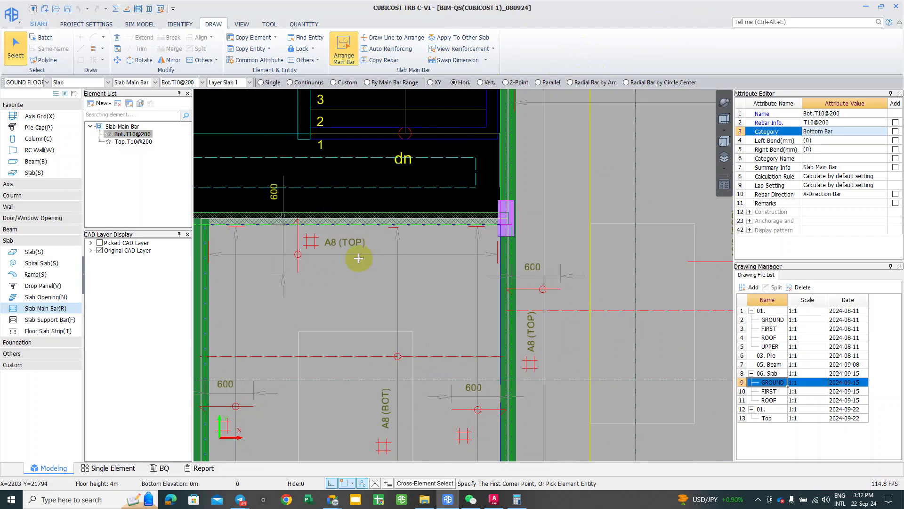
middle_click_drag(336, 285, 340, 286)
scroll(291, 243, "up", 2)
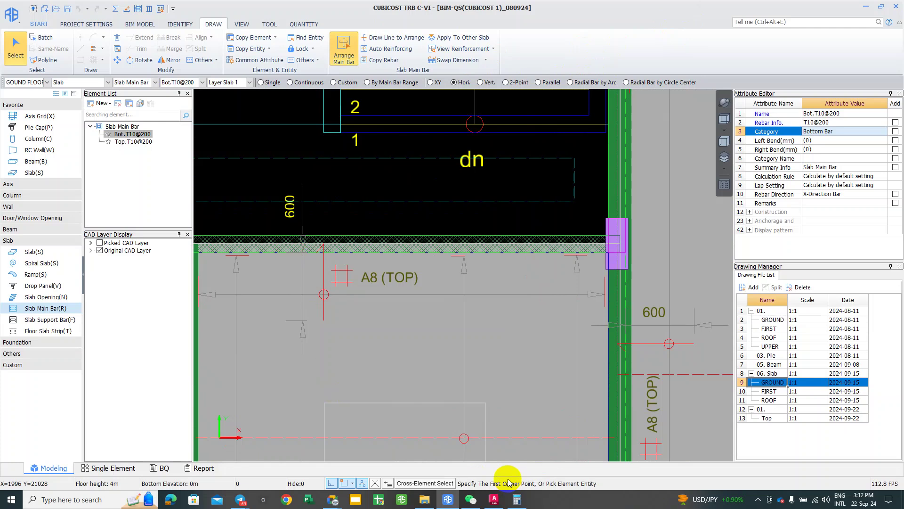
middle_click_drag(419, 349, 437, 350)
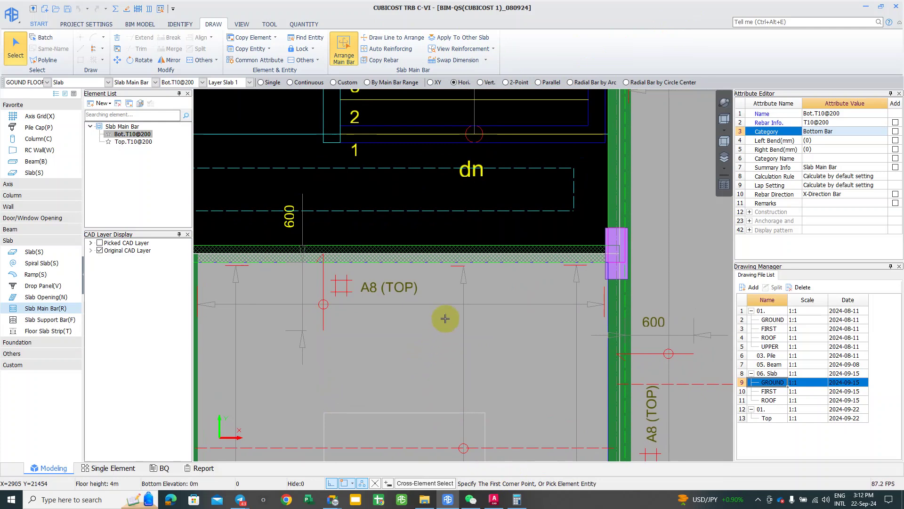
scroll(426, 346, "down", 2)
mouse_move(384, 383)
middle_mouse_down()
mouse_move(370, 355)
mouse_move(301, 310)
mouse_move(265, 307)
middle_mouse_up()
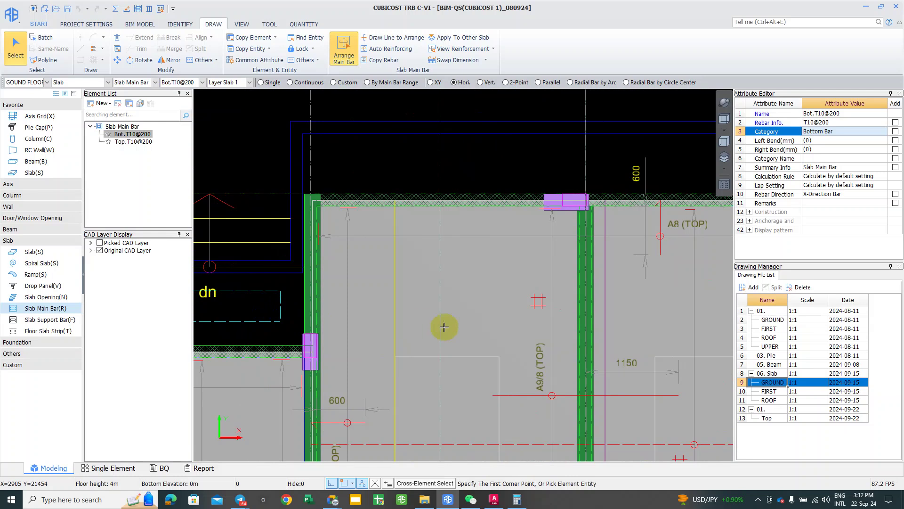
middle_click_drag(406, 262, 358, 148)
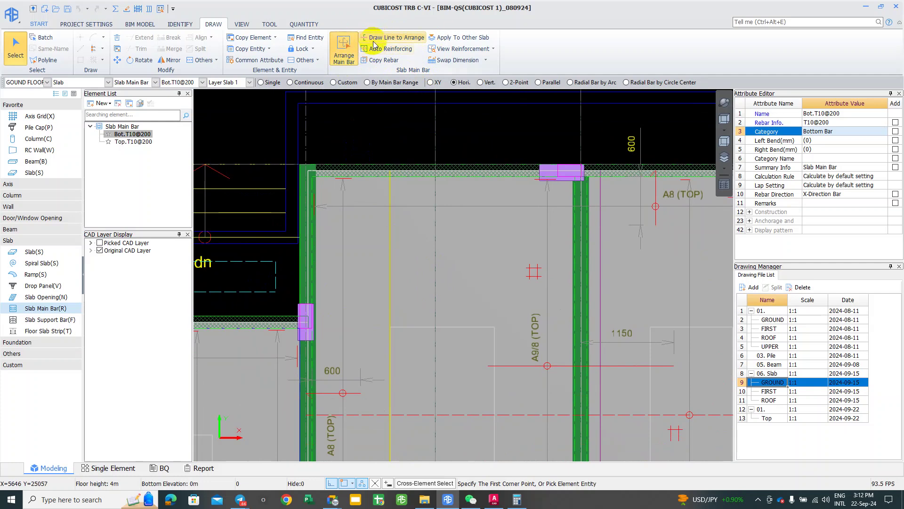
Step: Pan to the next slab panel, cancel a started bar rectangle, and start Auto Reinforcing
scroll(451, 302, "down", 1)
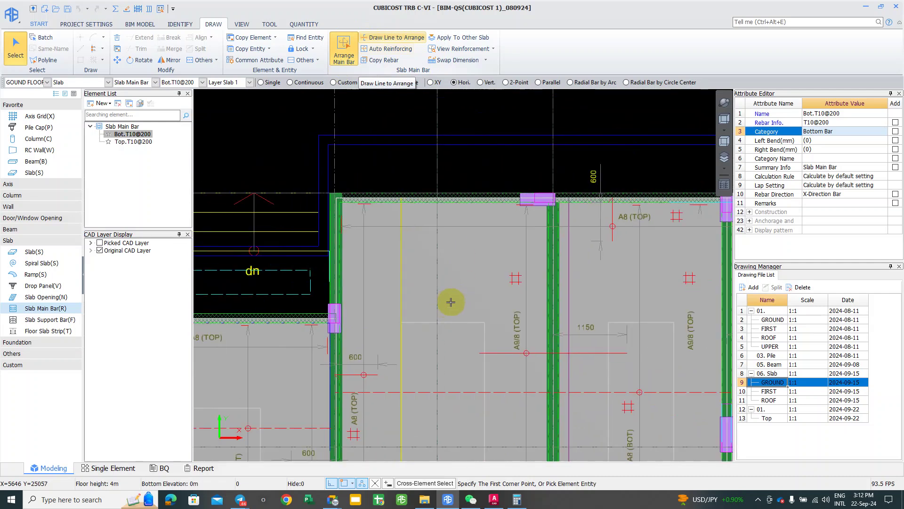
middle_click_drag(451, 302, 428, 293)
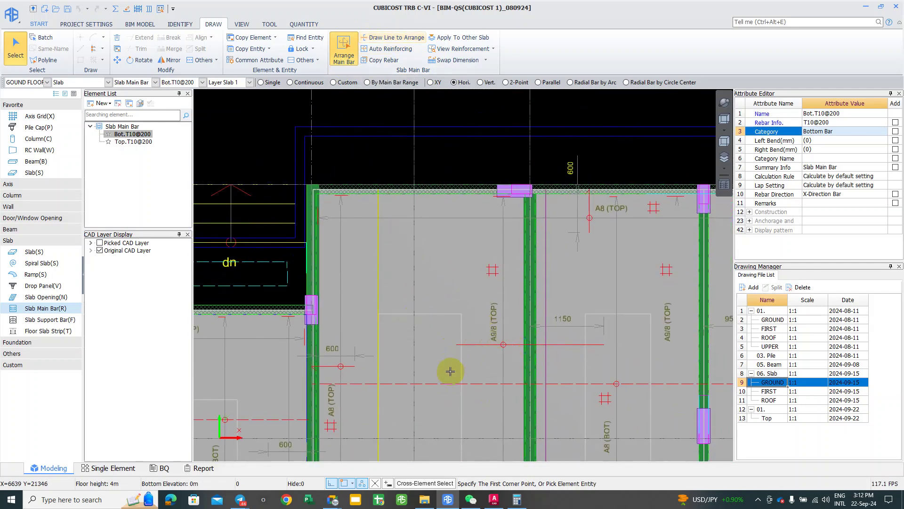
middle_click_drag(461, 347, 419, 347)
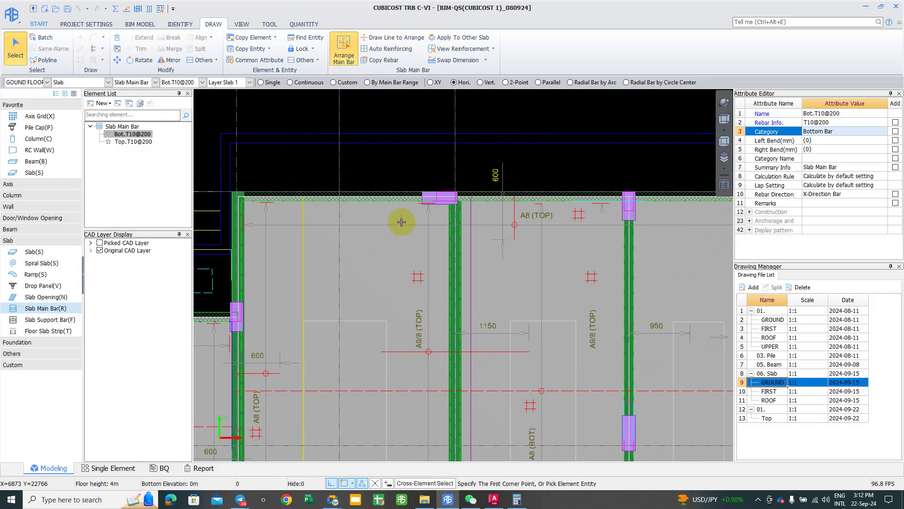
left_click(391, 204)
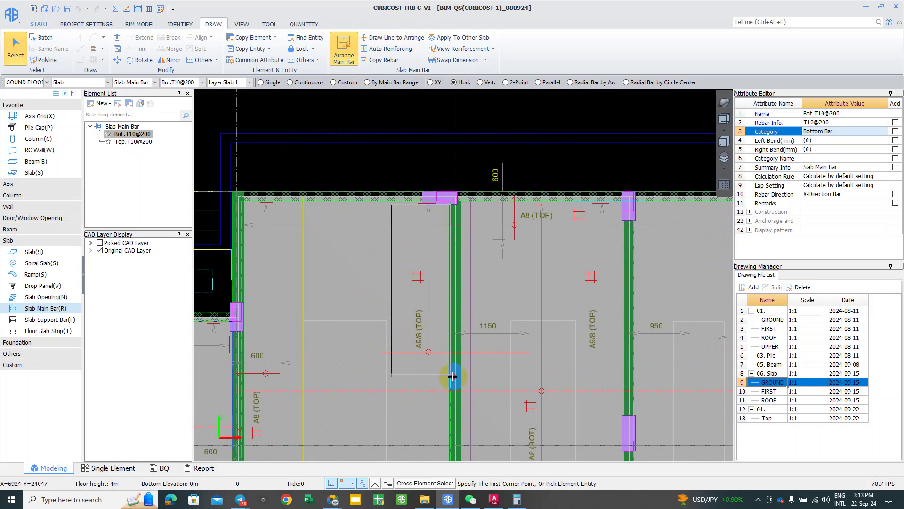
right_click(476, 317)
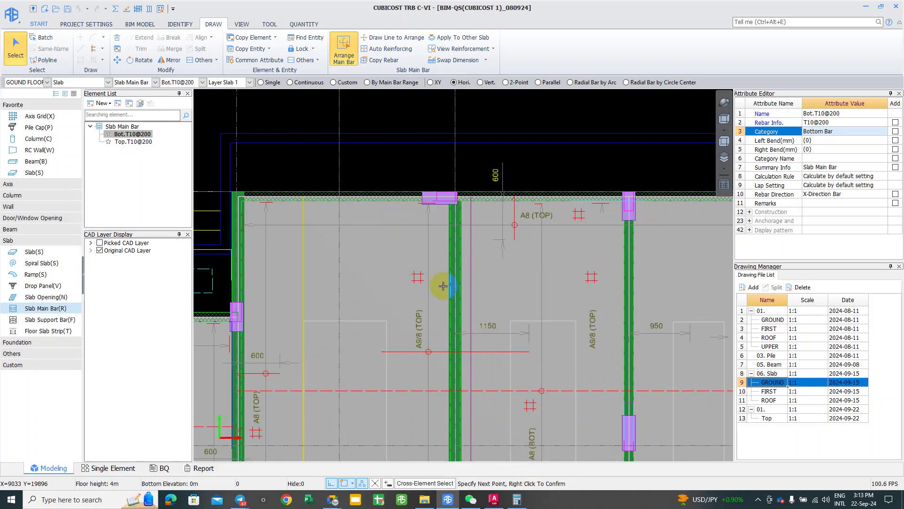
left_click(381, 47)
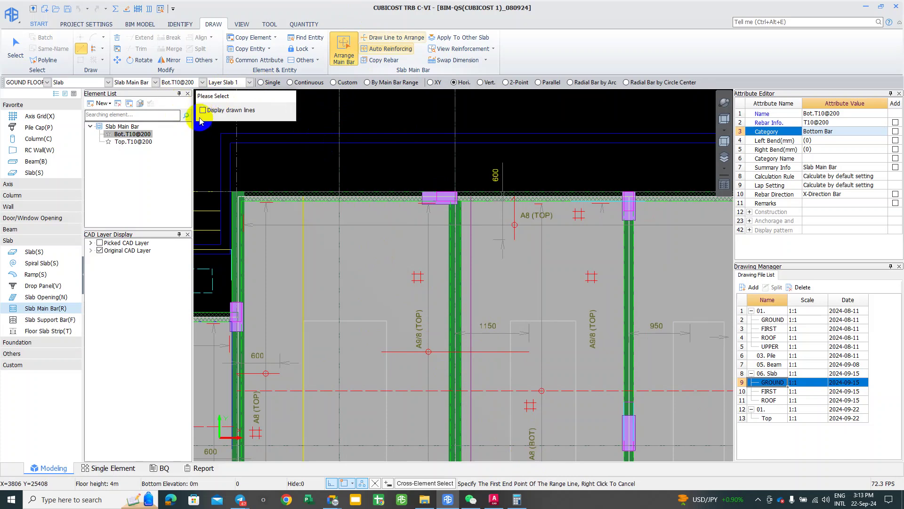
Step: Show the earlier range lines and back out of an unfinished range-line drawing
left_click(203, 111)
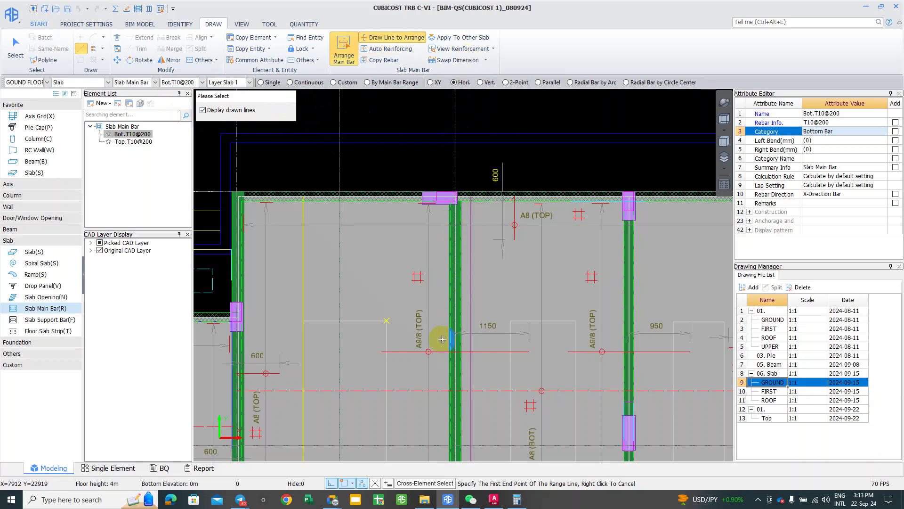
left_click(392, 190)
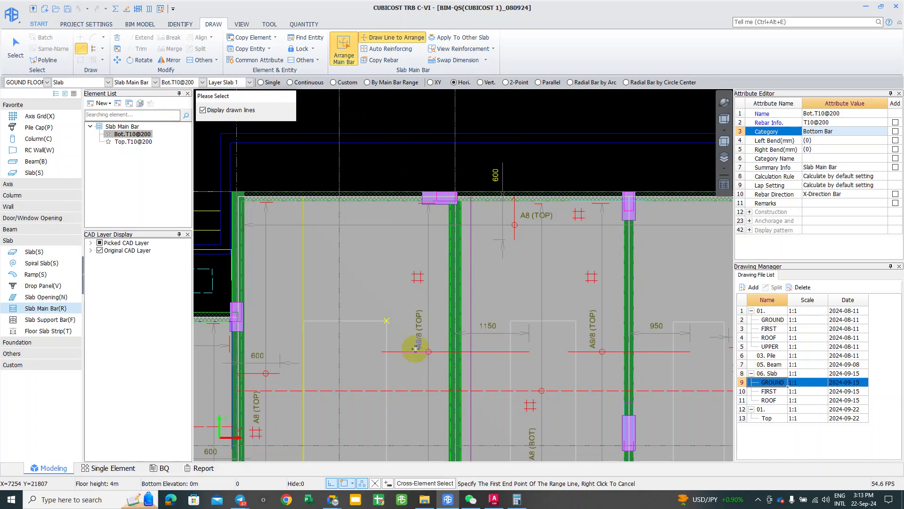
left_click(419, 171)
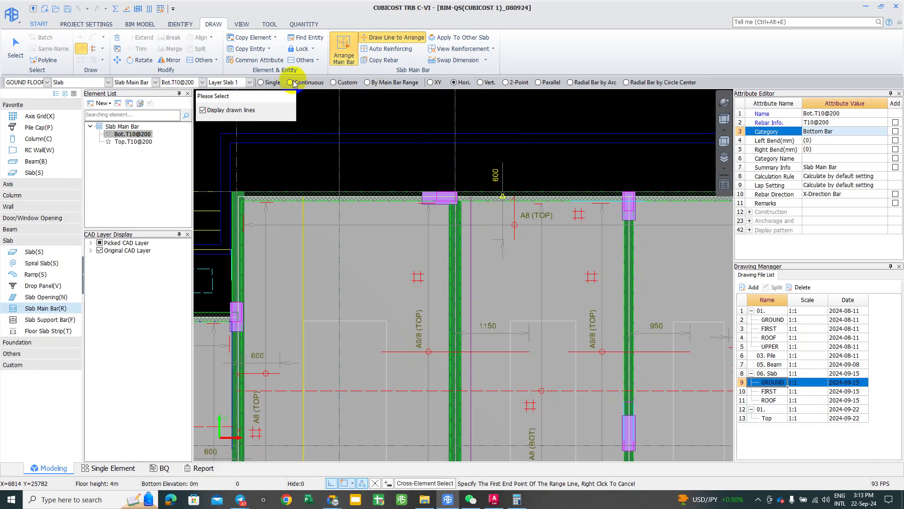
left_click(349, 119)
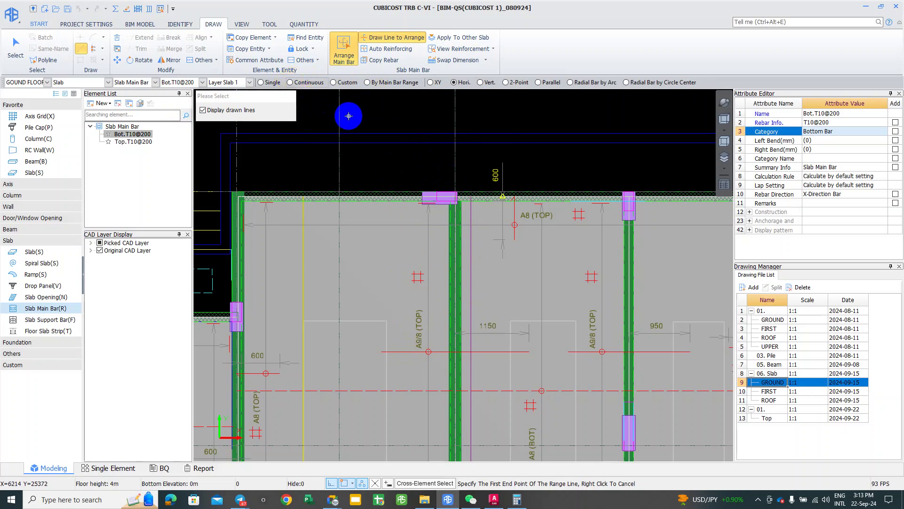
left_click(383, 118)
left_click(381, 195)
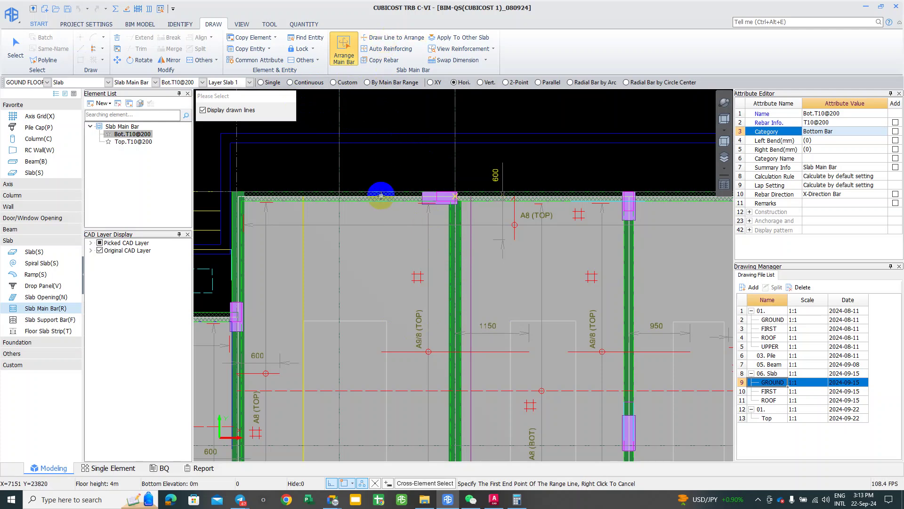
left_click(371, 142)
Step: With Draw Line to Arrange, draw the range line from the slab's top edge to the lower beam
left_click(378, 39)
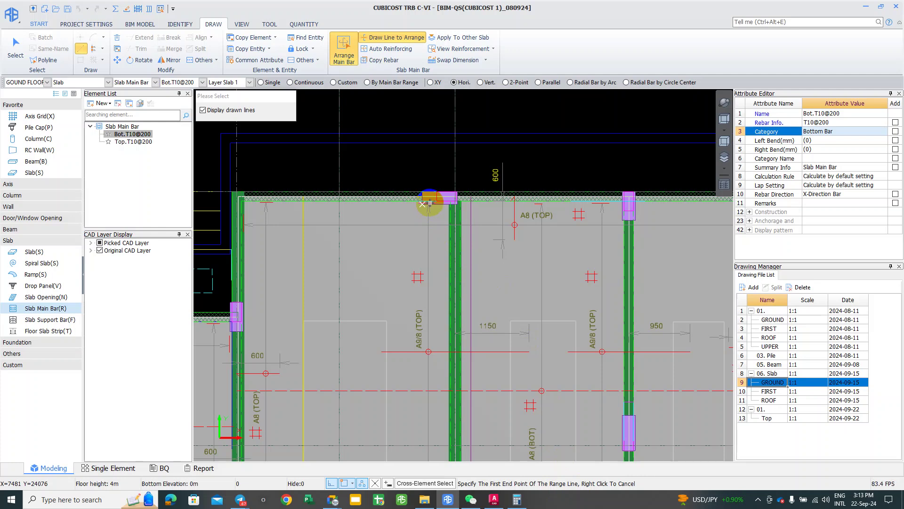
scroll(426, 204, "up", 2)
left_click(427, 206)
scroll(438, 245, "down", 5)
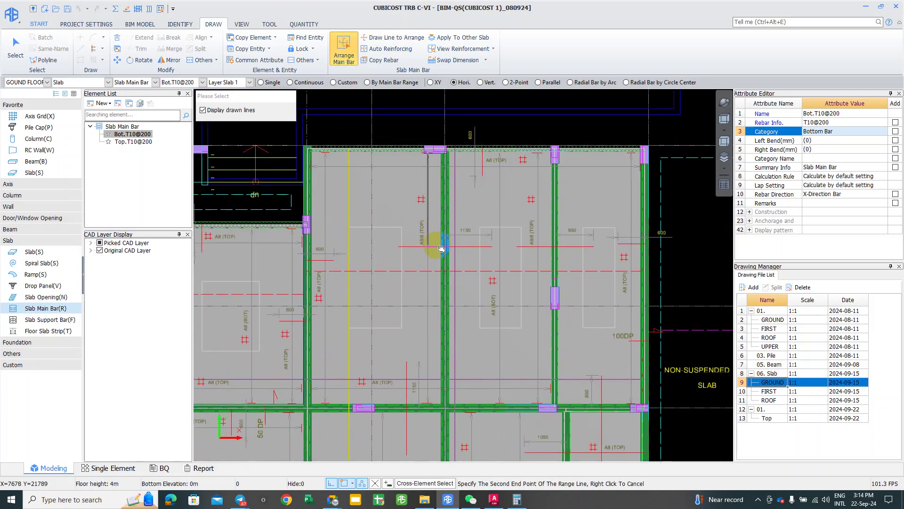
scroll(437, 404, "up", 2)
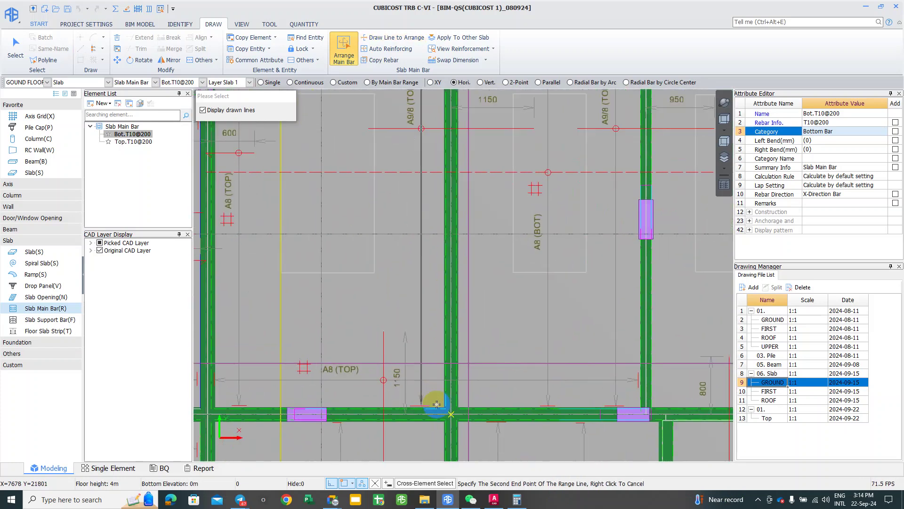
scroll(437, 404, "up", 4)
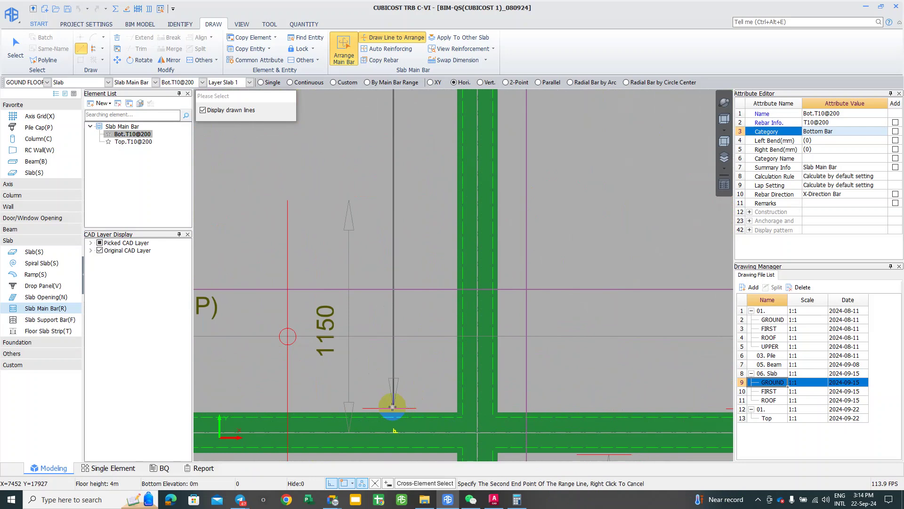
left_click(394, 408)
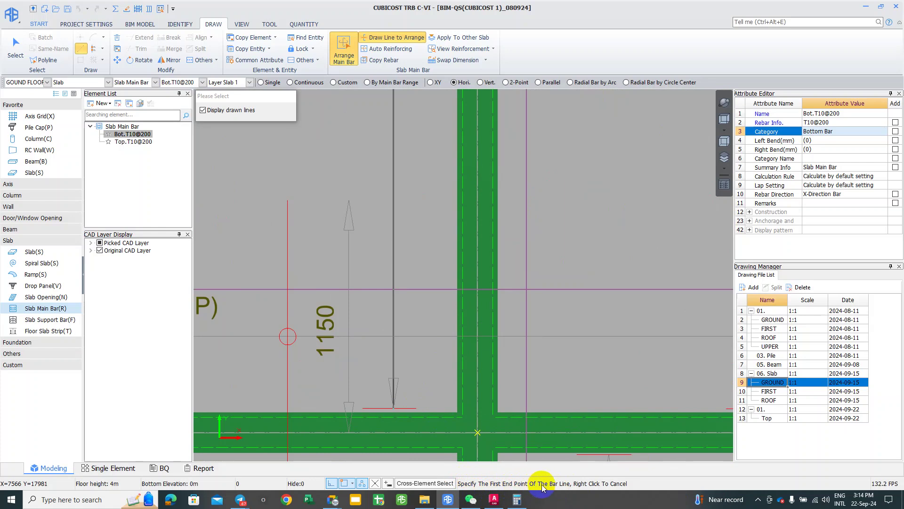
Step: Draw the Bot.T10@200 bar line across the A9/8 (TOP) panel past the right beam
scroll(449, 311, "down", 2)
mouse_move(448, 312)
middle_mouse_down()
mouse_move(426, 256)
mouse_move(396, 366)
middle_mouse_up()
middle_click_drag(375, 306, 347, 299)
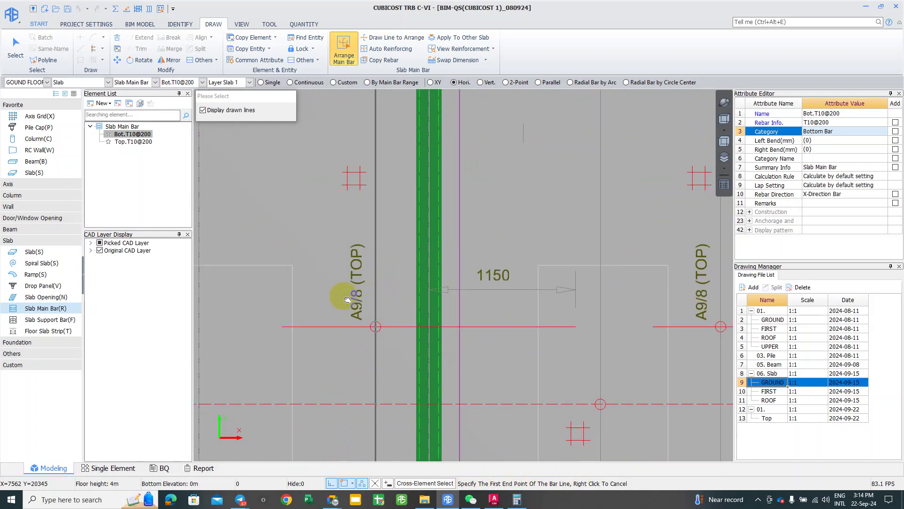
left_click(282, 326)
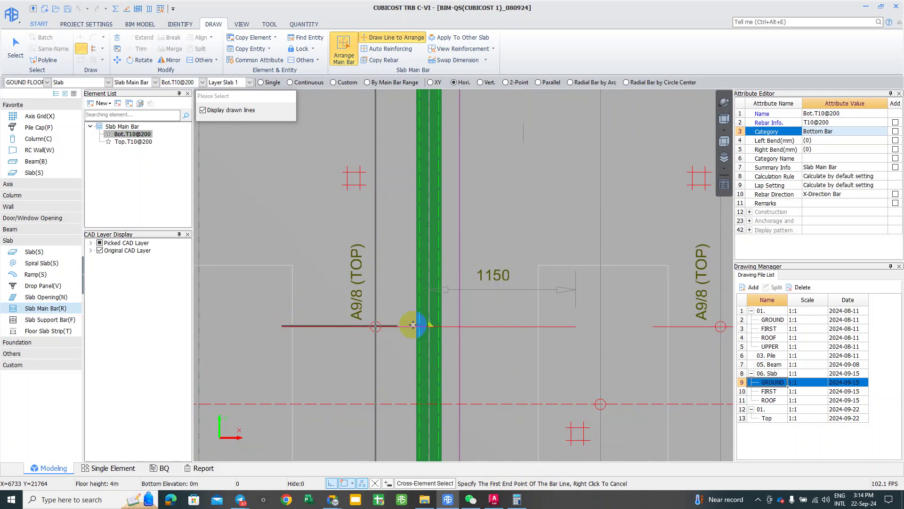
left_click(577, 332)
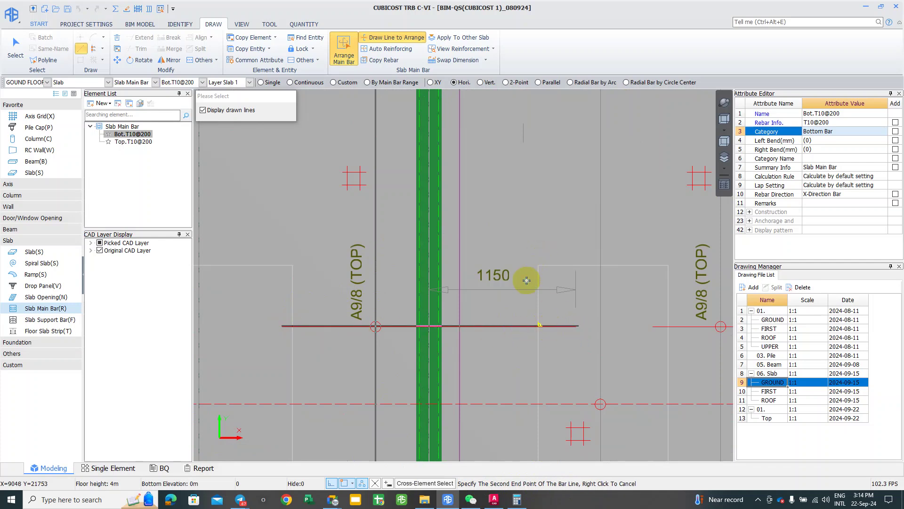
right_click(521, 286)
scroll(520, 286, "down", 2)
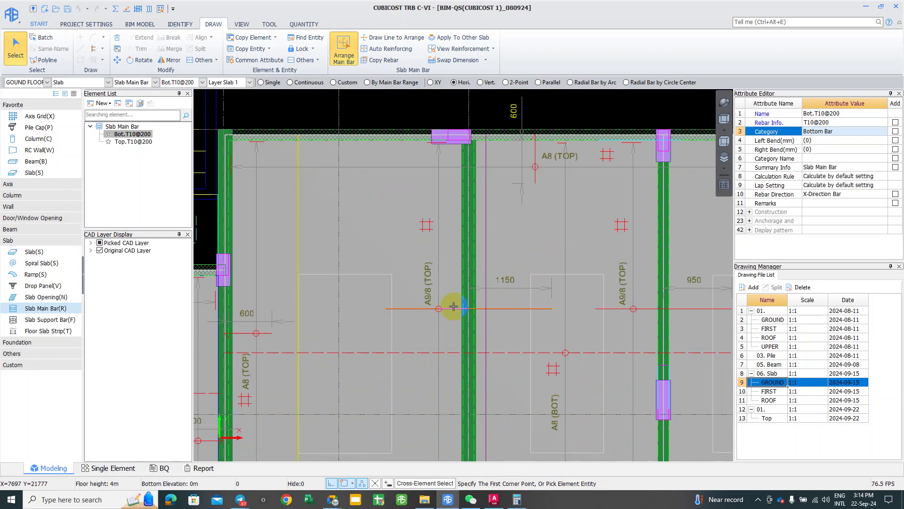
Step: Calculate only the selected Bot.T10@200 bar with Calculate Selected Entity and acknowledge success
left_click(436, 329)
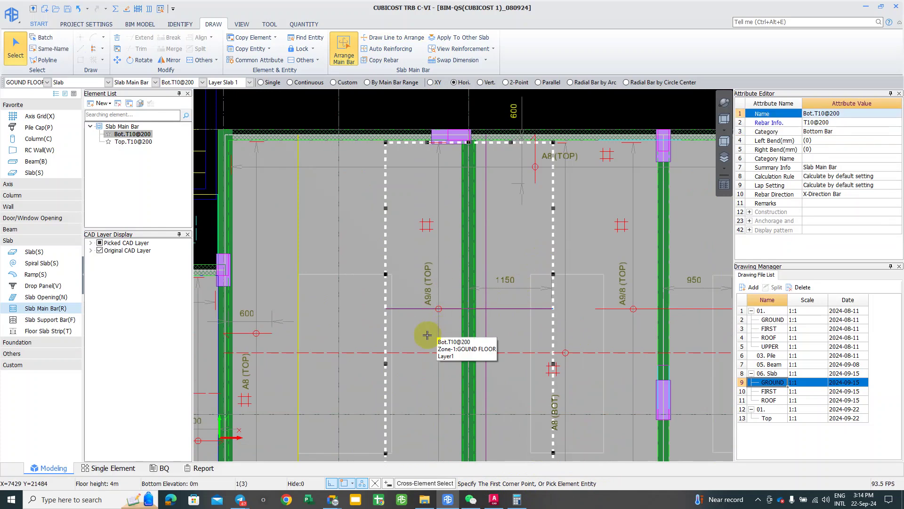
right_click(421, 306)
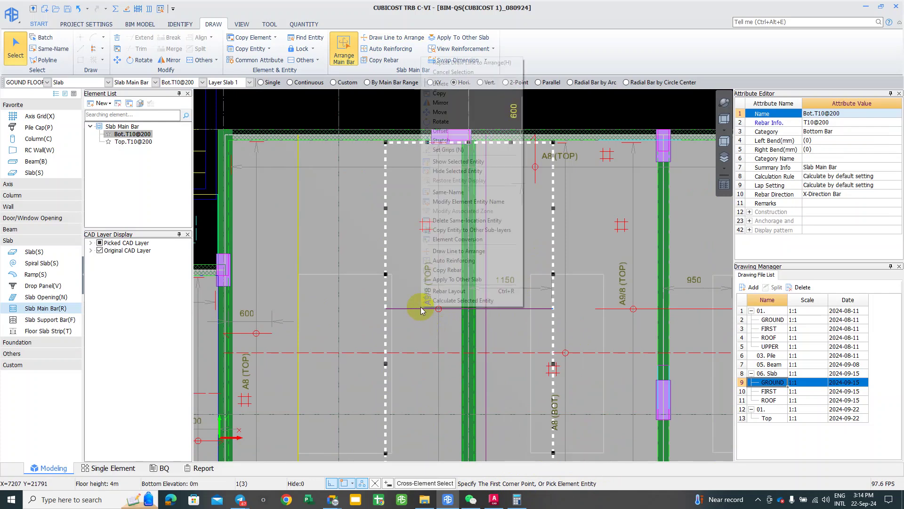
left_click(463, 300)
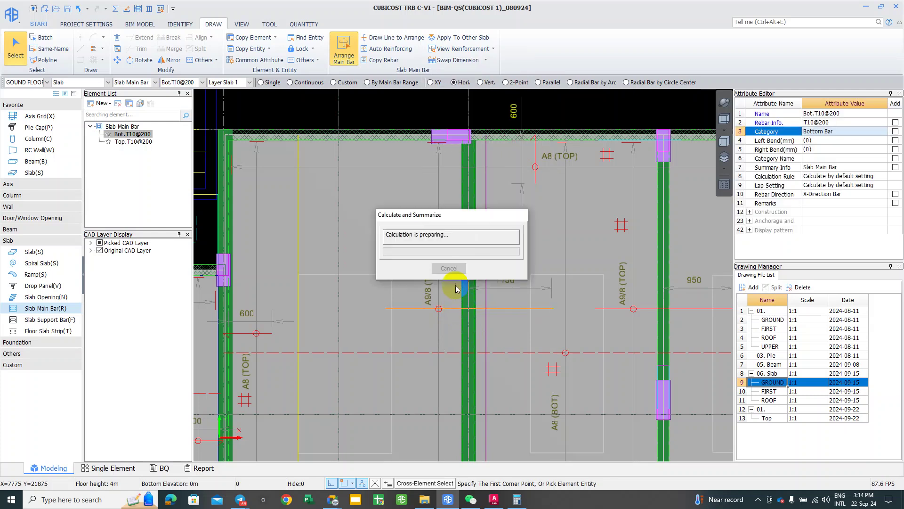
left_click(450, 267)
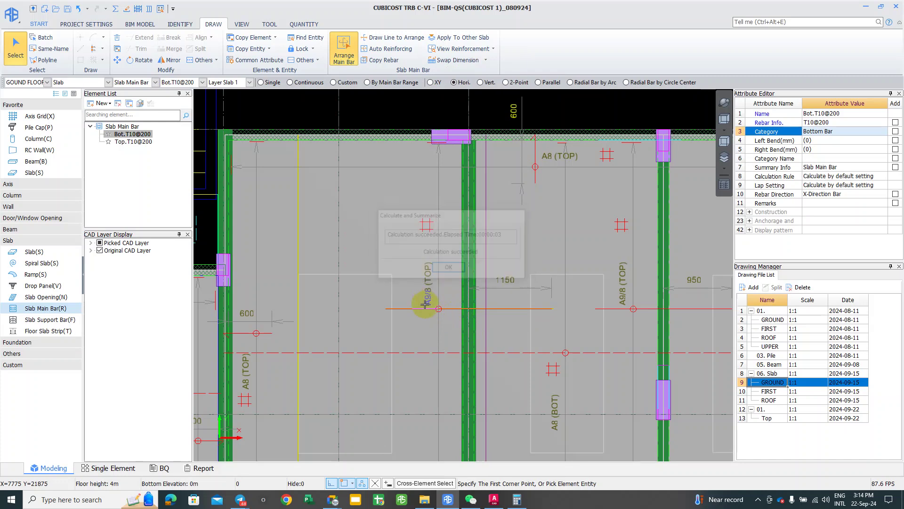
Step: Show the selected Bot.T10@200 bar's Rebar Layout and orbit and zoom the 3D bars
left_click(354, 90)
left_click(418, 304)
left_click(138, 8)
left_click(406, 296)
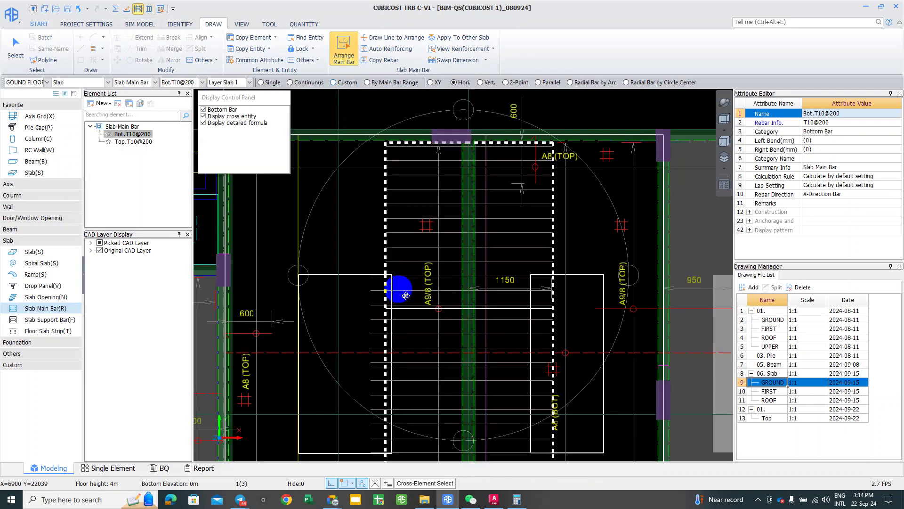
left_click_drag(439, 298, 512, 232)
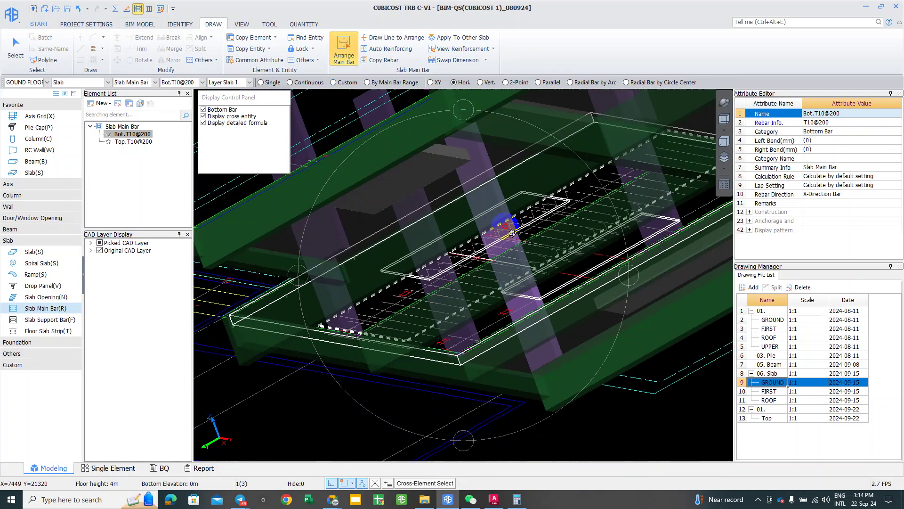
scroll(512, 232, "up", 5)
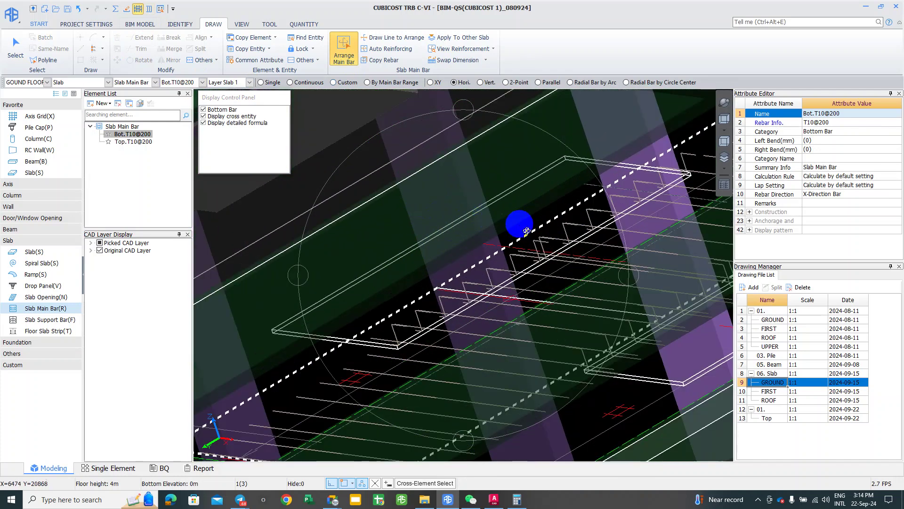
left_click_drag(363, 373, 621, 207)
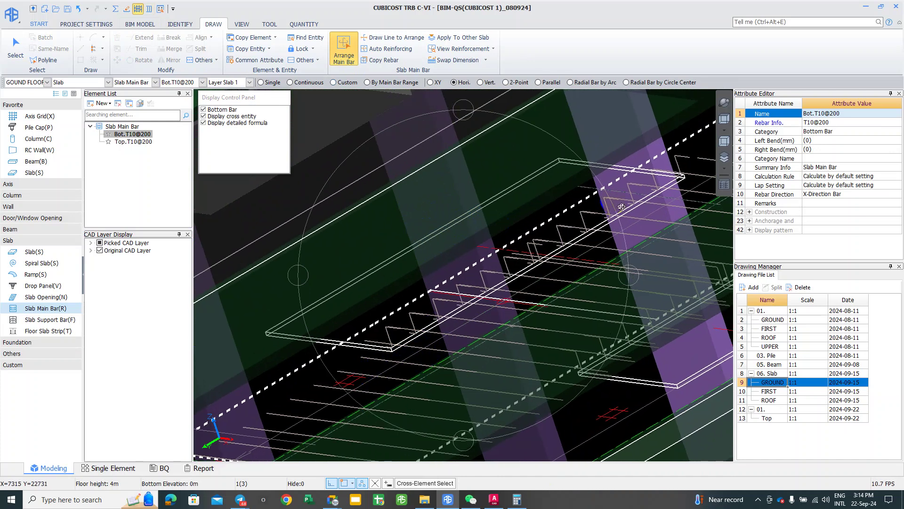
scroll(538, 236, "up", 3)
scroll(396, 315, "up", 2)
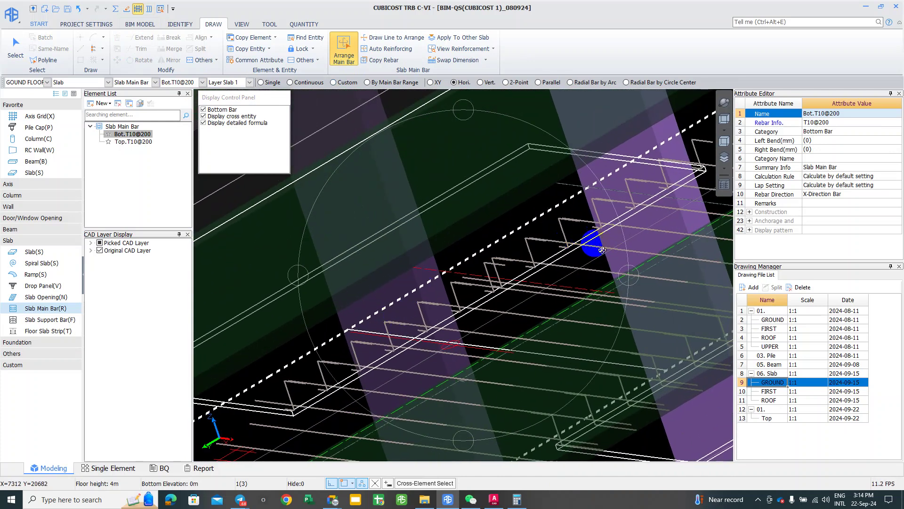
scroll(436, 323, "down", 3)
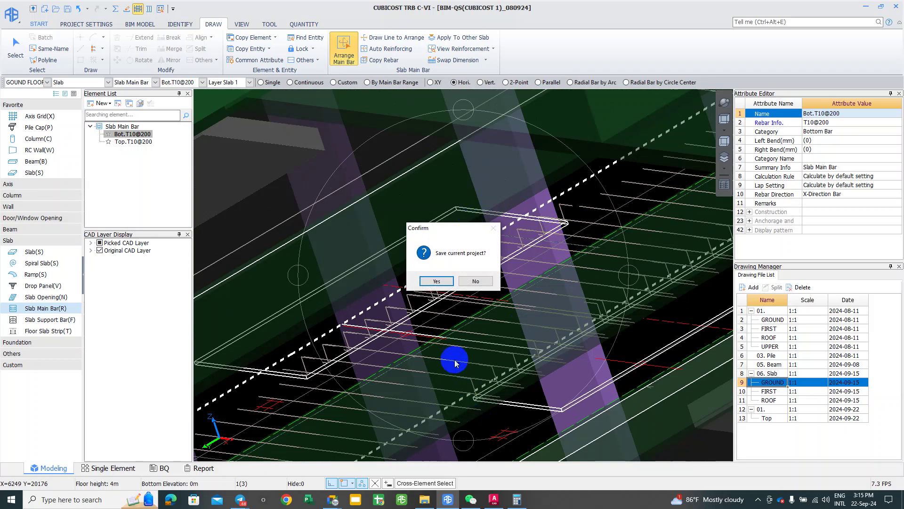
Step: Save the BIM-QS(CUBICOST 1)_080924 project and return to the flat plan of the left slab panels
left_click(436, 279)
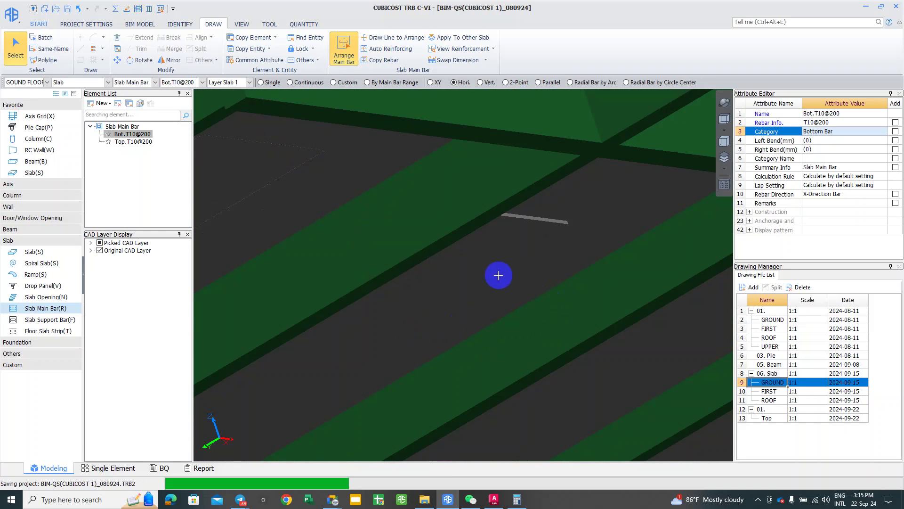
scroll(412, 150, "down", 5)
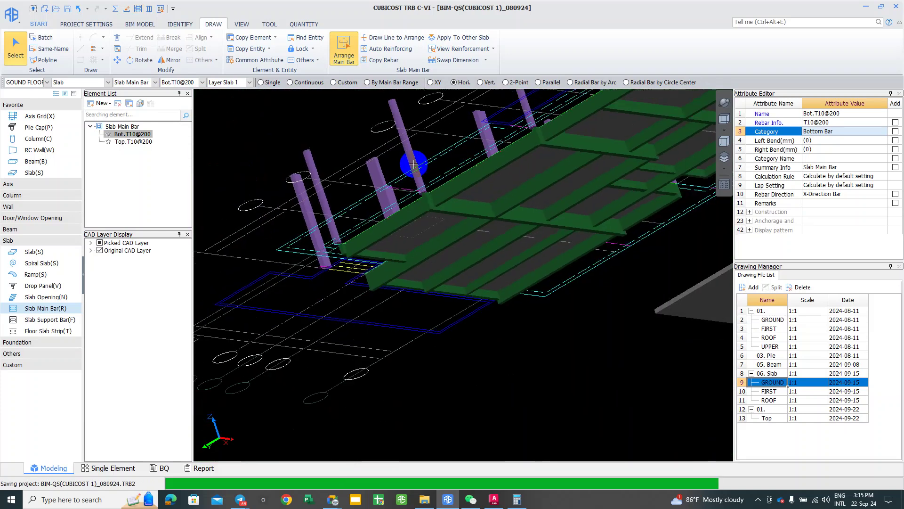
scroll(420, 241, "down", 3)
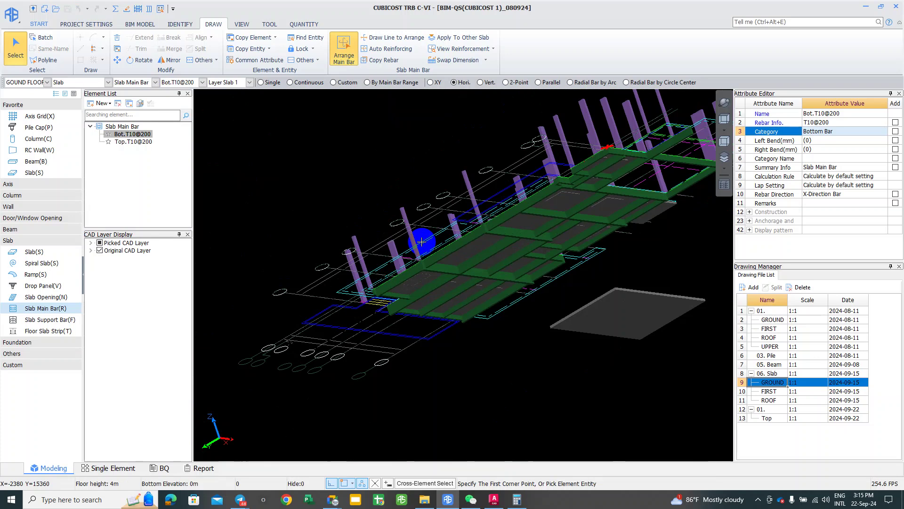
scroll(492, 228, "up", 6)
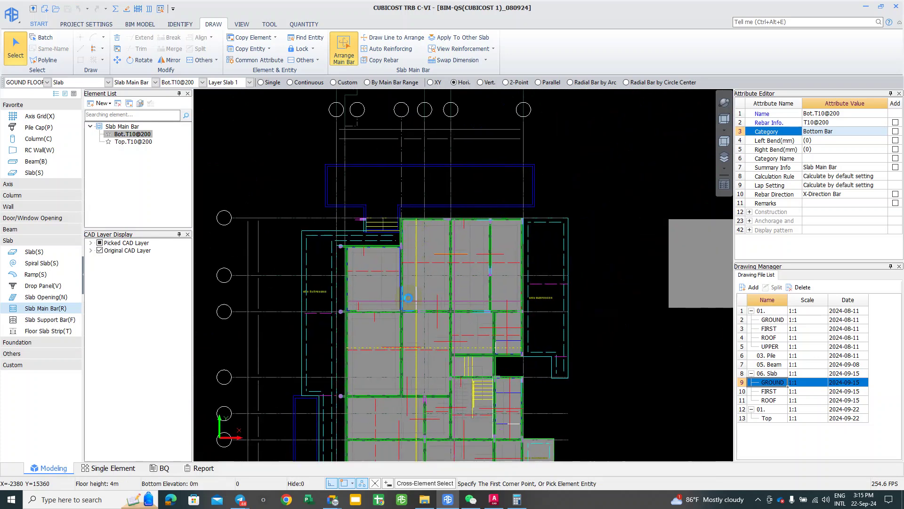
middle_click_drag(492, 228, 293, 252)
scroll(293, 253, "up", 2)
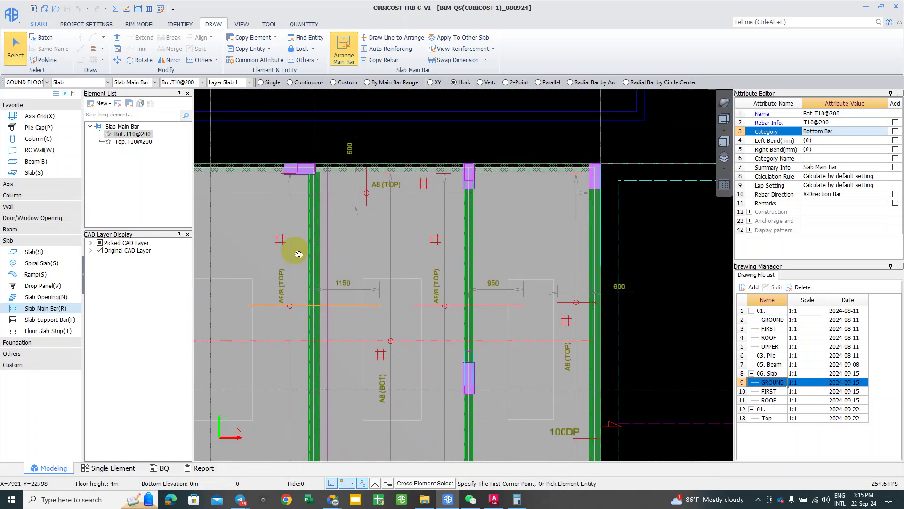
Step: Clear the earlier bar pick and make Bot.T10@200 the active main bar for XY layout
left_click(275, 307)
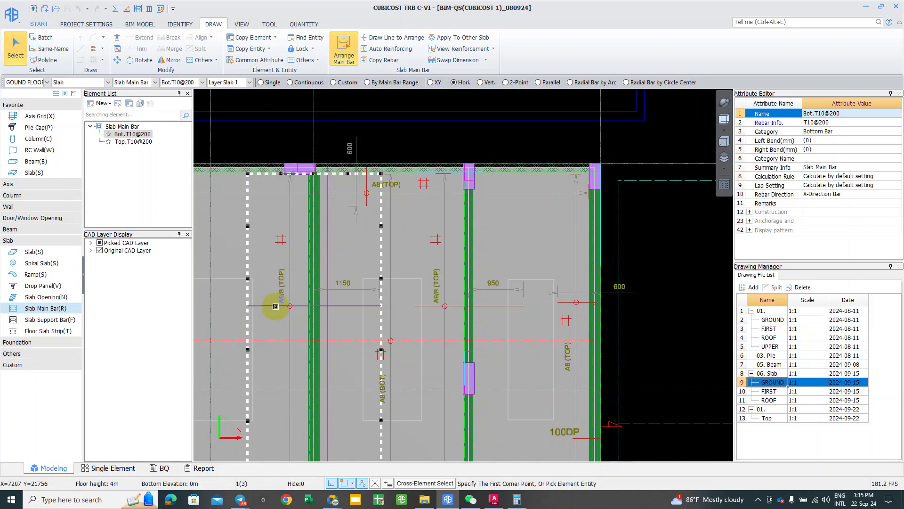
middle_click_drag(460, 243, 456, 234)
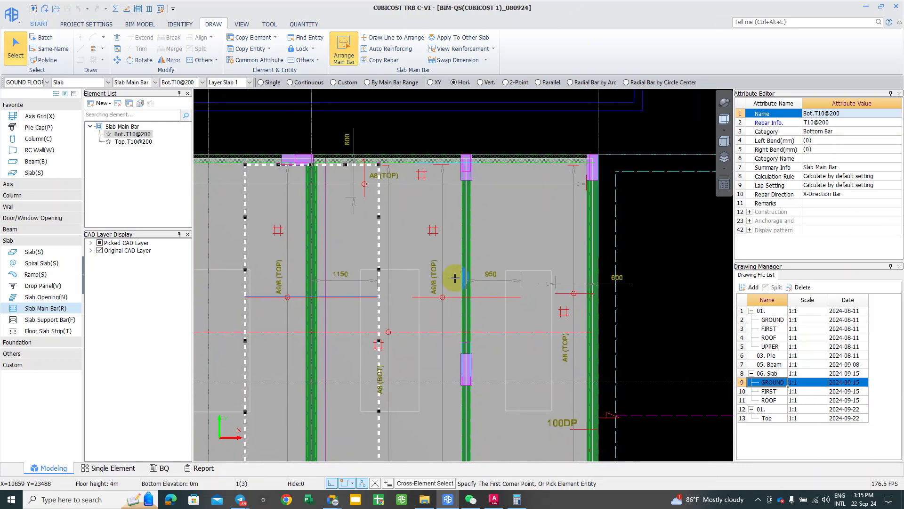
scroll(404, 299, "up", 1)
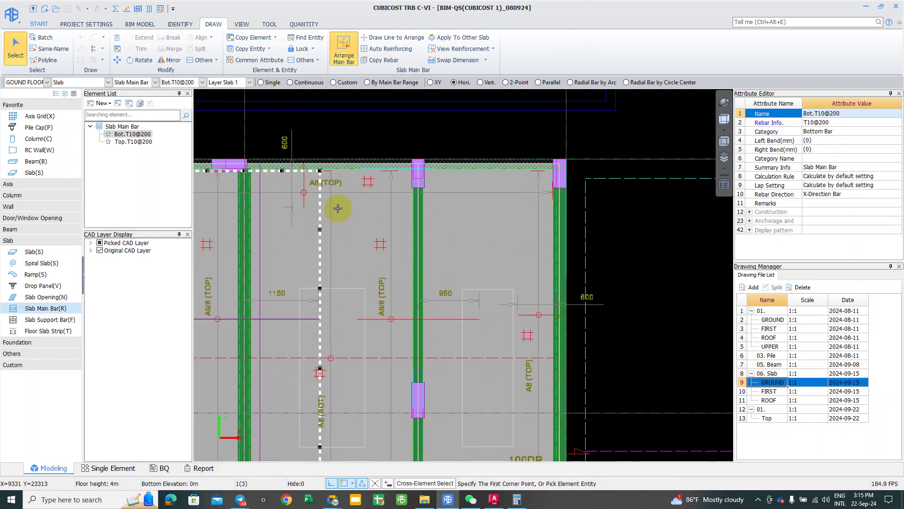
left_click(306, 82)
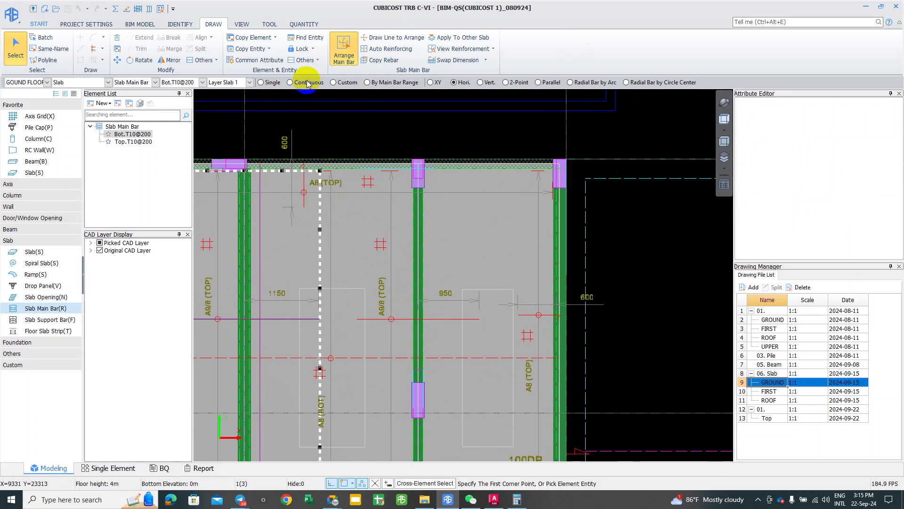
left_click(307, 82)
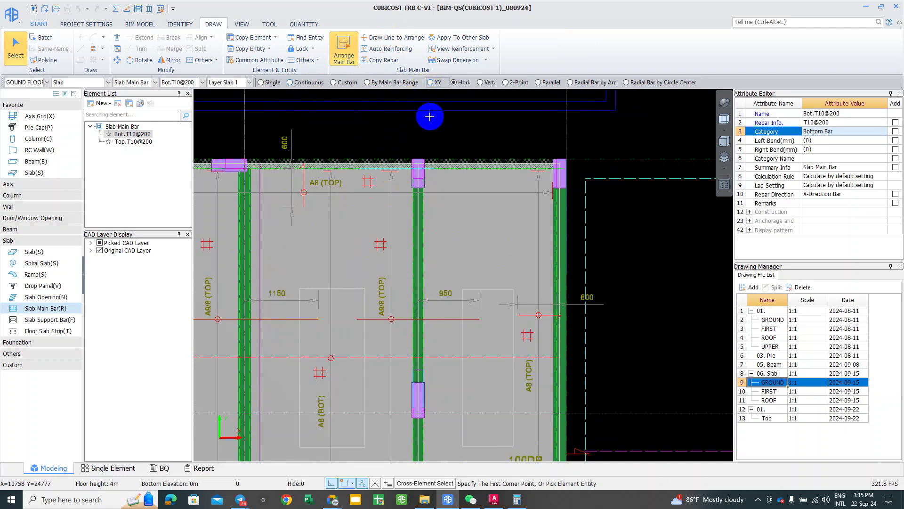
left_click(431, 88)
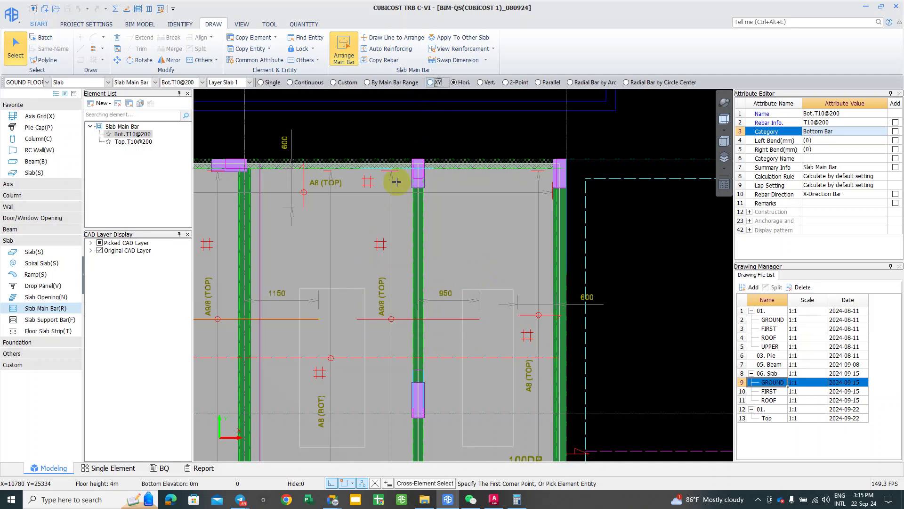
Step: Set the bar to XY and draw its range line from the slab's top edge to the lower beam
left_click(430, 82)
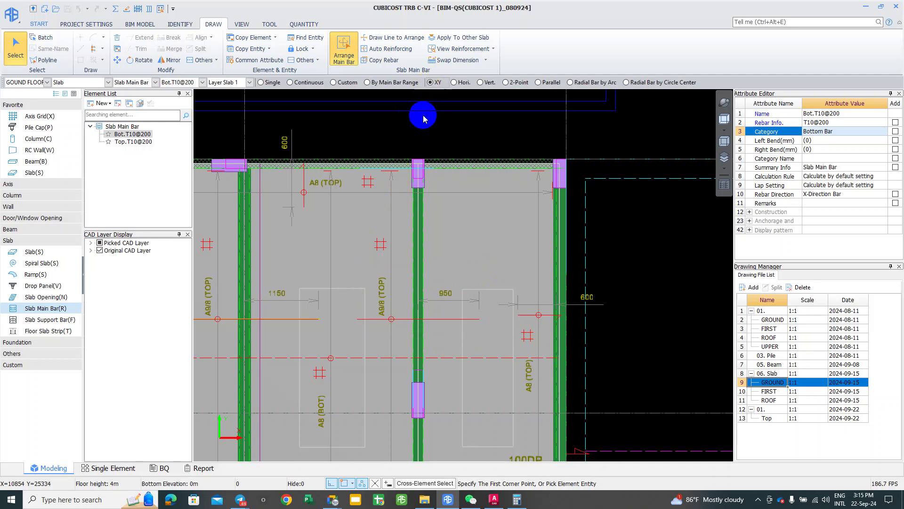
left_click(382, 38)
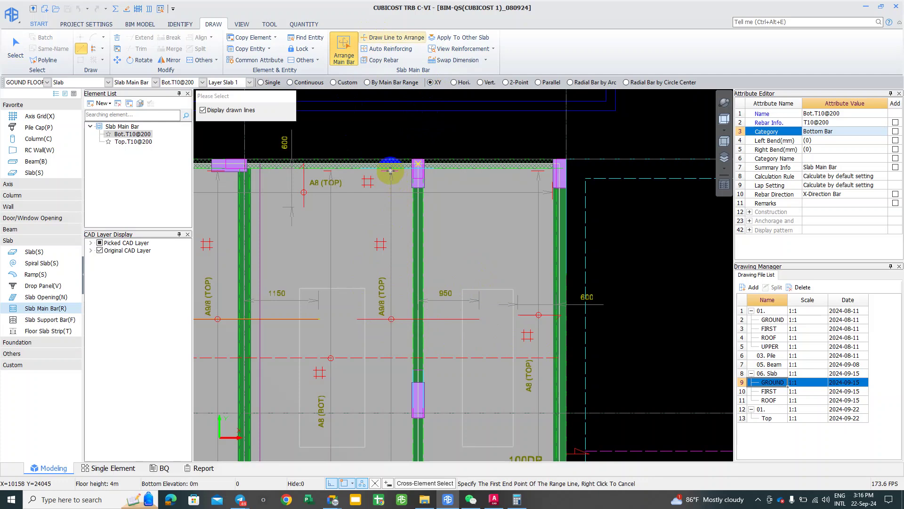
left_click(393, 171)
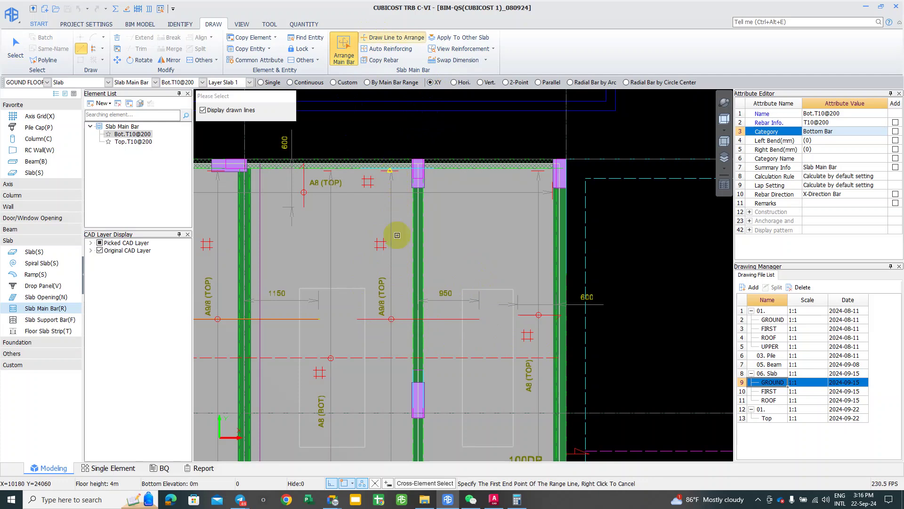
scroll(395, 339, "down", 1)
left_click(394, 371)
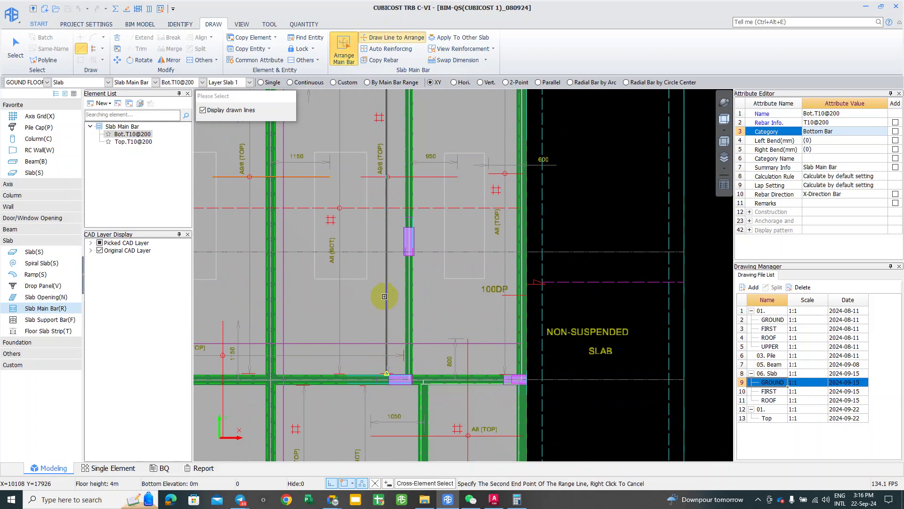
scroll(375, 287, "up", 1)
left_click(320, 300)
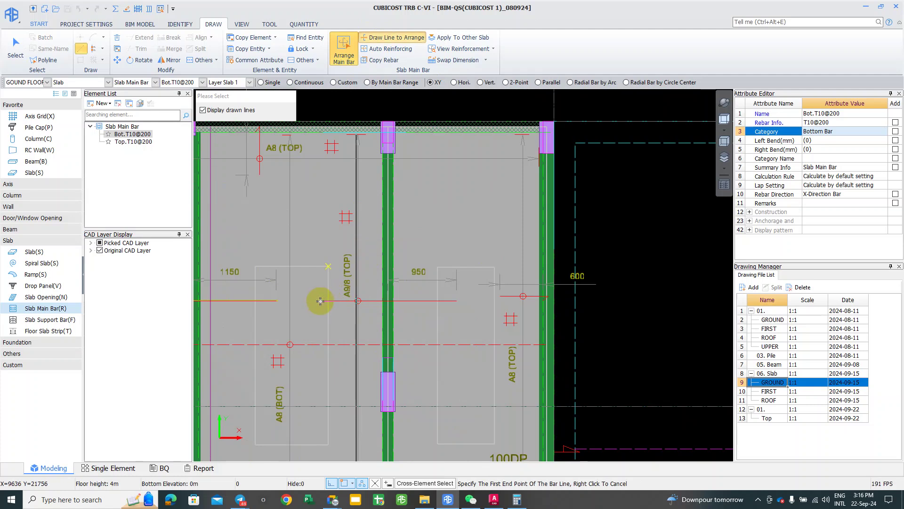
Step: Draw the Bot.T10@200 bar line across the panel, commit it, and select it
left_click(320, 301)
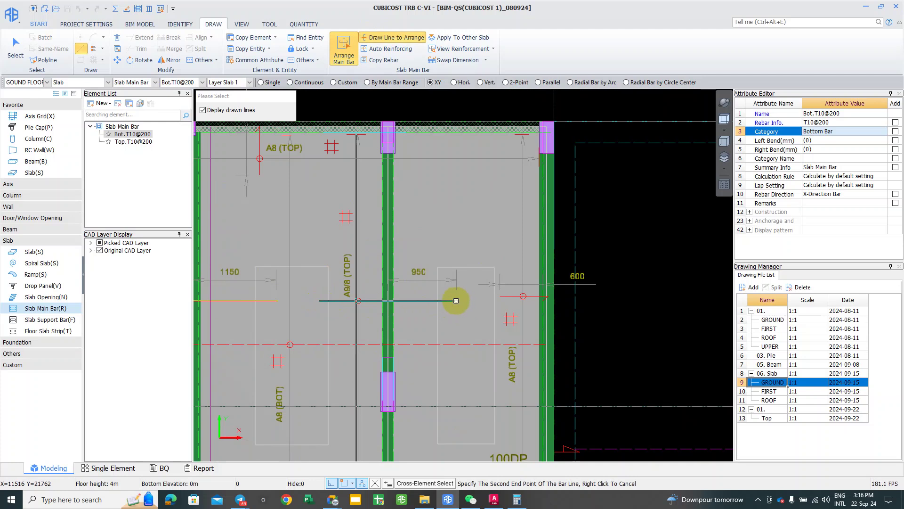
left_click(456, 300)
right_click(454, 276)
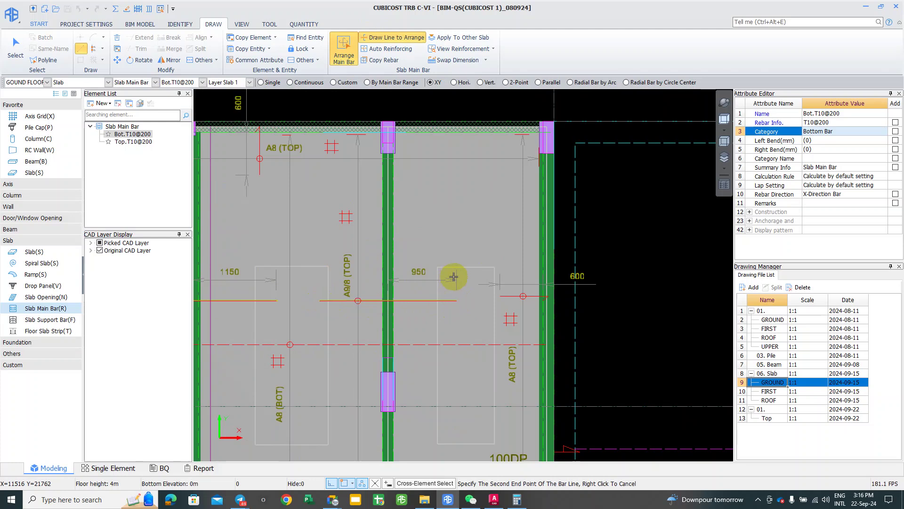
left_click(417, 302)
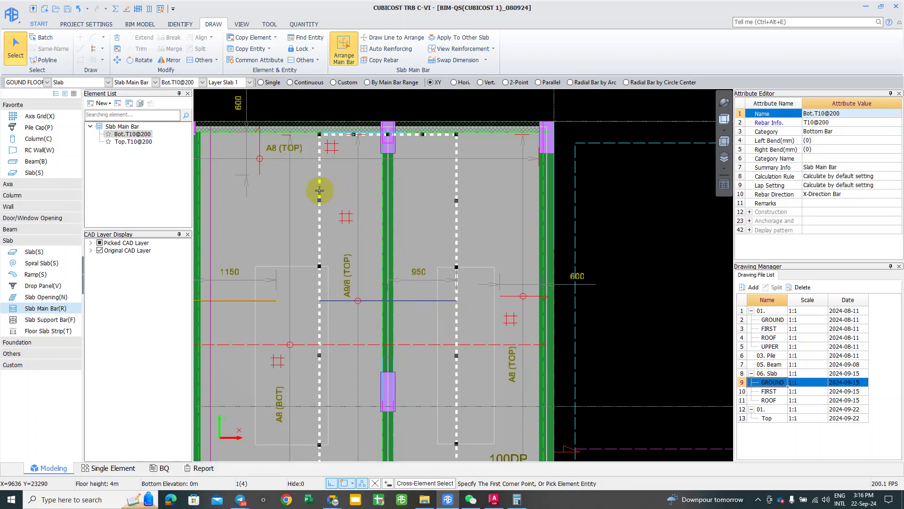
Step: Run the Σ Calculate rebar calculation and acknowledge its success
left_click(115, 10)
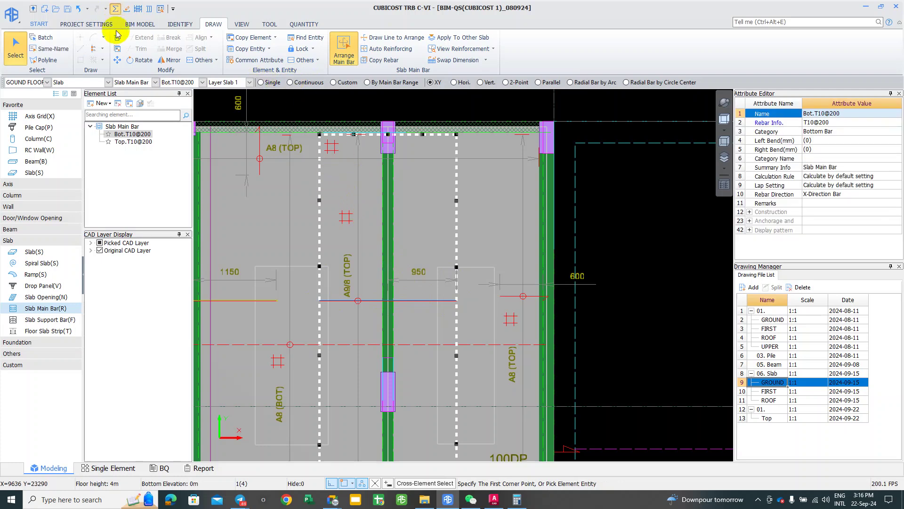
left_click(476, 332)
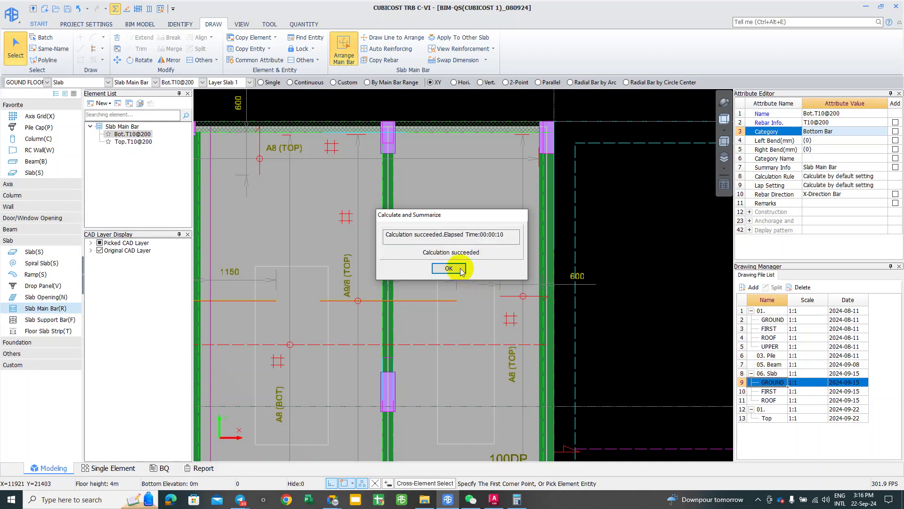
left_click(449, 269)
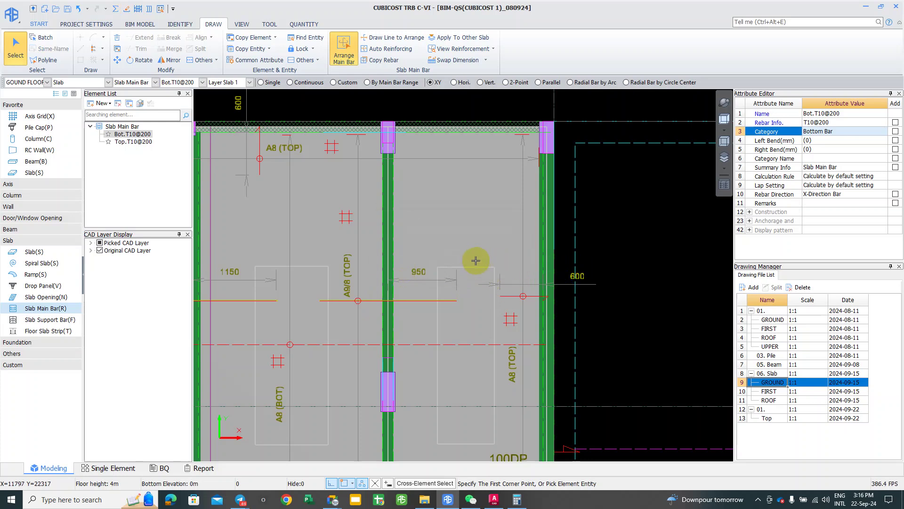
Step: Check that the new bottom bar belongs to slab S1-THK175 11#, then deselect it
left_click(381, 301)
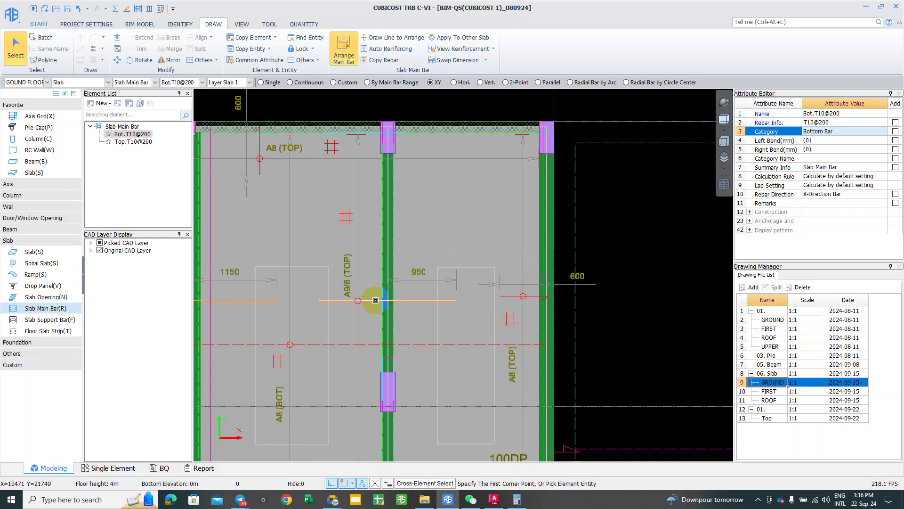
left_click(372, 300)
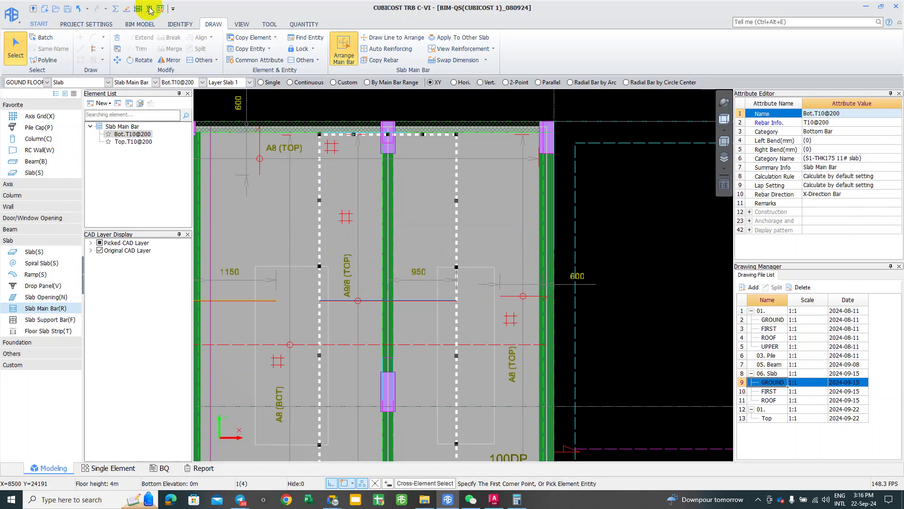
left_click(389, 293)
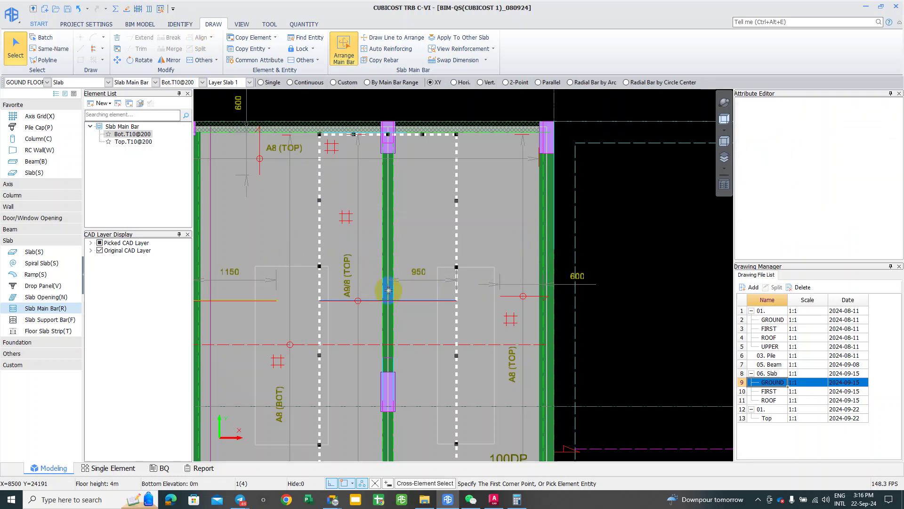
Step: Open the slab's Rebar Arrangement review and pan to the bars with 875 dimensions
double_click(389, 290)
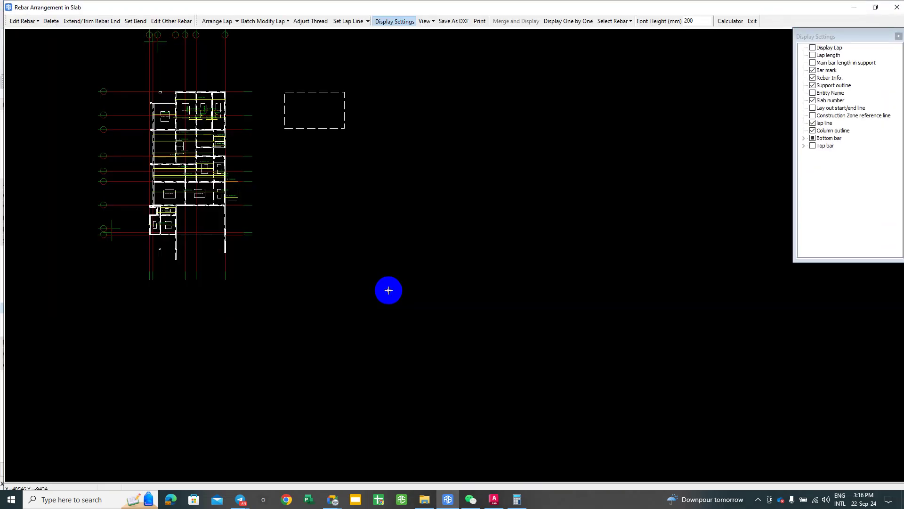
scroll(169, 127, "up", 3)
scroll(171, 128, "up", 3)
scroll(108, 232, "up", 1)
mouse_move(134, 329)
middle_mouse_down()
mouse_move(210, 297)
mouse_move(250, 315)
mouse_move(302, 311)
middle_mouse_up()
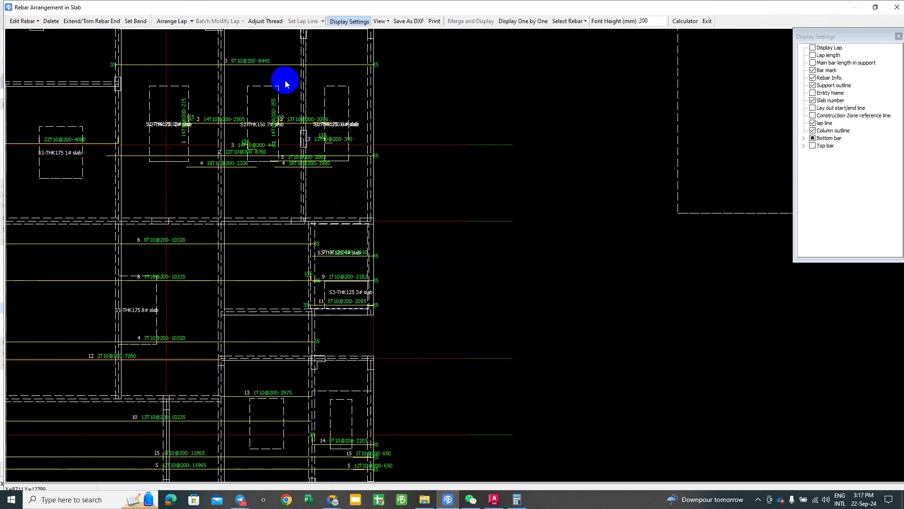
middle_click_drag(168, 157, 279, 256)
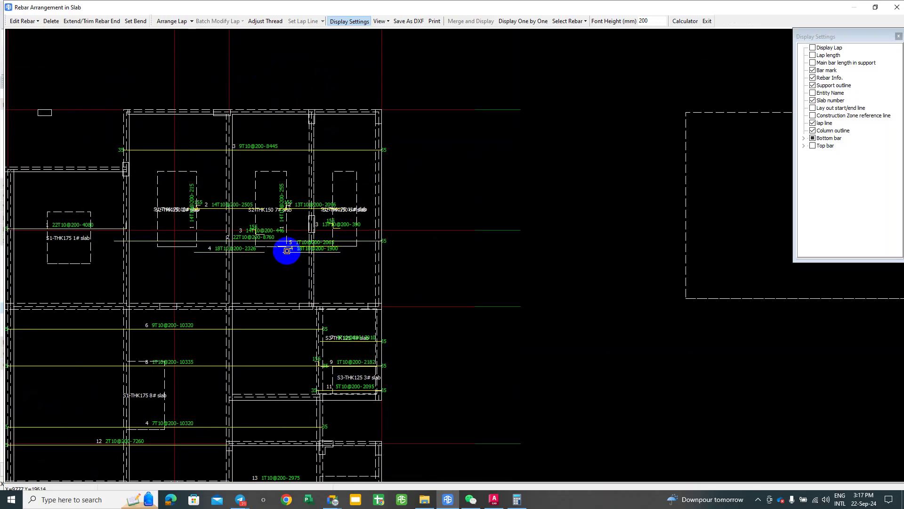
scroll(288, 261, "up", 4)
middle_click_drag(289, 242, 210, 349)
scroll(208, 363, "down", 1)
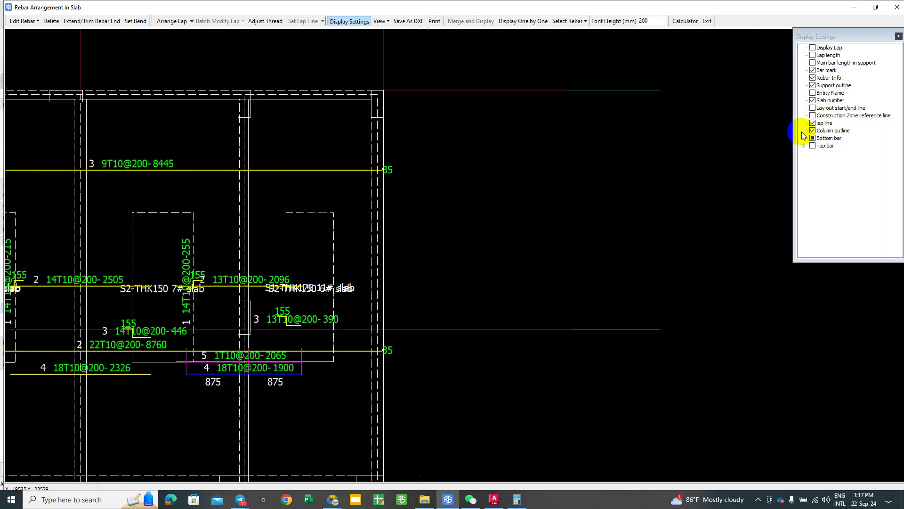
Step: Show the construction zone reference lines, layout start/end lines and top bars
left_click(813, 116)
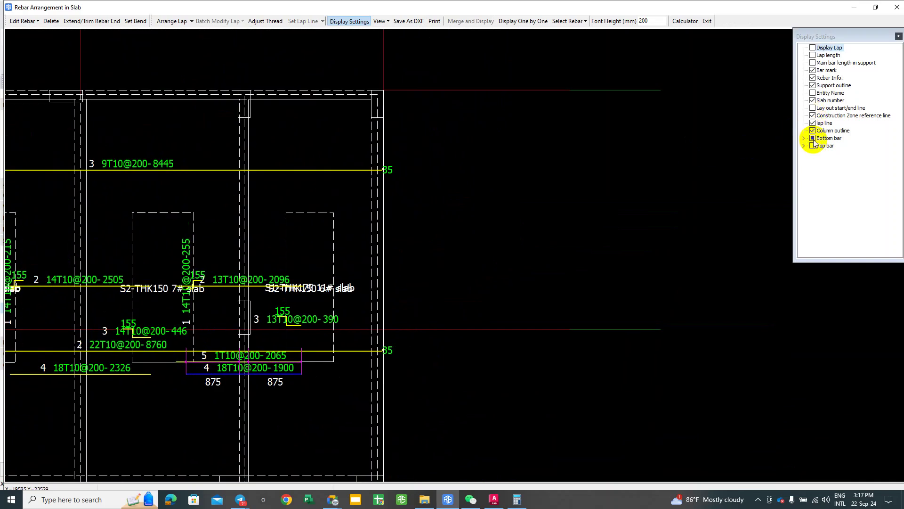
left_click(814, 108)
scroll(198, 249, "down", 1)
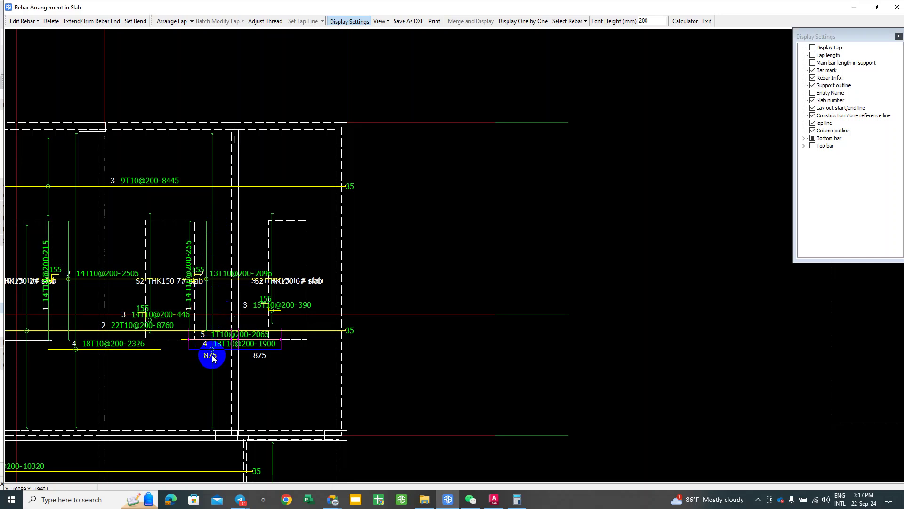
scroll(212, 355, "up", 2)
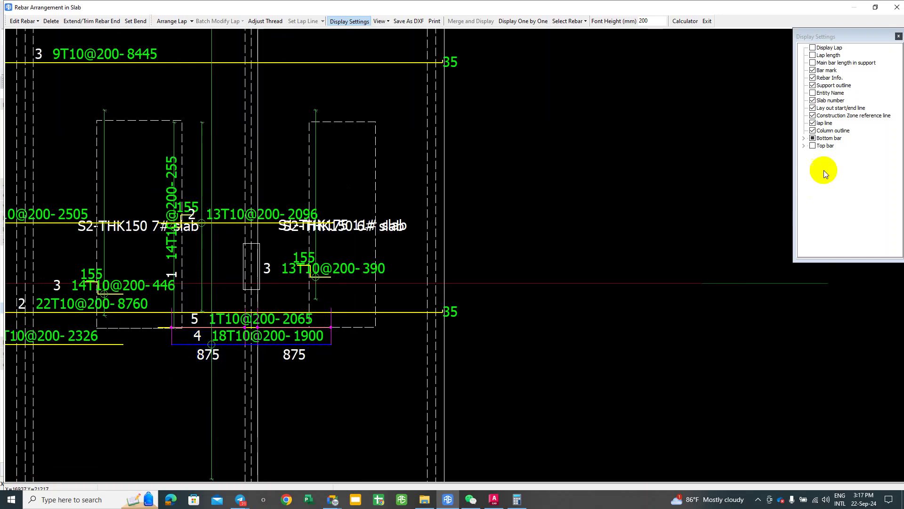
left_click(804, 146)
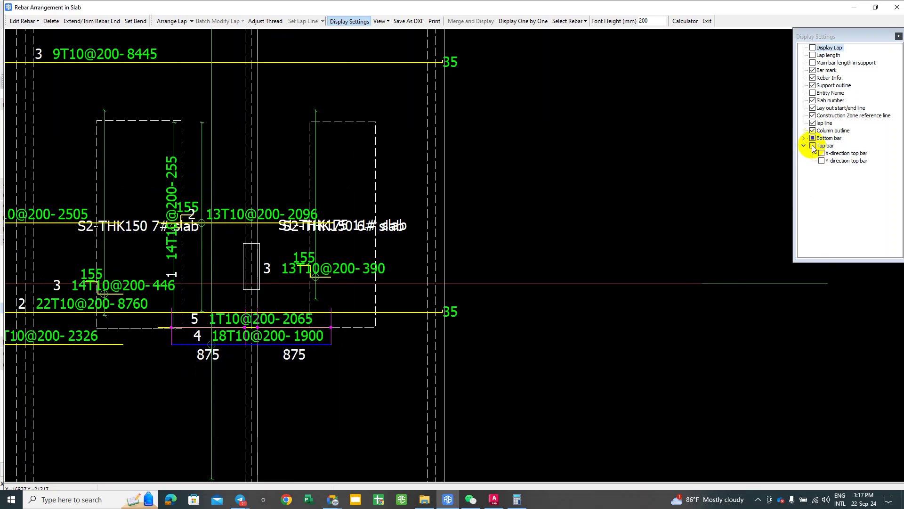
left_click(812, 146)
left_click(813, 146)
left_click(812, 146)
Step: Exit the Rebar Arrangement in Slab view back to the model
right_click(360, 288)
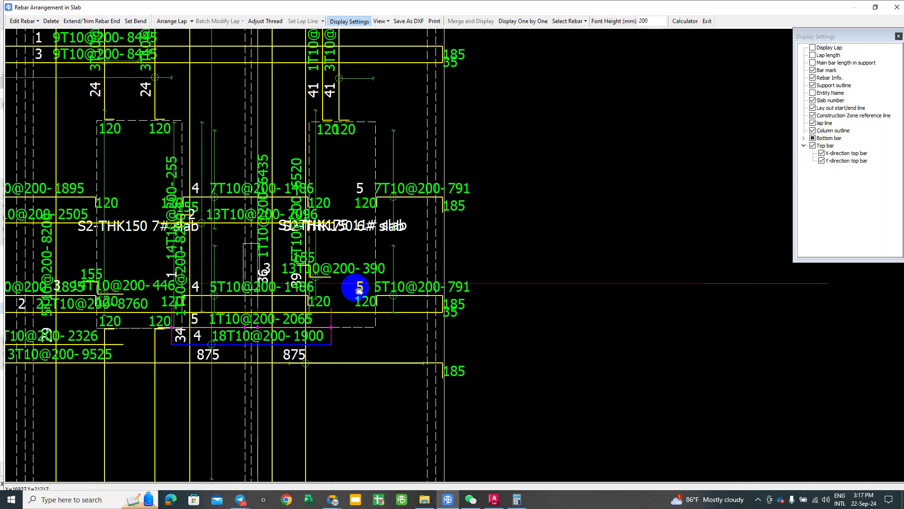
scroll(325, 252, "down", 3)
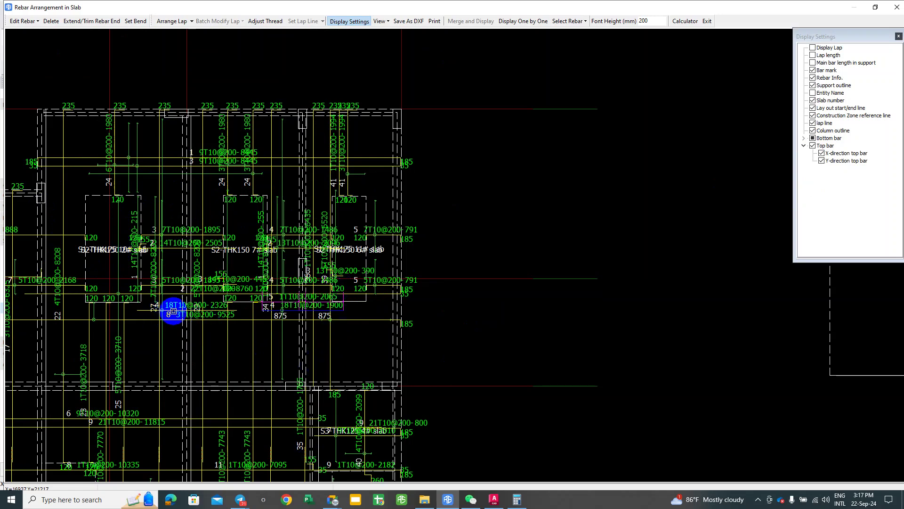
scroll(144, 313, "down", 1)
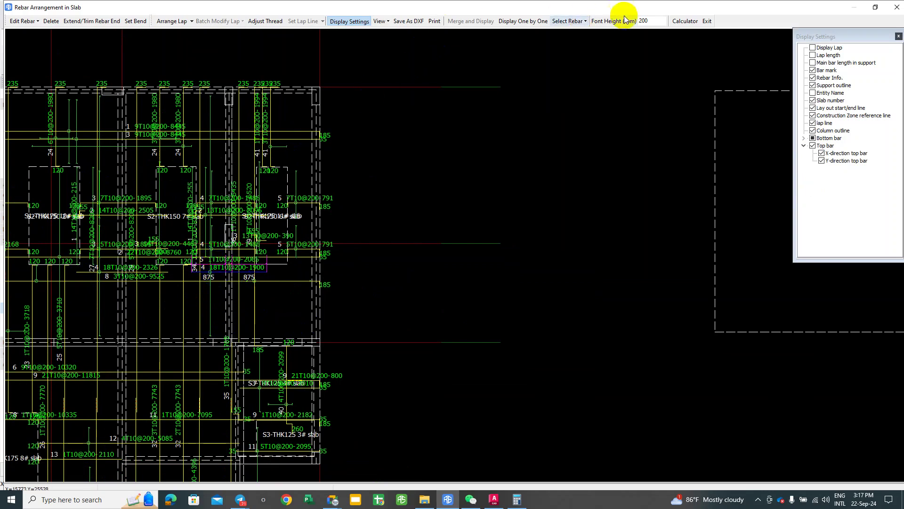
left_click(706, 21)
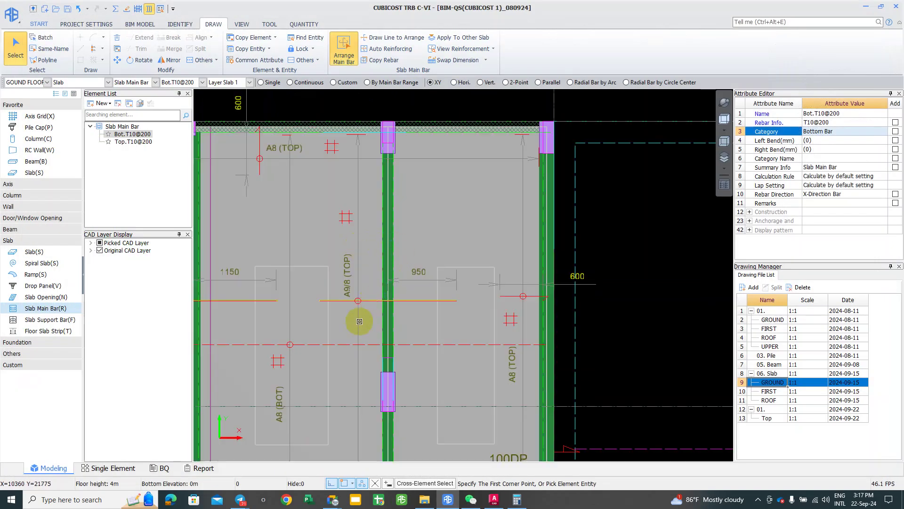
left_click(359, 319)
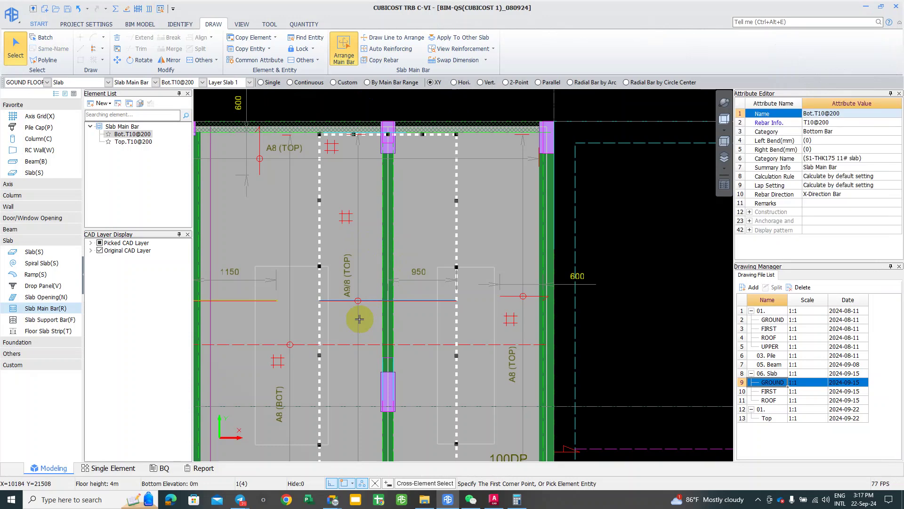
key("Escape")
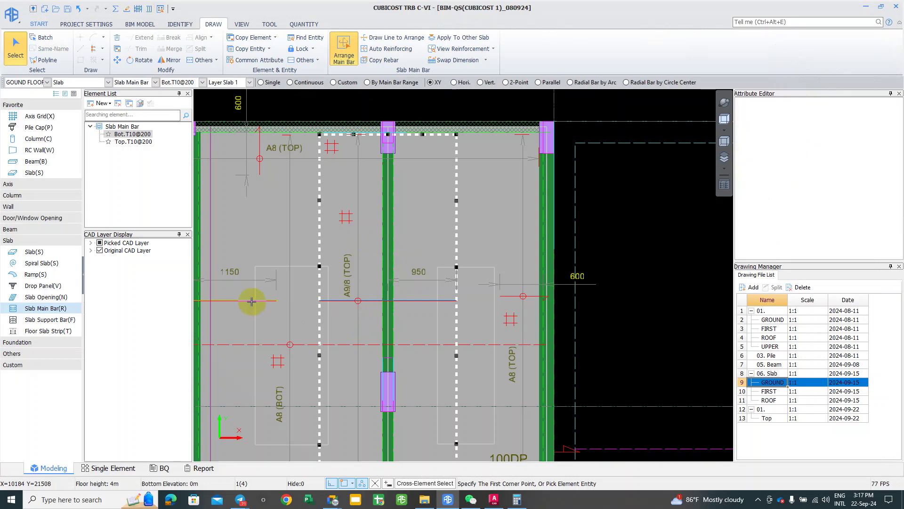
left_click(244, 301)
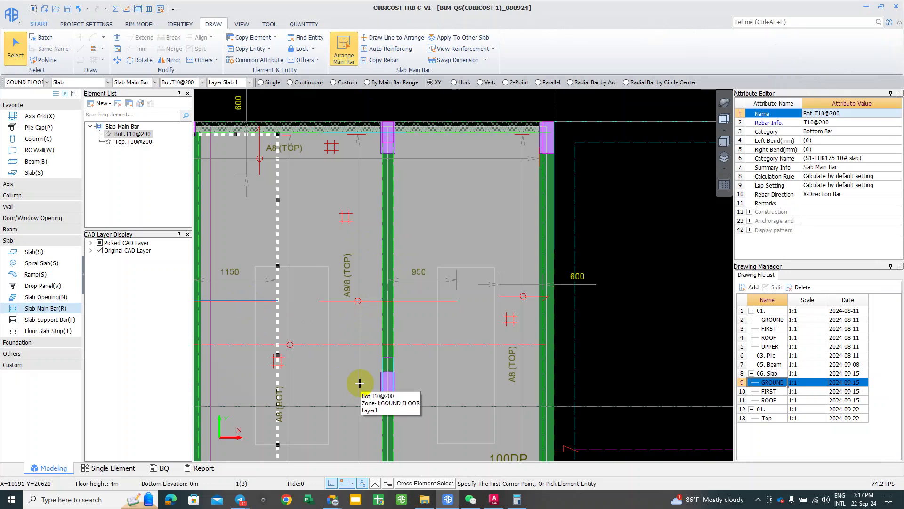
key("Escape")
scroll(333, 311, "down", 1)
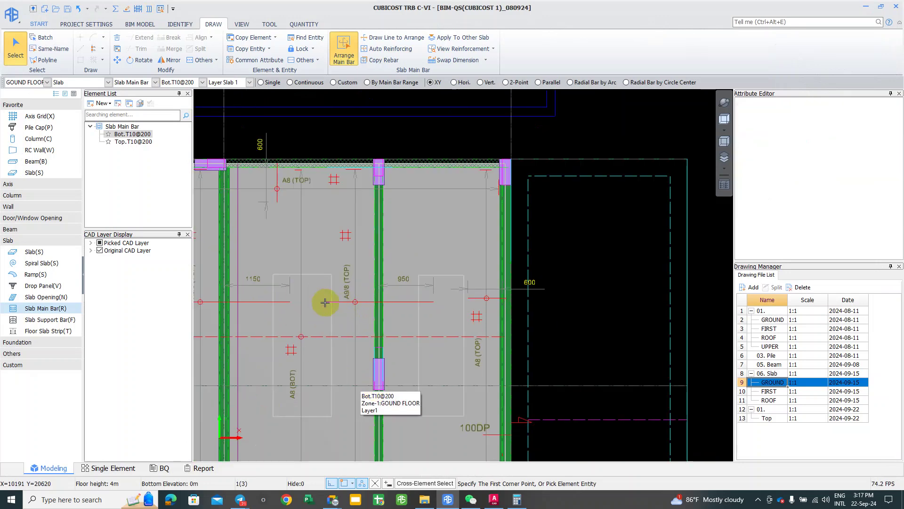
middle_click_drag(318, 302, 323, 303)
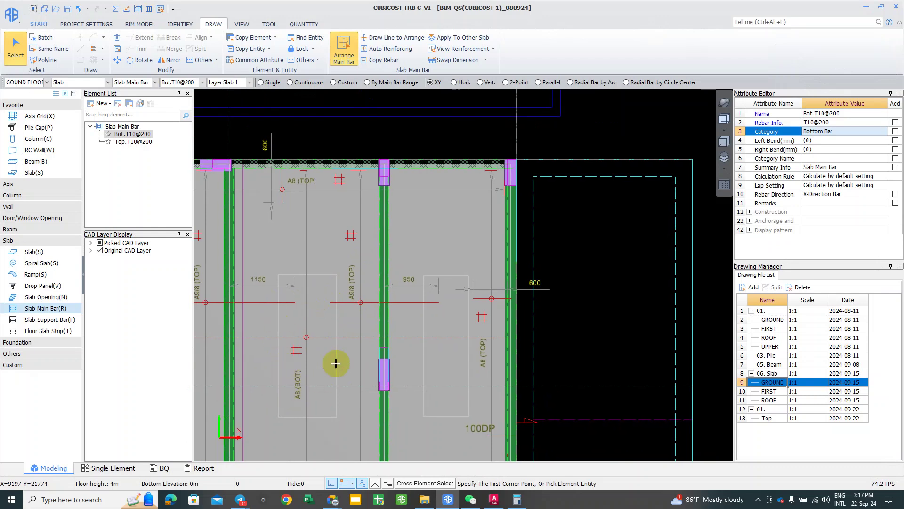
middle_click_drag(317, 363, 340, 347)
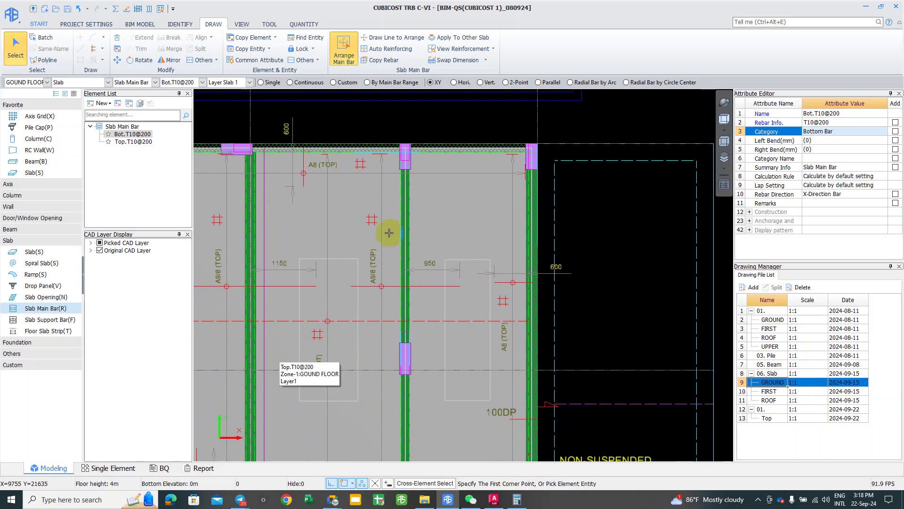
middle_click_drag(374, 287, 357, 221)
right_click(357, 221)
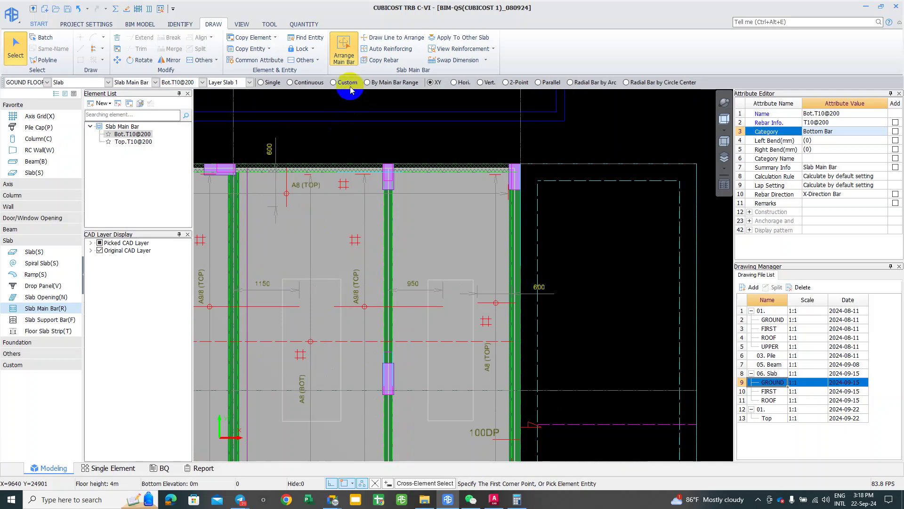
Step: Draw a custom range up to the slab's top edge for the new bars
right_click(339, 270)
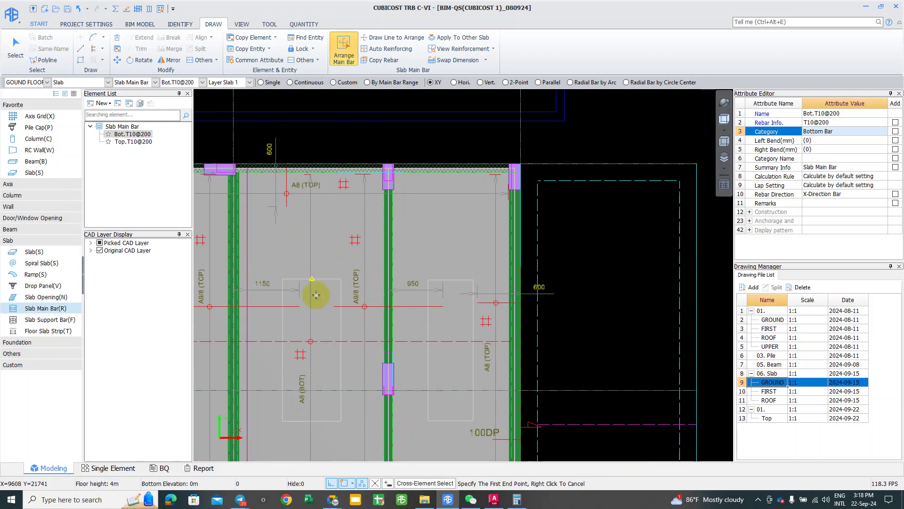
left_click(442, 124)
middle_click_drag(442, 124, 434, 127)
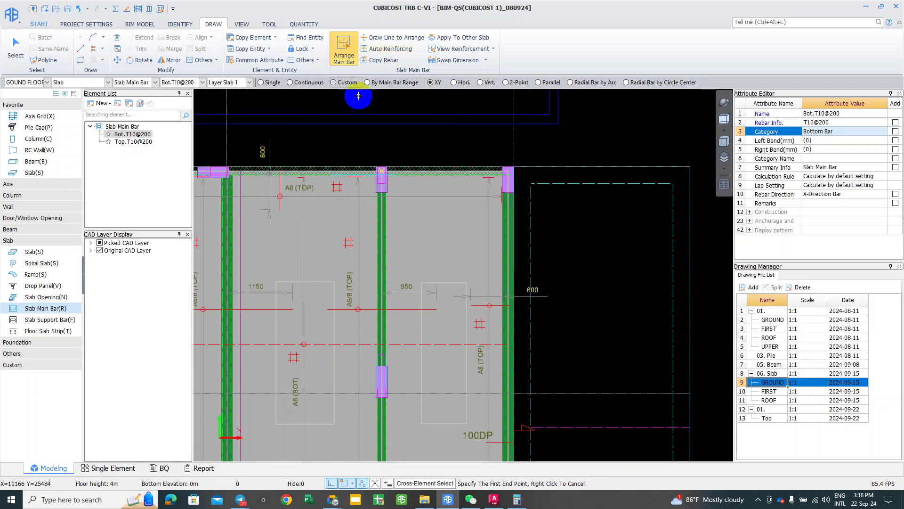
left_click(337, 83)
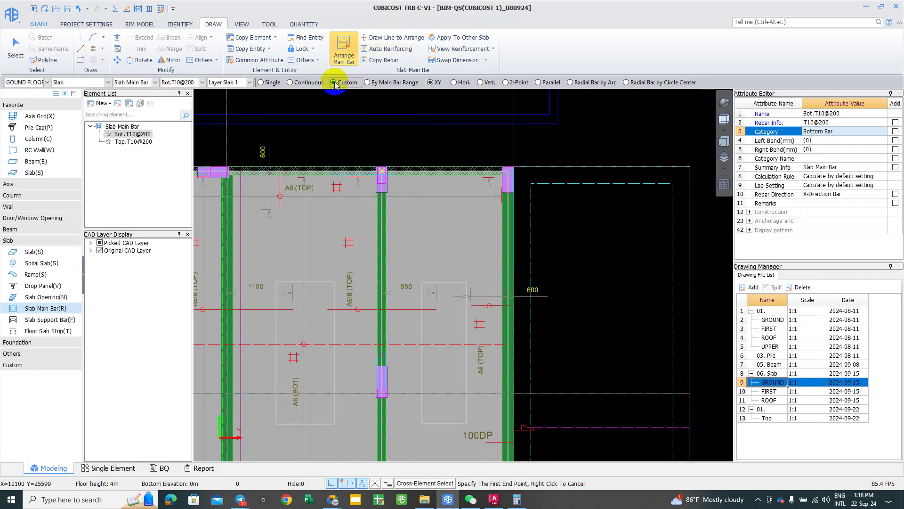
left_click(327, 309)
left_click(338, 167)
mouse_move(336, 170)
left_mouse_down()
mouse_move(431, 162)
mouse_move(426, 169)
left_mouse_up()
left_click(432, 167)
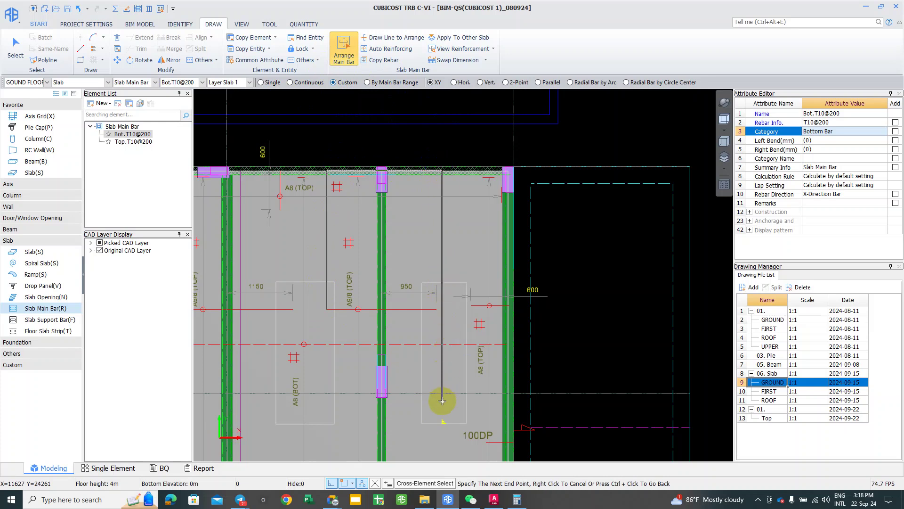
scroll(416, 360, "down", 1)
scroll(416, 361, "down", 2)
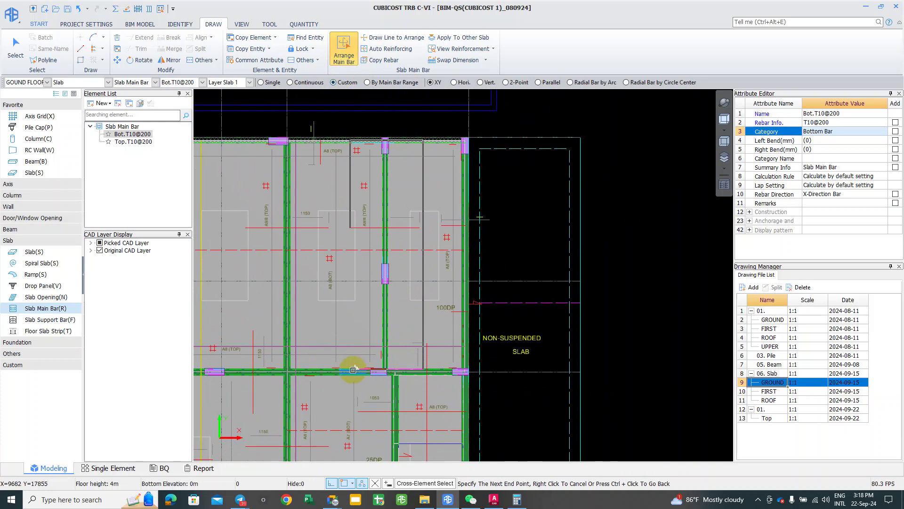
scroll(330, 203, "up", 5)
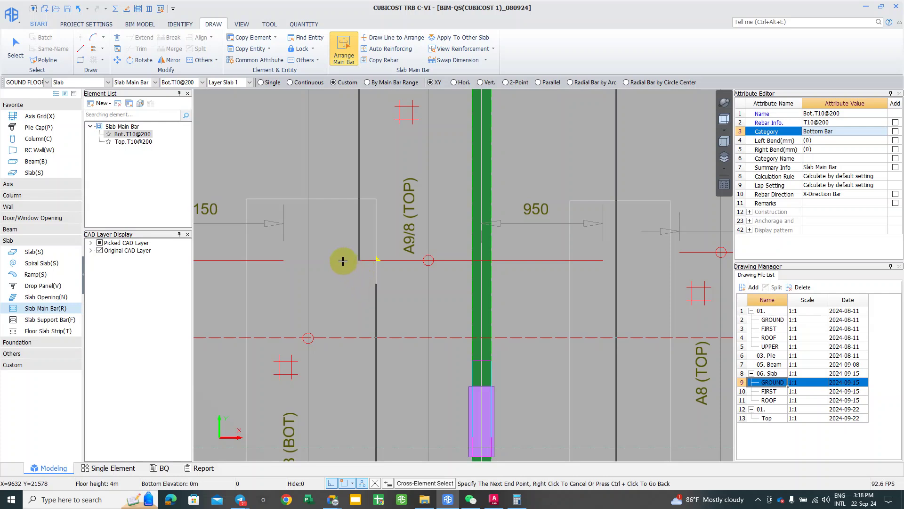
Step: Arrange Top.T10@200 bars in the custom range and finish placement
left_click(353, 264)
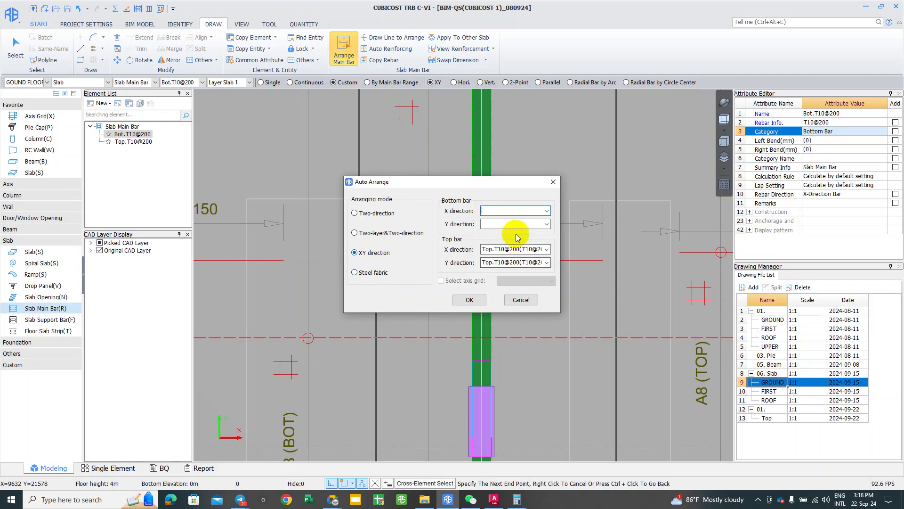
left_click(471, 299)
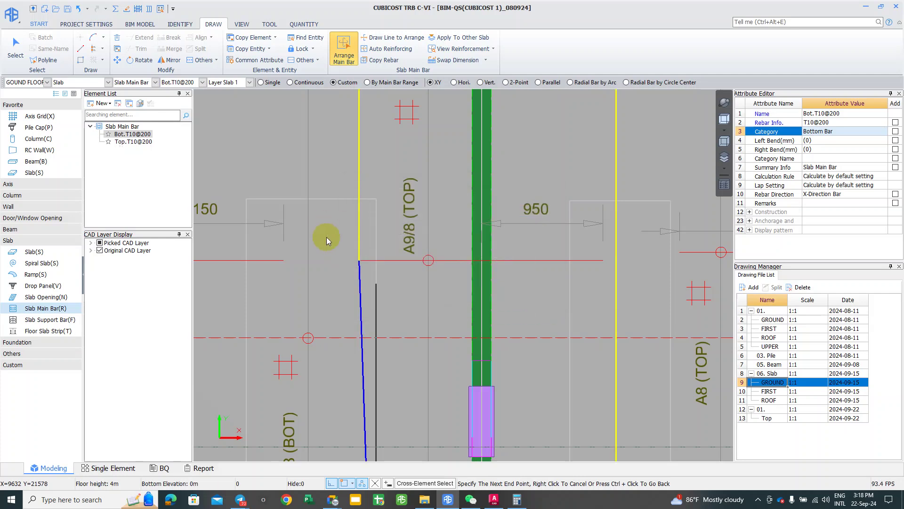
right_click(341, 239)
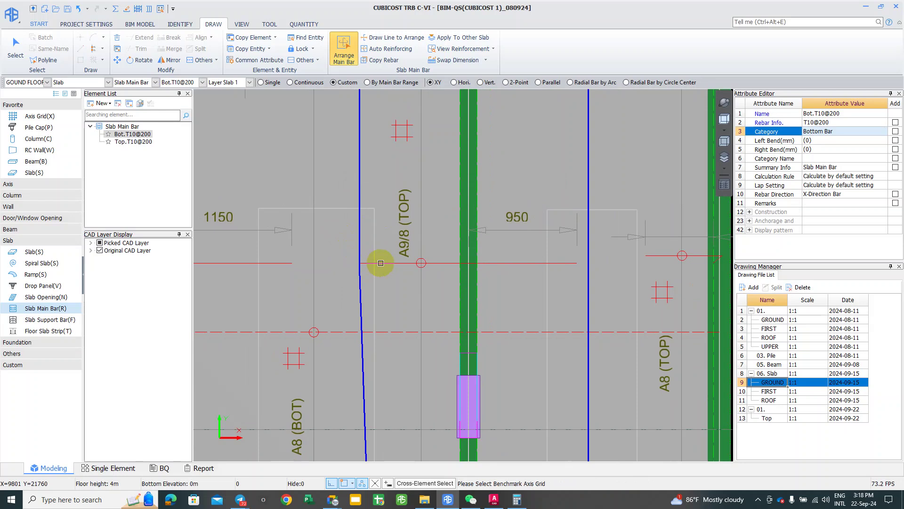
scroll(377, 255, "down", 2)
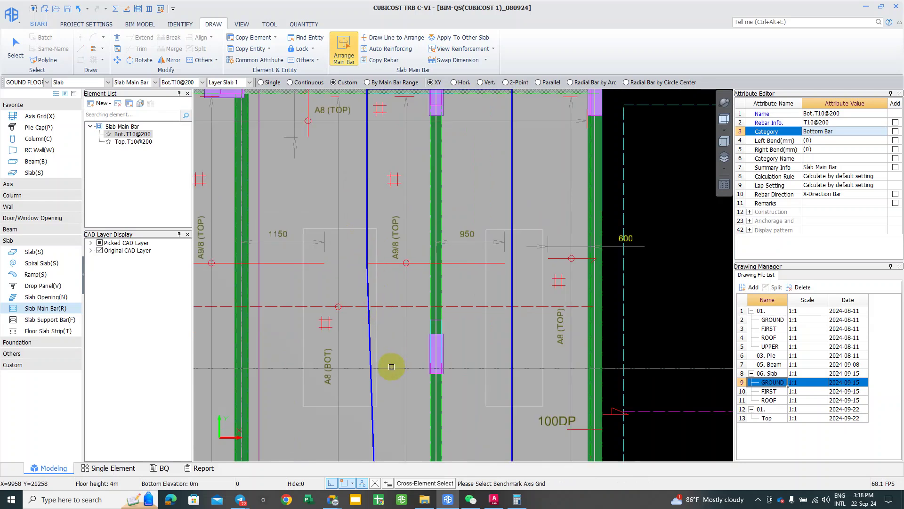
right_click(394, 334)
right_click(397, 323)
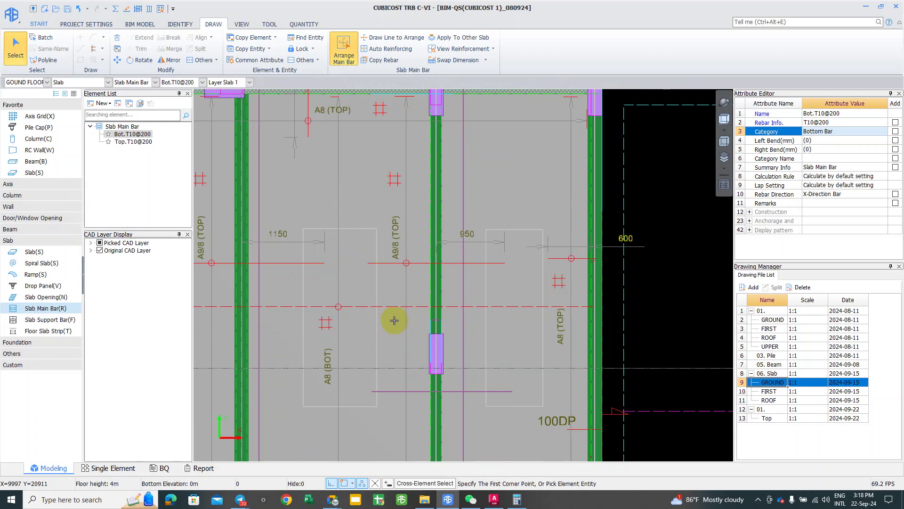
scroll(395, 320, "down", 1)
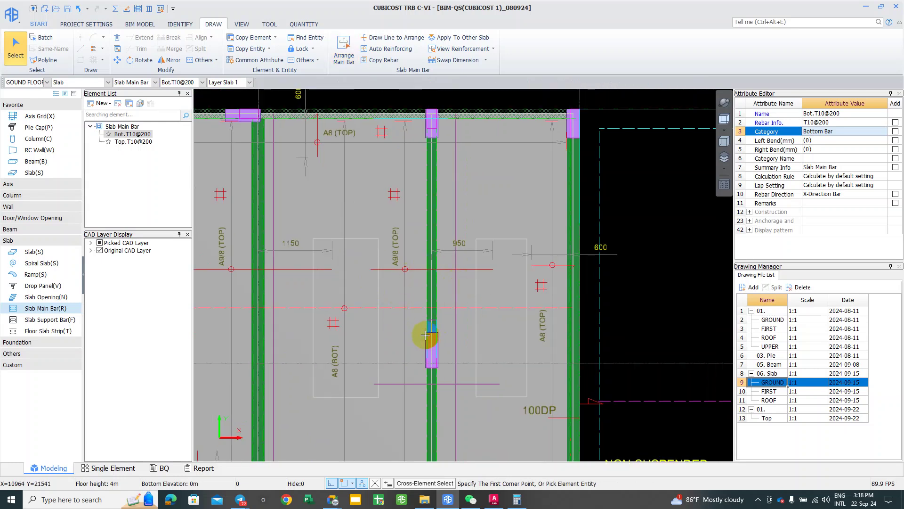
left_click(455, 194)
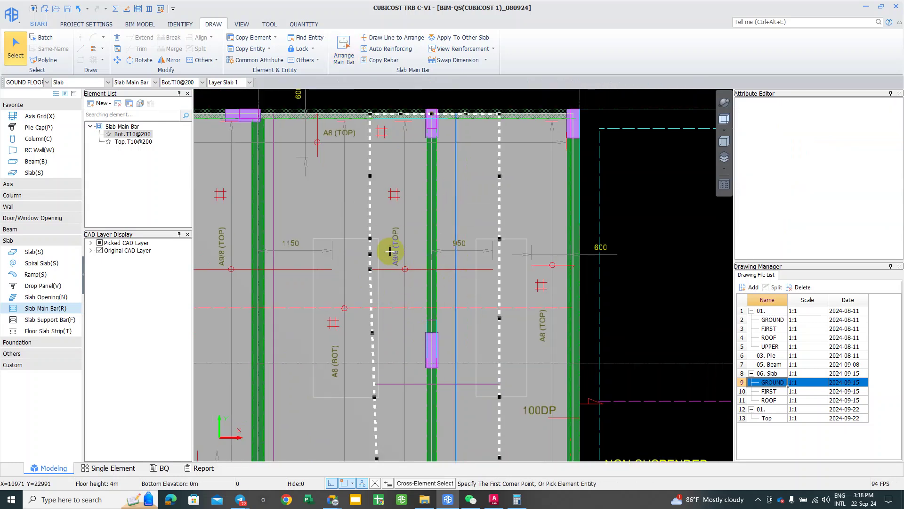
scroll(396, 249, "down", 1)
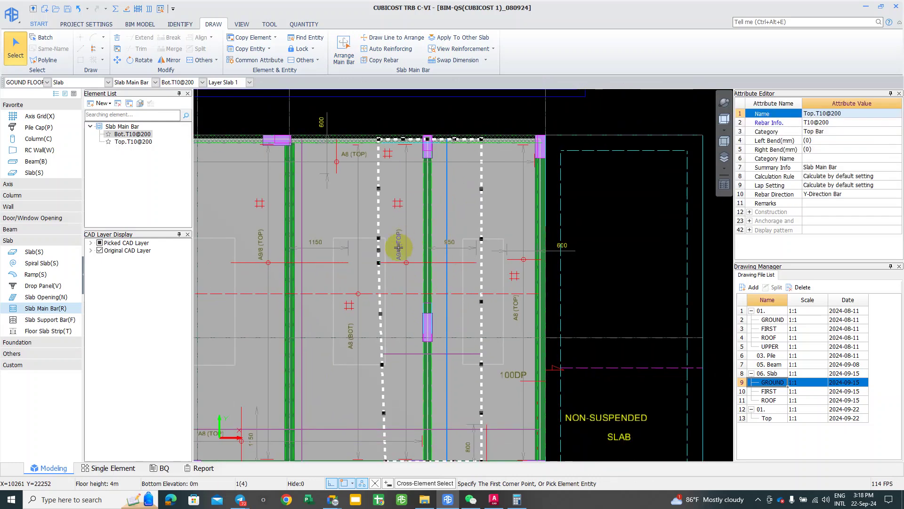
scroll(399, 247, "down", 1)
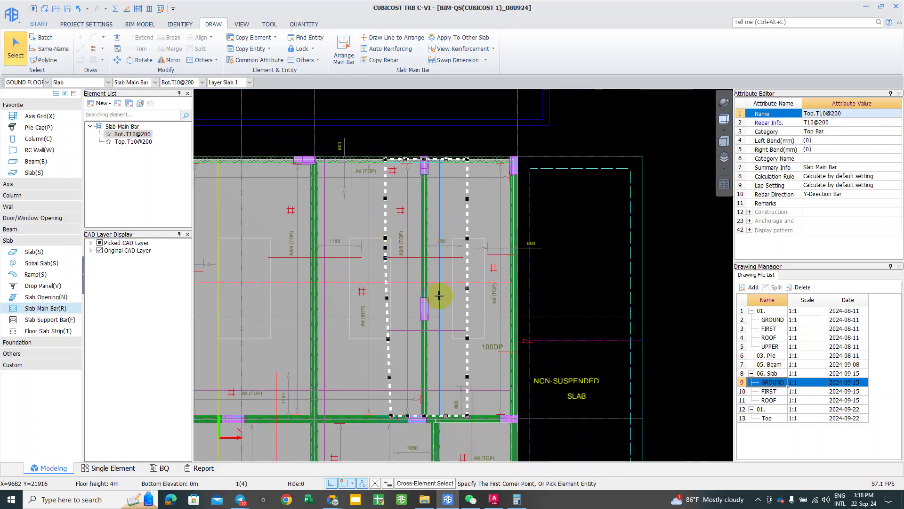
left_click(372, 164)
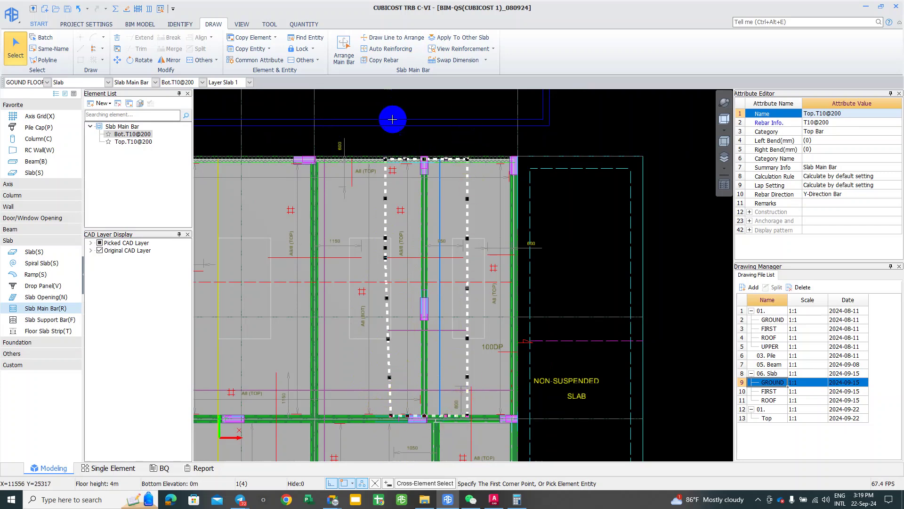
left_click(440, 165)
scroll(439, 166, "up", 2)
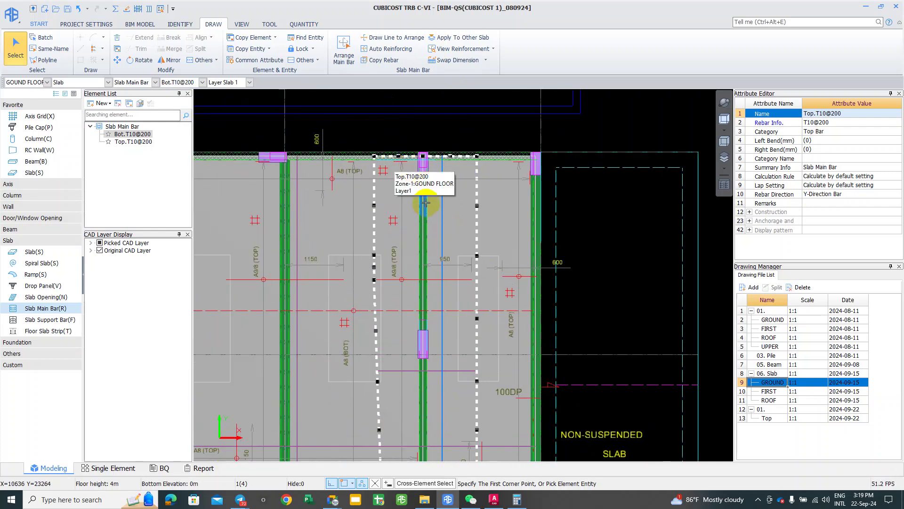
key("Escape")
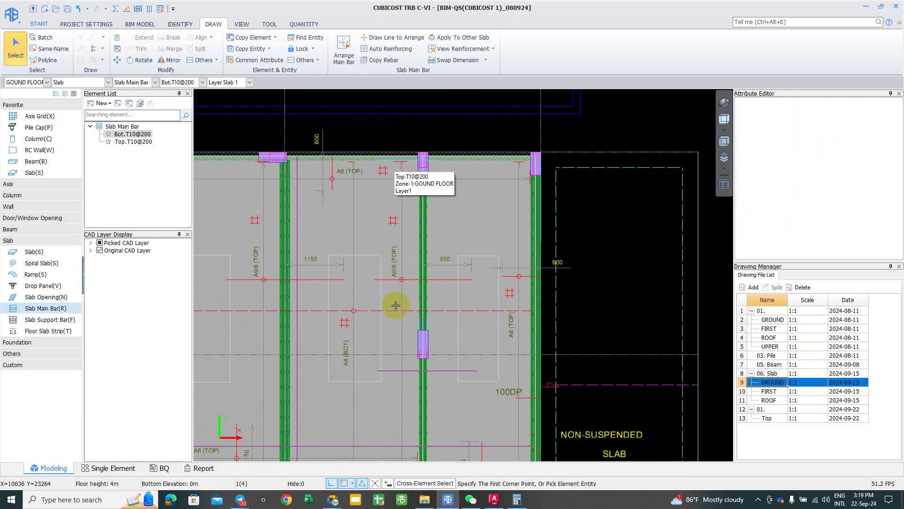
scroll(394, 295, "down", 3)
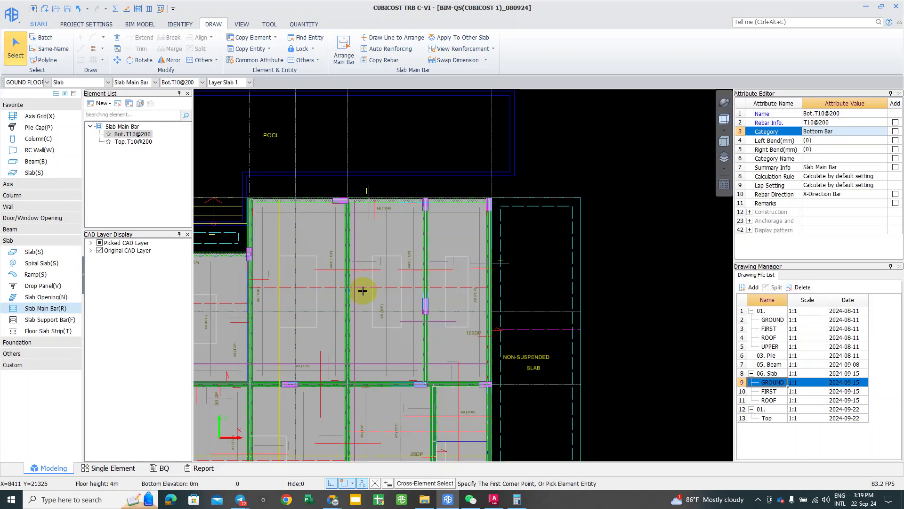
scroll(363, 285, "up", 1)
right_click(431, 306)
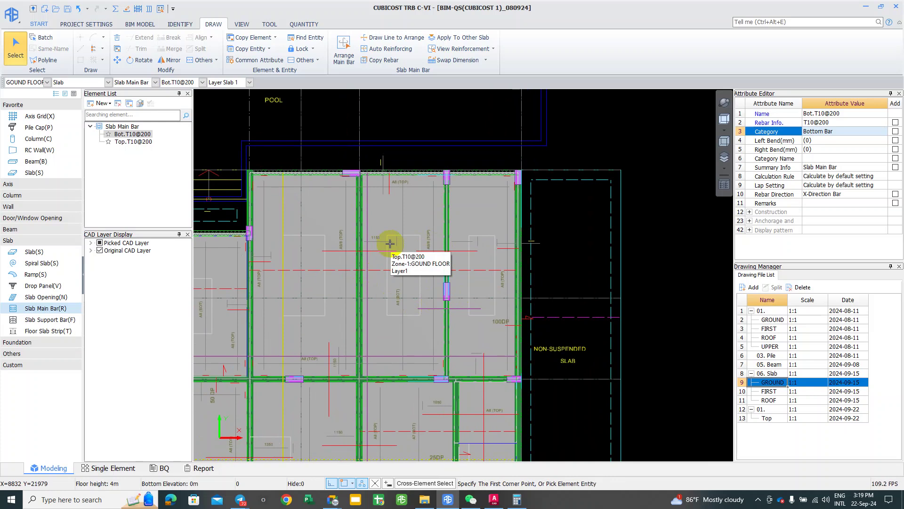
right_click(472, 144)
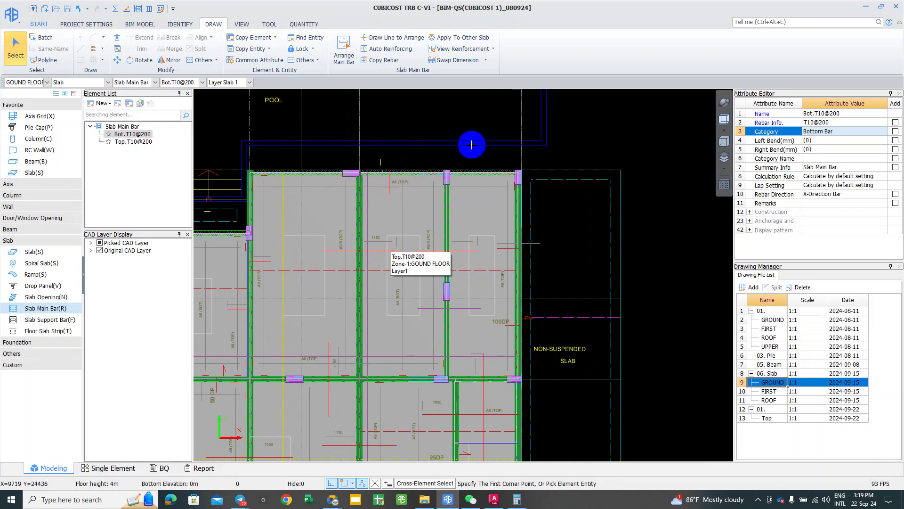
Step: Open the reinforcement viewing options and hide the underlying CAD drawing lines
left_click(493, 49)
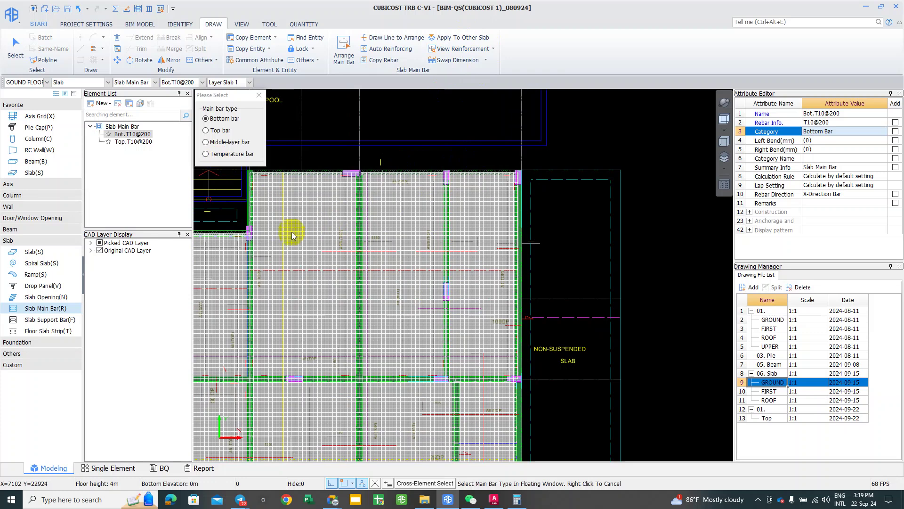
scroll(354, 199, "down", 1)
middle_click_drag(298, 265, 372, 191)
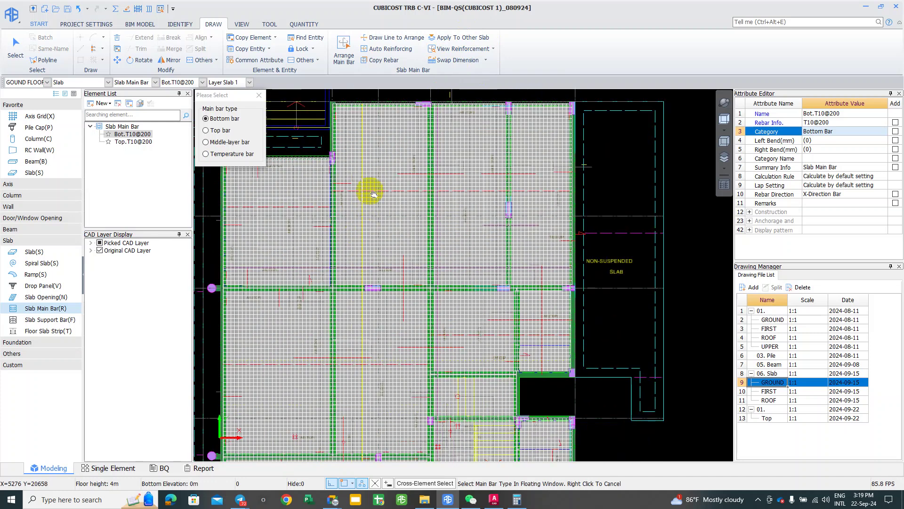
left_click(464, 53)
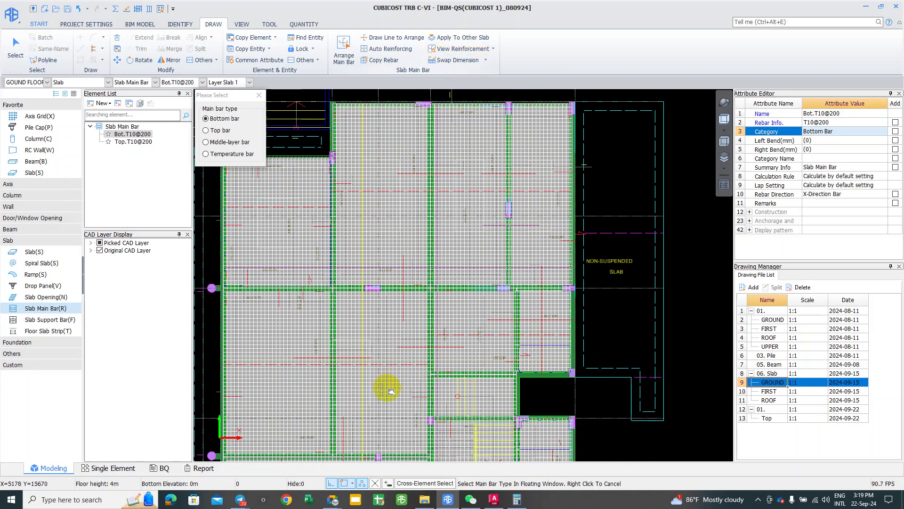
middle_click_drag(387, 388, 408, 322)
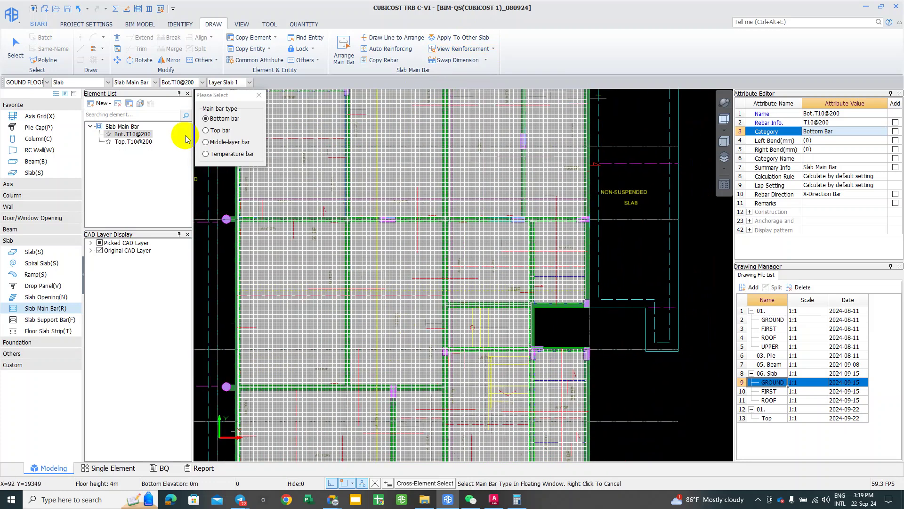
left_click(99, 243)
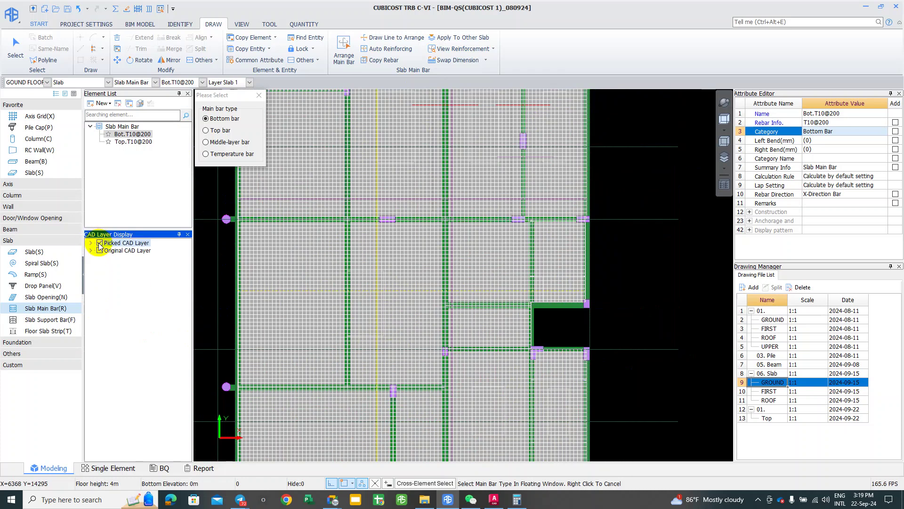
scroll(490, 289, "down", 1)
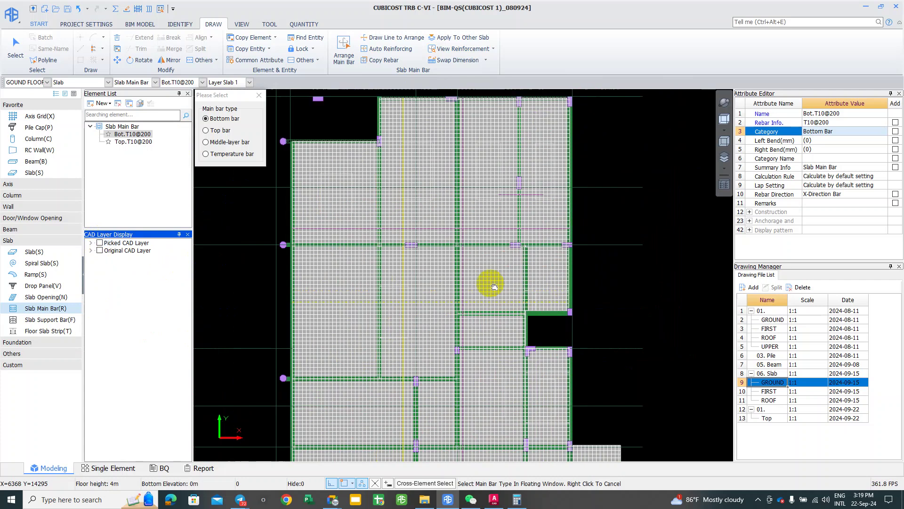
middle_click_drag(494, 286, 475, 285)
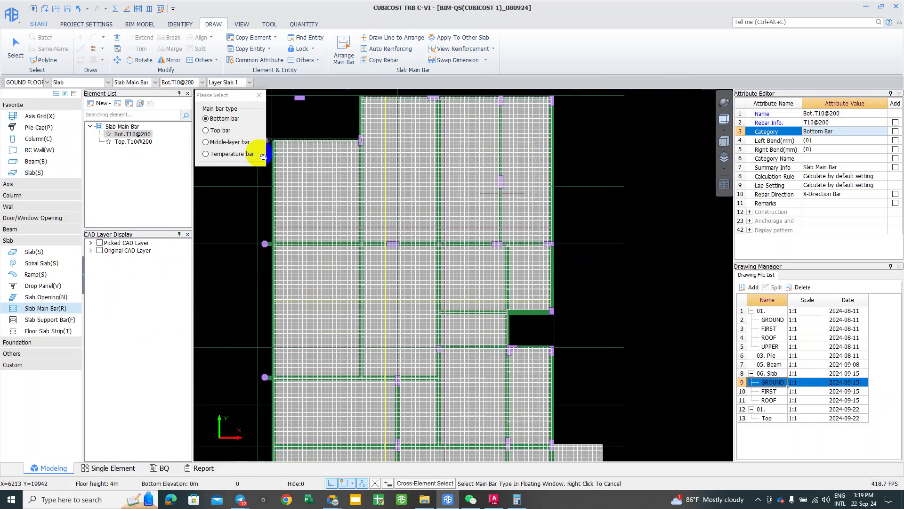
Step: Display only top, middle-layer, then temperature bars, and close the bar-type prompt
left_click(207, 130)
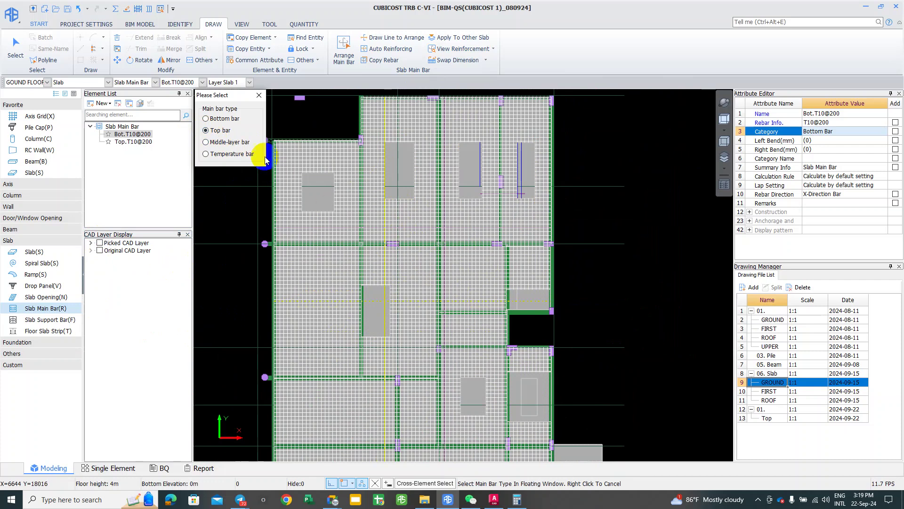
left_click(206, 143)
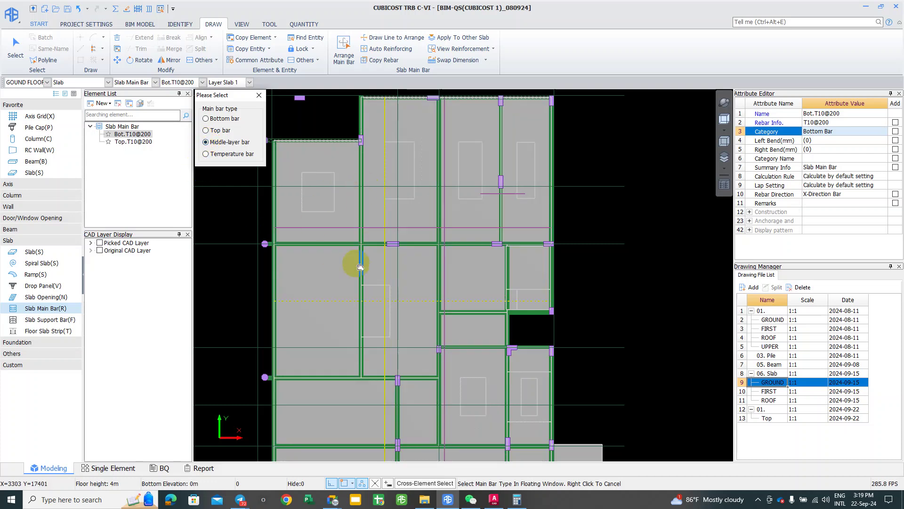
left_click(206, 153)
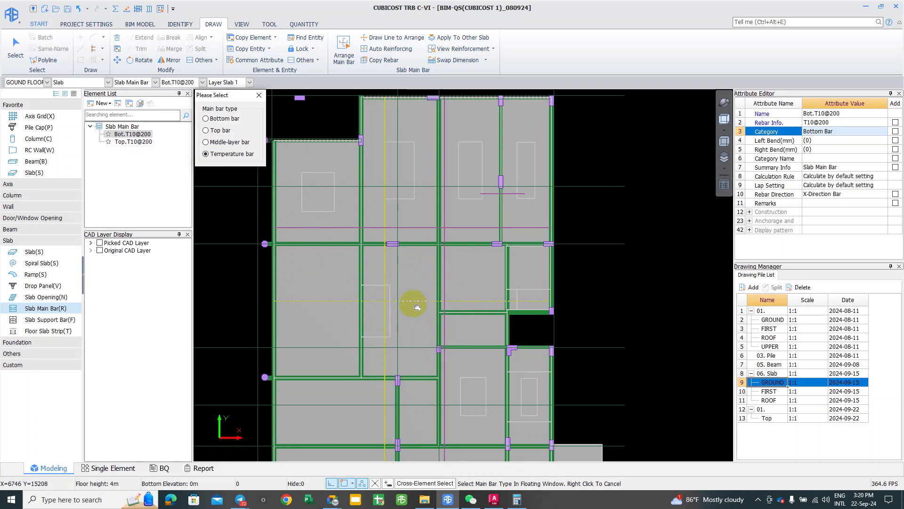
left_click(259, 97)
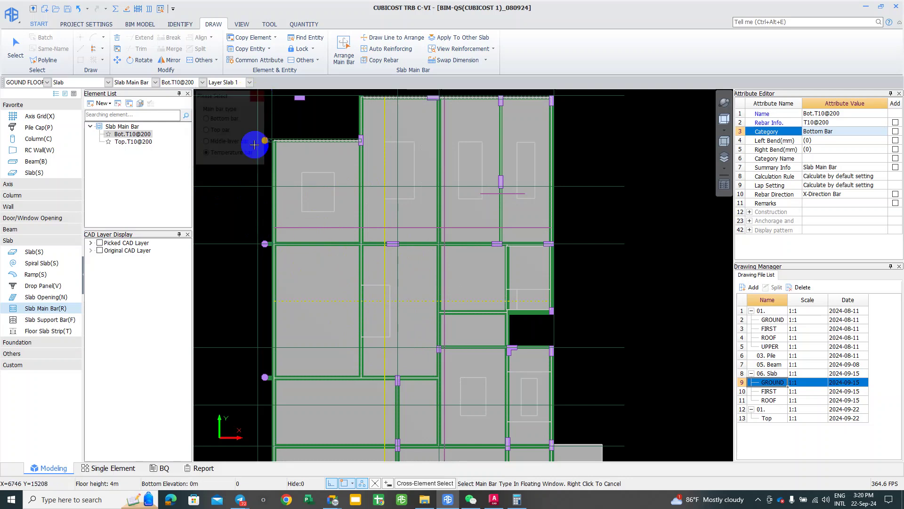
middle_click_drag(347, 307, 353, 297)
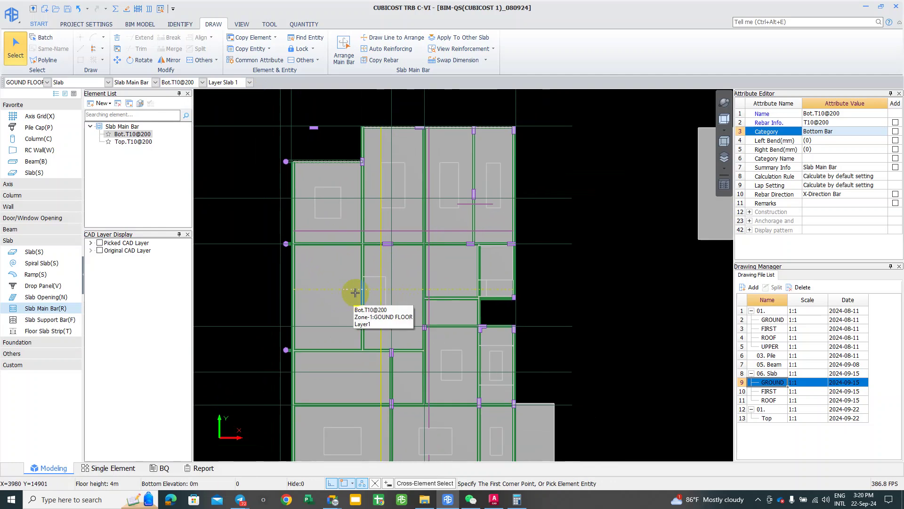
scroll(353, 296, "down", 1)
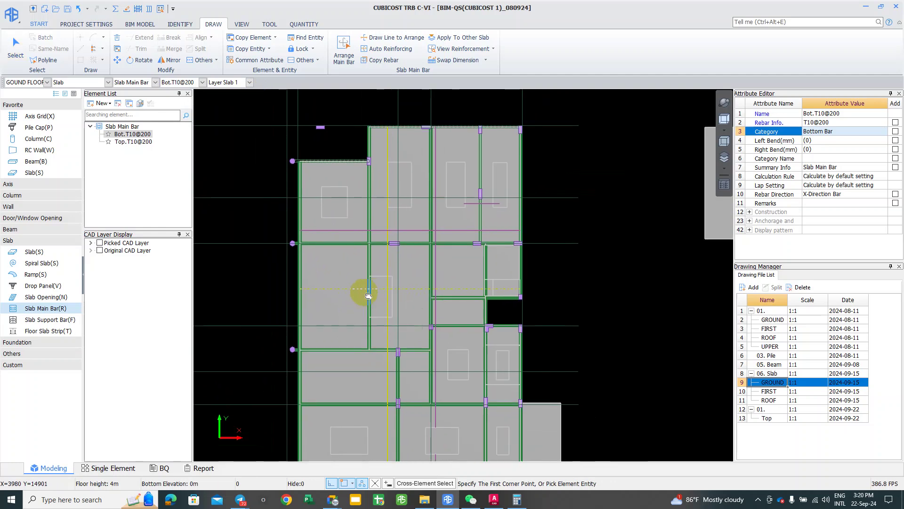
Step: Save the project and create a new slab main bar SMBar-1
left_click(67, 9)
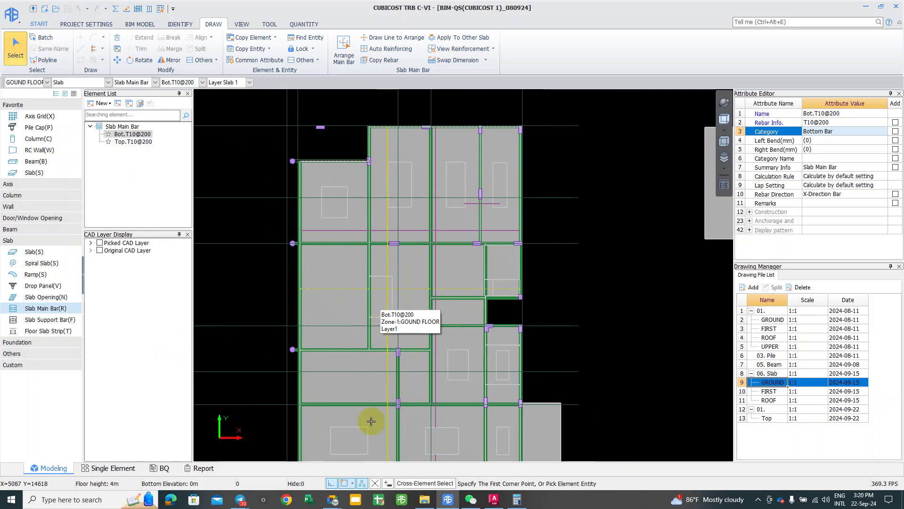
left_click(104, 104)
left_click(111, 115)
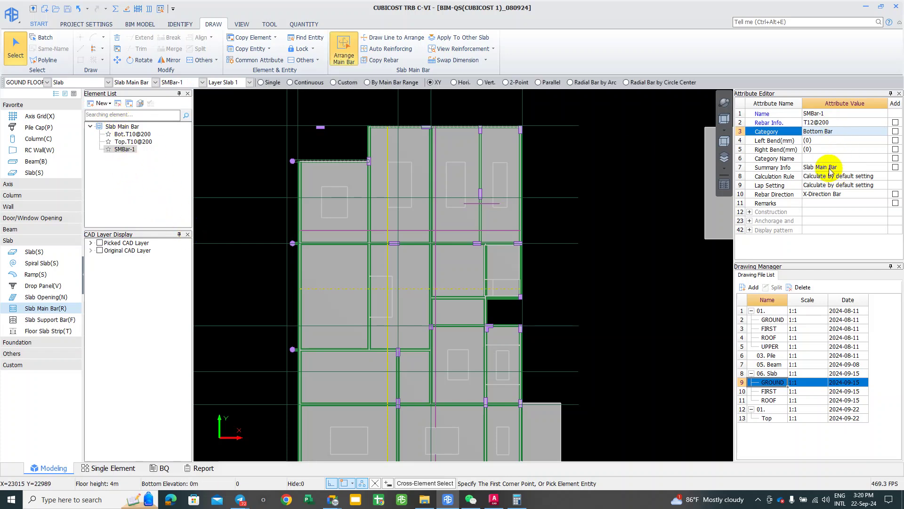
Step: Set SMBar-1's category to Temperature Bar and return to the drawing for placement
left_click(865, 167)
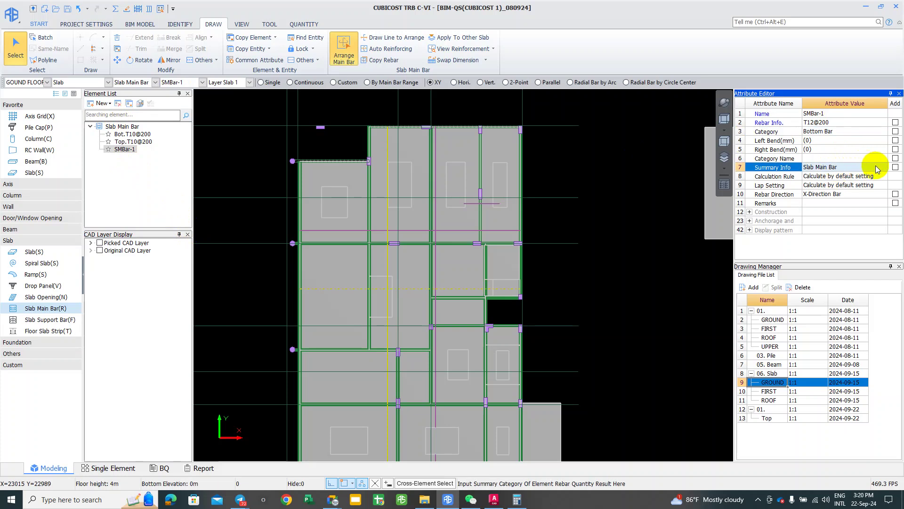
left_click(879, 131)
left_click(885, 134)
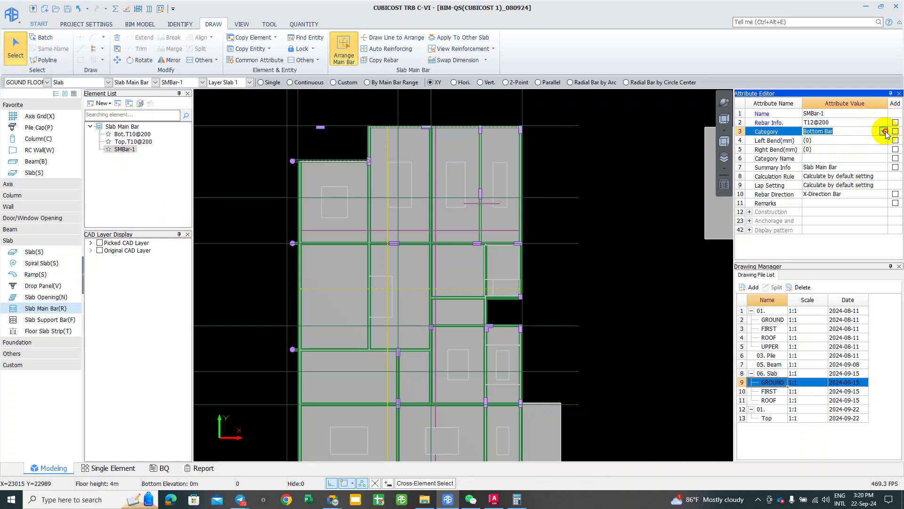
left_click(885, 132)
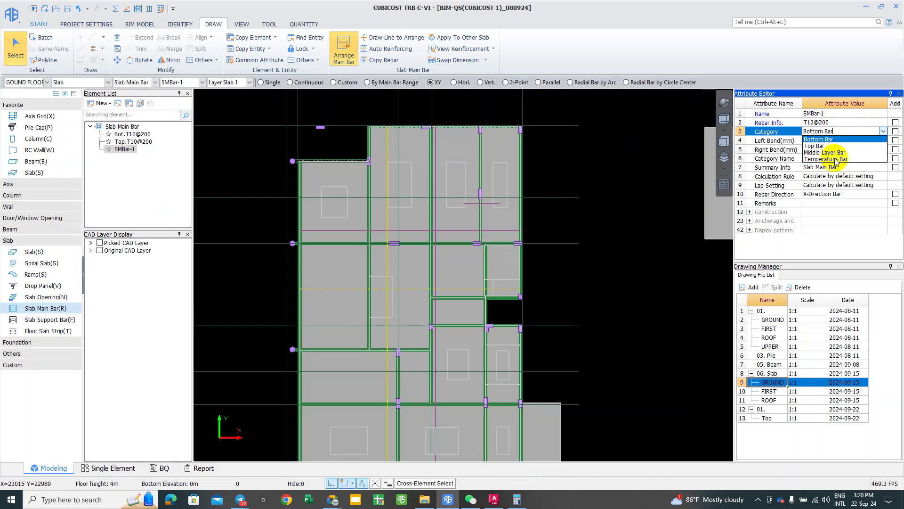
left_click(832, 160)
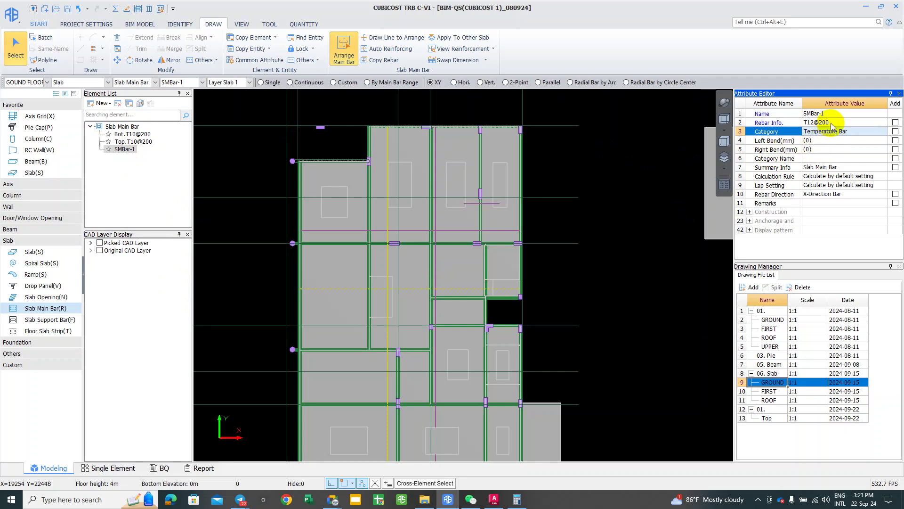
middle_click_drag(311, 146, 277, 146)
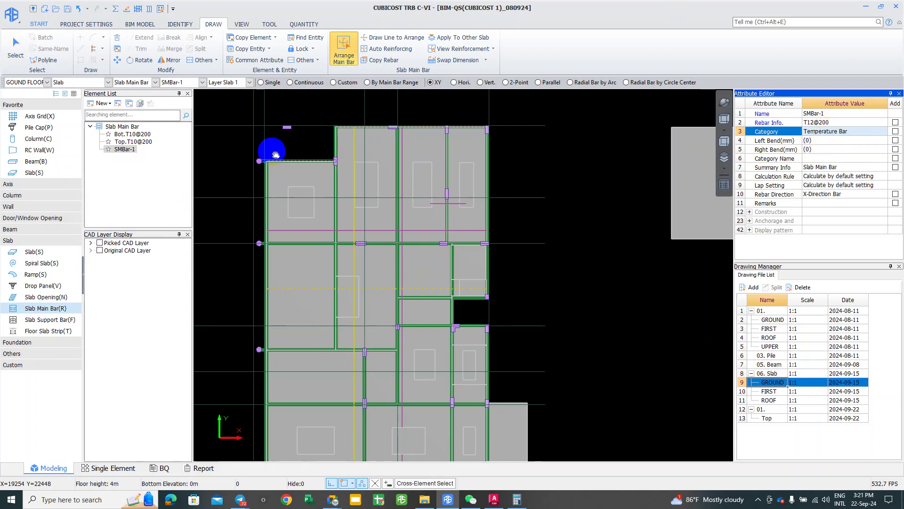
left_click(278, 92)
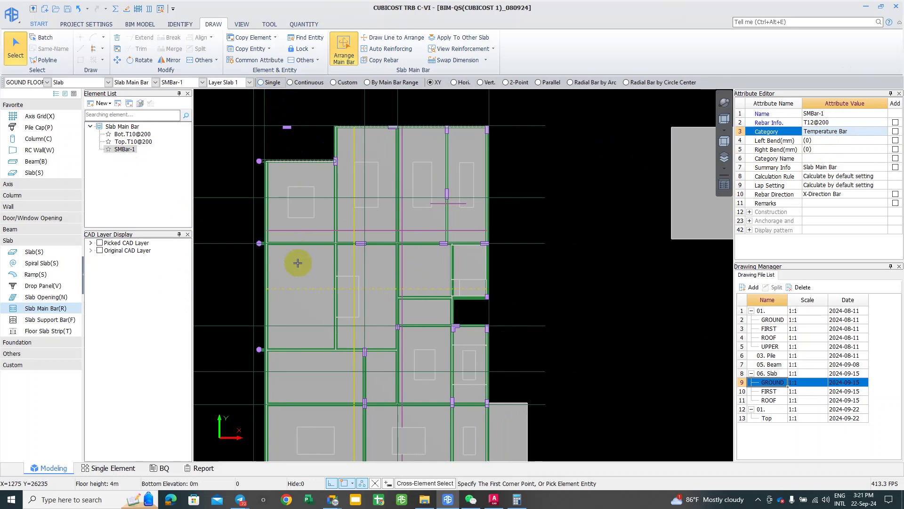
left_click(297, 168)
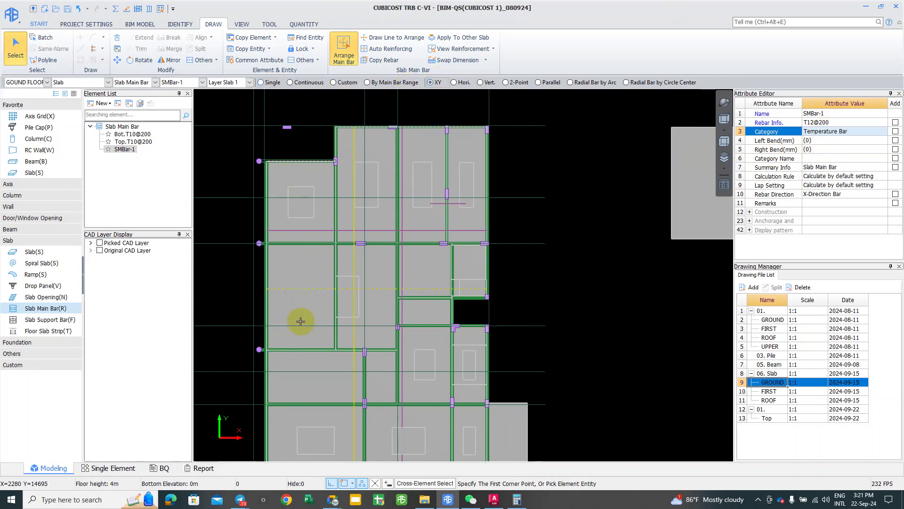
Step: Arrange Top.T10@200 top bars in X and Y on the left-middle slab panel
left_click(212, 195)
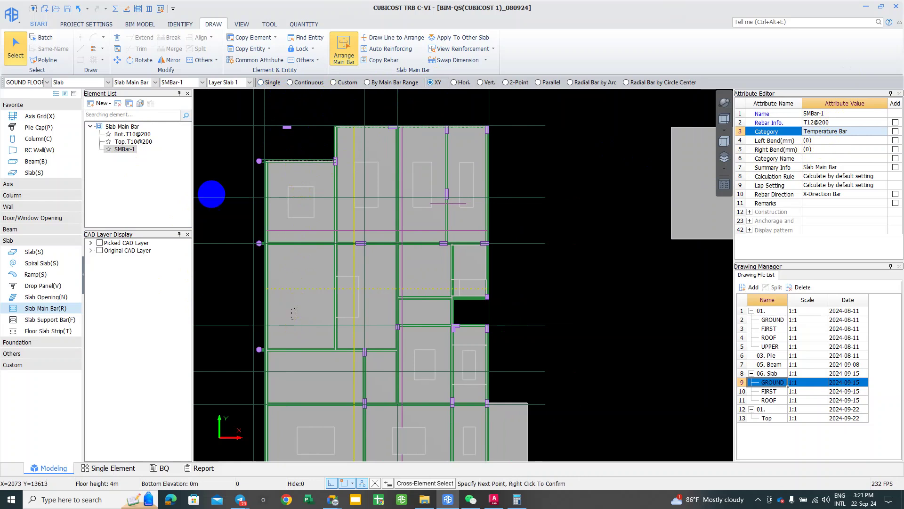
right_click(304, 268)
left_click(320, 86)
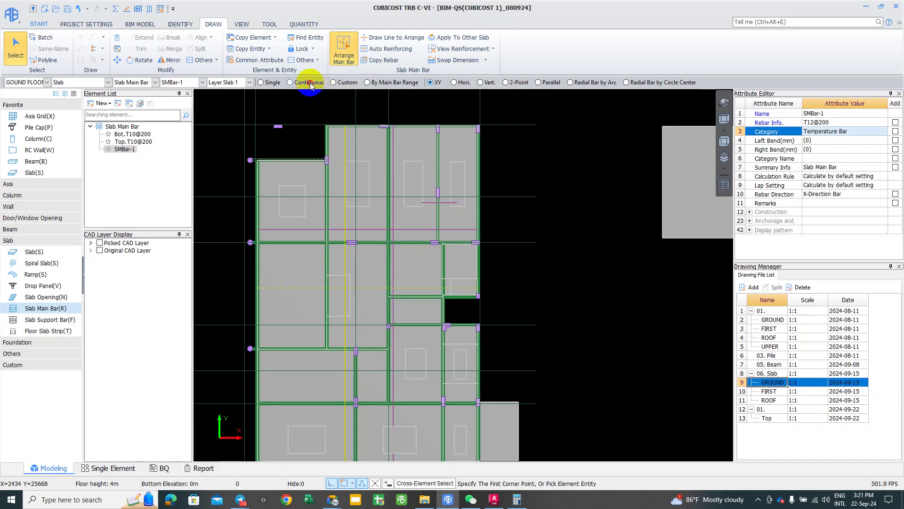
left_click(297, 267)
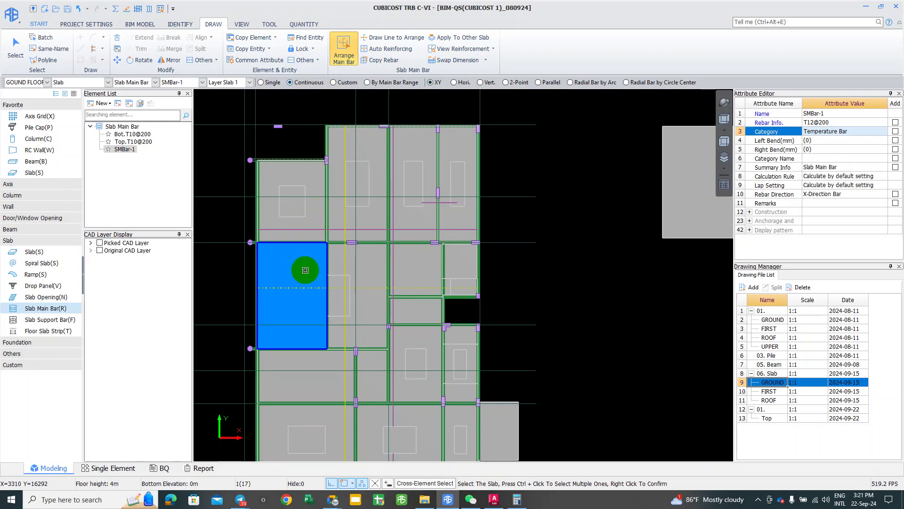
right_click(305, 286)
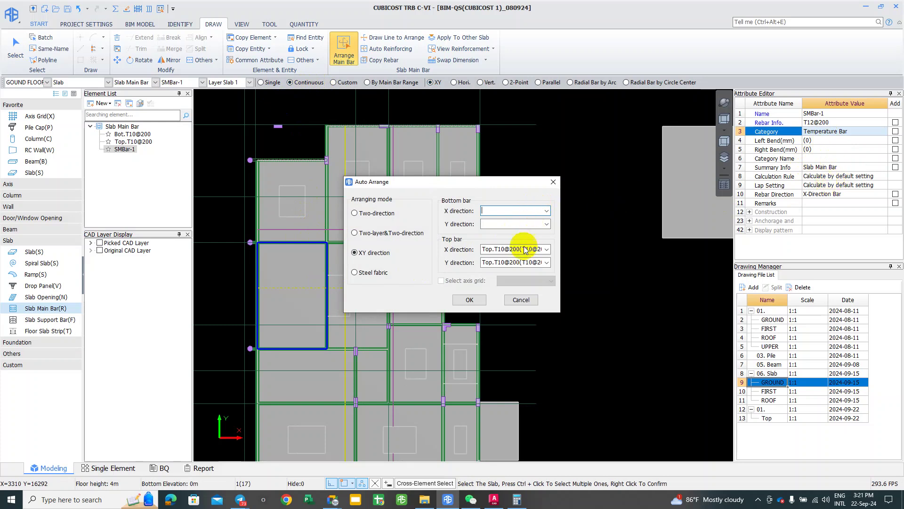
left_click(469, 300)
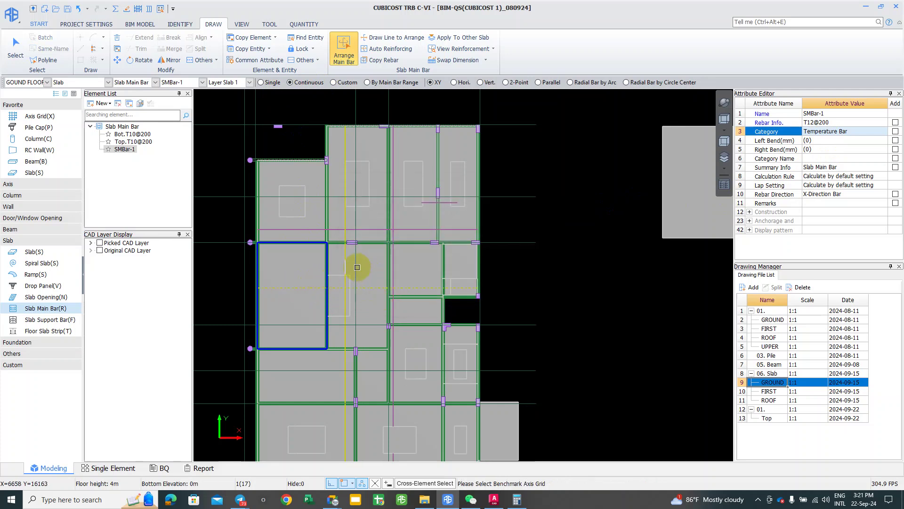
left_click(274, 270)
scroll(282, 275, "up", 1)
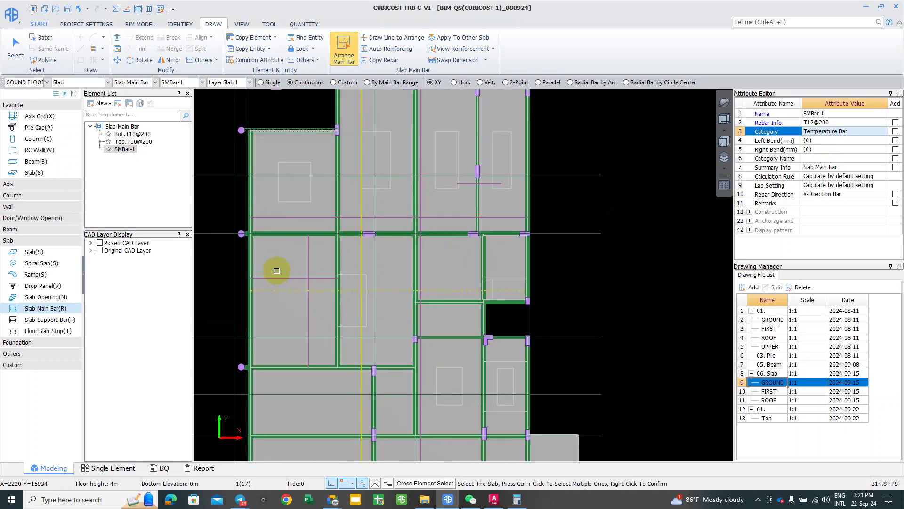
right_click(282, 279)
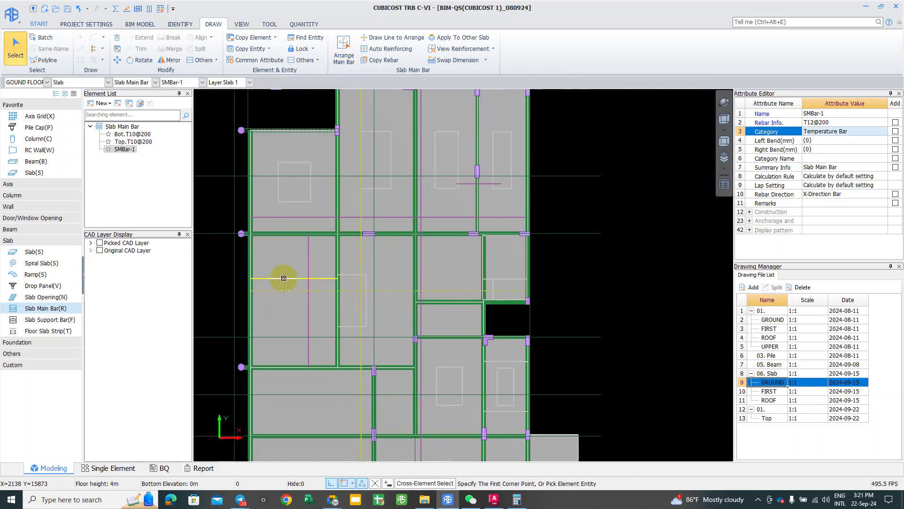
Step: Select the placed X and Y top bars to check them
left_click(308, 288)
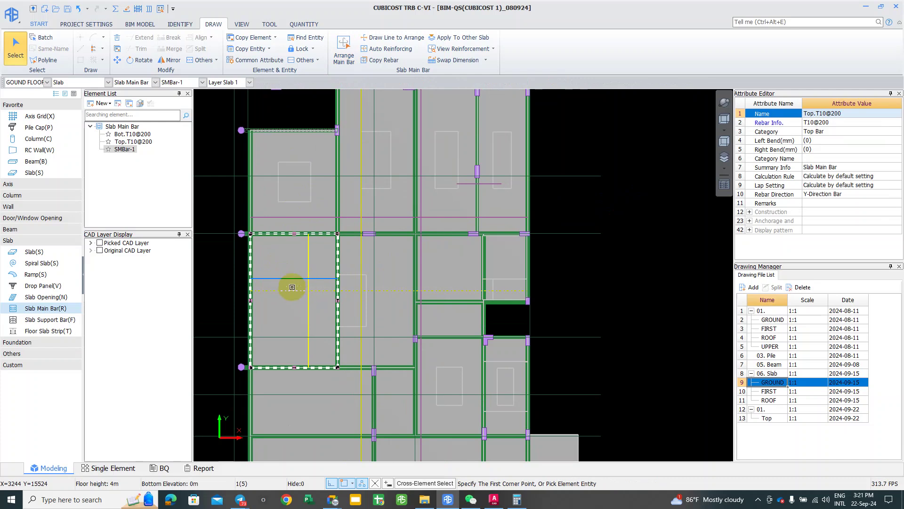
left_click(295, 284)
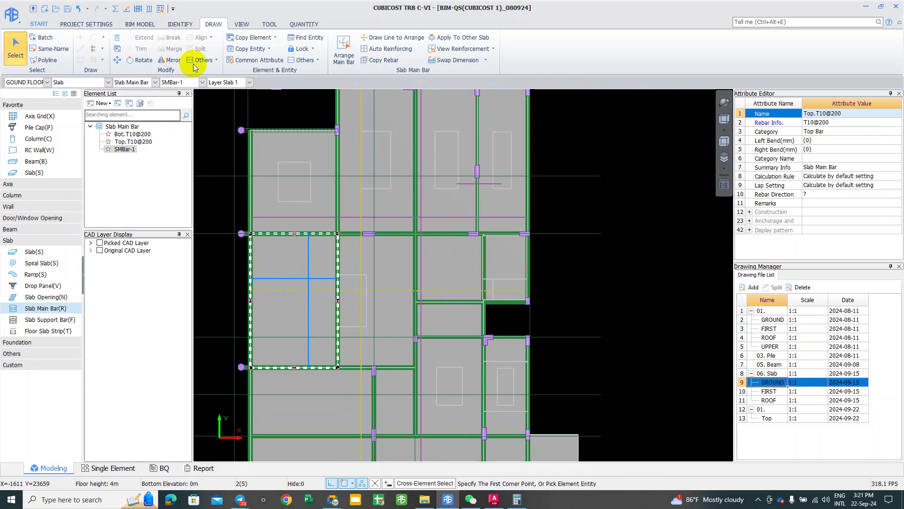
left_click(149, 9)
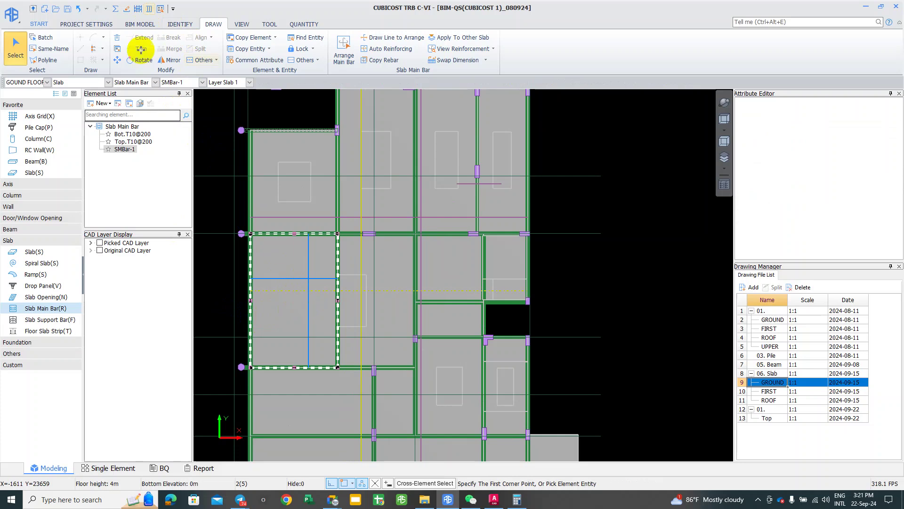
Step: Calculate the ground floor, accept the 'Calculation succeeded' message, and pick the left slab's main bar
left_click(115, 9)
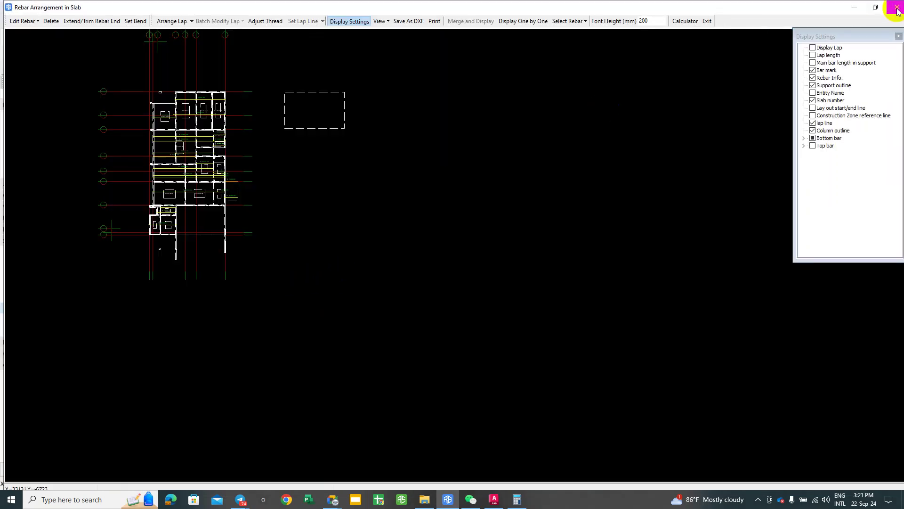
left_click(896, 8)
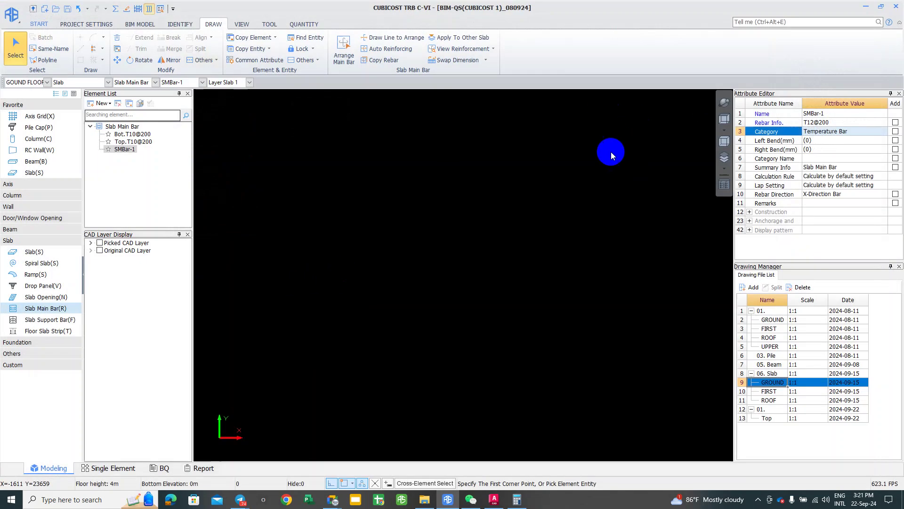
left_click(115, 9)
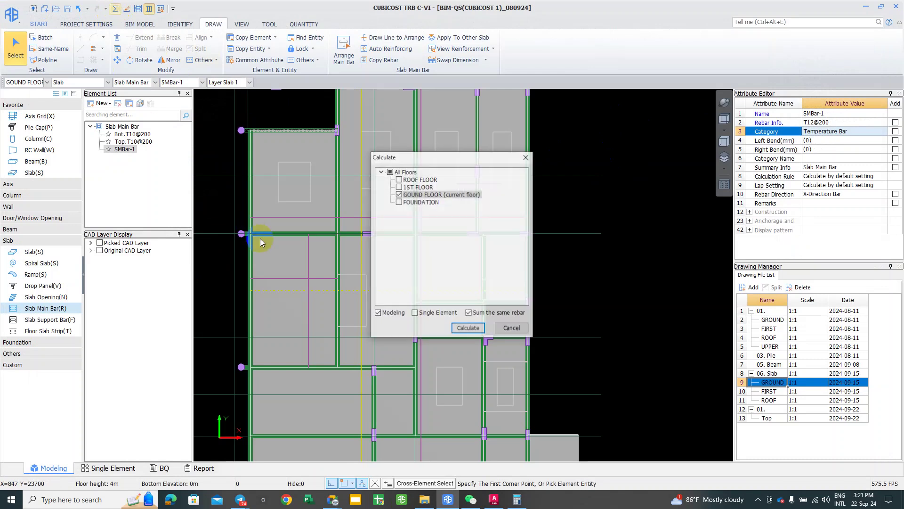
left_click(467, 328)
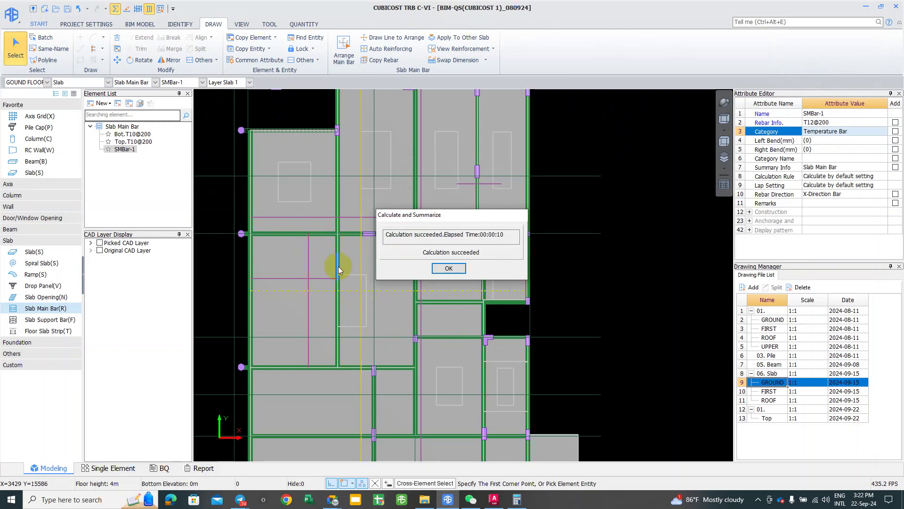
left_click(448, 268)
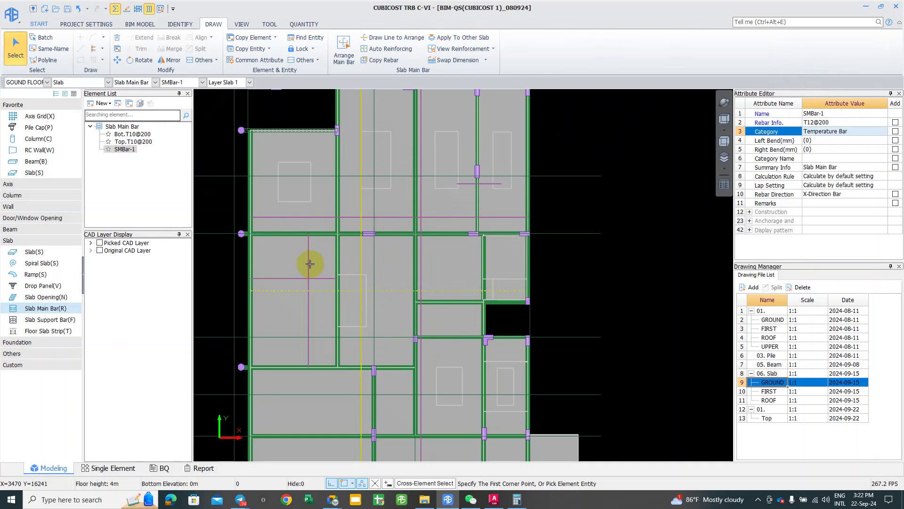
left_click(308, 283)
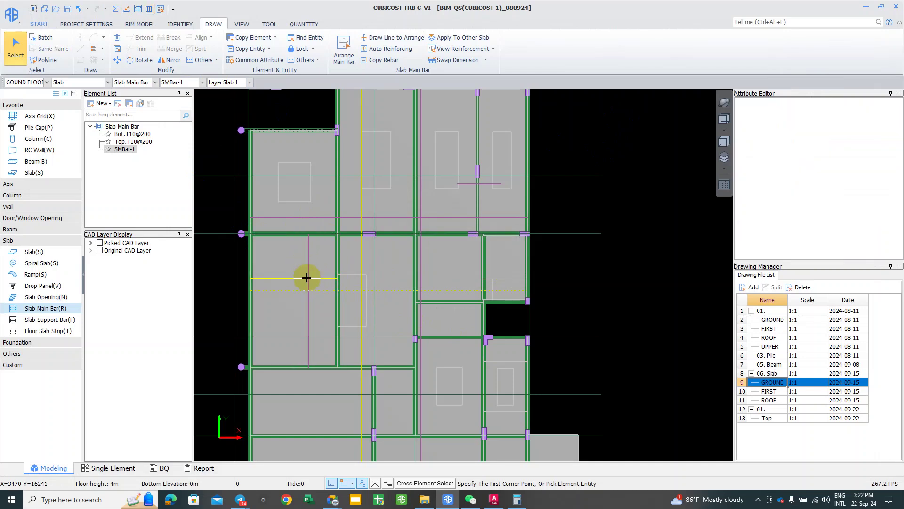
left_click(309, 266)
left_click(138, 8)
middle_click_drag(322, 292, 407, 424, "shift")
scroll(407, 425, "up", 4)
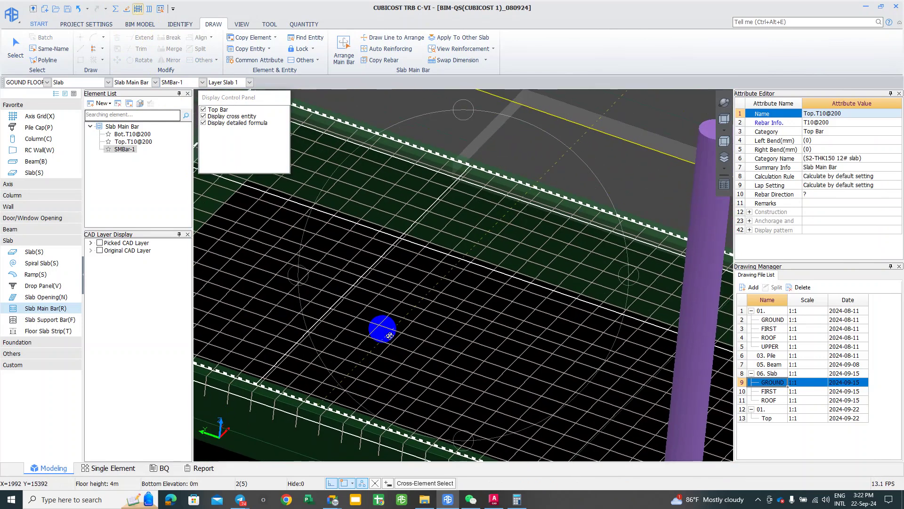
scroll(389, 335, "down", 5)
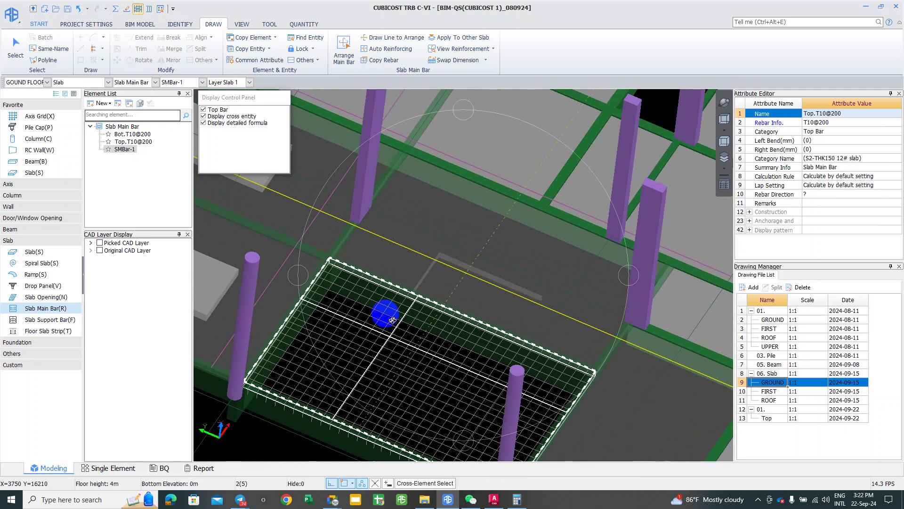
key("ctrl+Return")
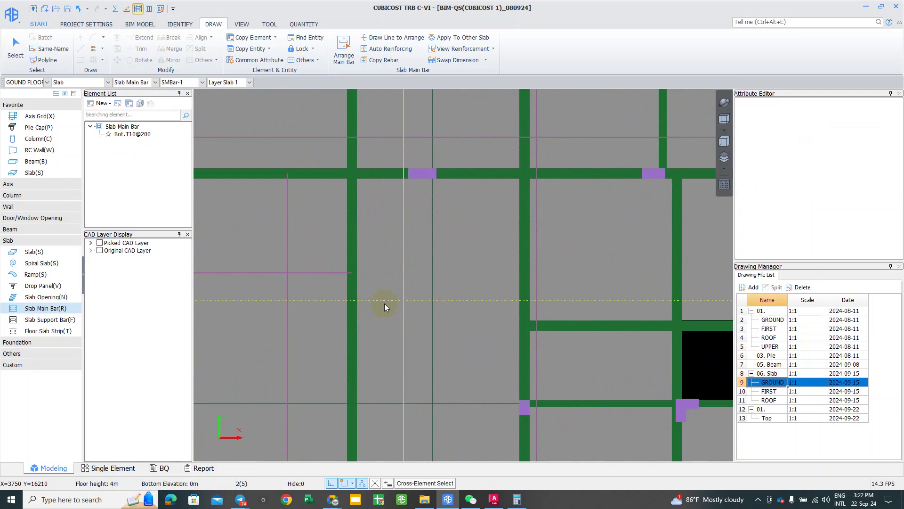
scroll(384, 303, "down", 2)
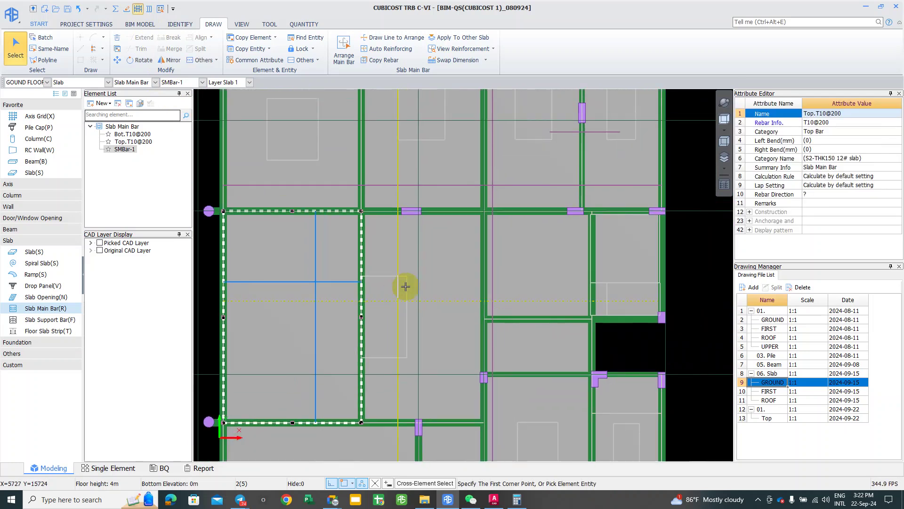
key("Escape")
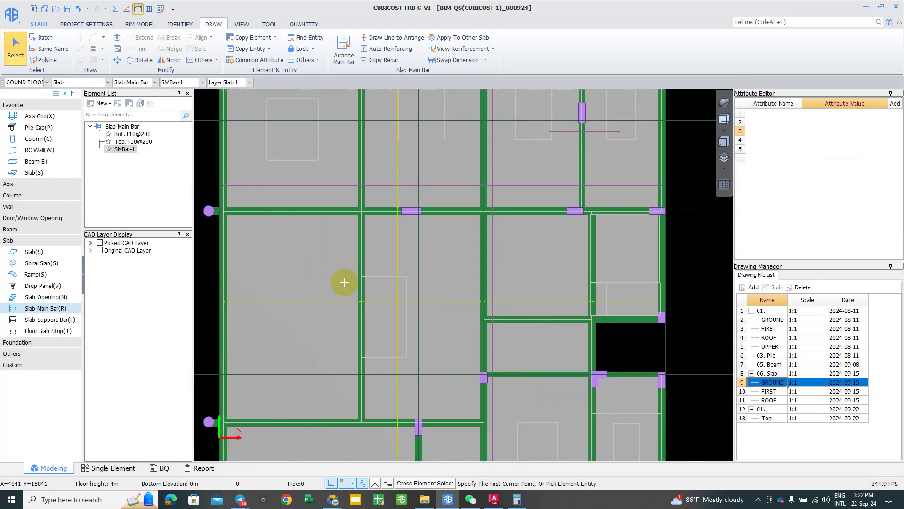
scroll(337, 311, "down", 2)
scroll(306, 262, "down", 1)
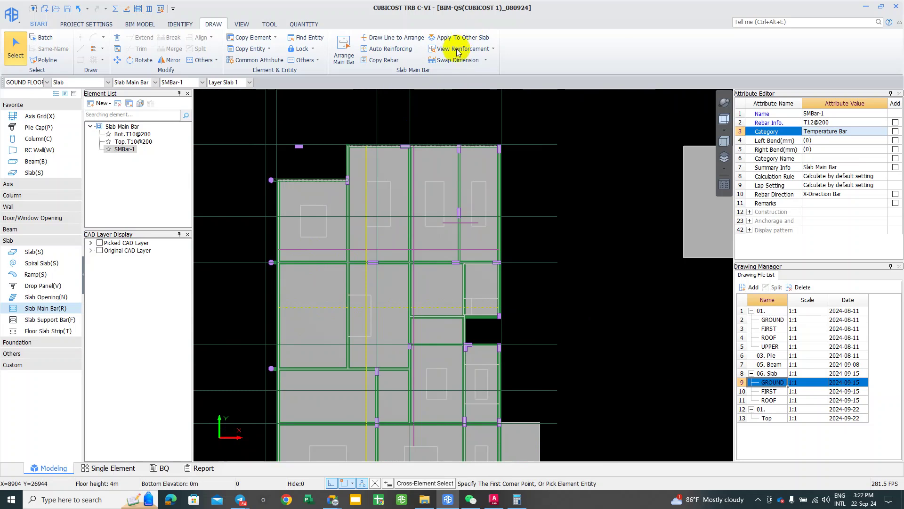
left_click(492, 50)
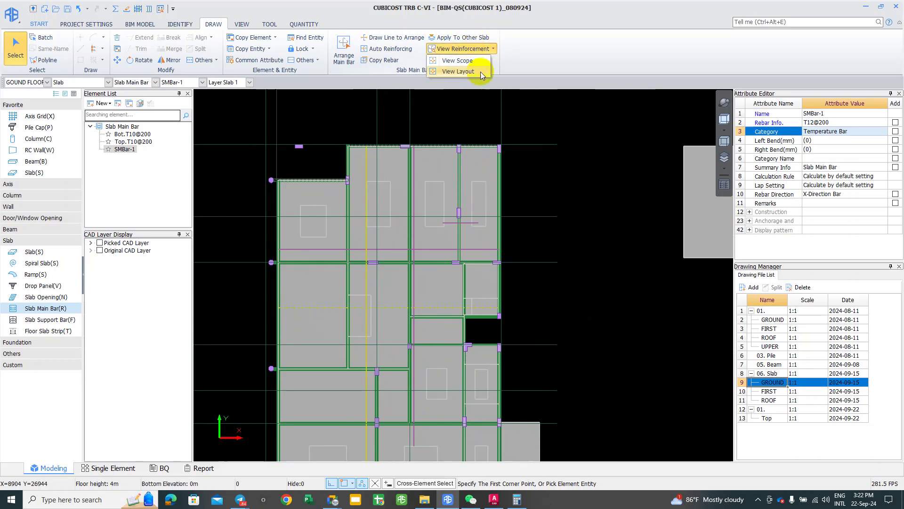
left_click(457, 61)
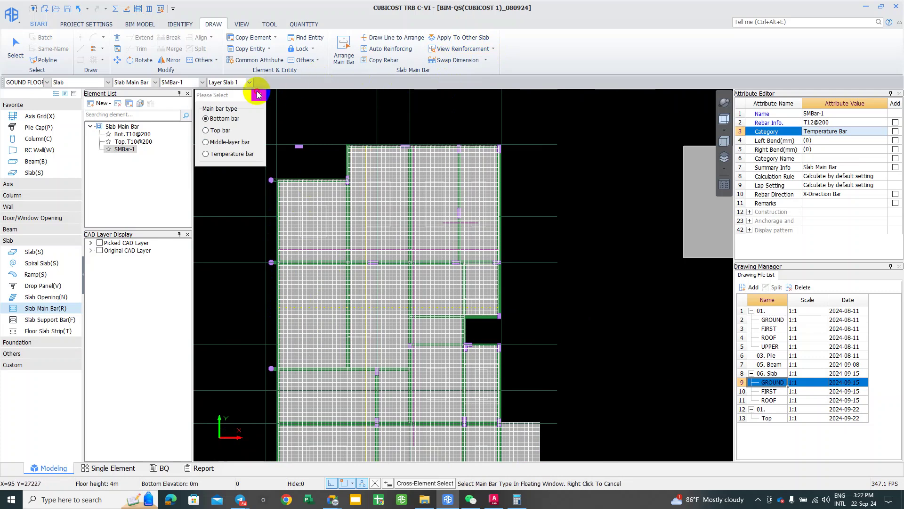
key("Escape")
left_click(493, 52)
left_click(468, 70)
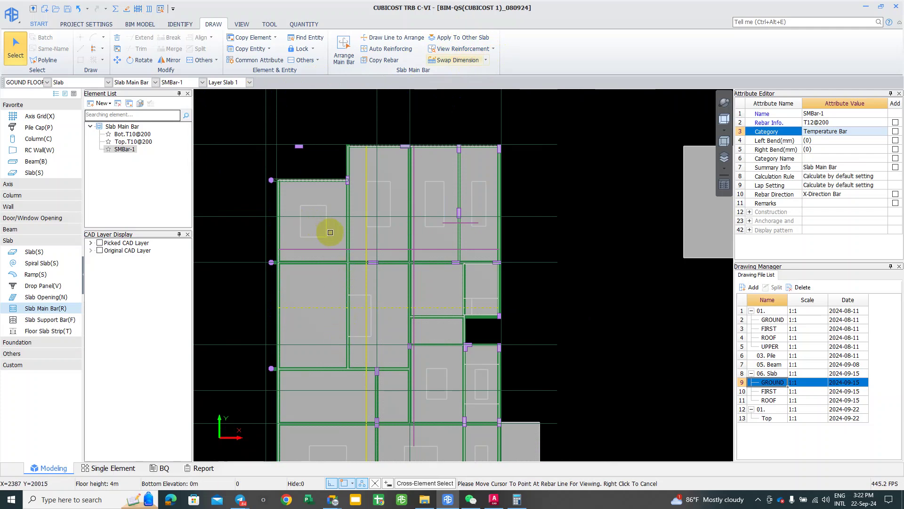
left_click(279, 286)
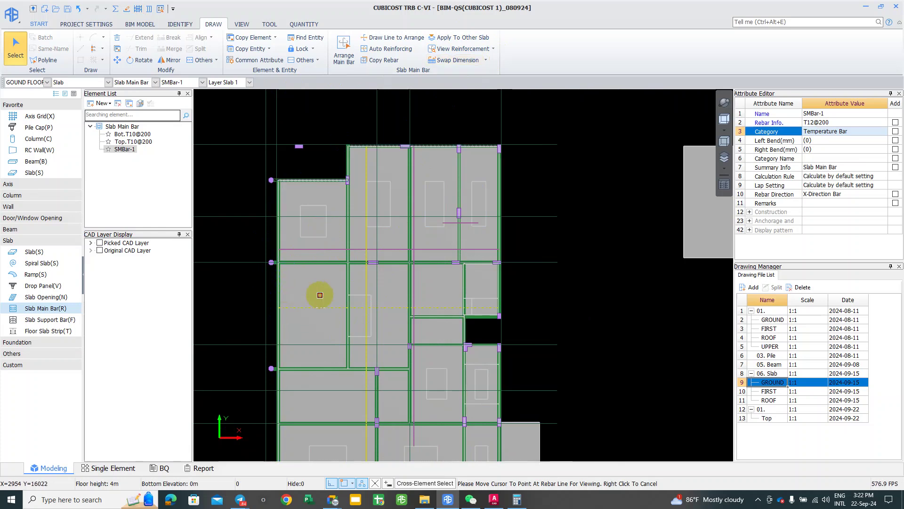
scroll(320, 296, "down", 2)
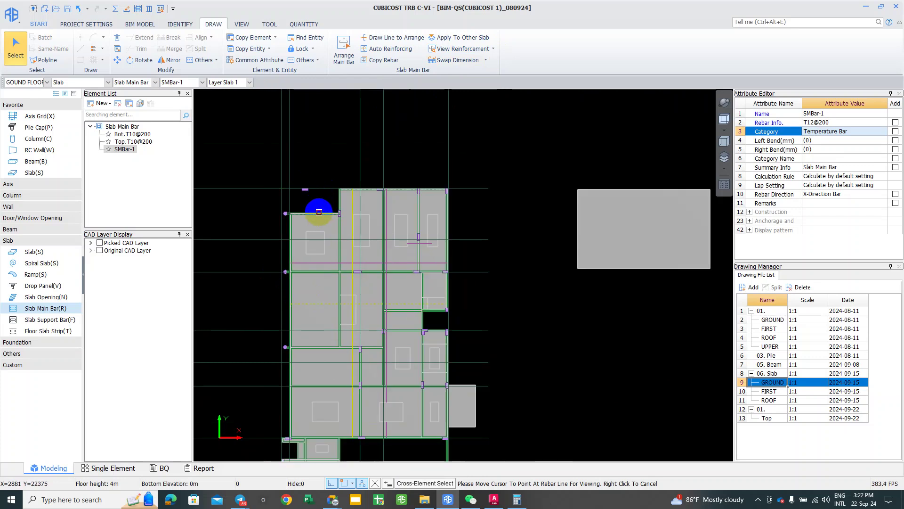
scroll(316, 279, "up", 1)
left_click(291, 300)
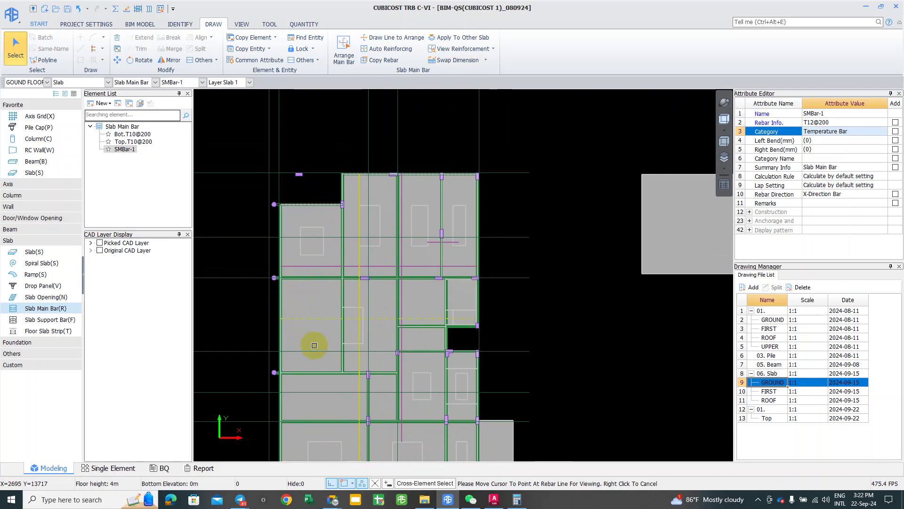
scroll(299, 325, "down", 1)
left_click(286, 320)
left_click(283, 333)
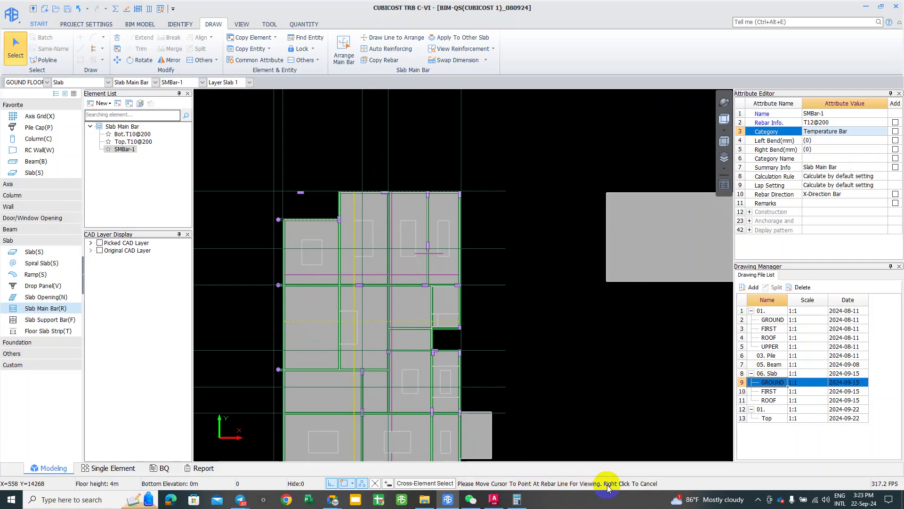
mouse_move(335, 275)
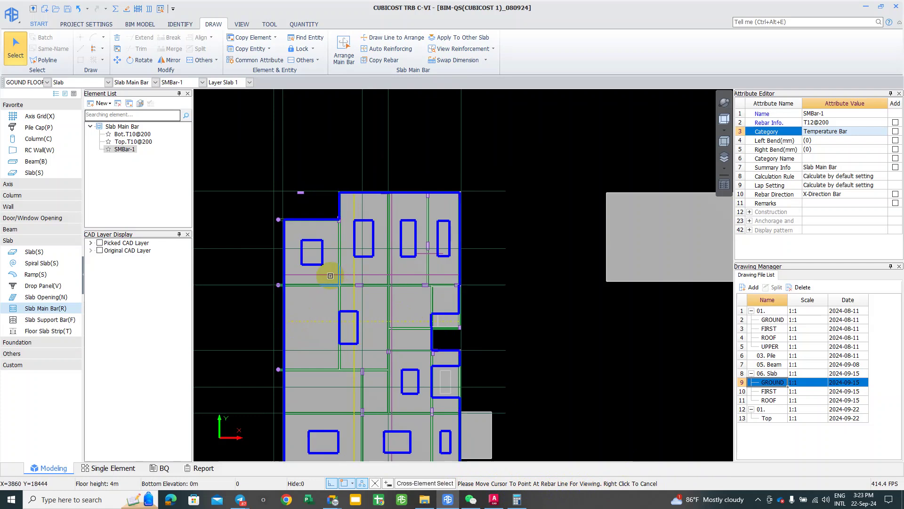
left_click(330, 276)
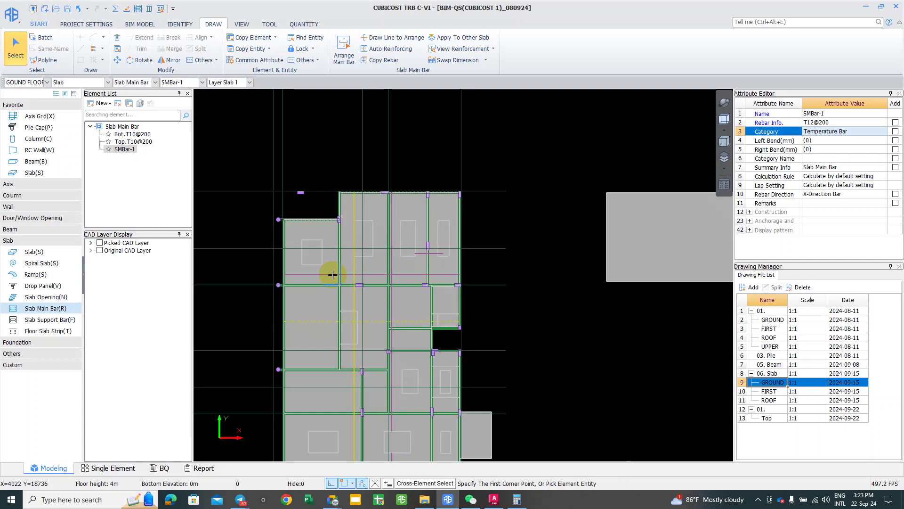
left_click(333, 275)
right_click(333, 275)
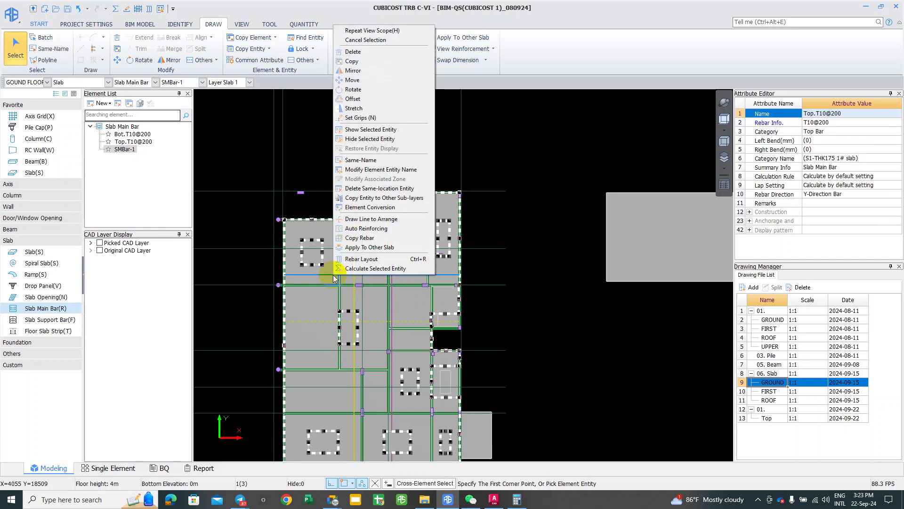
left_click(333, 278)
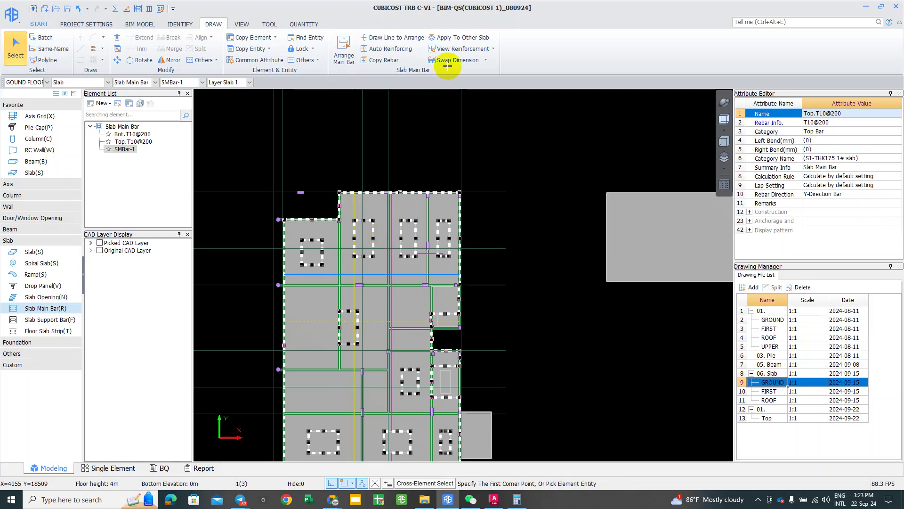
left_click(451, 50)
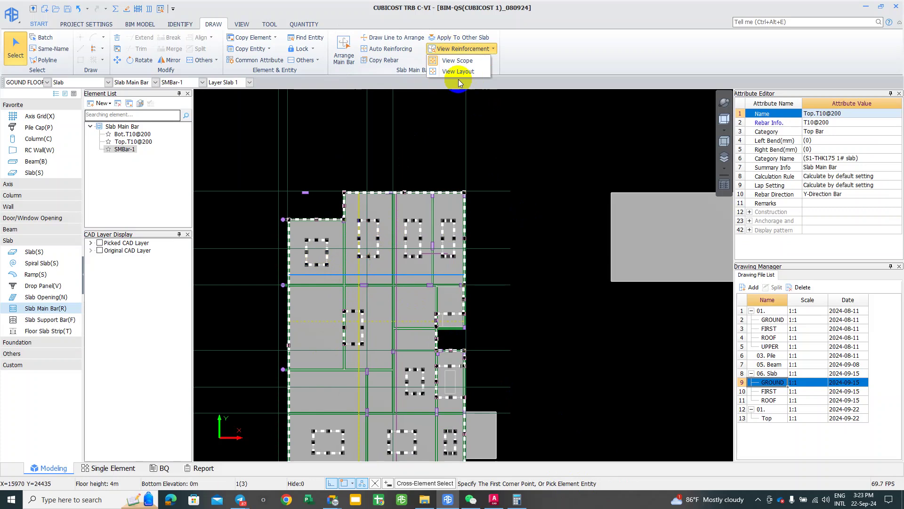
left_click(457, 71)
left_click(321, 266)
left_click(316, 264)
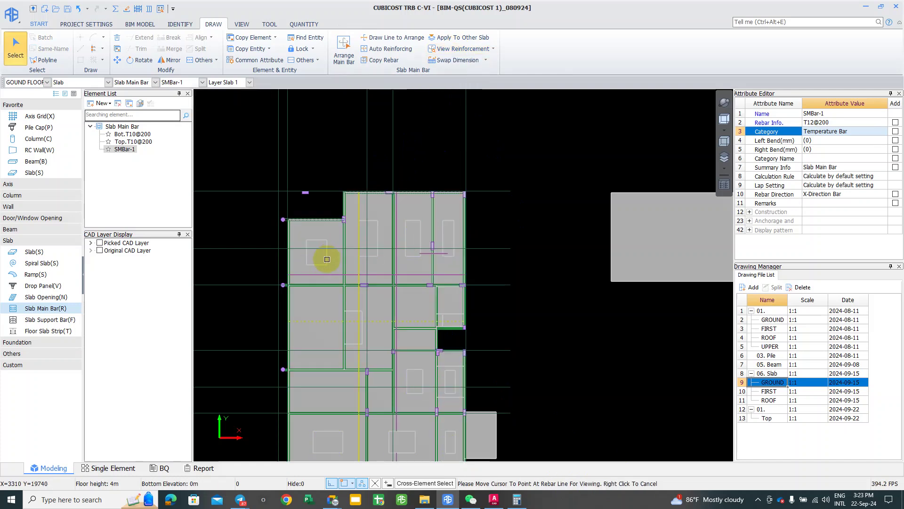
scroll(322, 270, "up", 1)
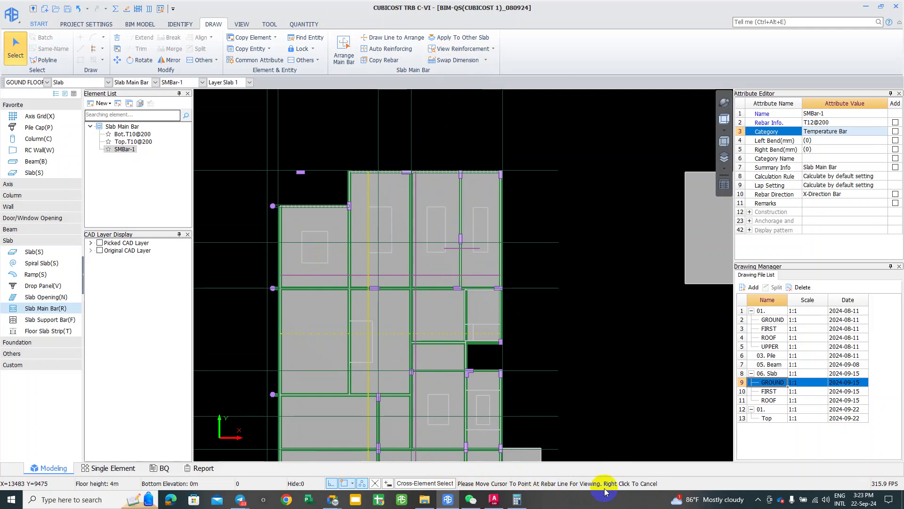
scroll(477, 417, "down", 1)
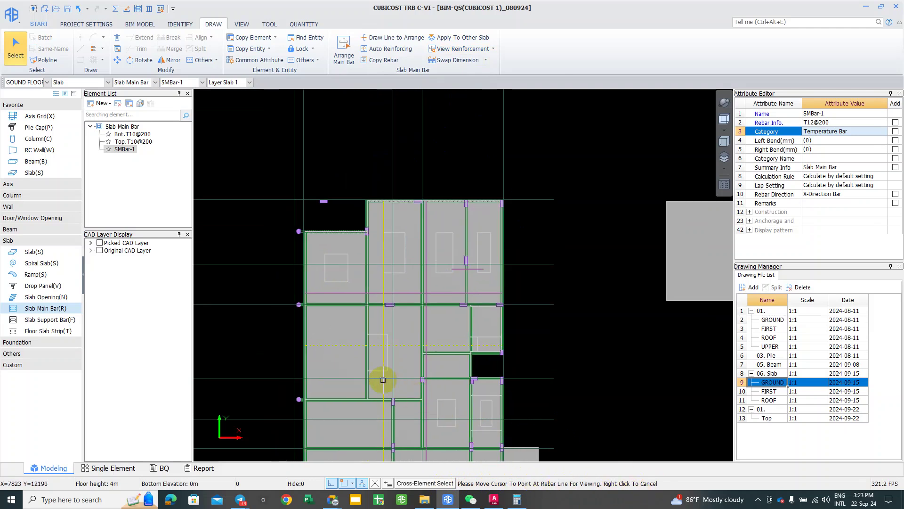
left_click(343, 292)
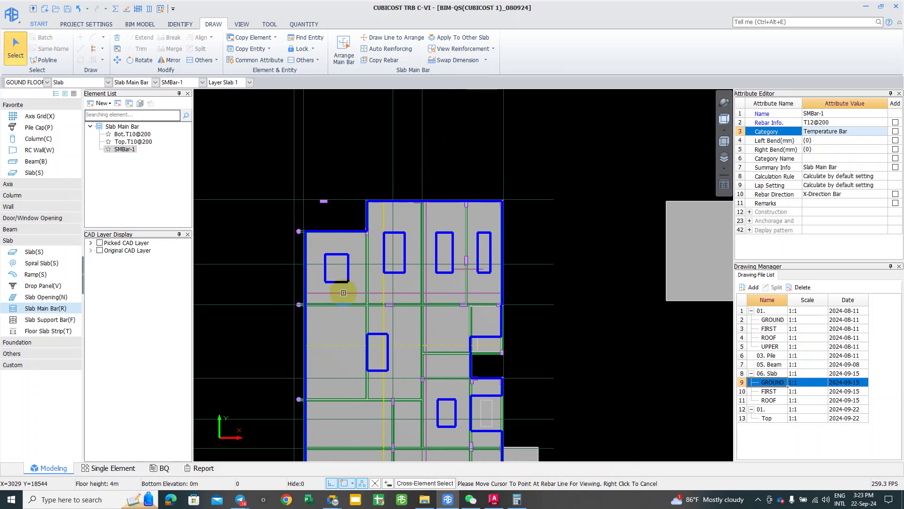
right_click(339, 221)
scroll(345, 296, "down", 1)
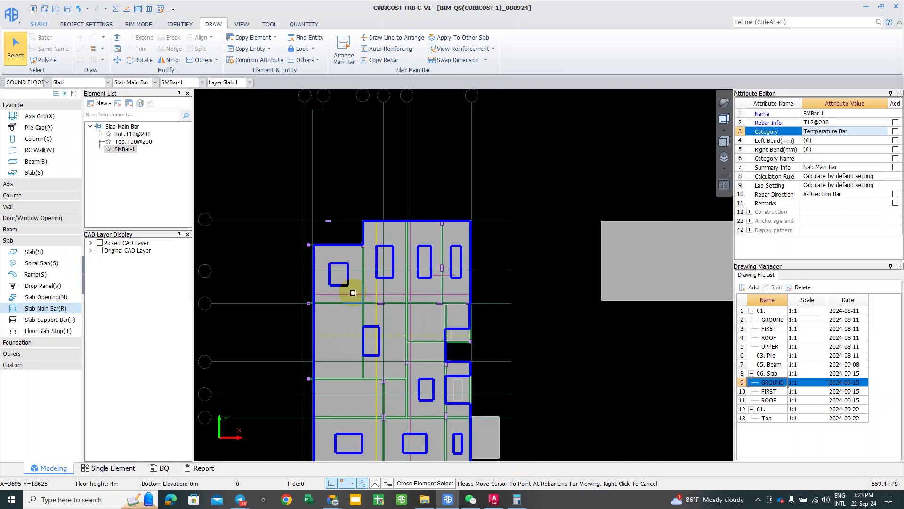
scroll(354, 293, "down", 1)
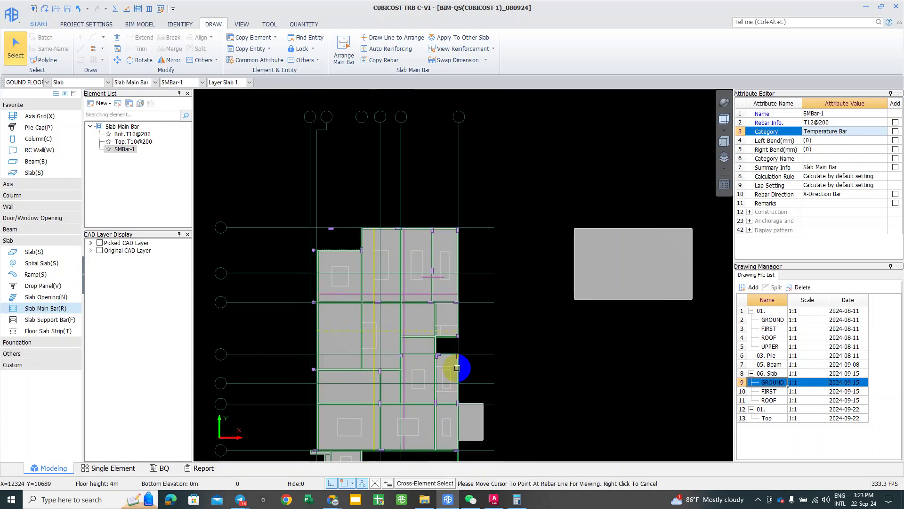
scroll(427, 363, "up", 1)
scroll(405, 306, "up", 2)
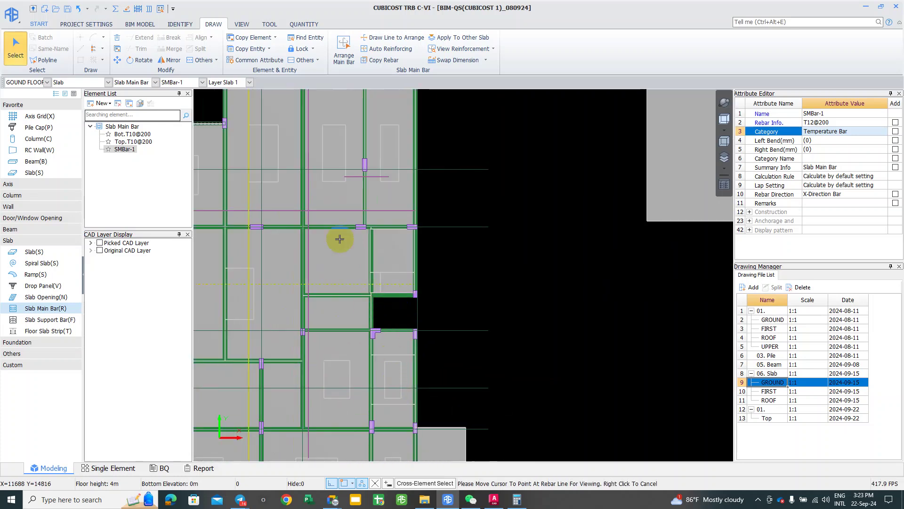
scroll(349, 244, "down", 1)
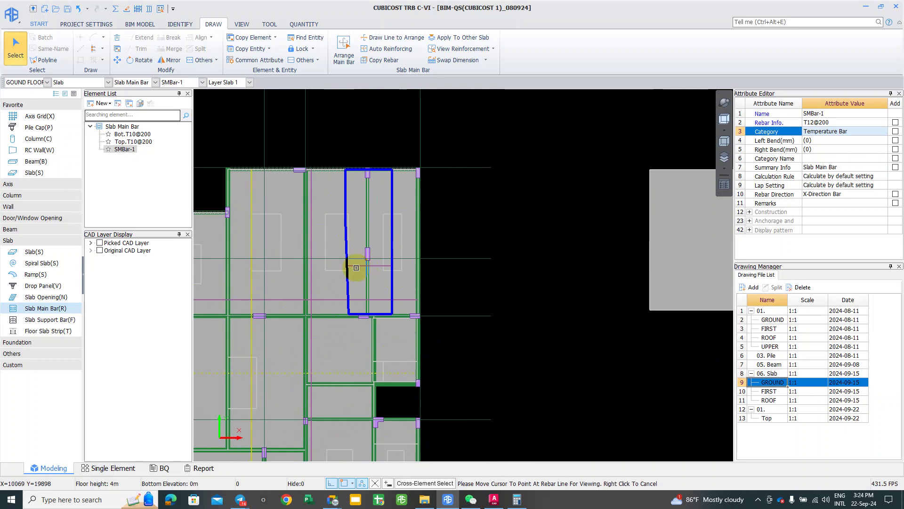
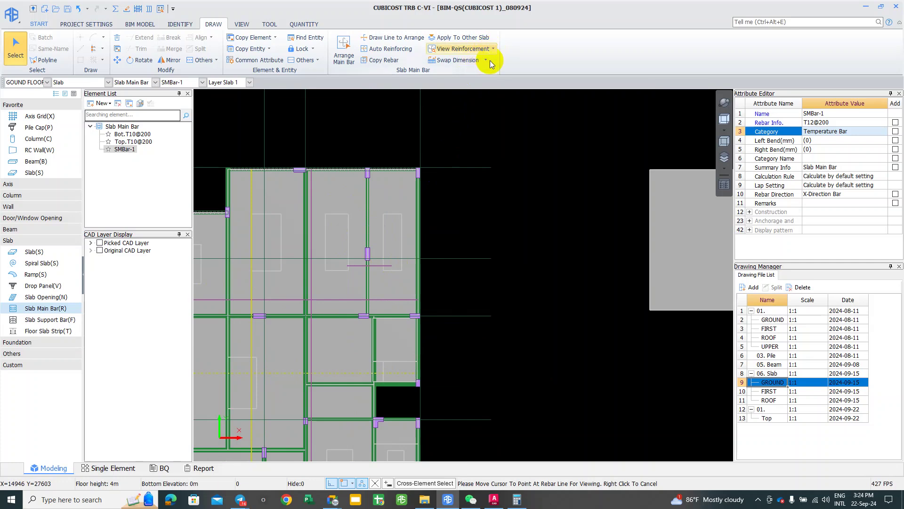
Step: Choose Swap Direction from the Swap Dimension options for the slab bar lines
left_click(476, 62)
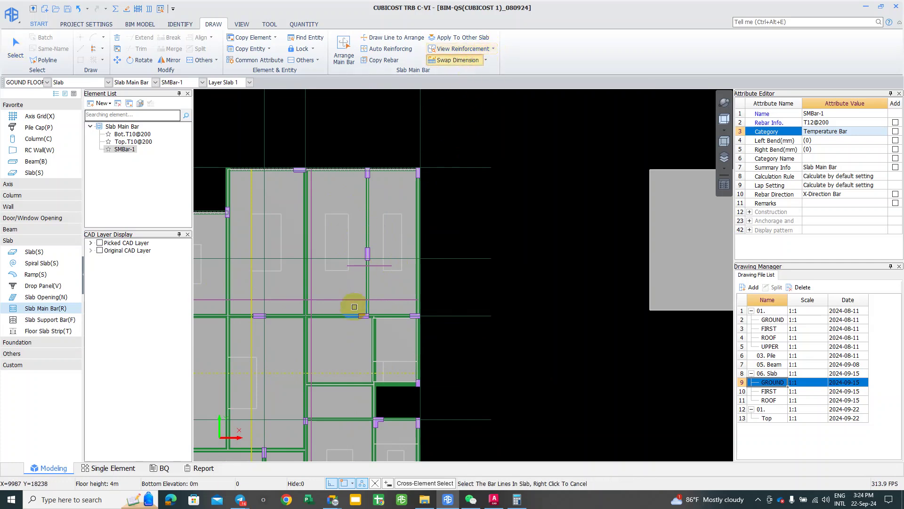
scroll(319, 347, "down", 2)
middle_click_drag(319, 347, 430, 307)
scroll(414, 325, "up", 1)
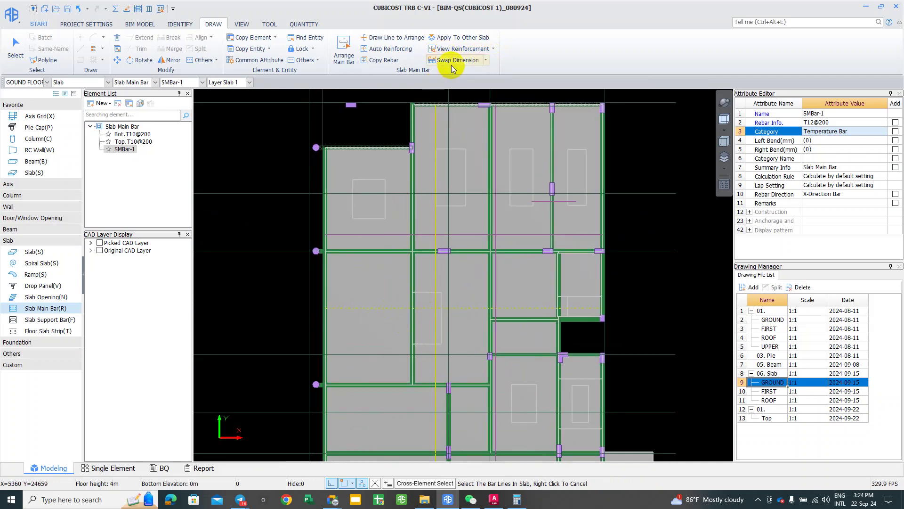
middle_click_drag(445, 168, 431, 150)
left_click(485, 60)
left_click(459, 83)
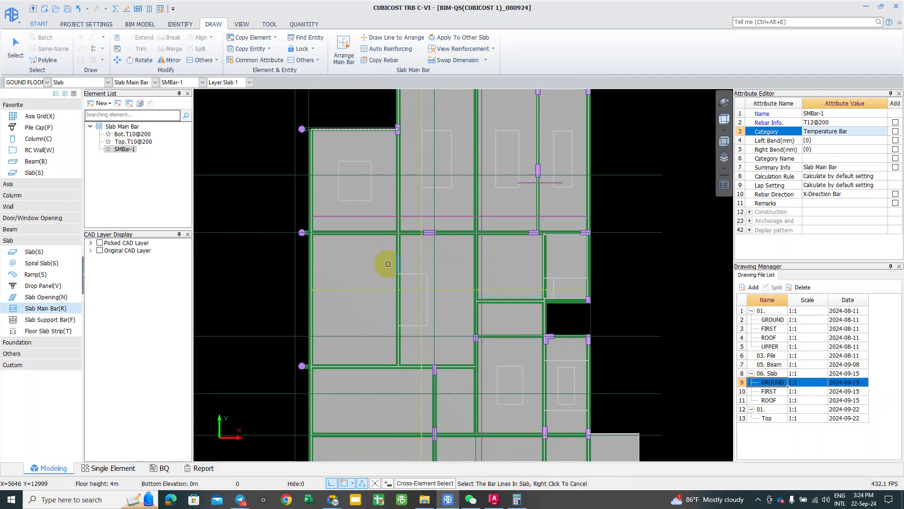
Step: Cancel swapping, select the ground-floor slabs, and resume Arrange Main Bar with SMBar-1
middle_click_drag(385, 259, 378, 275)
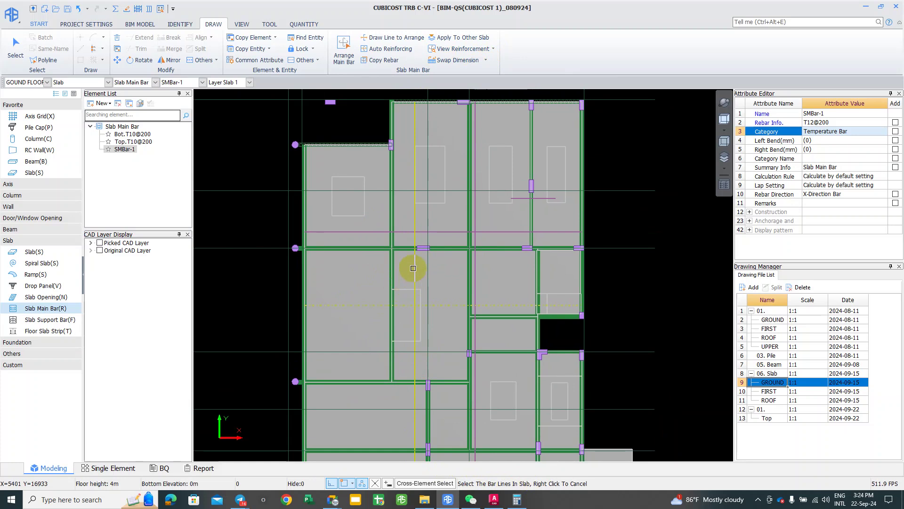
scroll(406, 273, "down", 1)
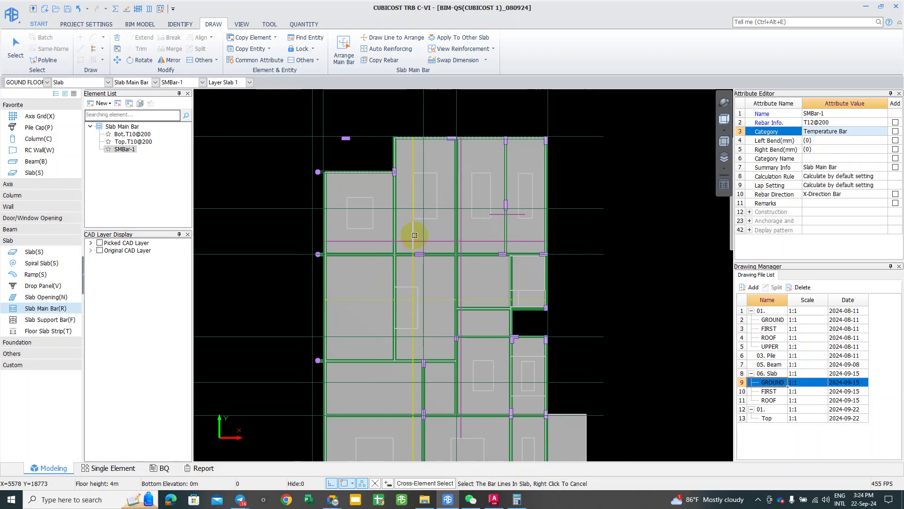
scroll(403, 262, "down", 2)
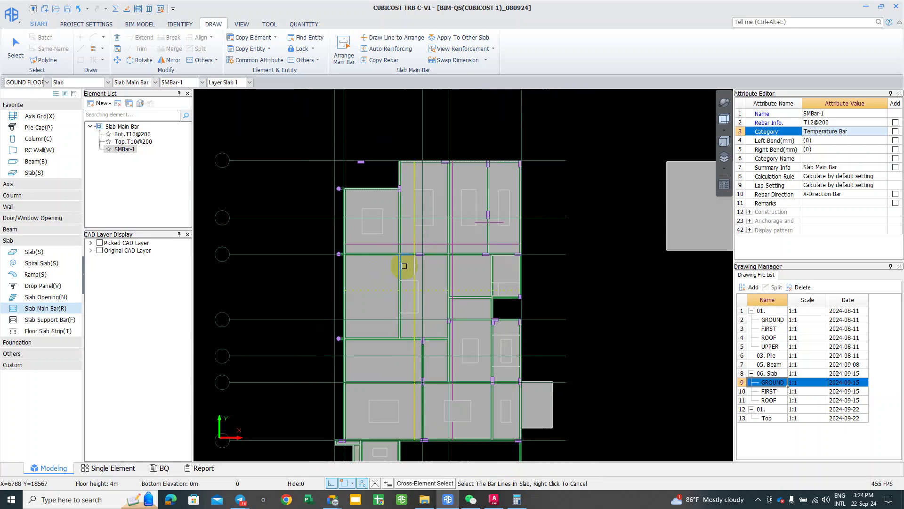
middle_click_drag(377, 278, 381, 266)
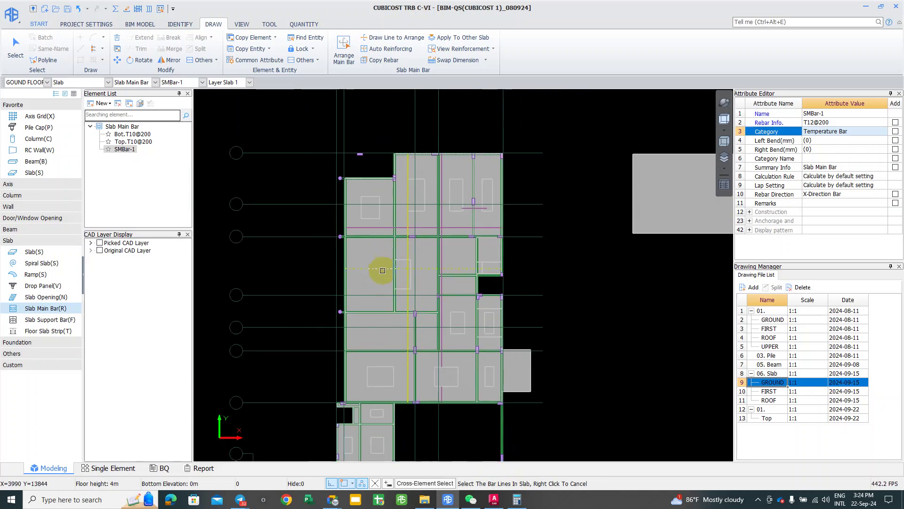
left_click_drag(402, 428, 409, 401)
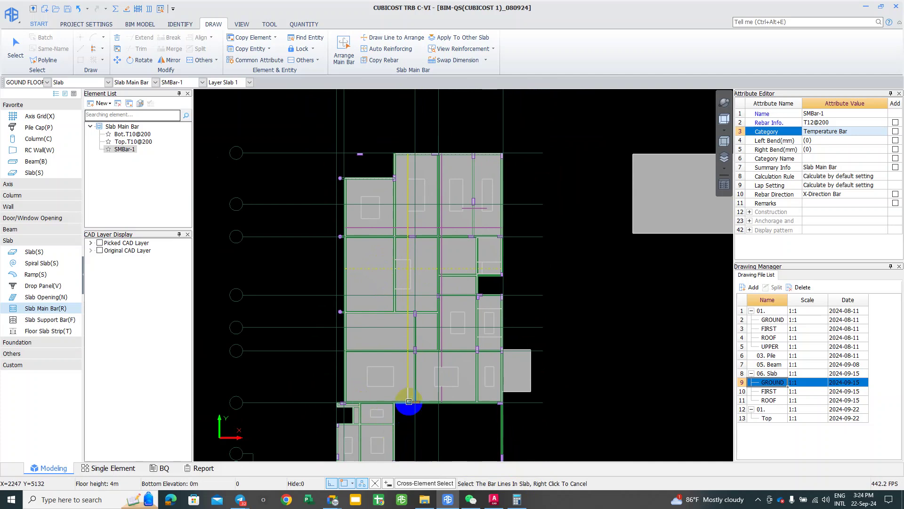
scroll(406, 403, "up", 2)
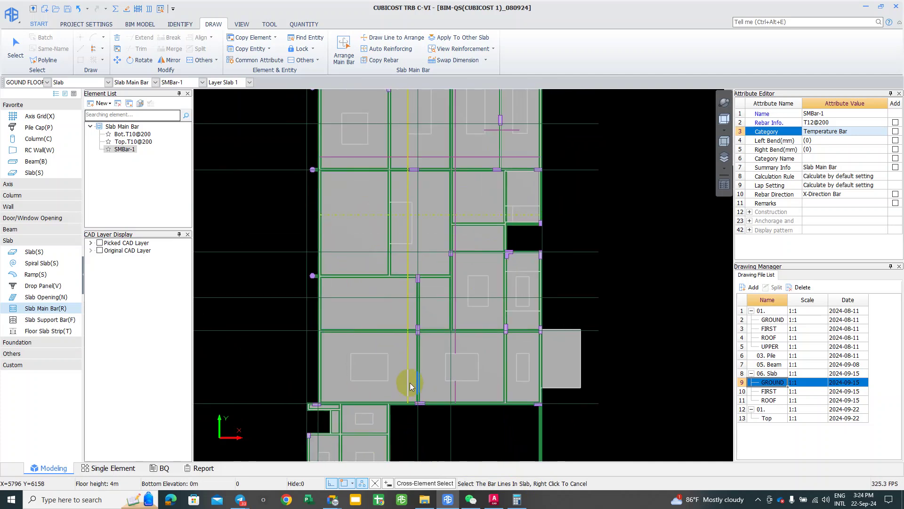
right_click(406, 393)
left_click(398, 390)
scroll(398, 390, "down", 1)
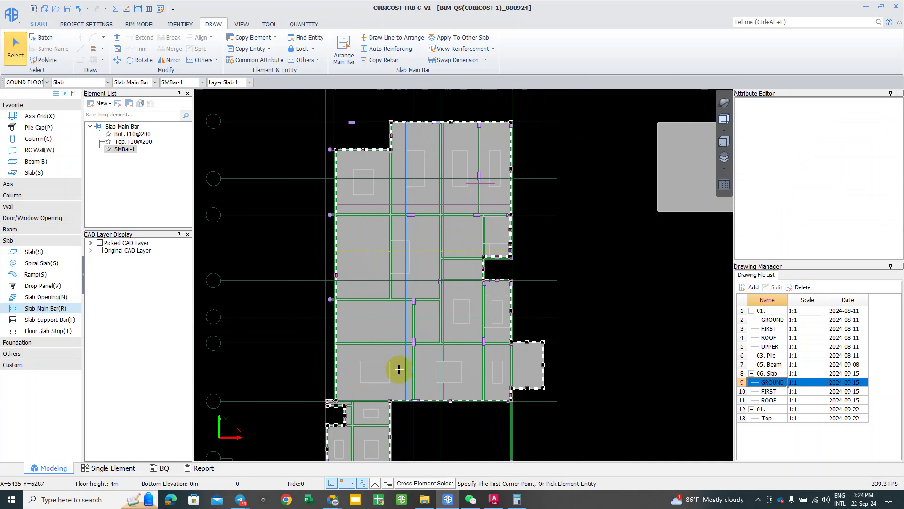
left_click(354, 50)
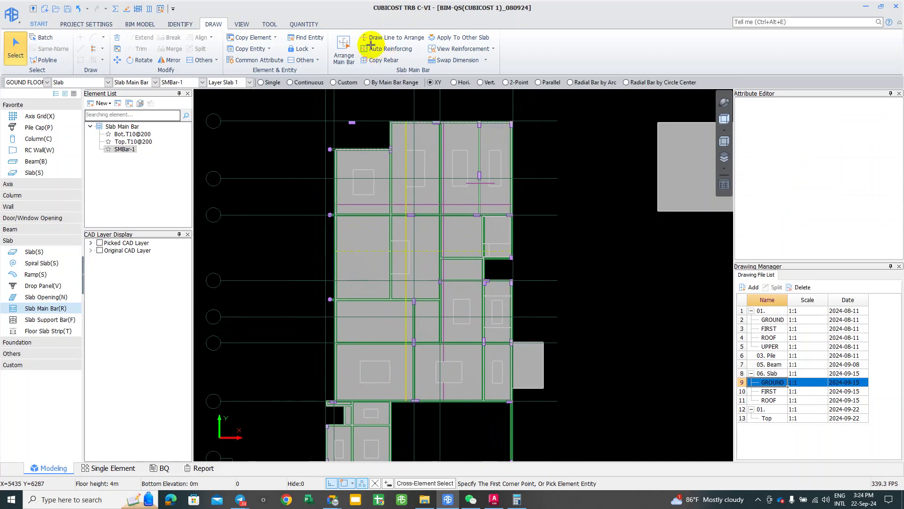
mouse_move(382, 136)
left_mouse_down()
mouse_move(242, 115)
mouse_move(299, 171)
mouse_move(285, 263)
mouse_move(293, 272)
left_mouse_up()
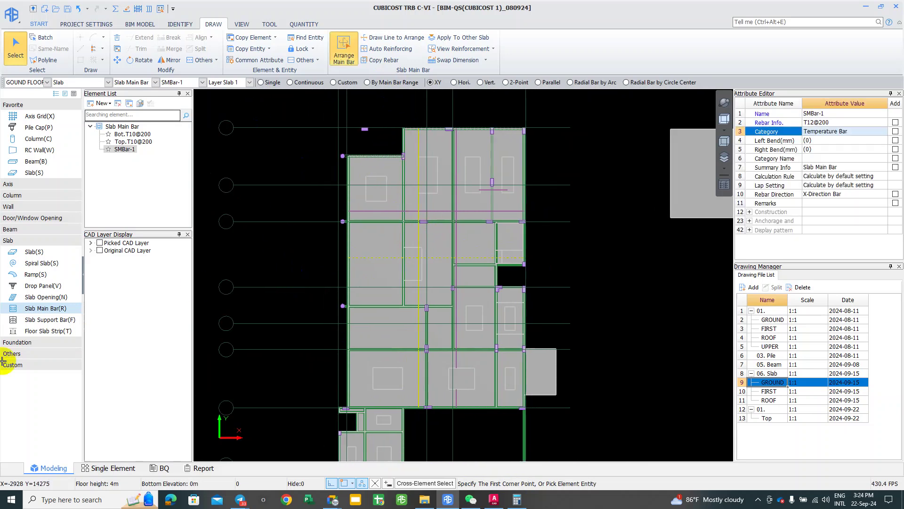
left_click(42, 333)
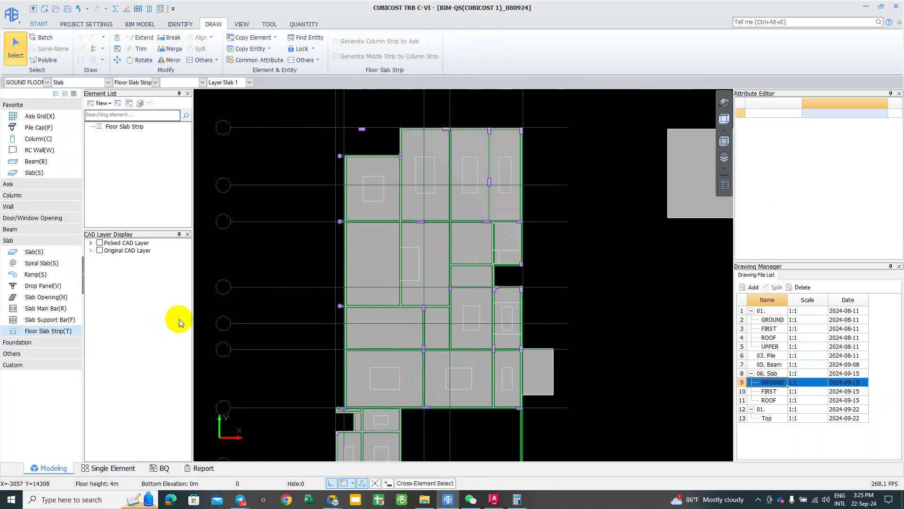
left_click_drag(281, 321, 286, 309)
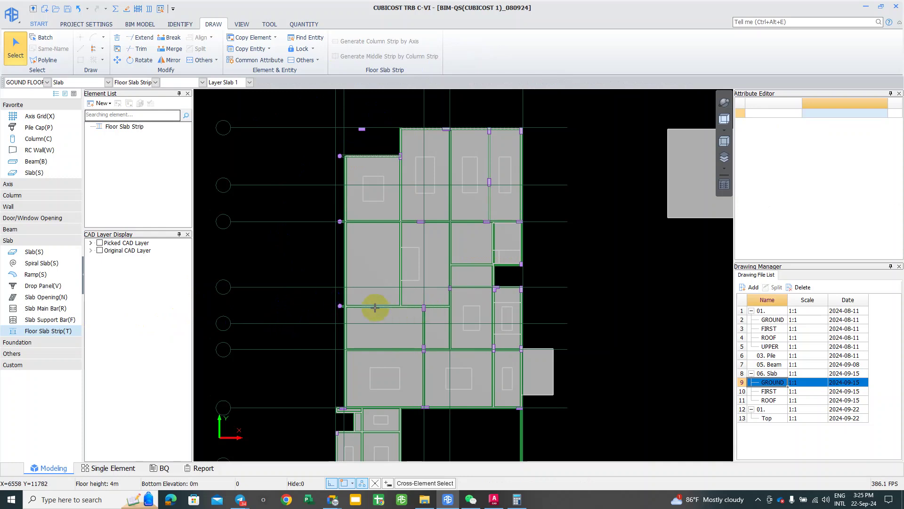
scroll(339, 309, "down", 2)
scroll(354, 214, "up", 1)
scroll(343, 226, "up", 1)
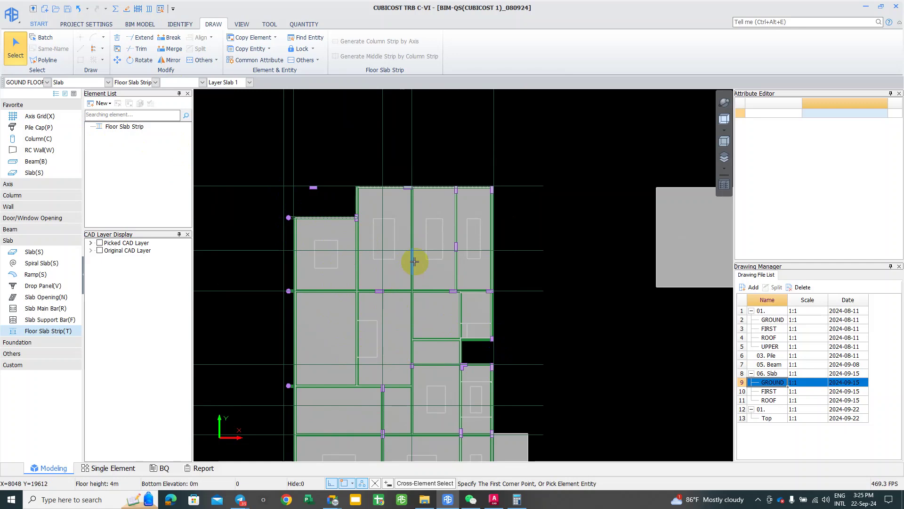
left_click(228, 234)
left_click(284, 239)
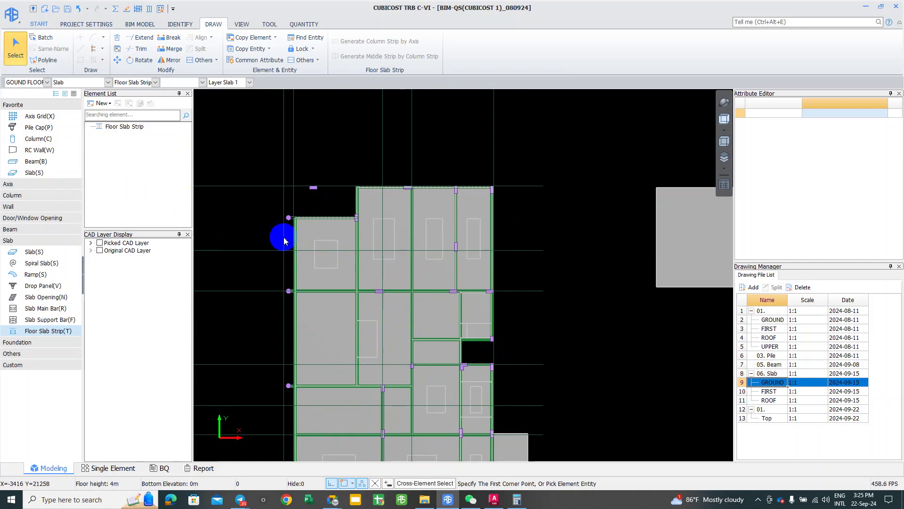
left_click(43, 324)
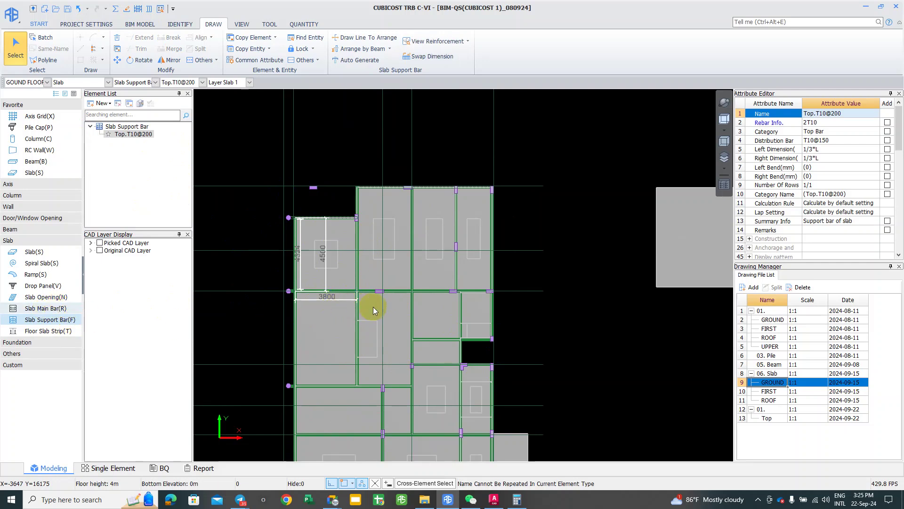
key("r")
scroll(374, 307, "down", 2)
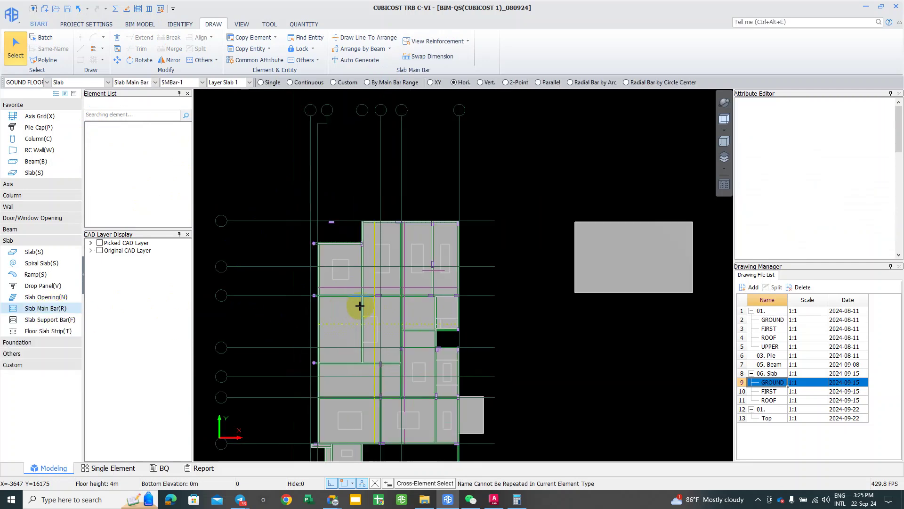
Step: Place the SMBar-1 T12@200 main bar in the chosen slab panel
scroll(421, 277, "up", 1)
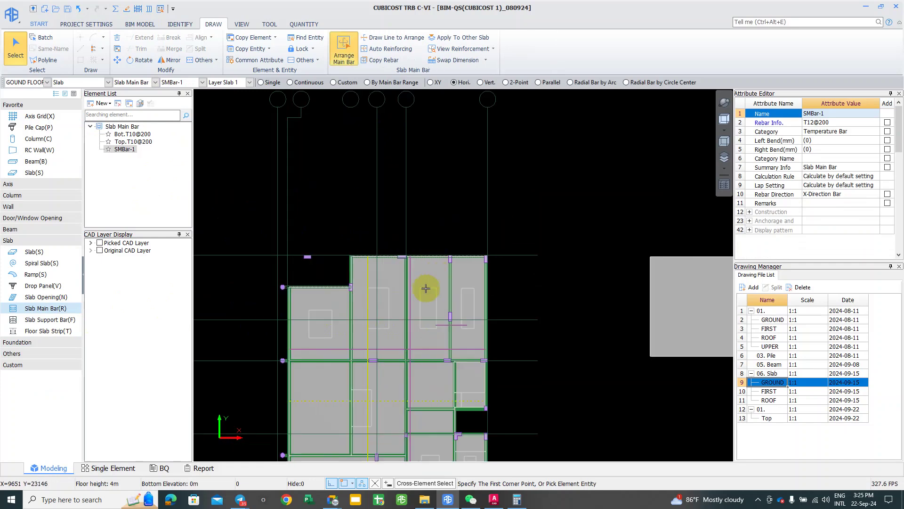
middle_click_drag(421, 311, 410, 301)
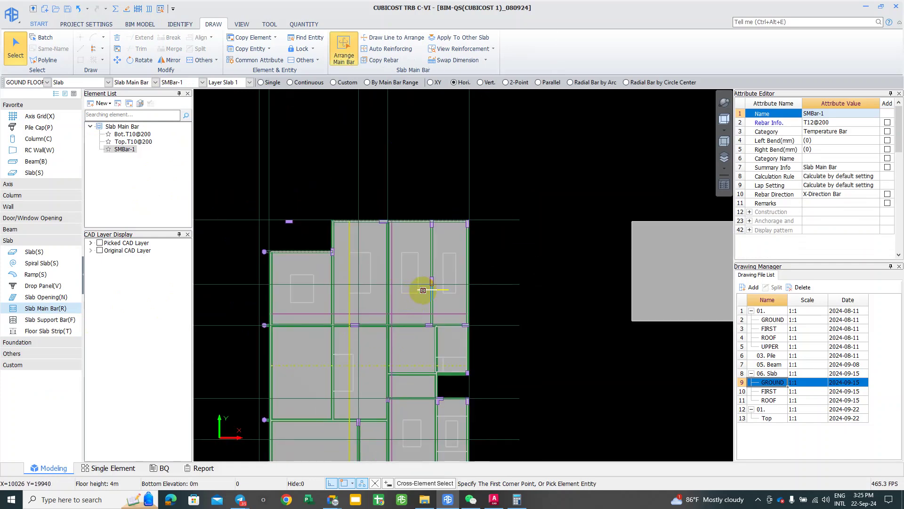
left_click(423, 290)
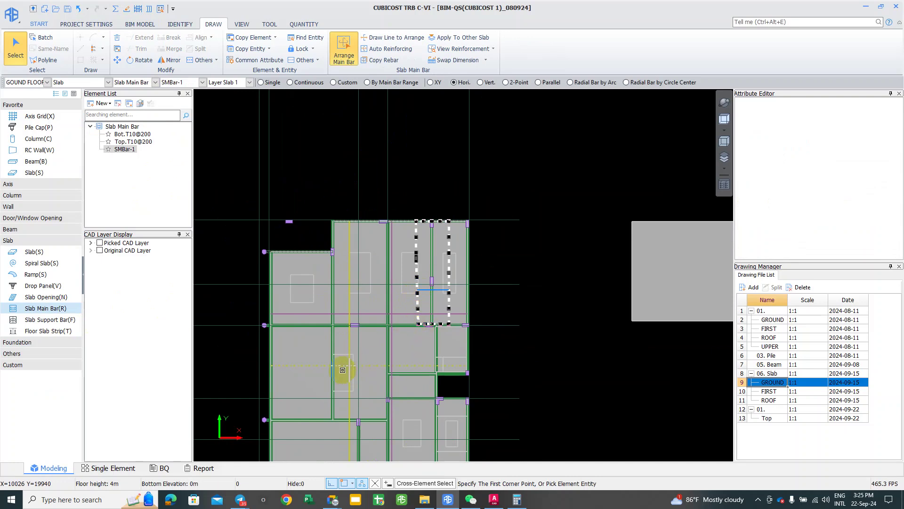
left_click(344, 354)
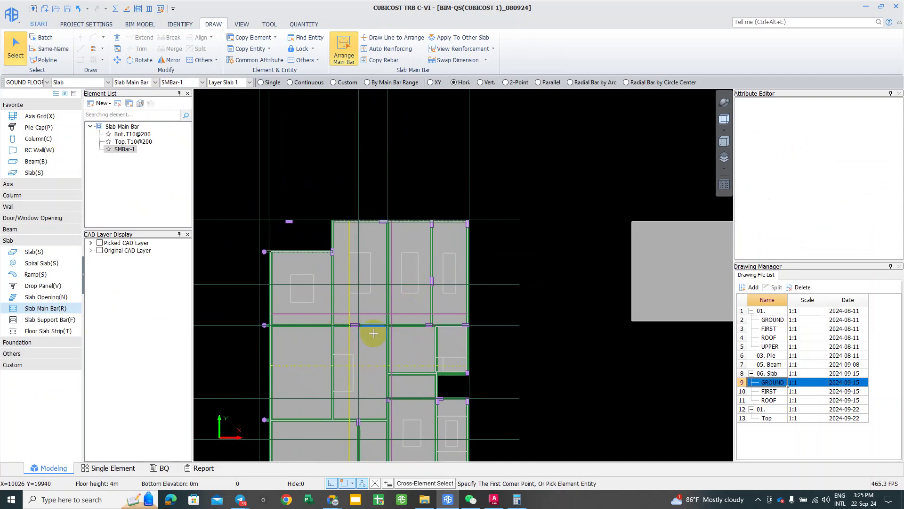
middle_click_drag(374, 333, 383, 316)
scroll(354, 289, "up", 1)
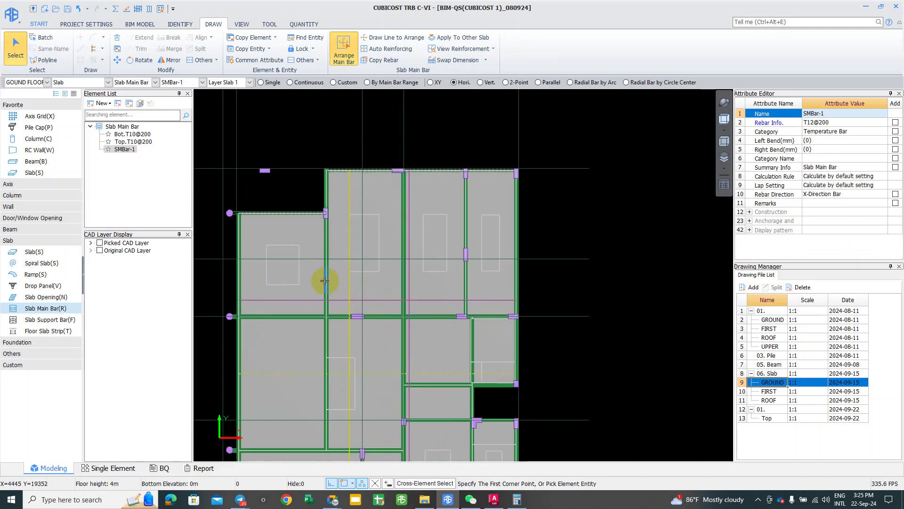
Step: Overlay the original CAD drawing and inspect the slab's Top.T10@200 bar beside the pool
left_click(99, 243)
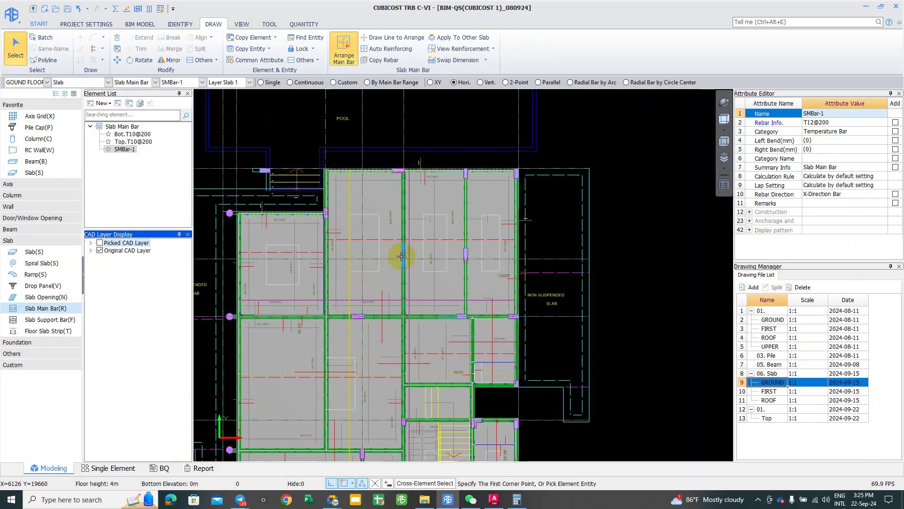
middle_click_drag(383, 252, 358, 278)
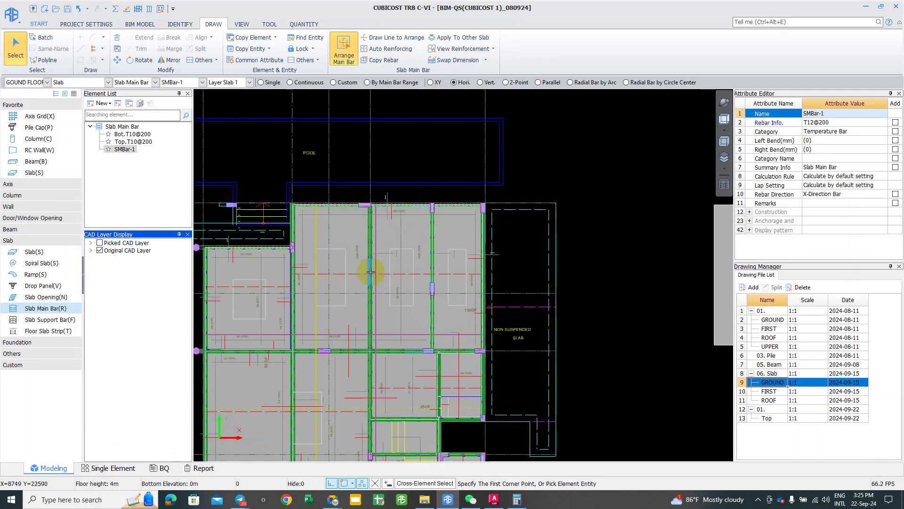
scroll(387, 277, "up", 1)
scroll(361, 299, "up", 1)
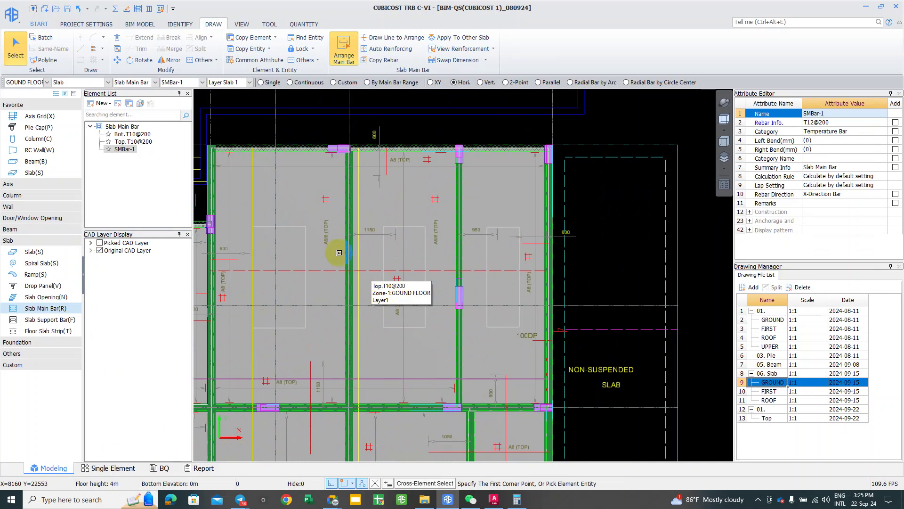
left_click(282, 309)
left_click(282, 306)
scroll(282, 307, "down", 1)
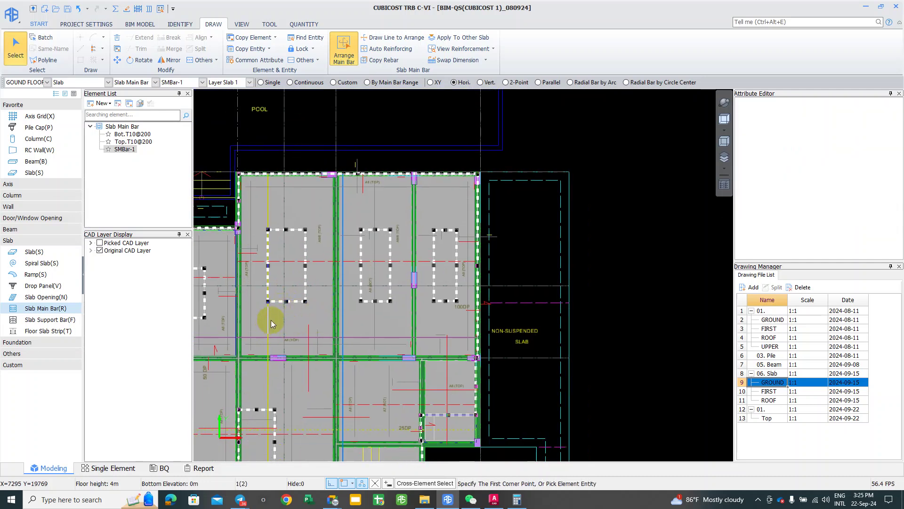
key("Escape")
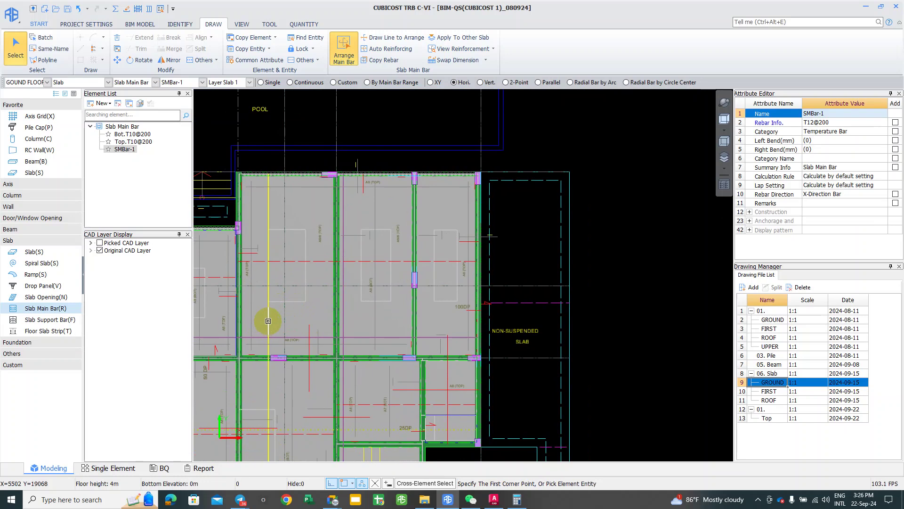
Step: Inspect the slab's Bot.T10@200 bar, then clear the selection
left_click(268, 321)
scroll(268, 323, "down", 1)
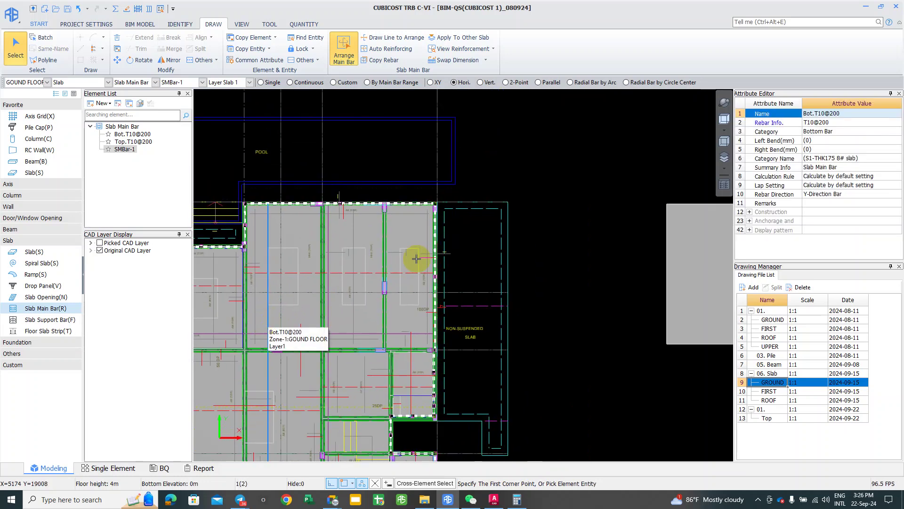
scroll(413, 258, "down", 1)
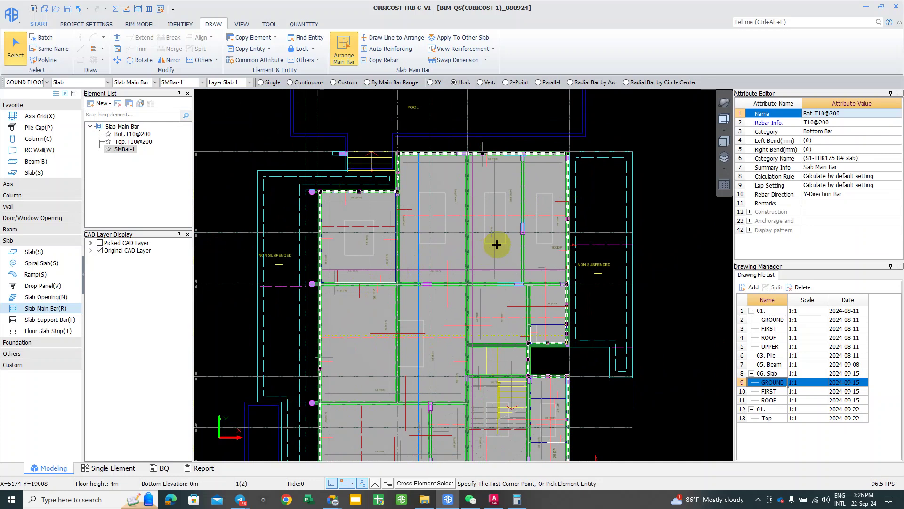
key("Escape")
scroll(509, 259, "up", 3)
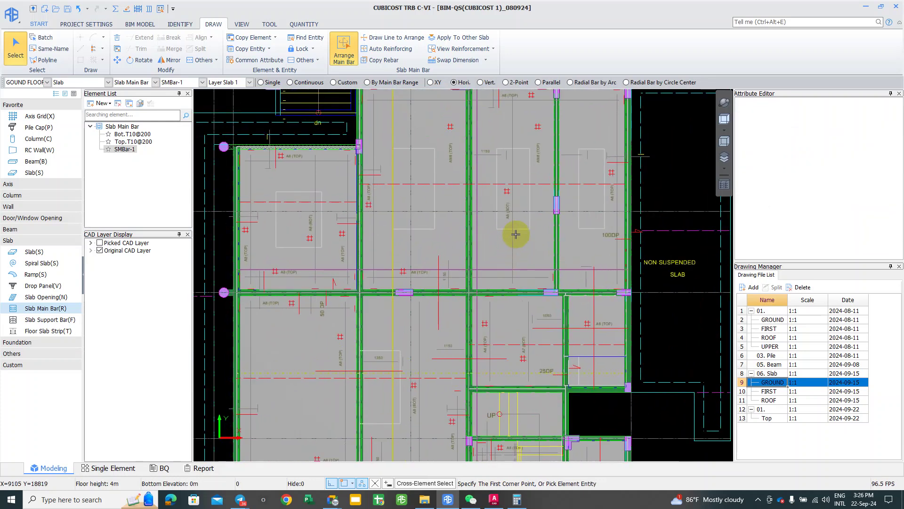
middle_click_drag(434, 278, 383, 316)
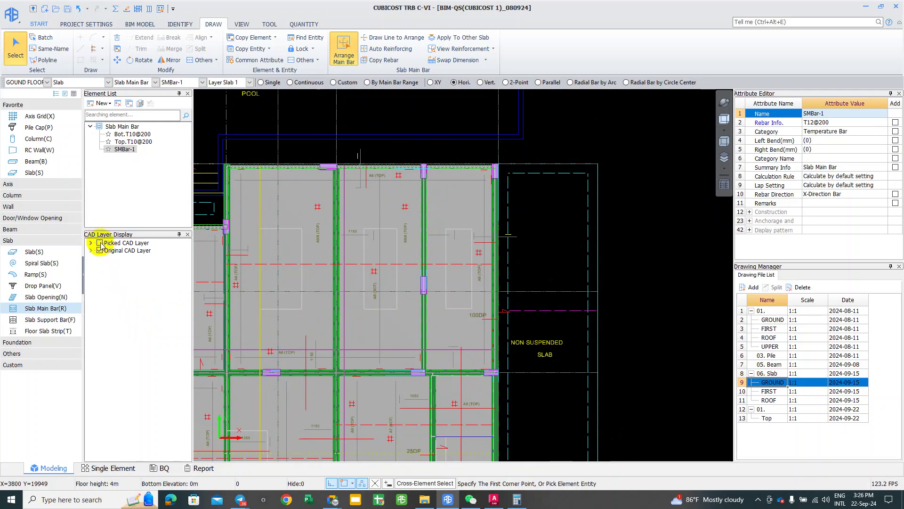
Step: Pick a CAD layer from the drawing and save the project
left_click(351, 283)
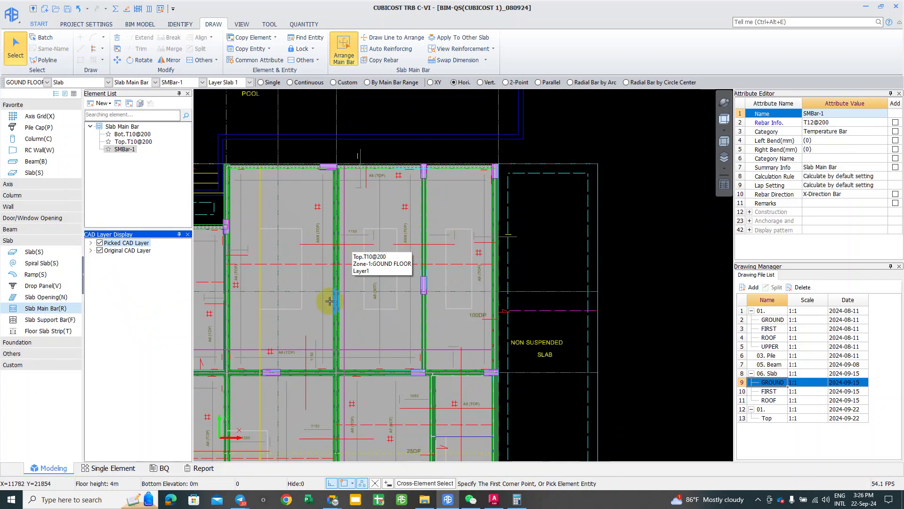
scroll(344, 304, "down", 2)
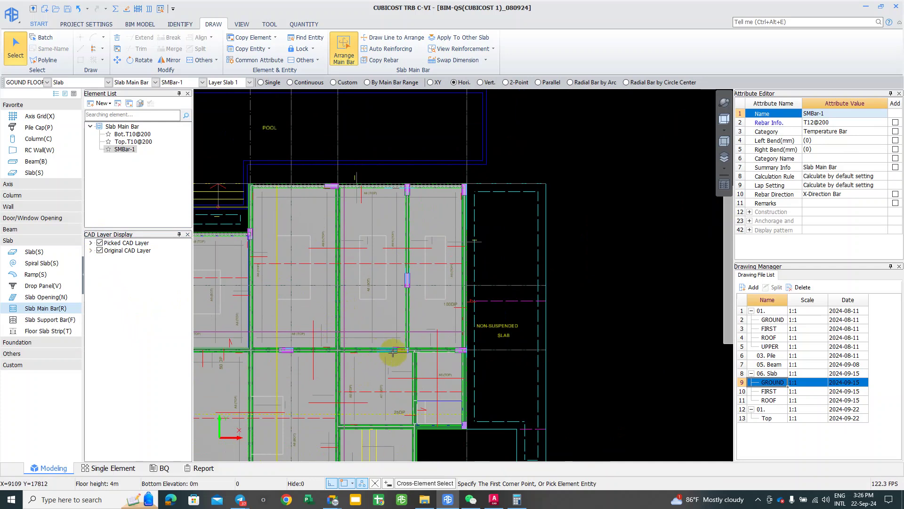
left_click(67, 10)
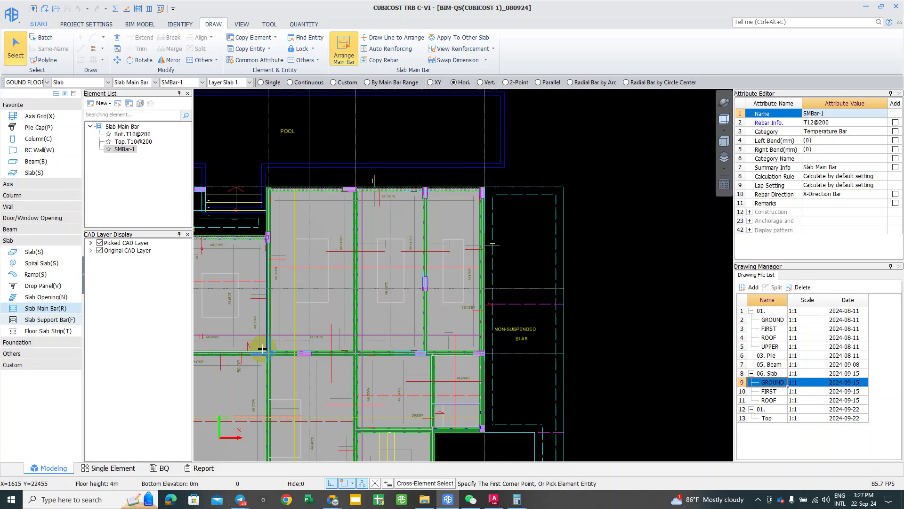
left_click(46, 277)
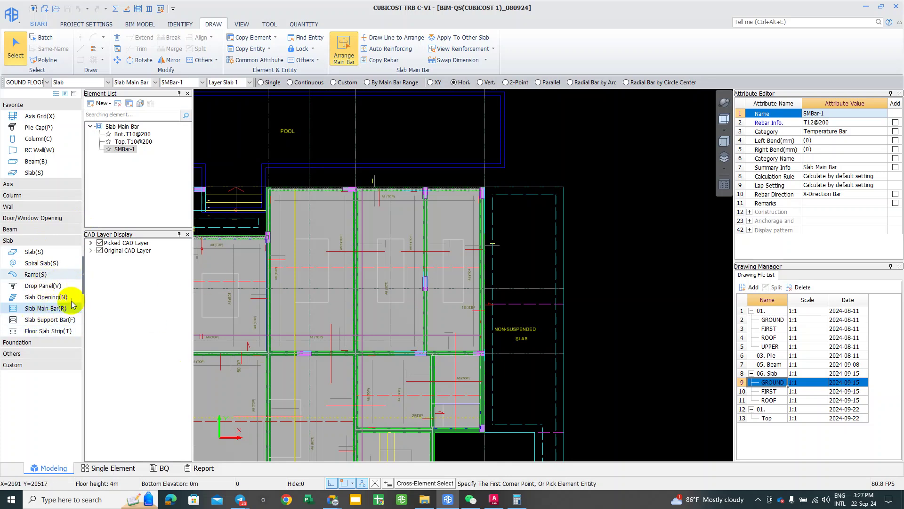
Step: Create drop panel DP-1 using the Truncated Pyramid parametric shape
left_click(50, 288)
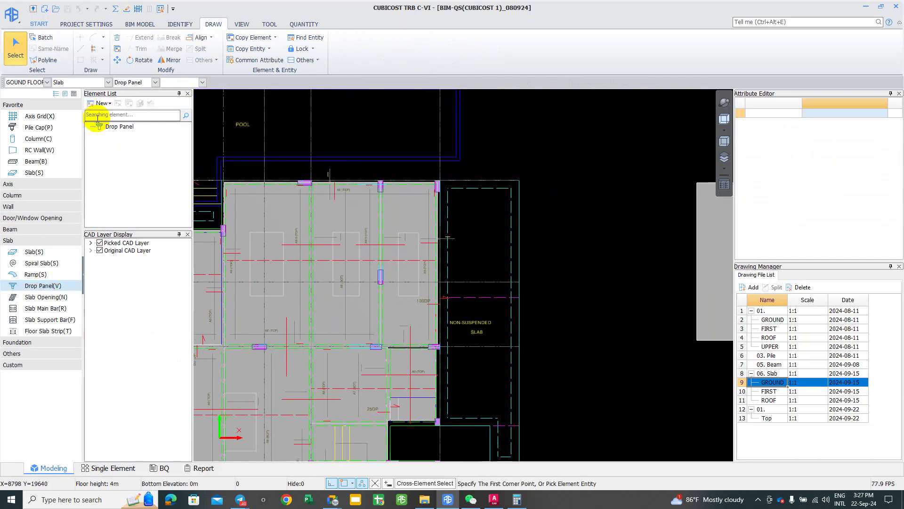
left_click(104, 103)
left_click(113, 117)
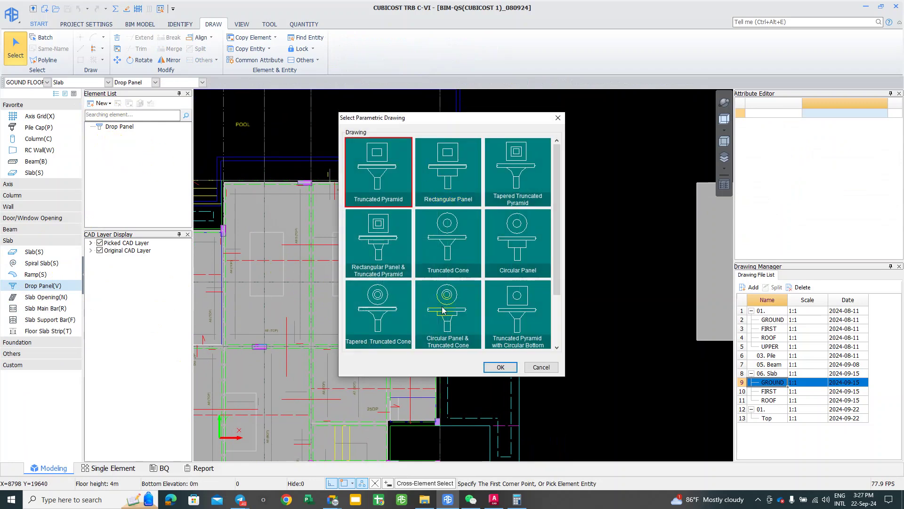
scroll(427, 286, "down", 1)
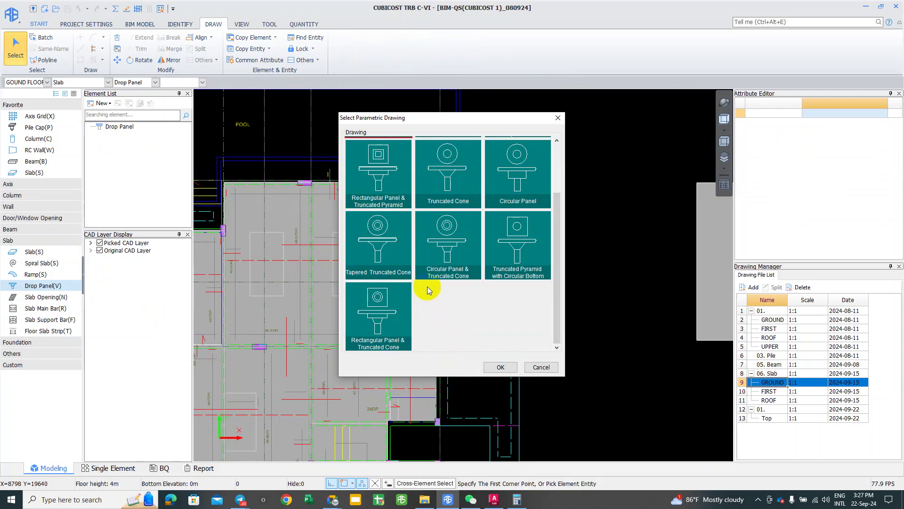
scroll(452, 292, "up", 1)
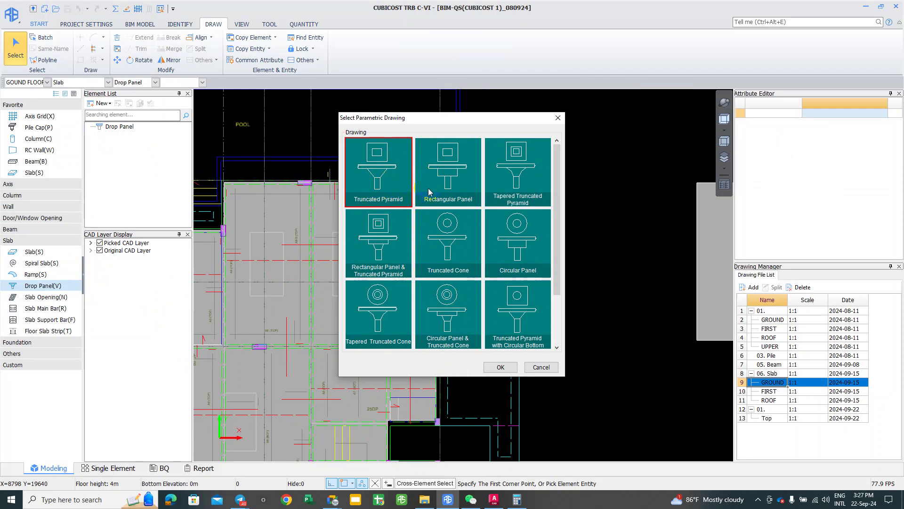
left_click(378, 235)
left_click(382, 321)
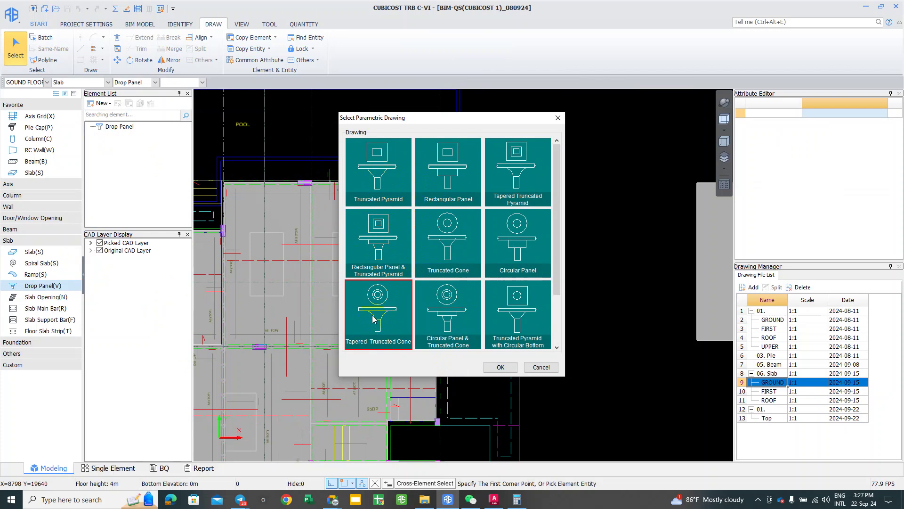
left_click(372, 247)
left_click(373, 198)
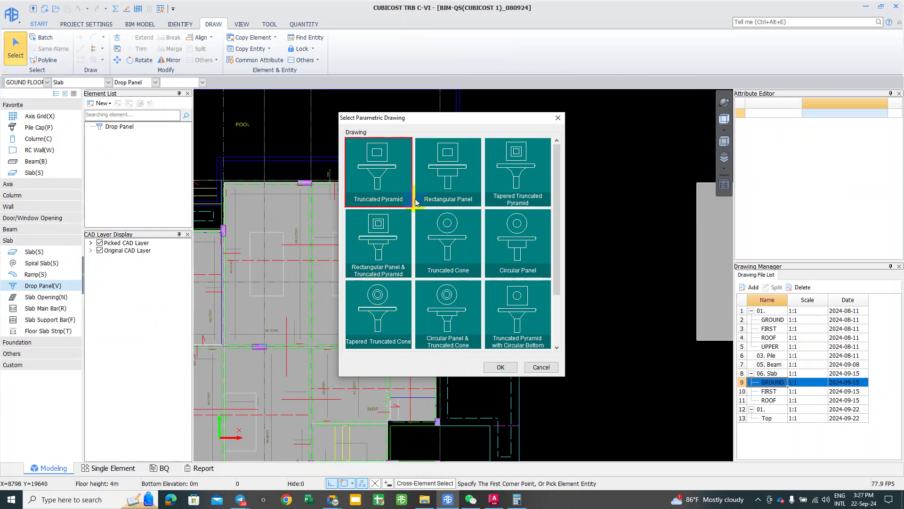
left_click(453, 196)
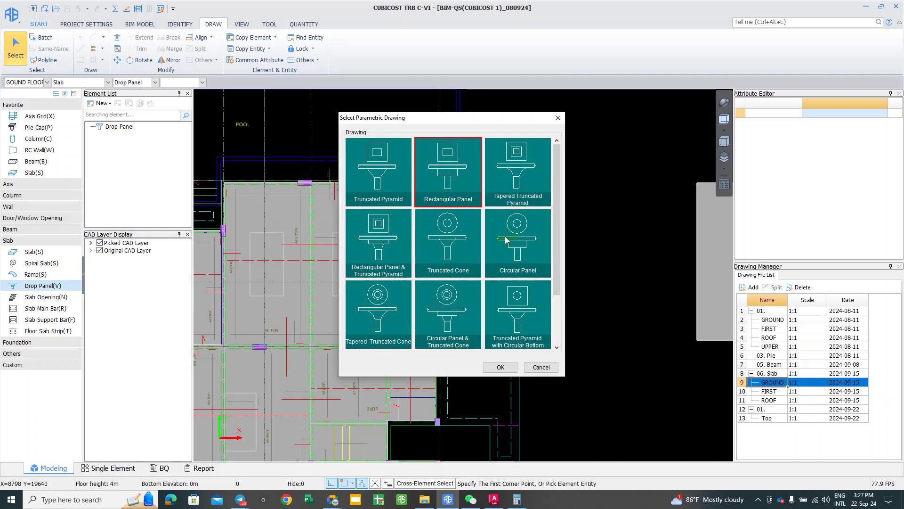
key("Left")
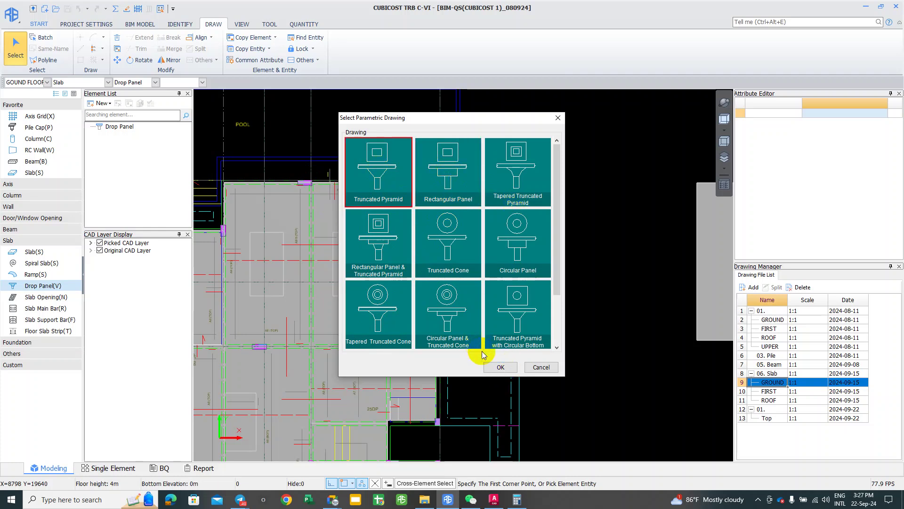
left_click(500, 366)
left_click(426, 296)
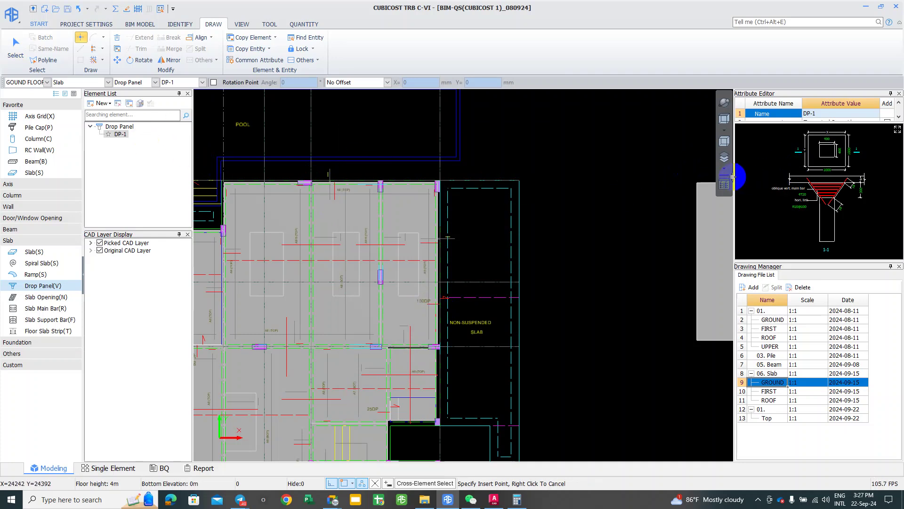
Step: Widen the attribute and drawing panels and pop out DP-1's section drawing
left_click_drag(734, 176, 661, 183)
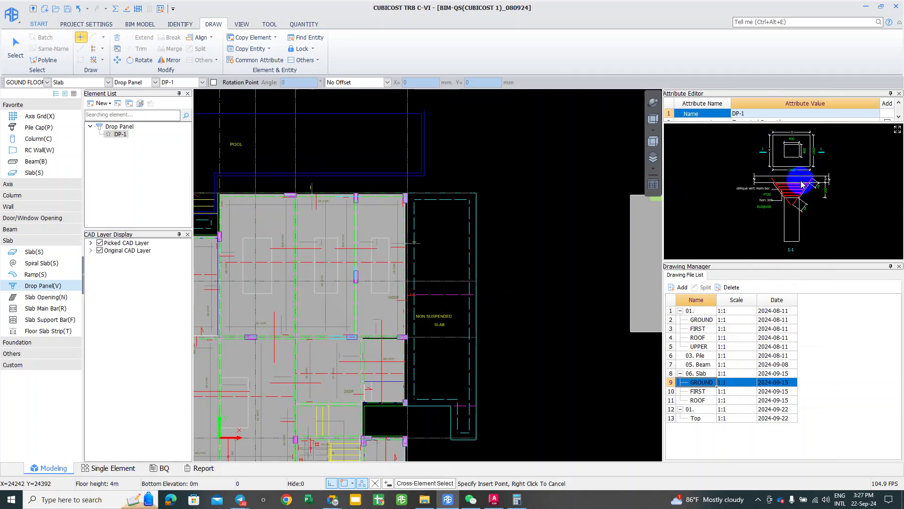
scroll(806, 188, "up", 4)
scroll(805, 186, "up", 1)
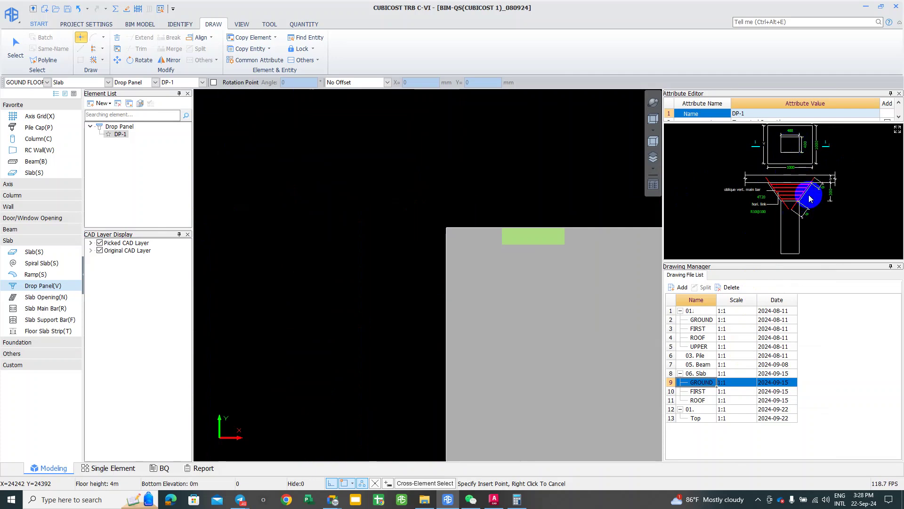
mouse_move(888, 121)
left_mouse_down()
mouse_move(871, 149)
mouse_move(739, 214)
left_mouse_up()
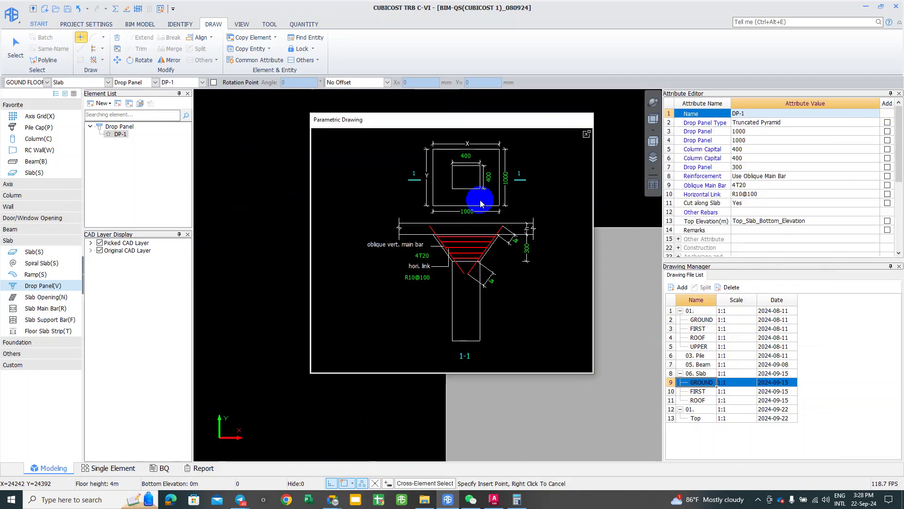
scroll(473, 198, "up", 2)
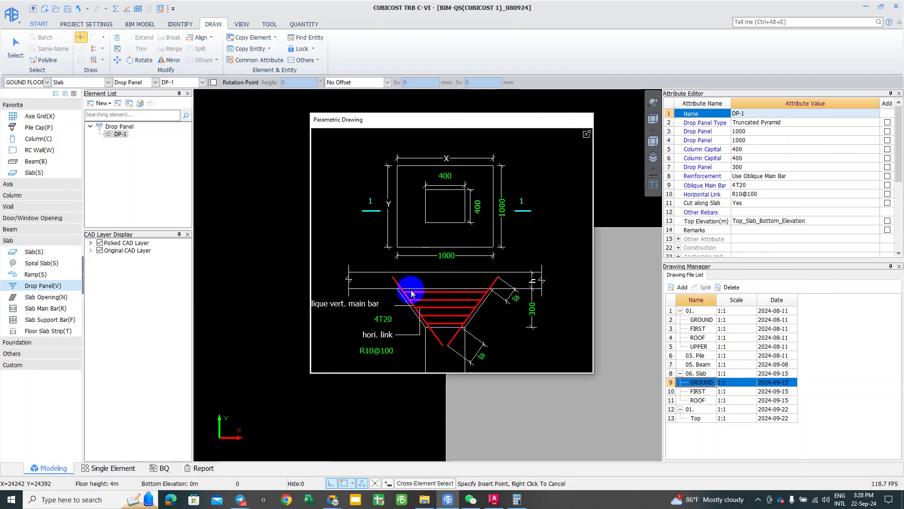
left_click(587, 135)
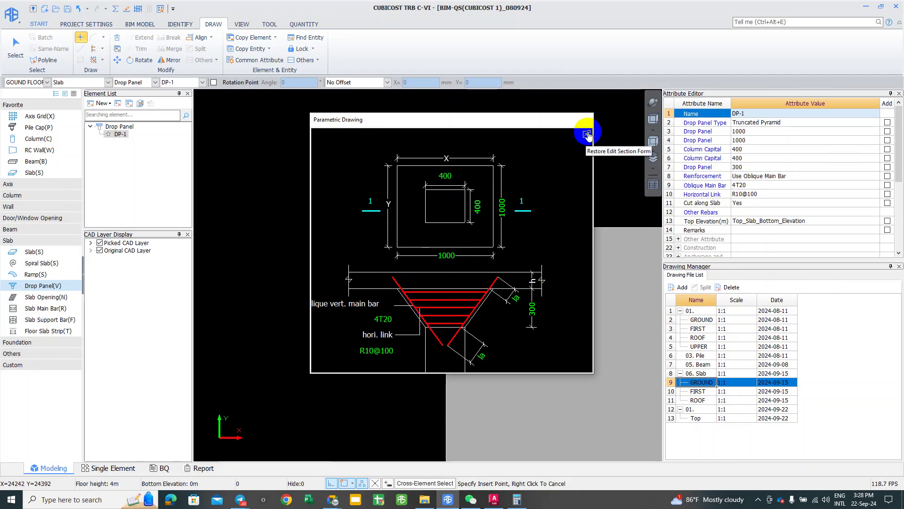
left_click(105, 103)
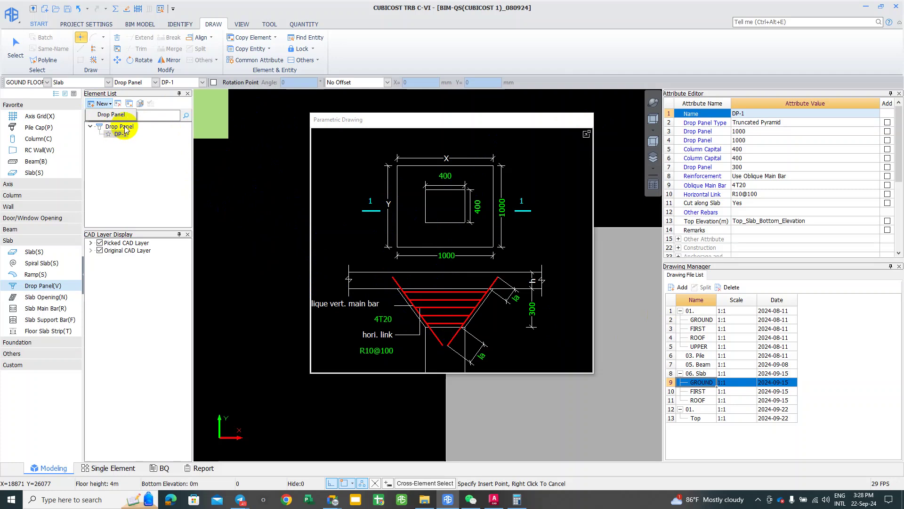
Step: Start another new drop panel and browse the parametric shapes, including cones and circular panels
left_click(103, 104)
double_click(312, 208)
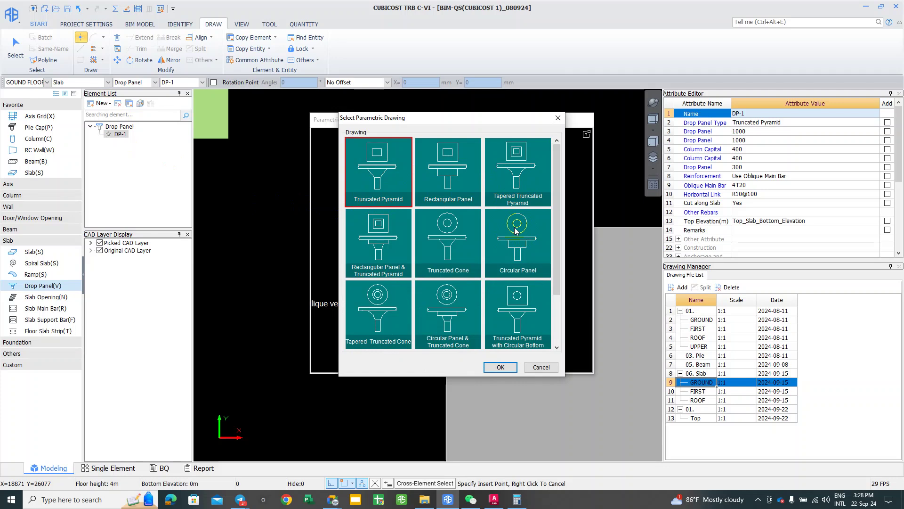
left_click(522, 302)
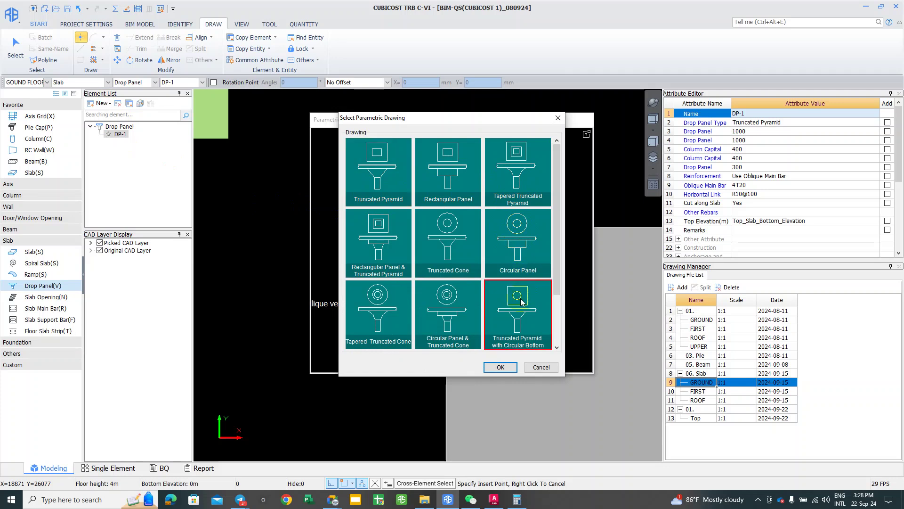
scroll(521, 301, "down", 1)
left_click(369, 308)
scroll(397, 321, "up", 1)
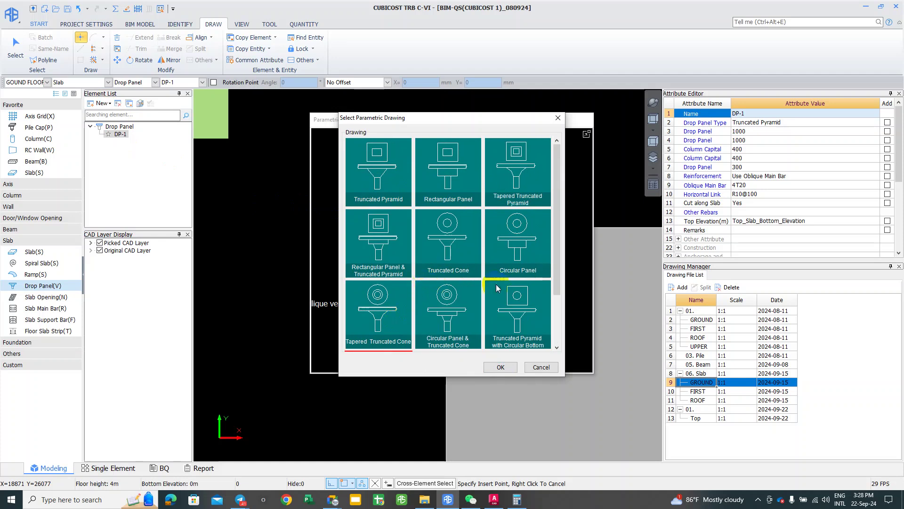
left_click(522, 256)
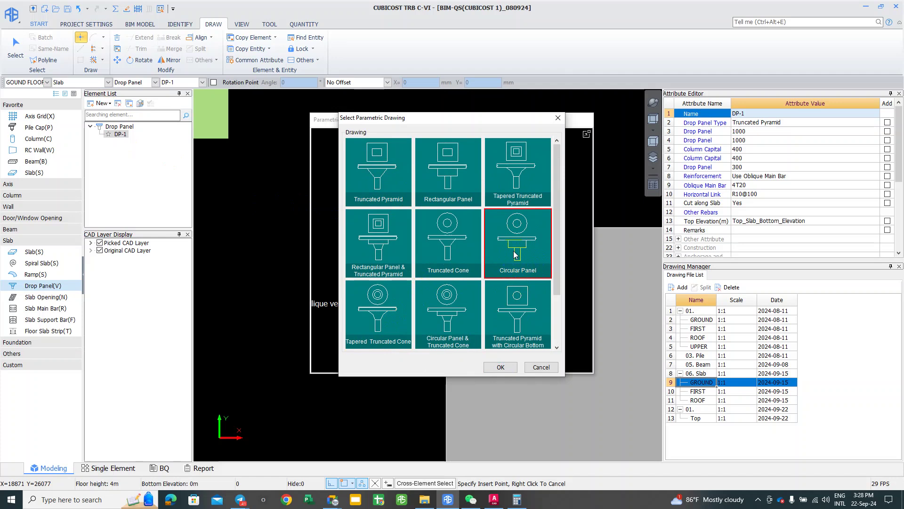
Step: Pick the Truncated Pyramid shape to create drop panel DP-2
left_click(456, 245)
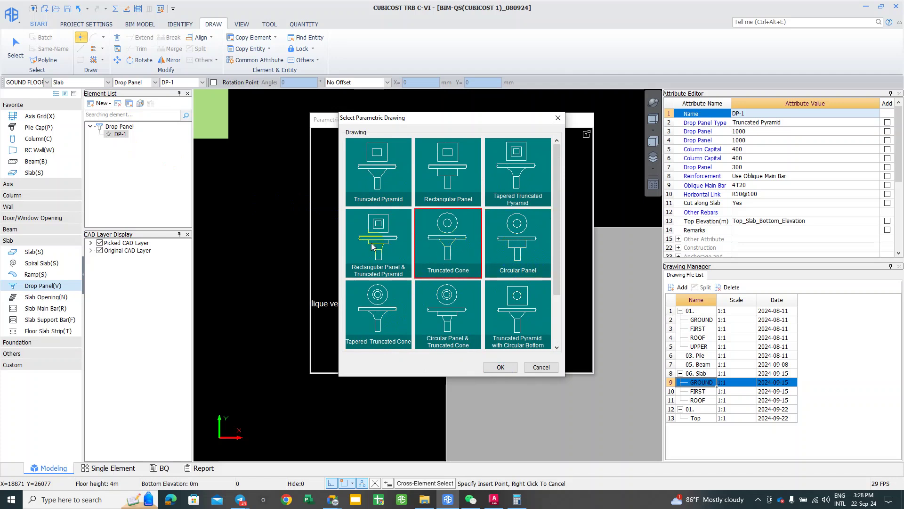
left_click(390, 189)
left_click(438, 189)
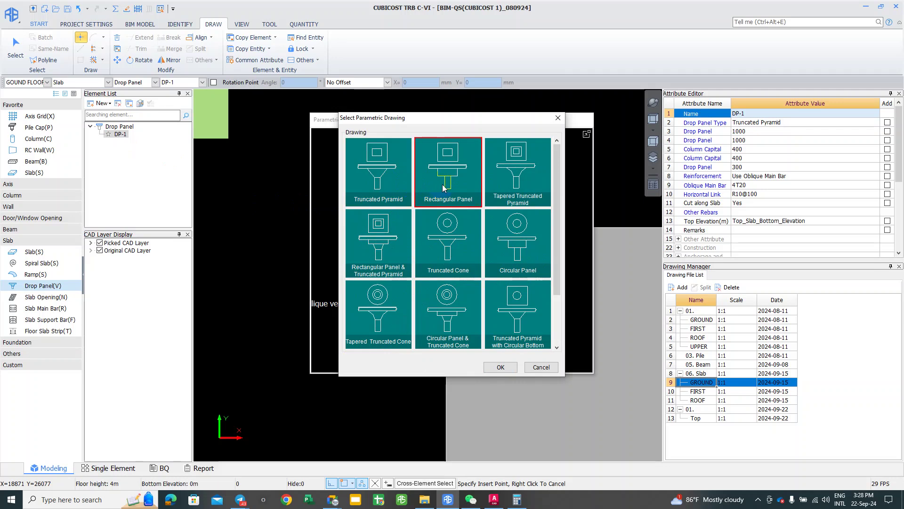
mouse_move(453, 118)
left_mouse_down()
mouse_move(274, 125)
mouse_move(237, 136)
left_mouse_up()
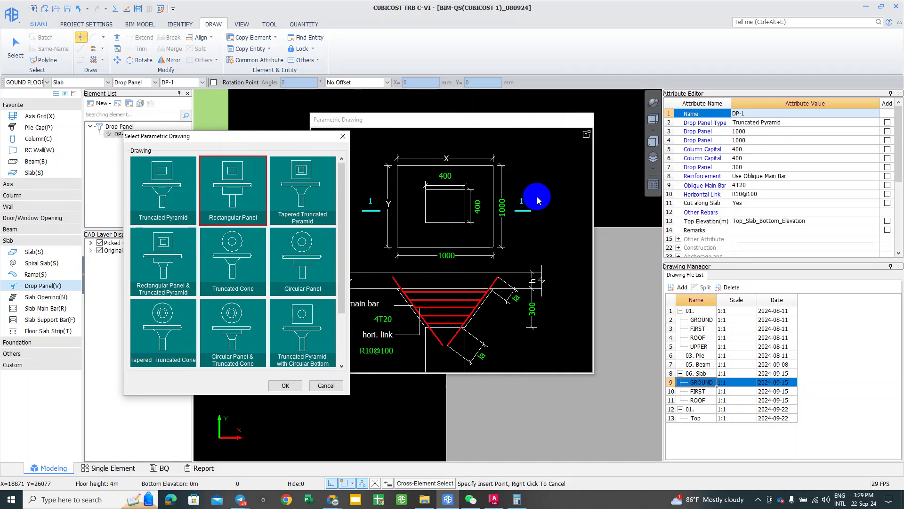
left_click(161, 206)
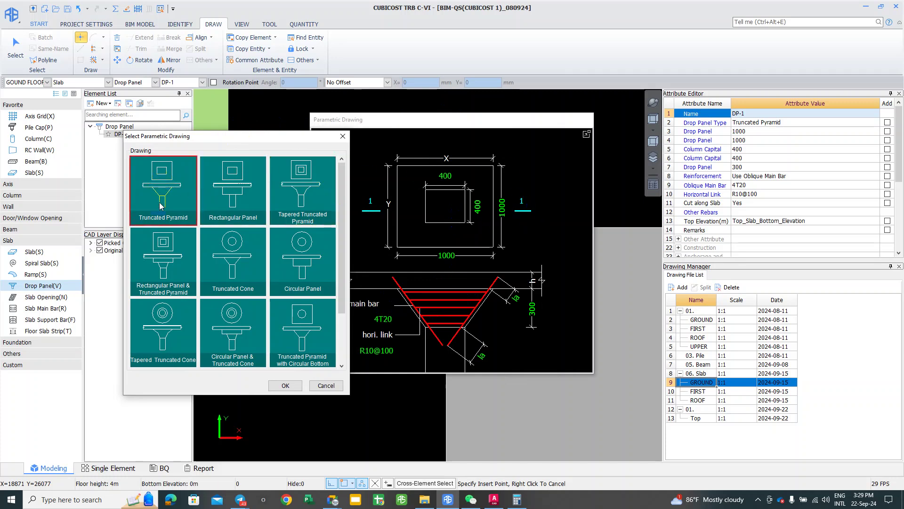
left_click(278, 385)
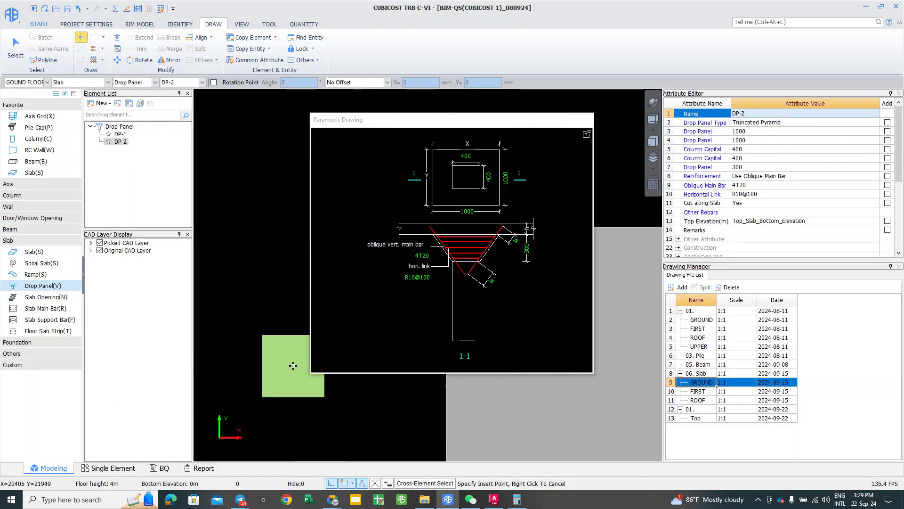
mouse_move(293, 365)
left_mouse_down()
mouse_move(500, 244)
mouse_move(473, 251)
mouse_move(422, 243)
mouse_move(436, 216)
mouse_move(436, 242)
mouse_move(432, 216)
left_mouse_up()
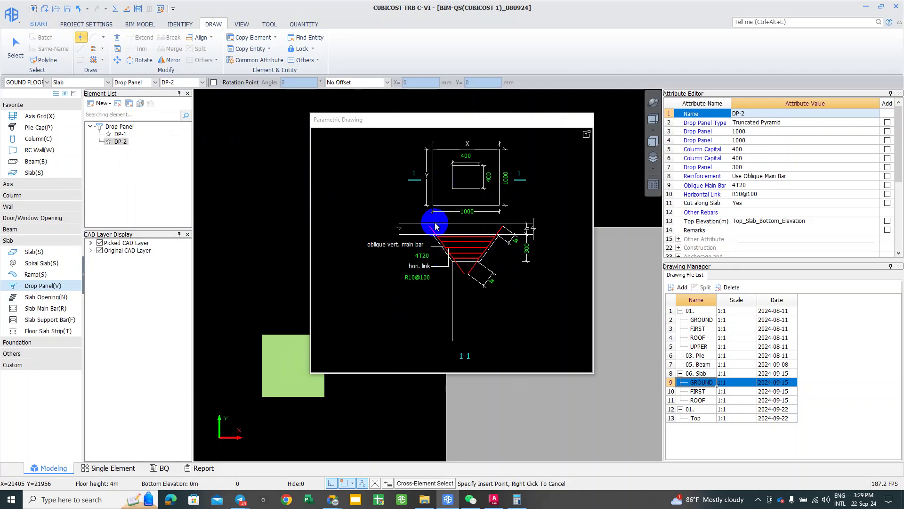
Step: Add a new drop panel DP-3 using the Rectangular Panel parametric shape
left_click(102, 105)
left_click(113, 115)
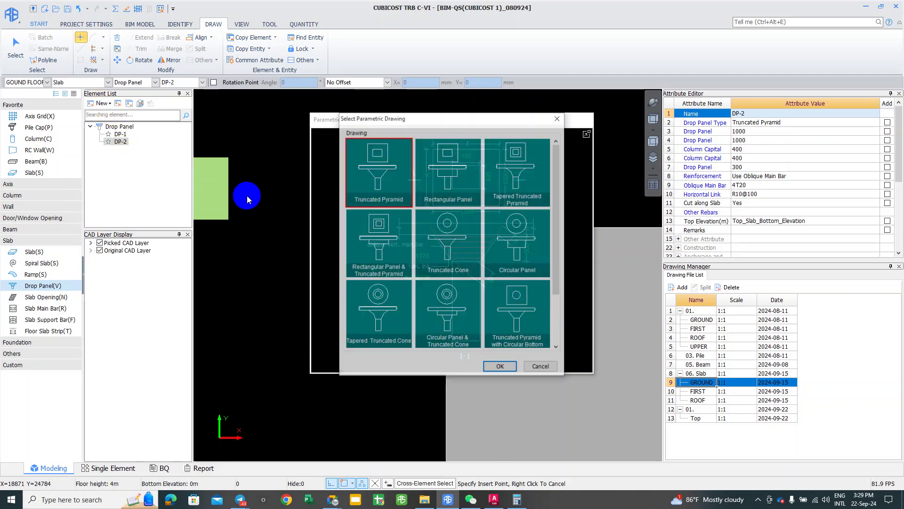
left_click(448, 189)
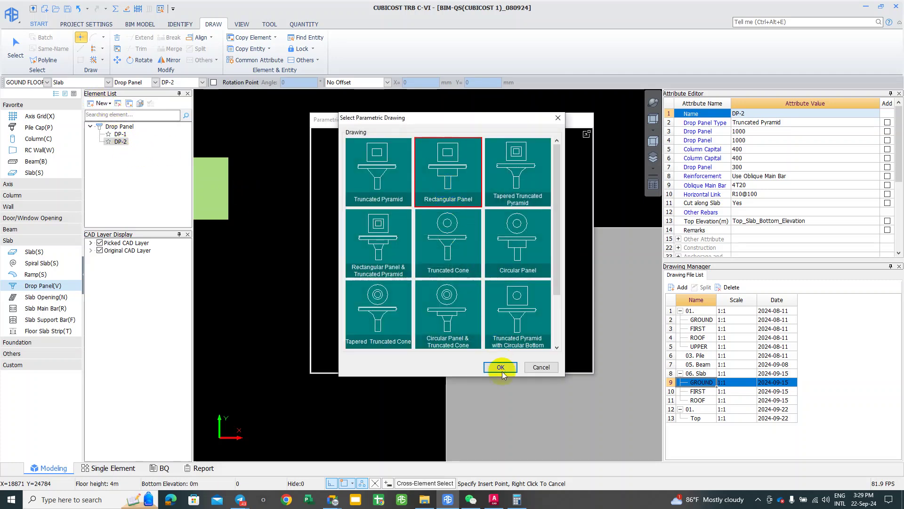
left_click(501, 370)
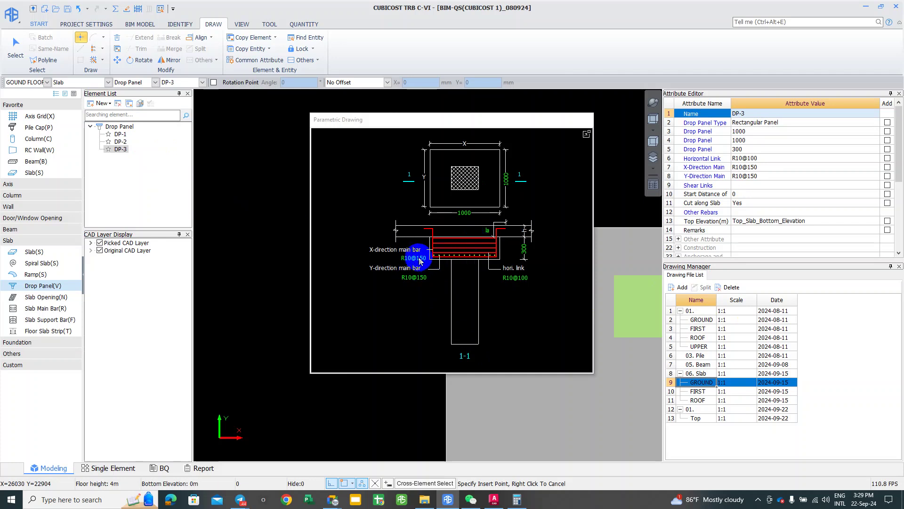
Step: Leave the bar edit and set up Point placement with Random Point snap
left_click(414, 259)
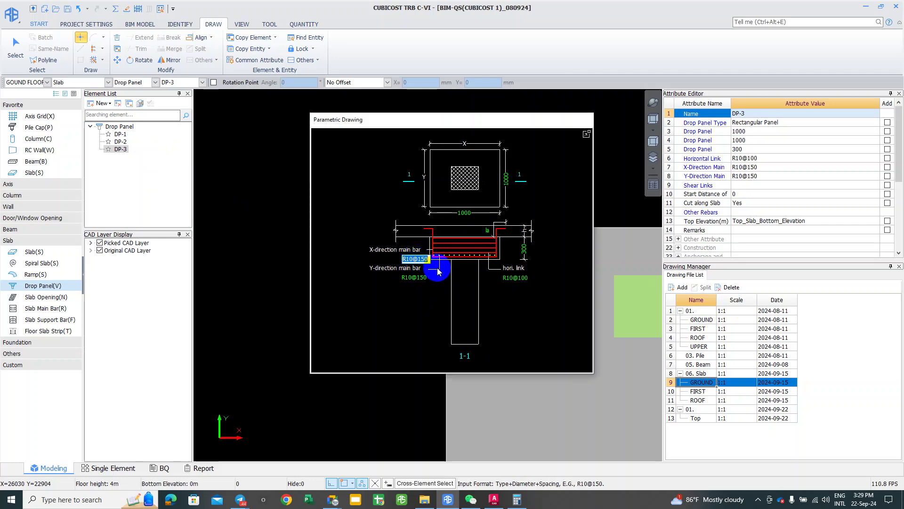
key("Escape")
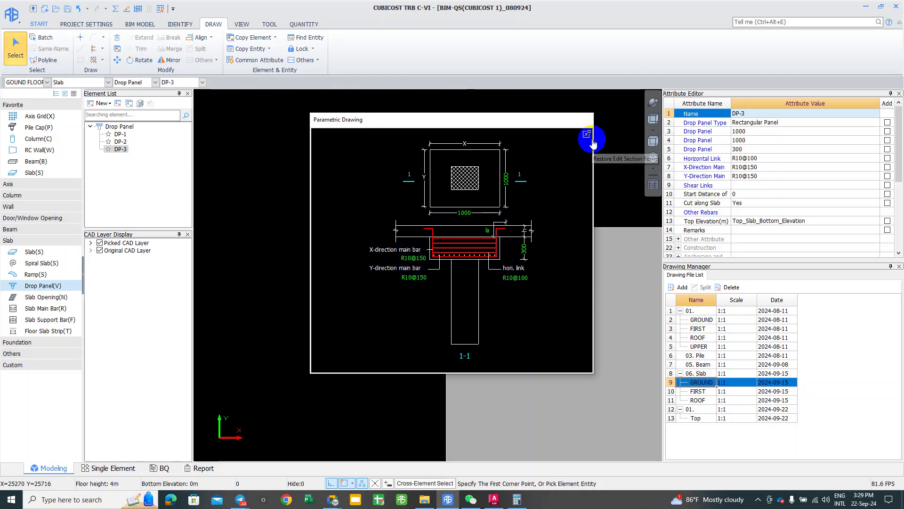
left_click(120, 149)
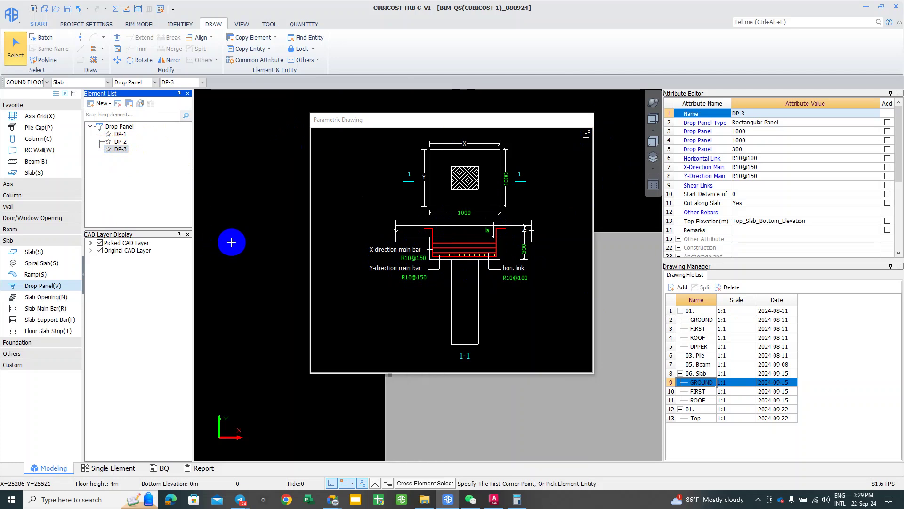
left_click(81, 37)
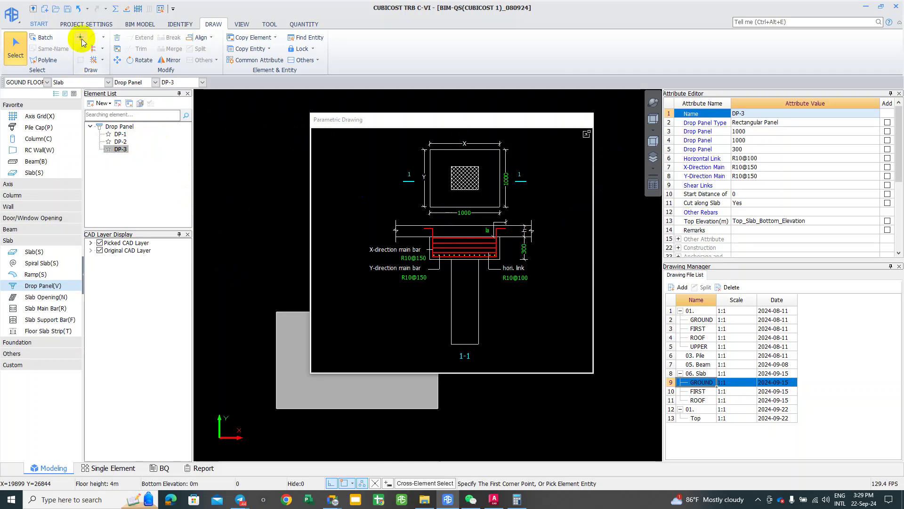
left_click(361, 484)
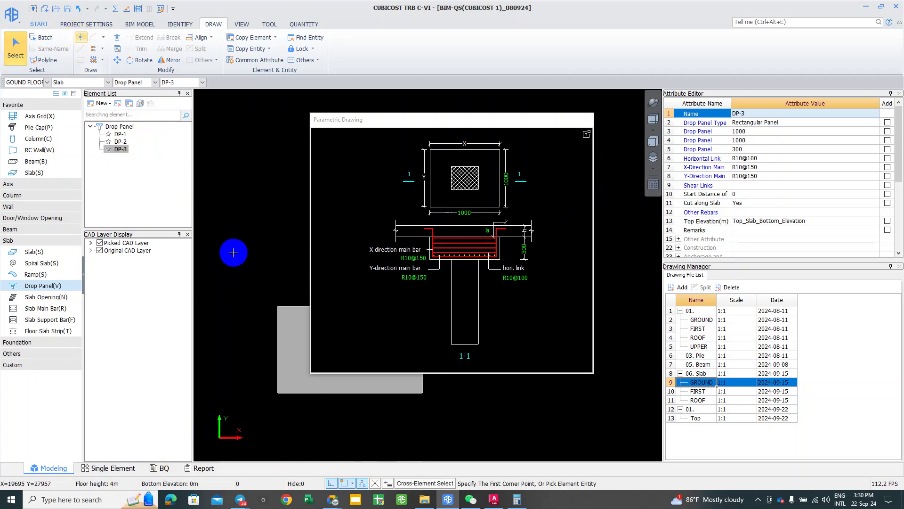
Step: Place one DP-3 drop panel on the ground-floor slab plan
left_click(119, 142)
left_click(121, 149)
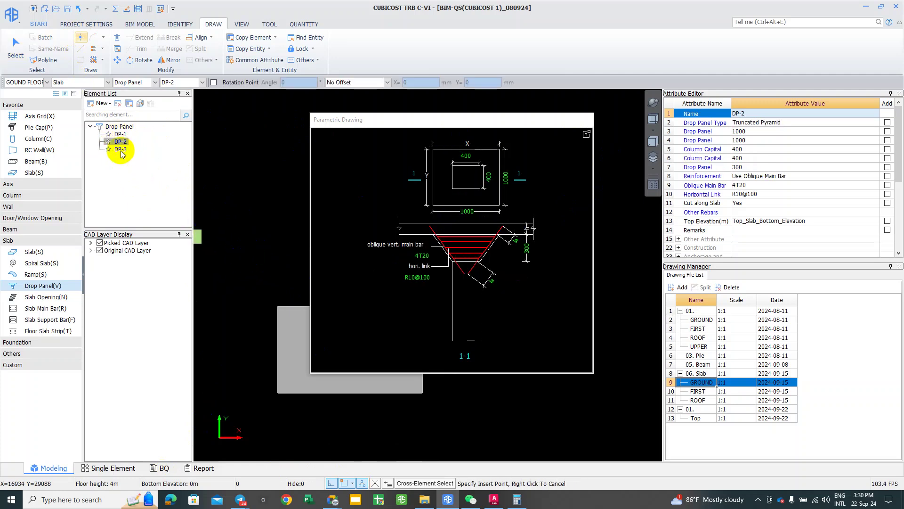
left_click(243, 249)
scroll(258, 263, "up", 3)
right_click(355, 209)
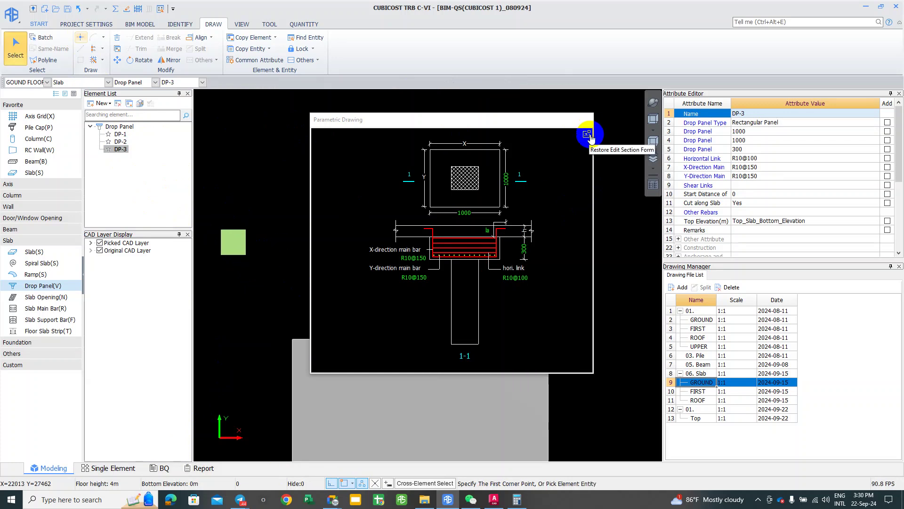
Step: Dock the parametric section drawing and window-select the placed drop panel
mouse_move(510, 117)
left_mouse_down()
mouse_move(567, 140)
mouse_move(608, 136)
left_mouse_up()
left_click(219, 197)
left_click(340, 341)
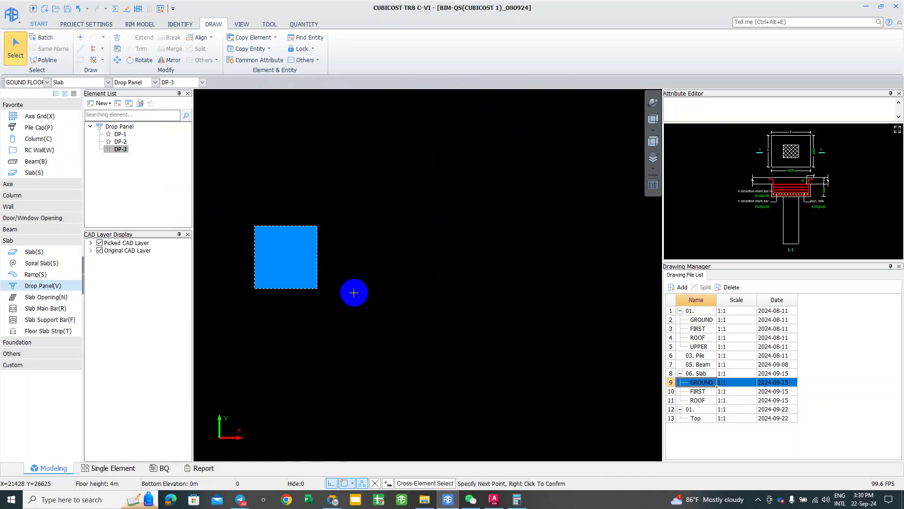
right_click(318, 301)
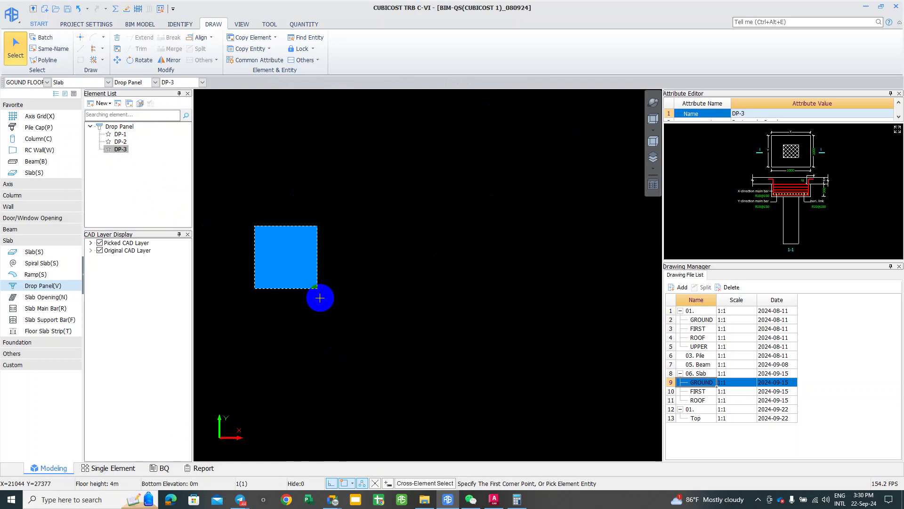
scroll(275, 268, "down", 1)
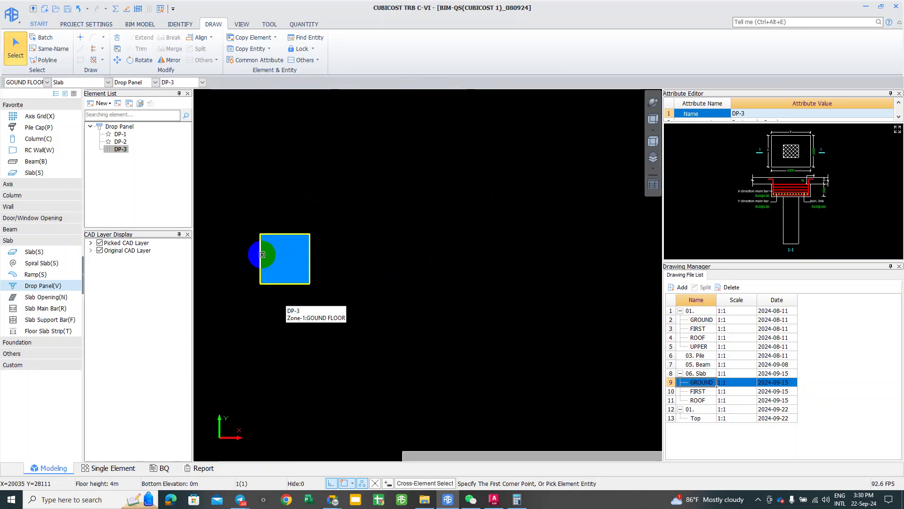
key("Escape")
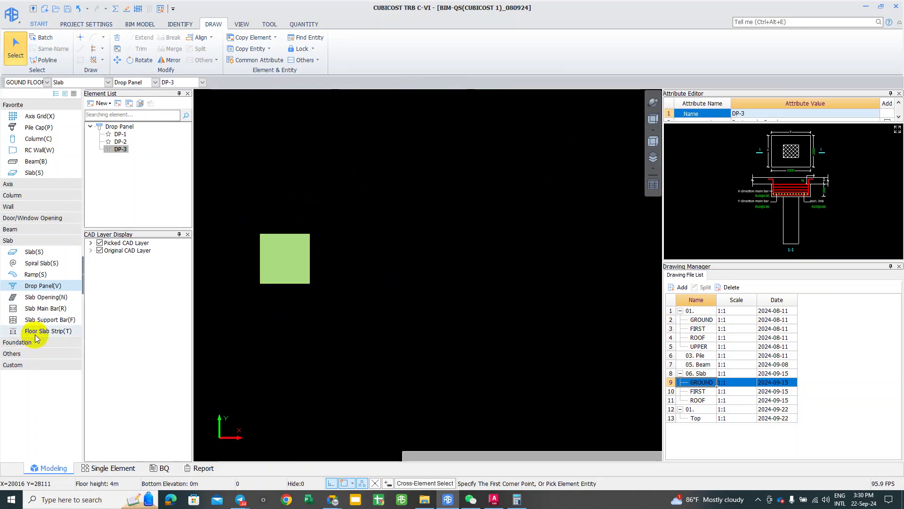
Step: Run Calculate Selected Entity on the DP-3 drop panel and close the summary
left_click_drag(250, 301, 263, 282)
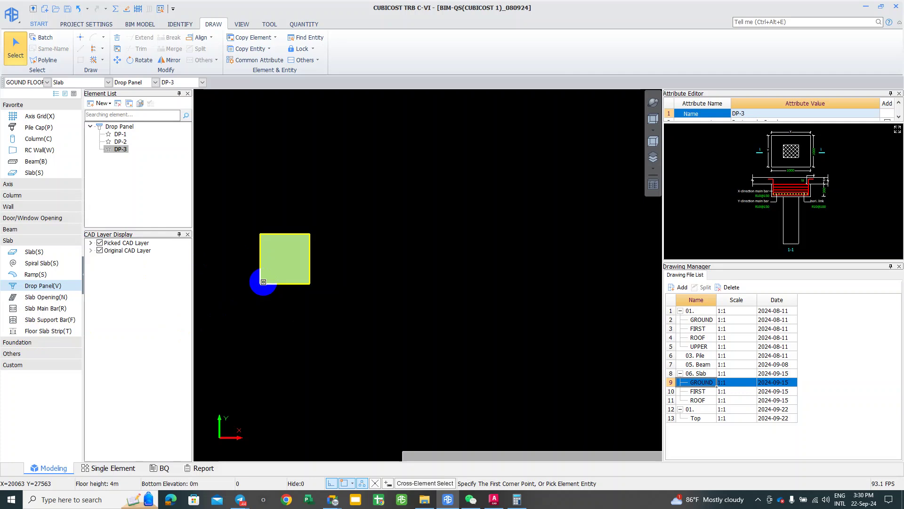
left_click(126, 9)
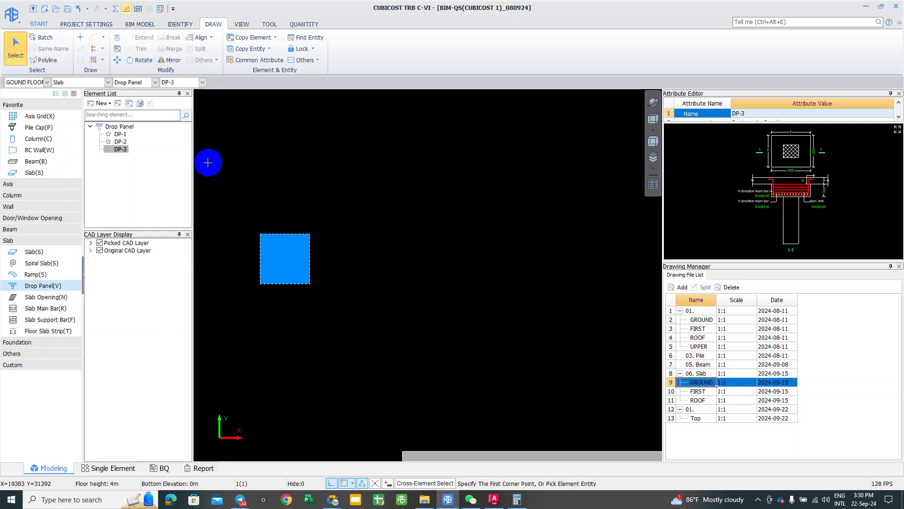
right_click(262, 250)
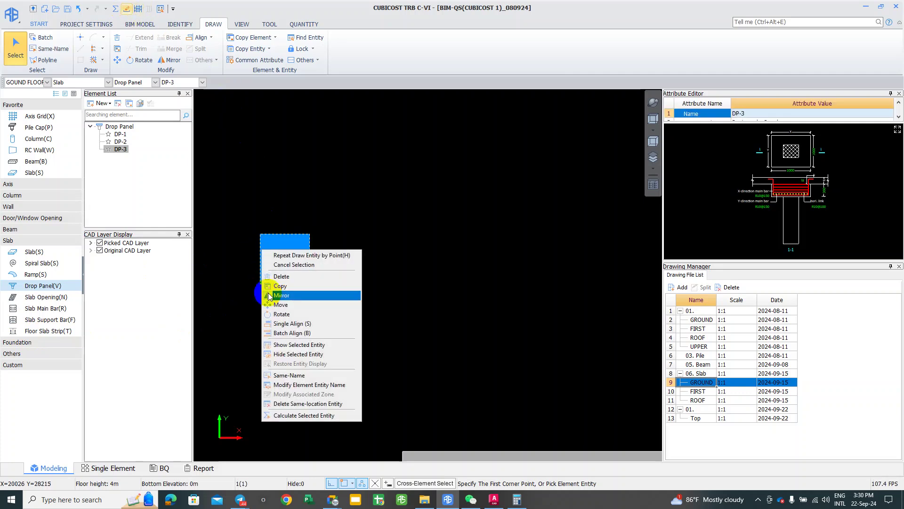
left_click(301, 416)
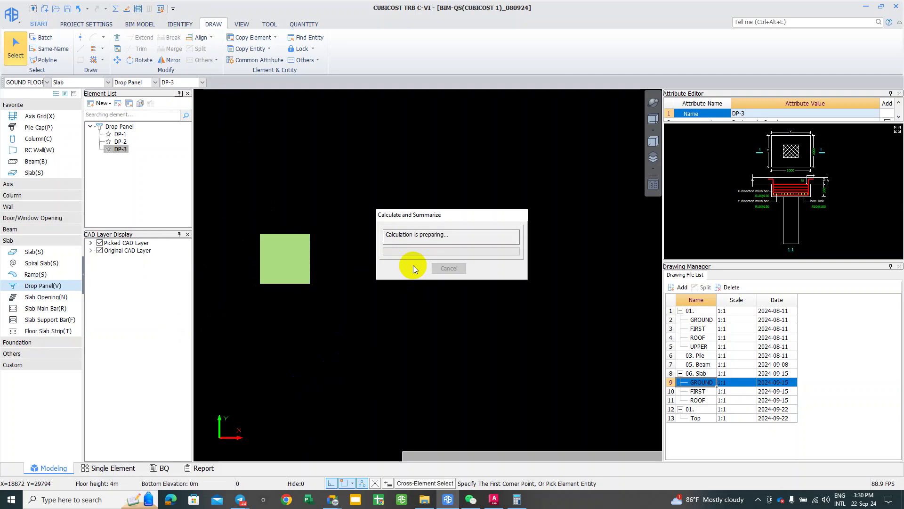
left_click(438, 269)
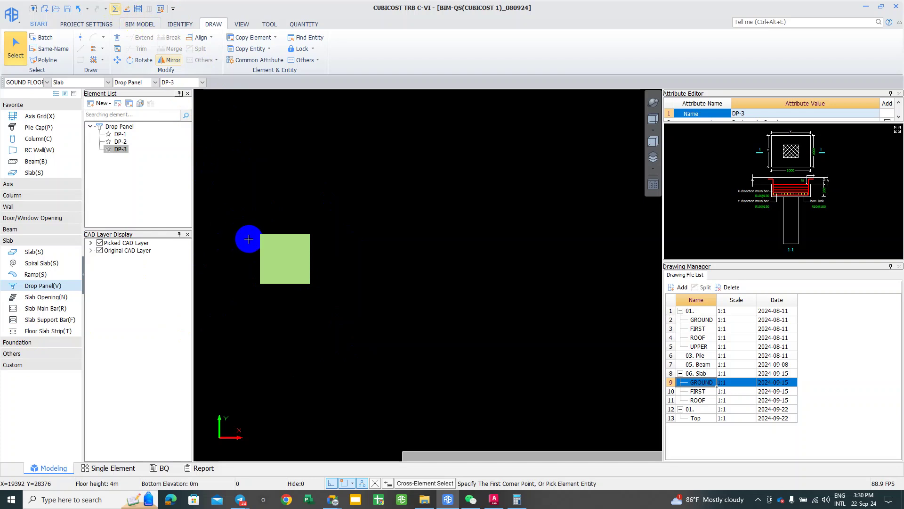
Step: Turn on the rebar 3D display for the drop panel
middle_click_drag(248, 238, 260, 240)
left_click(138, 9)
left_click(271, 243)
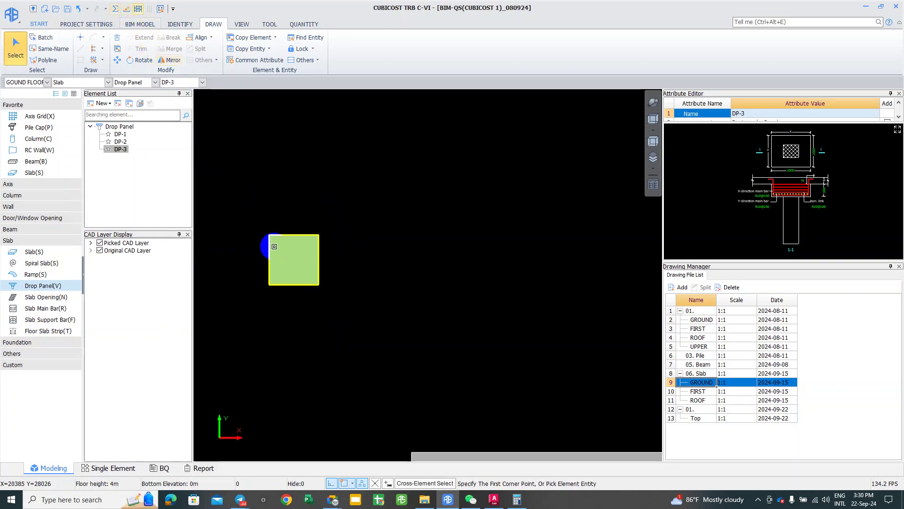
left_click(138, 9)
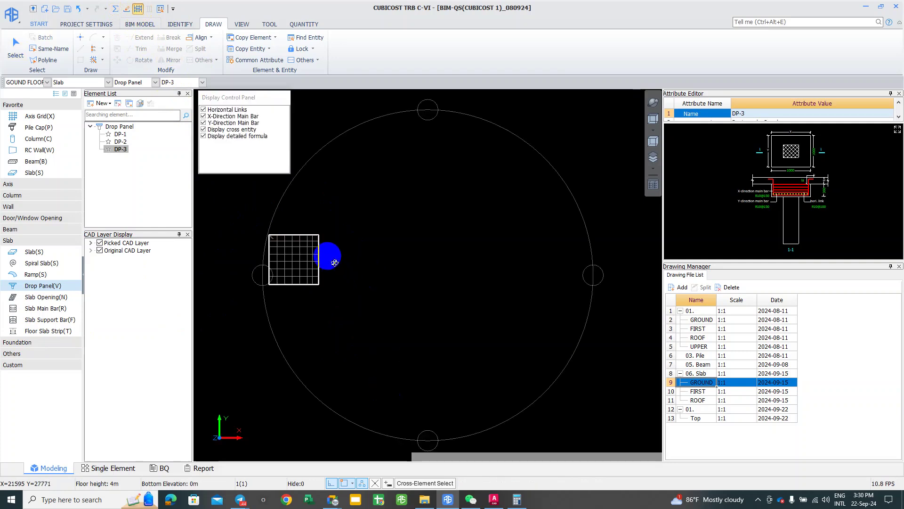
mouse_move(280, 241)
left_mouse_down()
mouse_move(299, 246)
mouse_move(309, 306)
mouse_move(422, 242)
mouse_move(396, 316)
mouse_move(373, 228)
mouse_move(353, 207)
mouse_move(462, 412)
mouse_move(326, 275)
mouse_move(384, 309)
mouse_move(375, 318)
mouse_move(455, 271)
mouse_move(276, 313)
mouse_move(306, 312)
left_mouse_up()
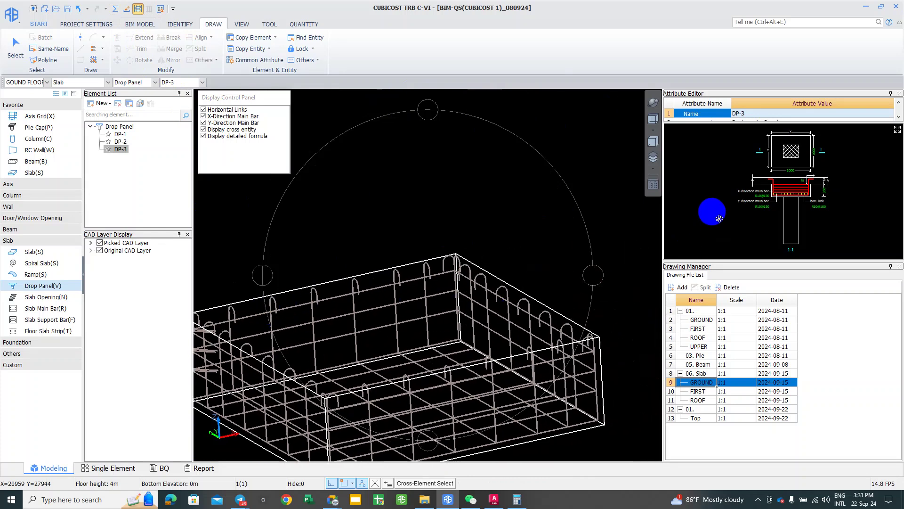
scroll(396, 273, "up", 5)
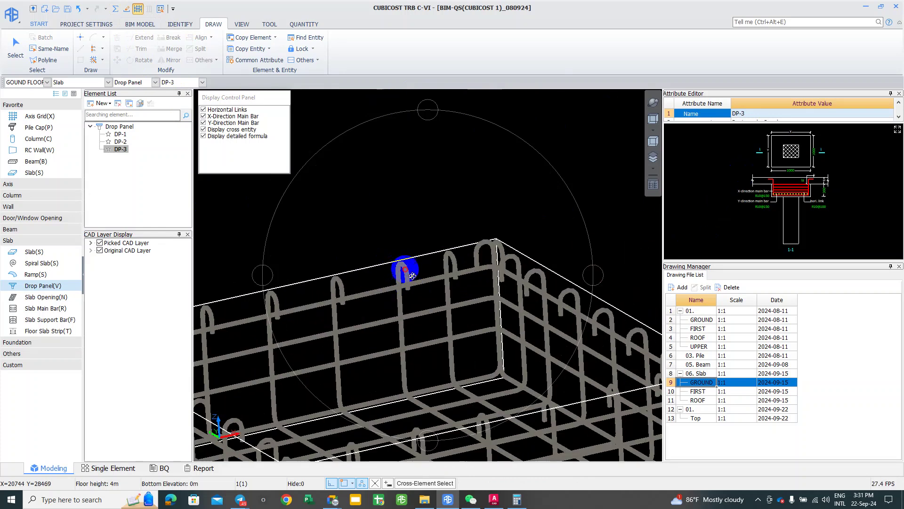
mouse_move(438, 288)
left_mouse_down()
mouse_move(452, 296)
mouse_move(460, 323)
mouse_move(412, 323)
mouse_move(410, 283)
mouse_move(469, 283)
mouse_move(256, 287)
mouse_move(341, 338)
mouse_move(395, 335)
mouse_move(414, 303)
mouse_move(475, 307)
mouse_move(484, 280)
mouse_move(456, 278)
left_mouse_up()
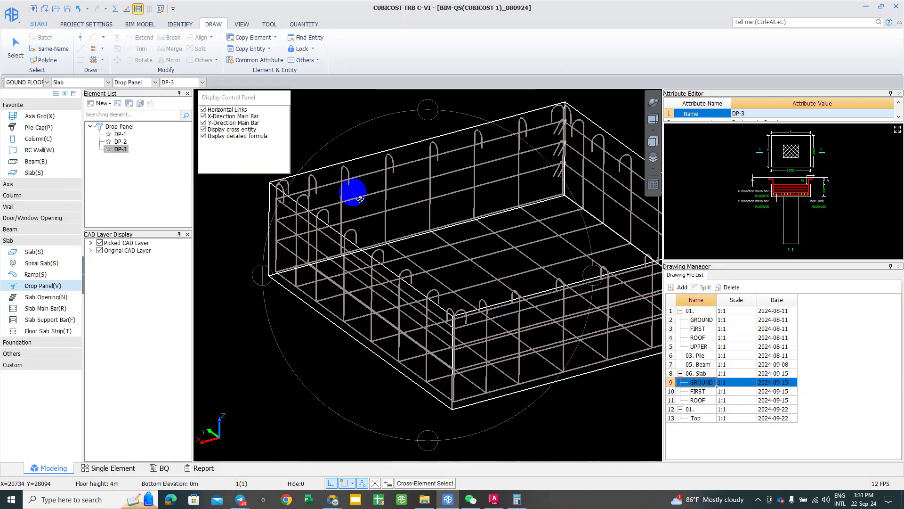
scroll(360, 198, "up", 1)
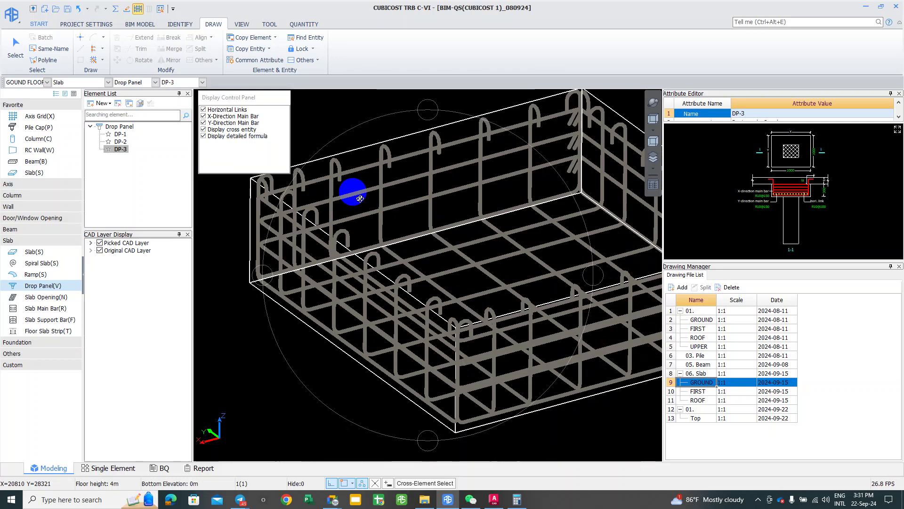
scroll(360, 198, "up", 1)
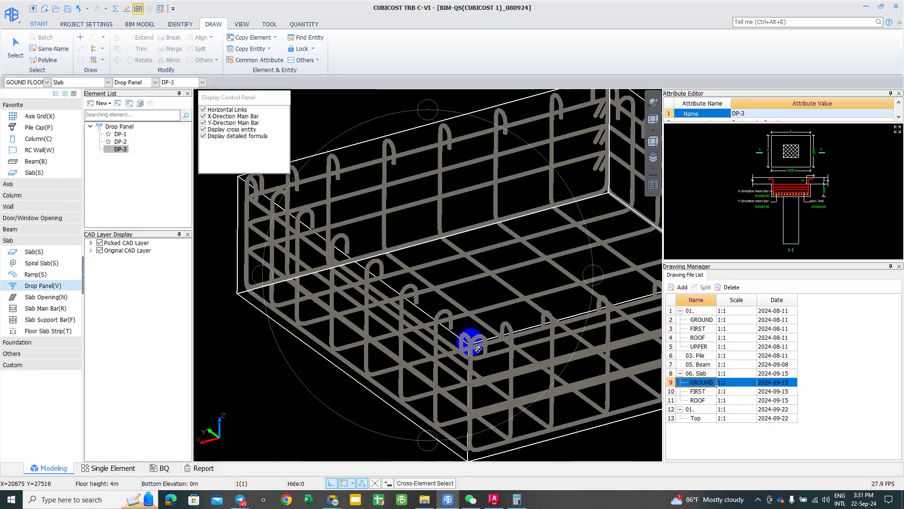
middle_click_drag(468, 266, 417, 297)
scroll(419, 293, "down", 3)
mouse_move(420, 293)
left_mouse_down()
mouse_move(416, 319)
mouse_move(446, 274)
mouse_move(471, 269)
mouse_move(437, 277)
left_mouse_up()
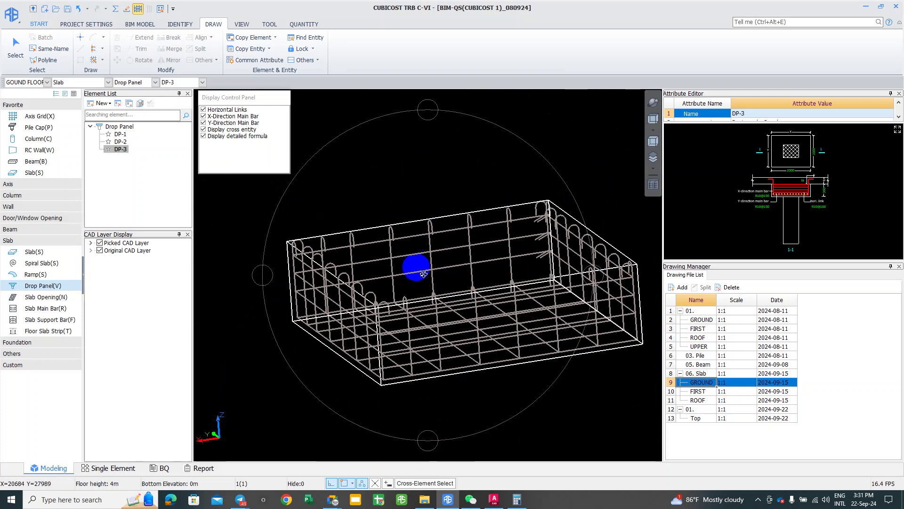
scroll(554, 226, "up", 3)
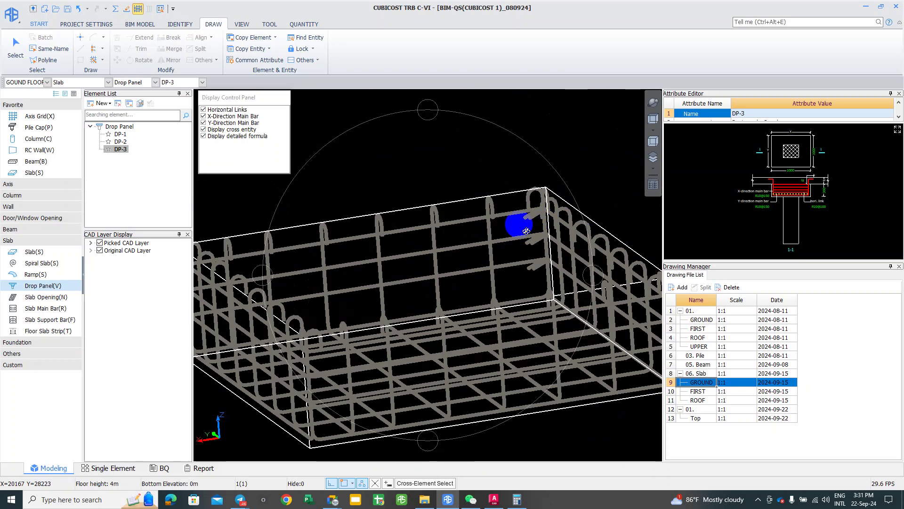
left_click_drag(519, 222, 480, 317)
key("Escape")
scroll(409, 169, "down", 3)
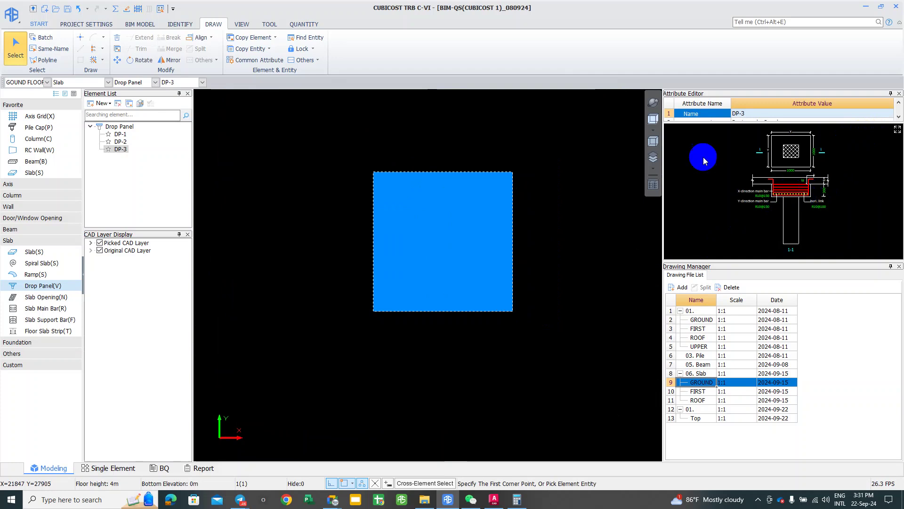
Step: Delete the placed drop panel and start defining a new drop panel type
middle_click_drag(511, 222, 509, 263)
scroll(507, 262, "down", 2)
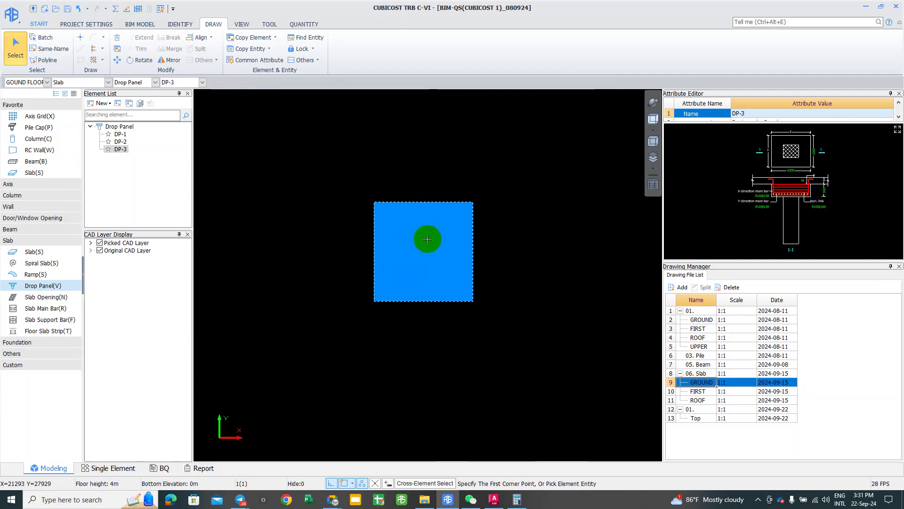
key("Delete")
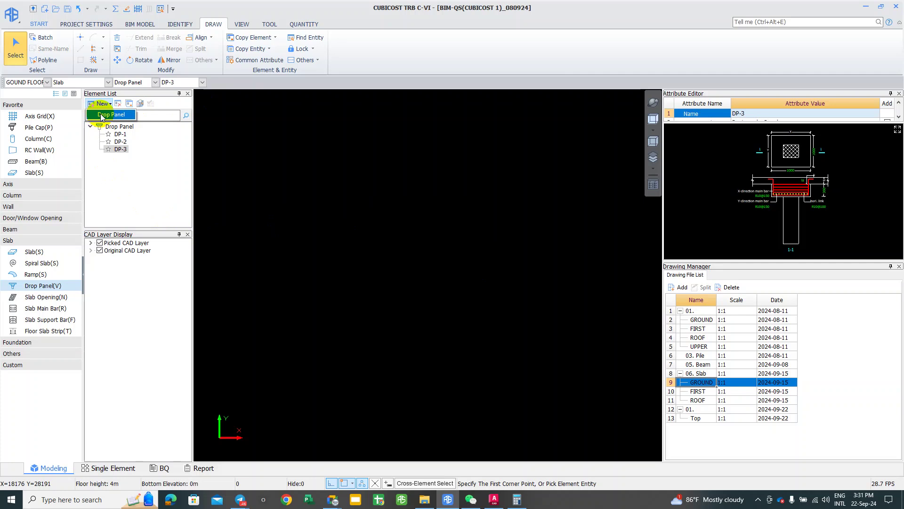
left_click(109, 115)
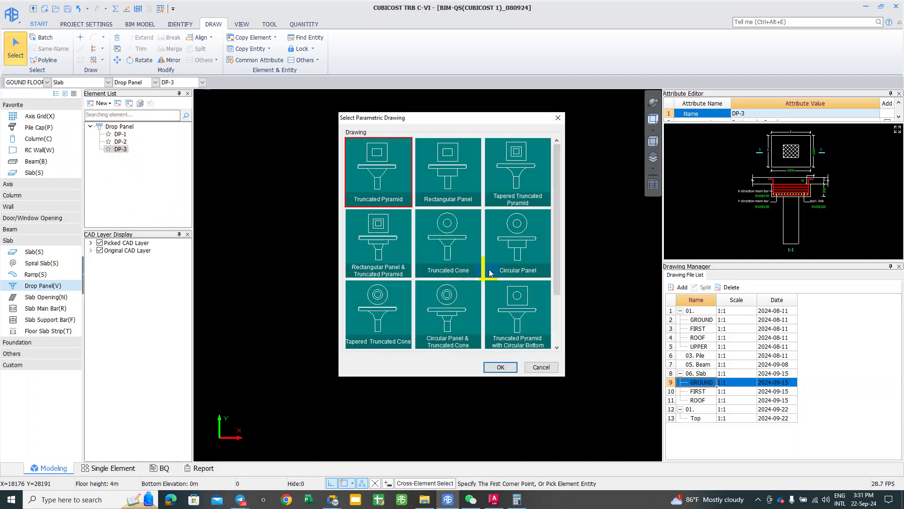
scroll(474, 278, "down", 2)
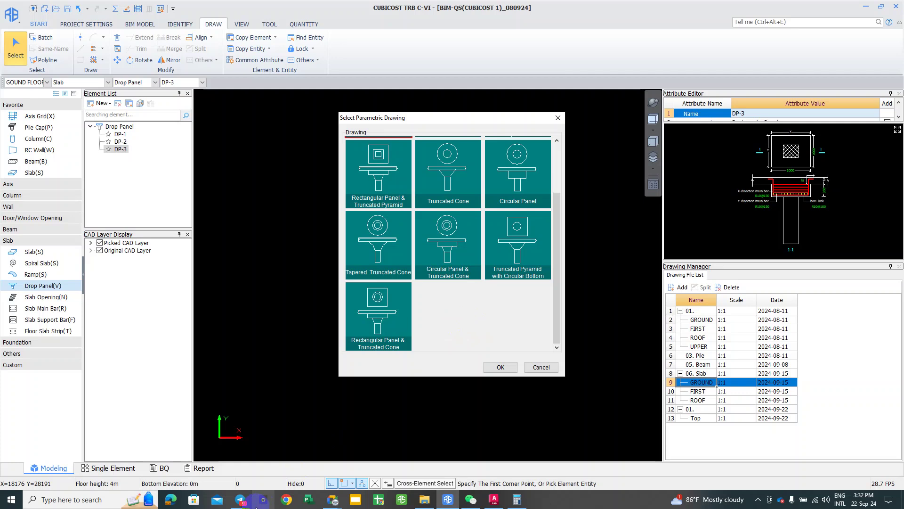
Step: Bring up the slab reinforcement site photo in Windows Photos
left_click(322, 453)
scroll(343, 357, "down", 1)
scroll(343, 355, "up", 2)
scroll(343, 356, "up", 1)
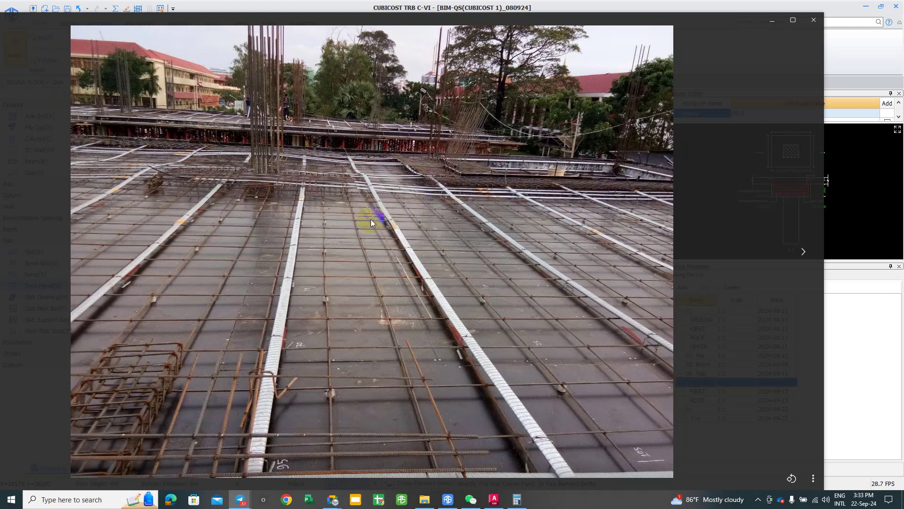
Step: Play the slab reinforcement site video and zoom through the rebar photos
left_click(265, 176)
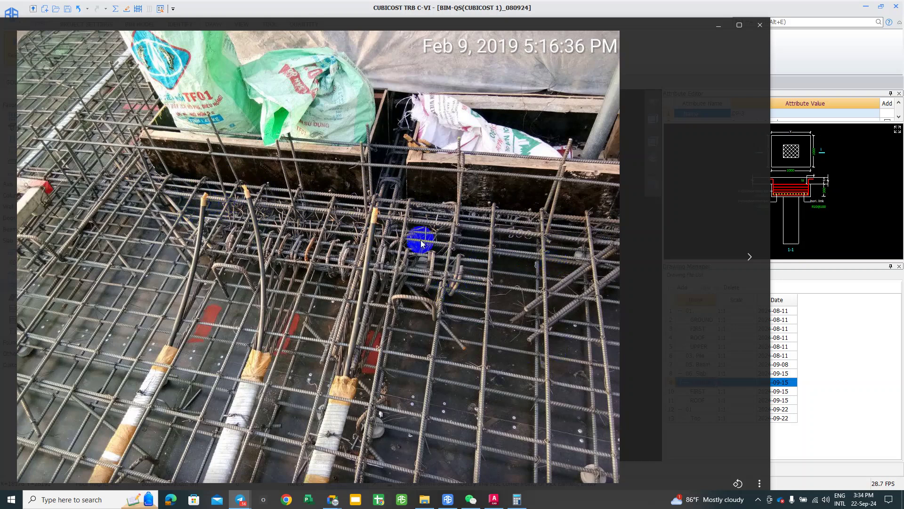
scroll(379, 252, "up", 5)
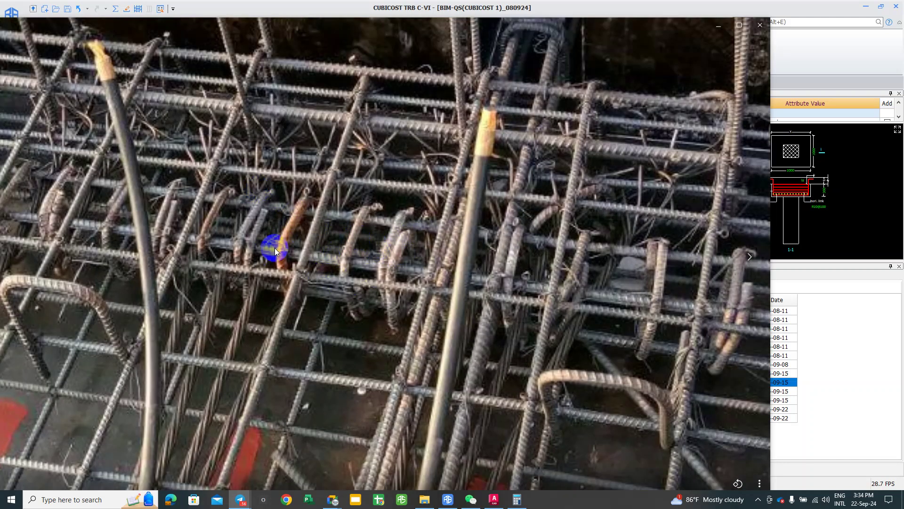
scroll(325, 274, "down", 5)
left_click_drag(191, 247, 141, 207)
scroll(141, 207, "up", 3)
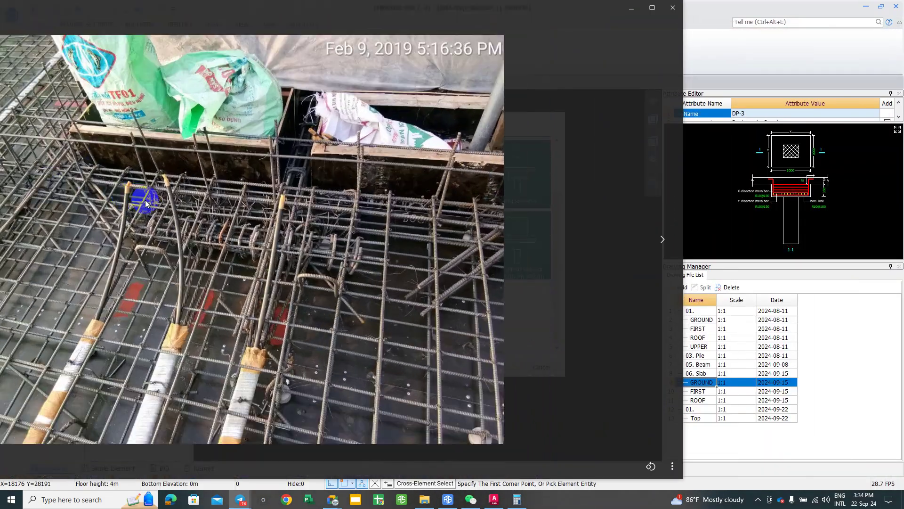
Step: Advance to the slab drawing image, then close the Photos viewer
key("Right")
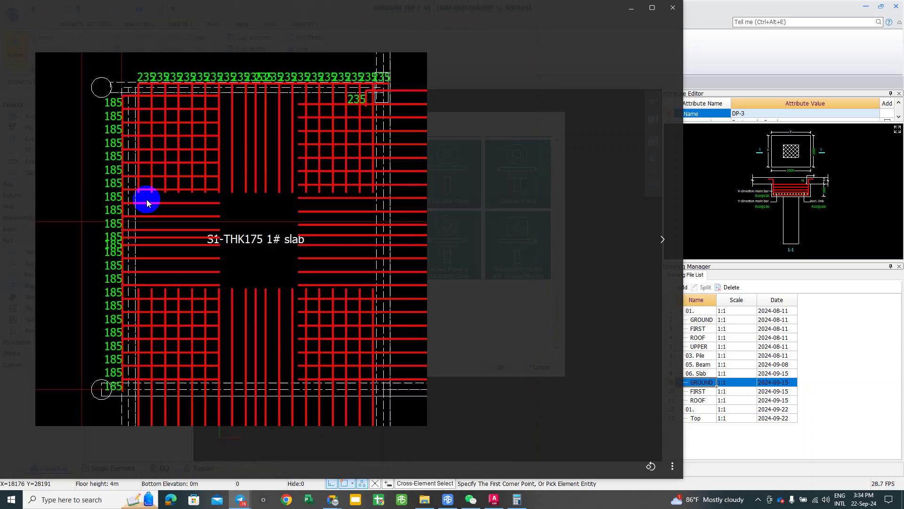
key("Right")
key("Escape")
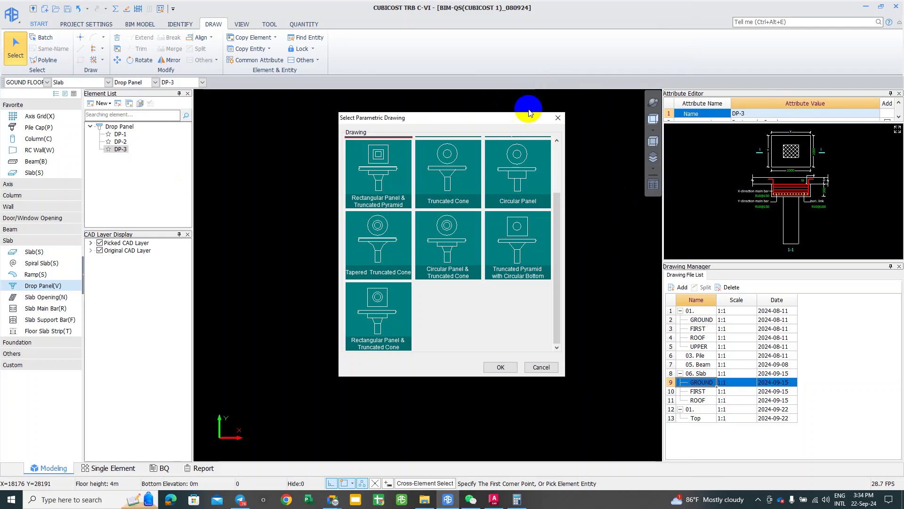
Step: Close the parametric drawing chooser without applying Circular Panel, then switch to Floor Slab Strip
left_click_drag(557, 115, 704, 90)
left_click(690, 151)
scroll(656, 237, "up", 2)
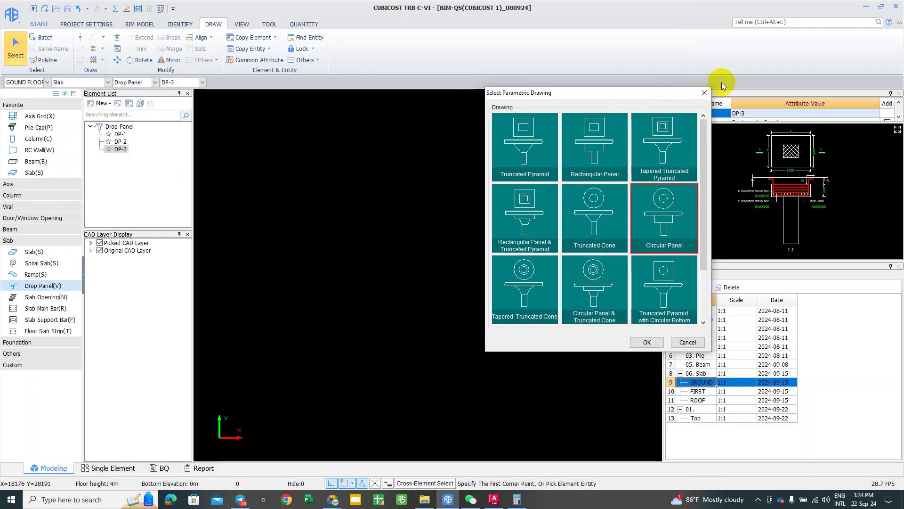
left_click(704, 93)
left_click(477, 281)
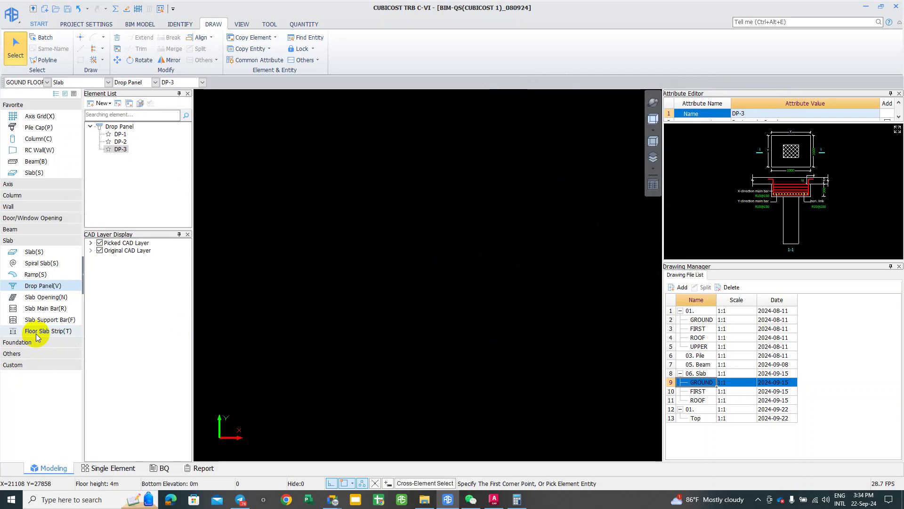
middle_click_drag(479, 323, 373, 169)
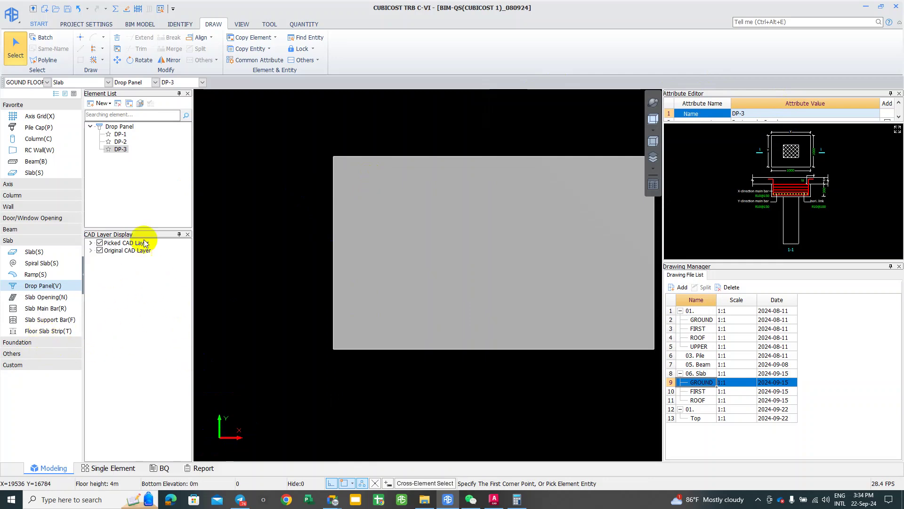
key("t")
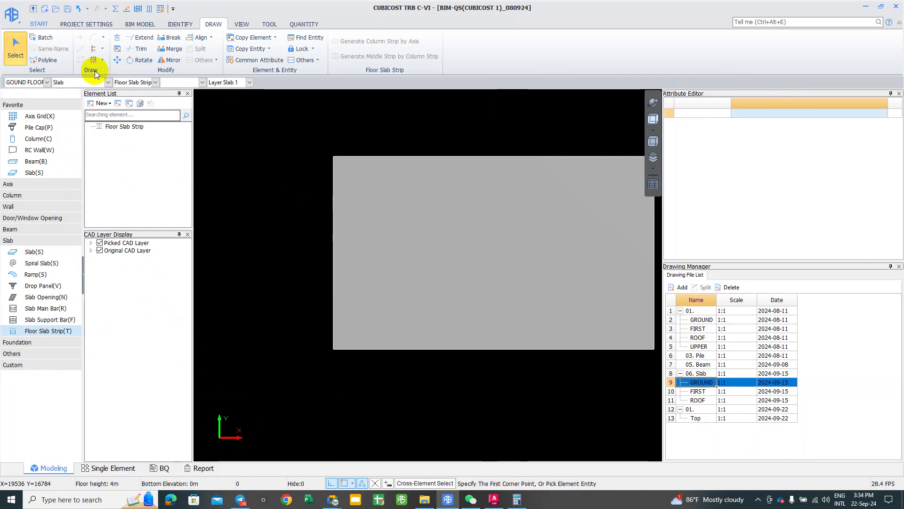
Step: Add new column strip SCStrip-1, 3000 wide with T12@200 top and bottom main bars
left_click(101, 103)
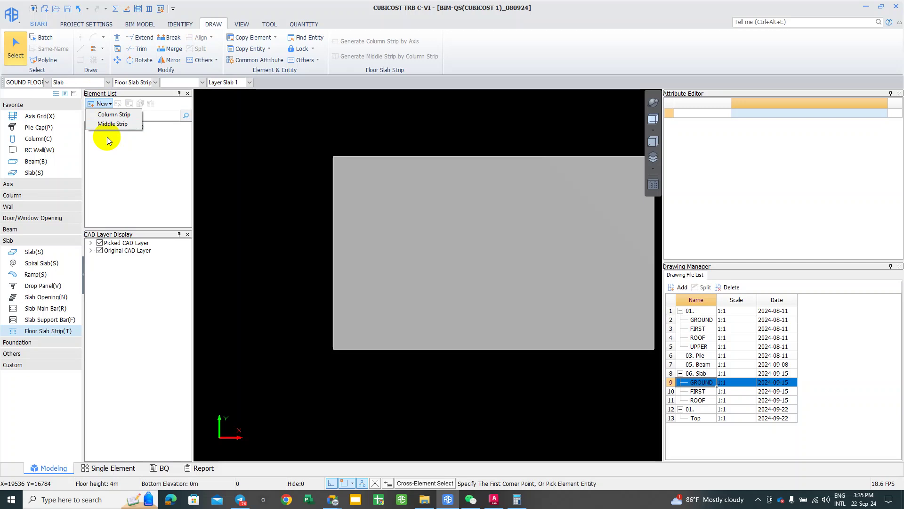
left_click(105, 116)
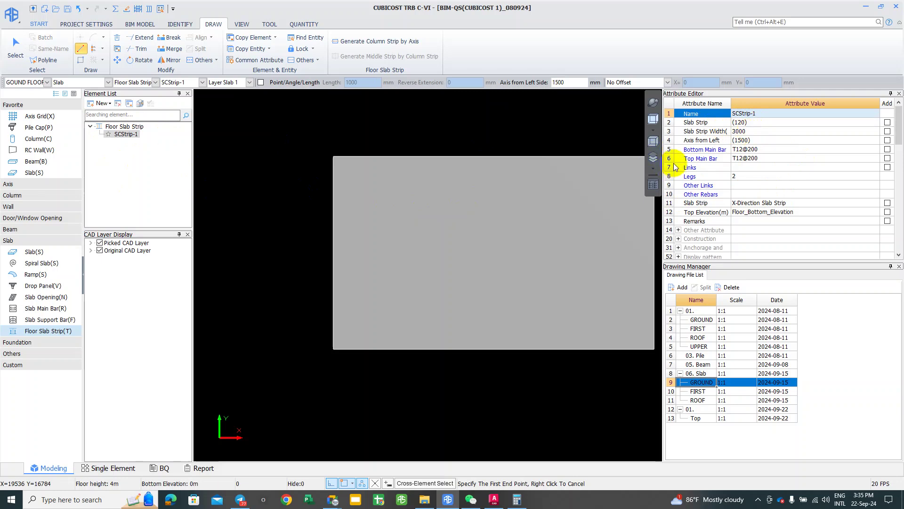
Step: Draw SCStrip-1 horizontally through the slab's middle, from its left edge to its right edge
scroll(419, 262, "down", 1)
scroll(484, 233, "down", 1)
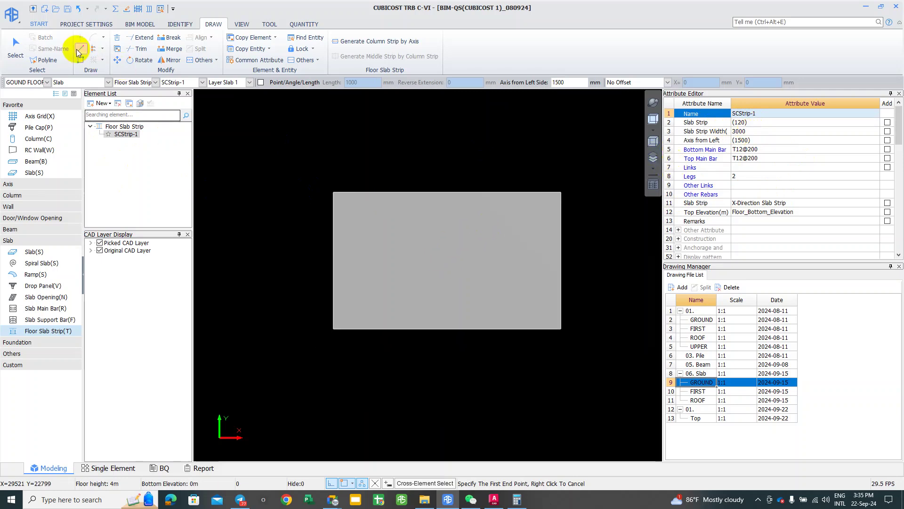
left_click(334, 261)
left_click(481, 260)
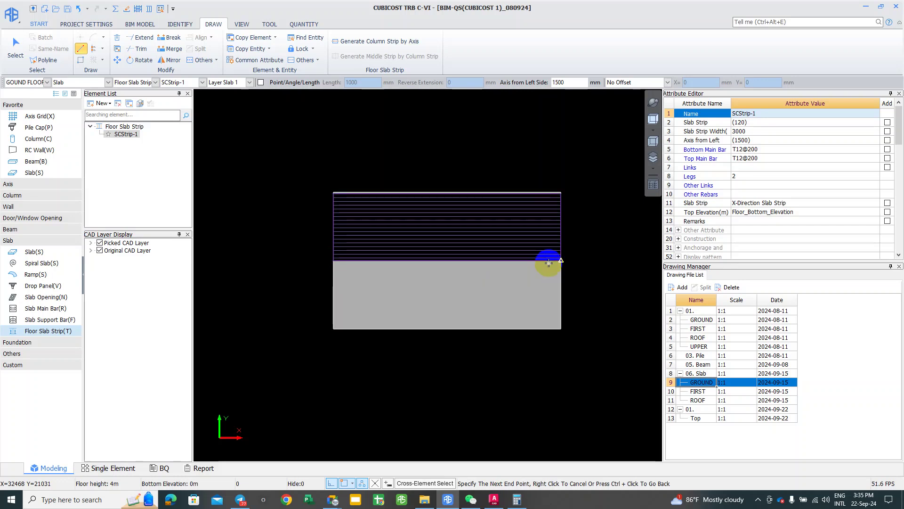
left_click(549, 262)
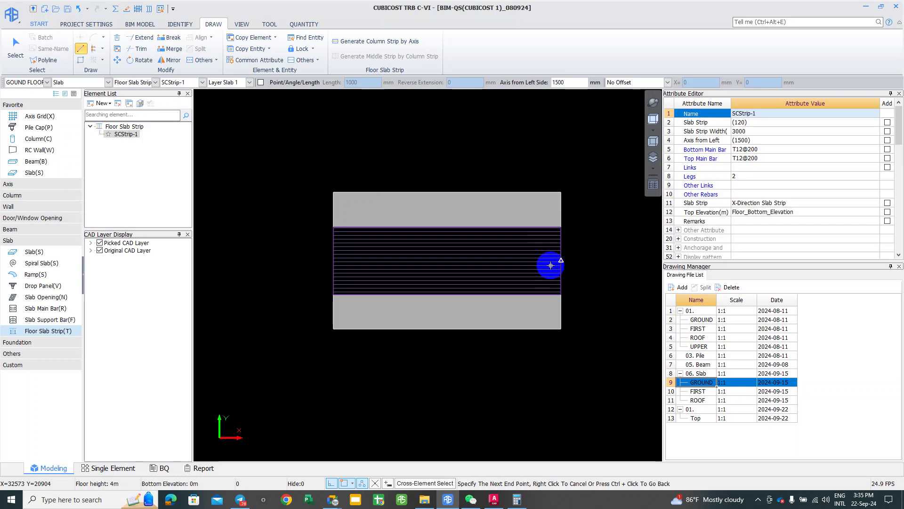
left_click(561, 259)
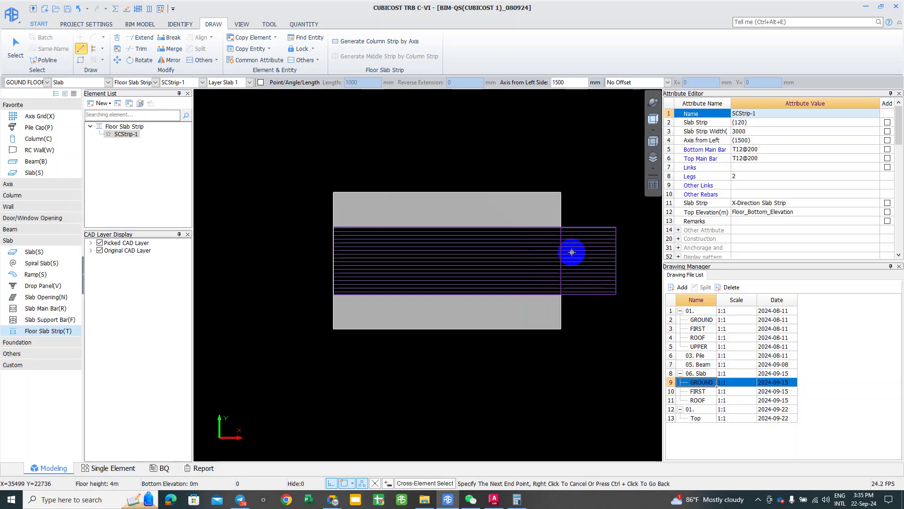
right_click(558, 255)
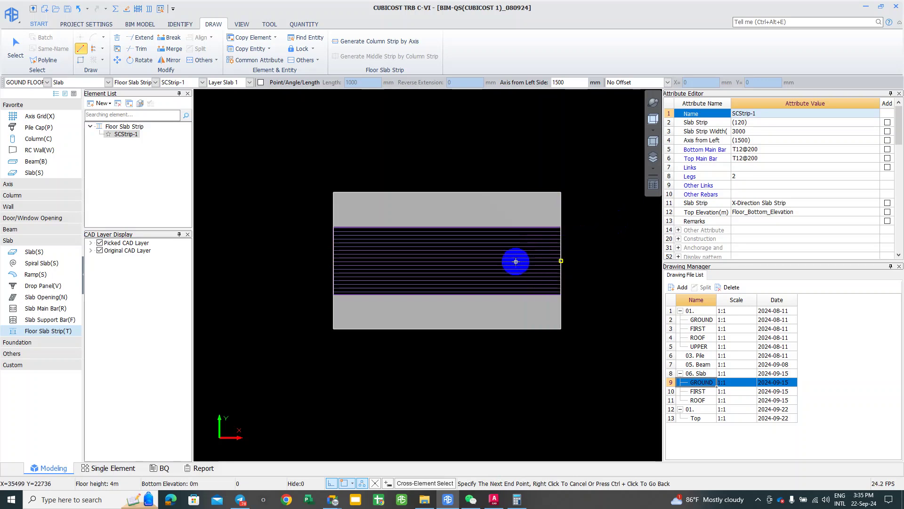
right_click(194, 247)
right_click(317, 257)
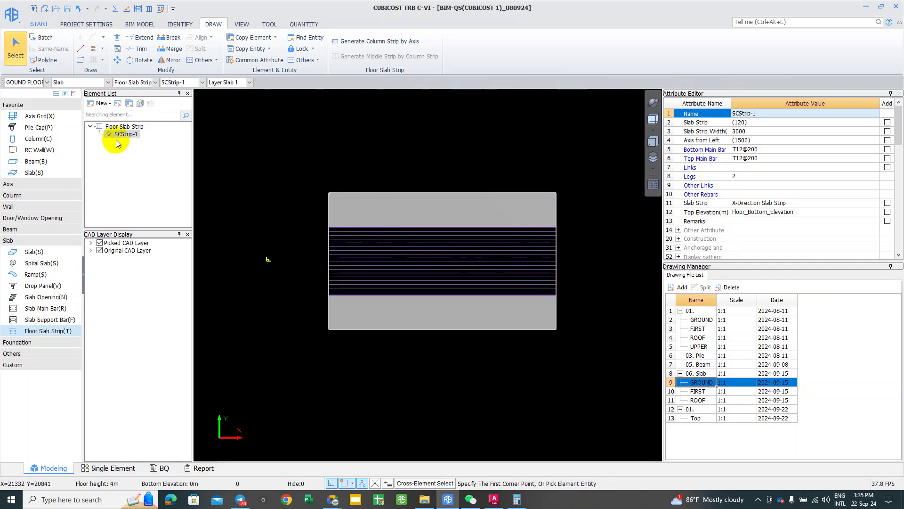
Step: Window-select the slab area to pick up the newly drawn strip
mouse_move(329, 230)
right_mouse_down()
mouse_move(319, 238)
mouse_move(292, 196)
right_mouse_up()
left_click(292, 200)
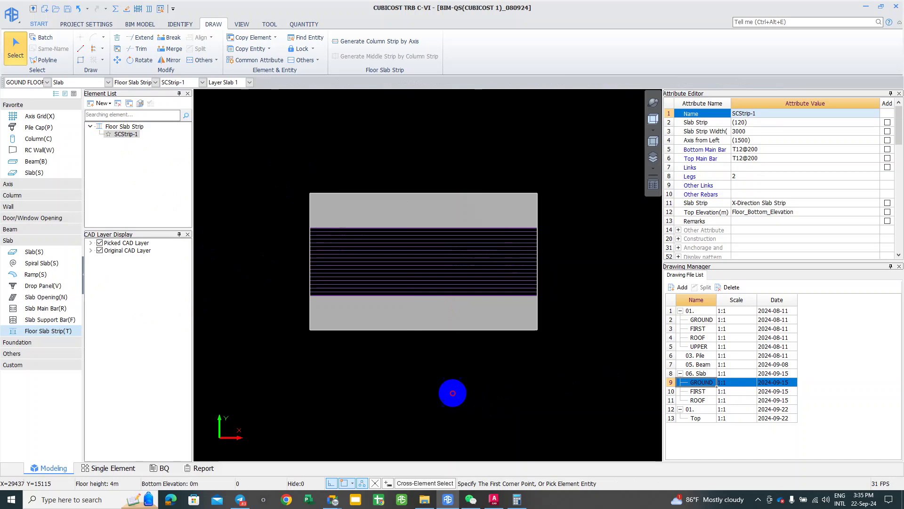
left_click(283, 171)
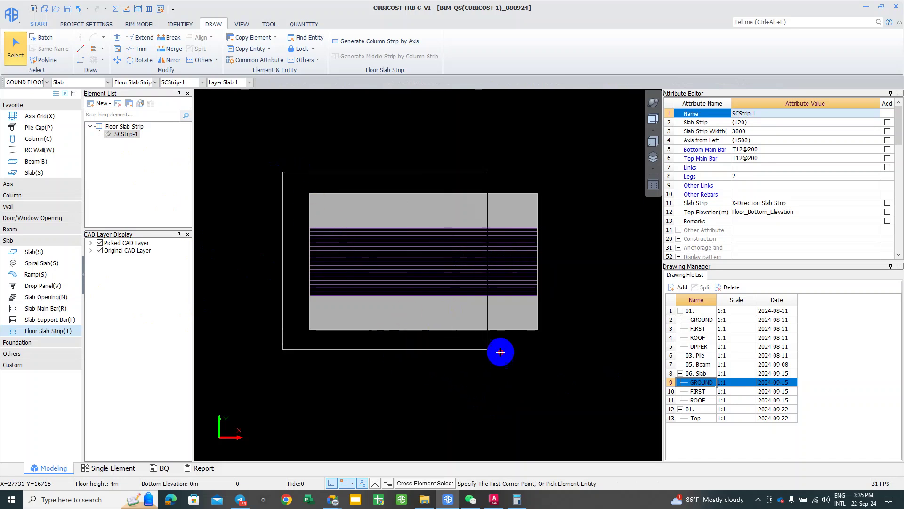
left_click(553, 352)
left_click(428, 330)
right_click(428, 329)
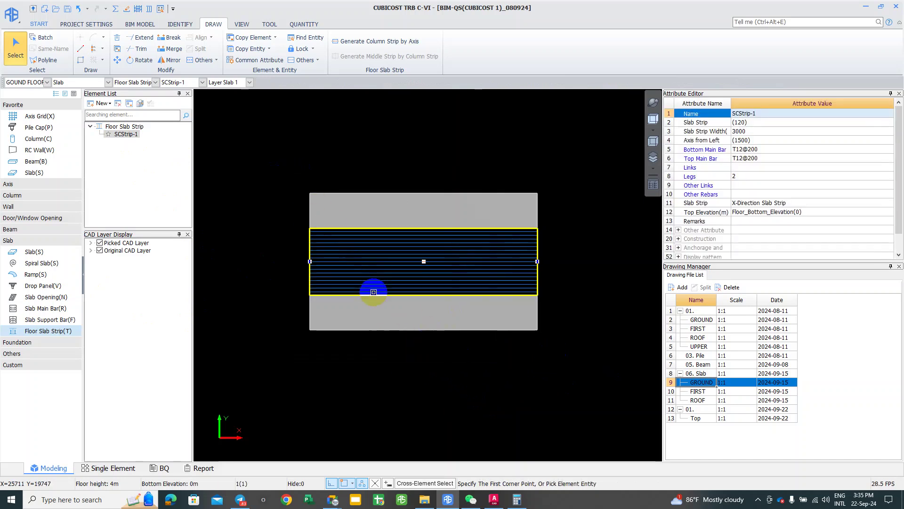
Step: Calculate rebar for the ground floor and acknowledge the success message
left_click(115, 8)
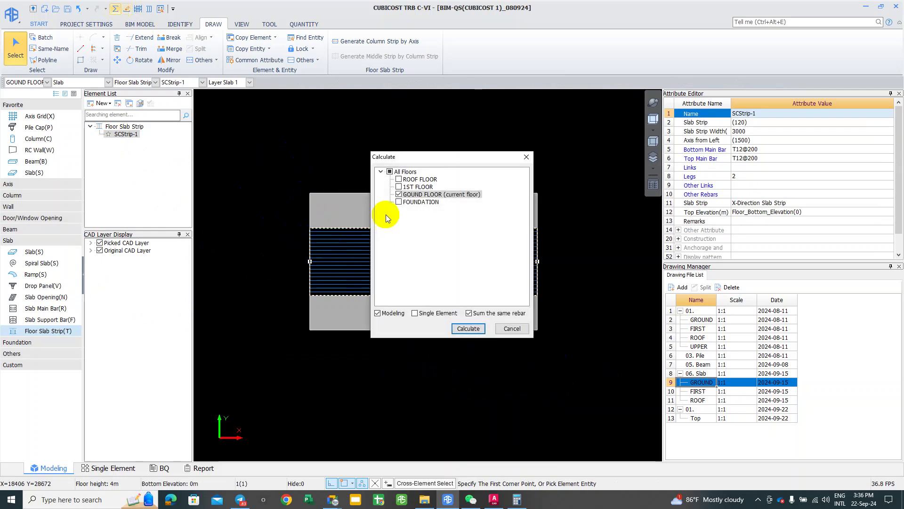
left_click(465, 330)
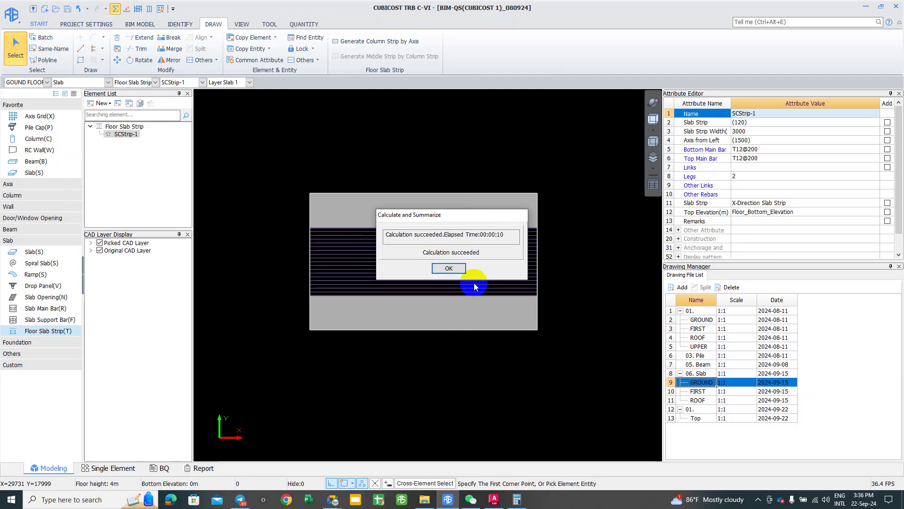
left_click(444, 272)
Step: Select SCStrip-1 and open Rebar Arrangement in Slab
left_click(397, 157)
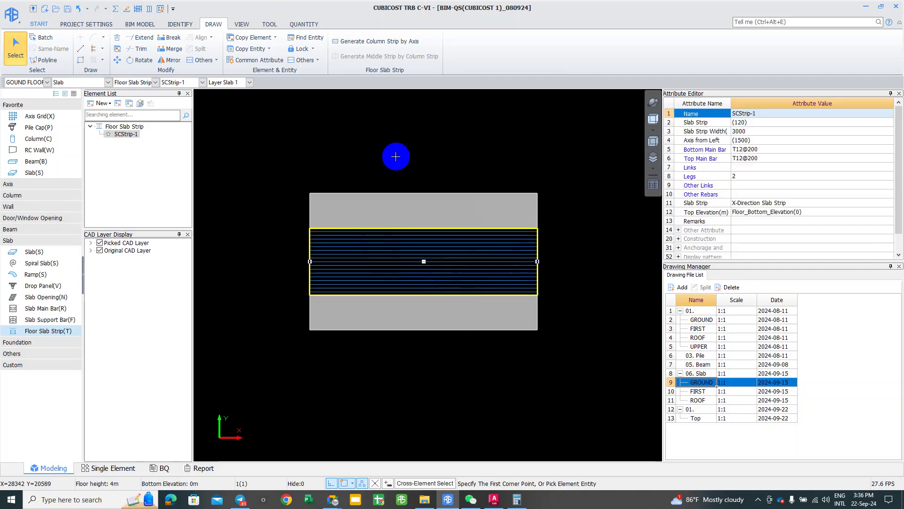
left_click(322, 261)
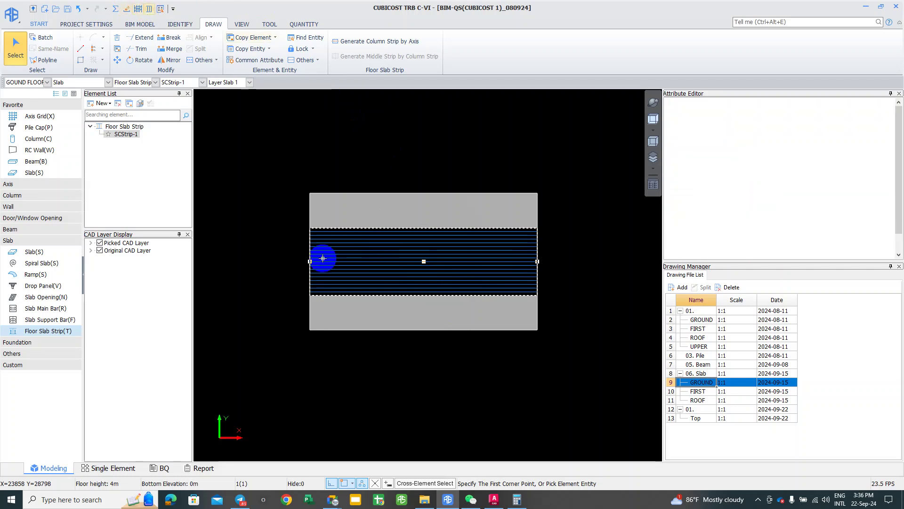
left_click(372, 267)
right_click(372, 258)
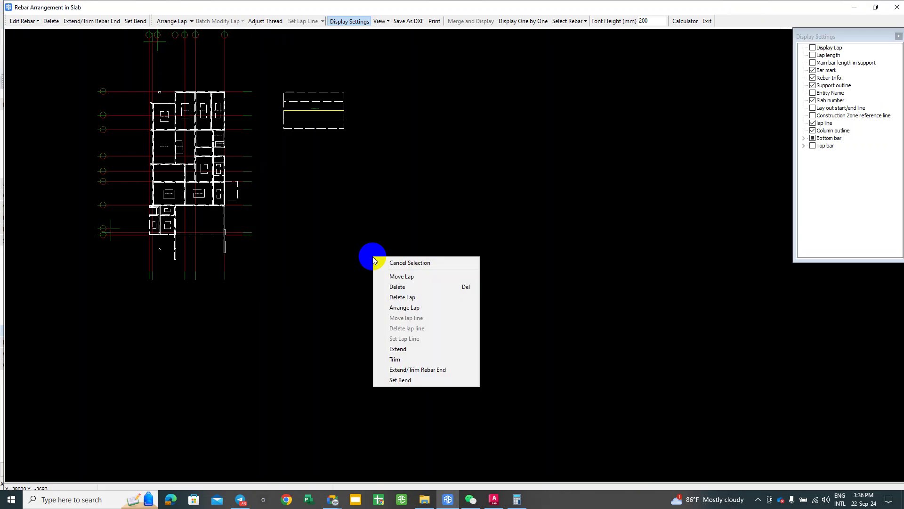
Step: Frame the strip in the arrangement view and show each bar individually
left_click(354, 216)
scroll(327, 101, "up", 5)
scroll(327, 107, "up", 2)
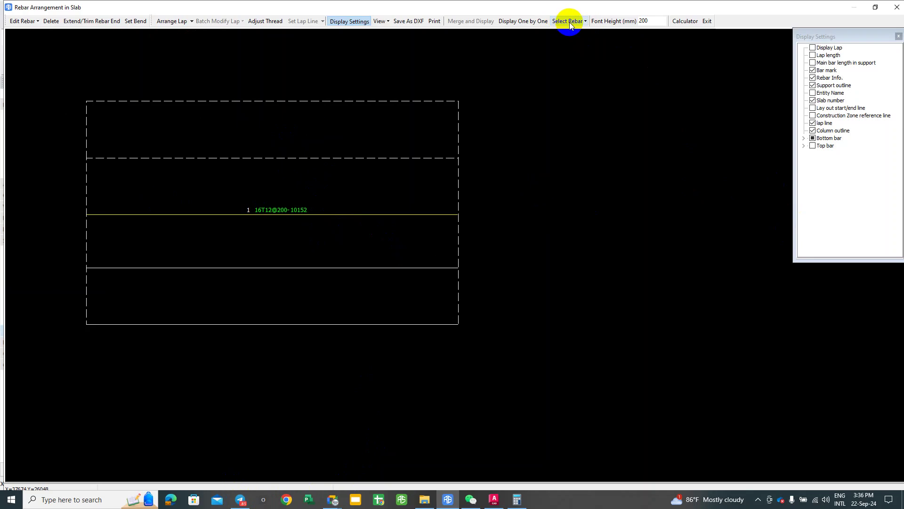
middle_click_drag(335, 205, 354, 187)
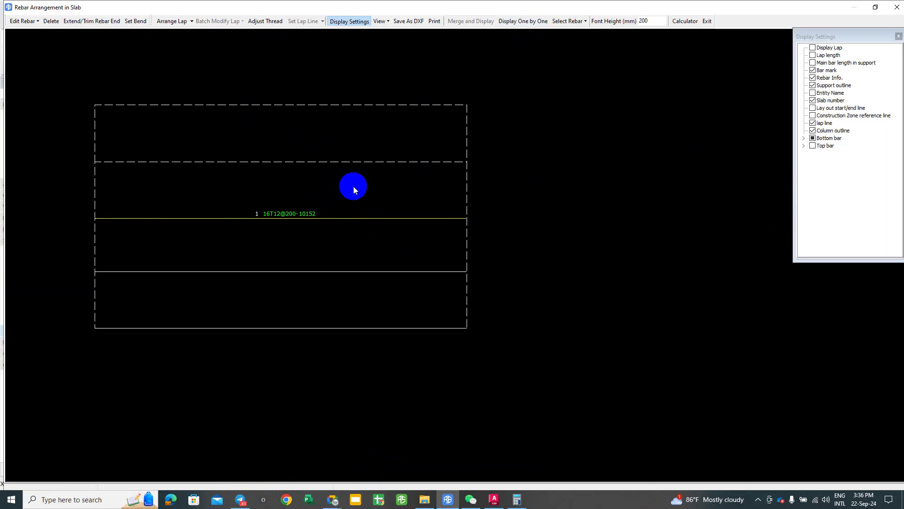
left_click(523, 21)
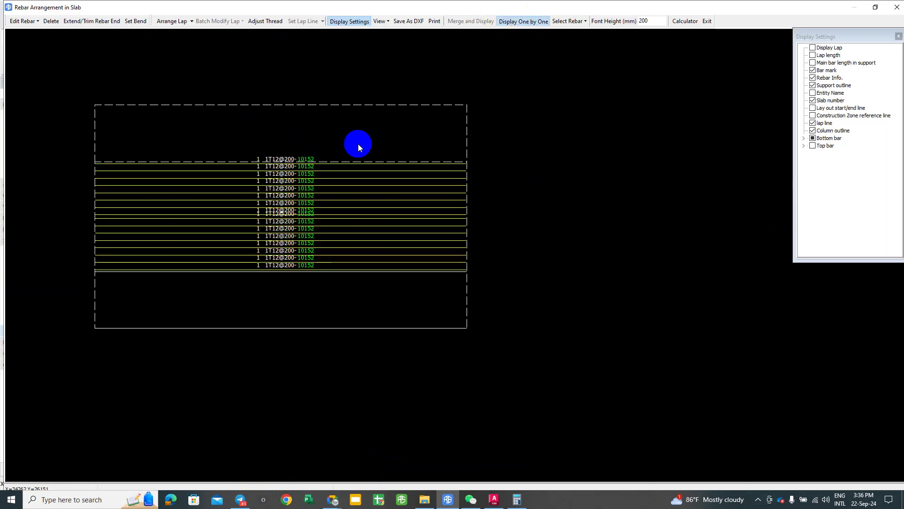
scroll(289, 210, "up", 2)
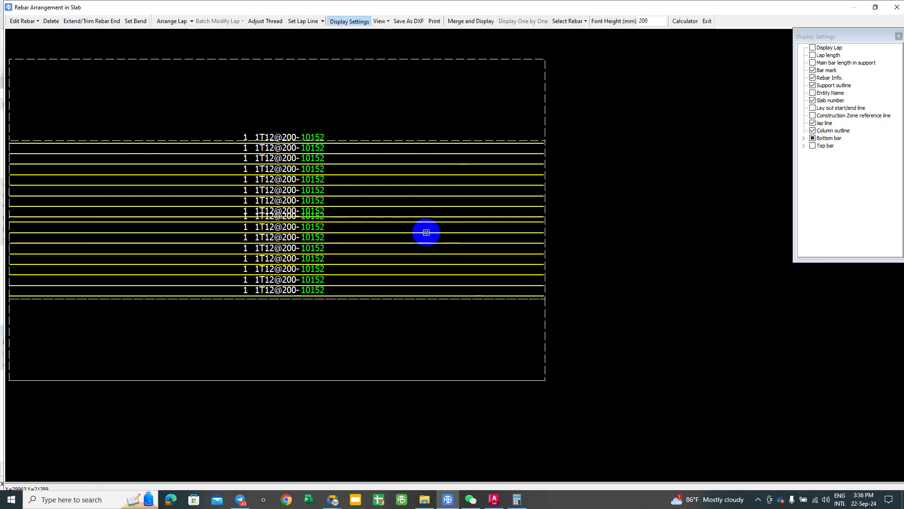
middle_click_drag(451, 214, 436, 218)
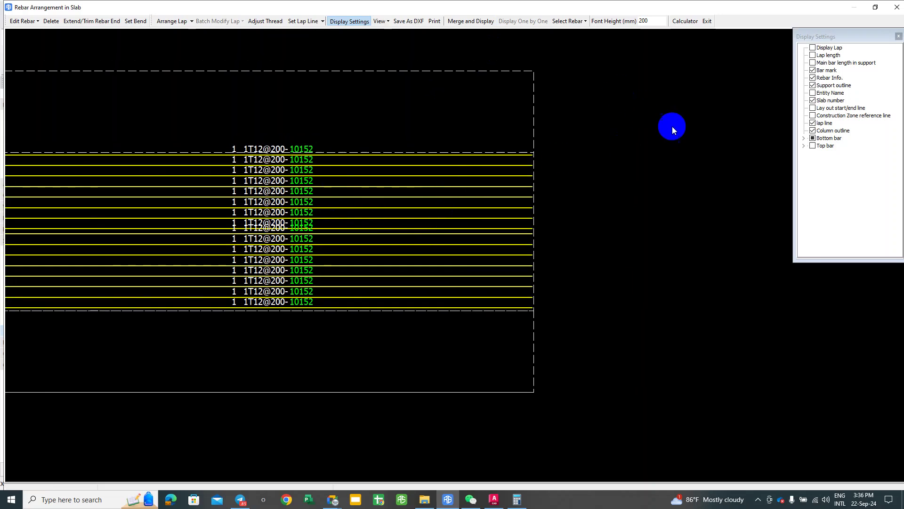
Step: Hide the X- and Y-direction bottom bars in Display Settings
left_click(802, 139)
left_click(821, 153)
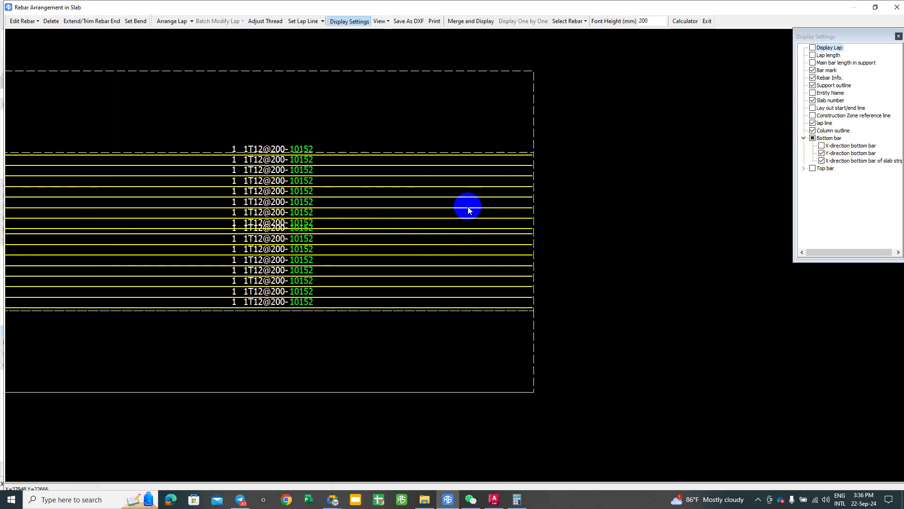
scroll(466, 206, "down", 2)
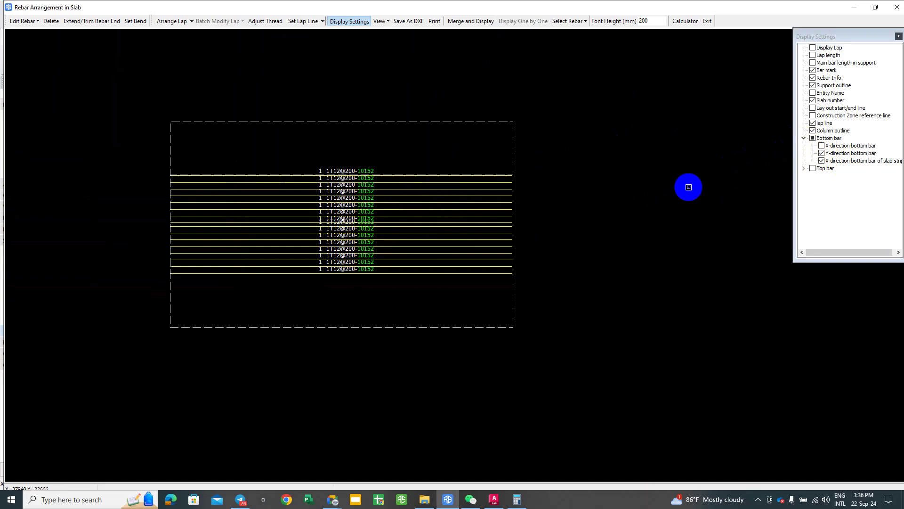
left_click(822, 146)
left_click(822, 146)
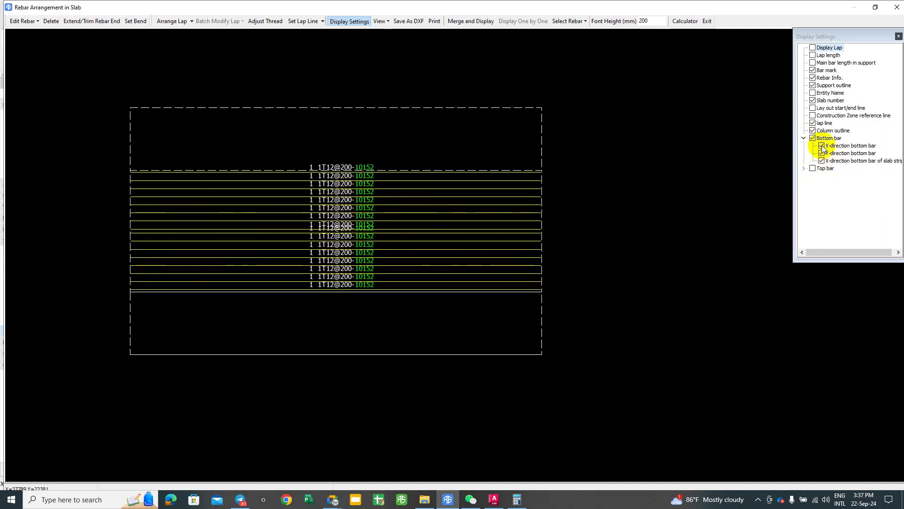
left_click(822, 153)
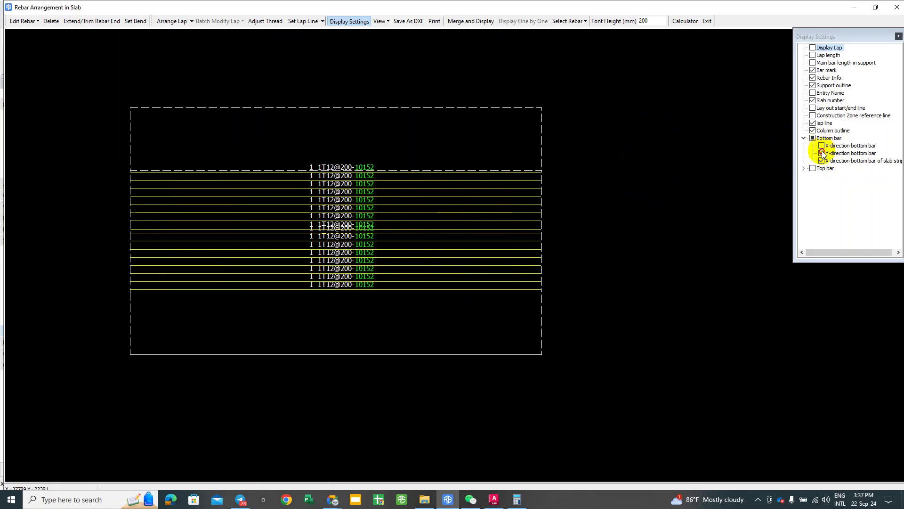
Step: Show the slab strip's X-direction top bars, then exit Rebar Arrangement in Slab
left_click(804, 169)
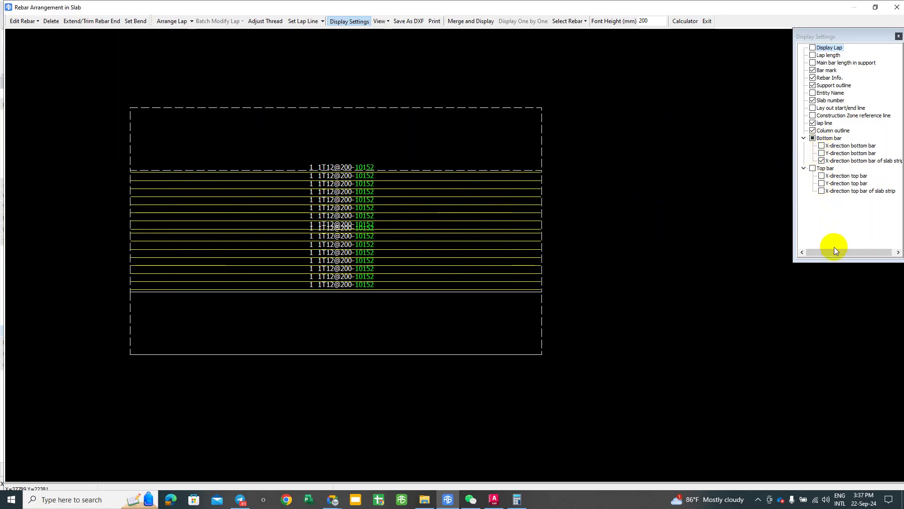
left_click_drag(839, 253, 842, 253)
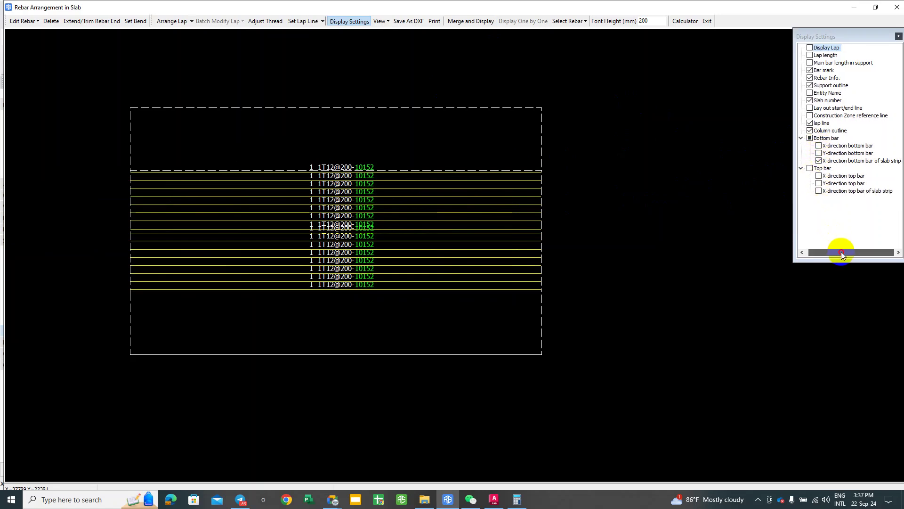
left_click(819, 190)
left_click(819, 191)
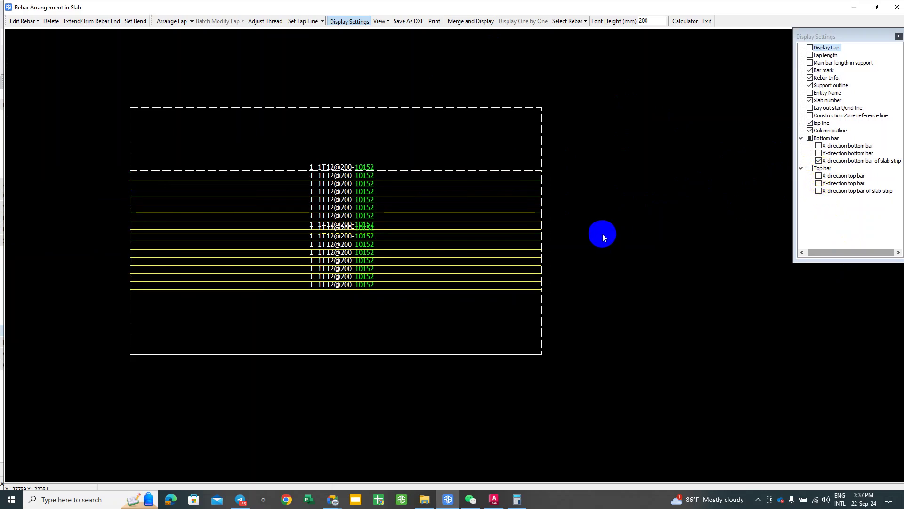
middle_click_drag(603, 234, 611, 234)
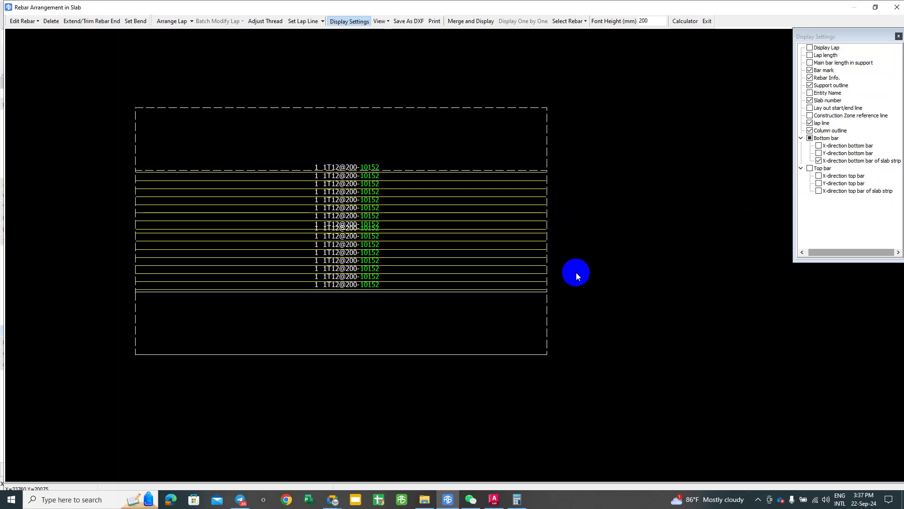
left_click(819, 191)
scroll(217, 210, "up", 4)
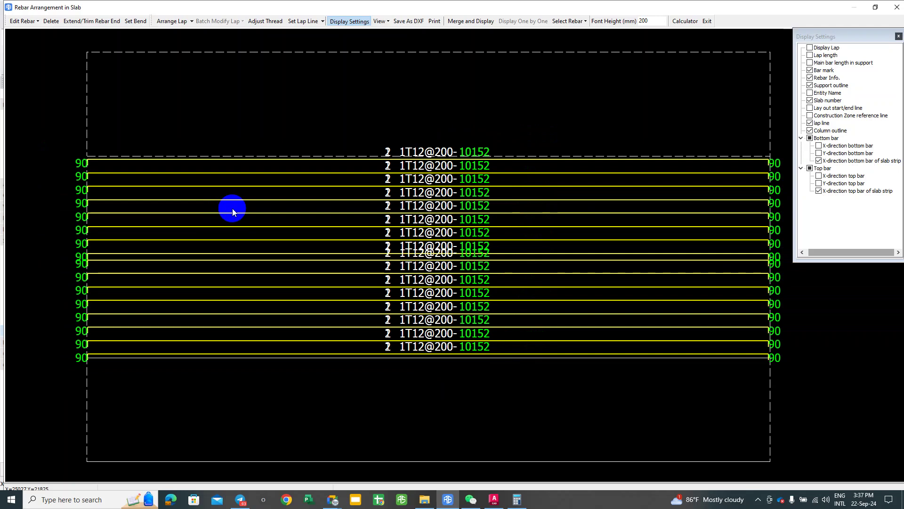
left_click(707, 20)
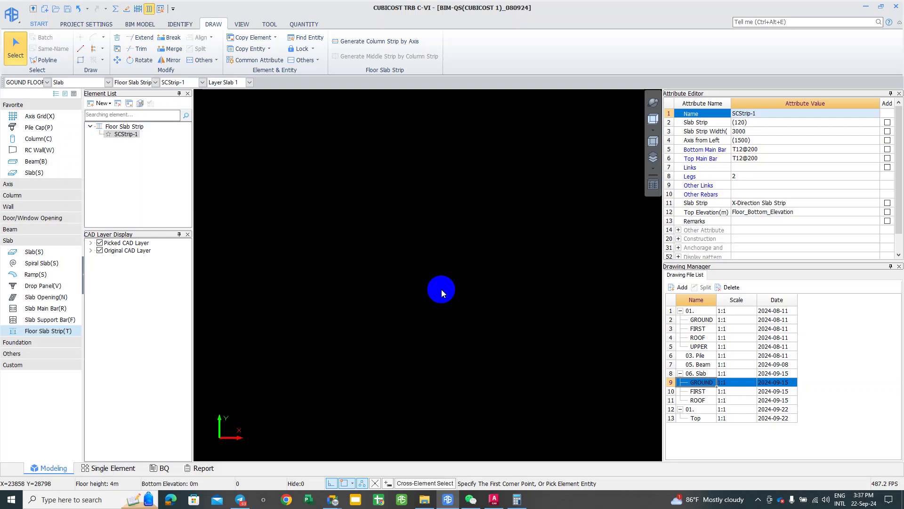
Step: Open Links Settings from PROJECT SETTINGS
left_click(81, 25)
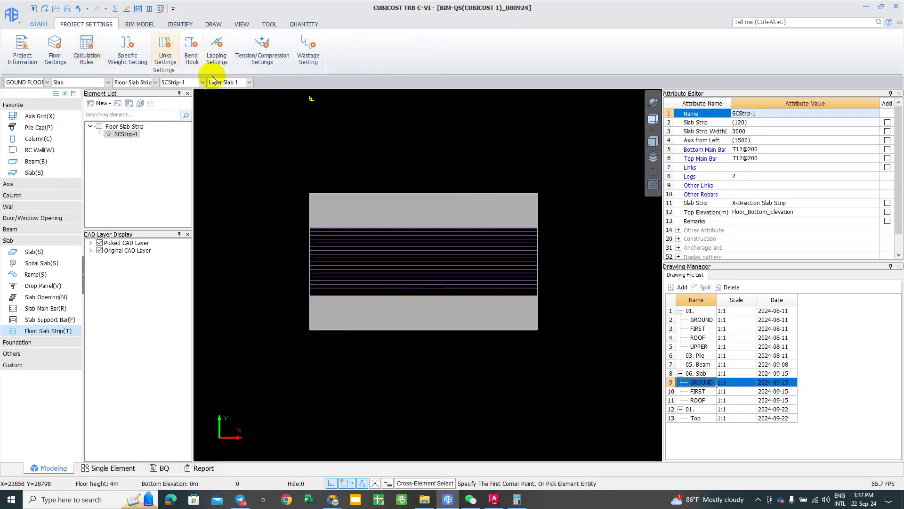
left_click(165, 47)
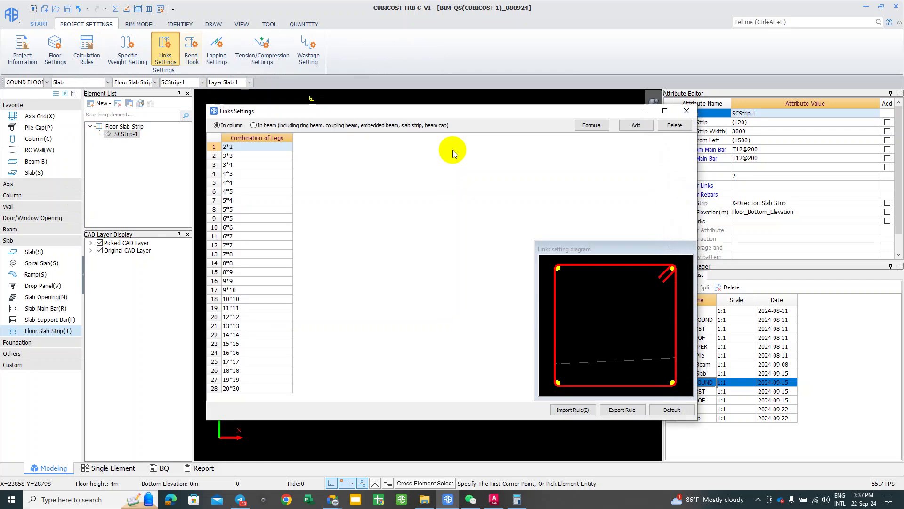
left_click_drag(283, 115, 253, 102)
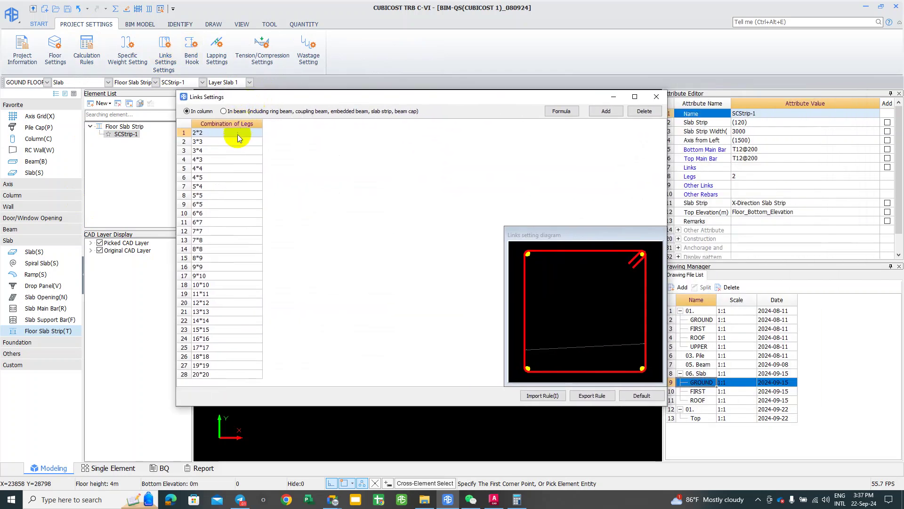
Step: Preview leg combinations up to 6*6, reselect 2*2, and close Links Settings
left_click(223, 145)
left_click(220, 160)
left_click(220, 168)
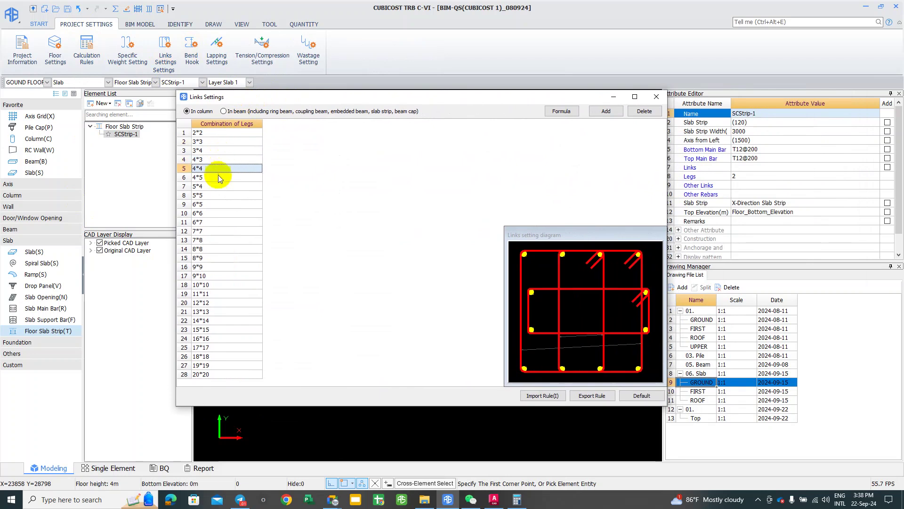
left_click(217, 178)
left_click(217, 192)
left_click(218, 213)
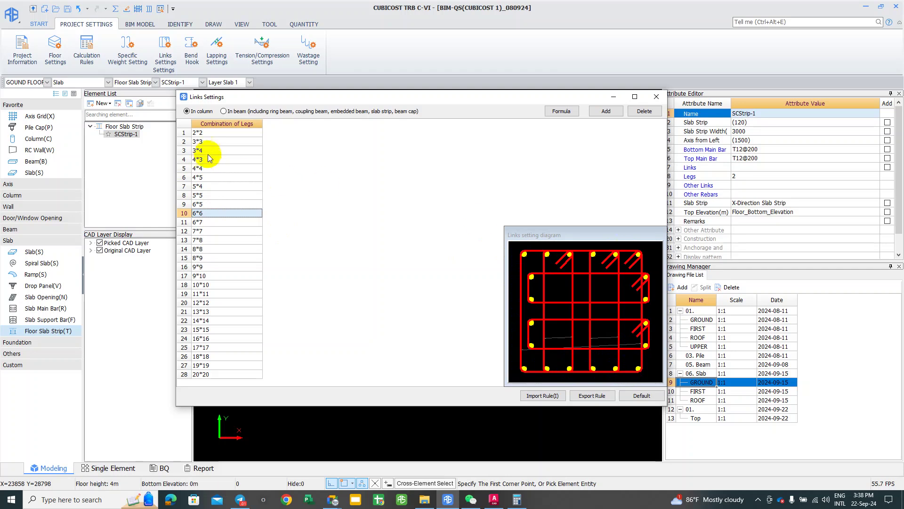
left_click(205, 136)
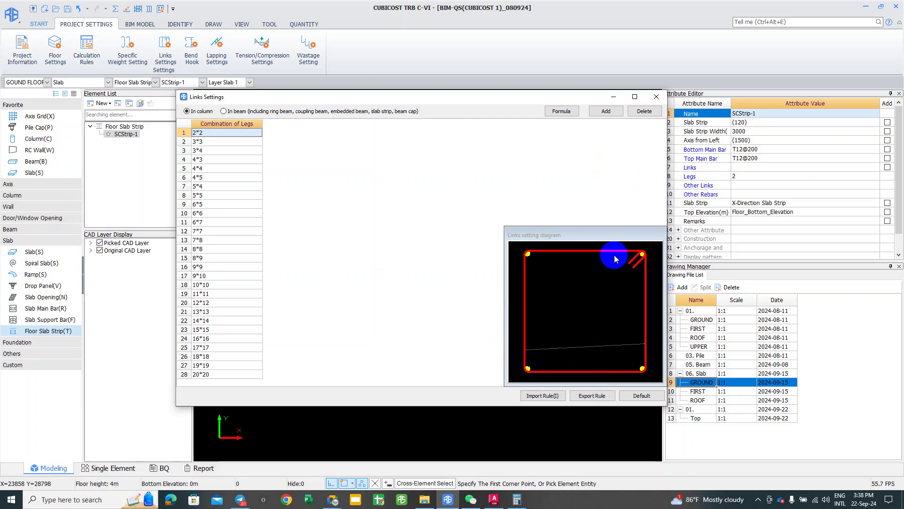
left_click_drag(651, 237, 642, 238)
left_click_drag(640, 234, 631, 216)
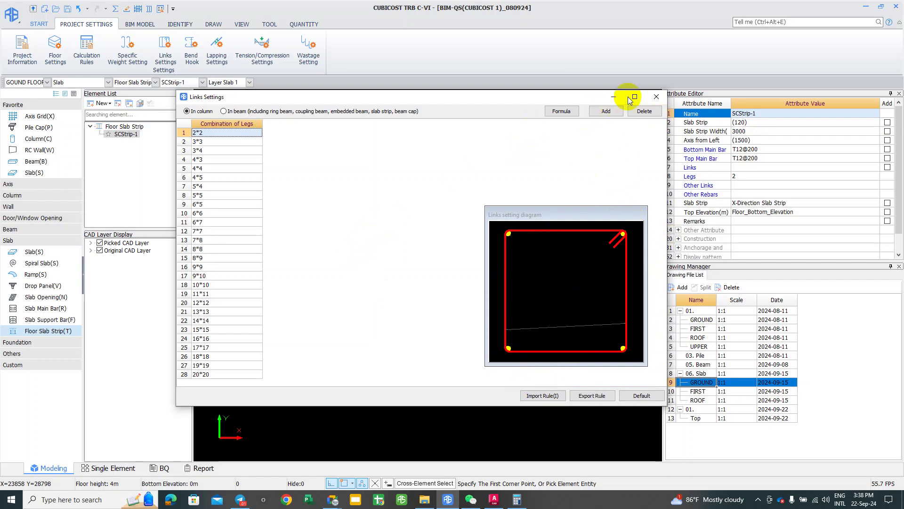
left_click(657, 97)
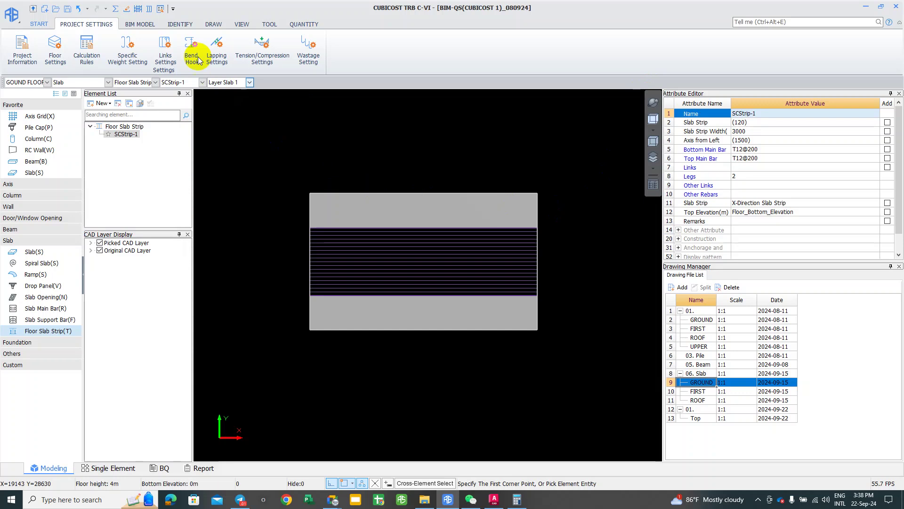
right_click(255, 182)
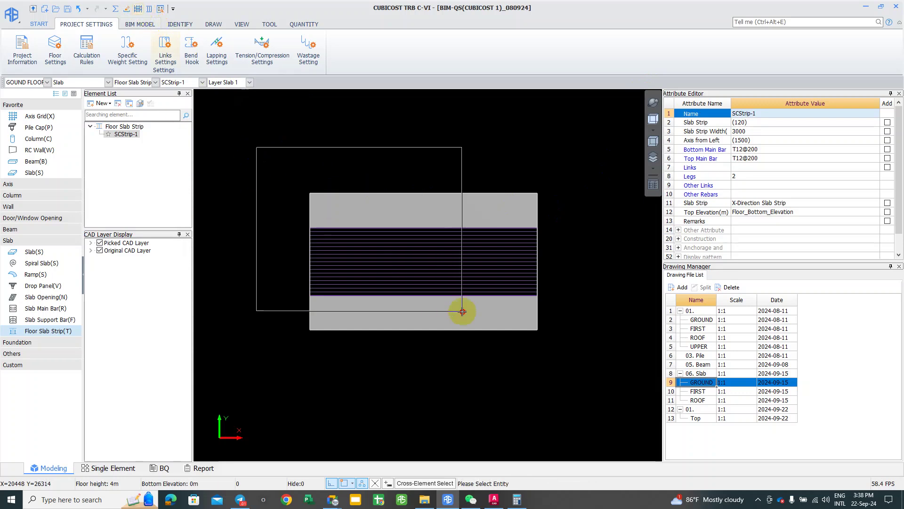
left_click(589, 363)
mouse_move(472, 279)
middle_mouse_down("shift")
mouse_move(426, 253)
mouse_move(419, 210)
mouse_move(486, 198)
mouse_move(374, 236)
mouse_move(347, 231)
mouse_move(307, 313)
mouse_move(284, 292)
mouse_move(571, 327)
mouse_move(592, 343)
mouse_move(586, 292)
mouse_move(579, 313)
mouse_move(425, 324)
mouse_move(426, 252)
mouse_move(436, 251)
mouse_move(212, 233)
mouse_move(222, 253)
mouse_move(345, 331)
mouse_move(372, 321)
middle_mouse_up("shift")
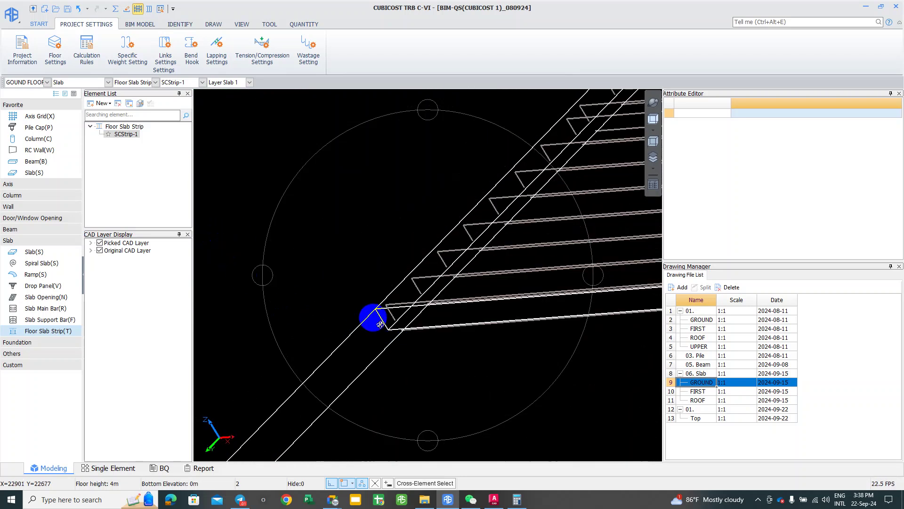
scroll(424, 335, "up", 1)
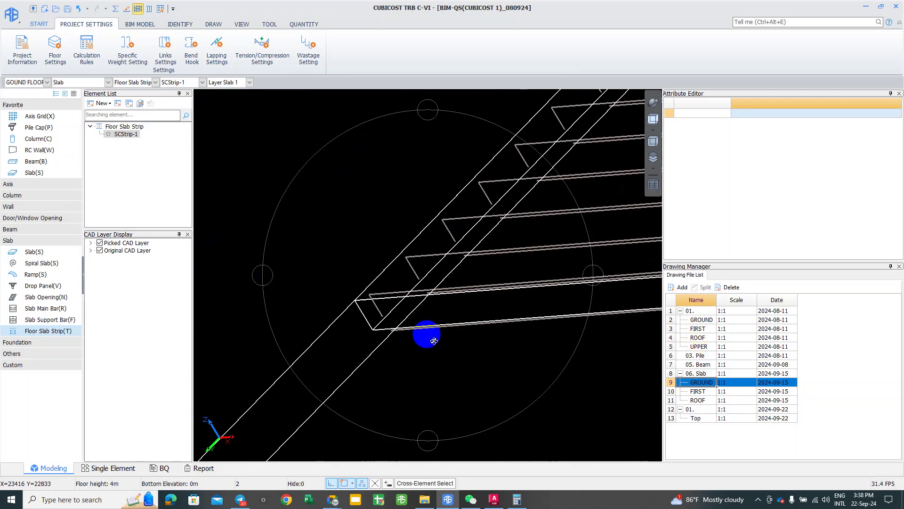
scroll(395, 325, "up", 2)
middle_click_drag(386, 337, 387, 335, "shift")
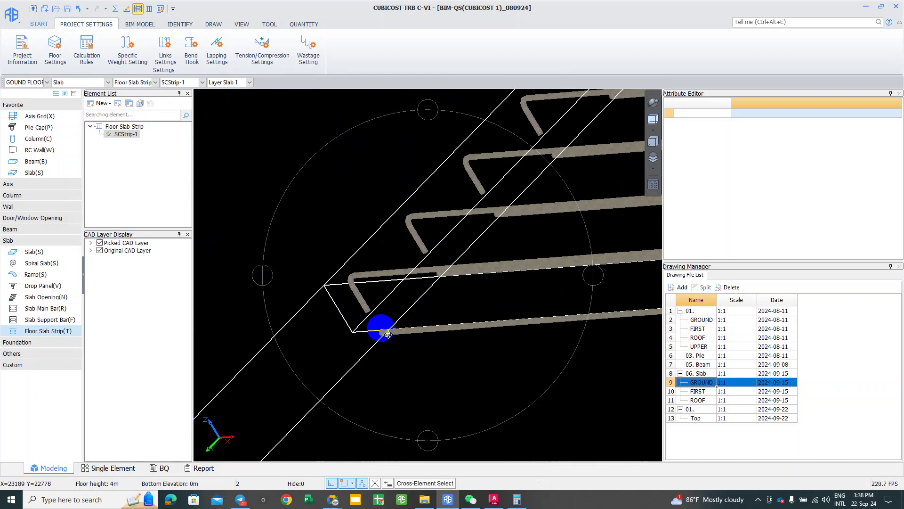
key("ctrl+Return")
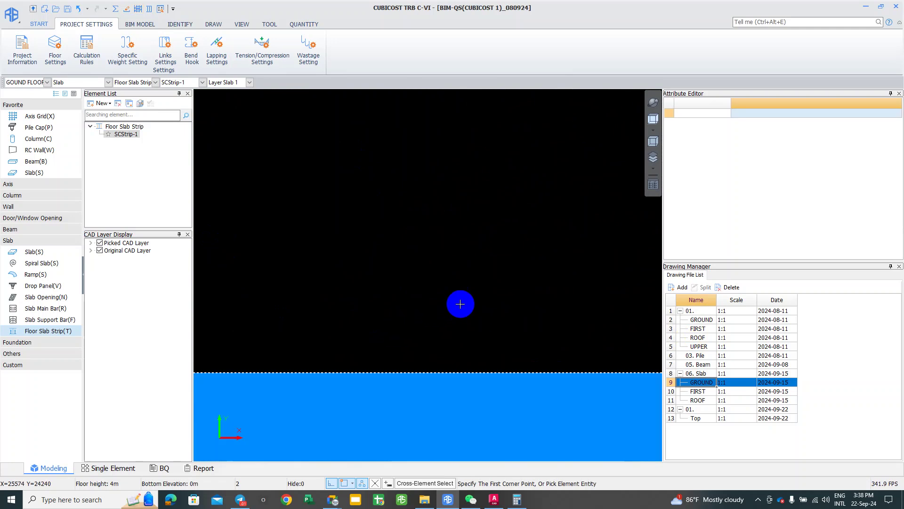
scroll(341, 270, "down", 4)
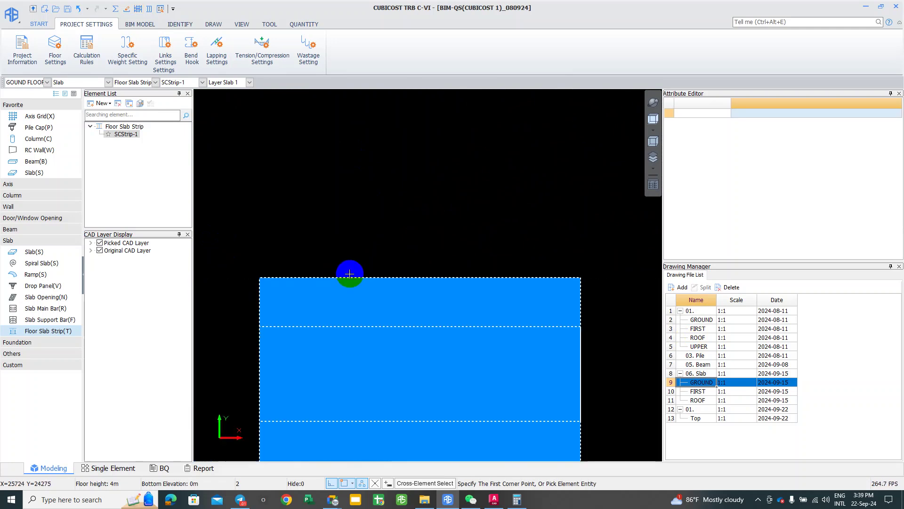
scroll(349, 229, "down", 3)
left_click(350, 229)
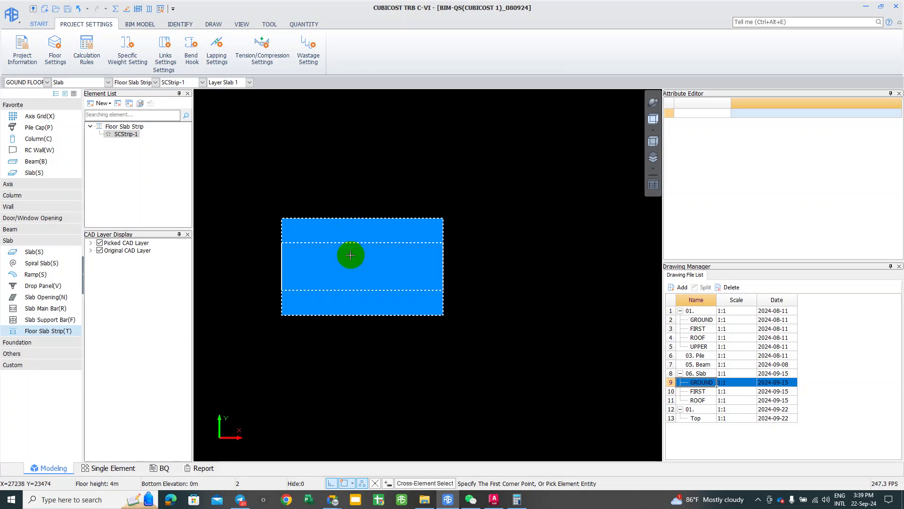
Step: Give SCStrip-1 T10@200 links with 2 legs, then open the Σ Calculate dialog
right_click(283, 262)
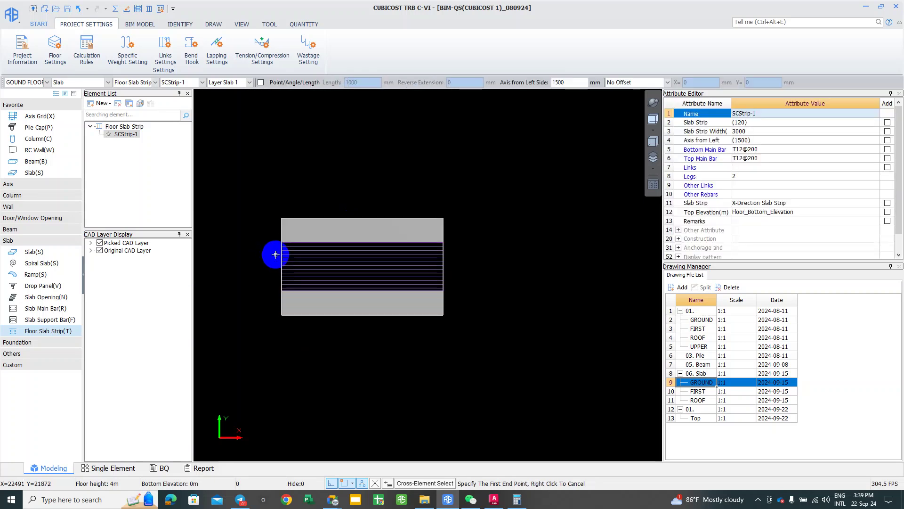
left_click(366, 255)
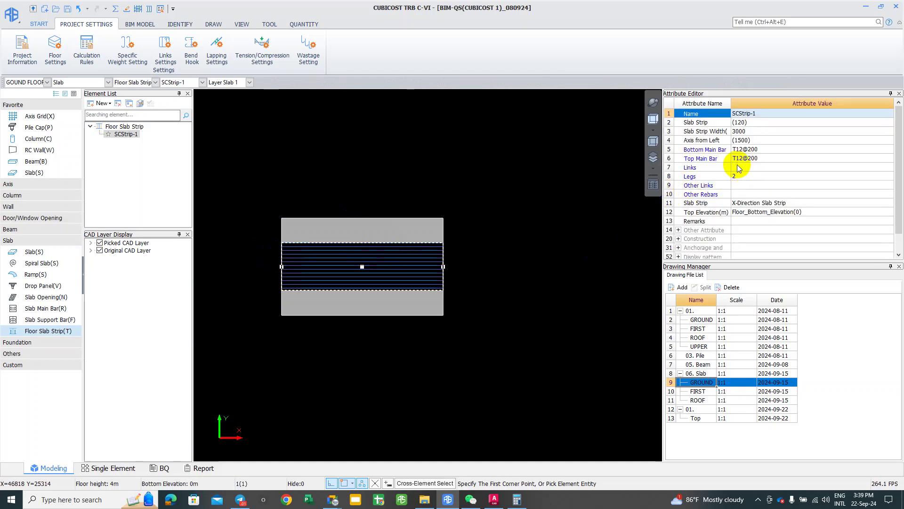
left_click(744, 180)
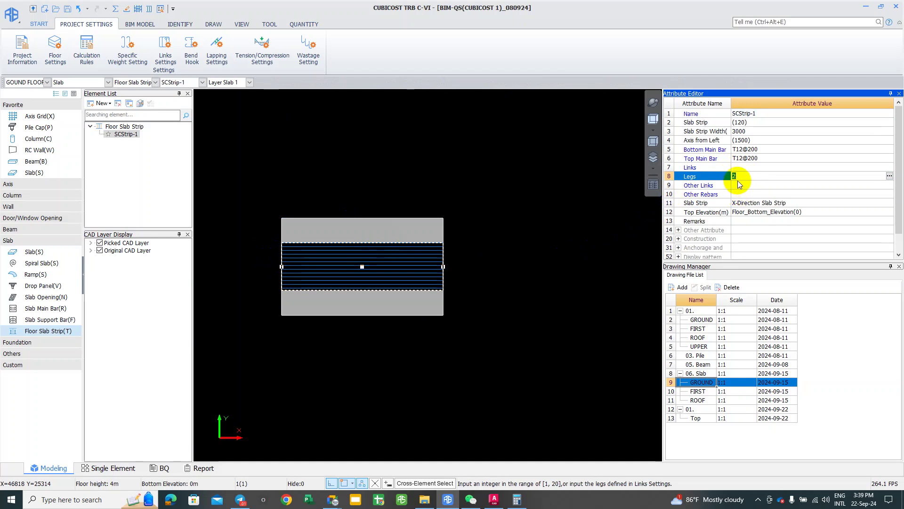
left_click(742, 148)
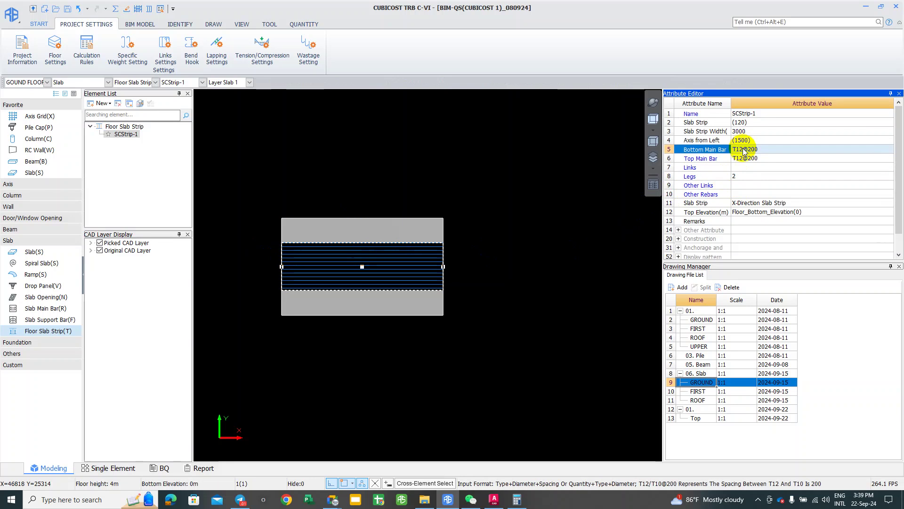
left_click(751, 159)
left_click(753, 167)
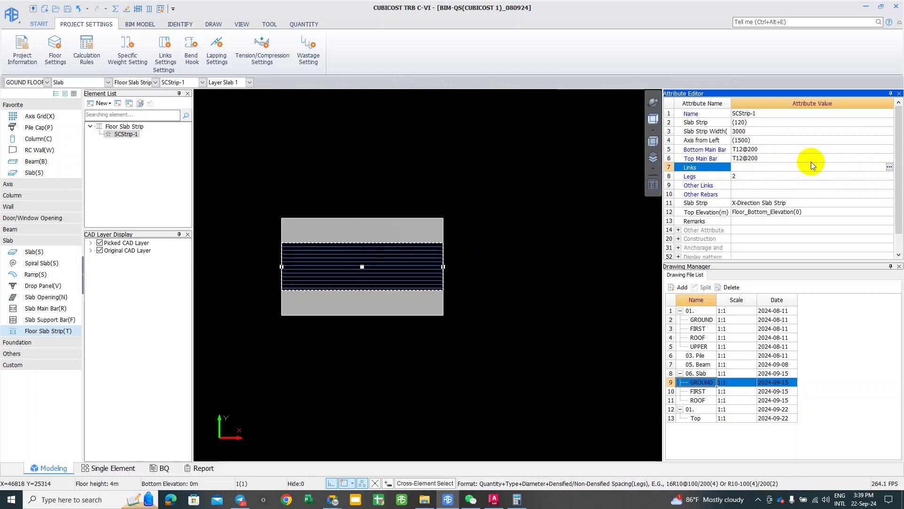
type("T10@2")
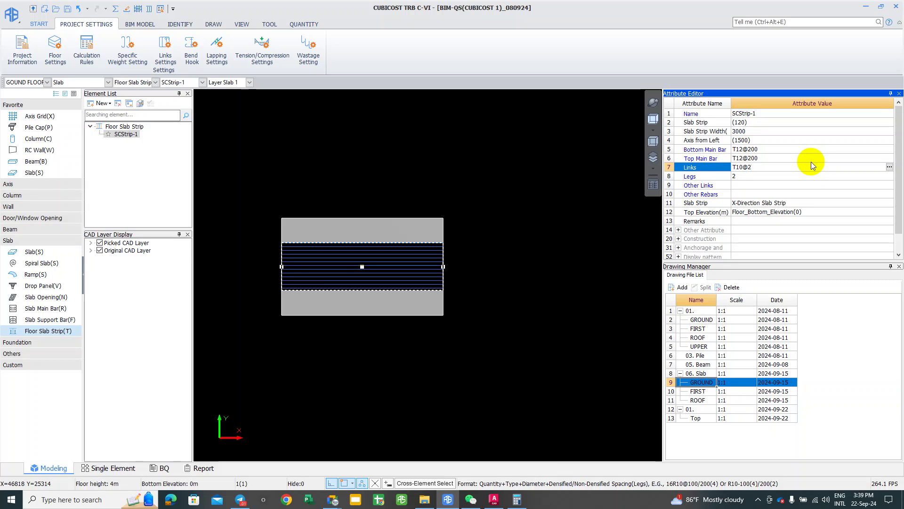
type("00")
key("Return")
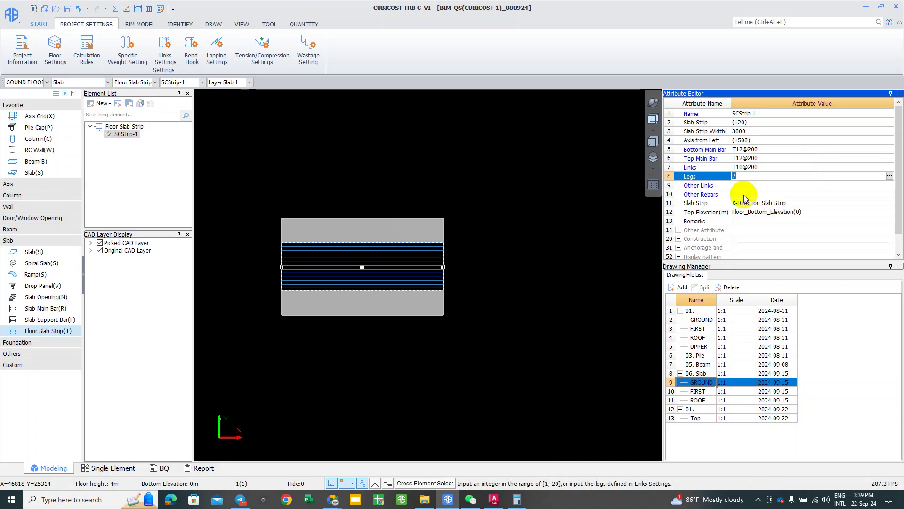
left_click(597, 307)
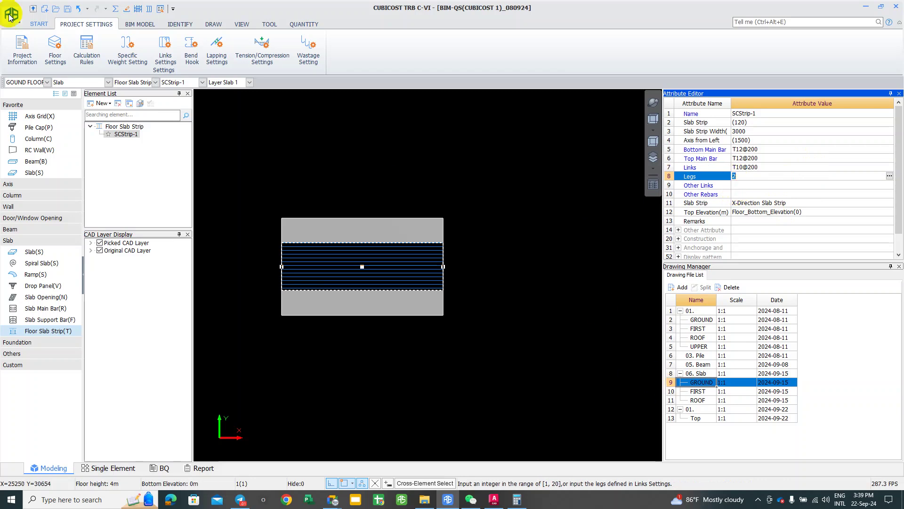
left_click(115, 8)
Step: Recalculate ground-floor rebar and confirm the Calculation succeeded message
left_click(304, 219)
left_click(444, 331)
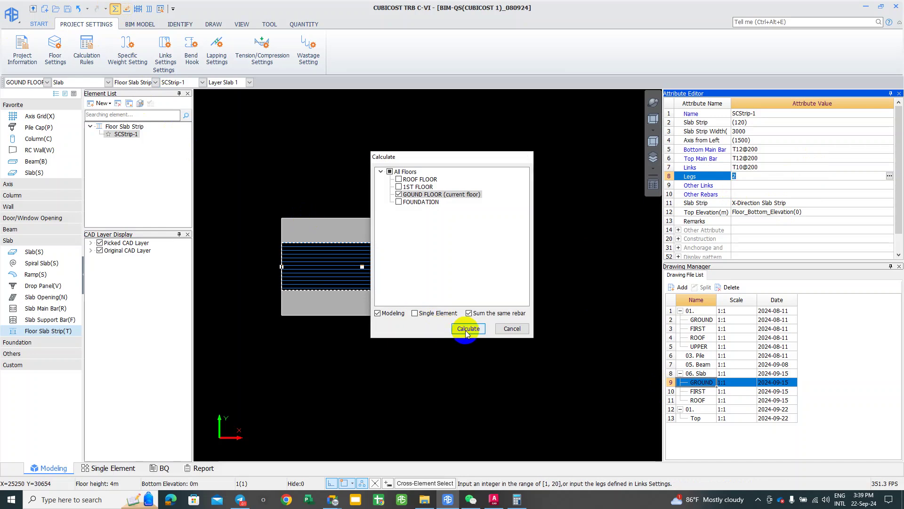
left_click(468, 329)
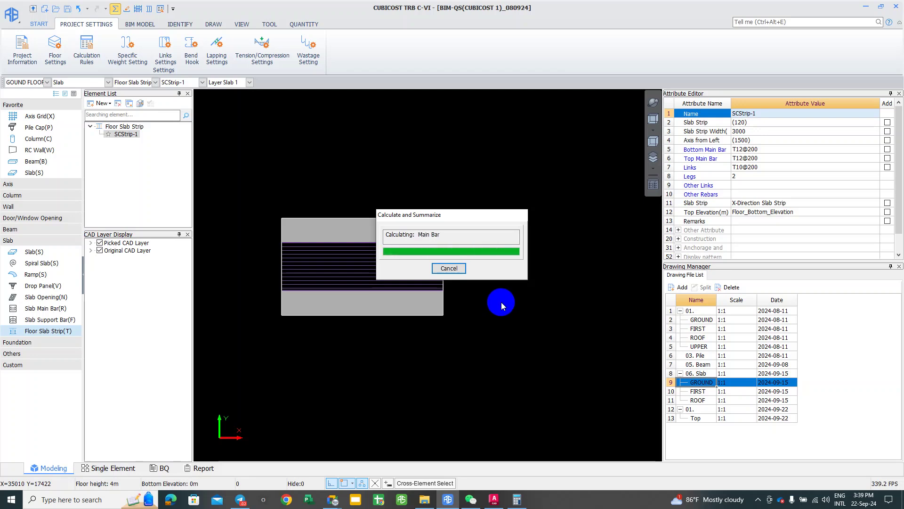
left_click(456, 272)
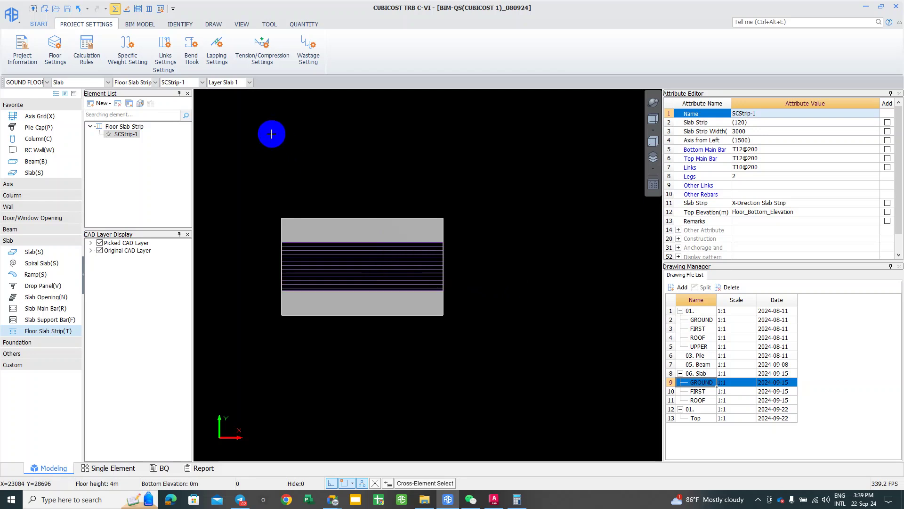
left_click(149, 12)
left_click_drag(249, 190, 236, 378)
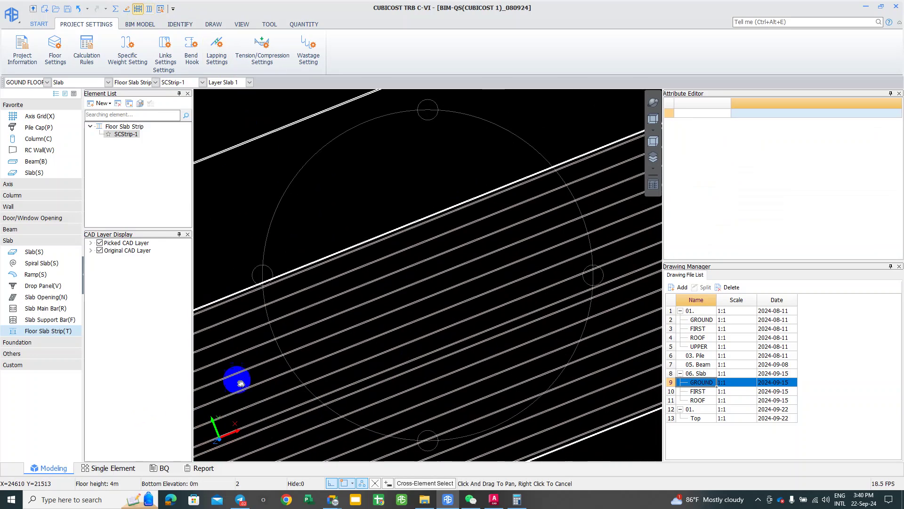
left_click_drag(303, 390, 420, 389)
scroll(424, 390, "down", 3)
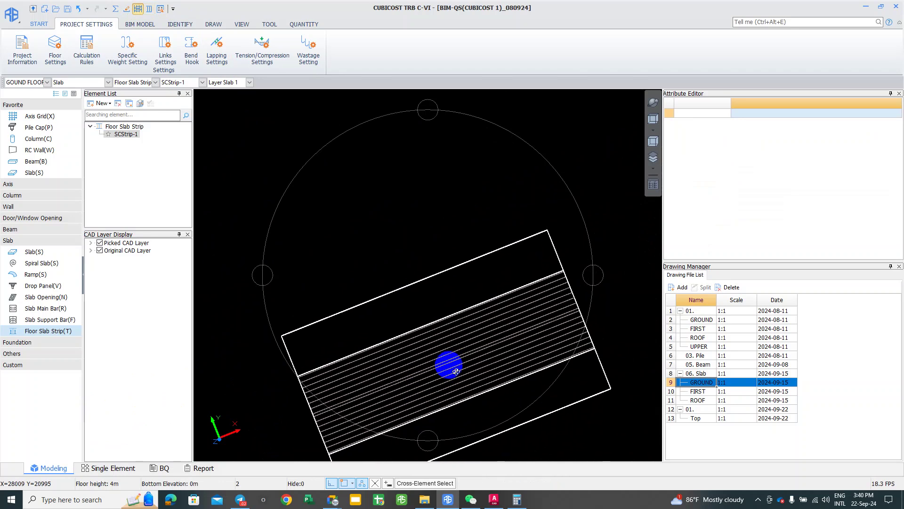
mouse_move(456, 371)
left_mouse_down()
mouse_move(433, 332)
mouse_move(363, 303)
left_mouse_up()
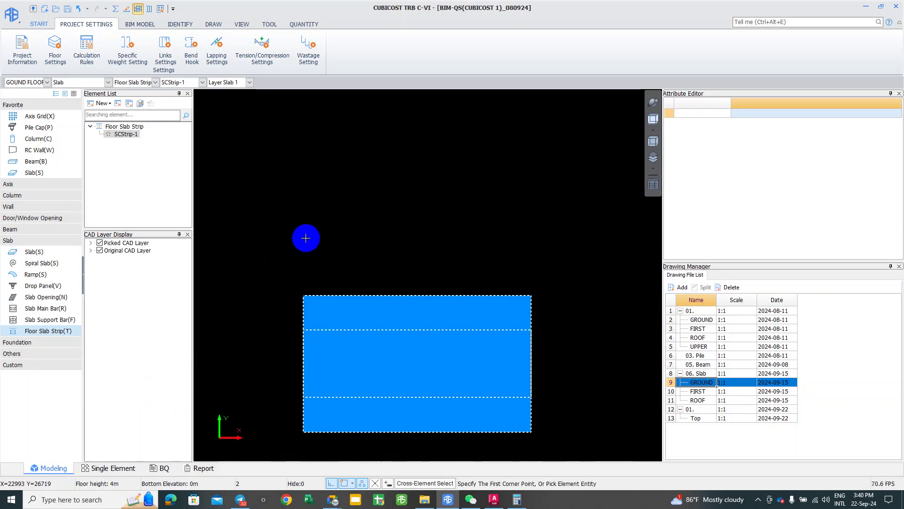
mouse_move(313, 329)
left_mouse_down()
mouse_move(314, 353)
mouse_move(313, 335)
left_mouse_up()
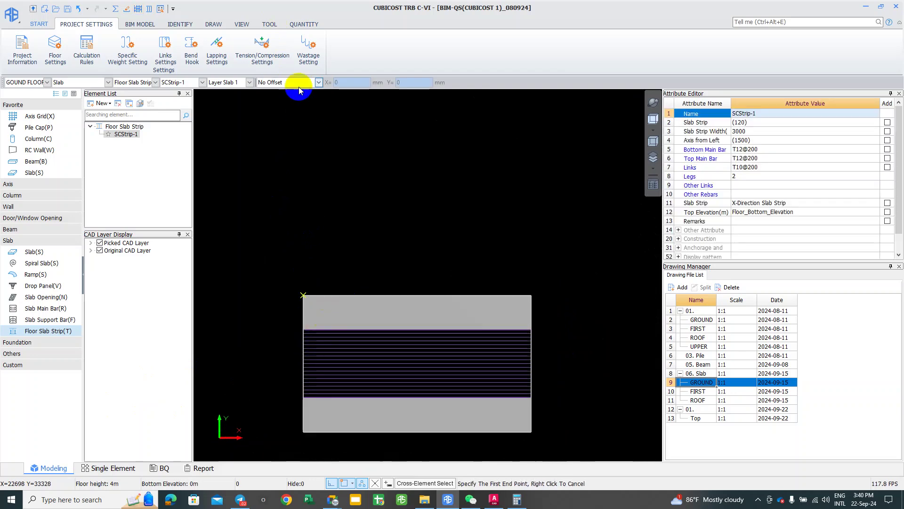
right_click(332, 187)
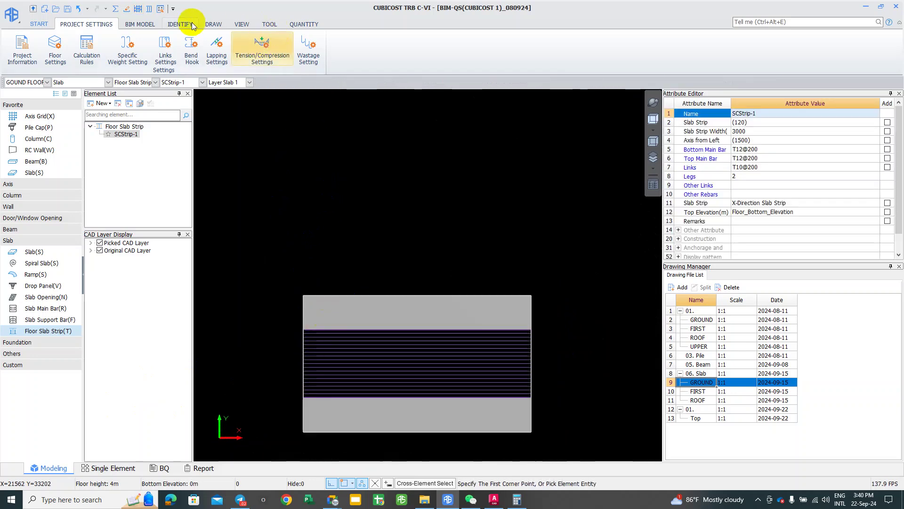
Step: Preview the Print Rebar Schedule for the box-selected SCStrip-1 (492.295 kg), then close it
left_click(314, 22)
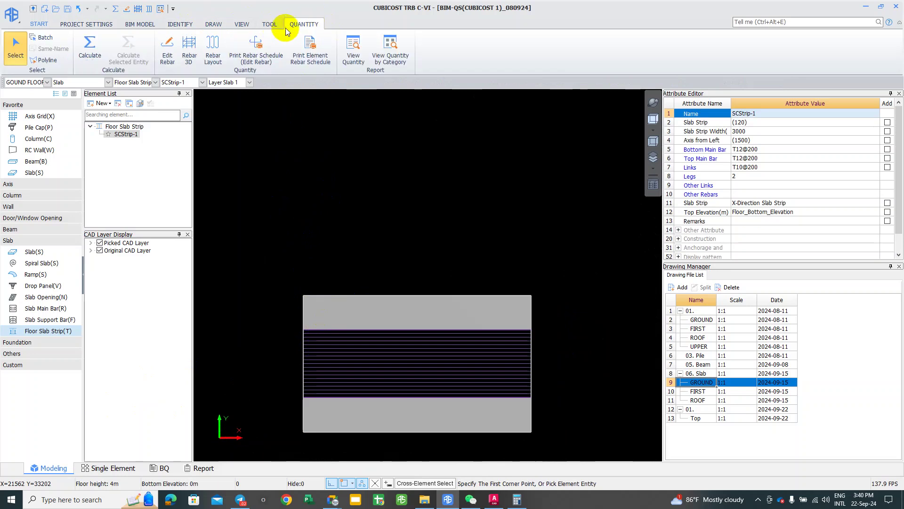
left_click(253, 56)
left_click_drag(288, 273, 576, 347)
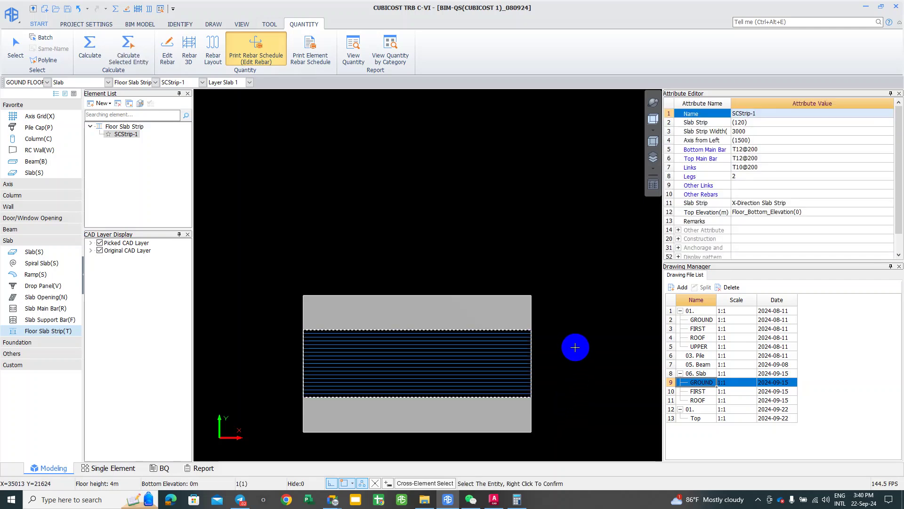
right_click(576, 347)
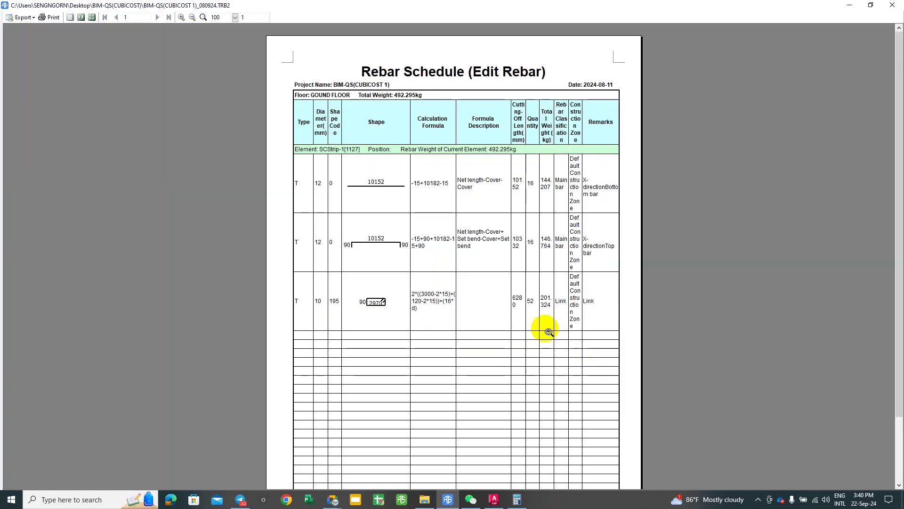
left_click(383, 293)
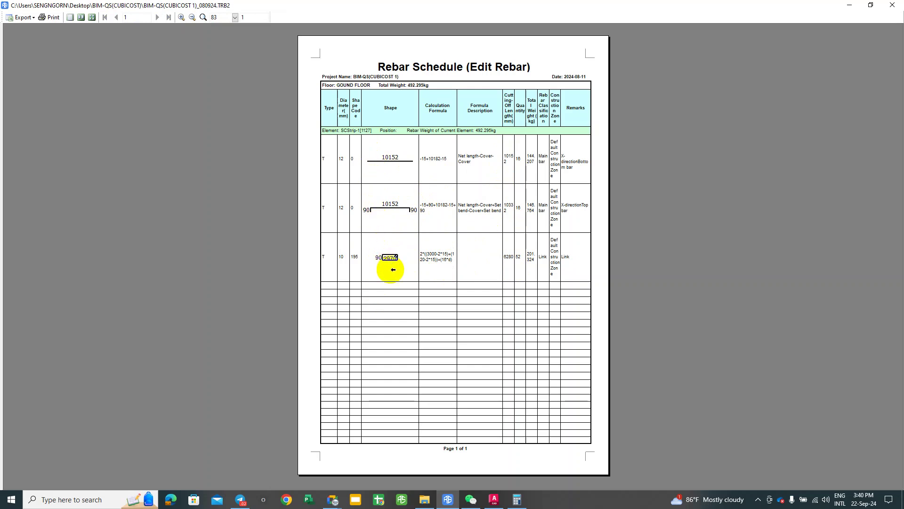
scroll(391, 268, "up", 1, "ctrl")
left_click(892, 4)
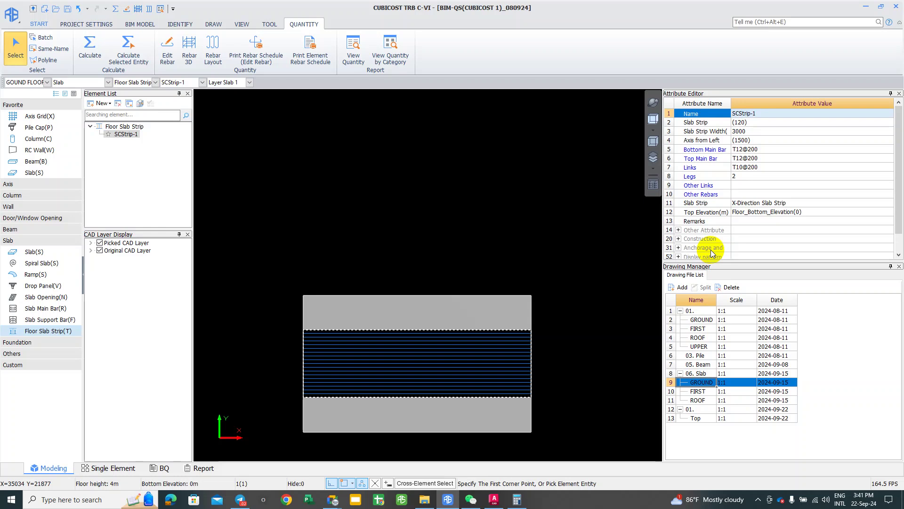
Step: Zoom out to the full ground-floor CAD plan and save project BIM-QS(CUBICOST 1)_080924
scroll(375, 325, "down", 2)
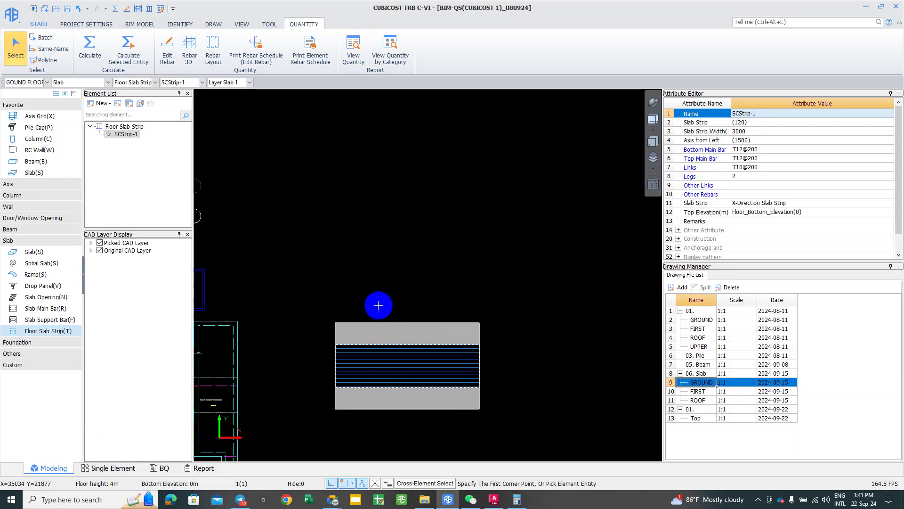
middle_click_drag(375, 304, 363, 288)
right_click(487, 421)
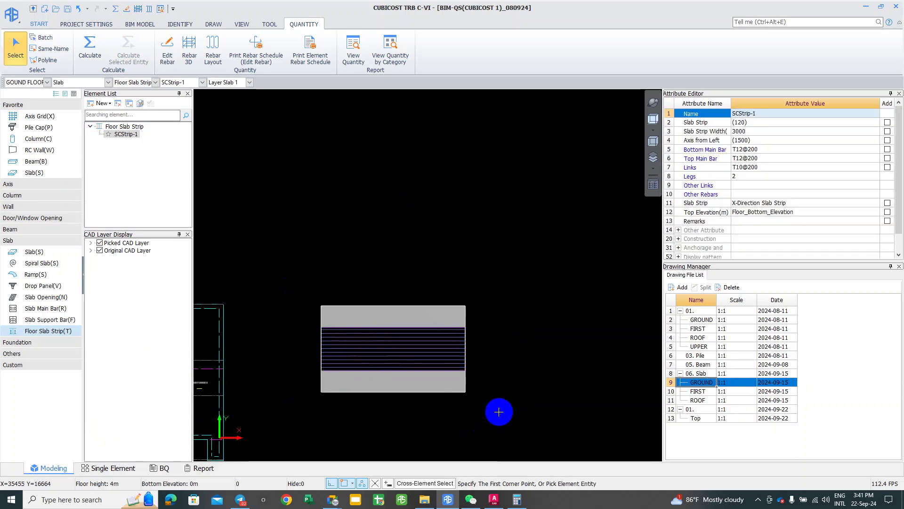
left_click(262, 284)
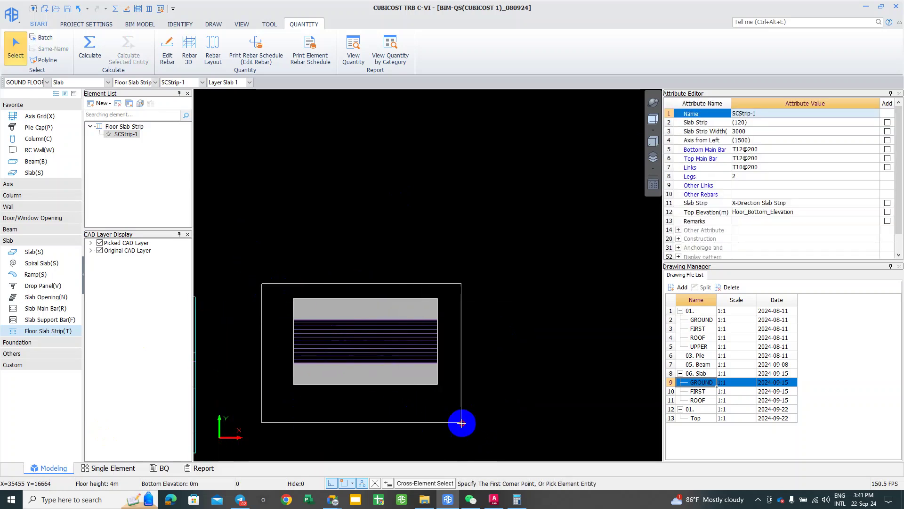
left_click(523, 413)
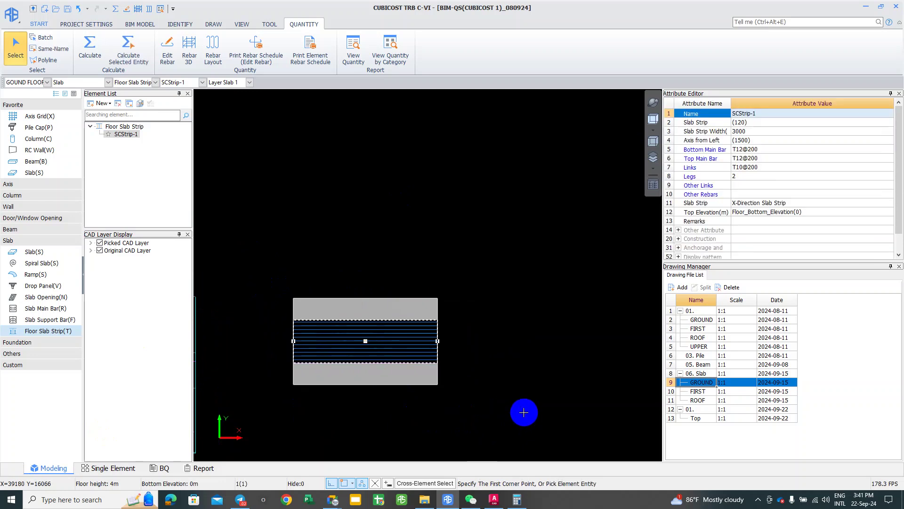
key("Escape")
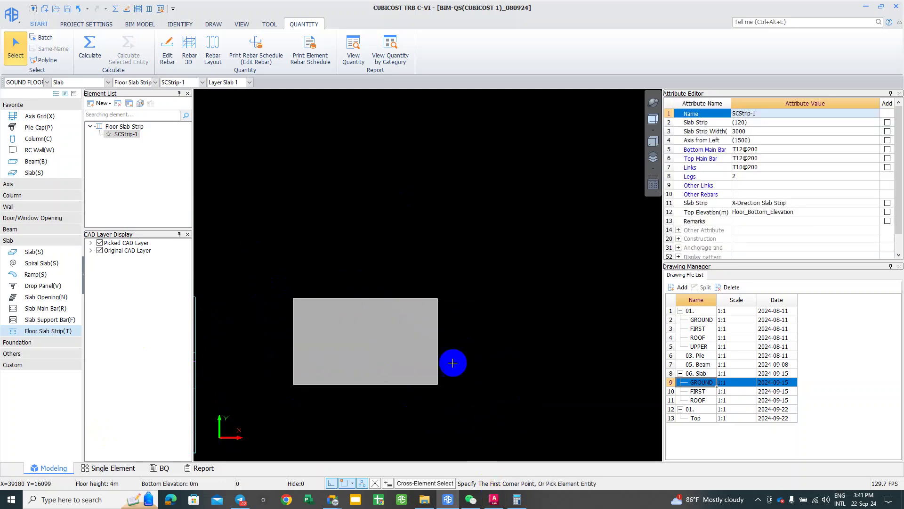
middle_click_drag(454, 363, 455, 299)
scroll(455, 299, "down", 1)
scroll(455, 299, "down", 1)
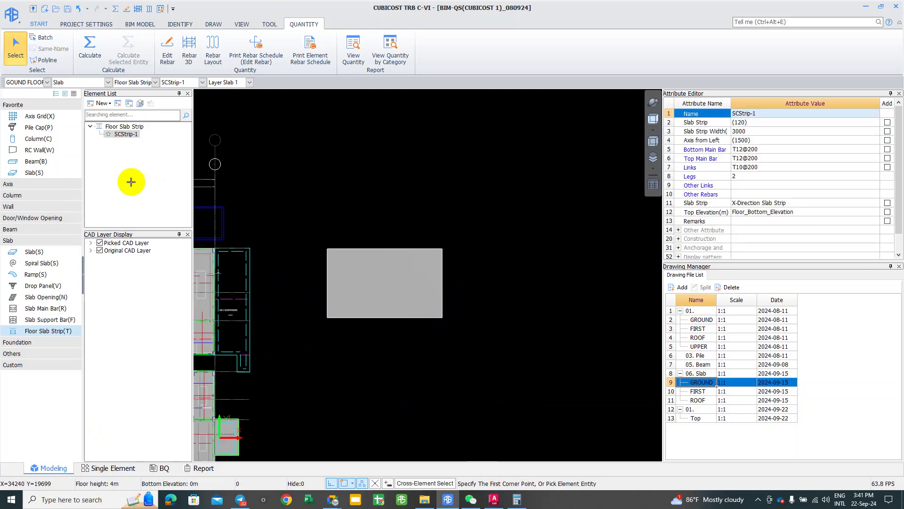
left_click(67, 9)
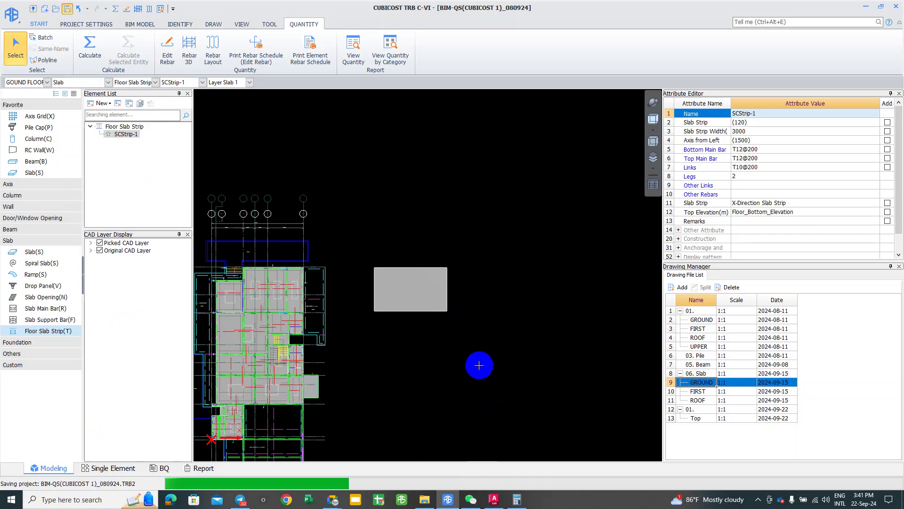
Step: Check the Telegram chat briefly, then minimize it to return to Cubicost
left_click(240, 503)
scroll(351, 301, "down", 6)
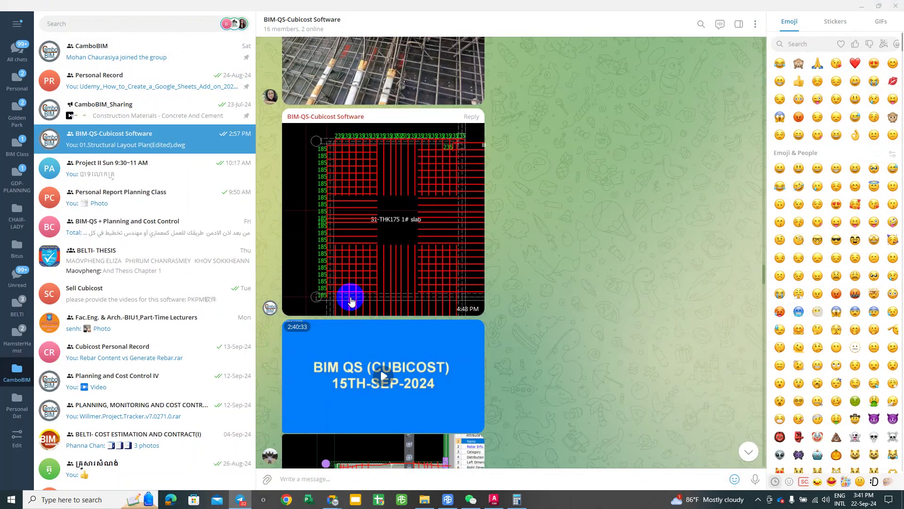
scroll(351, 302, "down", 5)
scroll(359, 320, "down", 20)
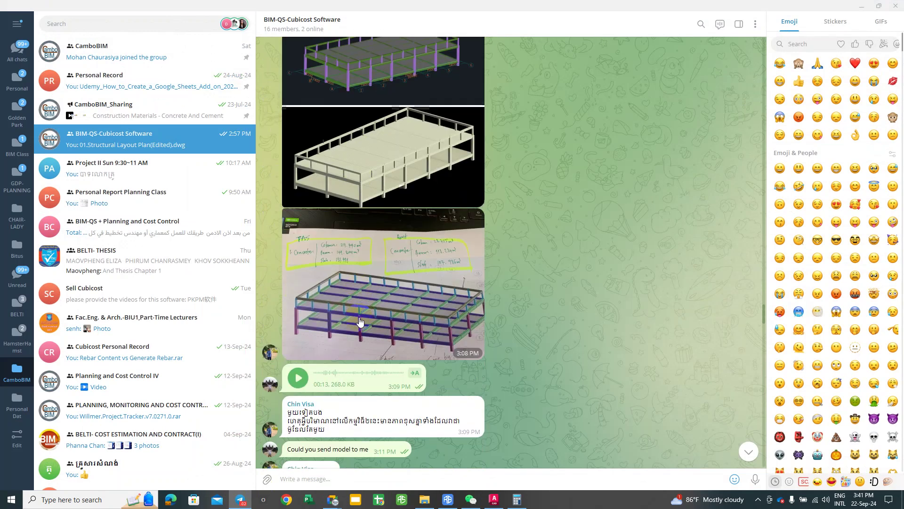
scroll(406, 323, "down", 6)
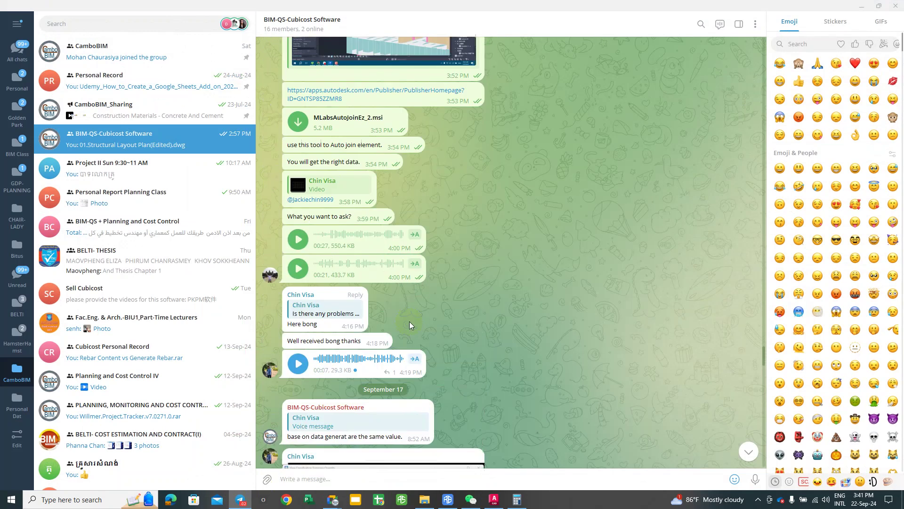
left_click(861, 6)
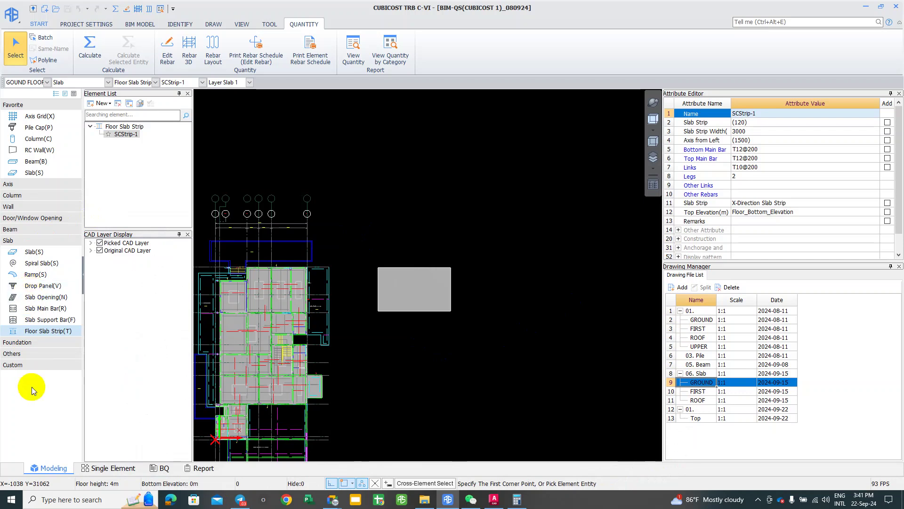
Step: Cancel the stray strip point and stretch slab S1-THK175's right, bottom and top edges outward
middle_click_drag(468, 319, 430, 318)
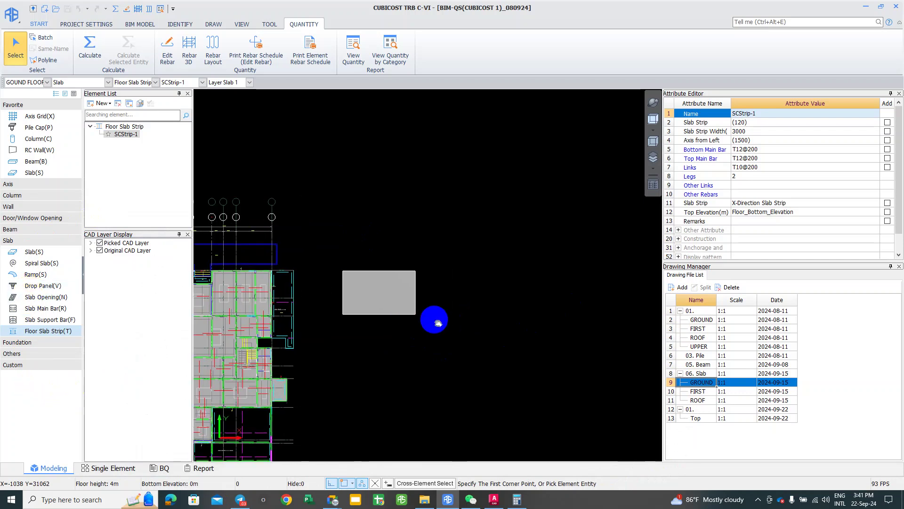
left_click(379, 317)
key("Escape")
left_click(377, 340)
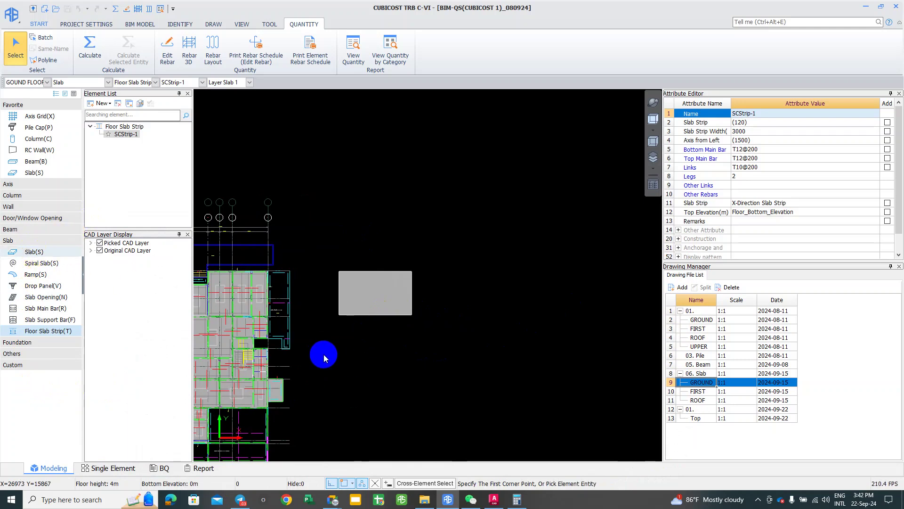
left_click(329, 337)
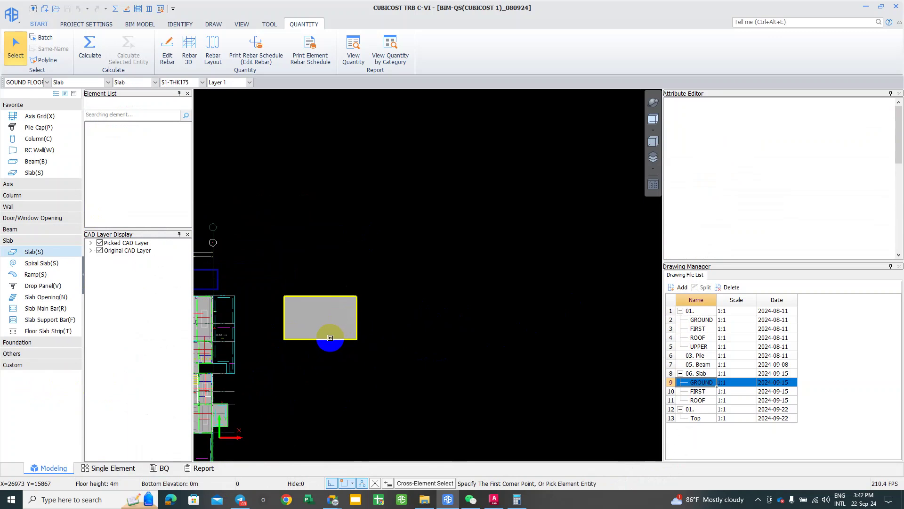
left_click_drag(354, 332, 599, 324)
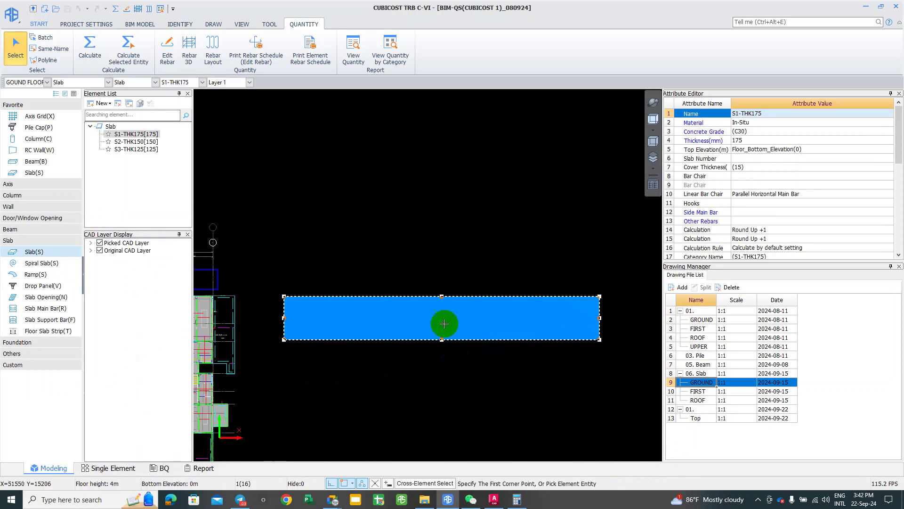
left_click(405, 335)
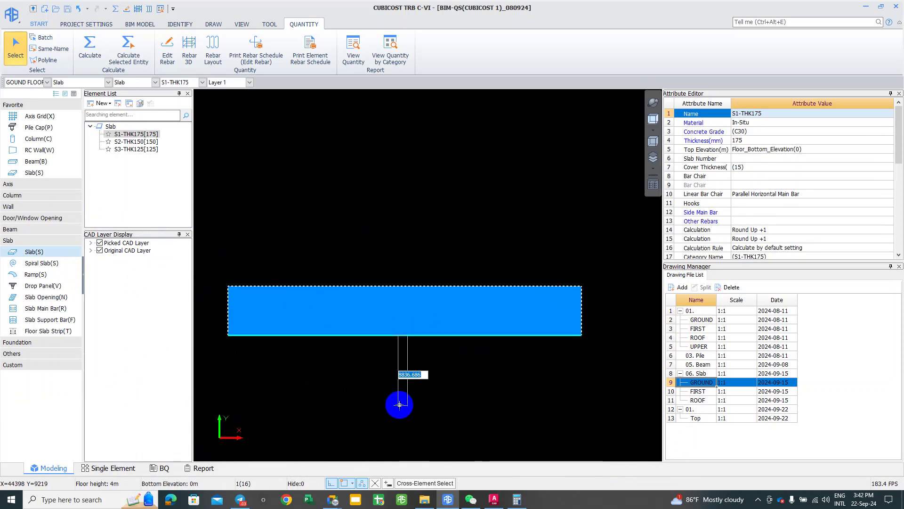
left_click(400, 403)
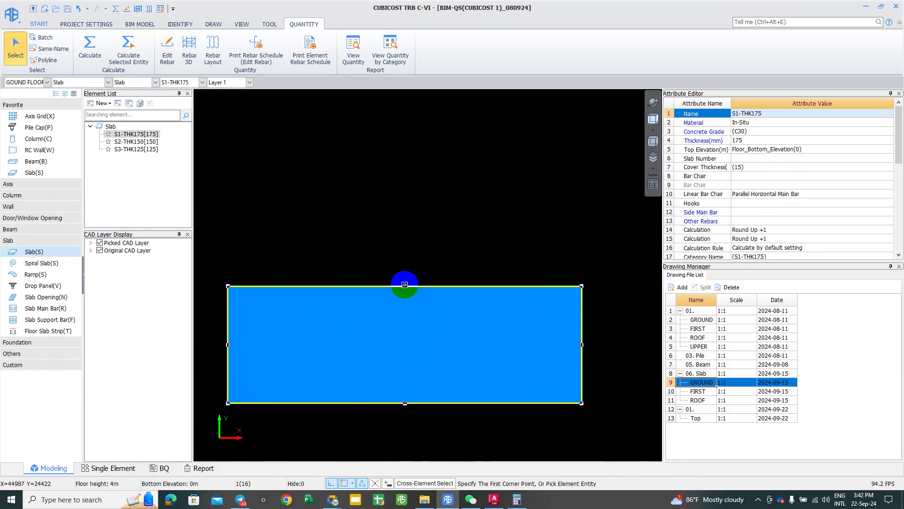
left_click(408, 201)
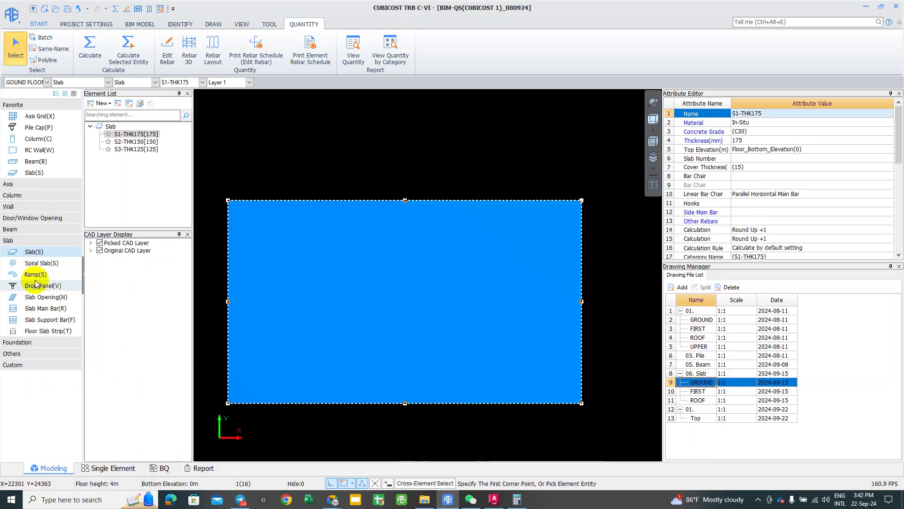
Step: Switch to Drop Panel with V and show the DP-1 to DP-3 definitions
middle_click_drag(363, 335, 363, 300)
left_click(280, 340)
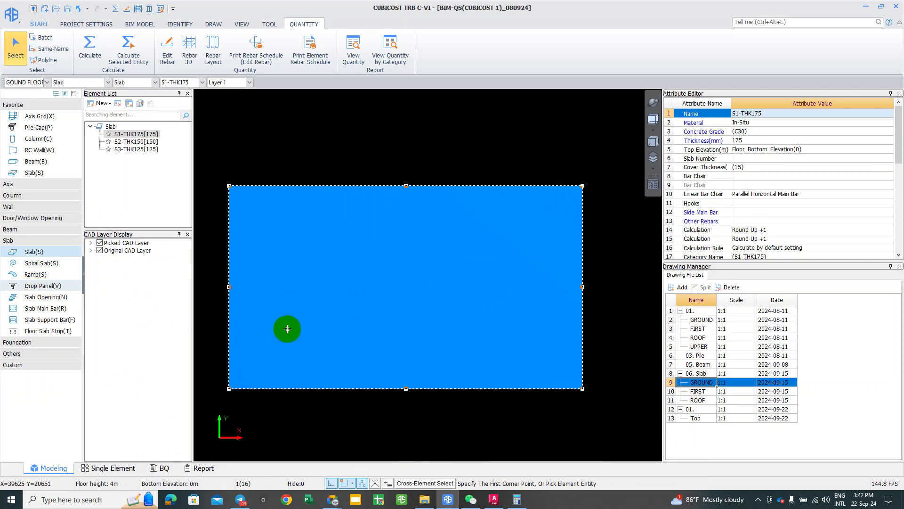
key("v")
left_click(426, 300)
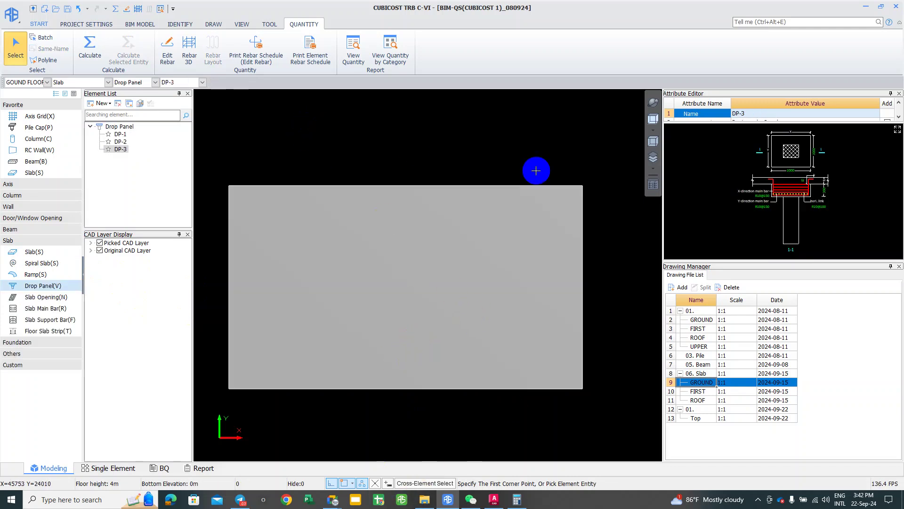
Step: Open DP-3's parametric section drawing and set its X dimension to 10000
left_click(897, 130)
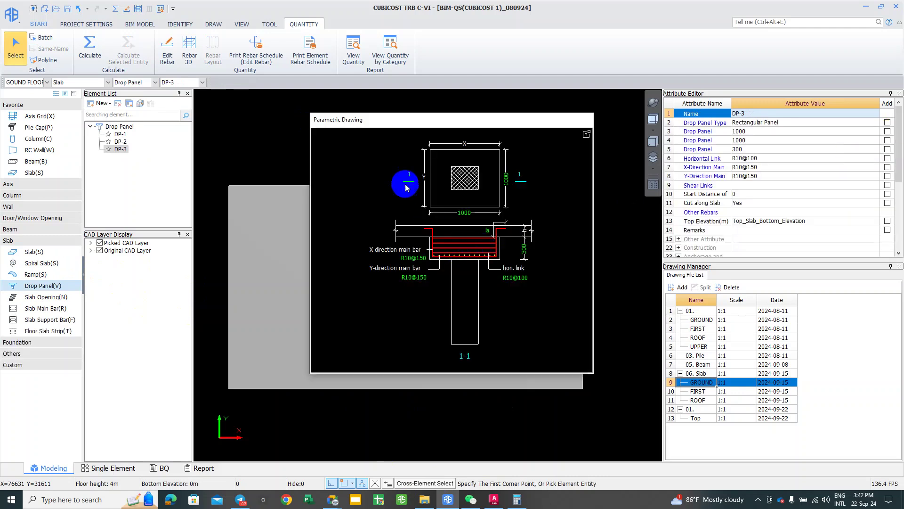
left_click(464, 213)
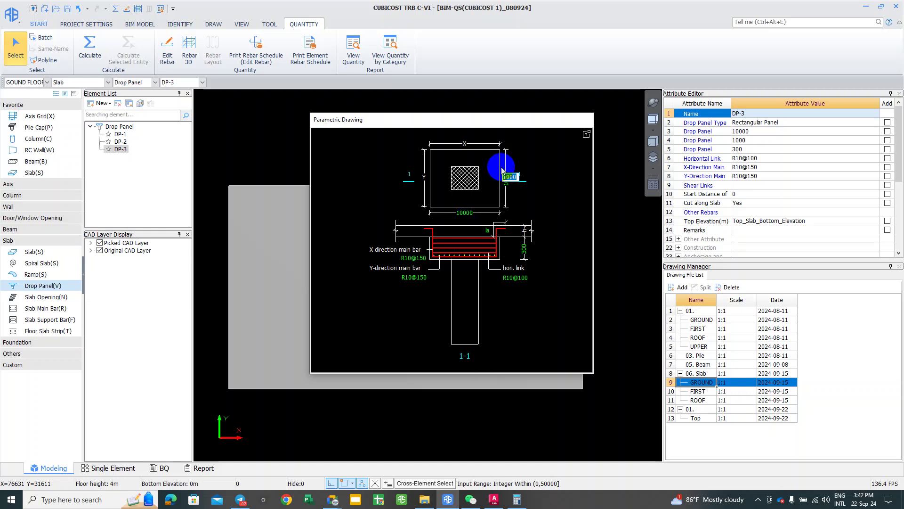
left_click_drag(471, 119, 425, 120)
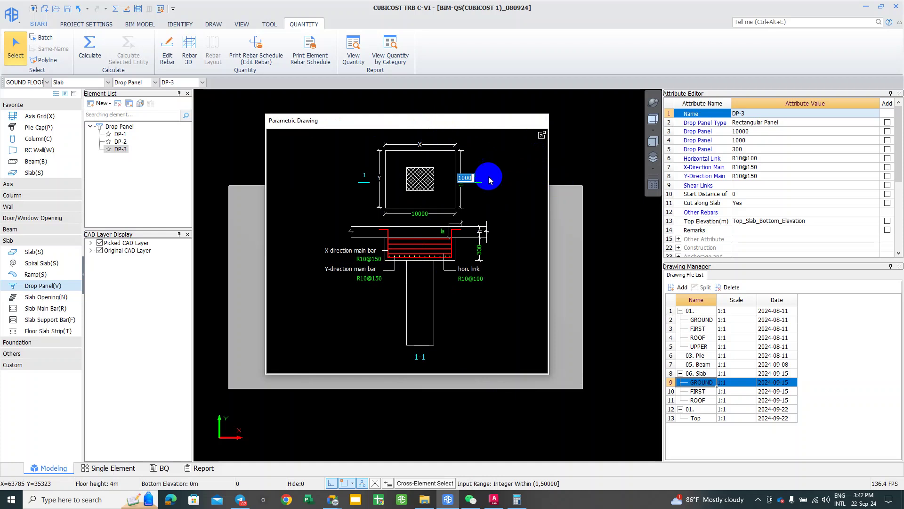
mouse_move(600, 149)
left_mouse_down()
mouse_move(608, 170)
mouse_move(608, 109)
mouse_move(619, 142)
left_mouse_up()
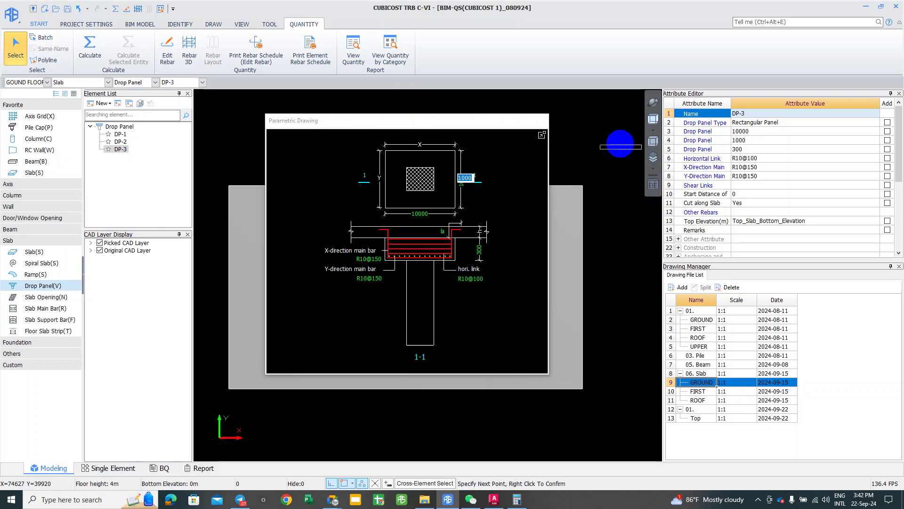
left_click(472, 110)
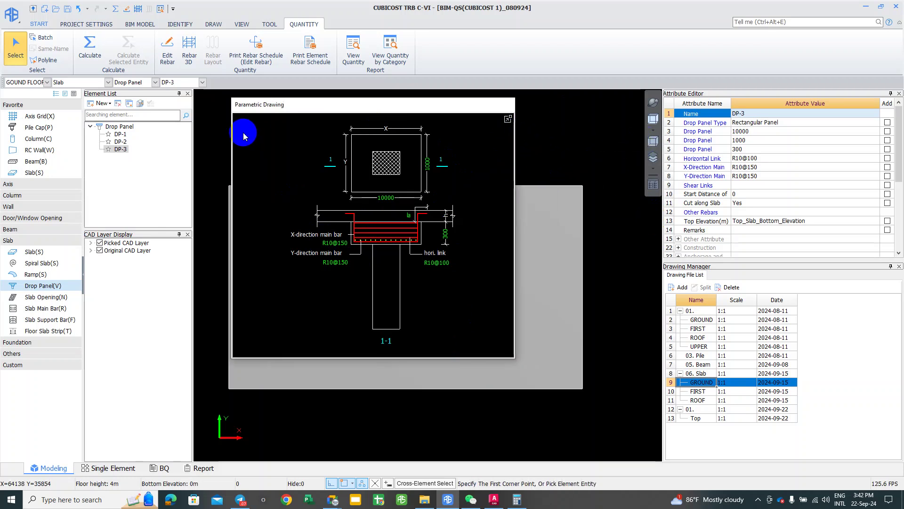
Step: Select DP-3 in the element list and close its parametric section editor
left_click(118, 148)
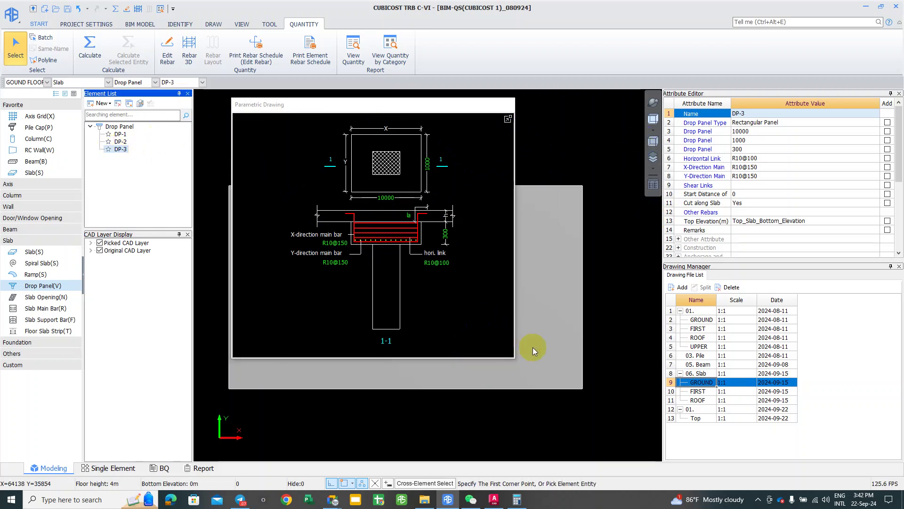
scroll(579, 376, "down", 3)
scroll(549, 413, "down", 1)
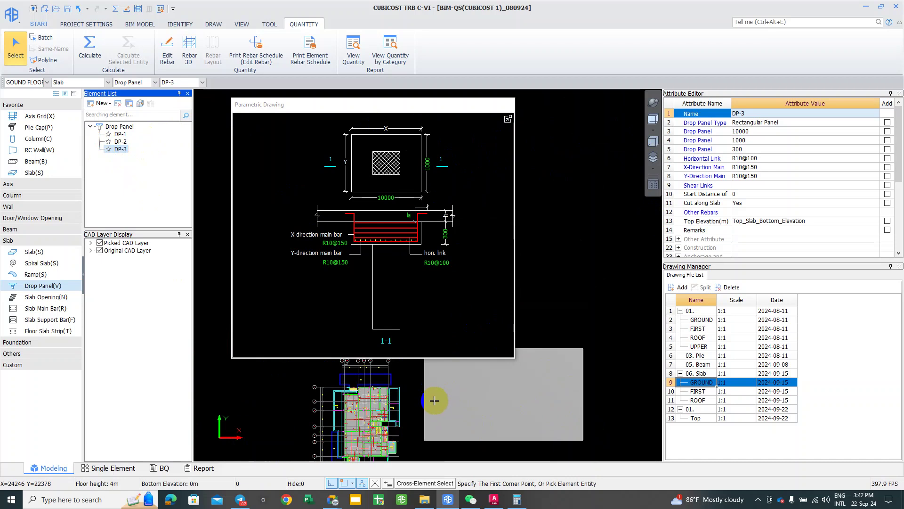
left_click(440, 414)
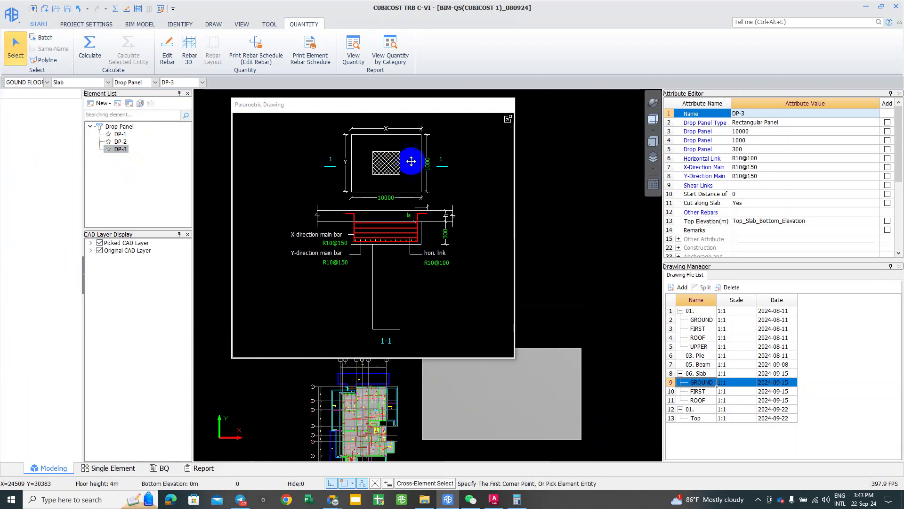
left_click(454, 375)
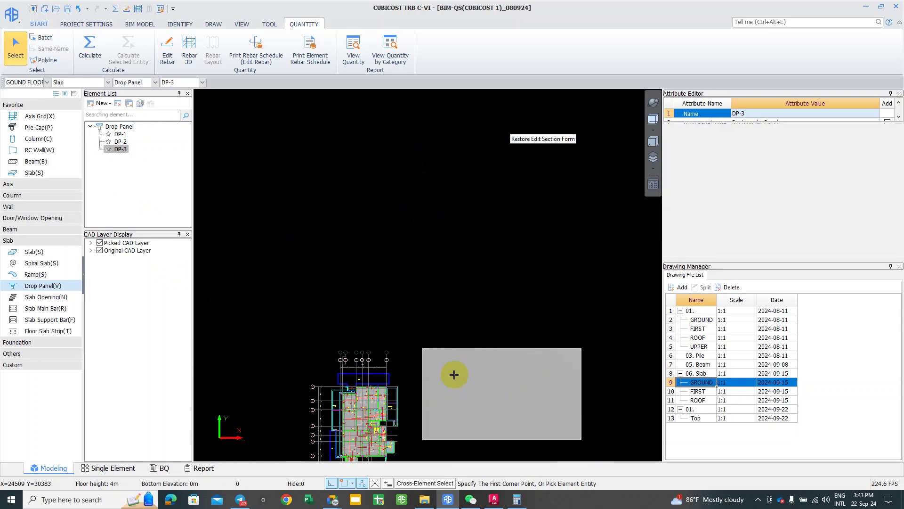
mouse_move(430, 376)
middle_mouse_down()
mouse_move(327, 297)
mouse_move(339, 293)
middle_mouse_up()
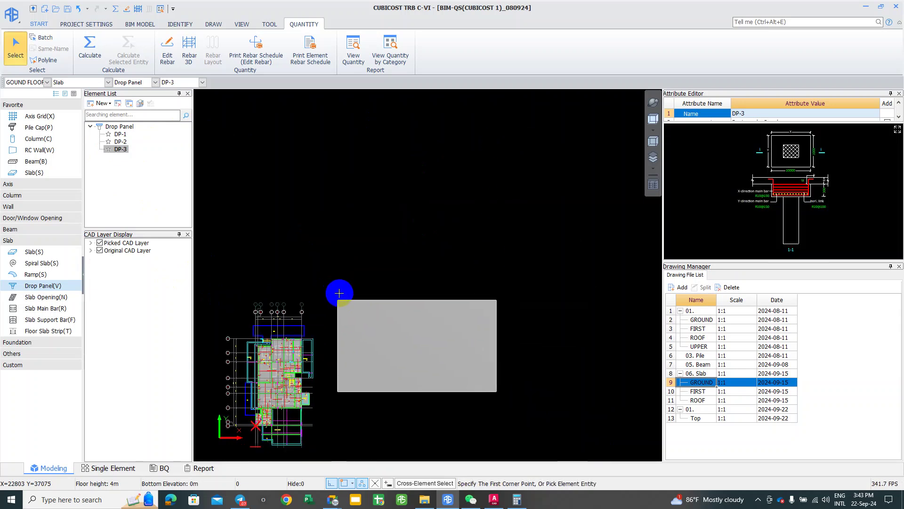
left_click(121, 149)
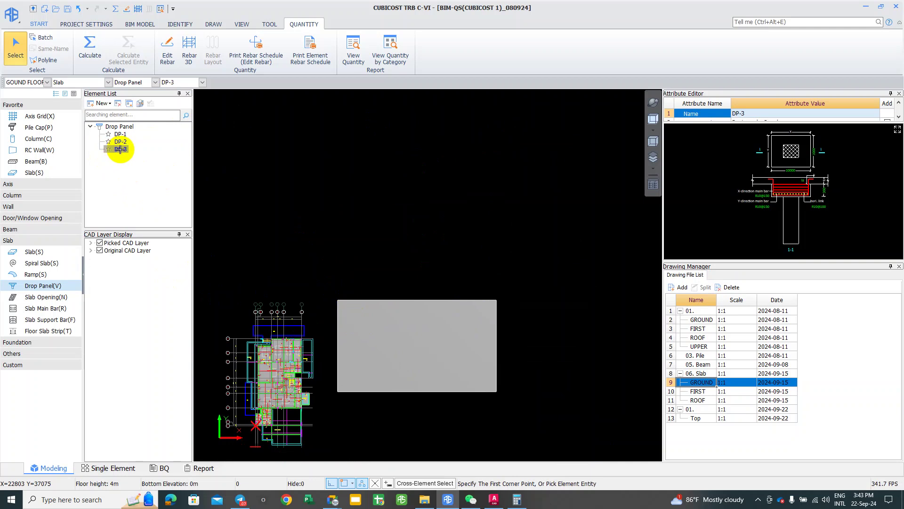
scroll(336, 334, "up", 2)
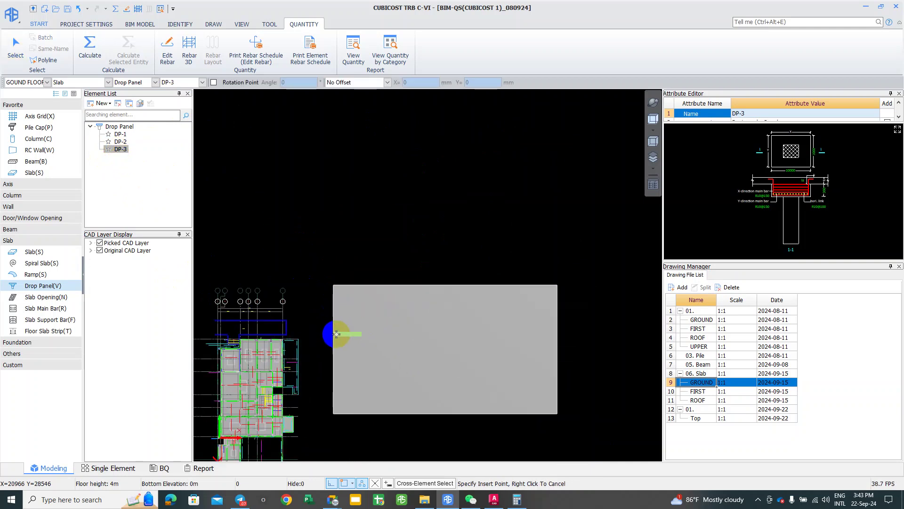
scroll(353, 341, "up", 2)
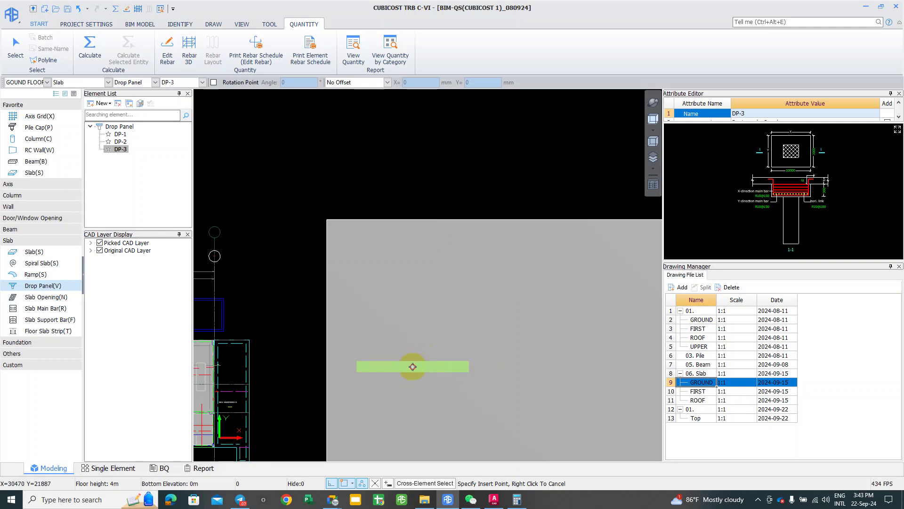
left_click(412, 384)
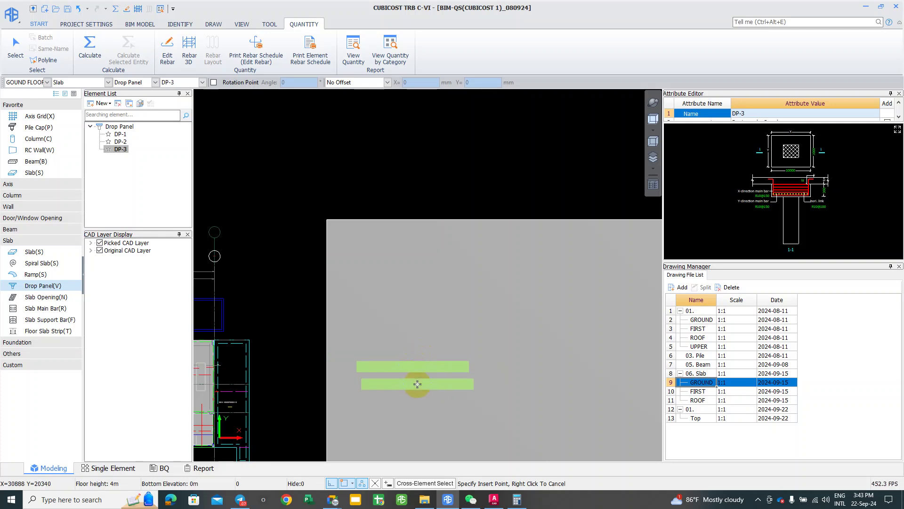
right_click(417, 383)
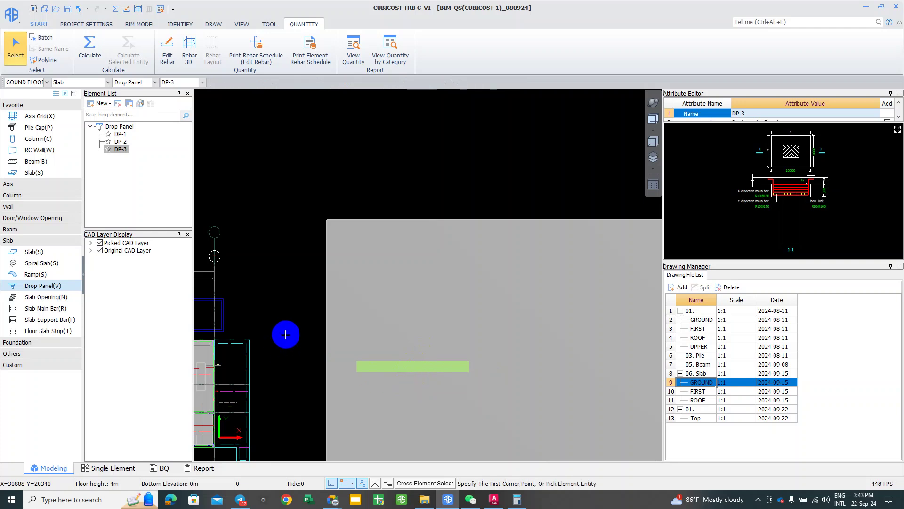
right_click(505, 399)
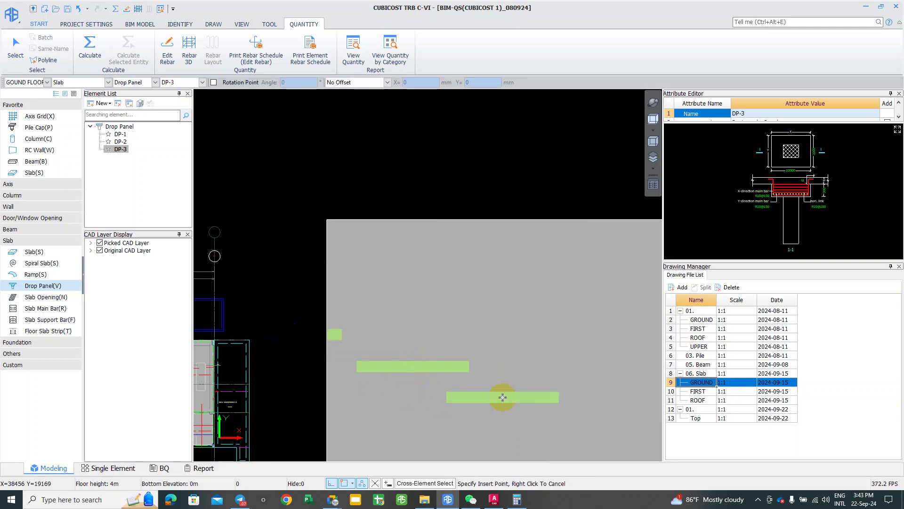
right_click(478, 403)
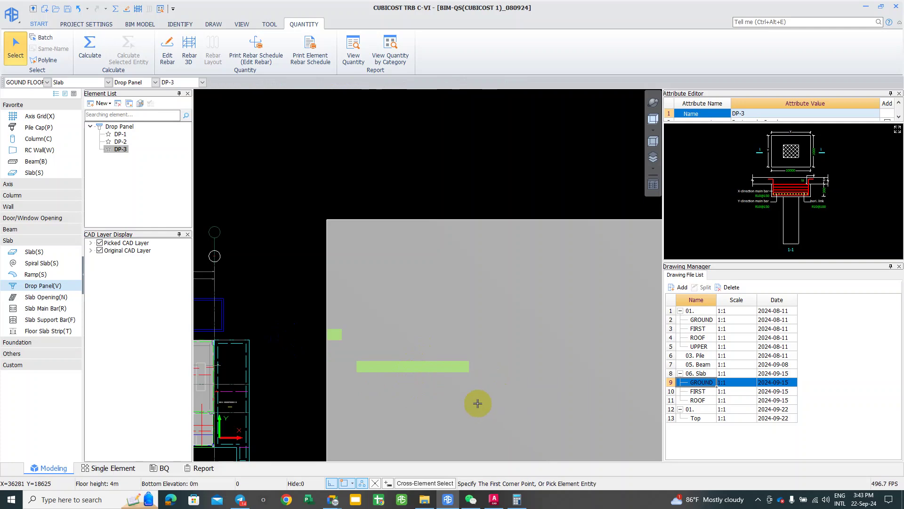
left_click(335, 334)
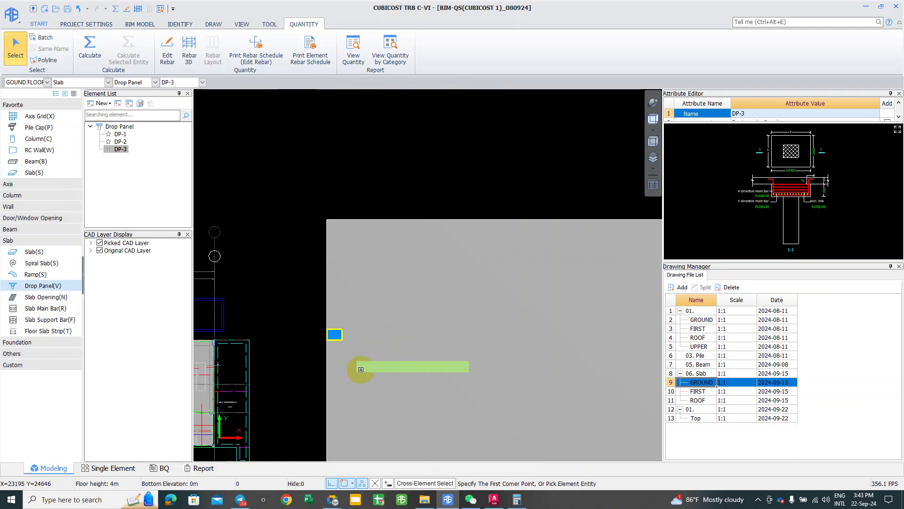
left_click(361, 366)
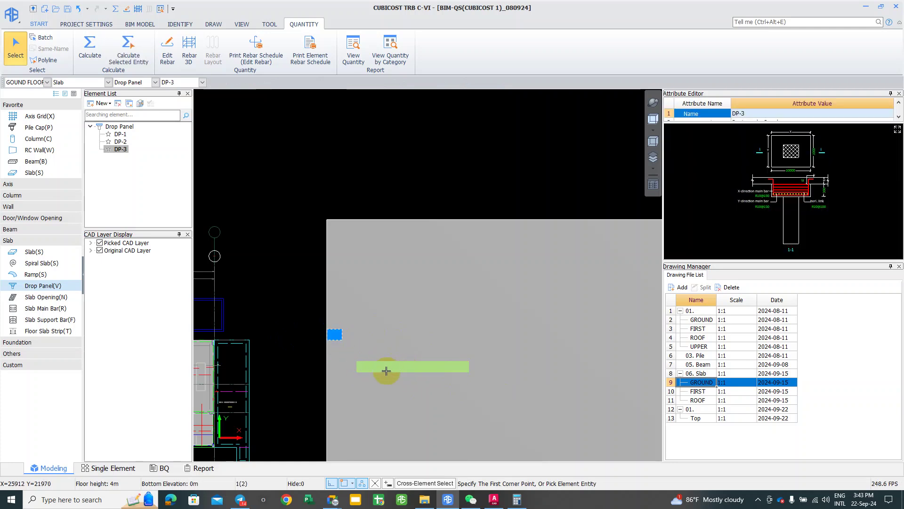
key("Delete")
left_click(397, 340)
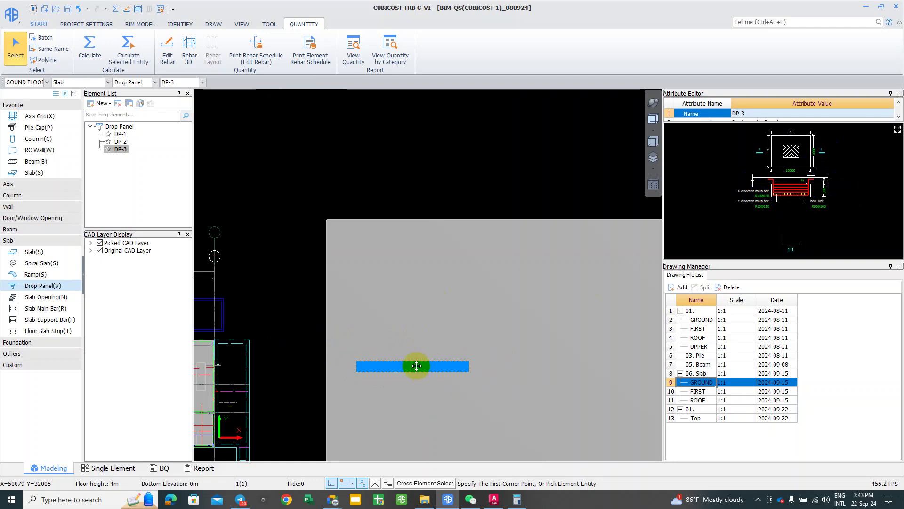
key("Delete")
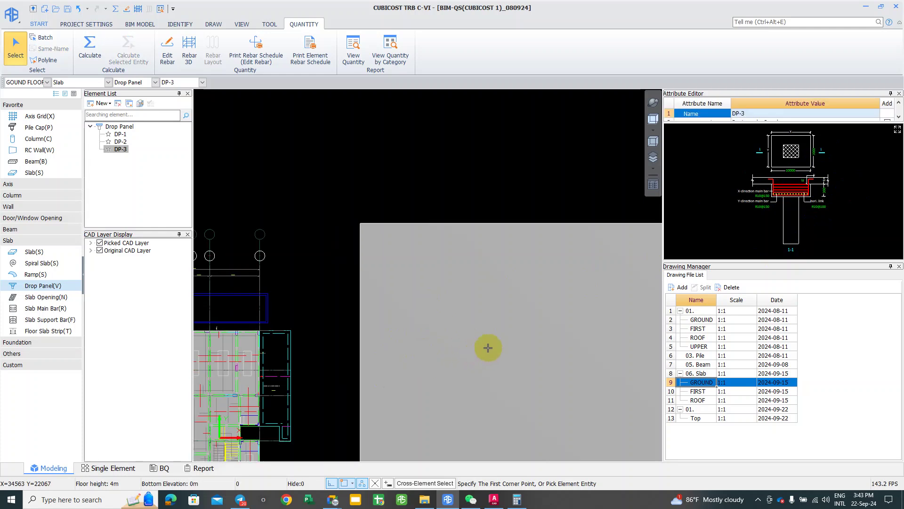
Step: Bring up Telegram and go through the Personal and Golden Park folders to CamboBIM
left_click(240, 503)
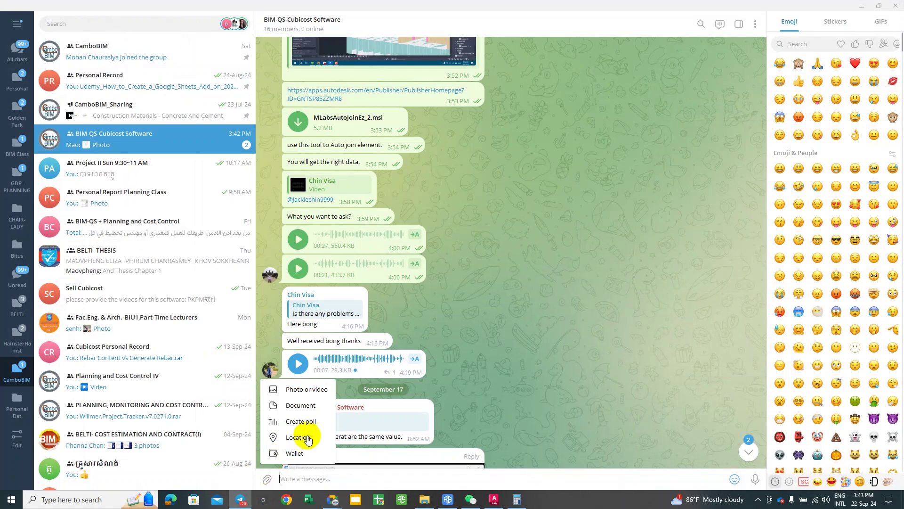
left_click(17, 79)
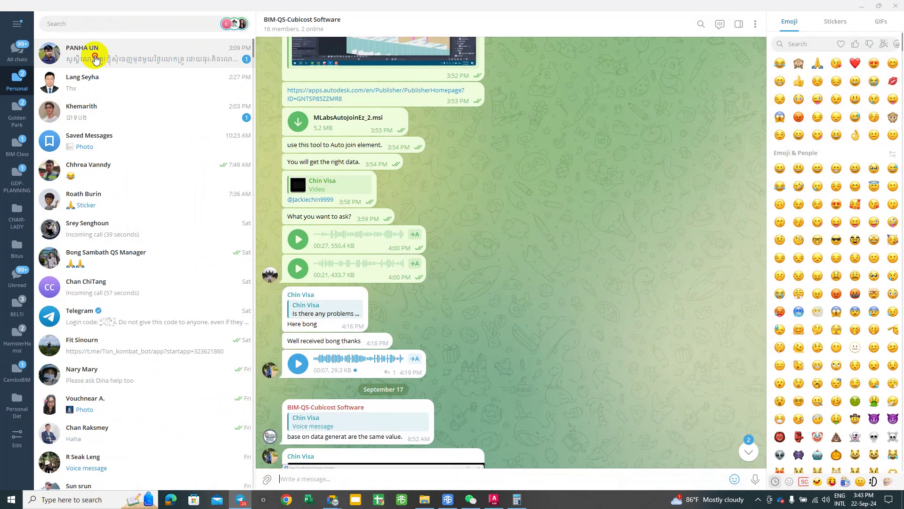
left_click(94, 58)
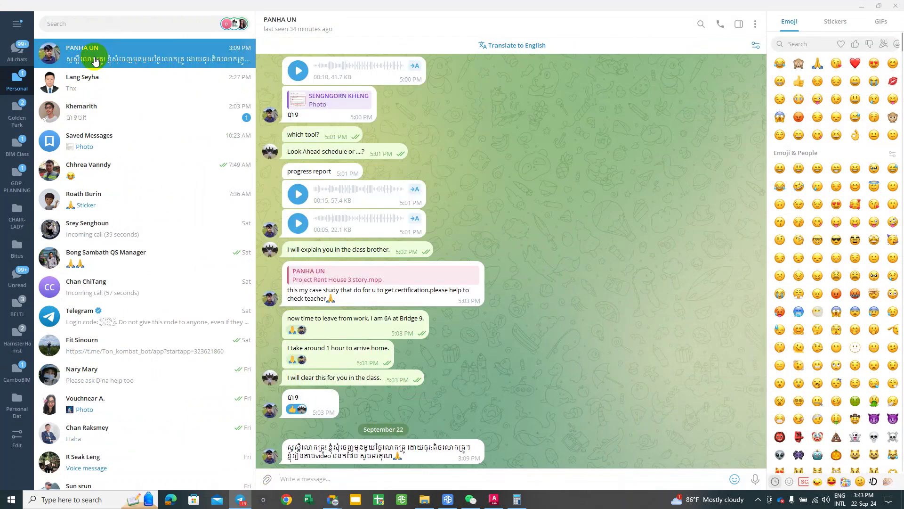
left_click(17, 113)
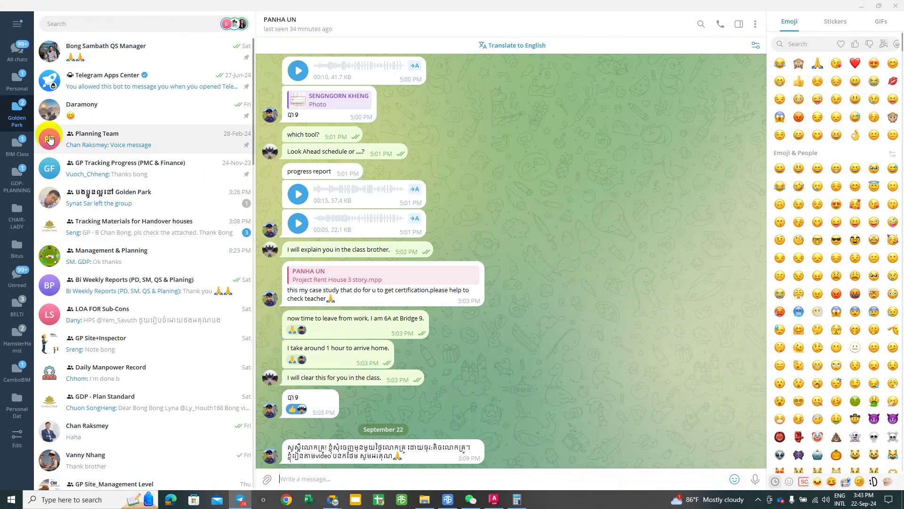
left_click(17, 80)
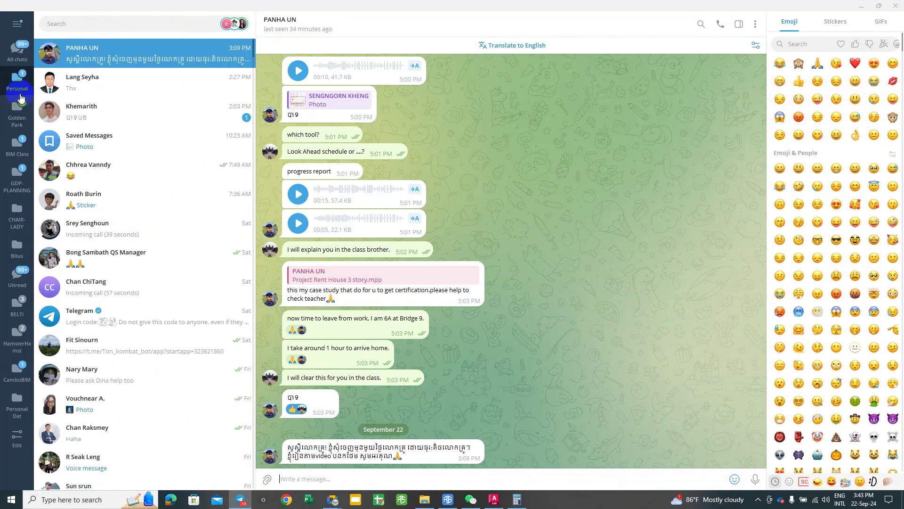
left_click(8, 384)
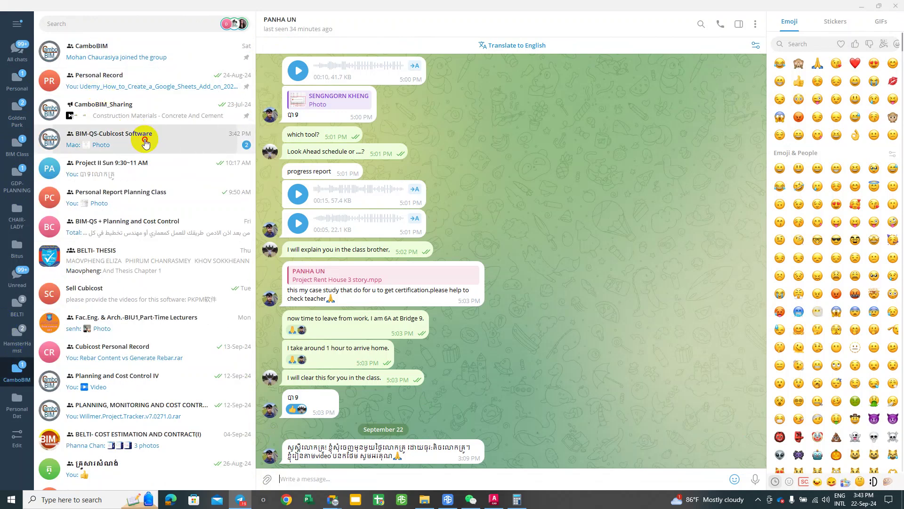
Step: Open the BIM-QS-Cubicost Software group's latest slab drawing photo and zoom to its section
left_click(146, 139)
scroll(67, 424, "down", 2)
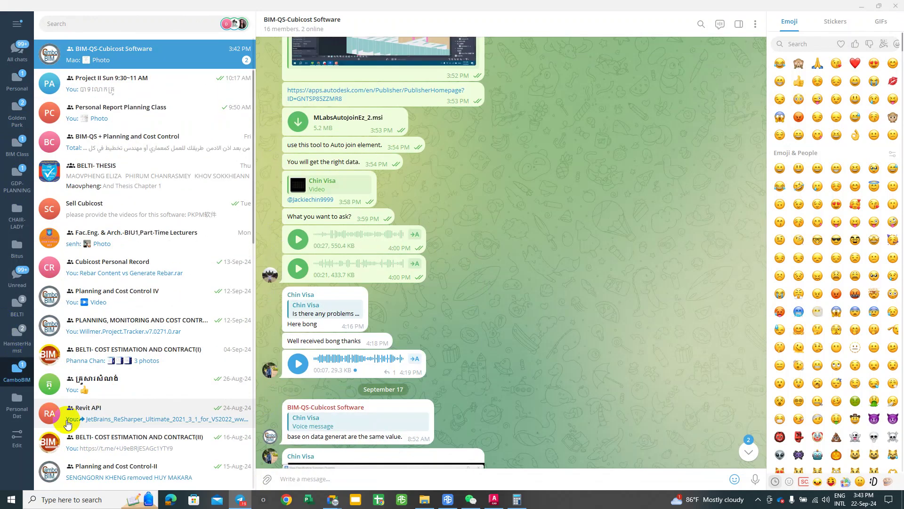
left_click(16, 369)
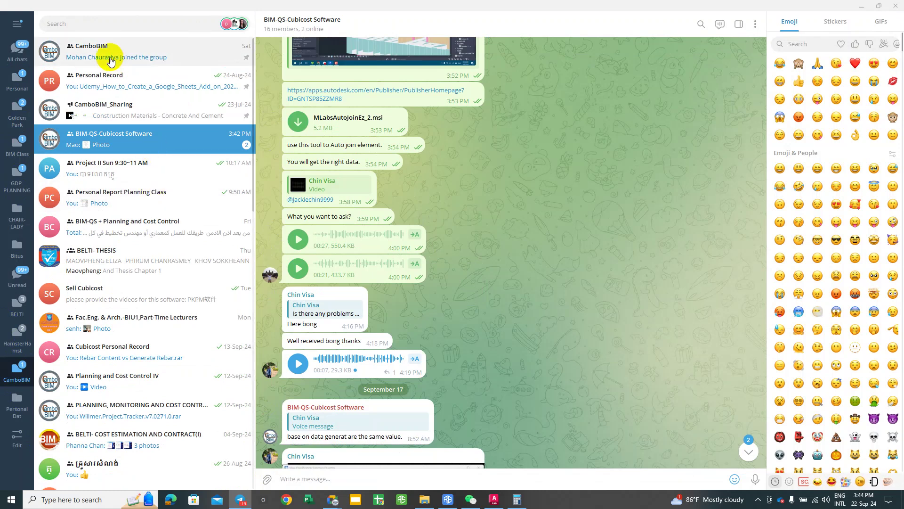
left_click(115, 136)
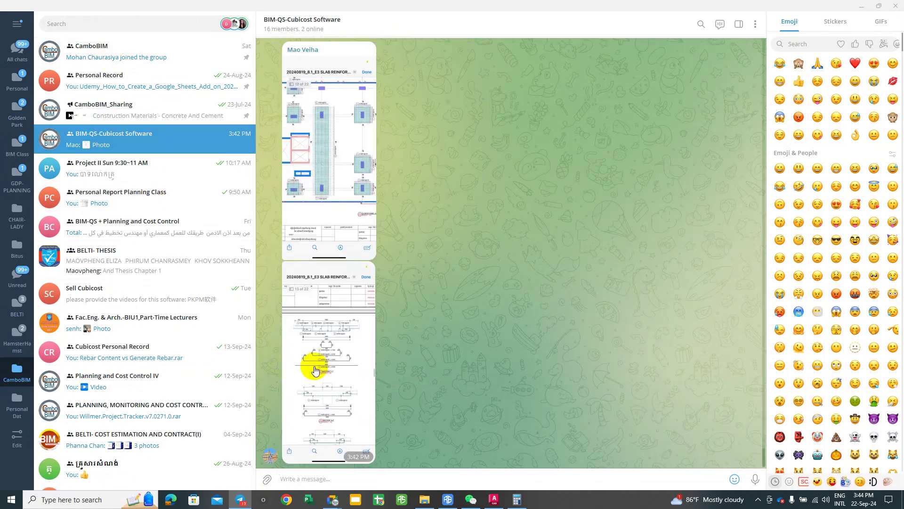
left_click(324, 351)
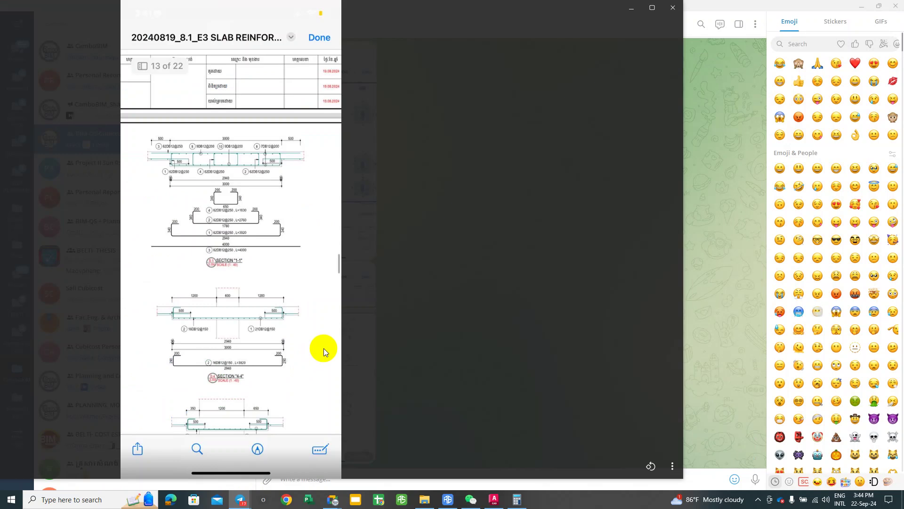
scroll(301, 269, "up", 5, "ctrl")
left_click_drag(253, 155, 311, 360)
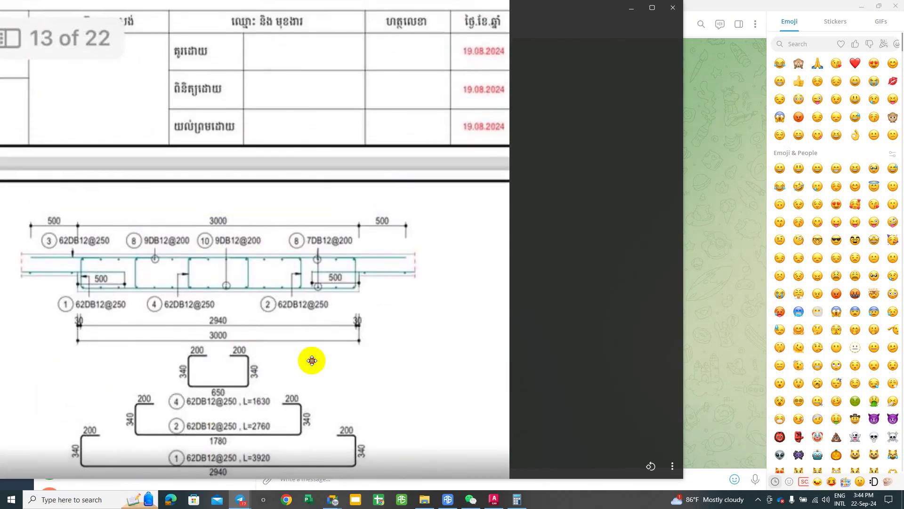
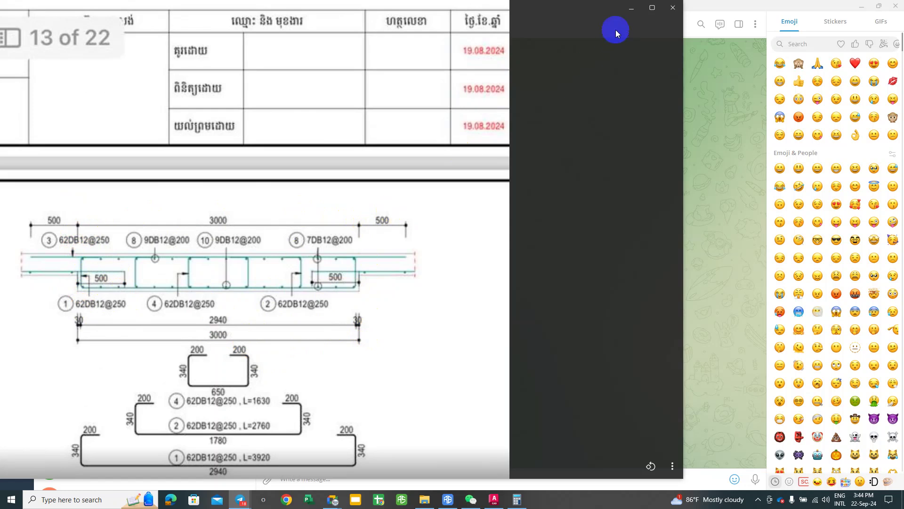
Step: Close the beam detail photo and minimize Telegram to bring the TRB model back
left_click(630, 11)
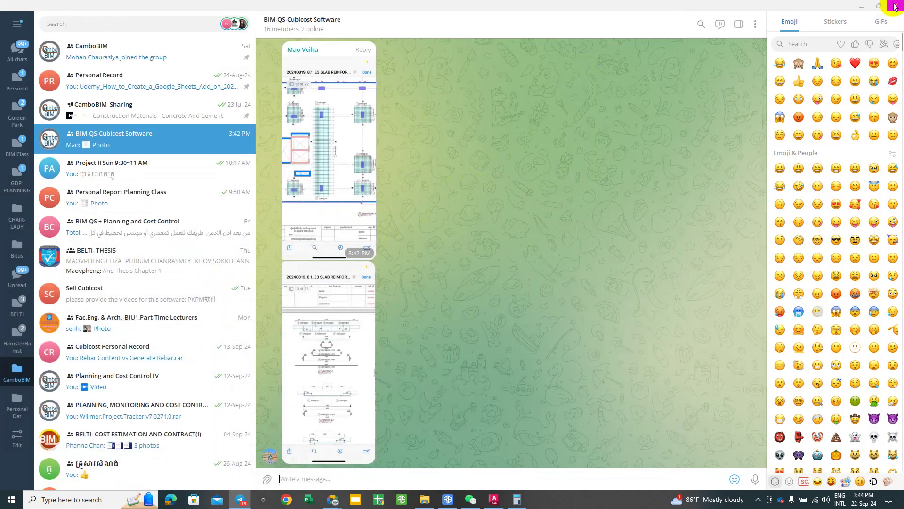
left_click(861, 6)
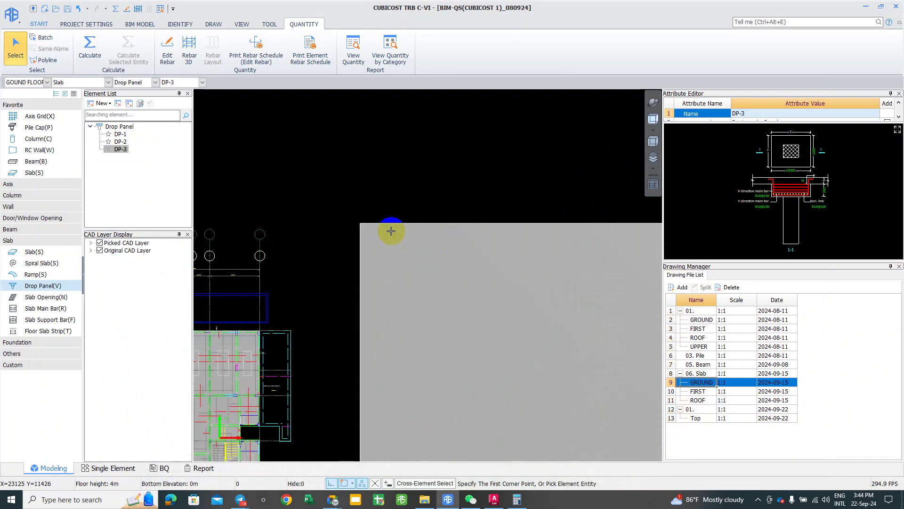
Step: Switch to beams (B) and create a new rectangular beam type, Beam-1
scroll(479, 258, "down", 2)
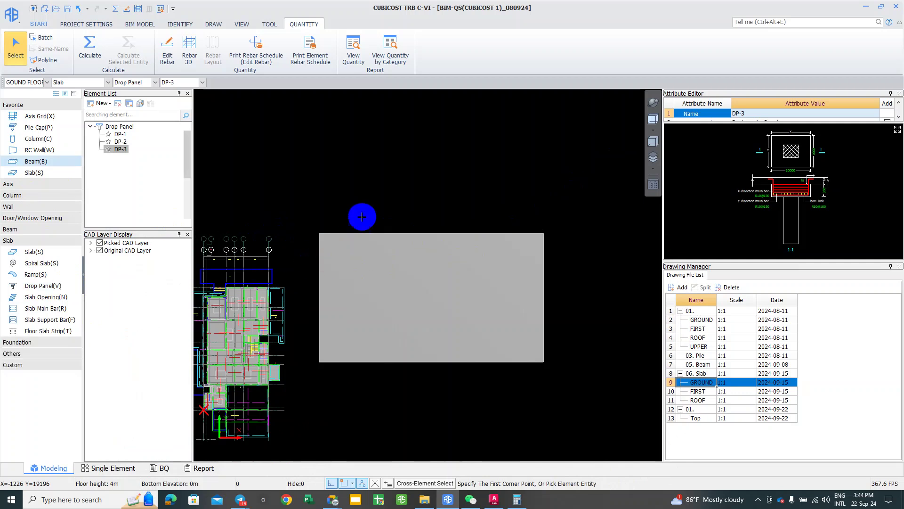
key("b")
middle_click_drag(357, 185, 354, 185)
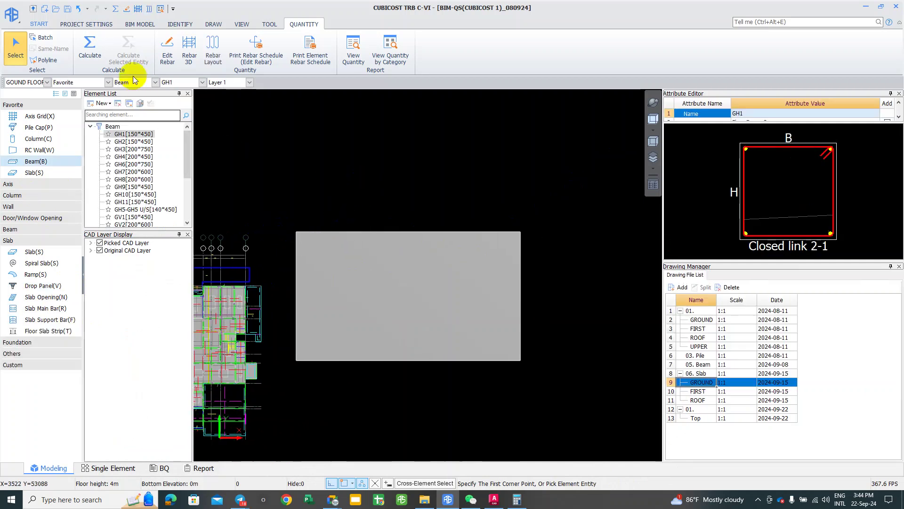
left_click(100, 104)
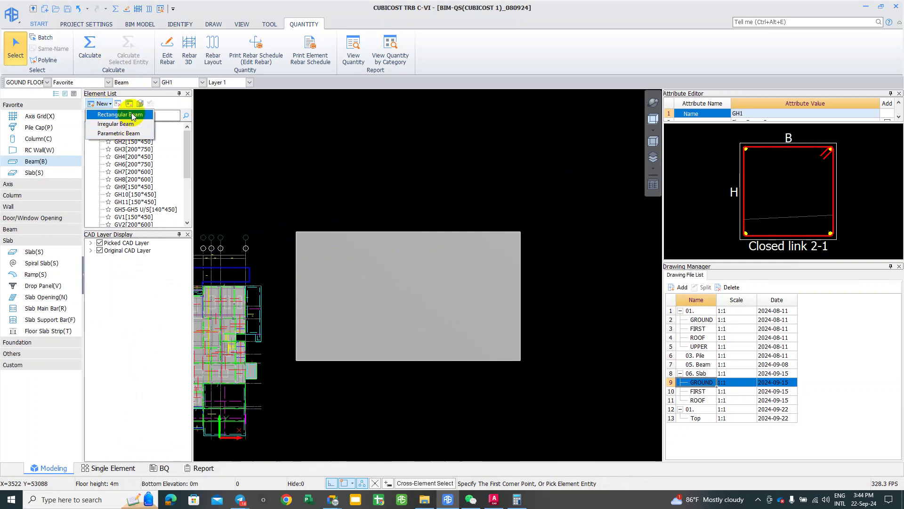
left_click(133, 115)
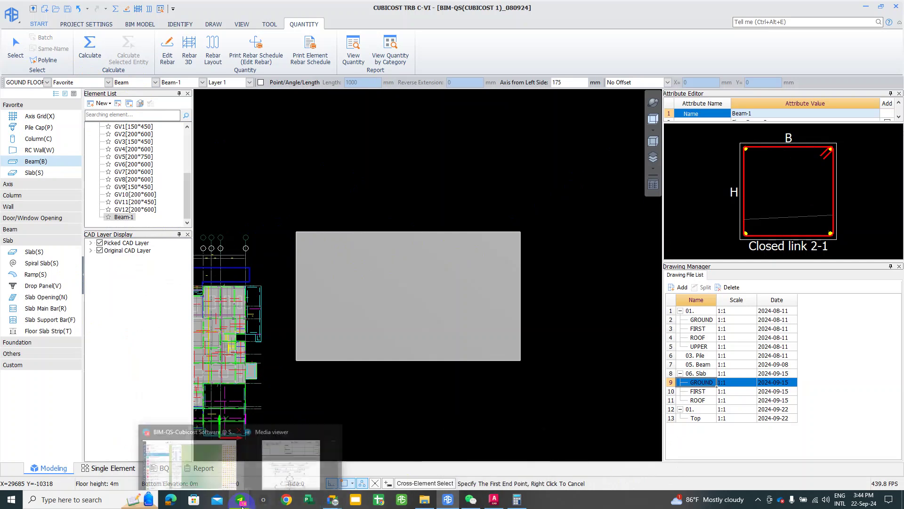
Step: Check the beam detail photo in Telegram, then minimize it again
left_click(294, 454)
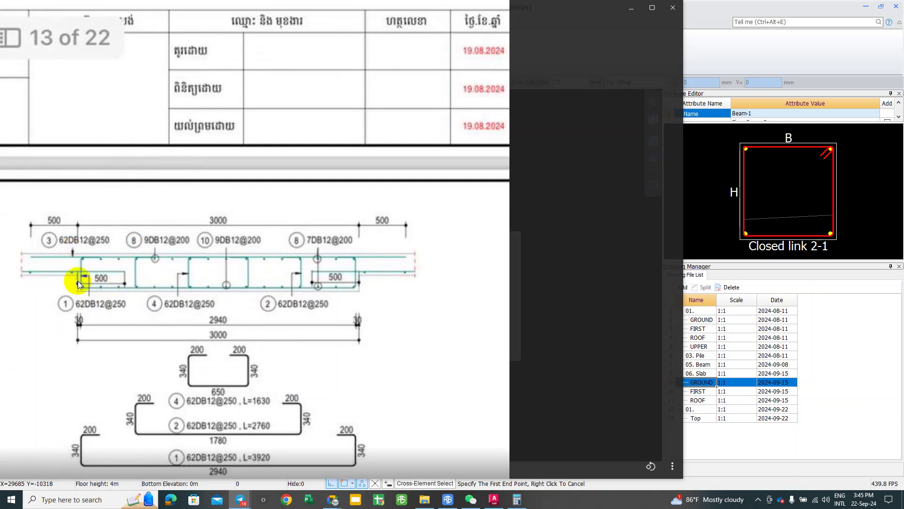
left_click(632, 7)
right_click(244, 234)
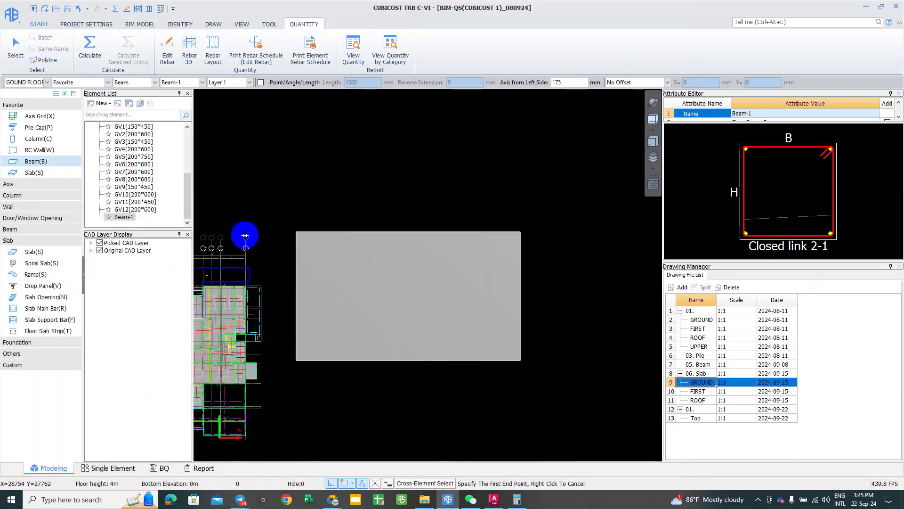
right_click(567, 135)
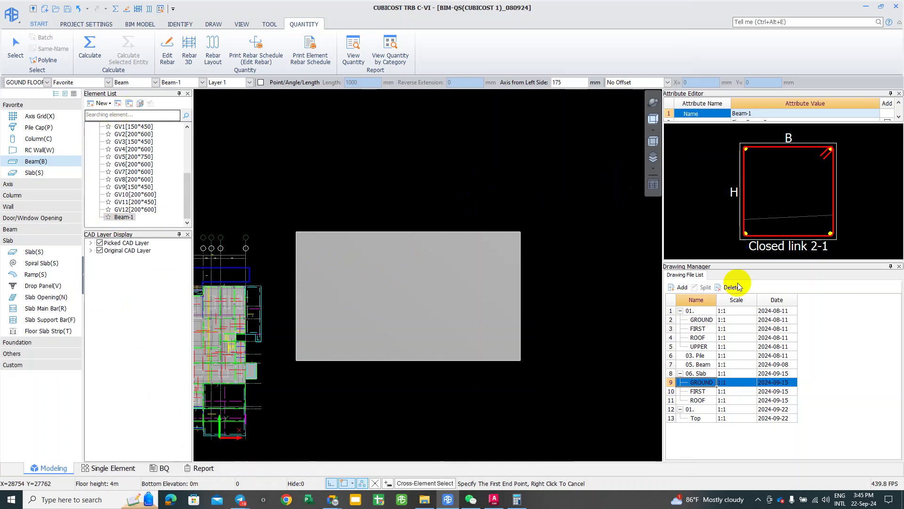
Step: Enlarge Beam-1's property grid and set its section width to 3000
right_click(711, 151)
right_click(853, 132)
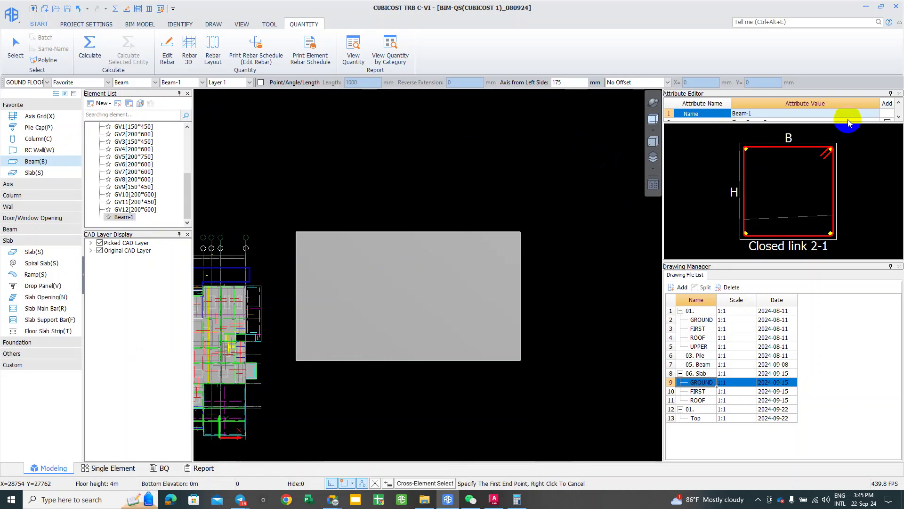
left_click(749, 117)
left_click(748, 121)
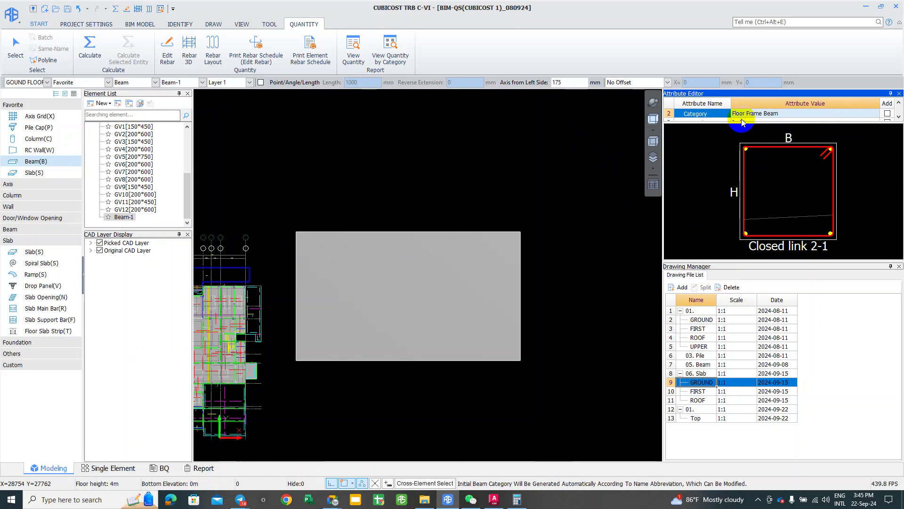
left_click(713, 121)
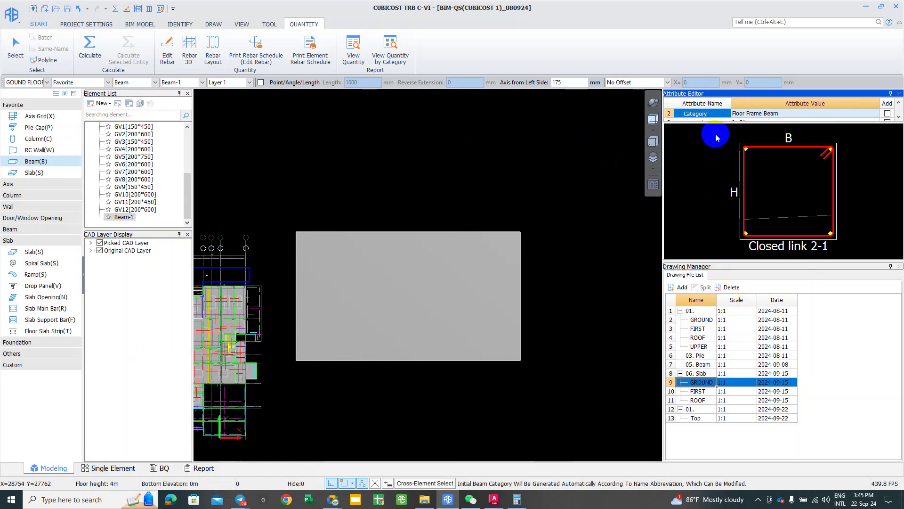
left_click_drag(714, 122, 724, 306)
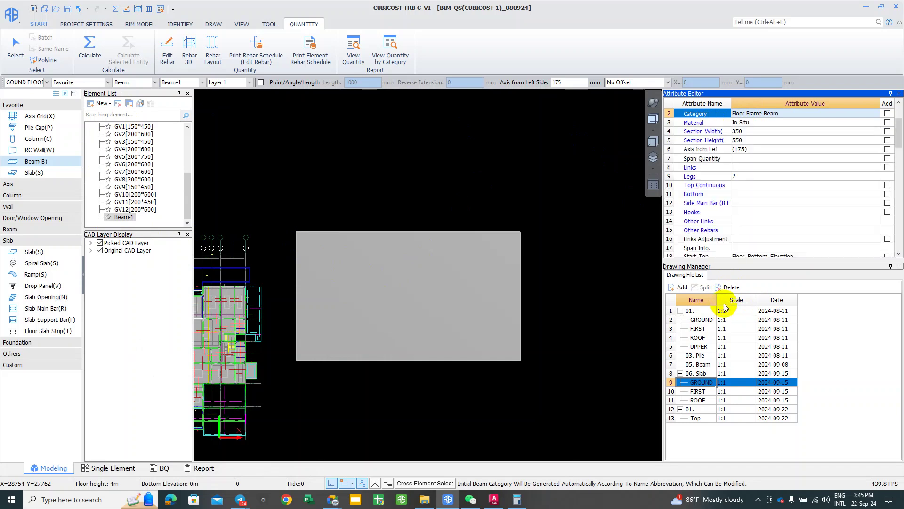
left_click(755, 128)
left_click(757, 131)
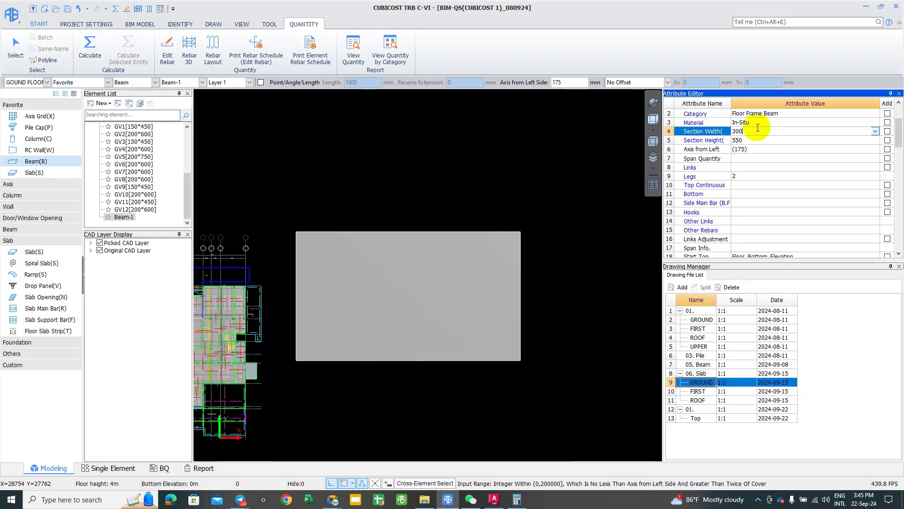
key("Return")
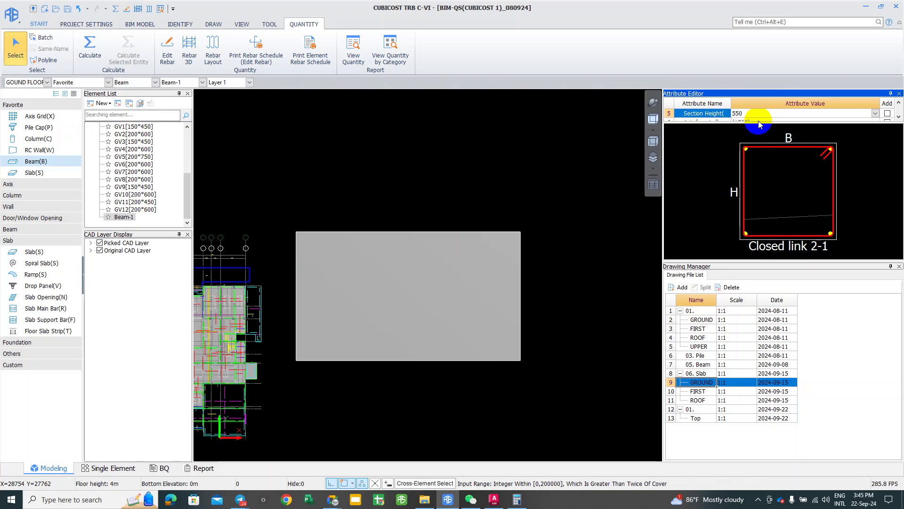
Step: Set the axis 1500 from left and section height 400, then re-dock the properties panel
left_click_drag(759, 122, 780, 386)
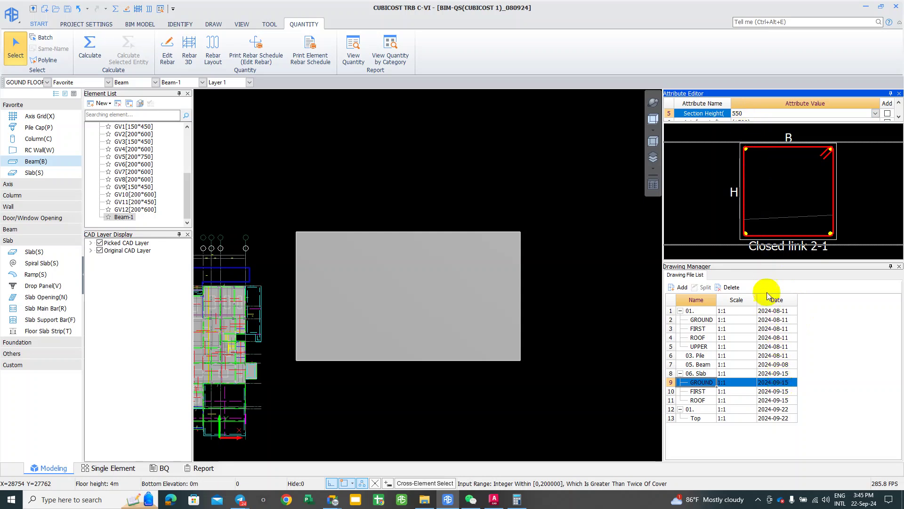
left_click(717, 158)
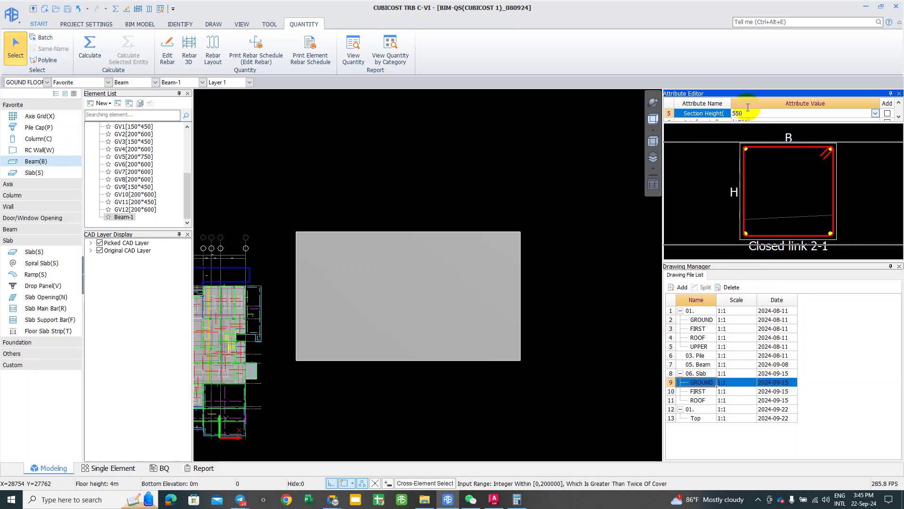
mouse_move(726, 95)
left_mouse_down()
mouse_move(632, 128)
mouse_move(644, 131)
mouse_move(565, 167)
left_mouse_up()
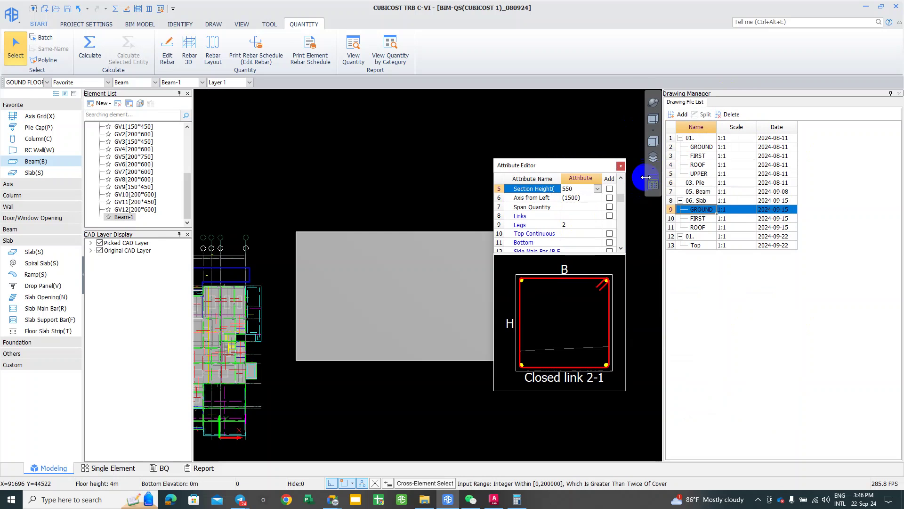
left_click(586, 196)
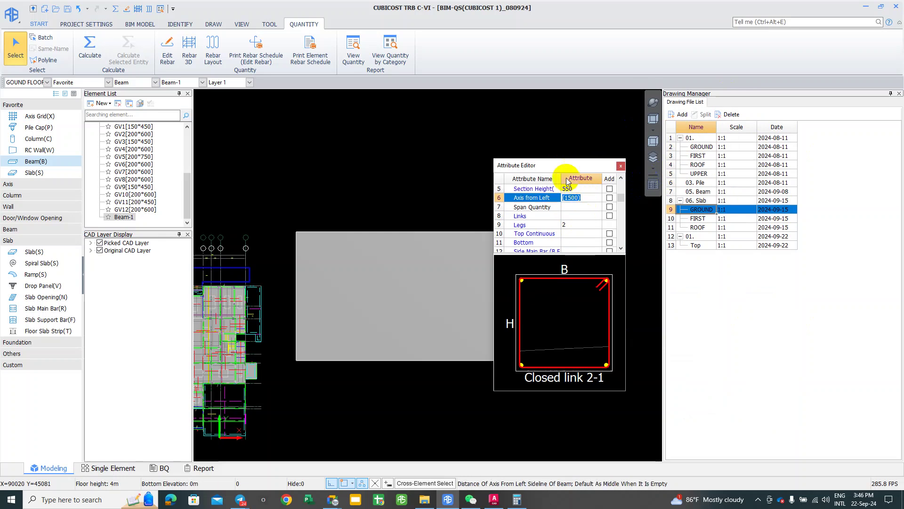
scroll(584, 202, "up", 1)
left_click(579, 215)
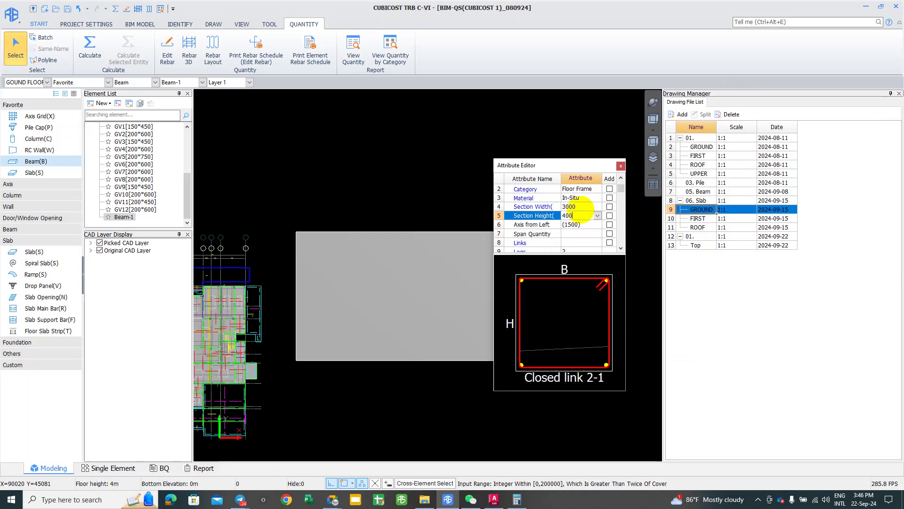
key("Return")
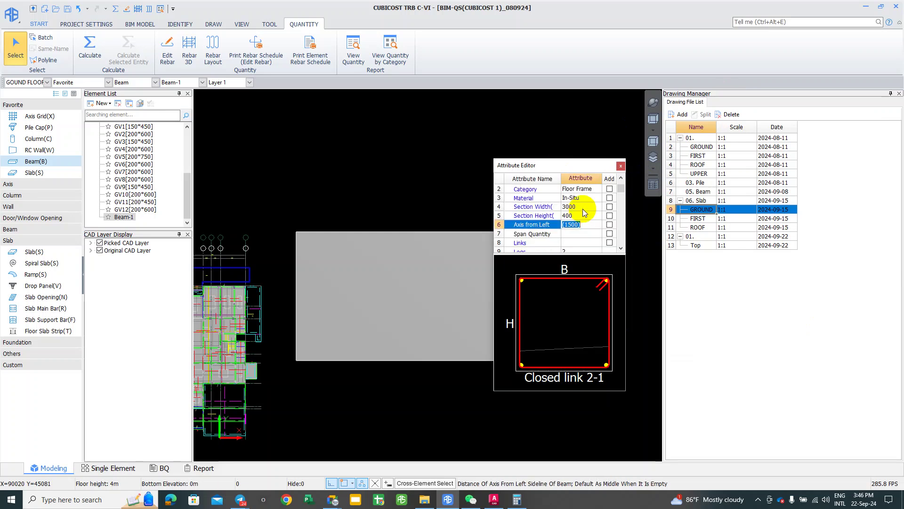
right_click(289, 333)
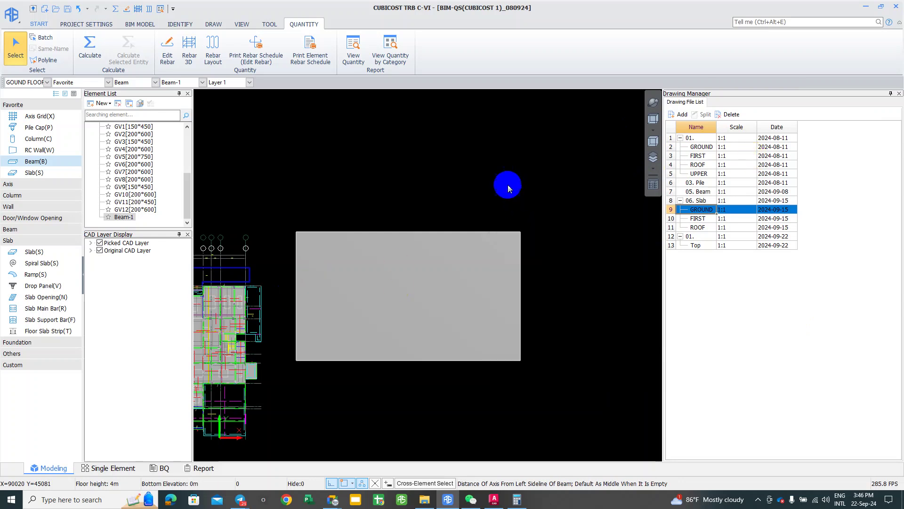
left_click(466, 270)
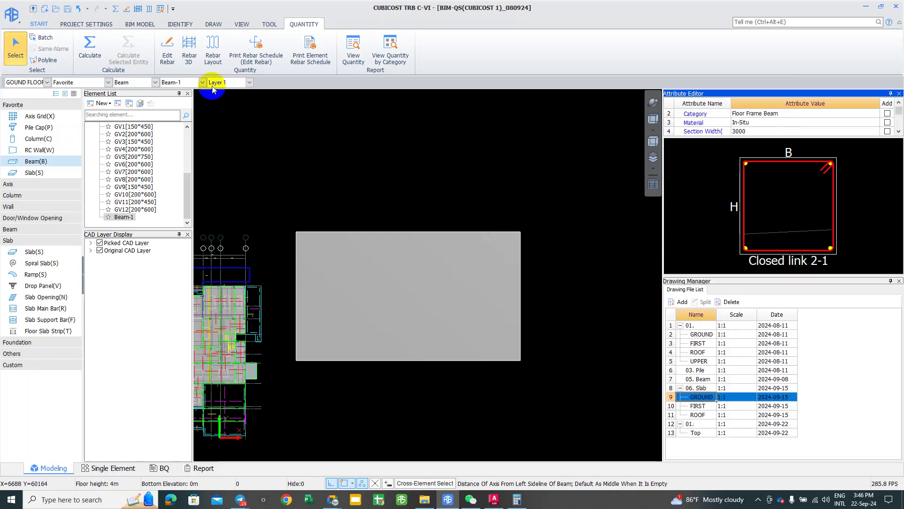
Step: Draw Beam-1 as a straight beam from the slab's left edge to its right edge
left_click(212, 24)
left_click(81, 49)
left_click(249, 253)
left_click(298, 298)
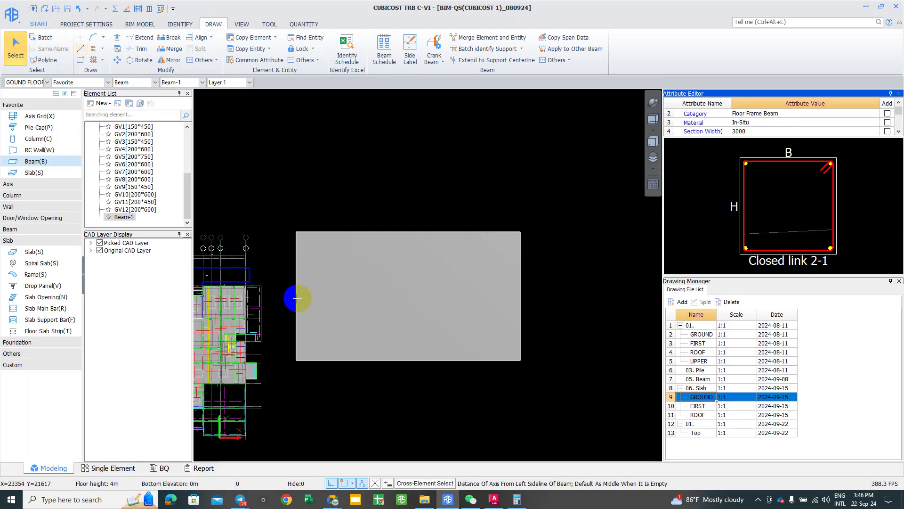
right_click(297, 298)
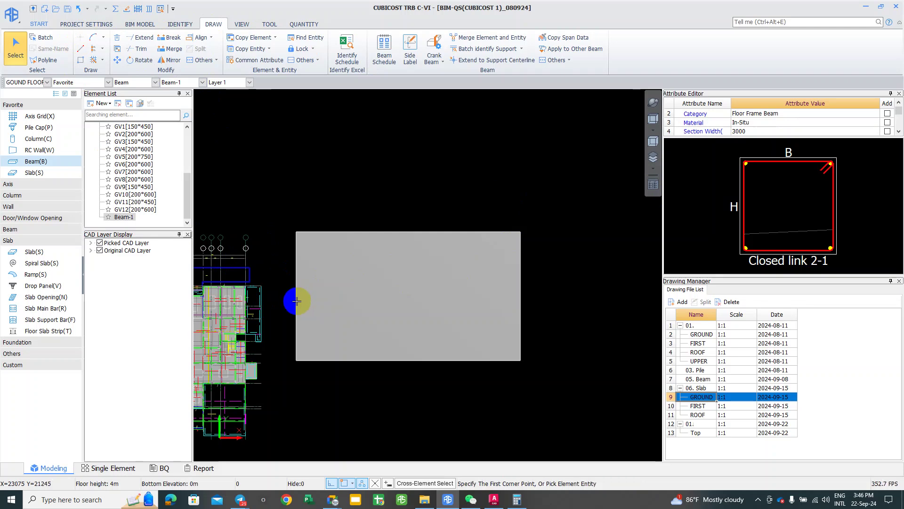
left_click(80, 49)
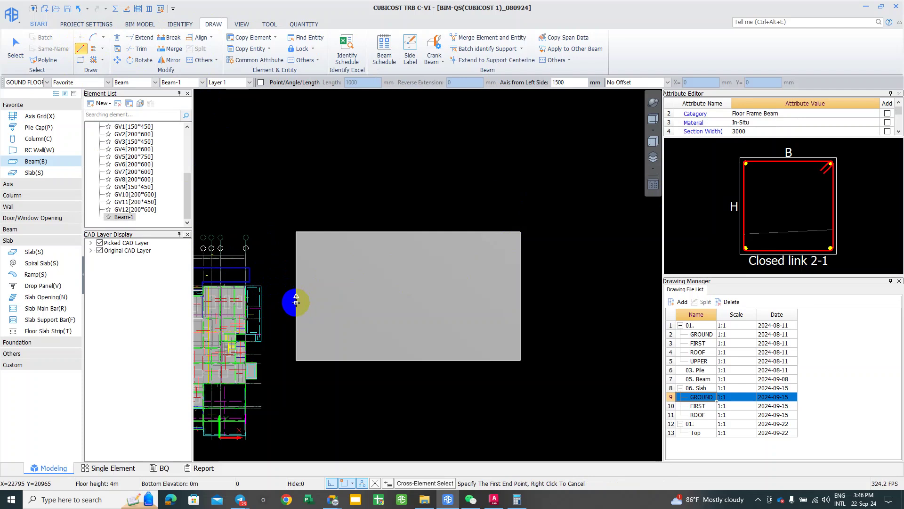
left_click(295, 297)
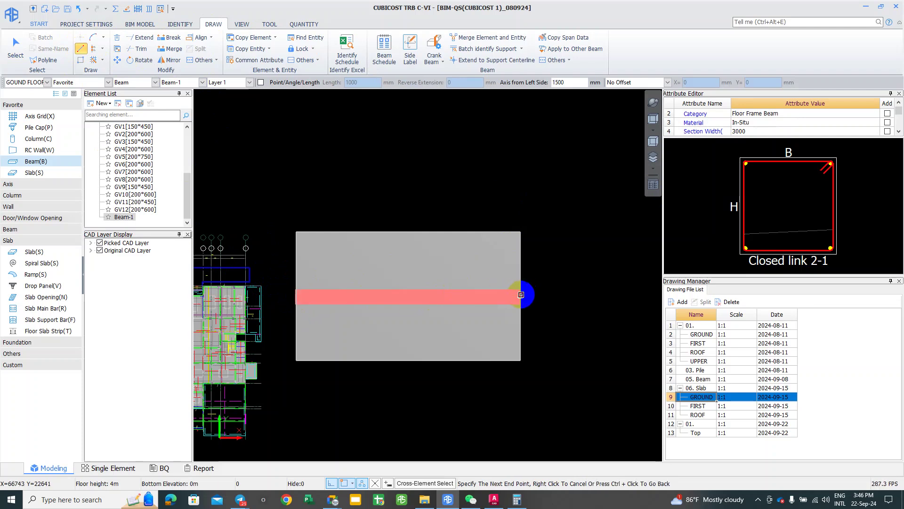
left_click(521, 295)
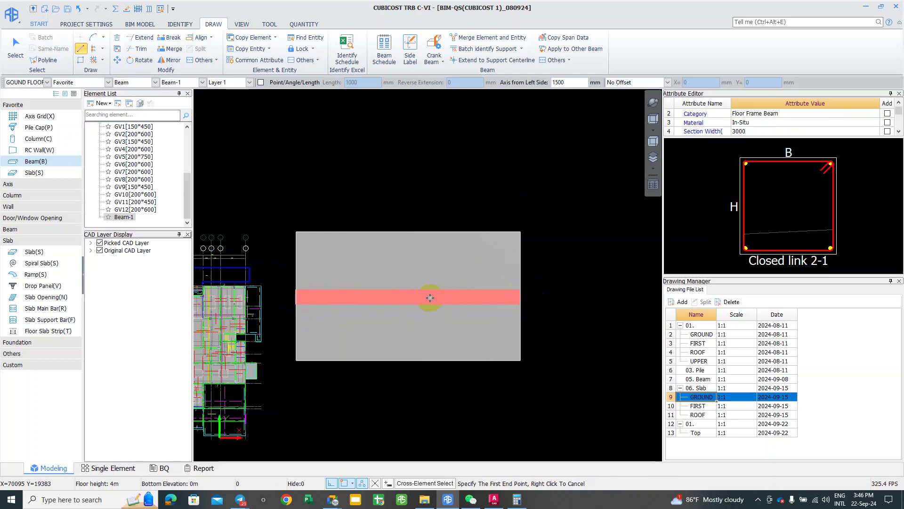
scroll(430, 297, "up", 1)
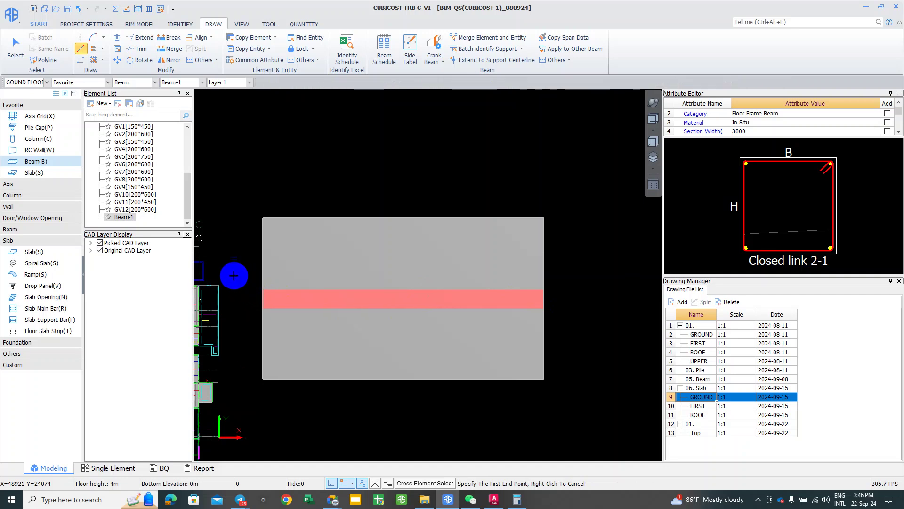
Step: Cancel a stray second beam, then pick Beam-1 and zoom out over the slab
left_click(240, 273)
scroll(350, 269, "down", 1)
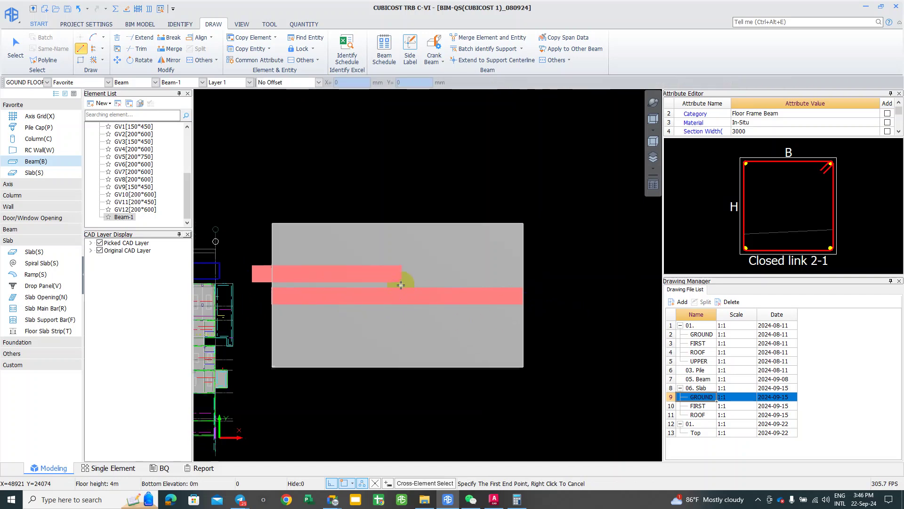
right_click(259, 272)
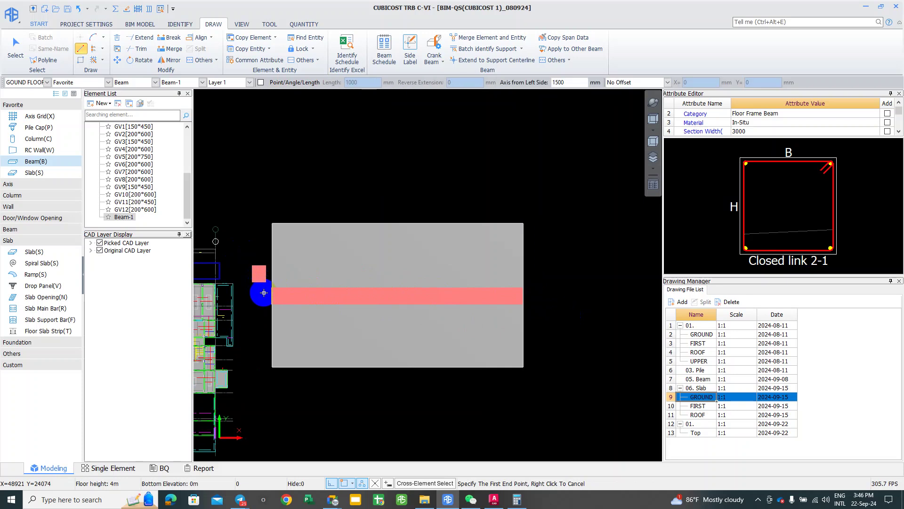
right_click(261, 292)
scroll(258, 293, "up", 2)
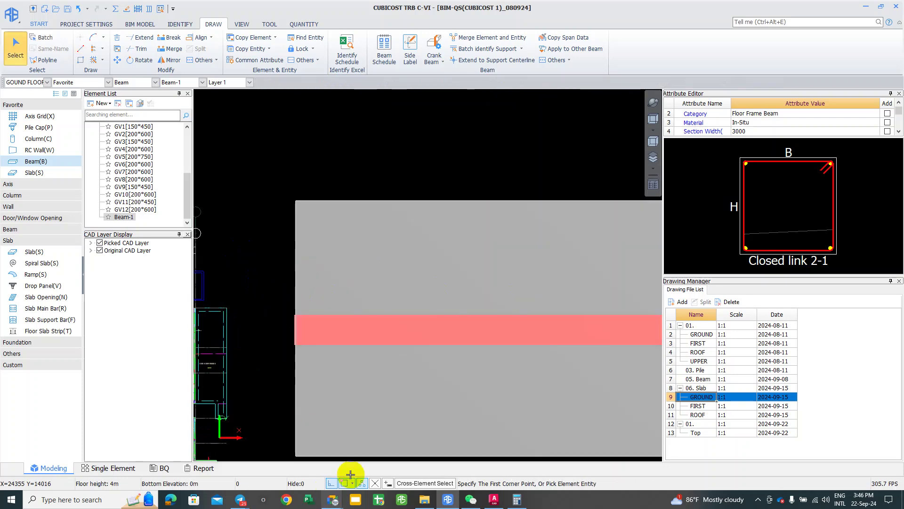
left_click(293, 337)
scroll(294, 335, "up", 1)
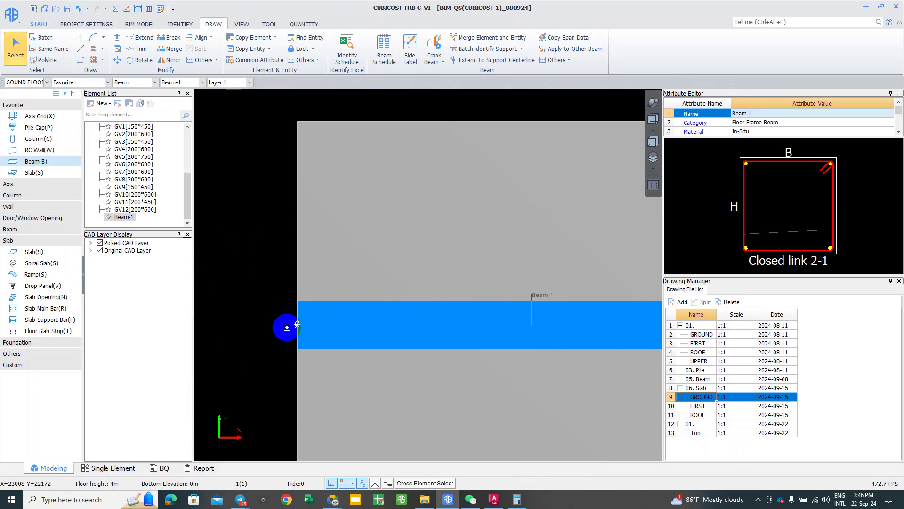
scroll(296, 325, "down", 1)
scroll(441, 336, "down", 2)
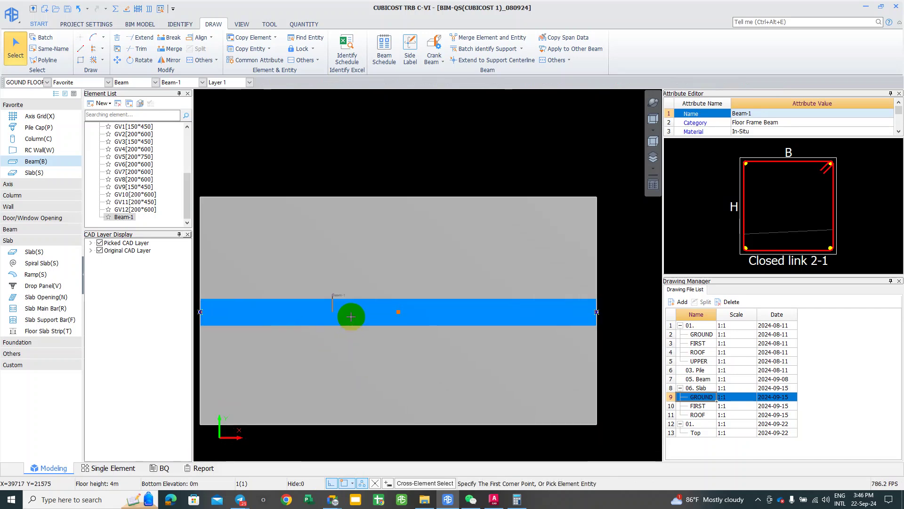
left_click(351, 318)
left_click(384, 46)
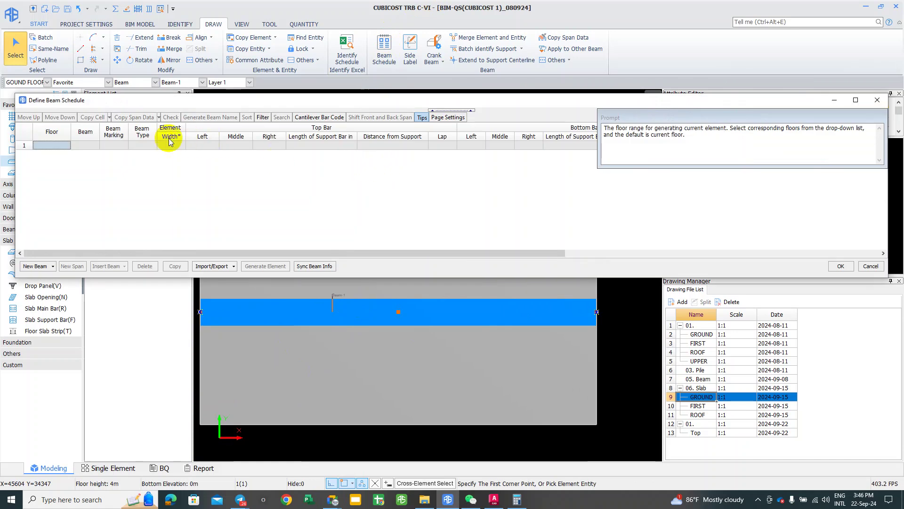
left_click(877, 100)
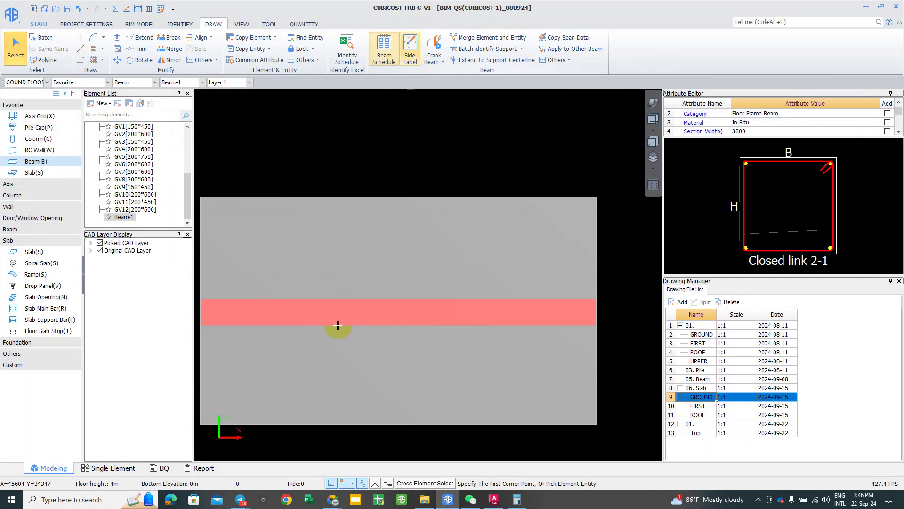
scroll(339, 313, "down", 1)
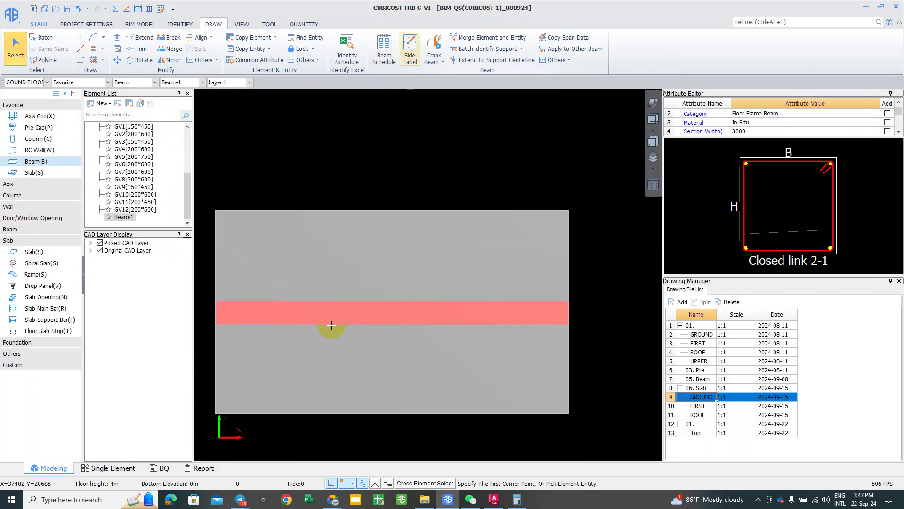
left_click(360, 324)
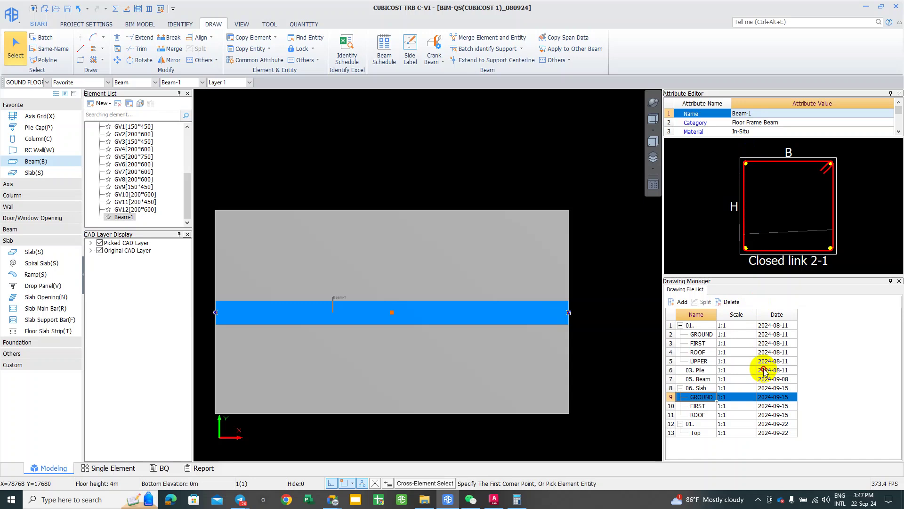
Step: Float Beam-1's attribute list over the canvas, widened and lengthened to show rows down to Hooks
left_click(730, 144)
left_click(728, 262)
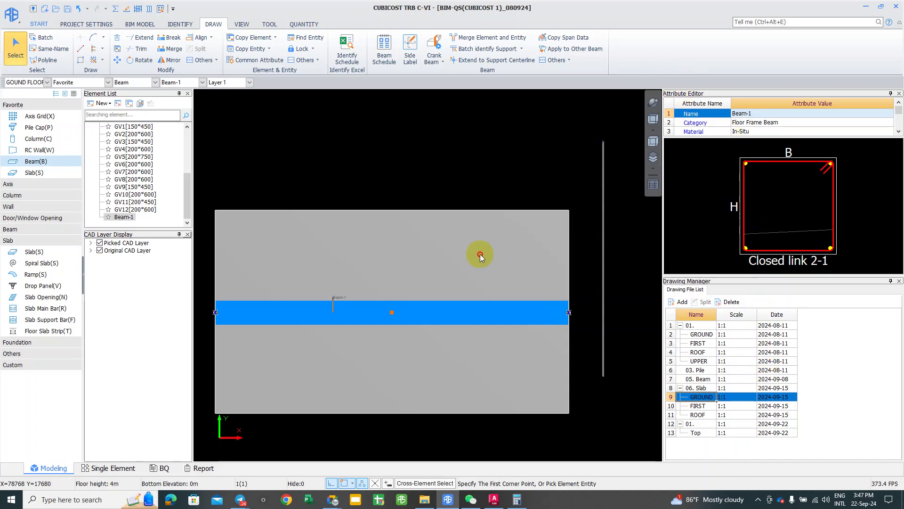
left_click(572, 253)
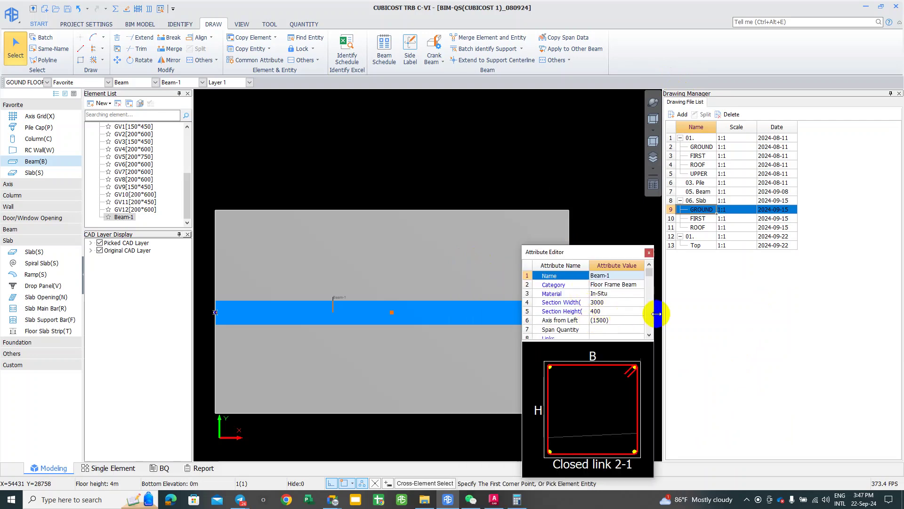
left_click_drag(669, 313, 719, 311)
scroll(590, 299, "down", 1)
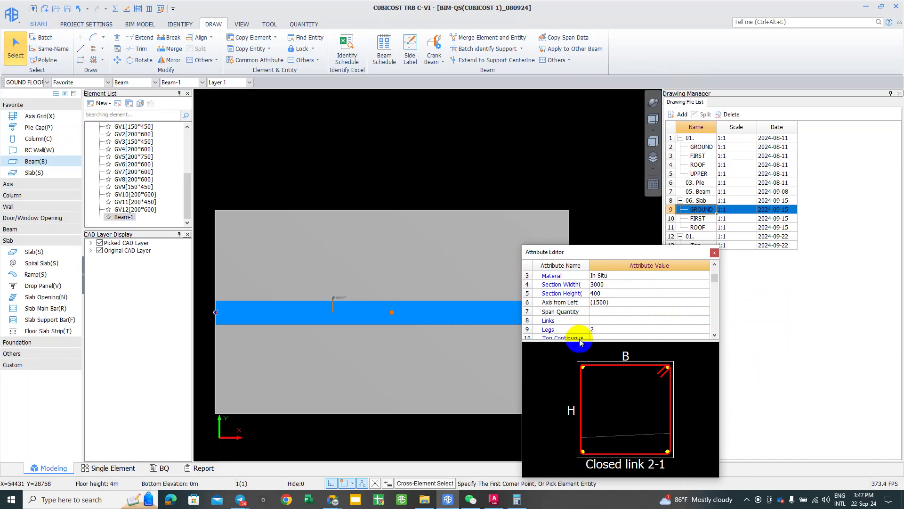
left_click_drag(579, 340, 575, 385)
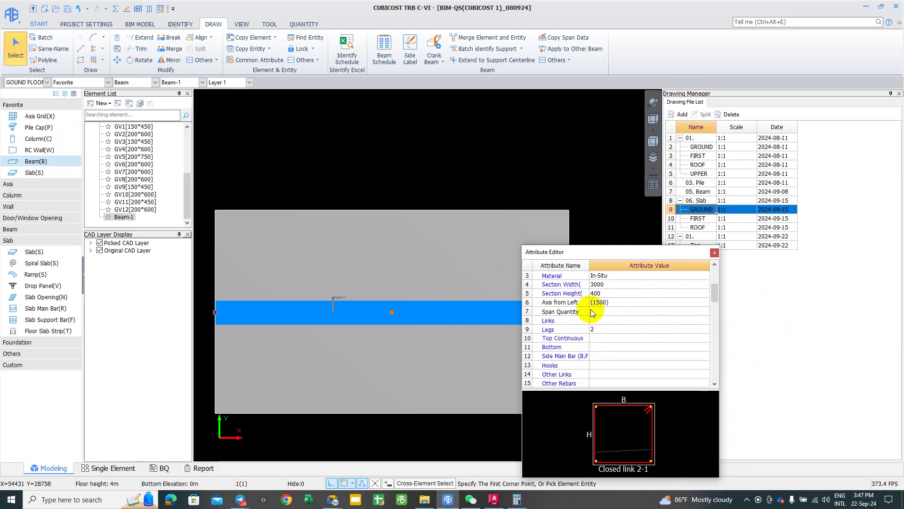
scroll(590, 330, "up", 1)
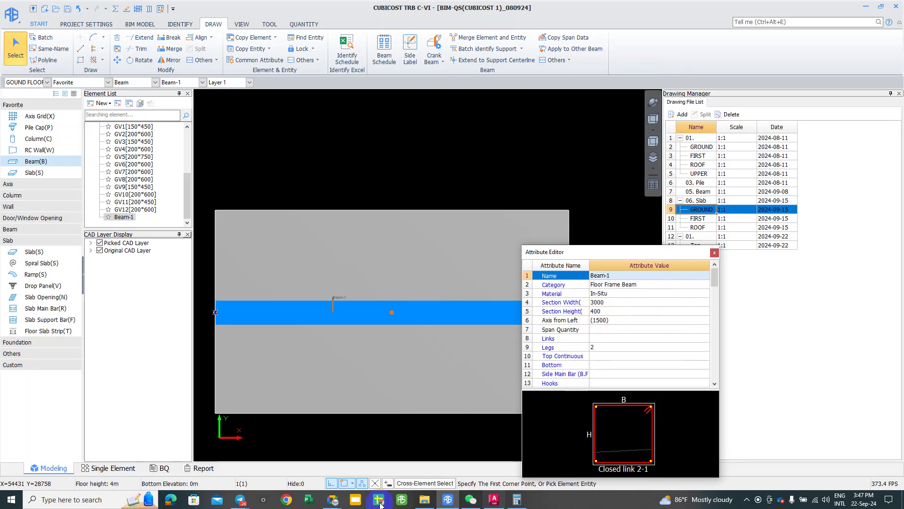
mouse_move(240, 500)
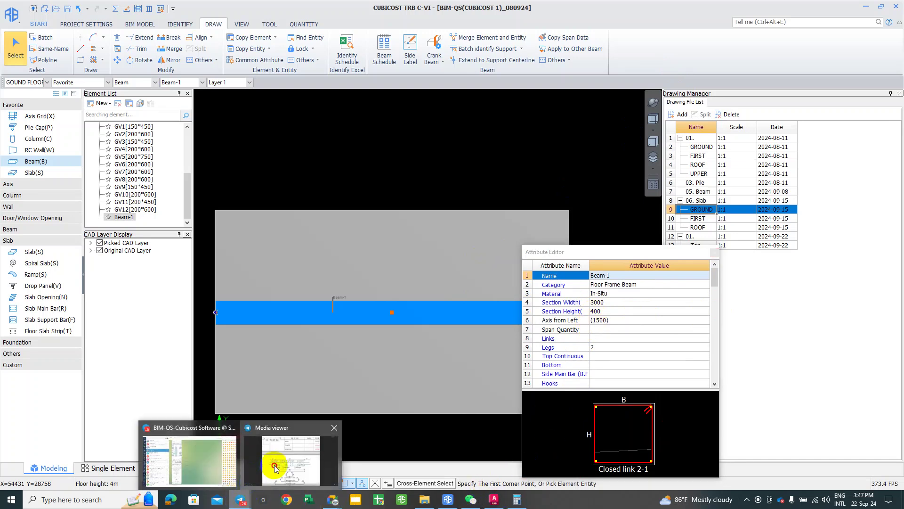
left_click(275, 468)
scroll(162, 285, "up", 3, "ctrl")
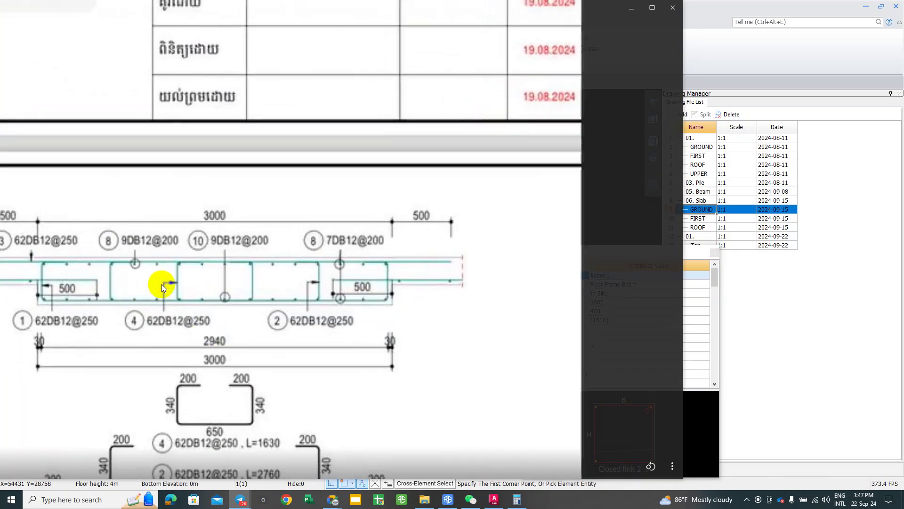
scroll(250, 289, "down", 1)
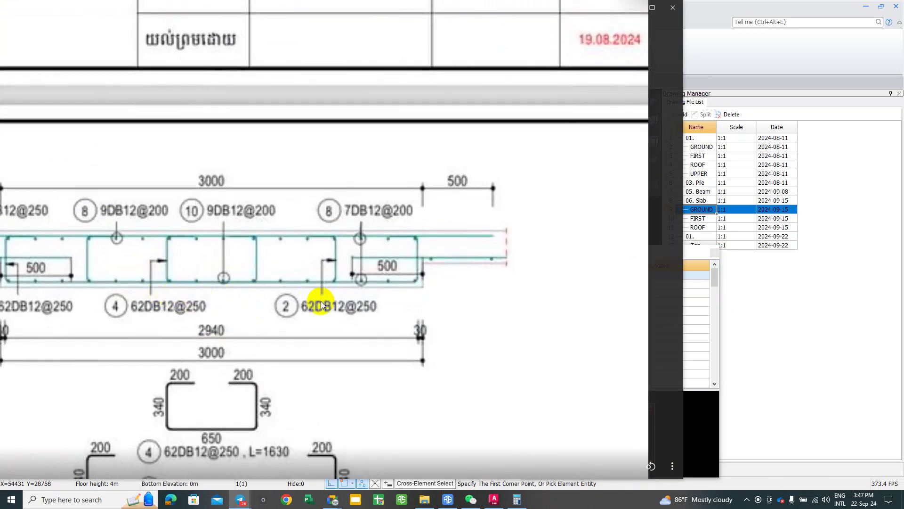
left_click_drag(362, 251, 363, 276)
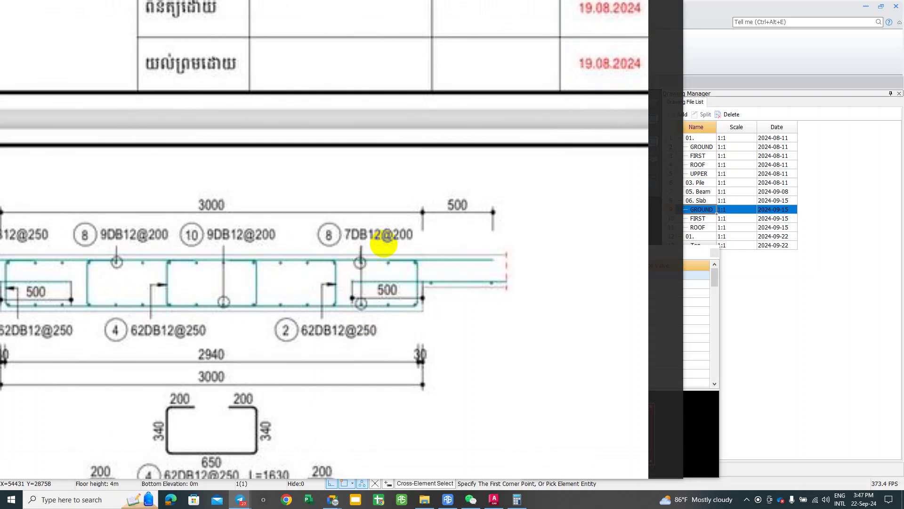
mouse_move(302, 184)
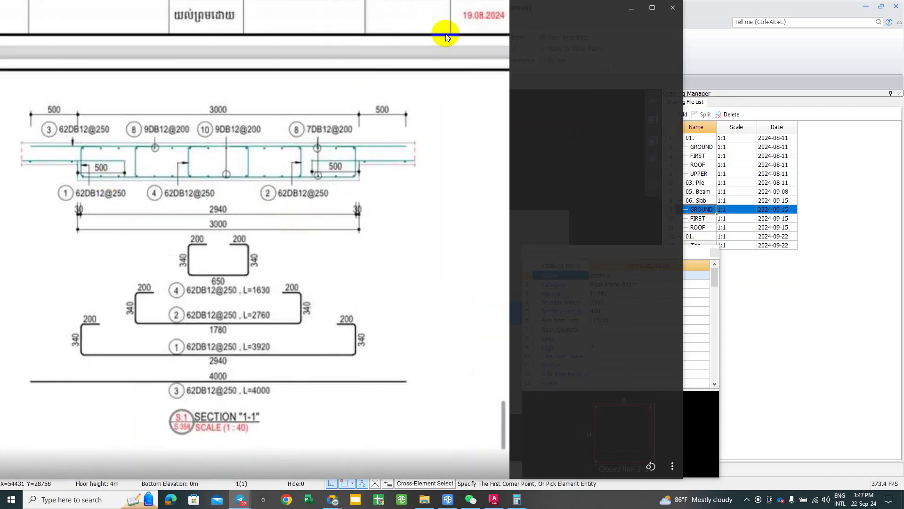
left_click(629, 12)
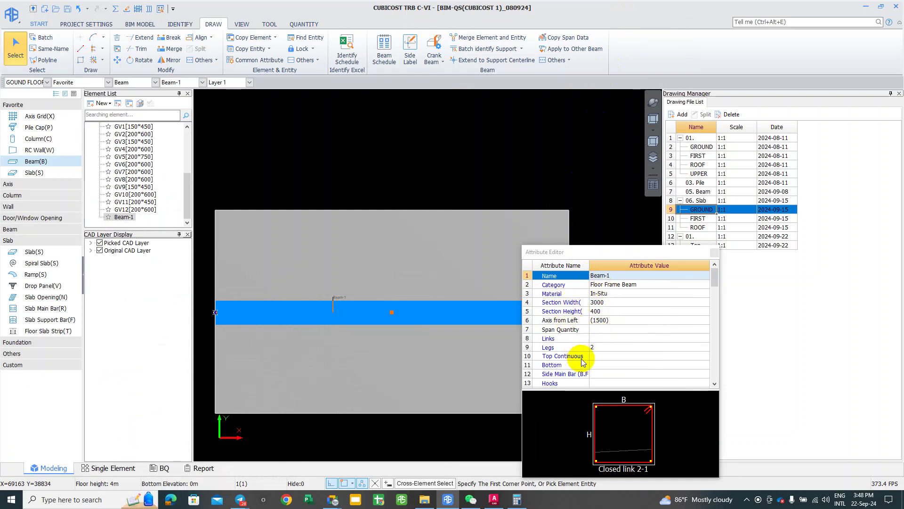
Step: Check the rebar drawing, enter T12@200 as Top Continuous bars, and dismiss the format prompt
left_click(601, 357)
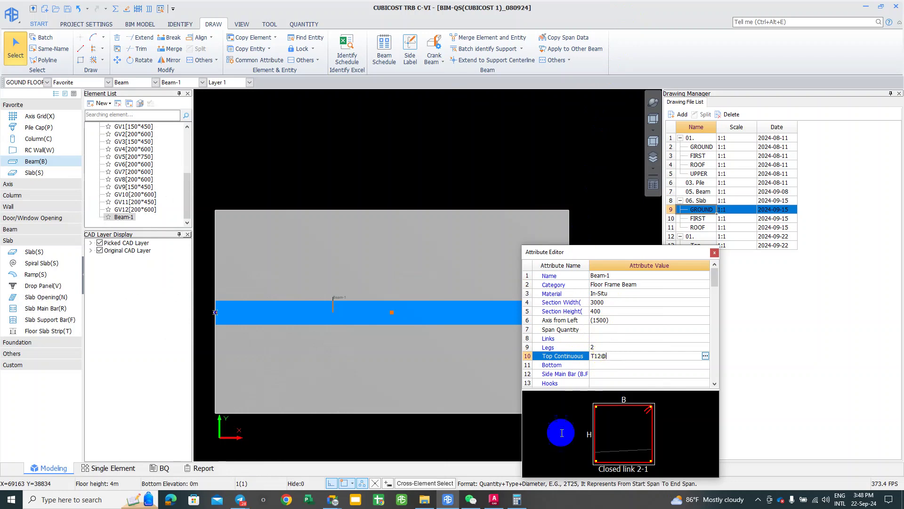
left_click(241, 501)
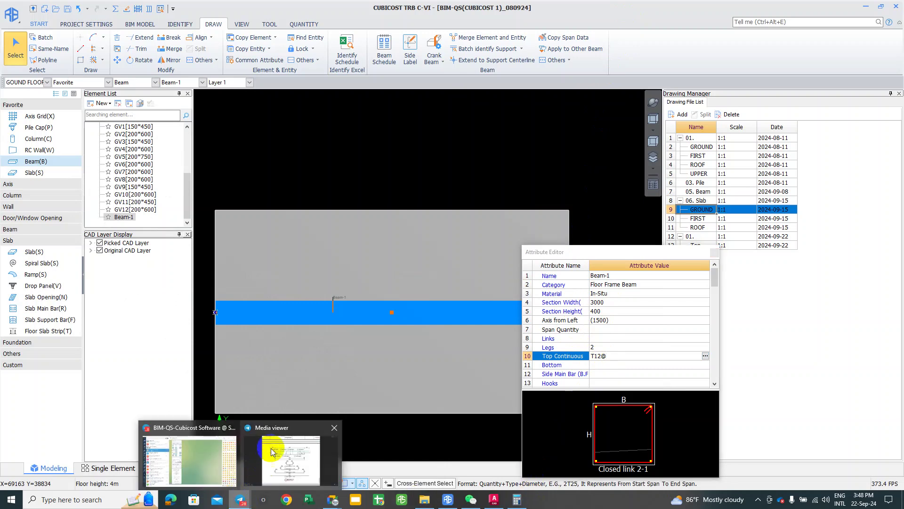
left_click(293, 445)
left_click(632, 9)
left_click(615, 356)
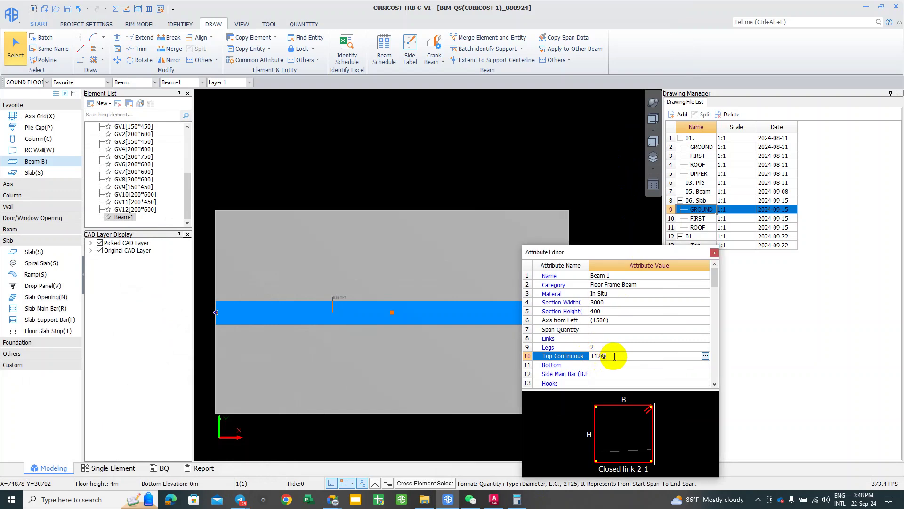
type("200")
key("Return")
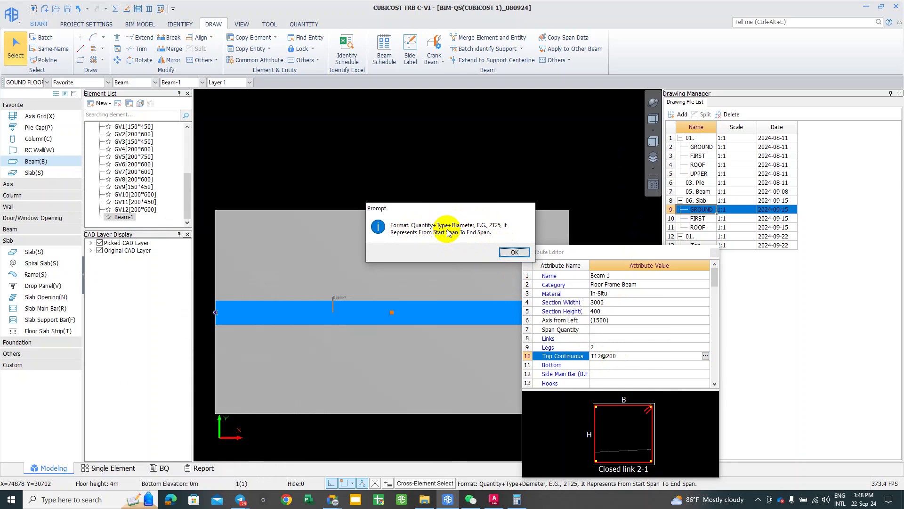
left_click(513, 252)
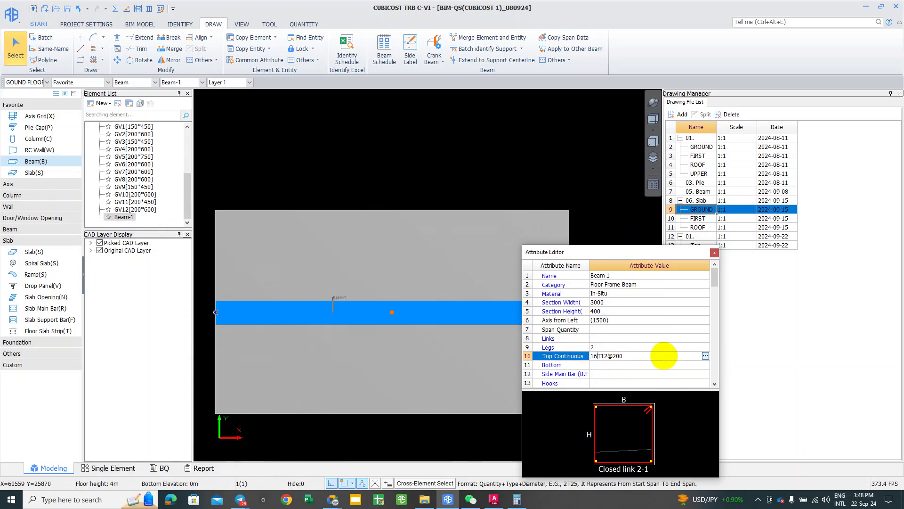
left_click_drag(608, 356, 638, 355)
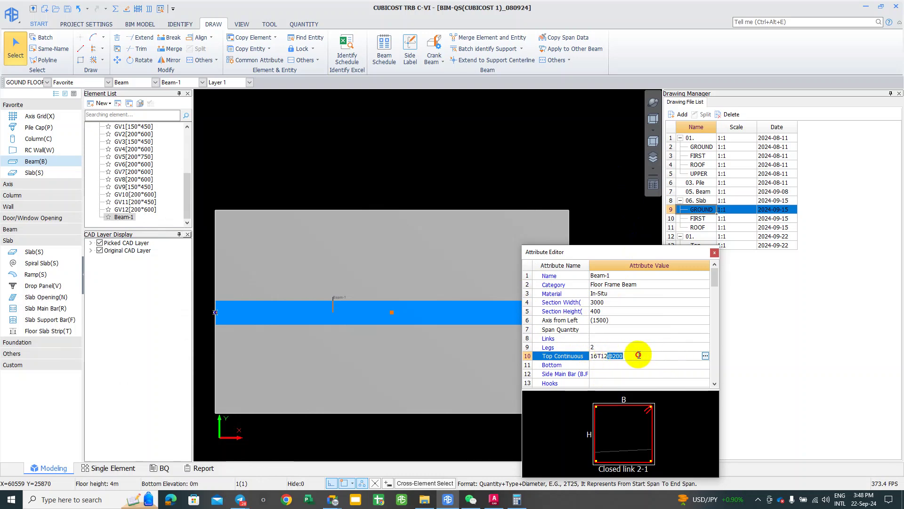
key("BackSpace")
key("Return")
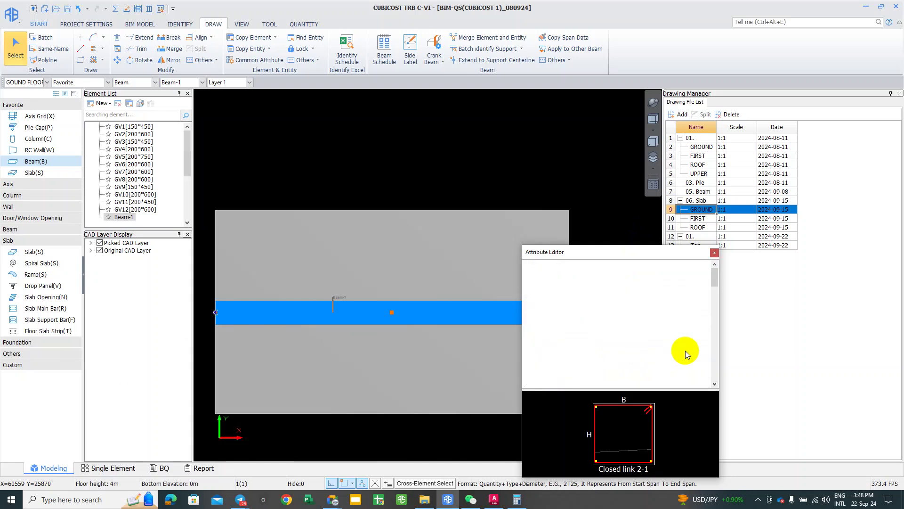
left_click(646, 351)
left_click(650, 354)
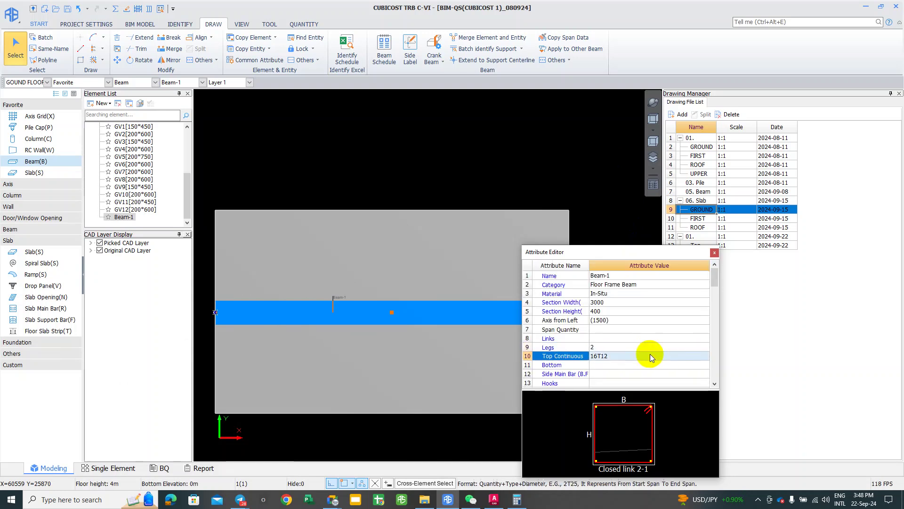
left_click(651, 354)
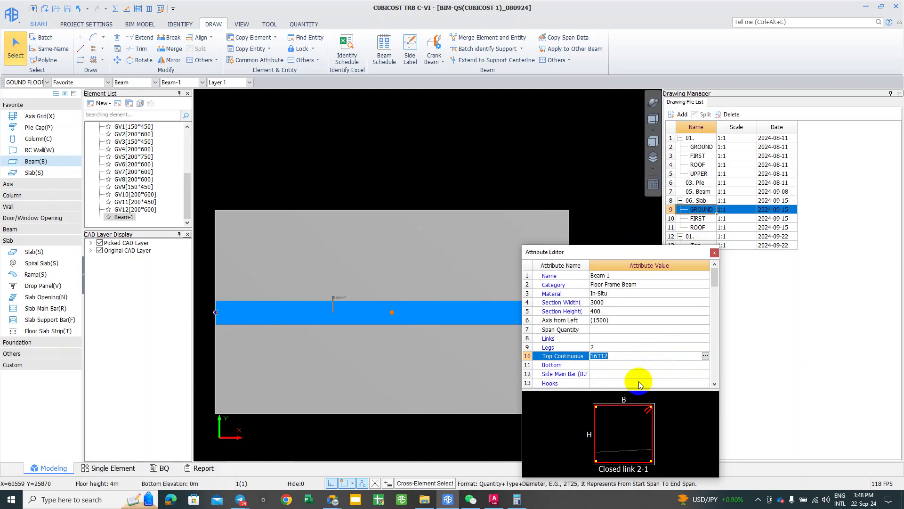
left_click(629, 358)
left_click(632, 366)
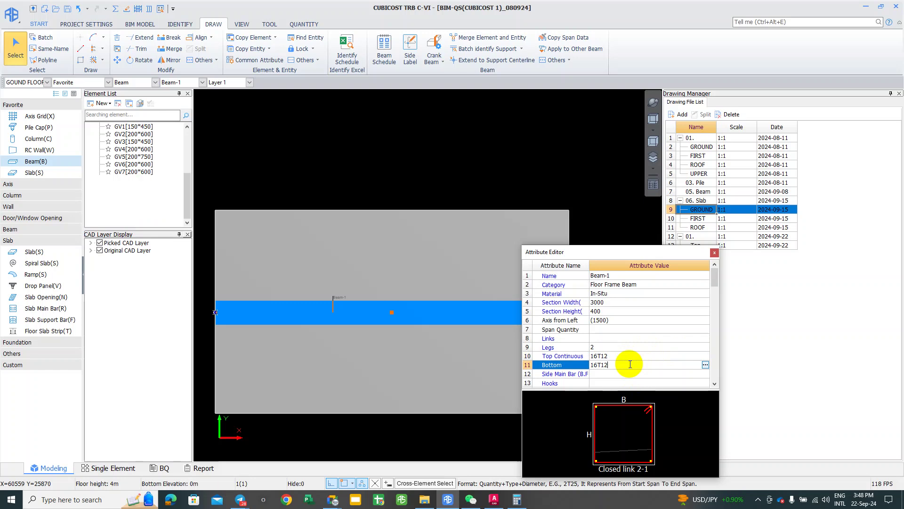
key("Return")
scroll(618, 349, "down", 4)
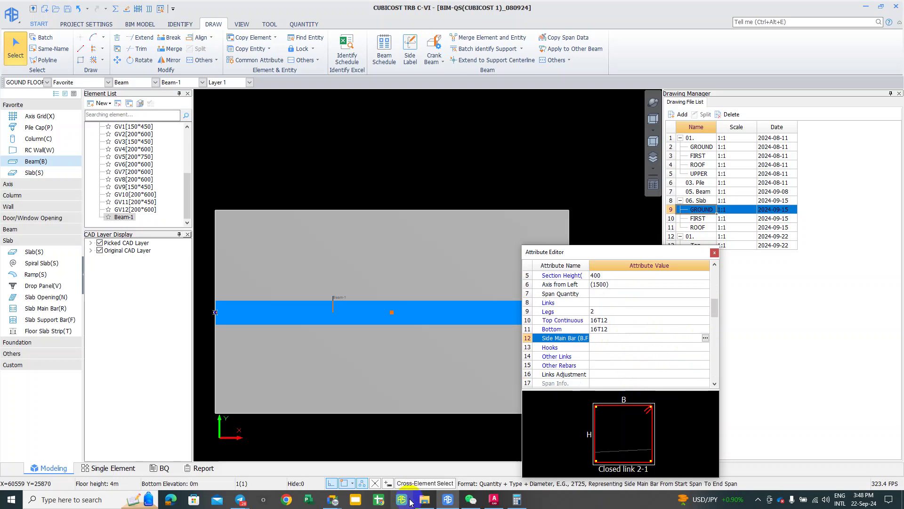
Step: Recheck the Section 1-1 rebar drawing, then return to TRB and move the attribute list up-left
left_click(245, 502)
left_click(273, 447)
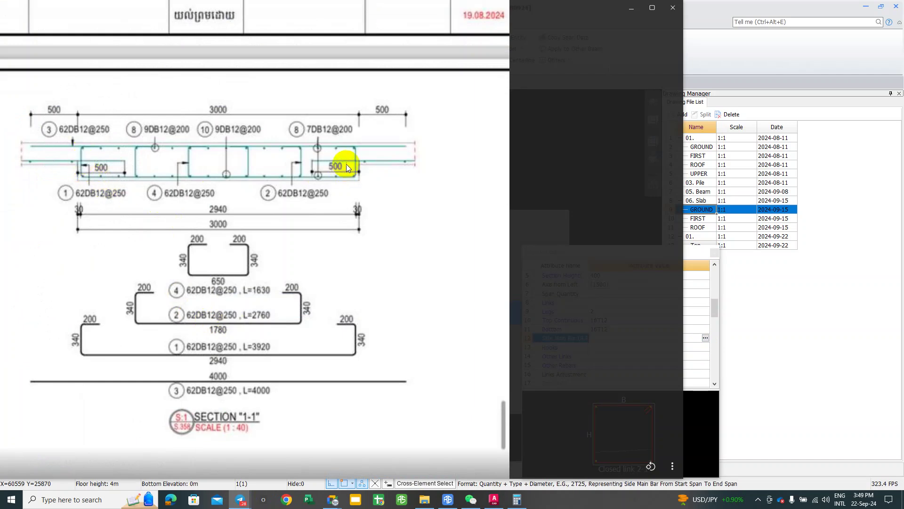
scroll(360, 159, "up", 4, "ctrl")
left_click_drag(413, 114, 293, 329)
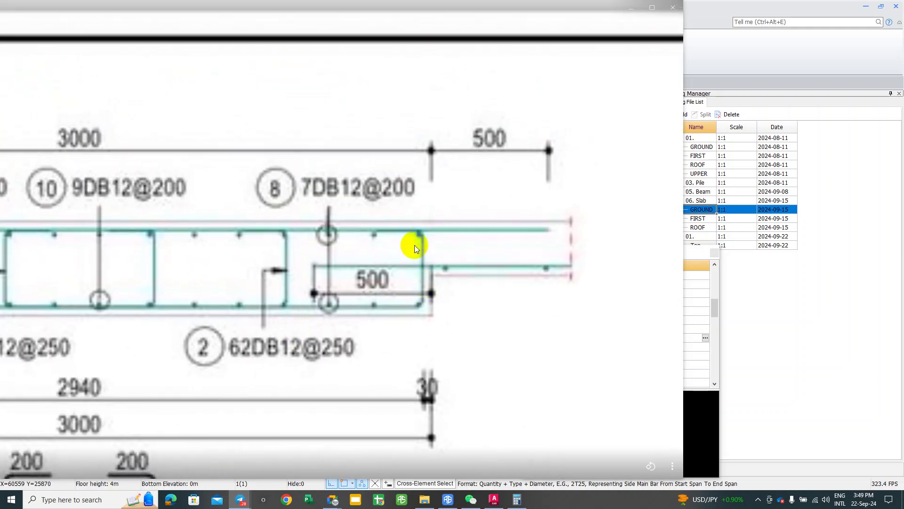
left_click(627, 17)
left_click(600, 244)
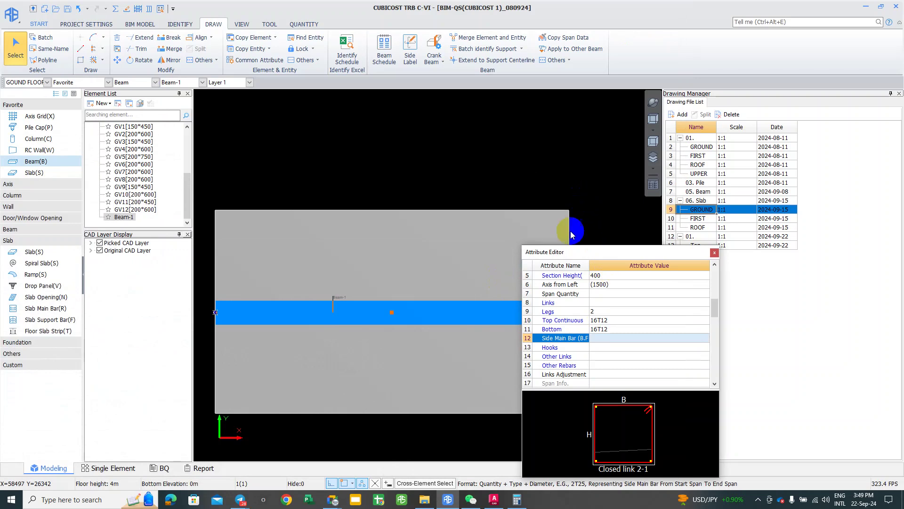
left_click_drag(599, 246, 583, 195)
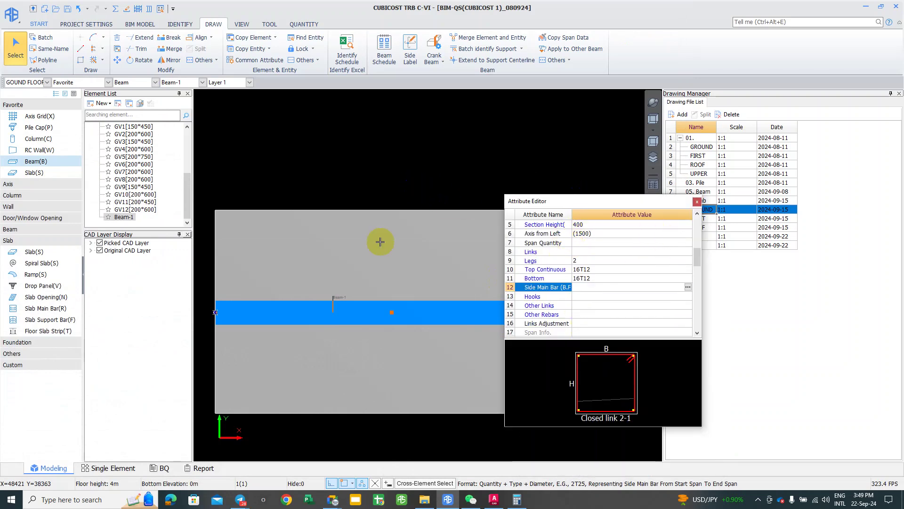
scroll(359, 280, "down", 2)
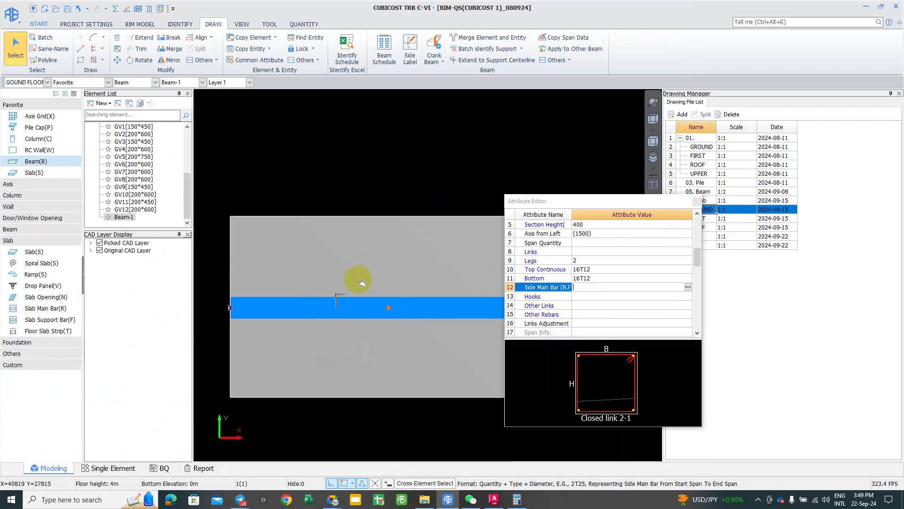
Step: Save the project and run Calculate Selected Entity on Beam-1, which succeeds
left_click(67, 10)
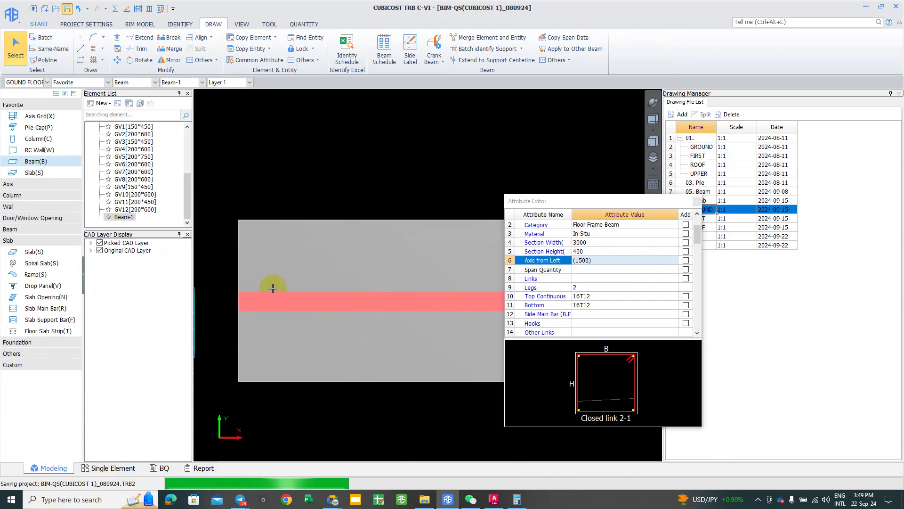
scroll(278, 288, "down", 2)
left_click(210, 226)
left_click(432, 297)
left_click(227, 139)
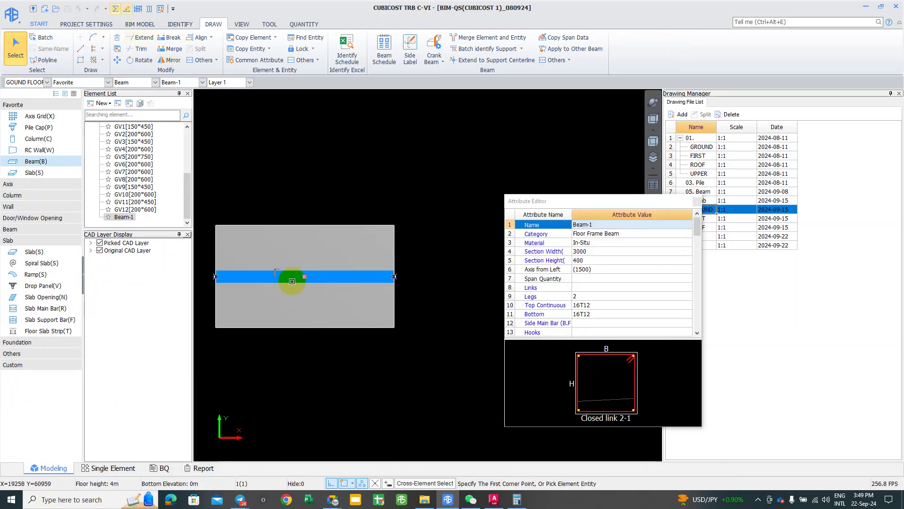
right_click(285, 276)
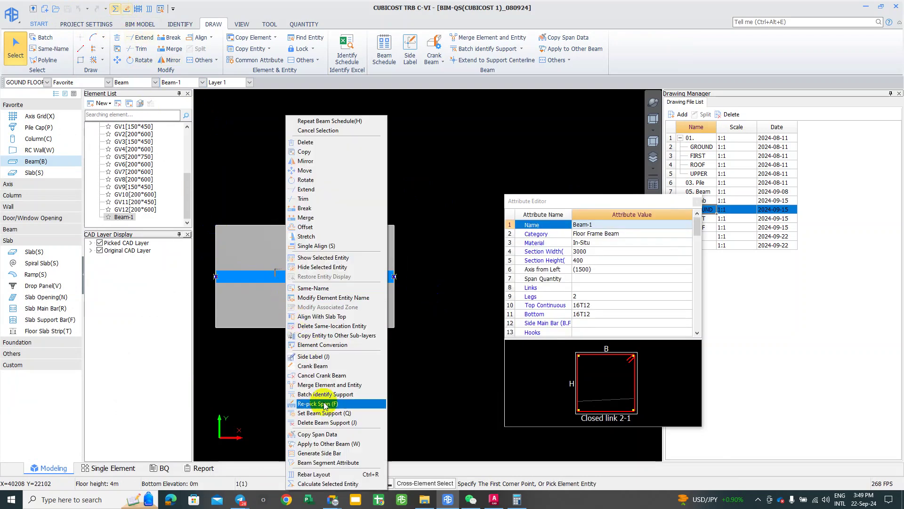
left_click(328, 484)
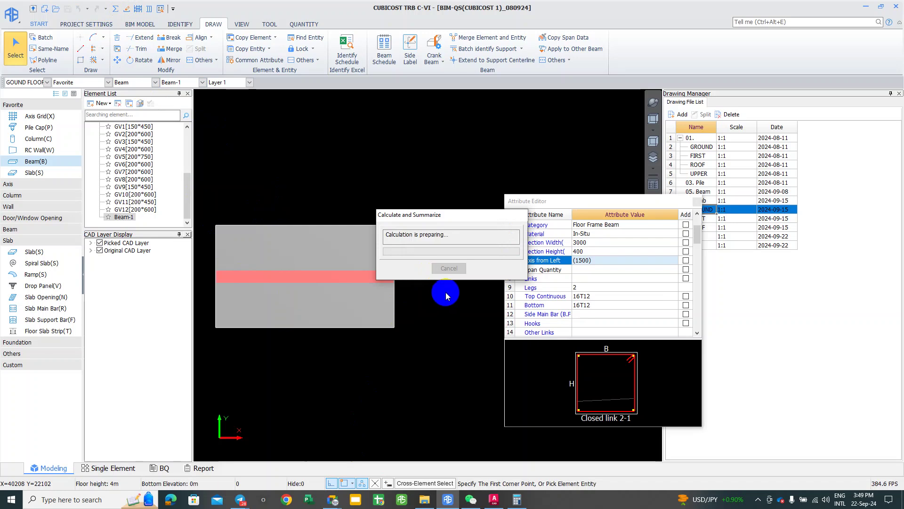
left_click(449, 268)
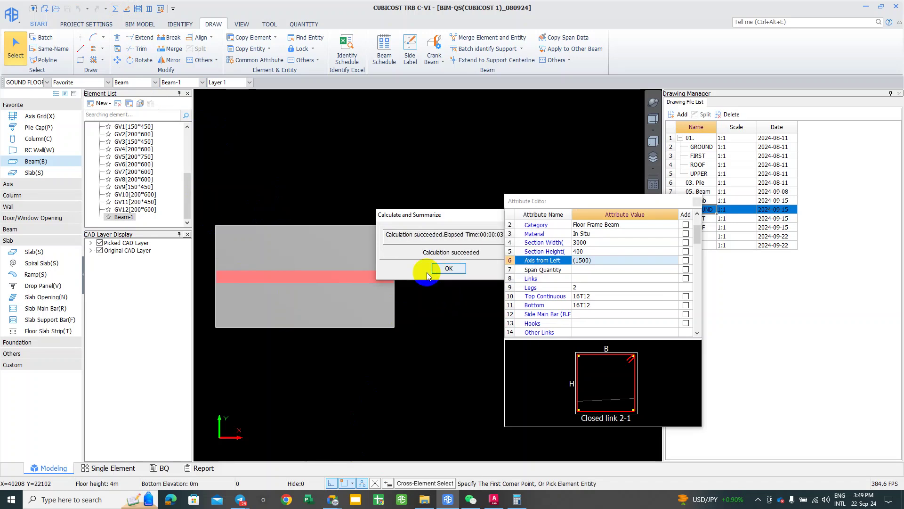
left_click(341, 277)
left_click(148, 8)
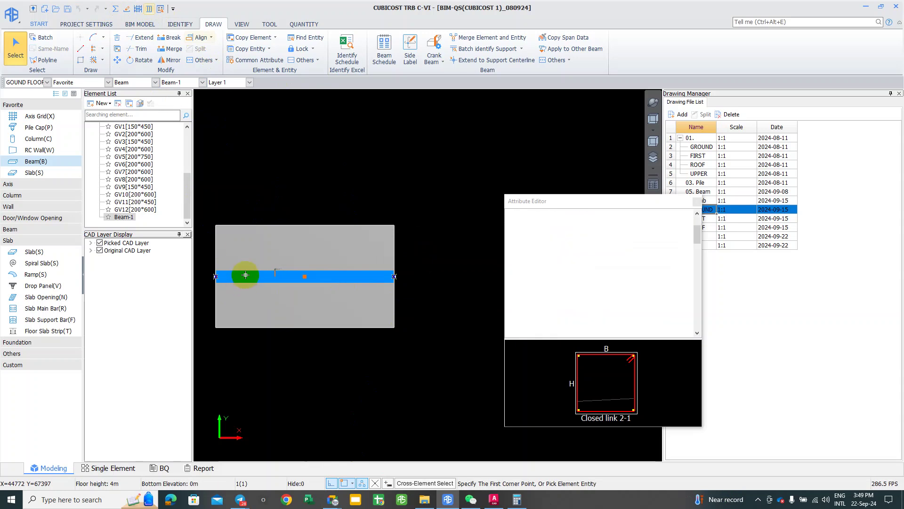
Step: Load the 05a. GF beam detail drawing for Beam-1 in Rebar Arrangement, then exit to the model
left_click(245, 275)
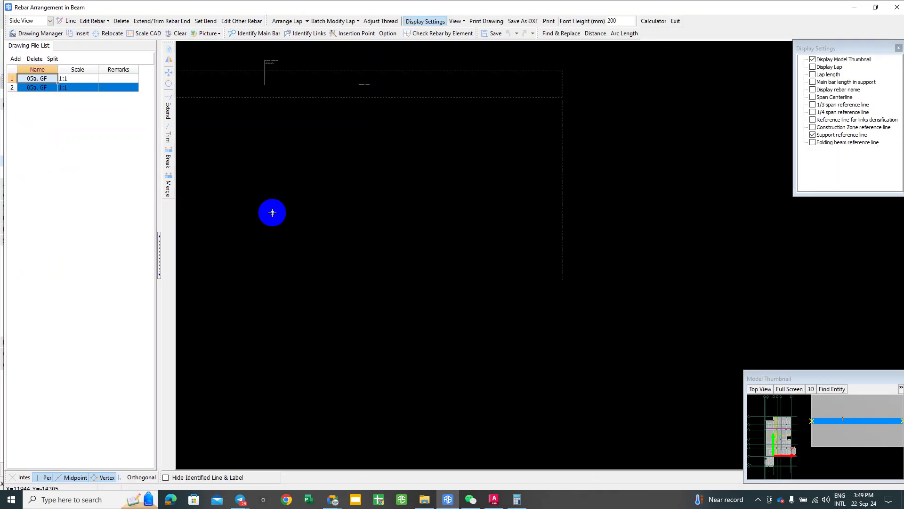
scroll(494, 305, "up", 2)
scroll(521, 251, "up", 2)
scroll(371, 264, "up", 2)
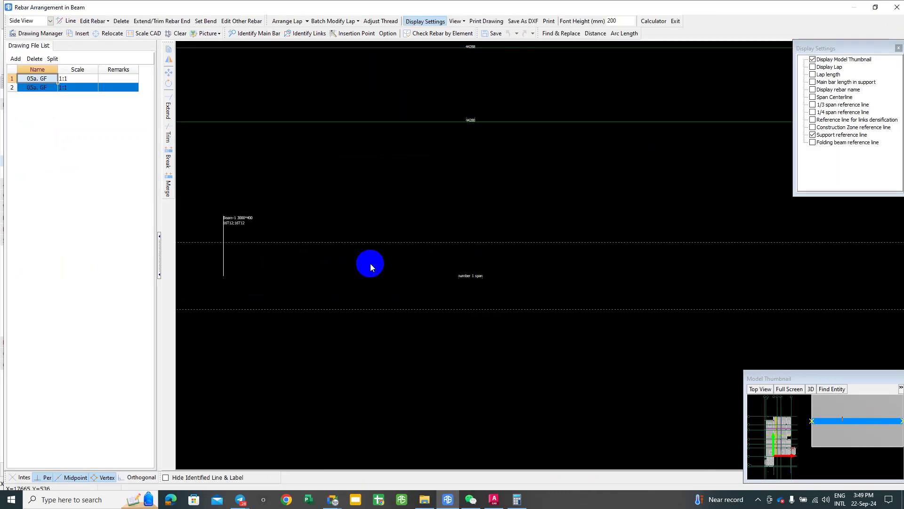
left_click(676, 22)
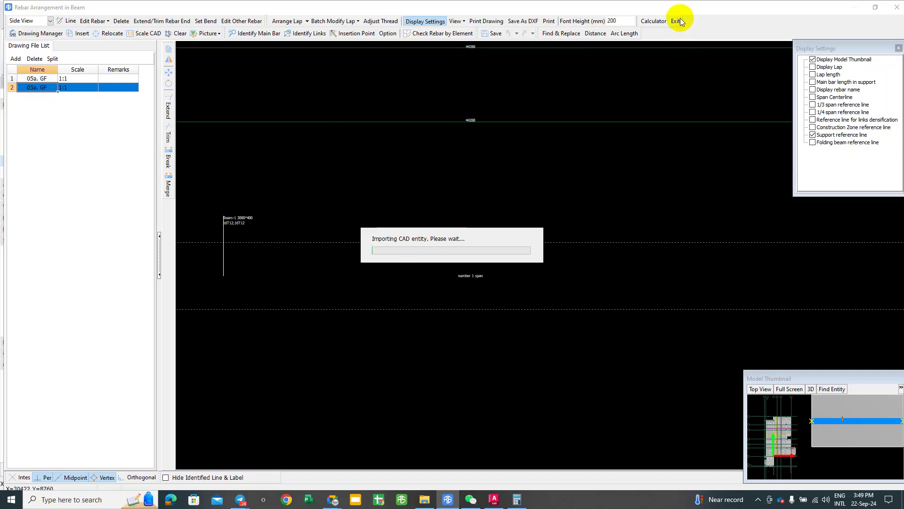
scroll(489, 254, "up", 3)
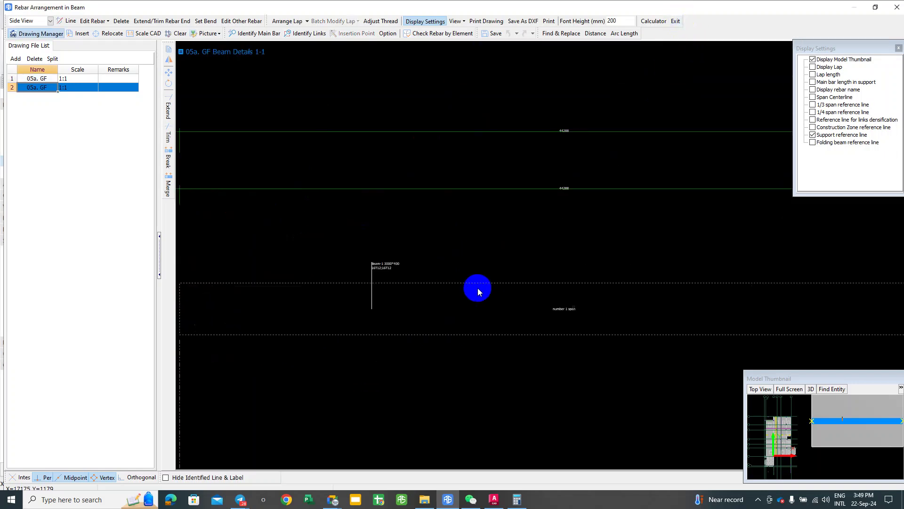
left_click(676, 21)
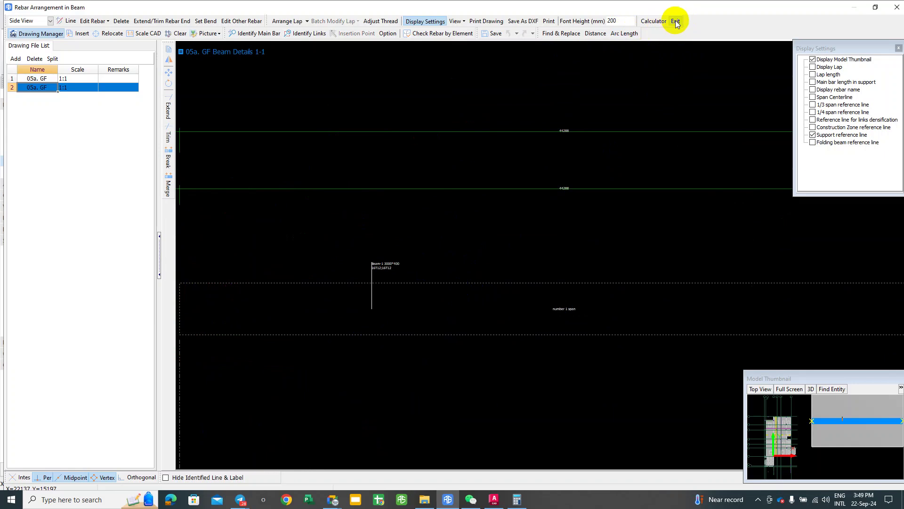
scroll(324, 280, "up", 2)
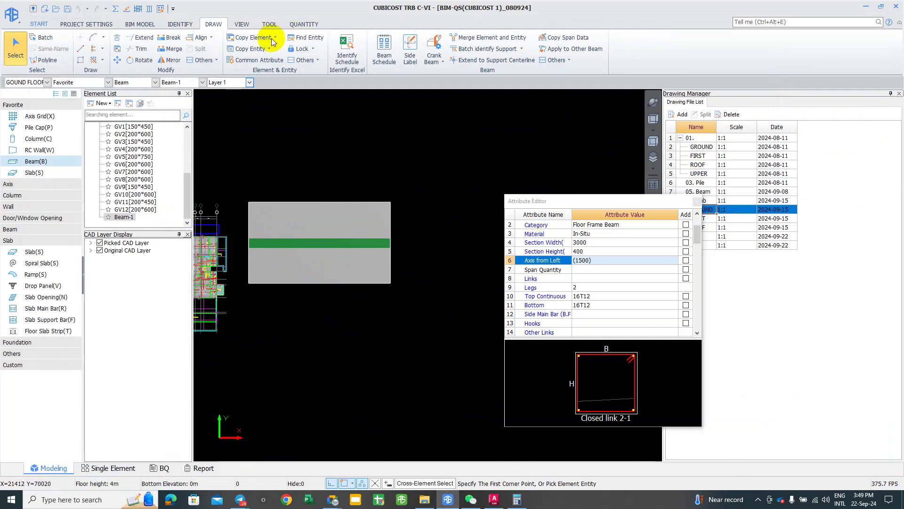
Step: Batch-identify supports for Beam-1 by window-selecting it, giving it one span
left_click(488, 49)
left_click_drag(250, 182, 413, 296)
right_click(400, 300)
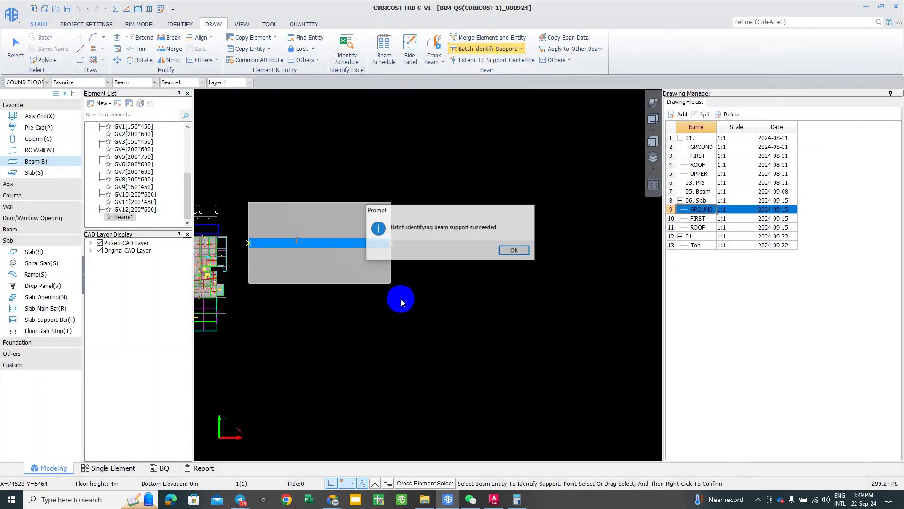
left_click(492, 251)
scroll(336, 248, "up", 2)
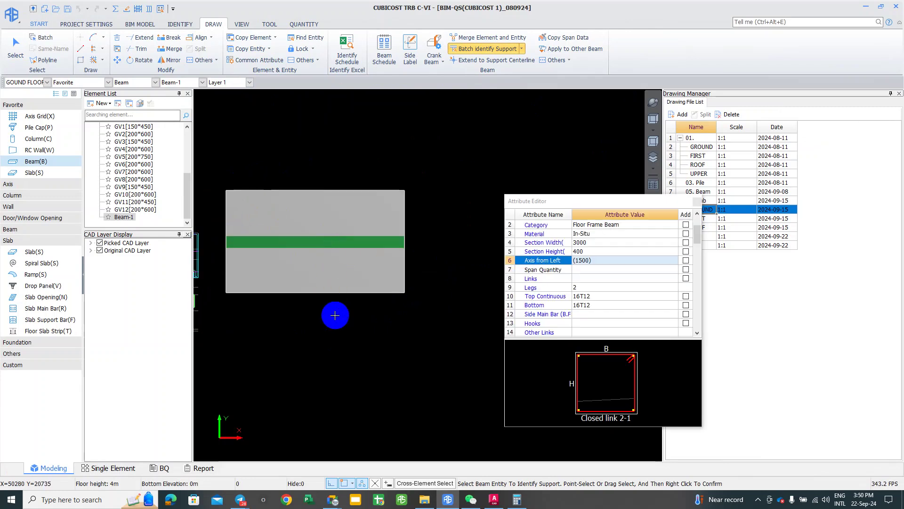
left_click(367, 244)
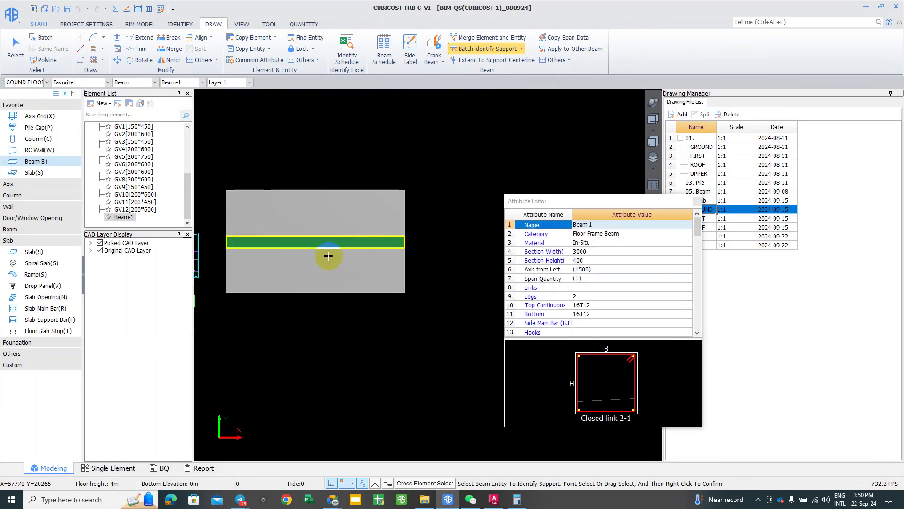
Step: Try setting Beam-1's left and right ends as supports manually; both are rejected
left_click(523, 49)
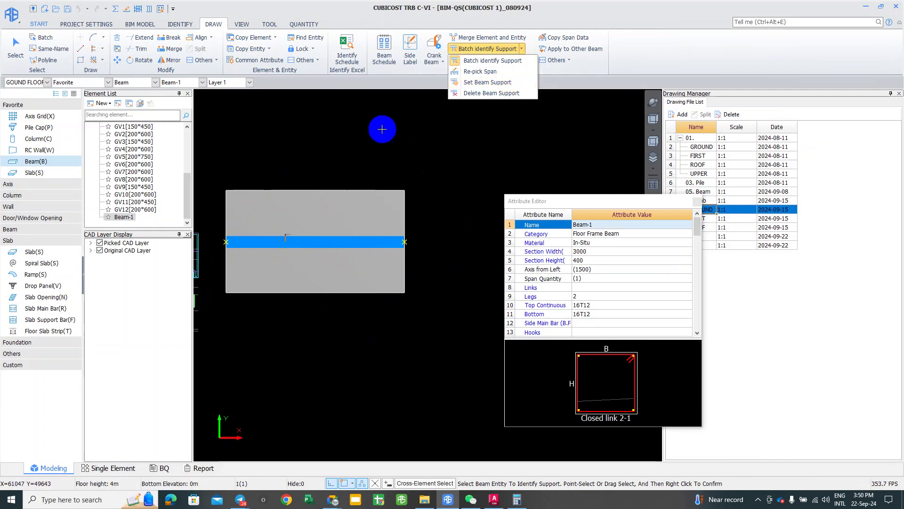
left_click(266, 239)
right_click(217, 241)
left_click(247, 253)
right_click(227, 240)
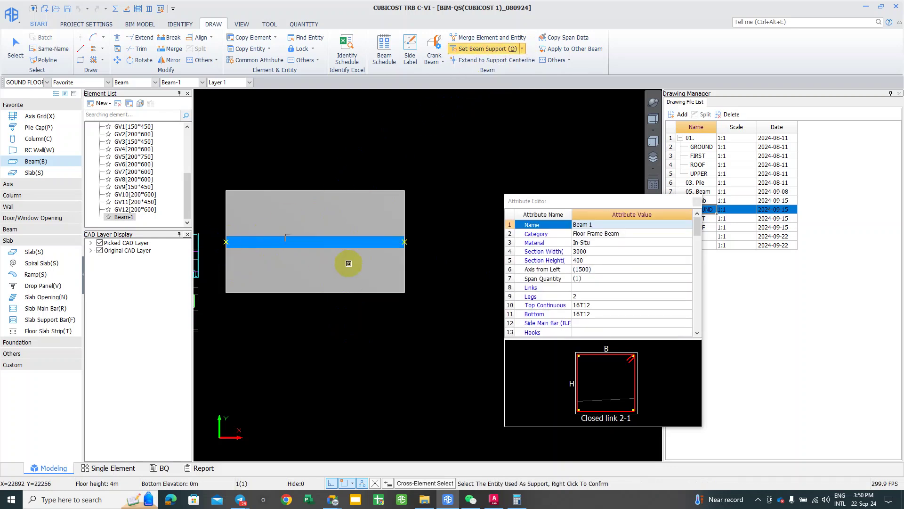
left_click(369, 253)
left_click(498, 258)
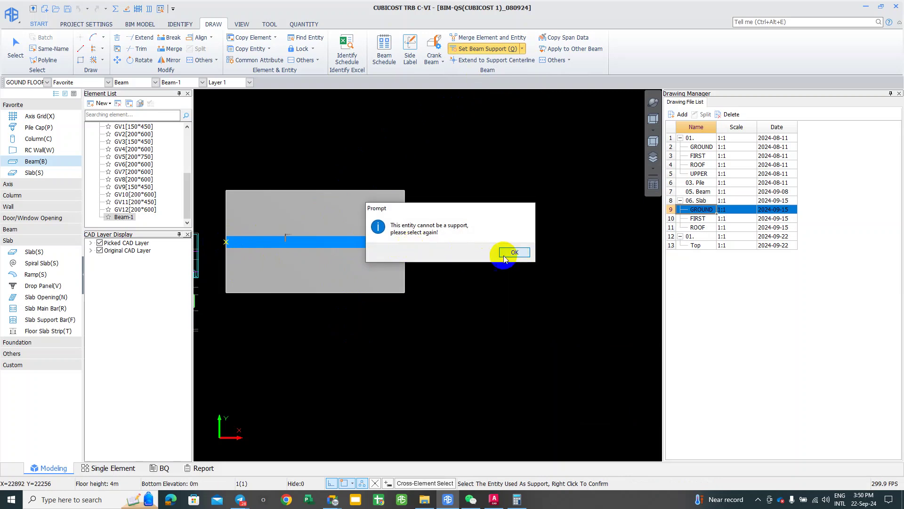
left_click(514, 253)
left_click(406, 244)
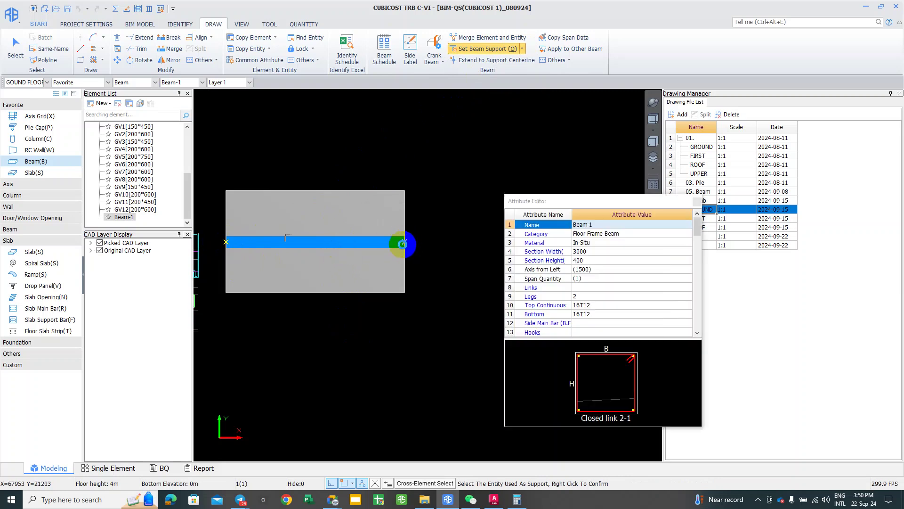
left_click(512, 251)
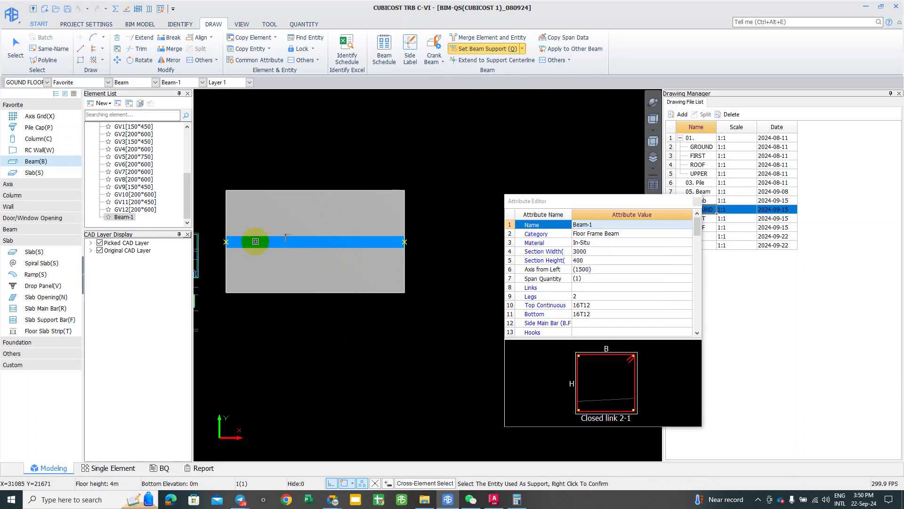
scroll(254, 242, "up", 3)
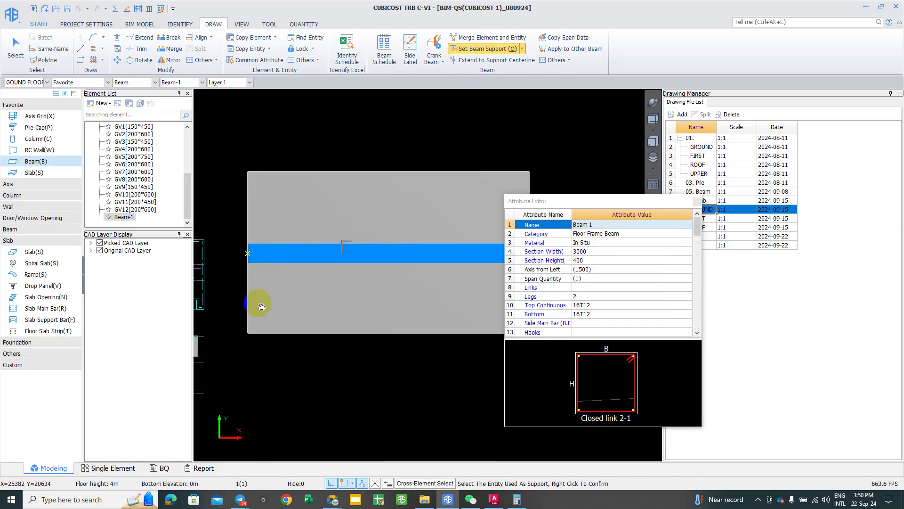
Step: Confirm the test beam's support and end the accidentally started short beam
left_click(282, 250)
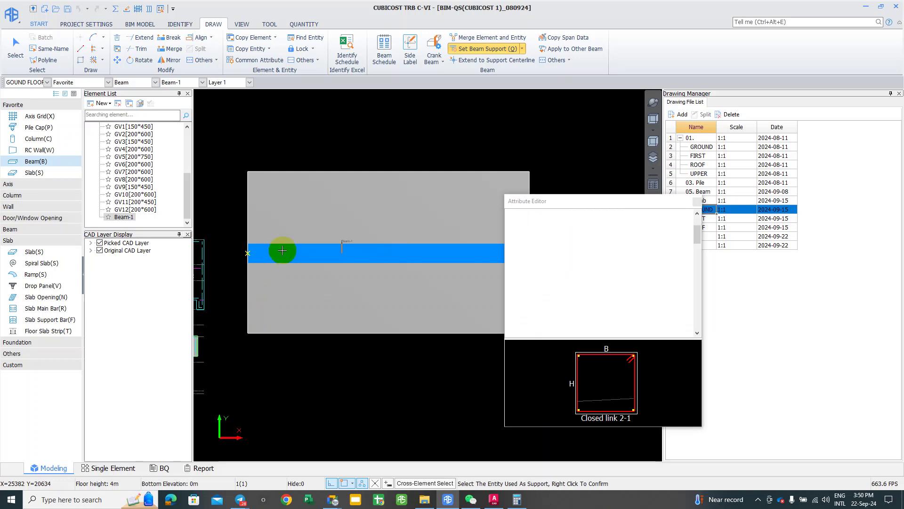
right_click(262, 250)
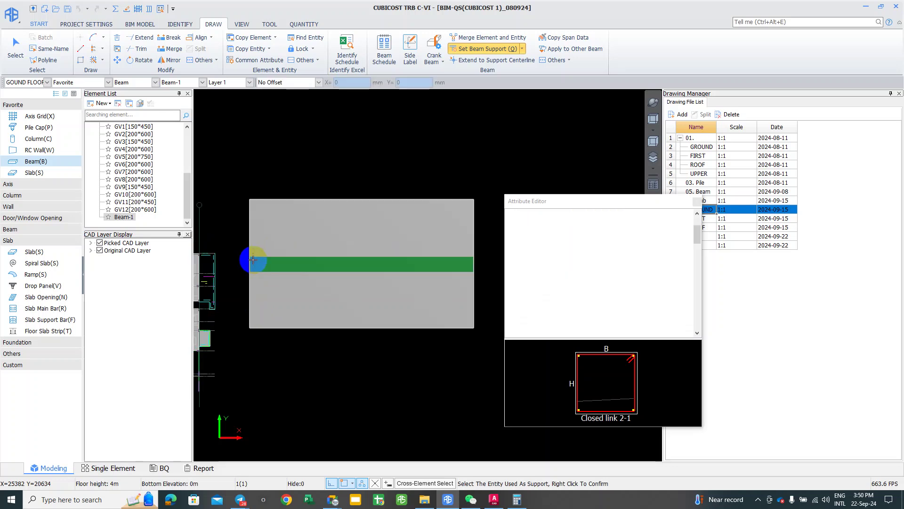
left_click(218, 249)
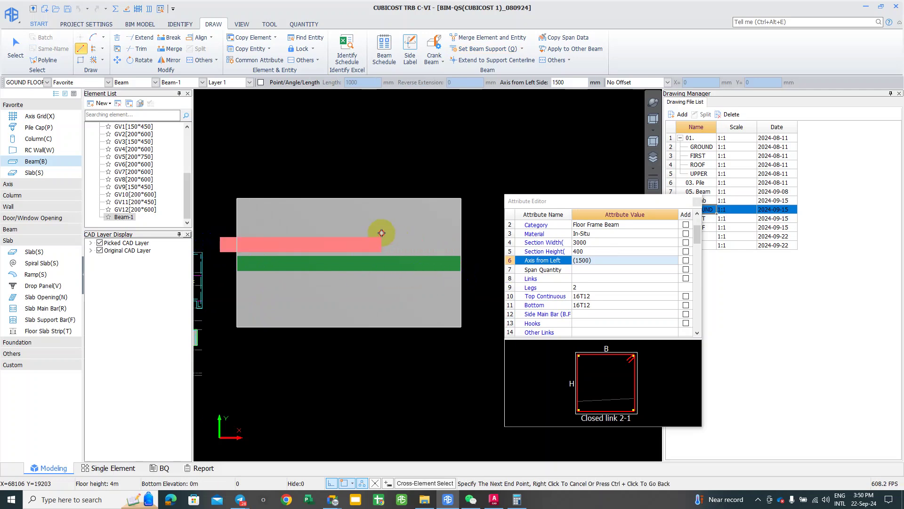
left_click(259, 251)
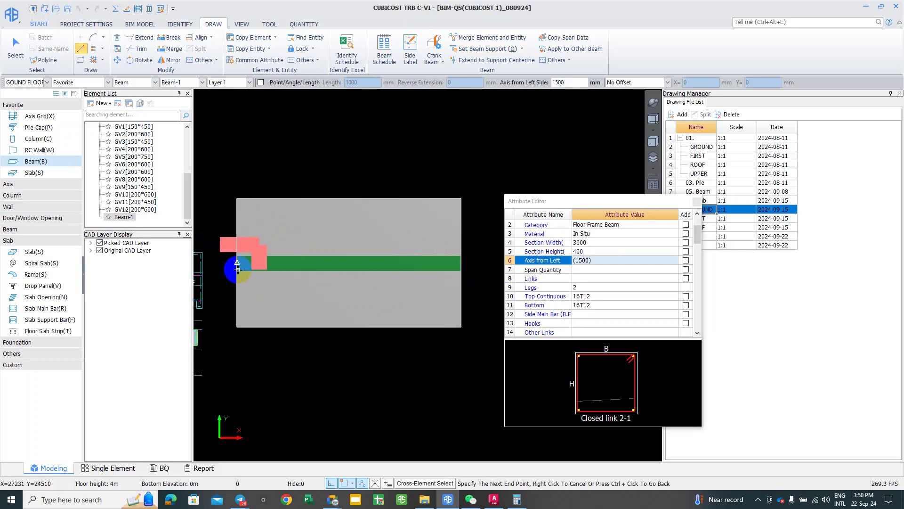
scroll(221, 268, "up", 1)
right_click(217, 268)
right_click(217, 267)
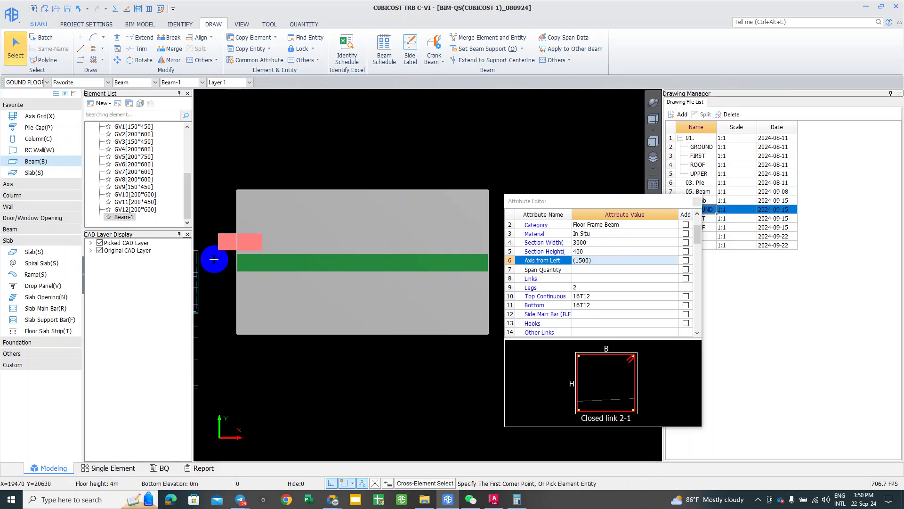
Step: Remove the stray short beam beside the test beam and reselect Beam-1
right_click(217, 248)
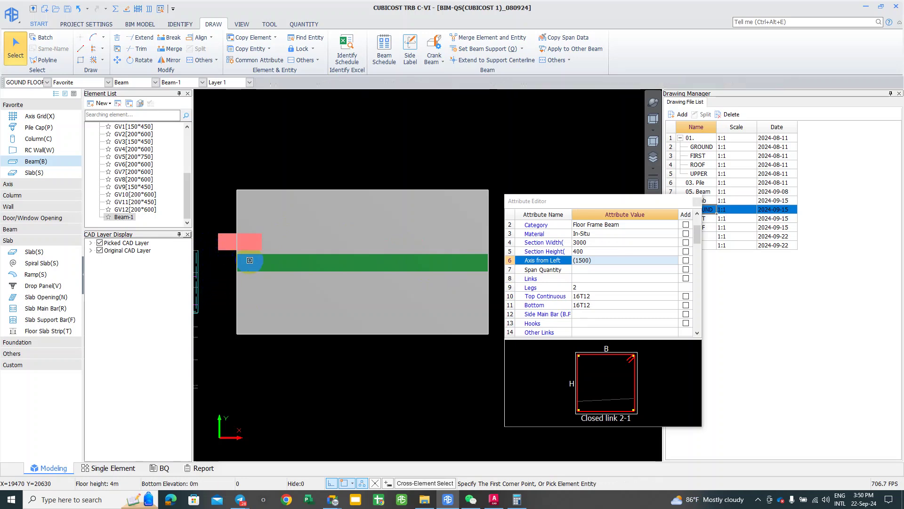
left_click(225, 241)
middle_click_drag(209, 257, 236, 258)
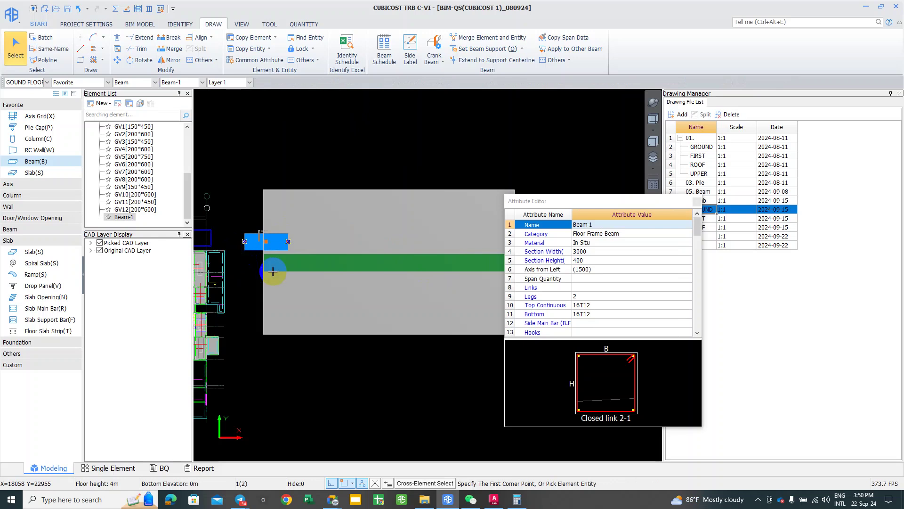
left_click(260, 235)
key("Escape")
scroll(254, 231, "down", 1)
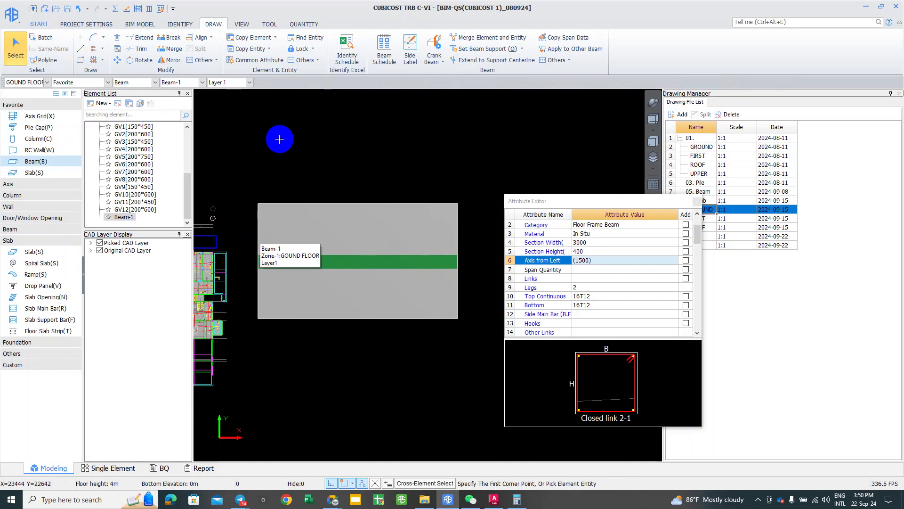
left_click(283, 258)
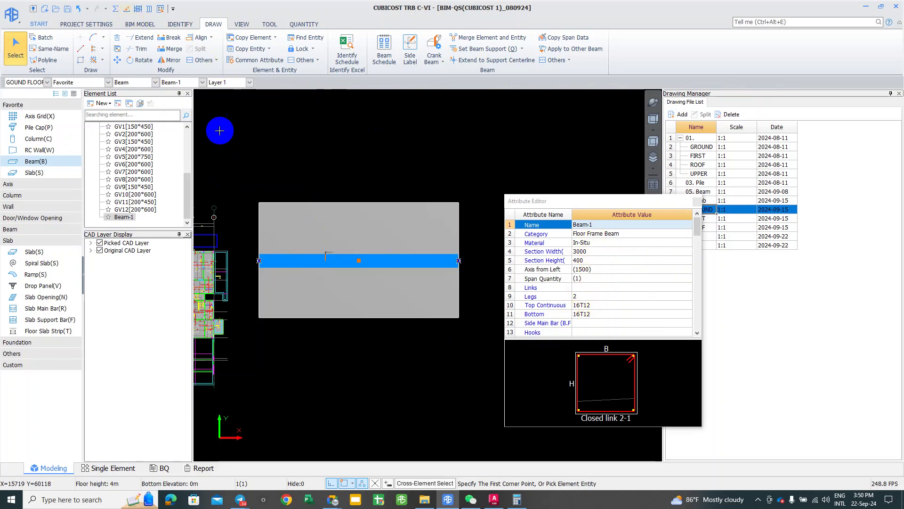
Step: Calculate Beam-1's rebar with Calculate Selected Entity and dismiss the success message
right_click(291, 268)
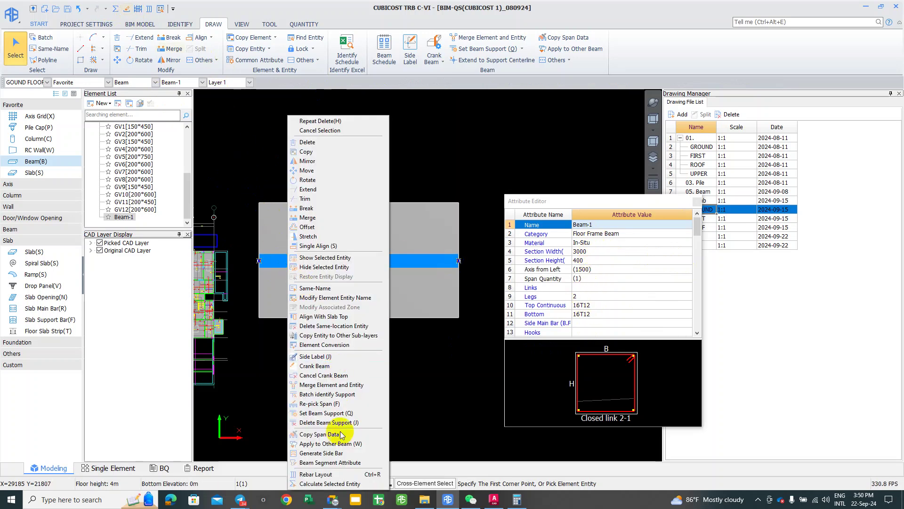
left_click(330, 484)
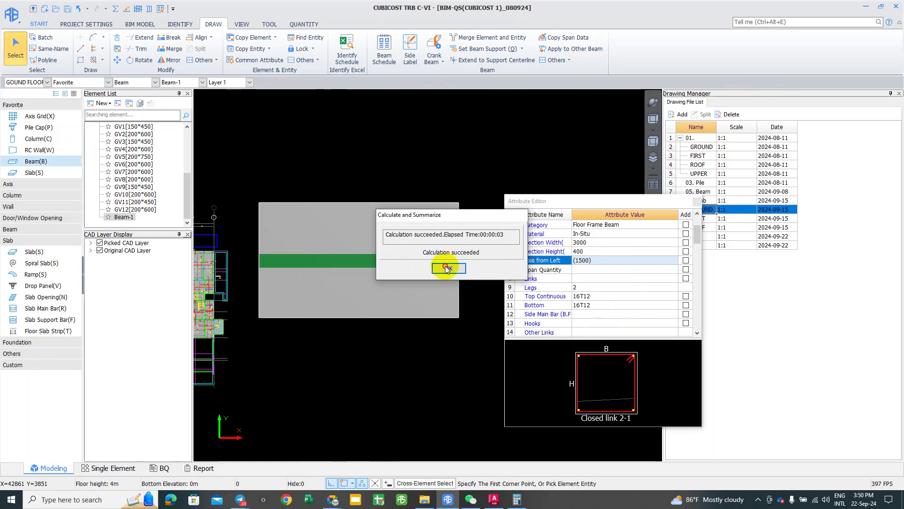
left_click(426, 269)
Step: Pick Beam-1 for Rebar Arrangement in Beam
left_click(363, 155)
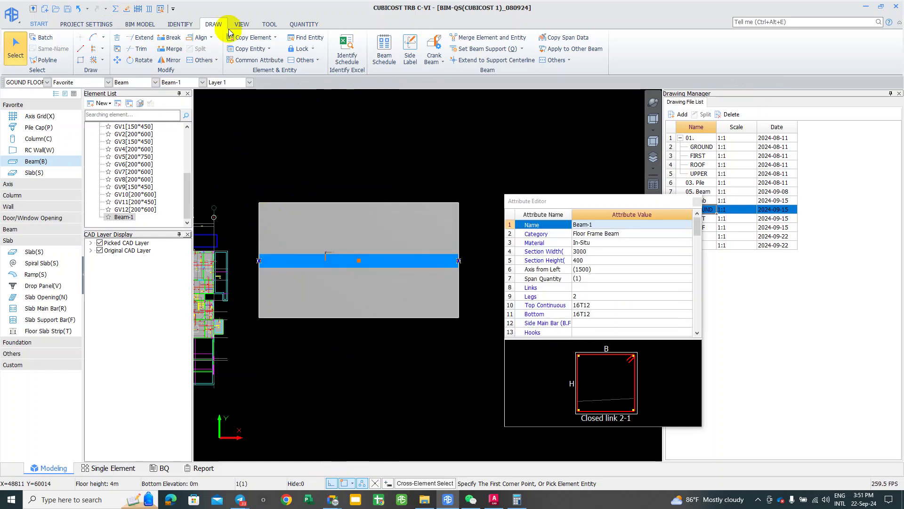
left_click(150, 8)
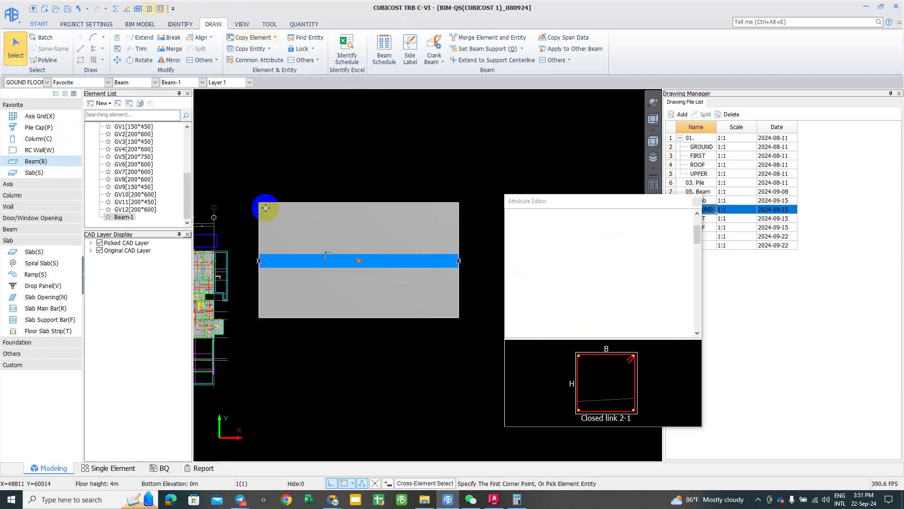
left_click(291, 263)
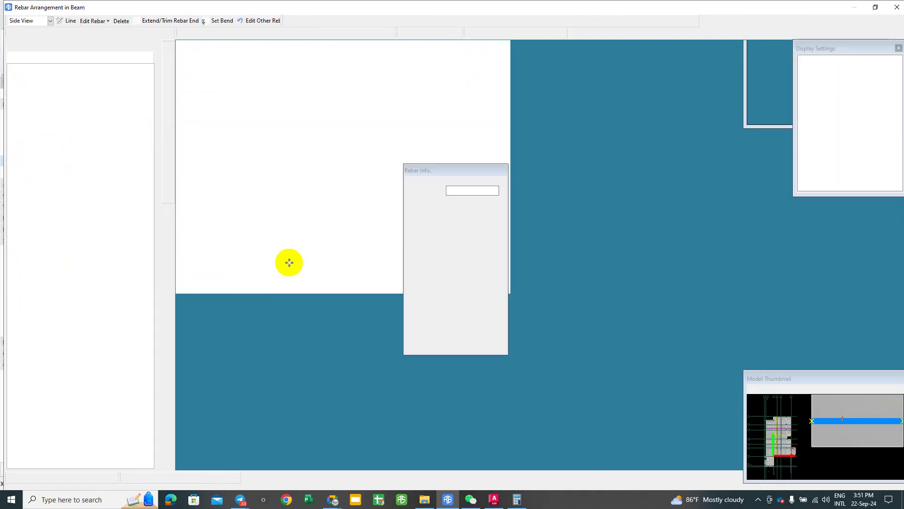
scroll(343, 235, "up", 3)
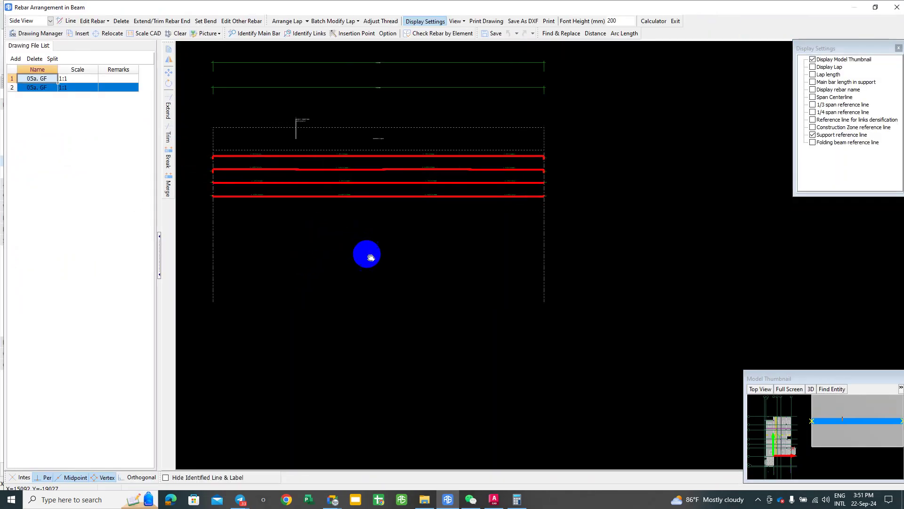
middle_click_drag(265, 165, 299, 348)
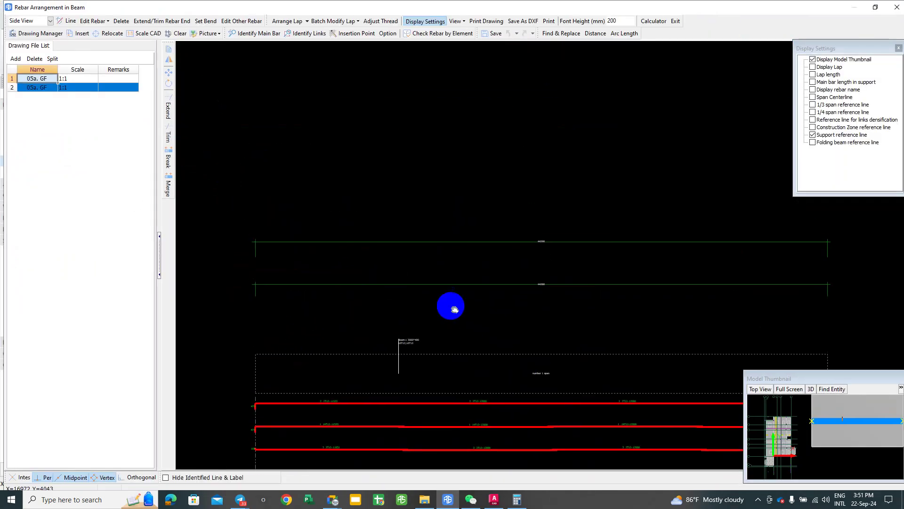
middle_click_drag(476, 330, 403, 256)
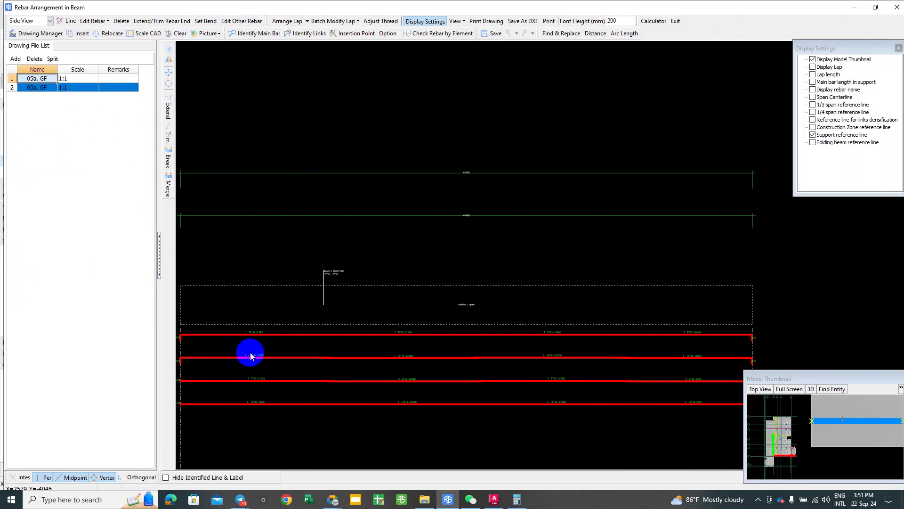
middle_click_drag(365, 300, 368, 347)
scroll(509, 348, "down", 2)
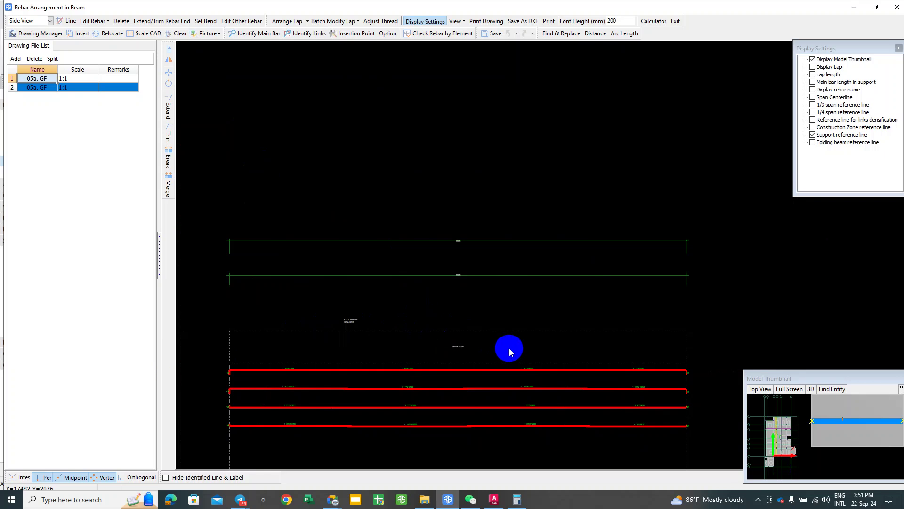
scroll(440, 363, "up", 2)
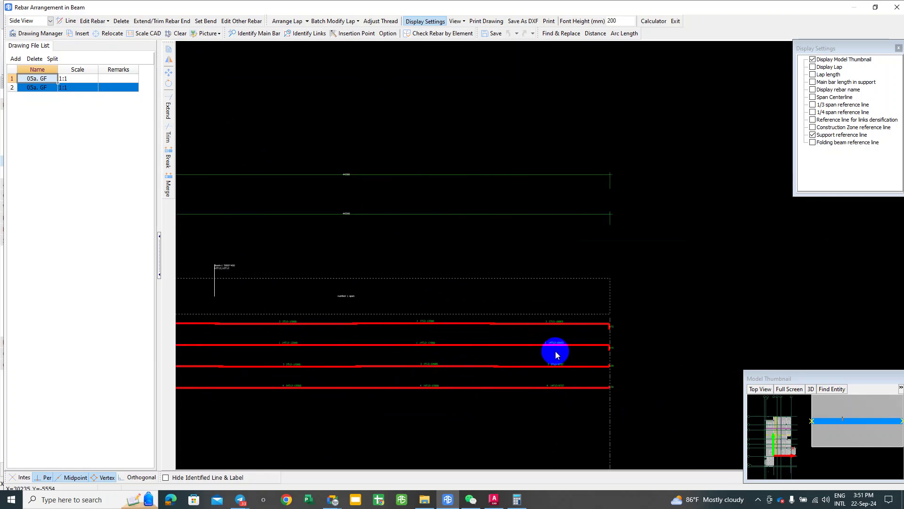
scroll(570, 349, "up", 1)
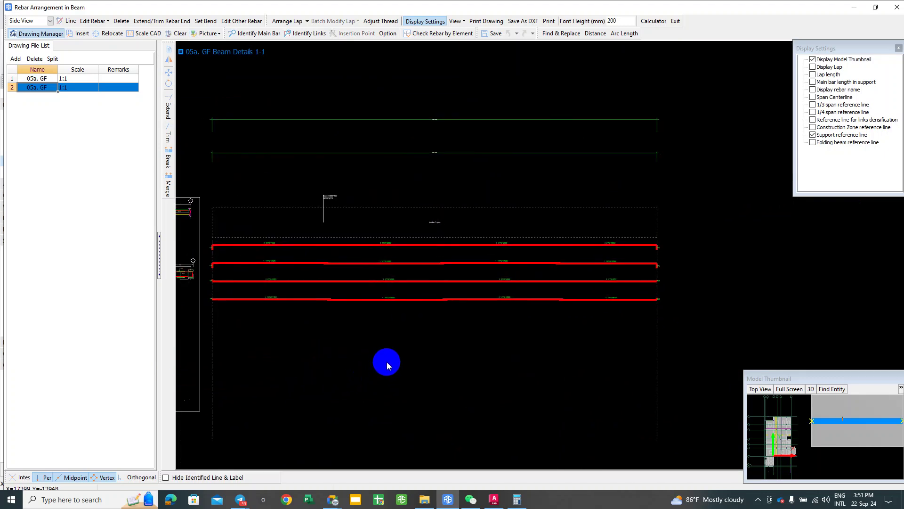
left_click(677, 21)
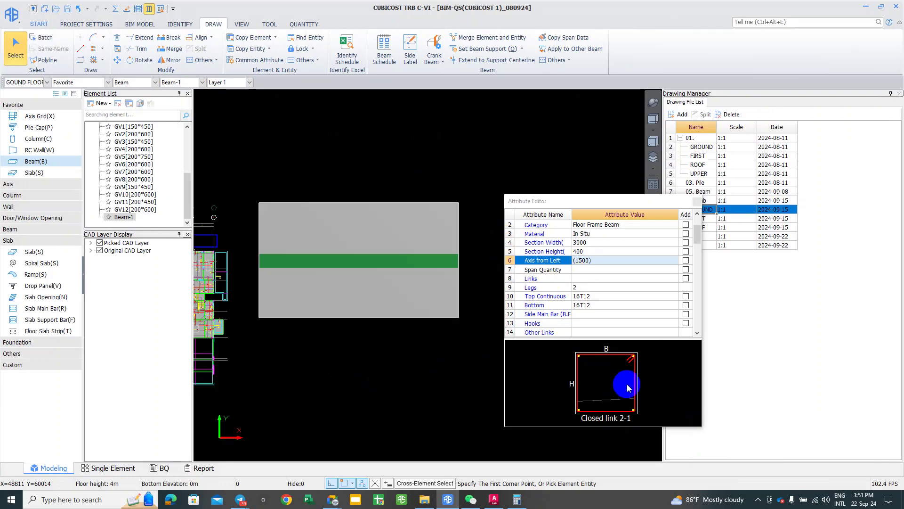
Step: For Beam-1's Legs attribute, choose Open link 2-2 on the Open Link tab, comparing it with 2-1
left_click(600, 288)
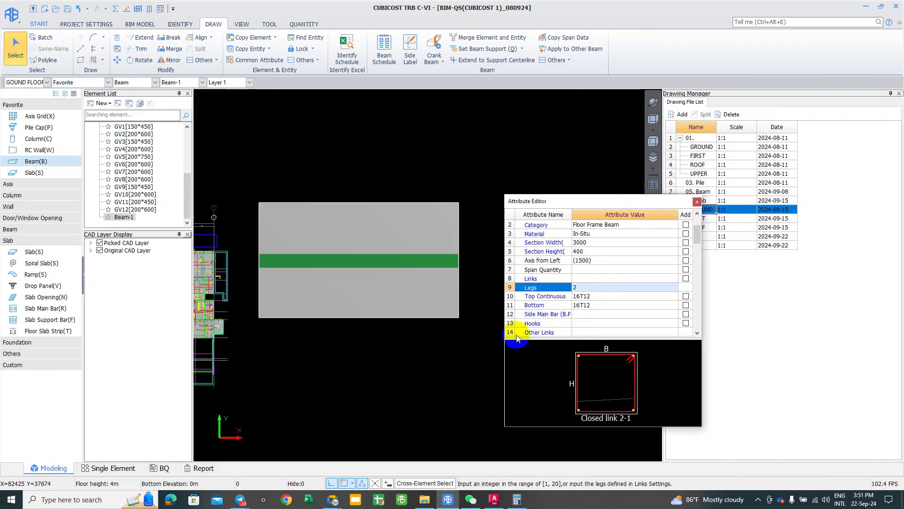
left_click_drag(520, 339, 520, 395)
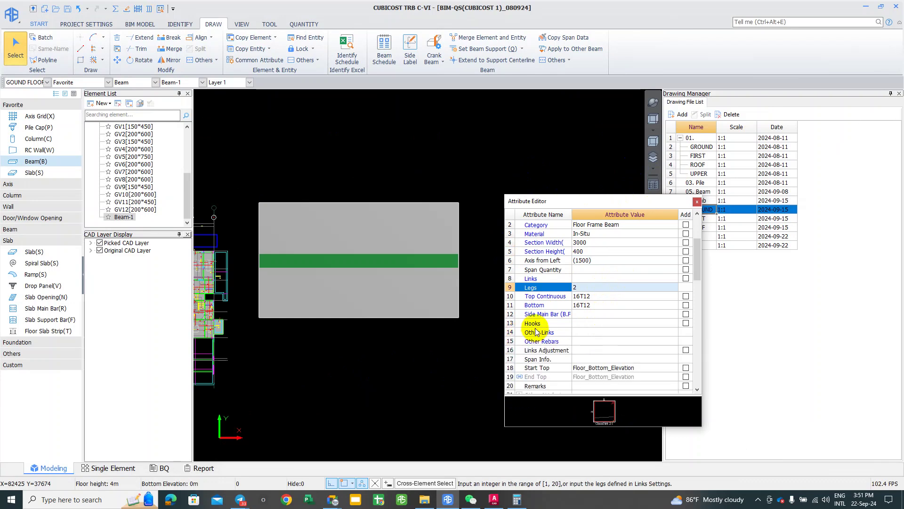
left_click(674, 287)
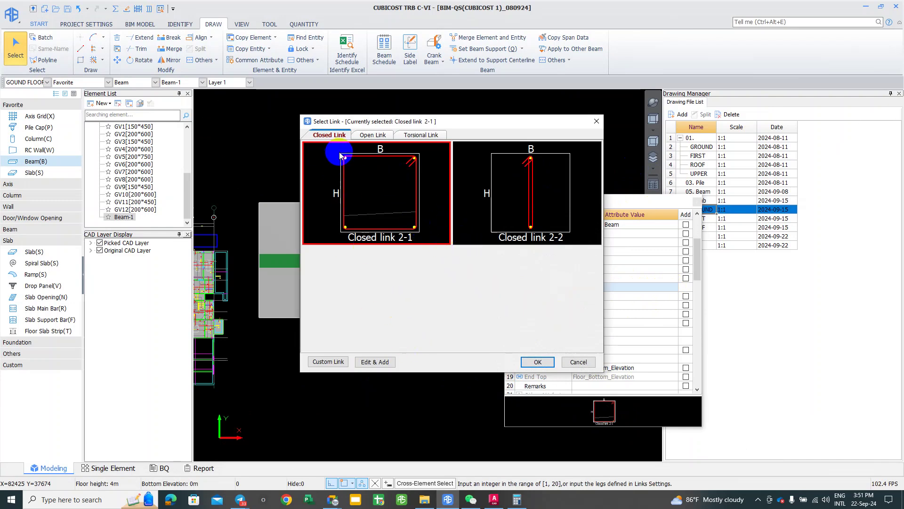
left_click(363, 136)
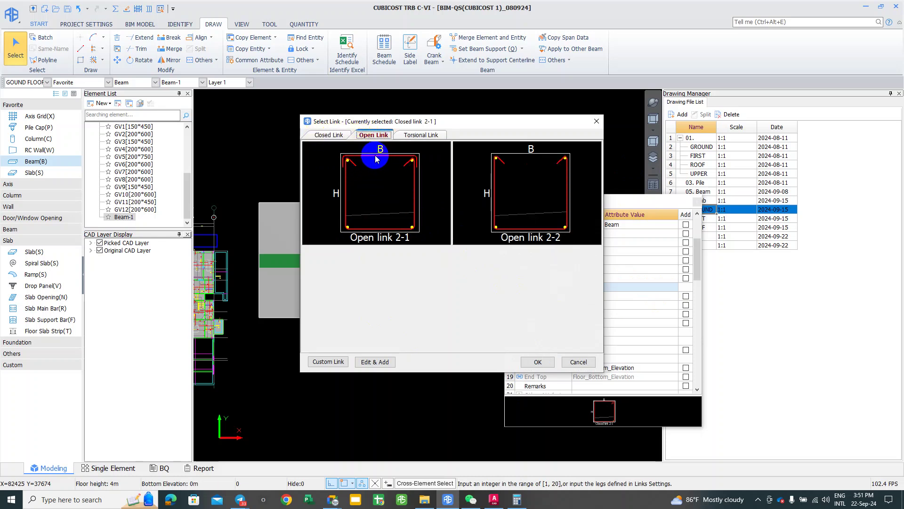
left_click(503, 216)
left_click(381, 211)
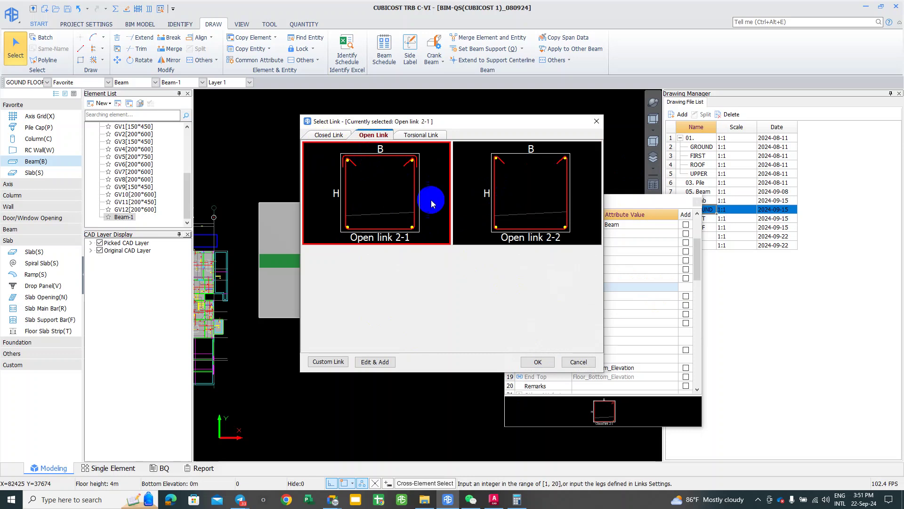
left_click(539, 196)
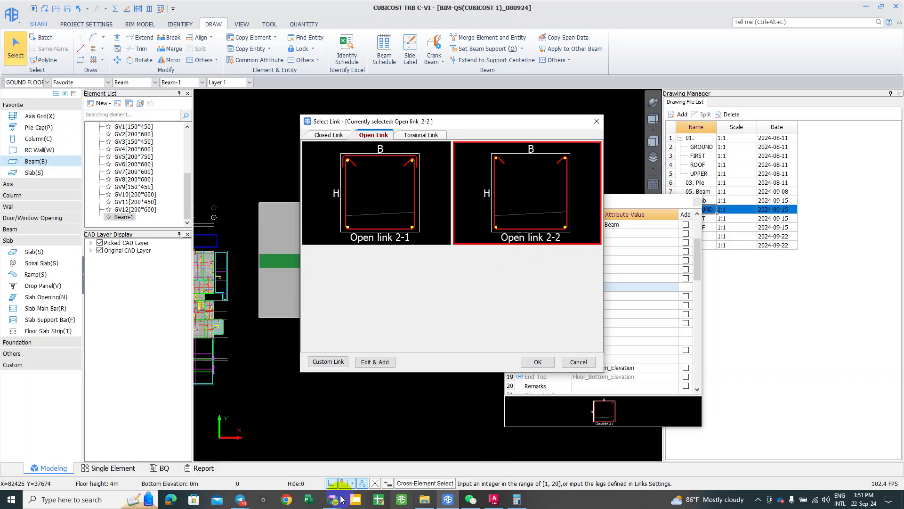
Step: Pan and zoom the beam detail drawing to the 62DB12@250 bent bar shapes and Section 1-1
mouse_move(342, 499)
left_click(262, 468)
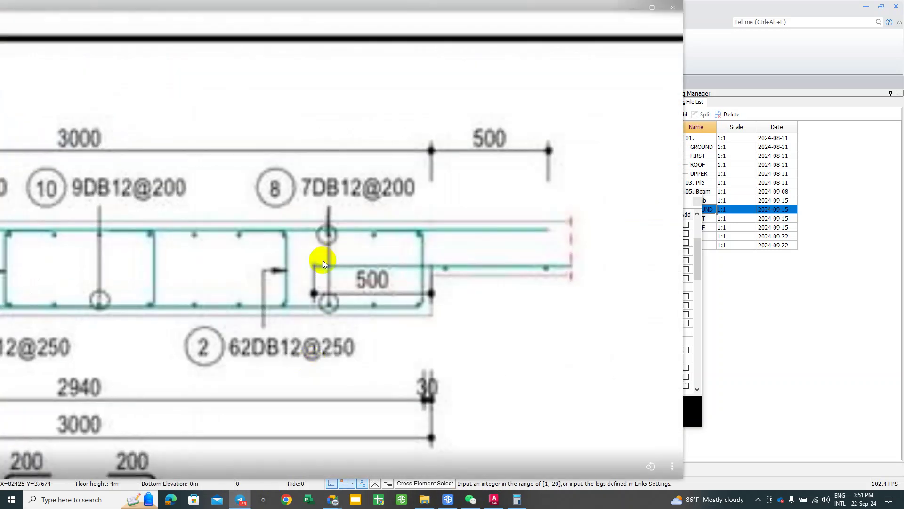
left_click_drag(149, 268, 363, 258)
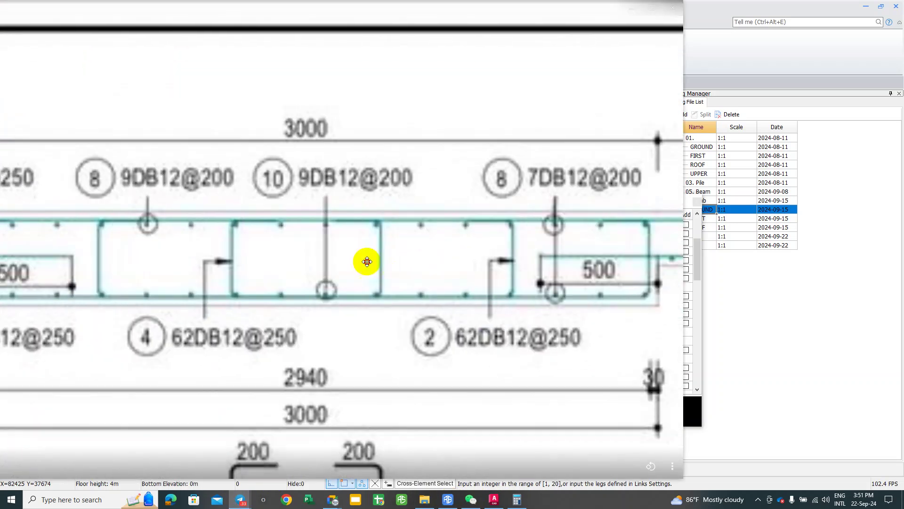
left_click_drag(182, 259, 251, 268)
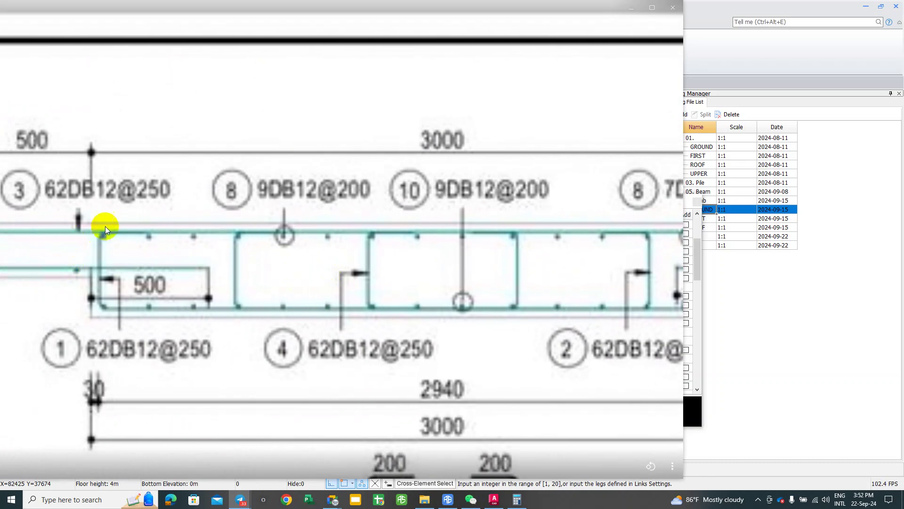
left_click_drag(276, 298, 253, 299)
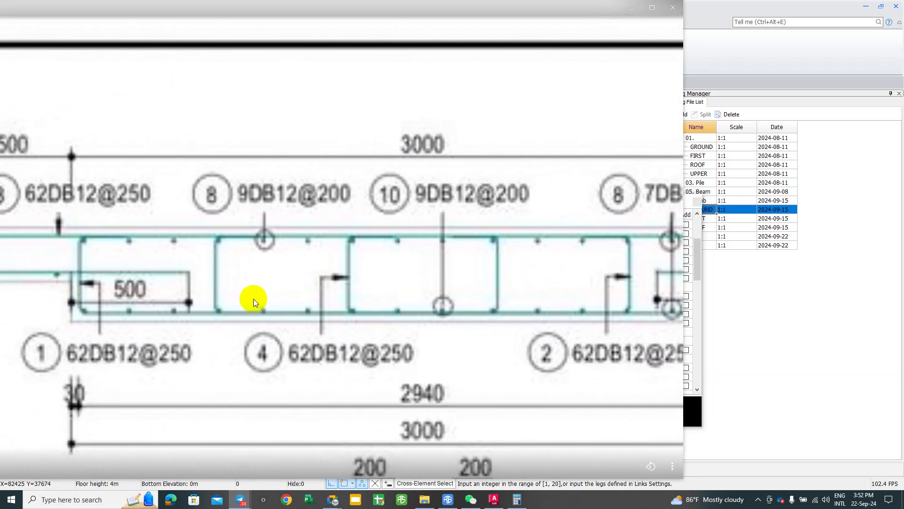
scroll(255, 293, "down", 3)
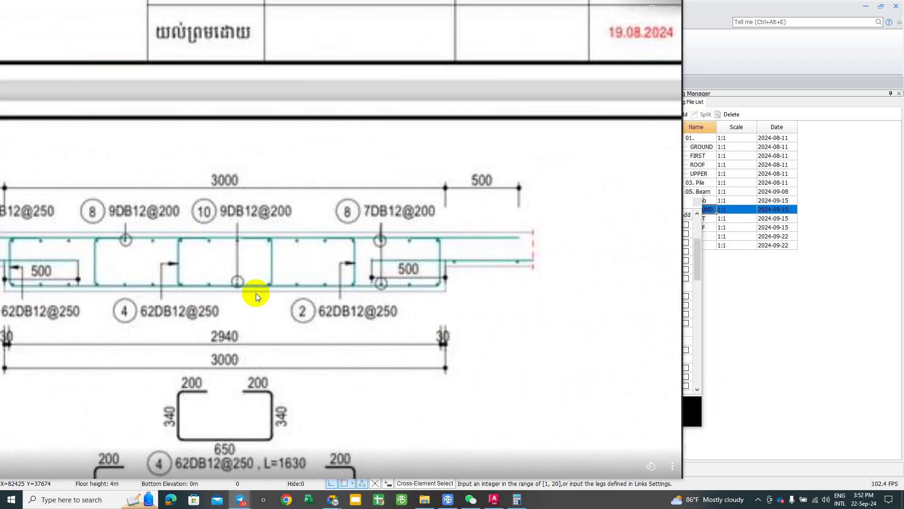
scroll(194, 262, "up", 1)
scroll(299, 258, "down", 2)
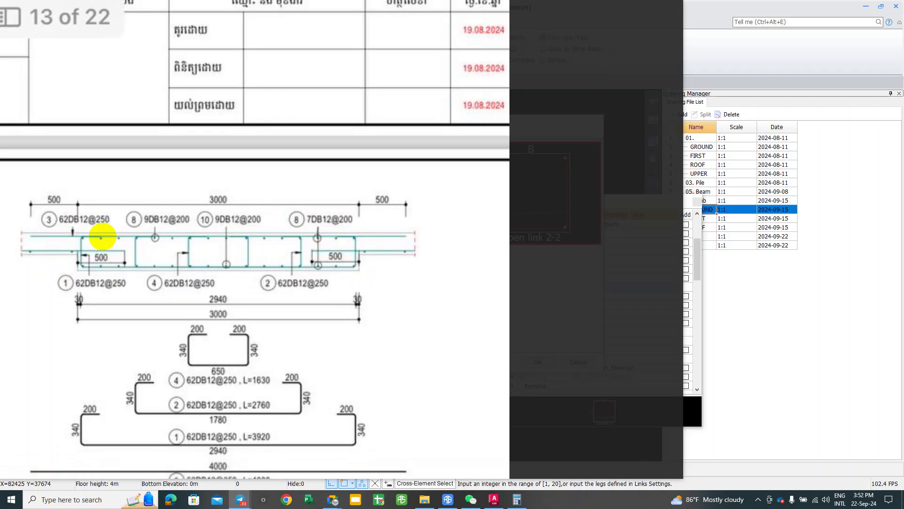
mouse_move(127, 335)
left_mouse_down()
mouse_move(131, 312)
mouse_move(185, 262)
mouse_move(142, 204)
left_mouse_up()
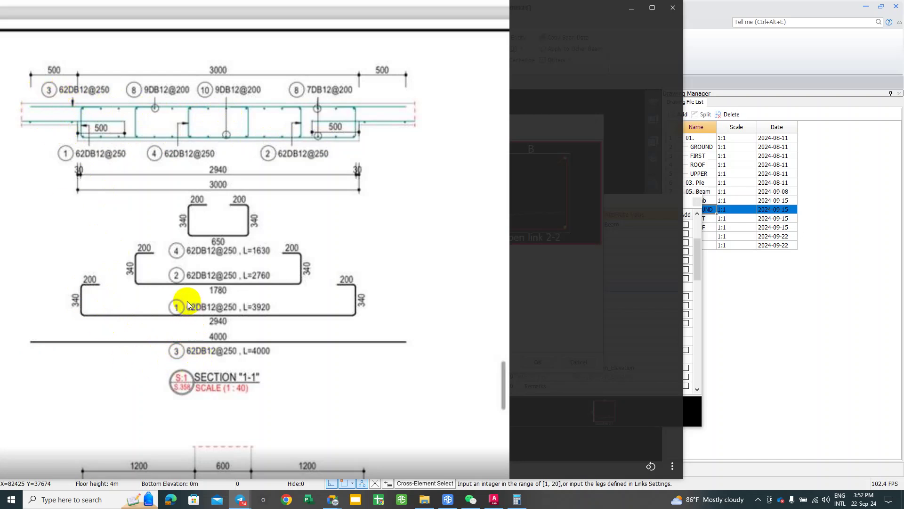
scroll(186, 283, "up", 1)
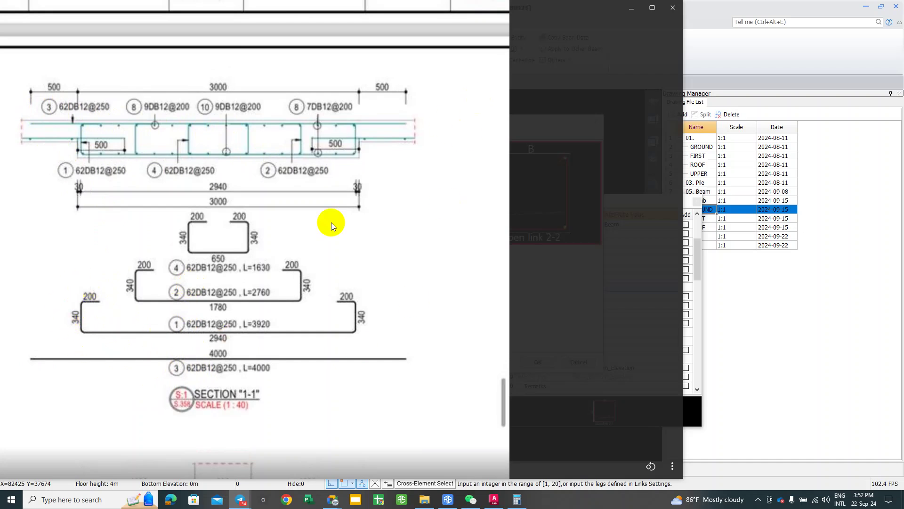
Step: Back in TRB, create custom Open link 2-3 from Open link 2-1 via Edit & Add
left_click(632, 7)
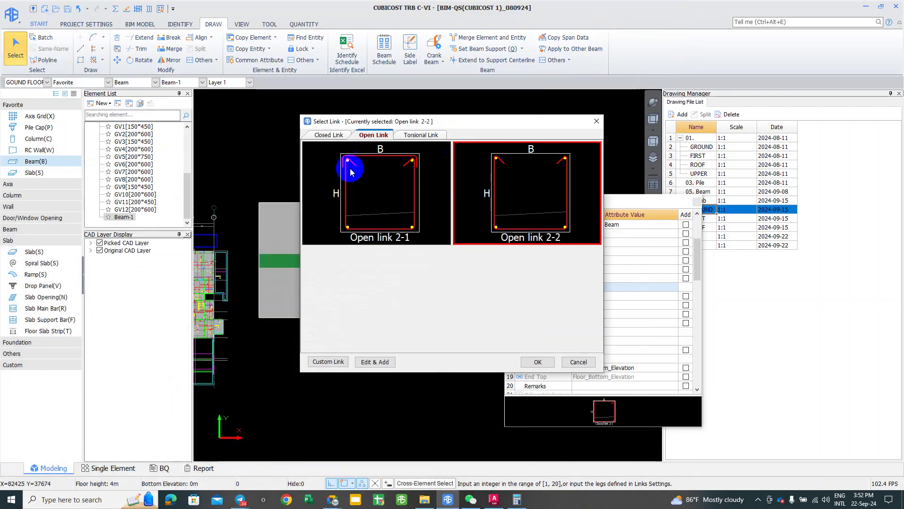
left_click(352, 168)
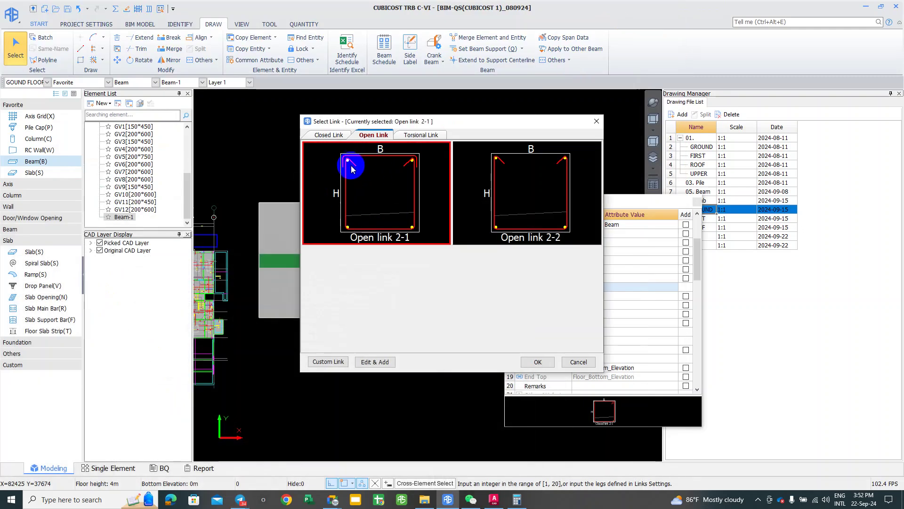
left_click(421, 135)
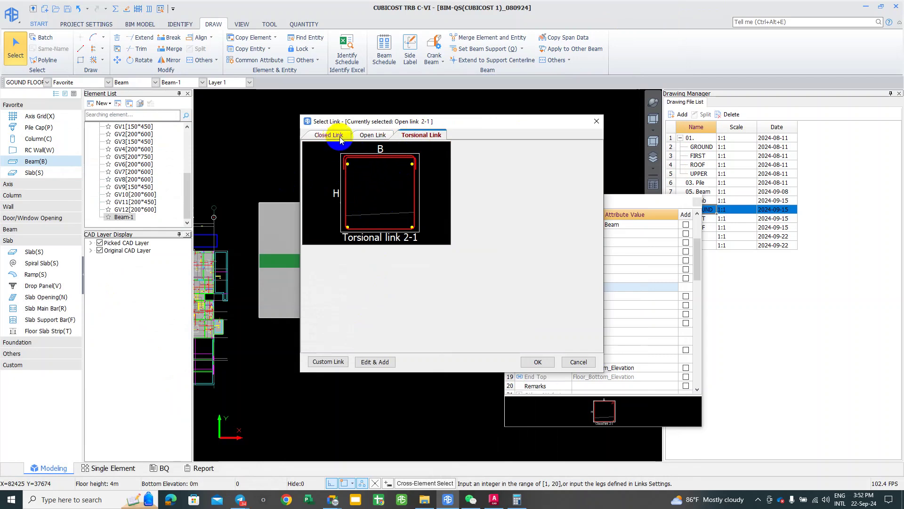
left_click(364, 135)
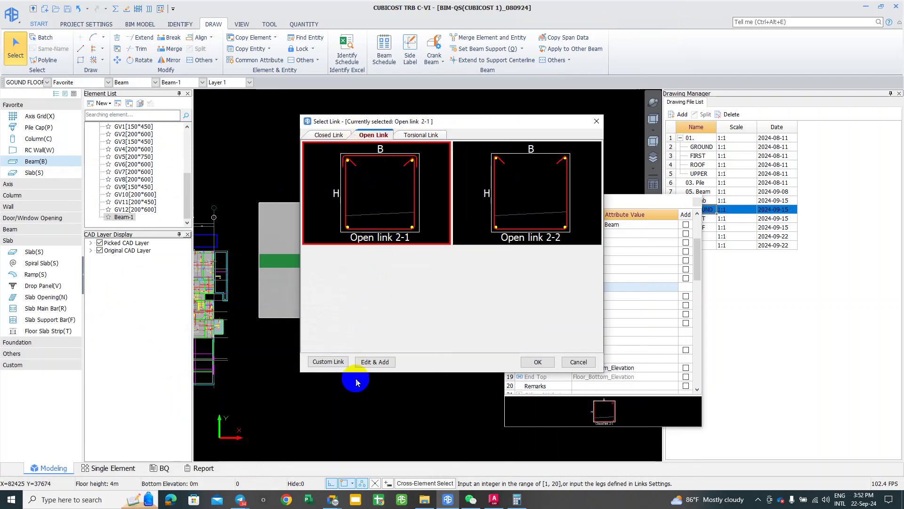
left_click(365, 363)
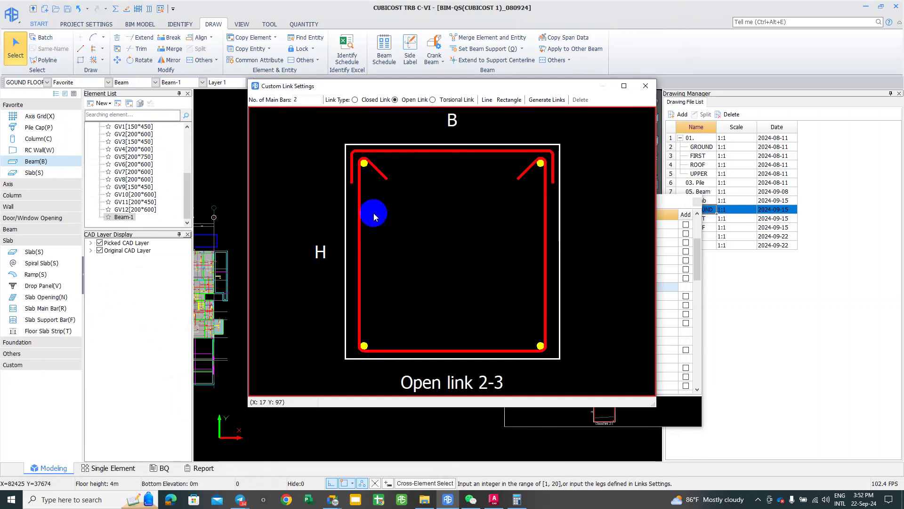
Step: Try the open link's segments, Closed/Open Link types, and the Line and Rectangle tools
left_click(368, 149)
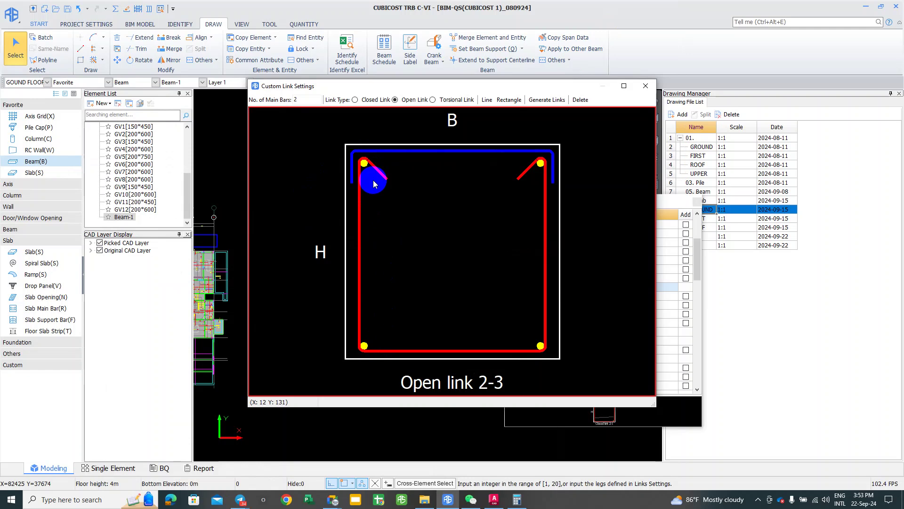
left_click(379, 172)
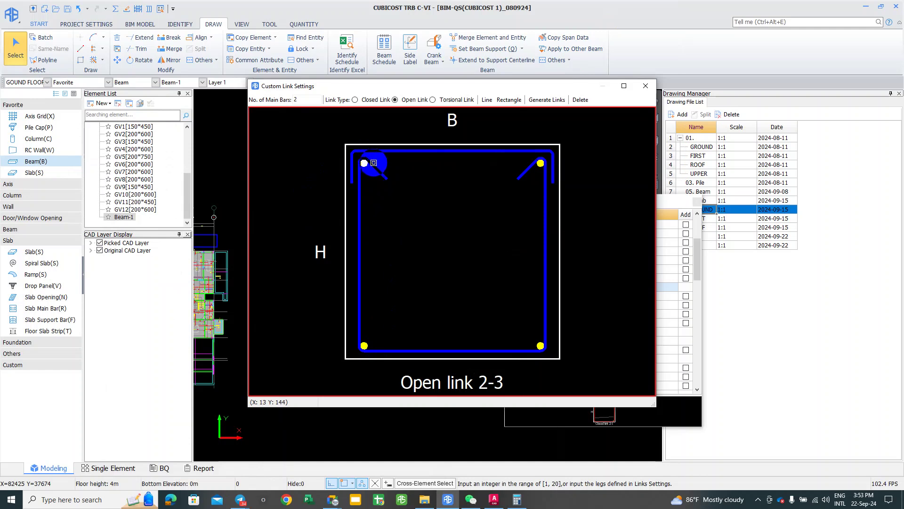
left_click(420, 148)
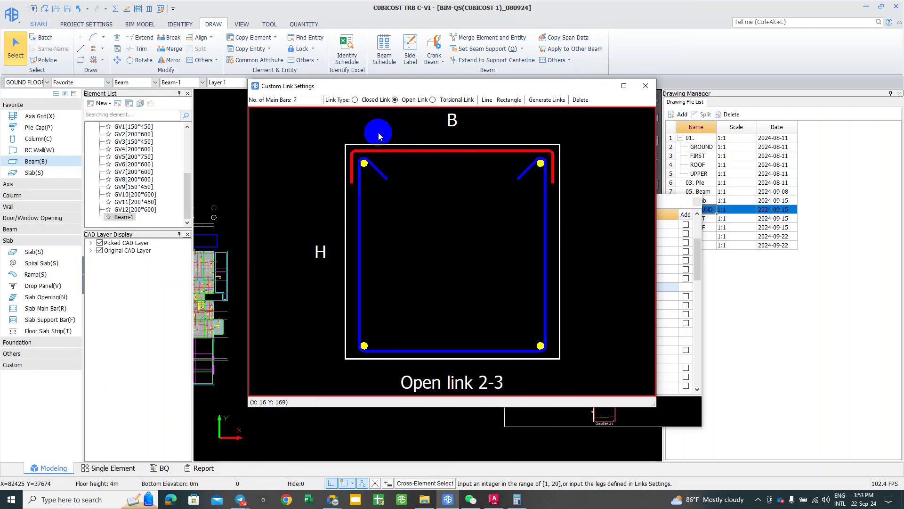
left_click(355, 100)
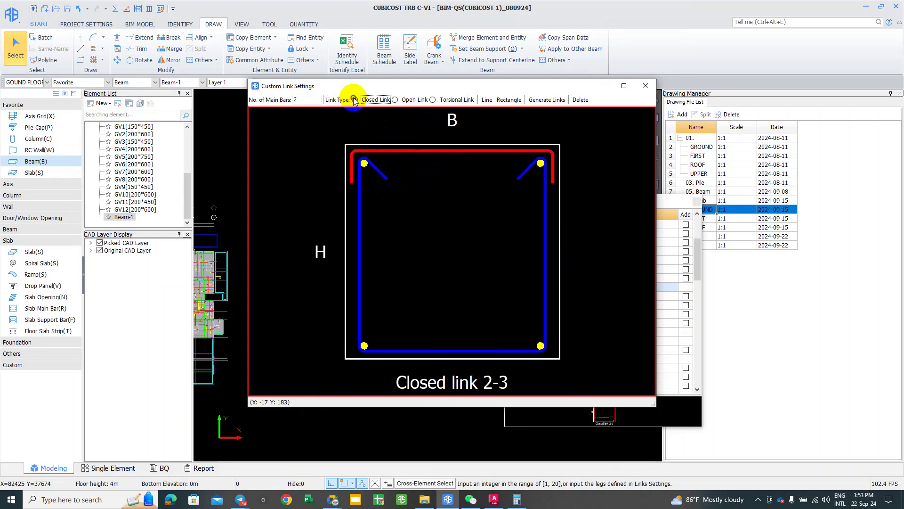
left_click(395, 99)
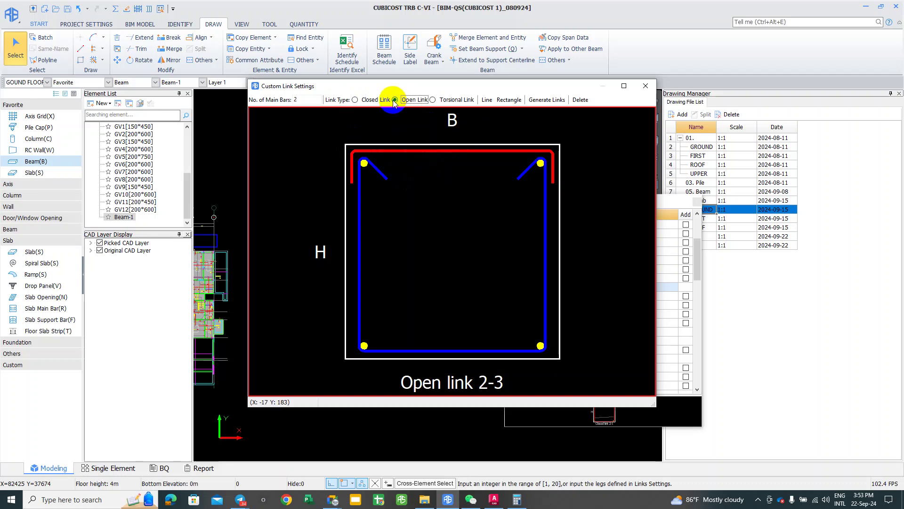
left_click(505, 101)
left_click(487, 100)
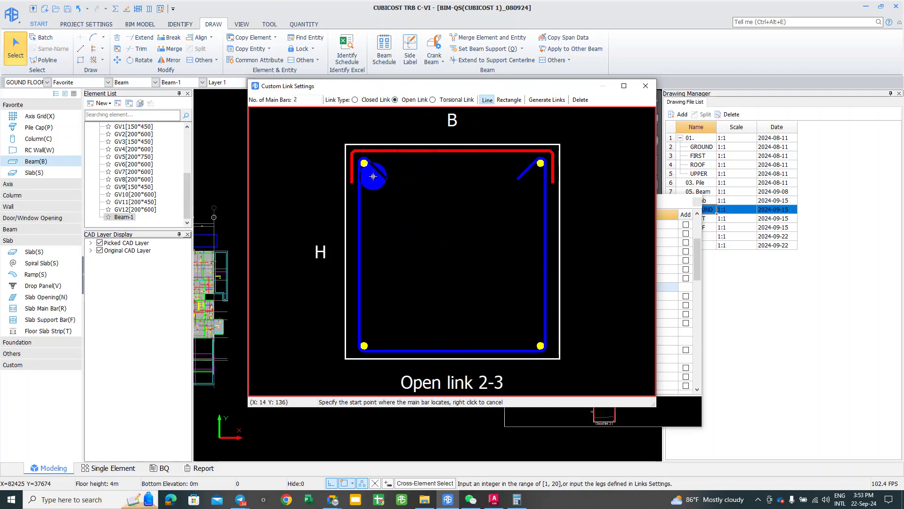
left_click(509, 100)
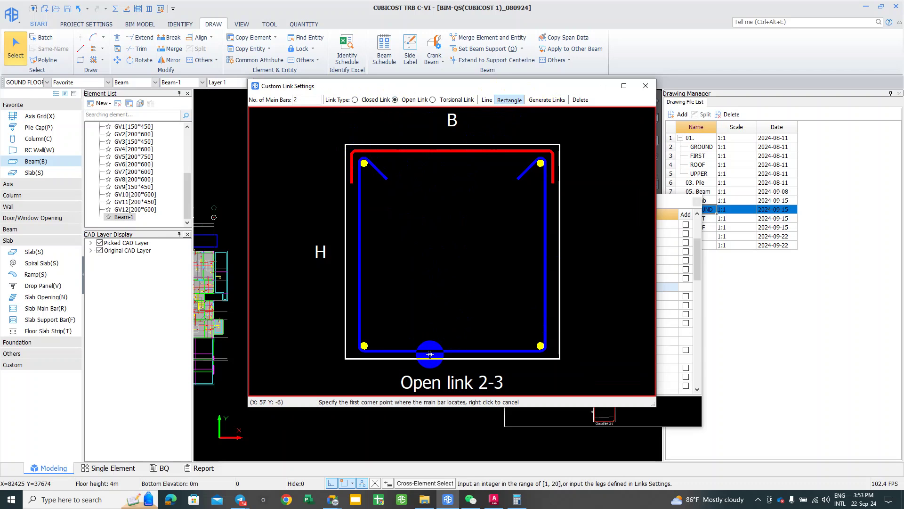
scroll(358, 221, "down", 2)
left_click(360, 183)
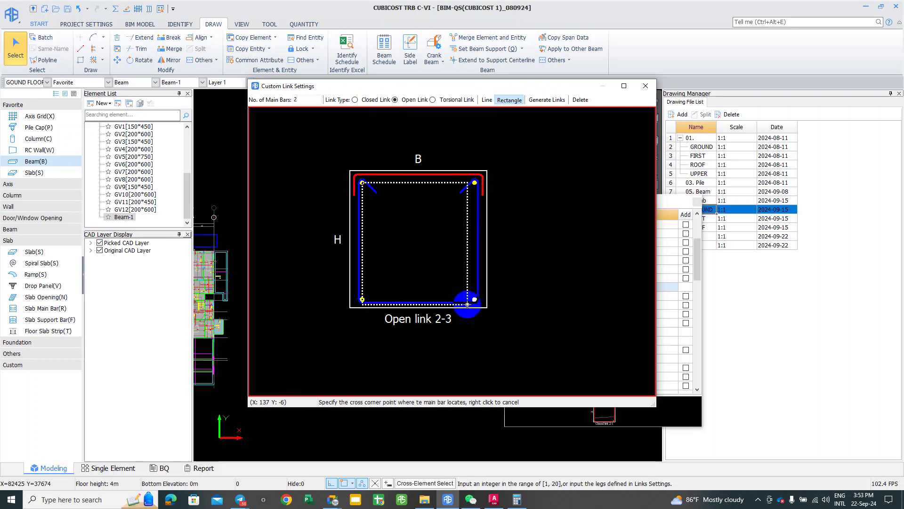
Step: Cancel the rectangle, close Custom Link Settings, and cancel Select Link without a new link
right_click(491, 300)
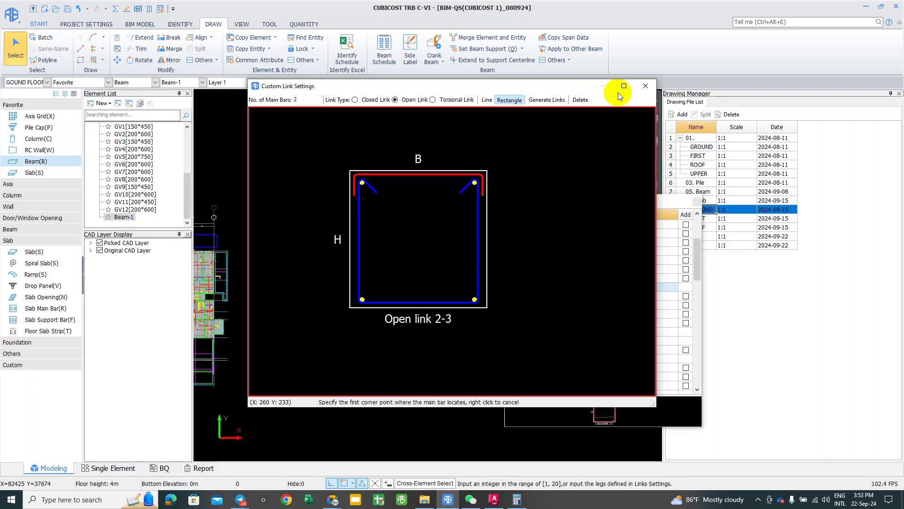
left_click(646, 86)
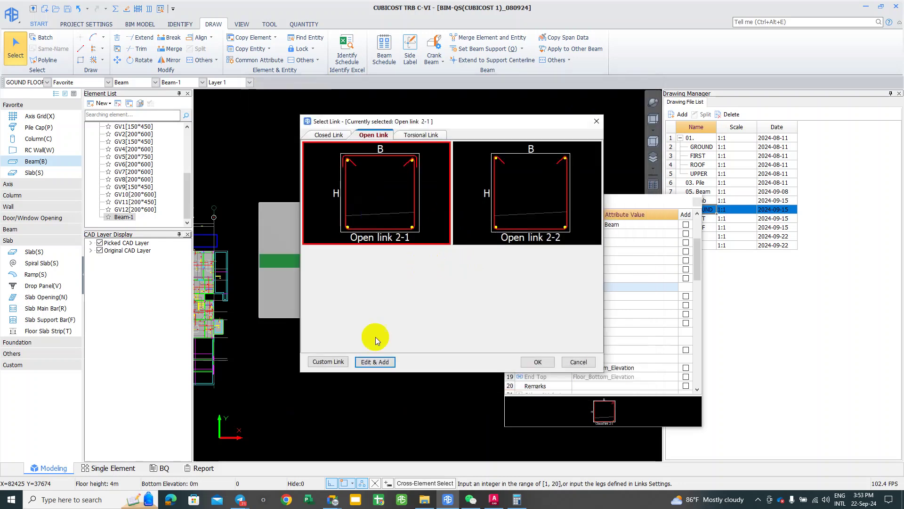
left_click(320, 362)
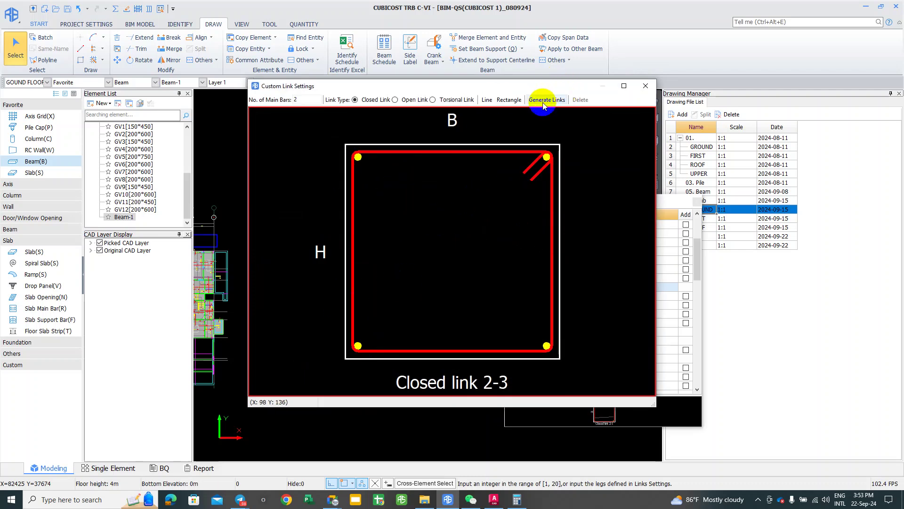
left_click(646, 86)
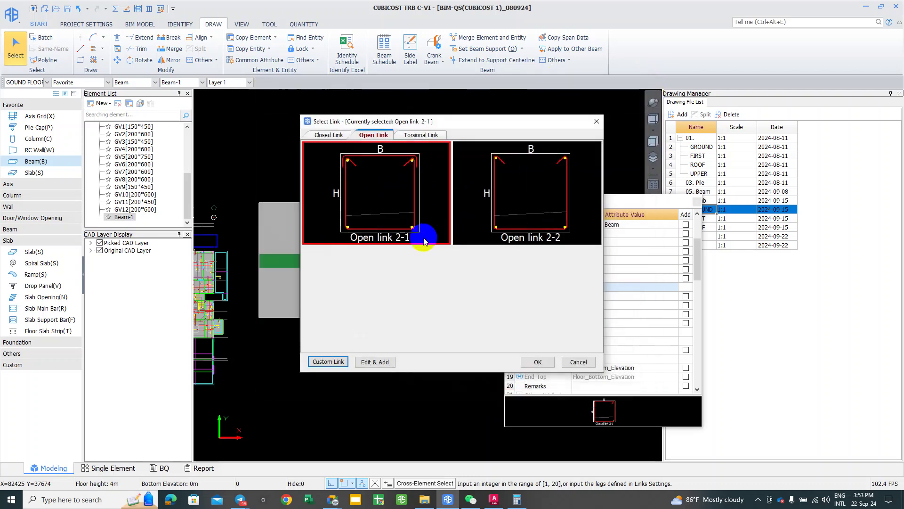
left_click(580, 362)
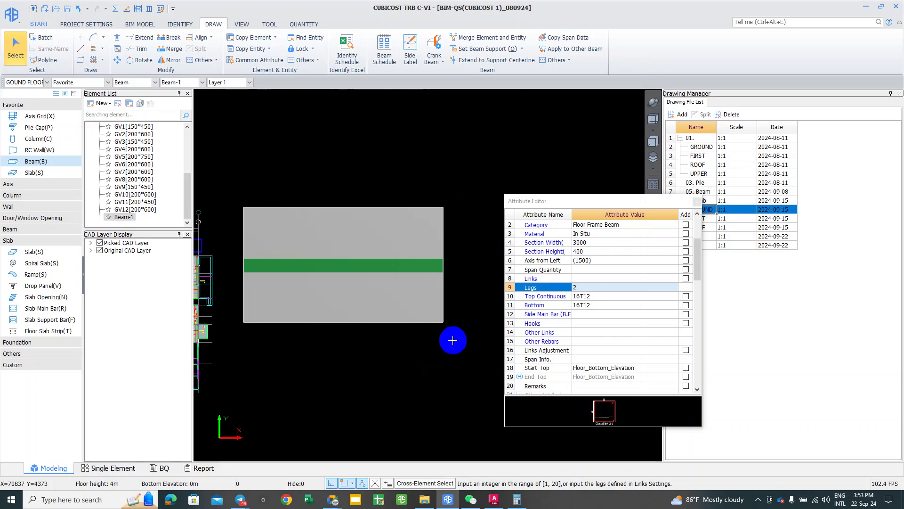
Step: Decline saving the project, select the green beam, and review its link choices without changes
left_click(448, 325)
left_click(475, 282)
left_click(374, 263)
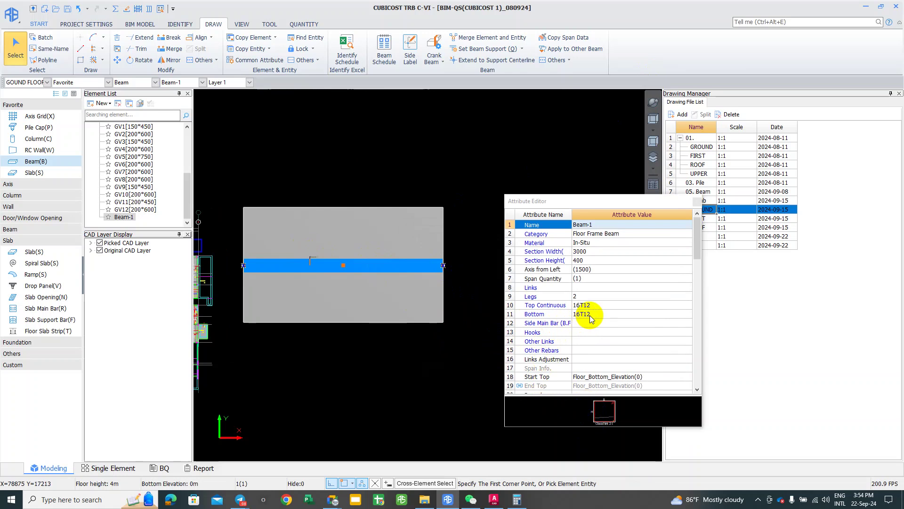
left_click(596, 294)
left_click(597, 294)
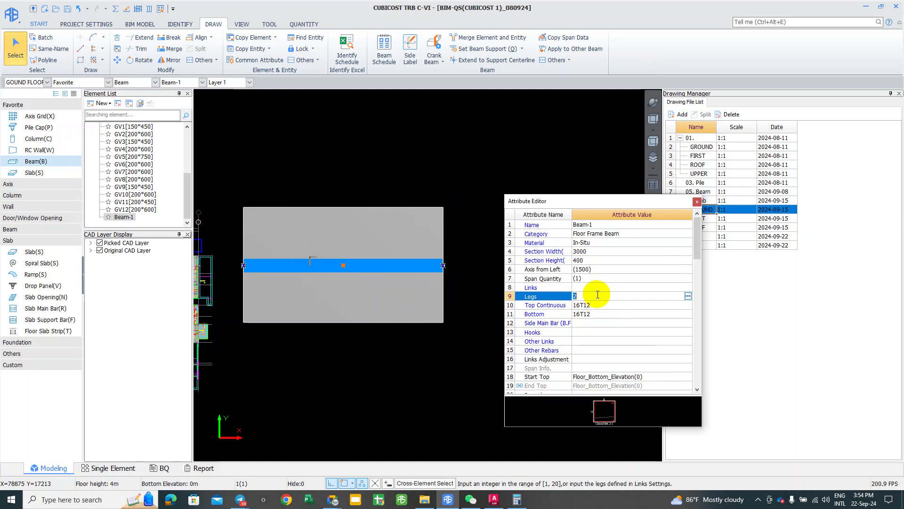
left_click(688, 296)
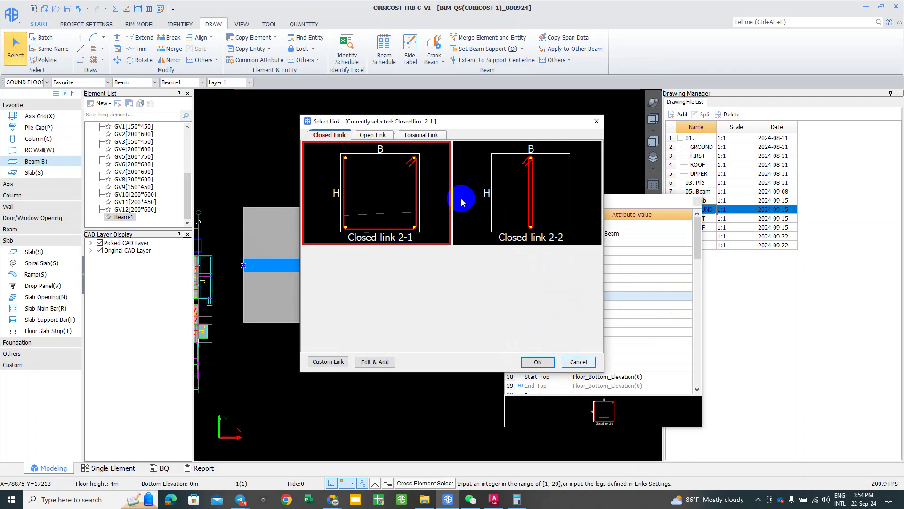
left_click(586, 361)
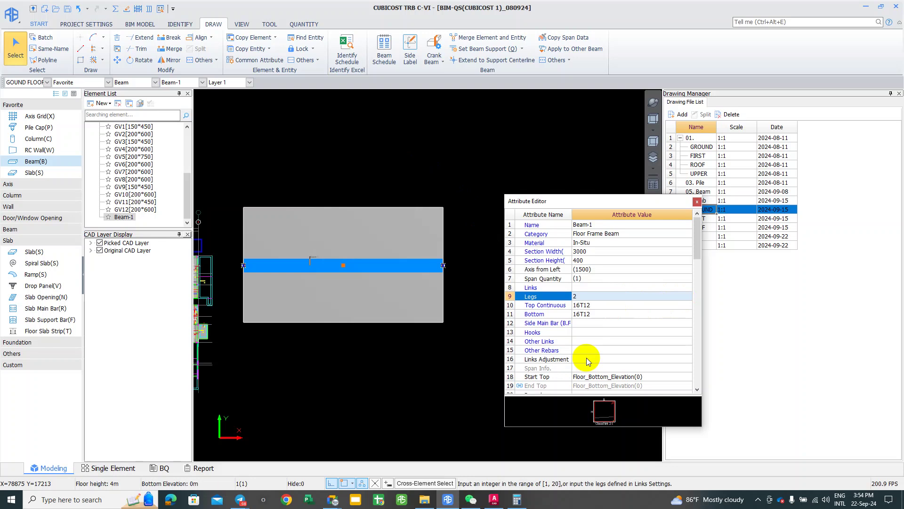
Step: Set Beam-1's Legs value to 4
left_click(582, 297)
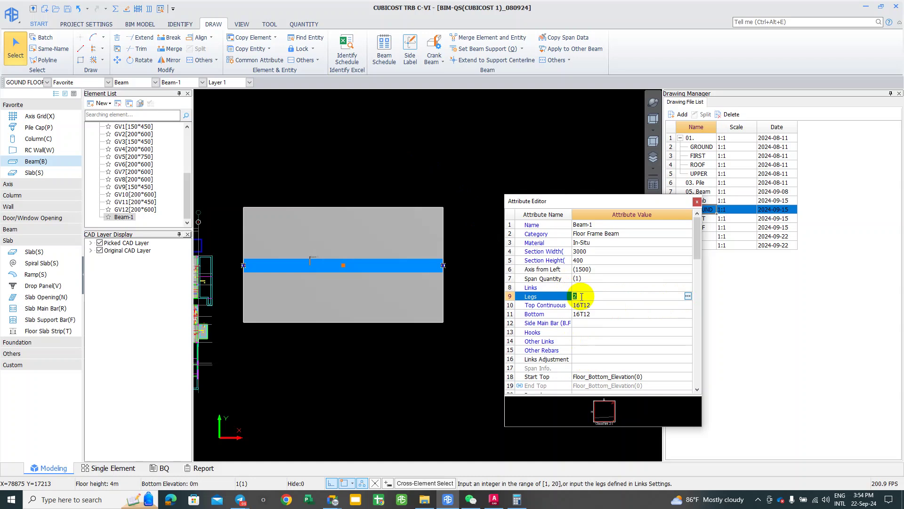
type("4")
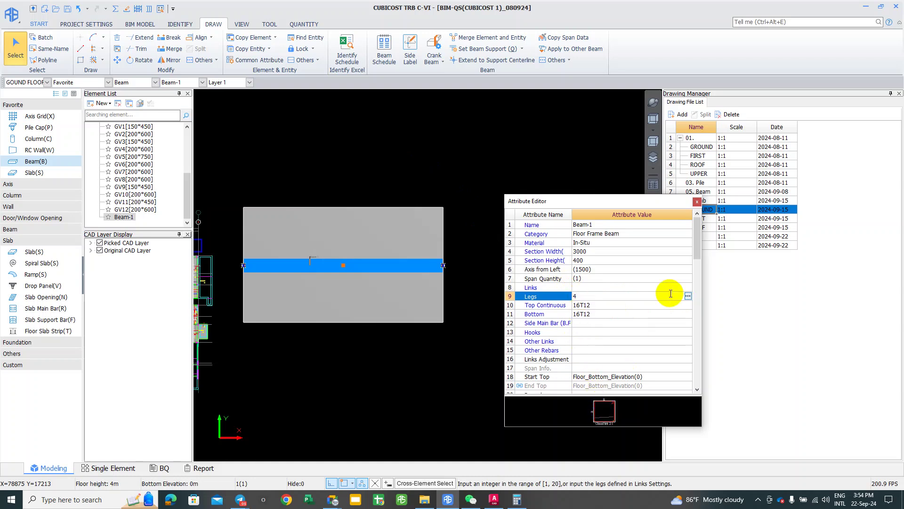
key("Return")
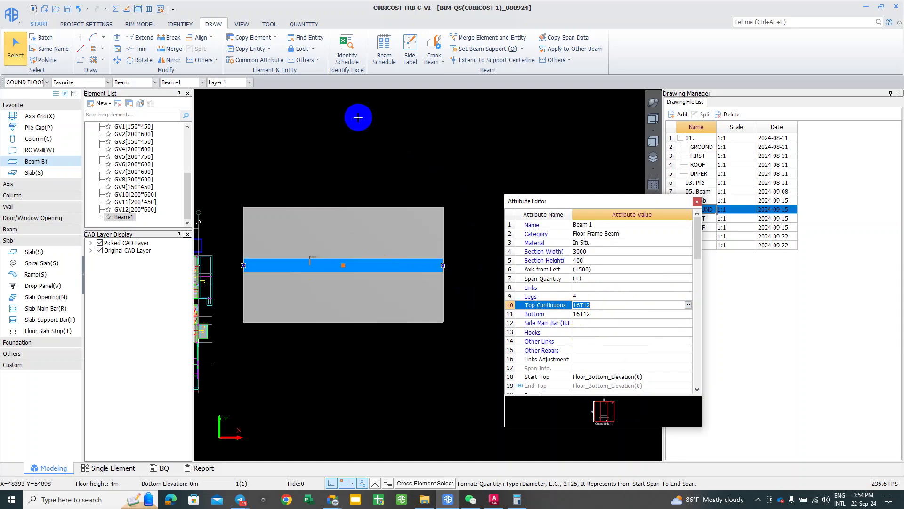
left_click(116, 9)
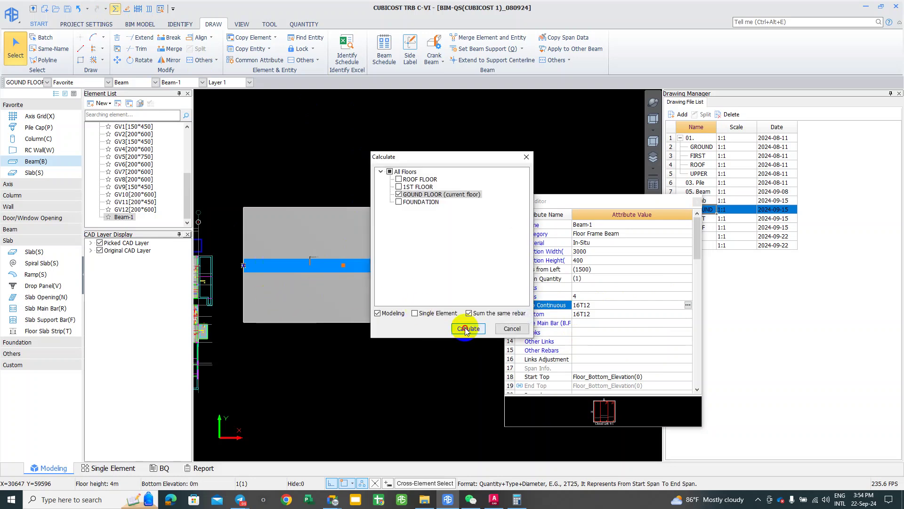
Step: Calculate rebar for the current ground floor and acknowledge the success message
left_click(468, 328)
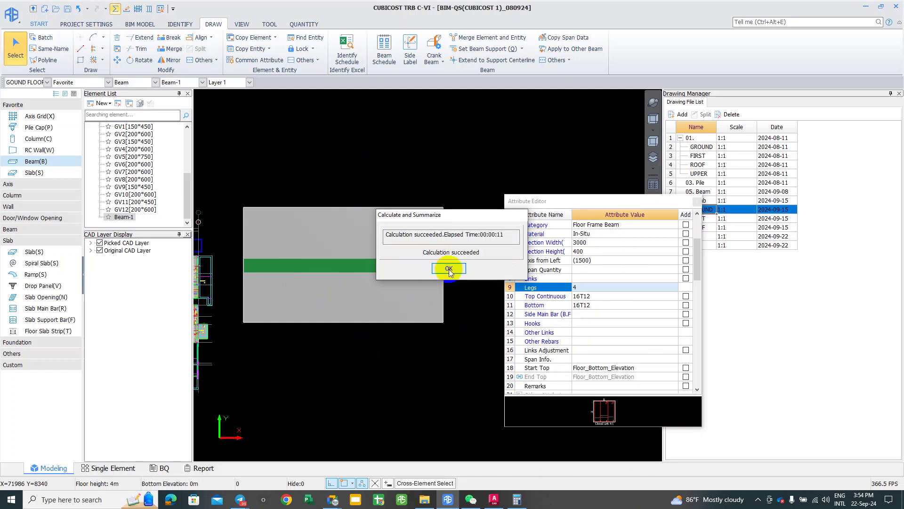
left_click(447, 269)
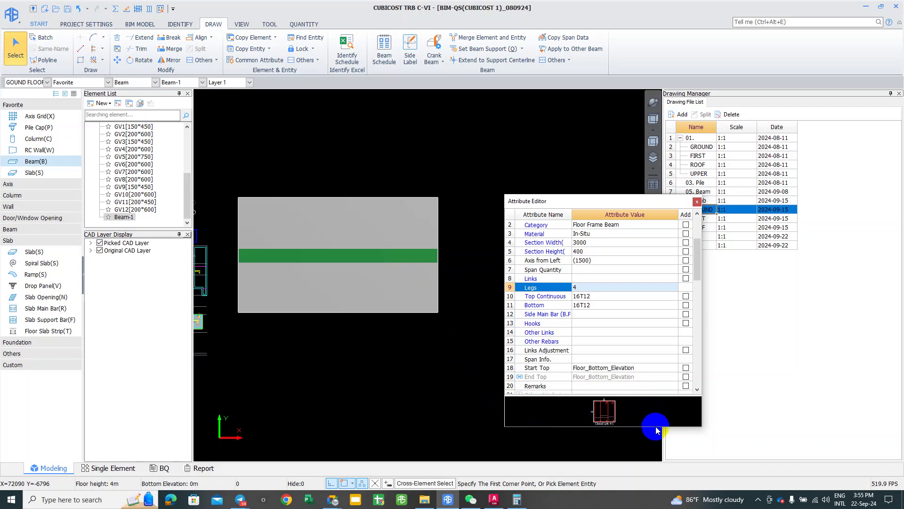
Step: Enlarge and reposition the attribute panel, then inspect the link diagram and Links Adjustment value
left_click_drag(655, 430, 646, 453)
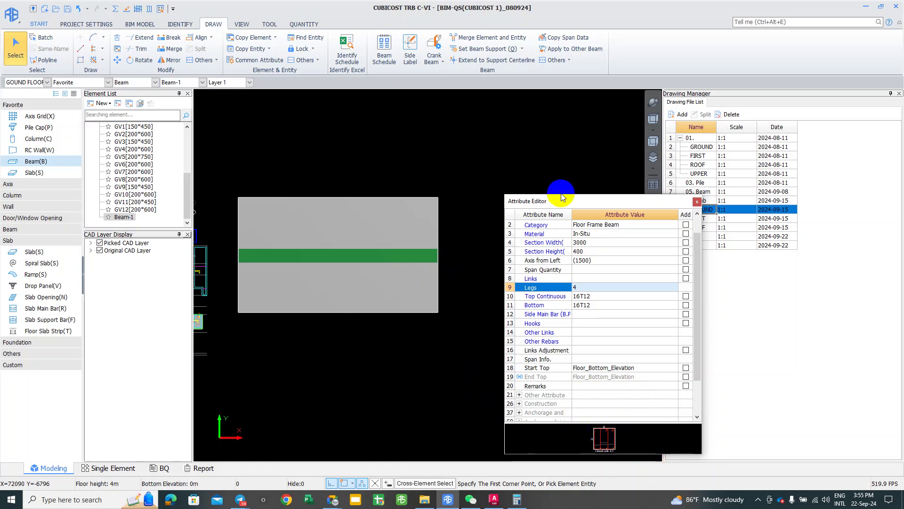
left_click_drag(629, 201, 500, 151)
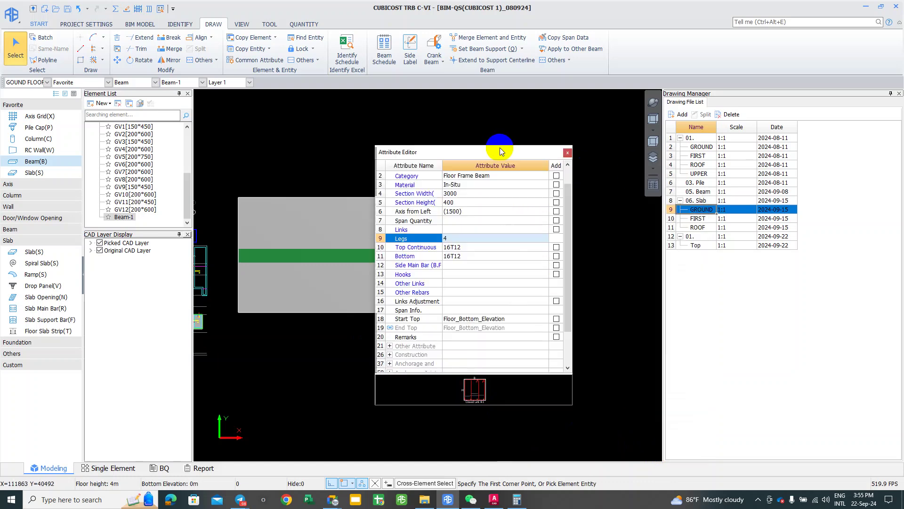
left_click(478, 390)
left_click(509, 388)
left_click(468, 396)
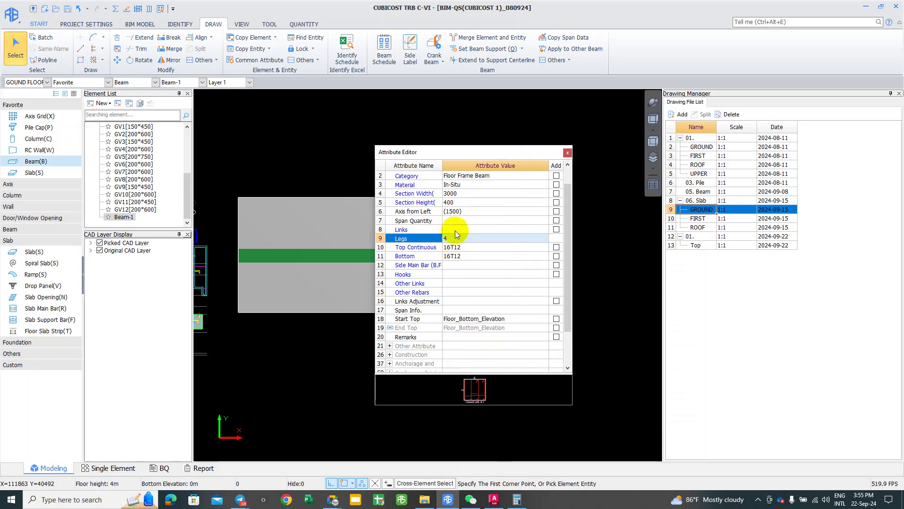
left_click(460, 301)
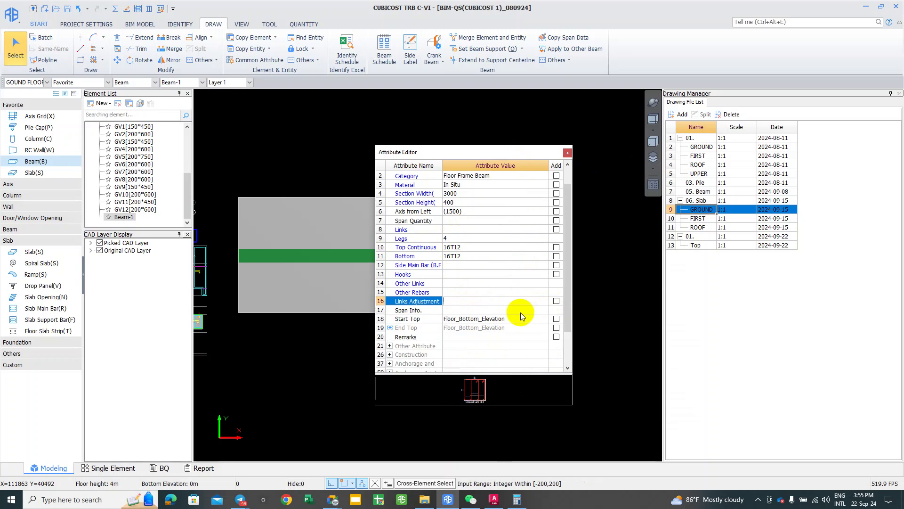
Step: Expand the Other Attribute and Anchorage Joint groups to review lap and anchorage settings, then close the list
scroll(509, 319, "down", 1)
left_click(390, 349)
scroll(391, 344, "down", 3)
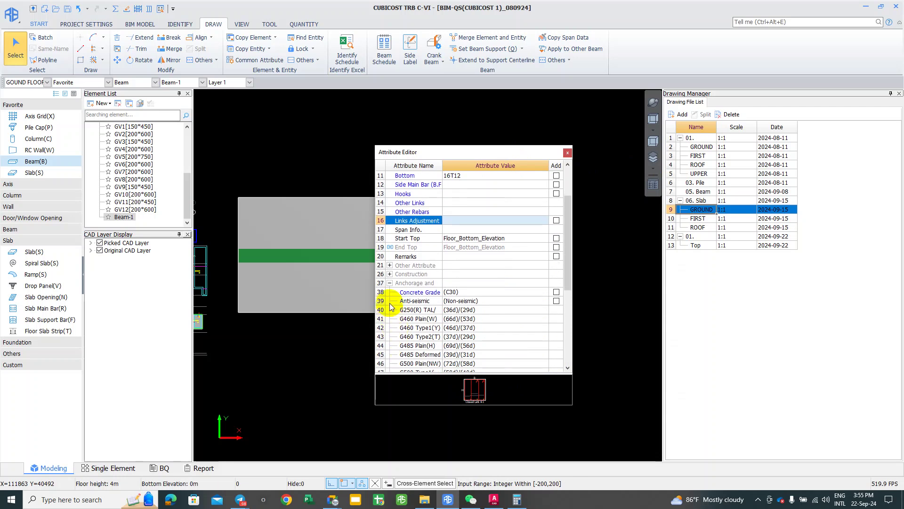
left_click(390, 267)
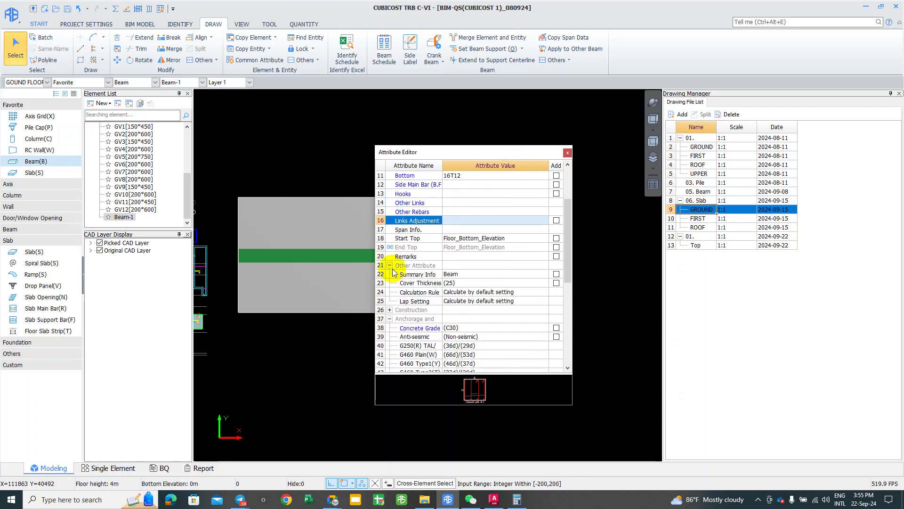
scroll(415, 325, "down", 2)
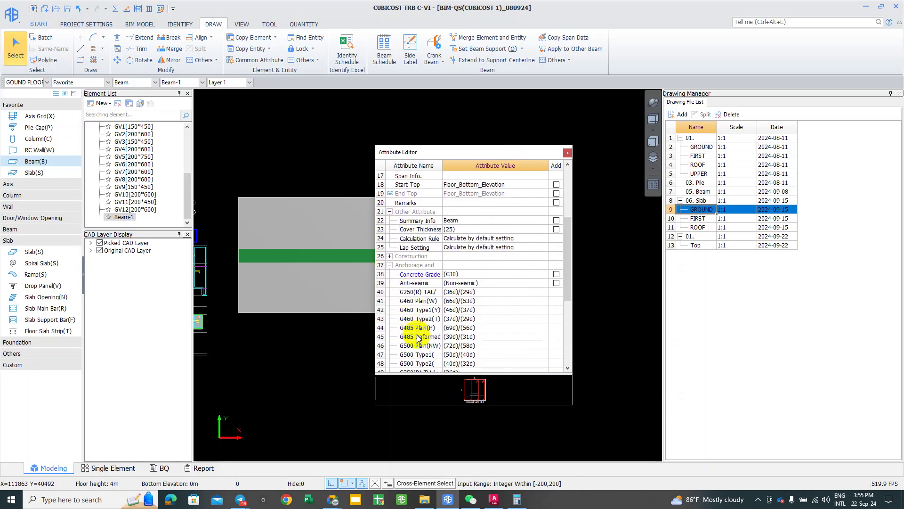
scroll(417, 334, "down", 4)
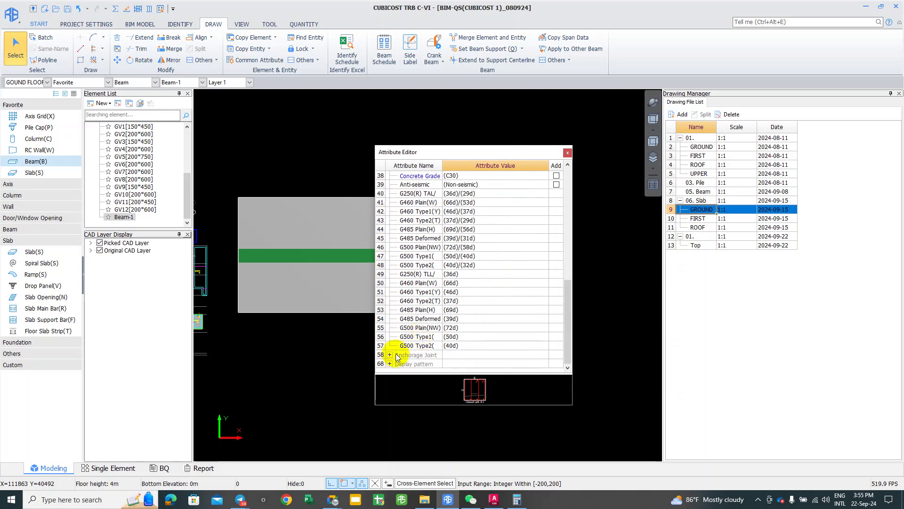
left_click(389, 354)
scroll(392, 366, "down", 1)
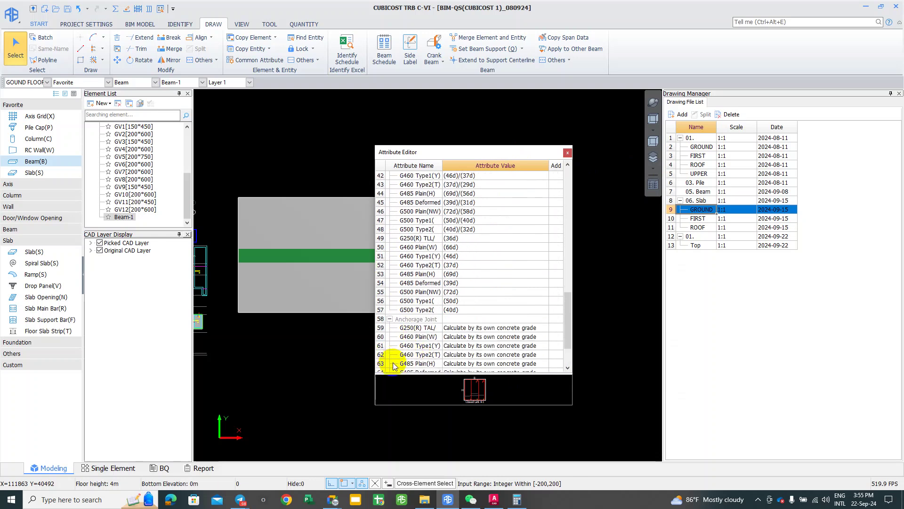
scroll(394, 366, "down", 2)
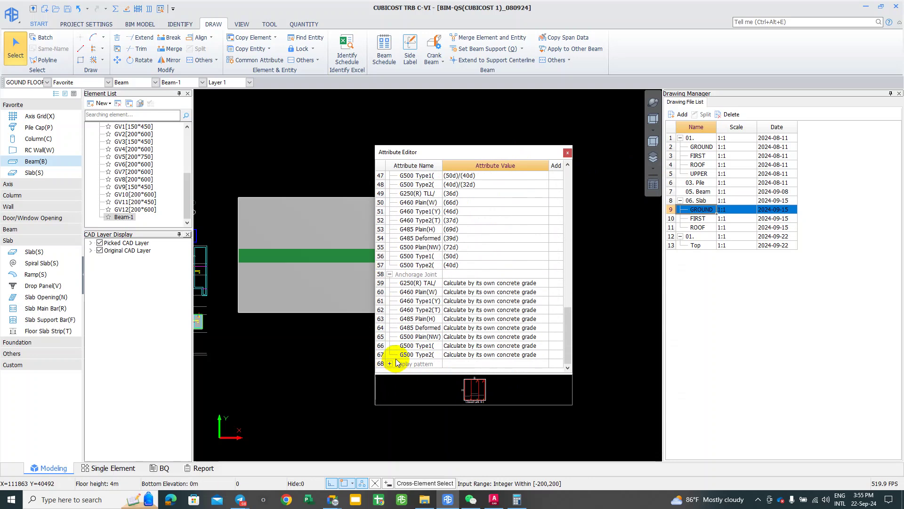
left_click(568, 153)
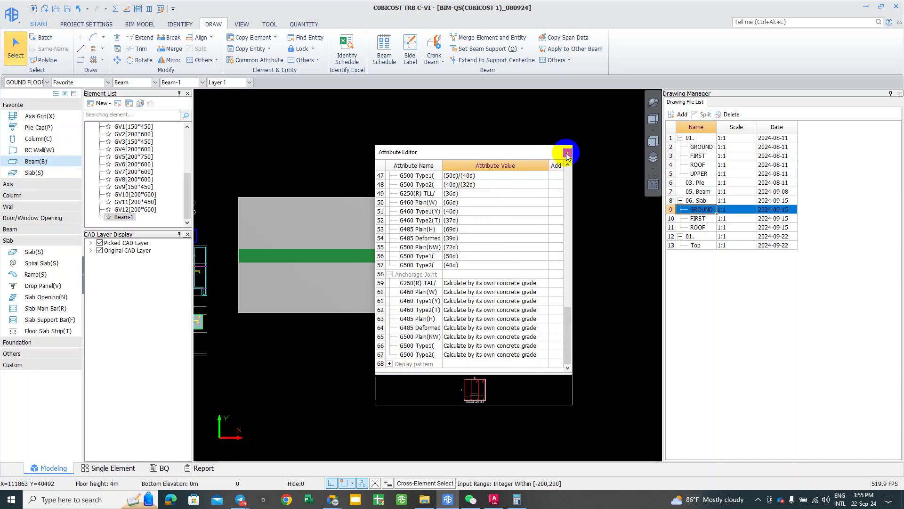
Step: Select the test beam and switch to the Single Element rebar workspace
left_click(400, 258)
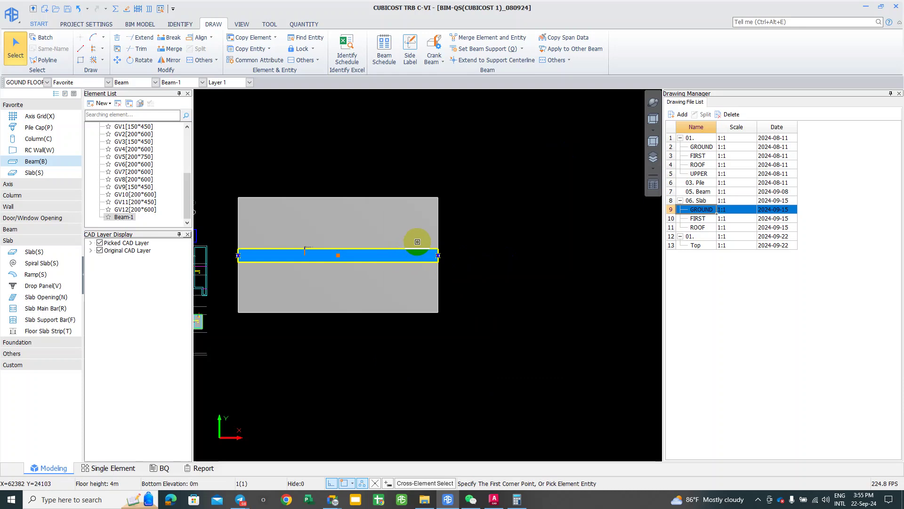
left_click(415, 66)
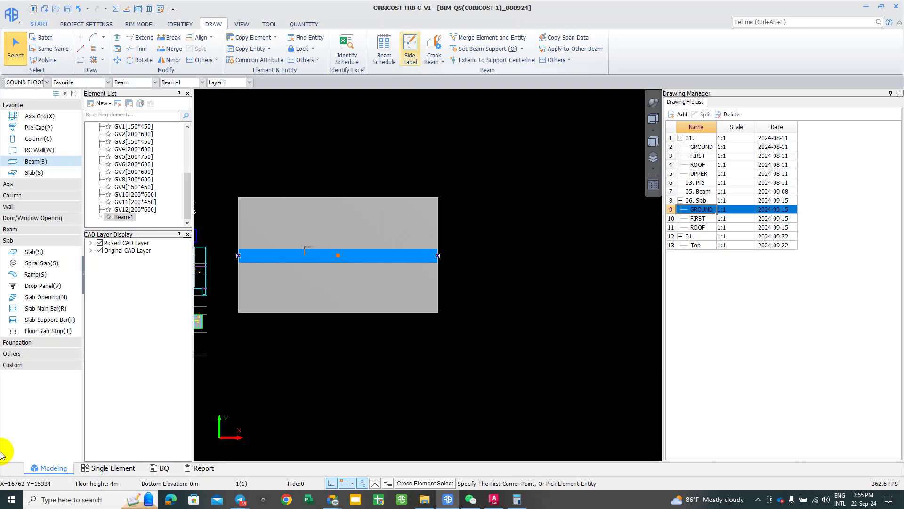
left_click(132, 468)
left_click(217, 449)
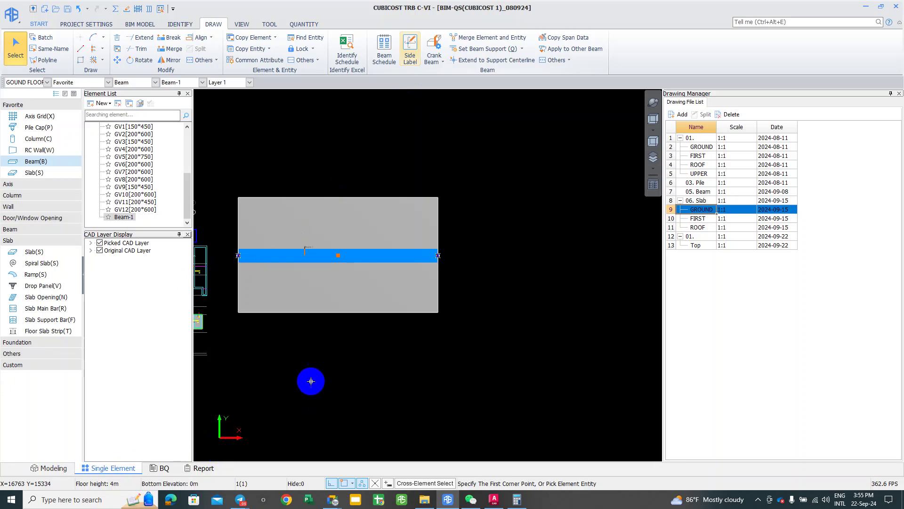
left_click(307, 381)
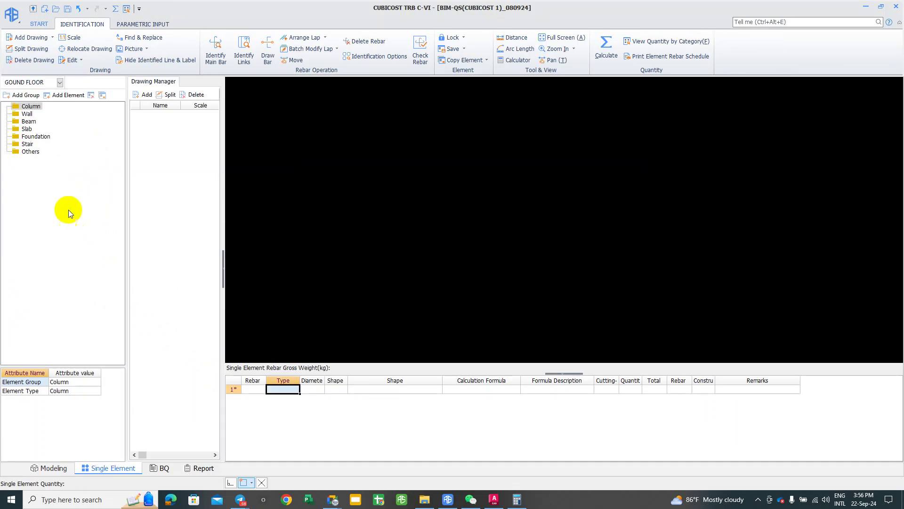
Step: Select the Beam group and preview the Ordinary Lintel 1, Lintel 2, external and interior ring beam templates
left_click(26, 128)
left_click(23, 122)
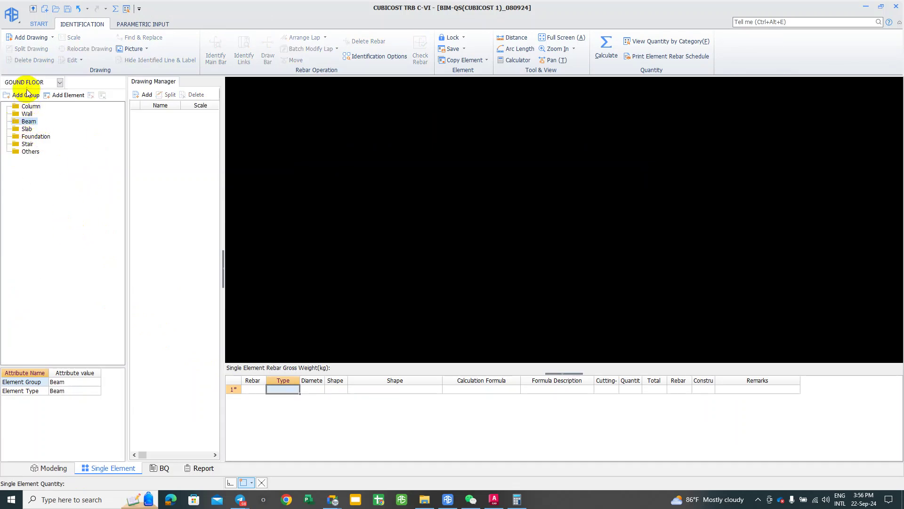
left_click(146, 23)
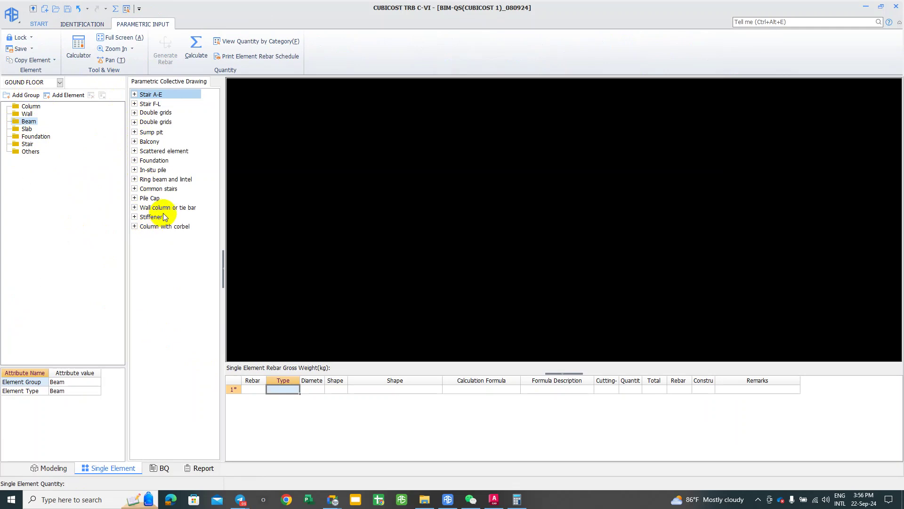
left_click(132, 179)
left_click(135, 180)
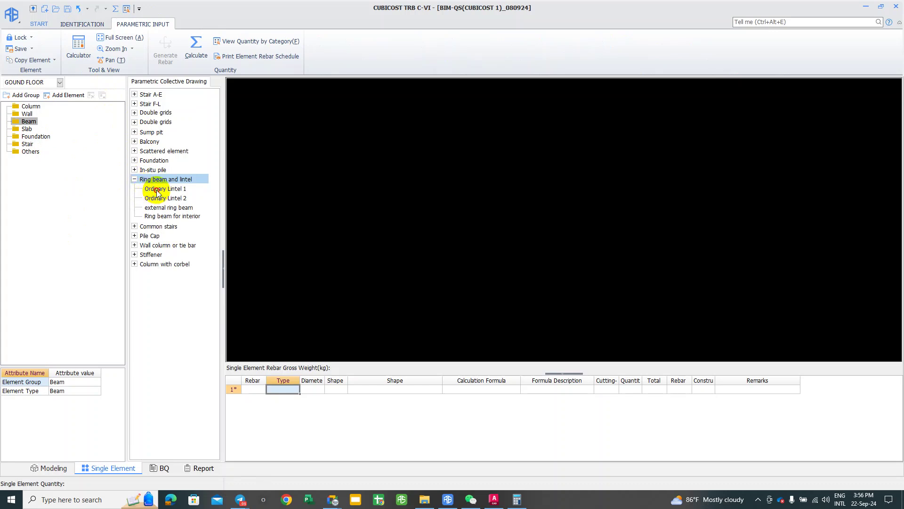
left_click(156, 190)
left_click(160, 198)
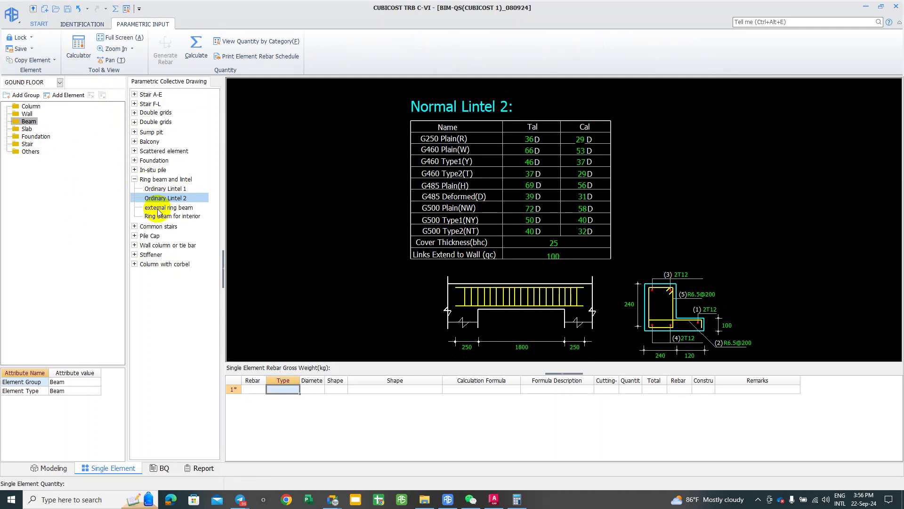
left_click(156, 208)
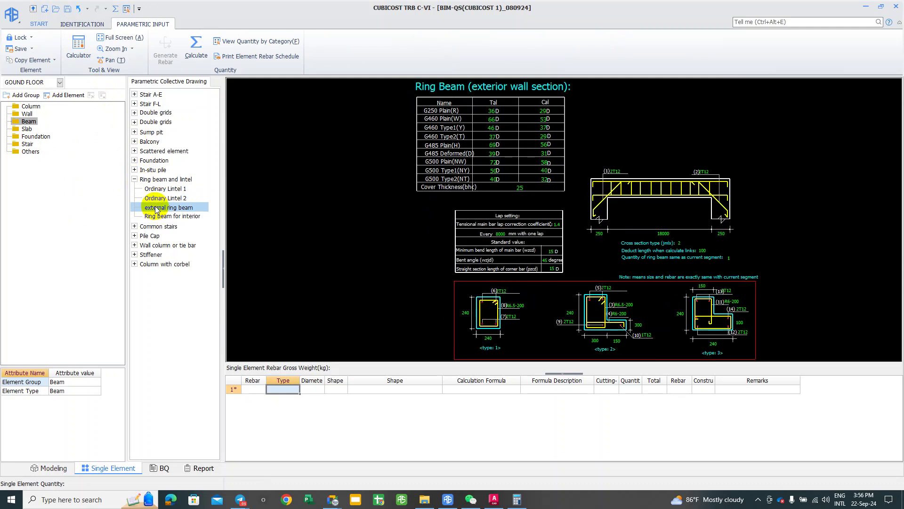
left_click(158, 216)
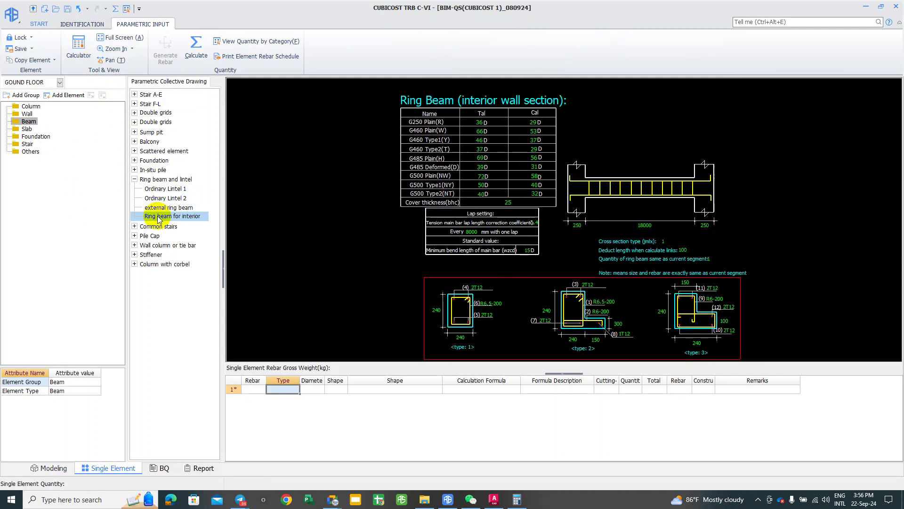
Step: Pan and zoom around the interior ring beam template drawing
mouse_move(524, 319)
middle_mouse_down()
mouse_move(509, 298)
mouse_move(532, 310)
middle_mouse_up()
scroll(525, 306, "up", 1)
scroll(410, 259, "up", 2)
scroll(356, 222, "up", 1)
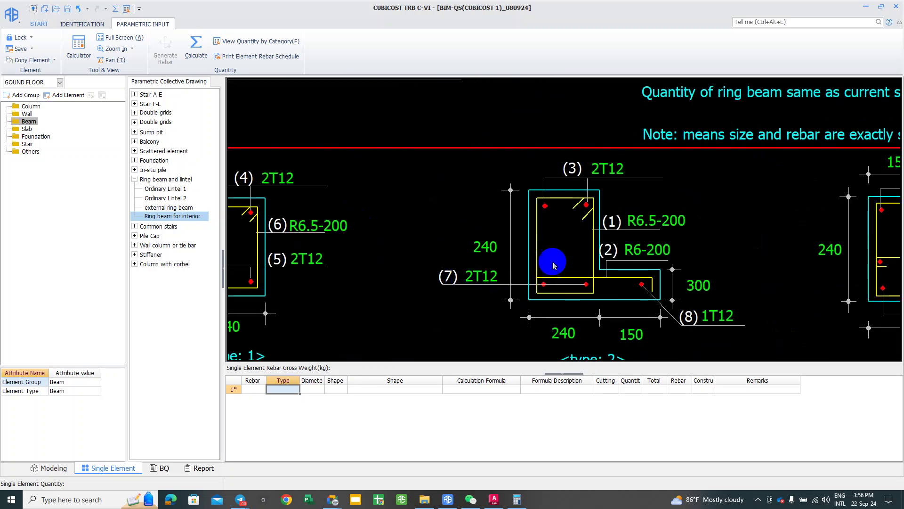
scroll(518, 221, "down", 1)
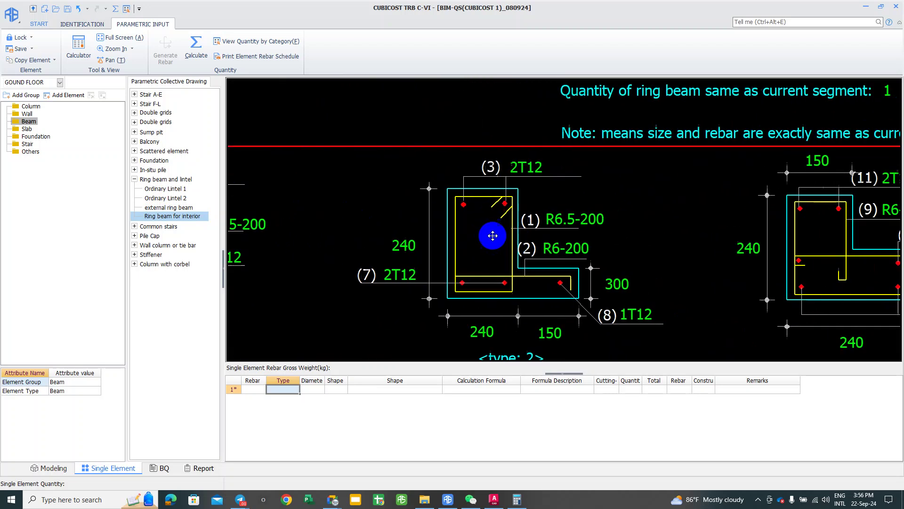
scroll(439, 234, "down", 1)
scroll(578, 280, "down", 3)
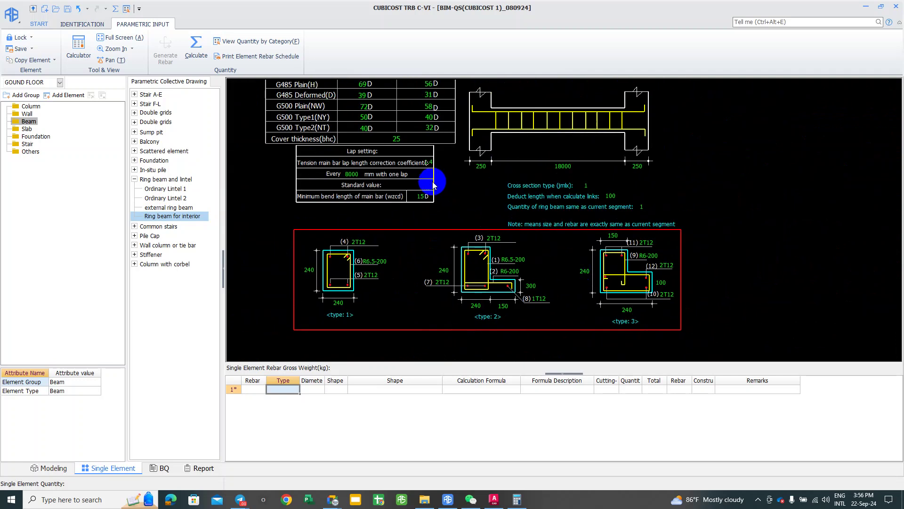
scroll(501, 317, "down", 2)
scroll(436, 208, "up", 1)
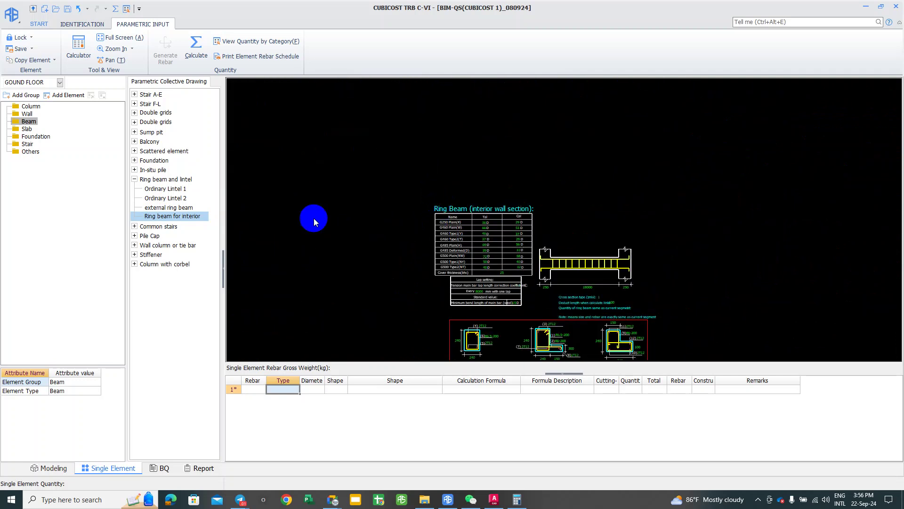
middle_click_drag(383, 253, 307, 225)
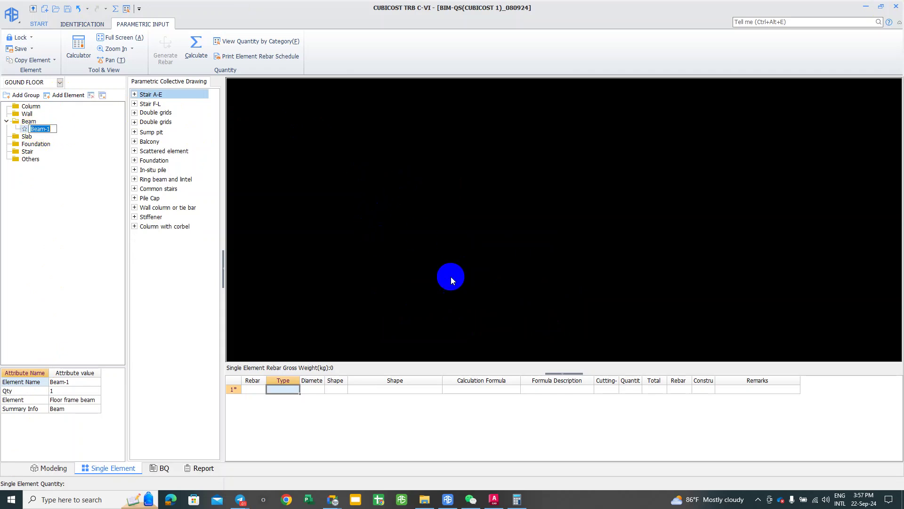
Step: Confirm the Beam-1 name and switch to the Identification tools
left_click(525, 291)
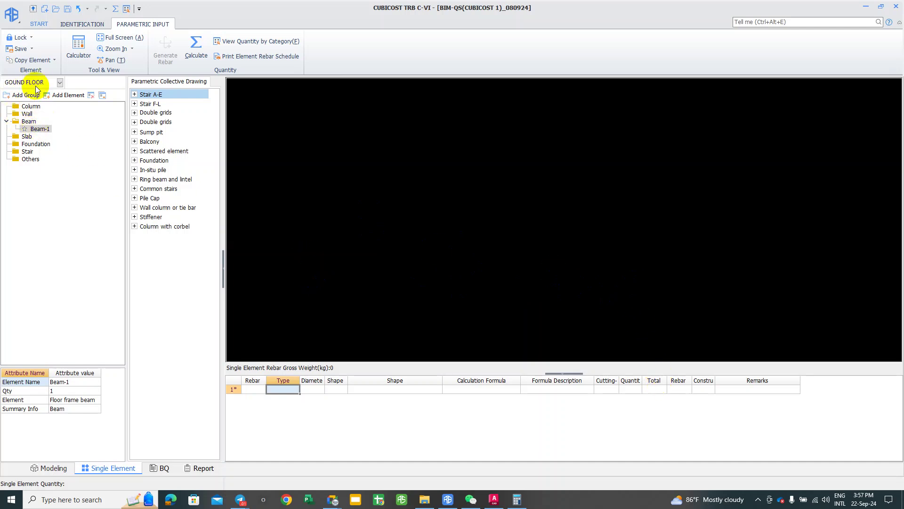
left_click(83, 24)
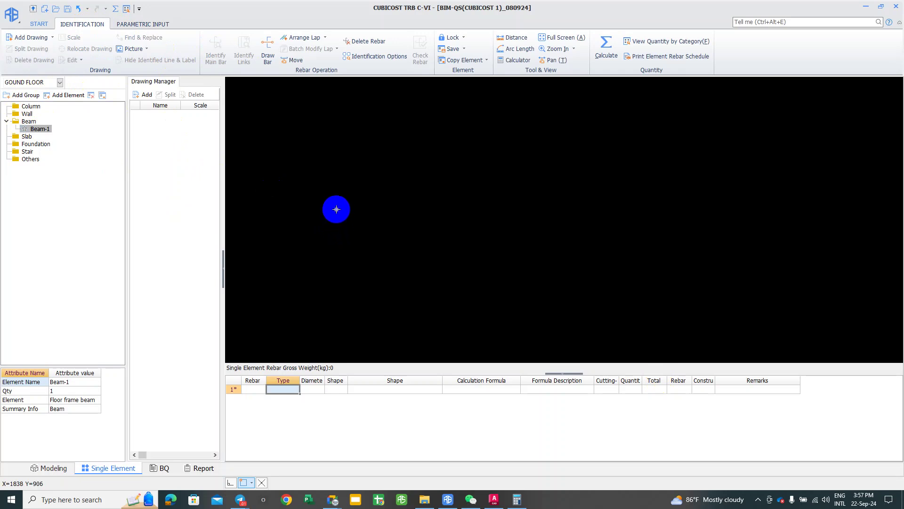
Step: Try the Draw Bar, Move and Arrange Lap tools, then select Beam-1 and start adding a drawing
left_click(268, 47)
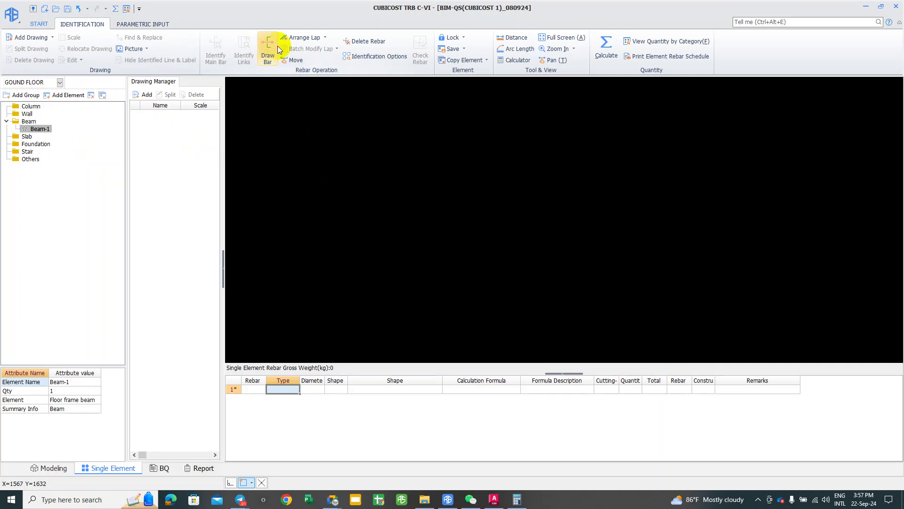
left_click(298, 60)
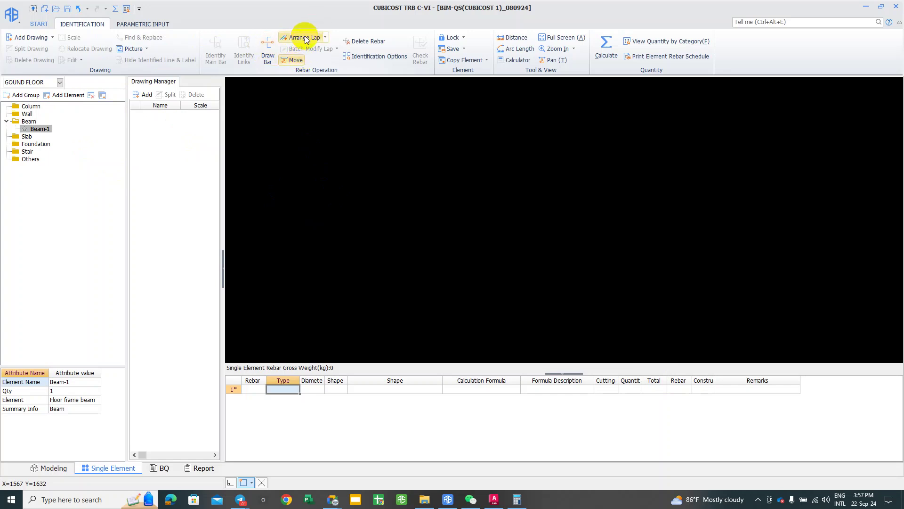
left_click(305, 36)
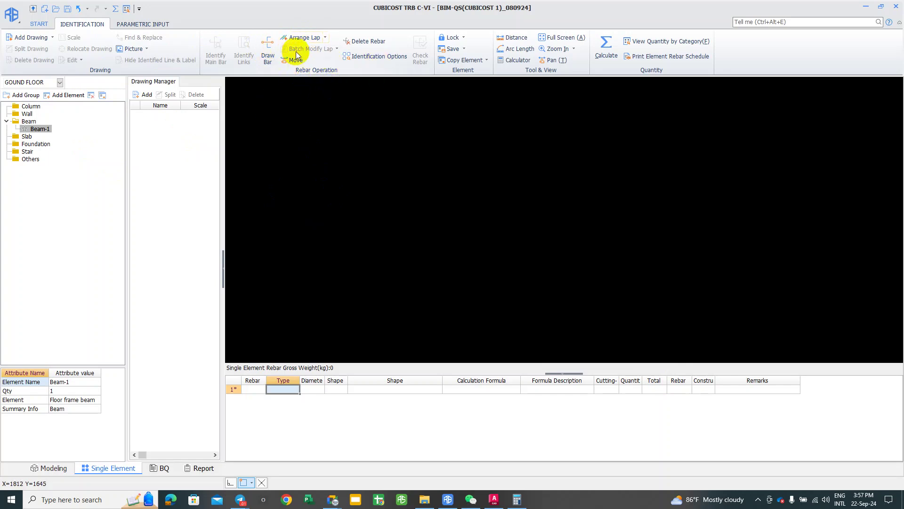
left_click(37, 130)
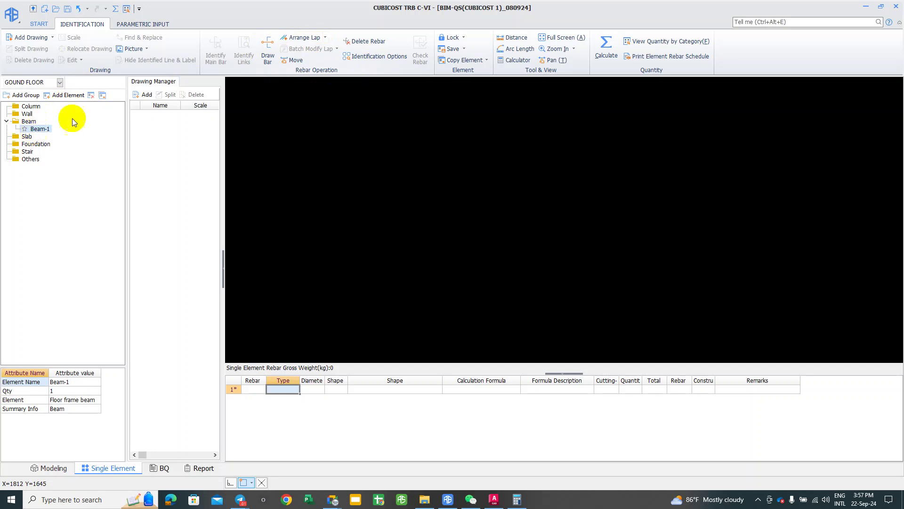
left_click(146, 102)
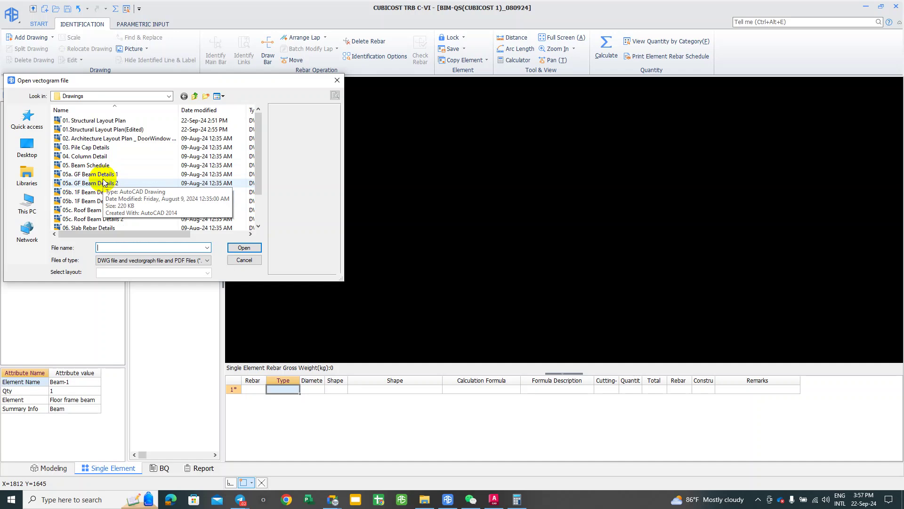
Step: Import the 05a. GF Beam Details 1 drawing and bring it into view
left_click(101, 175)
left_click(243, 249)
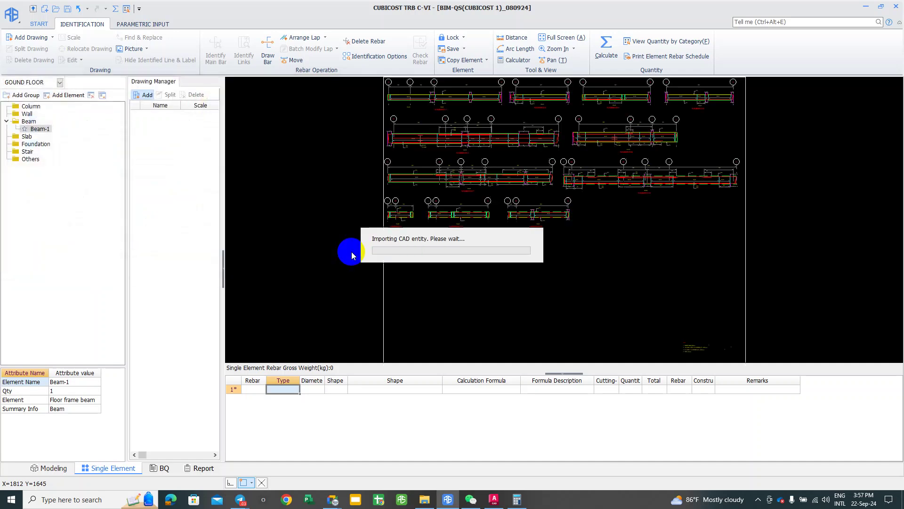
middle_click_drag(323, 317, 417, 175)
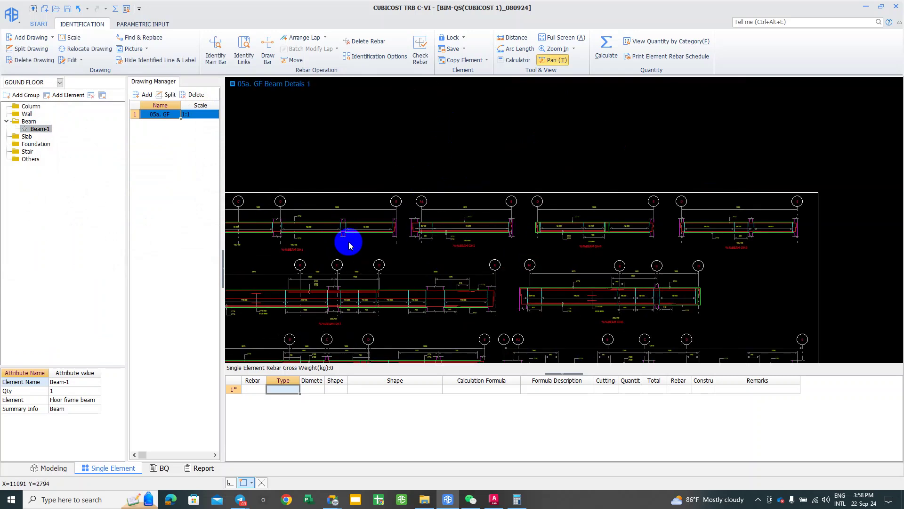
scroll(399, 236, "up", 1)
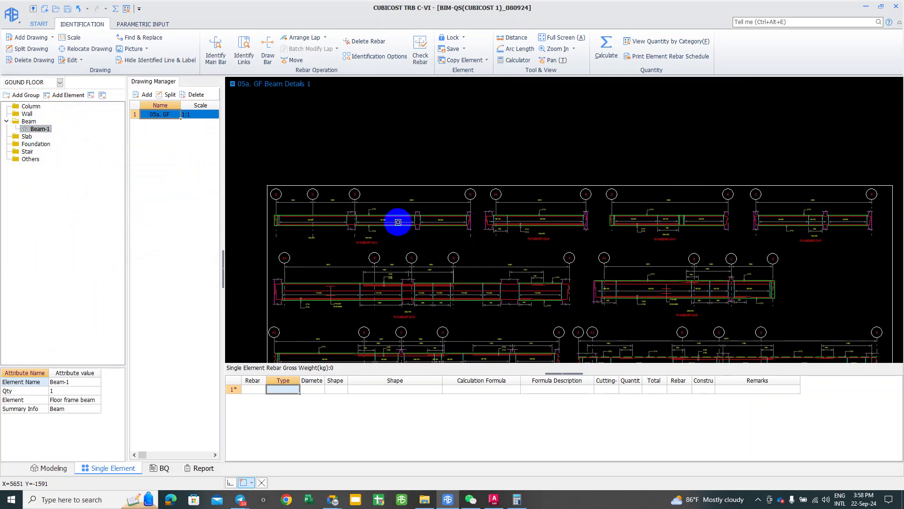
mouse_move(398, 222)
middle_mouse_down()
mouse_move(460, 204)
mouse_move(452, 217)
middle_mouse_up()
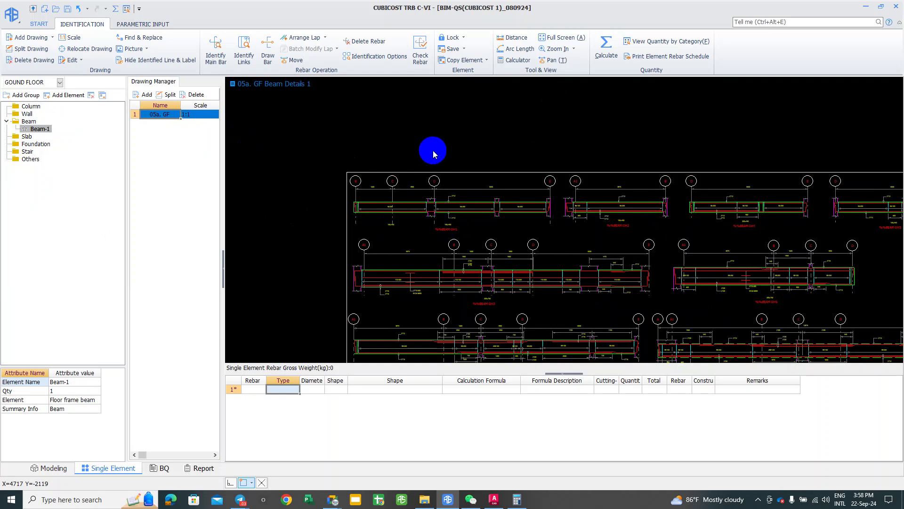
Step: Zoom and pan along beam GH1, then return to the Modeling workspace
scroll(465, 212, "up", 1)
scroll(450, 210, "up", 2)
middle_click_drag(450, 211, 498, 195)
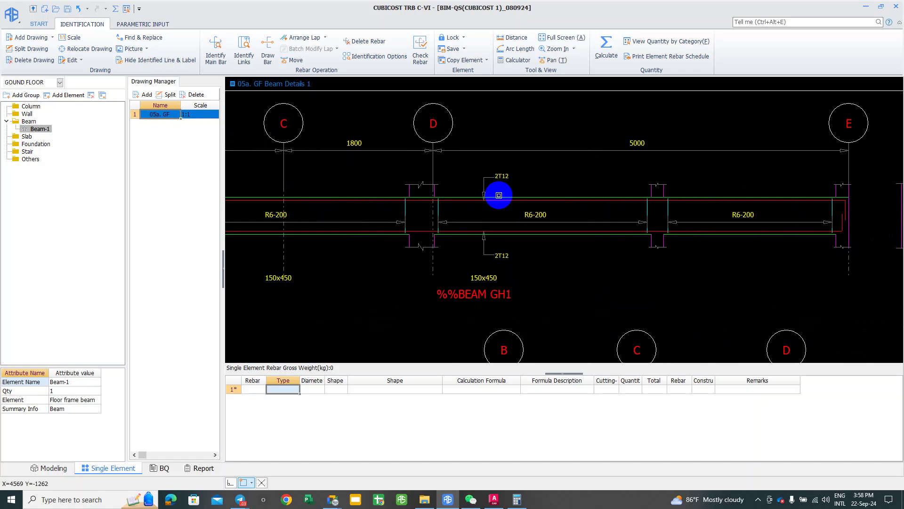
scroll(507, 169, "down", 2)
middle_click_drag(495, 181, 141, 106)
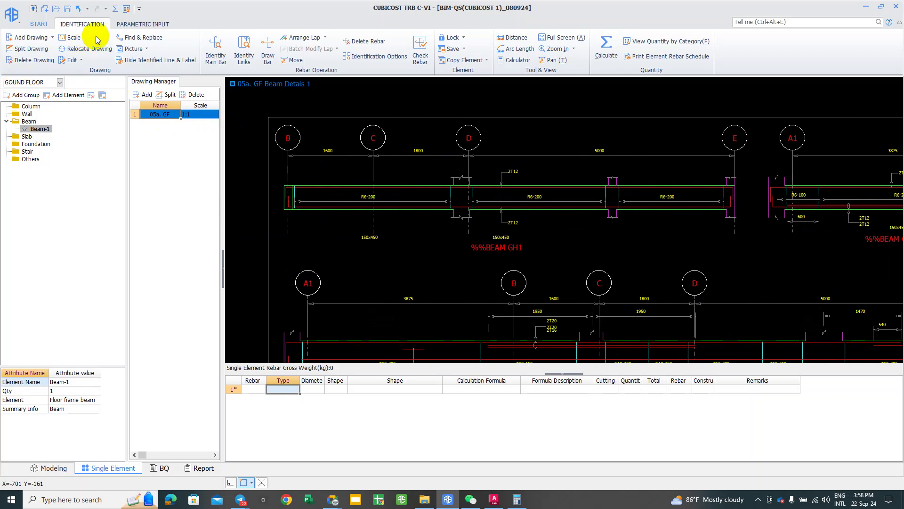
left_click(573, 246)
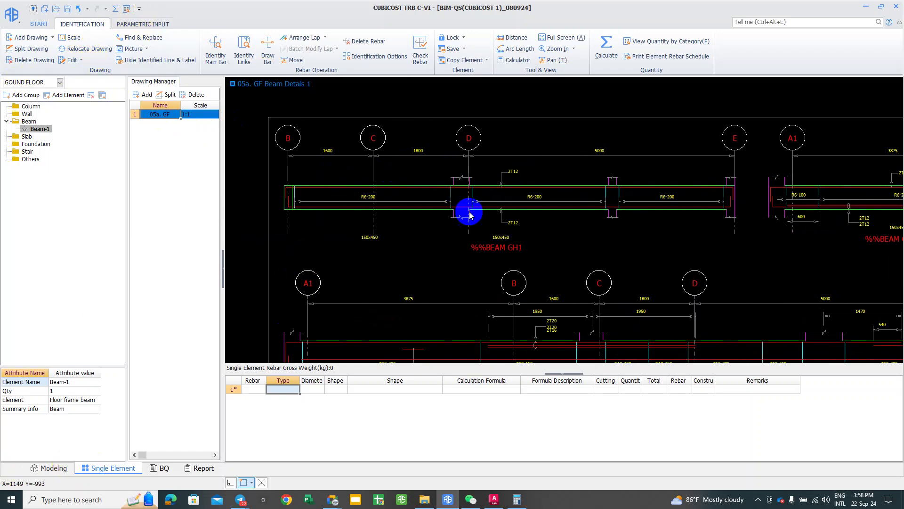
left_click(288, 62)
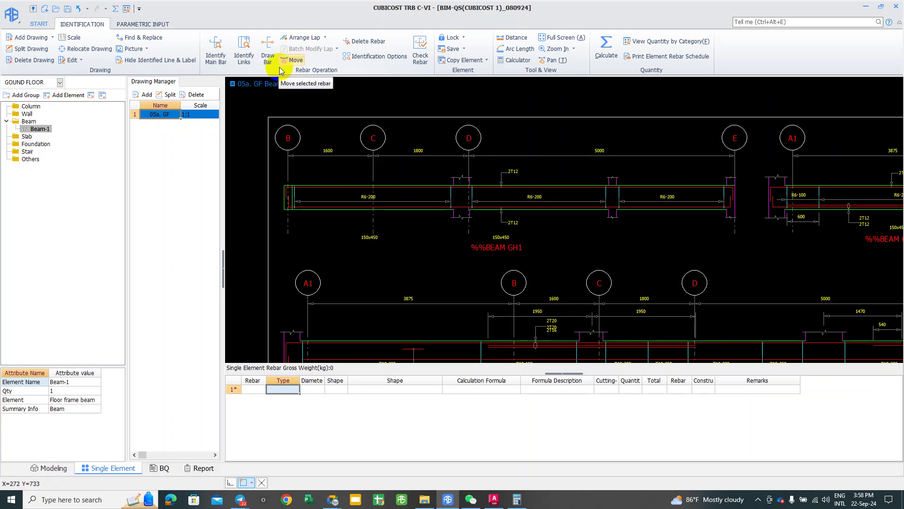
left_click(55, 469)
left_click(283, 359)
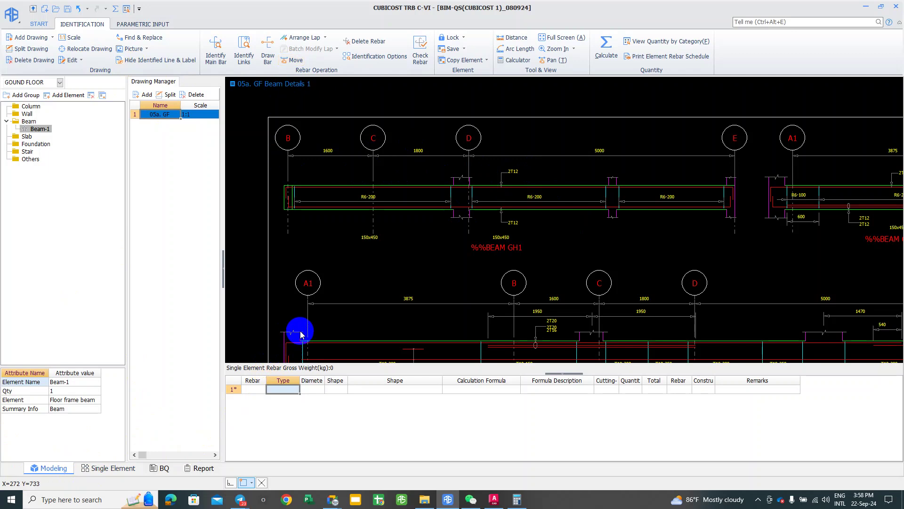
Step: Minimize AutoCAD, start Rebar Layout from the Quantity tab, and pick the green test beam
key("alt+Tab")
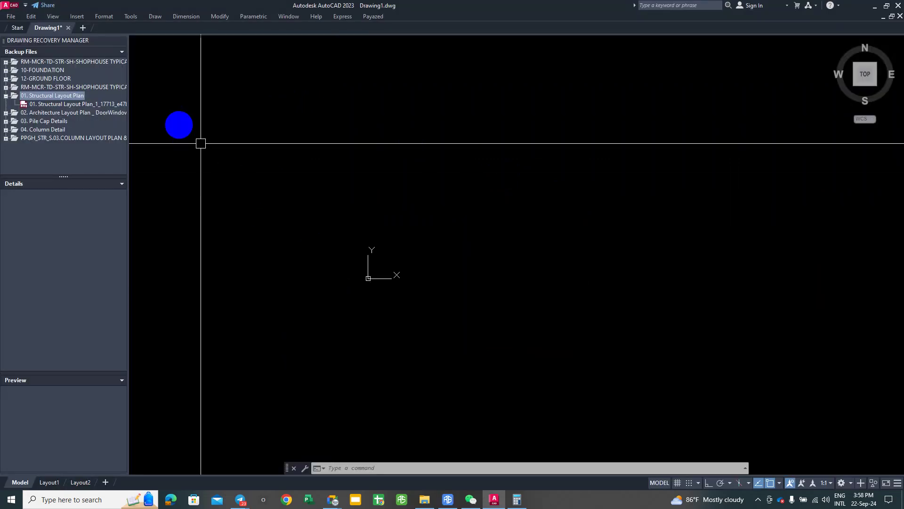
left_click(875, 6)
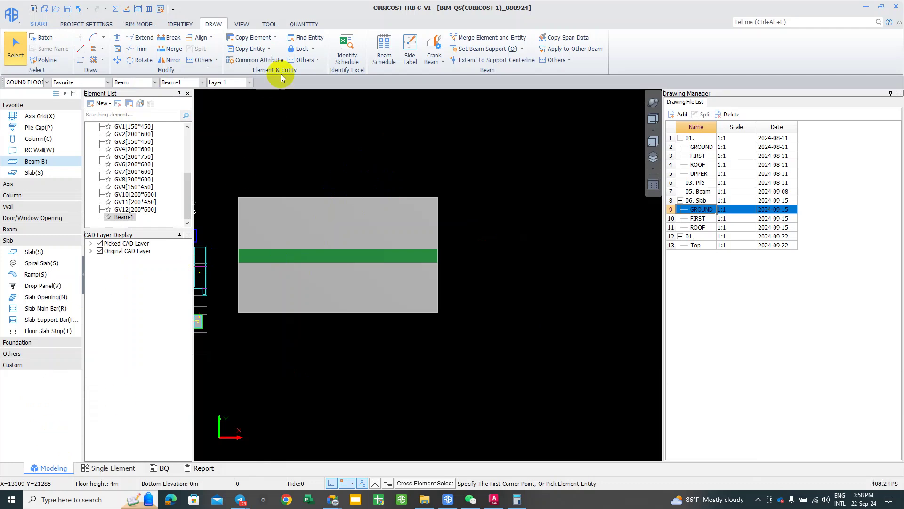
left_click(301, 24)
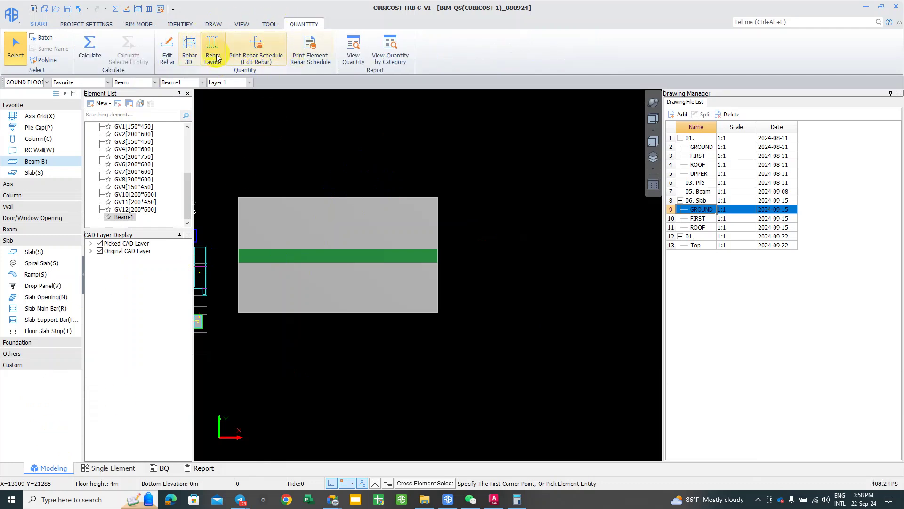
left_click(214, 54)
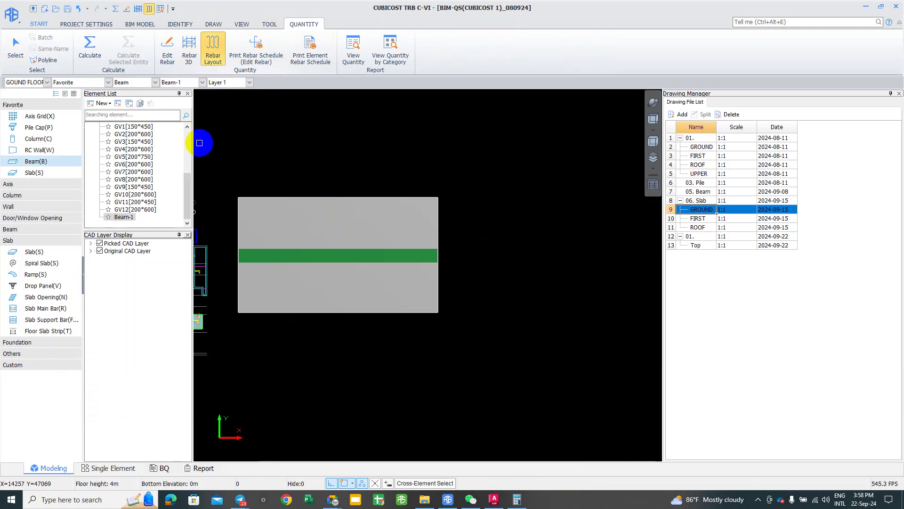
middle_click_drag(250, 159, 399, 154)
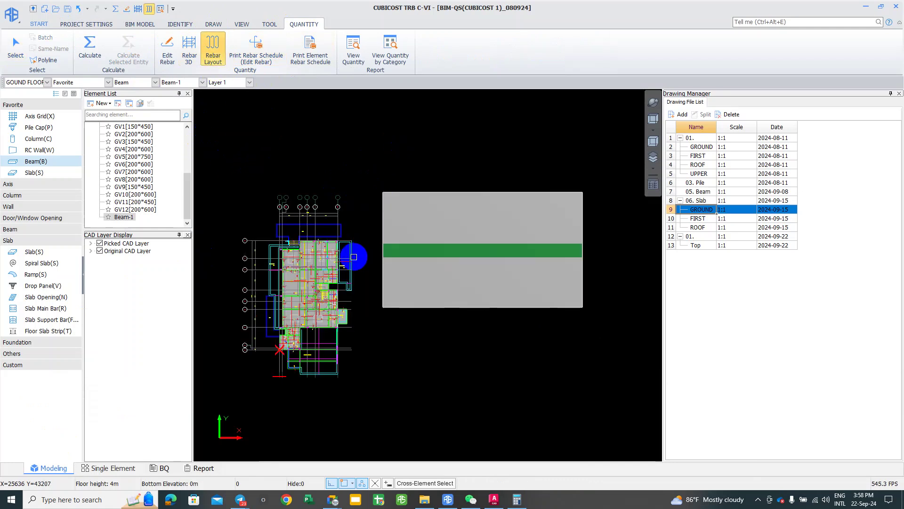
left_click(379, 254)
Step: Pick the green test beam and show its rebar arrangement in Top View
left_click(403, 249)
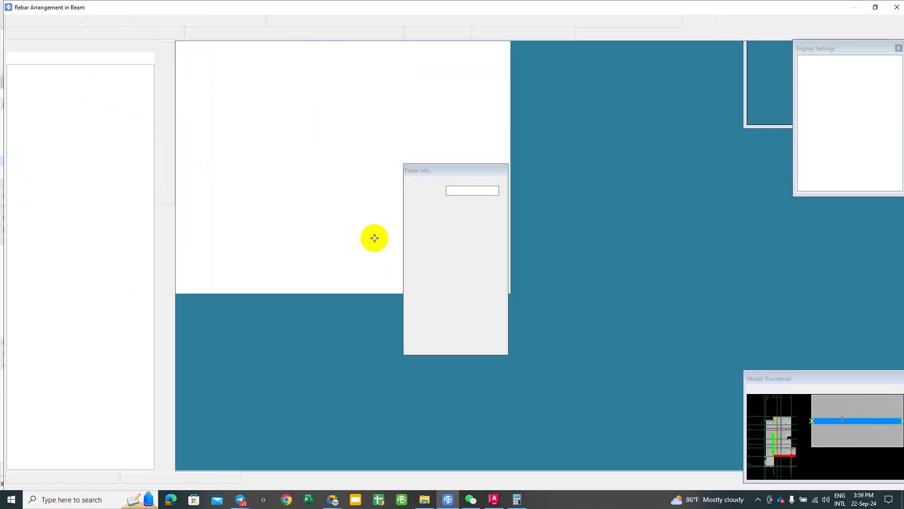
left_click(377, 220)
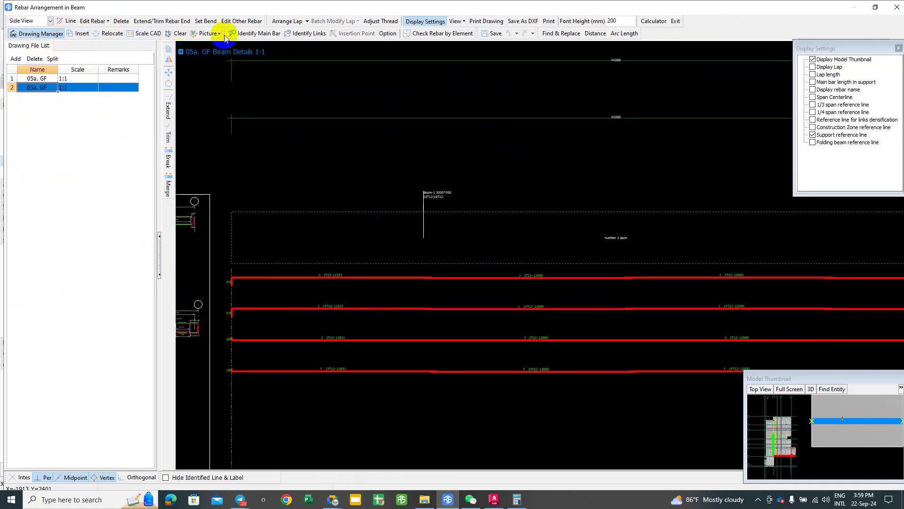
left_click(50, 21)
left_click(22, 39)
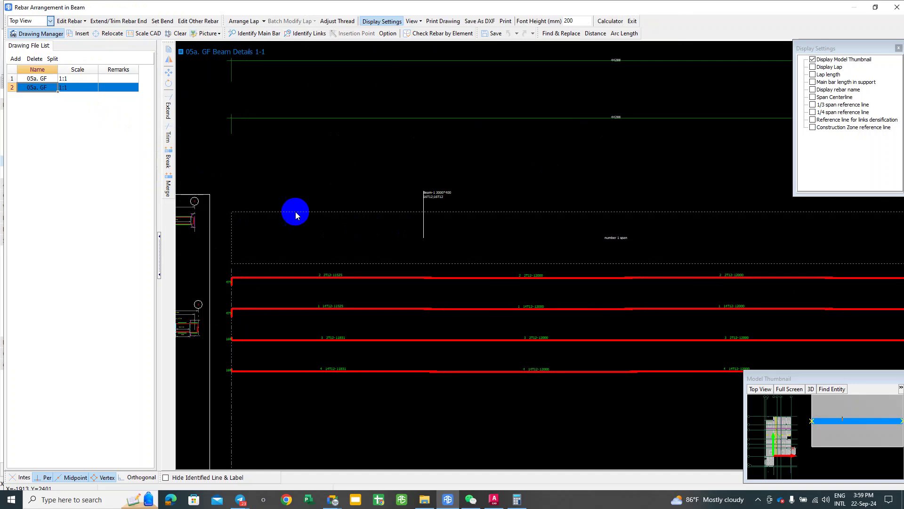
scroll(349, 207, "down", 1)
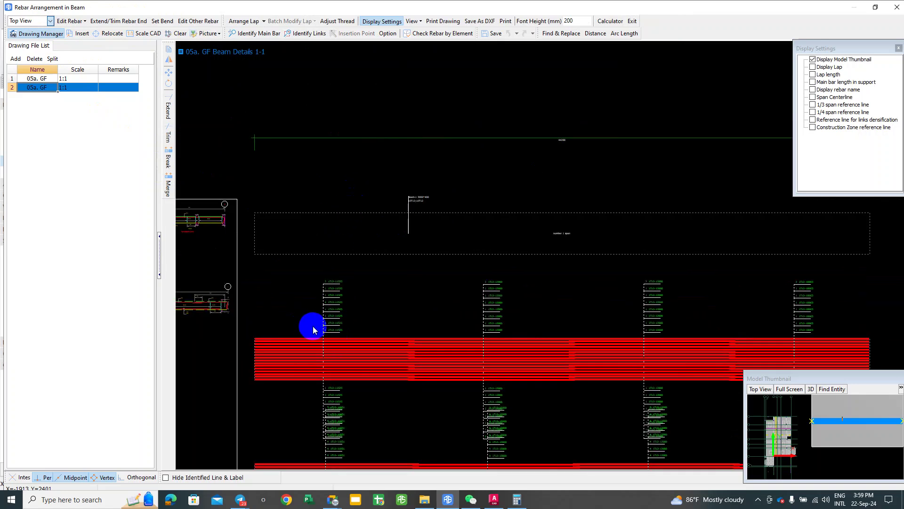
scroll(358, 394, "up", 2)
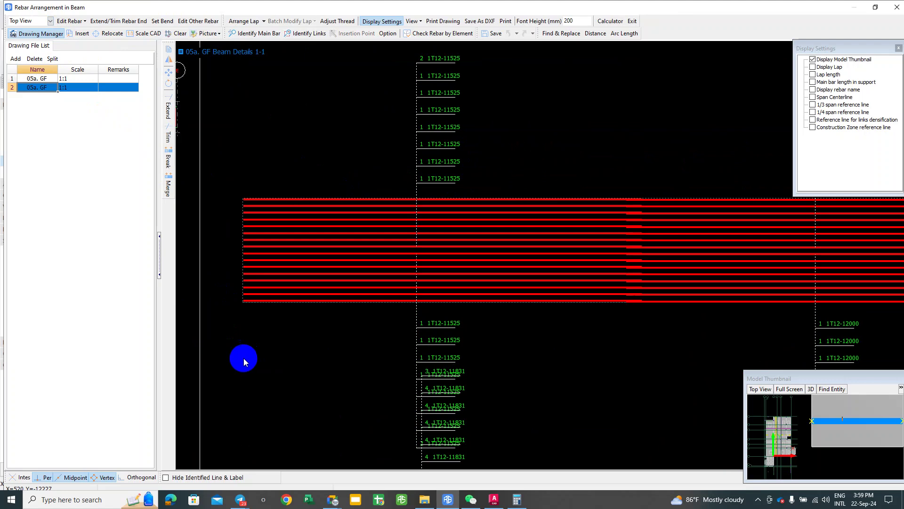
middle_click_drag(534, 304, 339, 305)
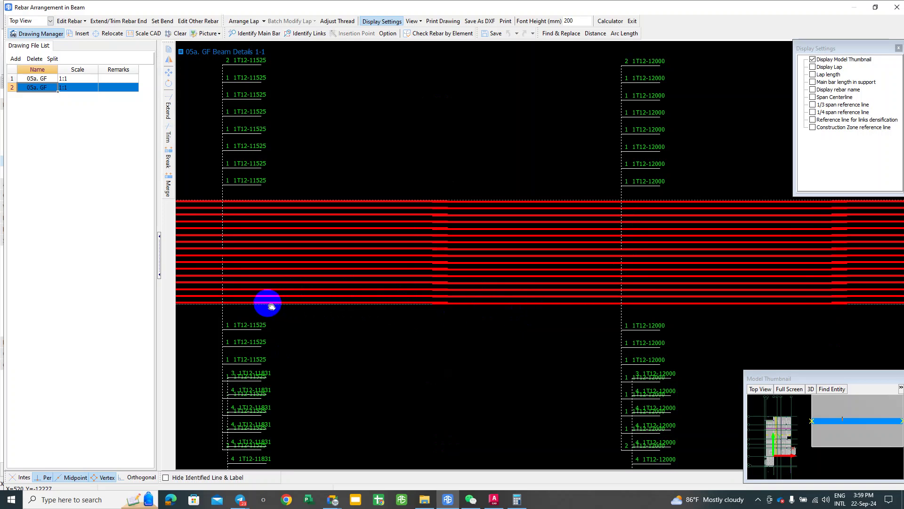
middle_click_drag(282, 250, 386, 236)
Step: Pan over to beam GH2's detail and select the 05a. GF drawing entry
left_click(255, 33)
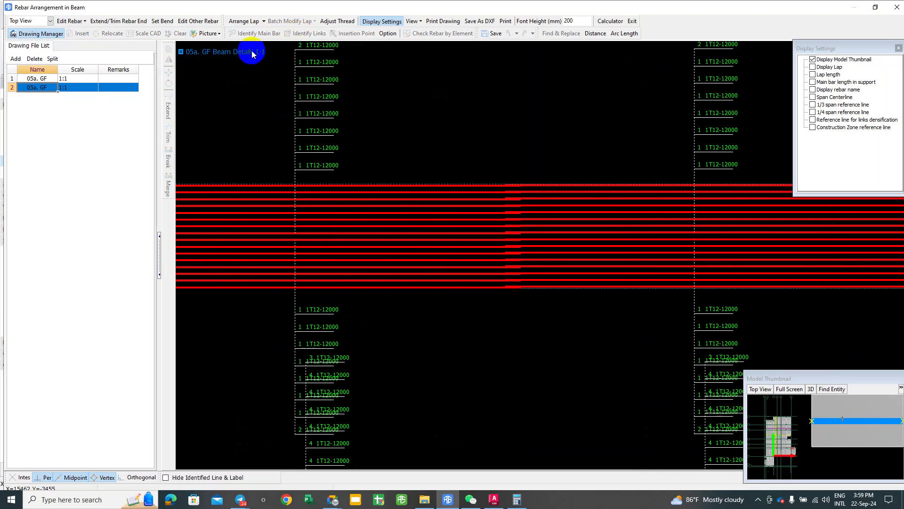
left_click(262, 35)
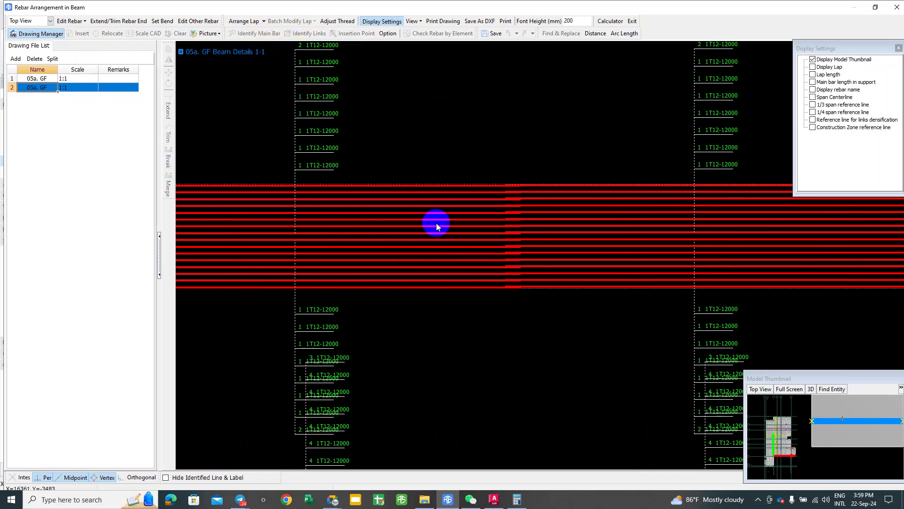
left_click_drag(437, 223, 640, 244)
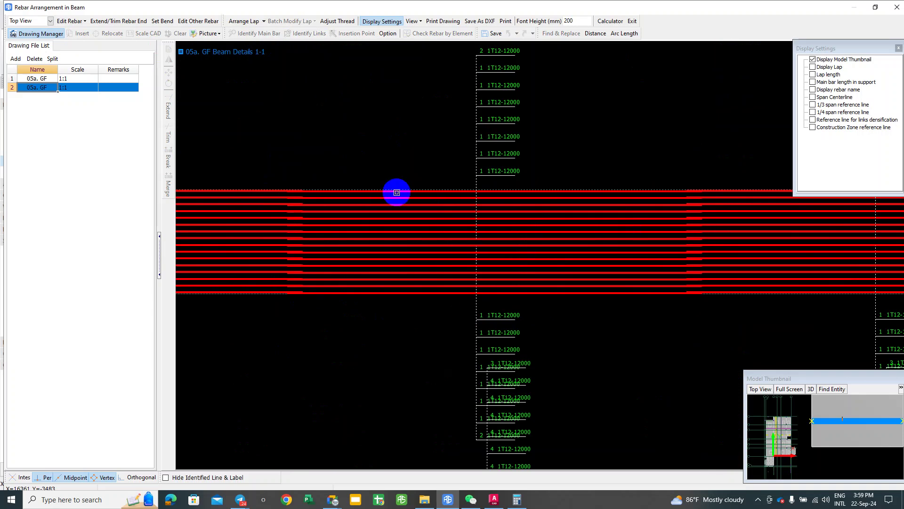
scroll(397, 239, "down", 2)
scroll(297, 204, "down", 2)
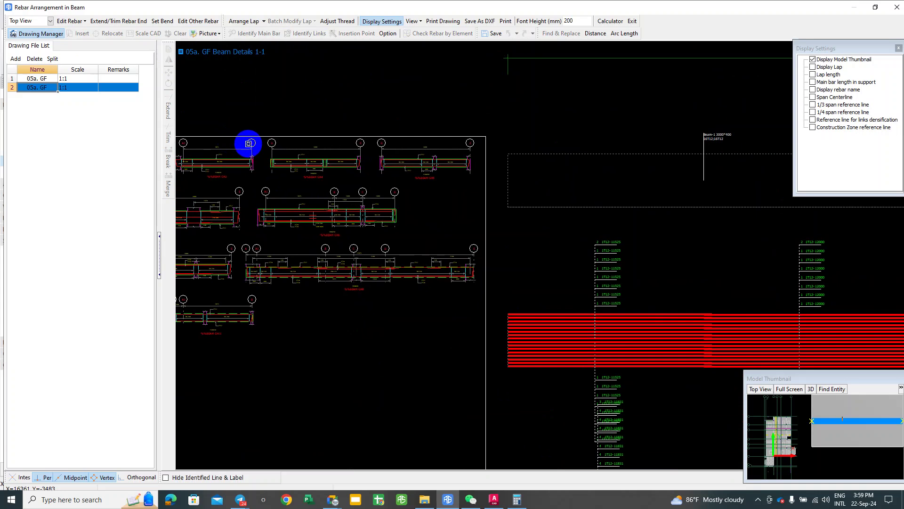
scroll(249, 148, "up", 3)
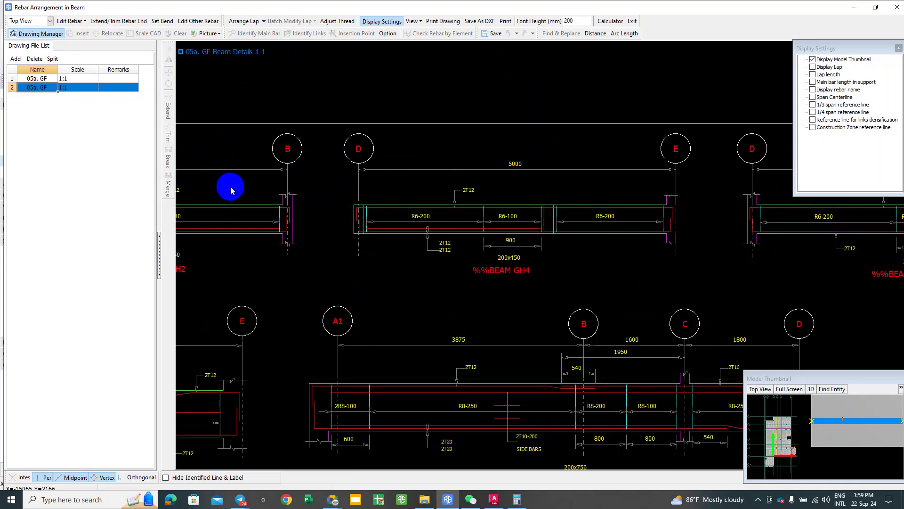
middle_click_drag(332, 209, 430, 212)
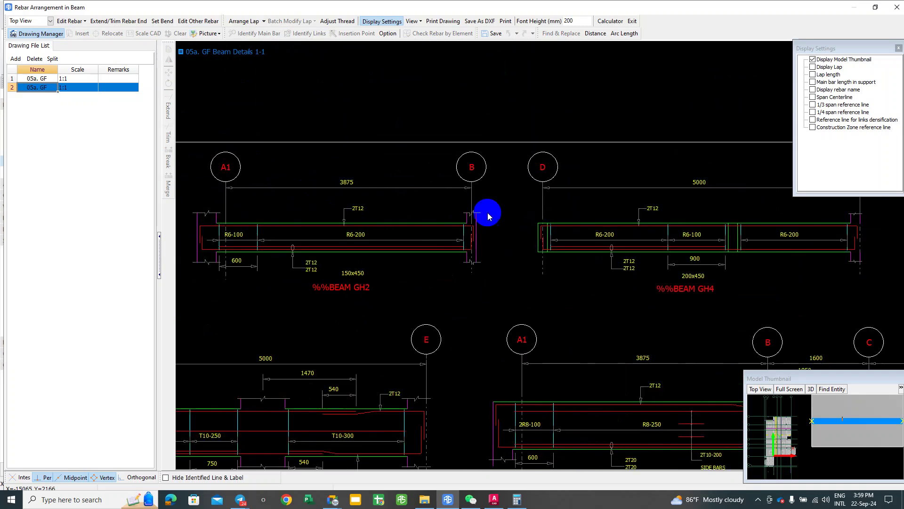
scroll(312, 205, "up", 2)
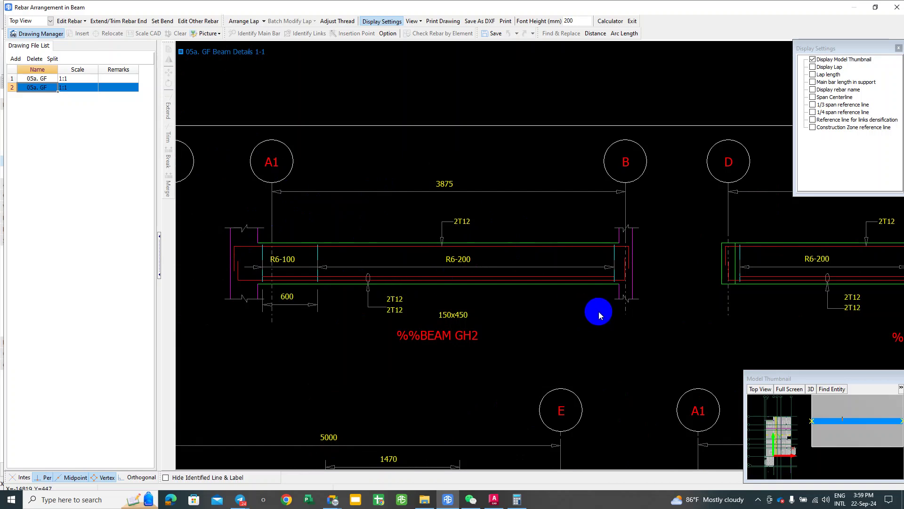
left_click(36, 95)
left_click(36, 87)
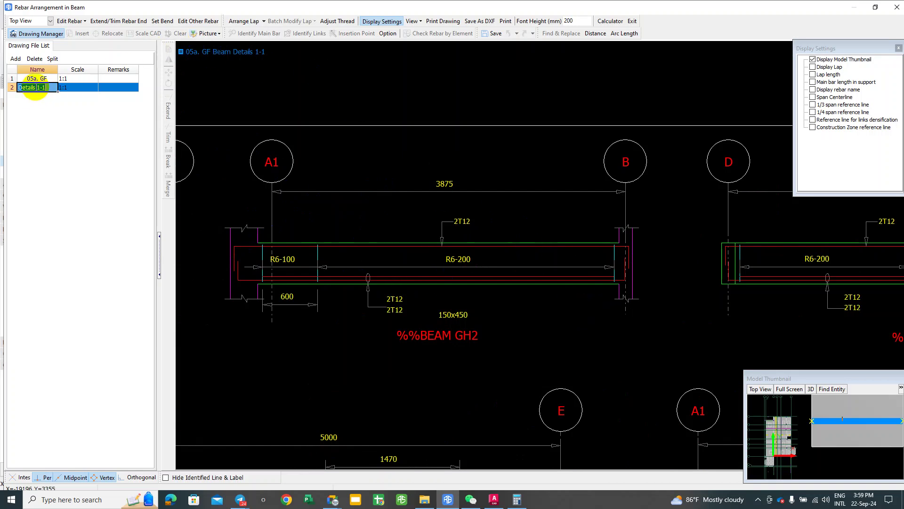
Step: Reframe the model thumbnail around the test beam and open the Section 1-1 reference image
left_click(75, 87)
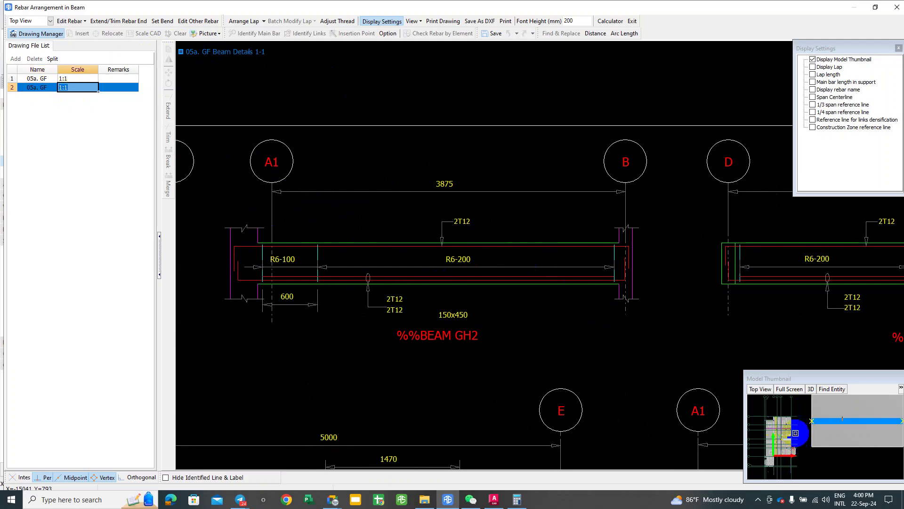
left_click_drag(796, 433, 815, 424)
scroll(815, 424, "up", 3)
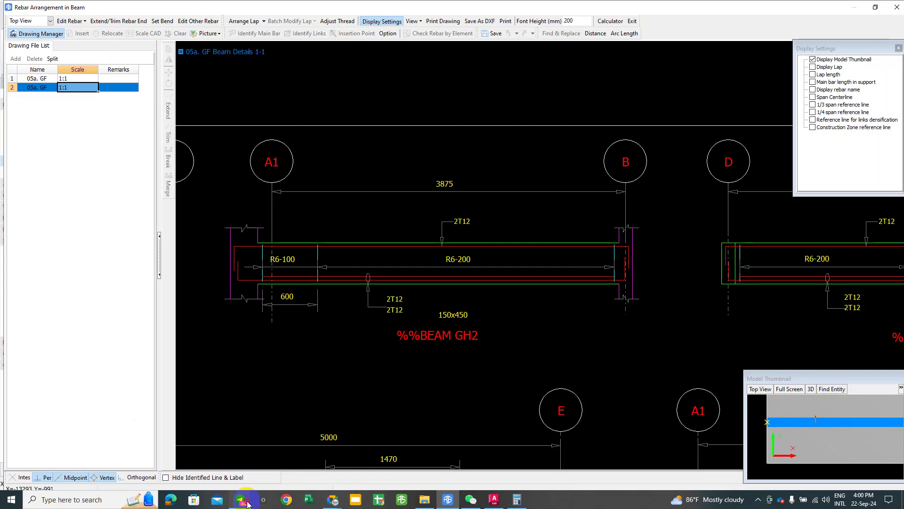
mouse_move(247, 503)
left_click(298, 455)
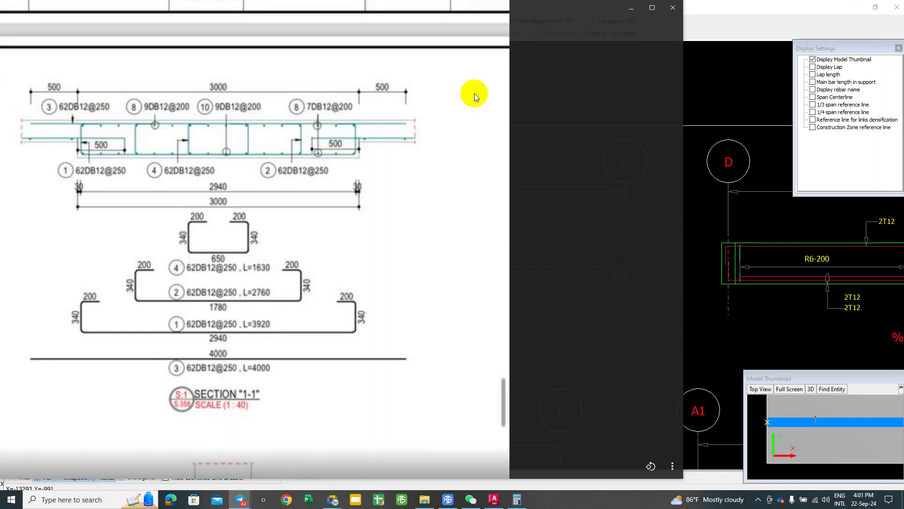
Step: Minimize the Section 1-1 image viewer and zoom out on the beam details sheet
left_click(632, 8)
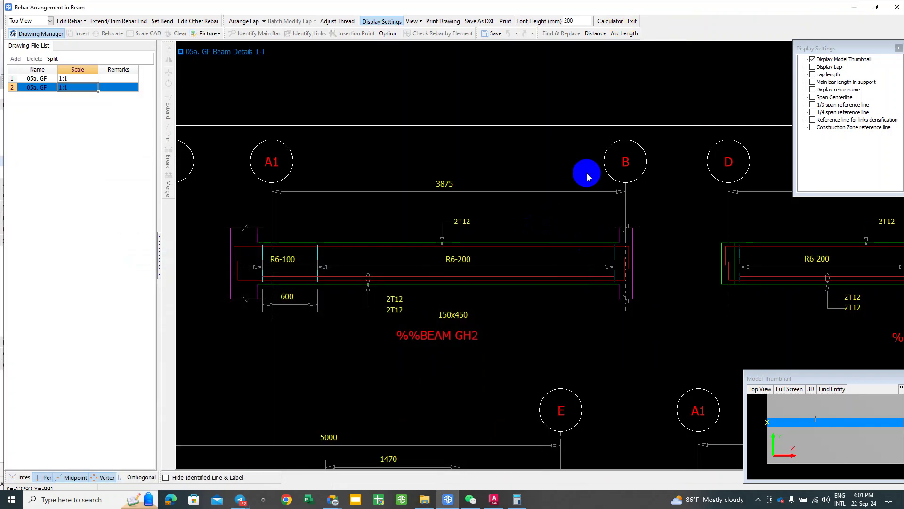
scroll(587, 176, "down", 3)
scroll(249, 129, "down", 1)
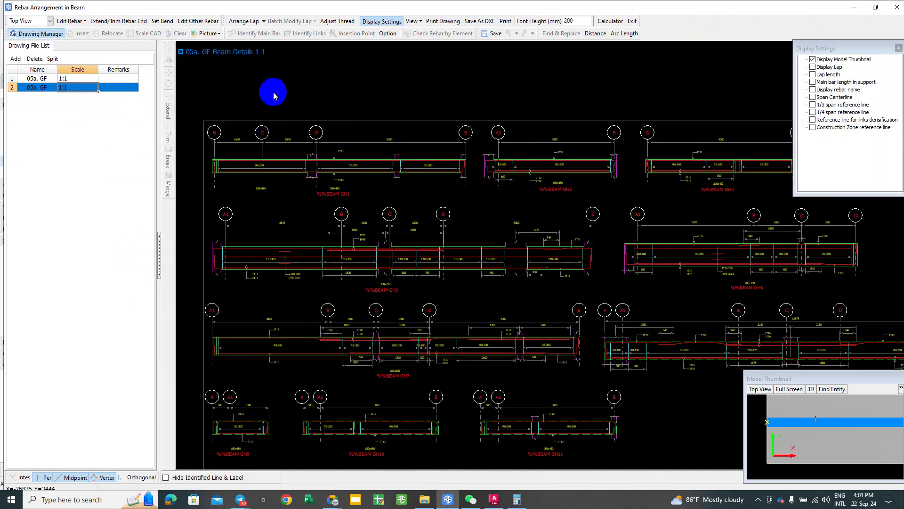
Step: Switch the beam detail to Side View and zoom into beam GH1 with the Line tool
left_click(34, 21)
left_click(22, 31)
left_click_drag(219, 90, 249, 100)
left_click(81, 35)
left_click(70, 22)
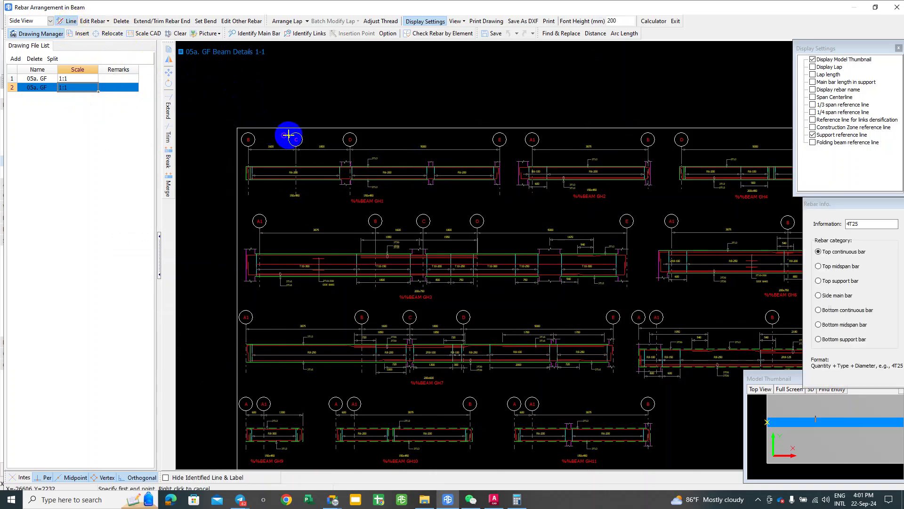
scroll(292, 140, "up", 3)
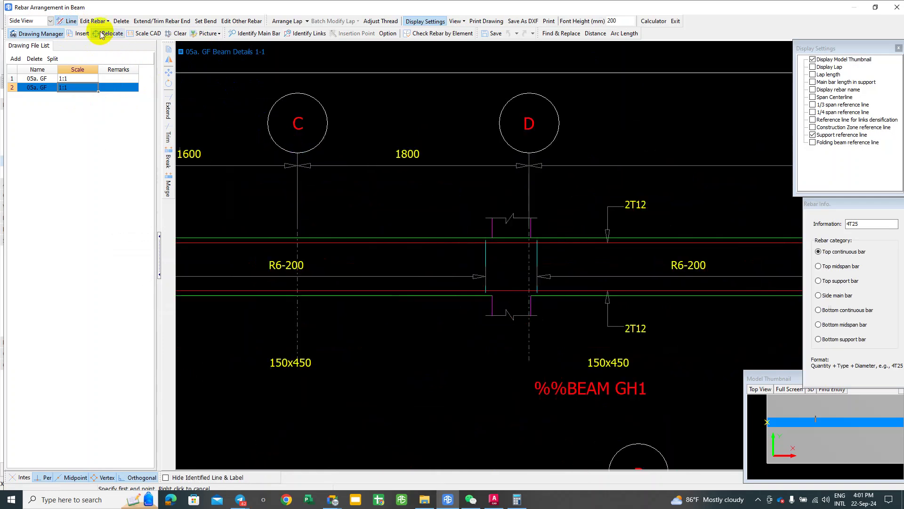
scroll(330, 87, "up", 1)
Step: Turn on Identify Main Bar and pan to GH1's 5000 span between axes D and E
left_click(257, 34)
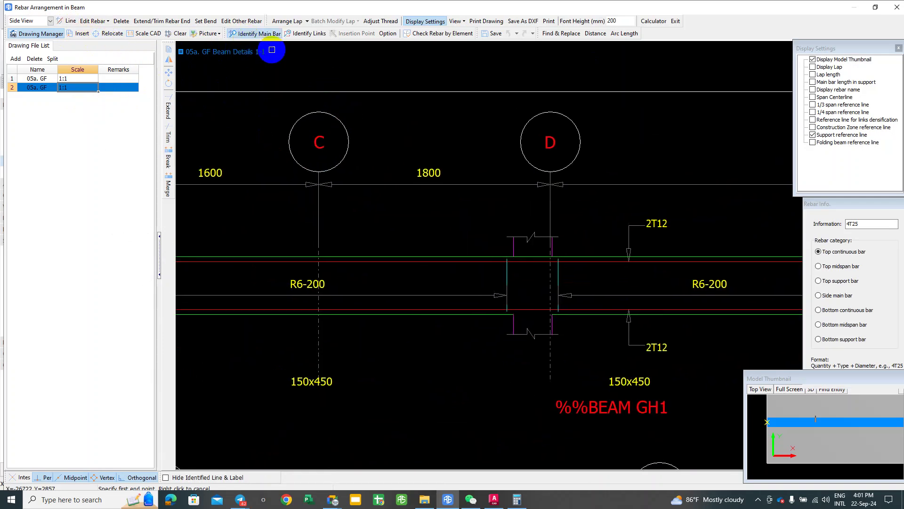
middle_click_drag(320, 117, 452, 118)
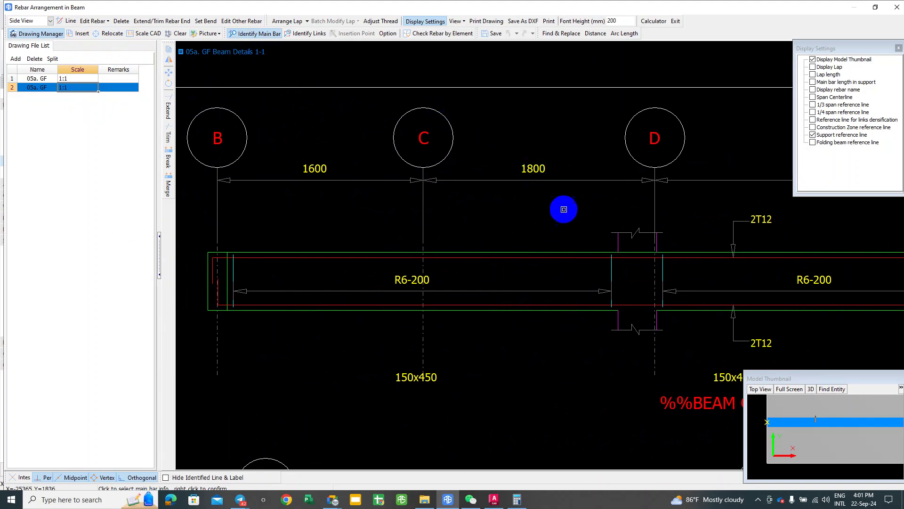
middle_click_drag(566, 206, 513, 210)
middle_click_drag(712, 220, 355, 198)
scroll(386, 180, "down", 1)
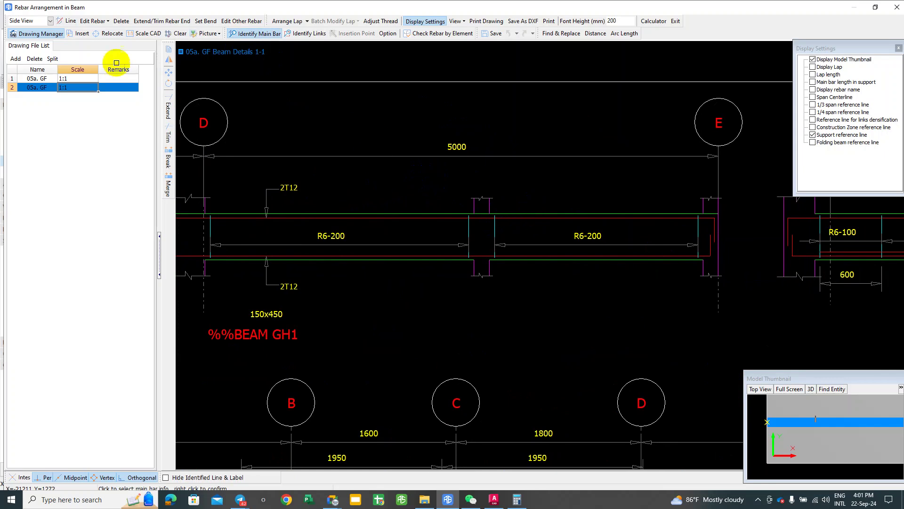
Step: Draw a top bar line along GH1 from axis D to axis E
left_click(68, 21)
left_click_drag(251, 127, 485, 127)
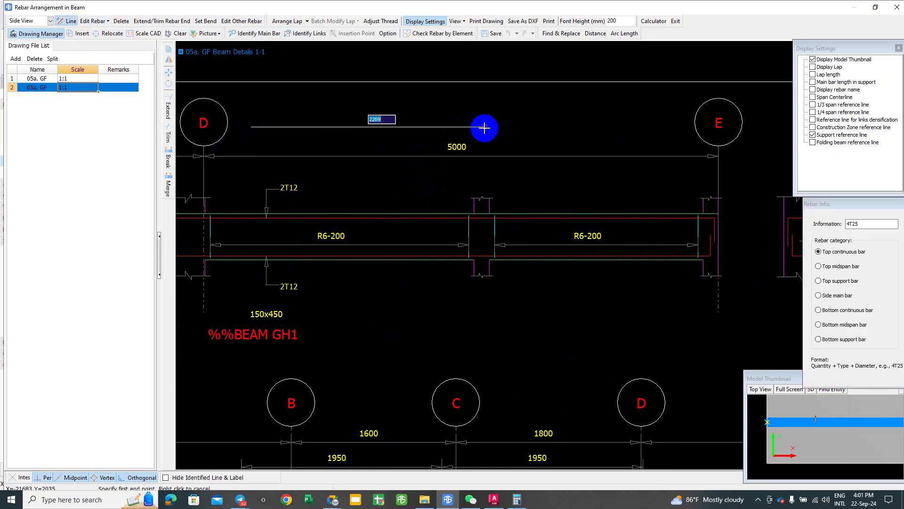
left_click_drag(485, 128, 697, 136)
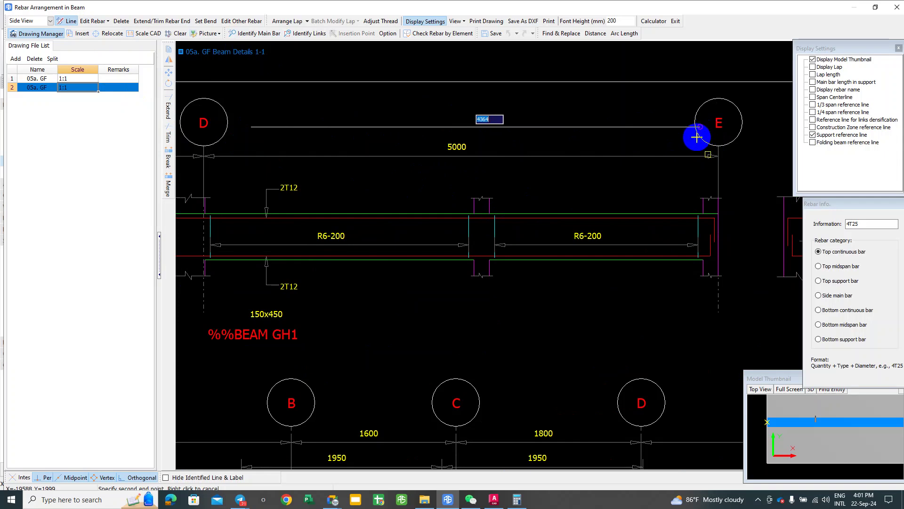
left_click(697, 136)
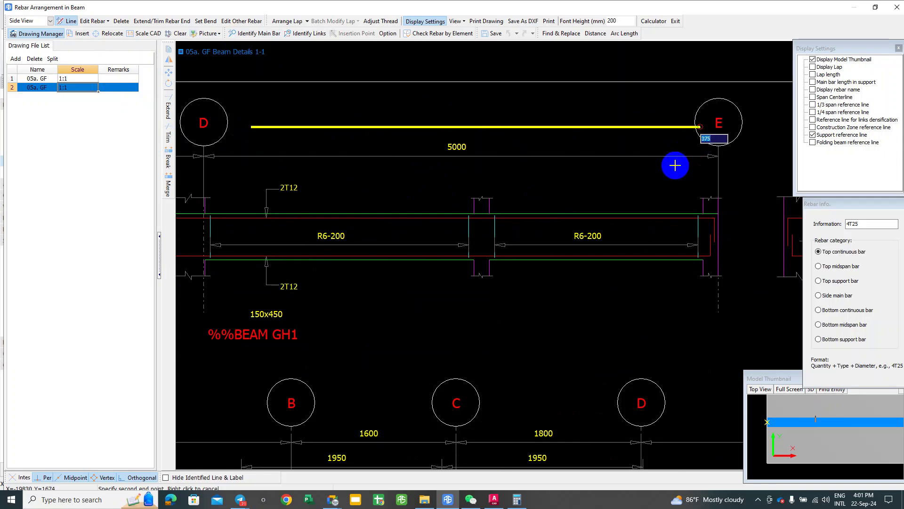
right_click(675, 165)
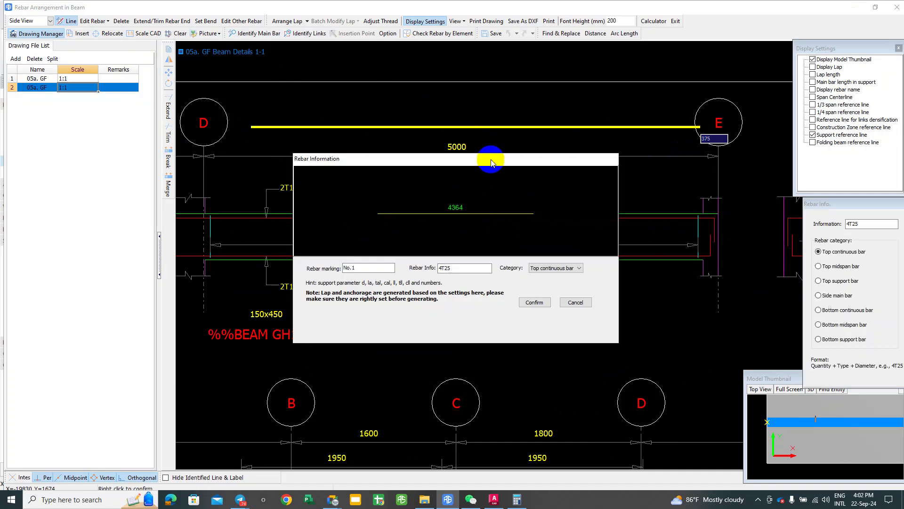
left_click_drag(489, 159, 553, 130)
Step: Cancel the 4T25 bar in Rebar Information and switch to Identify Links
left_click(513, 234)
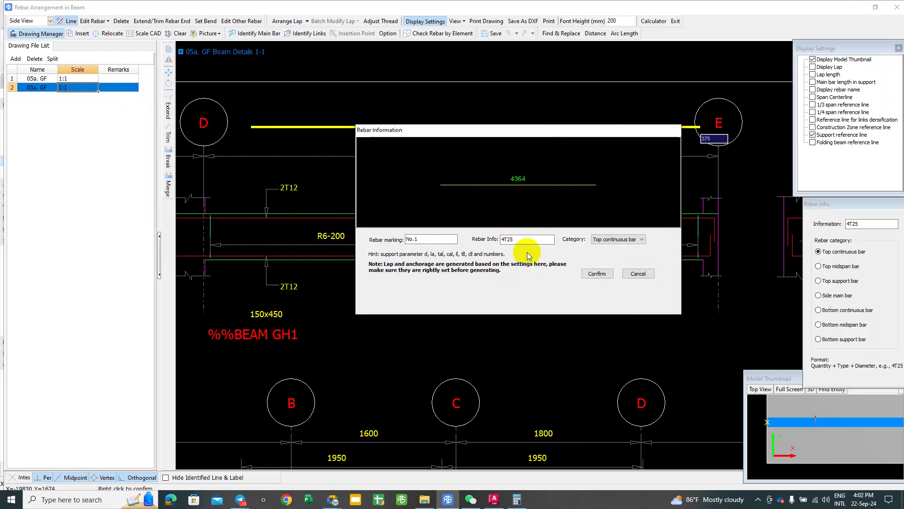
left_click(638, 273)
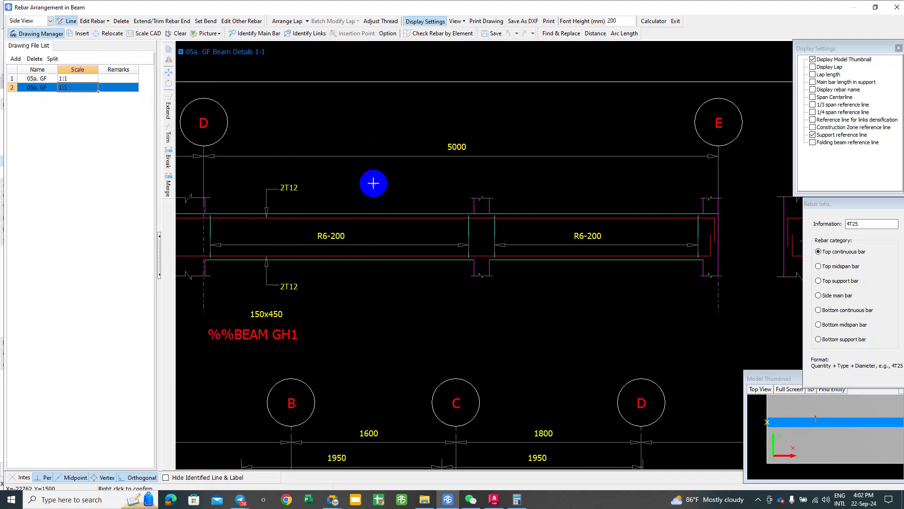
left_click(260, 35)
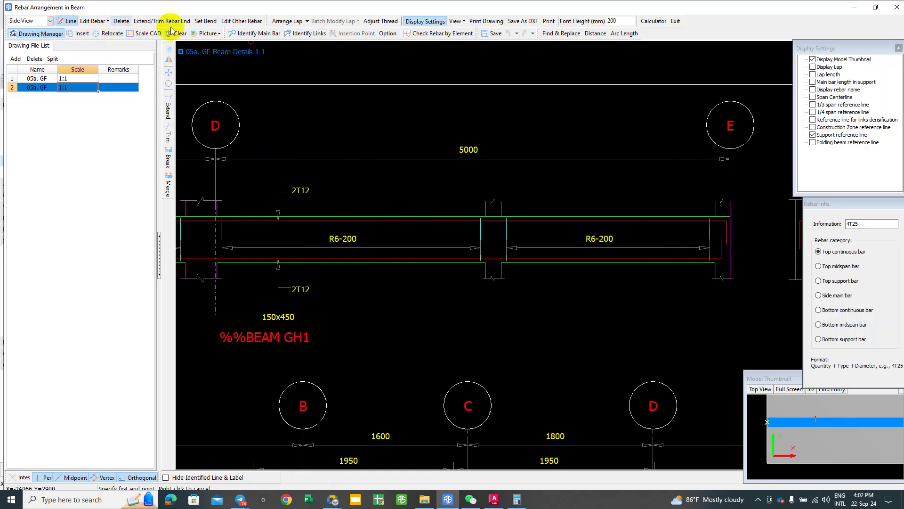
left_click(304, 34)
Step: Pick the R6-200 link label near grids D and E as link information
left_click(293, 108)
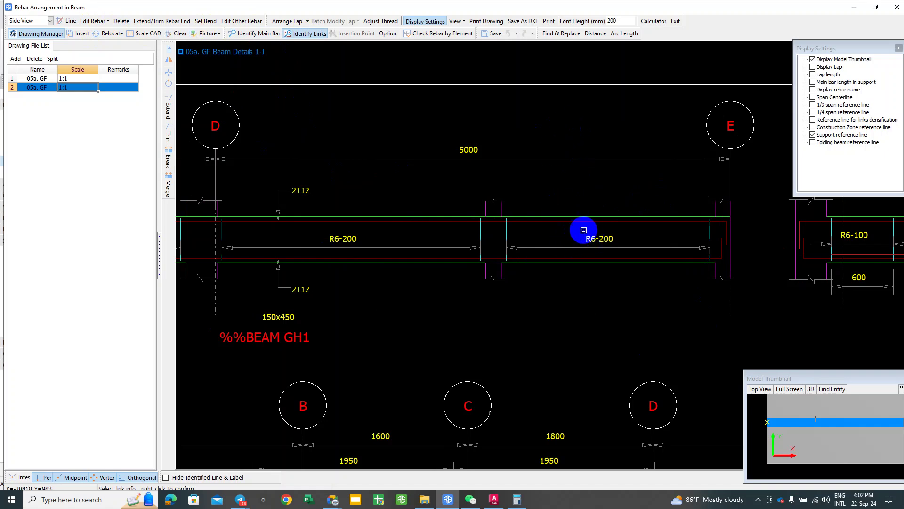
scroll(592, 238, "up", 1)
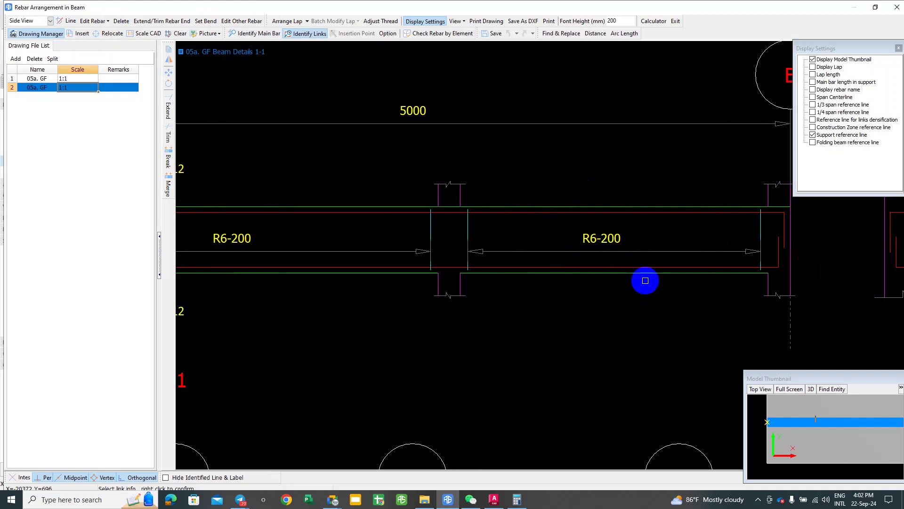
scroll(642, 278, "down", 1)
middle_click_drag(638, 258, 657, 187)
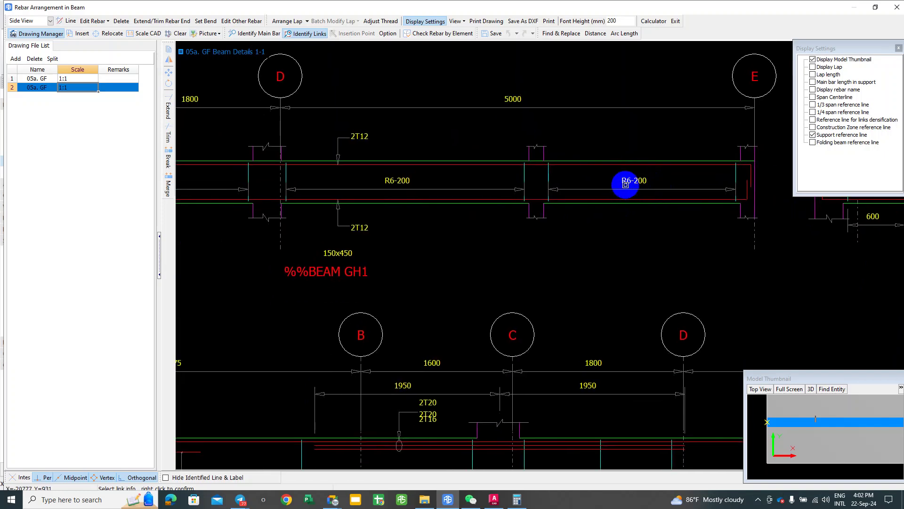
scroll(629, 185, "up", 1)
left_click(632, 180)
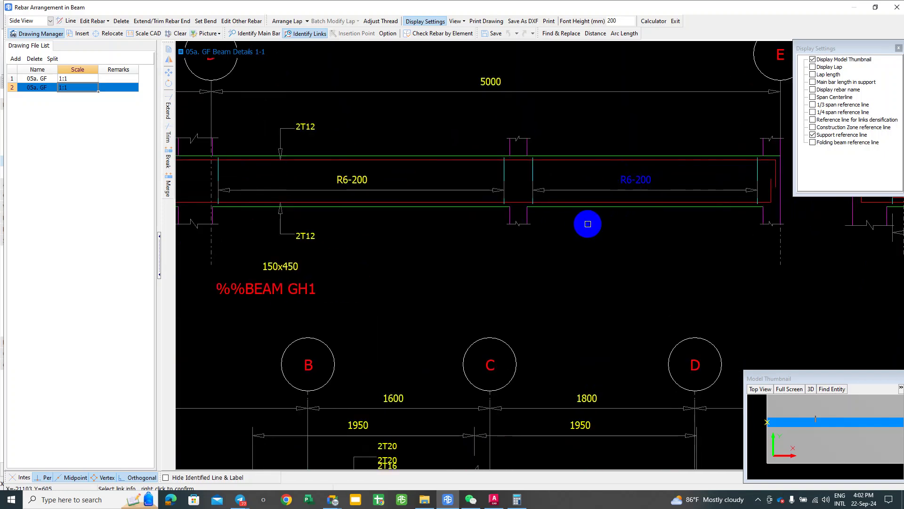
scroll(630, 177, "up", 4)
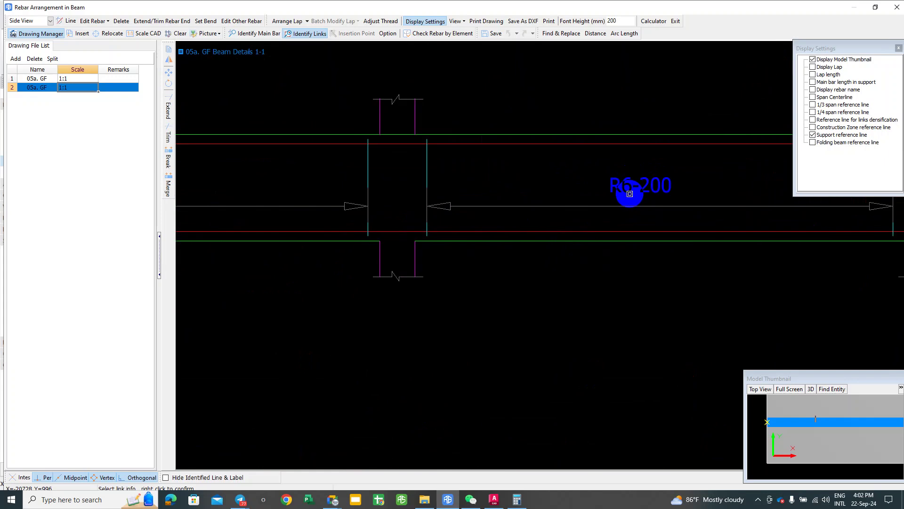
scroll(628, 196, "down", 4)
Step: Pick beam GH1's 150x450 section label near grids A1 and B
middle_click_drag(602, 184, 600, 168)
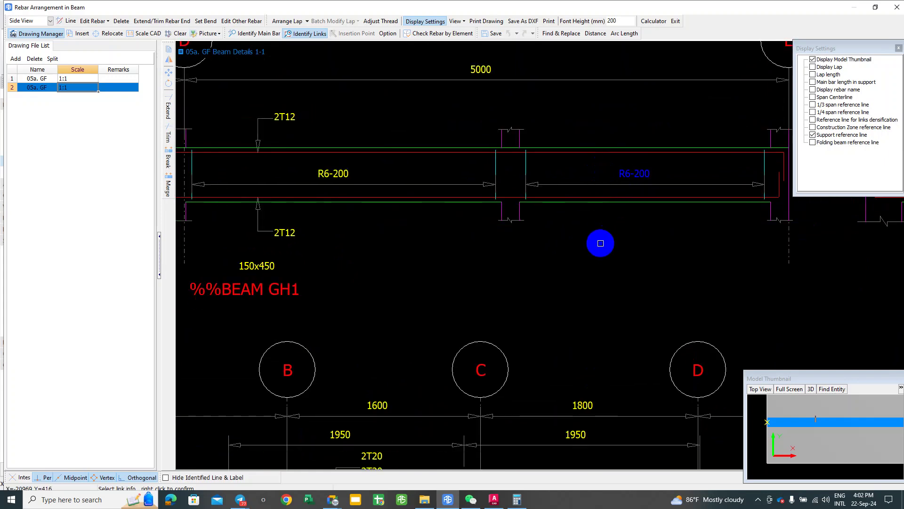
middle_click_drag(588, 244, 741, 222)
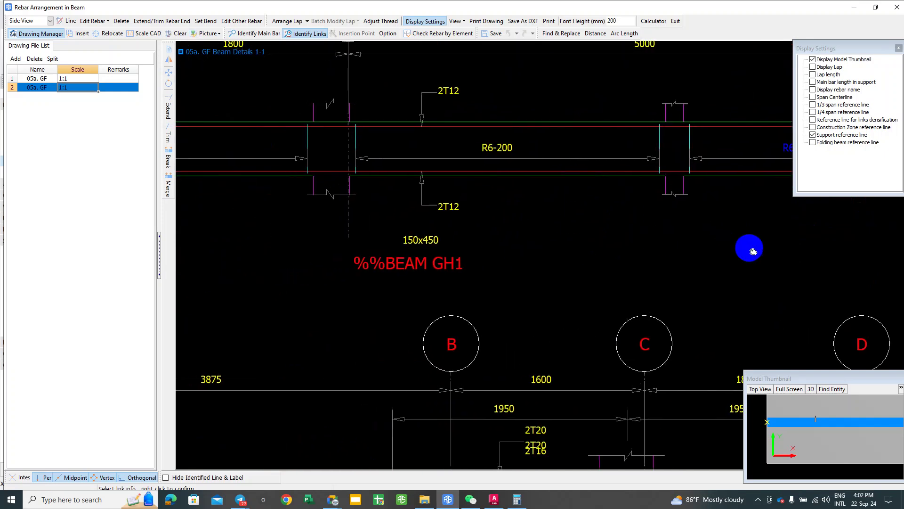
middle_click_drag(529, 248, 793, 254)
left_click(686, 242)
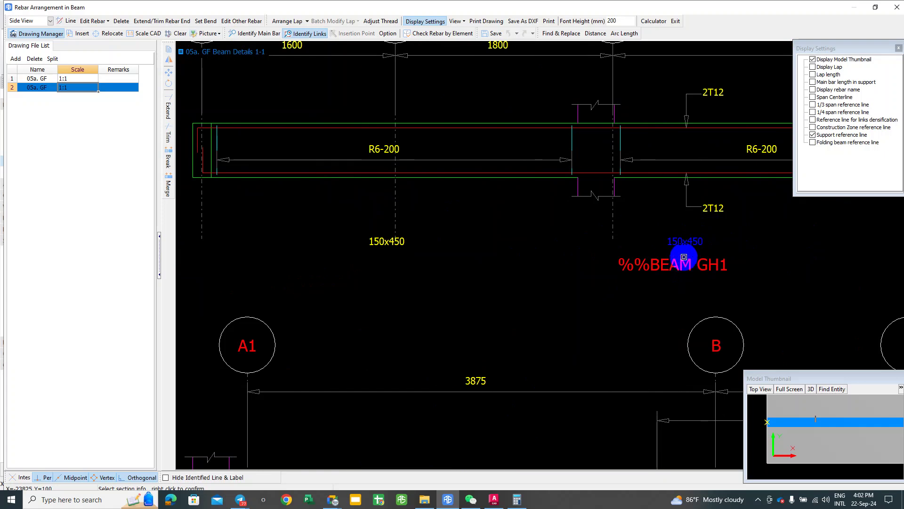
middle_click_drag(684, 256, 630, 266)
mouse_move(698, 262)
middle_mouse_down()
mouse_move(688, 253)
mouse_move(698, 225)
middle_mouse_up()
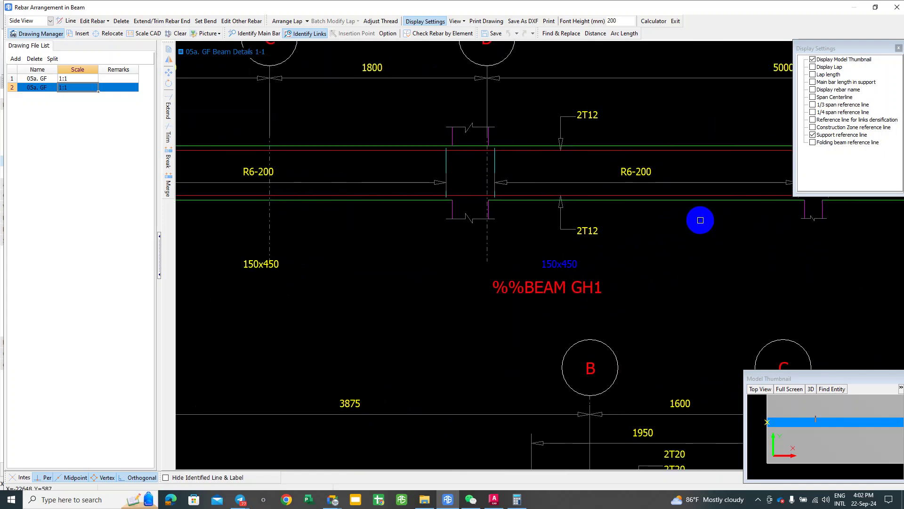
Step: Confirm the GH1 link identification, check the drawing, and exit Rebar Arrangement in Beam
scroll(598, 246, "up", 2)
right_click(599, 246)
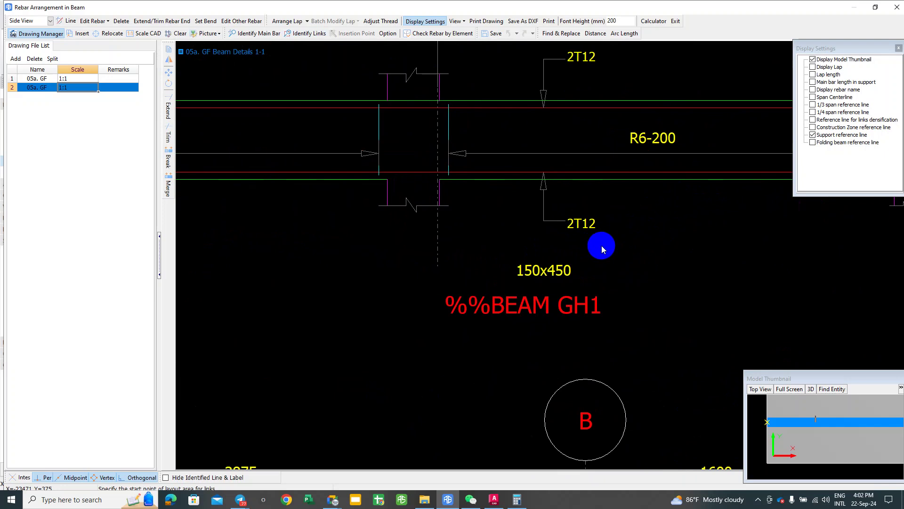
scroll(572, 255, "down", 2)
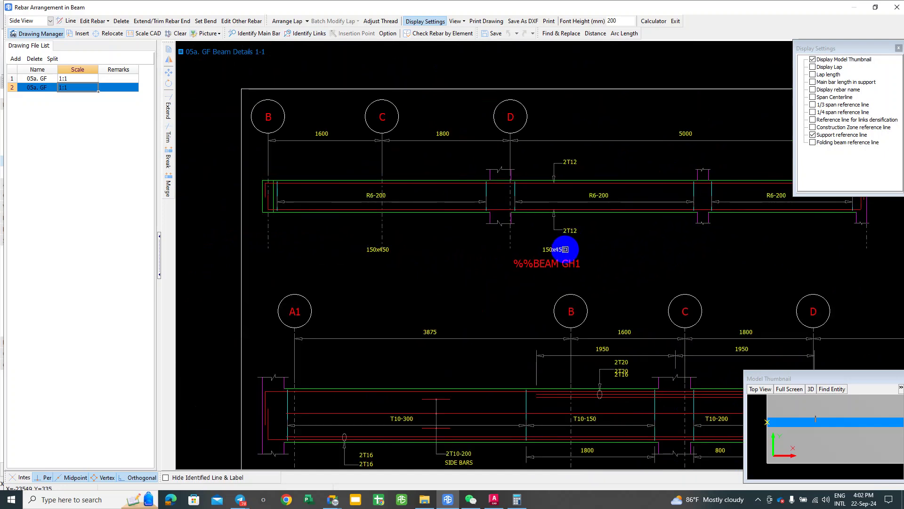
scroll(565, 247, "down", 1)
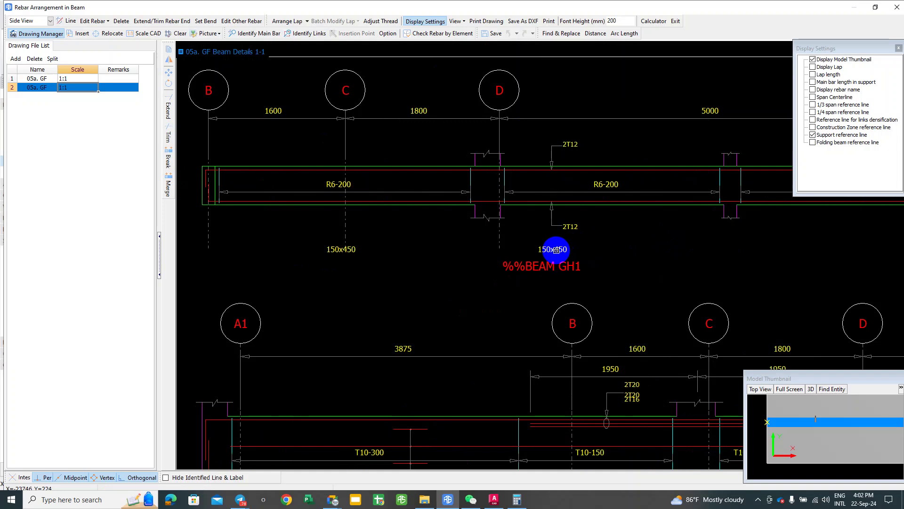
scroll(612, 245, "right", 5)
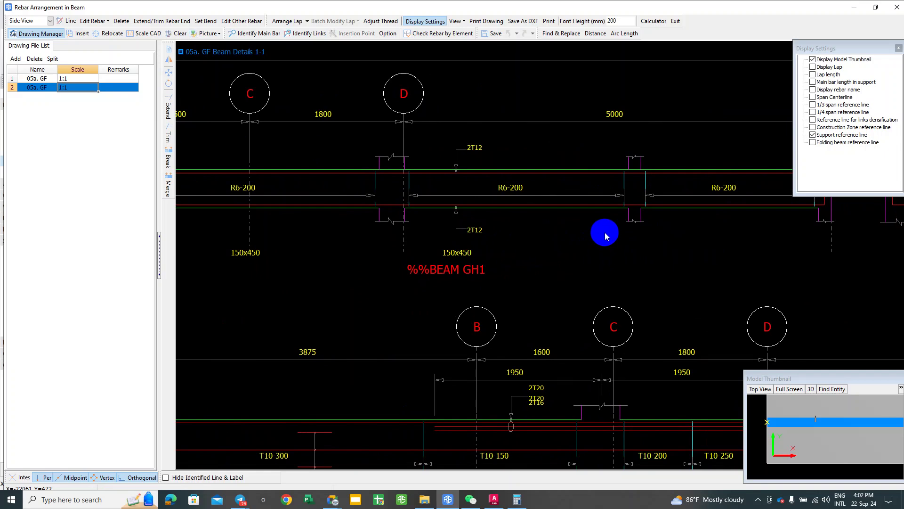
scroll(631, 275, "down", 1)
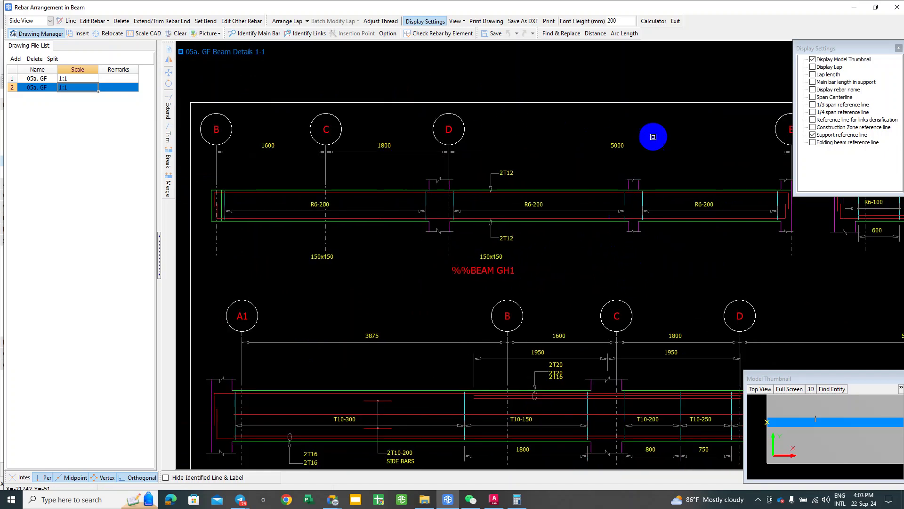
scroll(652, 209, "down", 1)
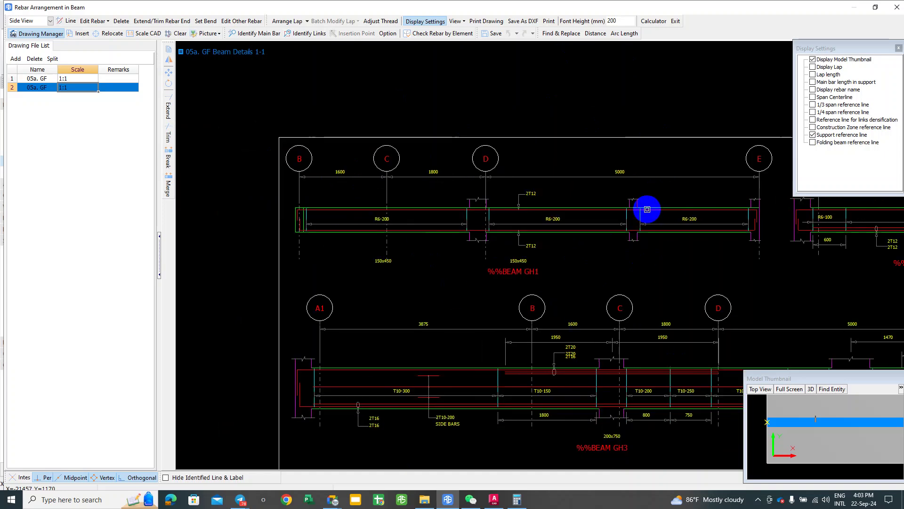
middle_click_drag(669, 212, 638, 218)
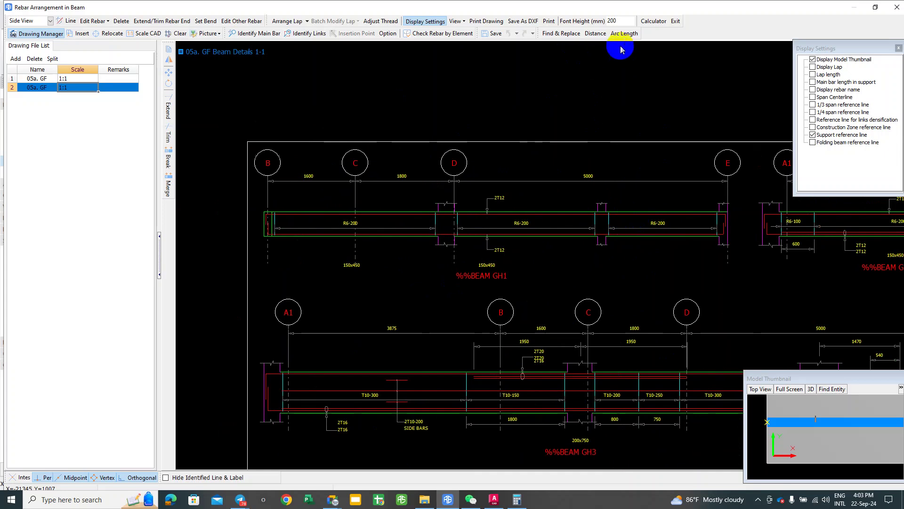
left_click(675, 21)
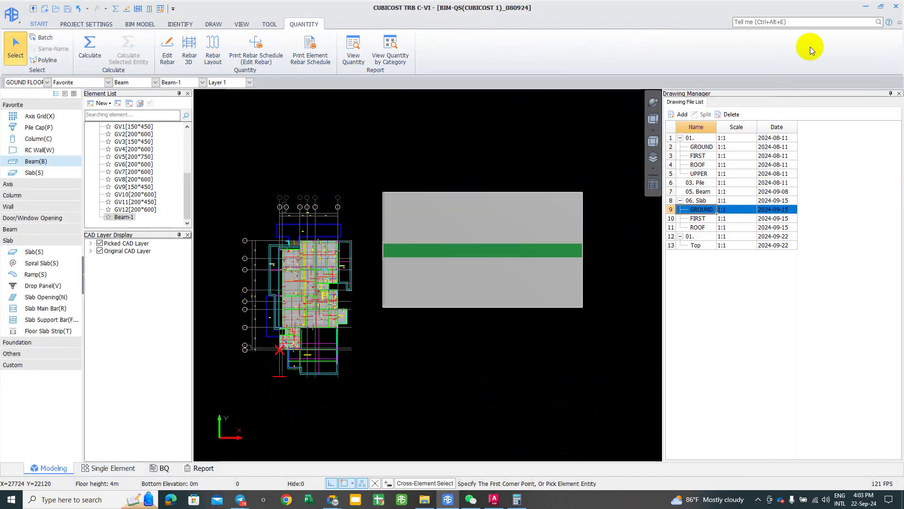
Step: Window-select the green test beam Beam-1 on the grey slab and delete it
middle_click_drag(539, 200, 558, 189)
scroll(621, 166, "down", 1)
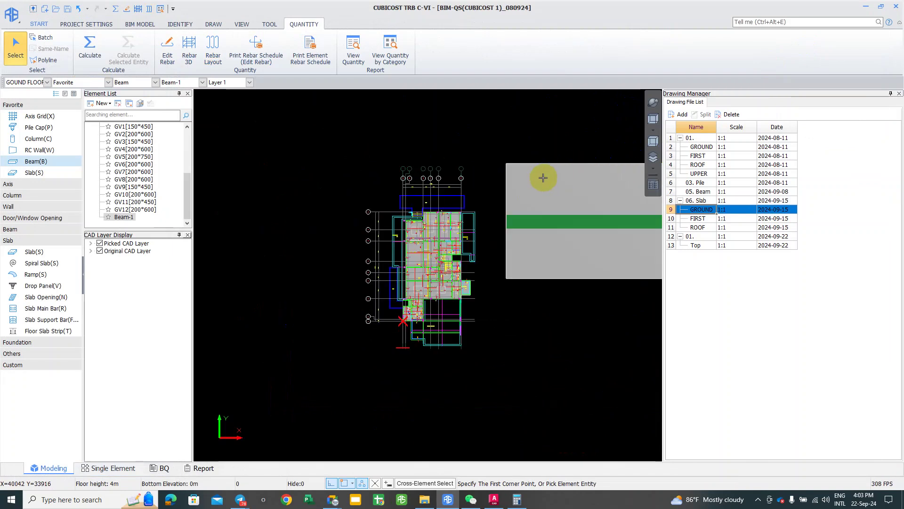
scroll(541, 168, "down", 1)
middle_click_drag(490, 163, 481, 166)
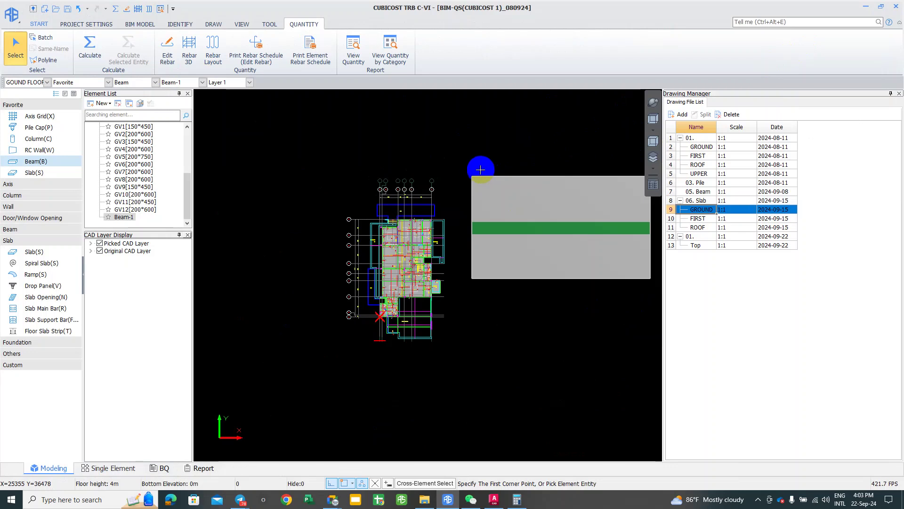
left_click_drag(463, 168, 600, 263)
left_click(655, 280)
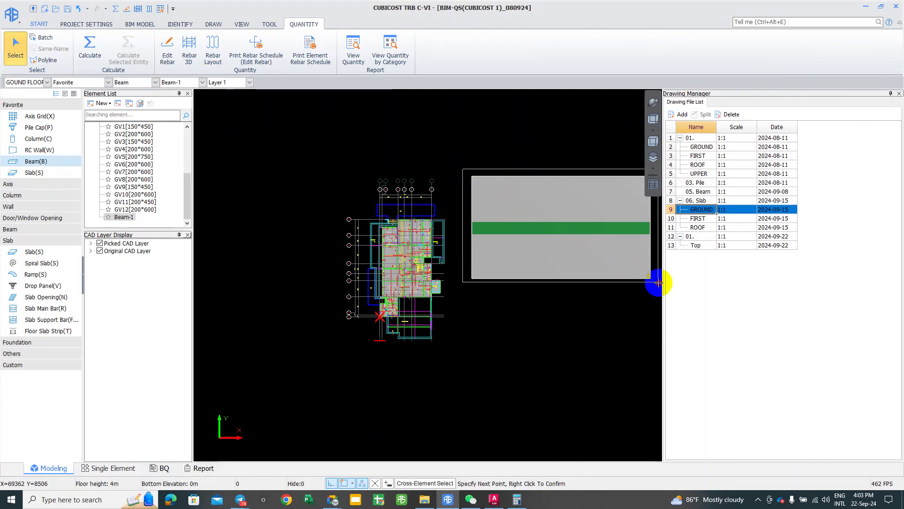
left_click(656, 280)
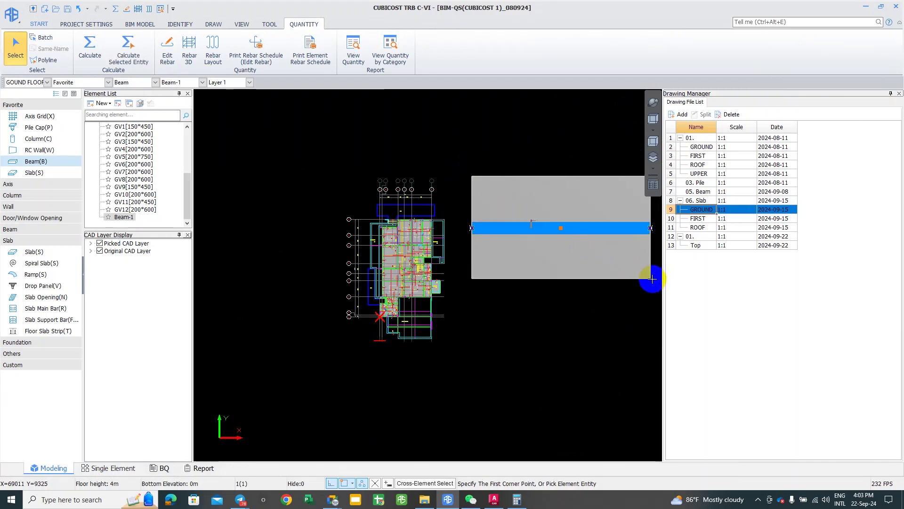
middle_click_drag(631, 282, 618, 279)
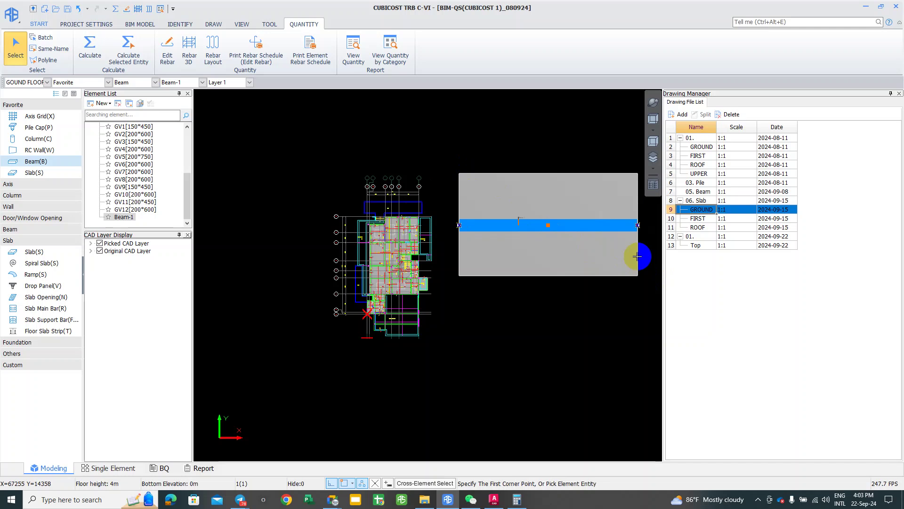
key("Delete")
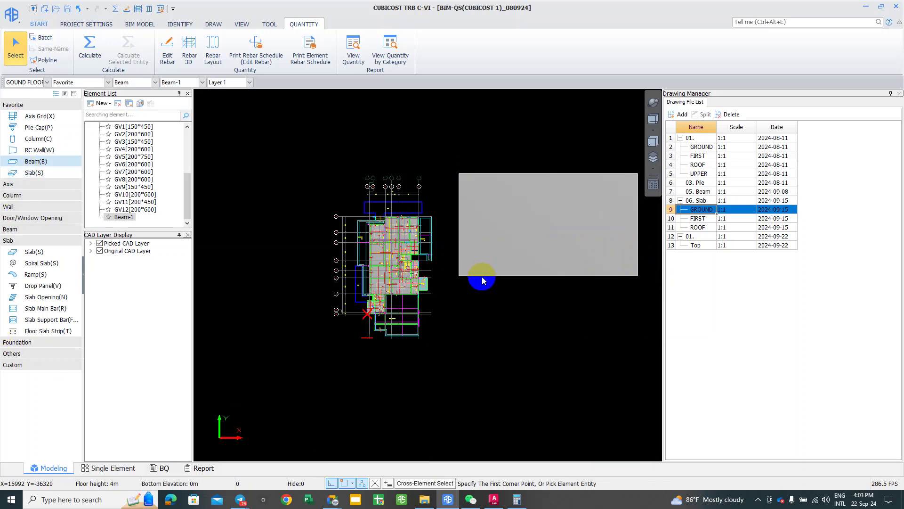
Step: Select the grey S1-THK175 test slab and bring the Section 1-1 image forward
key("s")
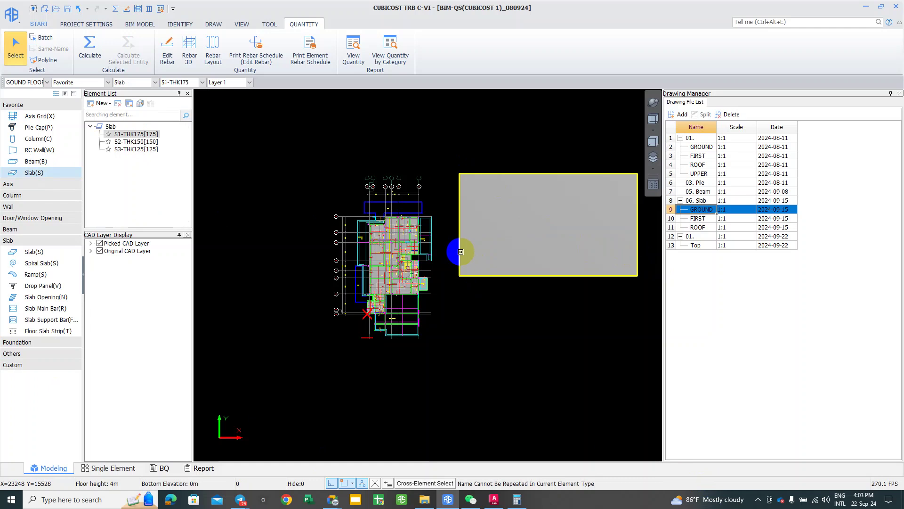
left_click(461, 251)
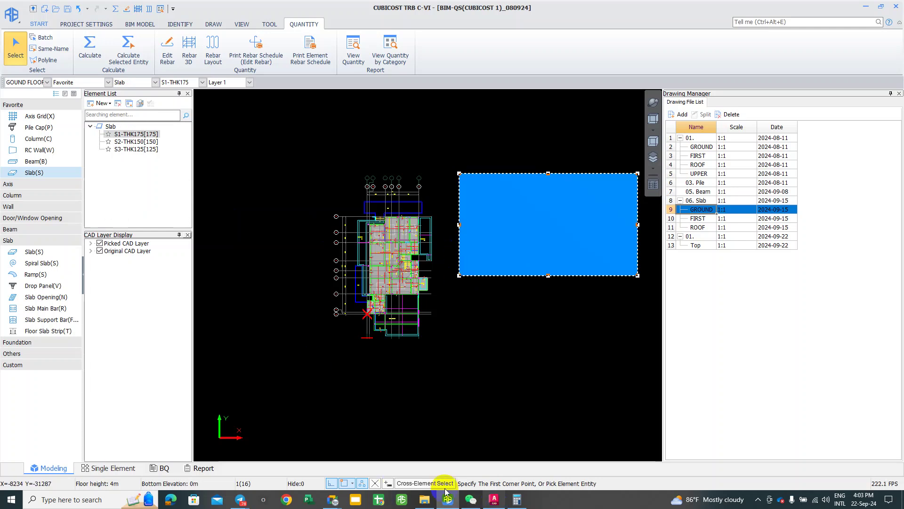
mouse_move(271, 498)
left_click(289, 445)
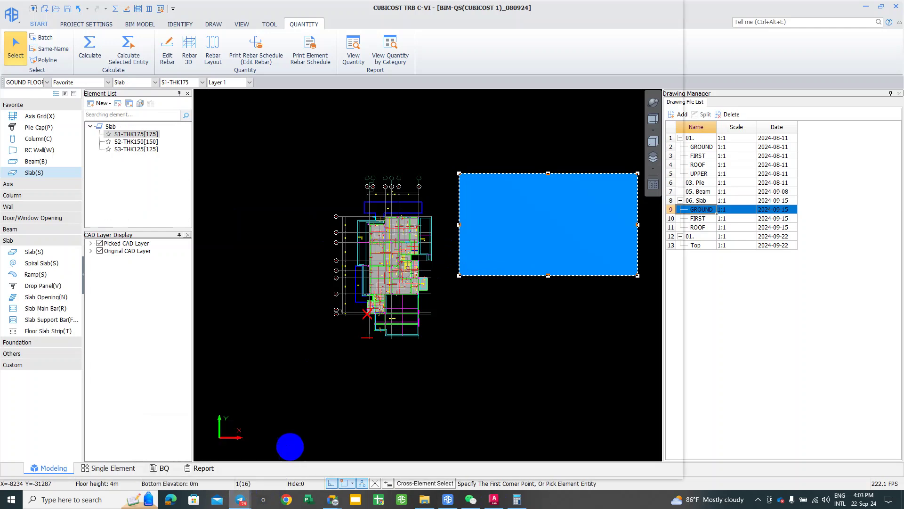
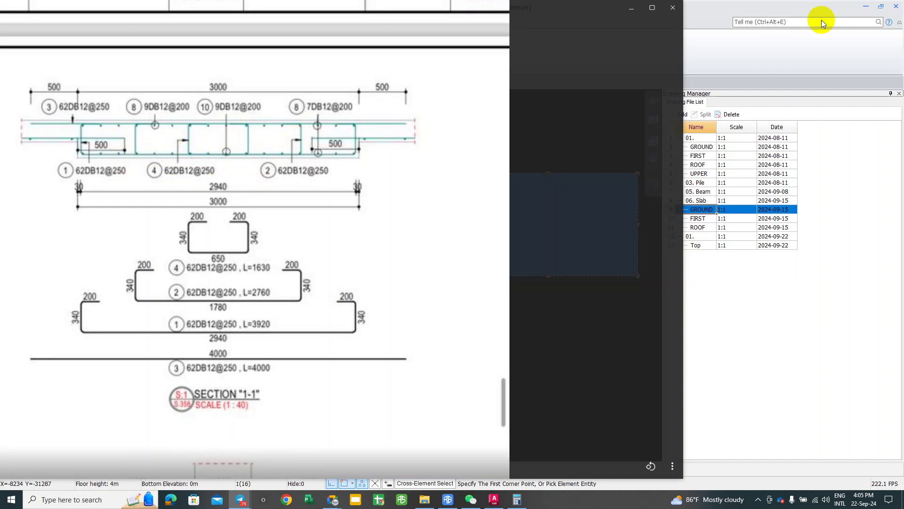
Step: Close the image viewer and cancel the command, leaving the S1-THK175 slab unselected
left_click(632, 8)
left_click(555, 196)
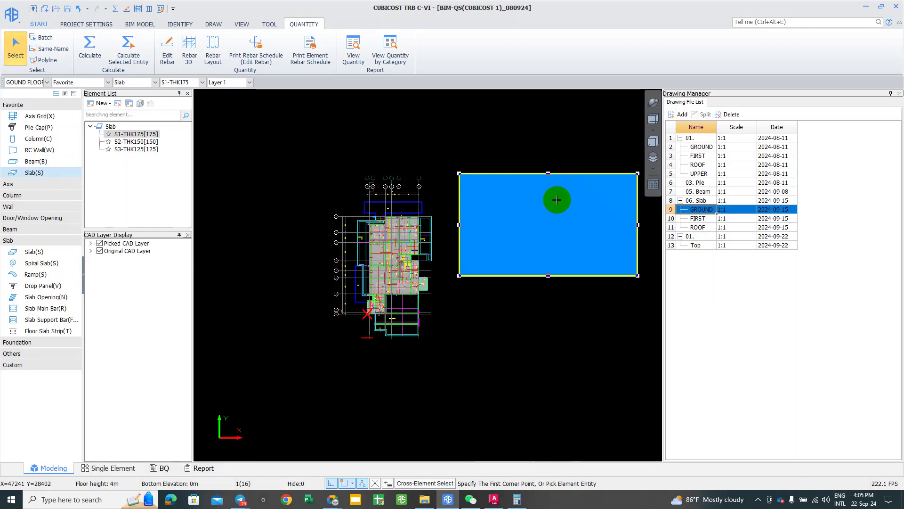
left_click_drag(579, 223, 578, 217)
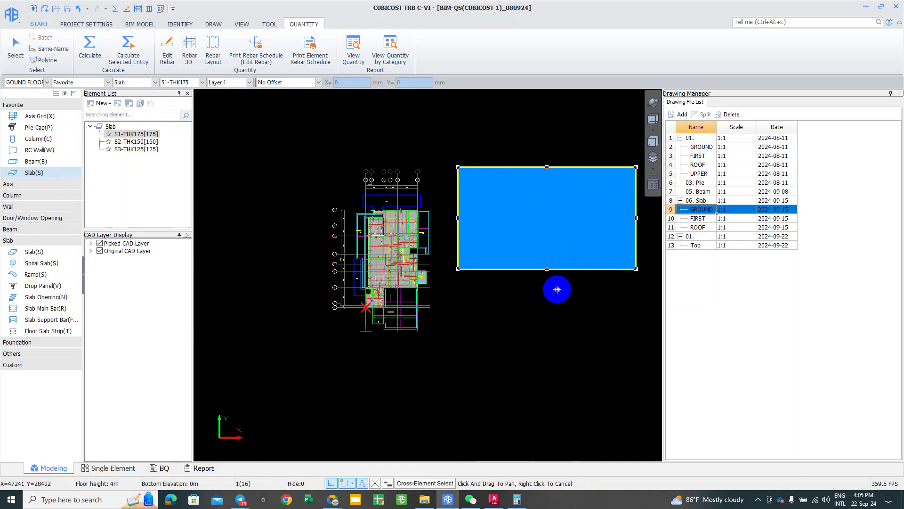
right_click(553, 299)
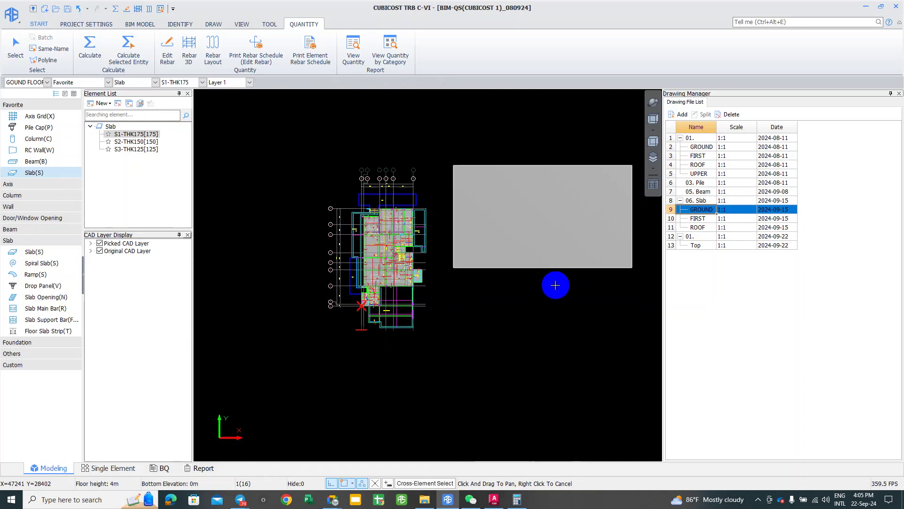
mouse_move(319, 161)
right_mouse_down()
mouse_move(360, 172)
mouse_move(369, 105)
mouse_move(369, 165)
right_mouse_up()
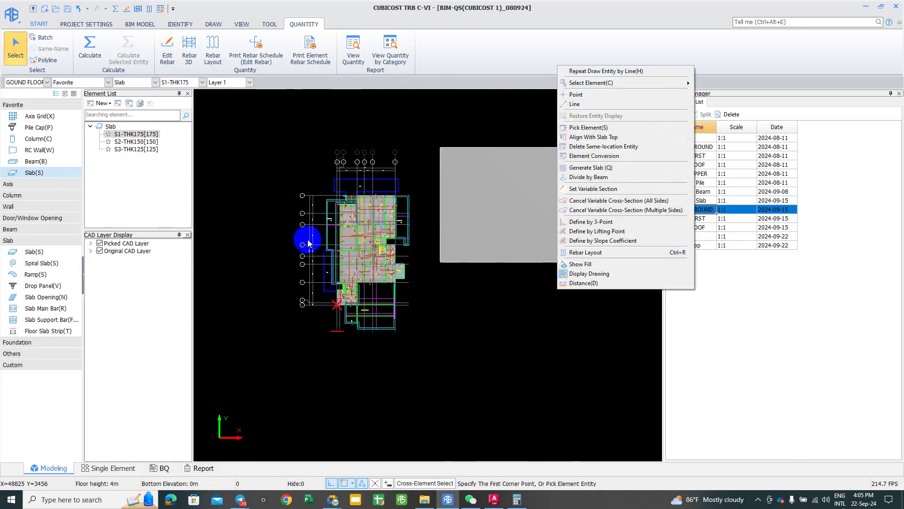
left_click(270, 176)
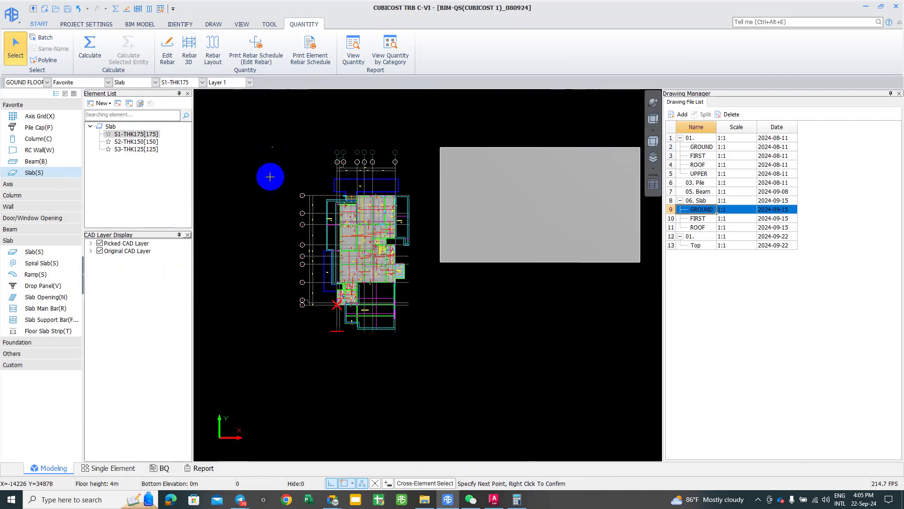
Step: Switch to the Single Element workspace and bring beam GH1's detail drawing into view
left_click(107, 471)
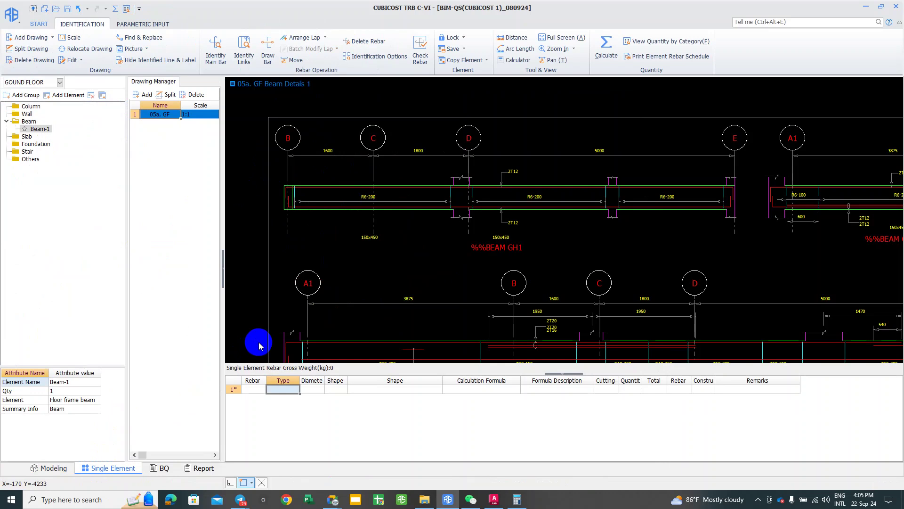
scroll(312, 256, "down", 2)
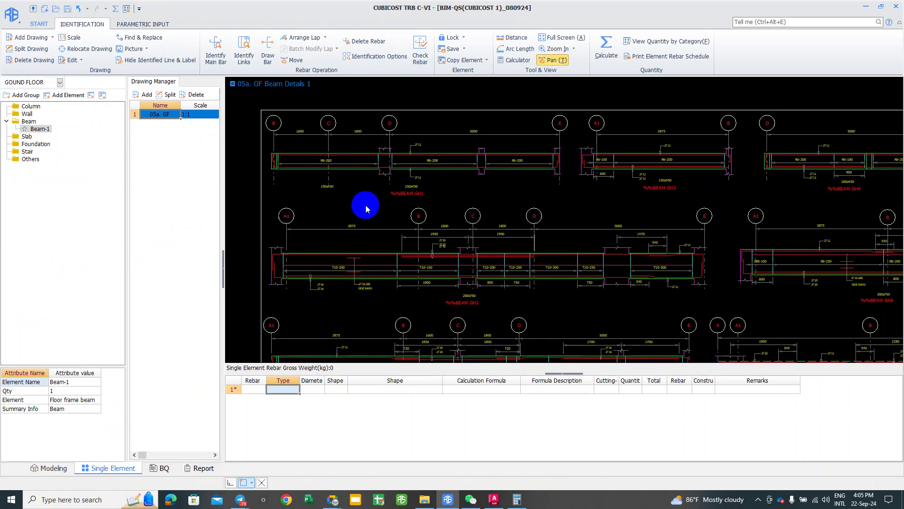
scroll(528, 253, "down", 3)
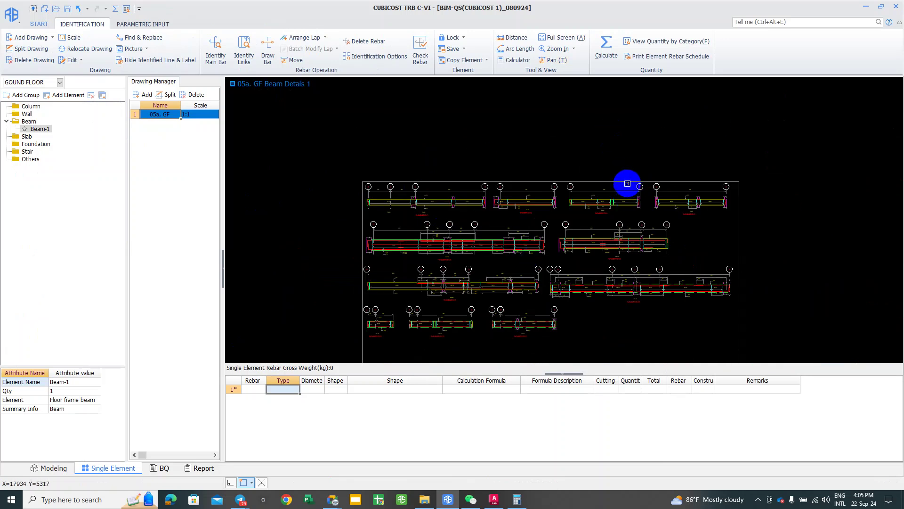
middle_click_drag(562, 213, 573, 183)
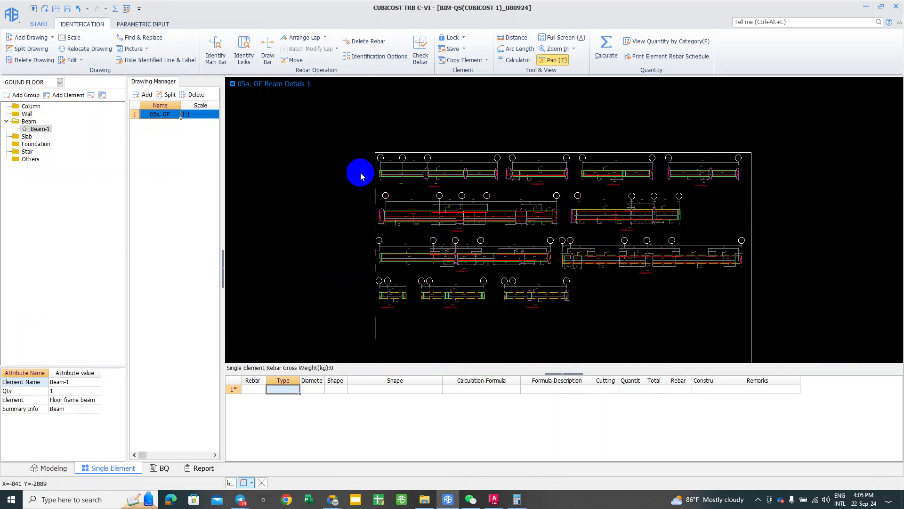
scroll(313, 148, "up", 2)
left_click(244, 51)
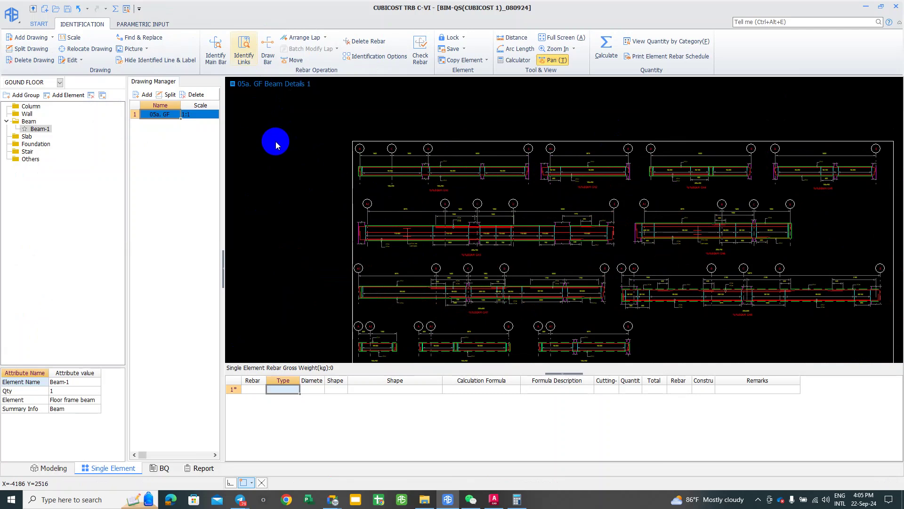
scroll(329, 180, "up", 1)
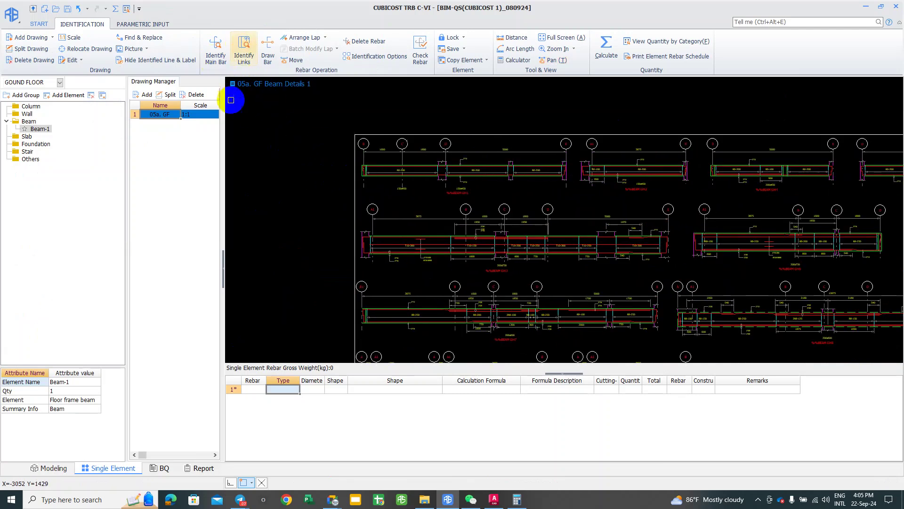
Step: Identify beam GH1's 2T12 top bar as rebar No.1, 8839 mm long, 15.695 kg
left_click(216, 53)
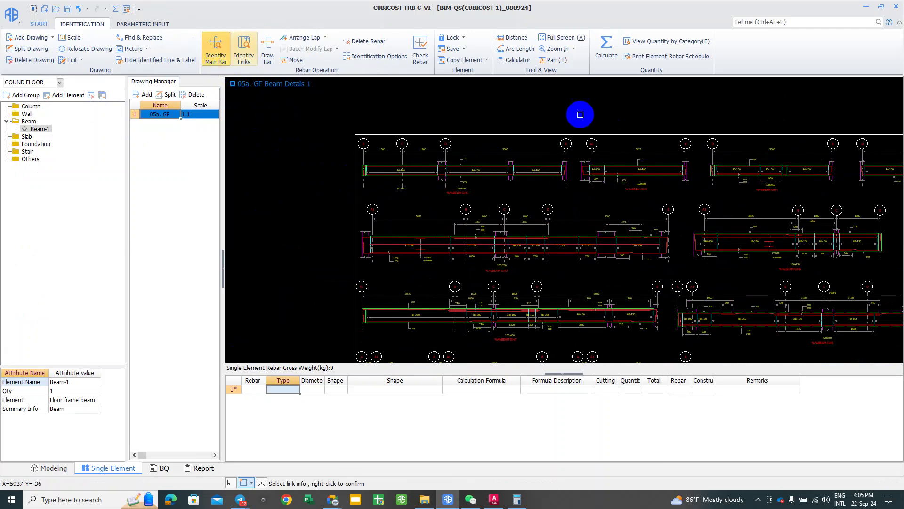
scroll(549, 151, "up", 1)
scroll(548, 170, "up", 1)
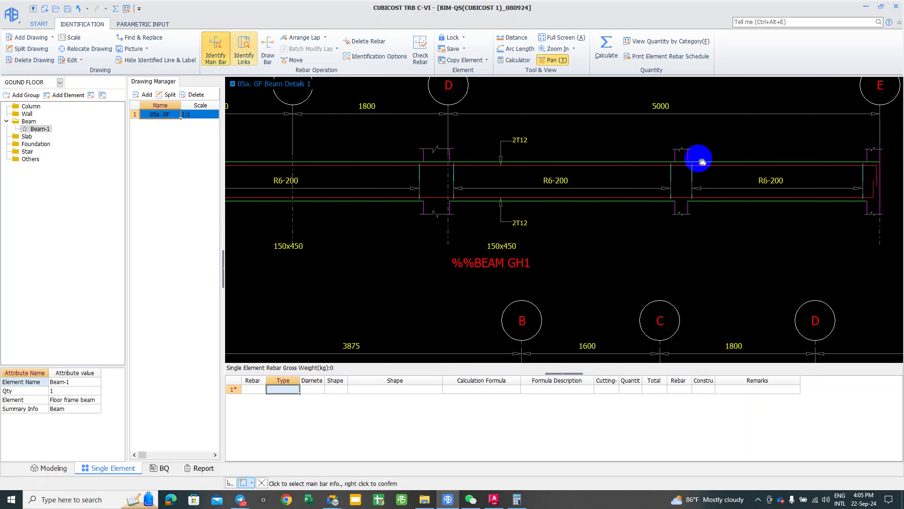
left_click(651, 158)
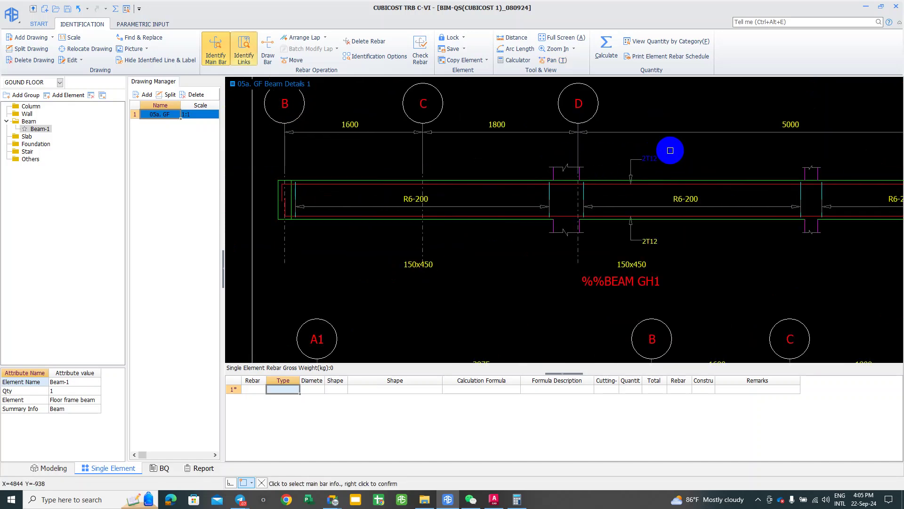
right_click(668, 158)
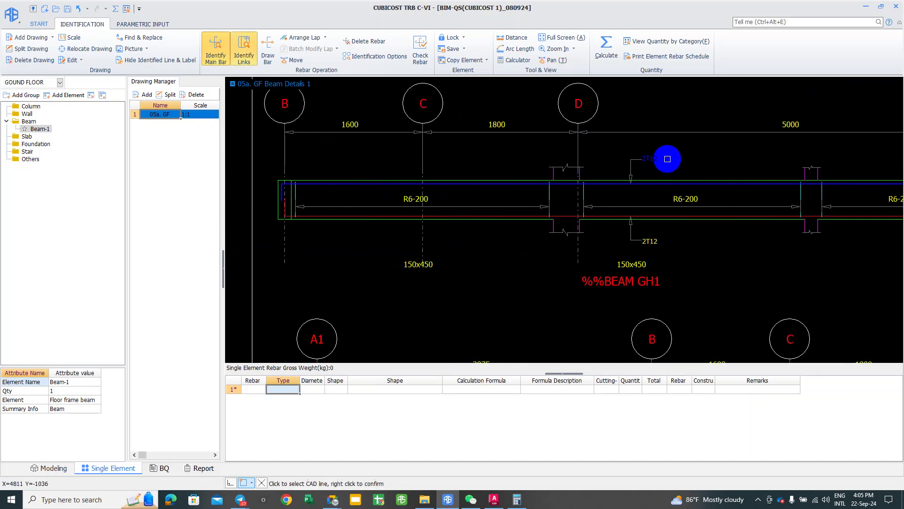
right_click(645, 202)
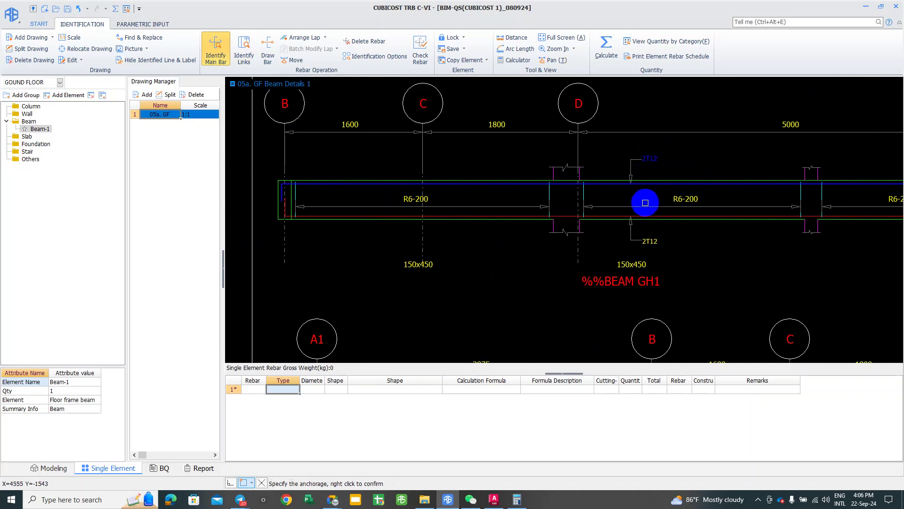
scroll(645, 203, "up", 2)
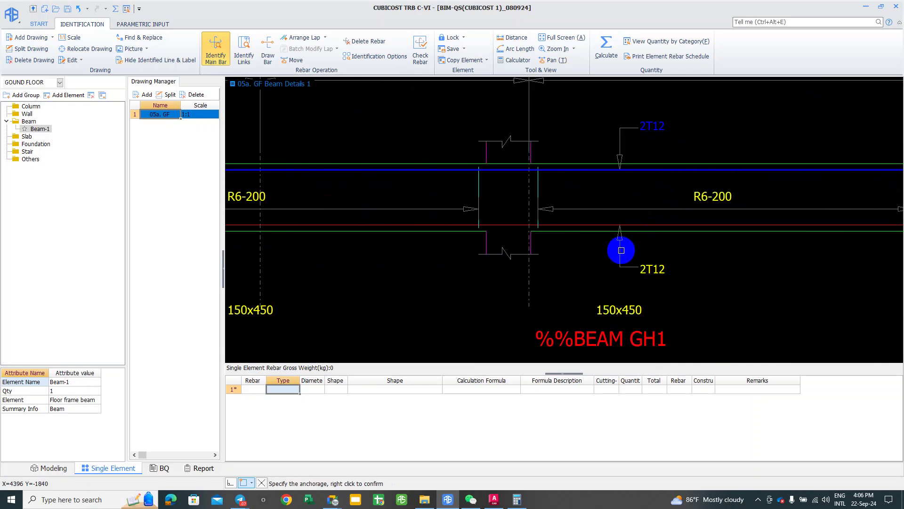
scroll(621, 250, "down", 1)
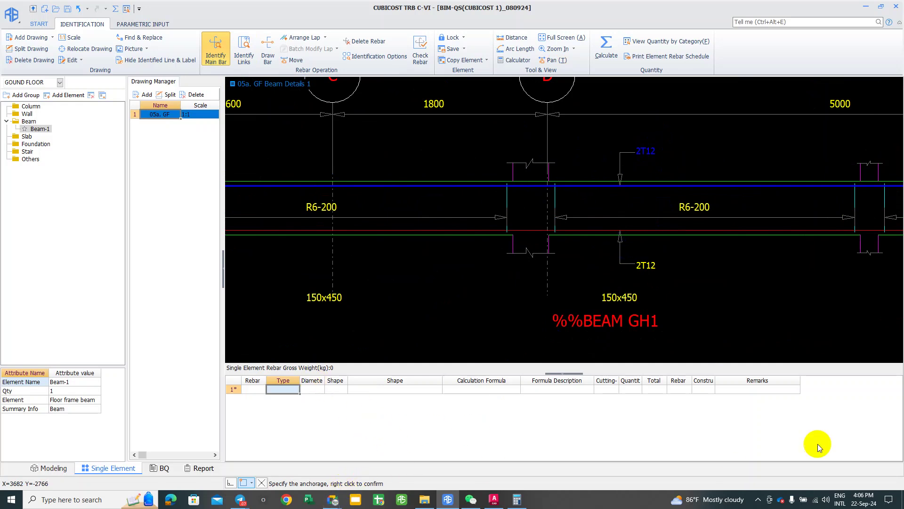
right_click(698, 176)
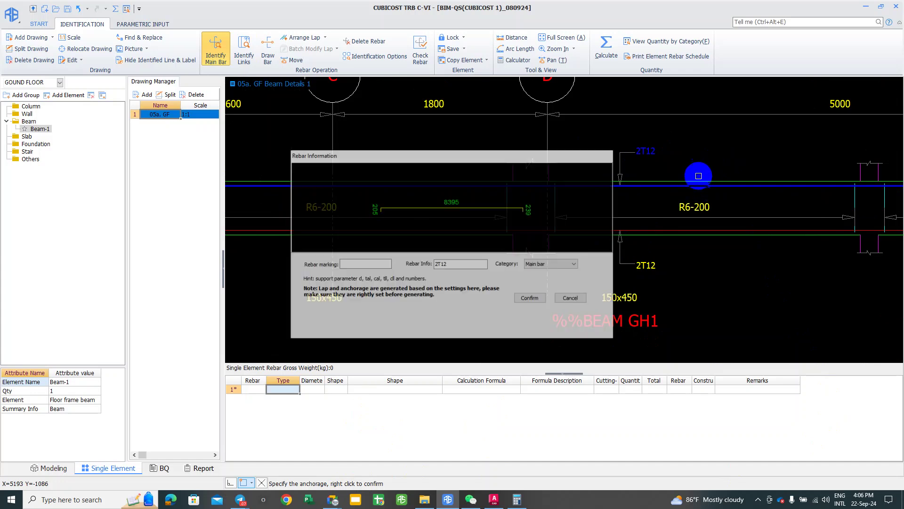
left_click(532, 298)
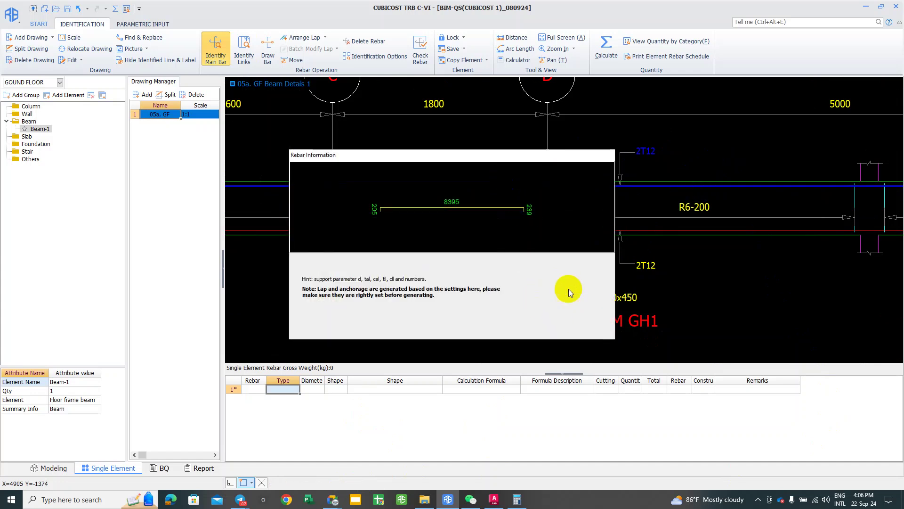
scroll(650, 243, "down", 2)
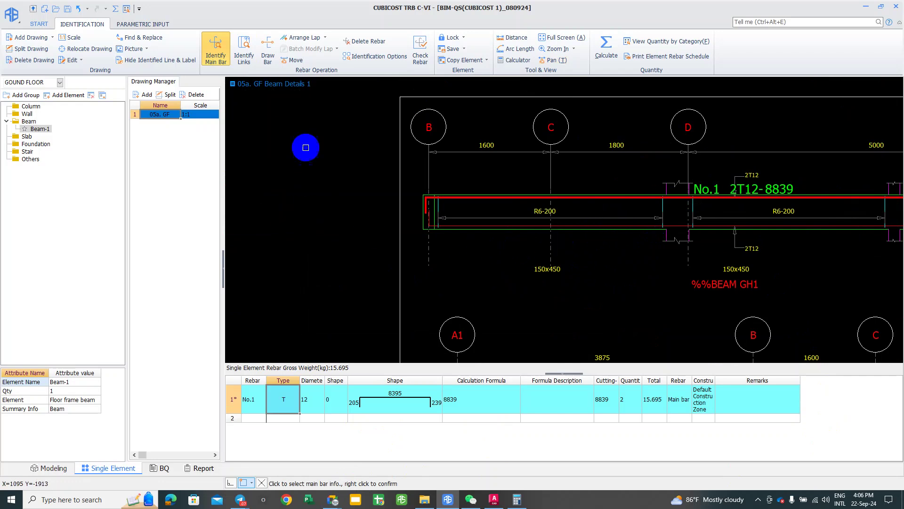
Step: Draw a trial 4T25 bar on the beam, discard it, and end the bar command
left_click(267, 43)
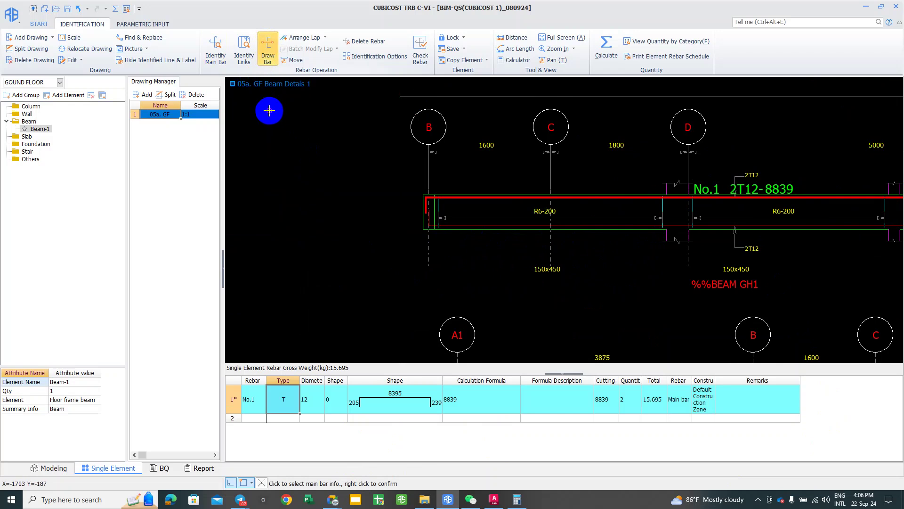
left_click(274, 129)
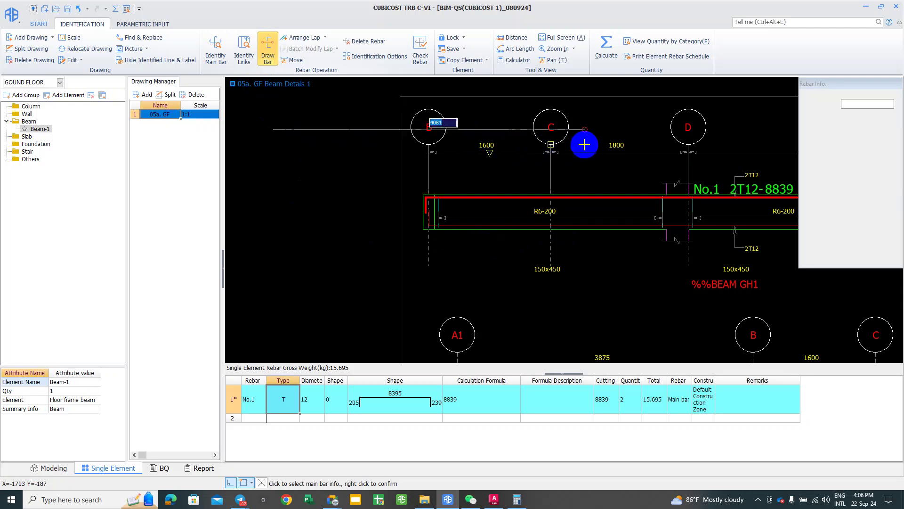
right_click(580, 167)
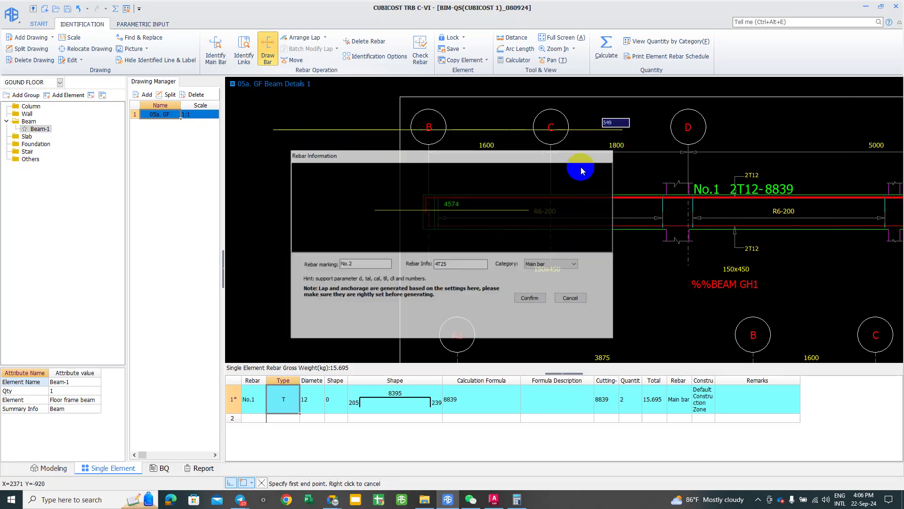
left_click(572, 299)
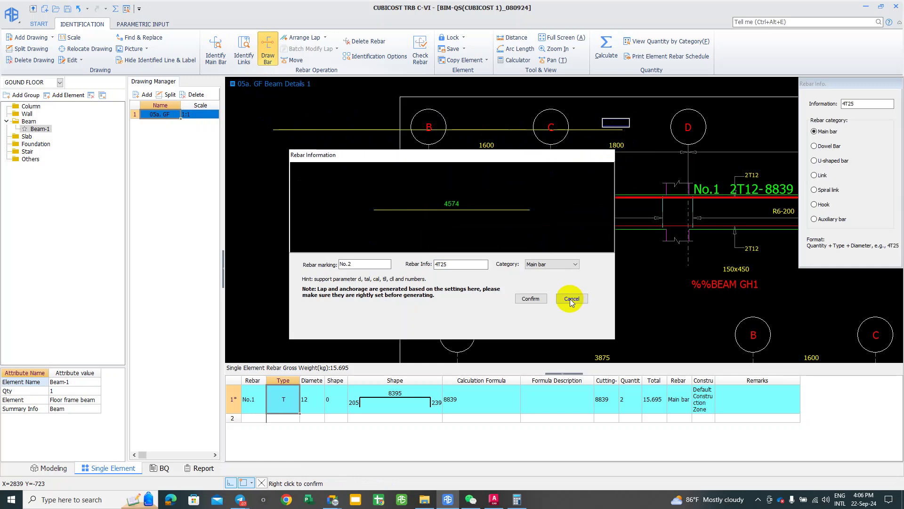
scroll(571, 297, "down", 2)
middle_click_drag(581, 268, 480, 232)
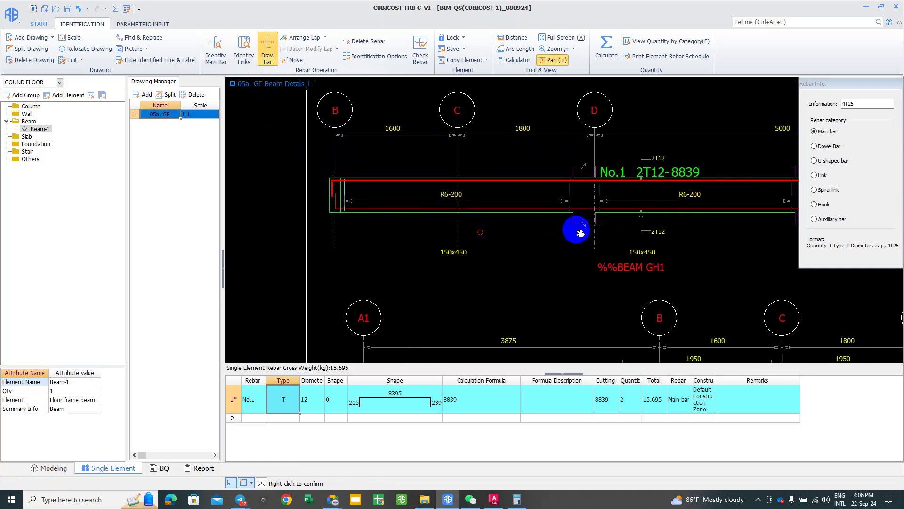
scroll(511, 231, "down", 2)
scroll(570, 237, "up", 2)
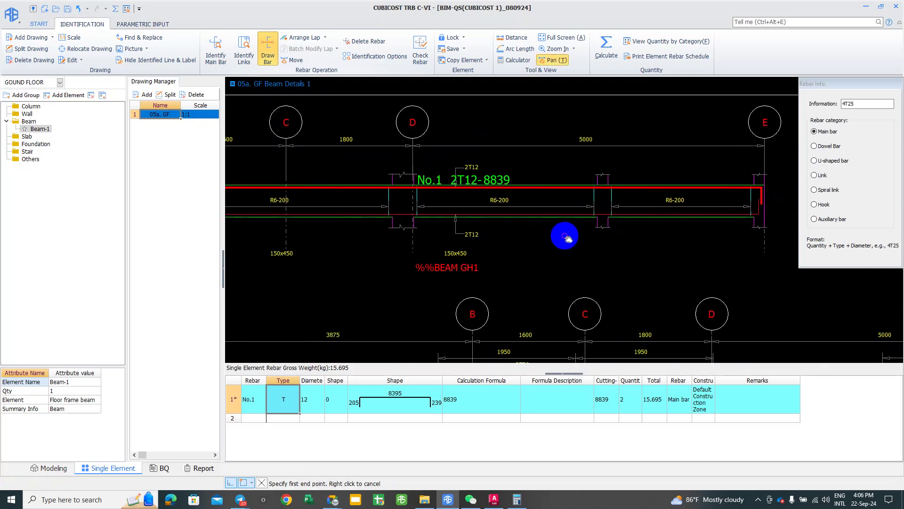
left_click_drag(563, 245, 568, 241)
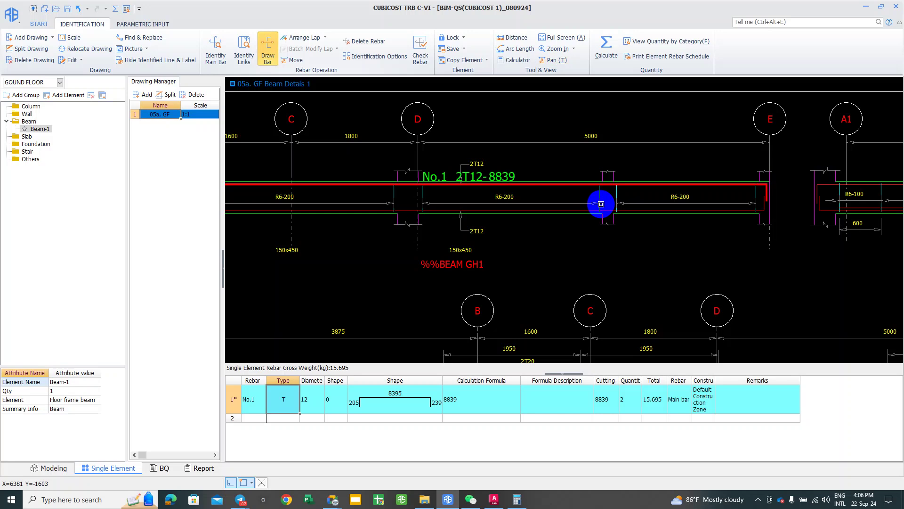
right_click(756, 201)
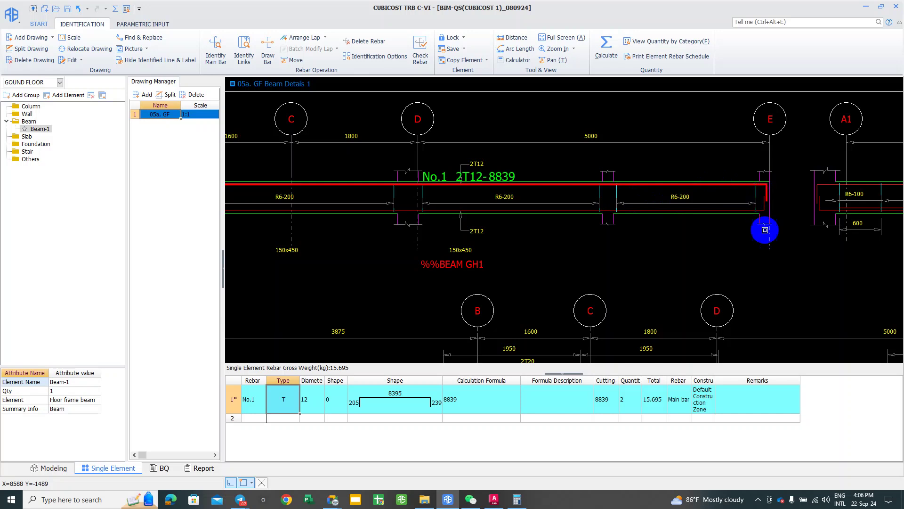
Step: Pan the beam drawing slightly with T, then return to Modeling mode
key("t")
left_click_drag(650, 203, 640, 204)
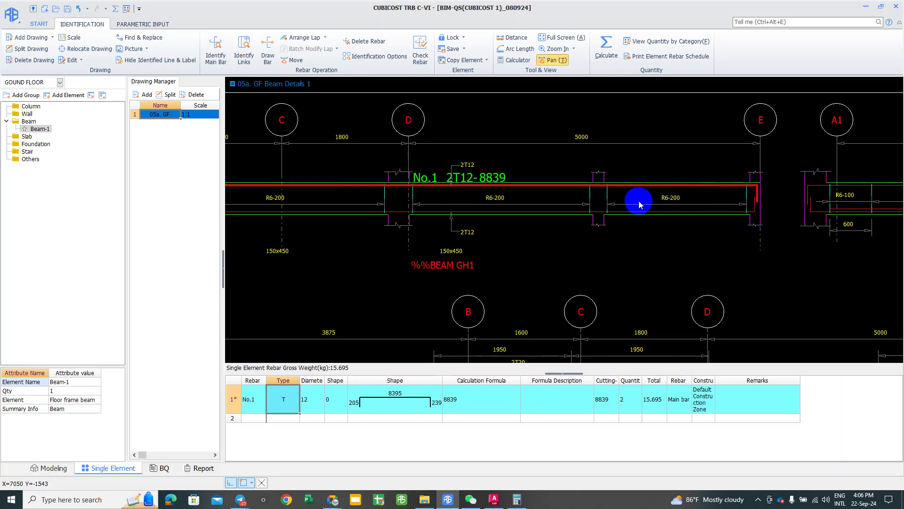
key("Escape")
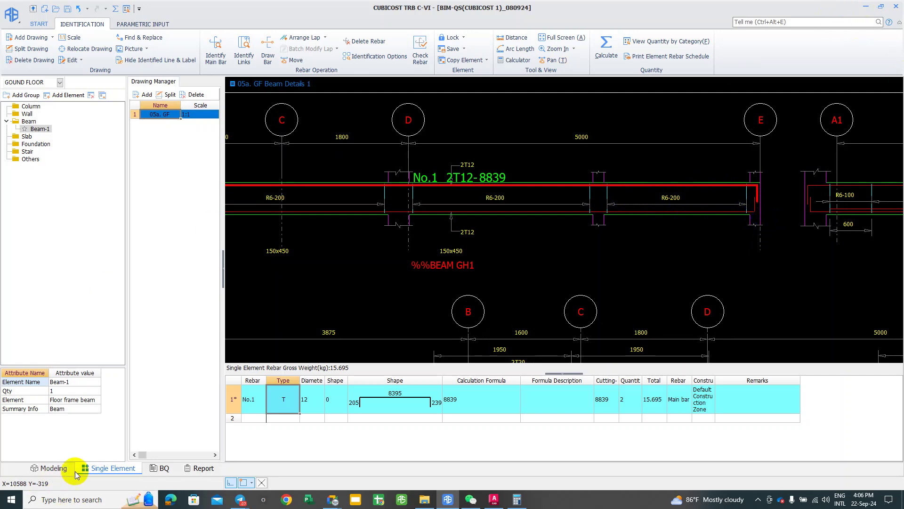
left_click(53, 469)
Step: Review the slab Section 1-1 rebar image from Telegram, showing 62DB12@250 bars, then close it
left_click(468, 210)
left_click(475, 328)
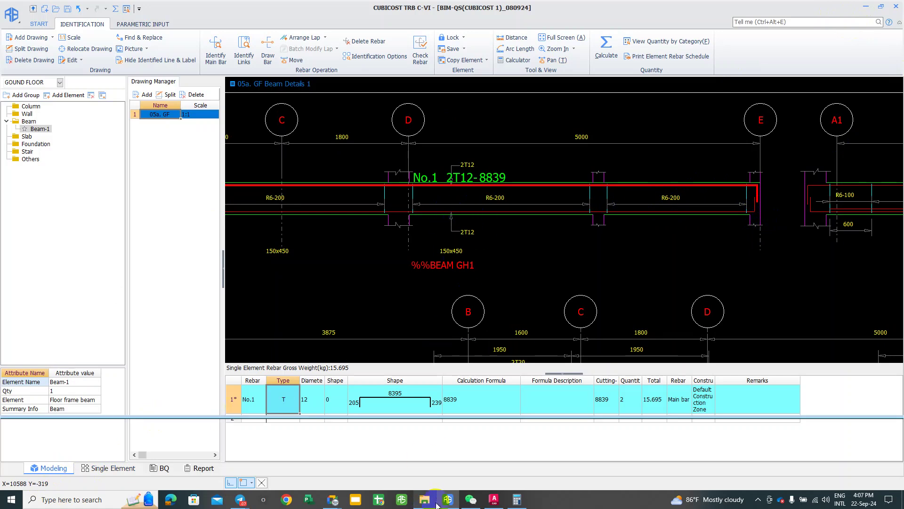
left_click(234, 503)
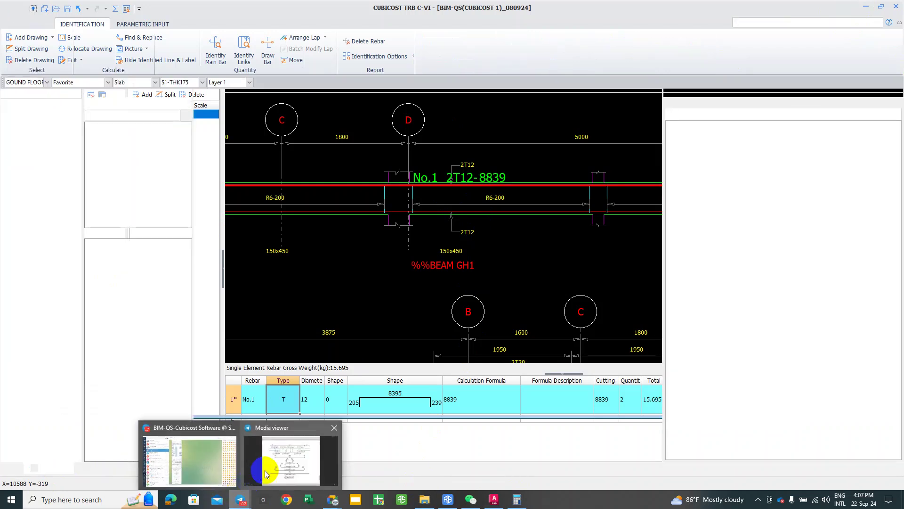
left_click(264, 470)
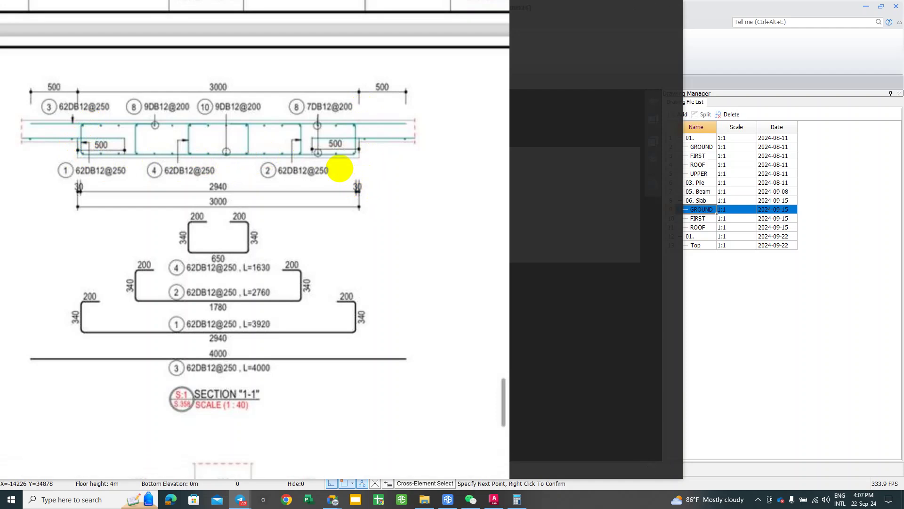
mouse_move(340, 166)
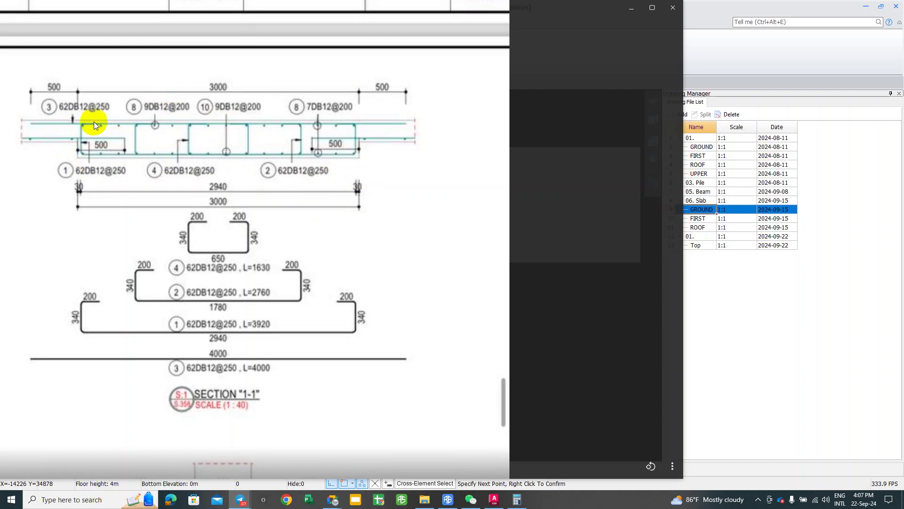
left_click(672, 10)
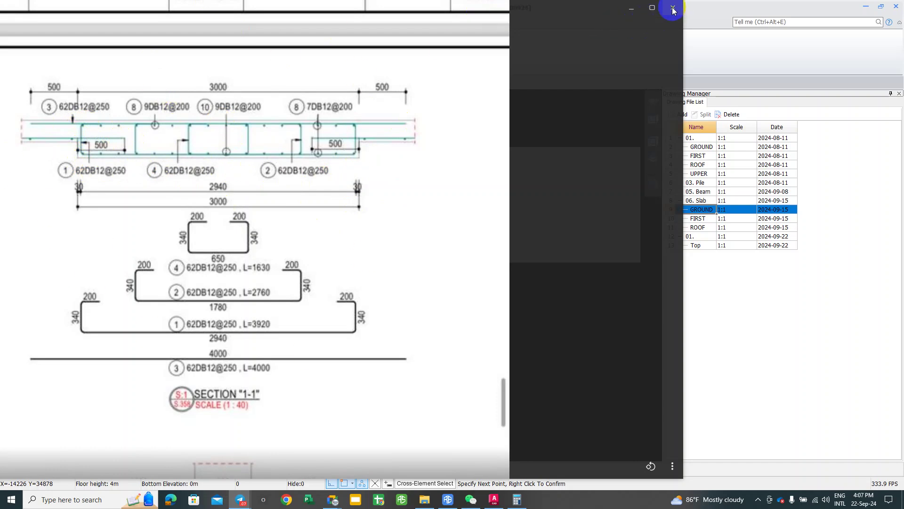
Step: Draw floor slab strip SCStrip-1 horizontally across the slab from its left to right edge
middle_click_drag(323, 283, 272, 314)
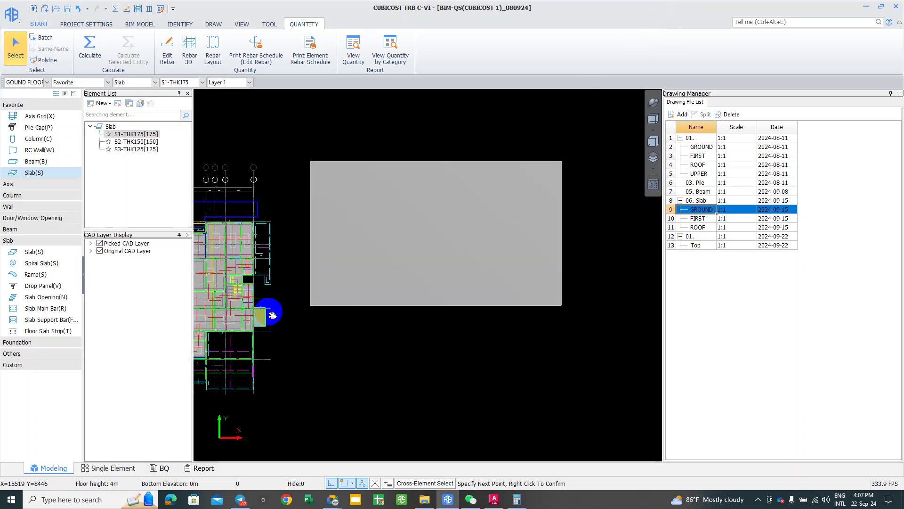
middle_click_drag(296, 272, 336, 249)
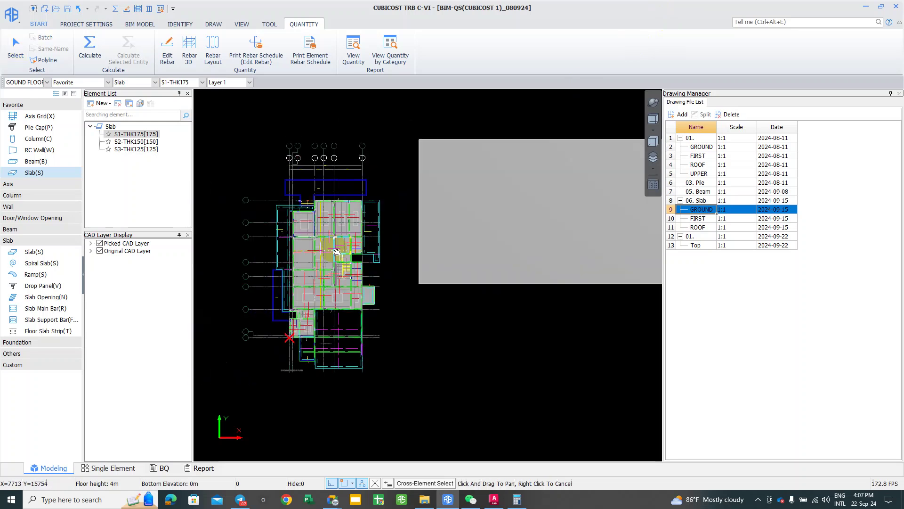
left_click(36, 330)
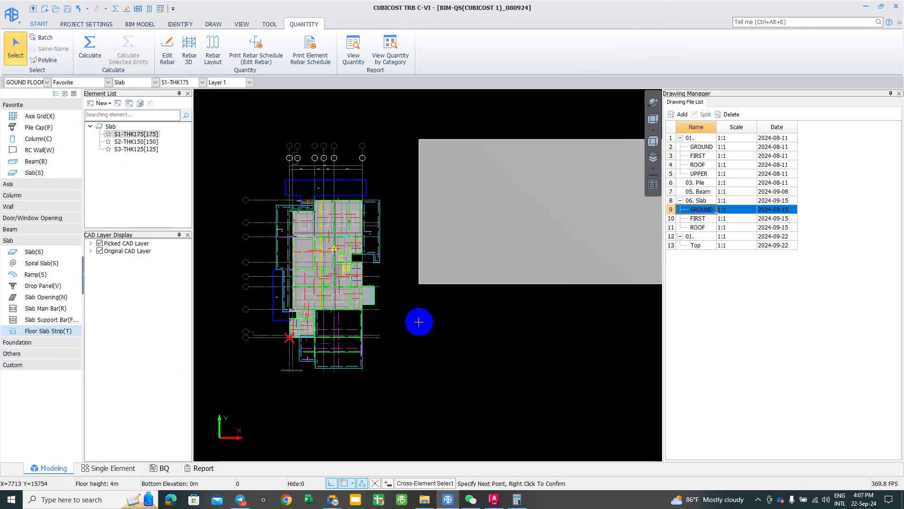
scroll(424, 301, "up", 3)
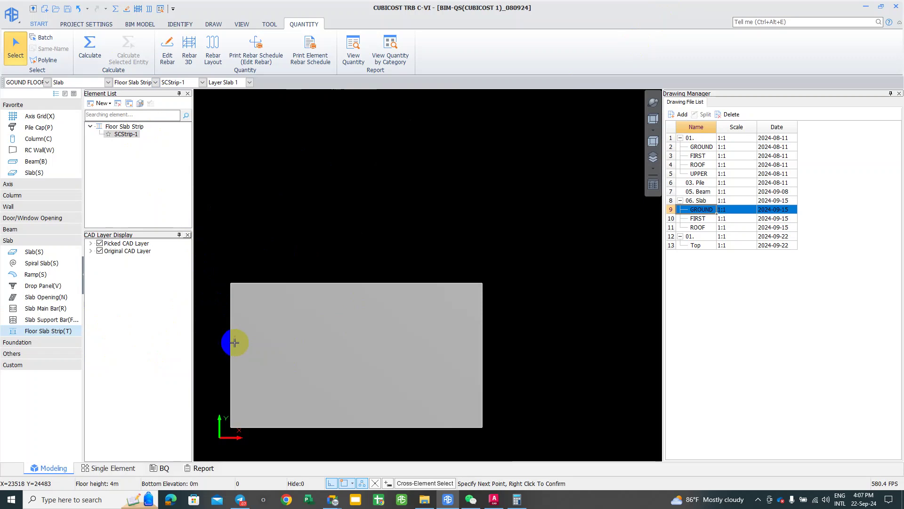
left_click(214, 24)
left_click(226, 362)
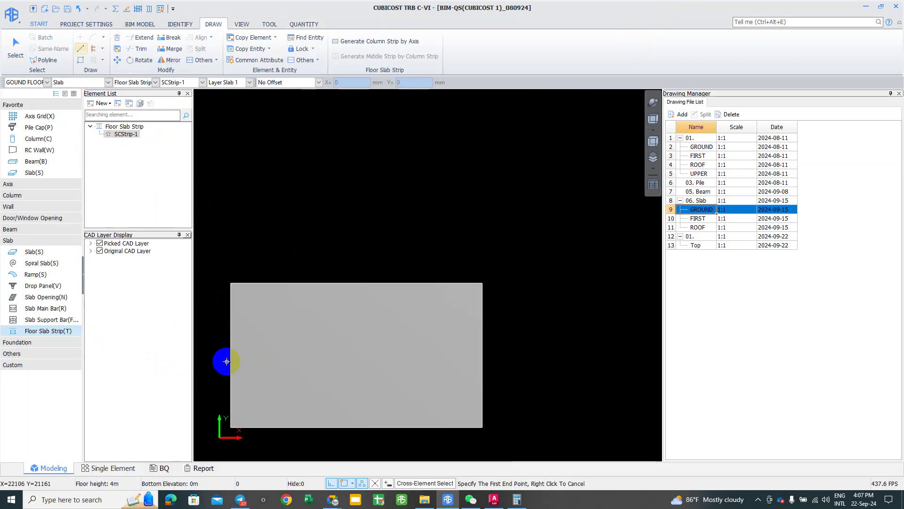
left_click(231, 359)
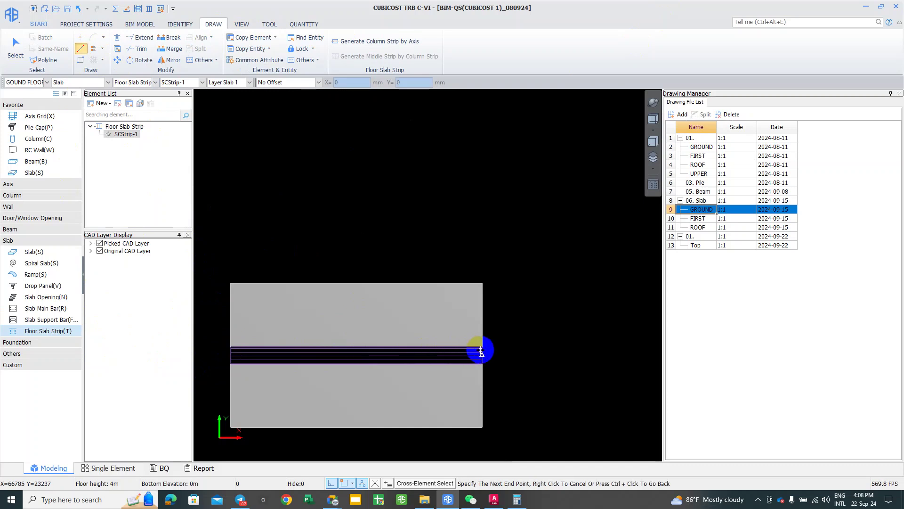
left_click(538, 344)
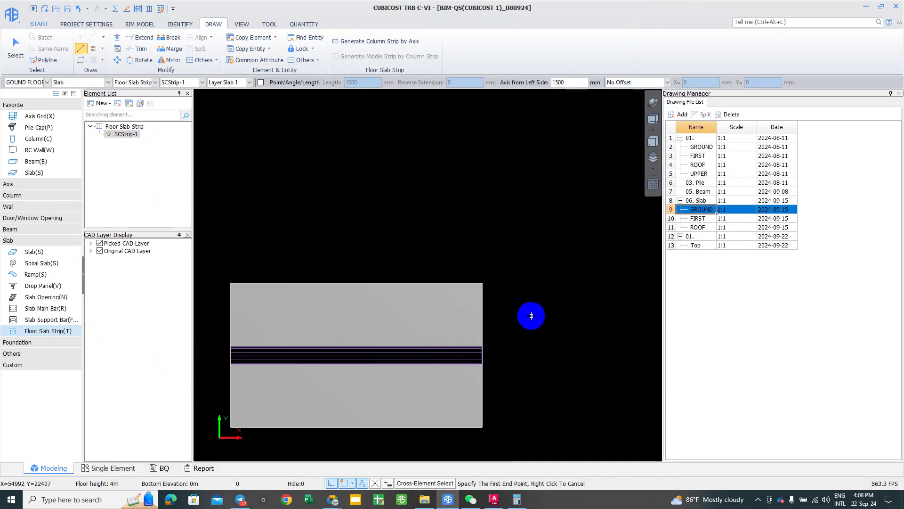
right_click(526, 330)
Step: Select SCStrip-1 and open its attribute editor
left_click(446, 360)
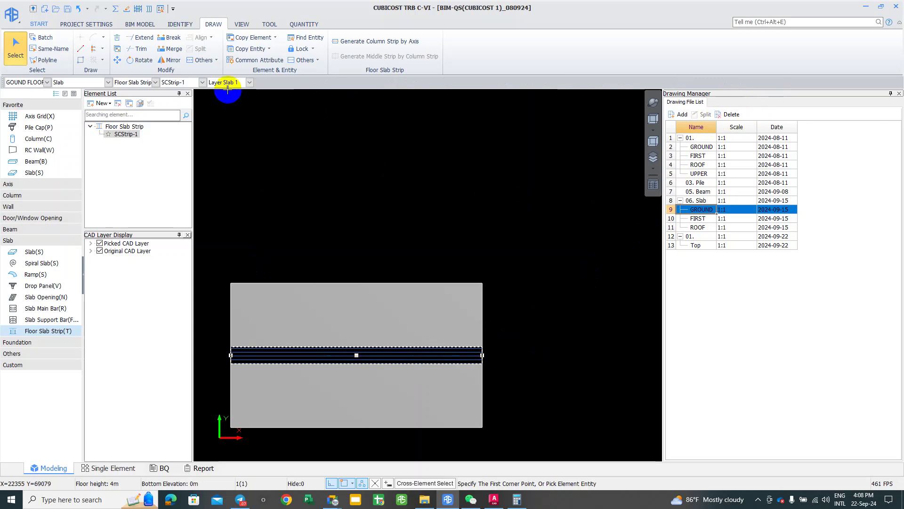
left_click(66, 95)
left_click(67, 95)
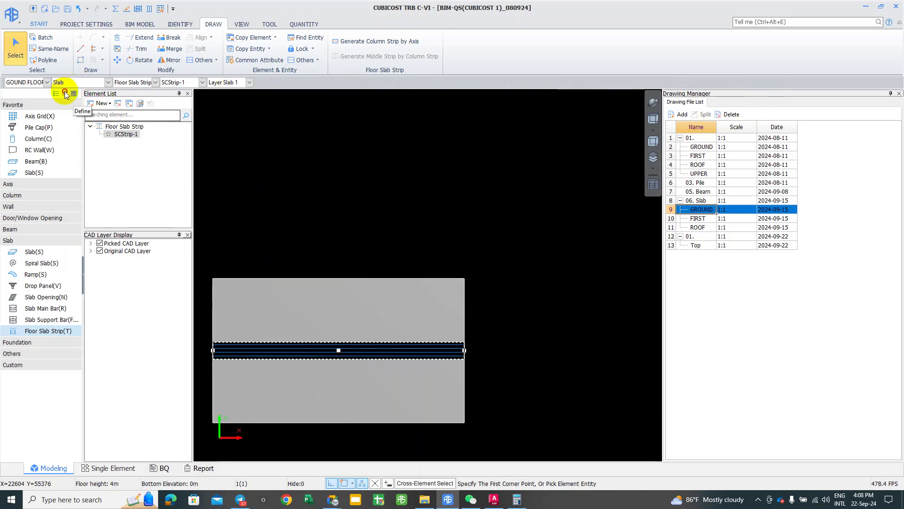
left_click(66, 94)
Step: Set SCStrip-1's links to open link 2-2 with 4 legs, giving T10@200(4)
left_click(456, 238)
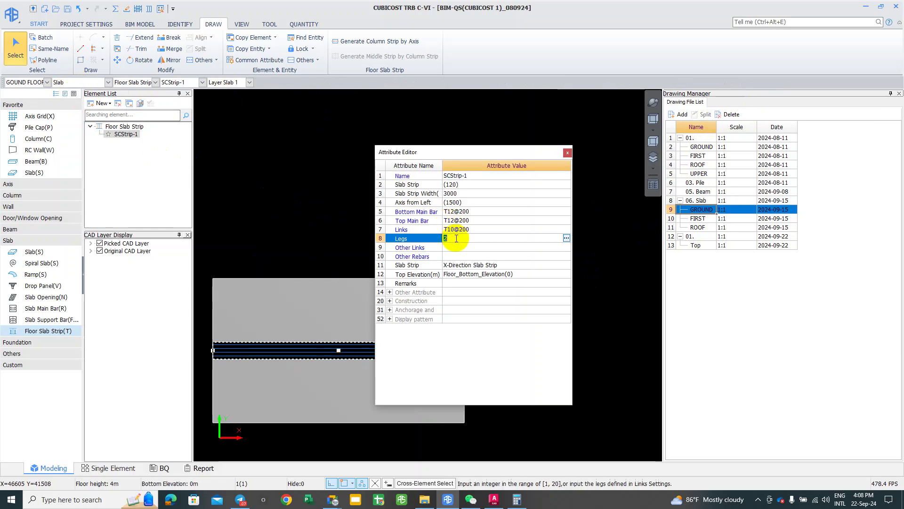
left_click(566, 237)
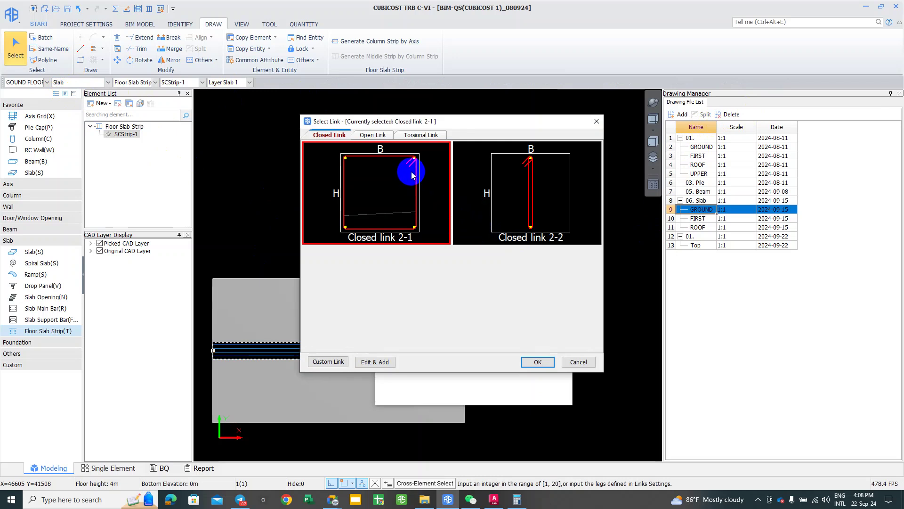
left_click(382, 137)
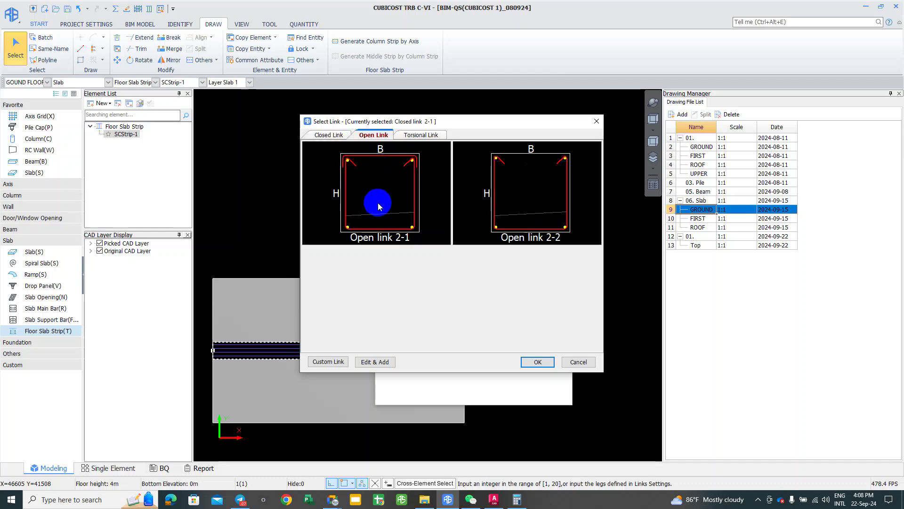
left_click(384, 159)
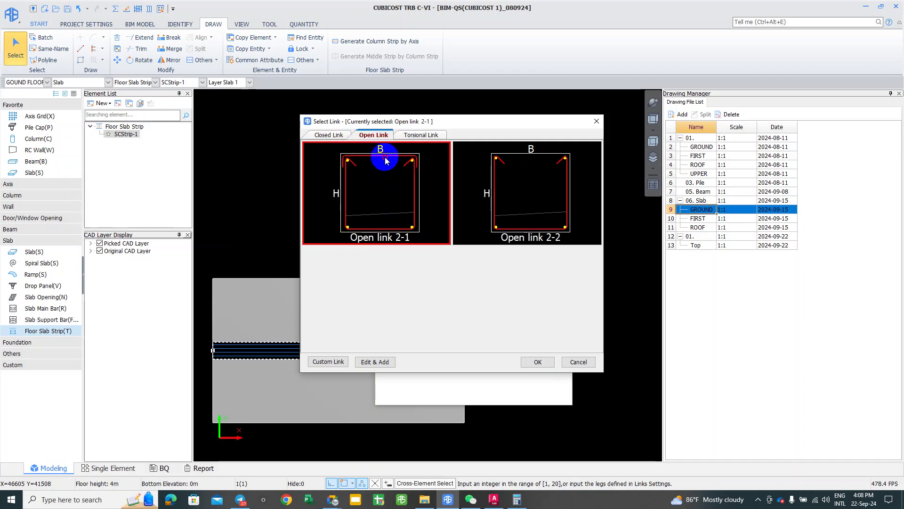
left_click(485, 170)
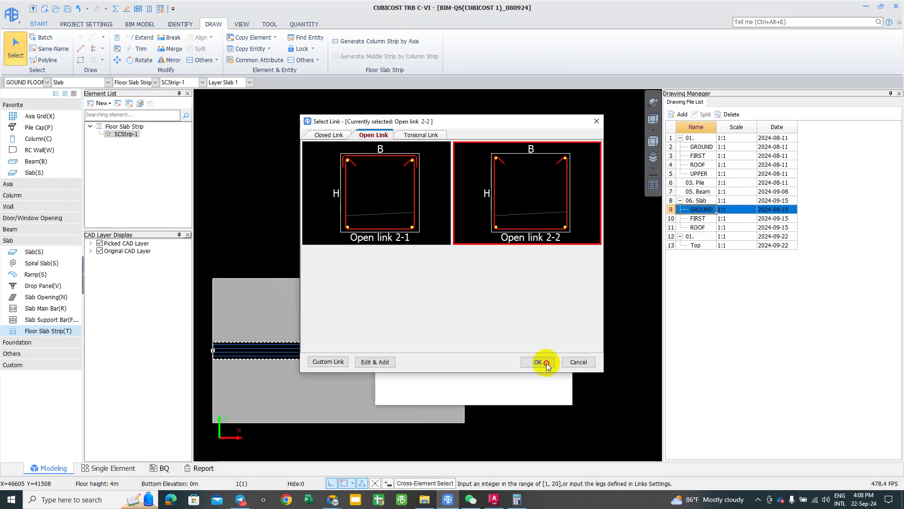
left_click(539, 360)
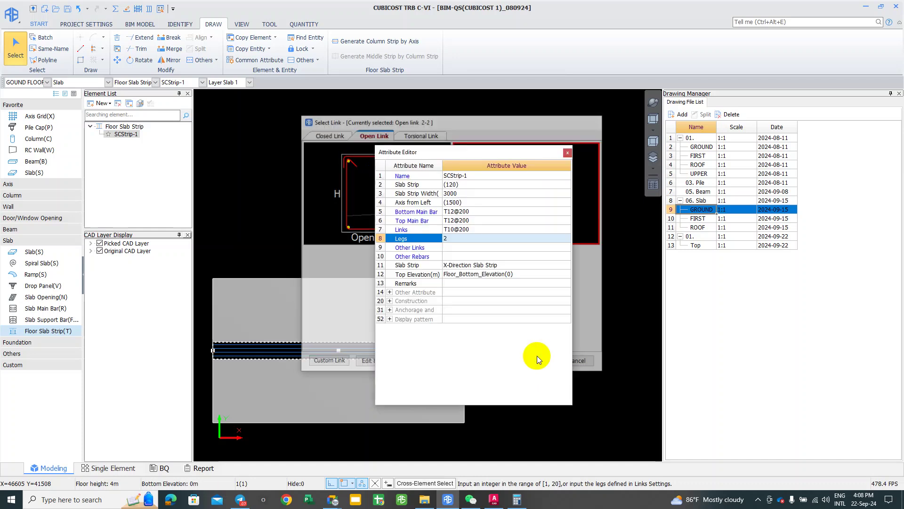
left_click(466, 237)
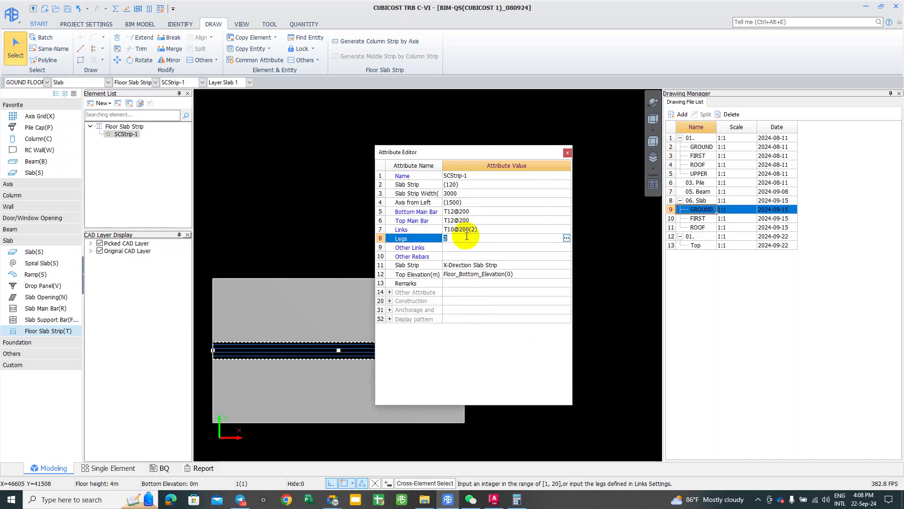
type("4")
key("Return")
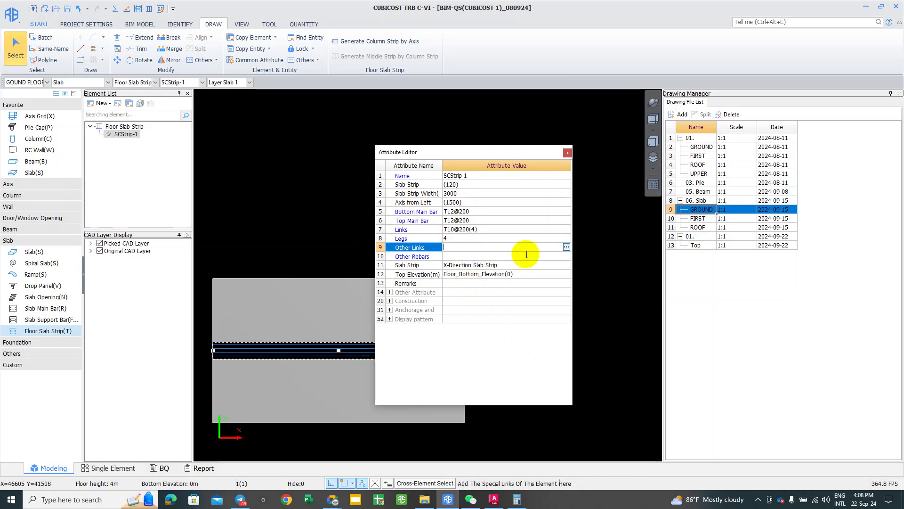
Step: Add a new Other Link Types entry and dismiss the wrong rebar format warning
left_click(567, 247)
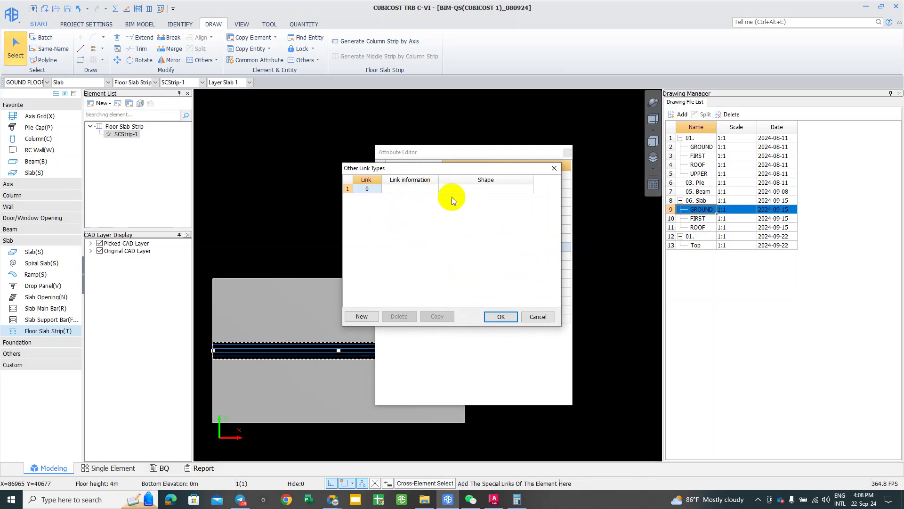
left_click(375, 319)
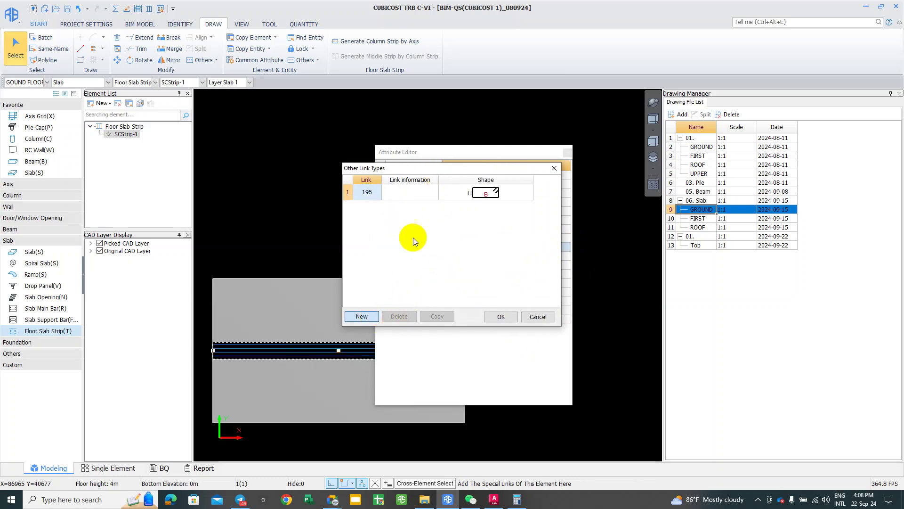
left_click(477, 192)
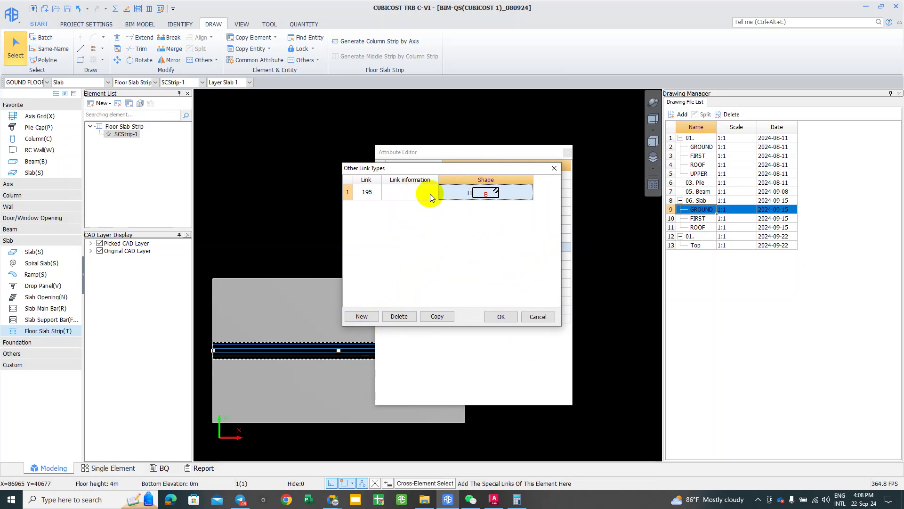
left_click(406, 193)
left_click(482, 192)
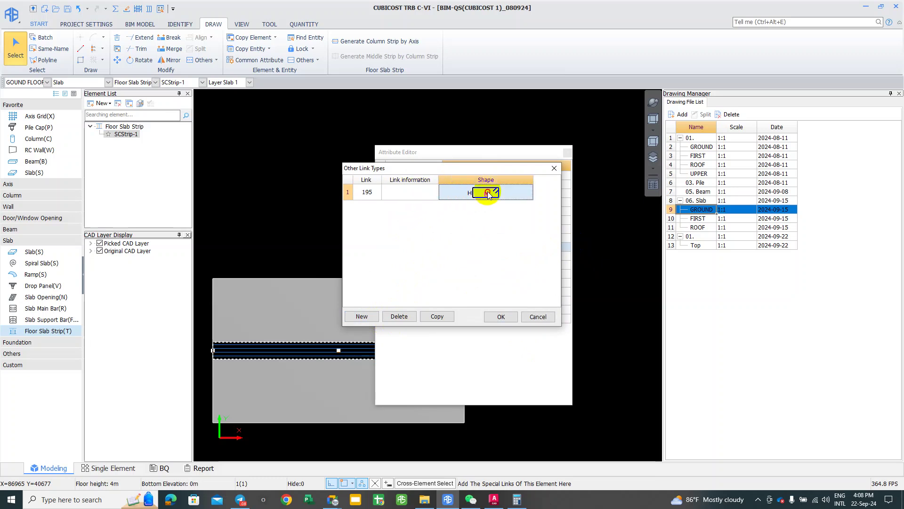
left_click(405, 191)
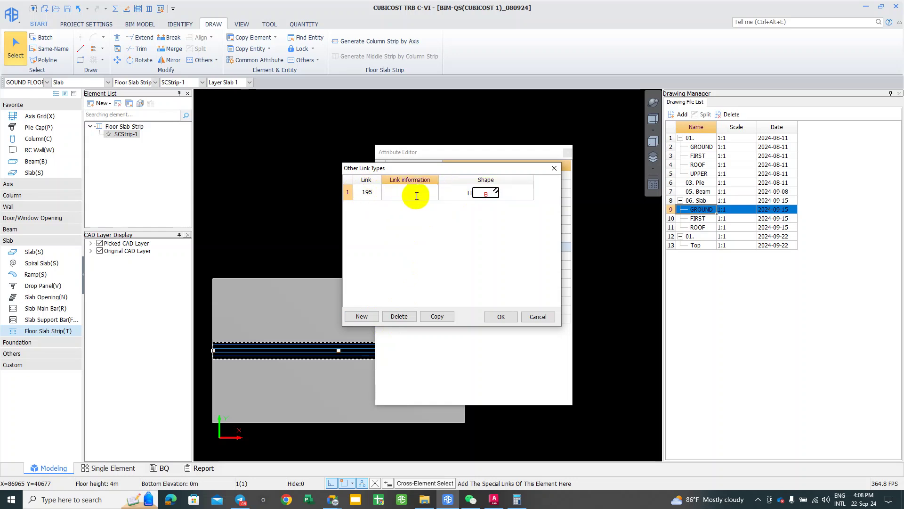
type("1")
left_click(422, 236)
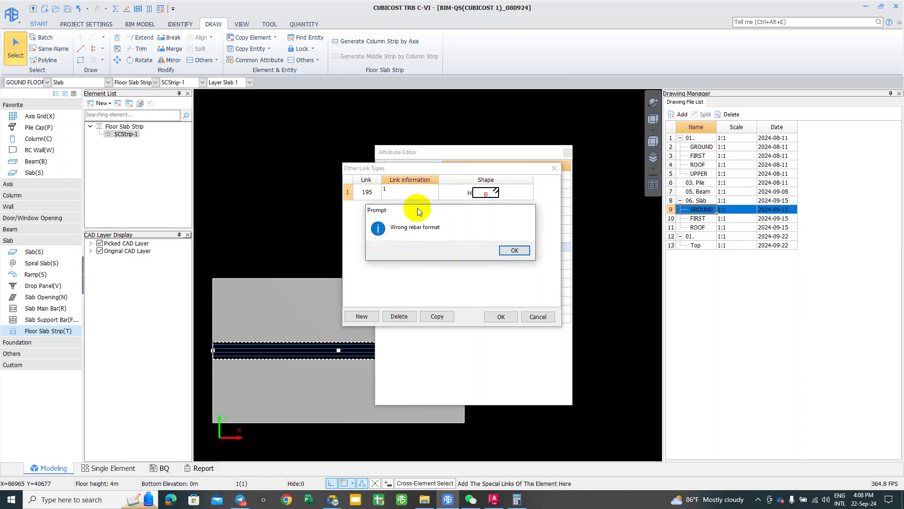
left_click(515, 250)
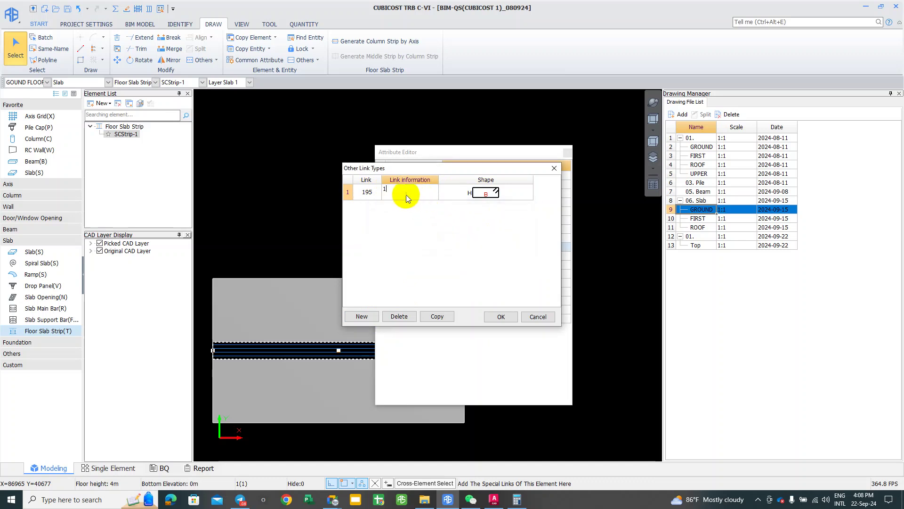
Step: Enter T10@150 as the first row's link information
left_click(401, 193)
key("BackSpace")
key("BackSpace")
type("t10@150")
key("Tab")
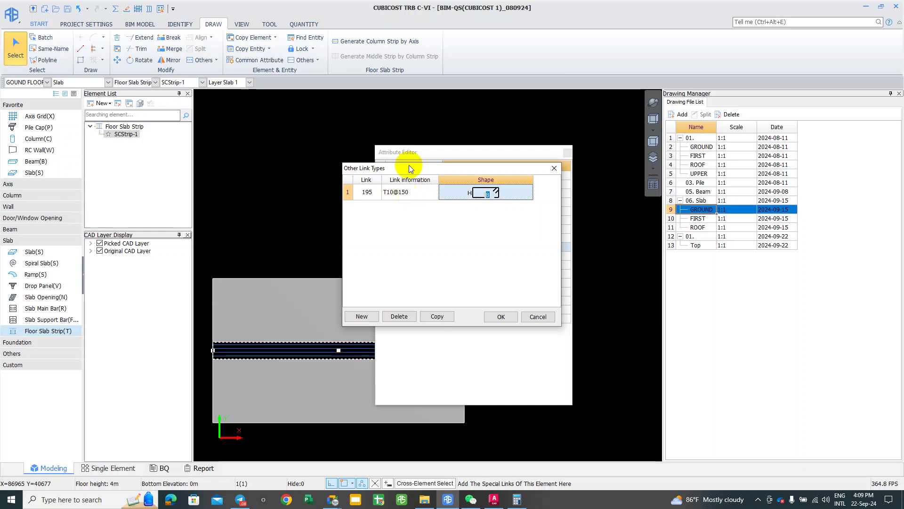
left_click(466, 193)
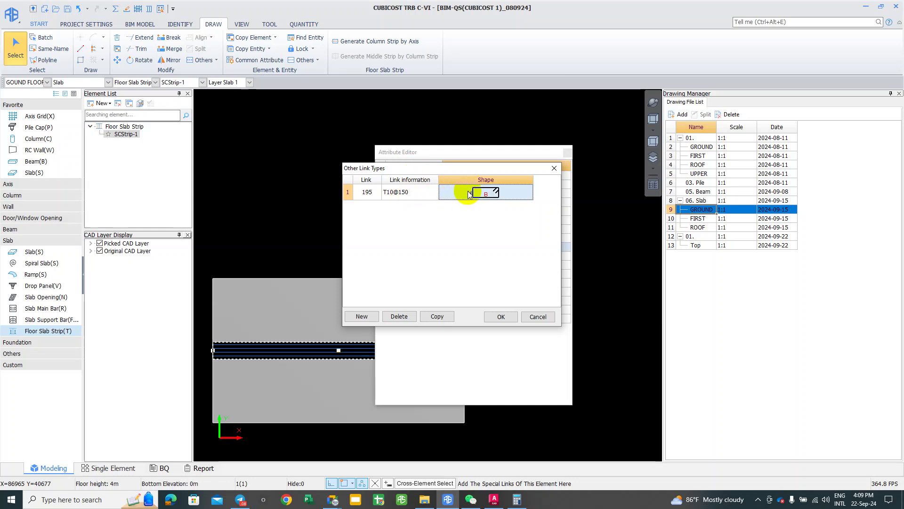
left_click(370, 191)
left_click(370, 192)
Step: Give the first link row U-shaped link 907 with H 400 and B 3000
left_click(370, 192)
left_click(377, 192)
left_click(393, 271)
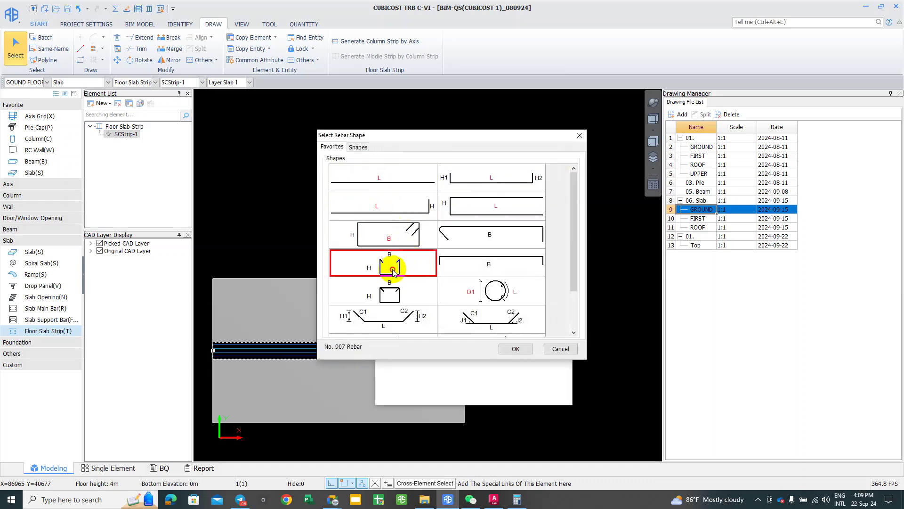
left_click(512, 348)
left_click(489, 202)
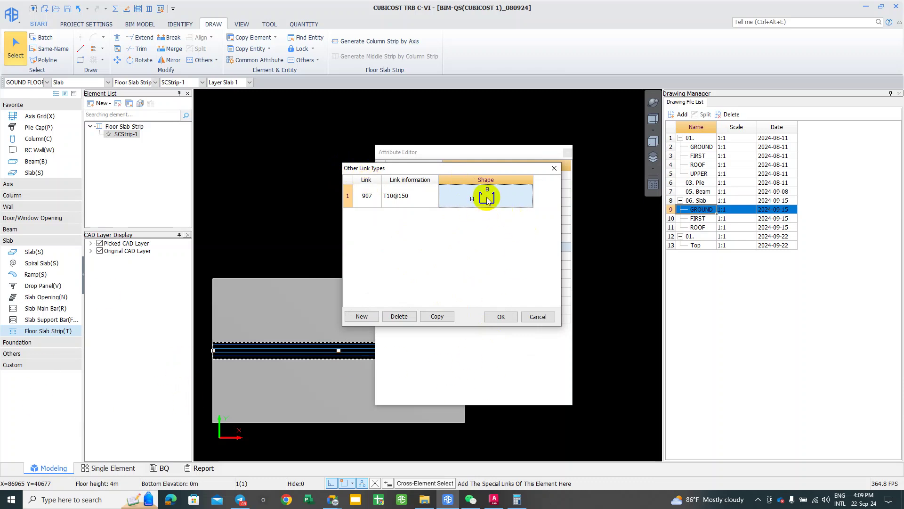
left_click(470, 196)
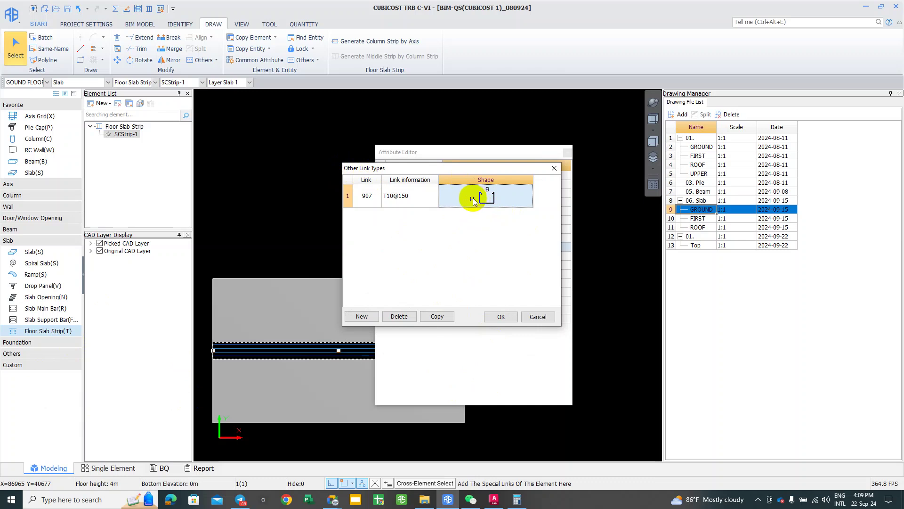
double_click(472, 198)
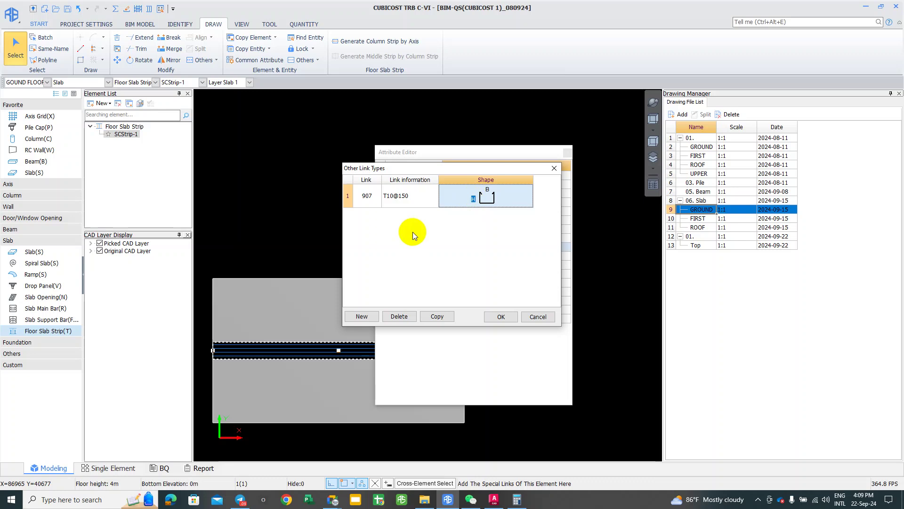
type("400")
key("Tab")
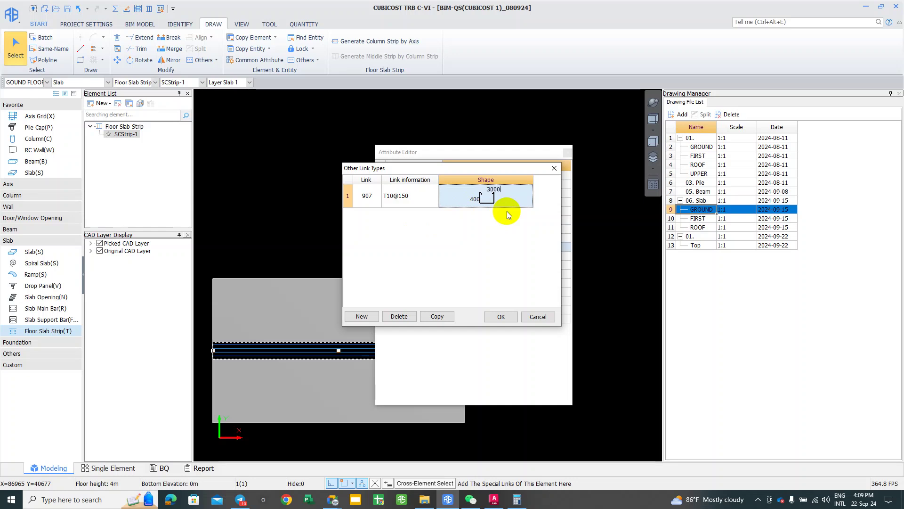
type("3000")
key("Return")
left_click(392, 204)
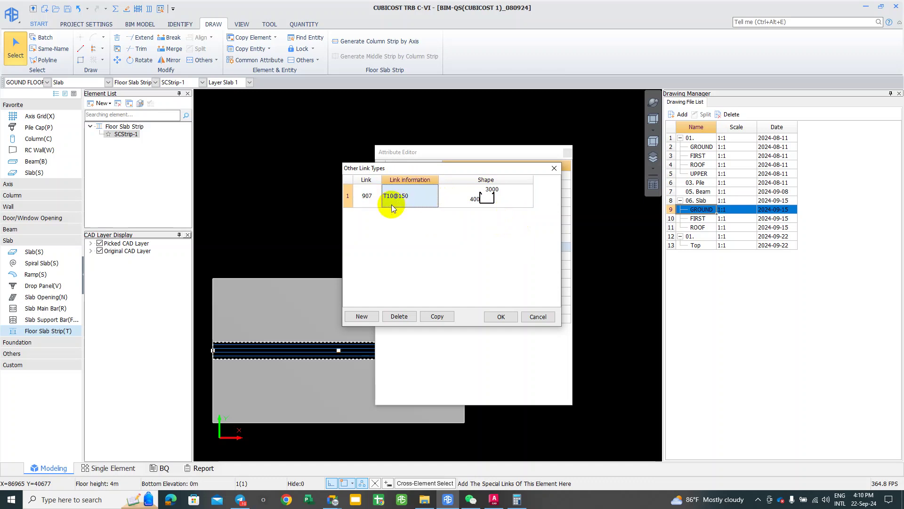
Step: Add a second link row and select its link number cell
left_click(367, 316)
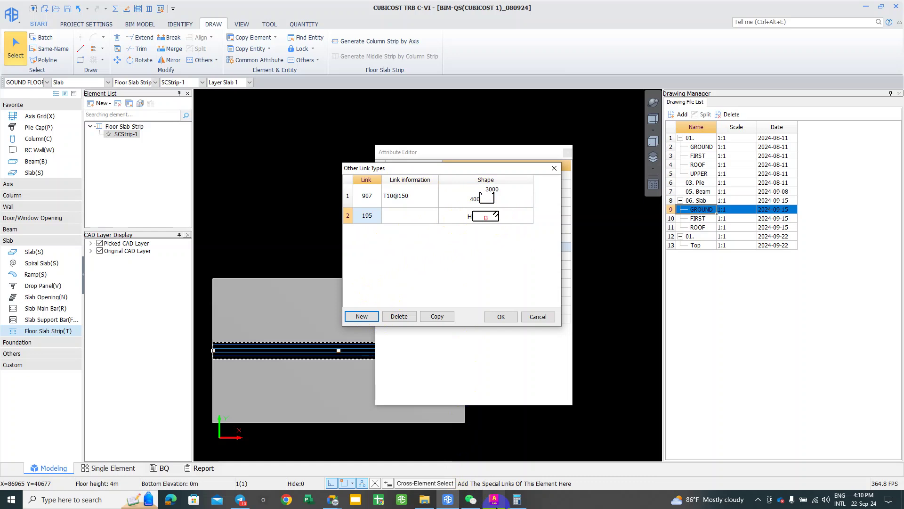
left_click(494, 499)
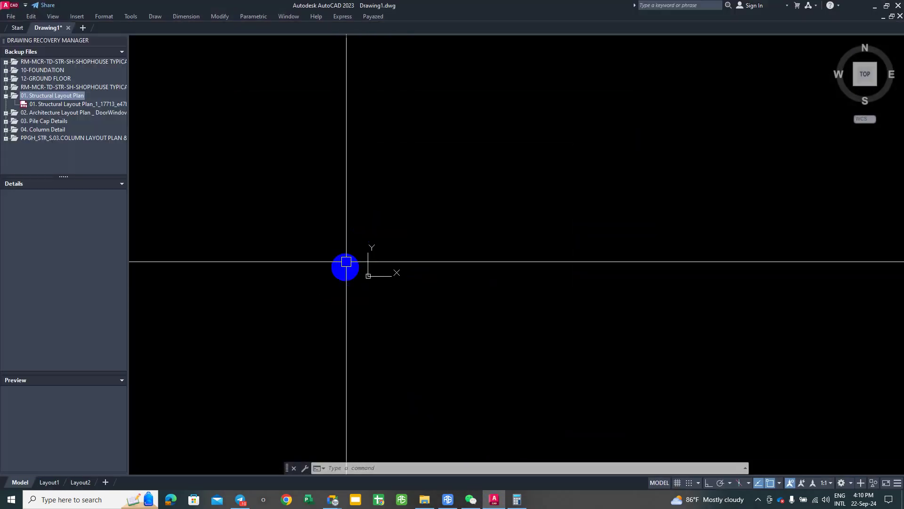
left_click(874, 11)
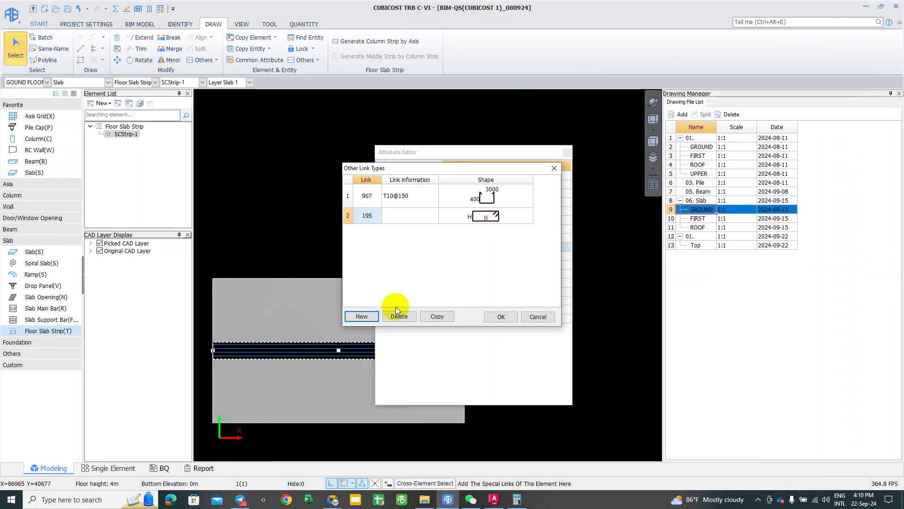
left_click(380, 218)
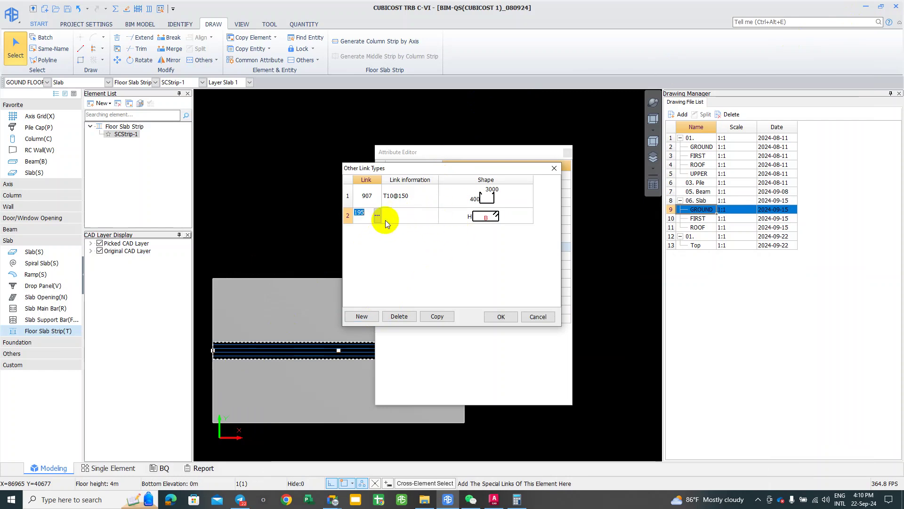
left_click(376, 203)
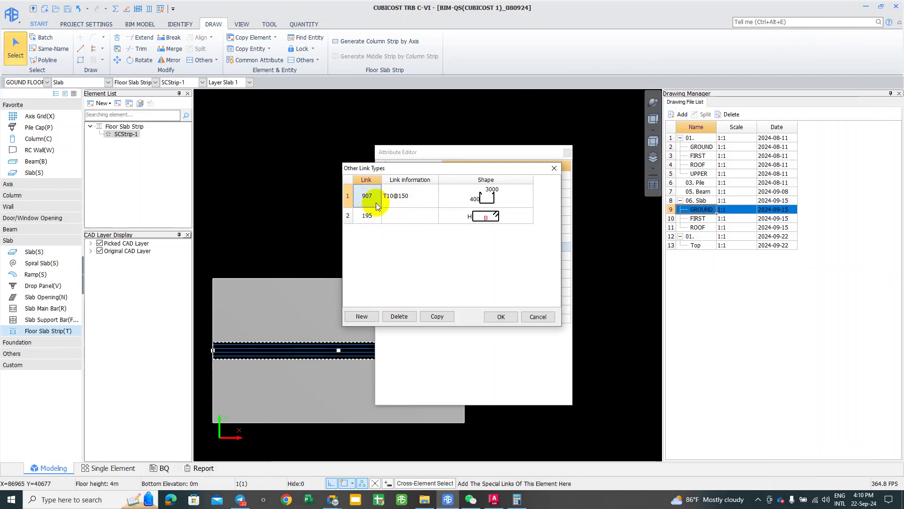
left_click(377, 219)
key("End")
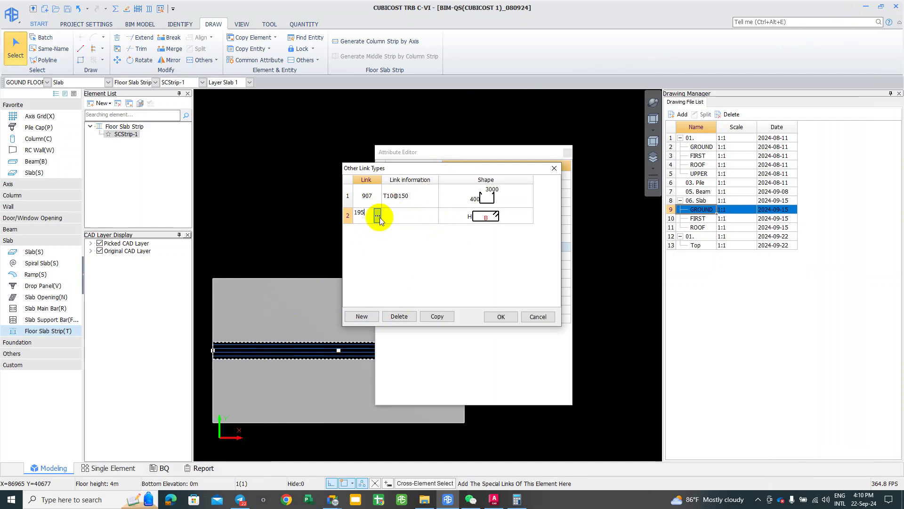
Step: Assign U-shaped link 907 to the second link row
left_click(379, 216)
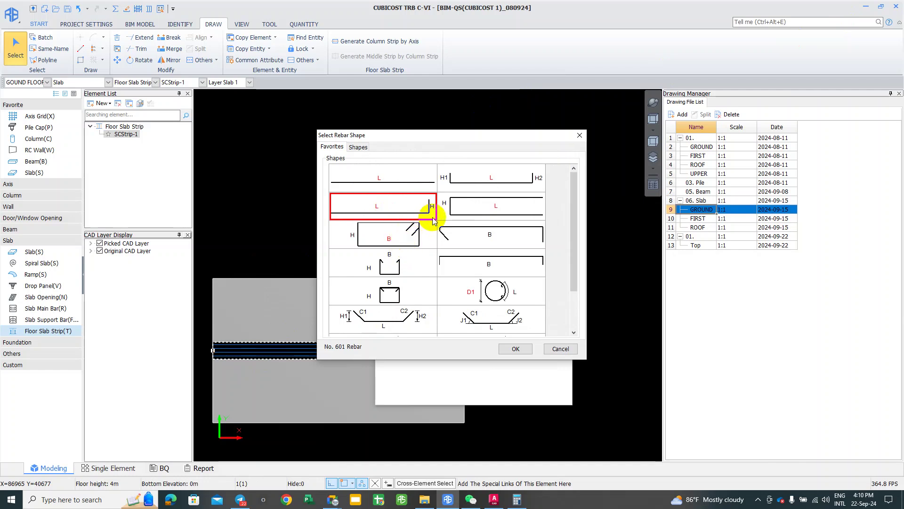
left_click(390, 265)
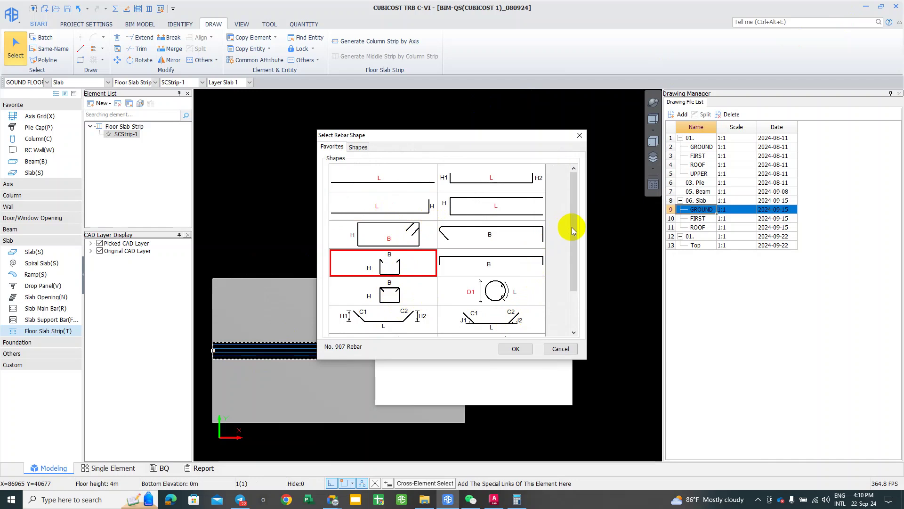
left_click(565, 191)
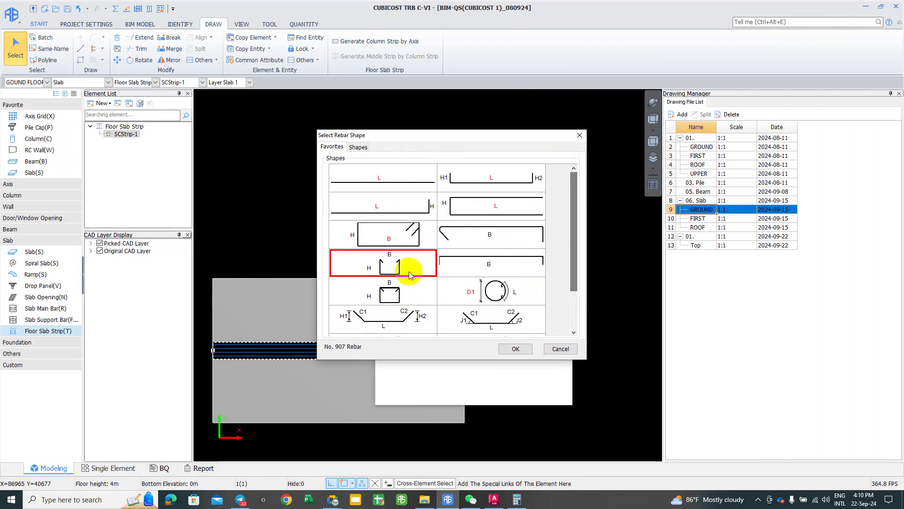
left_click(376, 291)
left_click(381, 262)
left_click(515, 349)
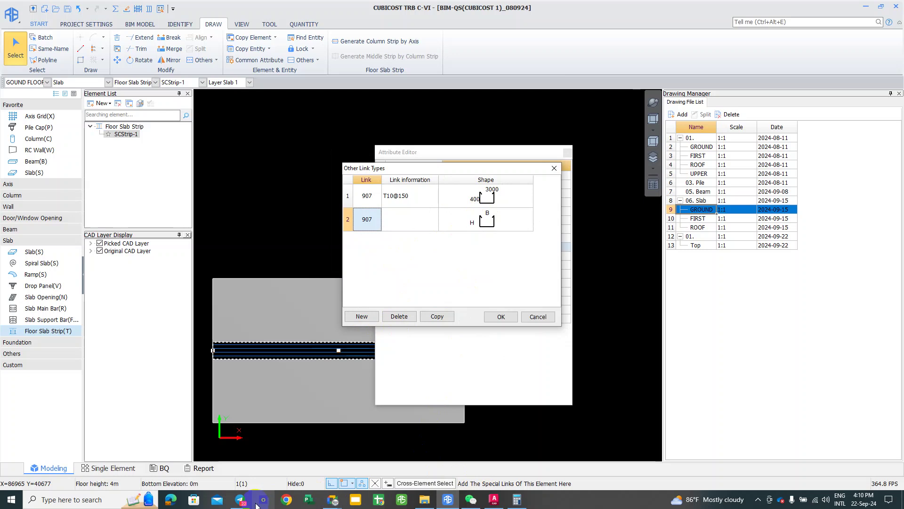
left_click(240, 500)
mouse_move(266, 479)
left_click(361, 347)
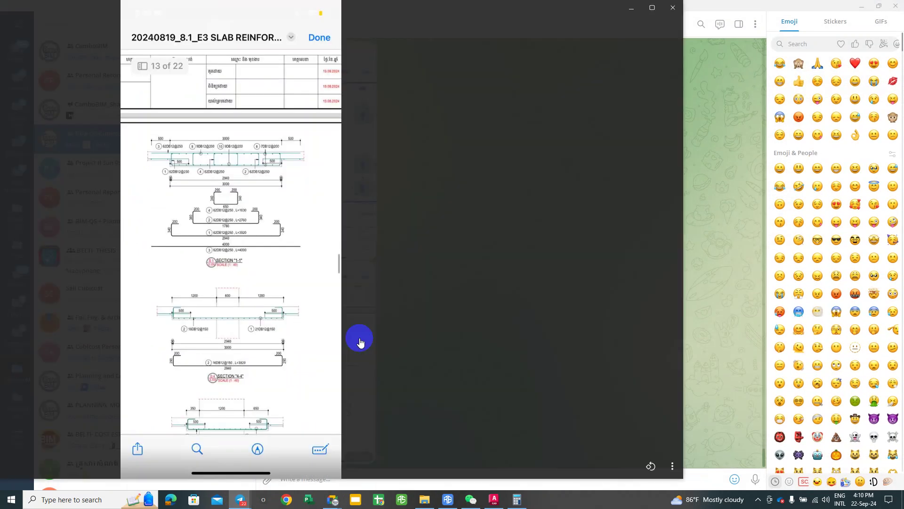
scroll(229, 154, "up", 5, "ctrl")
mouse_move(216, 125)
left_mouse_down()
mouse_move(349, 396)
mouse_move(335, 323)
left_mouse_up()
scroll(228, 351, "down", 2, "ctrl")
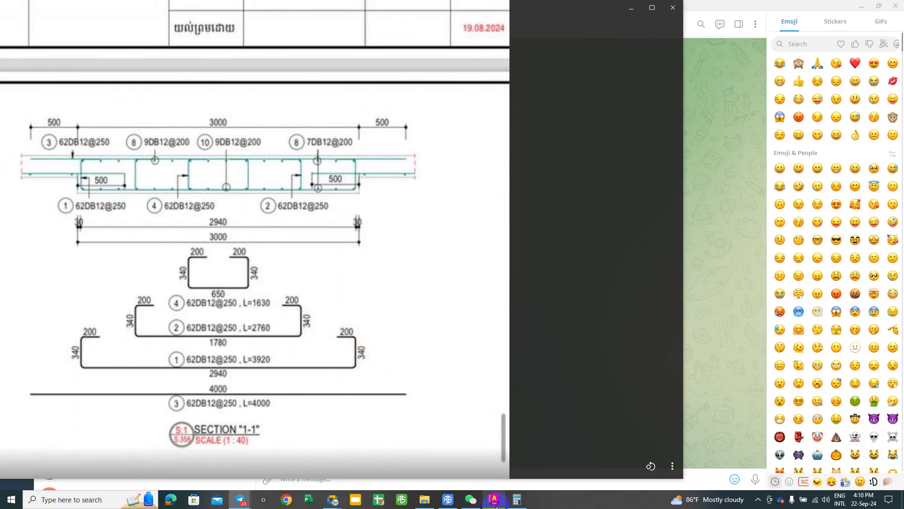
left_click(457, 503)
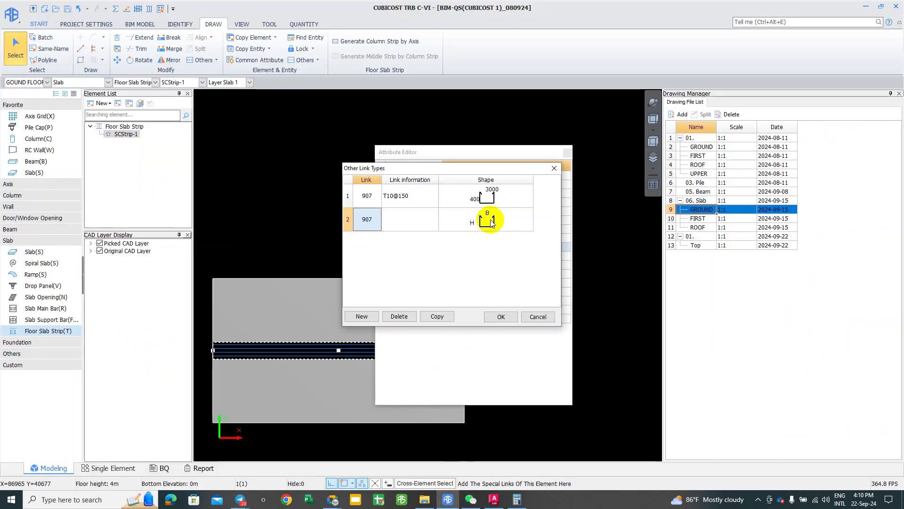
Step: Set the first 907 link's shape width to 2940 after rechecking the slab drawing
left_click(470, 197)
left_click(474, 198)
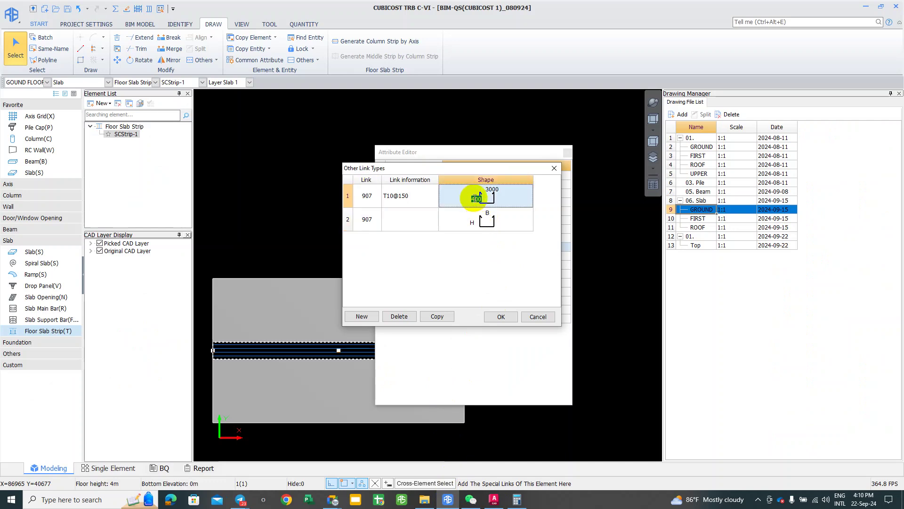
type("3")
left_click(241, 502)
left_click(290, 451)
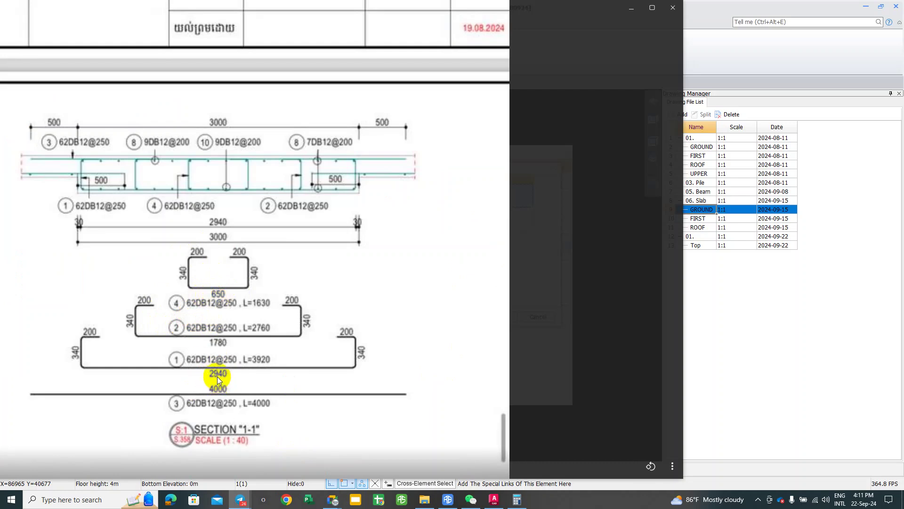
left_click(495, 500)
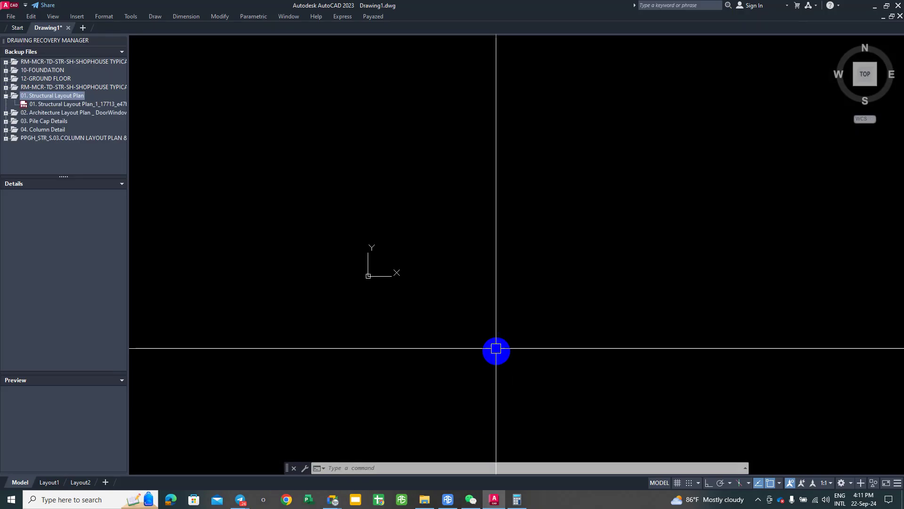
left_click(448, 500)
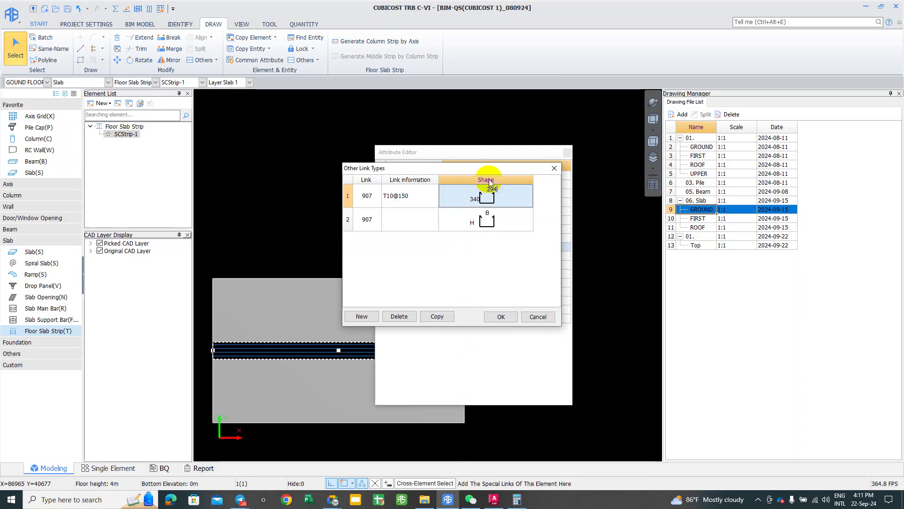
type("0")
key("Return")
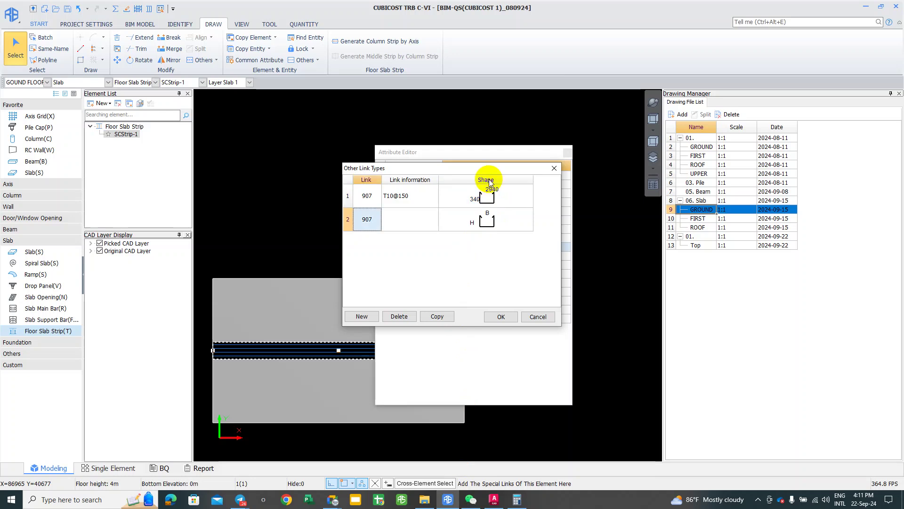
Step: Copy the first link's T10@150 specification into the second link row
left_click(475, 224)
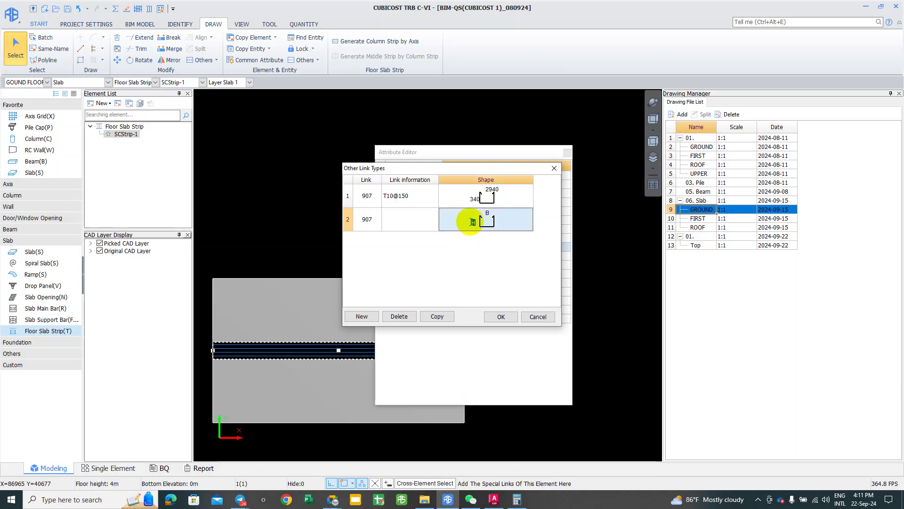
left_click(398, 193)
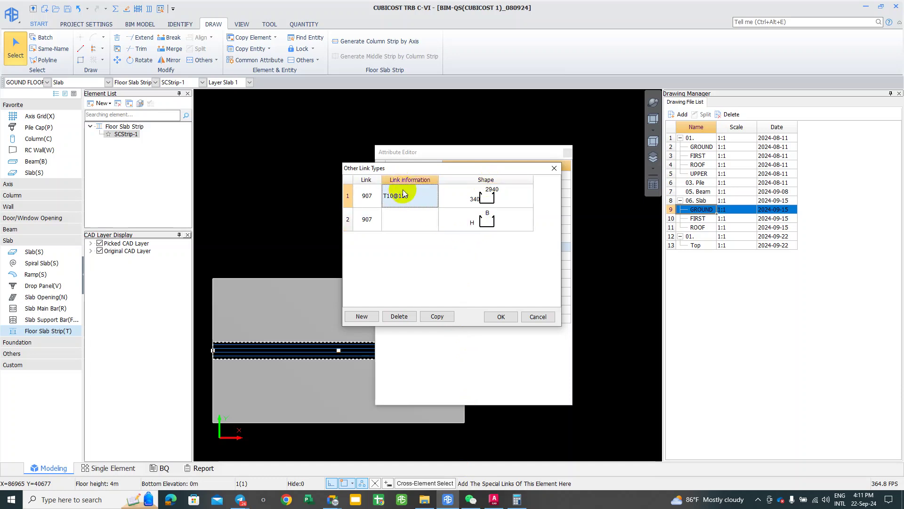
left_click(405, 216)
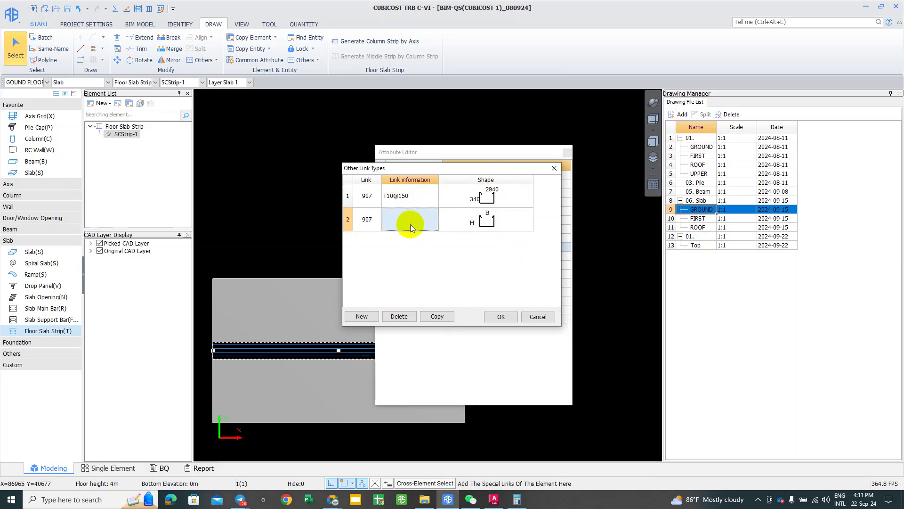
left_click(405, 201)
left_click(406, 199)
key("ctrl+c")
left_click(406, 217)
key("ctrl+v")
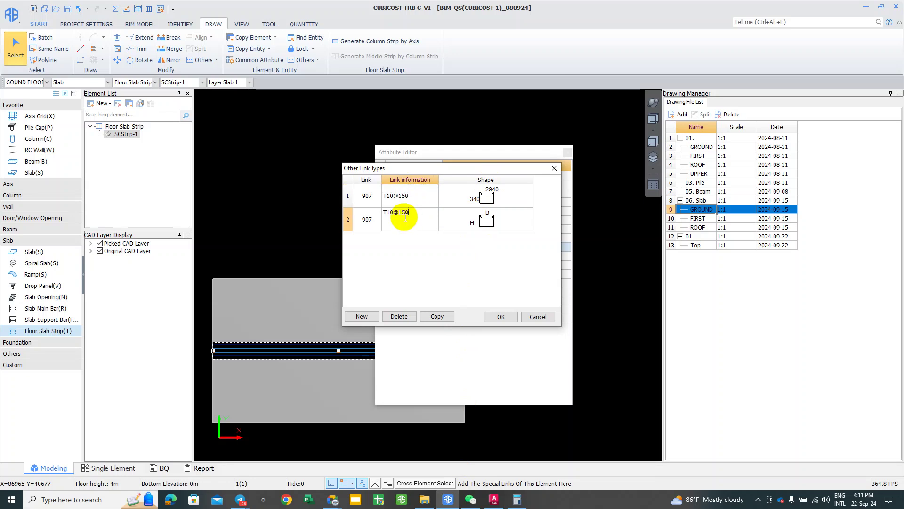
Step: Give the second link's shape a 340 leg and 1780 length
left_click(466, 219)
left_click(473, 222)
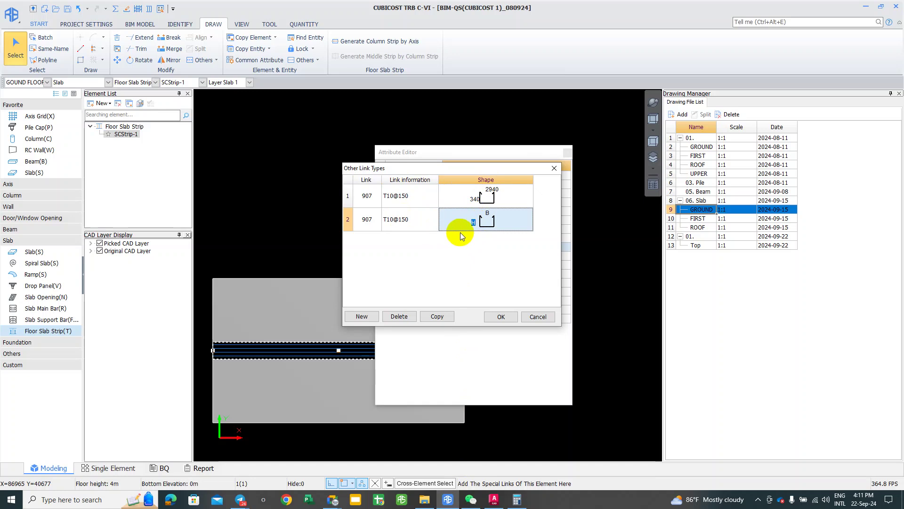
type("340")
key("Tab")
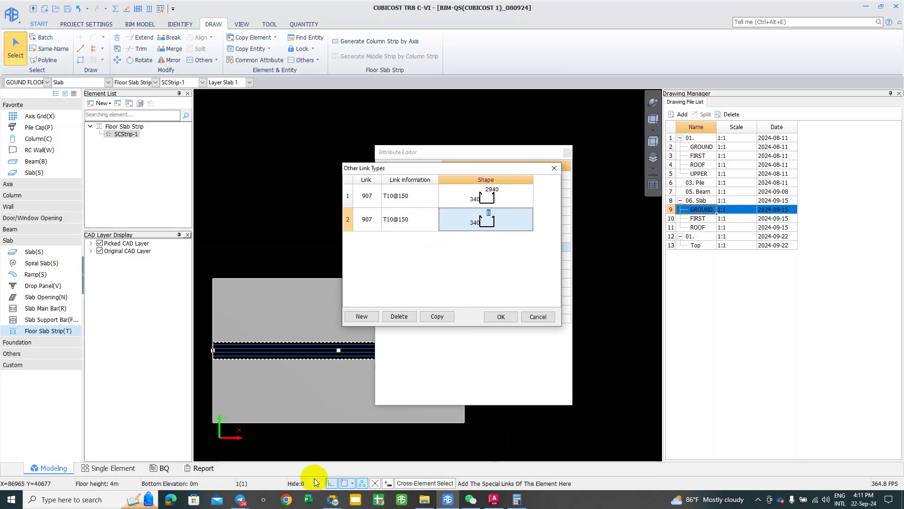
type("1")
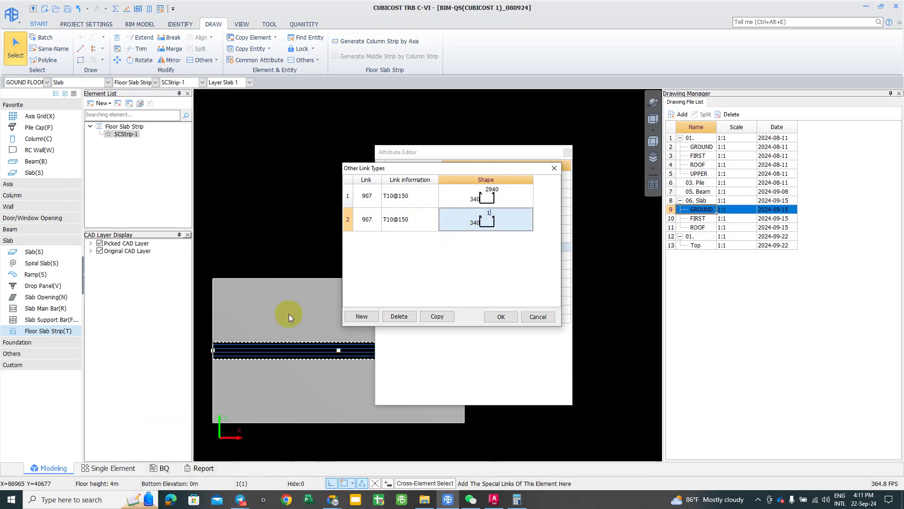
type("780")
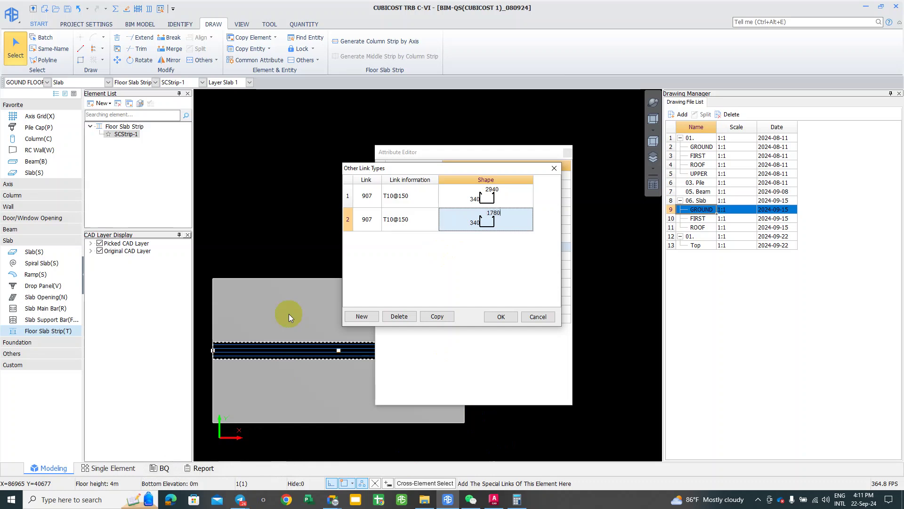
key("Return")
Step: Add a third link row with shape 907 and T10@150 specification
left_click(348, 317)
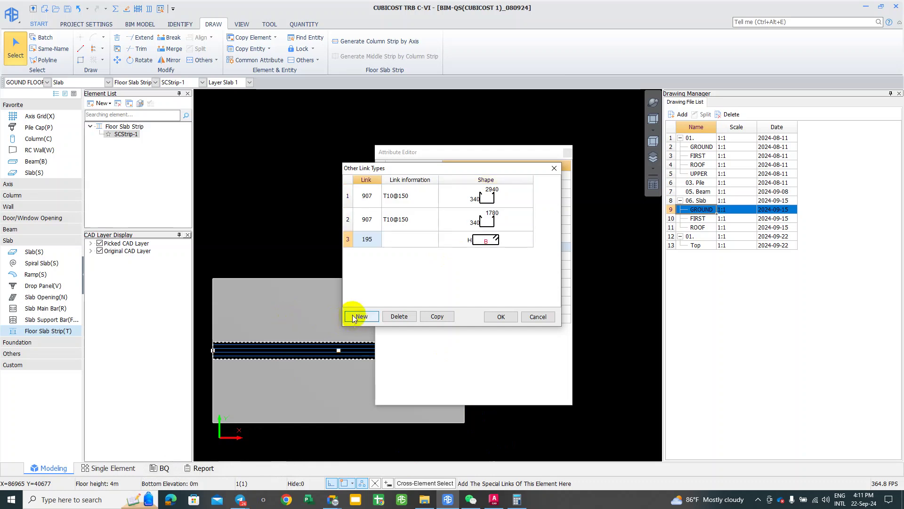
left_click(400, 237)
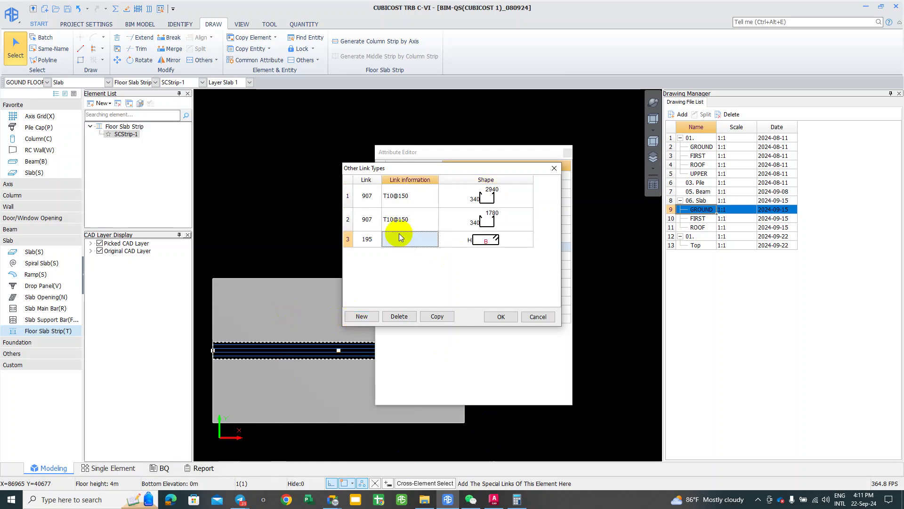
left_click(367, 220)
left_click(368, 239)
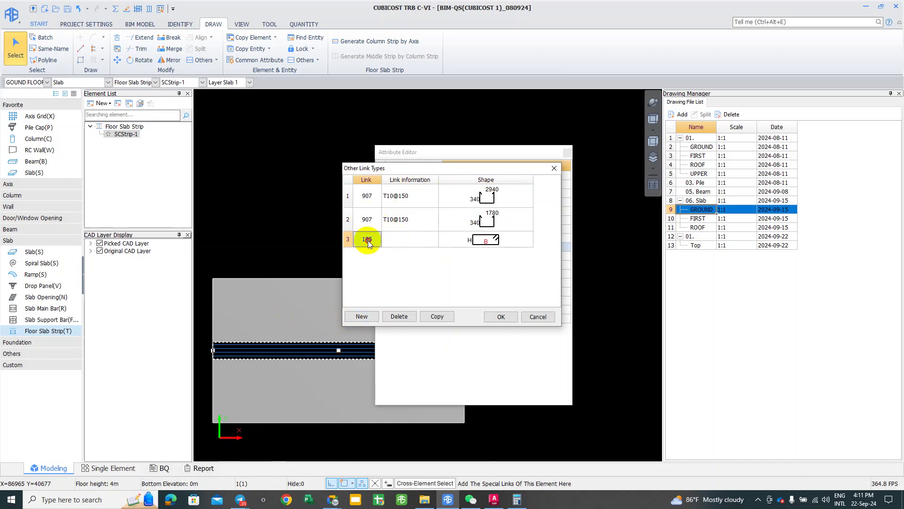
key("Tab")
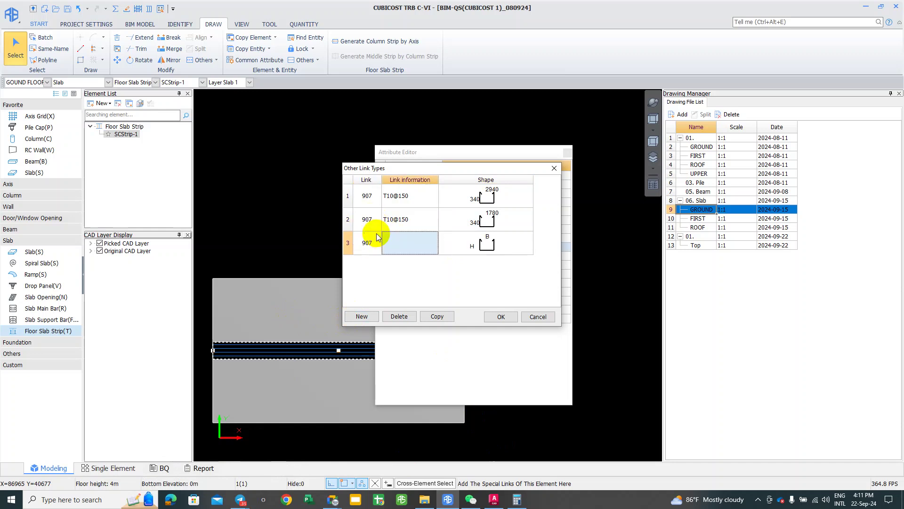
left_click(400, 219)
left_click(411, 219)
left_click(405, 243)
left_click(405, 243)
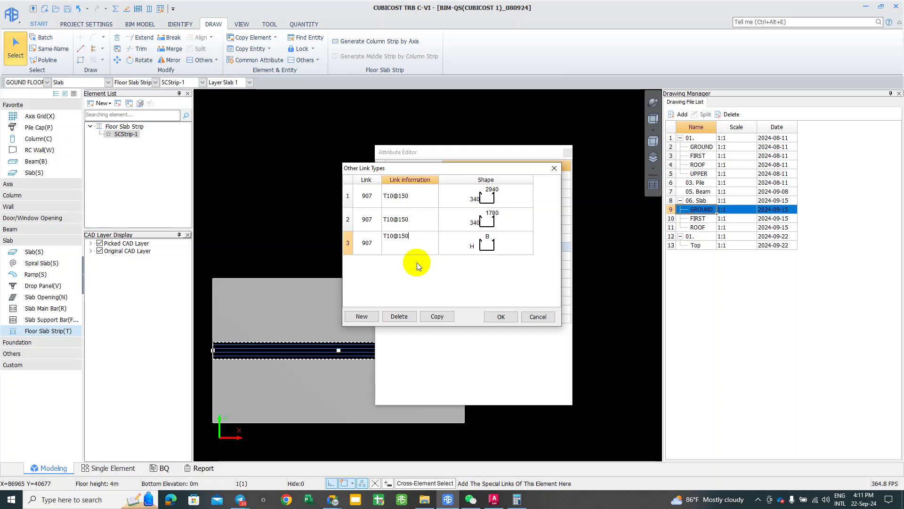
key("ctrl+v")
Step: Set the third link's shape to 340 by 650, confirm the links, and save the project
left_click(480, 248)
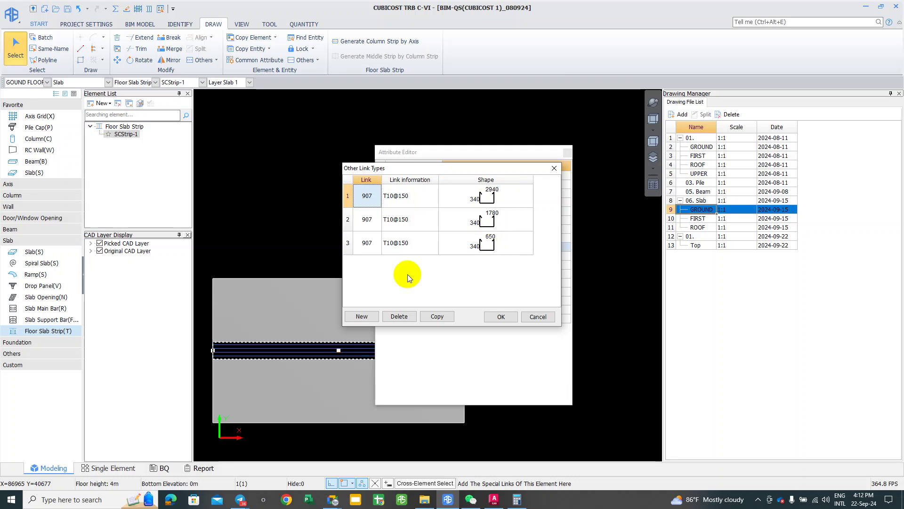
left_click(372, 198)
left_click(499, 318)
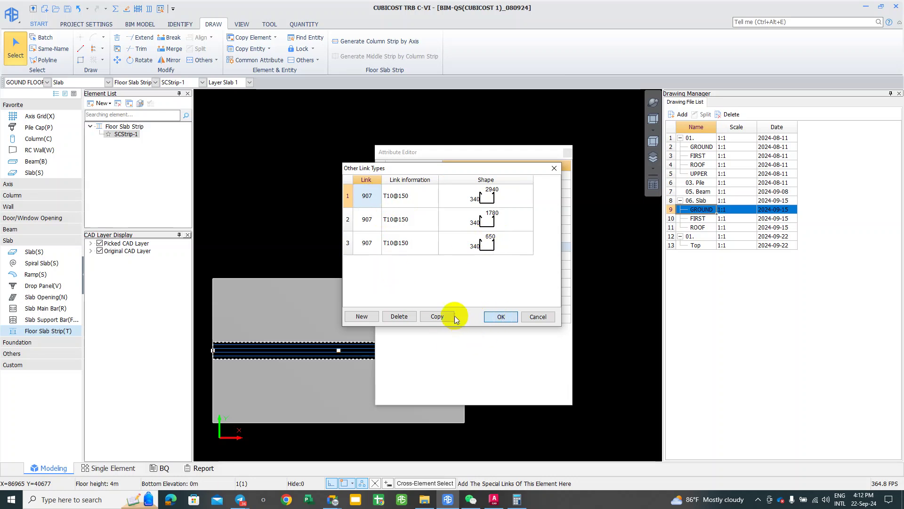
left_click(436, 282)
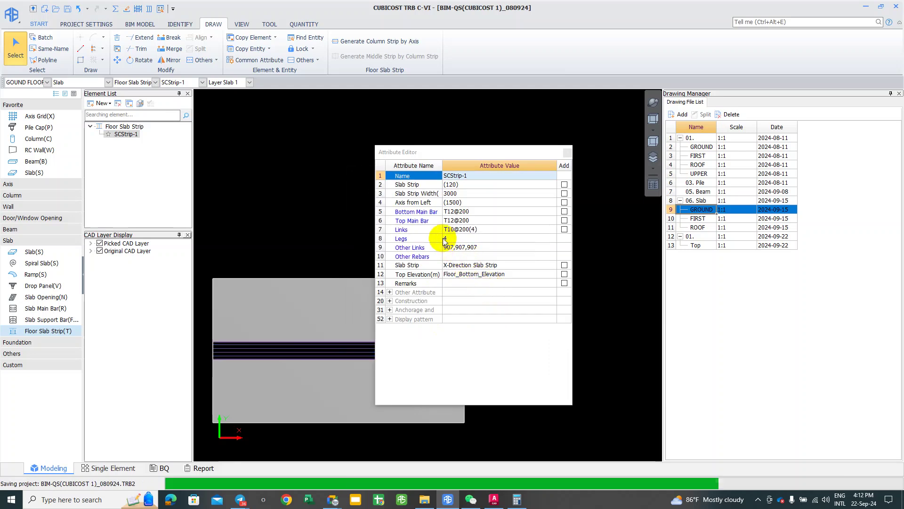
Step: Set the strip's links to 2 legs and review the Other Links list
left_click(451, 239)
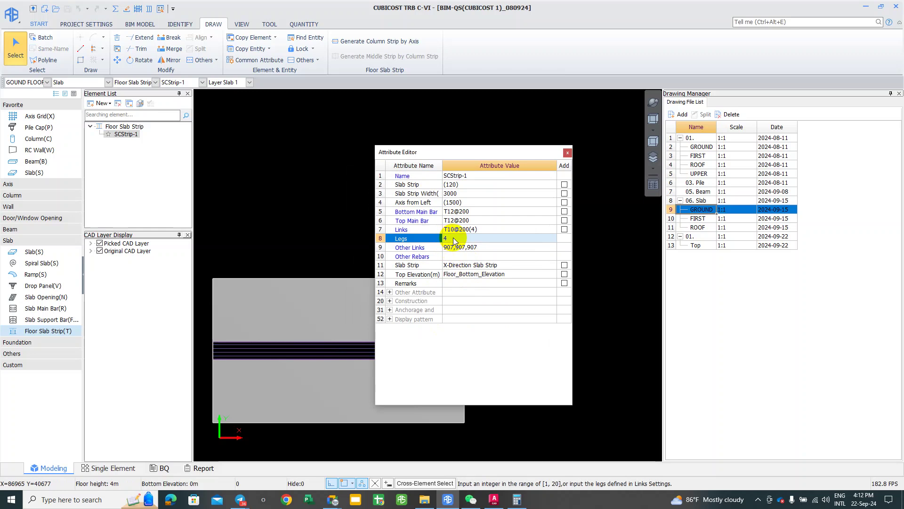
left_click(453, 238)
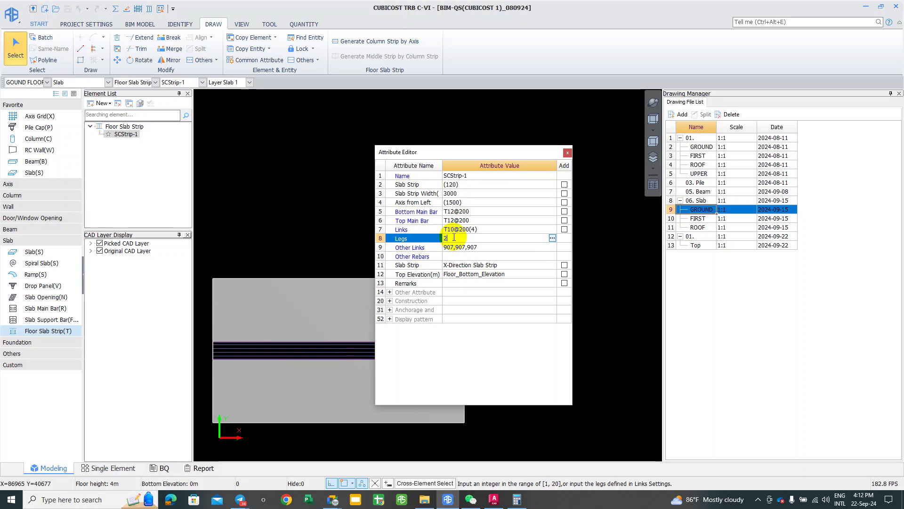
key("Return")
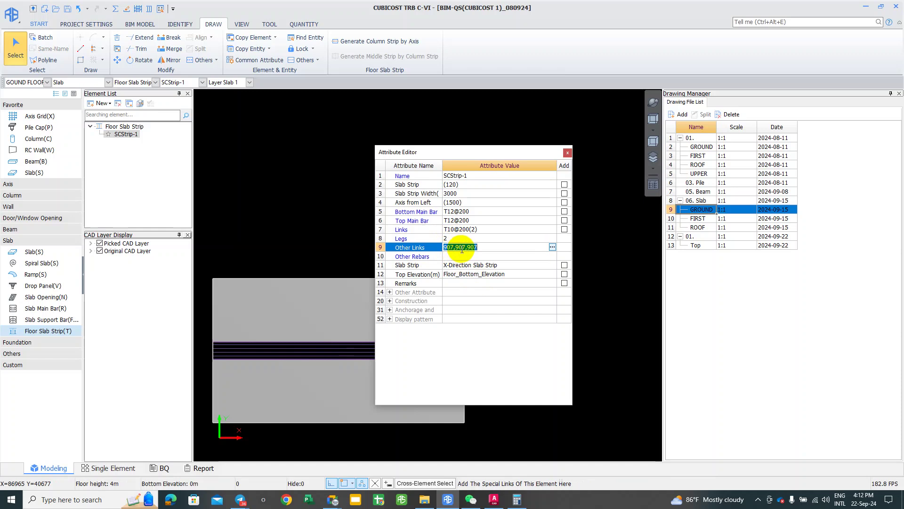
left_click(552, 246)
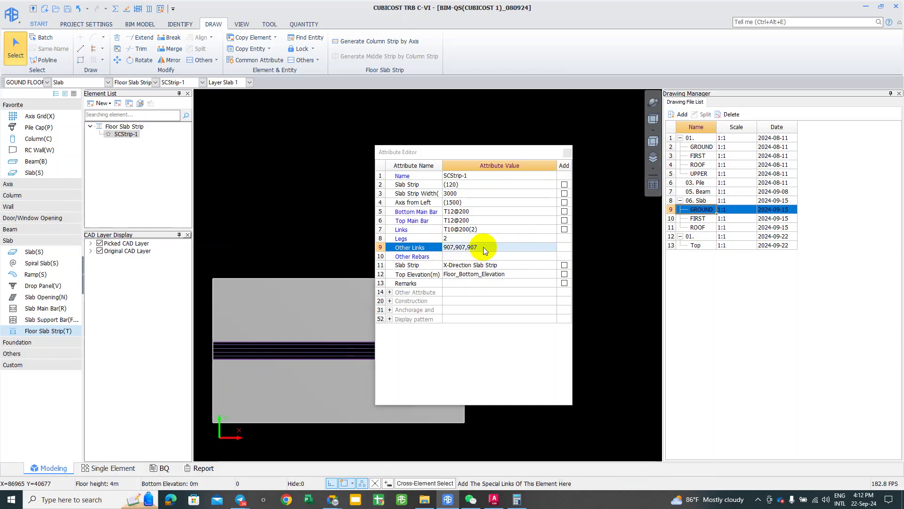
left_click(501, 317)
Step: Set the slab strip thickness to 400, close the attribute editor, and save
left_click(317, 356)
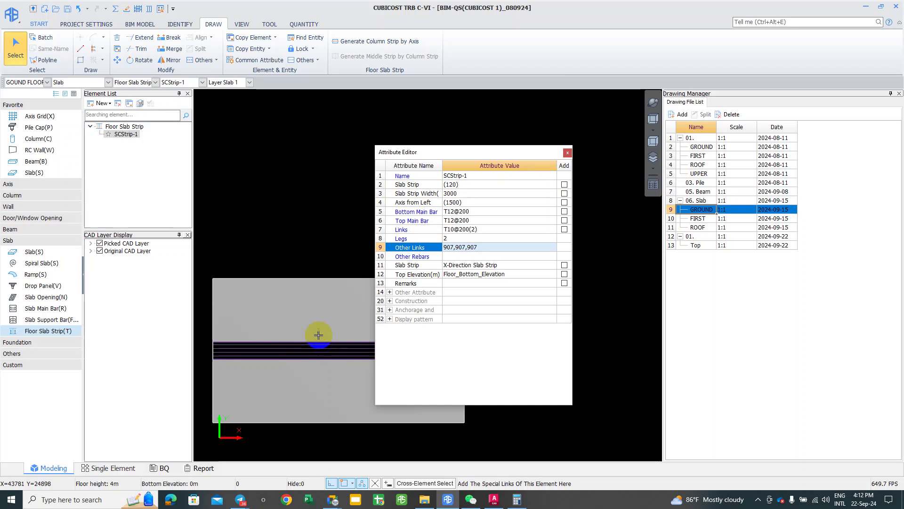
left_click(468, 191)
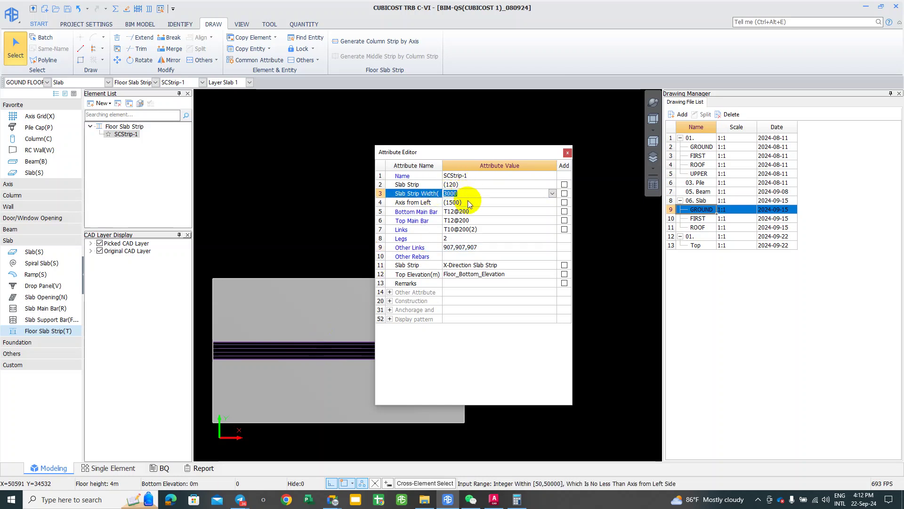
left_click(471, 184)
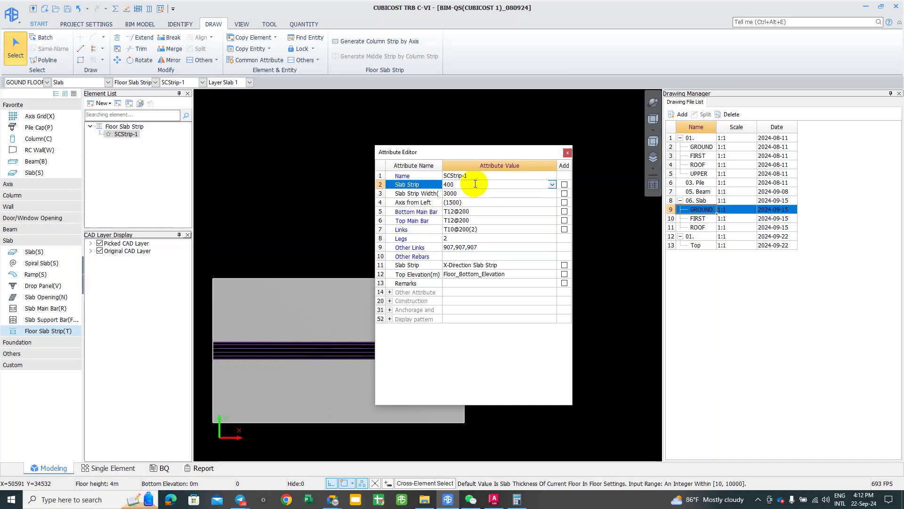
key("Return")
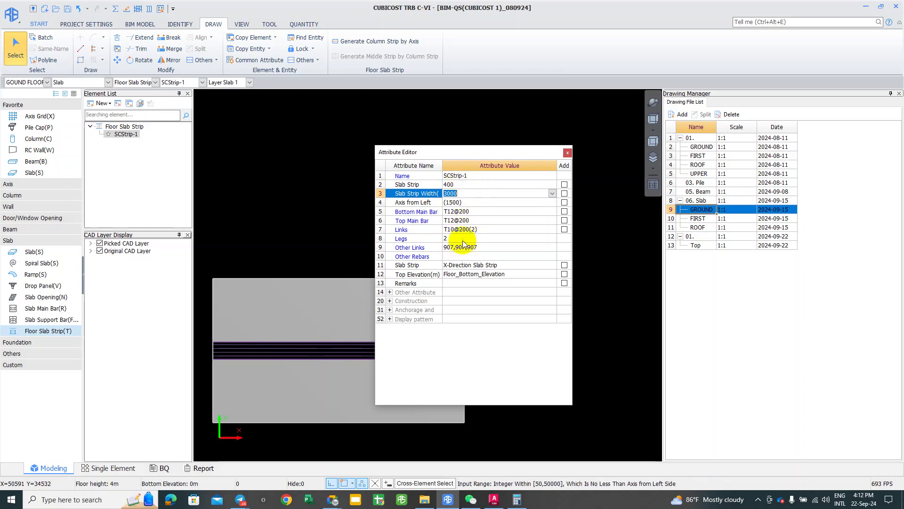
left_click(568, 153)
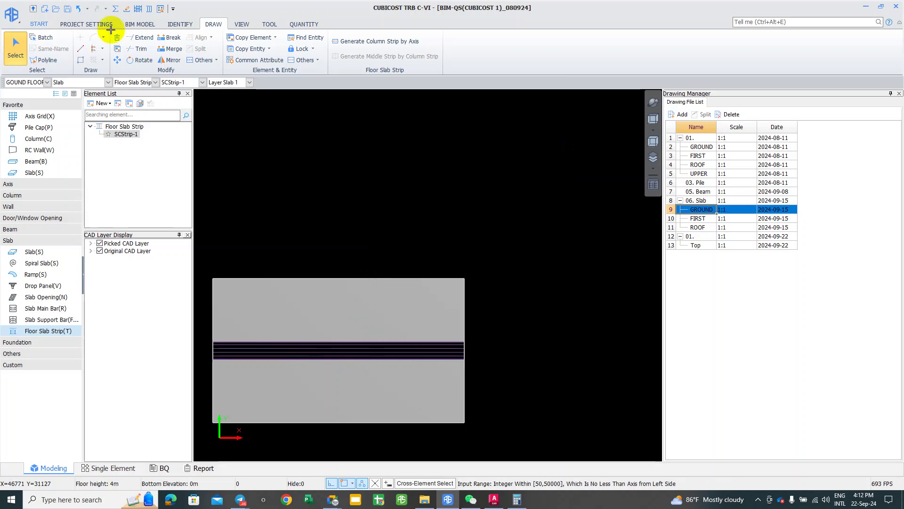
left_click(67, 8)
Step: Recalculate the selected slab strip SCStrip-1 and dismiss the success message
left_click(372, 347)
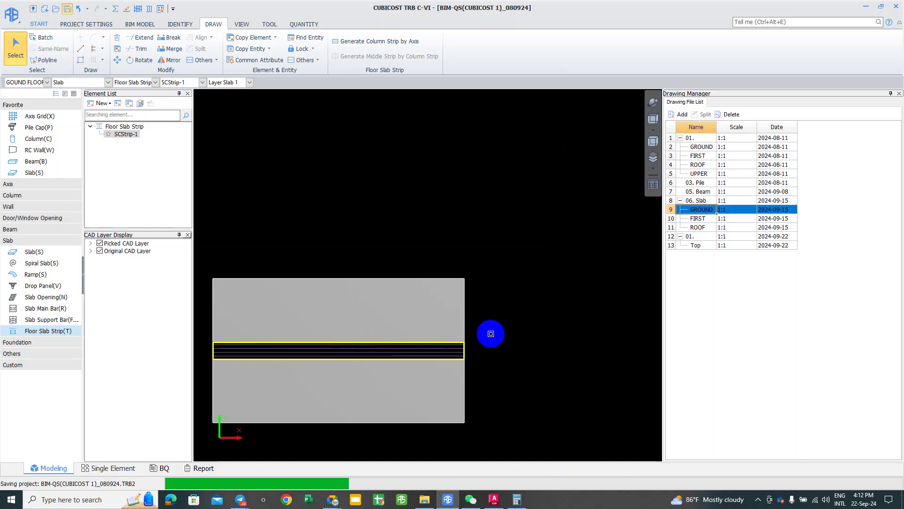
left_click(332, 351)
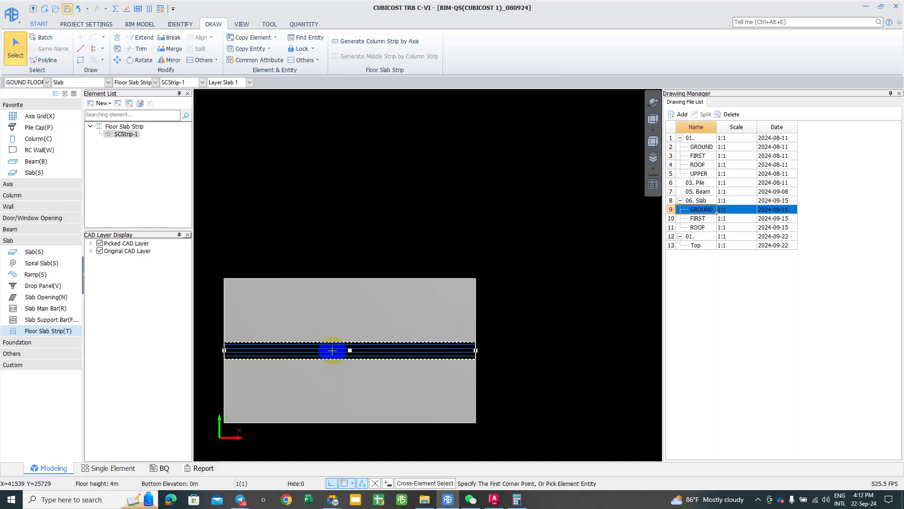
right_click(333, 353)
left_click(358, 347)
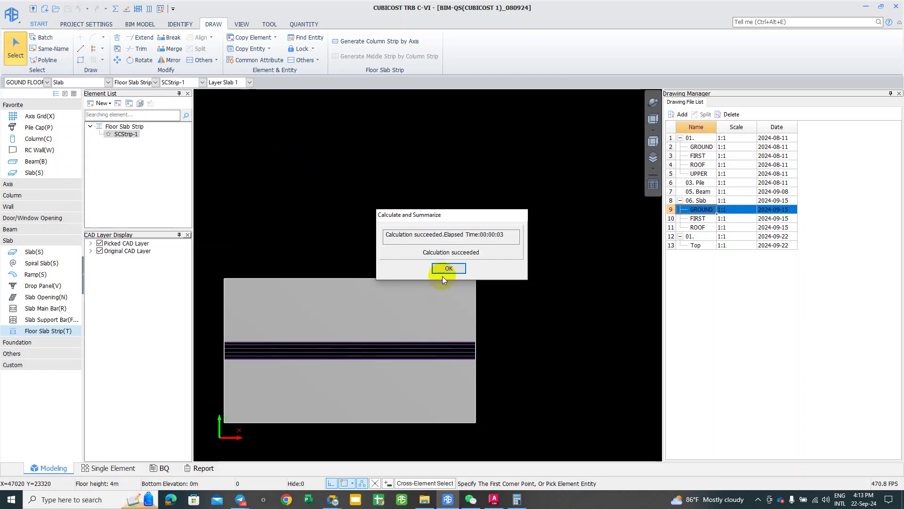
left_click(447, 267)
Step: Reselect the slab strip and bring up the QUANTITY tab
left_click(474, 345)
left_click_drag(474, 345, 370, 218)
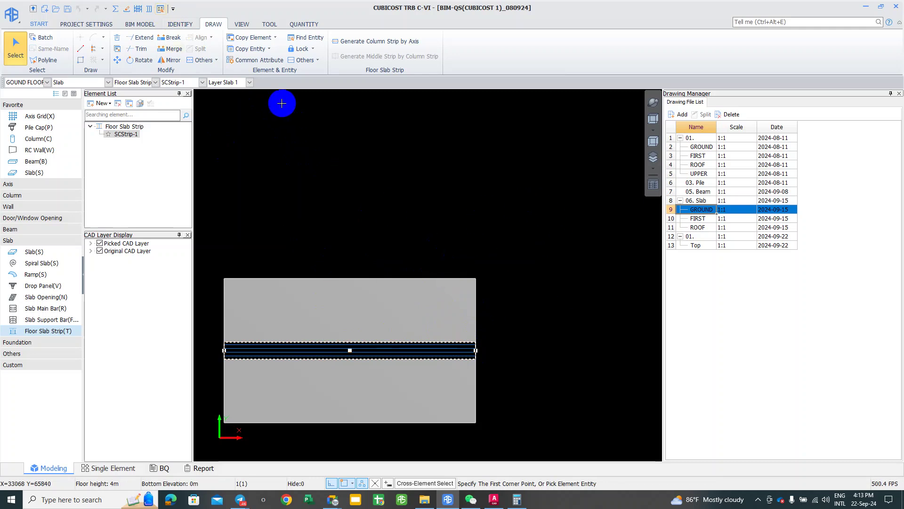
left_click(298, 26)
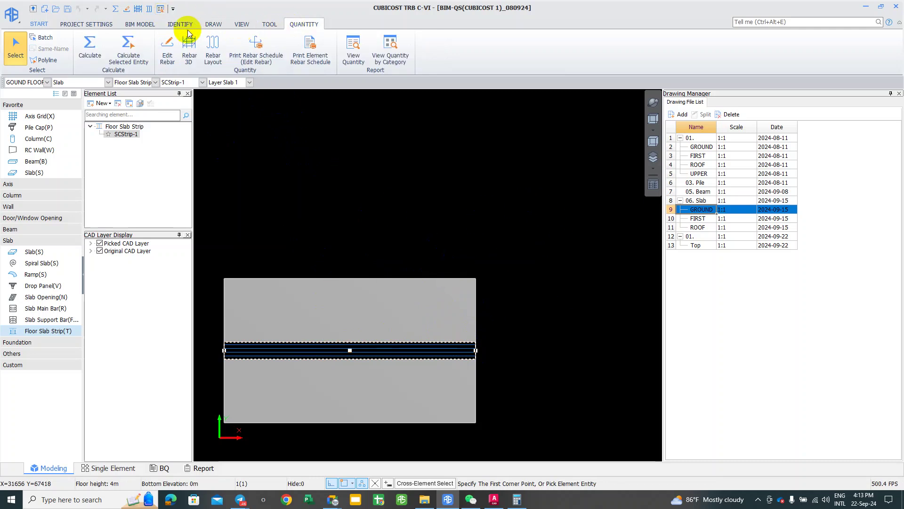
left_click(297, 327)
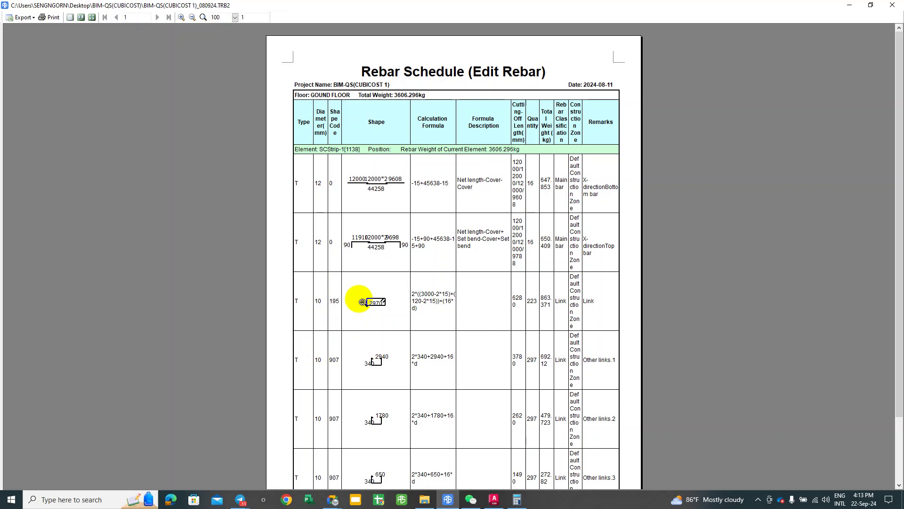
scroll(369, 317, "down", 1)
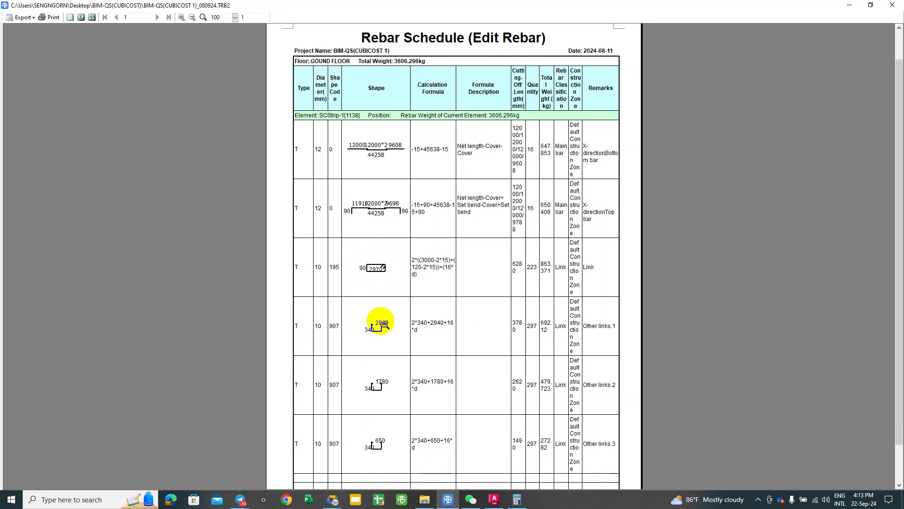
scroll(377, 311, "down", 1)
scroll(387, 393, "down", 1)
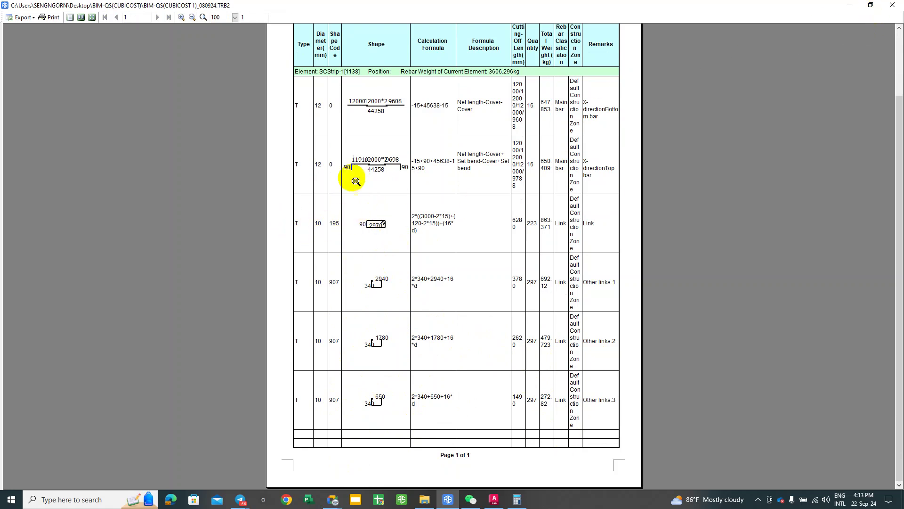
left_click(894, 7)
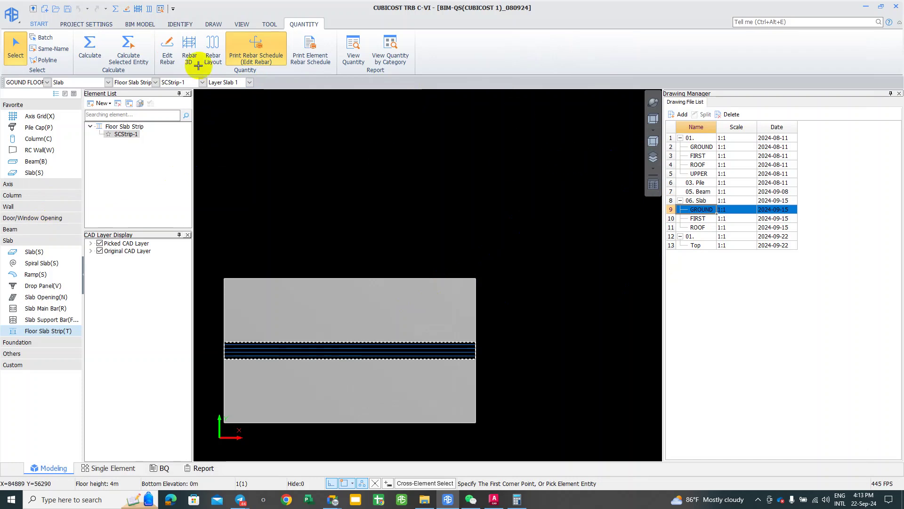
Step: Clear the Links value of SCStrip-1 in its Attribute Editor and close it
left_click(65, 93)
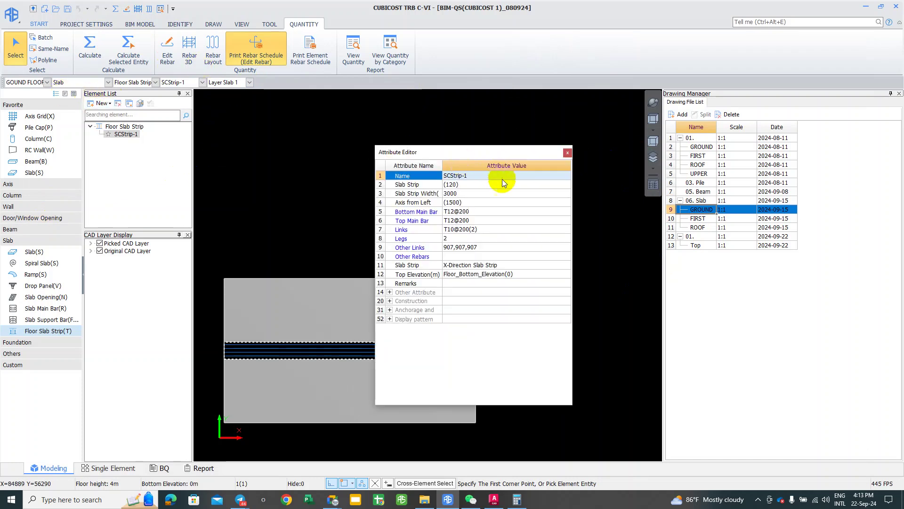
left_click(461, 230)
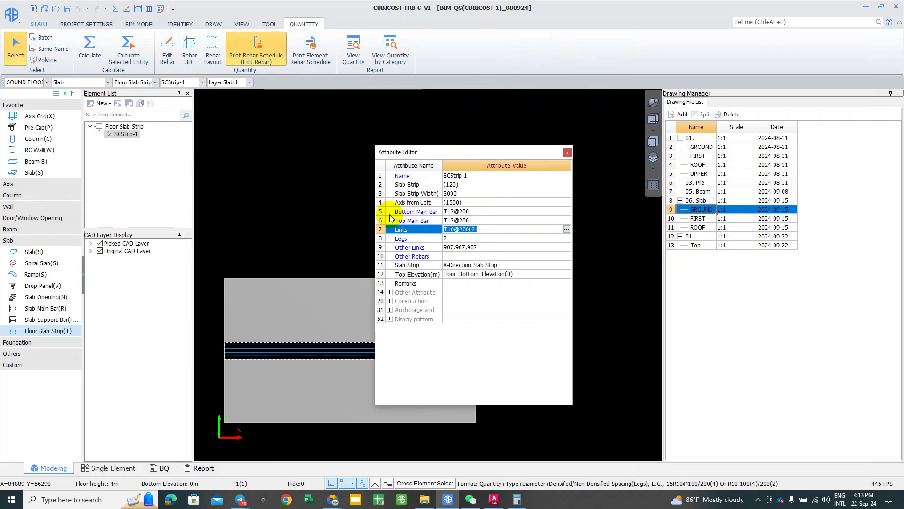
key("Return")
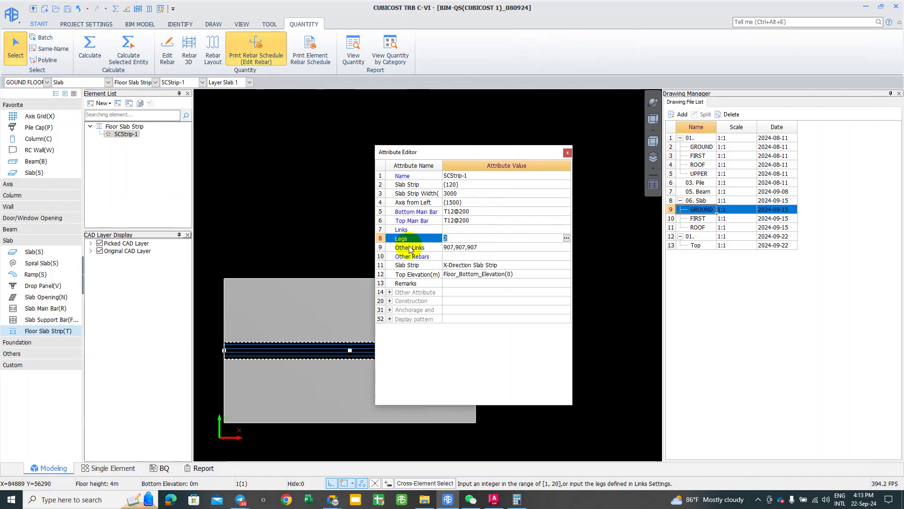
left_click(569, 153)
Step: Recalculate the slab strip with Calculate Selected Entity and acknowledge success
left_click(324, 344)
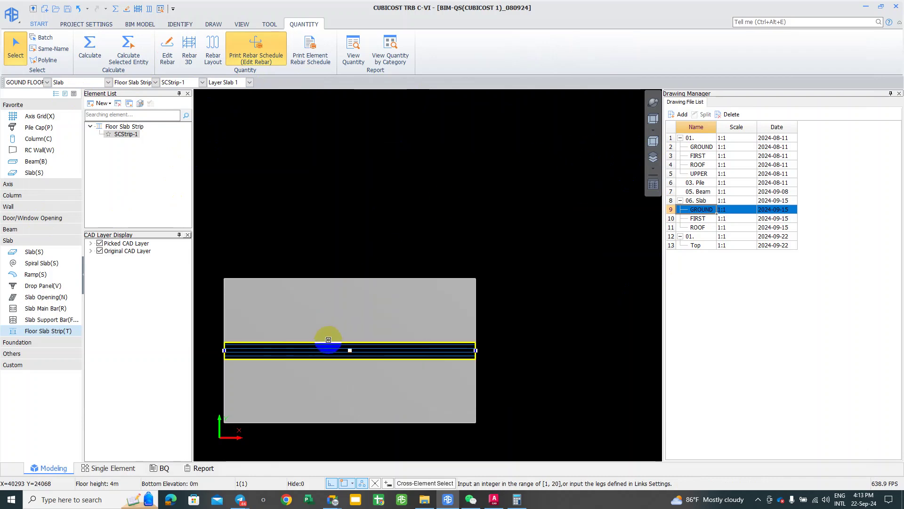
right_click(328, 340)
left_click(358, 340)
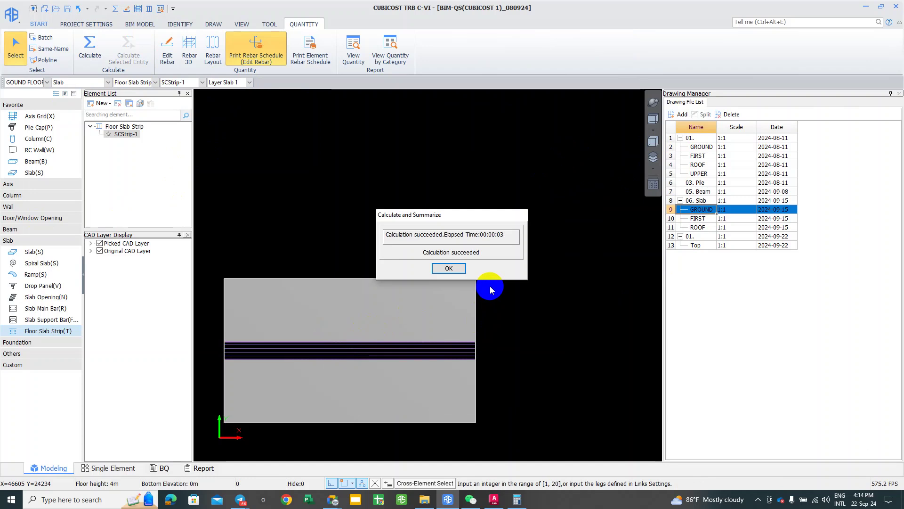
left_click(448, 268)
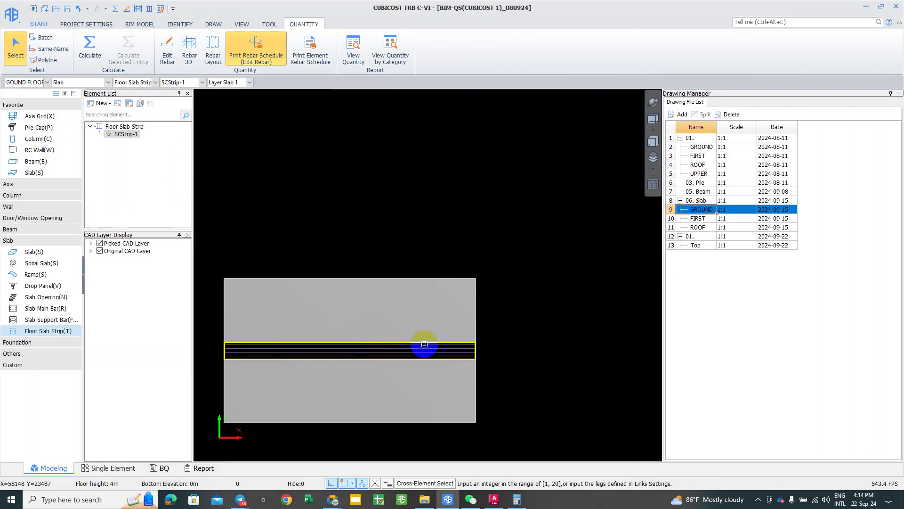
left_click(425, 344)
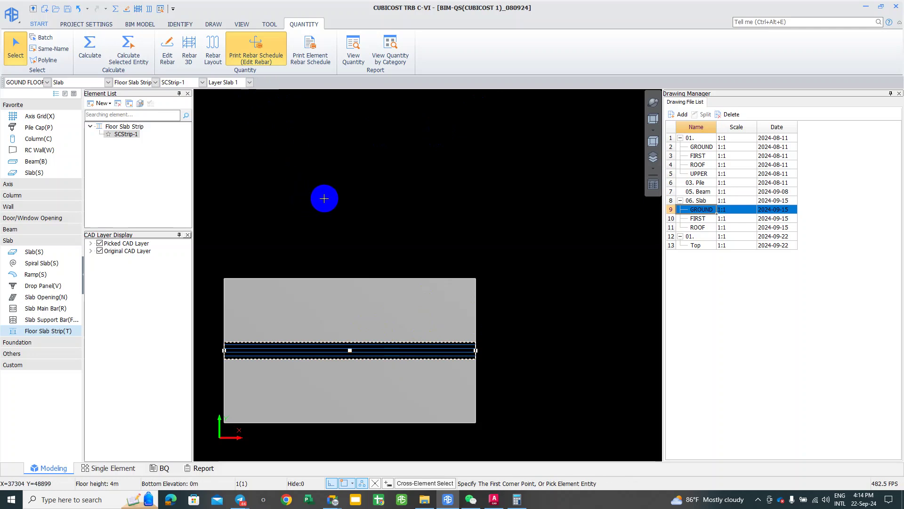
left_click(272, 362)
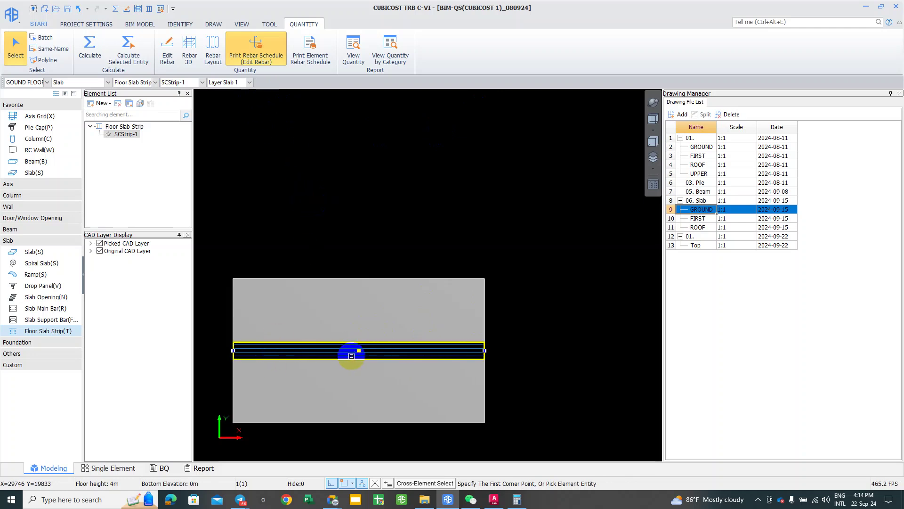
left_click(330, 361)
right_click(325, 352)
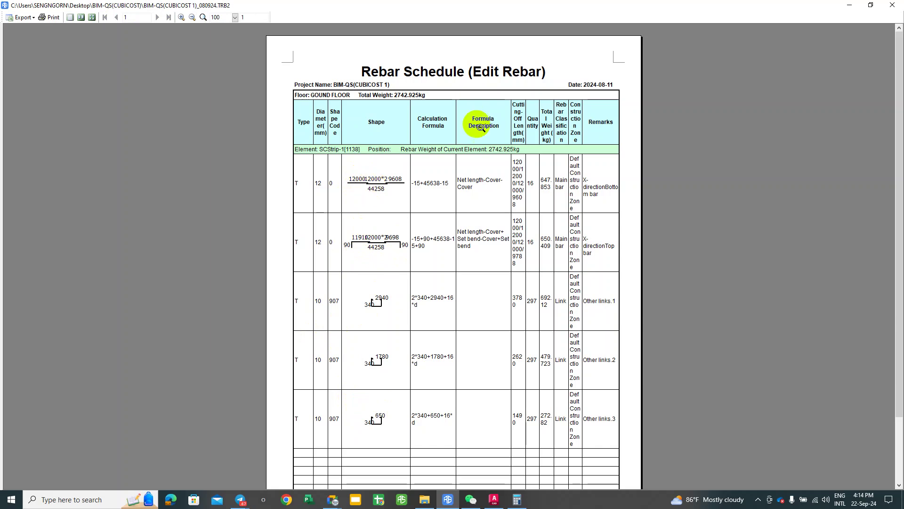
left_click(892, 6)
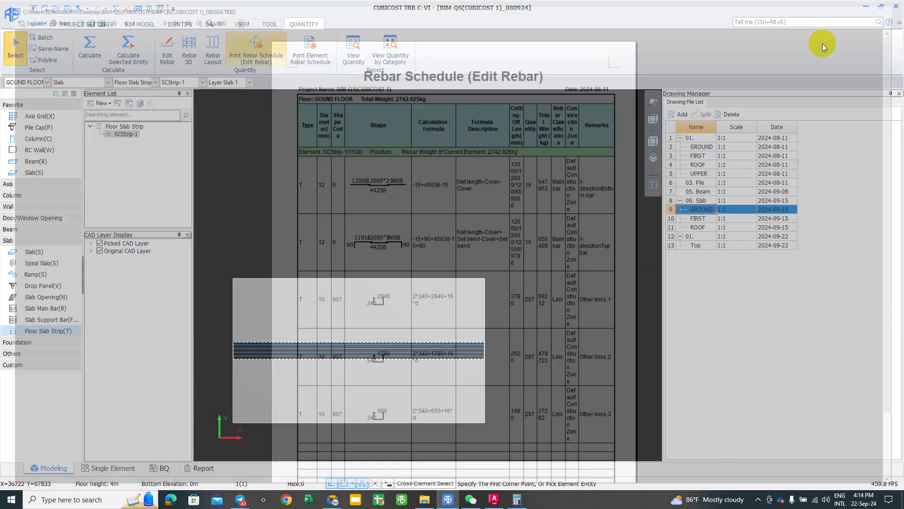
left_click(296, 345)
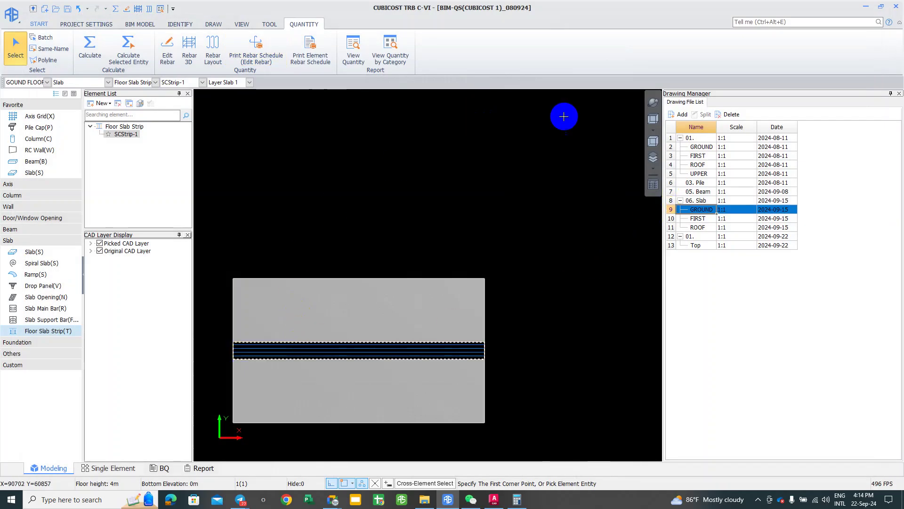
Step: Open SCStrip-1's Calculation Rule settings from Other Attribute in the Attribute Editor
left_click(64, 94)
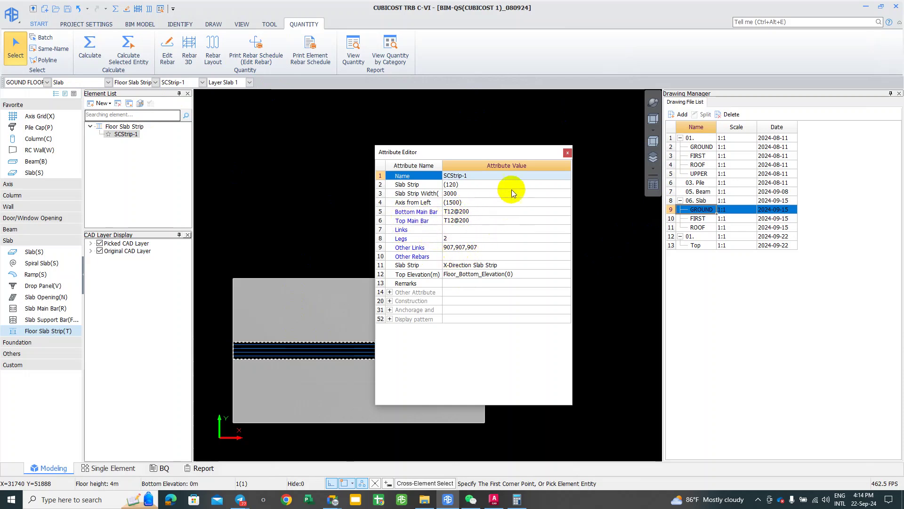
left_click(390, 293)
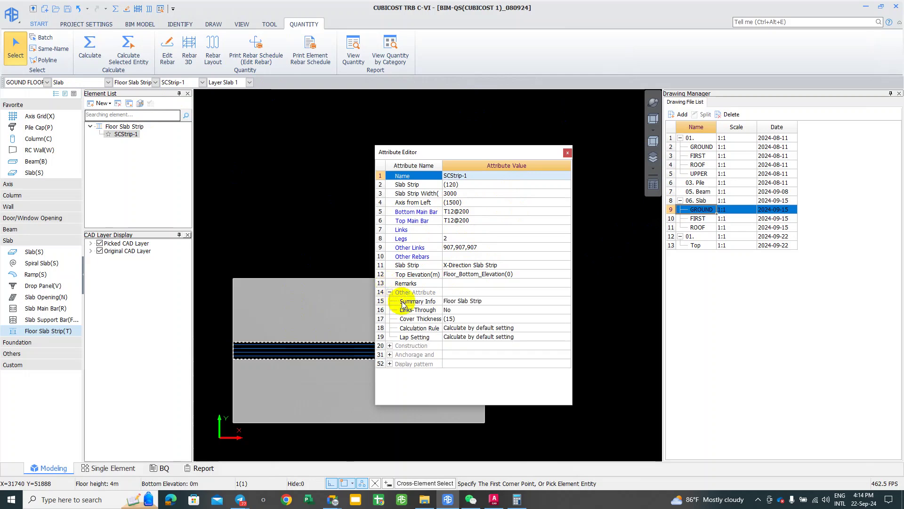
left_click(483, 328)
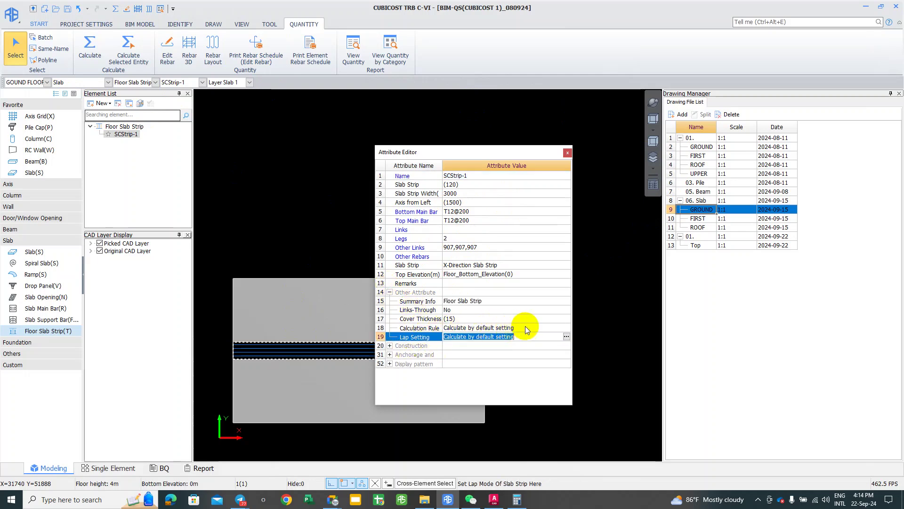
left_click(567, 327)
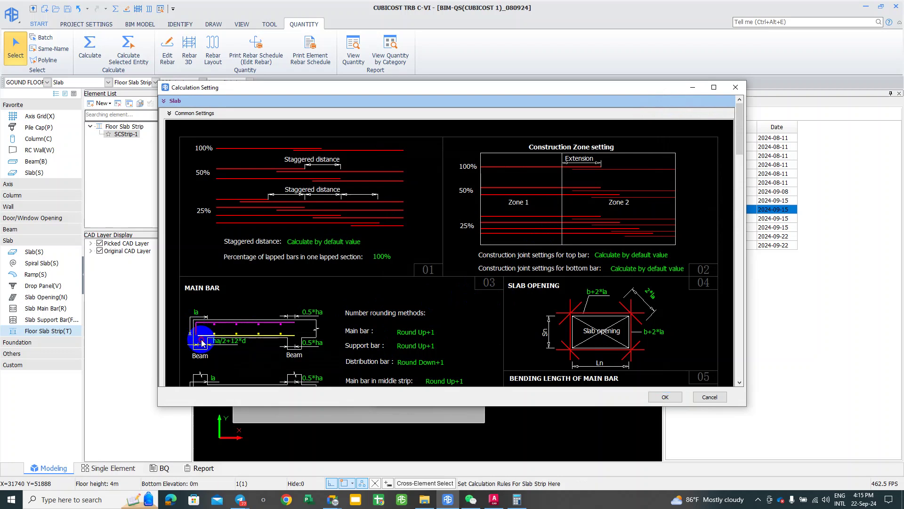
Step: Maximize Calculation Setting and set Steel Fabric's 'Deduct overlapping area of support bar fabric' to Yes
left_click(713, 87)
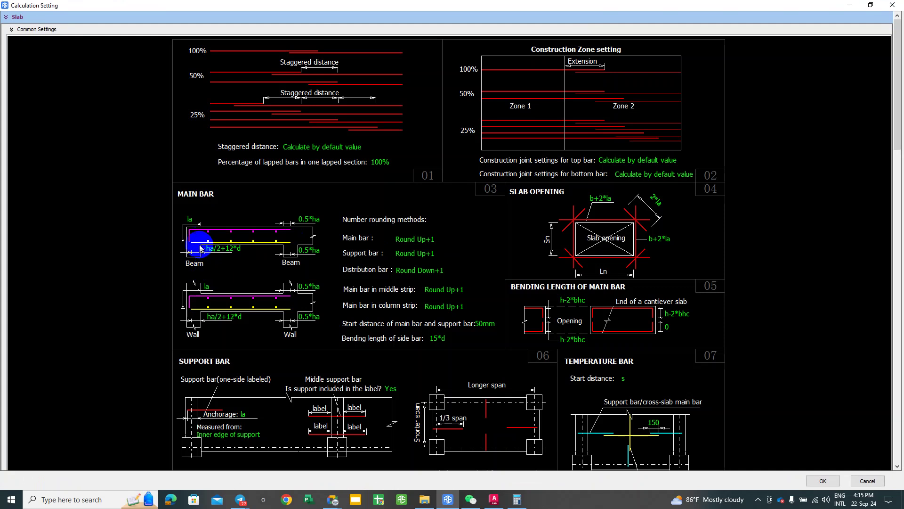
scroll(197, 307, "down", 3)
scroll(202, 362, "down", 8)
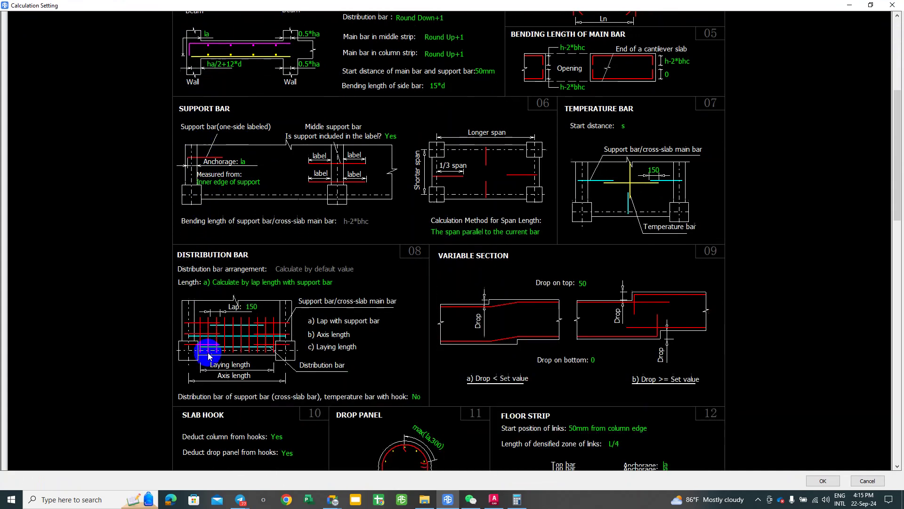
scroll(209, 356, "down", 10)
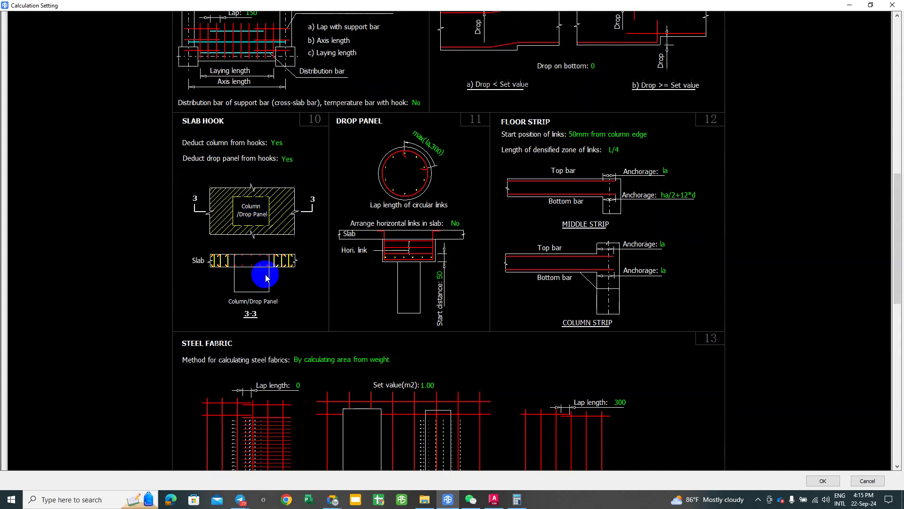
scroll(212, 268, "down", 6)
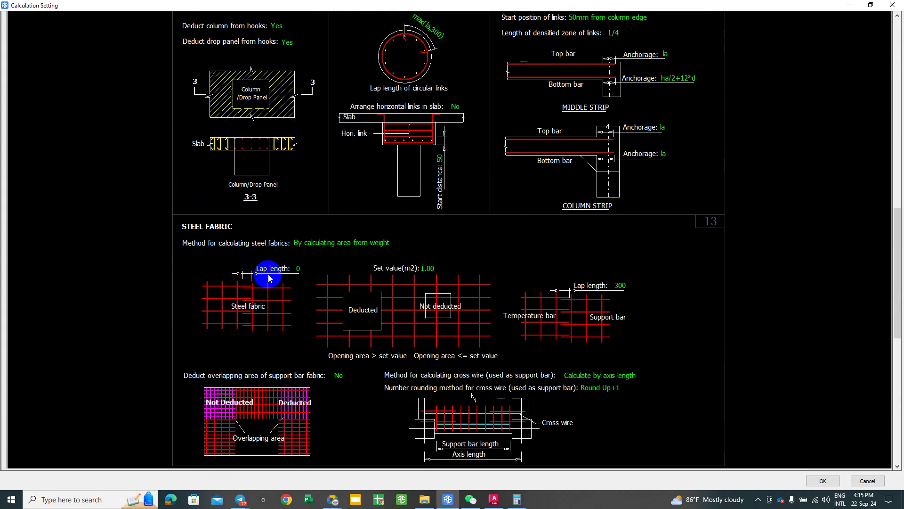
scroll(255, 276, "down", 2)
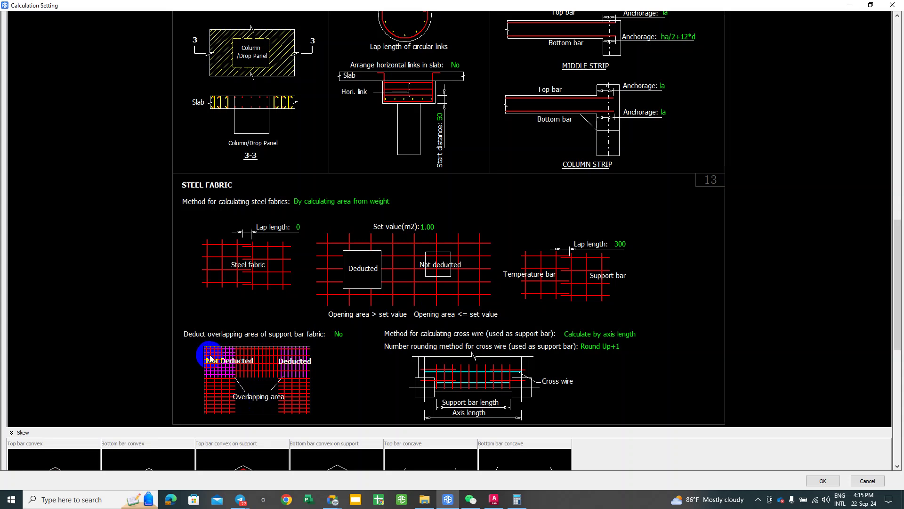
left_click(345, 335)
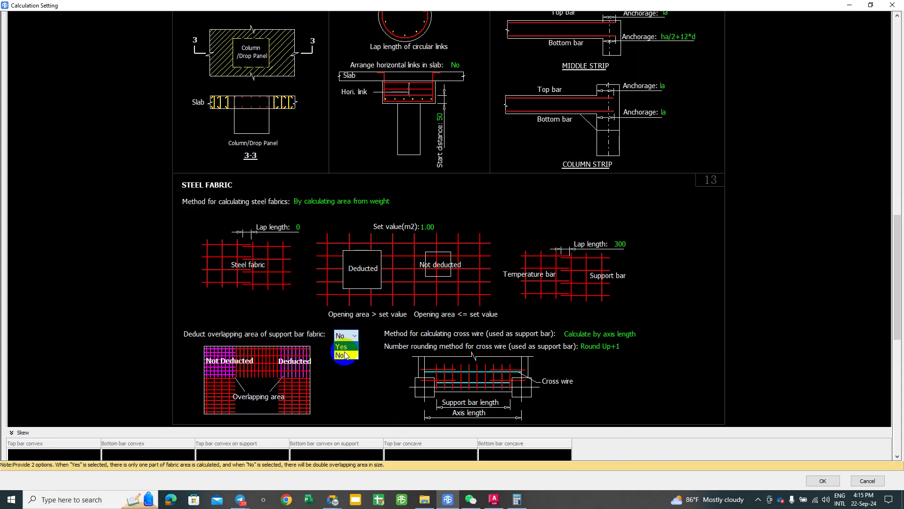
left_click(341, 347)
left_click(344, 369)
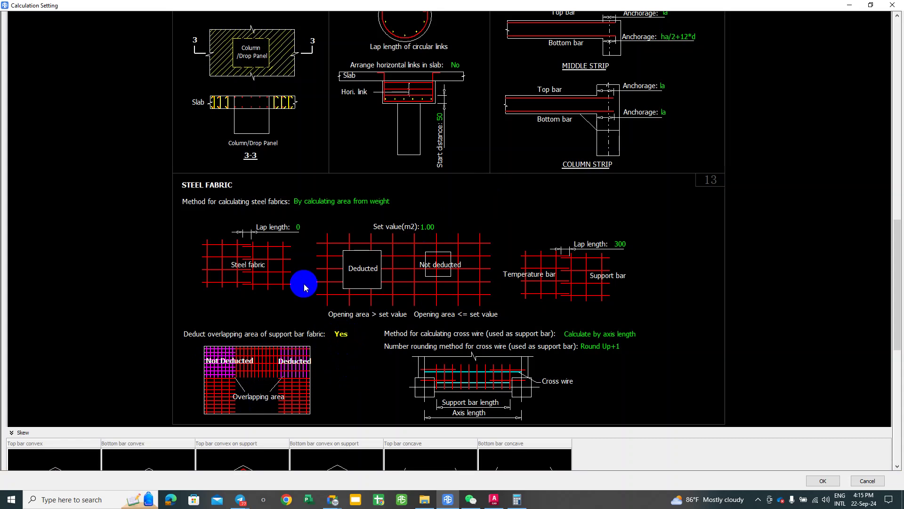
scroll(304, 288, "down", 1)
left_click(338, 294)
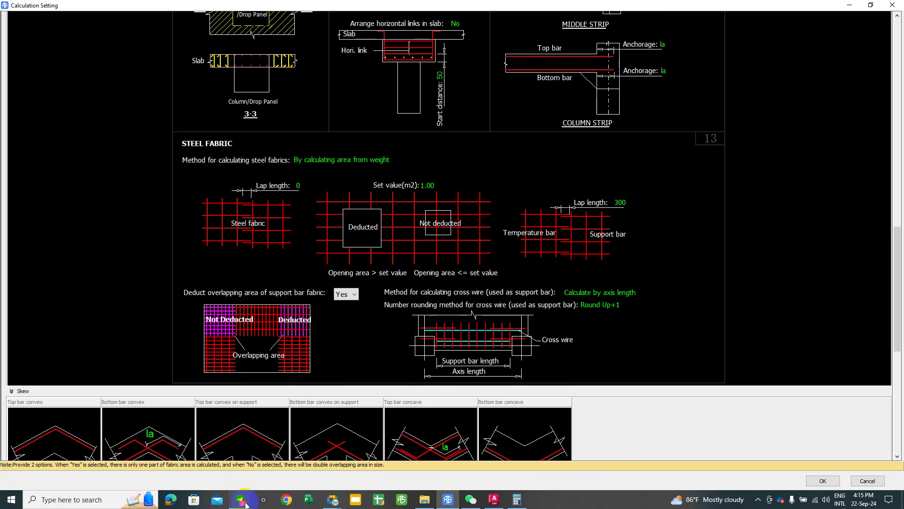
Step: Browse the BIM-QS-Cubicost Software group chat in Telegram, then minimize it
mouse_move(243, 500)
left_click(203, 459)
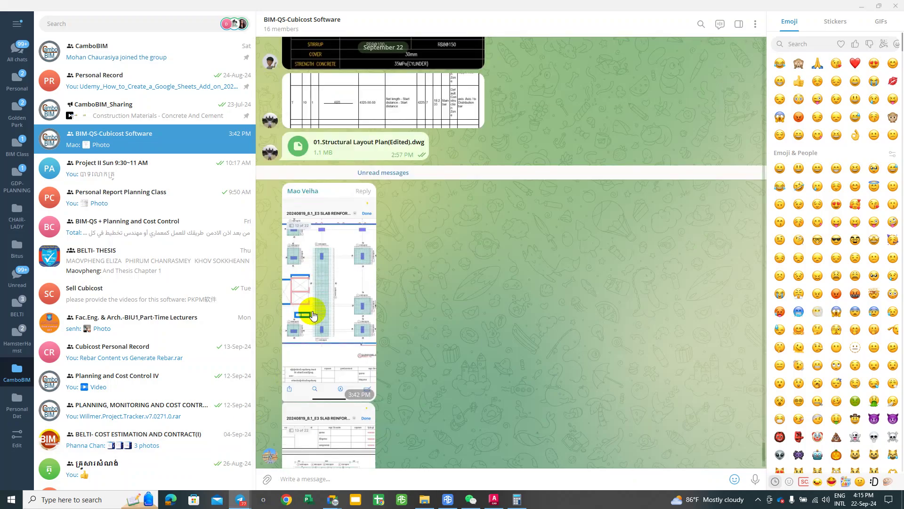
scroll(454, 226, "up", 10)
scroll(439, 240, "up", 15)
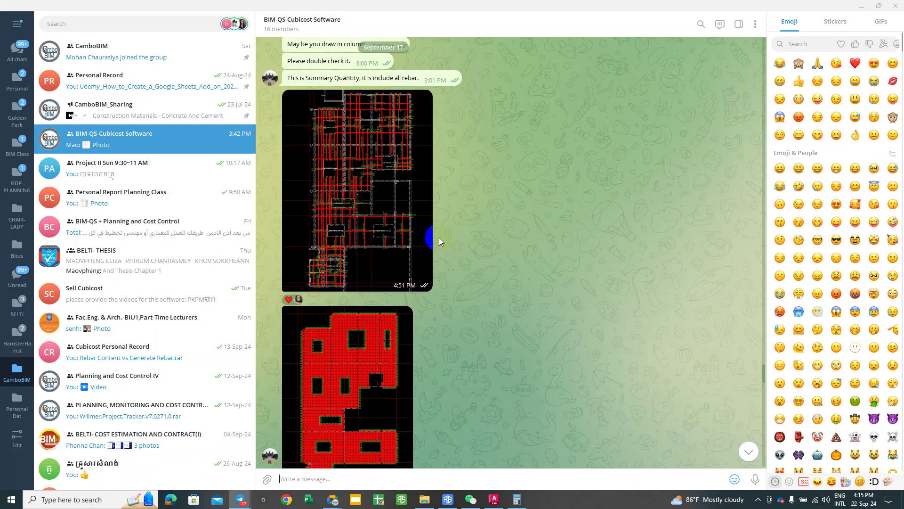
scroll(439, 240, "down", 3)
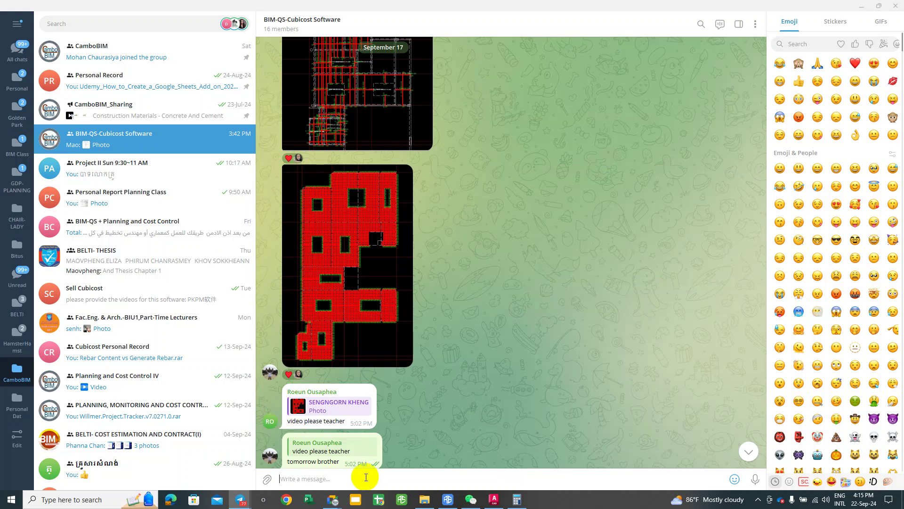
right_click(365, 456)
left_click(541, 428)
scroll(375, 422, "down", 2)
scroll(375, 423, "up", 10)
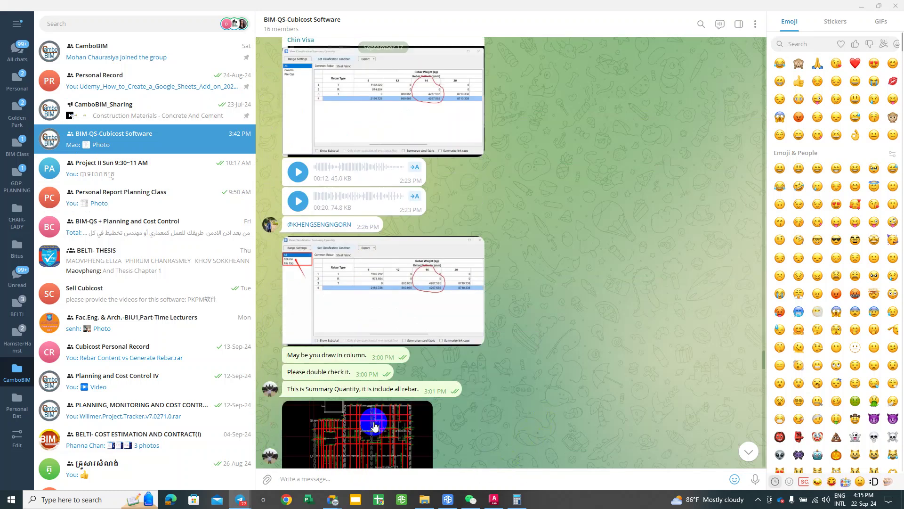
scroll(374, 425, "down", 15)
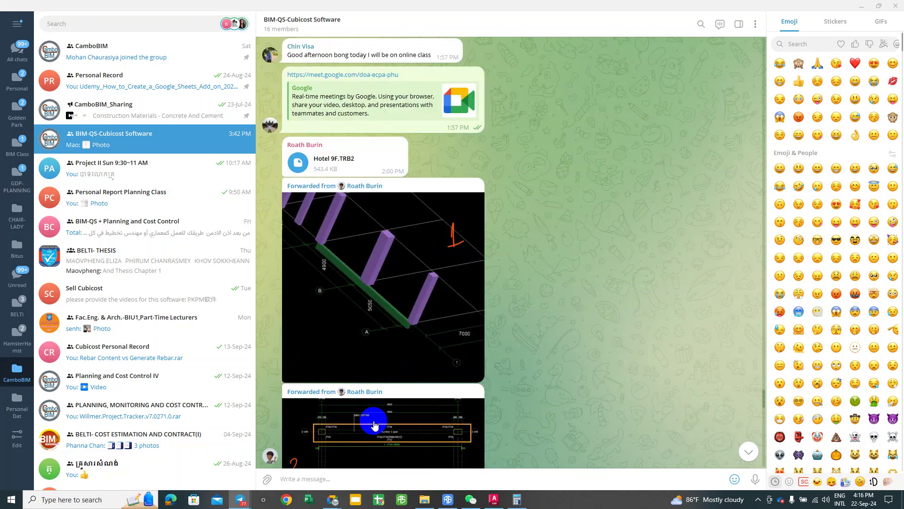
scroll(375, 425, "down", 3)
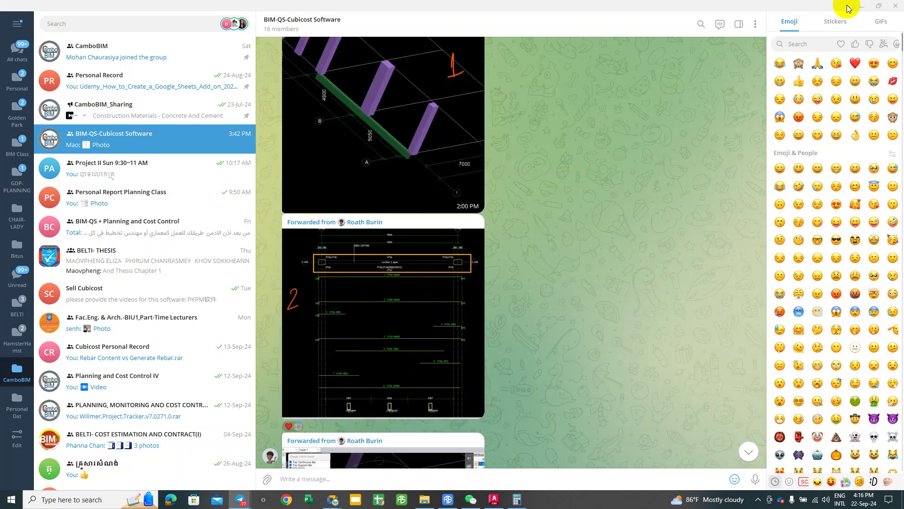
left_click(862, 7)
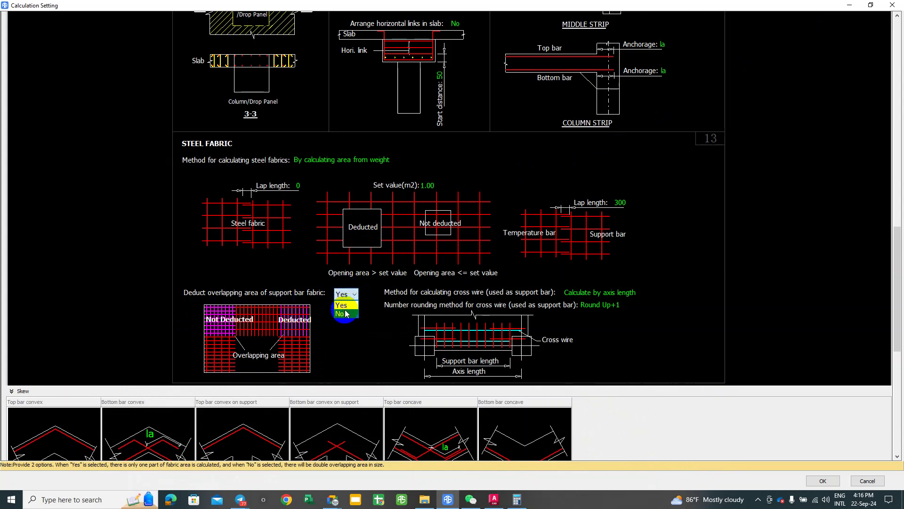
Step: Change support bar fabric overlap deduction to No and scroll back to the settings' top
left_click(346, 314)
scroll(344, 308, "down", 4)
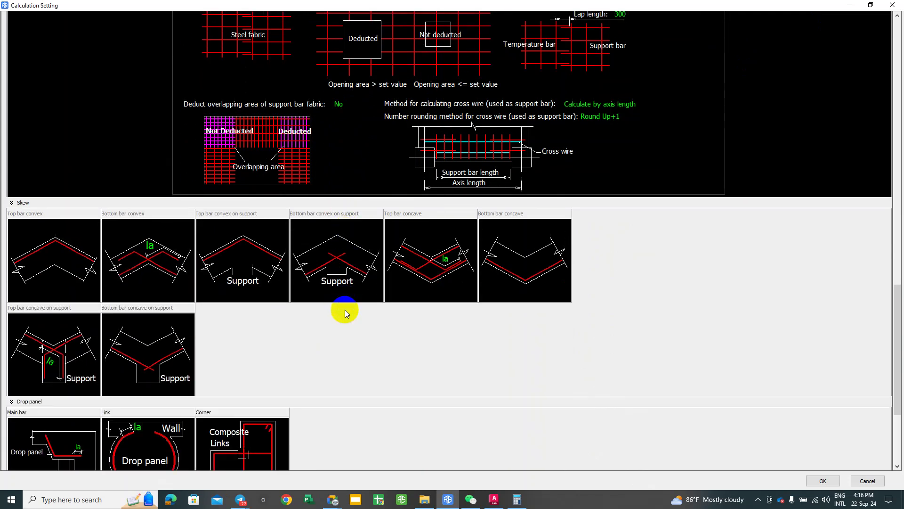
scroll(345, 309, "down", 3)
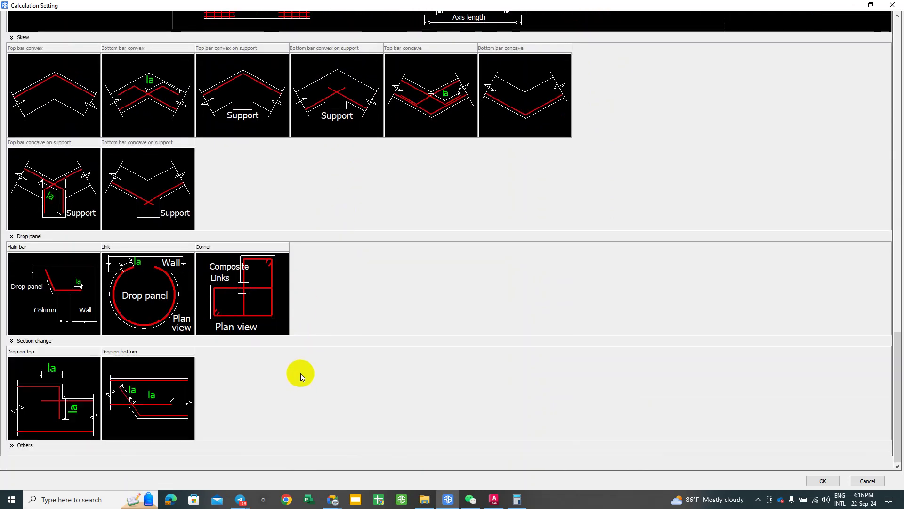
scroll(297, 315, "up", 5)
scroll(293, 321, "up", 4)
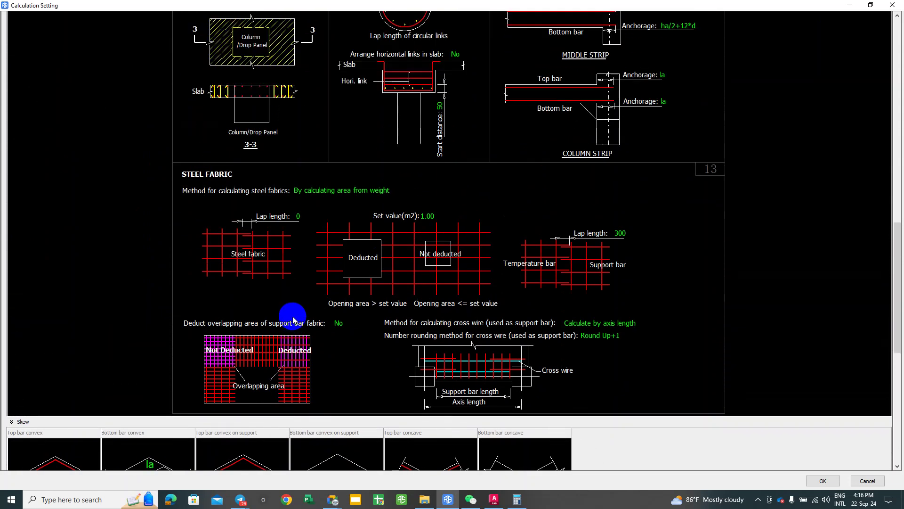
scroll(293, 320, "up", 2)
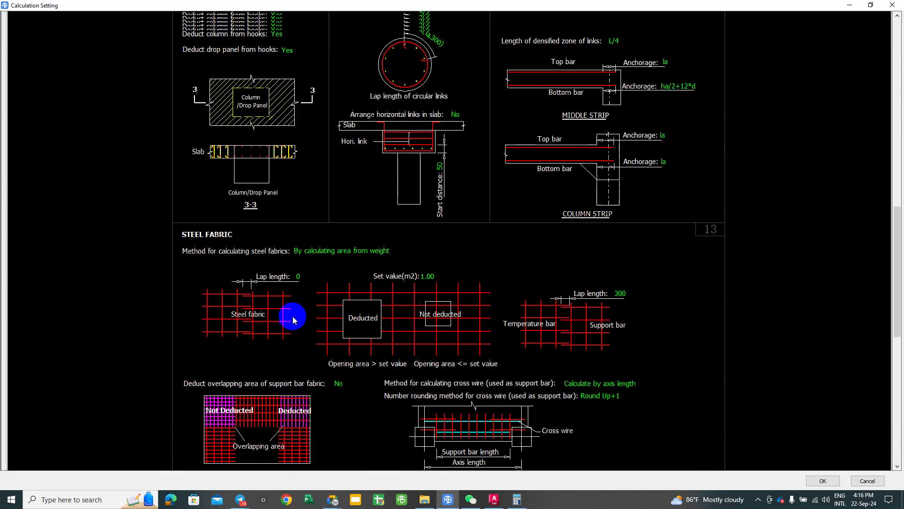
scroll(383, 242, "up", 4)
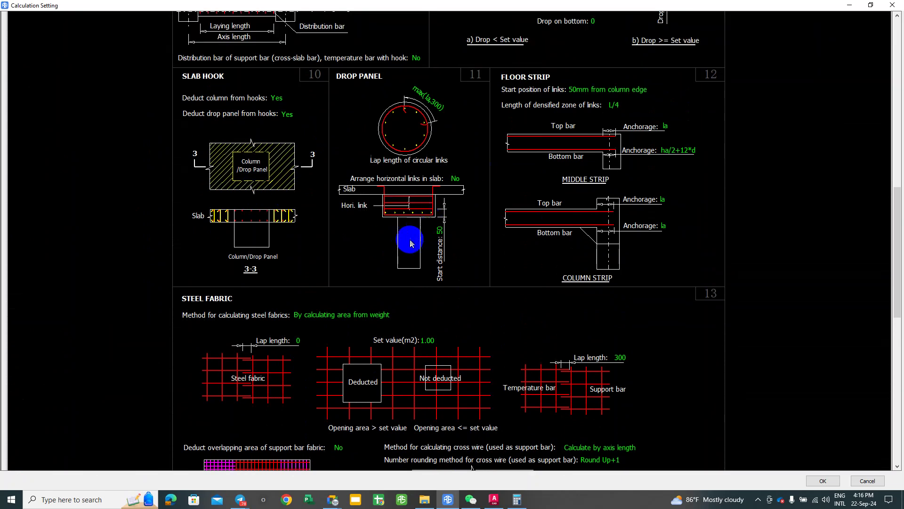
scroll(404, 266, "up", 6)
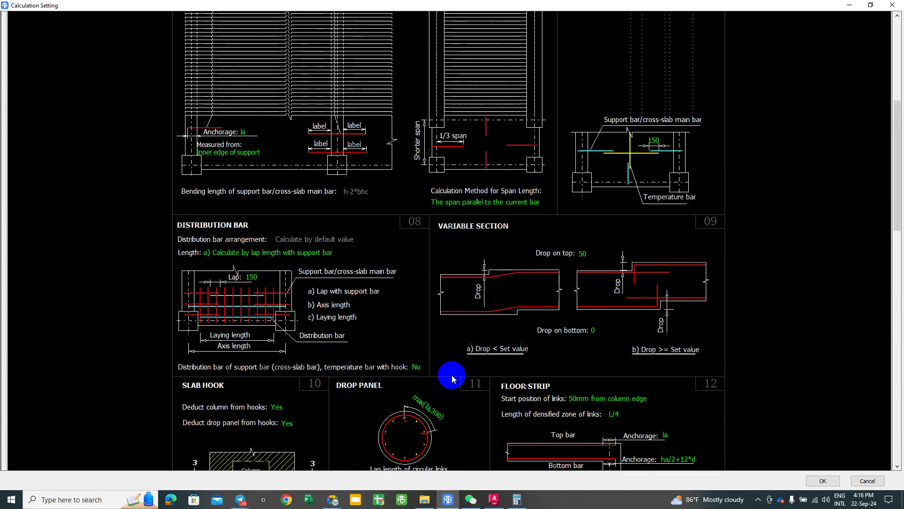
scroll(453, 374, "up", 2)
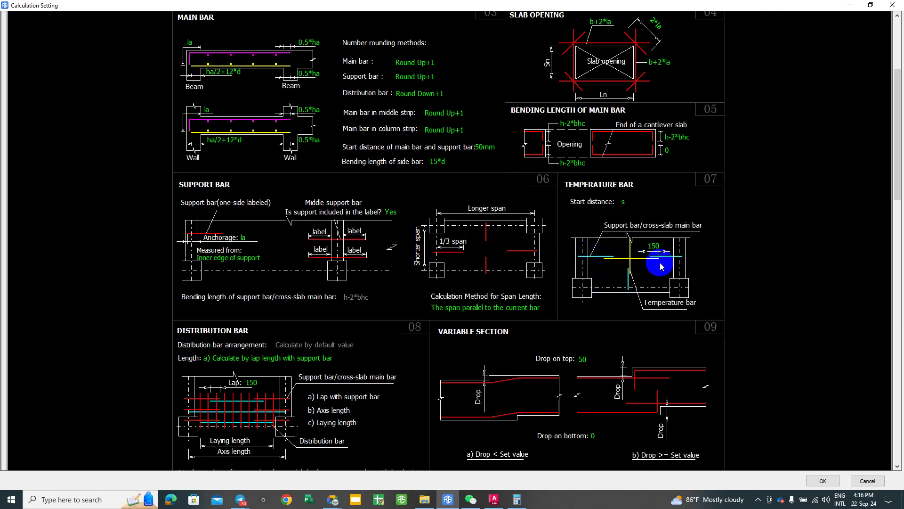
scroll(617, 282, "up", 3)
scroll(612, 282, "up", 1)
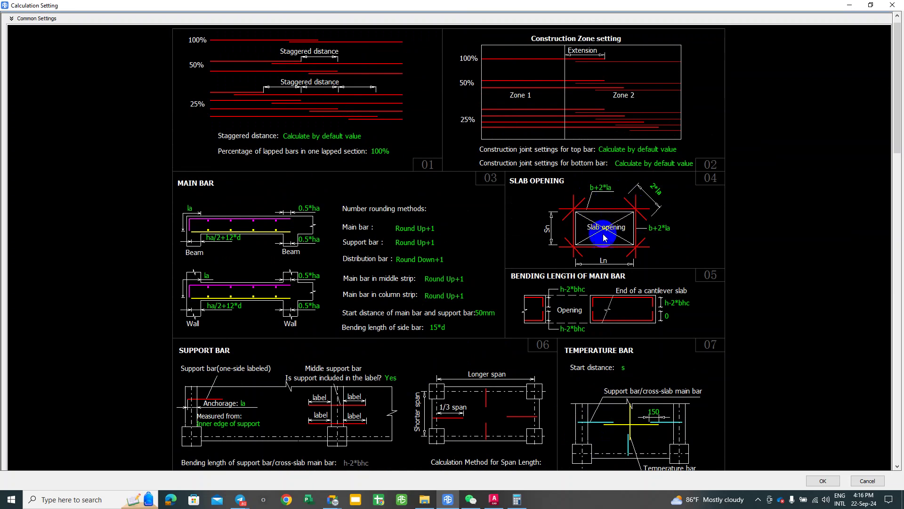
scroll(568, 238, "up", 1)
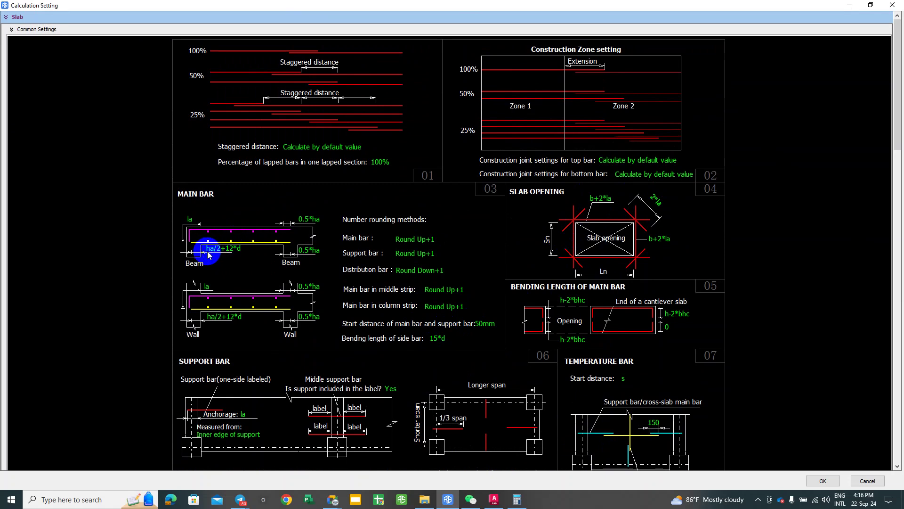
Step: Capture the MAIN BAR settings with a red arrow marking the ha/2+12*d anchorage
left_click(223, 248)
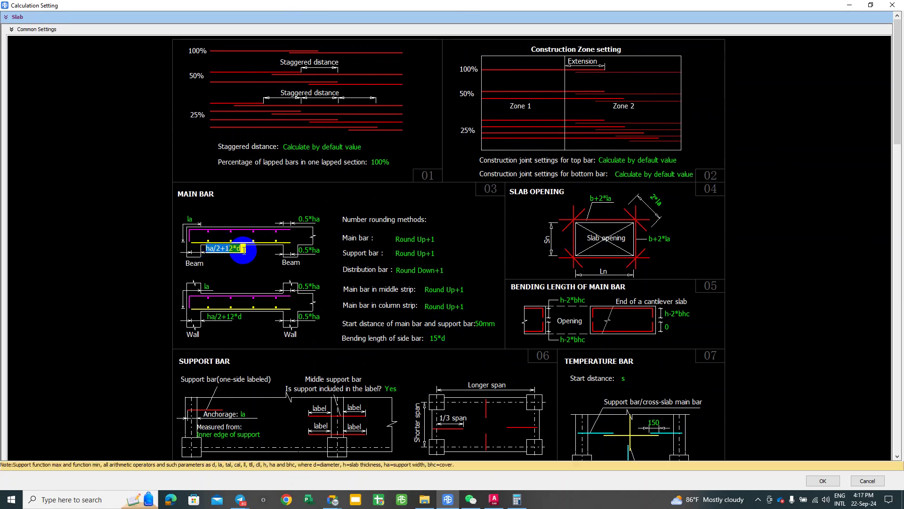
left_click(216, 270)
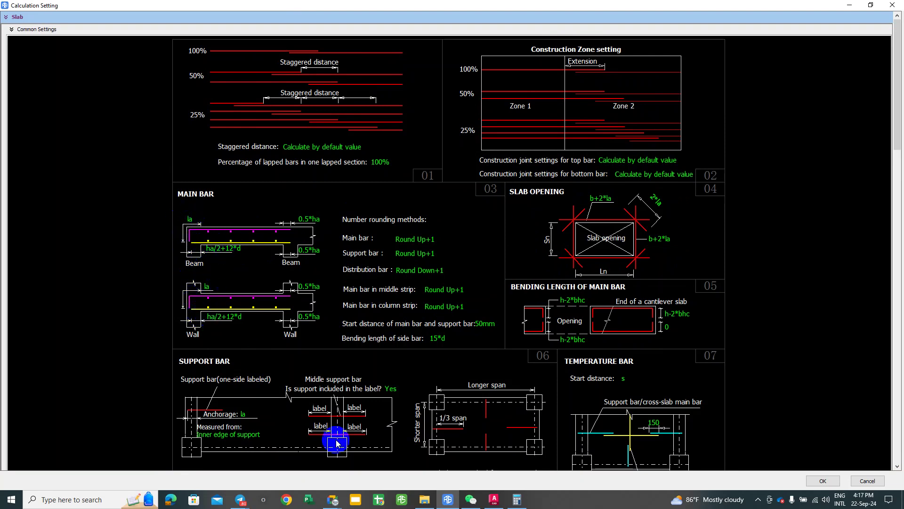
left_click(425, 478)
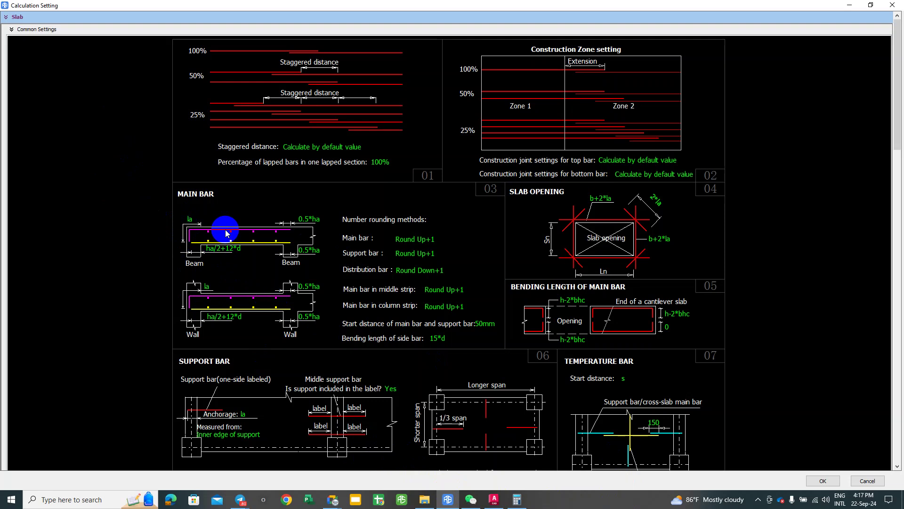
key("F1")
left_click_drag(168, 179, 509, 352)
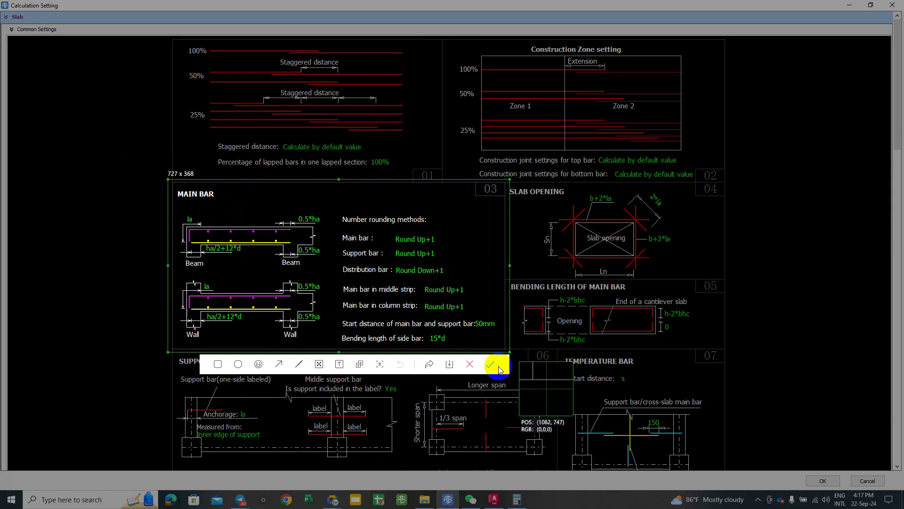
left_click(279, 364)
left_click_drag(209, 261, 194, 242)
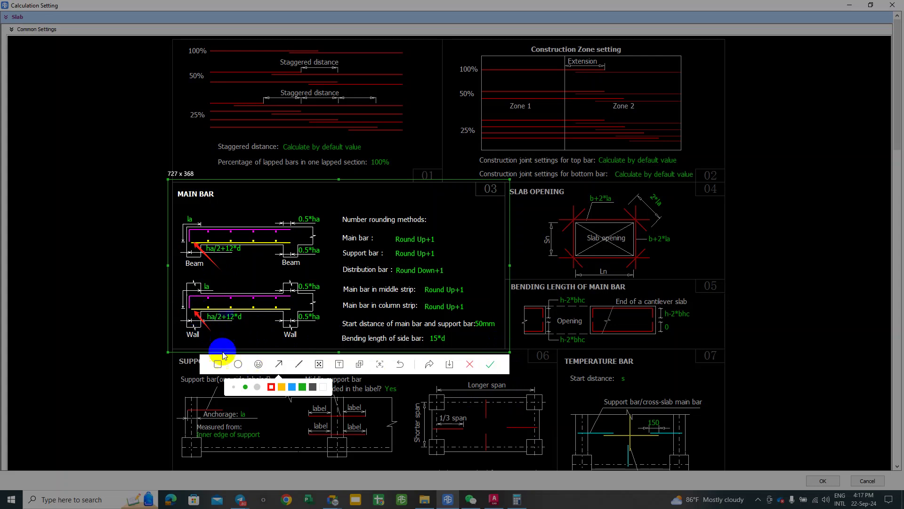
left_click(503, 366)
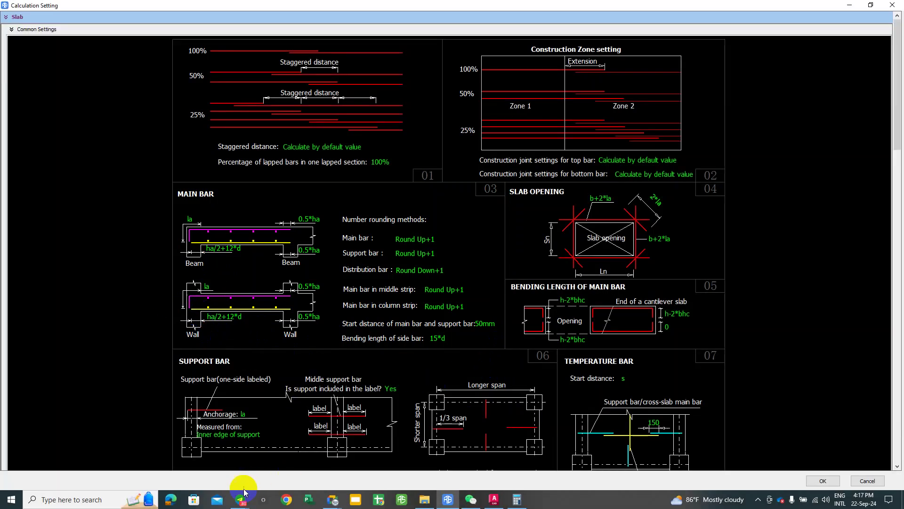
Step: Post the Main Bar screenshot to the Telegram group and close Calculation Setting
mouse_move(241, 499)
left_click(217, 478)
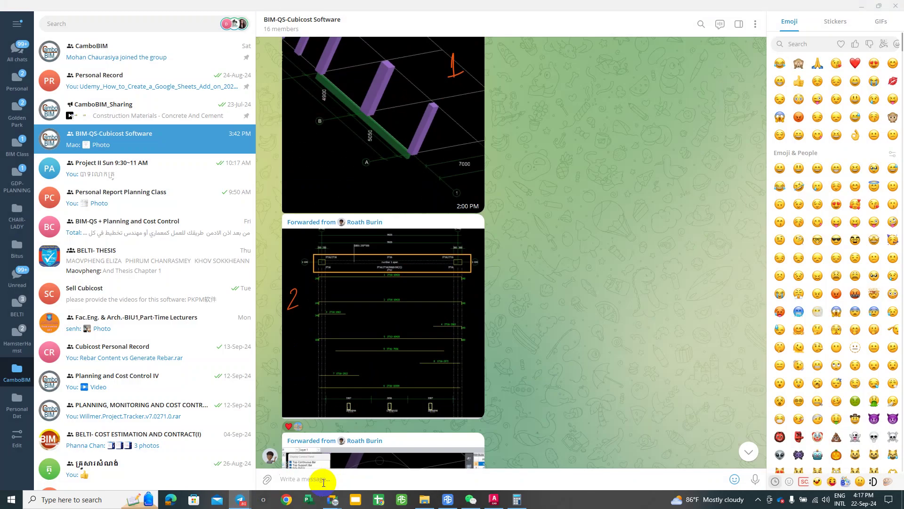
key("ctrl+v")
key("Return")
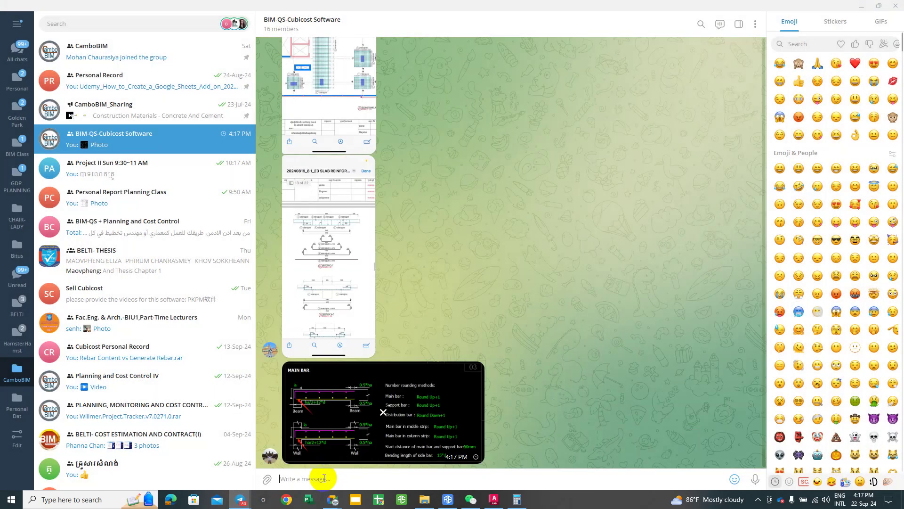
left_click(861, 8)
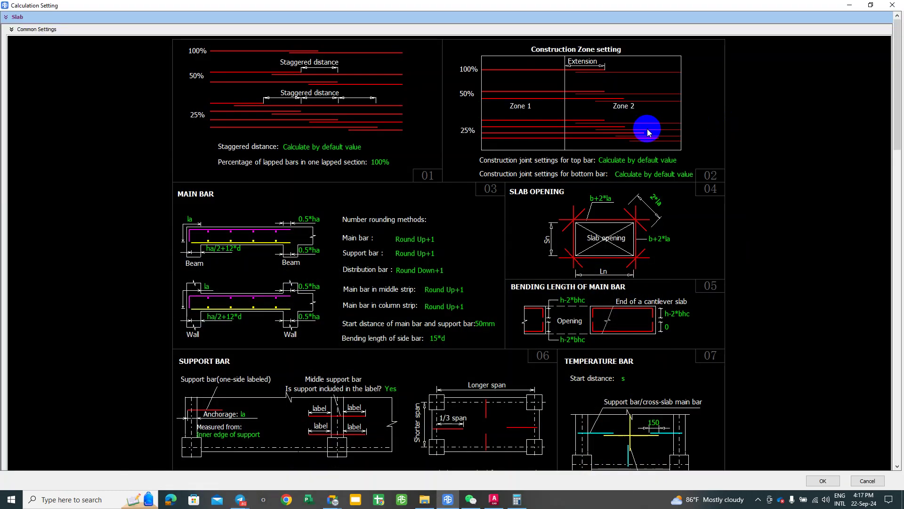
left_click(892, 7)
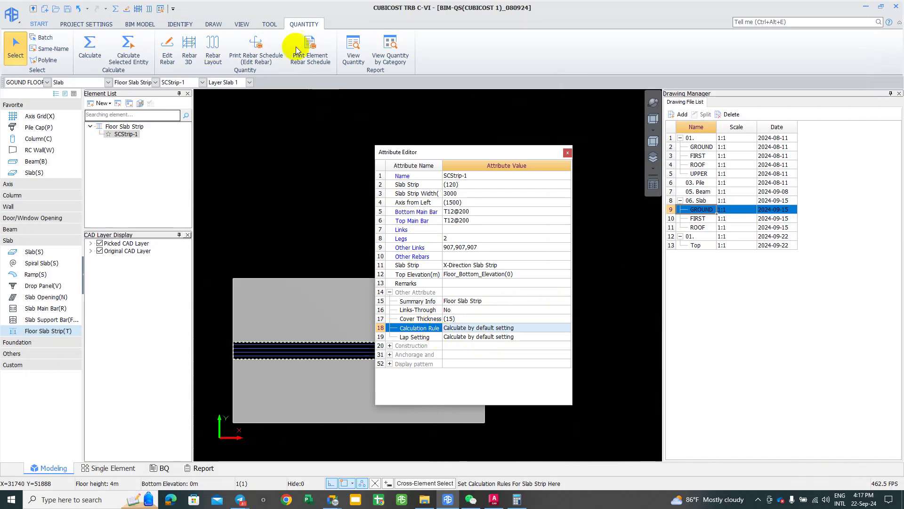
Step: Print the Edit Rebar schedule for the floor slab strip
left_click(262, 52)
left_click(336, 368)
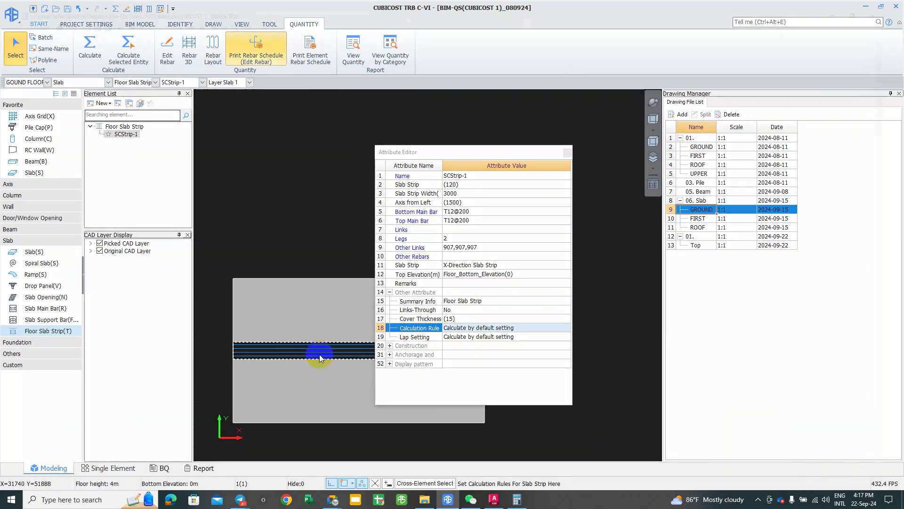
right_click(319, 354)
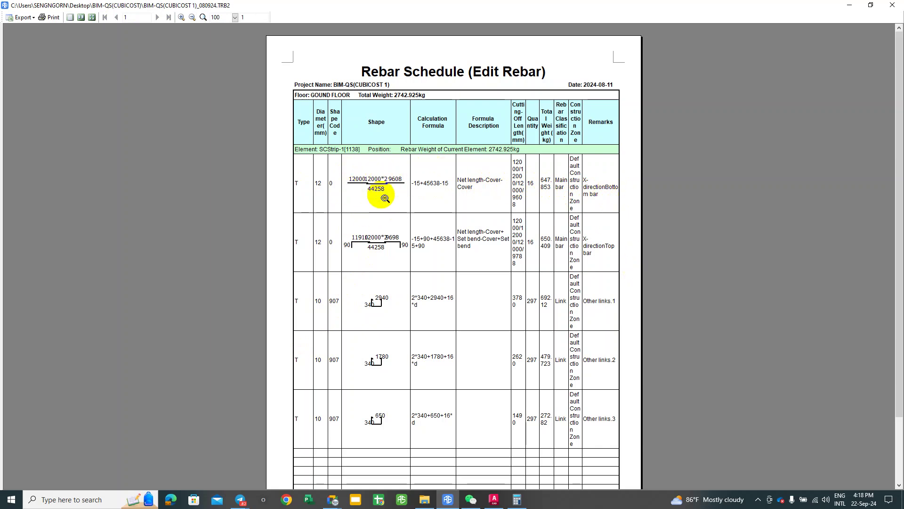
Step: Capture the schedule's bottom main bar row with an arrow at the bar lengths
key("F1")
mouse_move(291, 145)
left_mouse_down()
mouse_move(544, 236)
mouse_move(627, 232)
left_mouse_up()
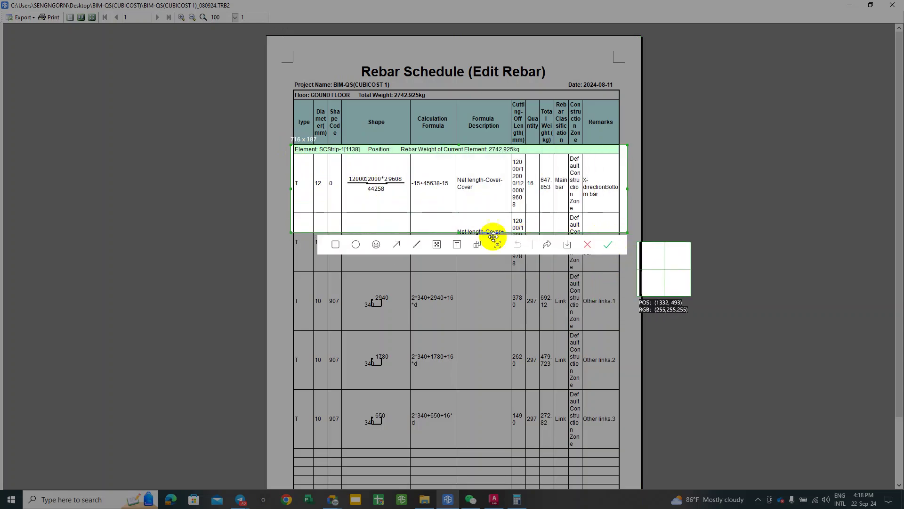
left_click(398, 245)
mouse_move(376, 212)
left_mouse_down()
mouse_move(348, 189)
mouse_move(401, 189)
left_mouse_up()
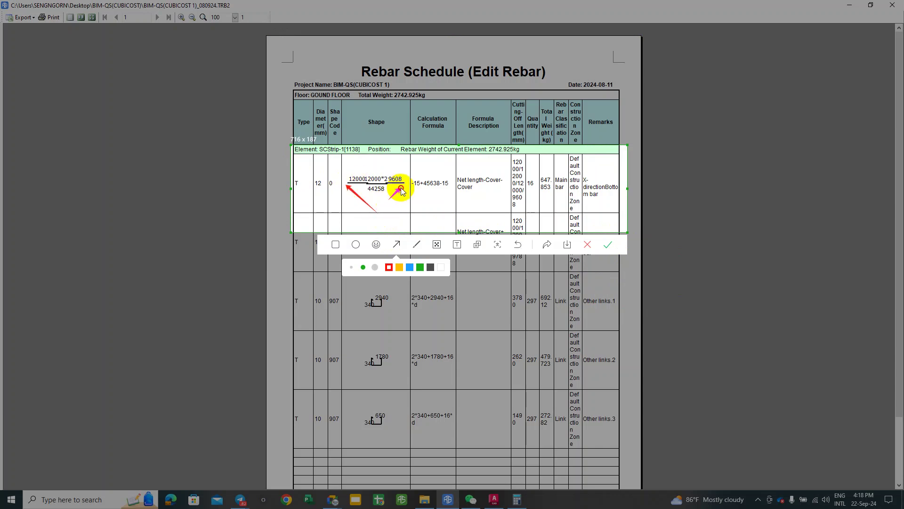
left_click(609, 244)
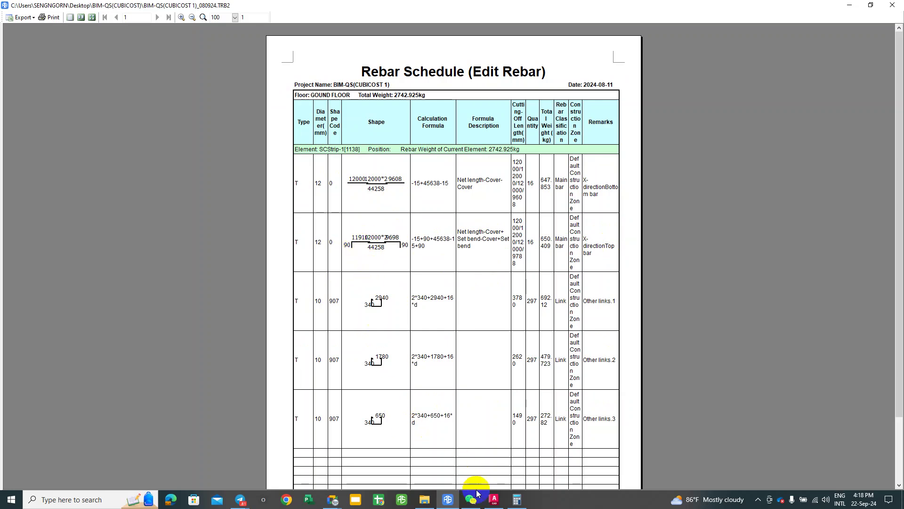
Step: Send the schedule picture to the BIM-QS-Cubicost Software group and close the report
left_click(241, 500)
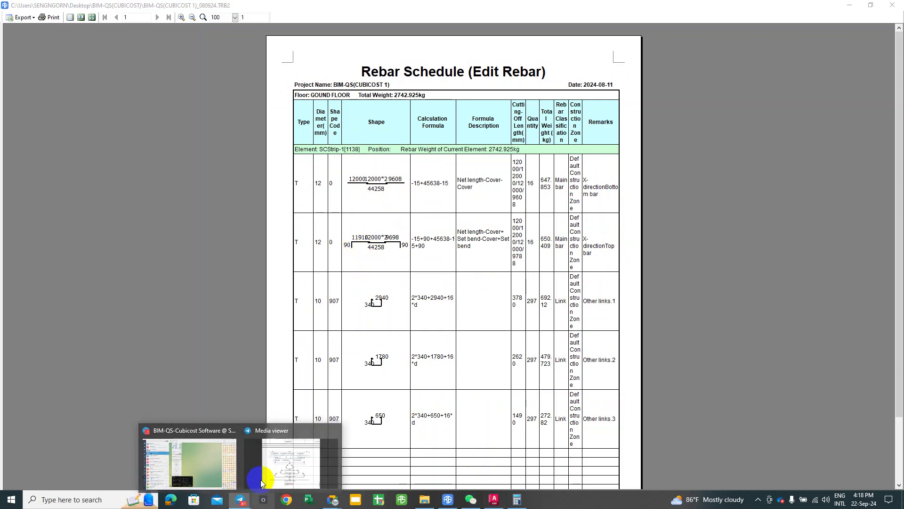
left_click(207, 469)
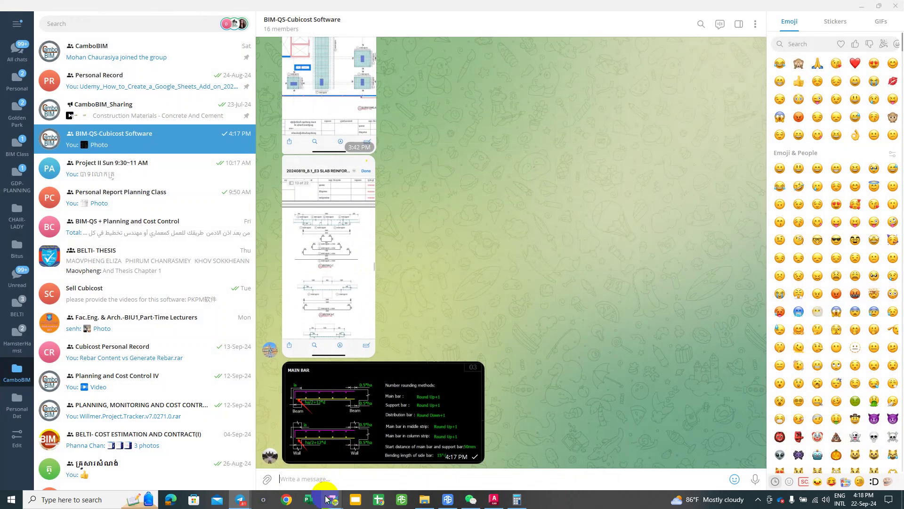
key("ctrl+v")
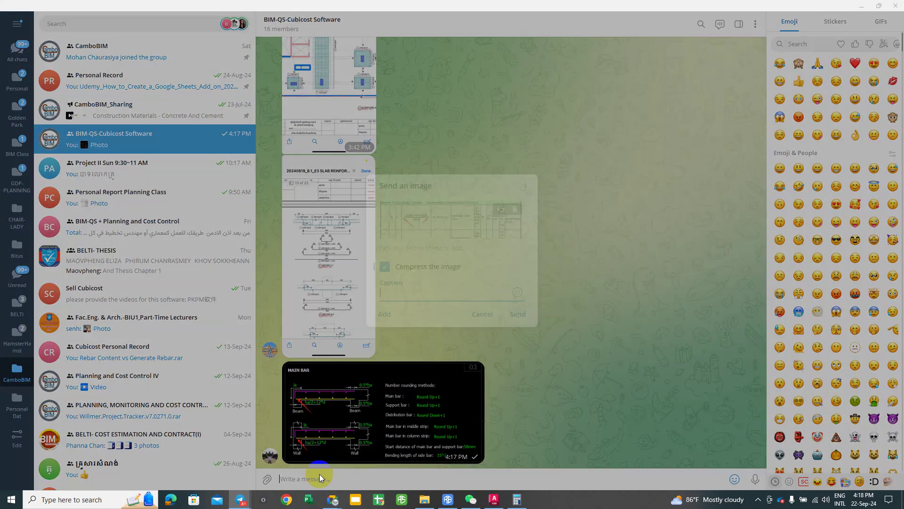
key("Return")
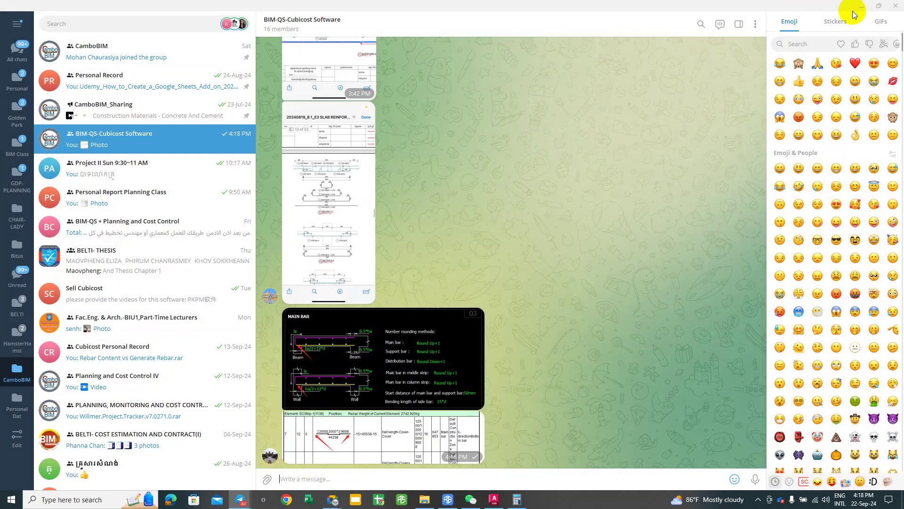
left_click(862, 6)
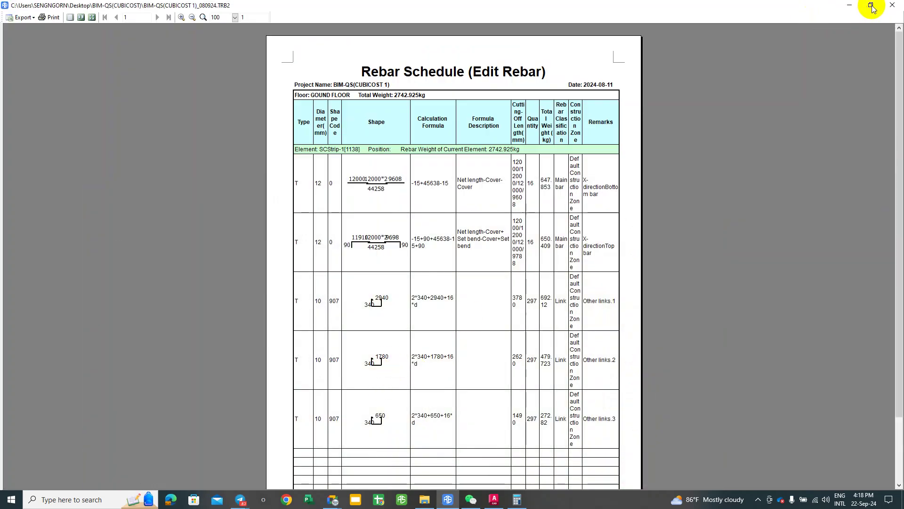
left_click(887, 6)
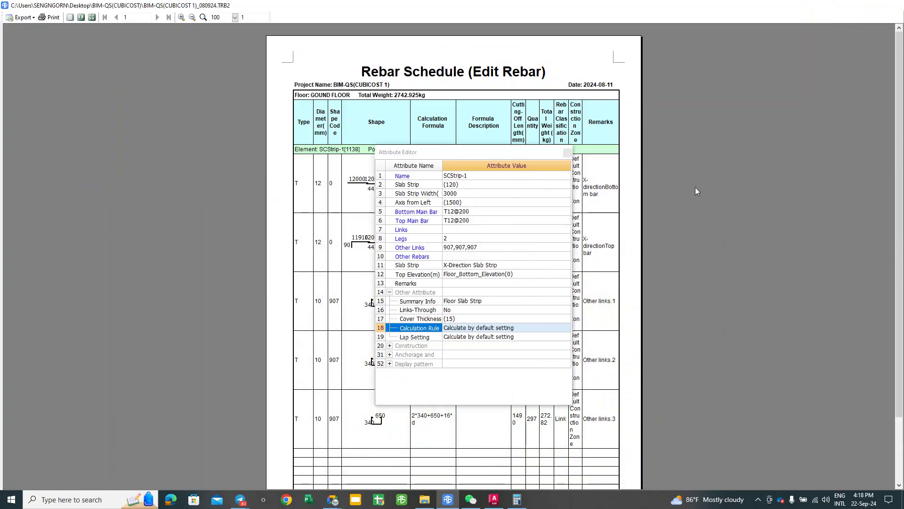
Step: In the strip's calculation settings, replace ha/2+12*d with la for the beam and wall anchorage, then apply
left_click(476, 328)
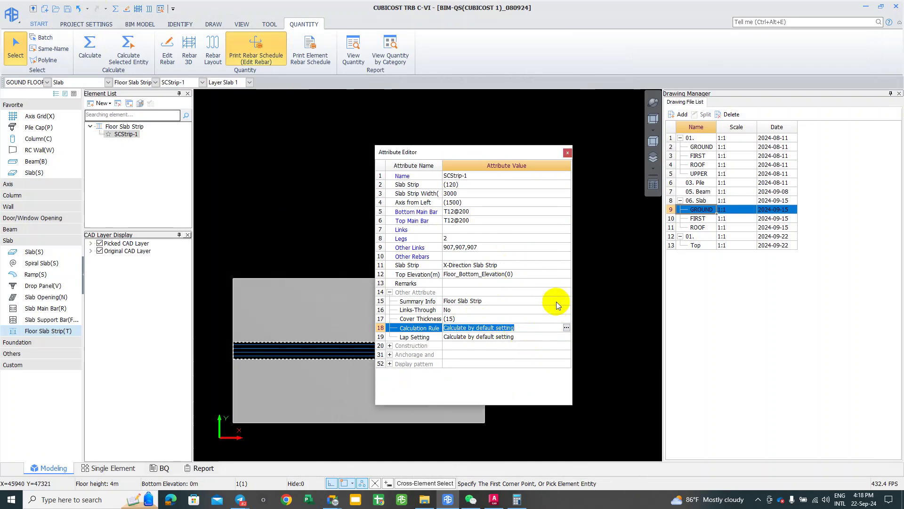
left_click(566, 328)
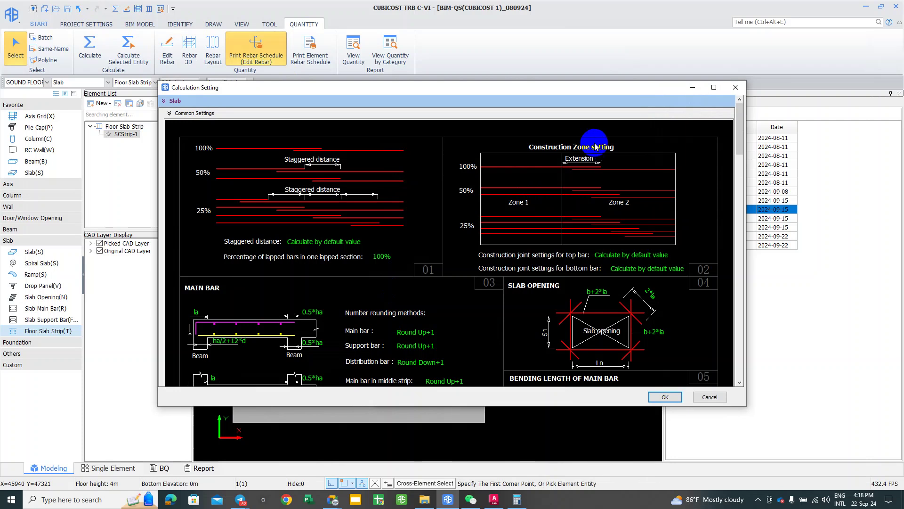
left_click(714, 87)
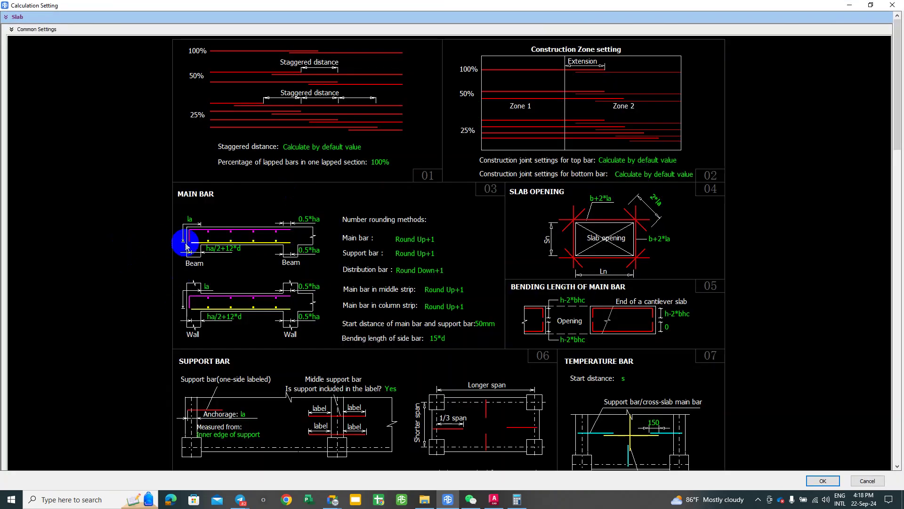
double_click(190, 219)
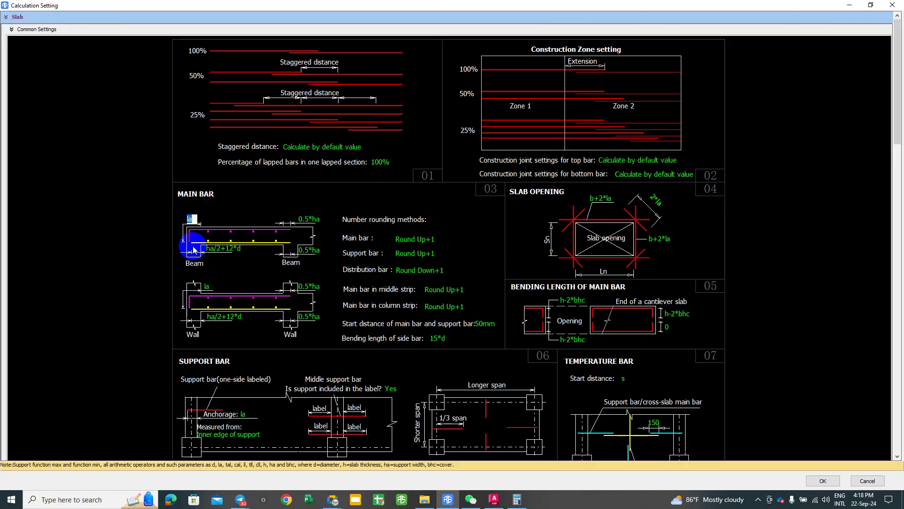
double_click(224, 248)
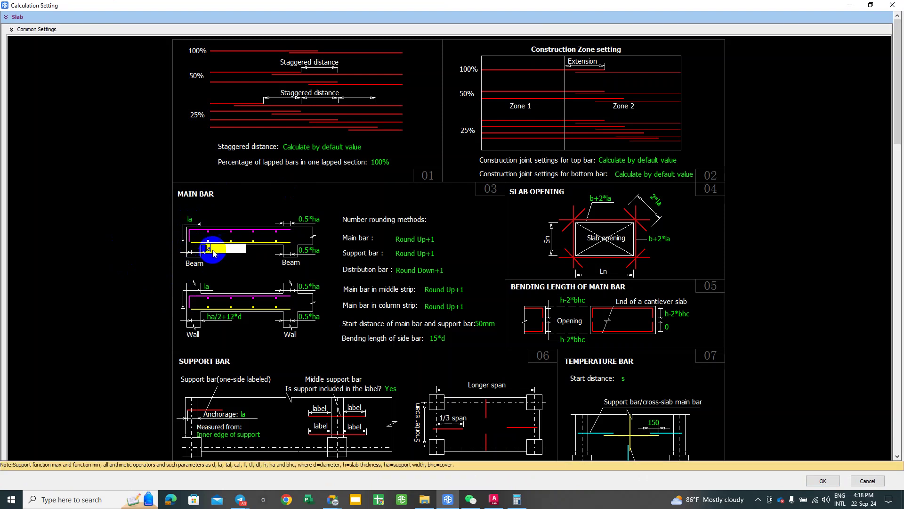
key("Return")
left_click(221, 320)
left_click(221, 320)
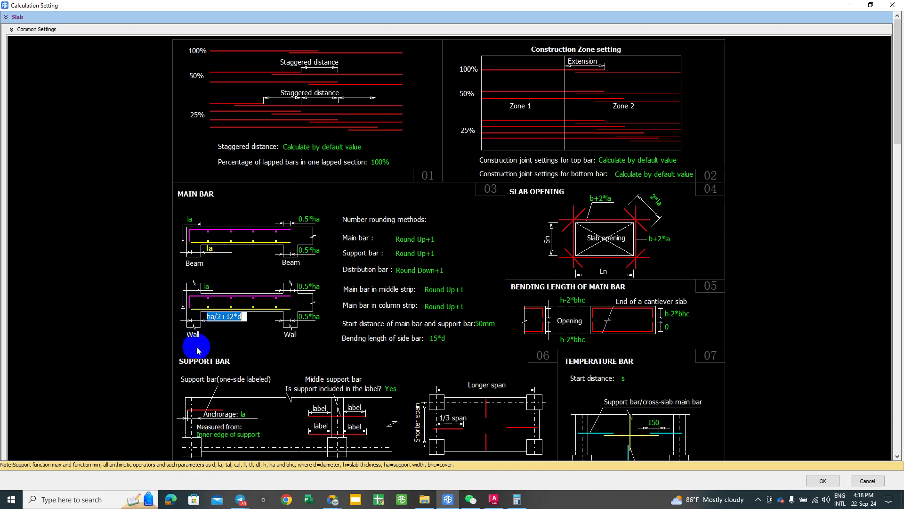
type("la")
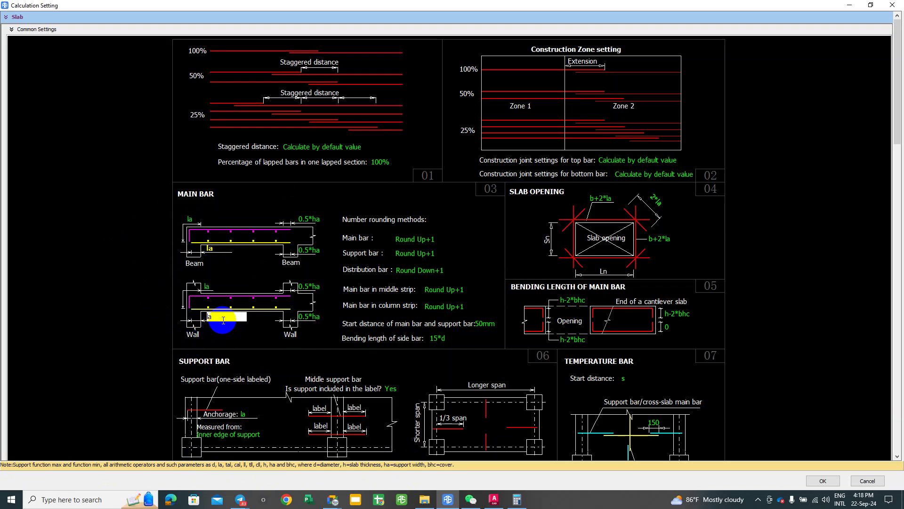
key("Return")
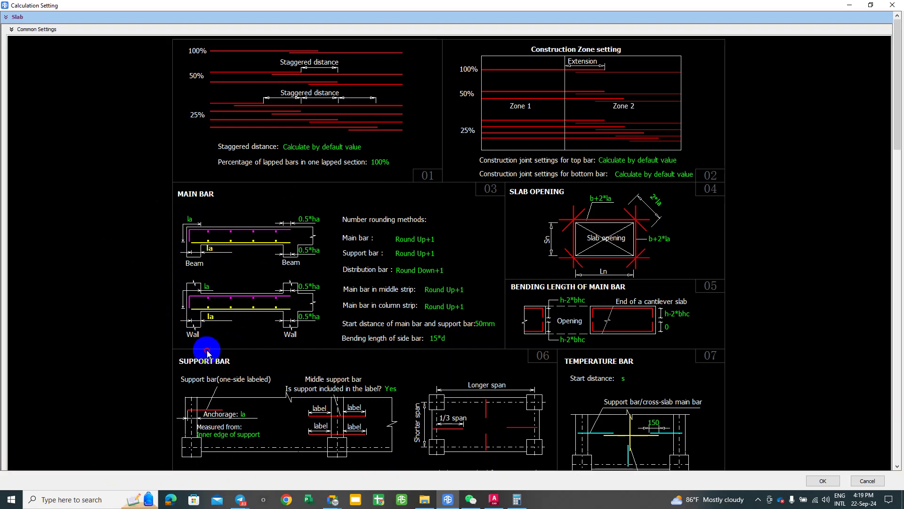
left_click(836, 481)
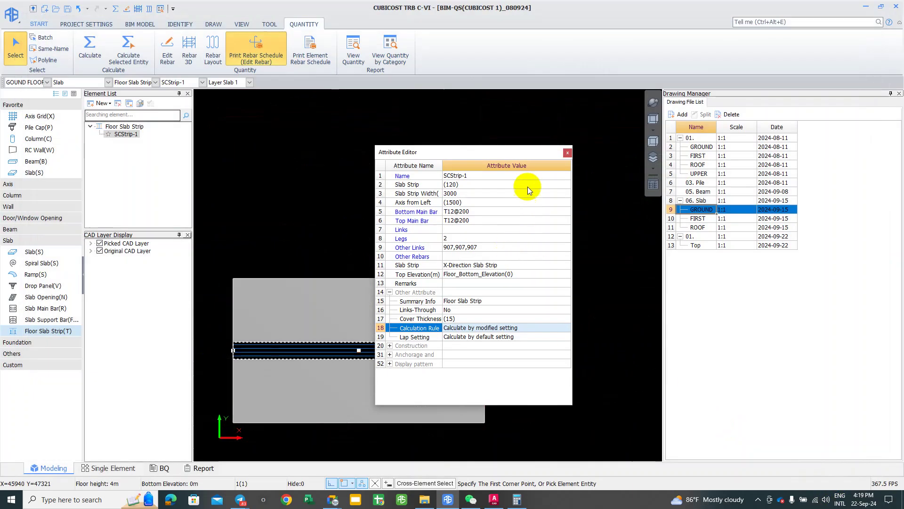
Step: Recalculate the slab strip SCStrip-1 with Calculate Selected Entity
left_click(567, 153)
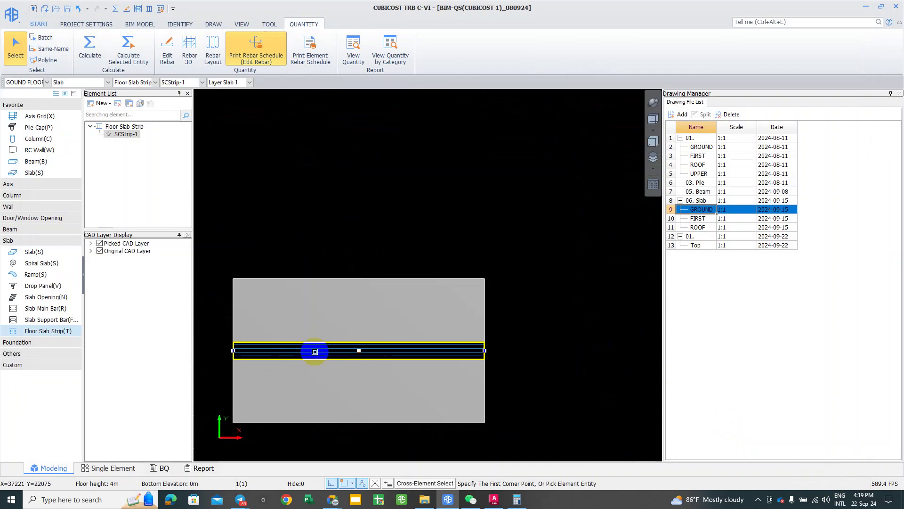
right_click(324, 383)
left_click(340, 349)
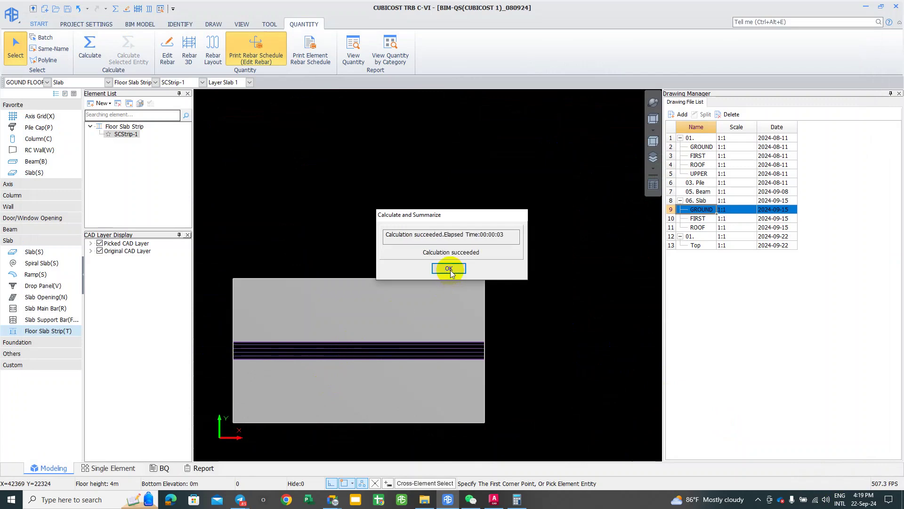
left_click(449, 269)
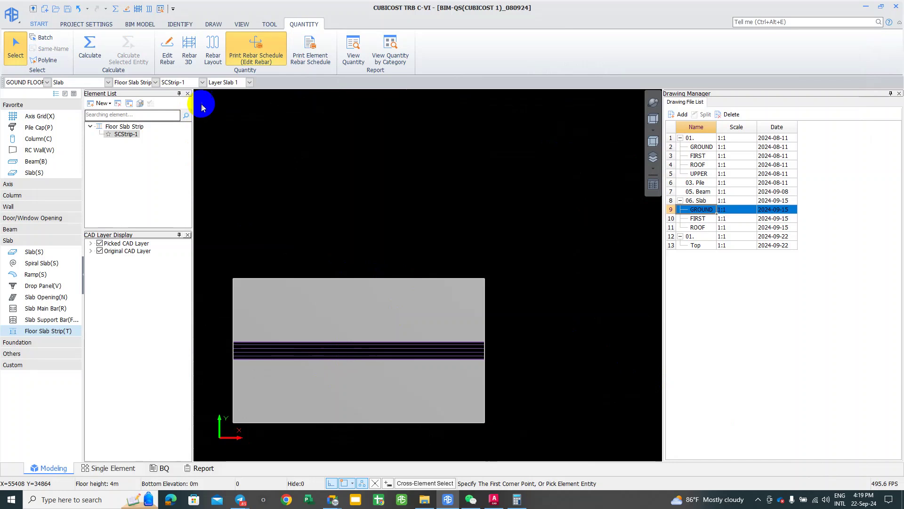
Step: Generate the Edit Rebar schedule for SCStrip-1
middle_click_drag(284, 164, 299, 156)
left_click(261, 346)
left_click(258, 47)
left_click(282, 342)
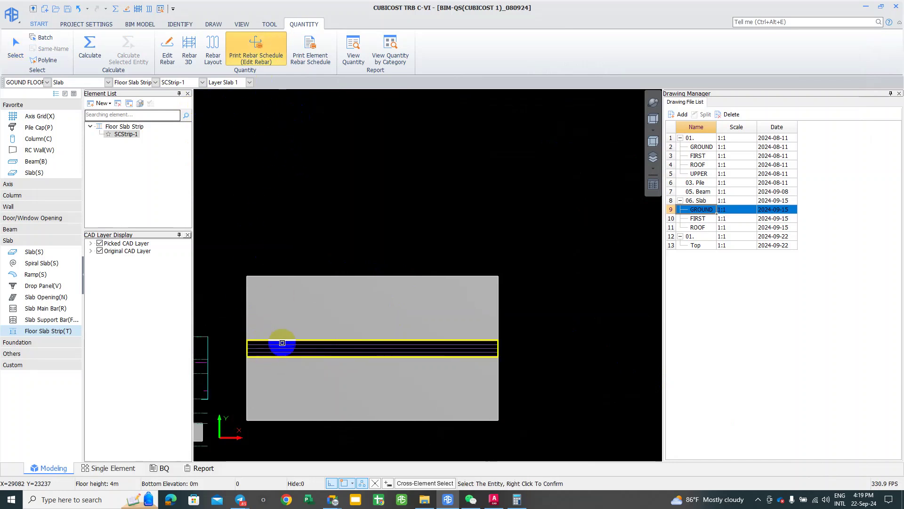
right_click(288, 209)
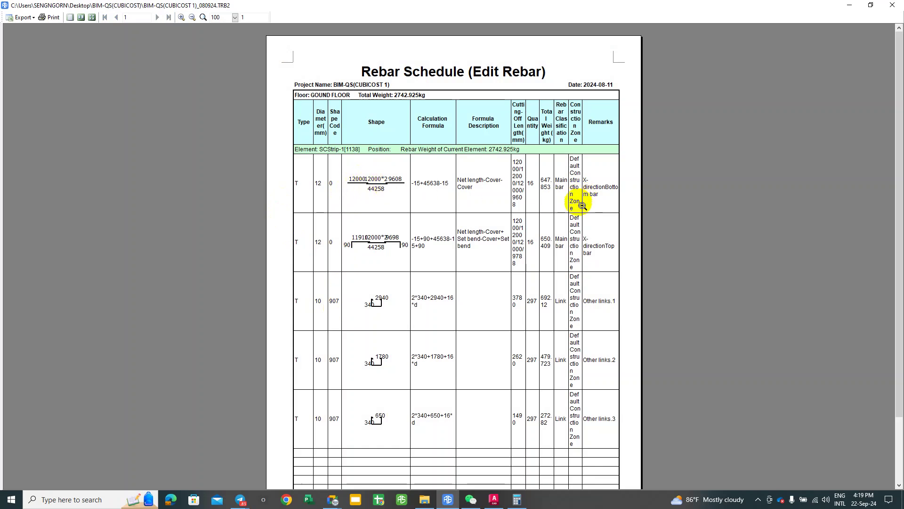
left_click(389, 191)
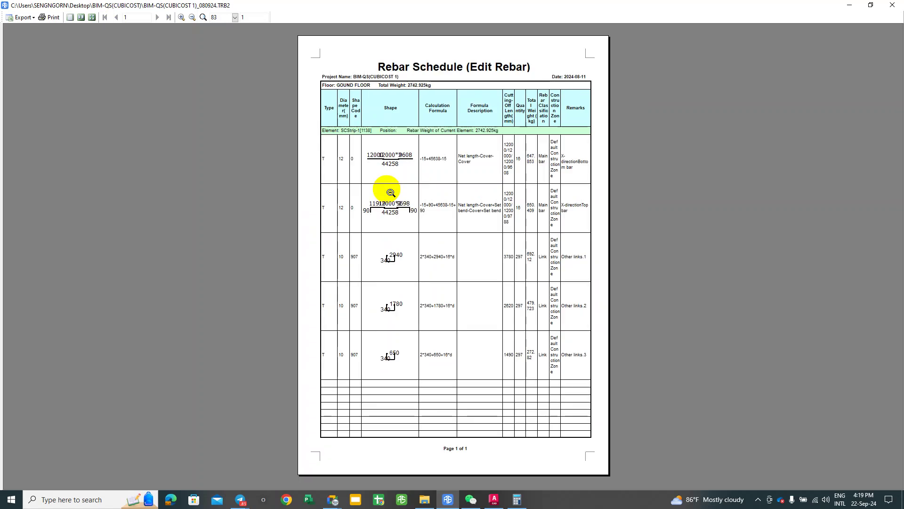
left_click(390, 214)
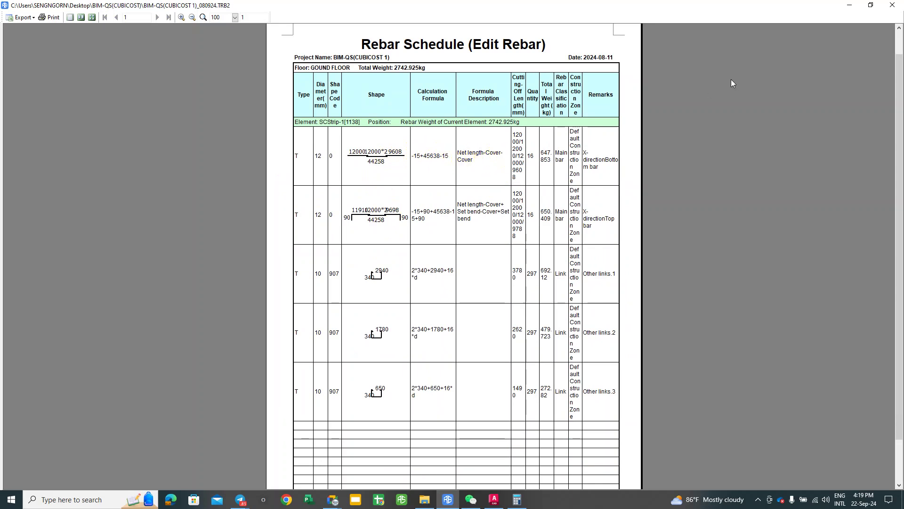
left_click(891, 7)
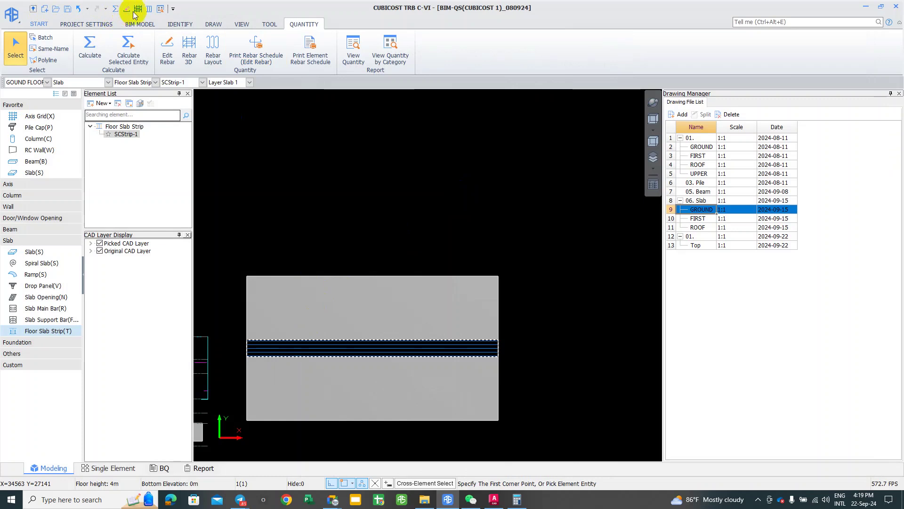
Step: Recalculate quantities for the GOUND FLOOR
left_click(116, 8)
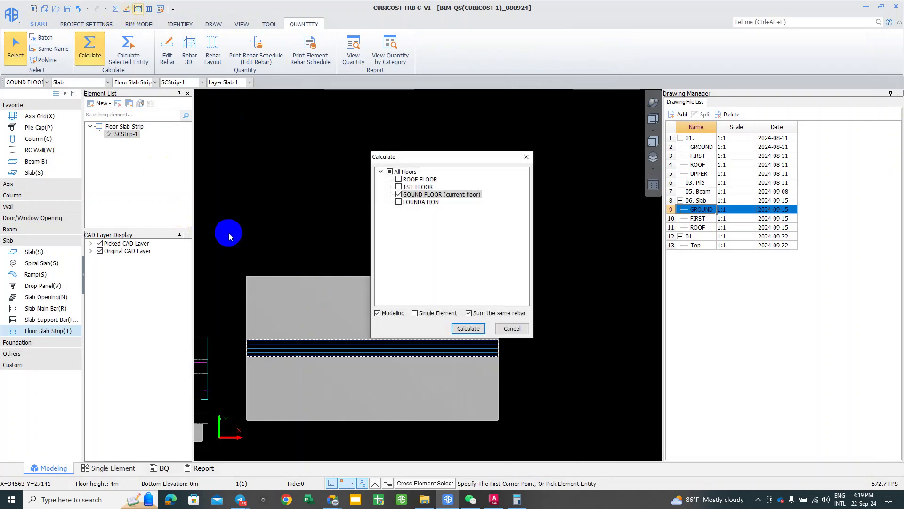
left_click(470, 329)
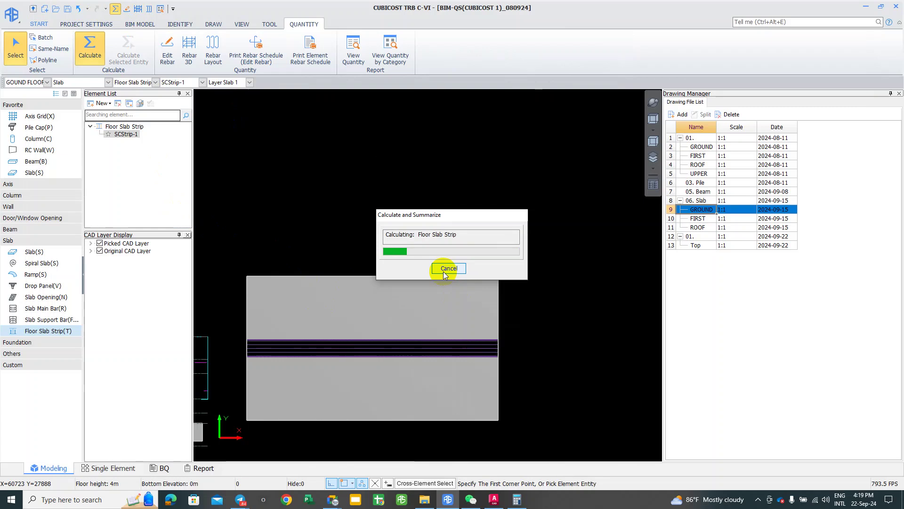
left_click(447, 269)
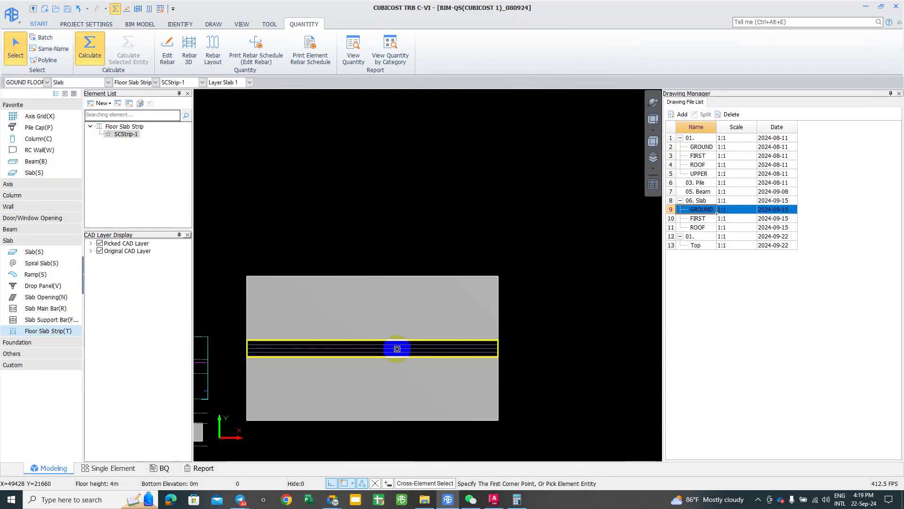
Step: Reprint SCStrip-1's Edit Rebar schedule, enlarge it for reading, then close the report
left_click(405, 348)
right_click(407, 345)
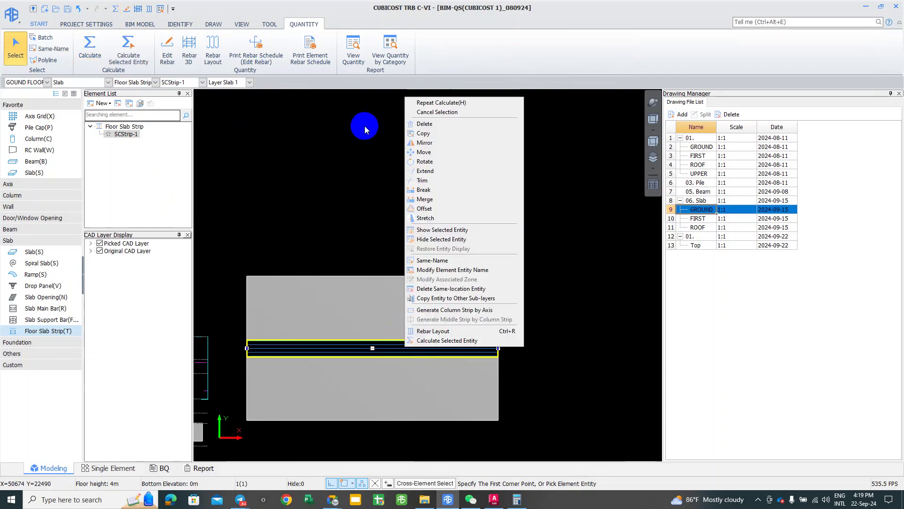
left_click(250, 55)
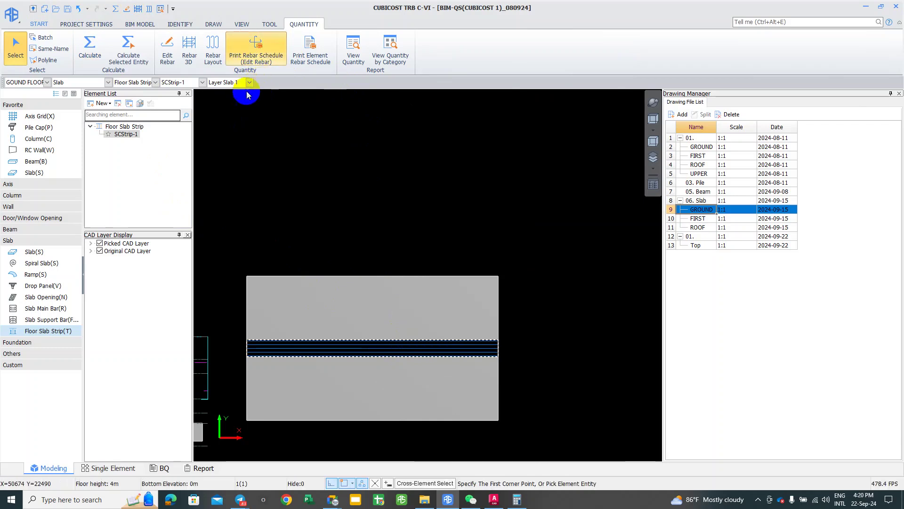
right_click(267, 199)
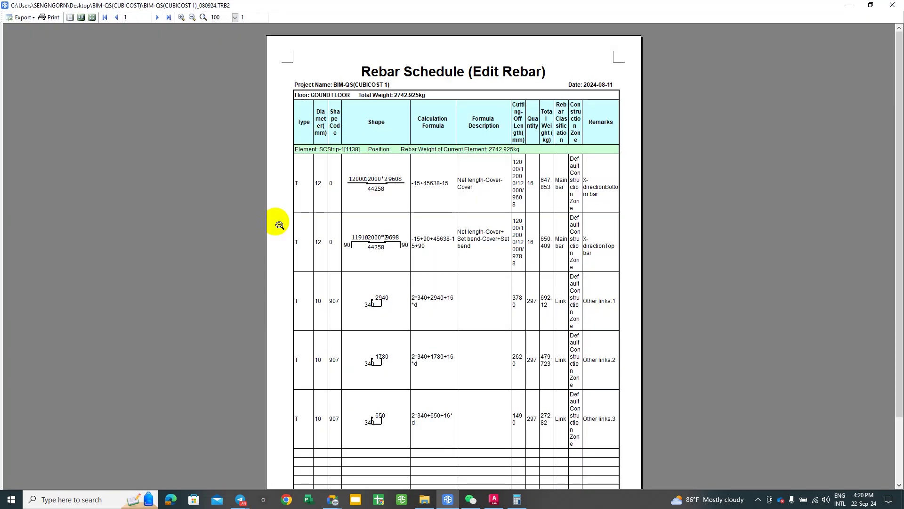
left_click(360, 176)
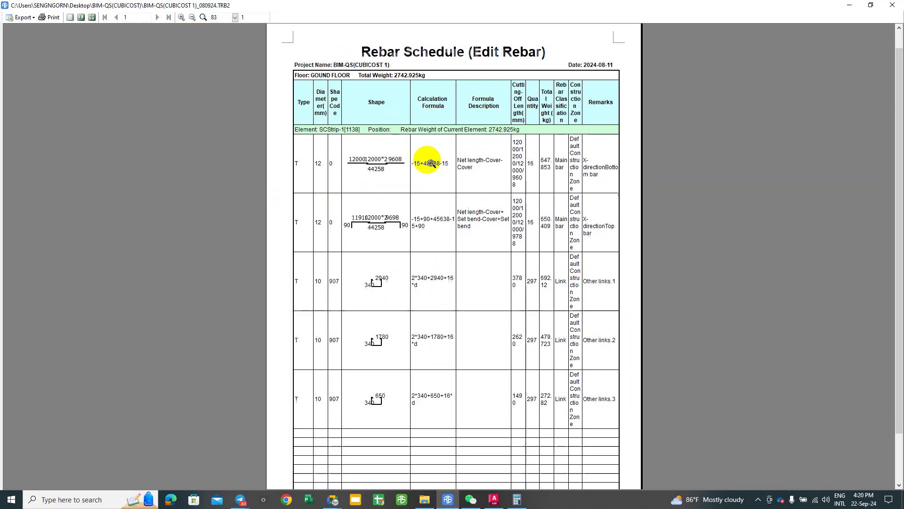
left_click(891, 7)
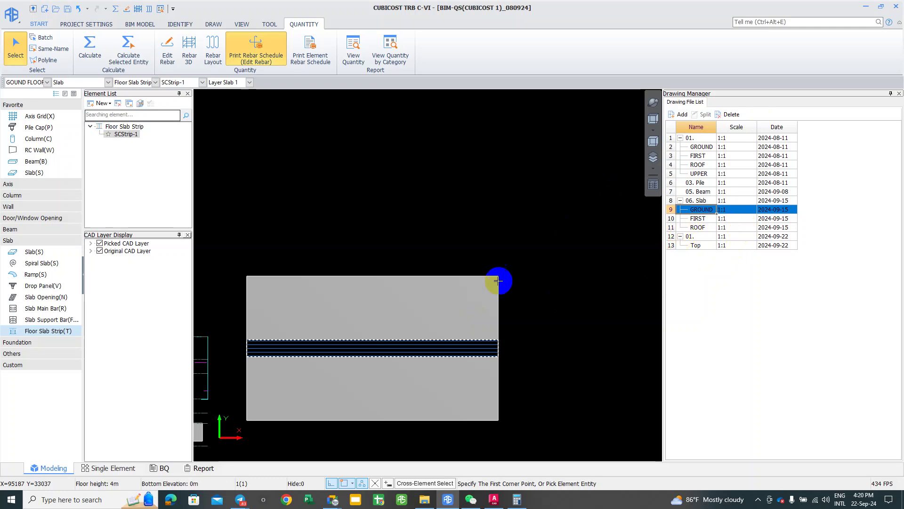
Step: Open SCStrip-1's Calculation Rule settings and enlarge the settings window
left_click(414, 344)
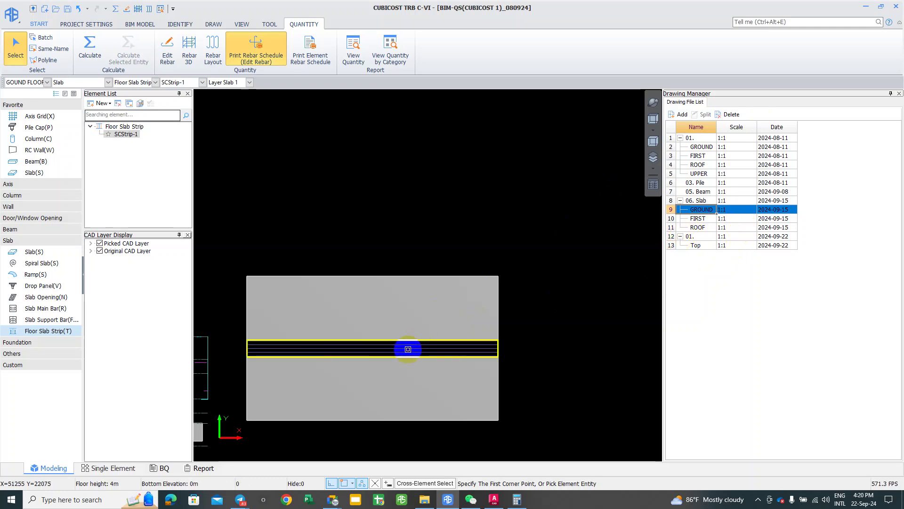
key("Escape")
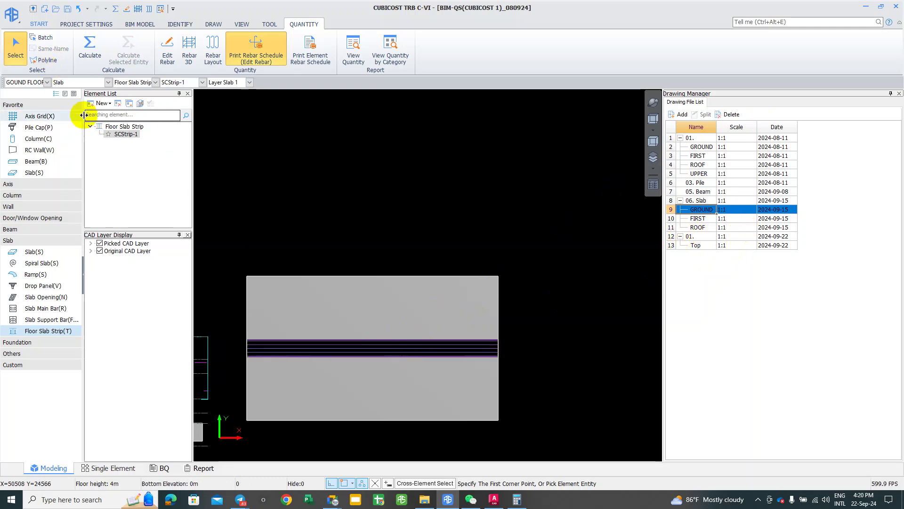
double_click(285, 348)
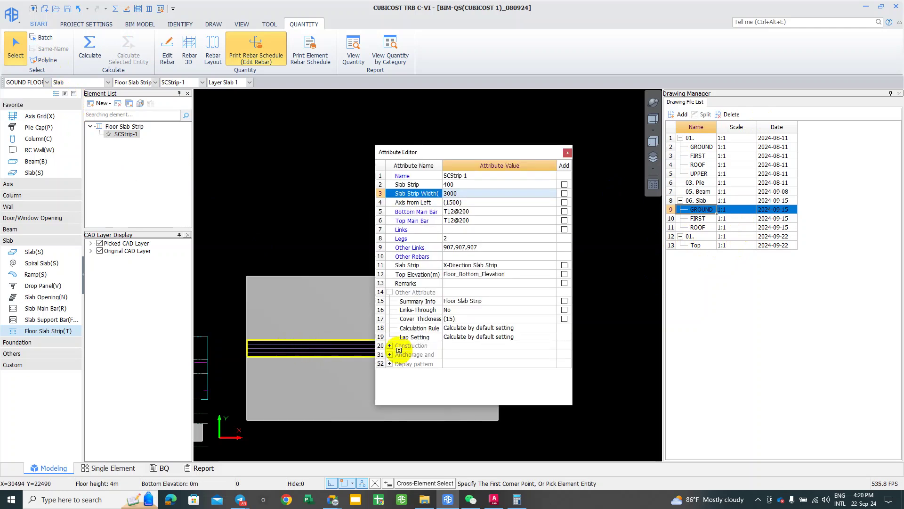
left_click(516, 328)
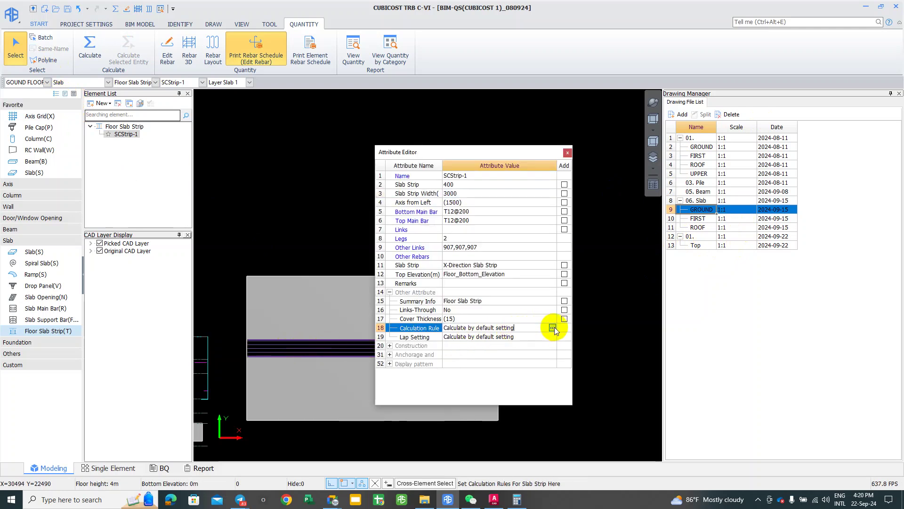
left_click(552, 327)
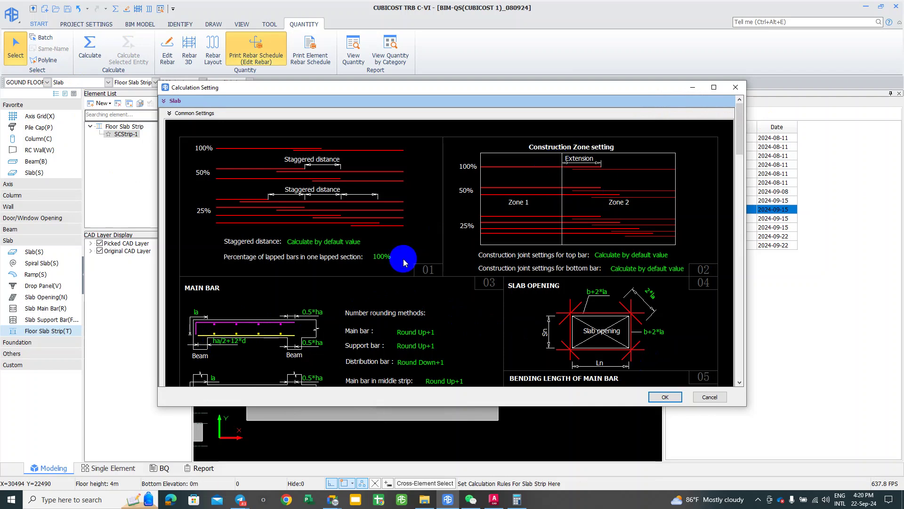
left_click_drag(280, 84, 492, 2)
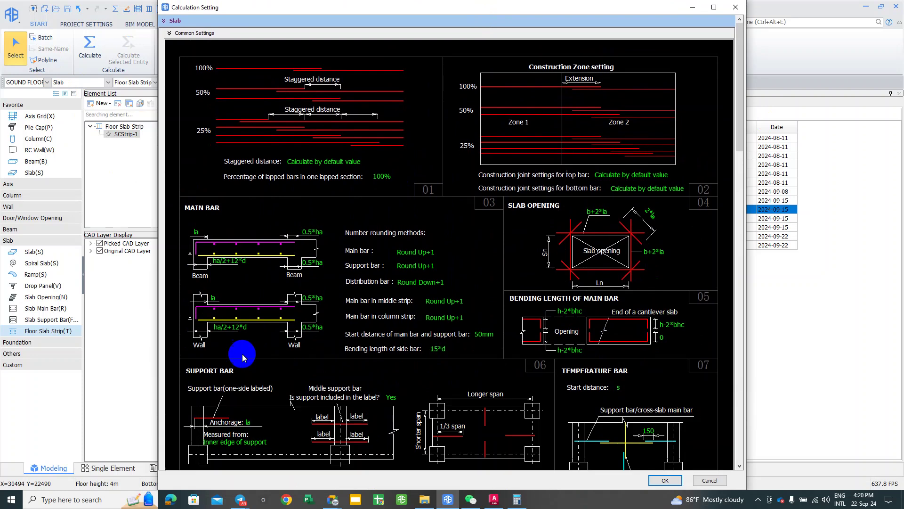
Step: Change the beam and wall support main bar anchorage from ha/2+12*d to la and confirm
left_click(198, 233)
left_click(229, 260)
type("la")
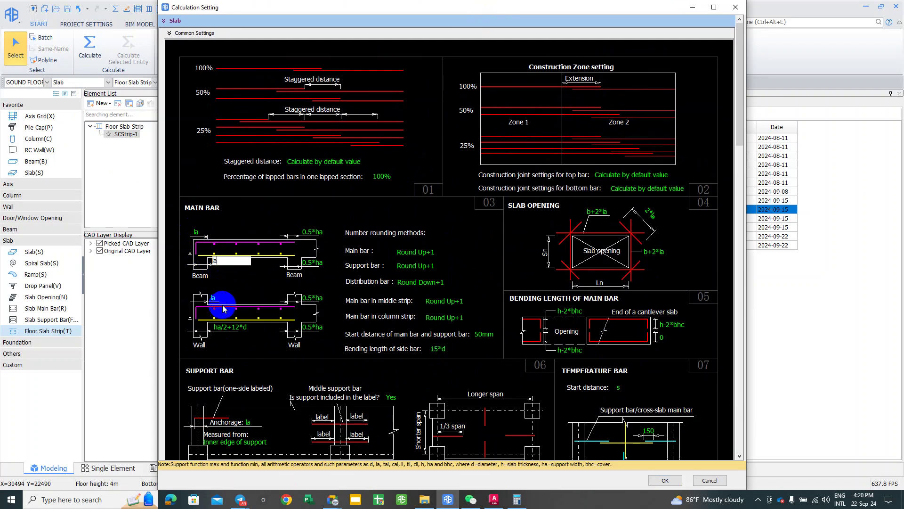
left_click(223, 333)
left_click(229, 328)
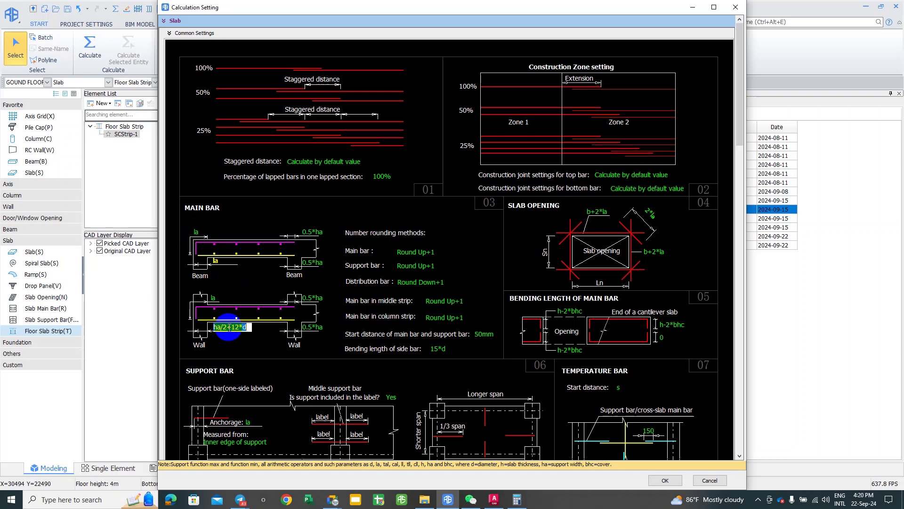
type("la")
left_click(243, 363)
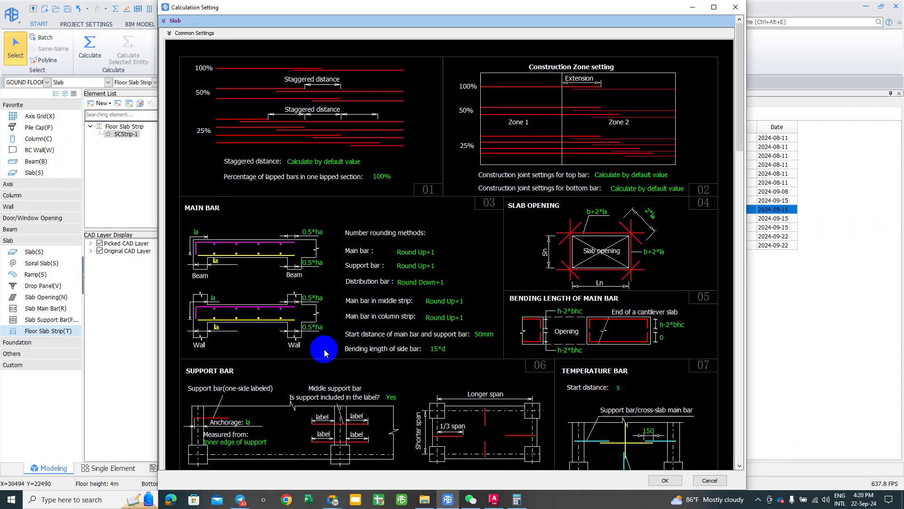
scroll(561, 403, "down", 2)
left_click(662, 478)
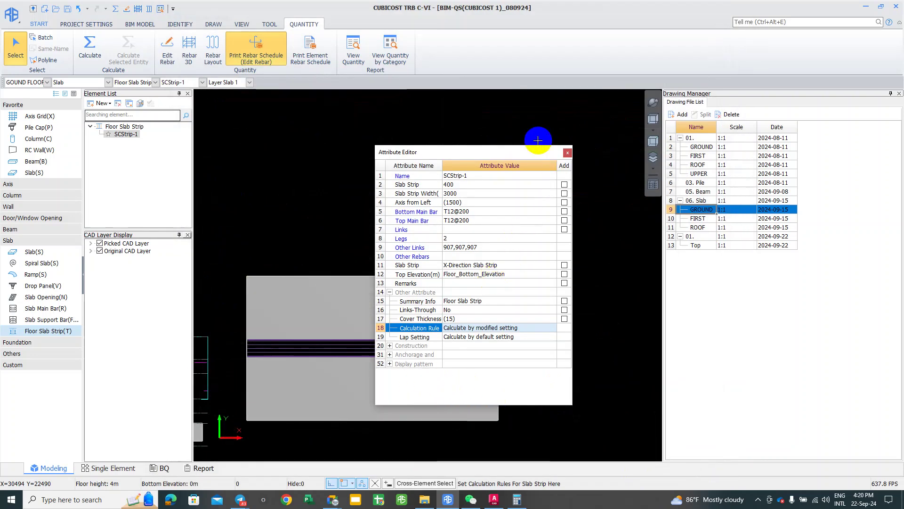
Step: Reopen SCStrip-1's attributes to verify its Lap Setting and modified Calculation Rule
left_click(567, 152)
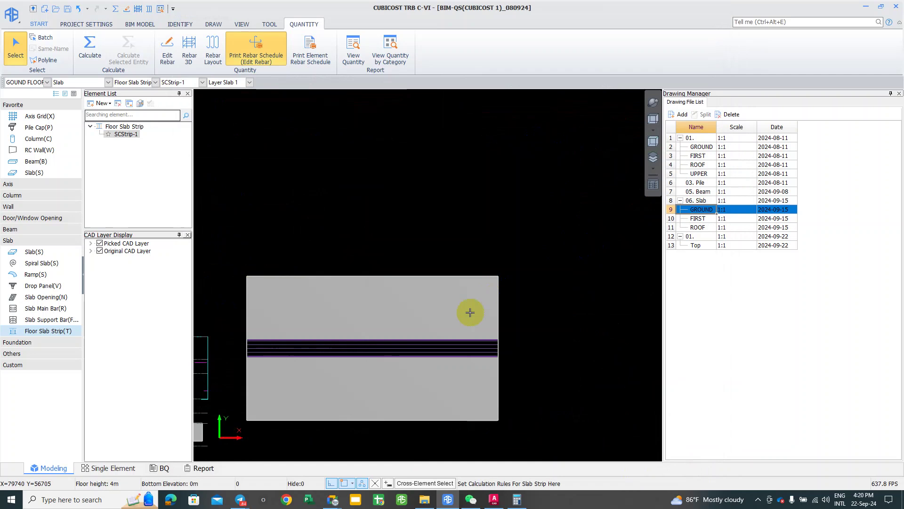
left_click(398, 350)
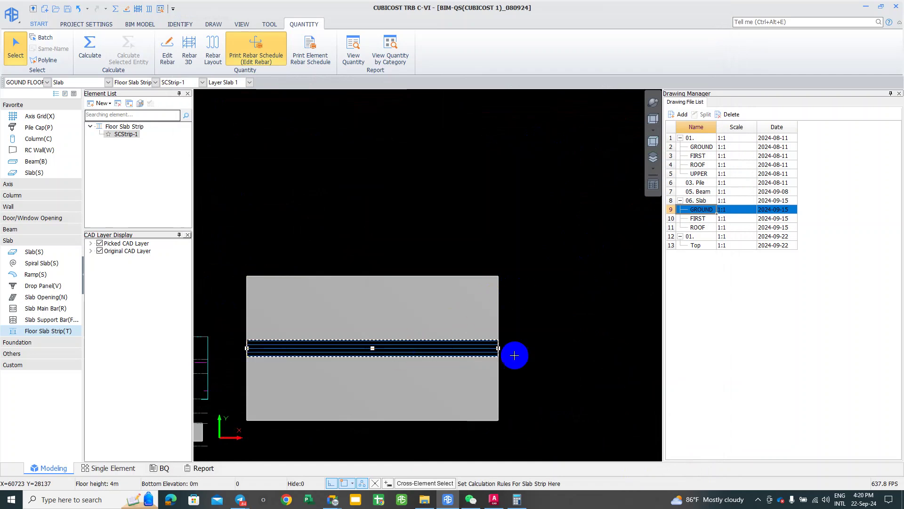
left_click(60, 94)
left_click(66, 94)
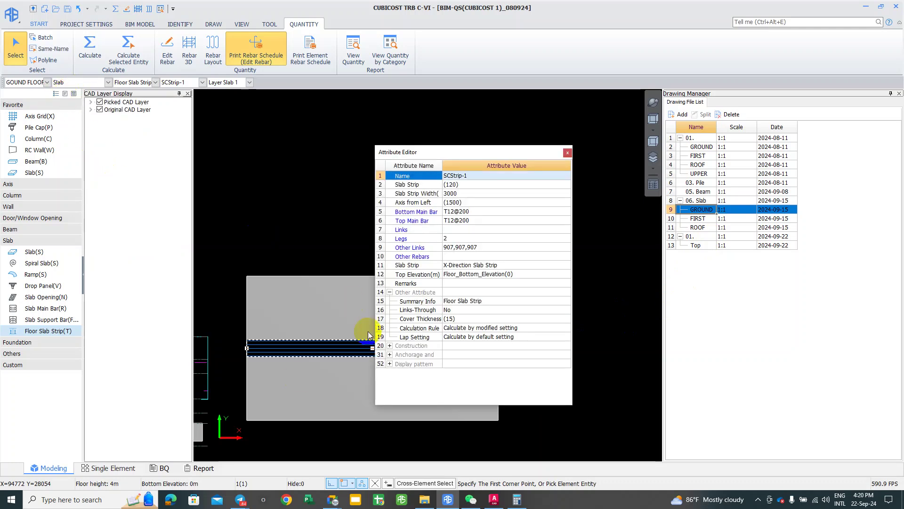
left_click(517, 337)
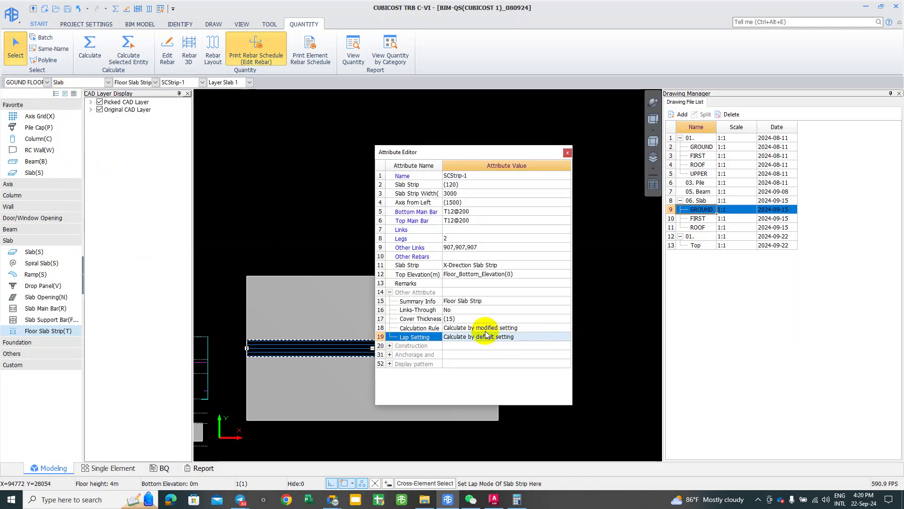
left_click(508, 327)
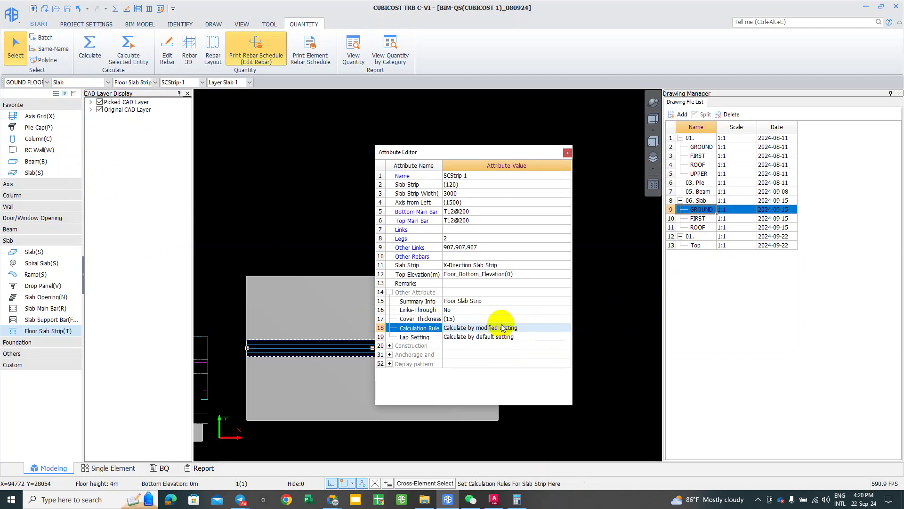
left_click(568, 152)
Step: Recalculate only the selected slab strip and reselect it
right_click(304, 347)
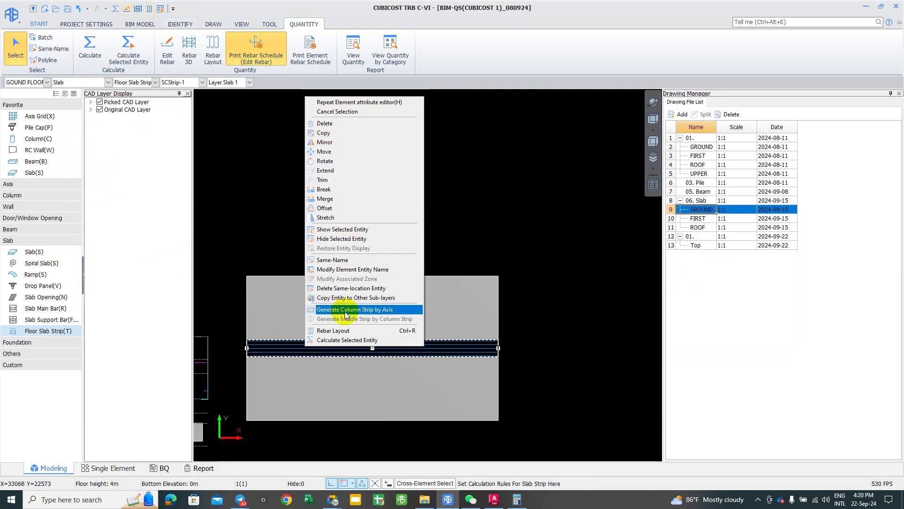
left_click(346, 339)
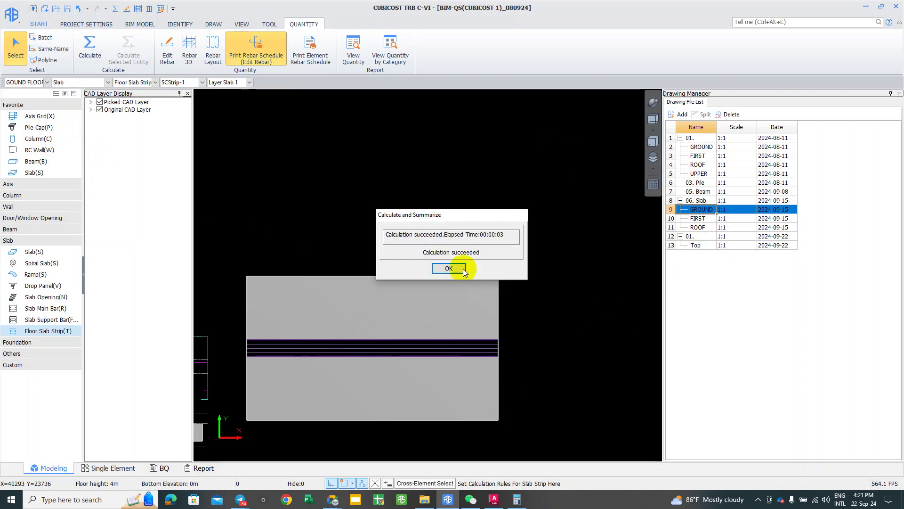
left_click(448, 268)
left_click(439, 349)
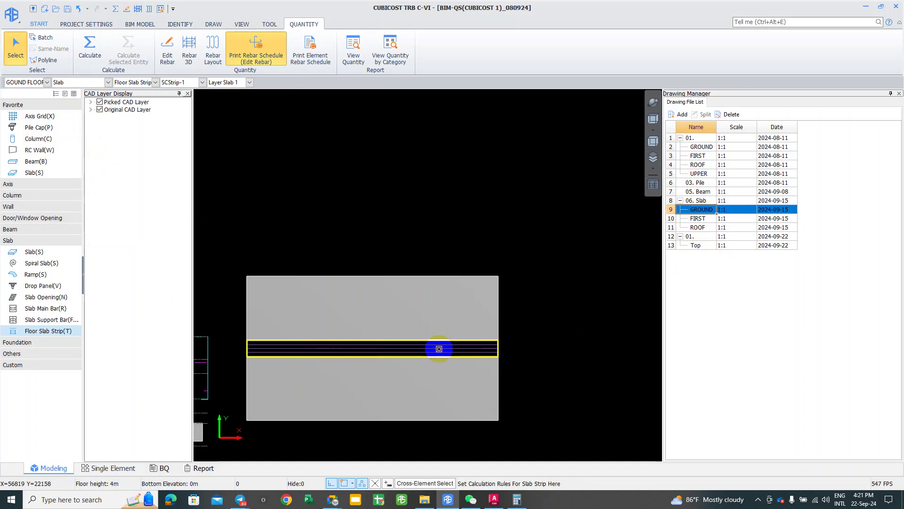
left_click(443, 343)
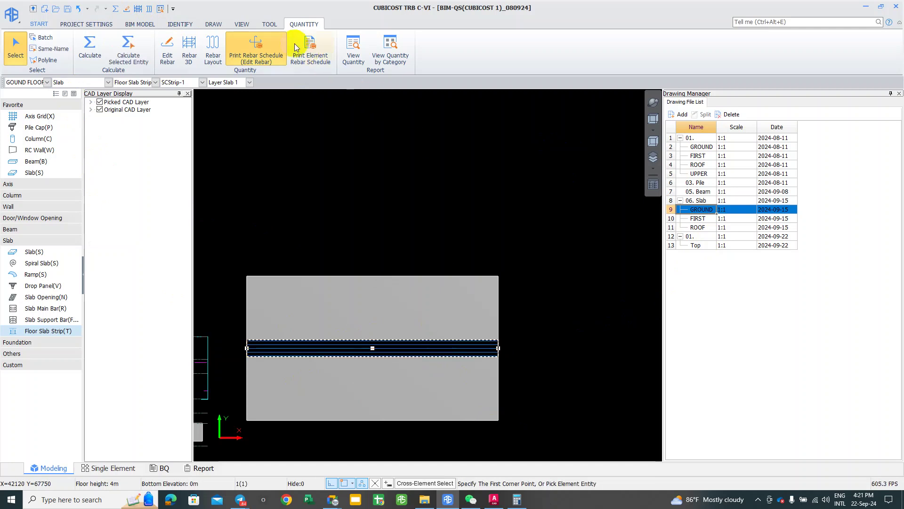
Step: Produce SCStrip-1's Edit Rebar schedule and magnify the page to check the 12 mm bar formulas
right_click(290, 126)
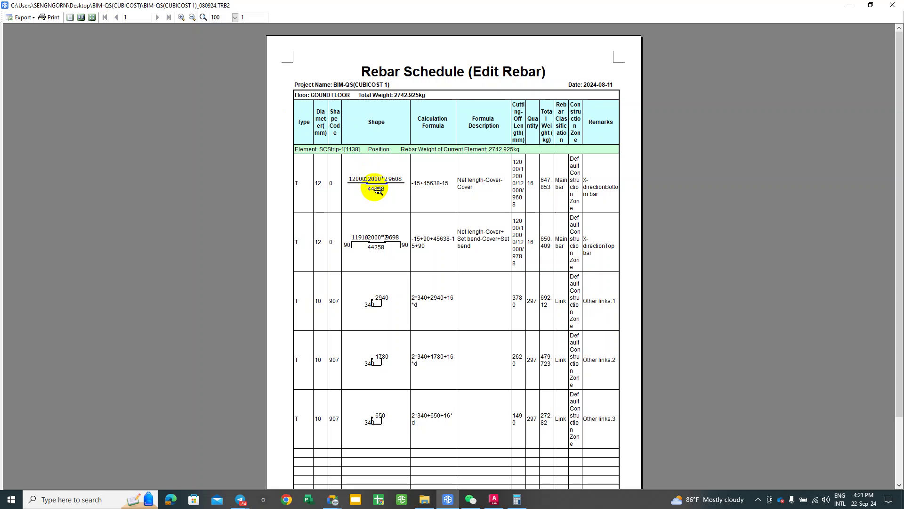
scroll(376, 174, "down", 1, "ctrl")
scroll(376, 175, "up", 1, "ctrl")
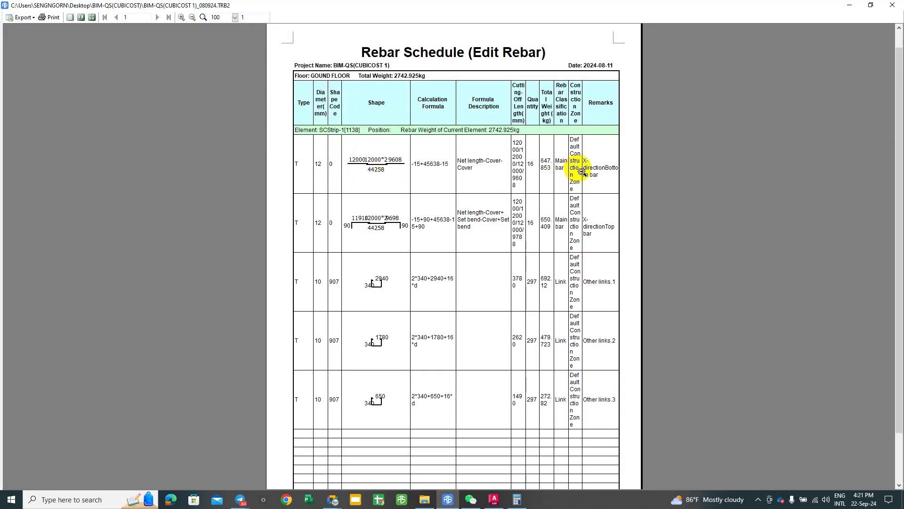
left_click(603, 187)
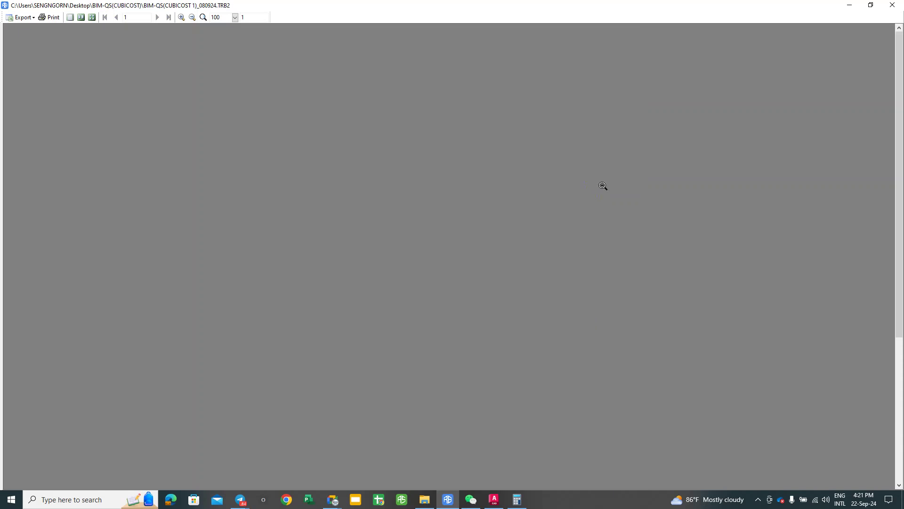
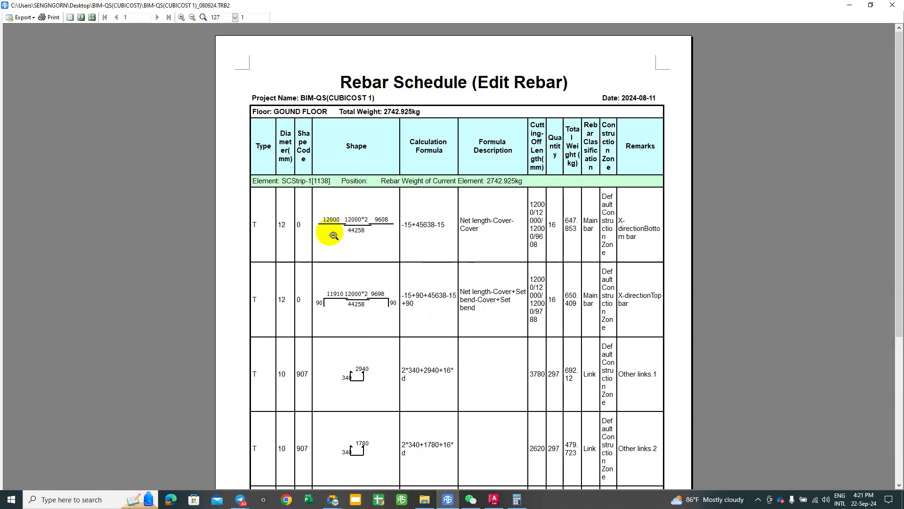
Step: Close the rebar schedule report and show slab strip SCStrip-1's properties
left_click(893, 5)
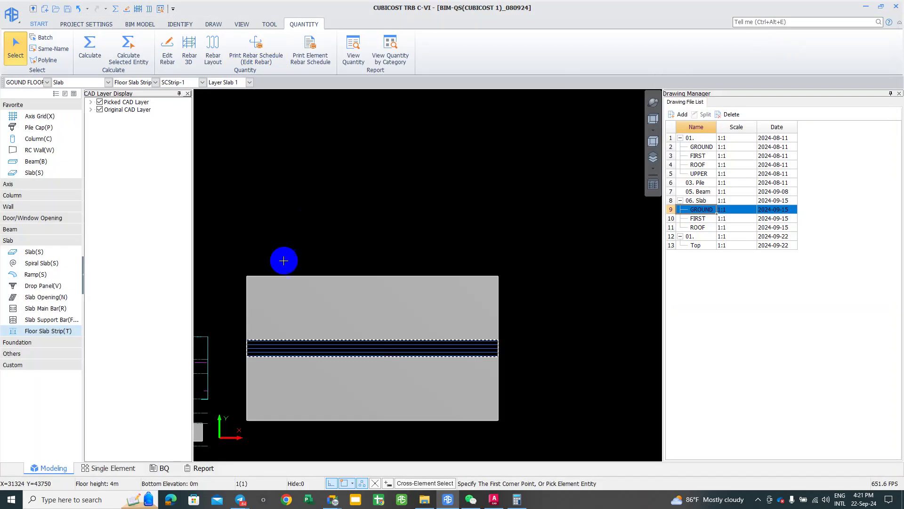
left_click(282, 344)
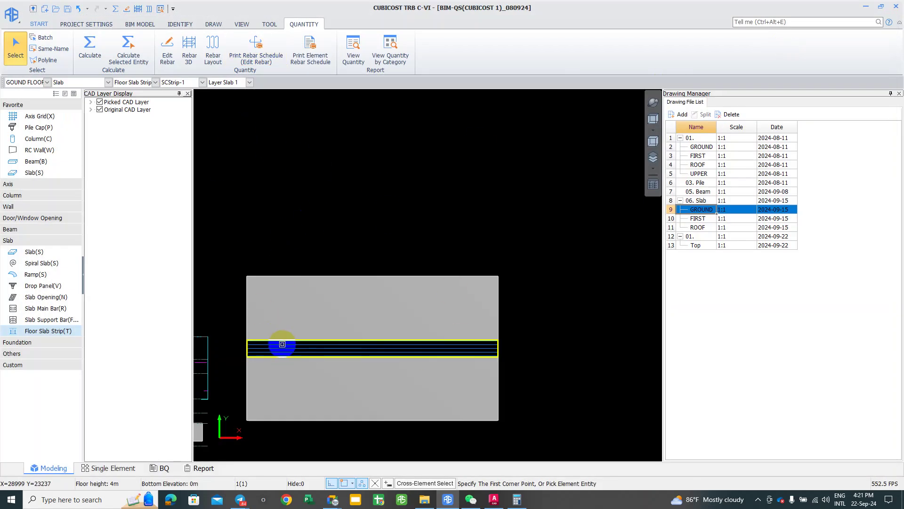
right_click(284, 348)
left_click(283, 349)
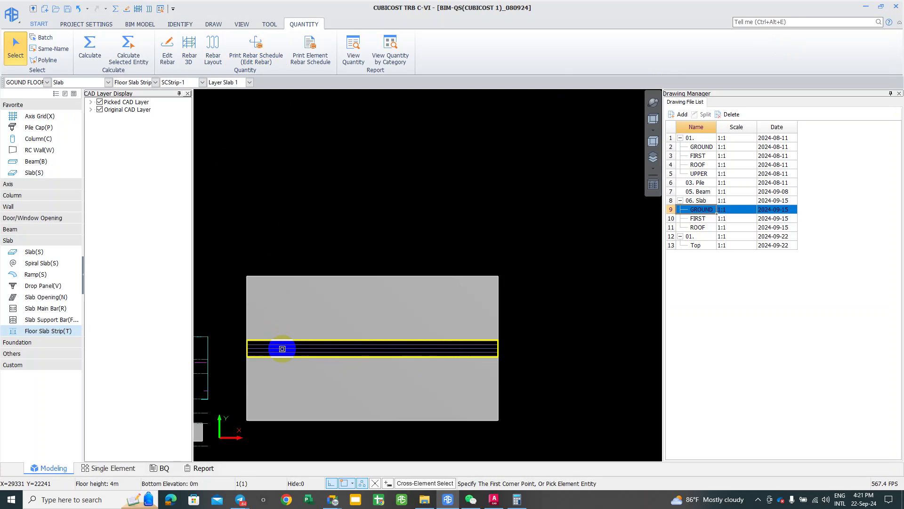
left_click(65, 93)
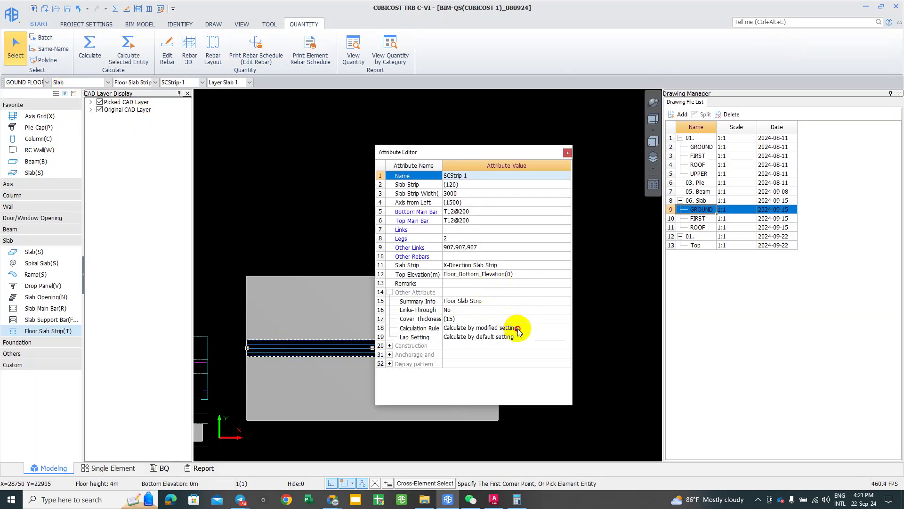
Step: Review SCStrip-1's Calculation Setting for its Calculation Rule and cancel without changes
left_click(543, 328)
left_click(567, 328)
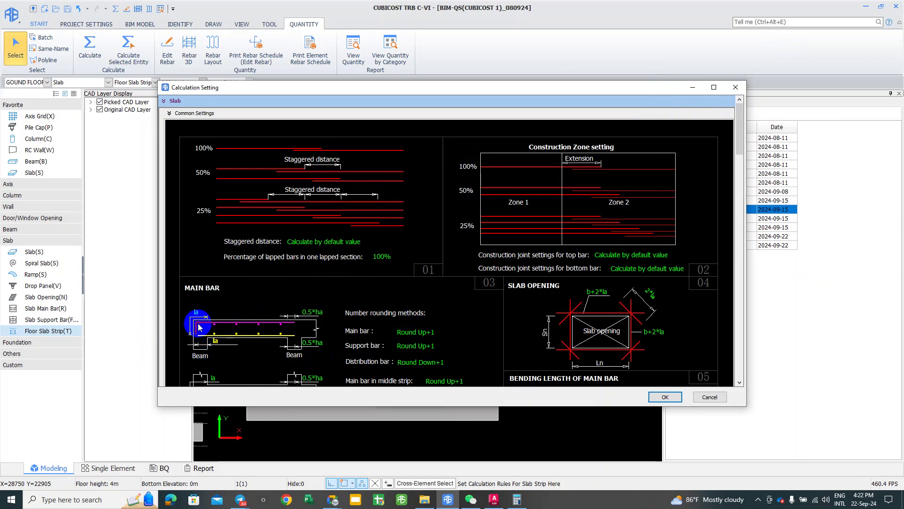
scroll(199, 325, "down", 3)
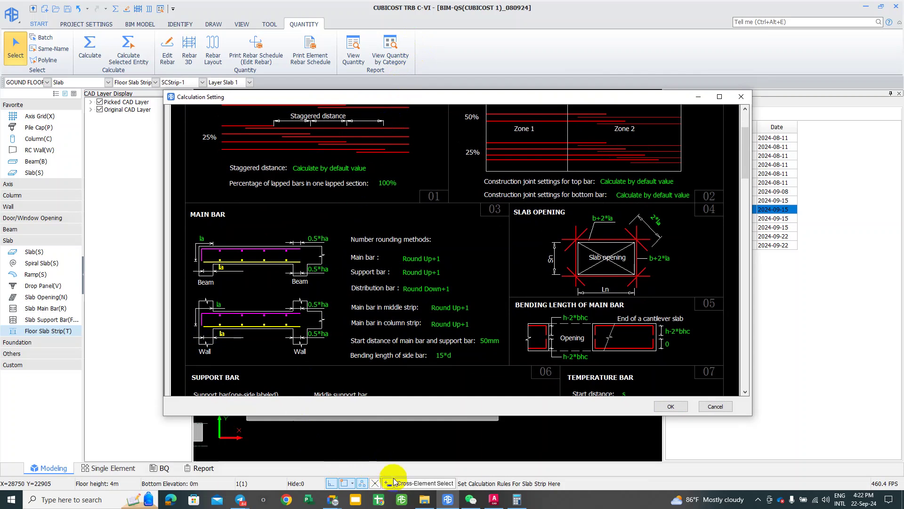
left_click(564, 370)
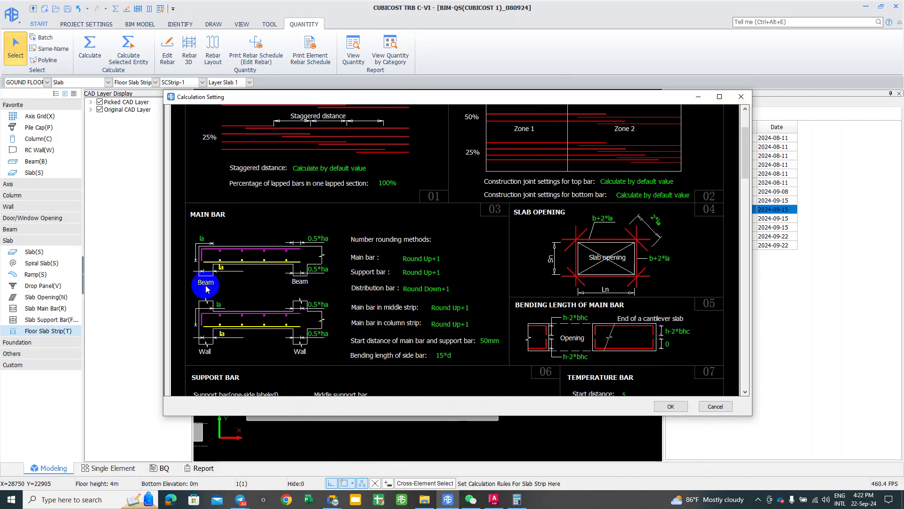
left_click(733, 101)
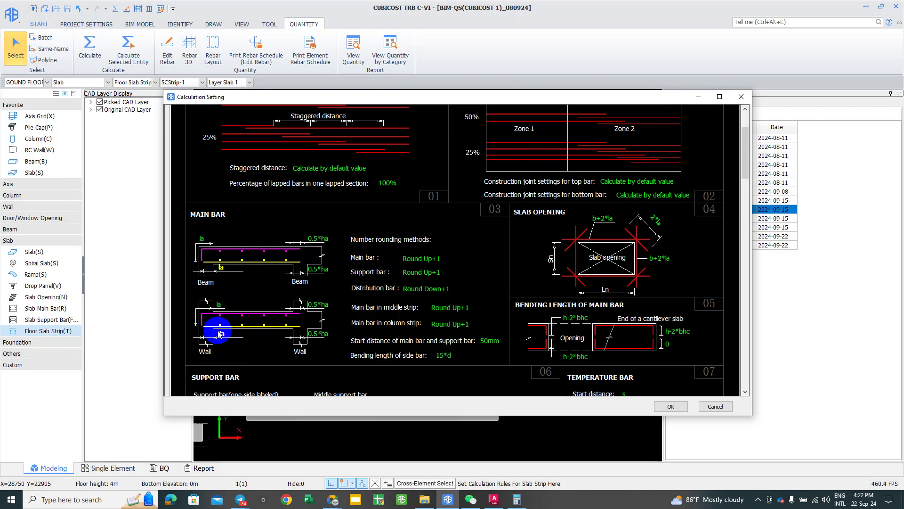
left_click(716, 407)
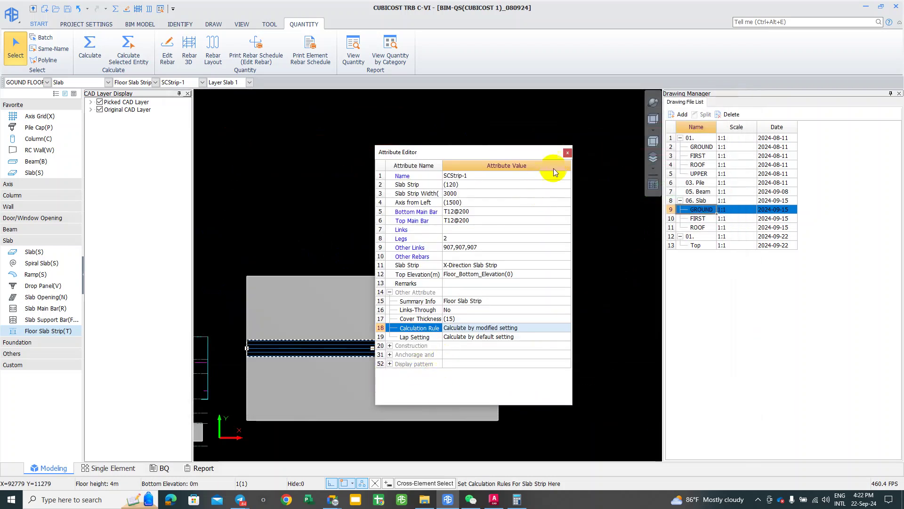
Step: Show SCStrip-1's Rebar Schedule (Edit Rebar) zoomed to 145%
left_click(569, 152)
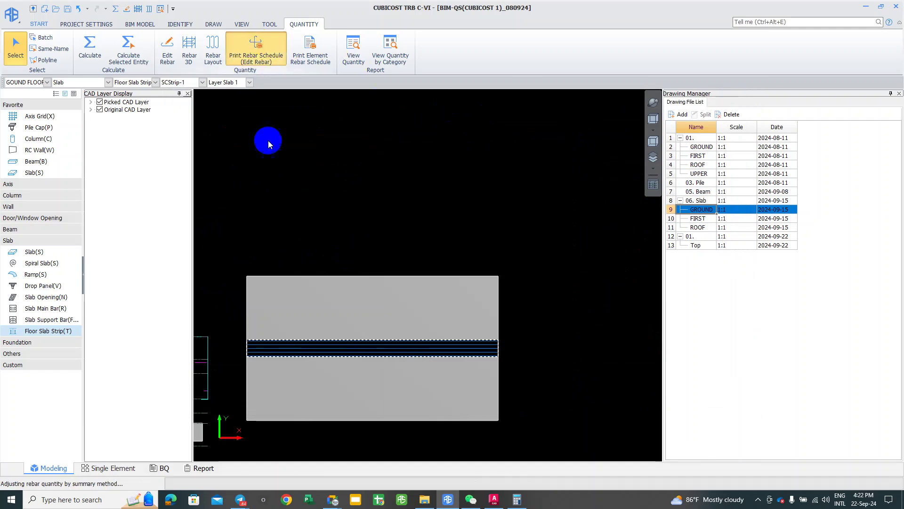
right_click(328, 362)
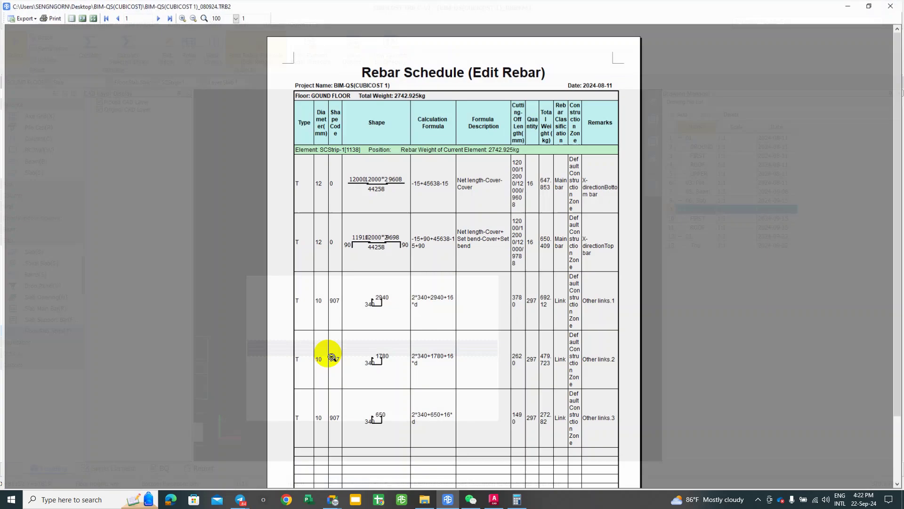
left_click(387, 203)
left_click(404, 174)
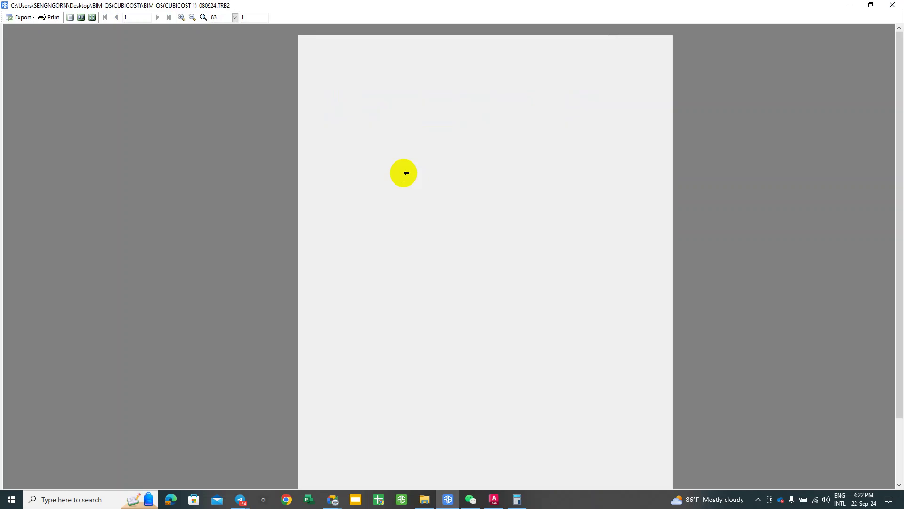
left_click(423, 165)
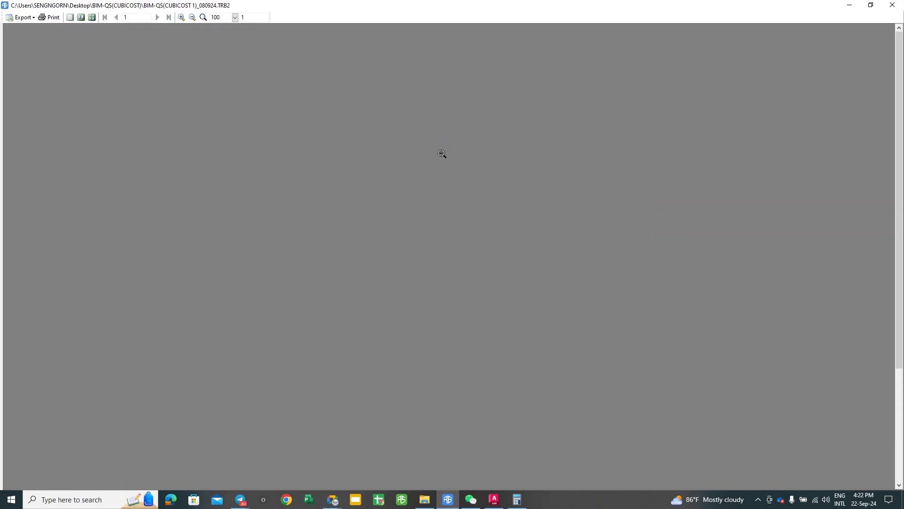
left_click(401, 228)
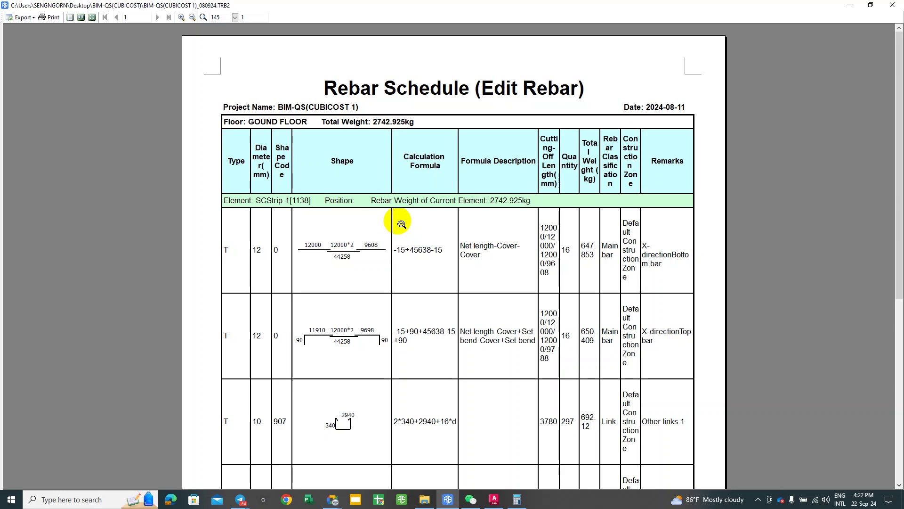
Step: Screenshot the schedule's first bar row with its shape boxed in red, and bring up Telegram
key("F1")
left_click_drag(218, 187, 702, 297)
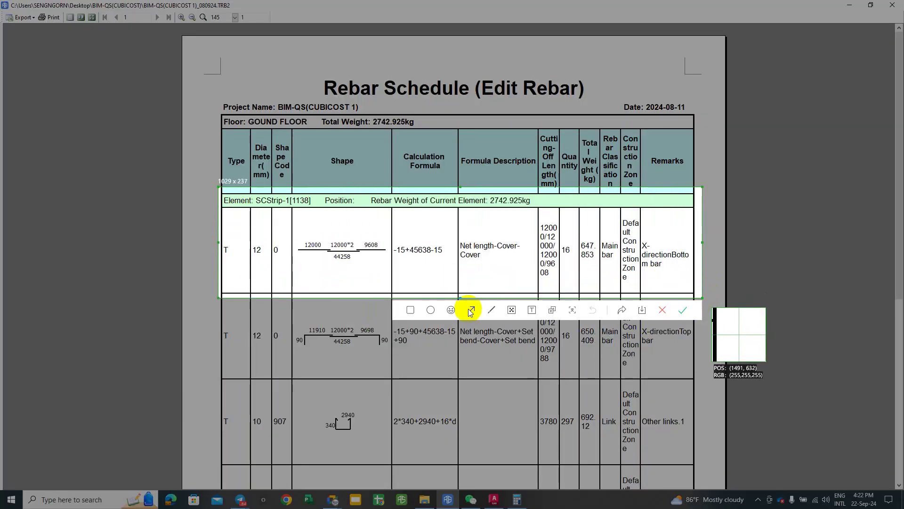
left_click(412, 313)
left_click_drag(298, 237, 388, 262)
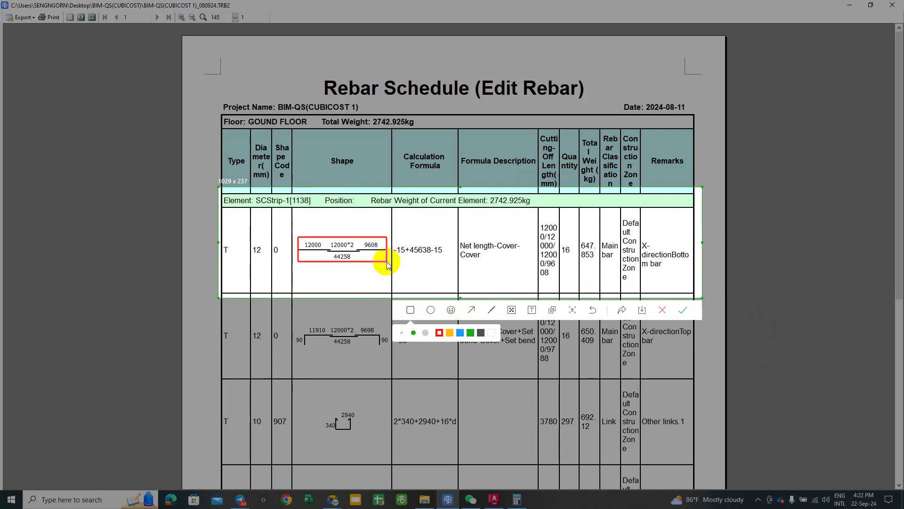
left_click(683, 310)
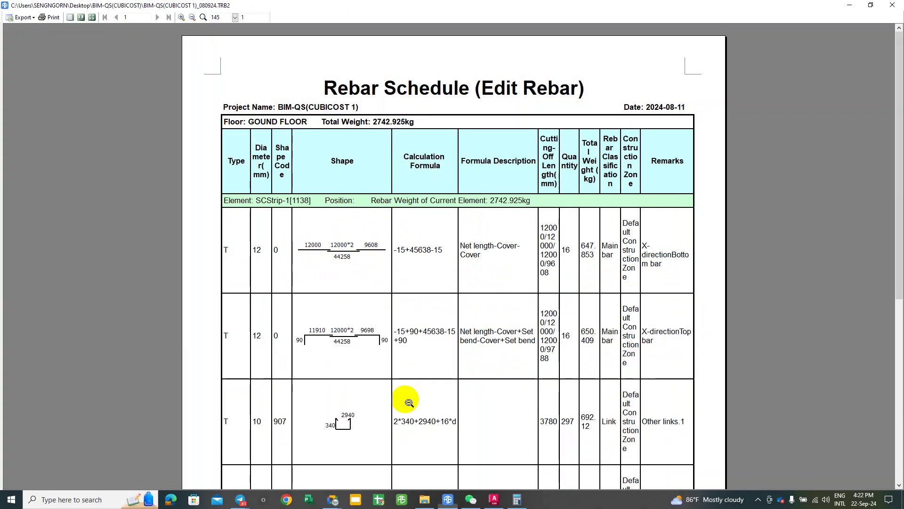
mouse_move(241, 499)
left_click(301, 485)
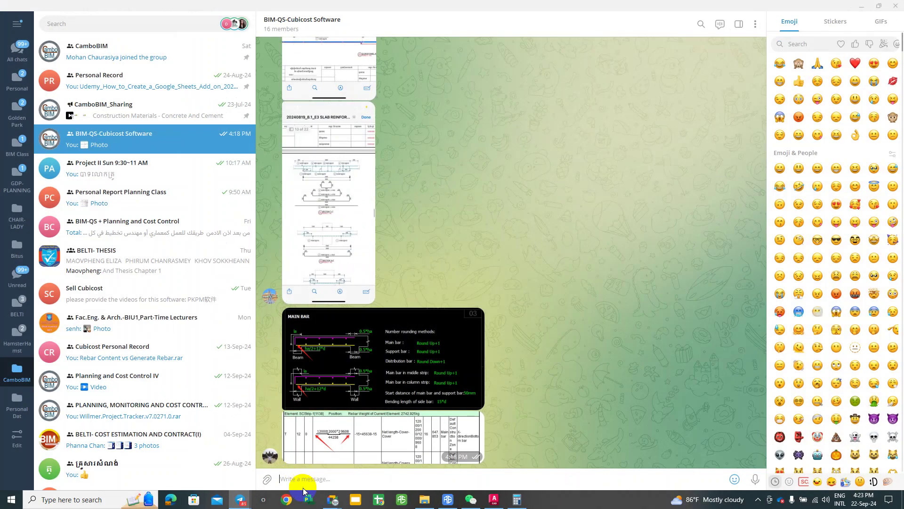
Step: Post the red-boxed screenshot to the BIM-QS-Cubicost Software group, then close Telegram
key("ctrl+v")
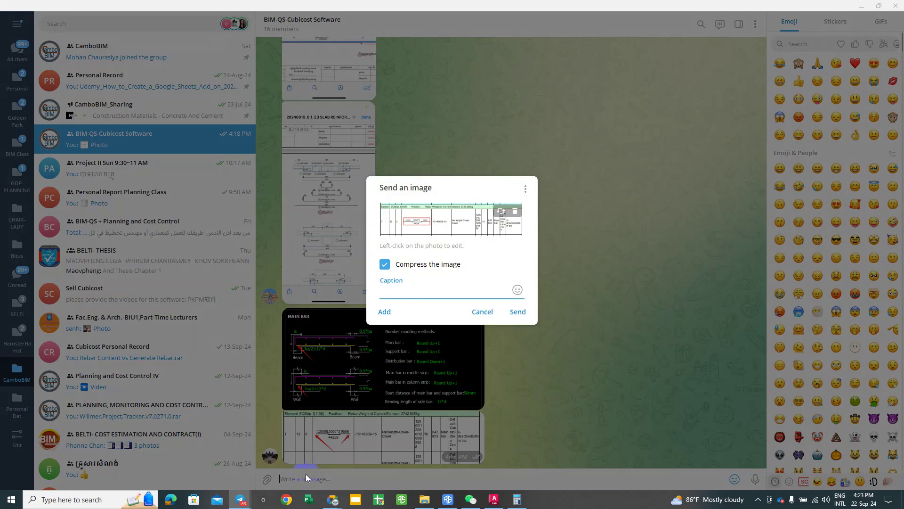
key("Return")
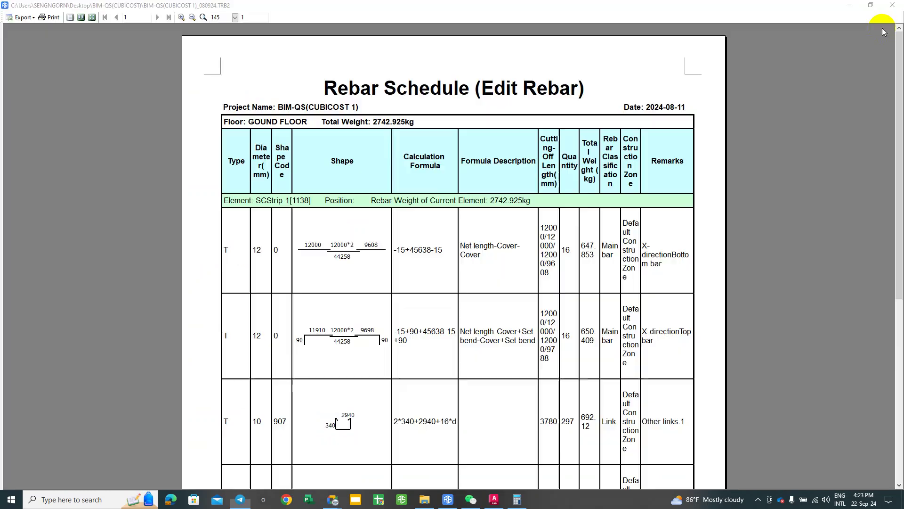
left_click(895, 6)
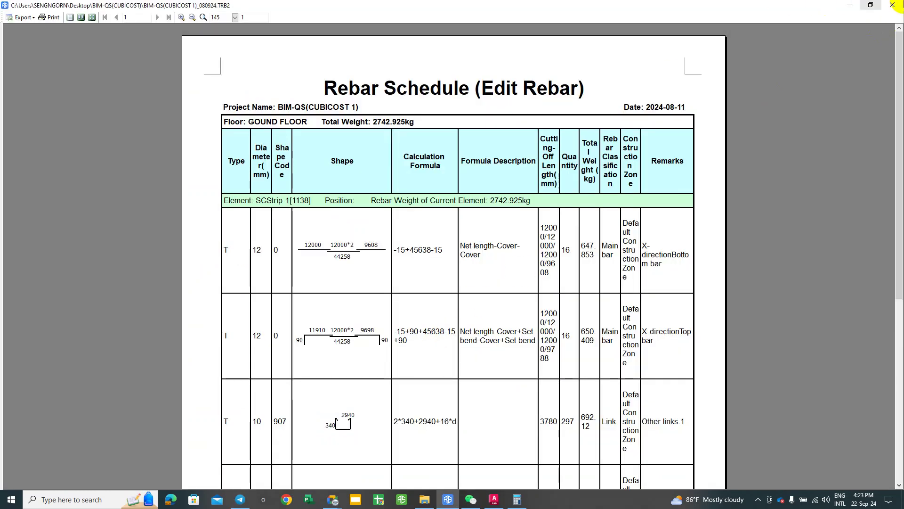
Step: Close the report and inspect the project Slab calculation rule's main bar formula ha/2+12*d
left_click(894, 5)
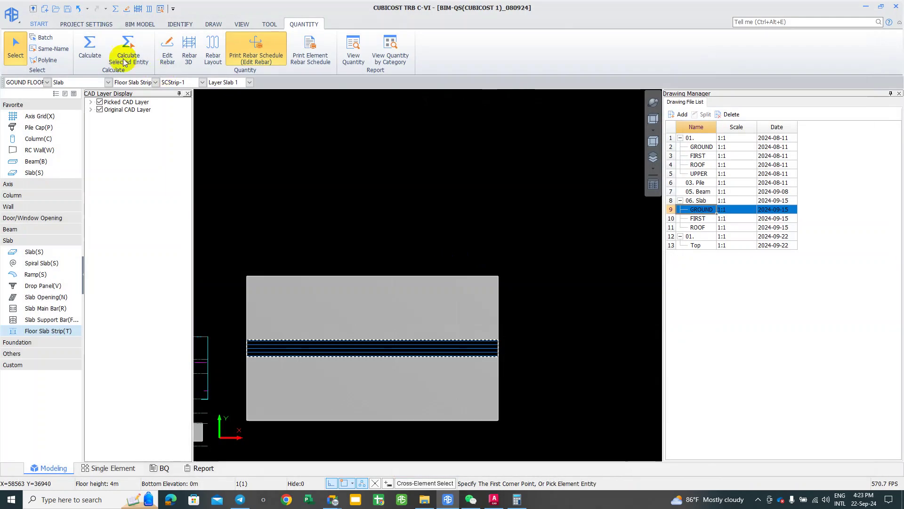
left_click(86, 25)
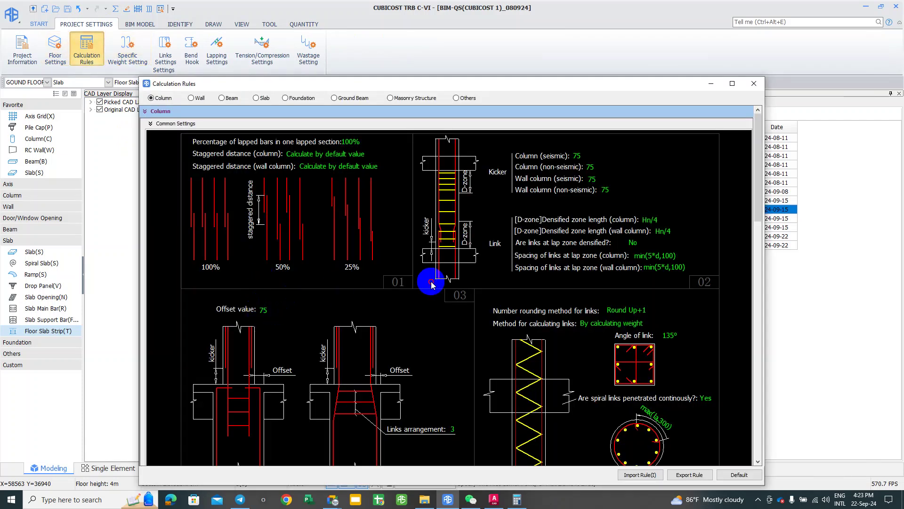
scroll(430, 308, "down", 3)
scroll(296, 315, "down", 4)
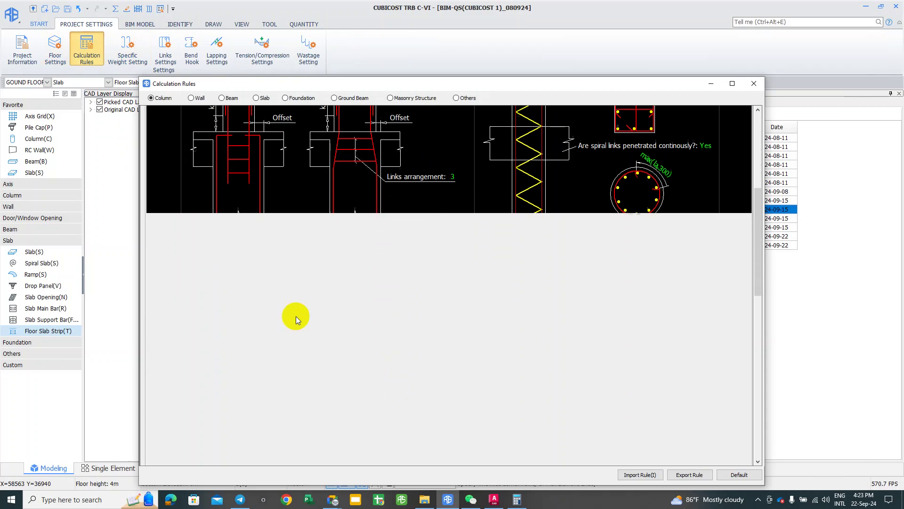
left_click(258, 100)
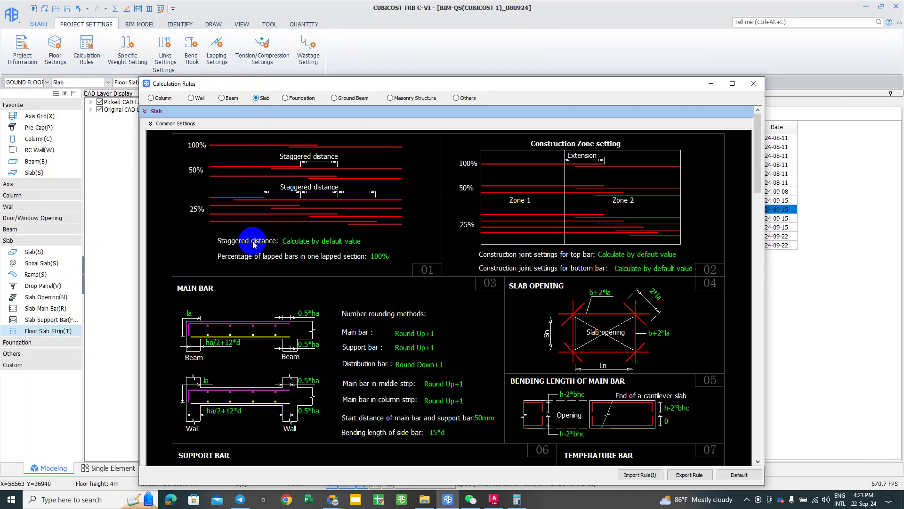
left_click(220, 346)
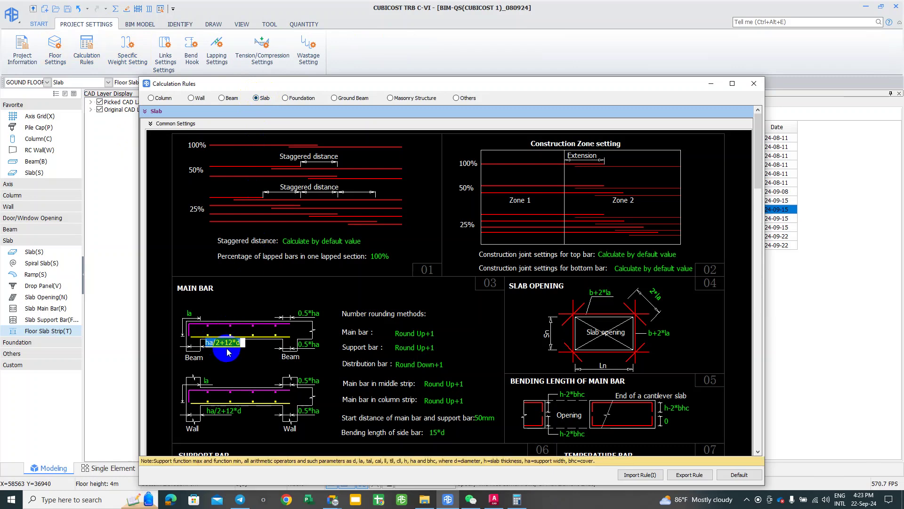
left_click(753, 84)
Step: Reselect the floor slab strip on the ground floor plan
left_click(380, 351)
left_click(319, 264)
left_click(334, 255)
left_click(348, 356)
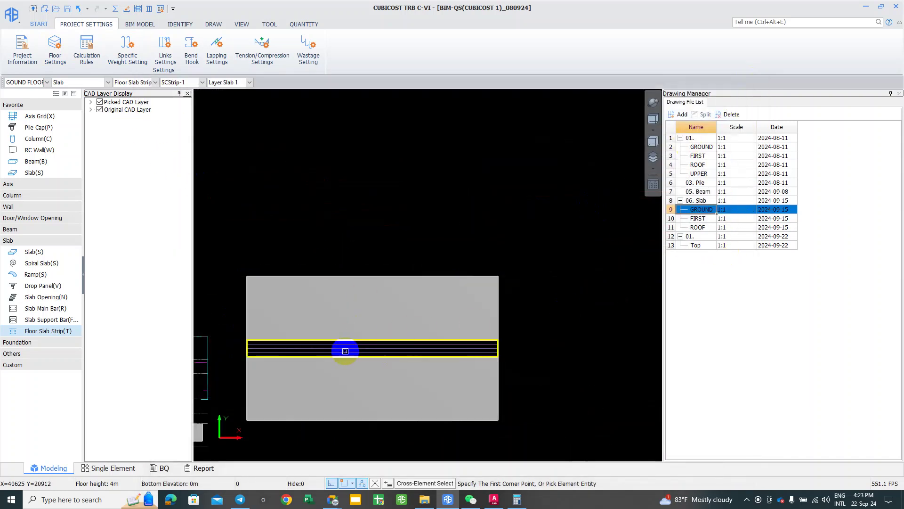
Step: Open the Calculation Setting for SCStrip-1's Calculation Rule from its properties
left_click(65, 93)
left_click(270, 242)
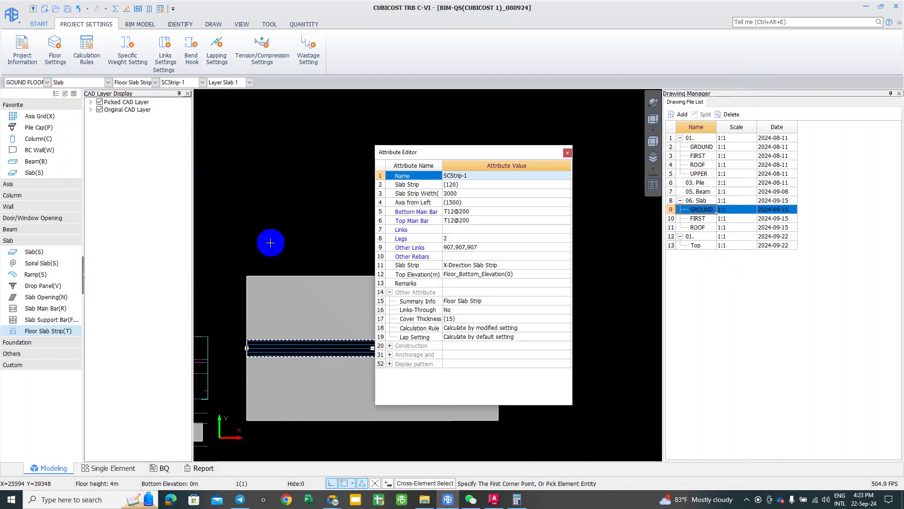
left_click(502, 337)
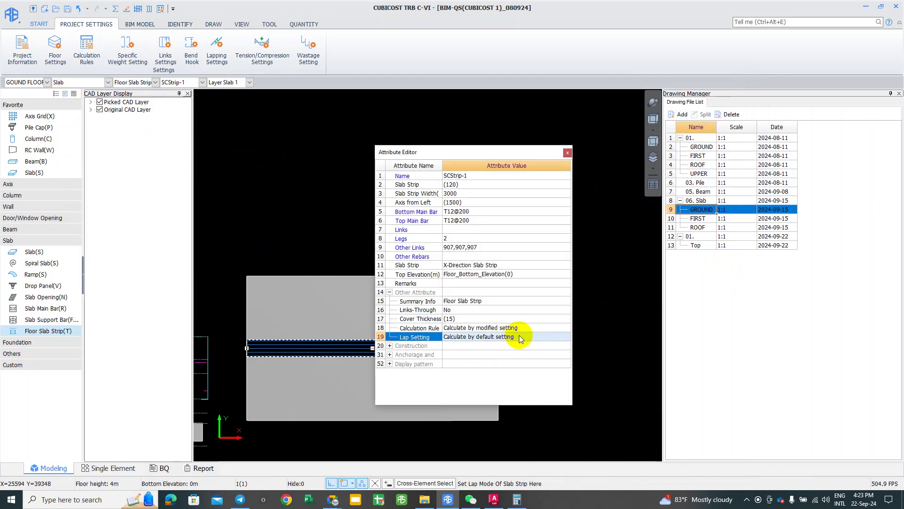
left_click(541, 328)
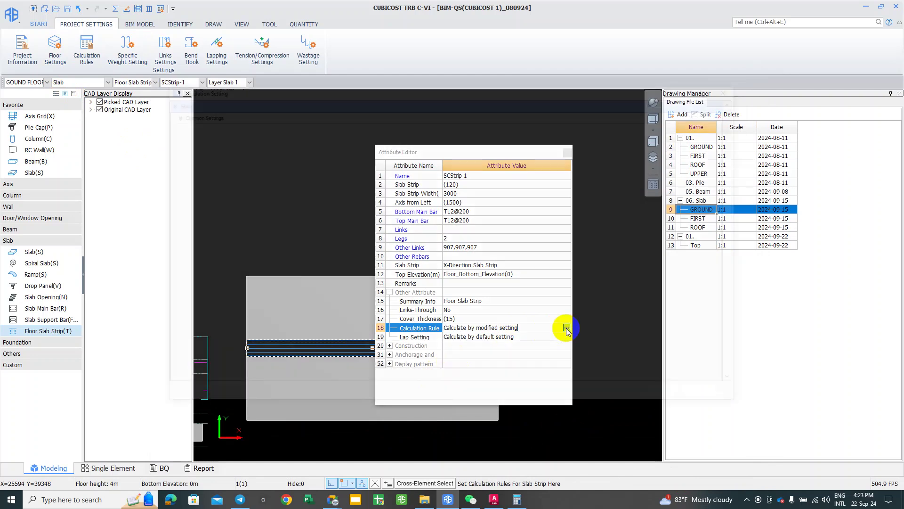
left_click(567, 327)
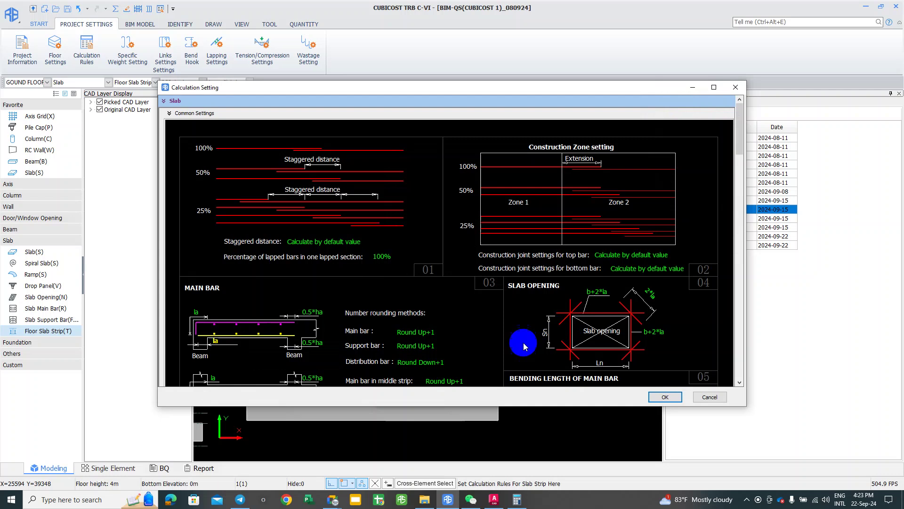
Step: Set the main-bar end length la to ha/2+12*d at beam and wall supports, and apply
left_click(217, 341)
type("2*d")
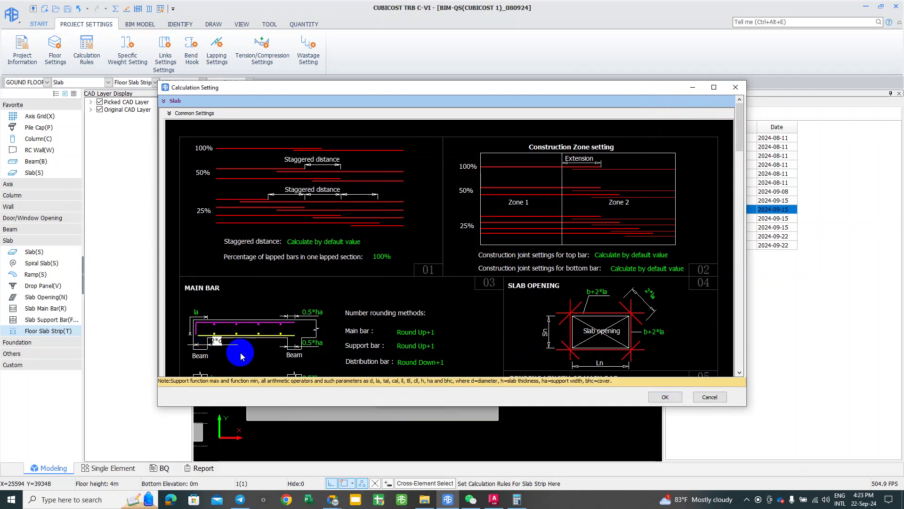
left_click(253, 367)
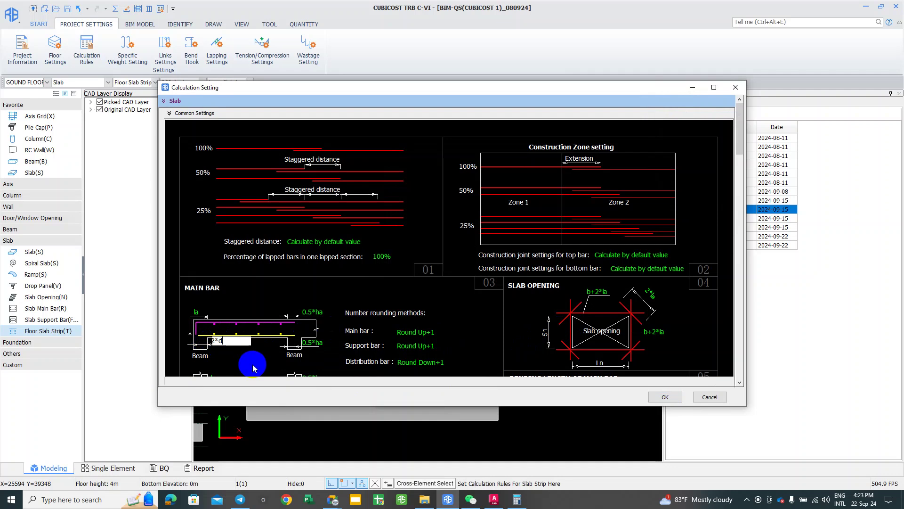
scroll(250, 363, "down", 3)
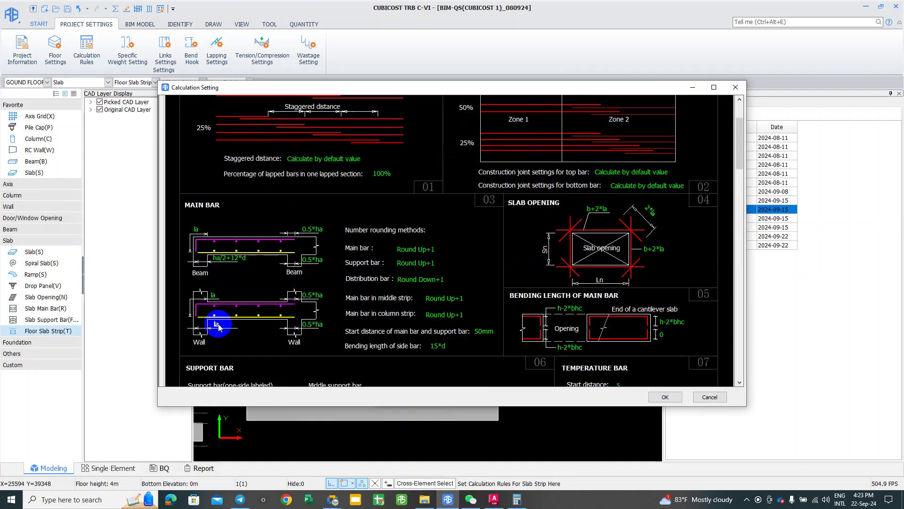
left_click(217, 324)
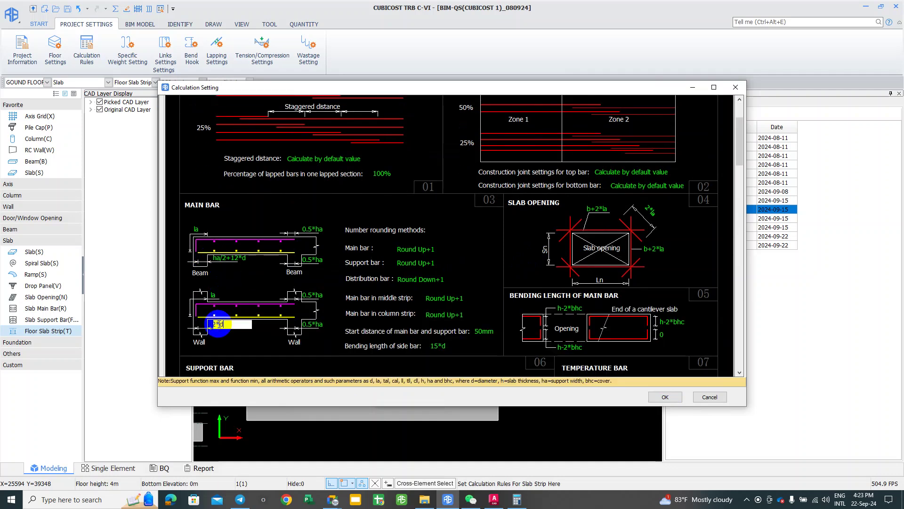
key("Return")
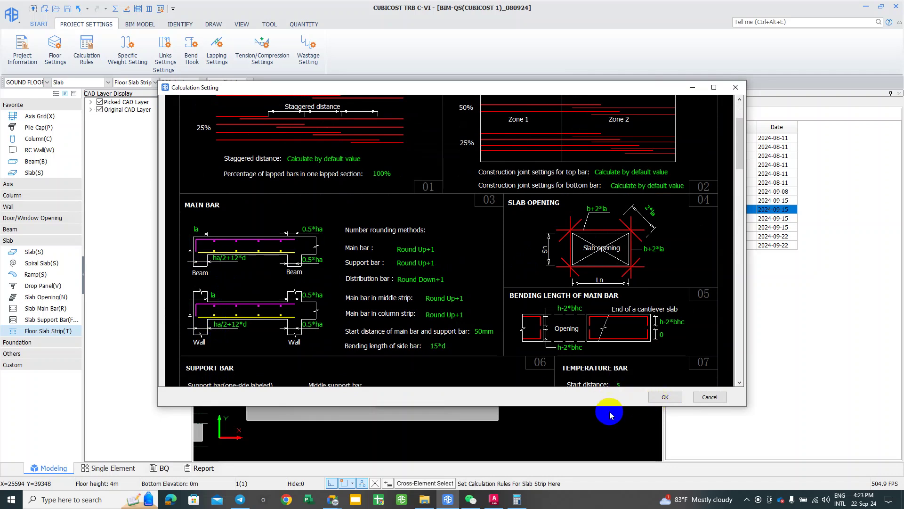
key("Return")
left_click(559, 174)
left_click(469, 338)
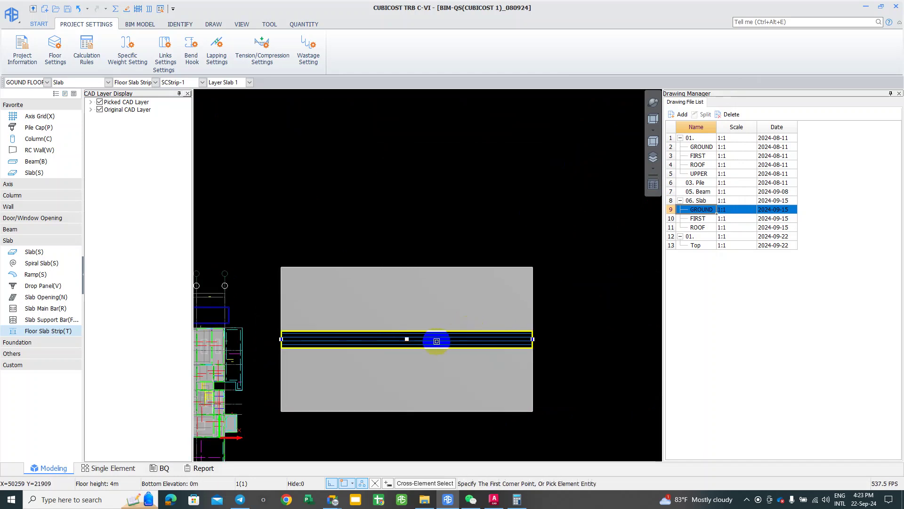
Step: Calculate rebar for the selected slab strip SCStrip-1 and dismiss the success message
right_click(436, 343)
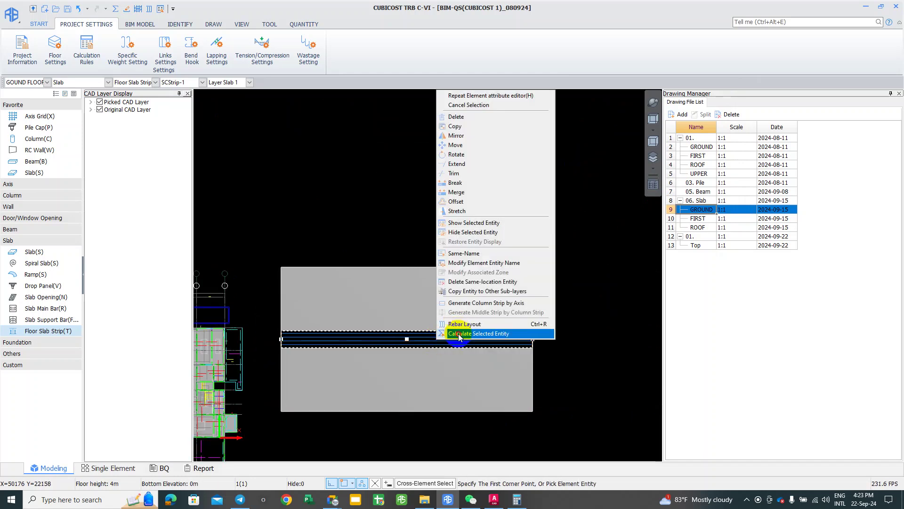
left_click(459, 332)
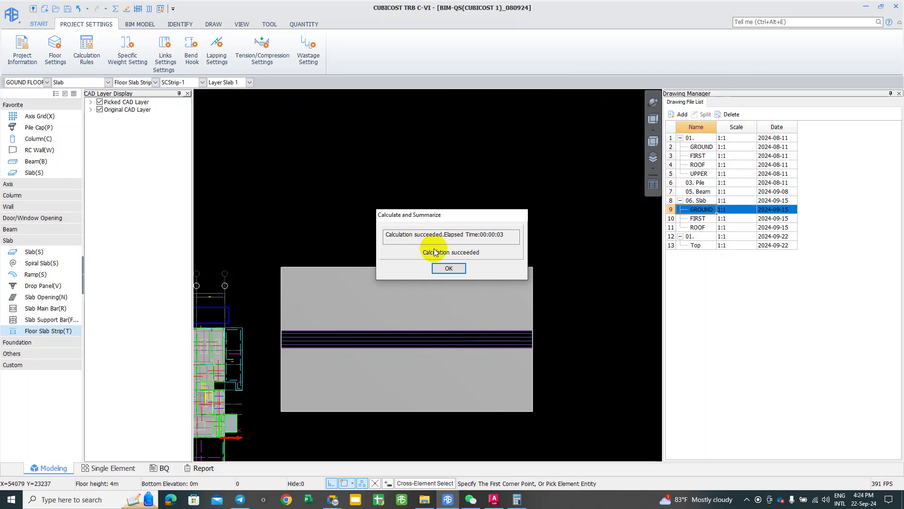
left_click(449, 269)
left_click(430, 340)
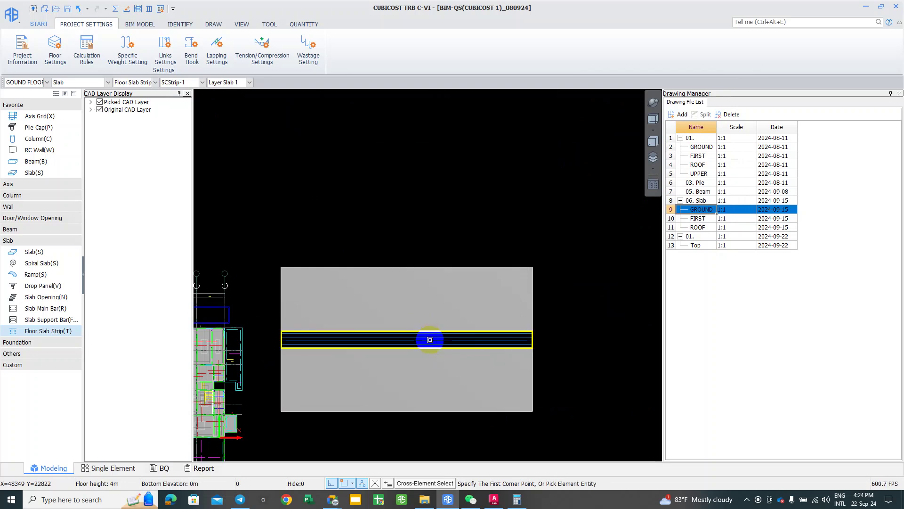
left_click(304, 24)
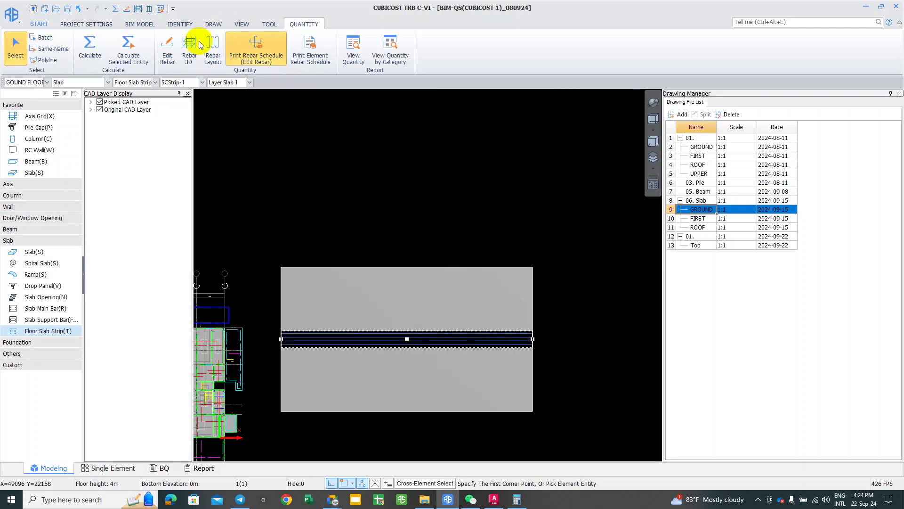
Step: Open the recalculated Rebar Schedule (Edit Rebar) totalling 2742.925 kg and adjust its preview zoom
left_click(251, 53)
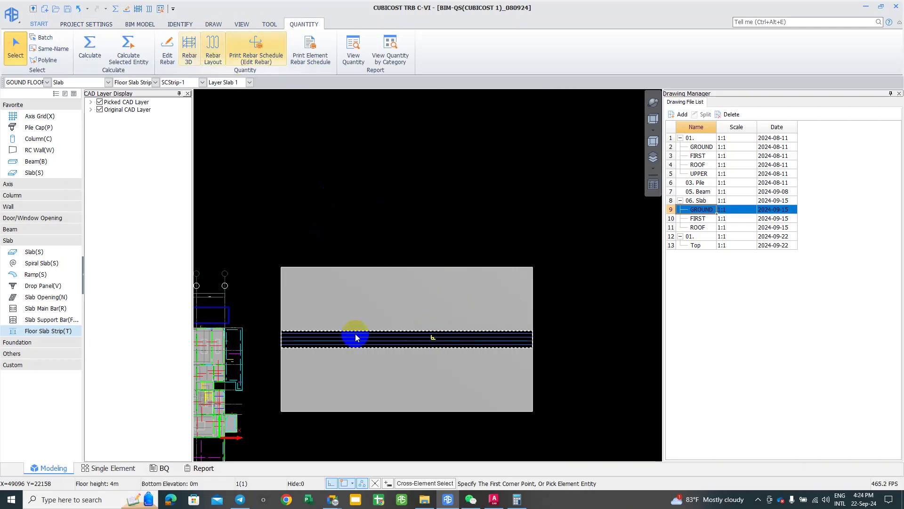
left_click(263, 502)
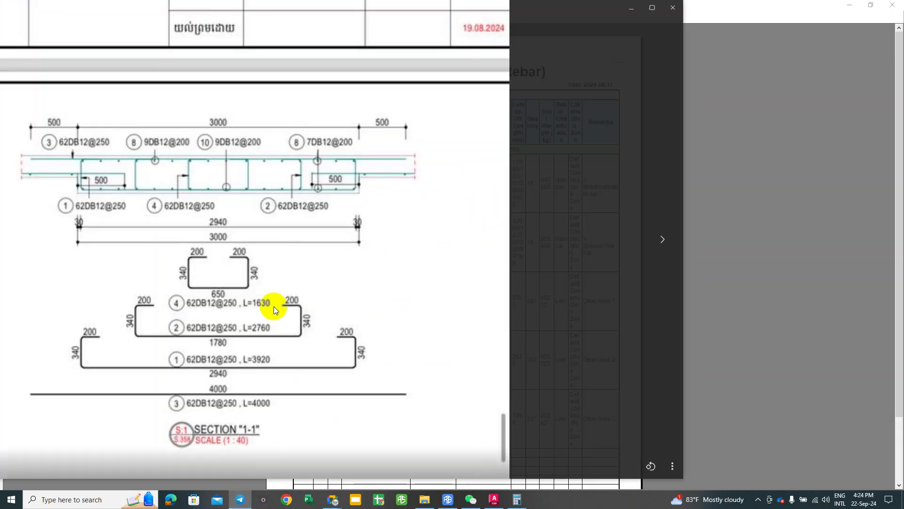
left_click(673, 7)
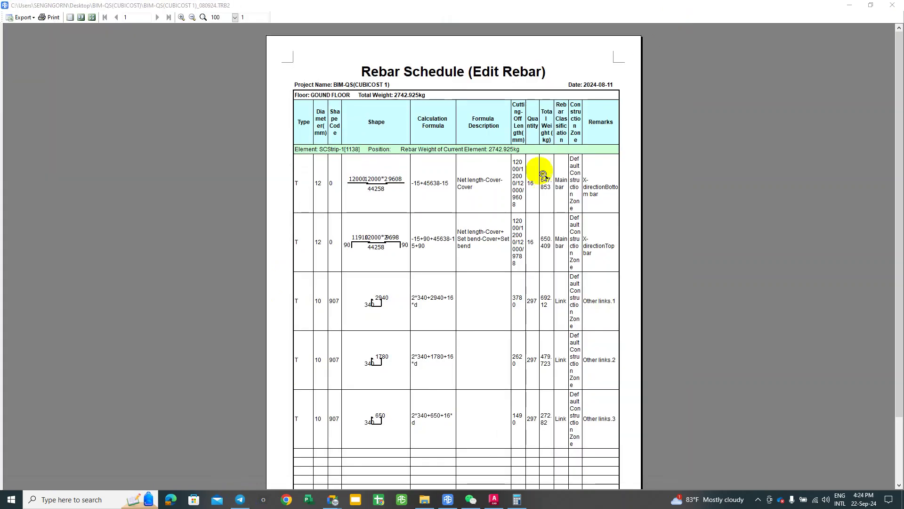
left_click(432, 269)
left_click(425, 196)
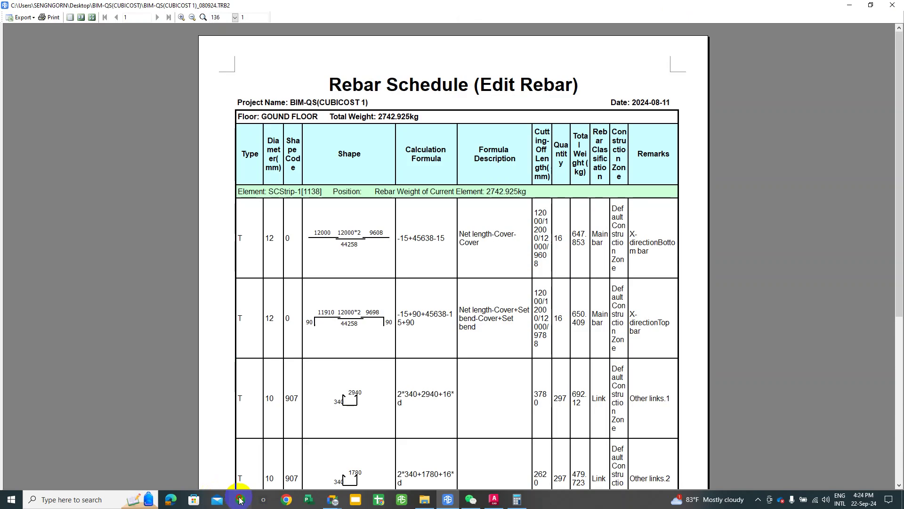
left_click(239, 499)
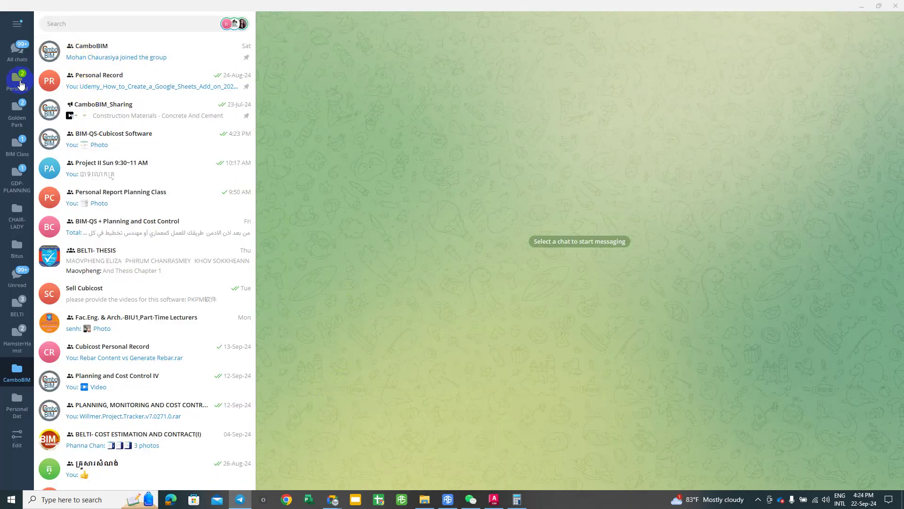
Step: Open the BIM-QS-Cubicost Software chat and enlarge its posted rebar schedule image
left_click(73, 24)
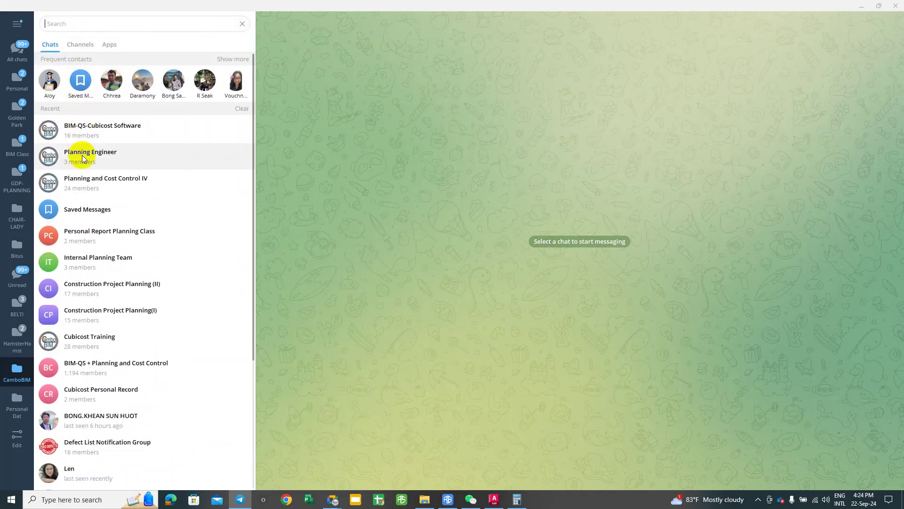
left_click(107, 132)
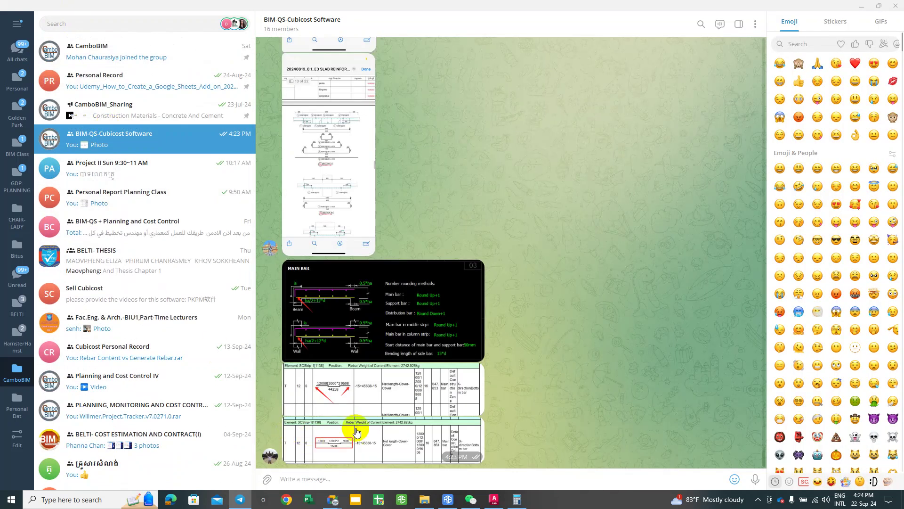
left_click(356, 431)
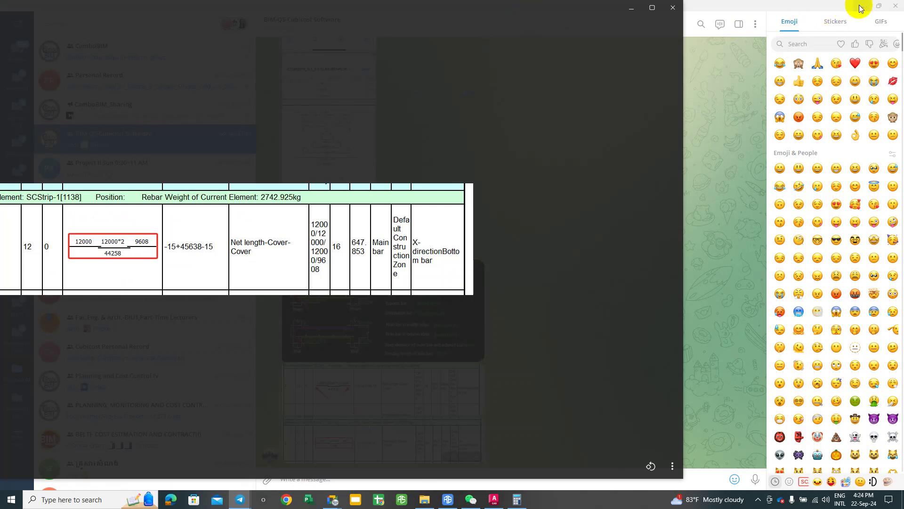
Step: Reposition the pinned bottom-bar row snip to compare it with the report, then close it
key("Escape")
left_click(443, 128)
left_click_drag(428, 10, 595, 120)
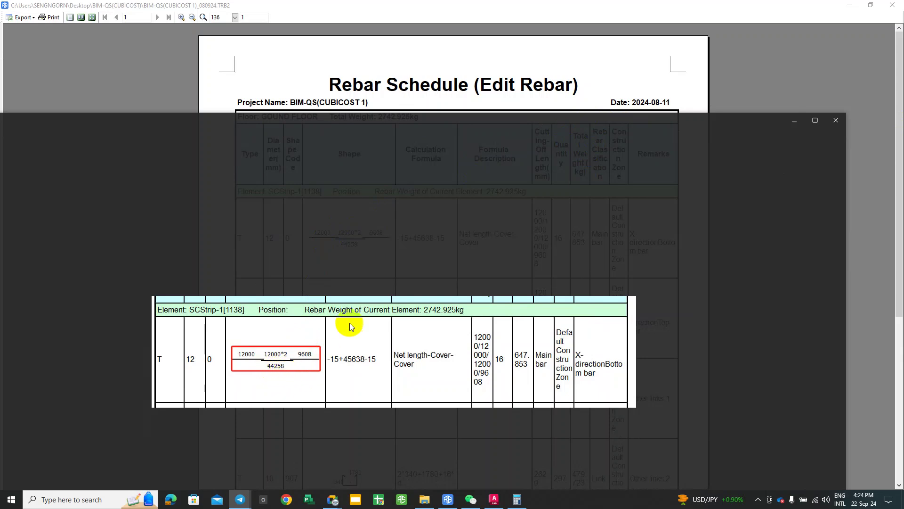
left_click(383, 230)
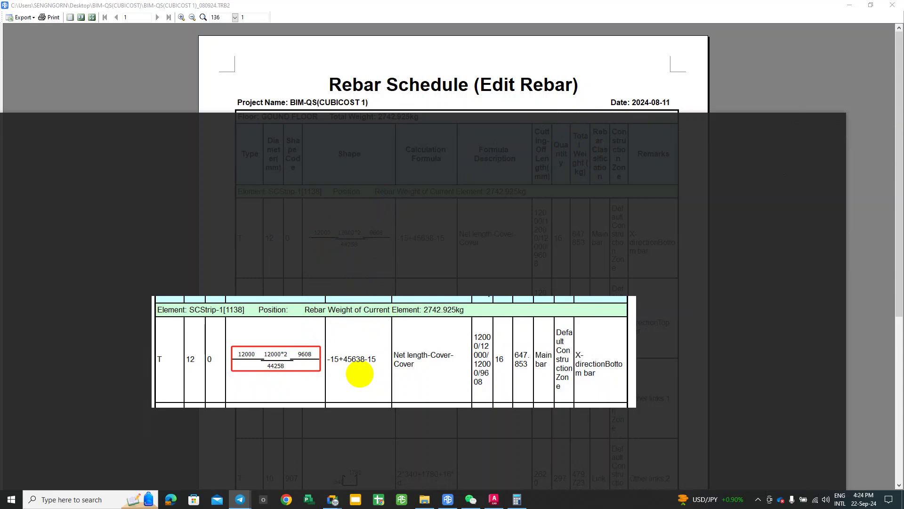
left_click_drag(415, 265, 343, 303)
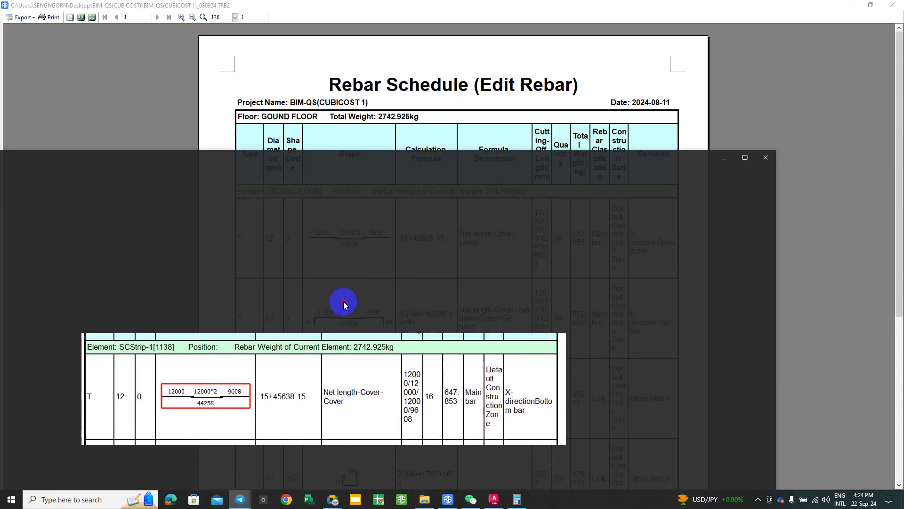
left_click_drag(323, 383, 362, 334)
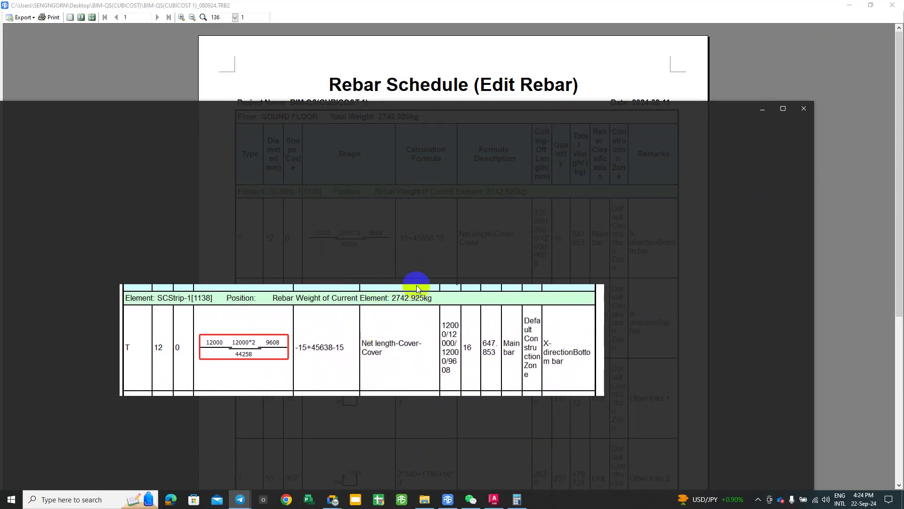
left_click_drag(339, 325, 396, 331)
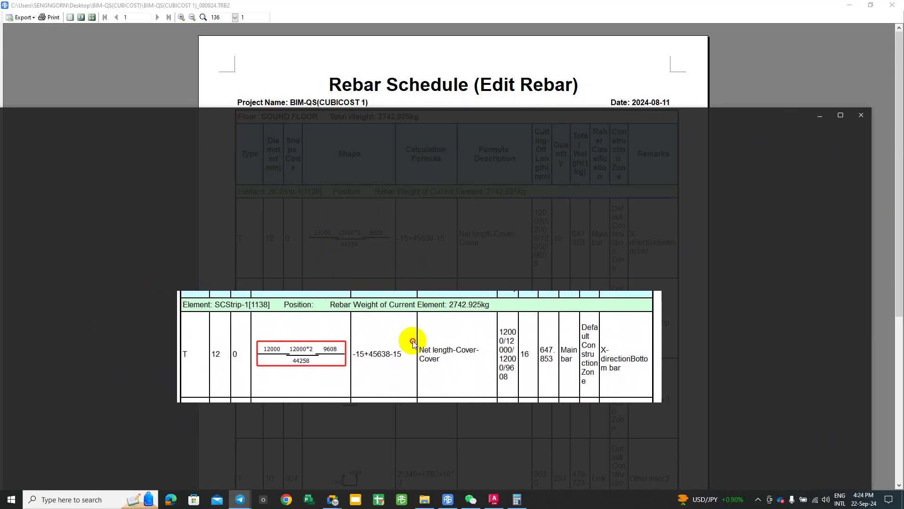
left_click(861, 115)
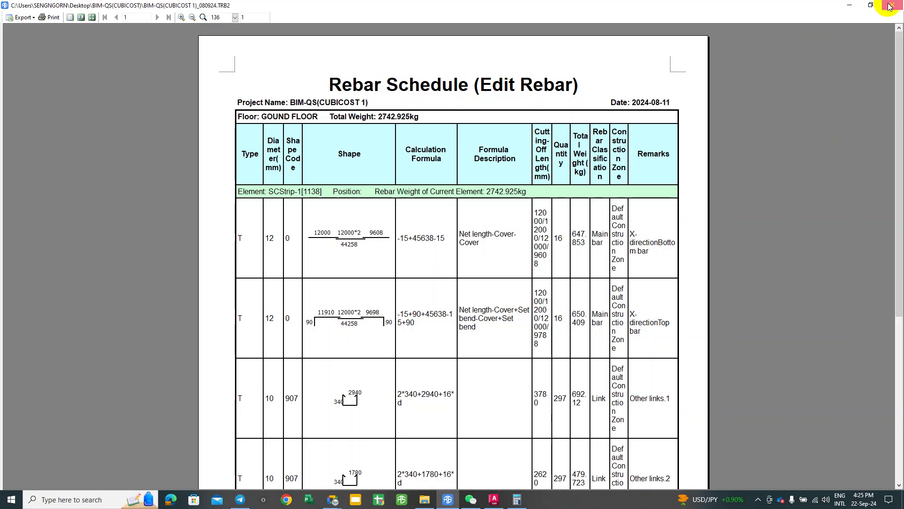
Step: Close the report and reopen SCStrip-1's Calculation Rule settings from the Attribute Editor
left_click(890, 6)
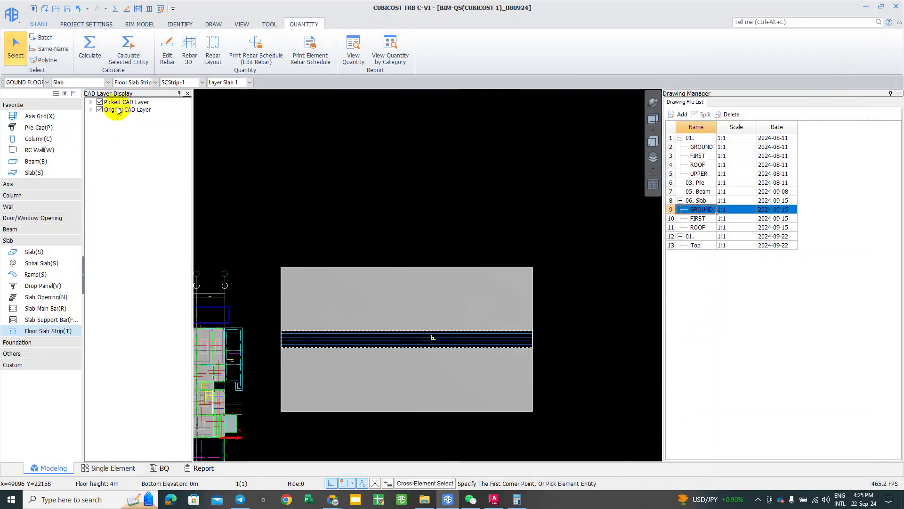
left_click(65, 94)
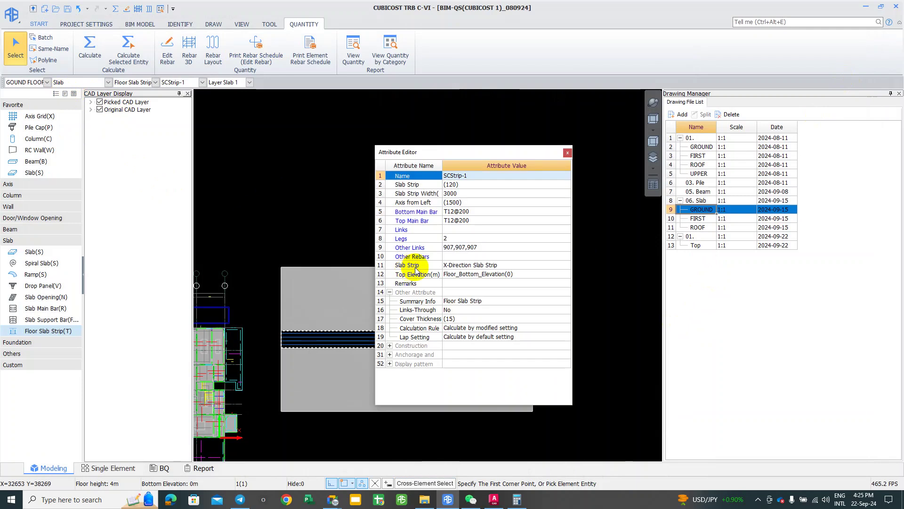
left_click(528, 329)
left_click(567, 327)
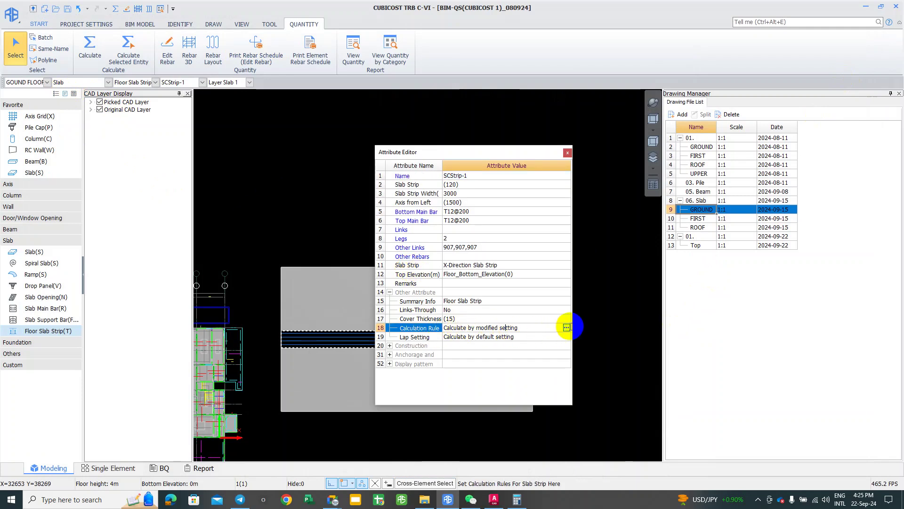
left_click(566, 328)
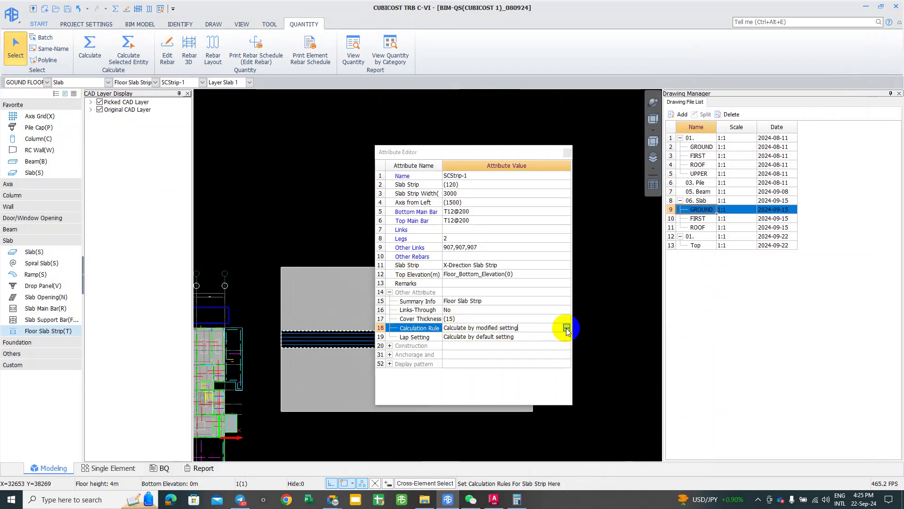
left_click(714, 88)
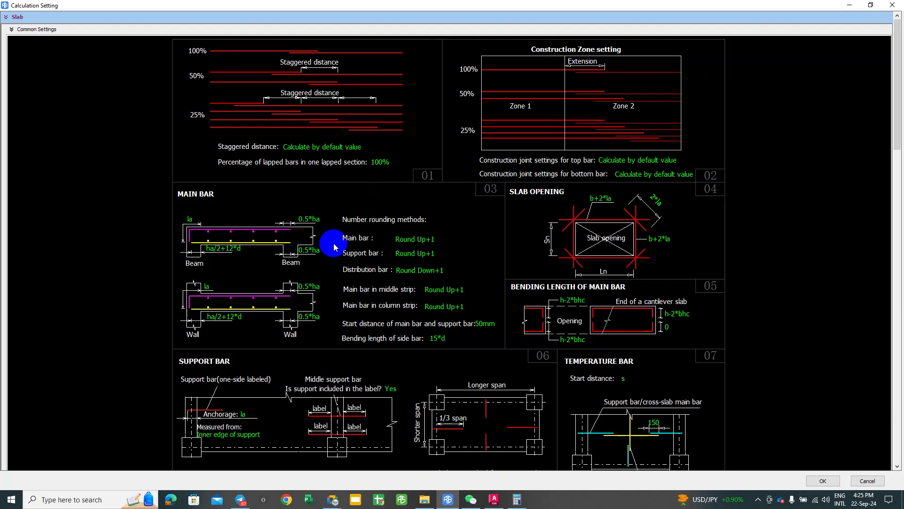
scroll(334, 246, "down", 3)
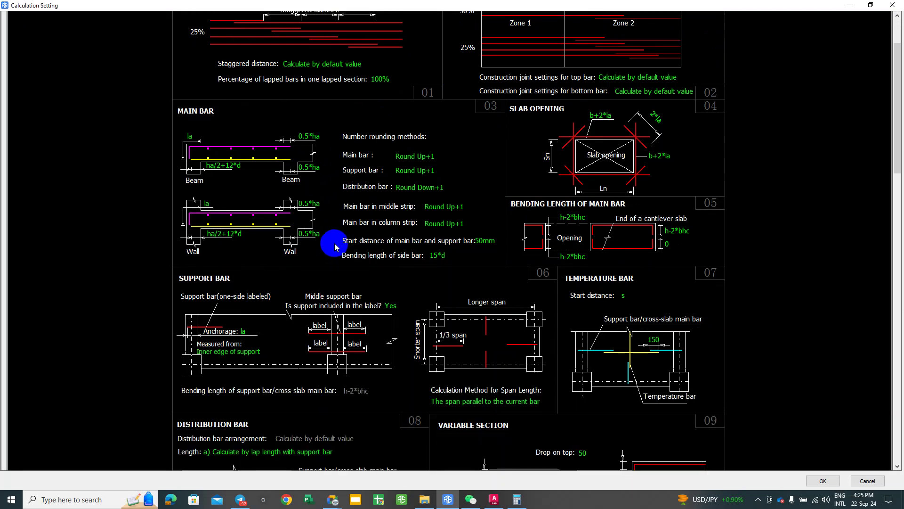
scroll(336, 247, "down", 2)
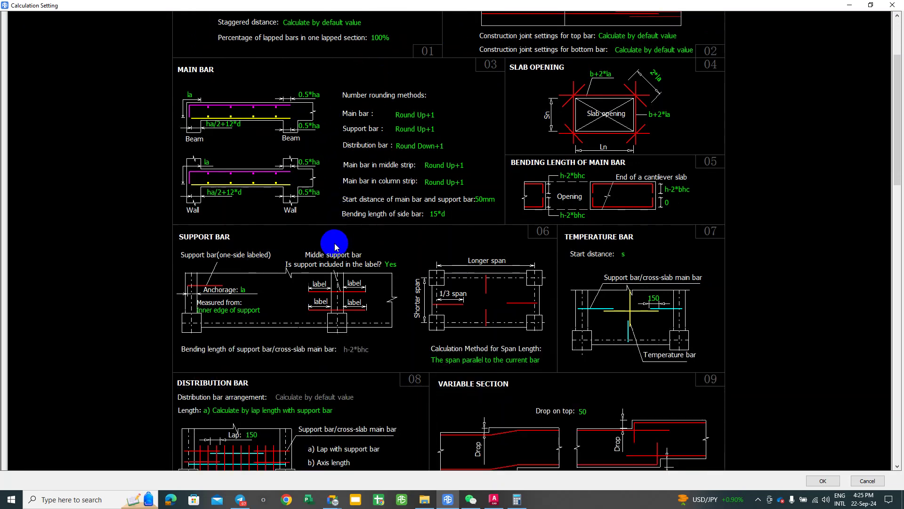
scroll(335, 247, "down", 2)
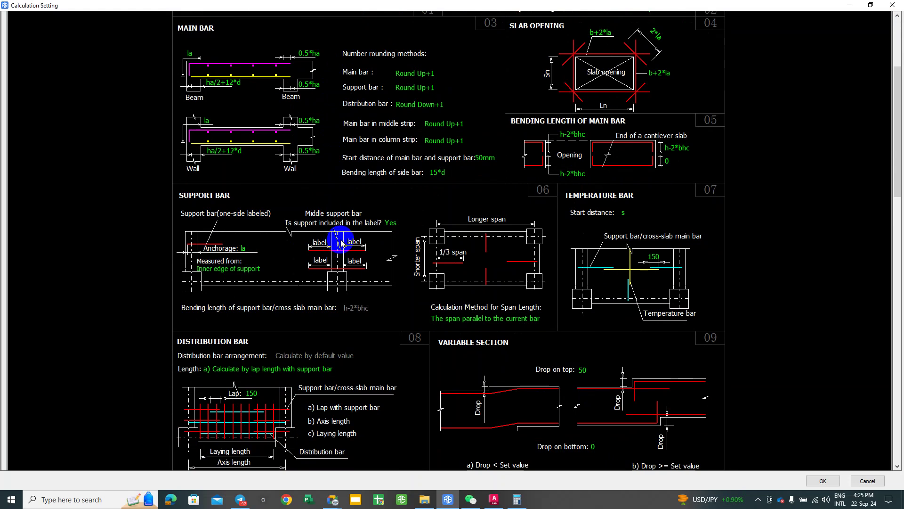
scroll(340, 242, "down", 4)
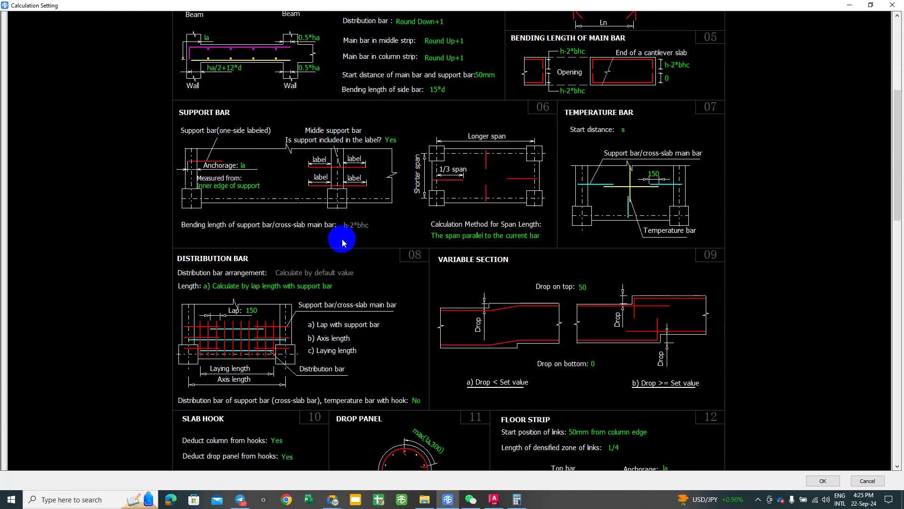
scroll(342, 243, "down", 2)
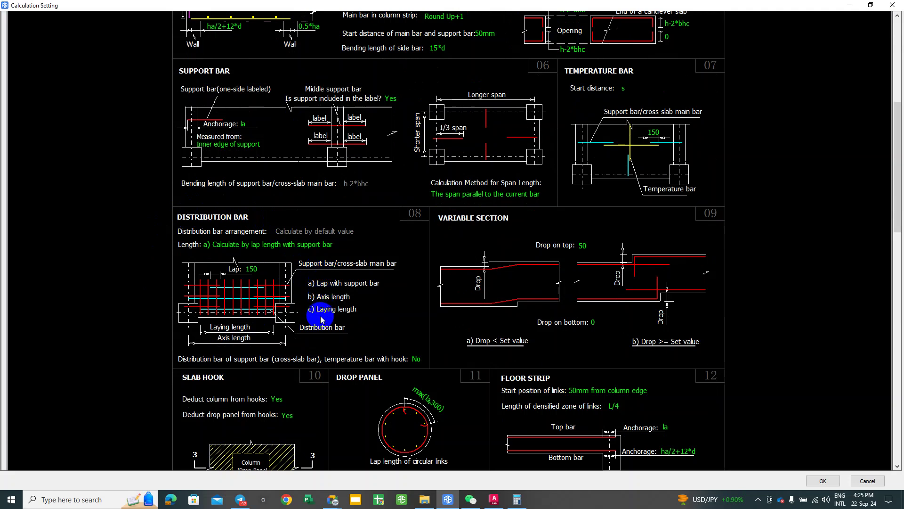
scroll(322, 320, "down", 5)
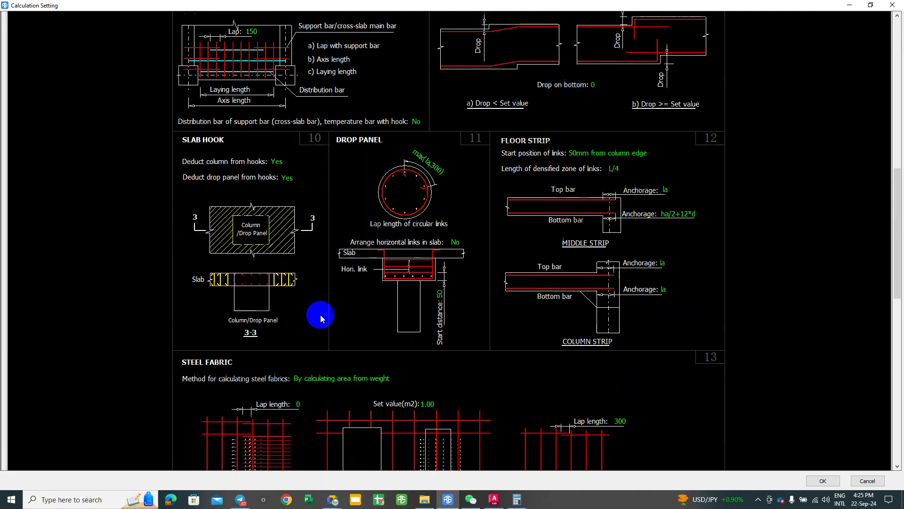
scroll(320, 314, "down", 1)
scroll(320, 314, "down", 2)
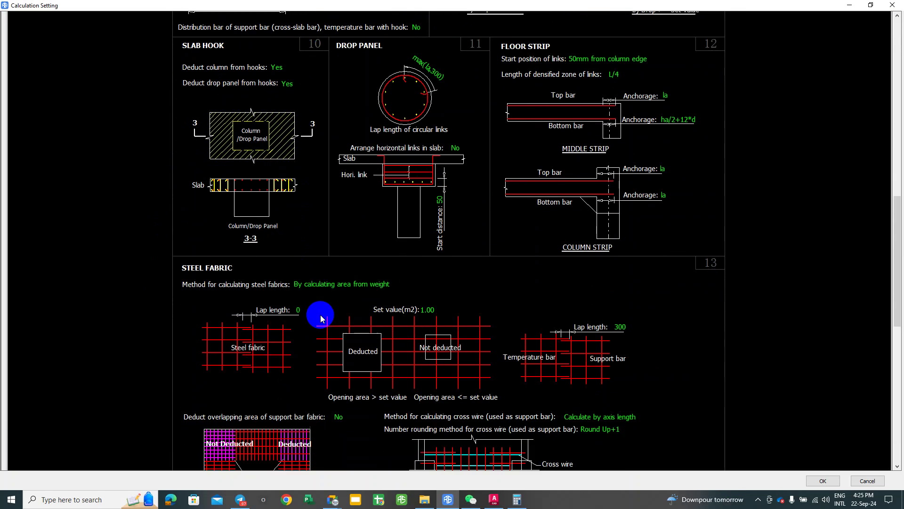
scroll(320, 314, "down", 4)
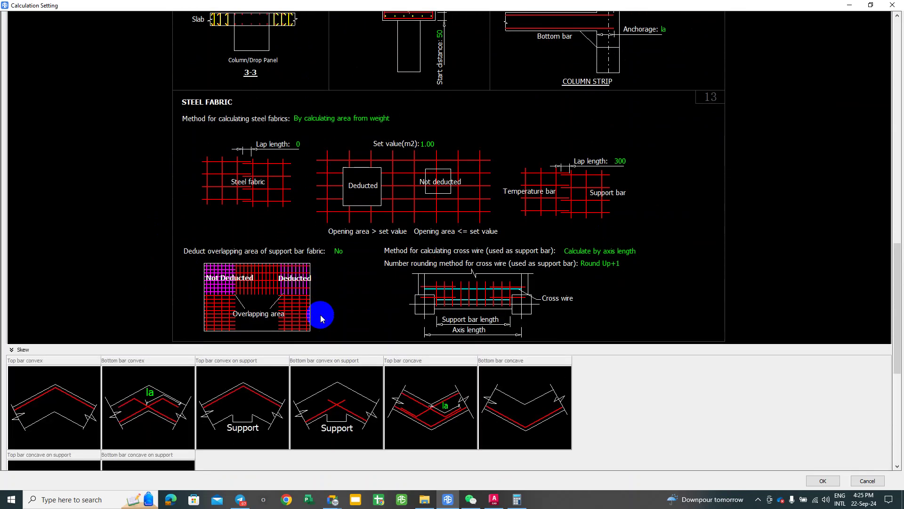
scroll(321, 317, "down", 4)
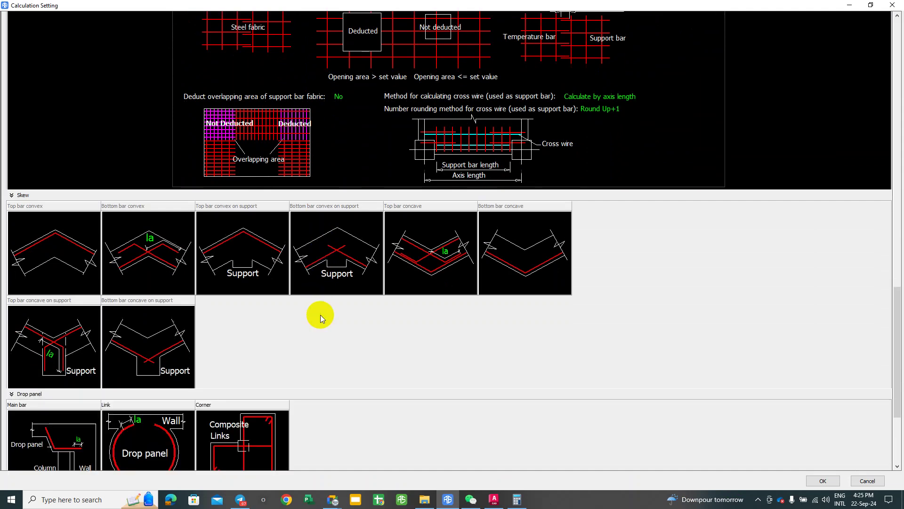
scroll(320, 315, "down", 1)
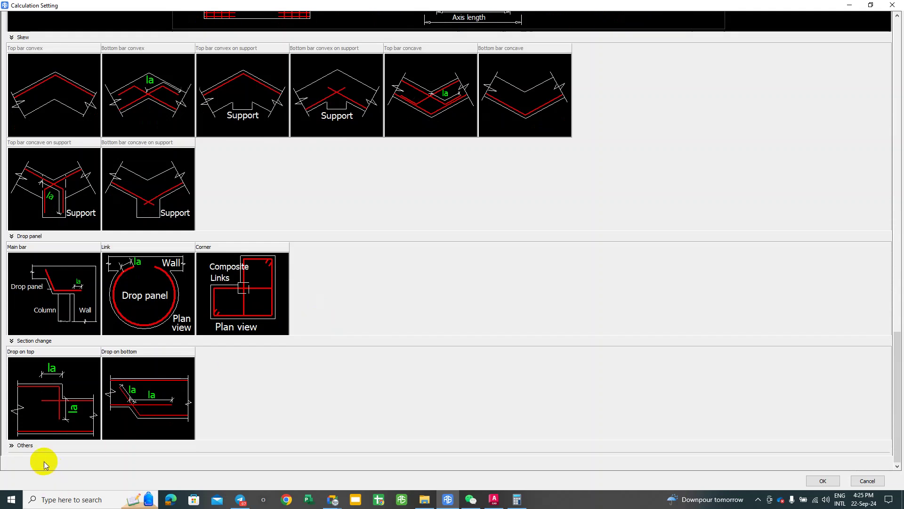
left_click(12, 445)
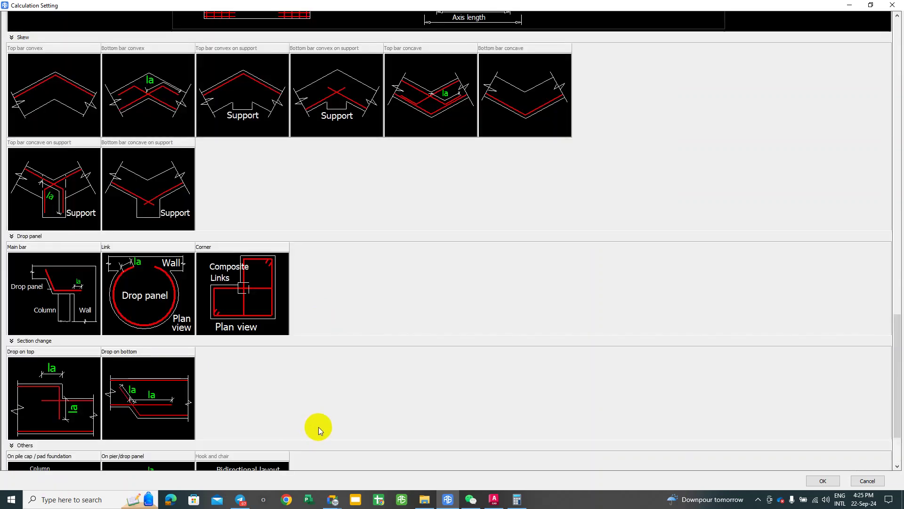
scroll(320, 426, "down", 2)
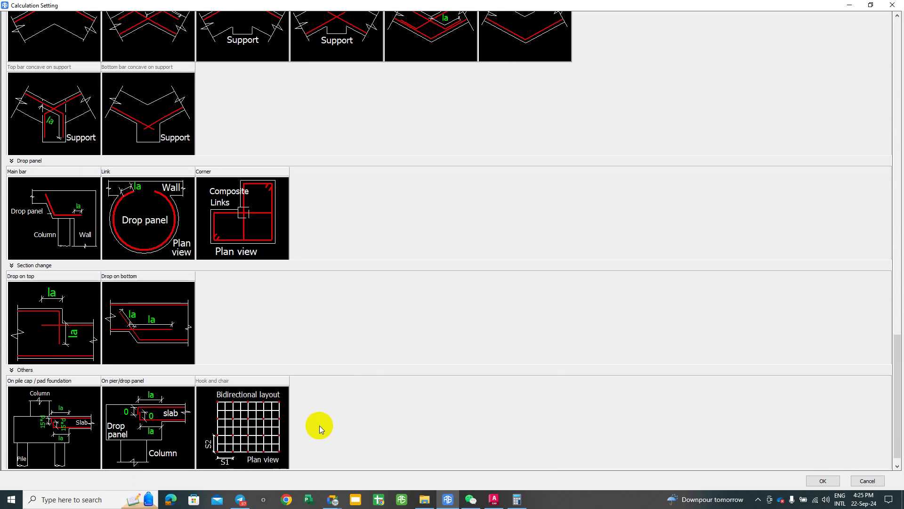
scroll(319, 428, "down", 1)
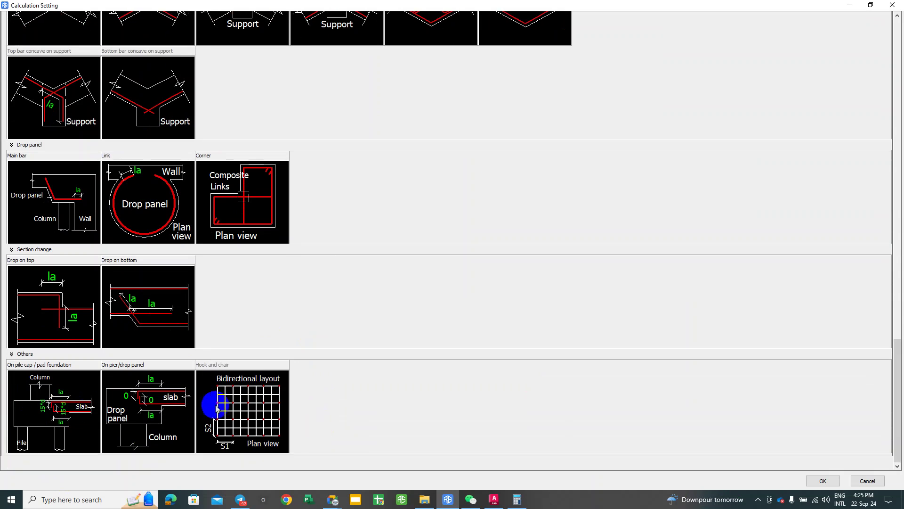
scroll(265, 426, "up", 10)
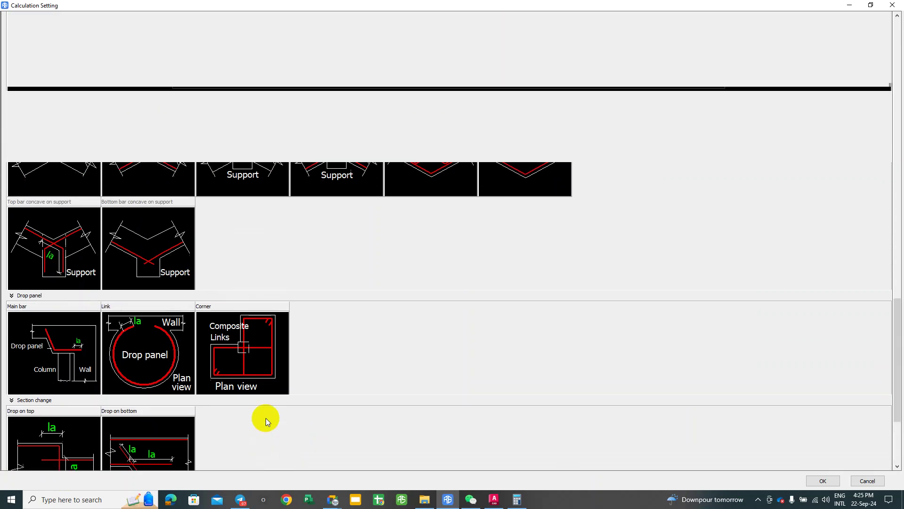
scroll(275, 394, "up", 5)
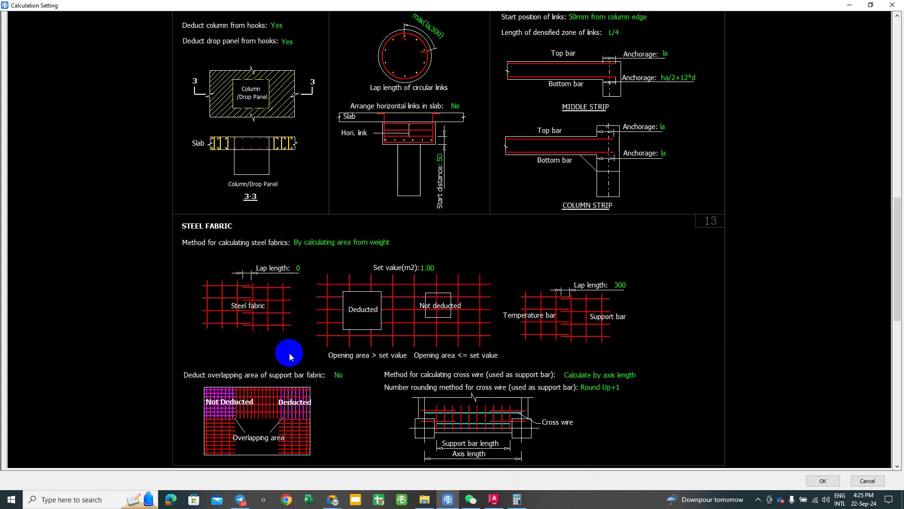
scroll(290, 346, "up", 3)
scroll(295, 340, "up", 7)
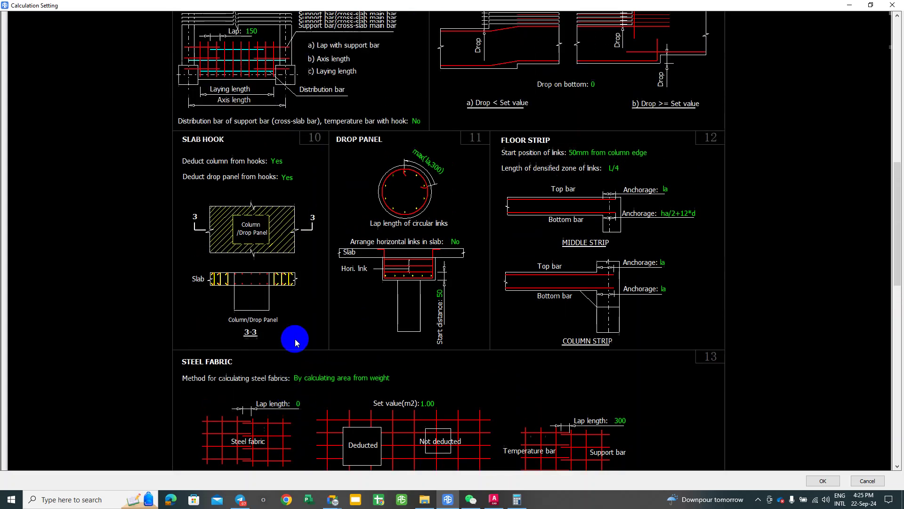
scroll(295, 339, "up", 3)
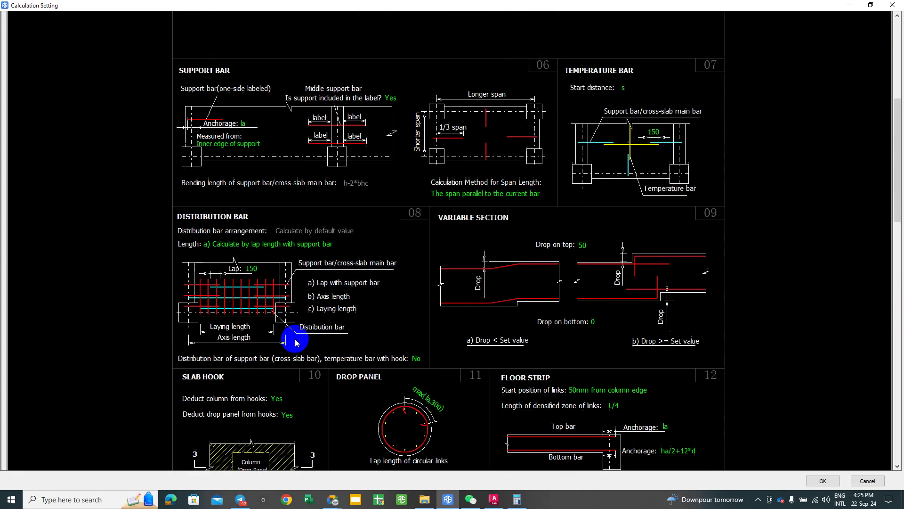
scroll(296, 343, "up", 1)
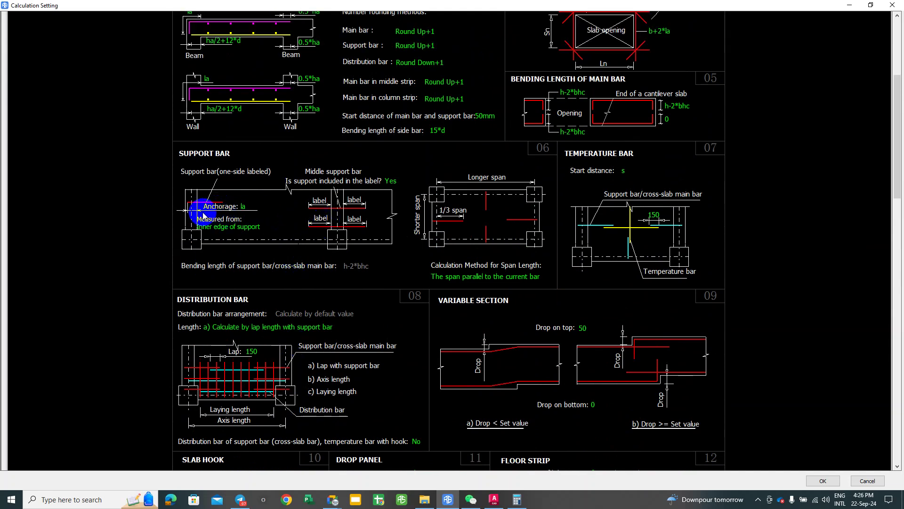
Step: Review Support Bar anchorage and span length method, keeping the inner-edge measurement and existing span rule
left_click(245, 210)
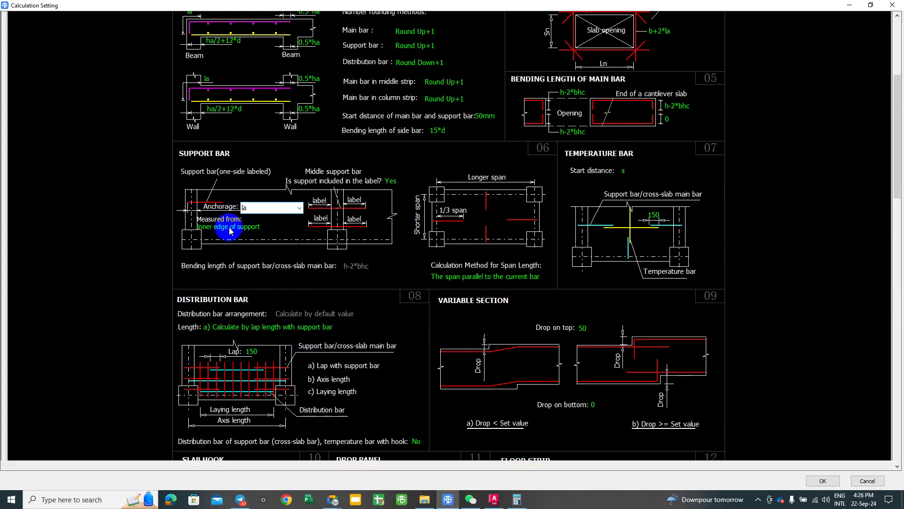
left_click(238, 227)
left_click(326, 280)
scroll(327, 287, "up", 1)
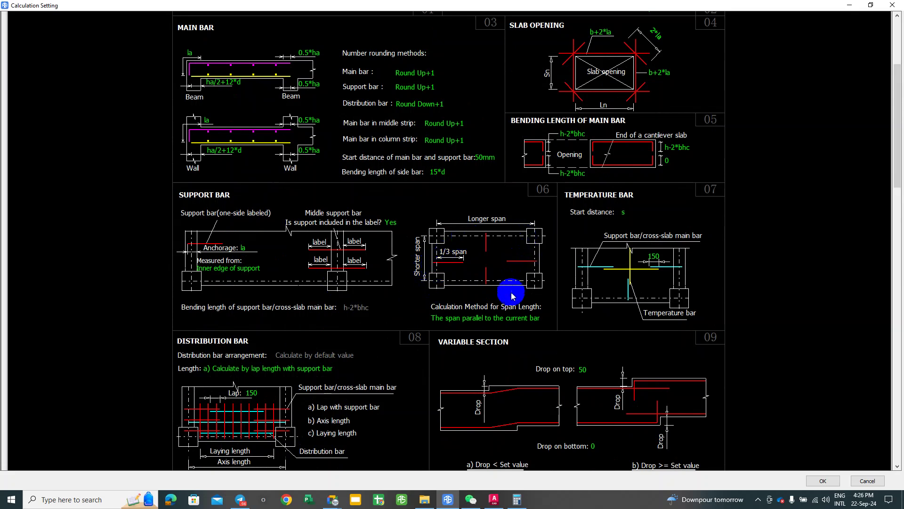
left_click(499, 322)
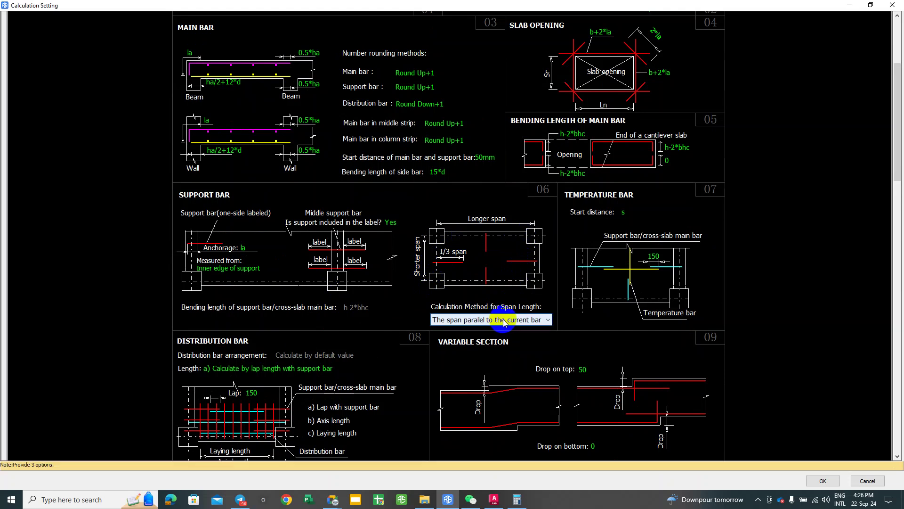
left_click(517, 320)
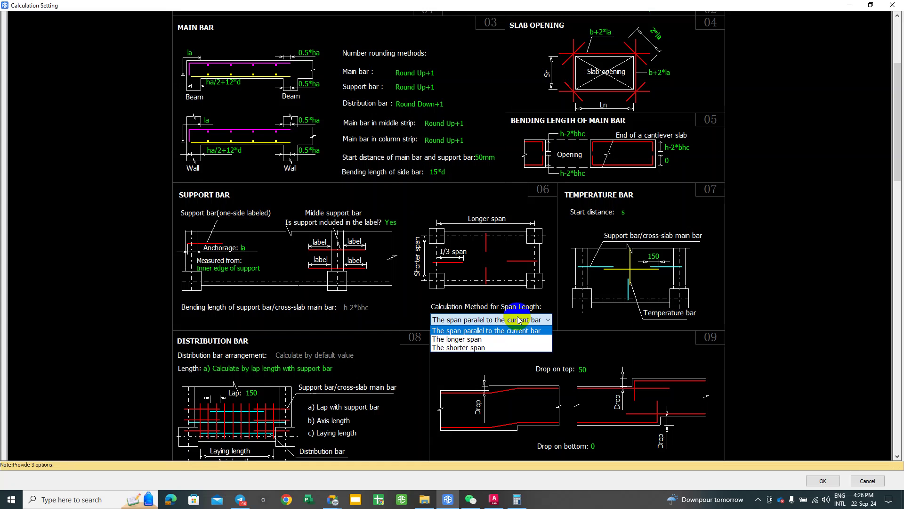
left_click(449, 225)
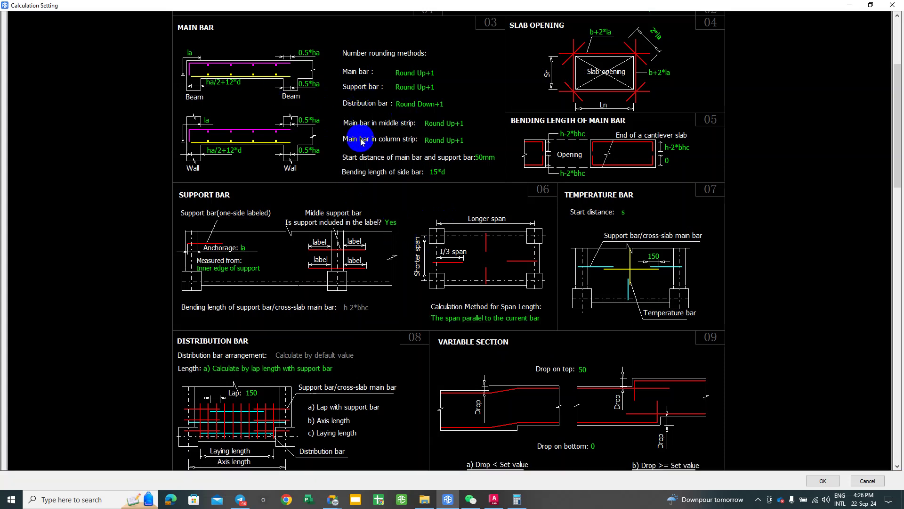
scroll(404, 134, "up", 5)
scroll(365, 210, "up", 2)
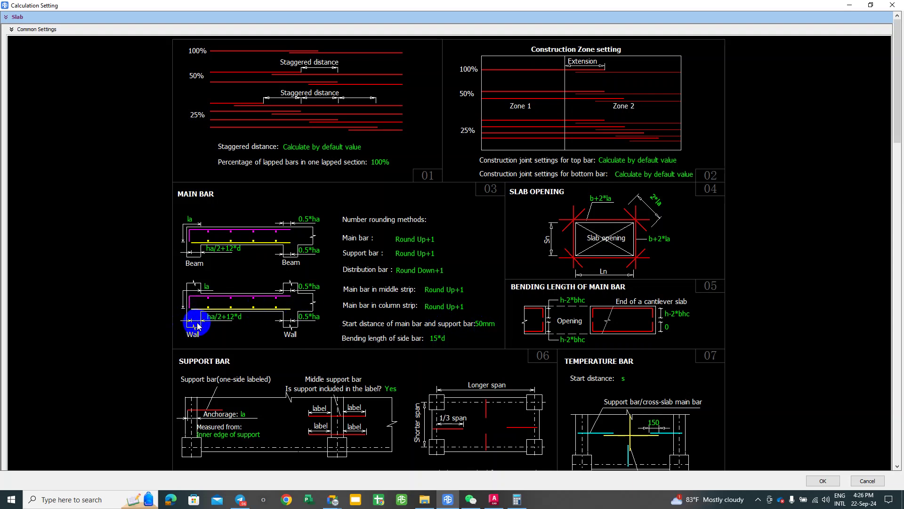
Step: Set the main bar anchorage at both beam and wall ends to la and apply
left_click(225, 316)
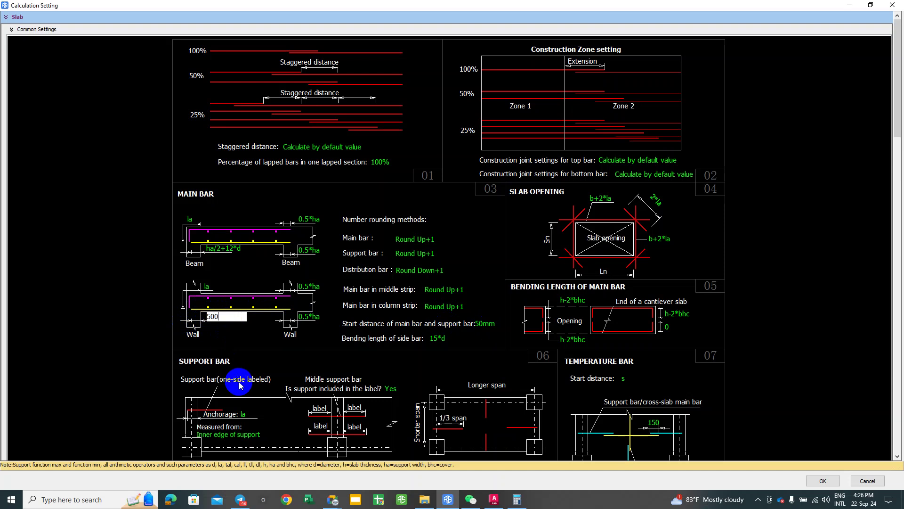
type("500")
key("Return")
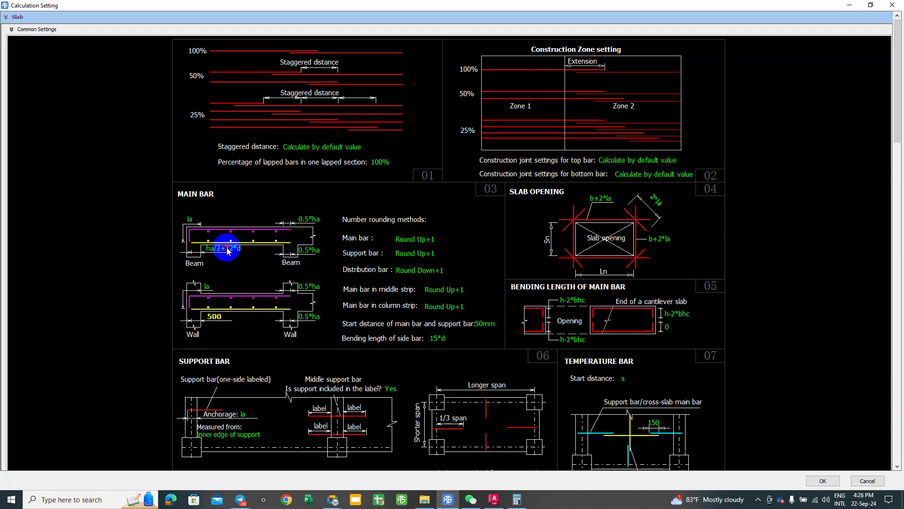
left_click(227, 252)
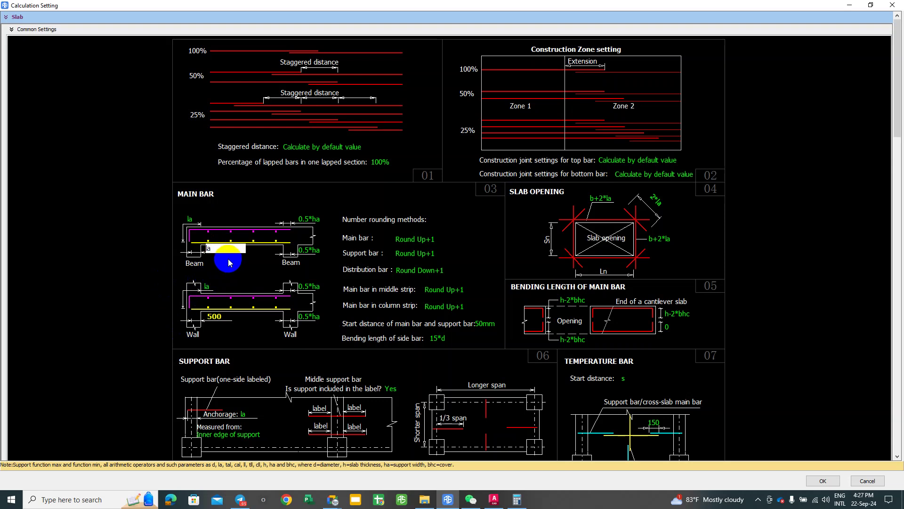
left_click(221, 318)
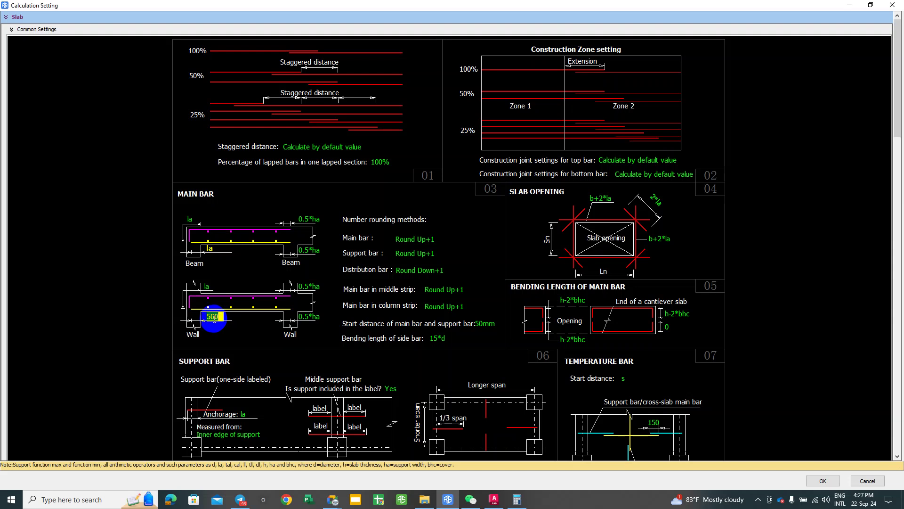
left_click(209, 300)
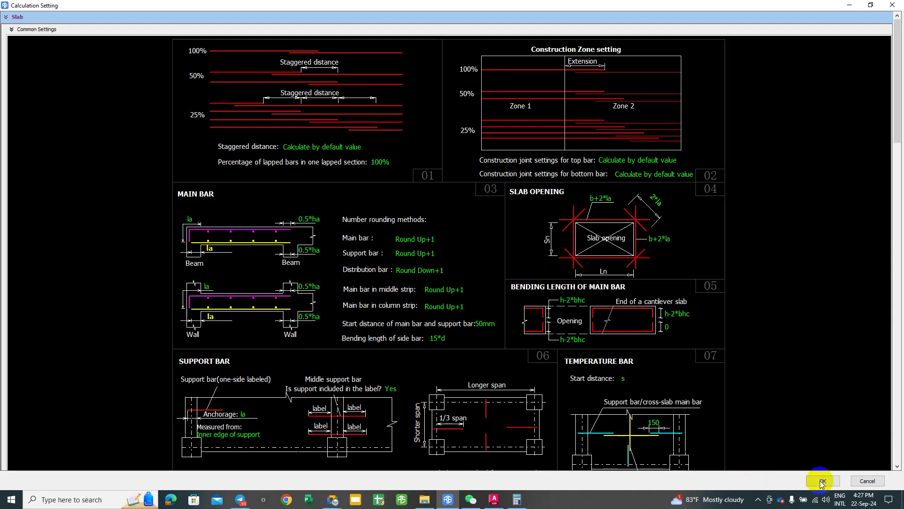
left_click(822, 482)
Step: Close the slab strip's attribute list and select the GV12[200*600] beam type
left_click(567, 153)
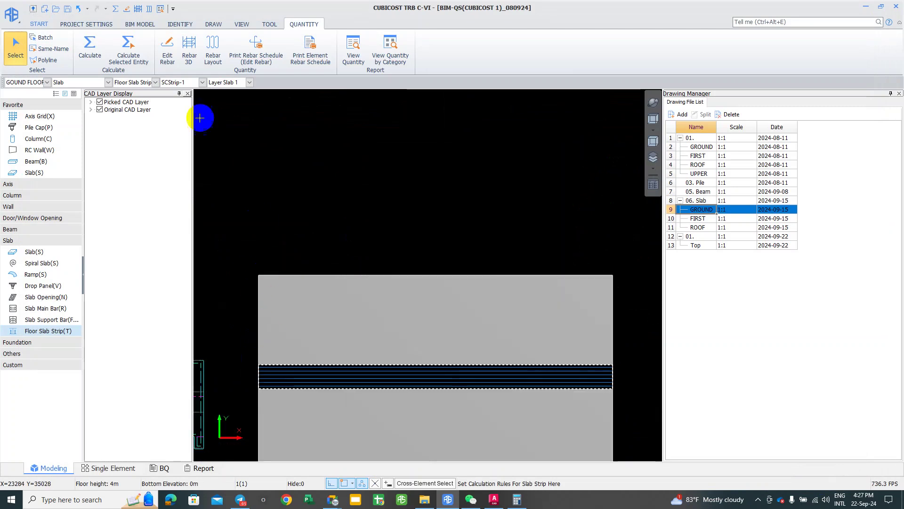
right_click(200, 117)
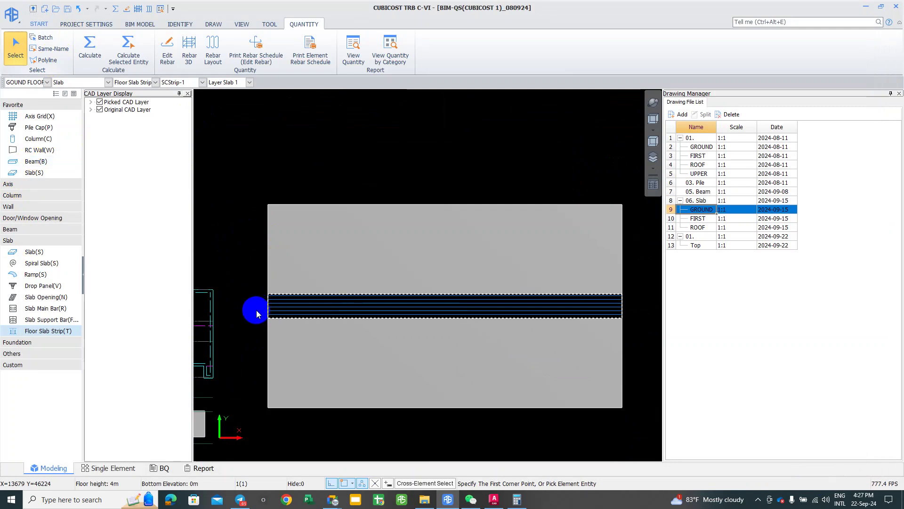
key("b")
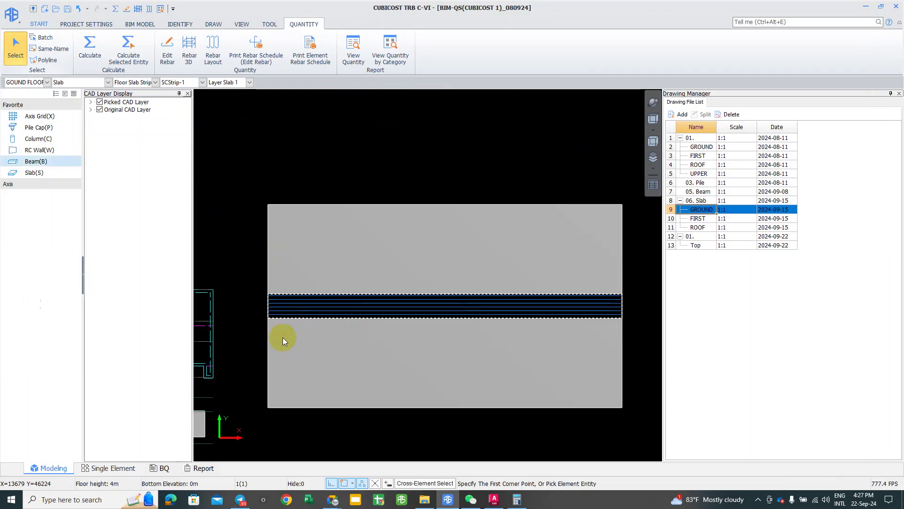
middle_click_drag(285, 330, 292, 317)
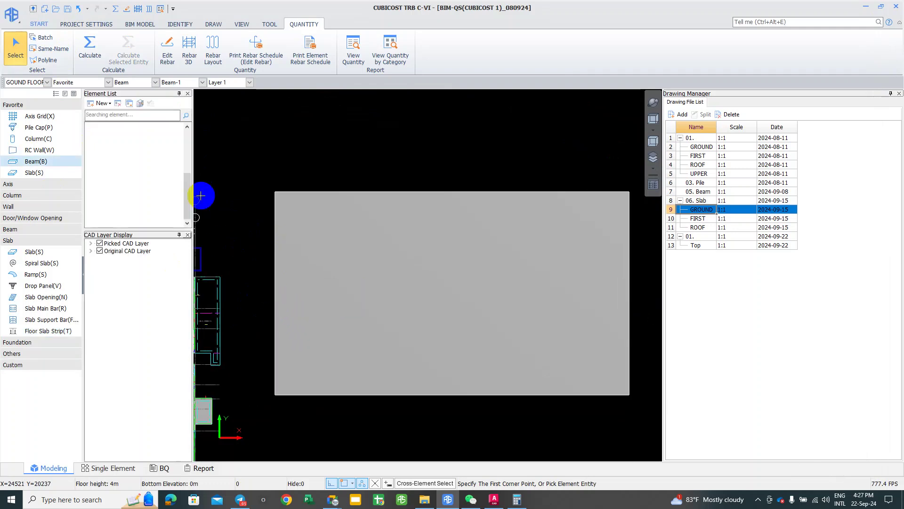
left_click(129, 210)
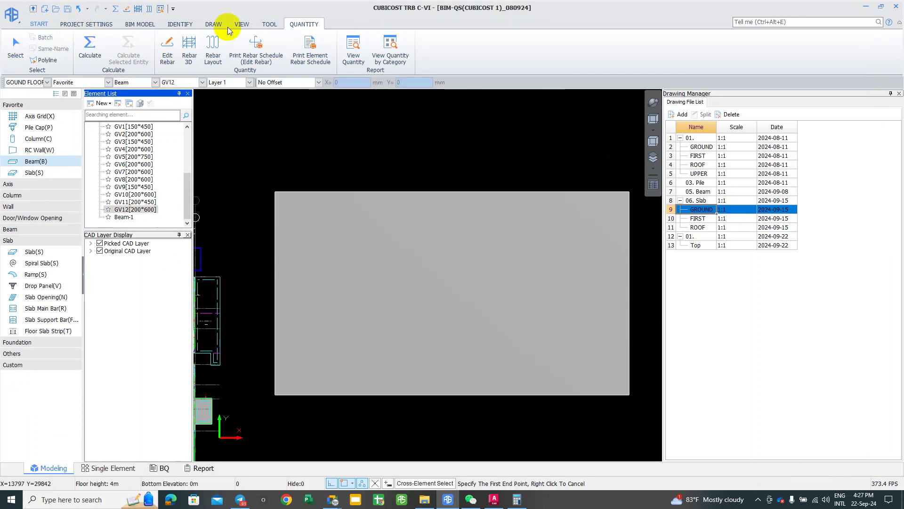
Step: Draw a rectangle of GV12 beams from the slab's lower-left to top-right corner
left_click(213, 24)
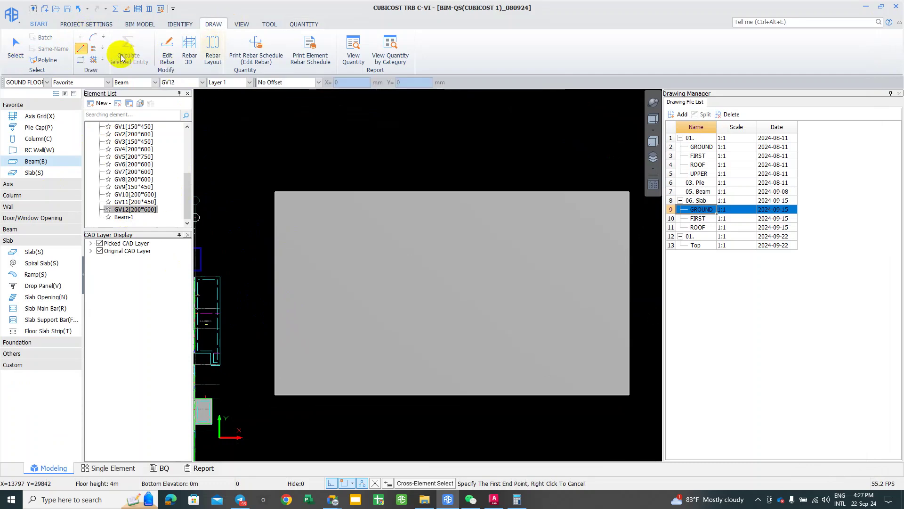
left_click(80, 60)
left_click(274, 394)
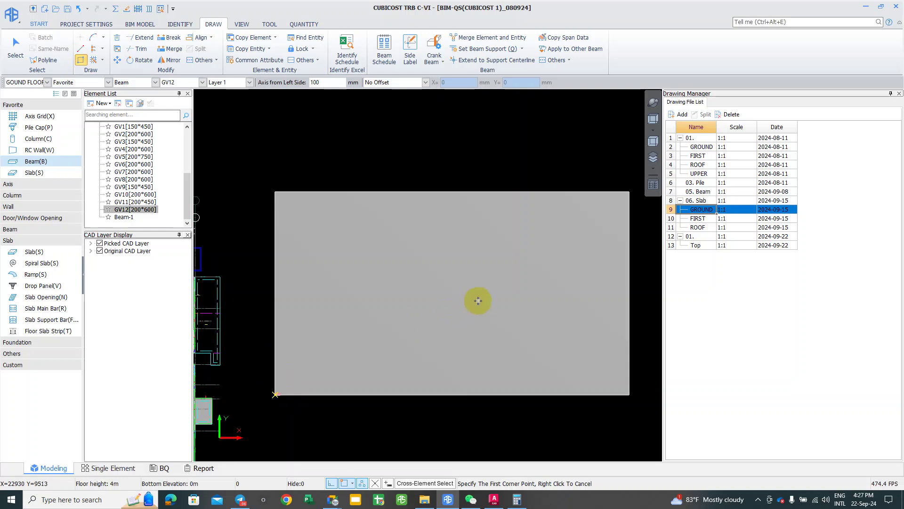
scroll(632, 196, "up", 1)
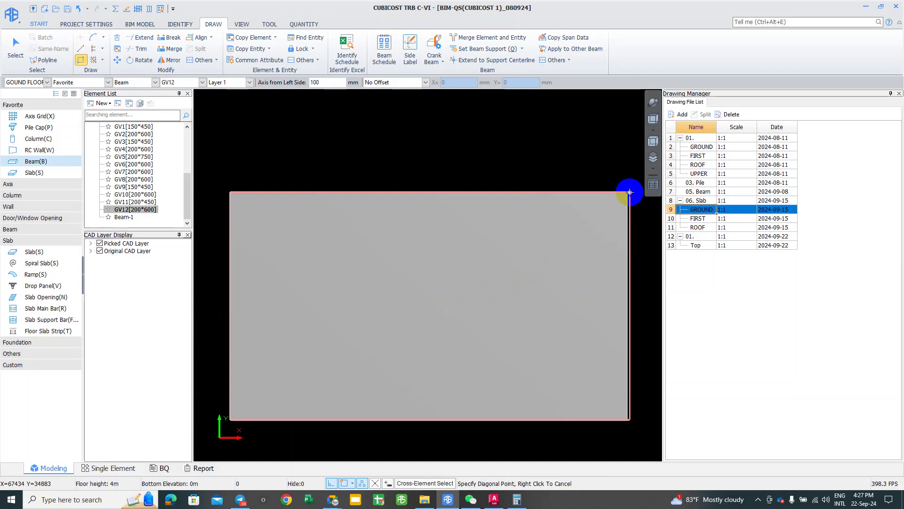
scroll(627, 193, "up", 2)
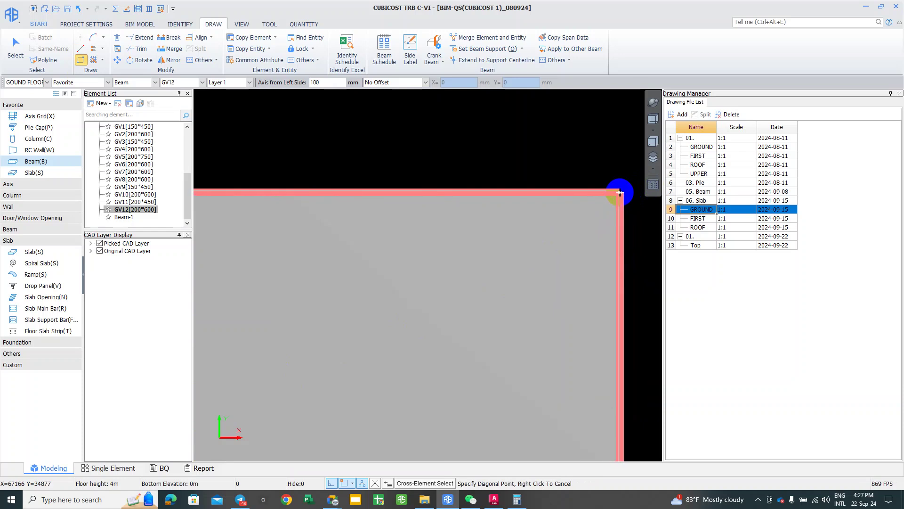
left_click(620, 192)
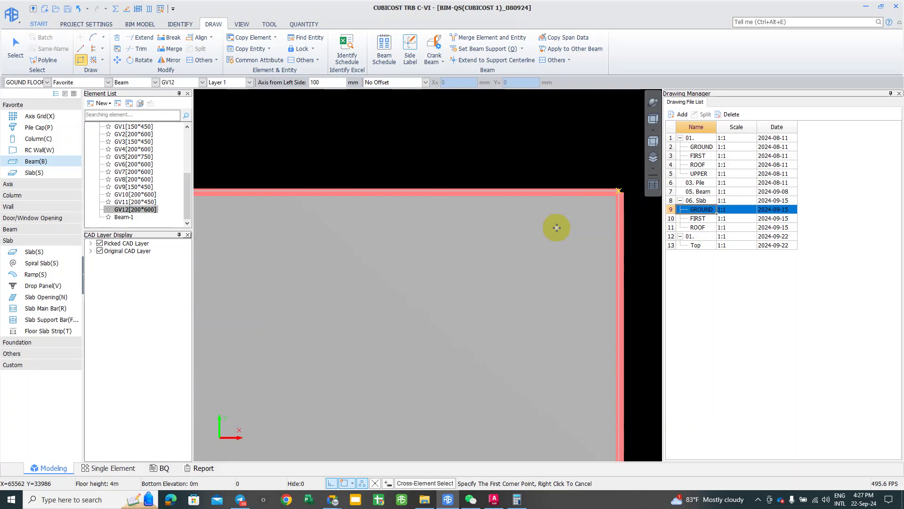
right_click_drag(546, 172, 539, 184)
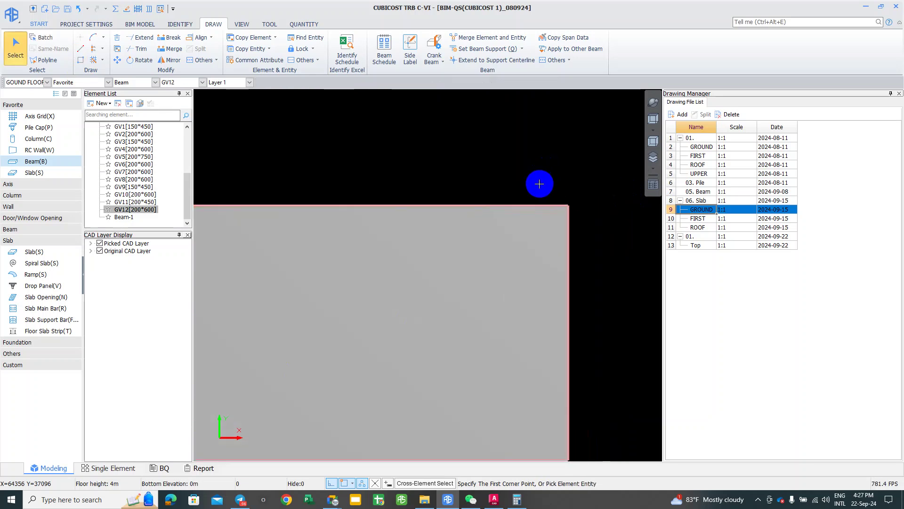
scroll(539, 184, "down", 3)
middle_click_drag(505, 196, 450, 198)
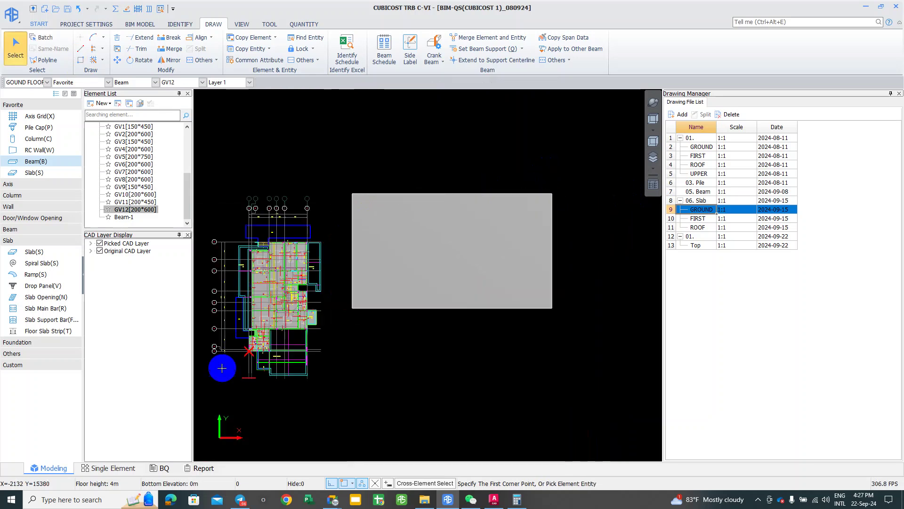
Step: Batch-identify supports for the box-selected new beams and save the project
right_click(324, 175)
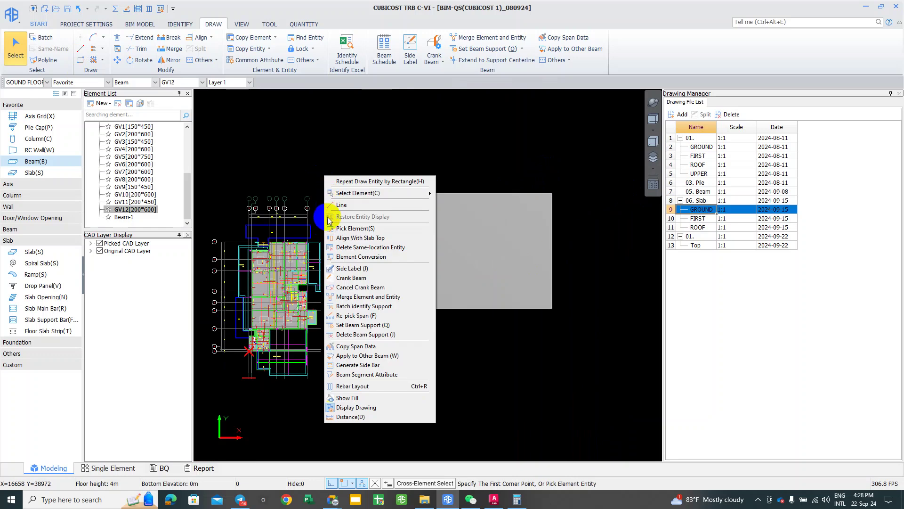
left_click(323, 159)
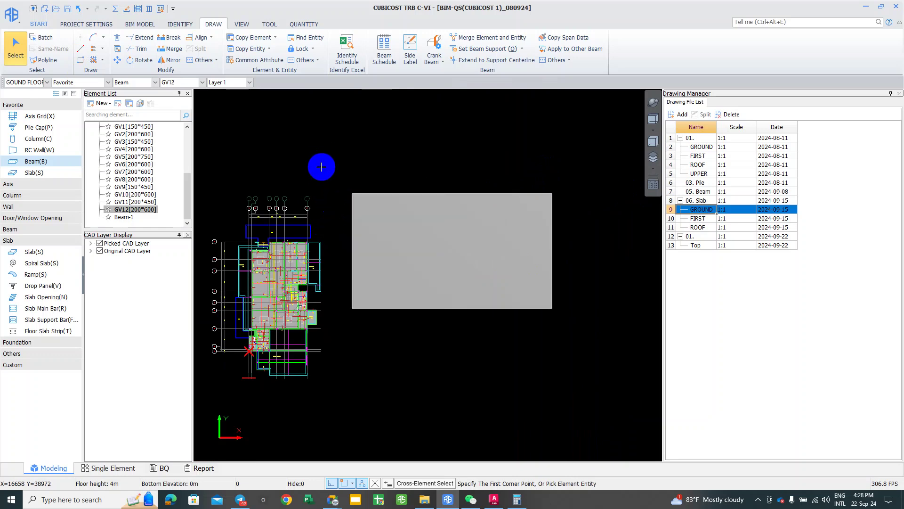
left_click(306, 37)
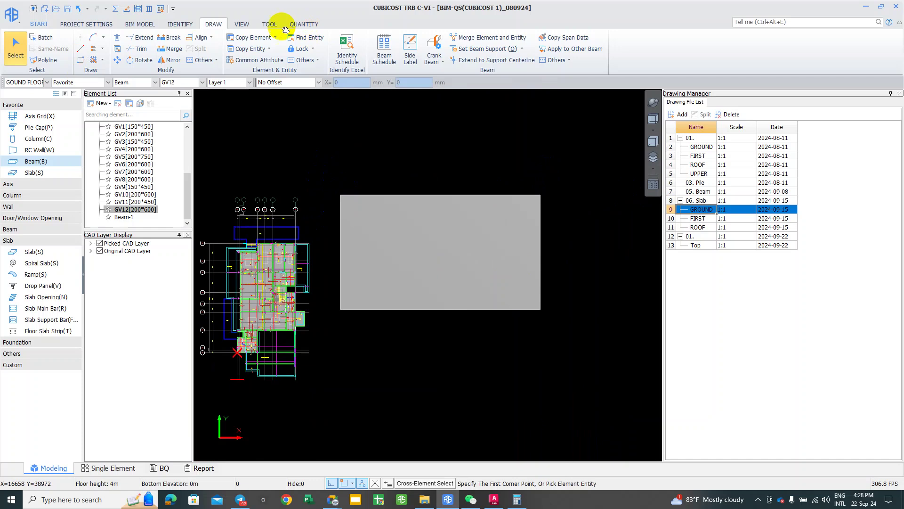
left_click(337, 135)
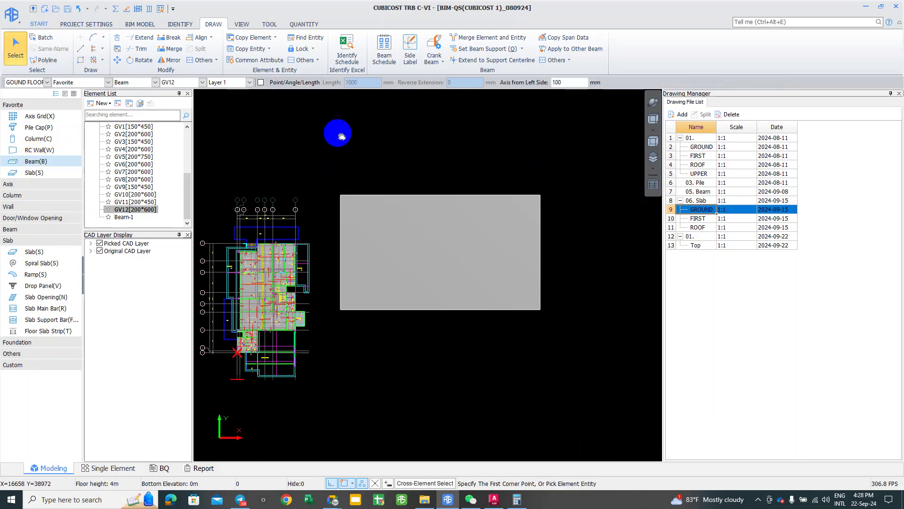
left_click(485, 49)
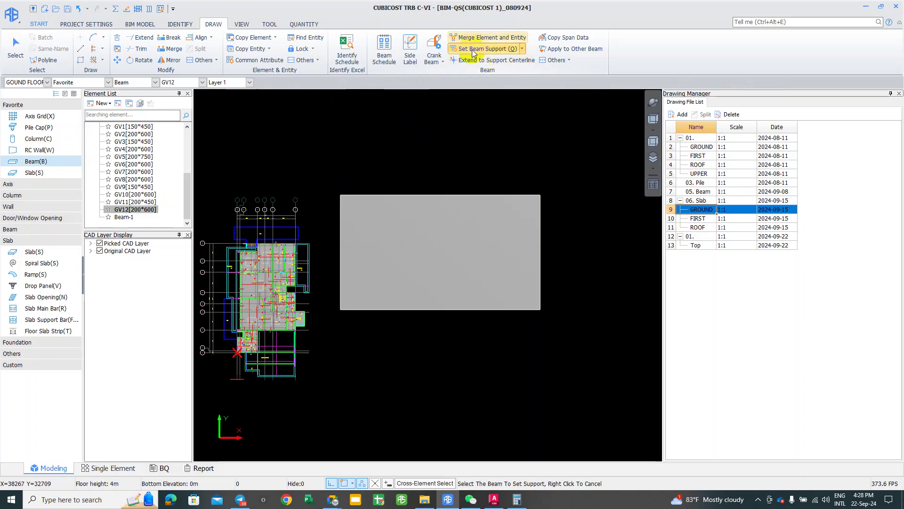
left_click(521, 49)
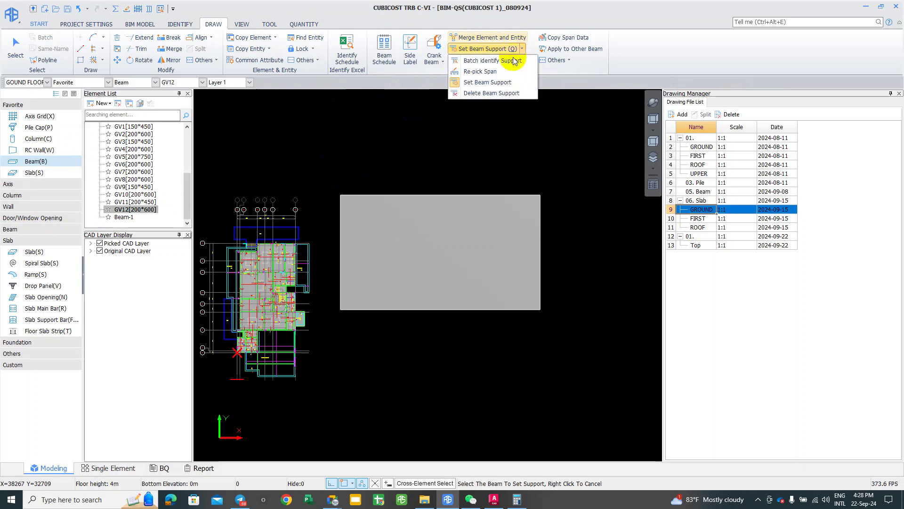
left_click(483, 63)
left_click_drag(324, 188, 554, 318)
right_click(521, 309)
left_click(513, 248)
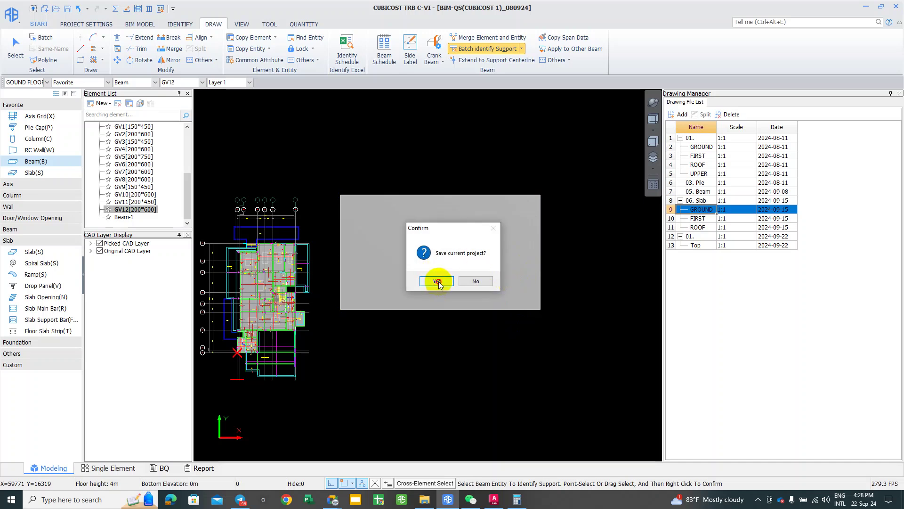
left_click(437, 281)
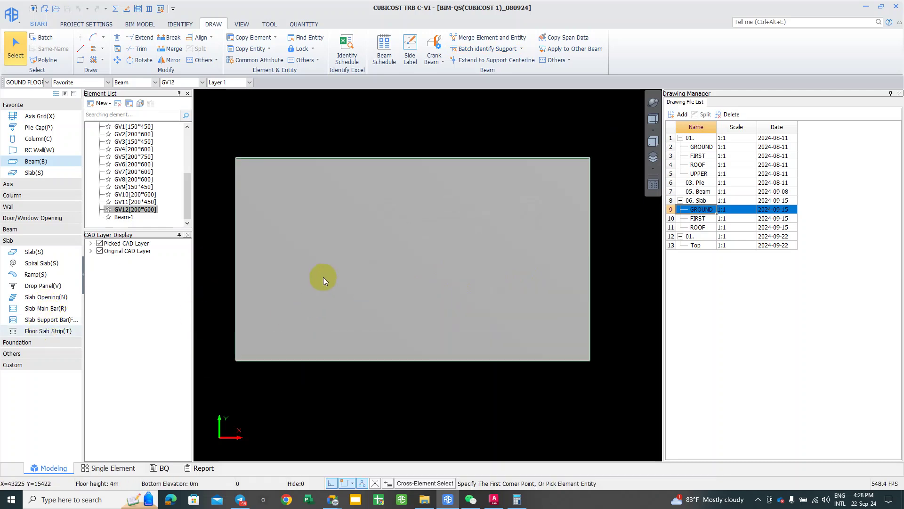
Step: Calculate the selected floor slab strip SCStrip-1 with Calculate Selected Entity
left_click_drag(509, 436, 492, 379)
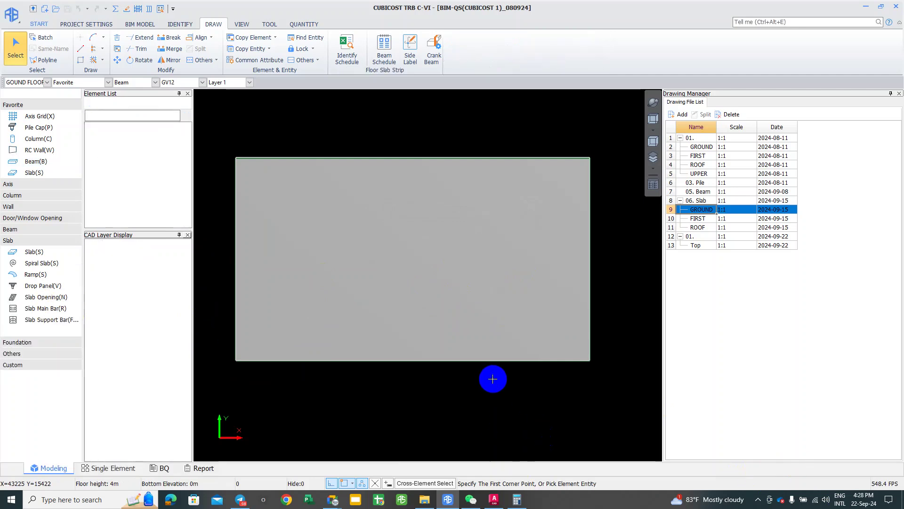
left_click(360, 256)
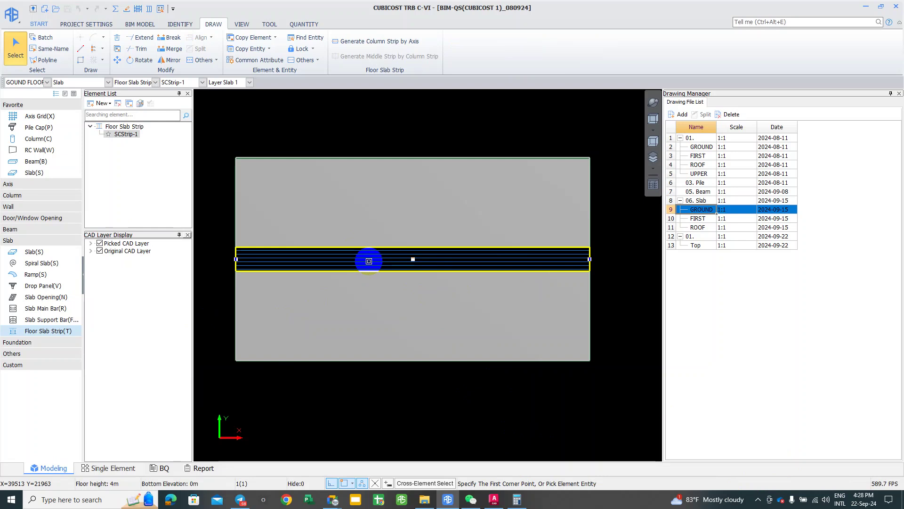
right_click(369, 260)
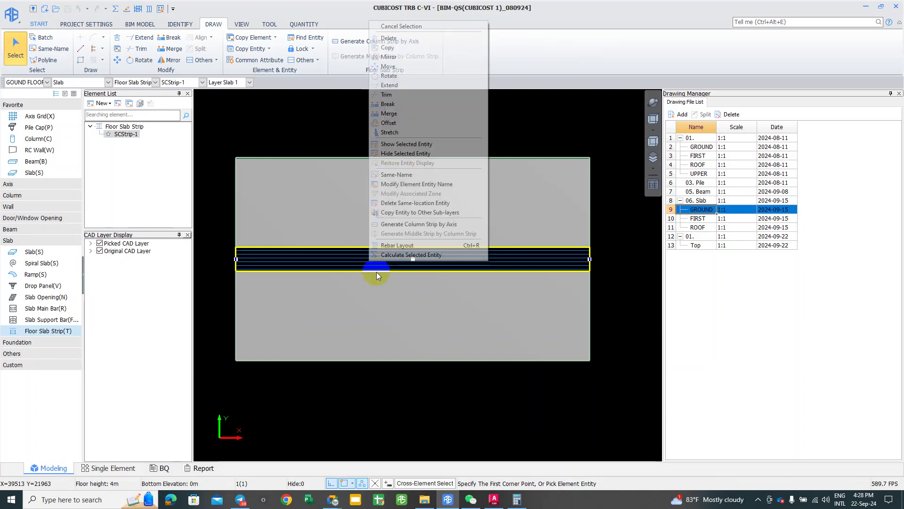
left_click(396, 258)
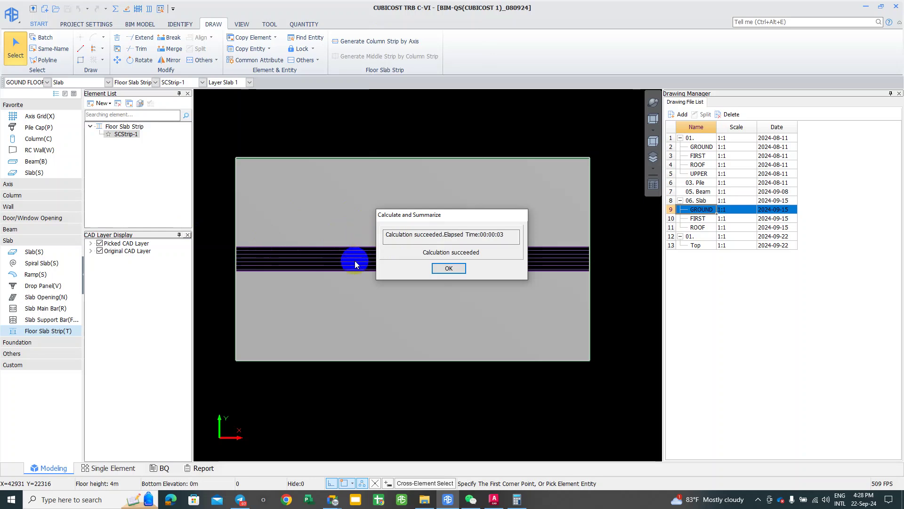
left_click(448, 268)
left_click(384, 253)
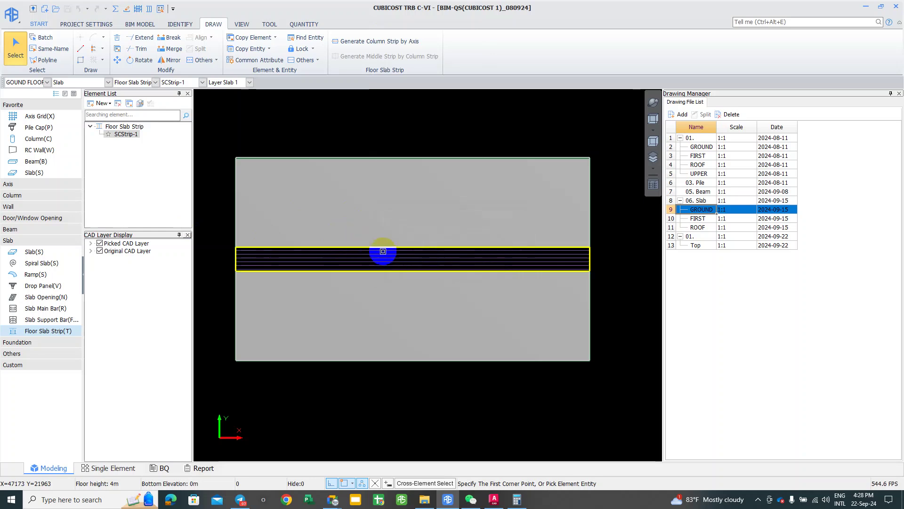
left_click(353, 258)
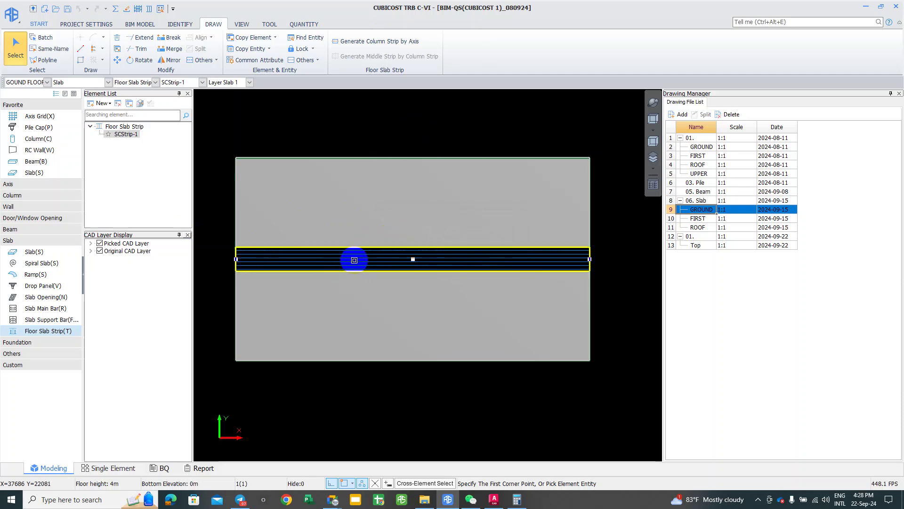
Step: View the strip's Edit Rebar schedule, totalling 2758.948 kg, then close it
left_click(294, 24)
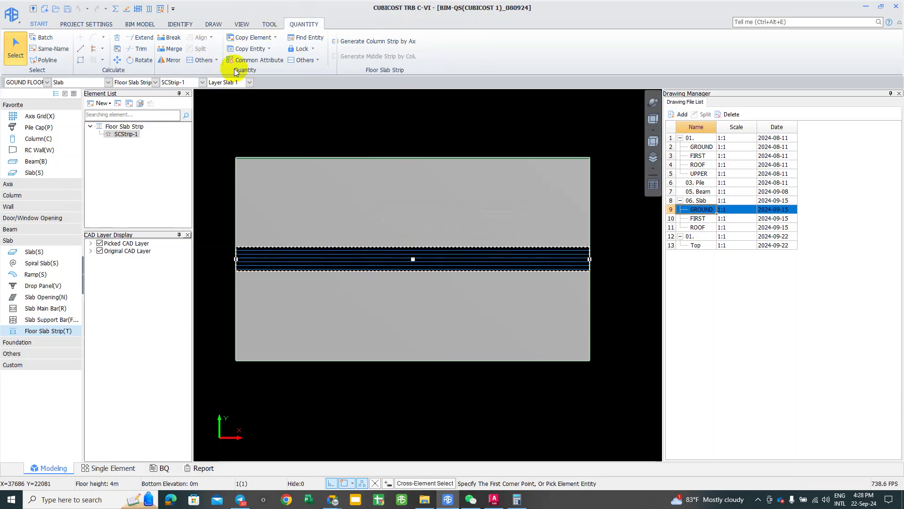
left_click(210, 55)
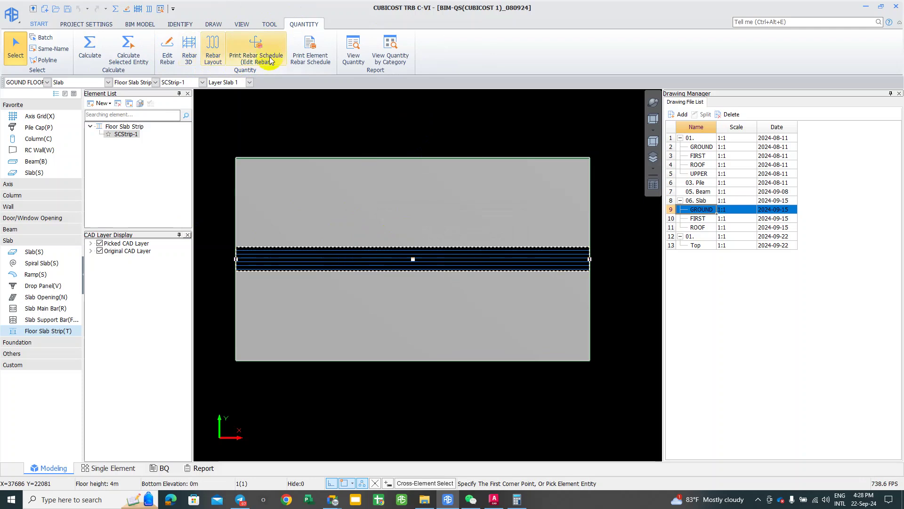
right_click(255, 98)
left_click(288, 233)
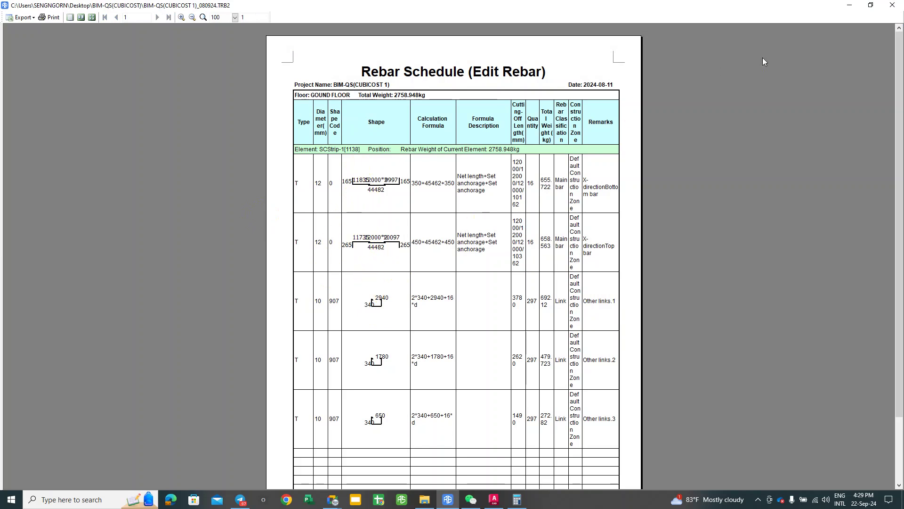
left_click(893, 6)
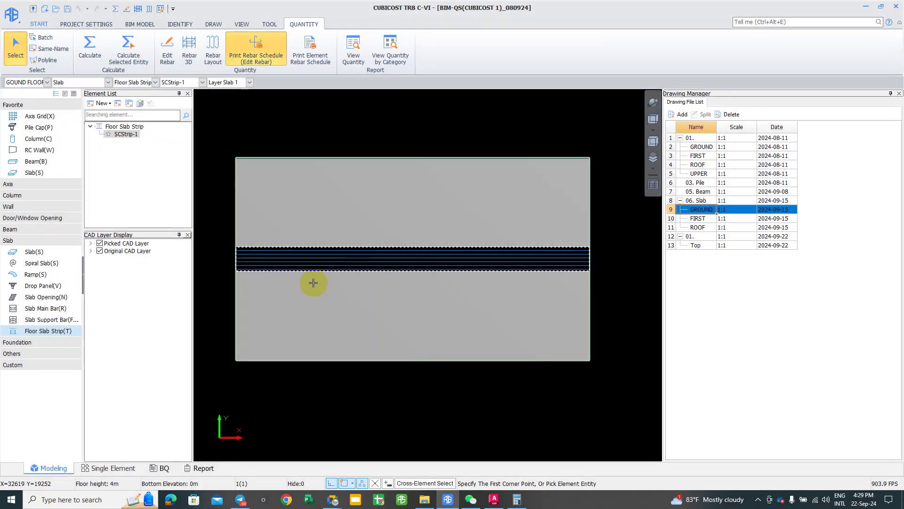
Step: Select the slab strip and open its Attribute Editor
left_click(311, 275)
left_click(303, 268)
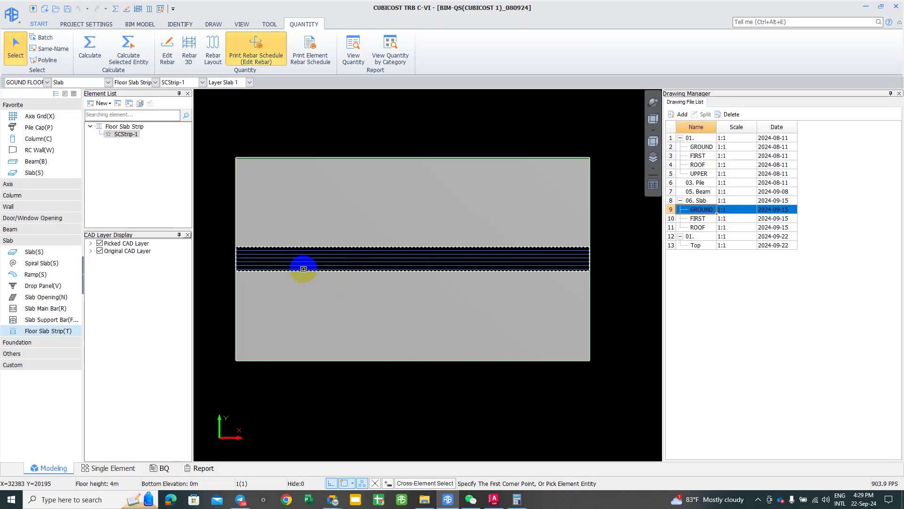
left_click(319, 246)
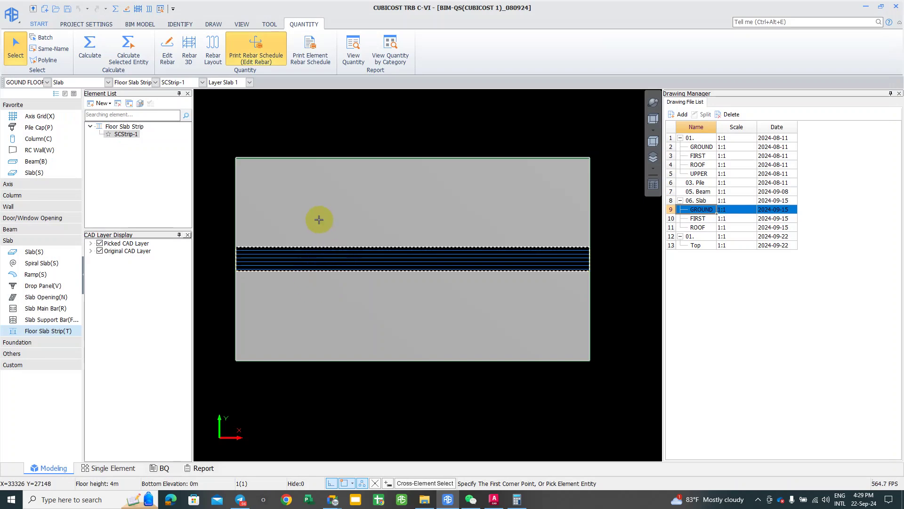
middle_click_drag(398, 247, 403, 232)
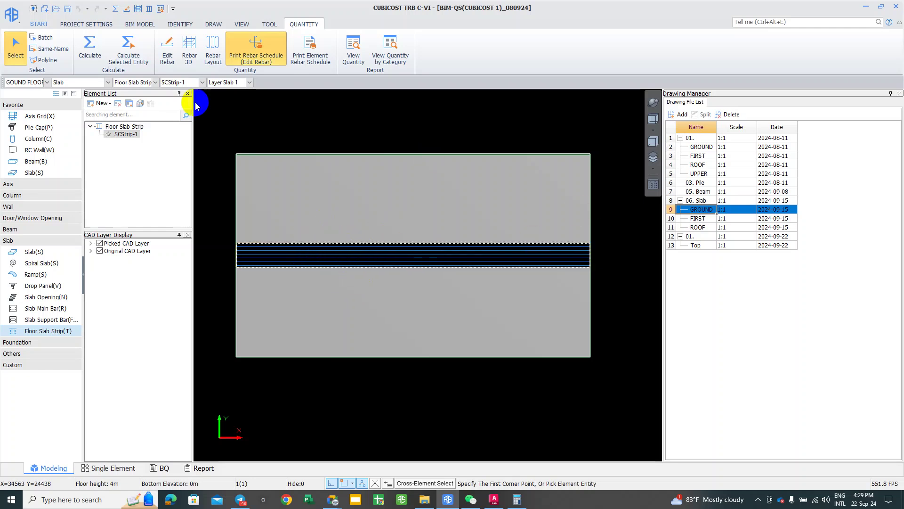
left_click(65, 94)
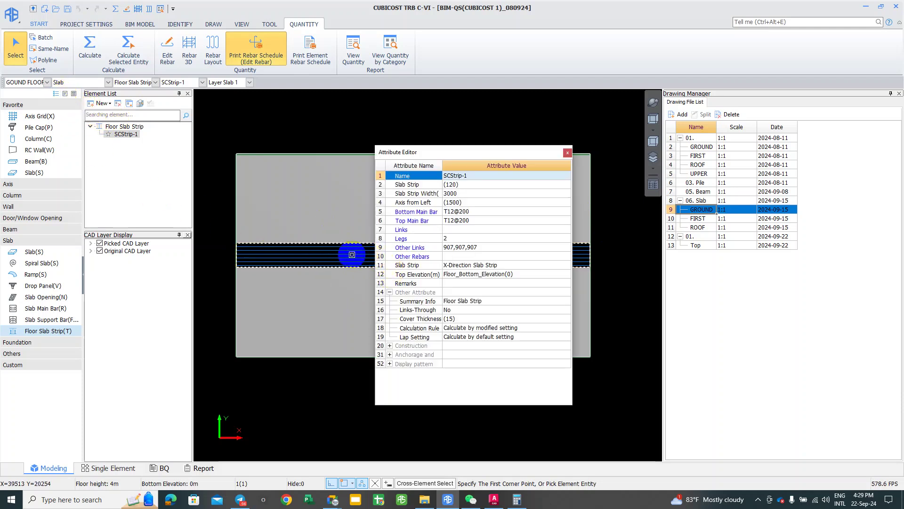
key("Escape")
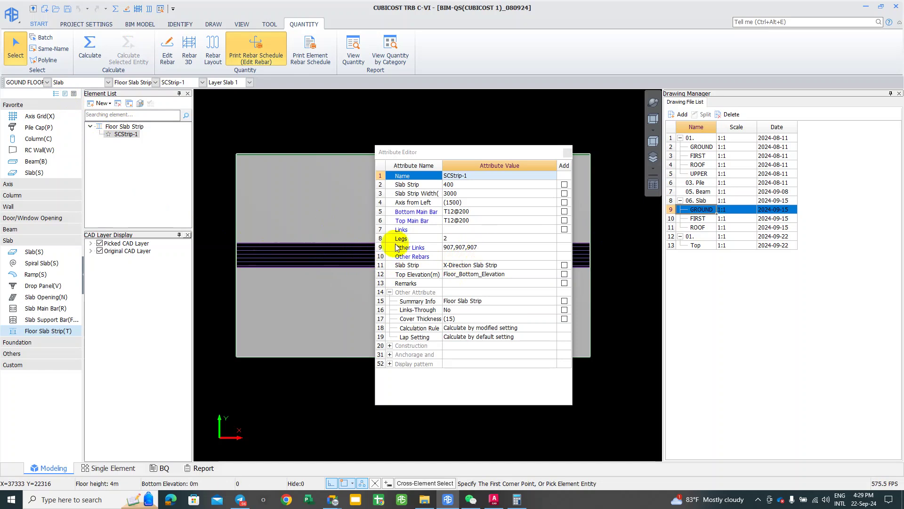
Step: Open Other Links, listing three T10@150 links of shape 907, and the first link's shape
left_click(547, 247)
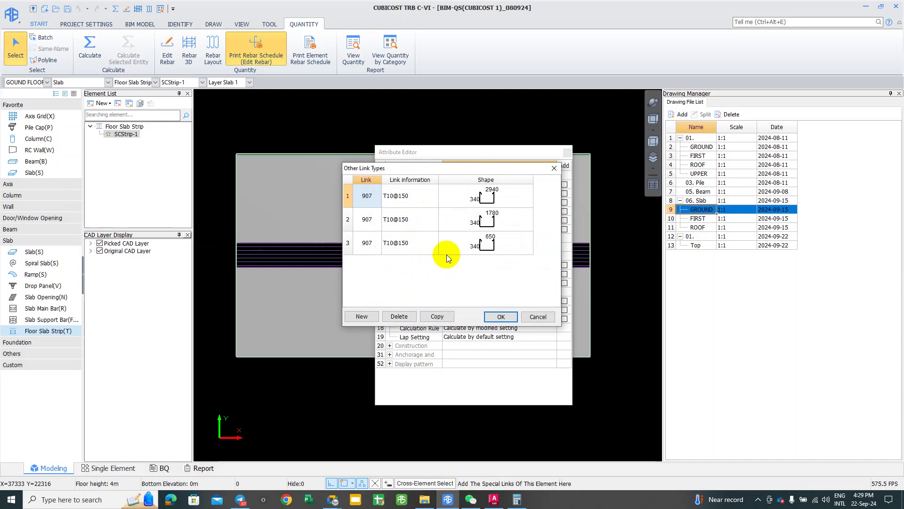
left_click(478, 200)
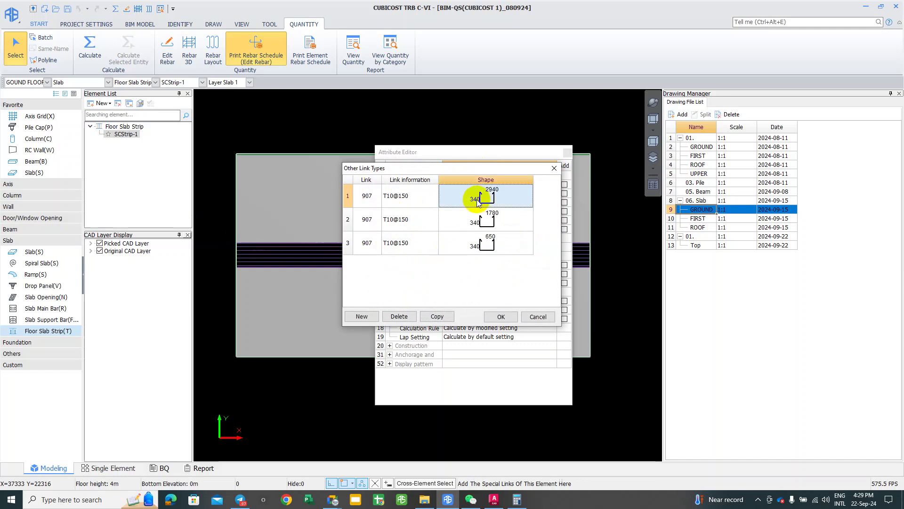
double_click(367, 195)
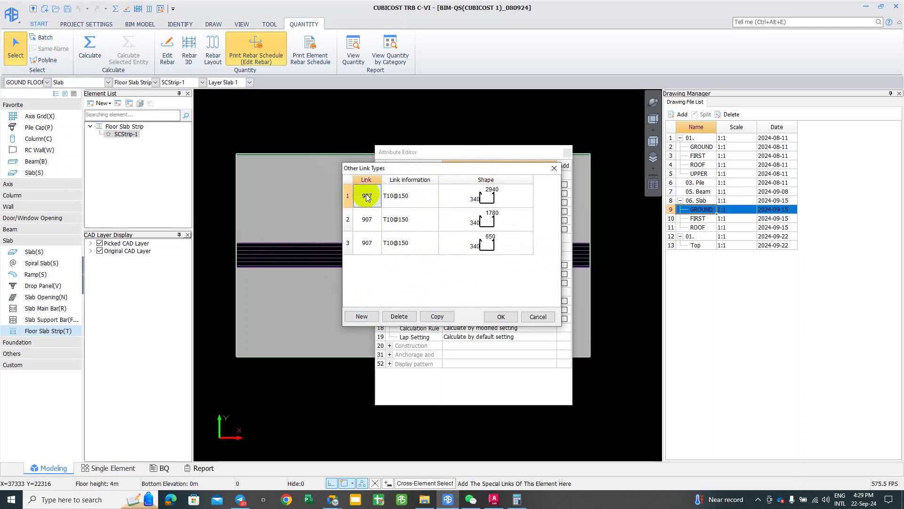
left_click(377, 194)
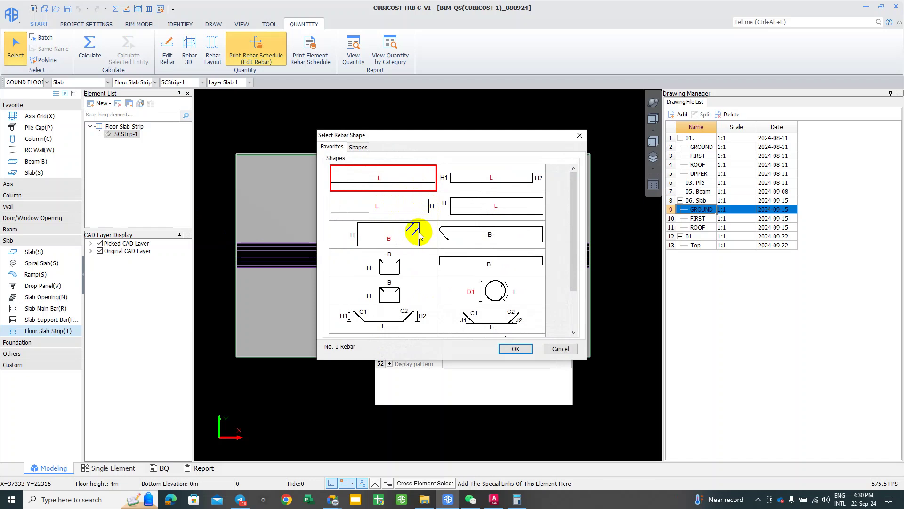
Step: Try shapes 907 and a hooked straight bar, then browse the full shape catalogue
left_click(383, 257)
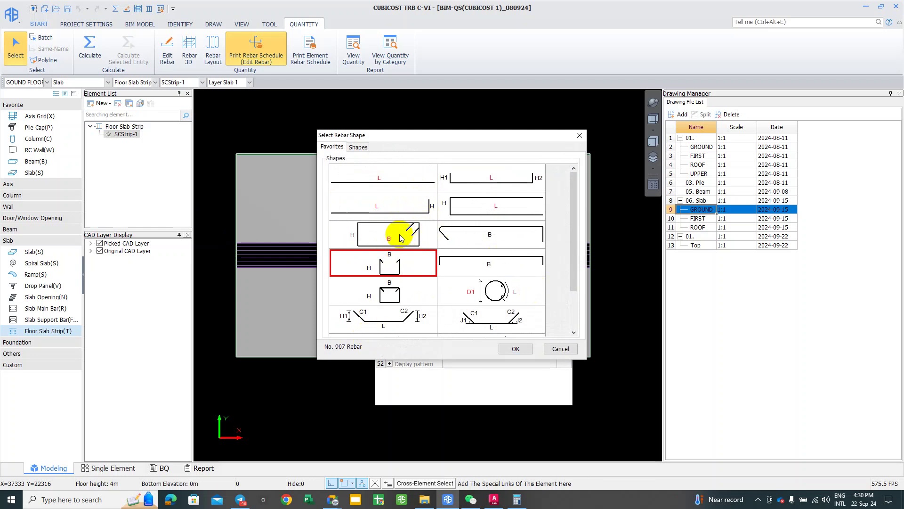
left_click(397, 209)
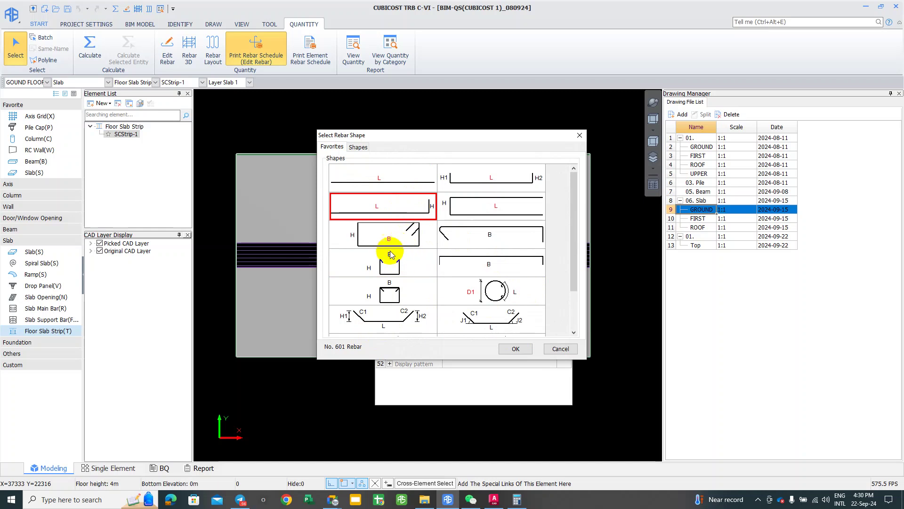
left_click_drag(572, 231, 583, 301)
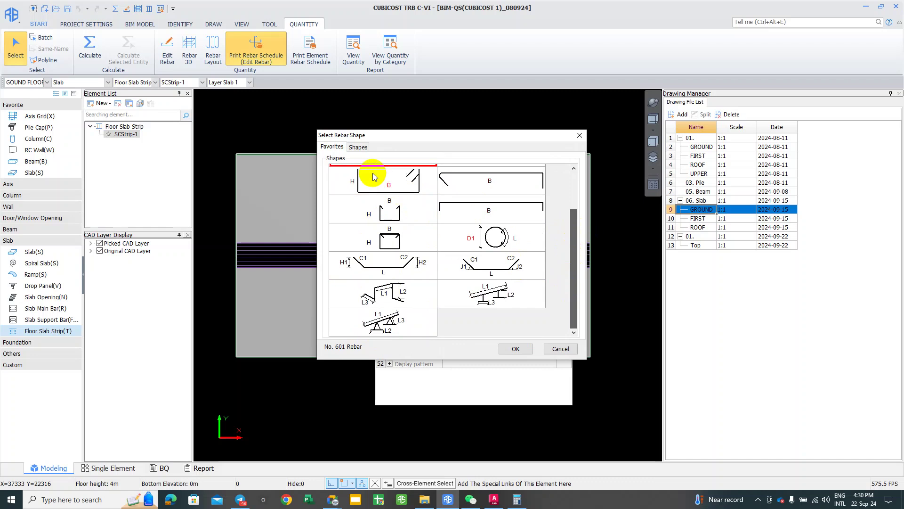
left_click(358, 147)
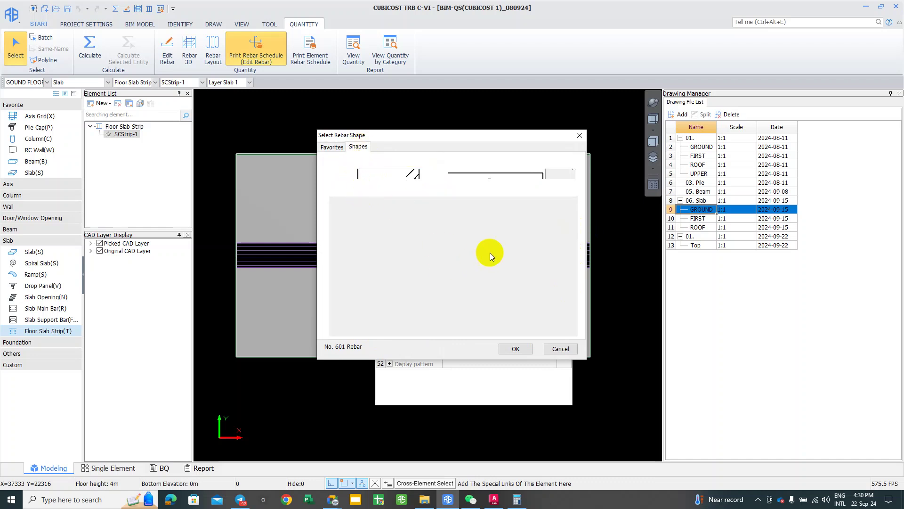
left_click(331, 147)
left_click(358, 146)
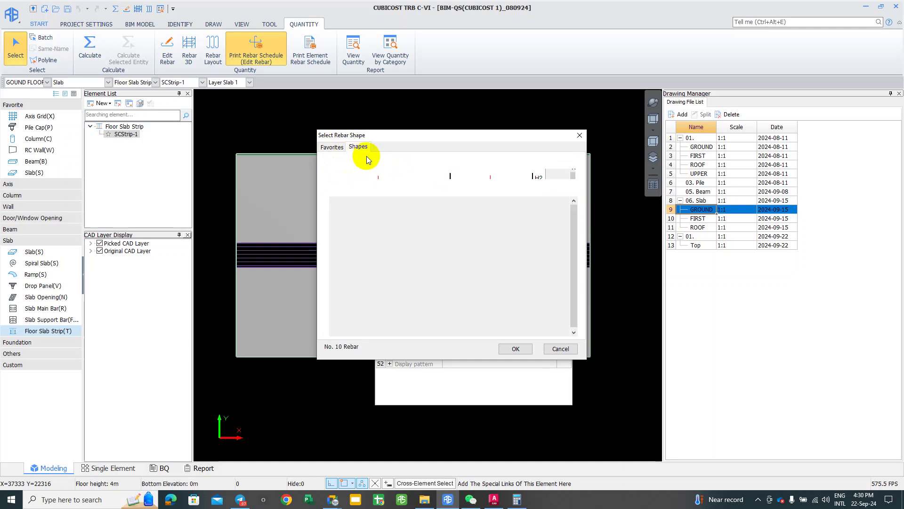
left_click(365, 136)
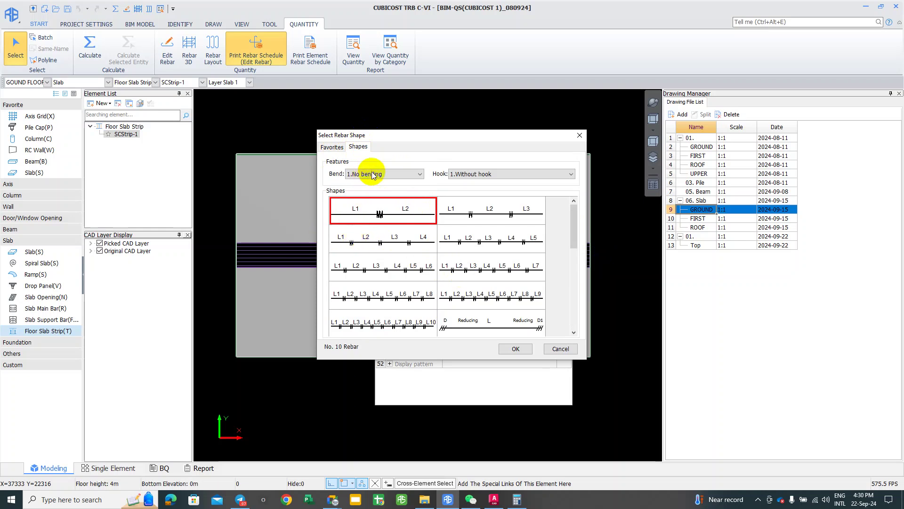
Step: Filter to Bend 3.Link and Hook Rectangle and Quadrangle, and pick open-bottom shape 906
left_click(398, 173)
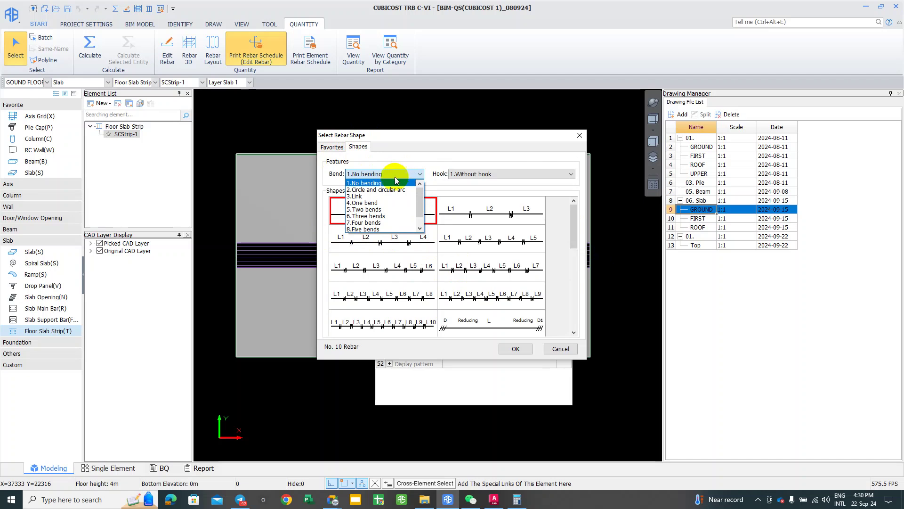
left_click(363, 196)
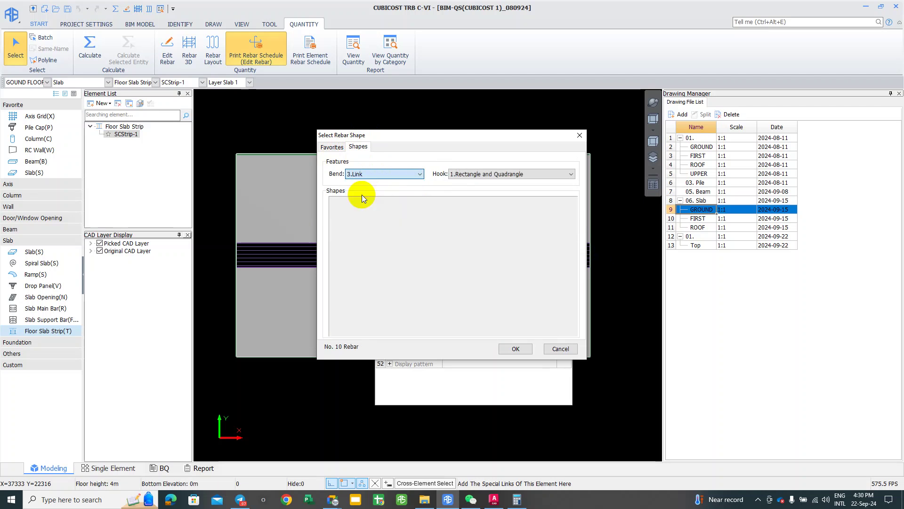
left_click(486, 177)
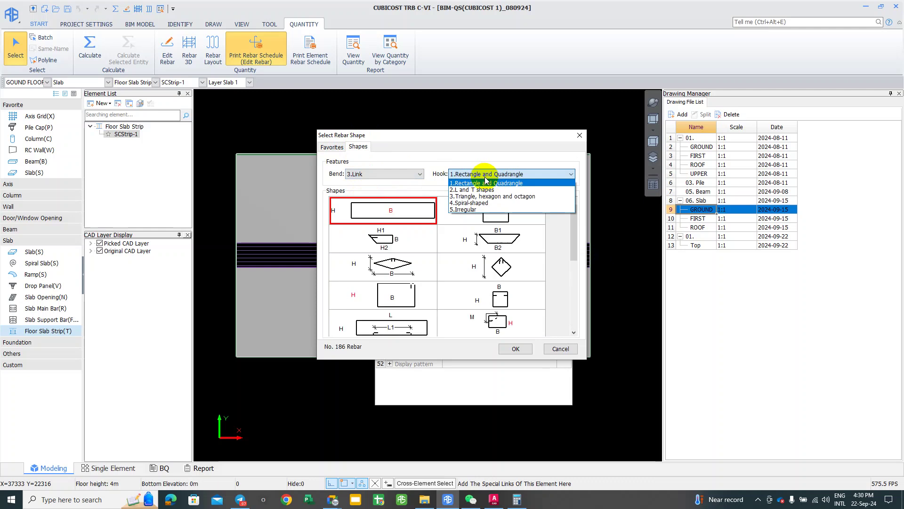
left_click(486, 183)
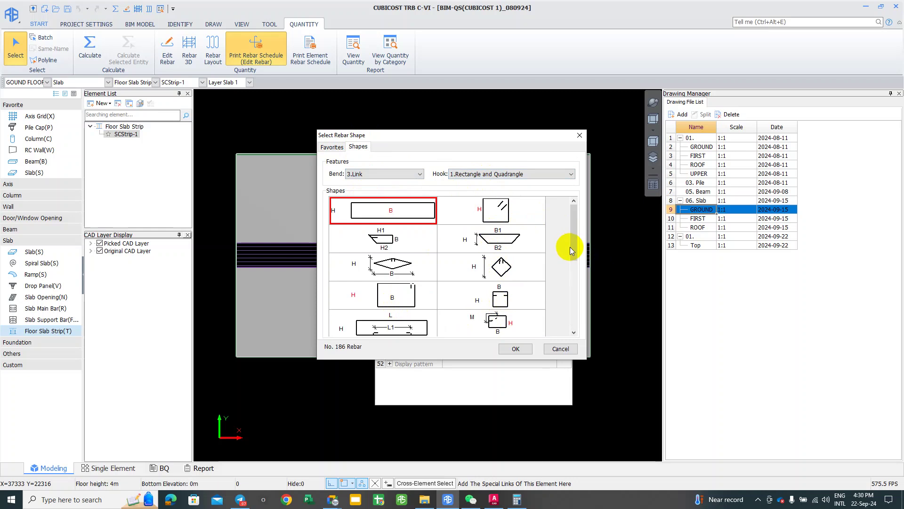
left_click_drag(576, 234, 575, 331)
left_click(390, 295)
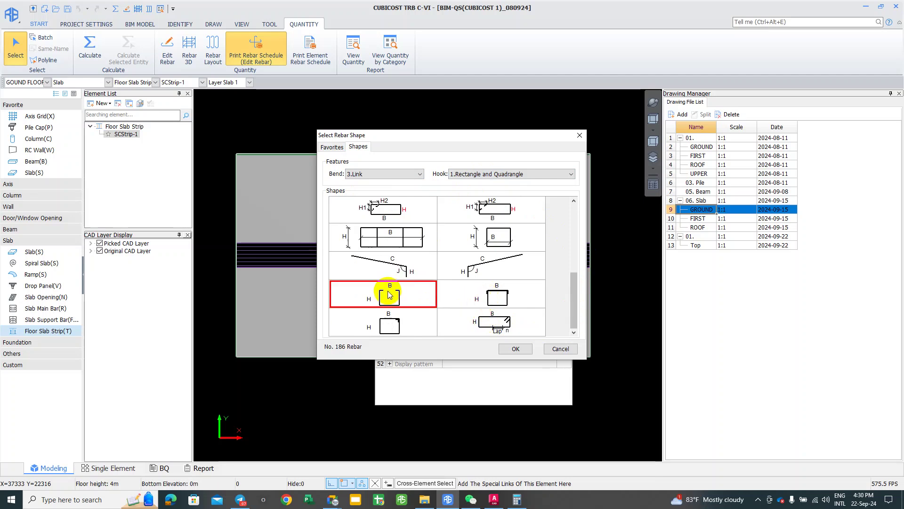
left_click(516, 349)
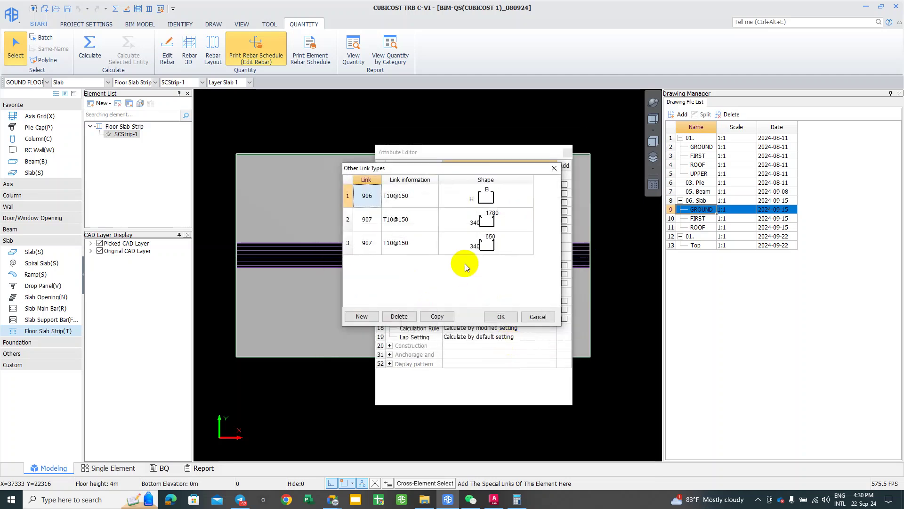
Step: Change the Link shape of the second and third T10@150 rows to 906
left_click(486, 198)
left_click(362, 198)
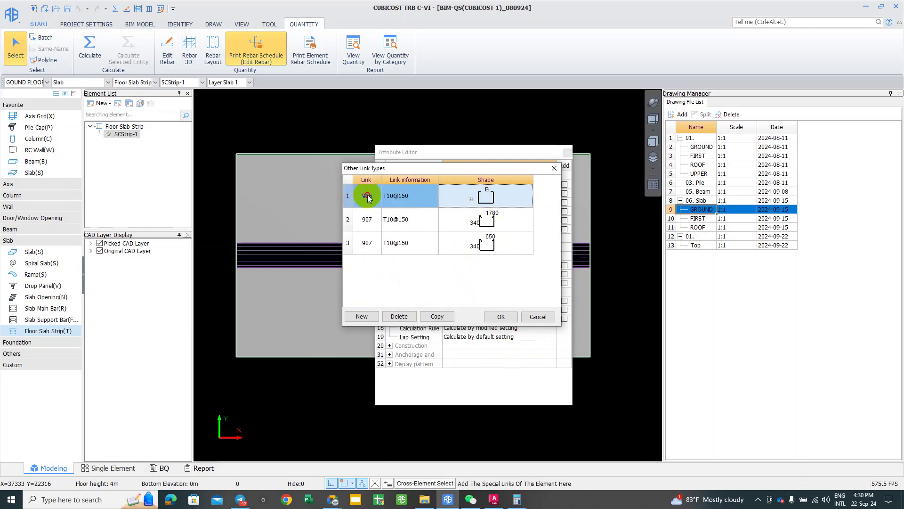
left_click(367, 198)
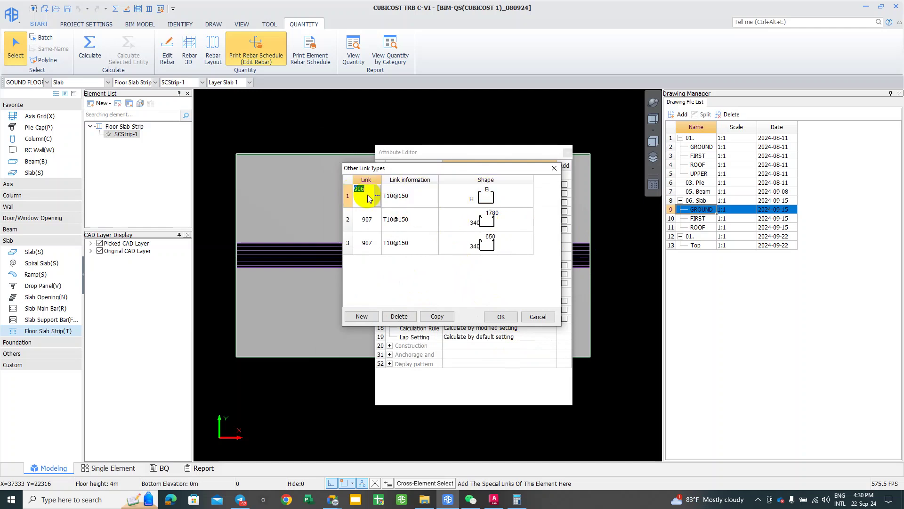
left_click(368, 219)
left_click(369, 219)
left_click_drag(370, 218, 338, 218)
type("906")
left_click(368, 242)
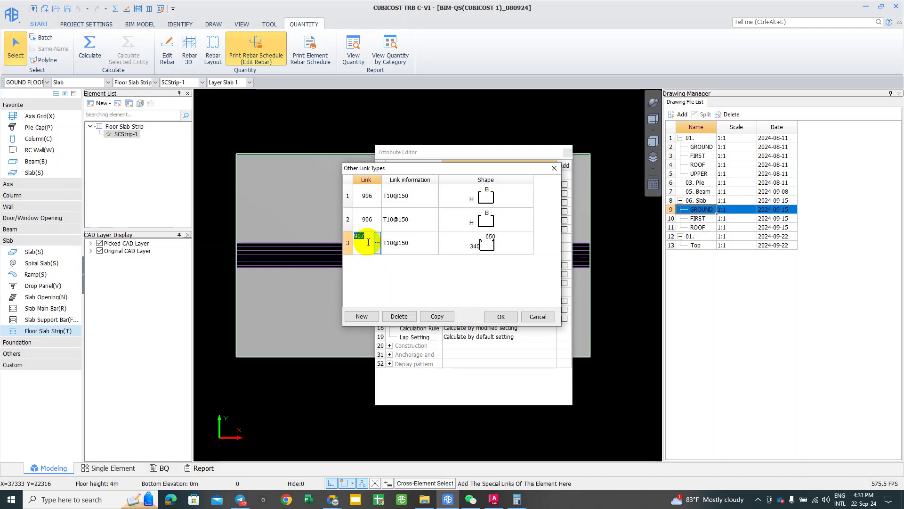
type("906")
left_click(358, 284)
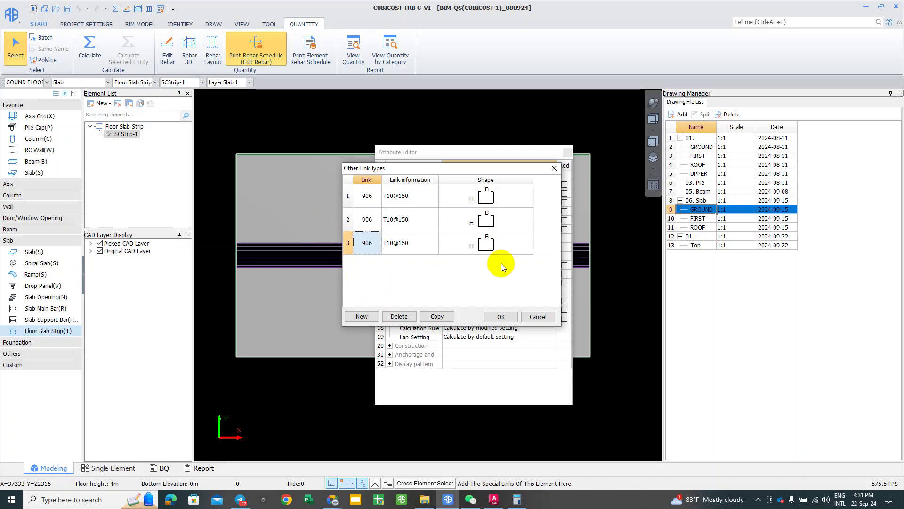
Step: Inspect the link shapes and cancel, keeping Other Links at 907,907,907
left_click(492, 243)
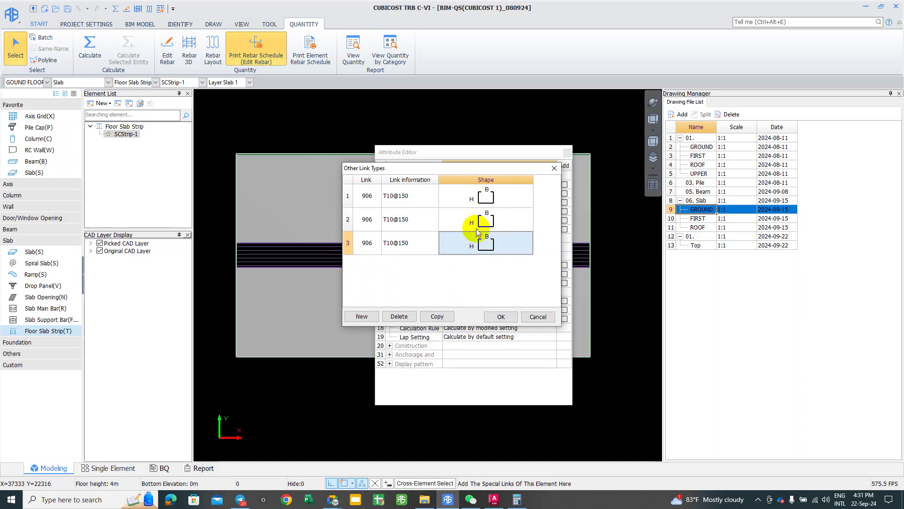
left_click(477, 201)
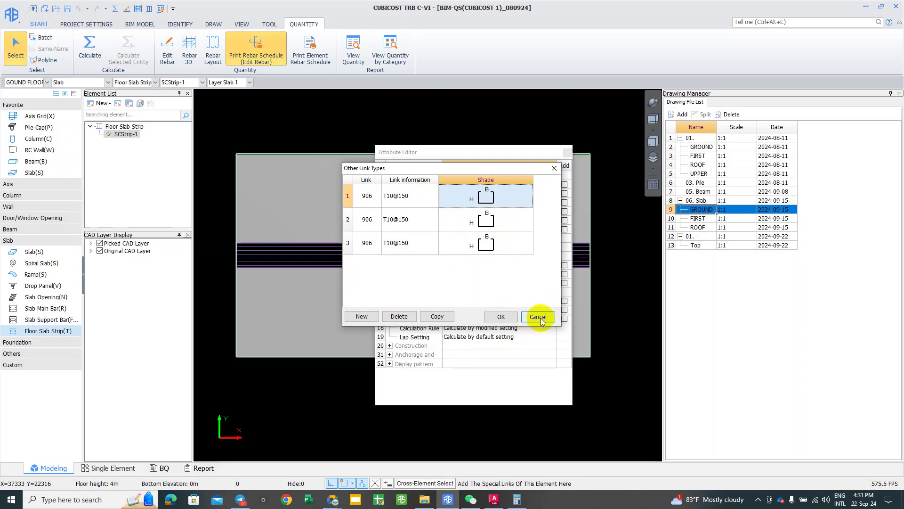
left_click(539, 317)
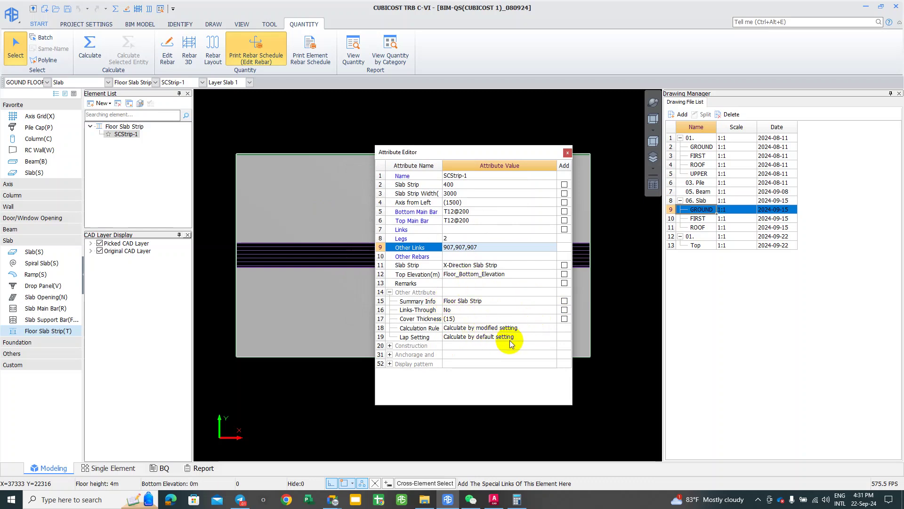
Step: Check the strip's Lapping Settings, all Lapping, and close them unchanged
left_click(490, 337)
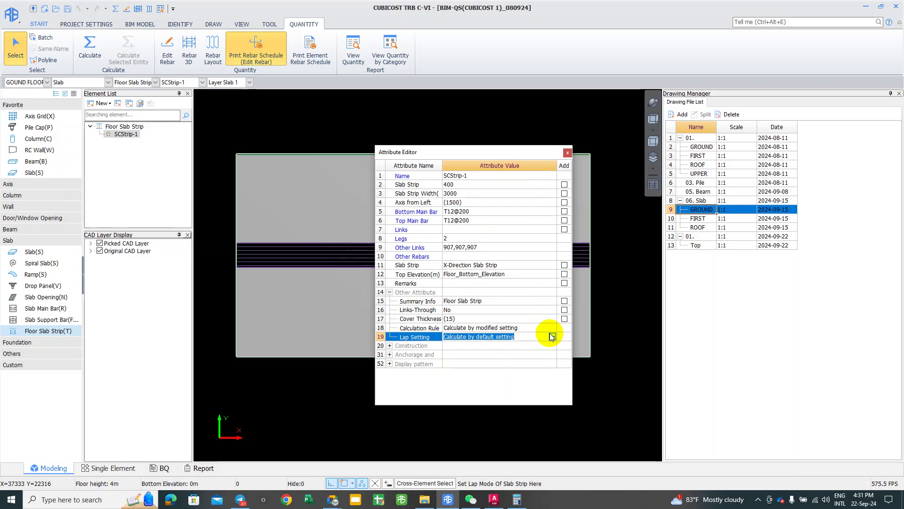
left_click(511, 337)
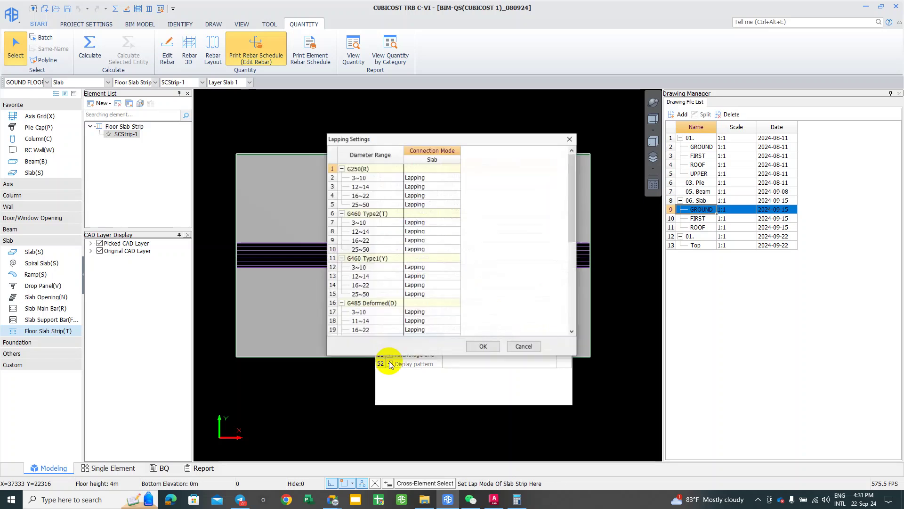
left_click(539, 346)
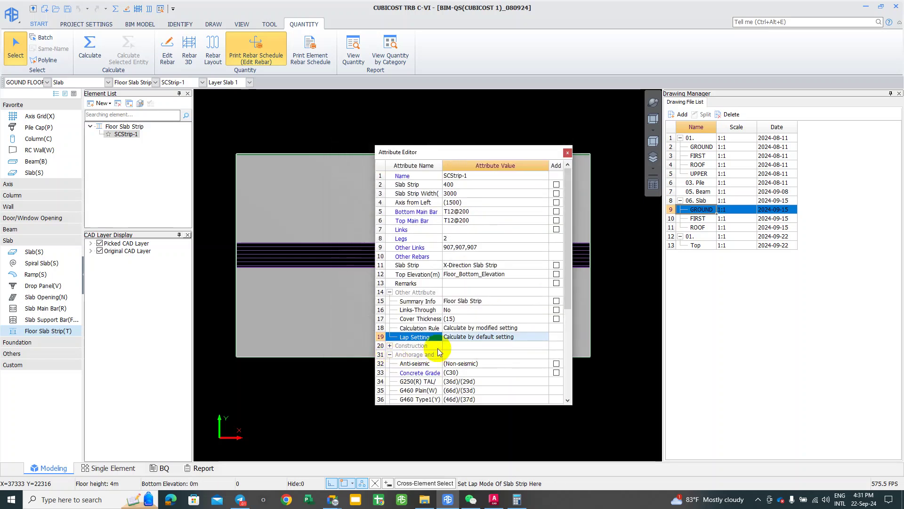
scroll(444, 348, "down", 1)
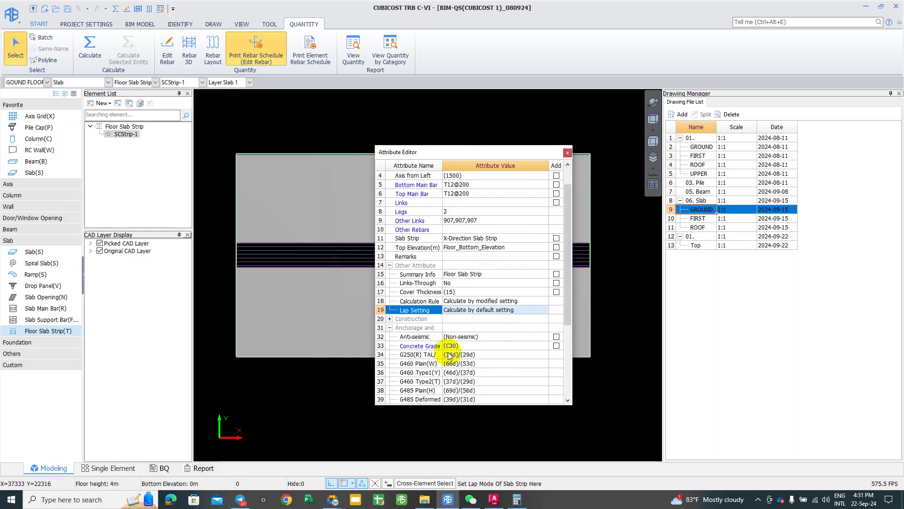
scroll(449, 356, "down", 1)
scroll(448, 351, "down", 1)
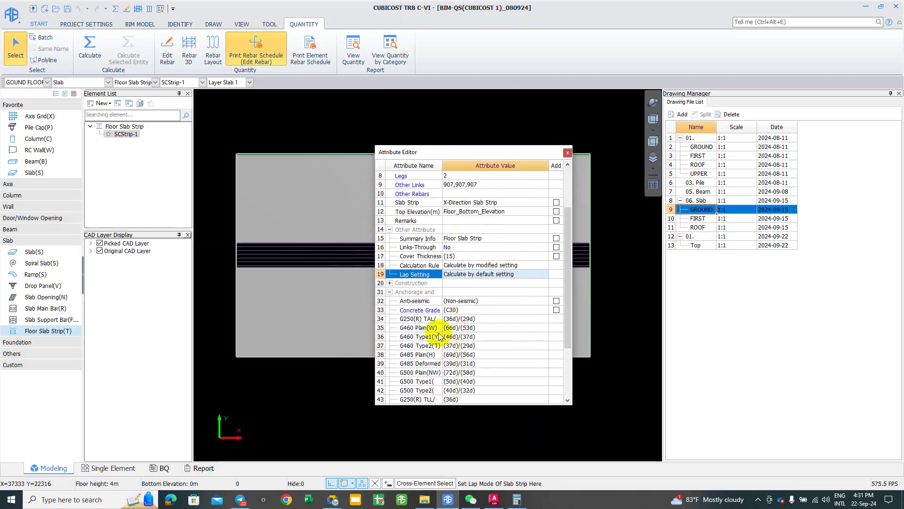
scroll(438, 335, "down", 1)
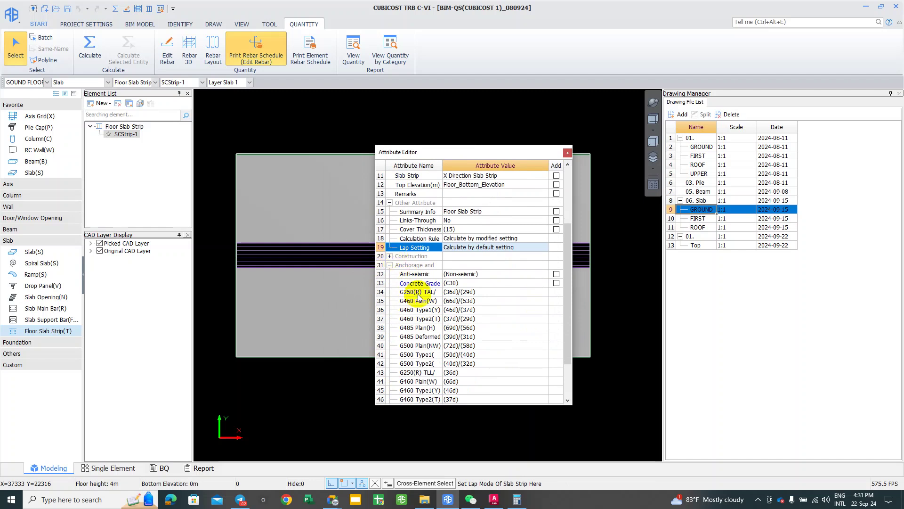
scroll(440, 344, "down", 1)
scroll(442, 348, "down", 1)
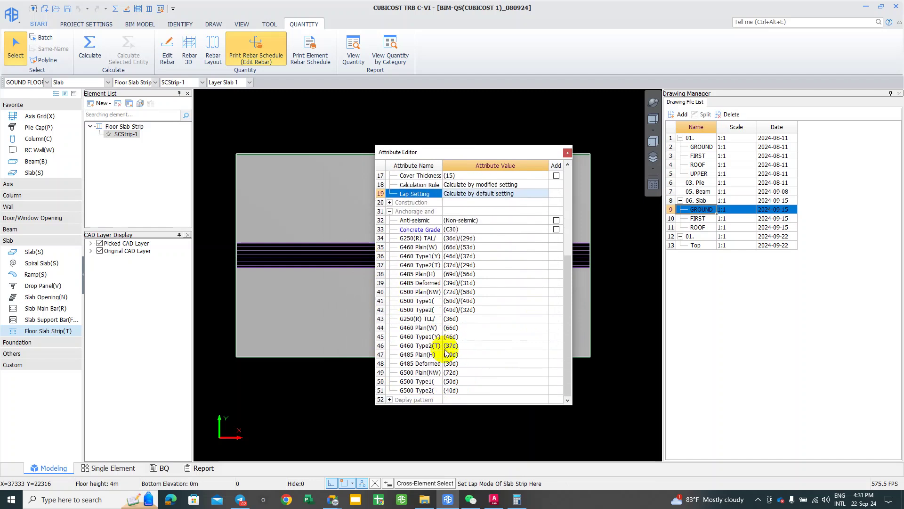
Step: Expand the Display pattern and Construction attribute groups
left_click(392, 402)
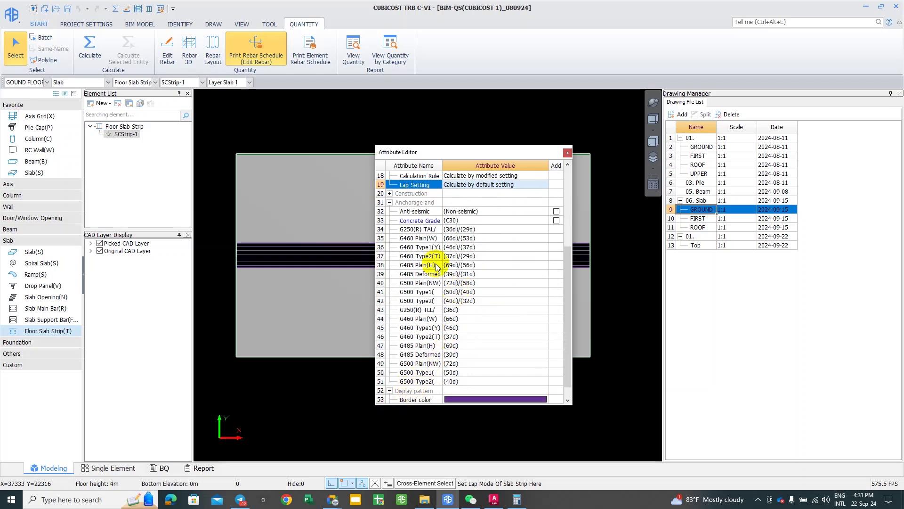
scroll(415, 240, "up", 1)
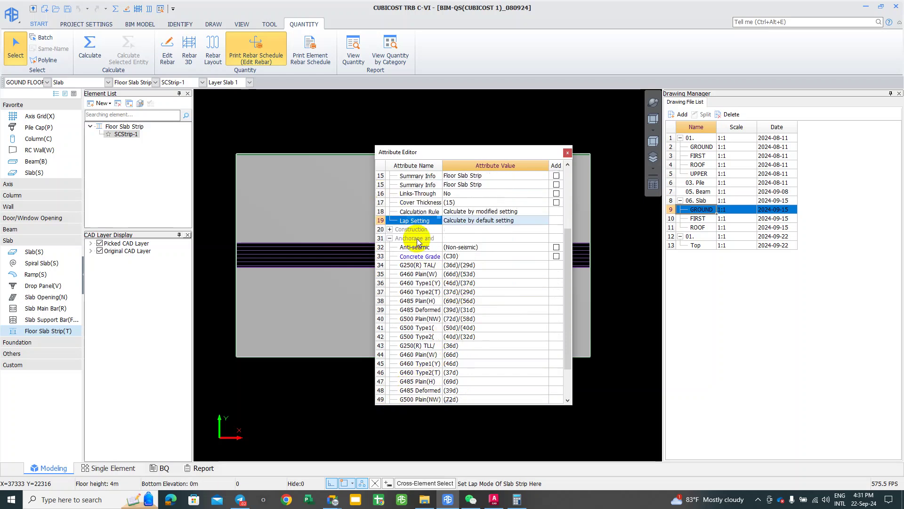
left_click(390, 229)
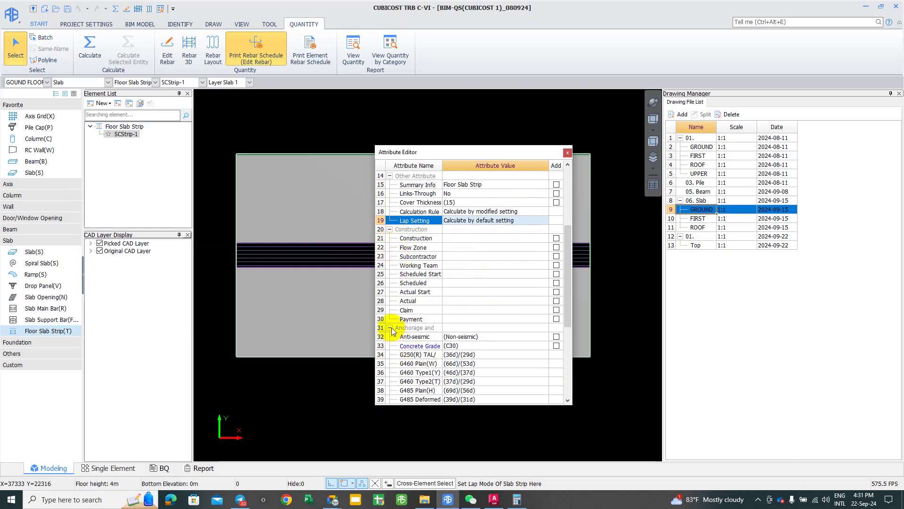
scroll(443, 298, "up", 1)
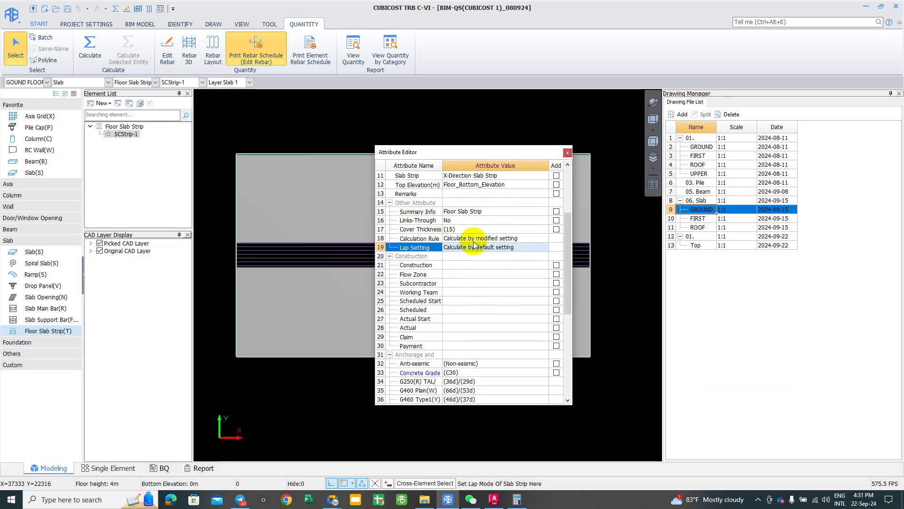
Step: Recheck the lapping table unchanged and select the Calculation Rule row
left_click(495, 247)
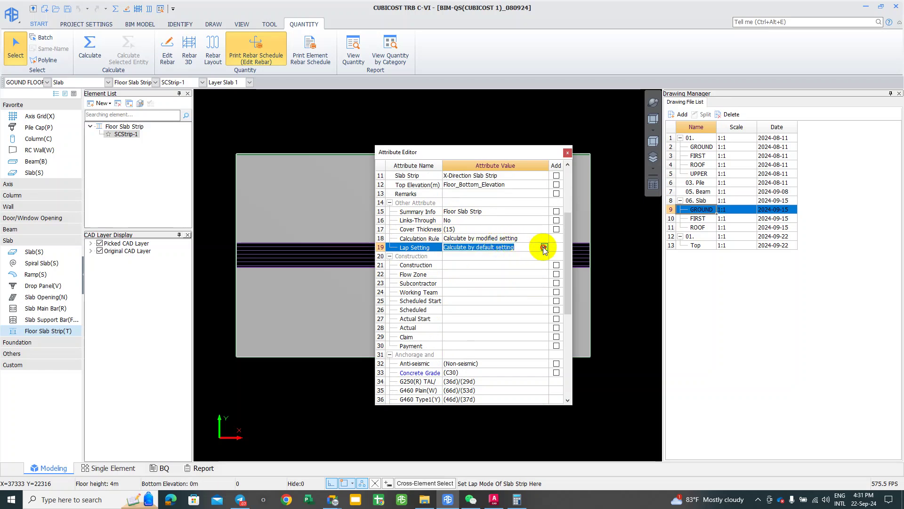
left_click(544, 246)
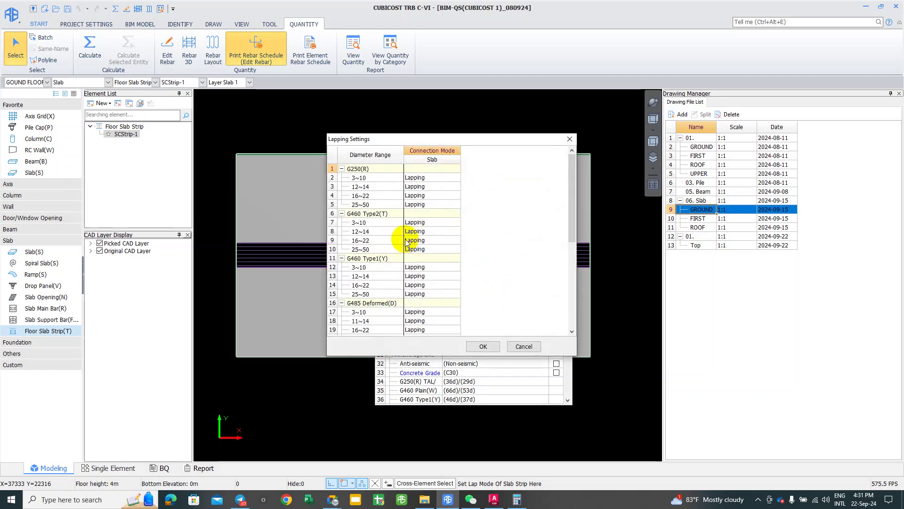
left_click(511, 346)
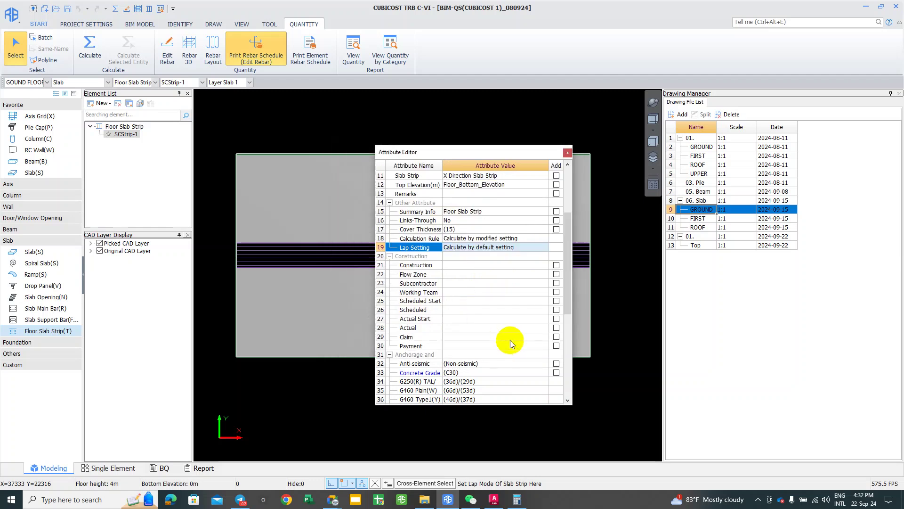
left_click(499, 238)
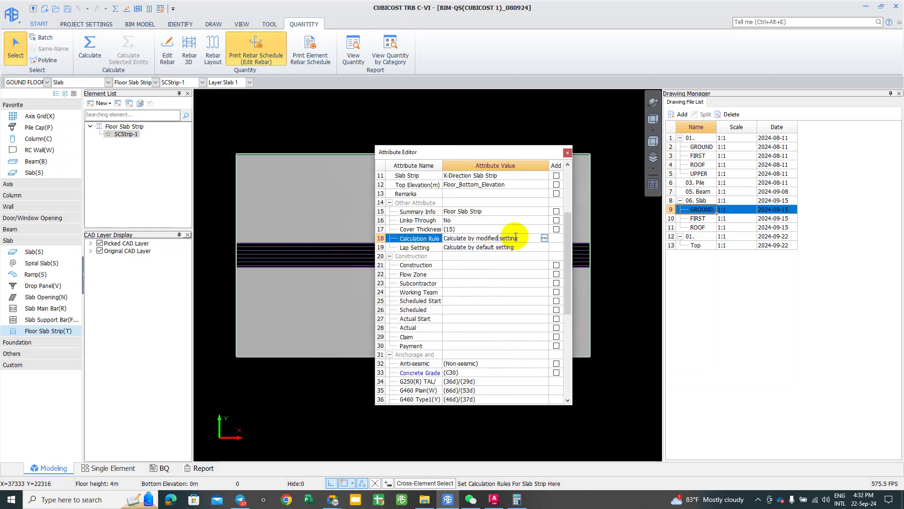
left_click(544, 238)
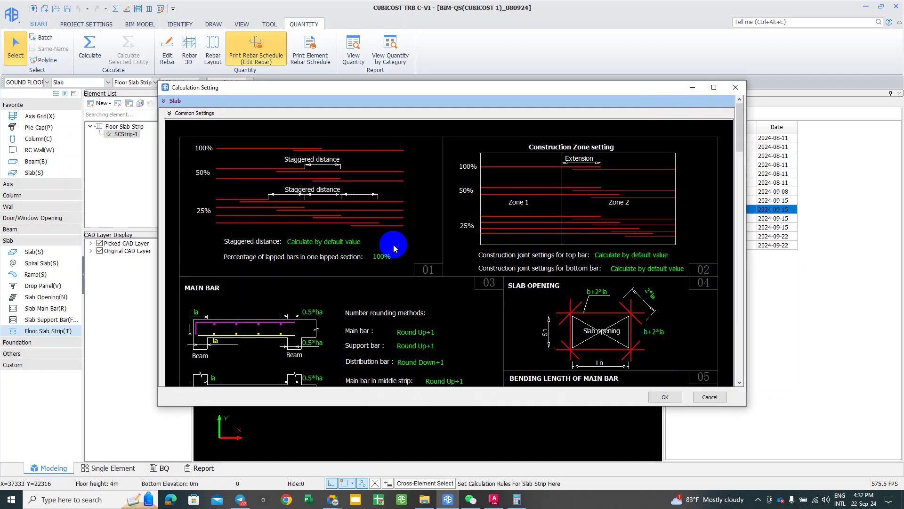
left_click_drag(739, 117, 720, 338)
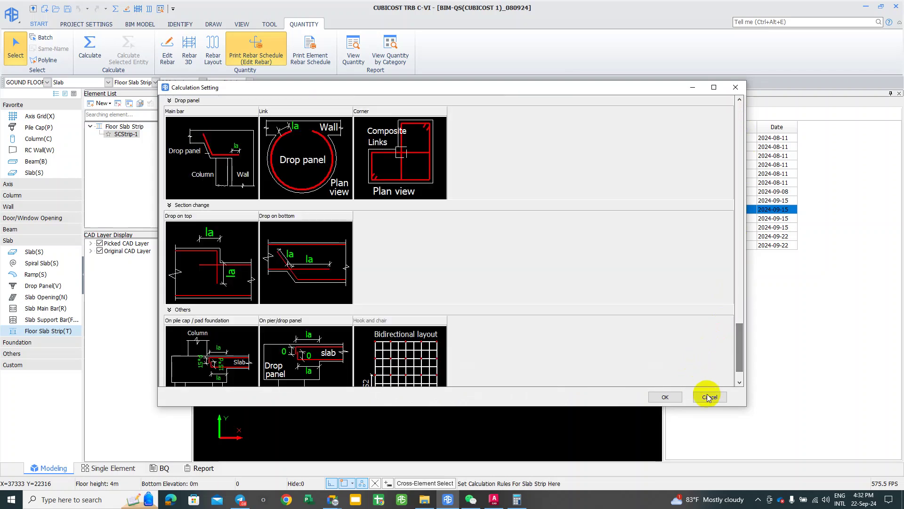
key("Return")
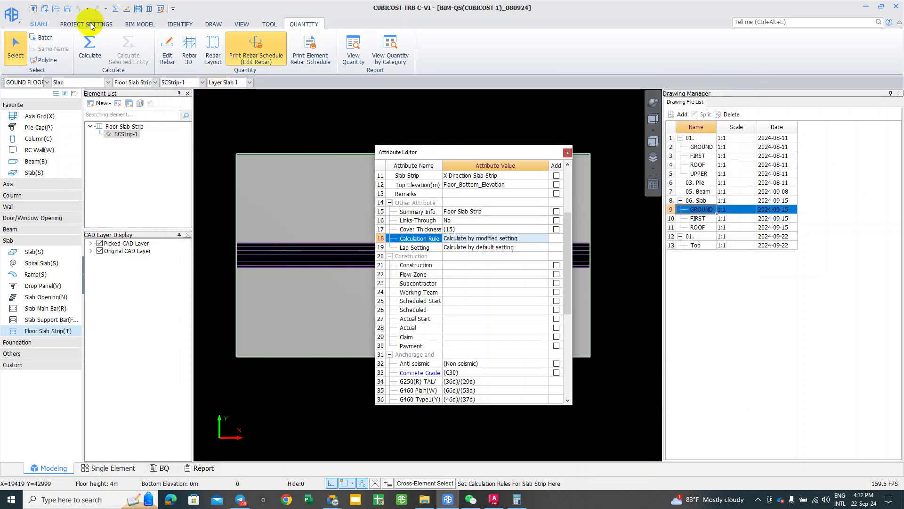
Step: In Project Settings, close the strip's properties and review In beam link leg combinations
left_click(88, 25)
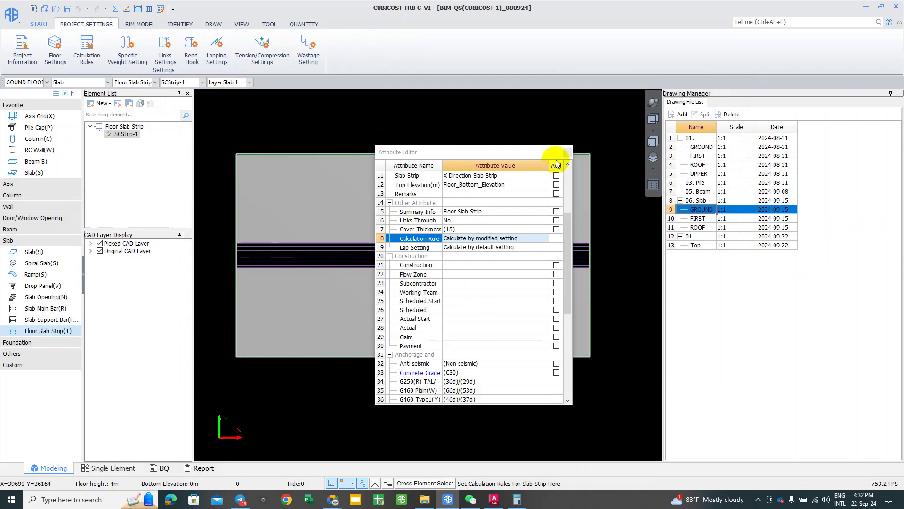
left_click(569, 153)
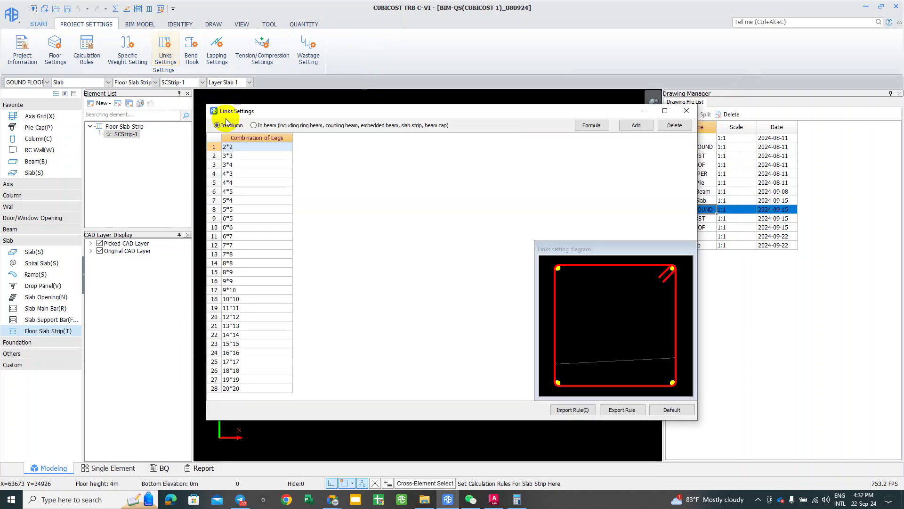
left_click(263, 125)
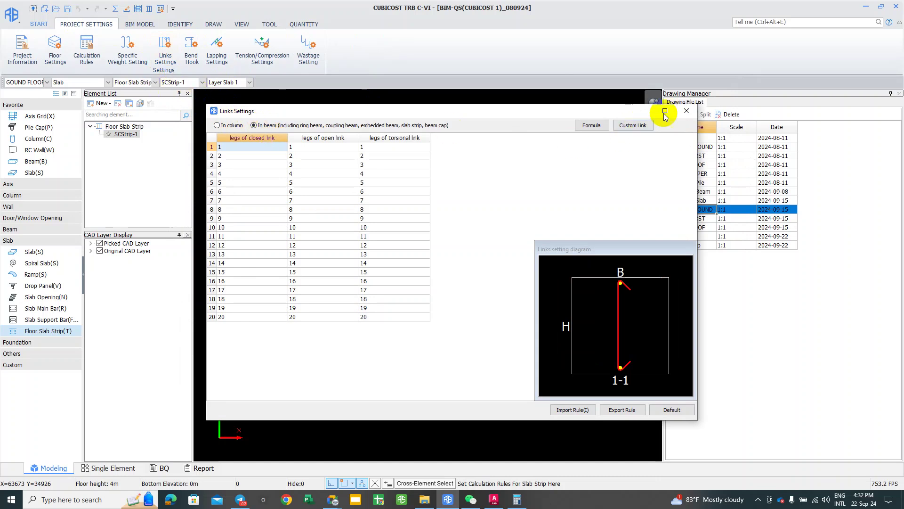
left_click(686, 111)
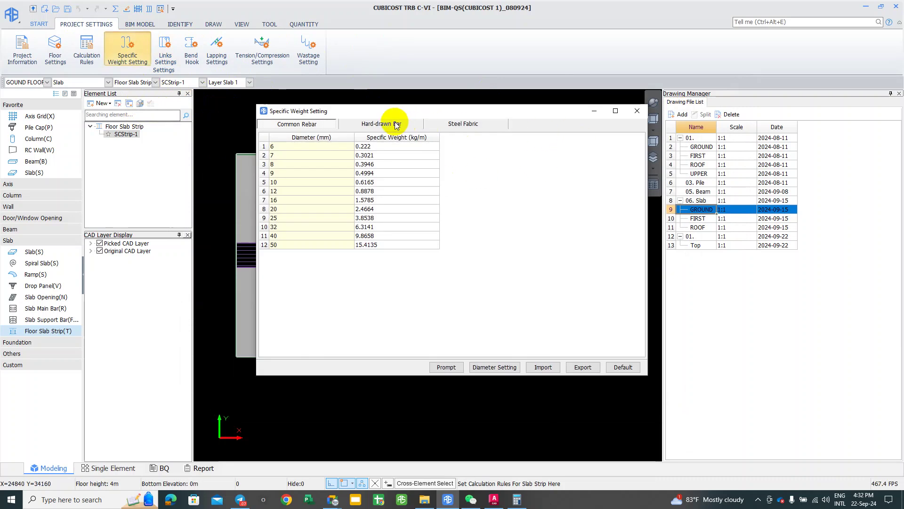
Step: Review Hard-drawn Bar and Steel Fabric specific weights, then close the table
left_click(396, 126)
left_click(482, 124)
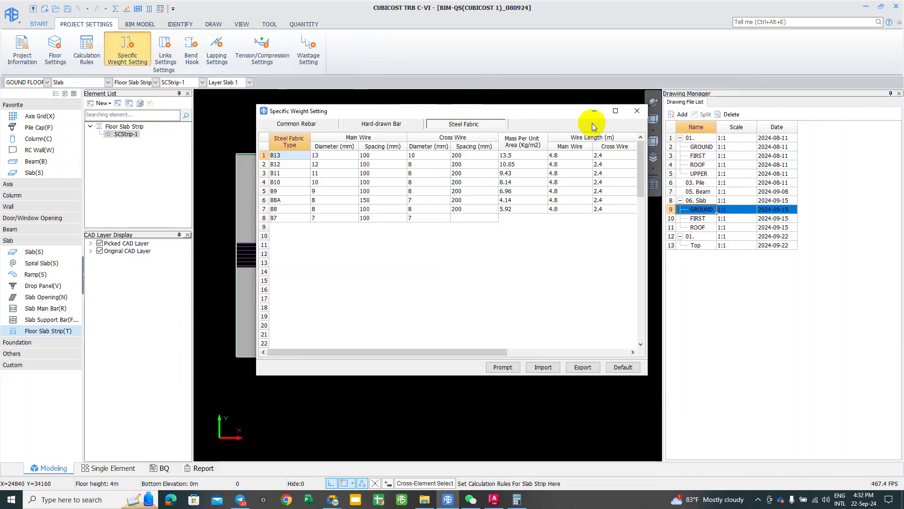
left_click(643, 98)
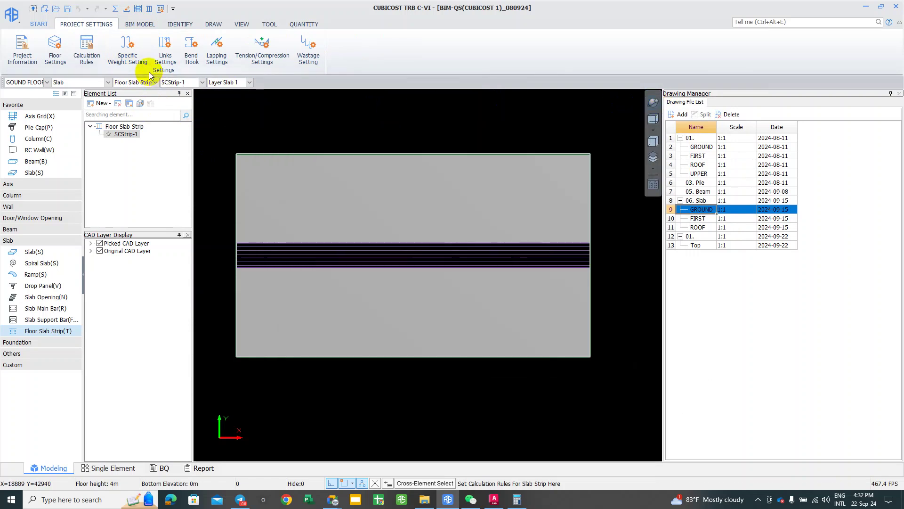
Step: Browse the Bend Hook Links, Hooks (16d per diameter) and Bend Adjustment tabs
left_click(191, 45)
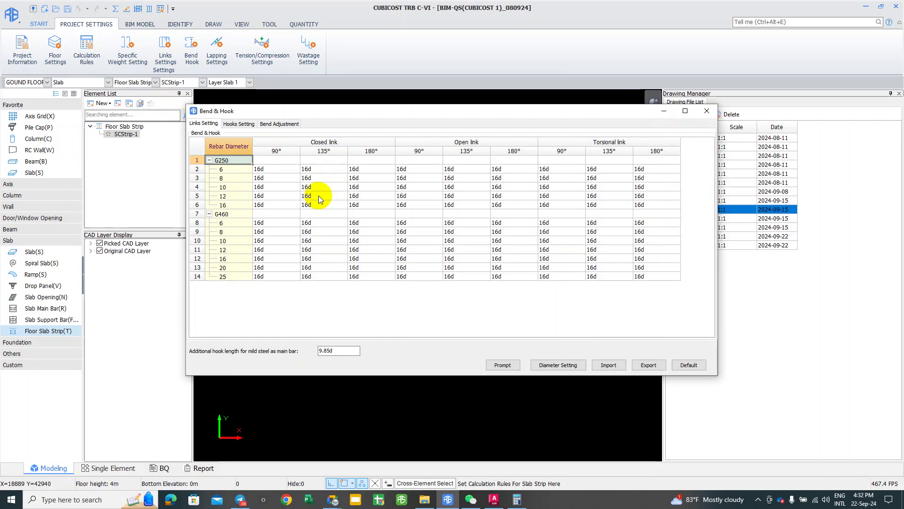
left_click(224, 115)
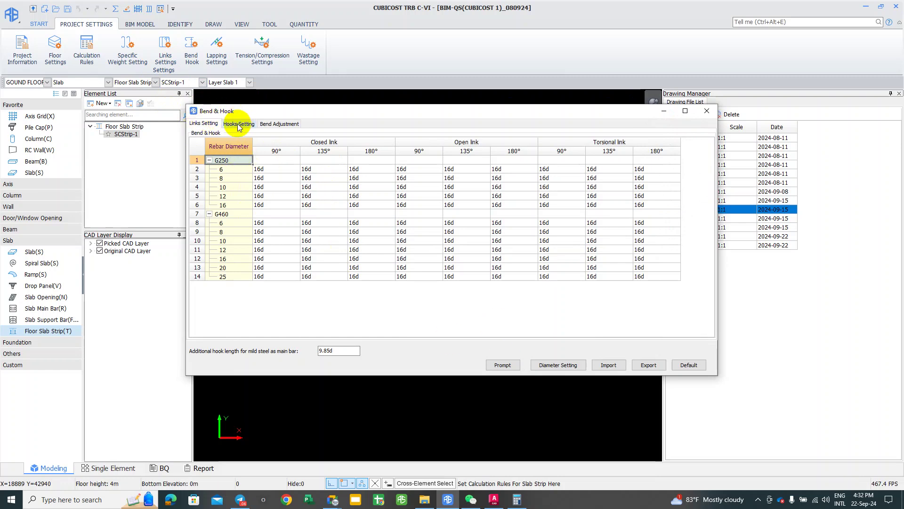
left_click(240, 124)
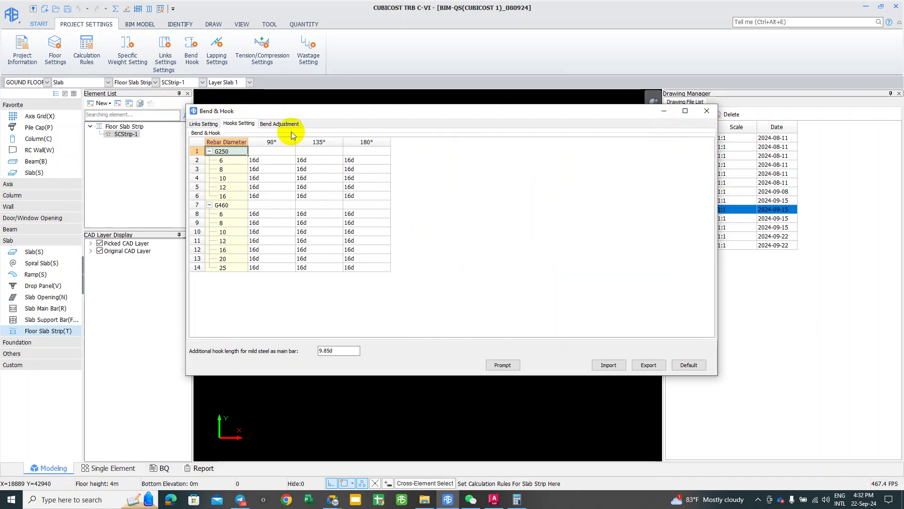
left_click(263, 124)
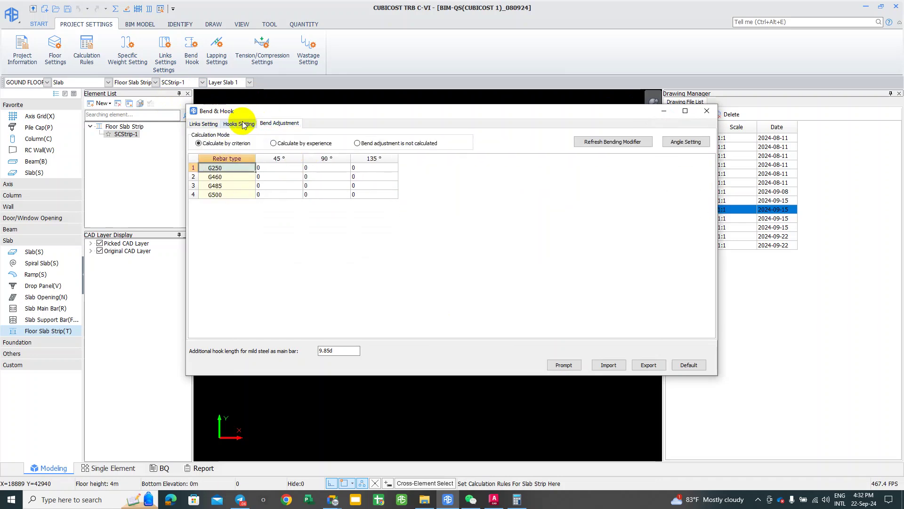
left_click(239, 122)
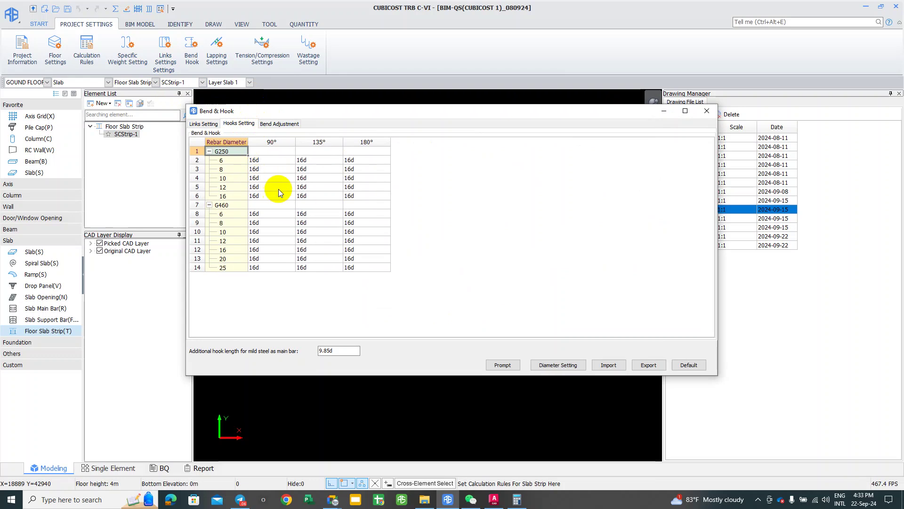
left_click(707, 111)
Step: Select SCStrip-1 and scroll its Attribute Editor through C30 anchorage values and display colours
left_click(414, 254)
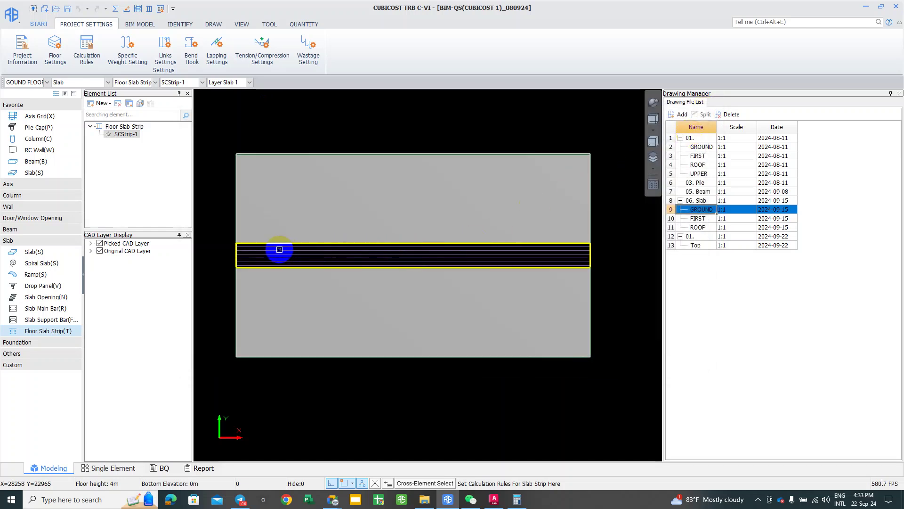
left_click(267, 240)
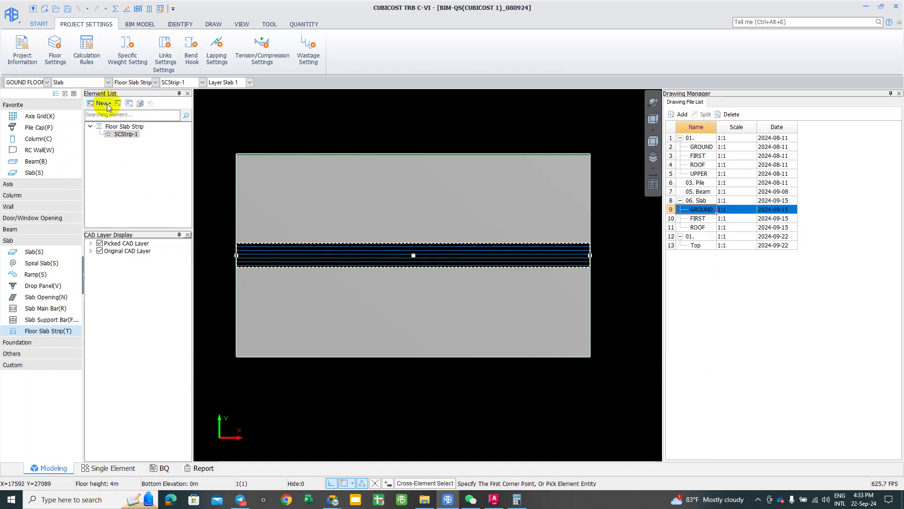
left_click(66, 94)
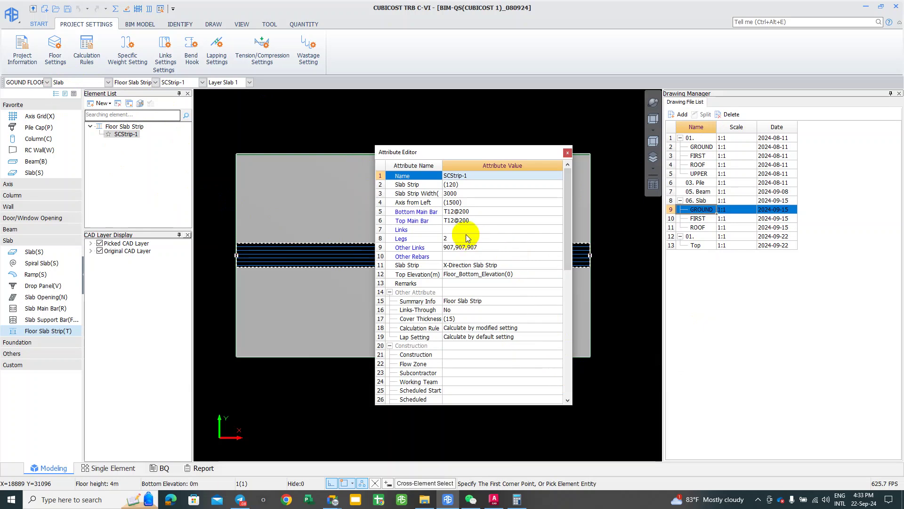
scroll(467, 243, "down", 1)
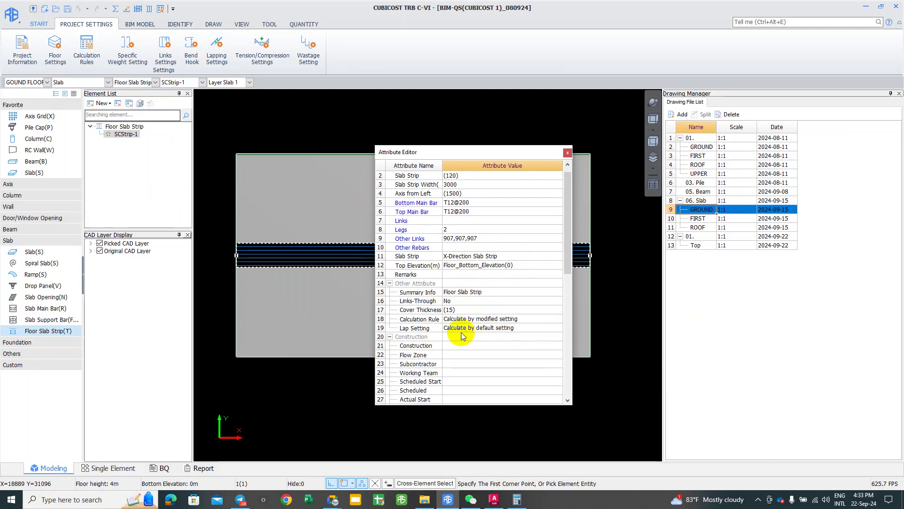
scroll(440, 346, "down", 1)
scroll(439, 351, "down", 3)
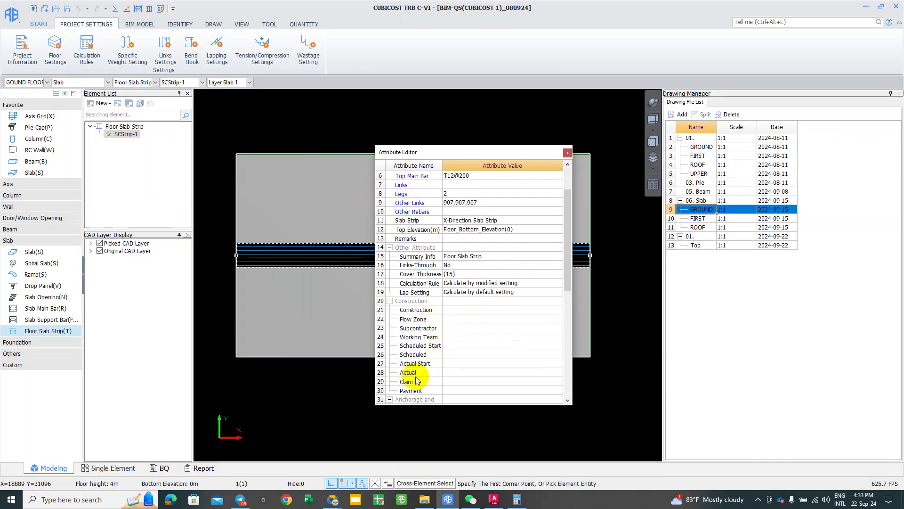
scroll(425, 379, "down", 4)
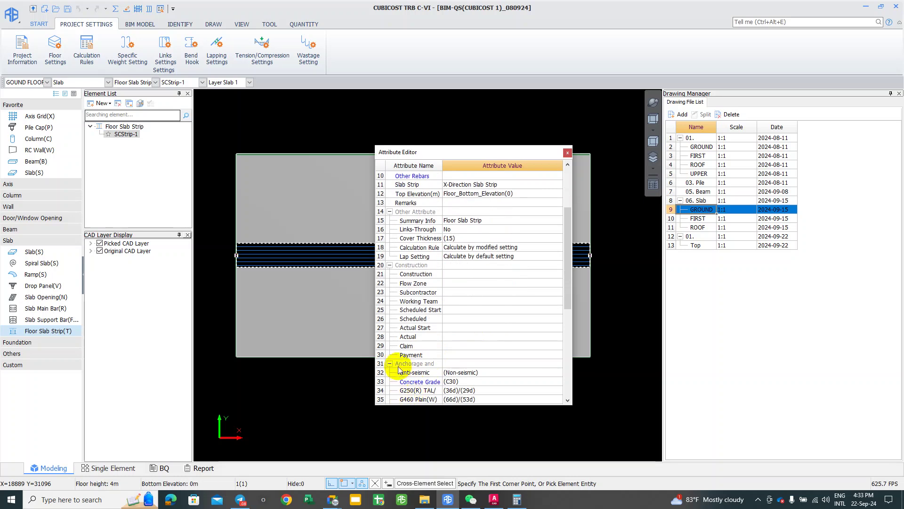
scroll(391, 366, "down", 7)
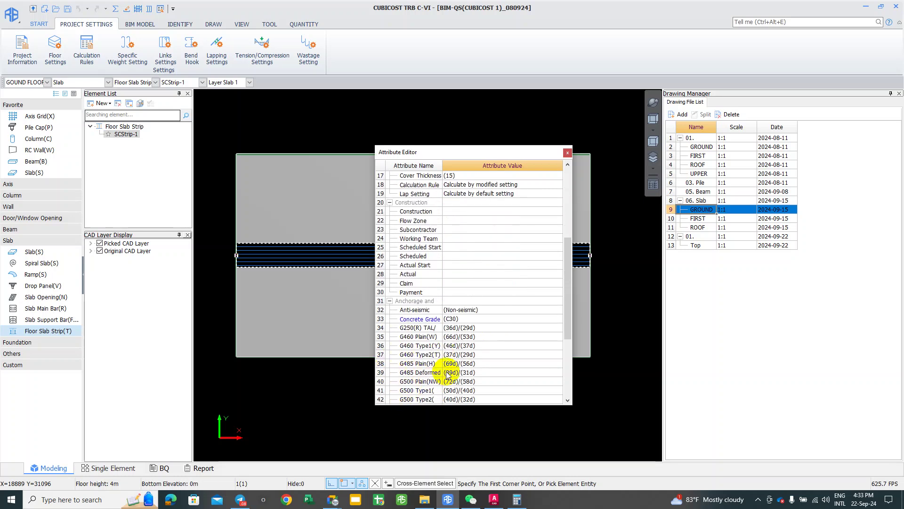
scroll(458, 372, "down", 2)
scroll(495, 329, "down", 11)
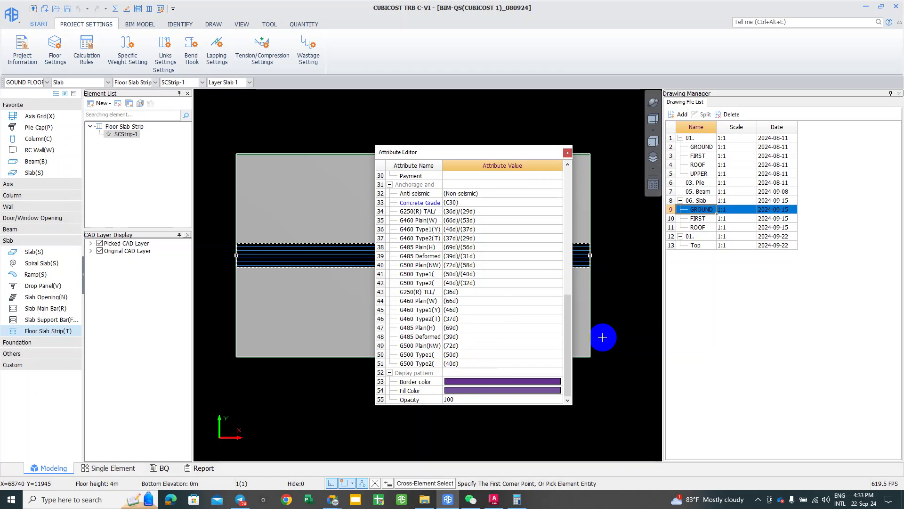
Step: View the shared E3 slab reinforcement plan photo in the BIM-QS-Cubicost Software Telegram chat
left_click(240, 499)
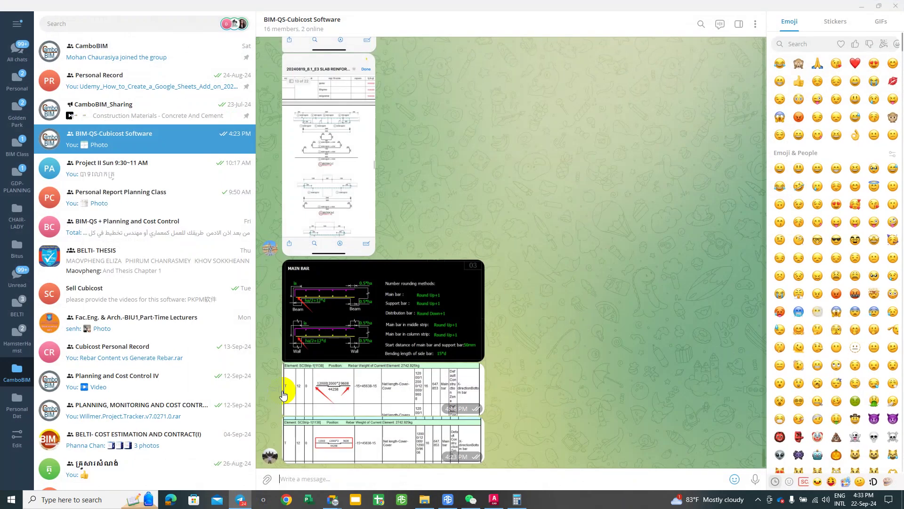
scroll(323, 269, "up", 5)
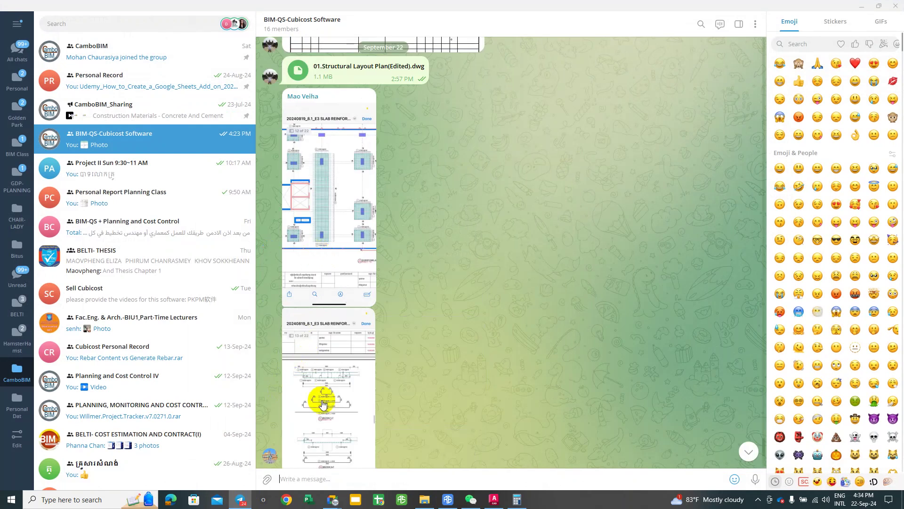
left_click(323, 404)
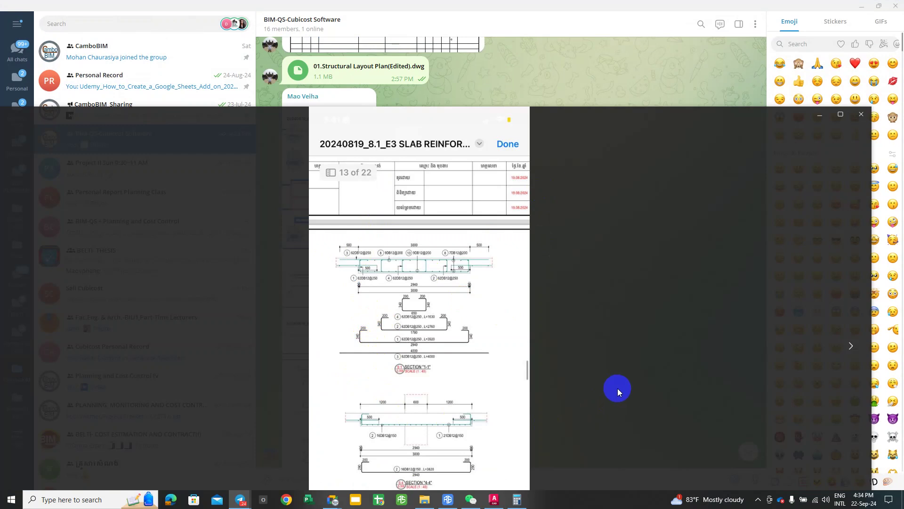
left_click(861, 114)
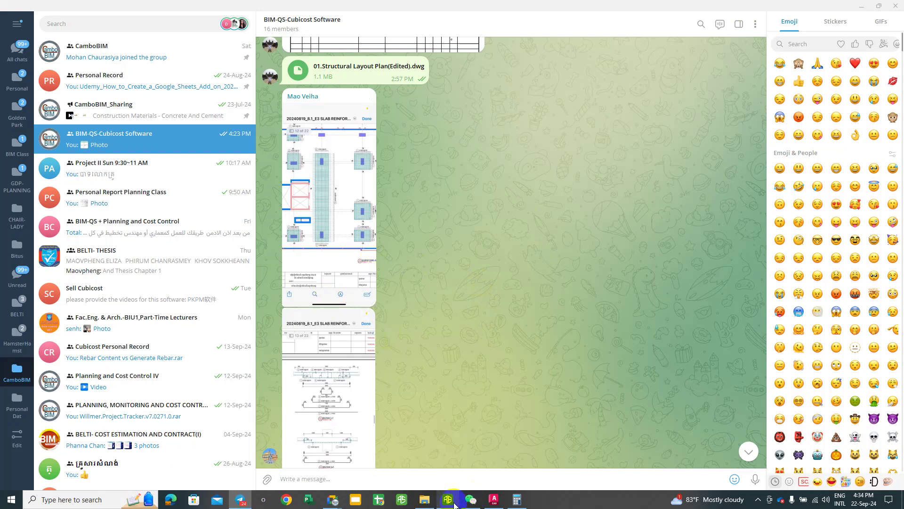
Step: Back in Cubicost TRB, recheck the 135° hook length for 12 G250 bars and its diameter settings, unchanged
key("alt+Tab")
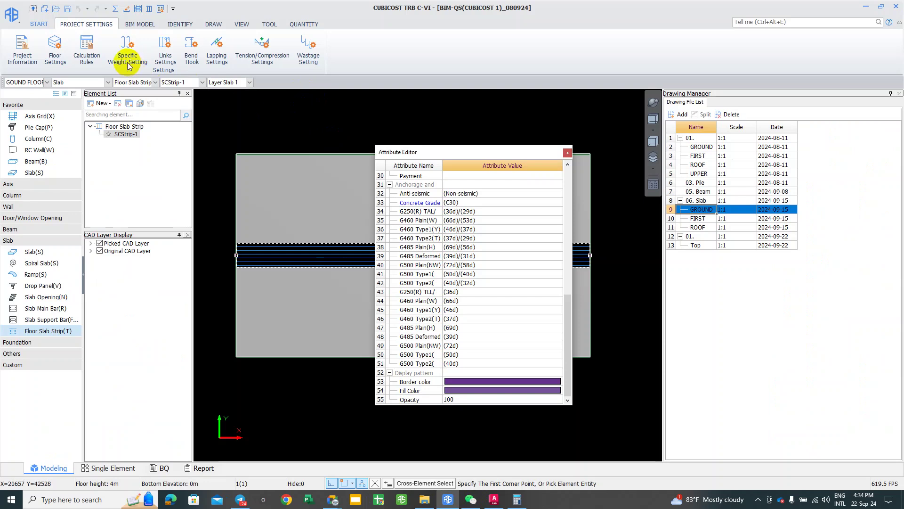
left_click(569, 153)
left_click(189, 72)
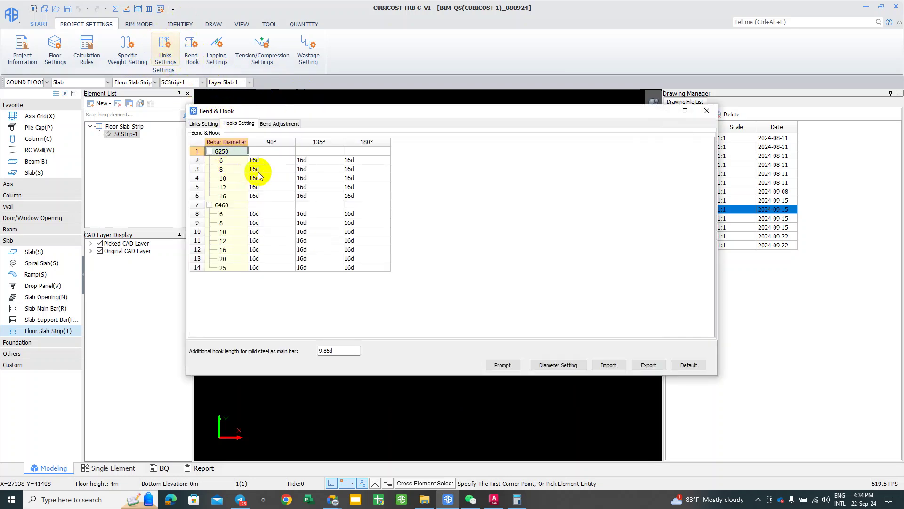
left_click(307, 186)
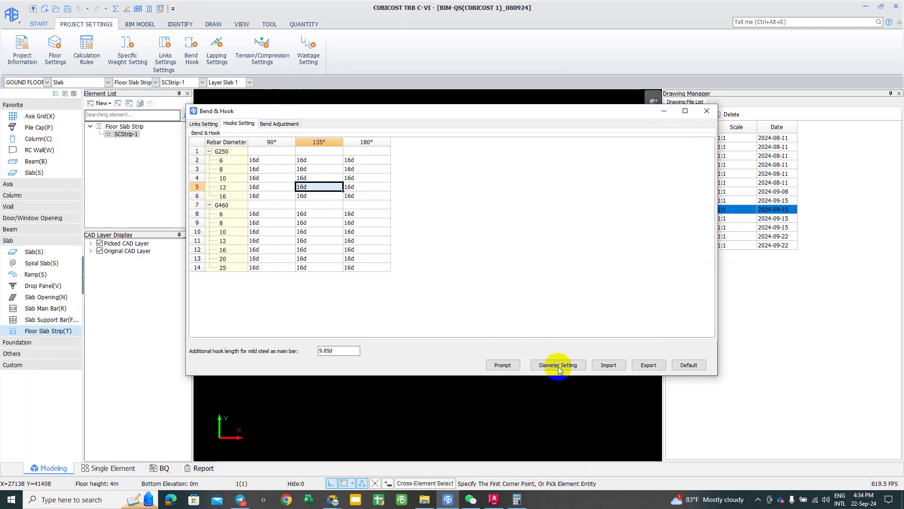
left_click(575, 366)
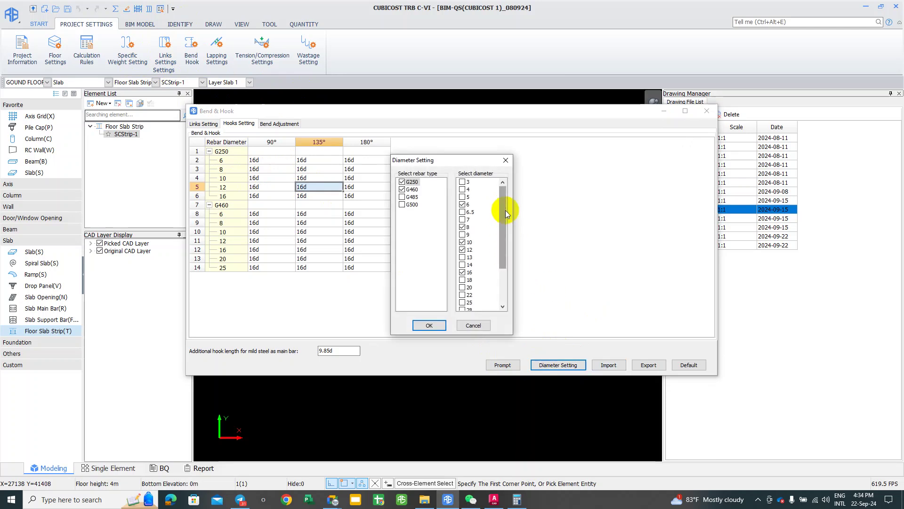
left_click(505, 160)
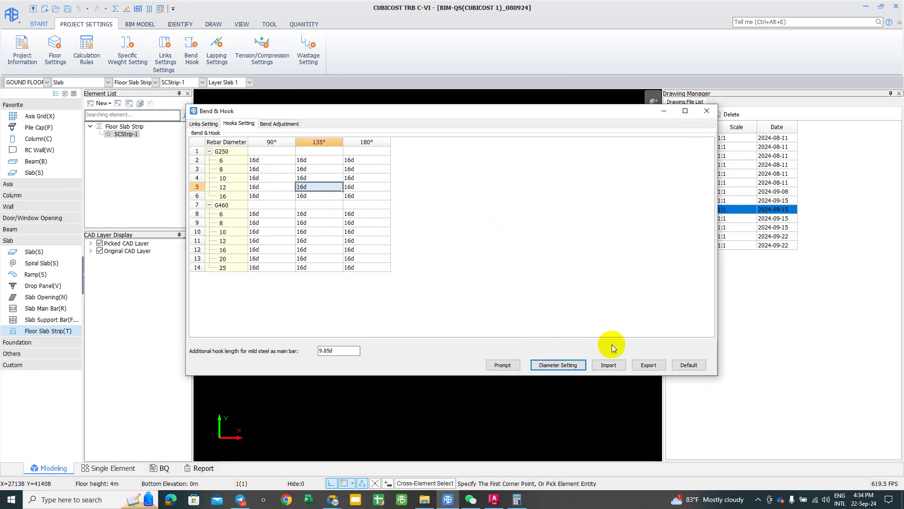
left_click(707, 112)
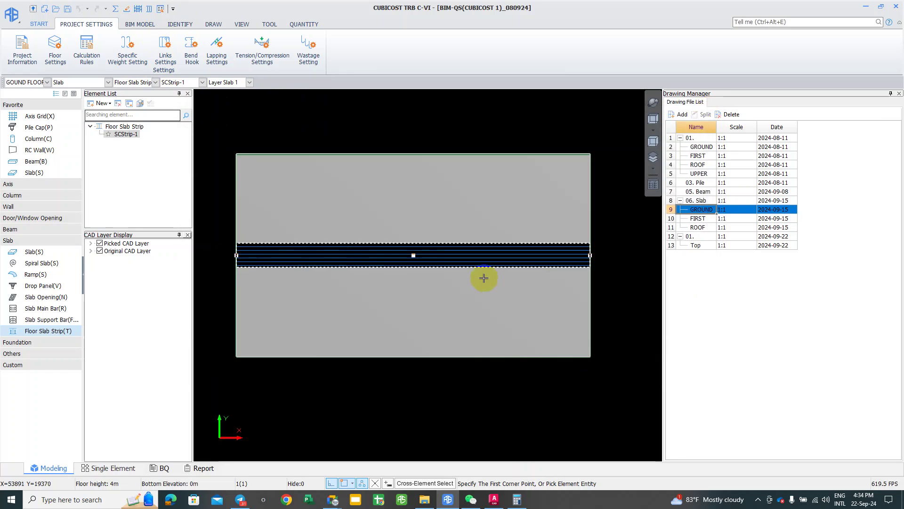
scroll(518, 269, "up", 2)
scroll(647, 269, "up", 3)
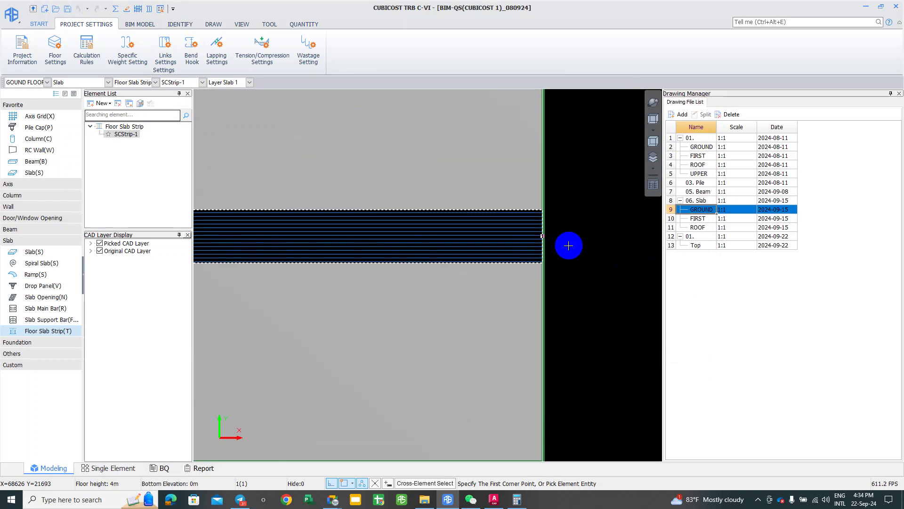
scroll(569, 246, "down", 1)
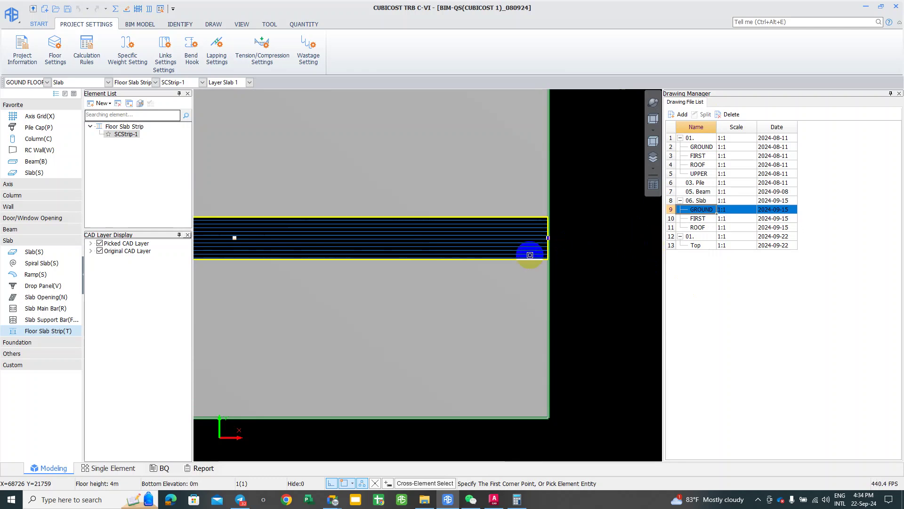
scroll(476, 319, "down", 1)
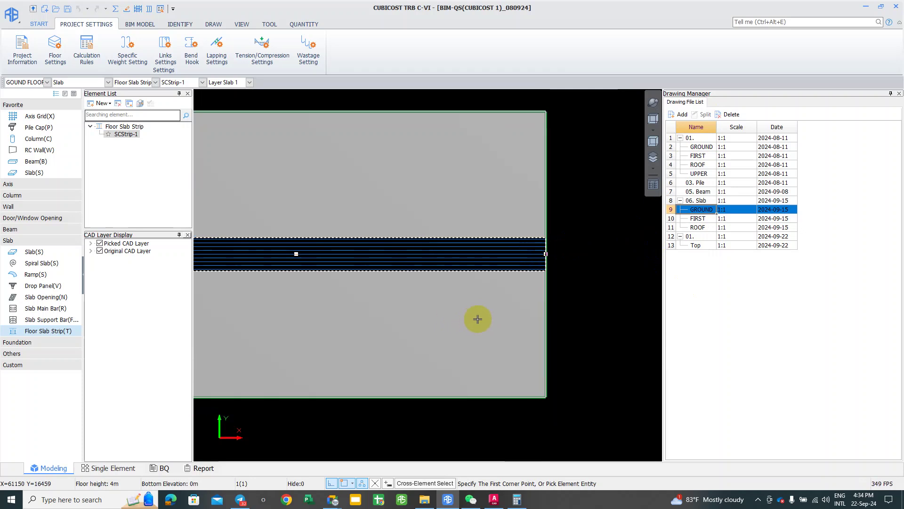
left_click(370, 430)
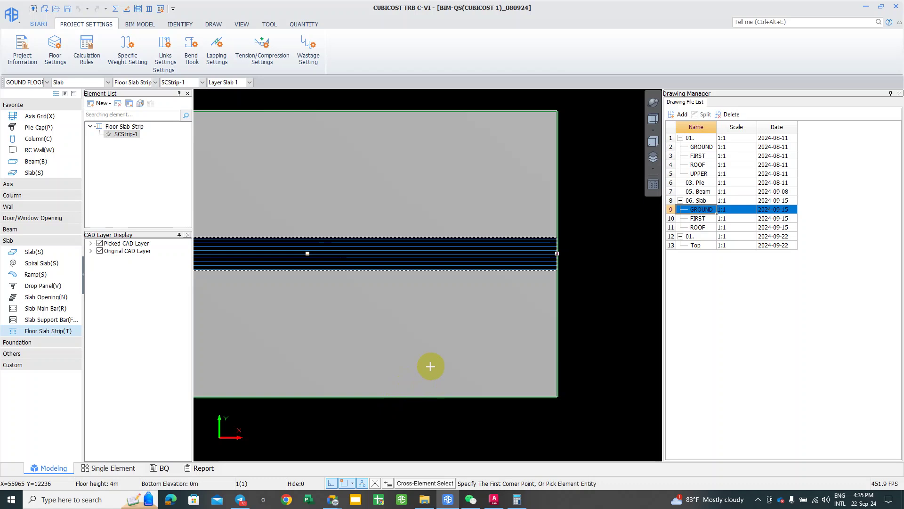
left_click(241, 444)
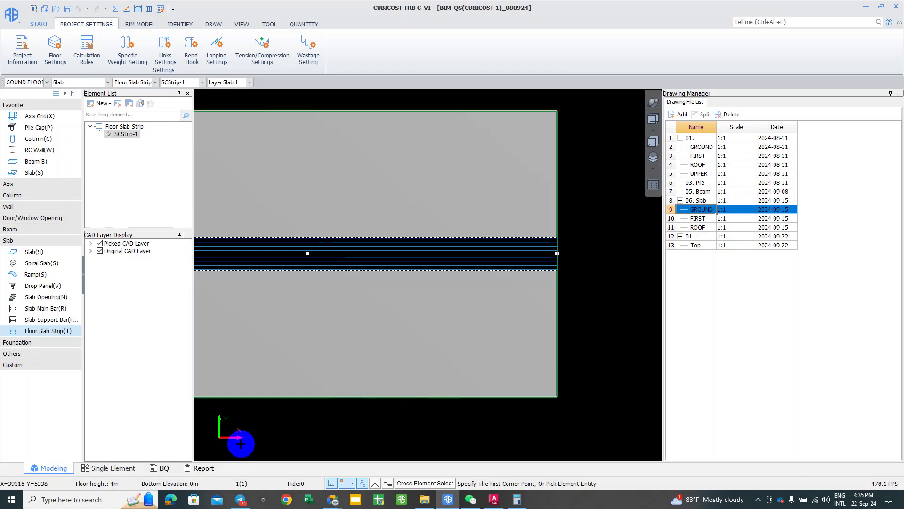
scroll(412, 337, "down", 2)
middle_click_drag(441, 312, 200, 98)
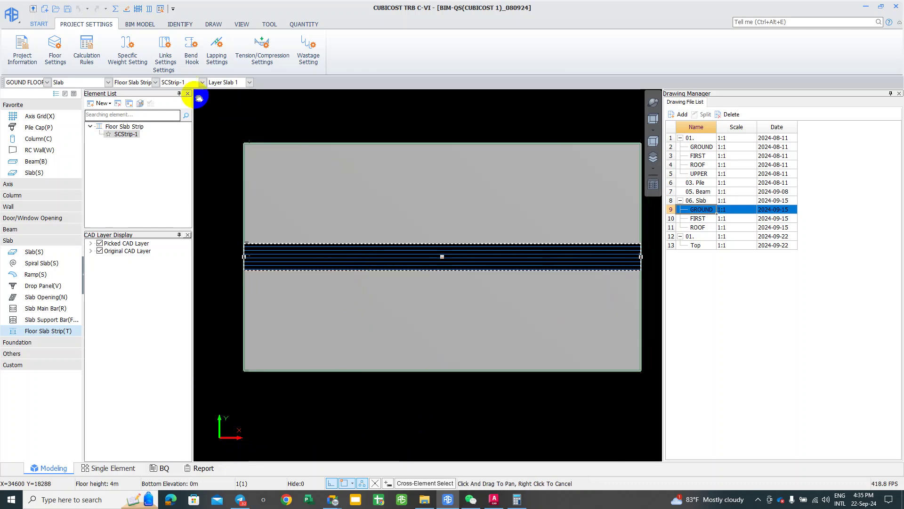
middle_click_drag(440, 320, 430, 323)
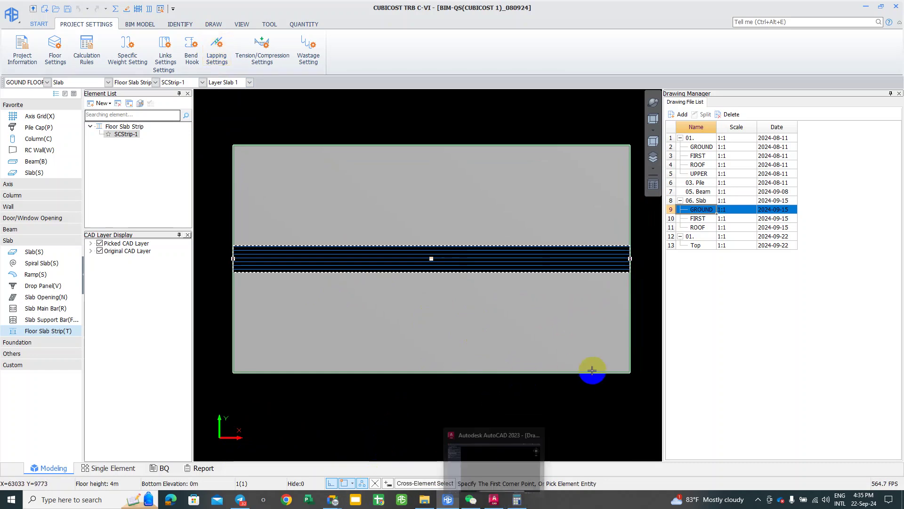
middle_click_drag(504, 320, 509, 320)
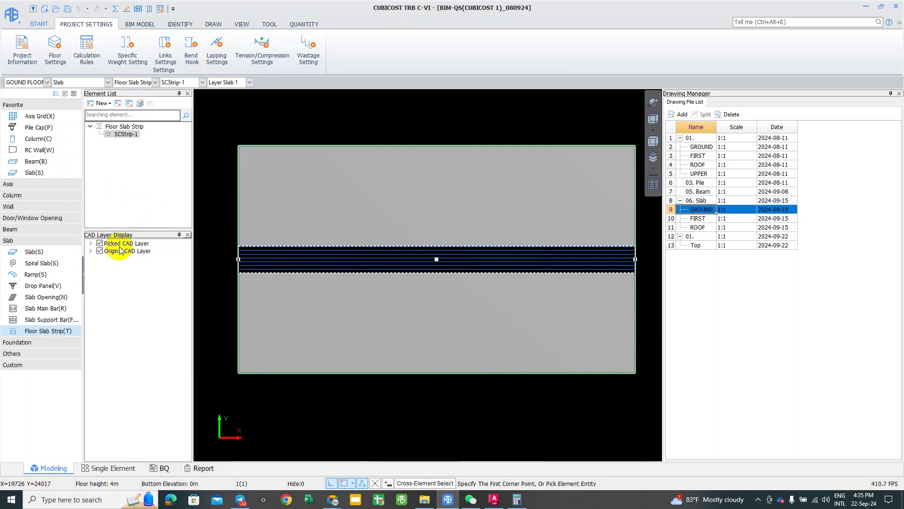
left_click(317, 264)
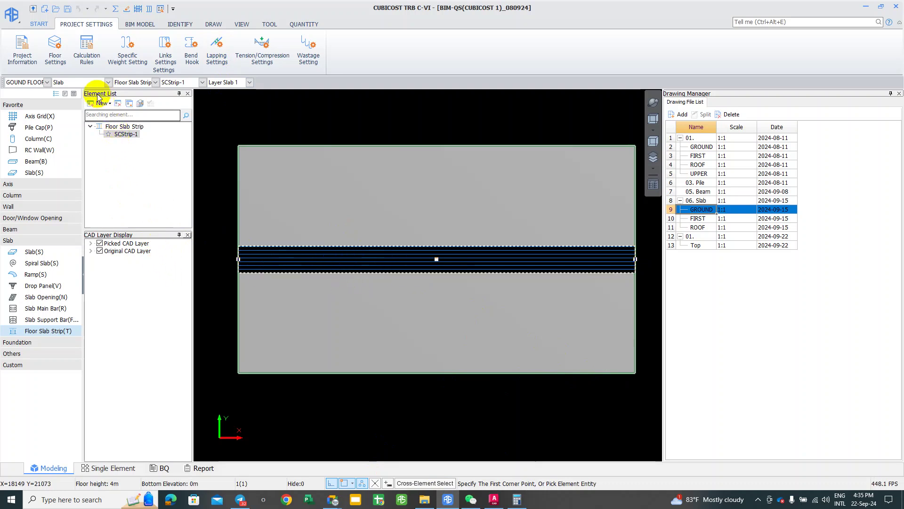
Step: Open SCStrip-1's Other Link Types showing three T10@150 shape-907 links and select the third link's code
left_click(65, 93)
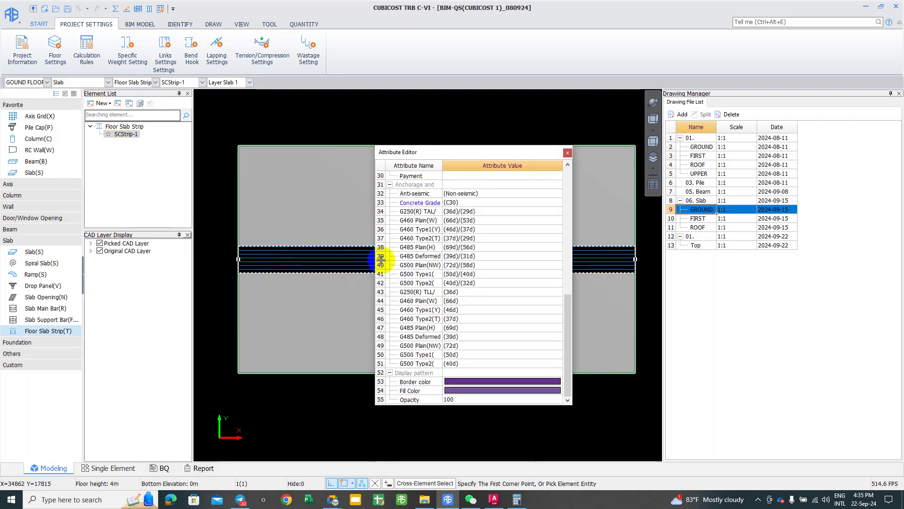
scroll(441, 340, "up", 5)
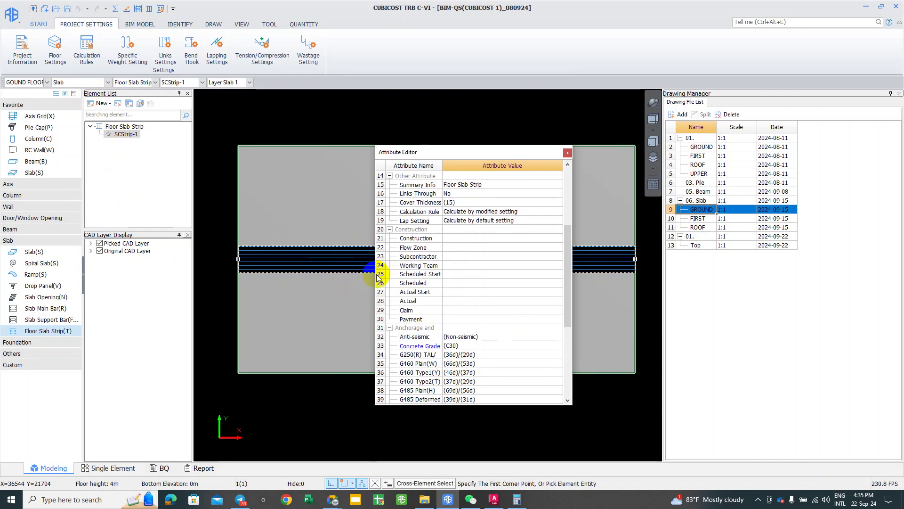
scroll(451, 298, "up", 2)
scroll(451, 297, "up", 3)
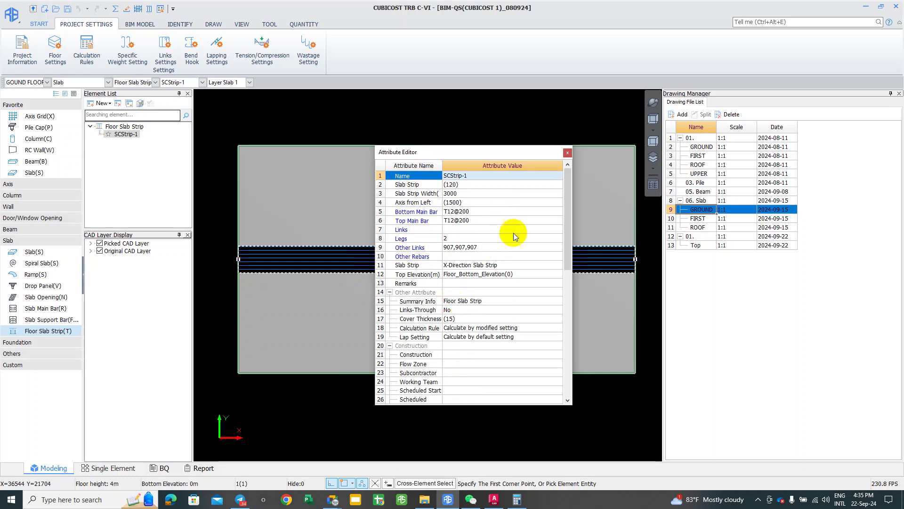
left_click(527, 247)
left_click(538, 247)
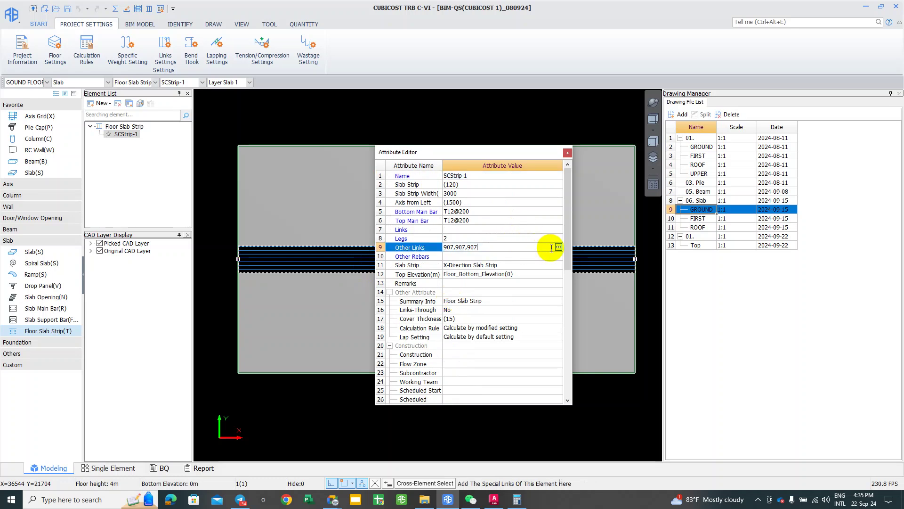
left_click(558, 247)
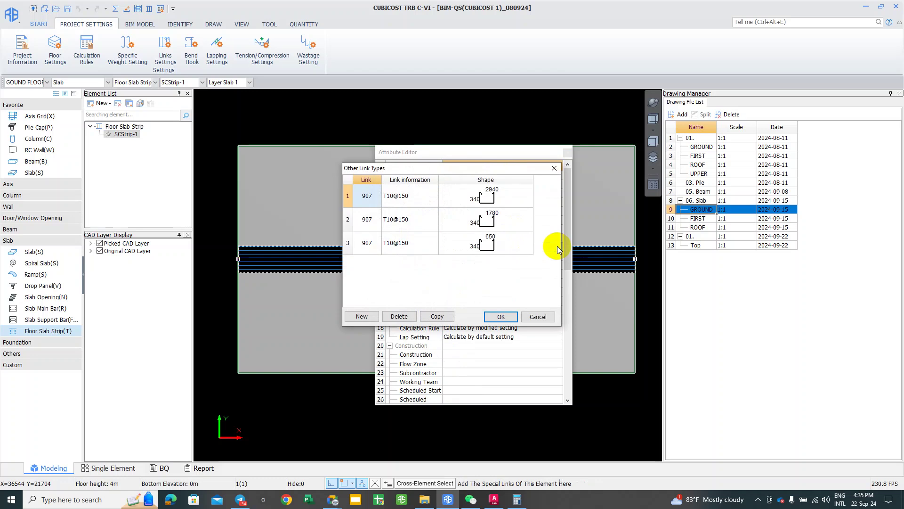
left_click(503, 246)
left_click(370, 243)
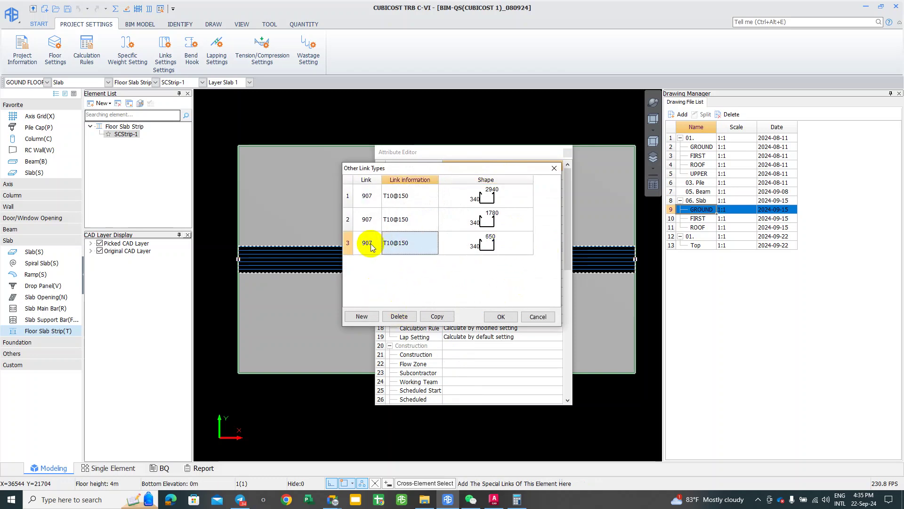
left_click(377, 244)
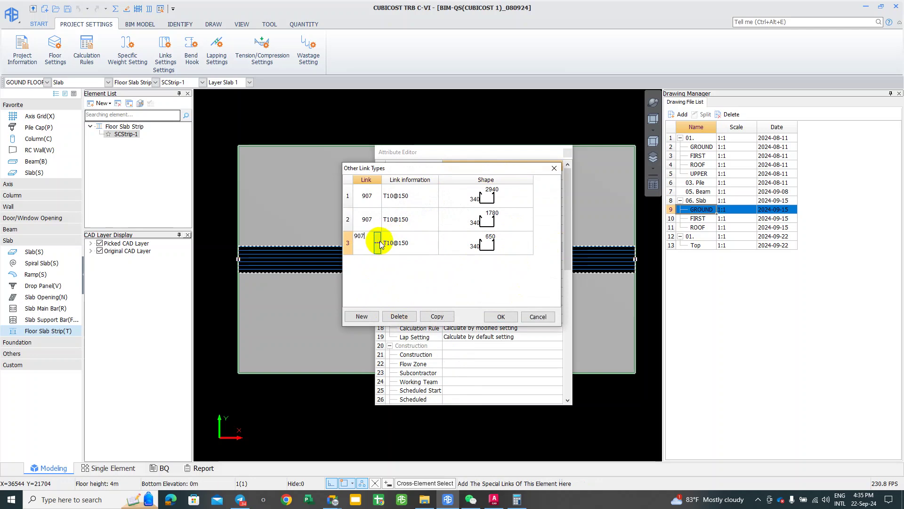
Step: Browse the third link's rebar shapes by Link and Three-bend types, then cancel both dialogs unchanged
left_click(378, 243)
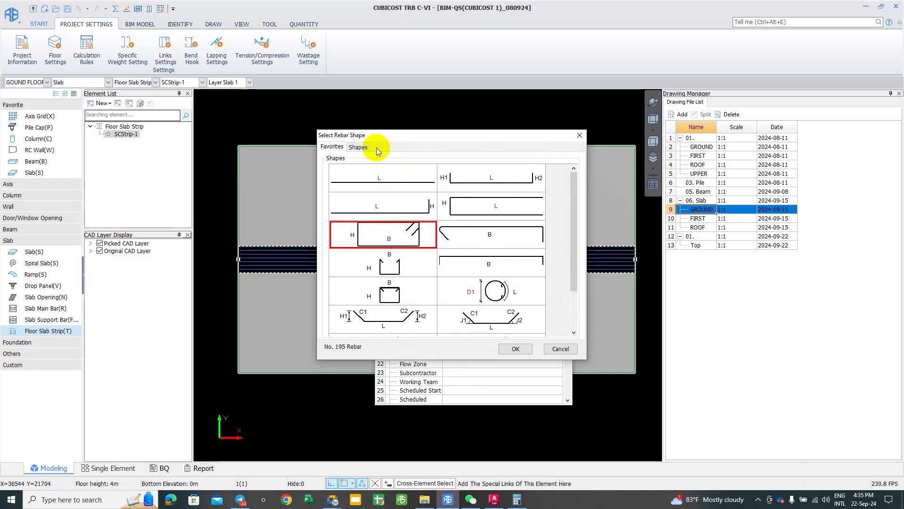
left_click(360, 150)
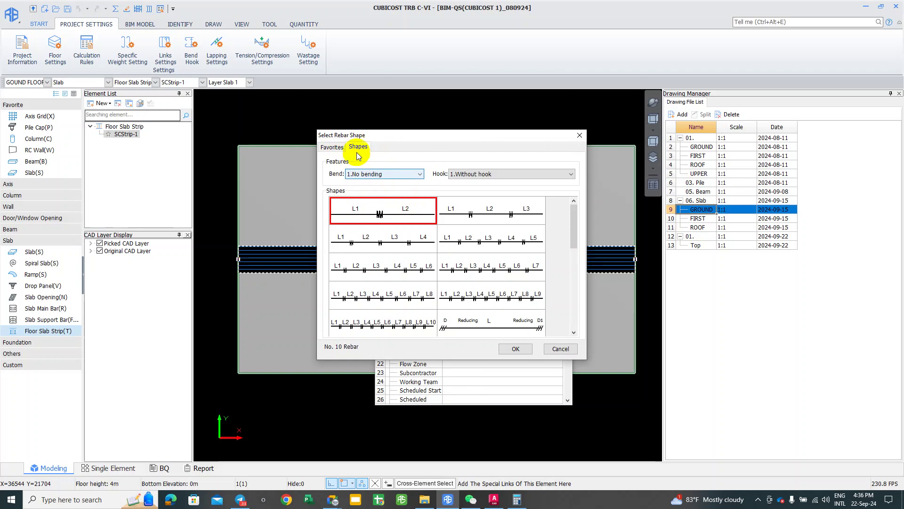
left_click(365, 175)
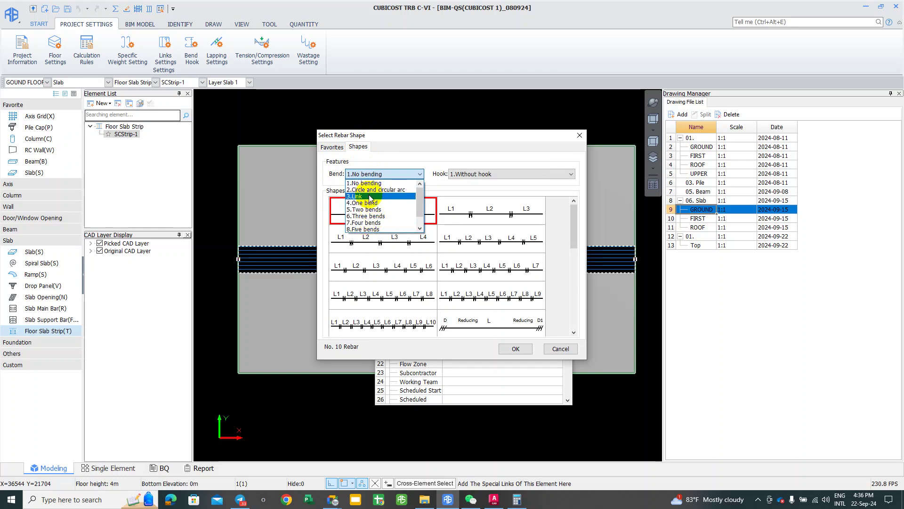
left_click(370, 197)
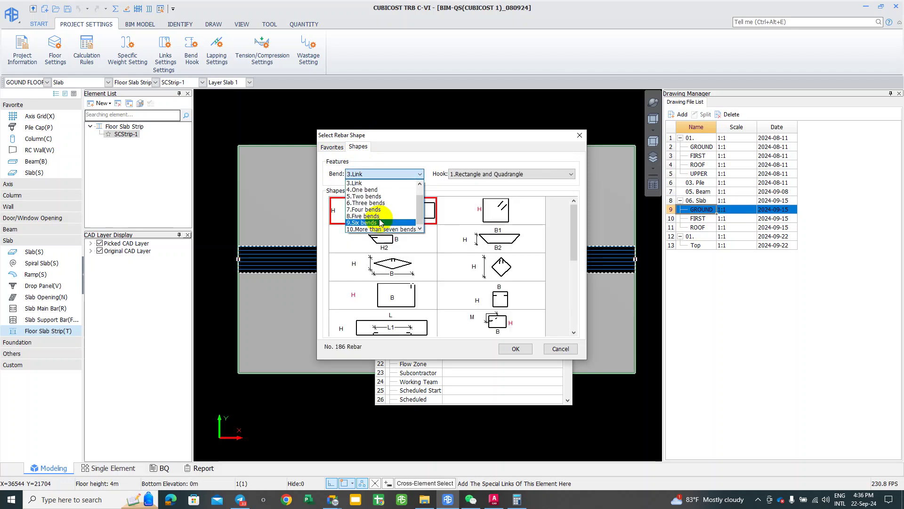
left_click(348, 275)
left_click_drag(573, 229, 561, 303)
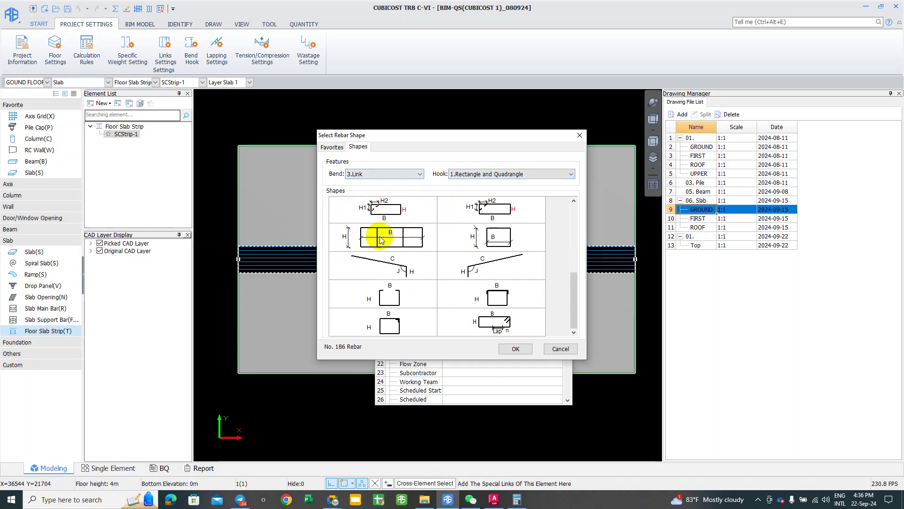
left_click(371, 175)
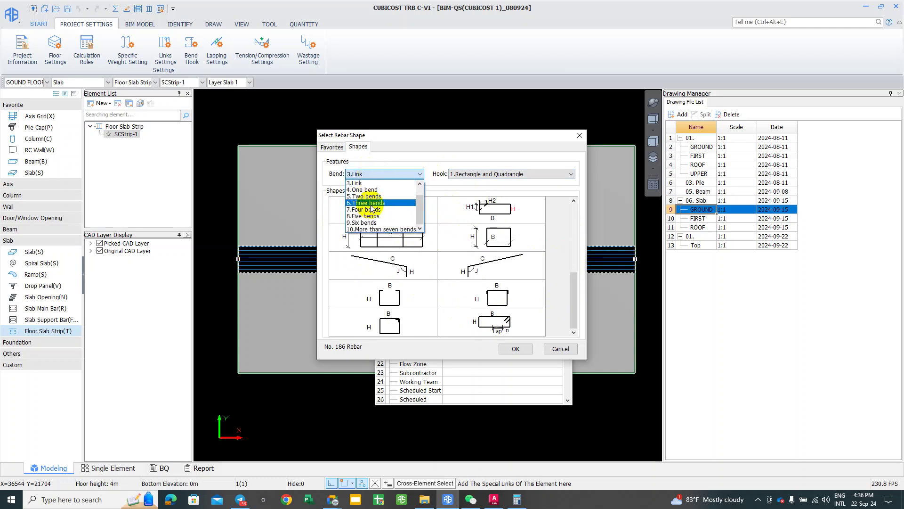
left_click(371, 203)
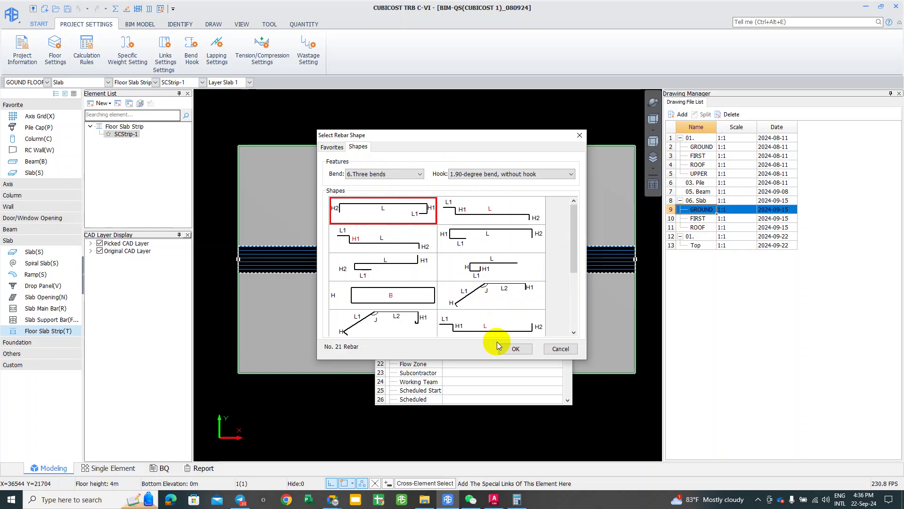
left_click(560, 348)
left_click(540, 314)
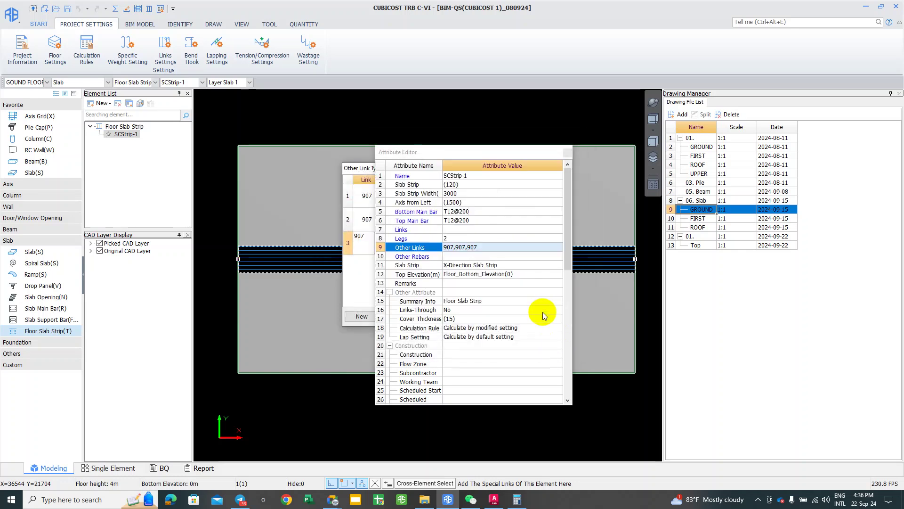
Step: Close the strip's properties, select the floor slab strip and frame the slab in view
left_click(568, 155)
left_click(392, 260)
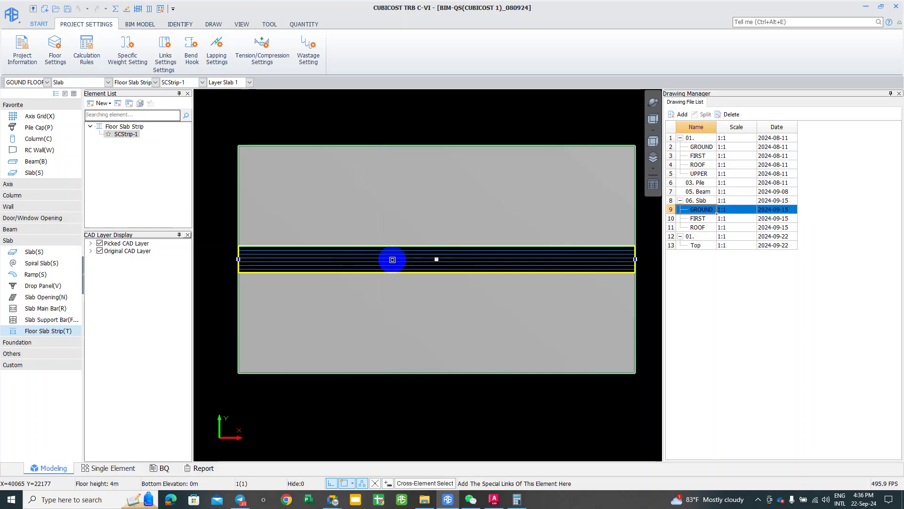
left_click(393, 259)
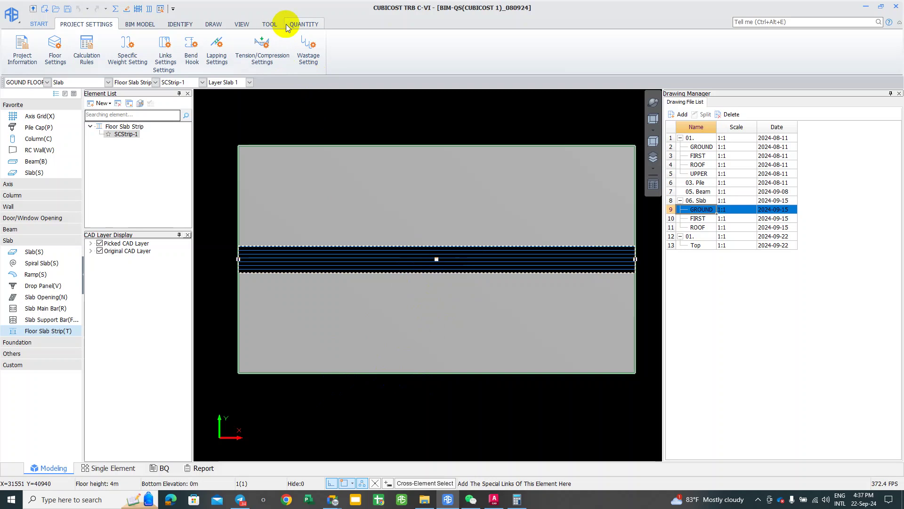
middle_click_drag(427, 215, 417, 207)
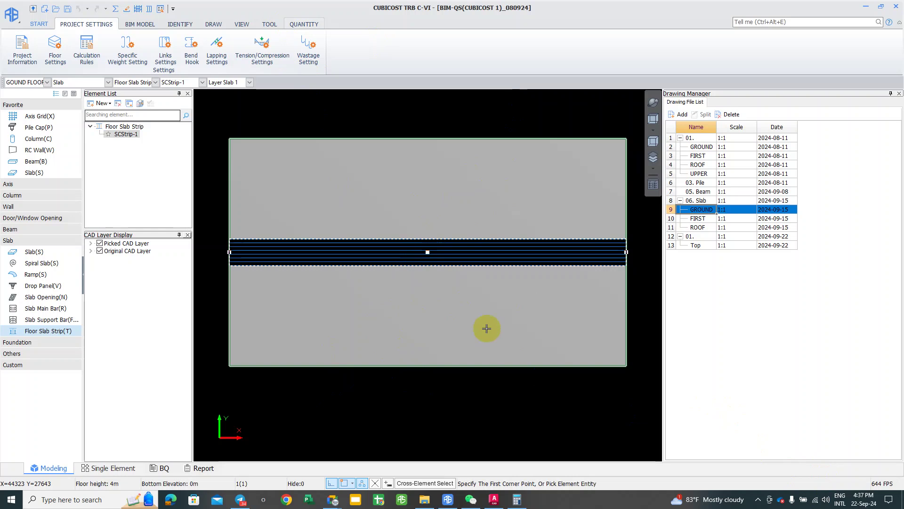
scroll(348, 255, "down", 1)
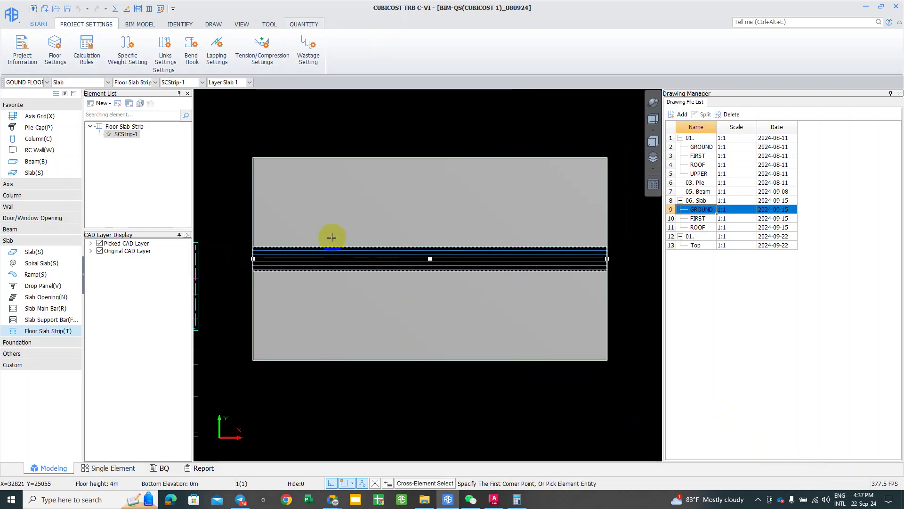
middle_click_drag(370, 238, 429, 241)
scroll(471, 254, "down", 1)
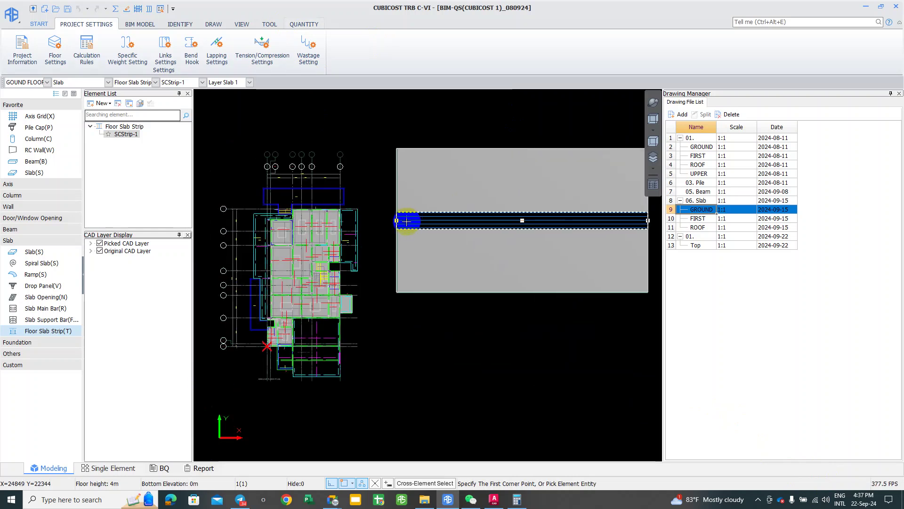
middle_click_drag(490, 267, 404, 277)
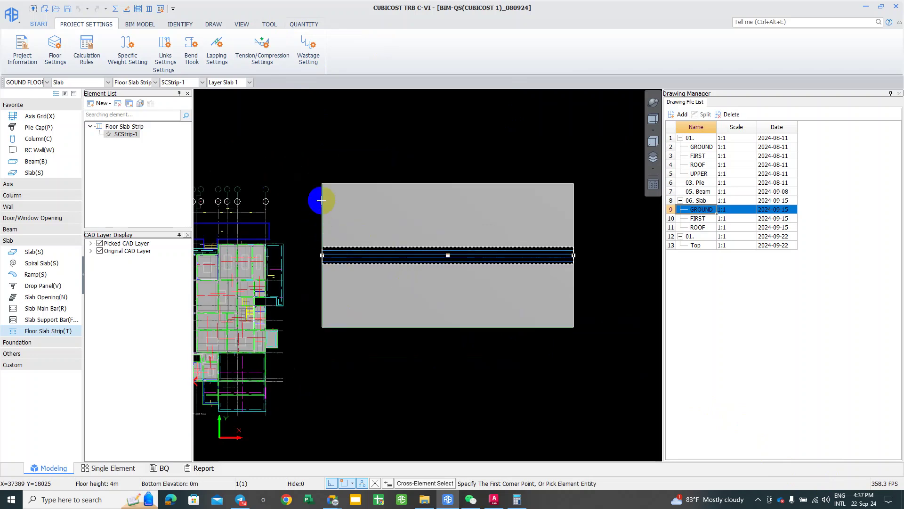
Step: Window-select the SCStrip-1 floor slab strip across the slab and delete it
left_click_drag(309, 167, 598, 337)
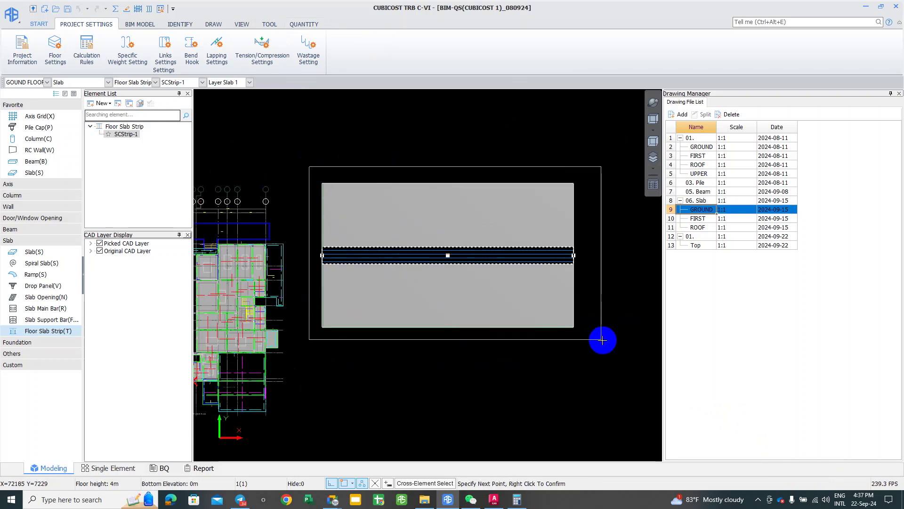
left_click(602, 340)
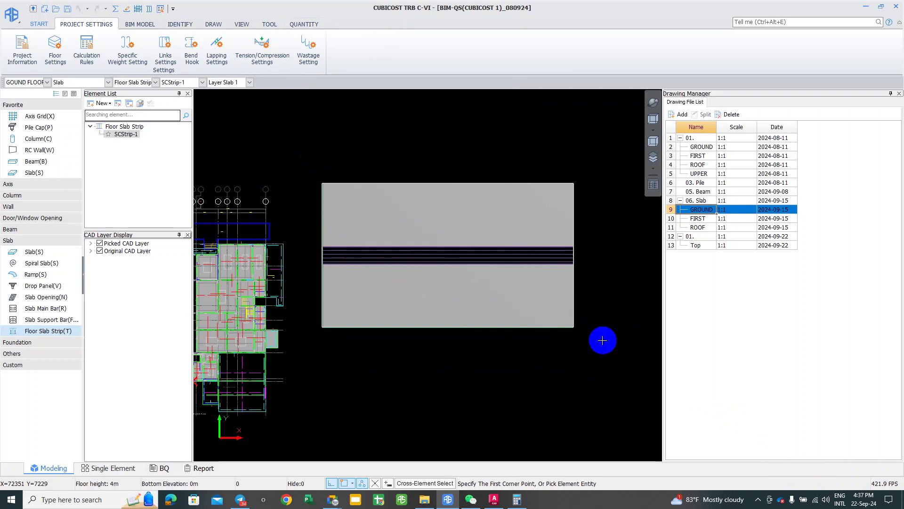
left_click(311, 198)
left_click(404, 259)
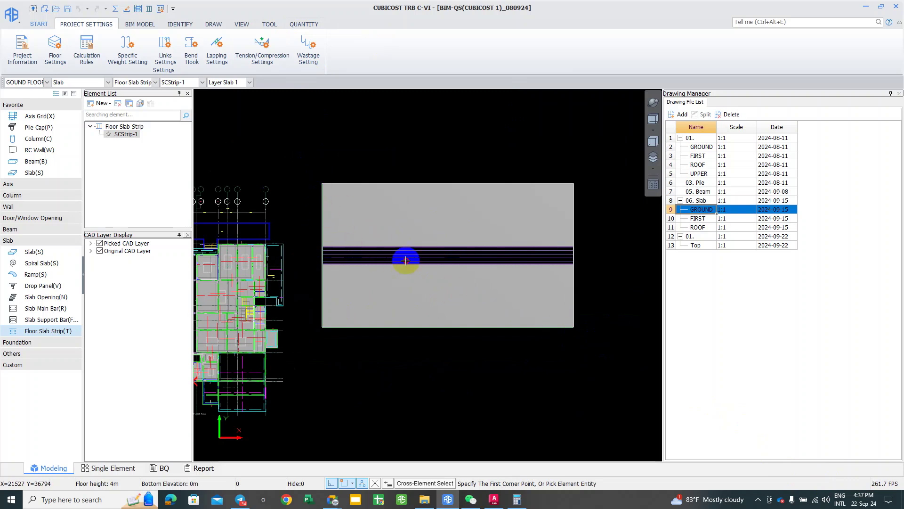
left_click_drag(559, 294, 587, 331)
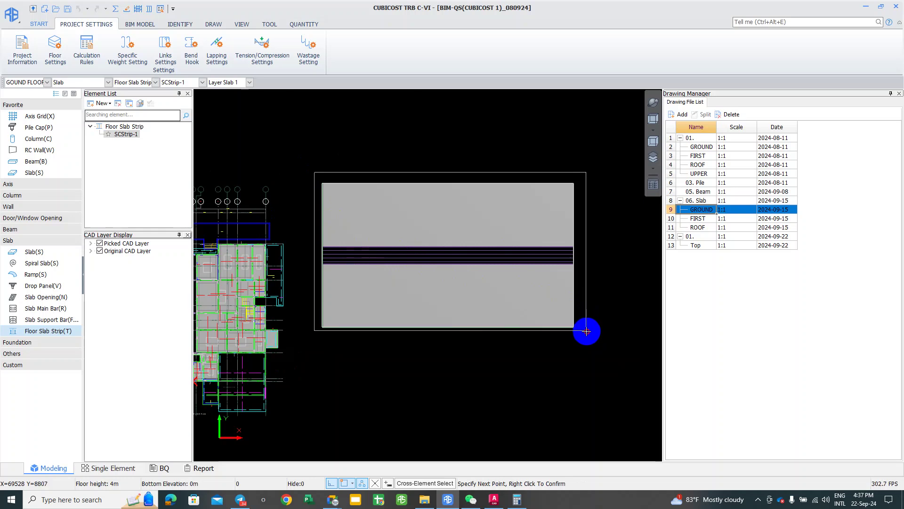
left_click(586, 331)
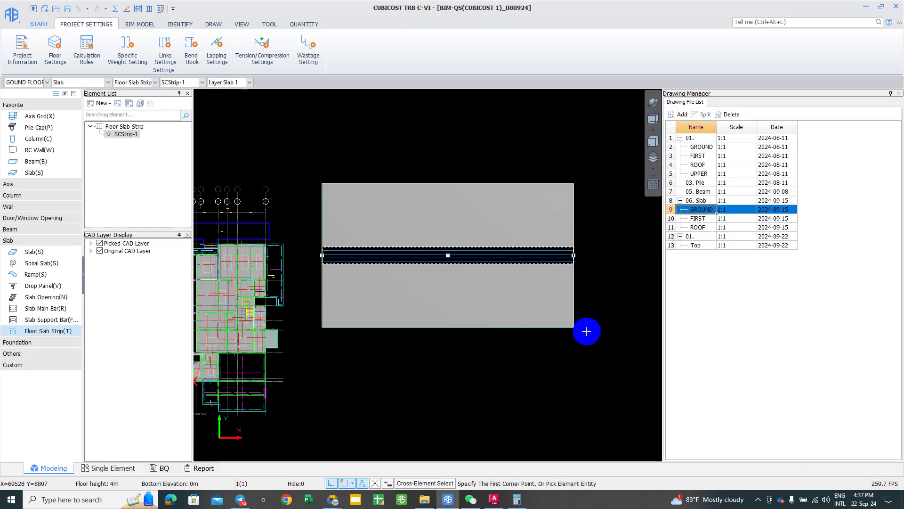
key("Delete")
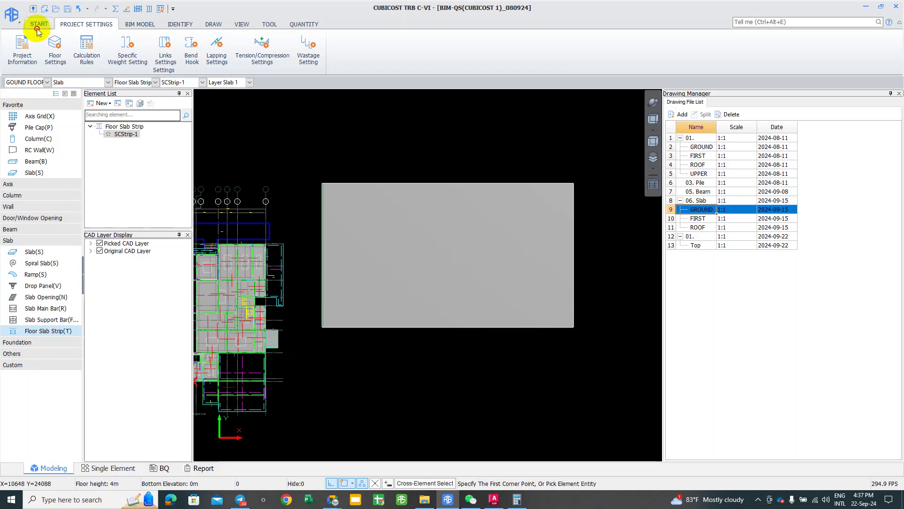
Step: Switch to Slab (S), window-select the test slab and delete it
left_click(47, 72)
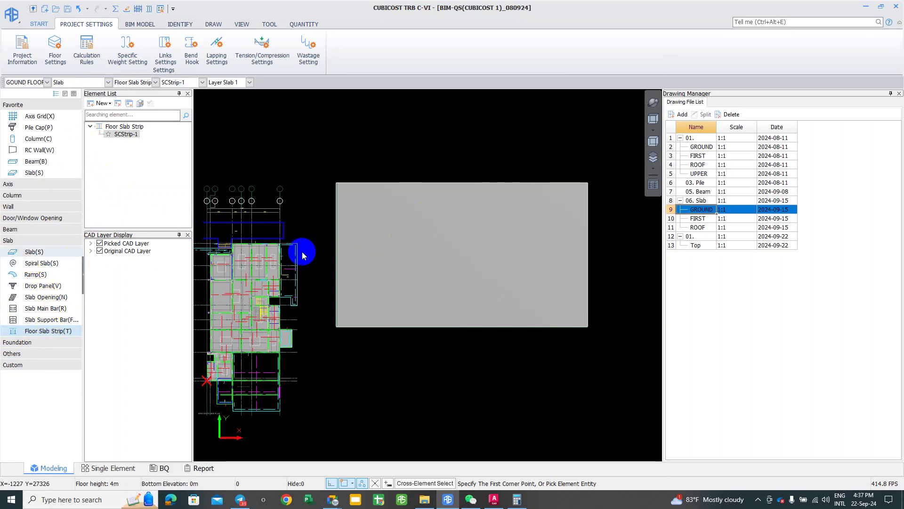
key("s")
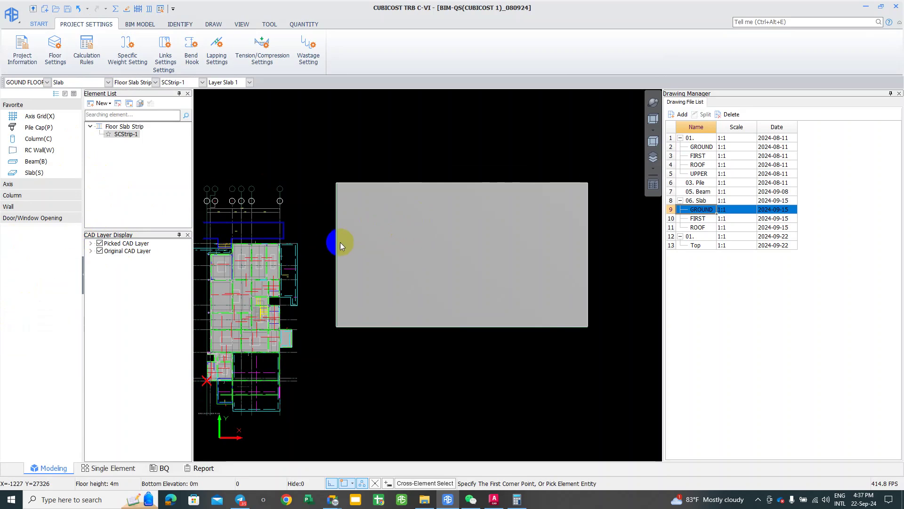
left_click(317, 163)
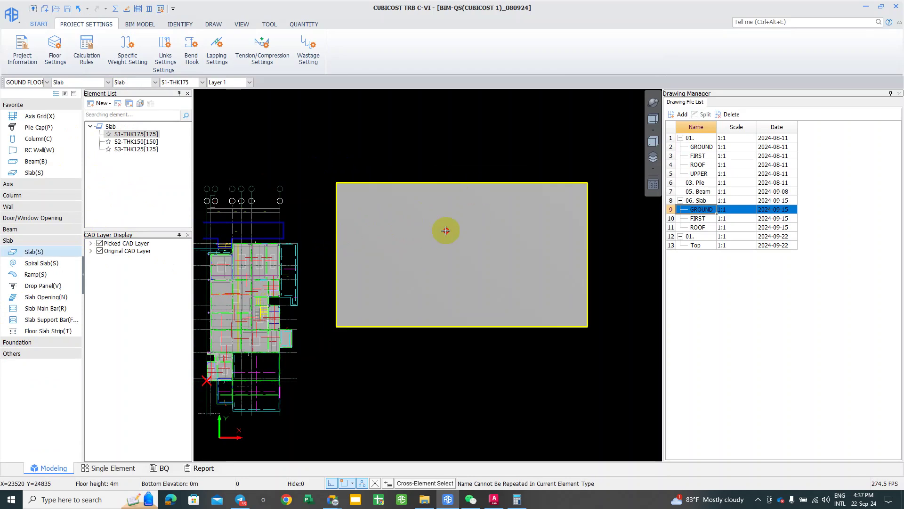
left_click(624, 332)
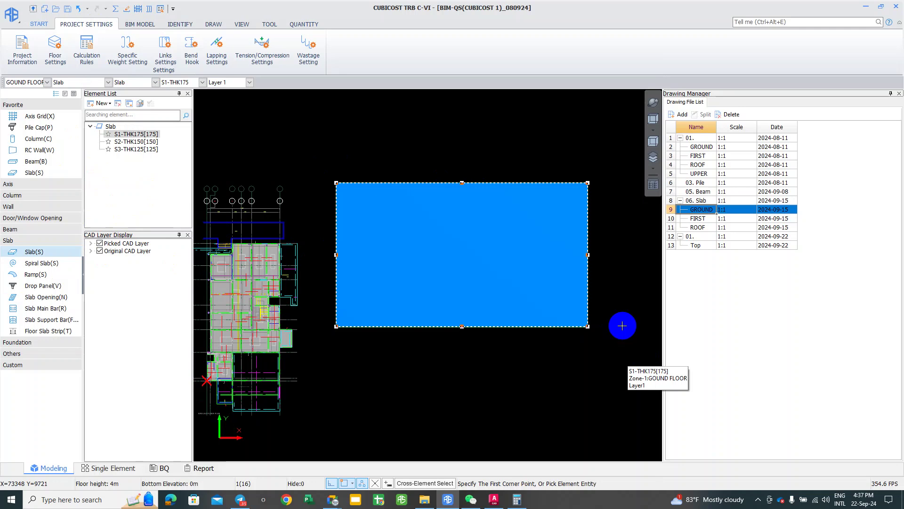
key("Delete")
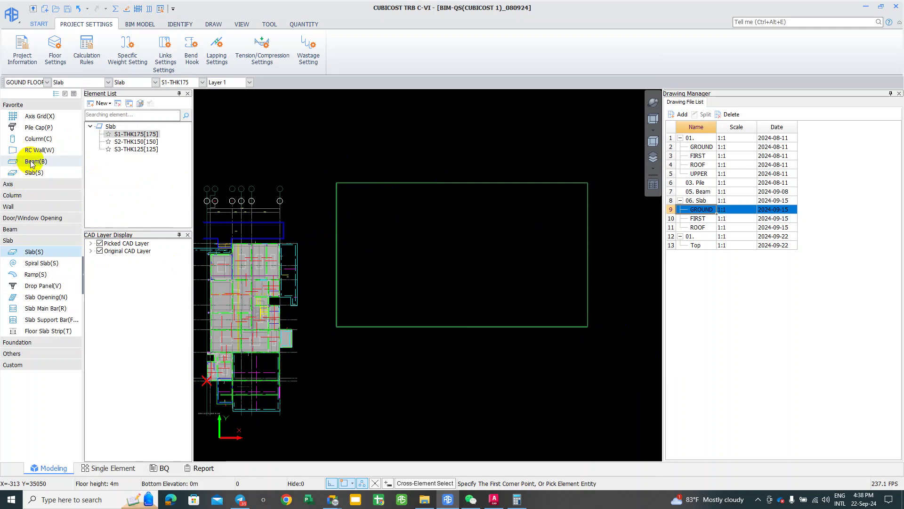
Step: Switch to Beam (B) and window-select the four GV12 beams around the slab to remove them
left_click(365, 210)
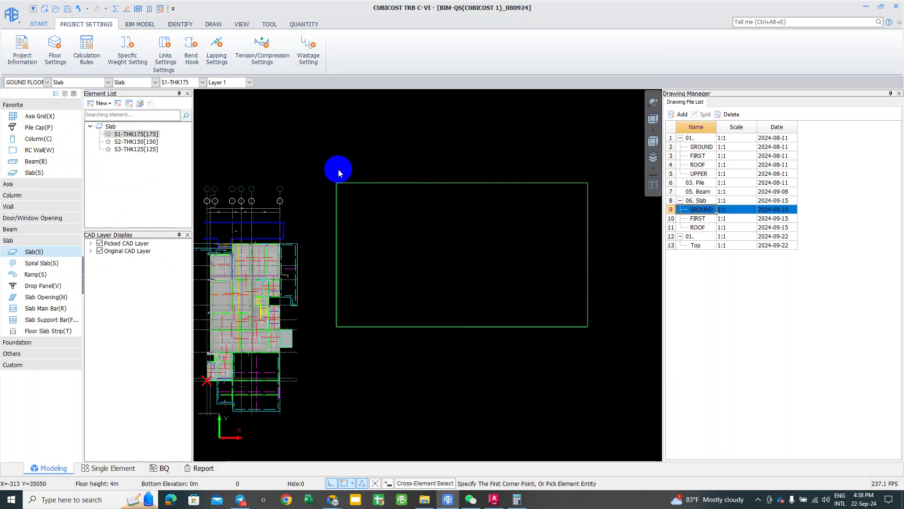
key("b")
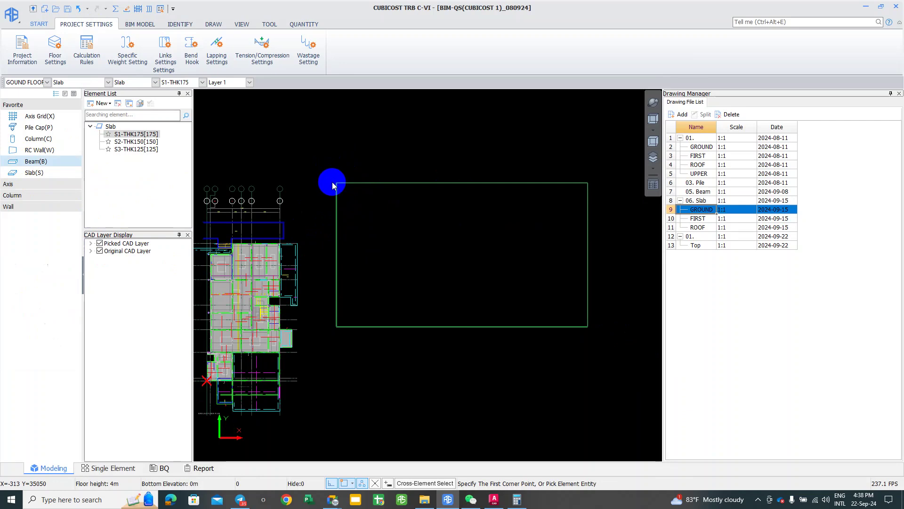
left_click(324, 170)
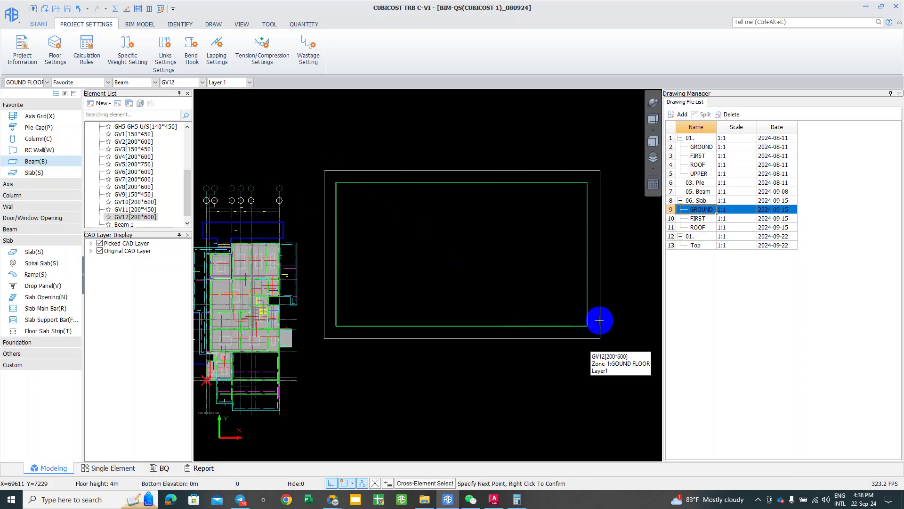
left_click(599, 320)
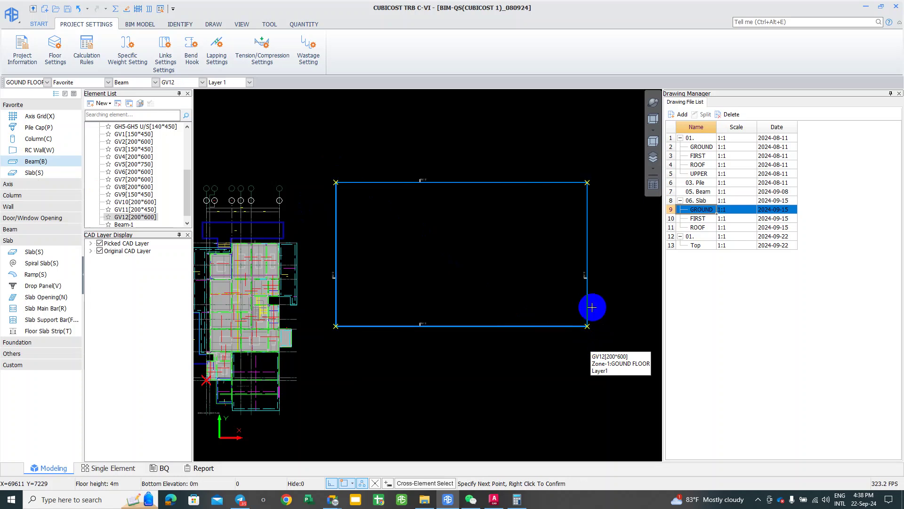
key("Escape")
scroll(520, 329, "up", 3)
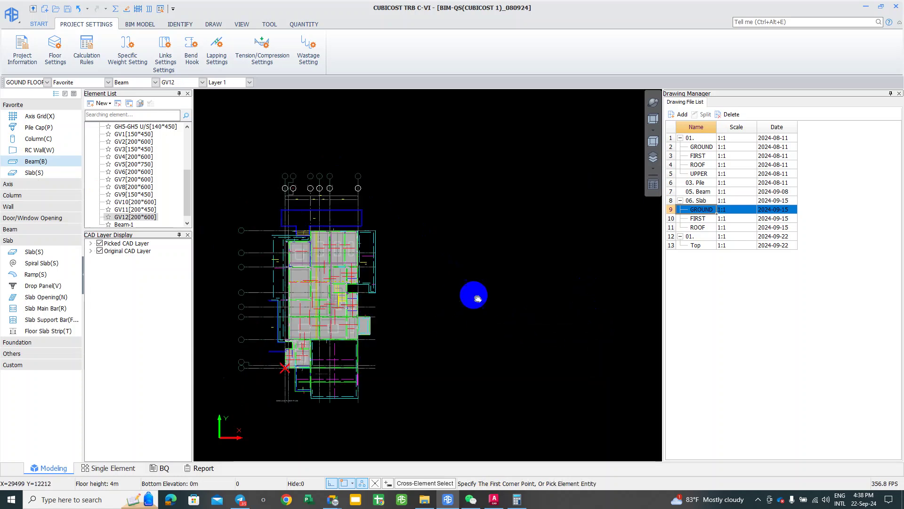
left_click(860, 499)
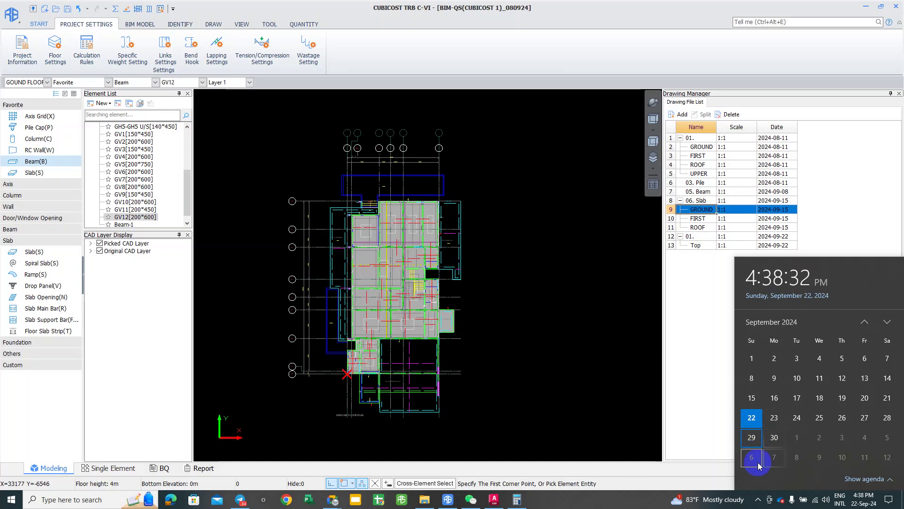
left_click(753, 439)
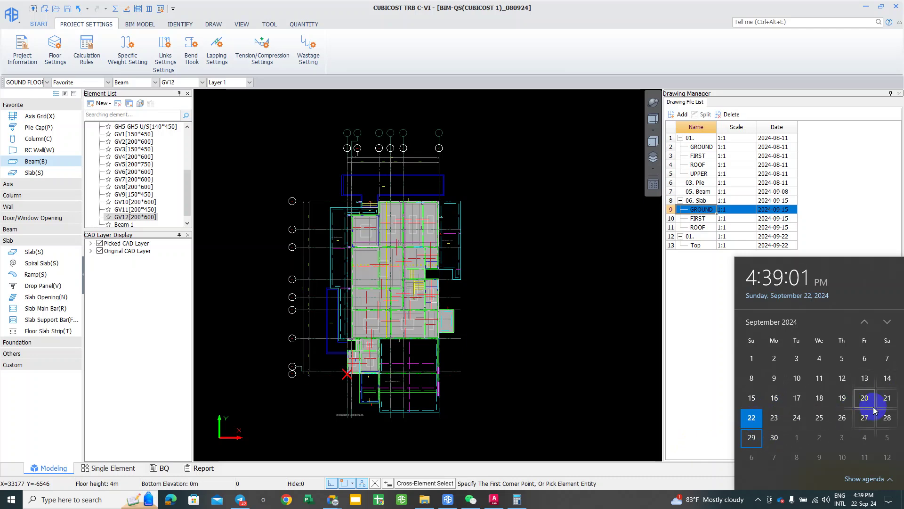
left_click(887, 418)
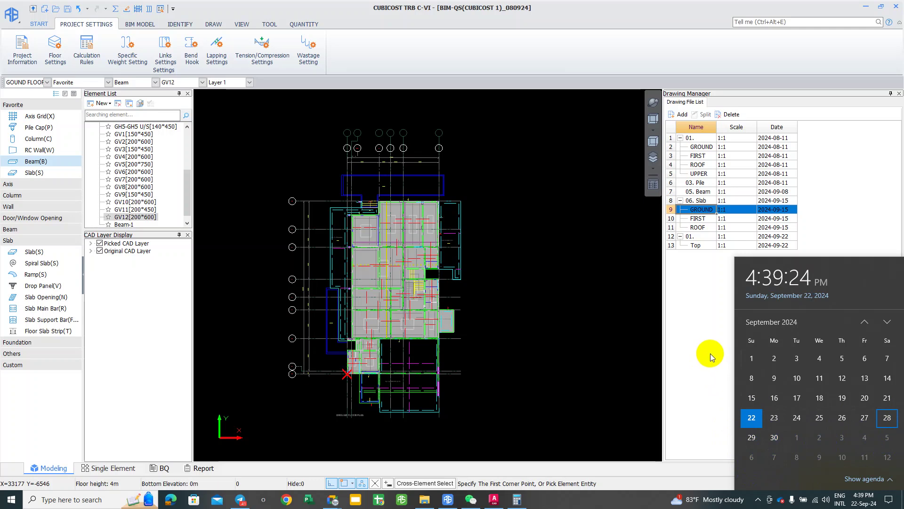
left_click(690, 298)
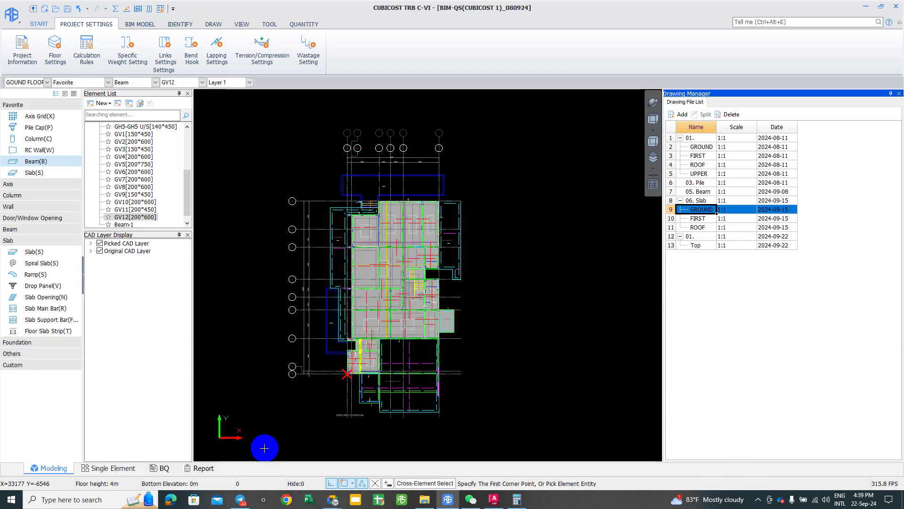
mouse_move(336, 505)
left_click(298, 463)
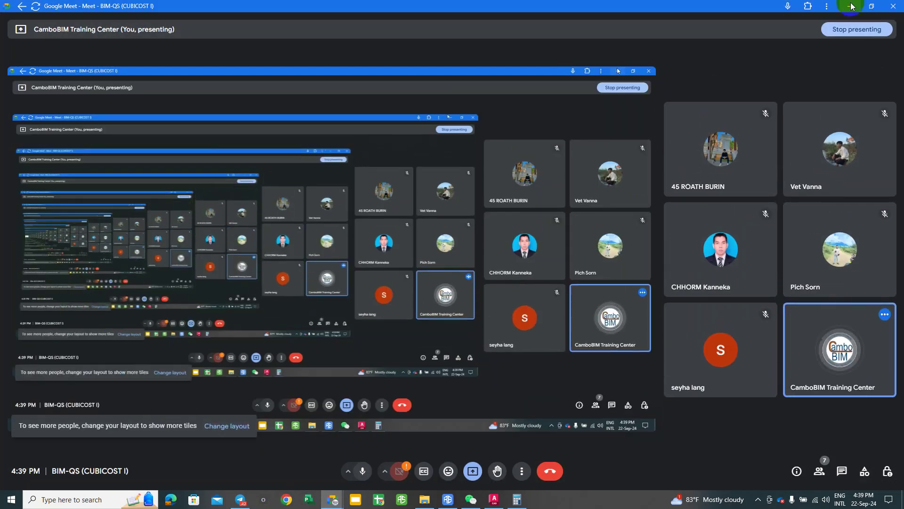
key("alt+Tab")
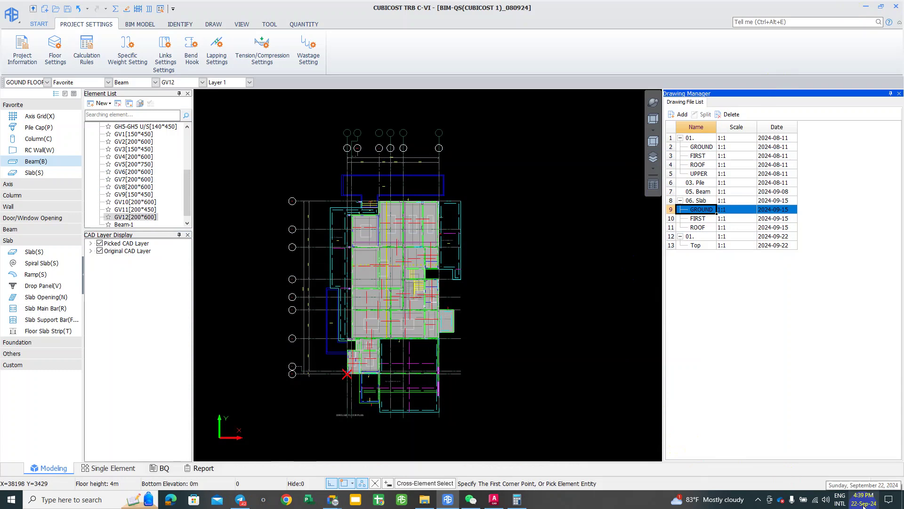
Step: Open the taskbar calendar and pick September 29, 2024
left_click(863, 499)
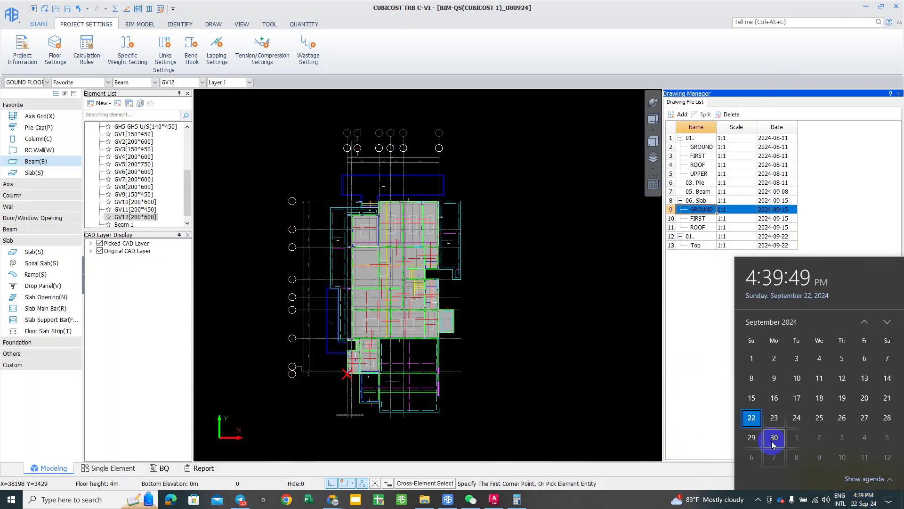
left_click(753, 438)
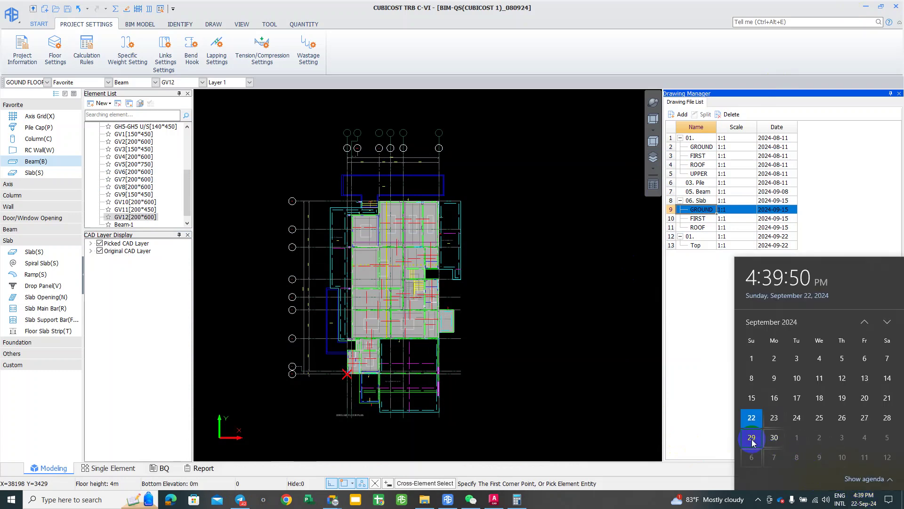
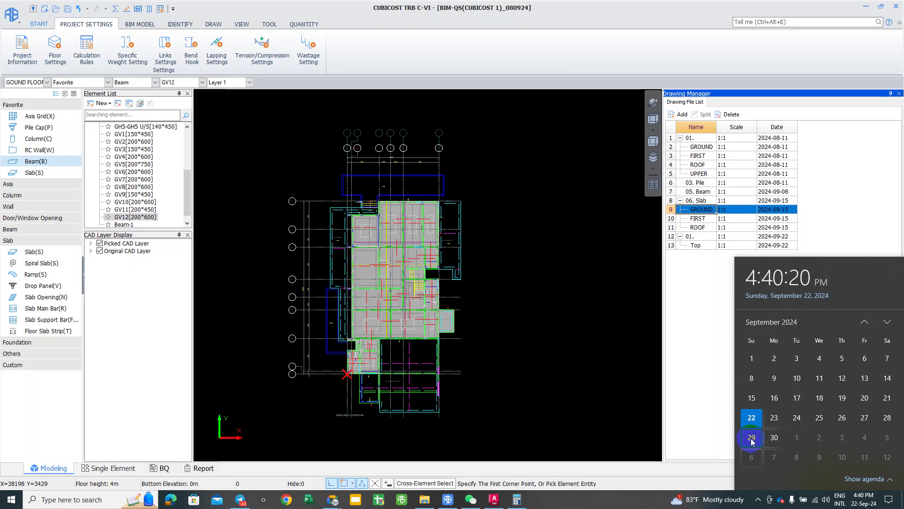
Step: Switch to Telegram and back to Cubicost, then open the taskbar calendar
left_click(240, 503)
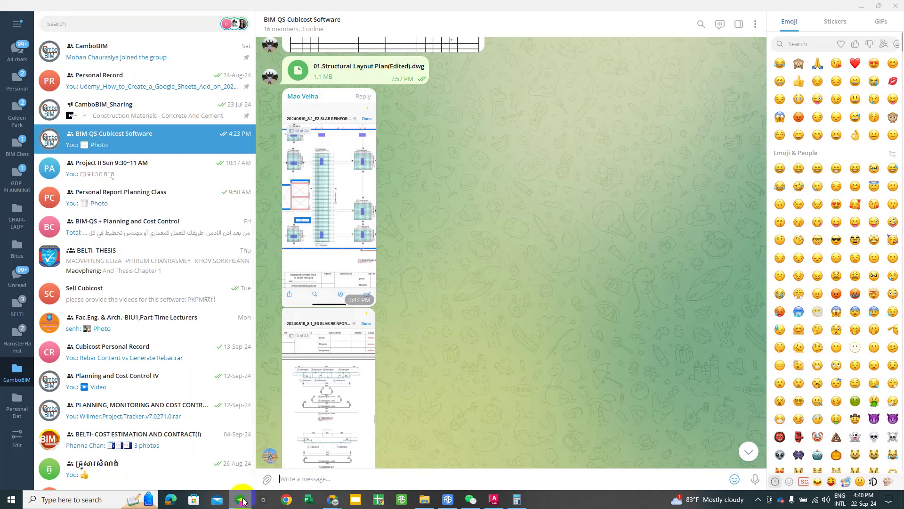
left_click(241, 500)
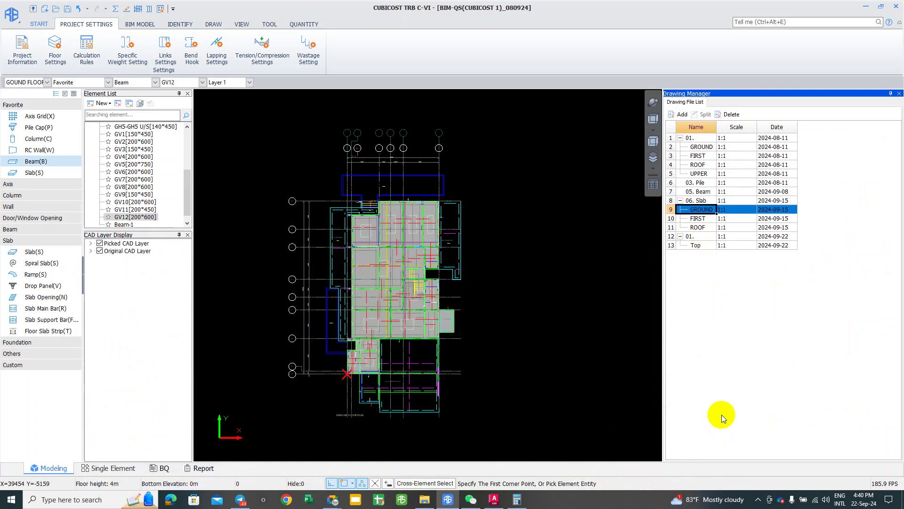
left_click(864, 506)
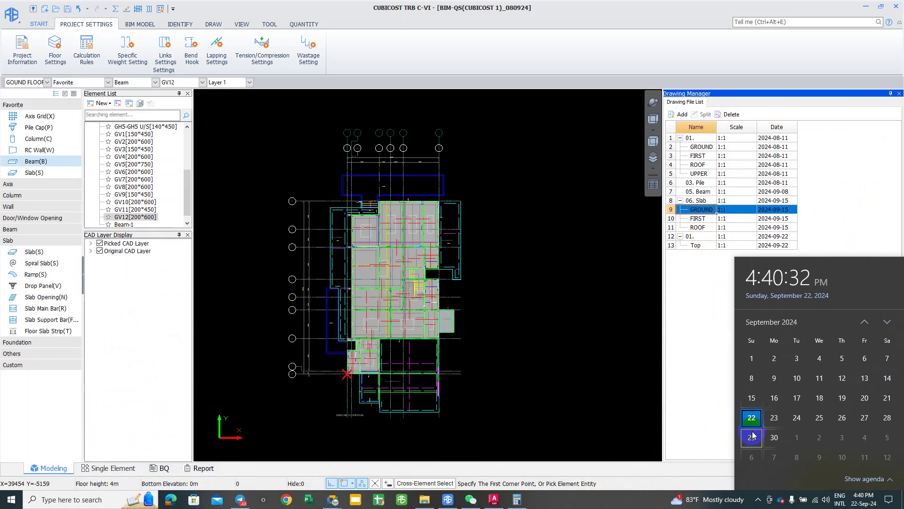
Step: Select October 6 in the calendar and capture a 358 x 499 region around the flyout
left_click(752, 438)
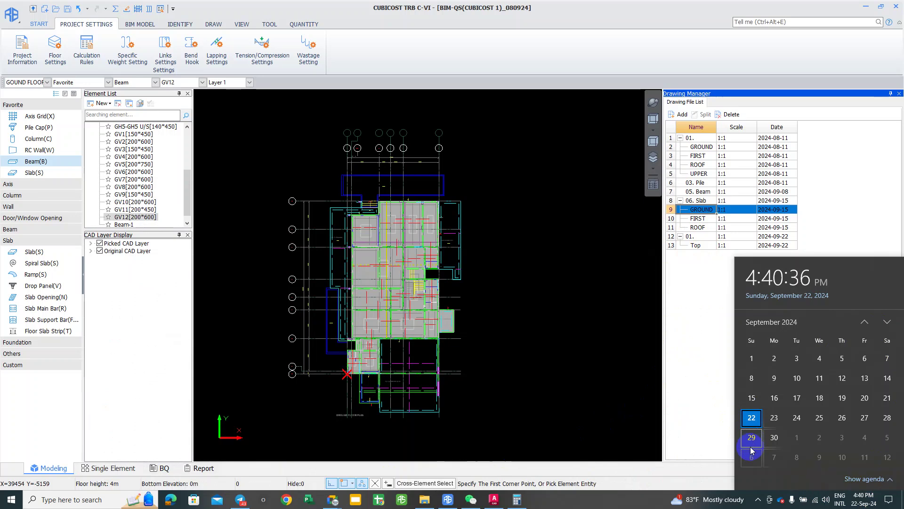
left_click(746, 456)
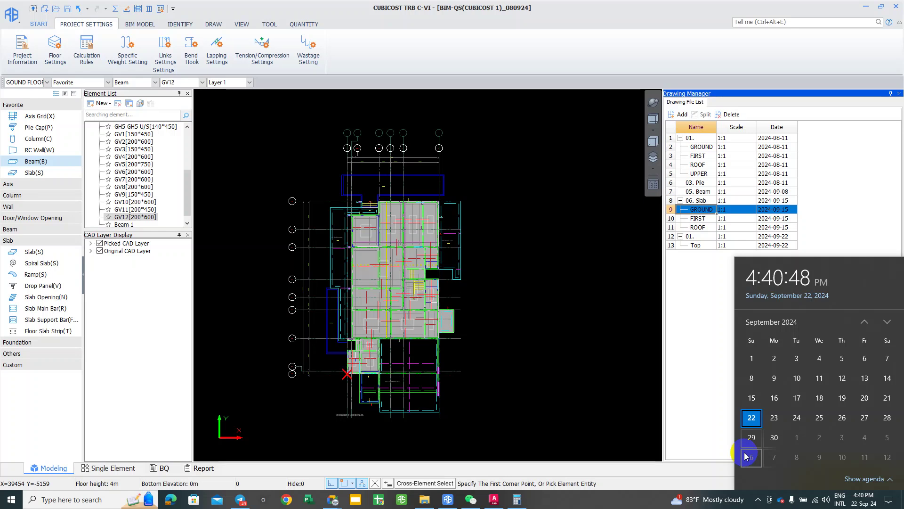
left_click(753, 458)
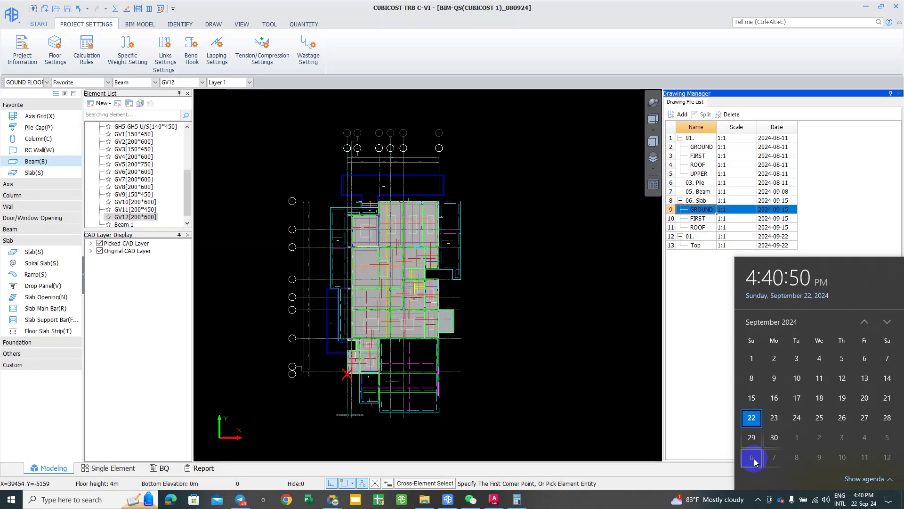
key("F1")
mouse_move(734, 255)
left_mouse_down()
mouse_move(853, 371)
mouse_move(888, 476)
mouse_move(903, 490)
left_mouse_up()
Step: Try the ellipse and rectangle tools on the capture, then cancel it
left_click(629, 244)
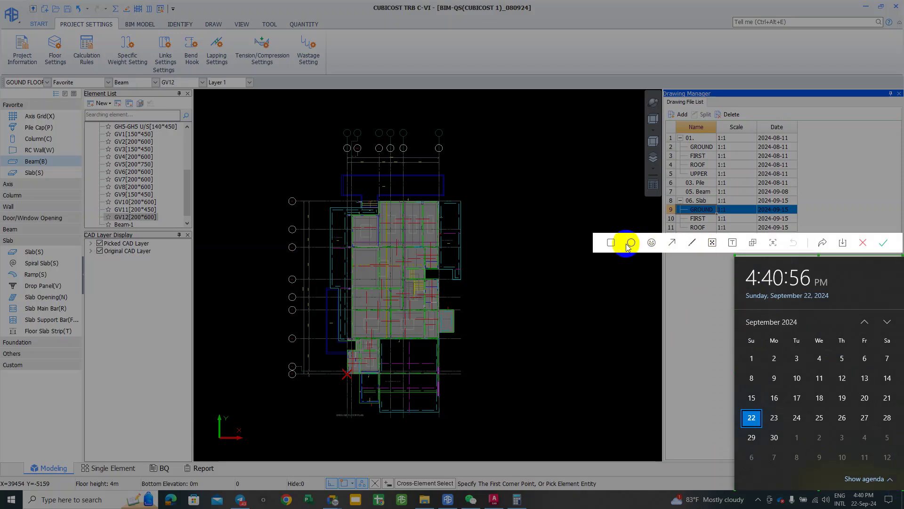
left_click(745, 262)
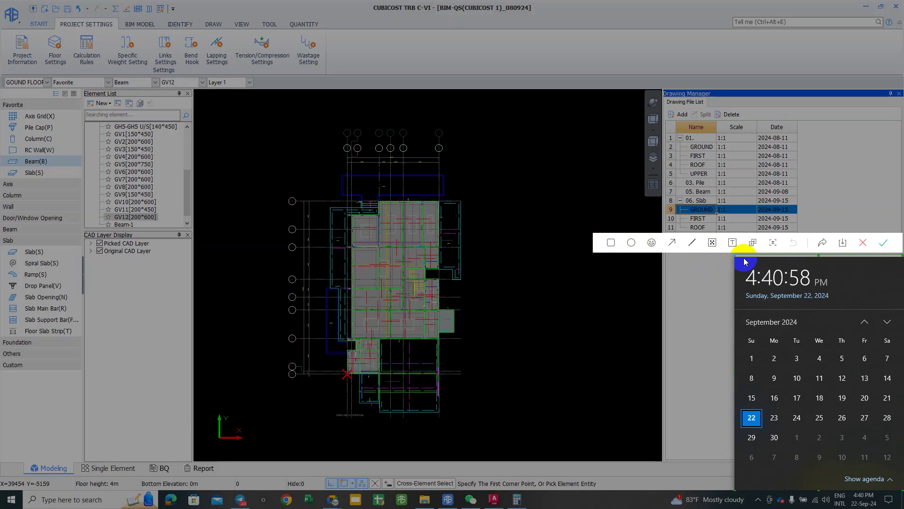
left_click(610, 243)
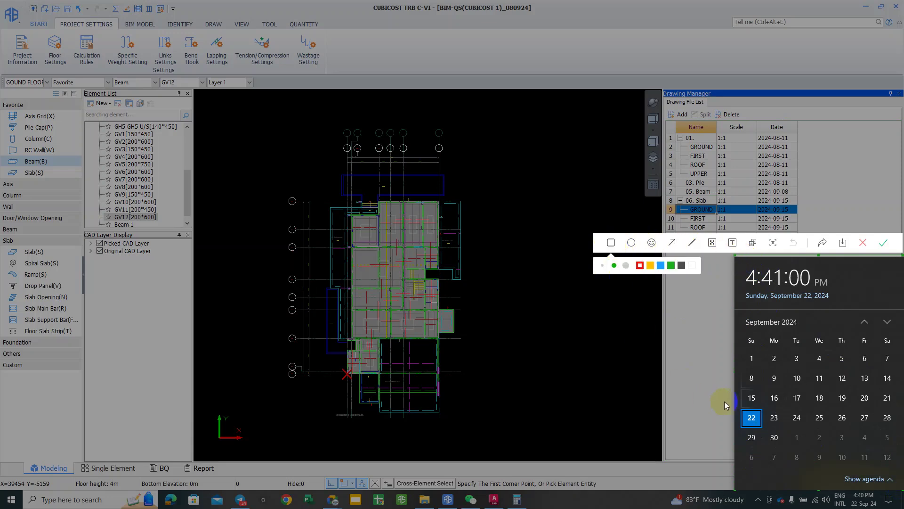
left_click(867, 241)
Step: Reopen the calendar and mark a new capture area, then cancel the snip and close the calendar
left_click(858, 500)
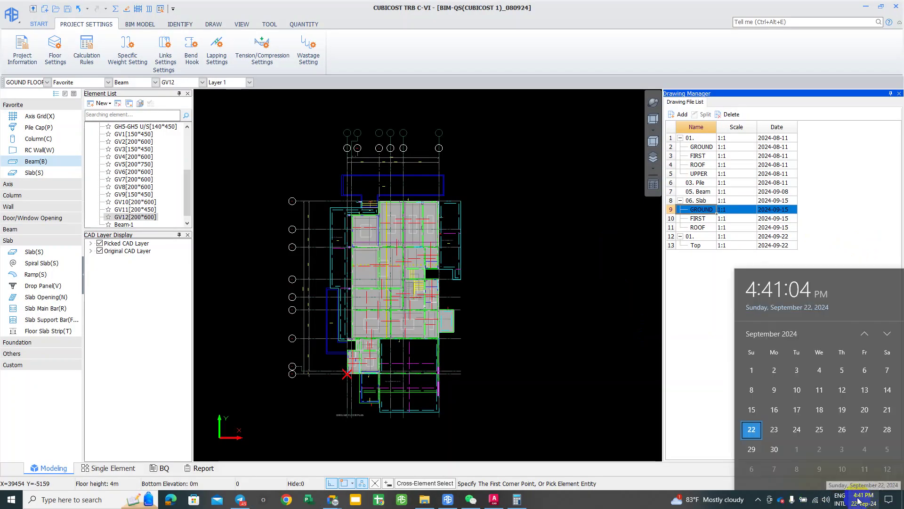
key("alt+a")
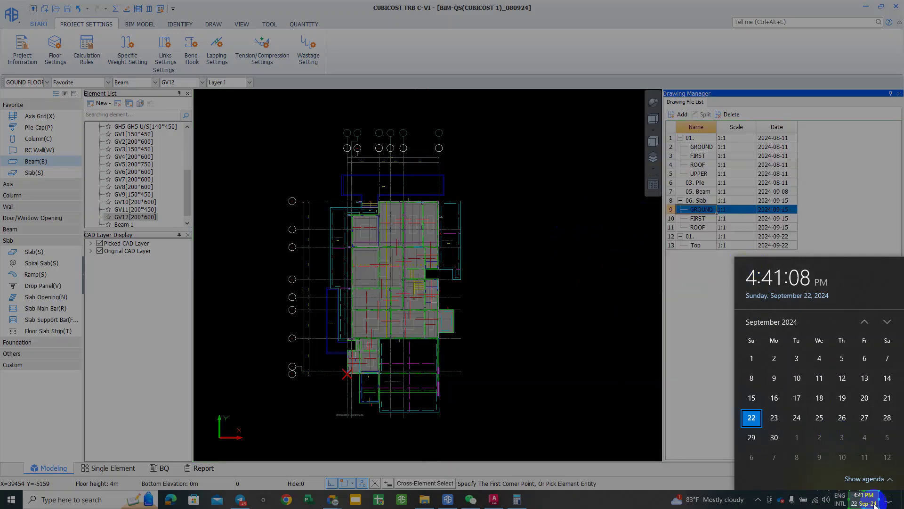
mouse_move(619, 231)
left_mouse_down()
mouse_move(859, 336)
mouse_move(895, 499)
mouse_move(713, 317)
mouse_move(900, 507)
left_mouse_up()
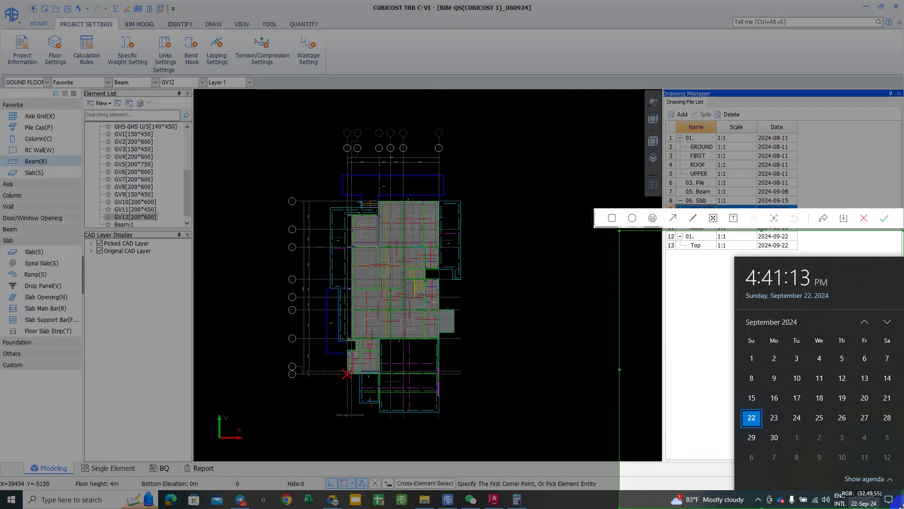
left_click(625, 222)
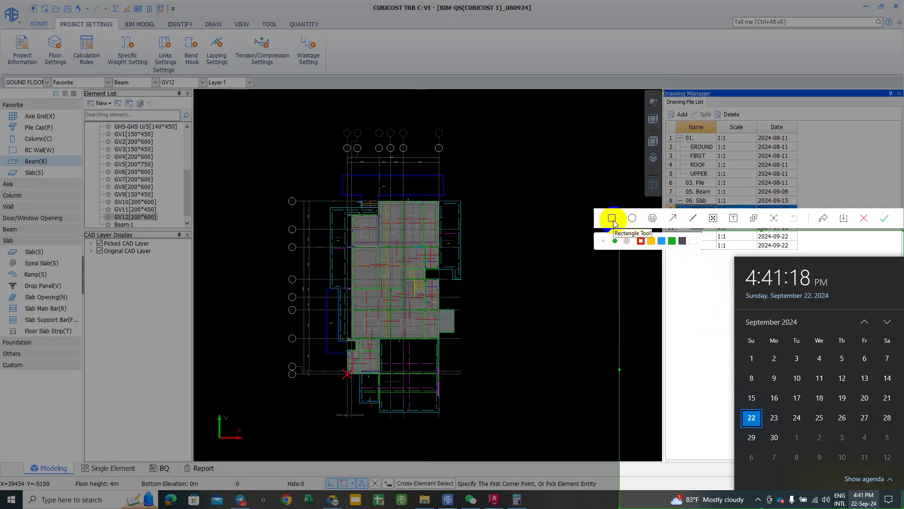
key("super+shift+s")
key("Escape")
left_click(862, 216)
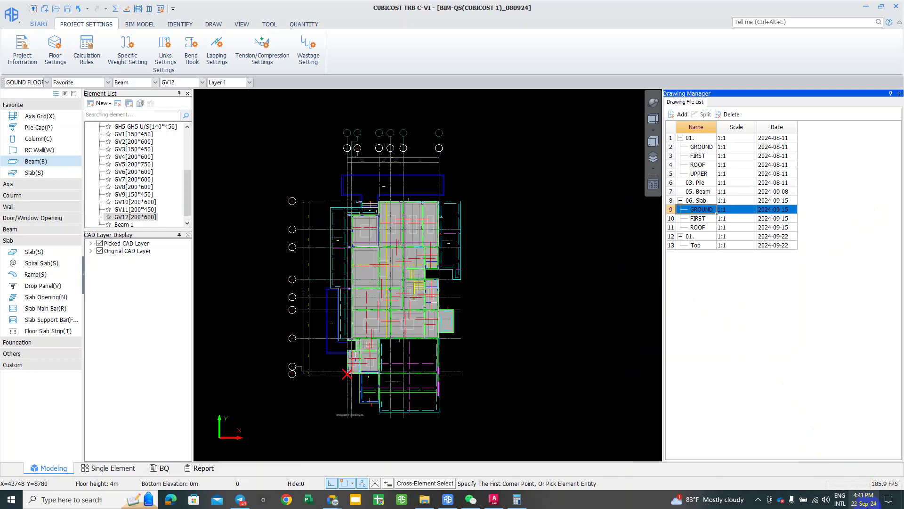
Step: Open the calendar again and snip the flyout region with Win+Shift+S
left_click(843, 500)
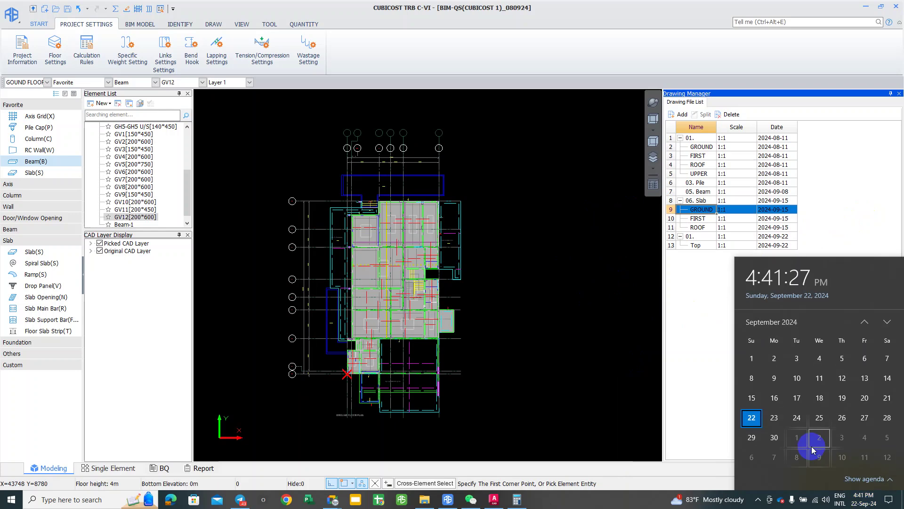
key("super+shift+s")
left_click_drag(721, 253, 902, 507)
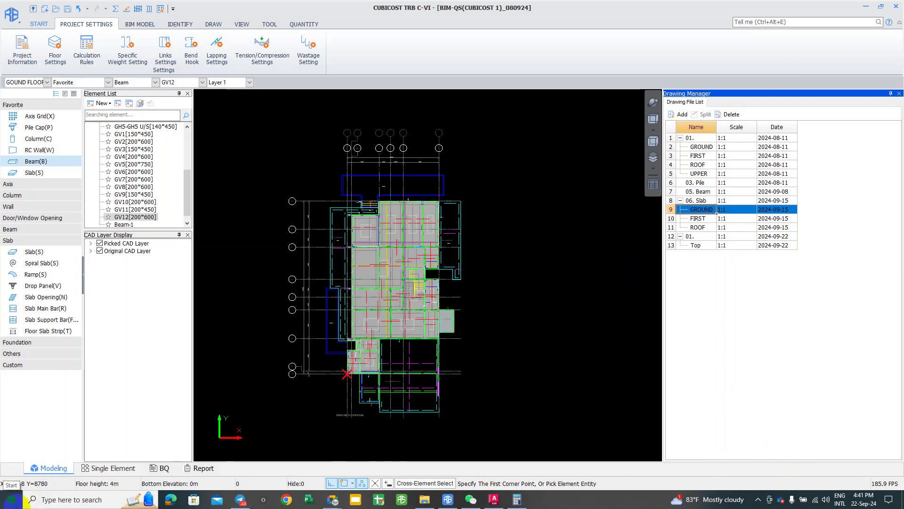
Step: Launch Snipping Tool from Start search, then start a new snip and cancel it
left_click(29, 498)
type("s")
left_click(83, 267)
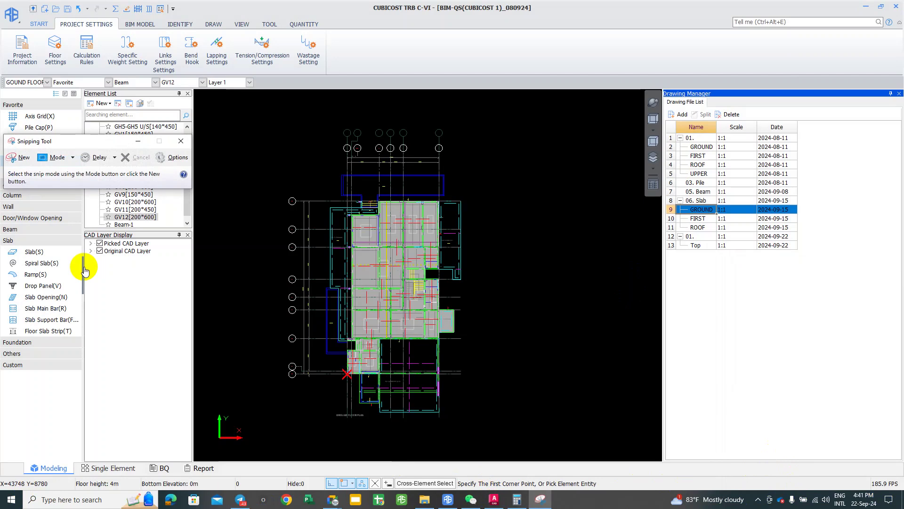
left_click(540, 499)
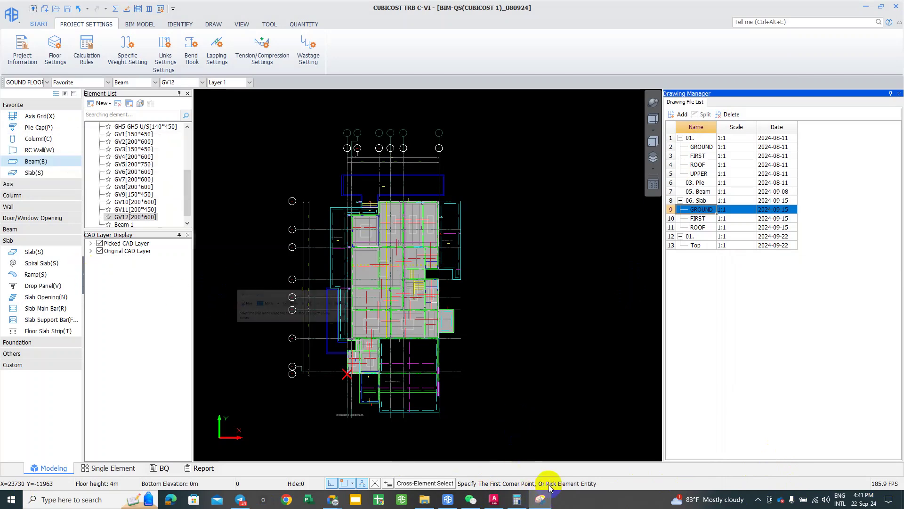
left_click(541, 498)
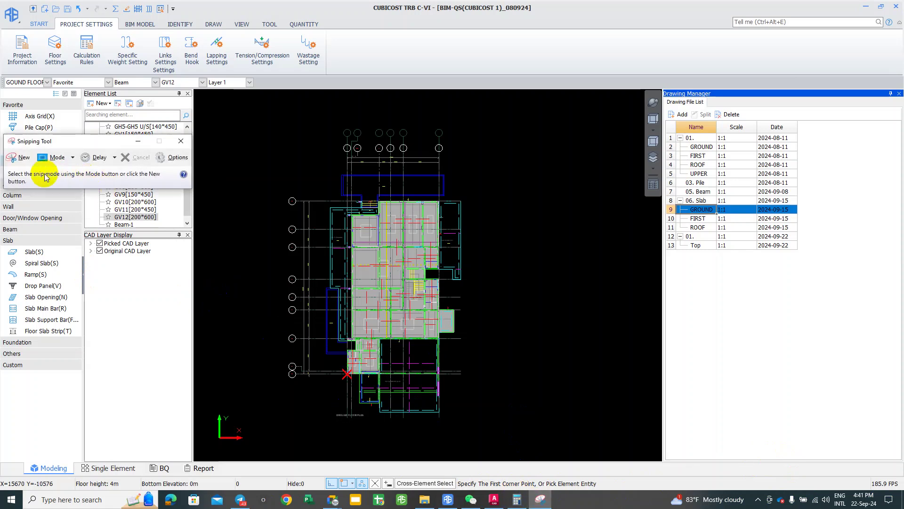
left_click(19, 157)
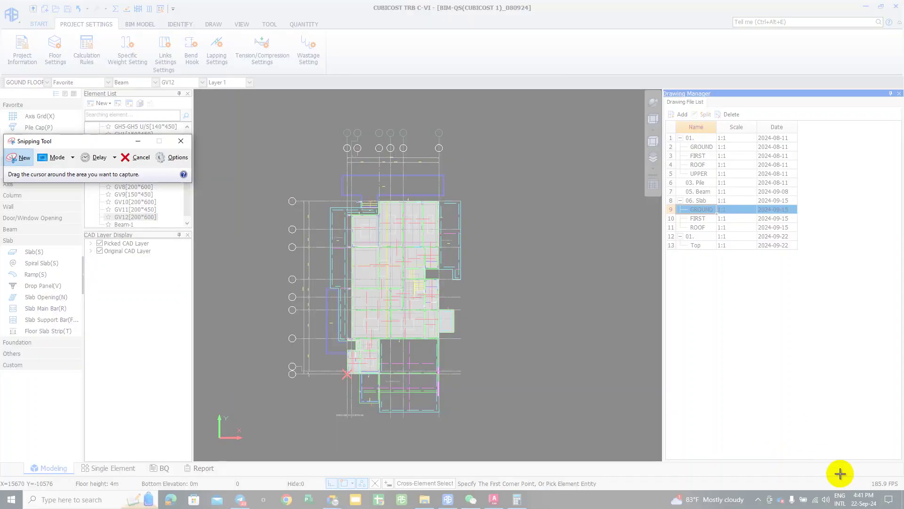
left_click(829, 476)
Step: Snip the calendar flyout with Win+Shift+S, then start and cancel another Snipping Tool snip
left_click(869, 503)
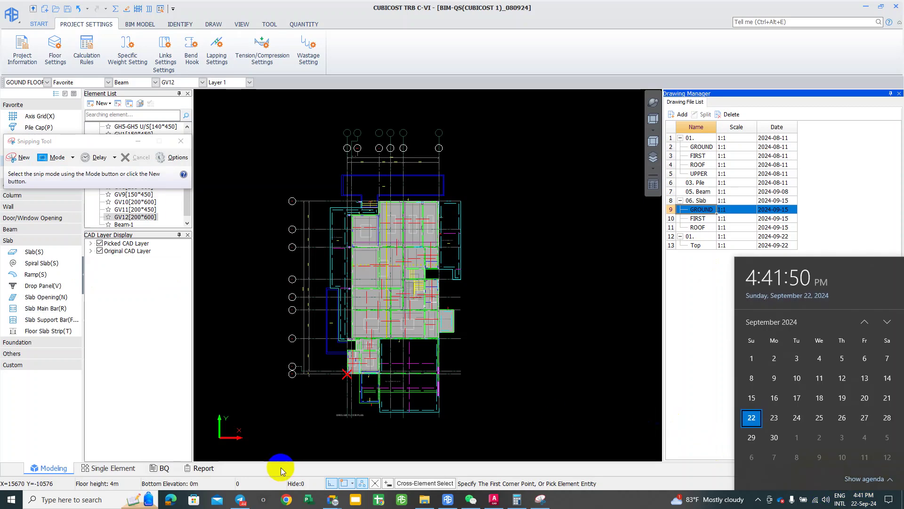
key("super+shift+s")
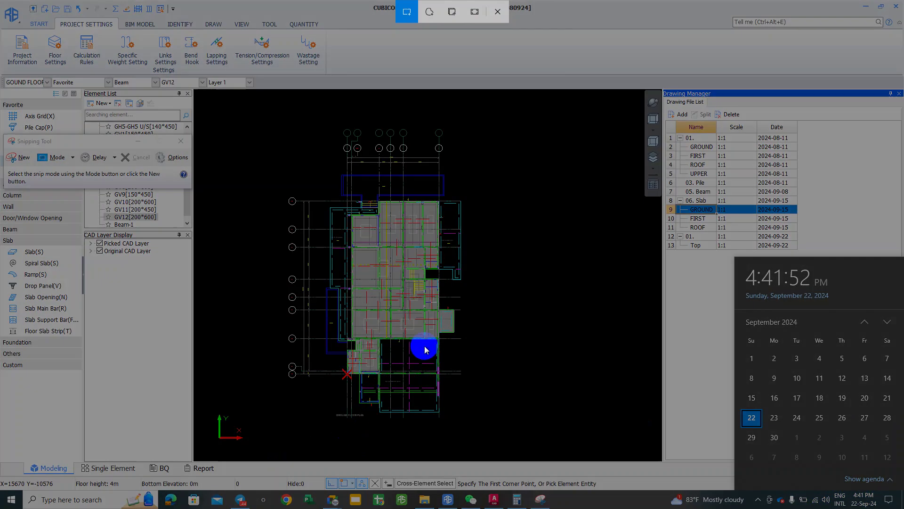
left_click_drag(731, 257, 897, 502)
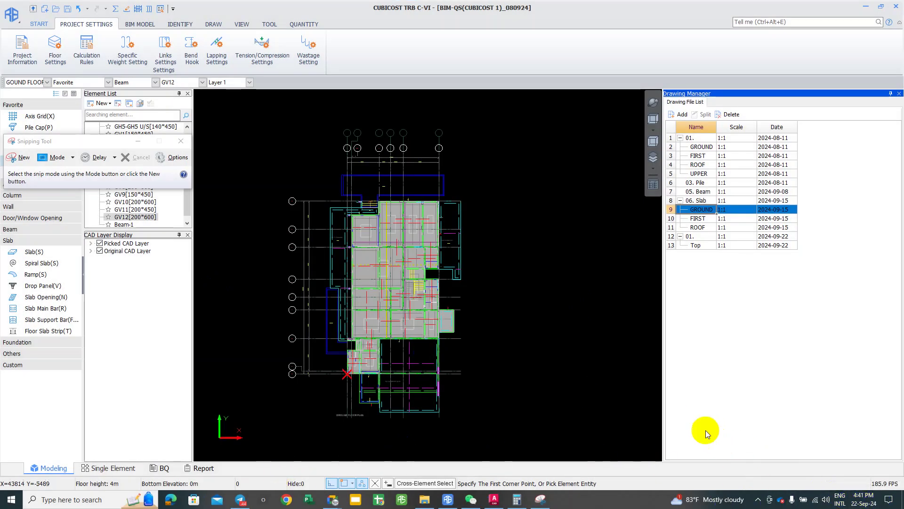
left_click(858, 500)
left_click(859, 500)
key("super+a")
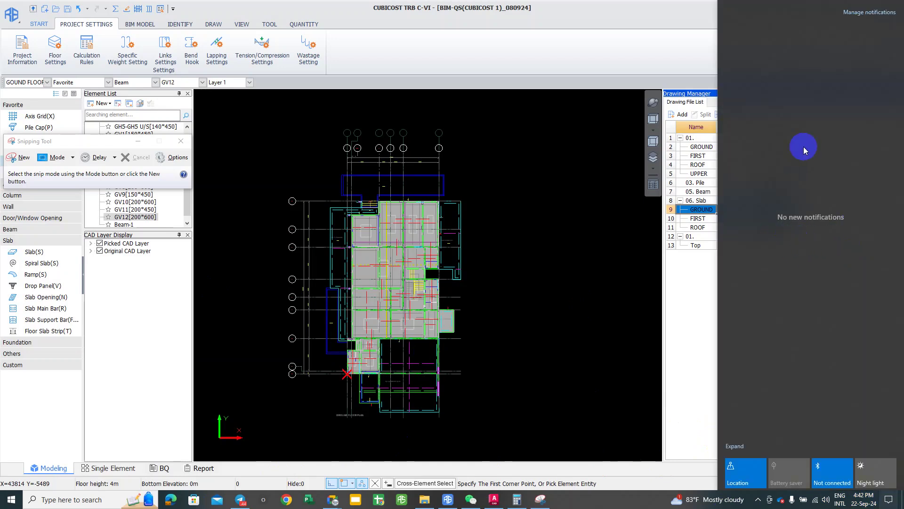
left_click(23, 157)
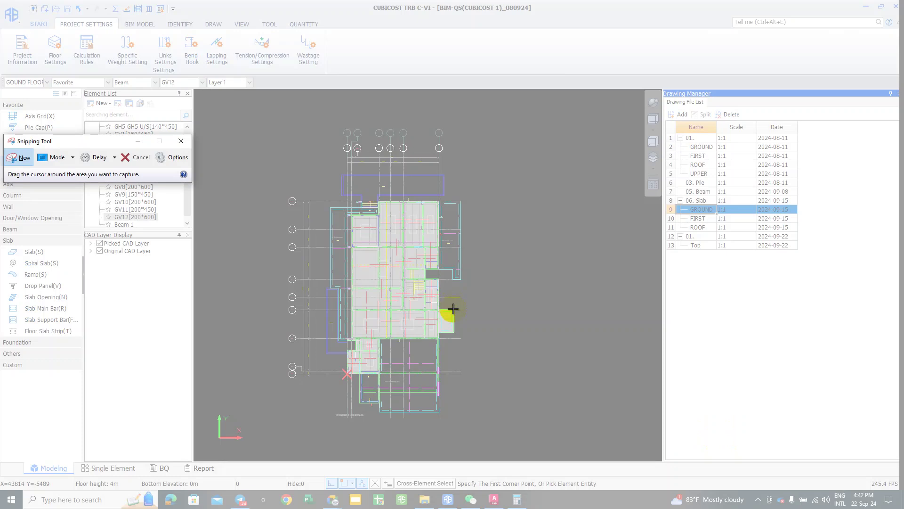
key("Escape")
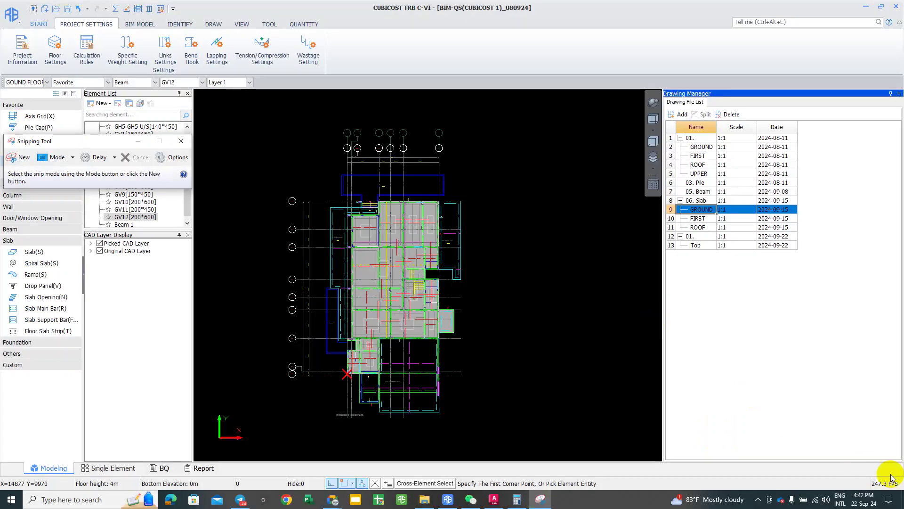
Step: Snip the calendar flyout region once more and return to the Cubicost drawing
left_click(863, 499)
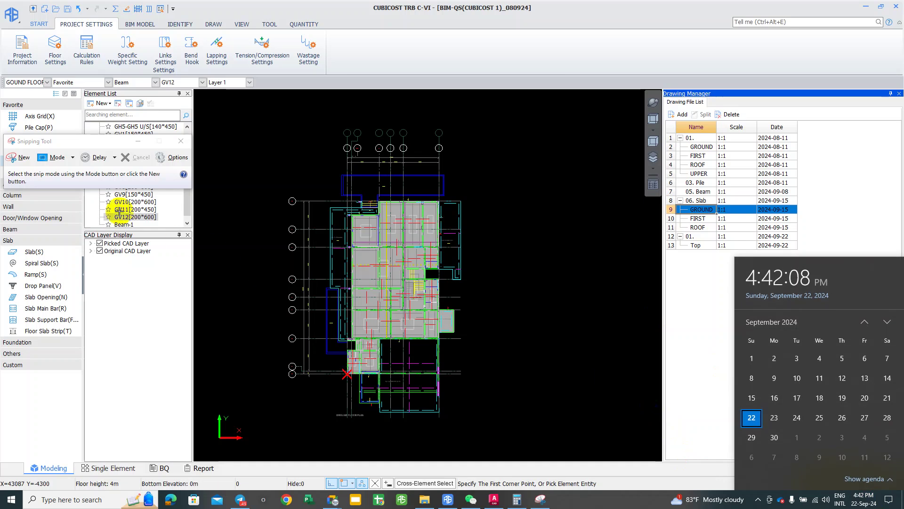
key("super+shift+s")
left_click_drag(721, 243, 899, 490)
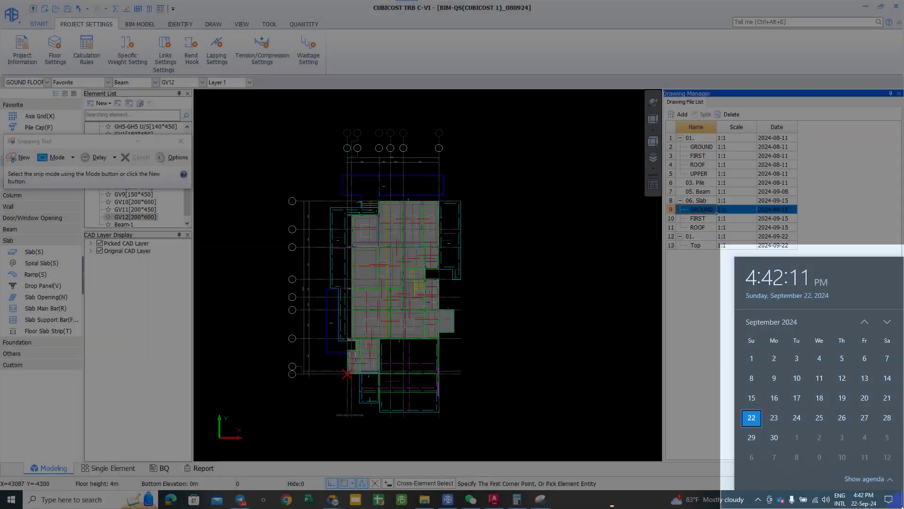
left_click(875, 502)
left_click(889, 499)
left_click(632, 310)
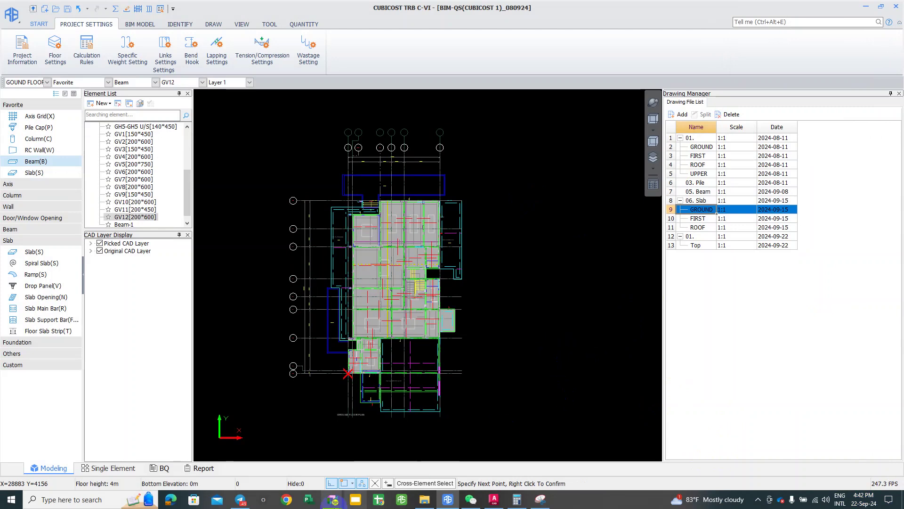
left_click(240, 499)
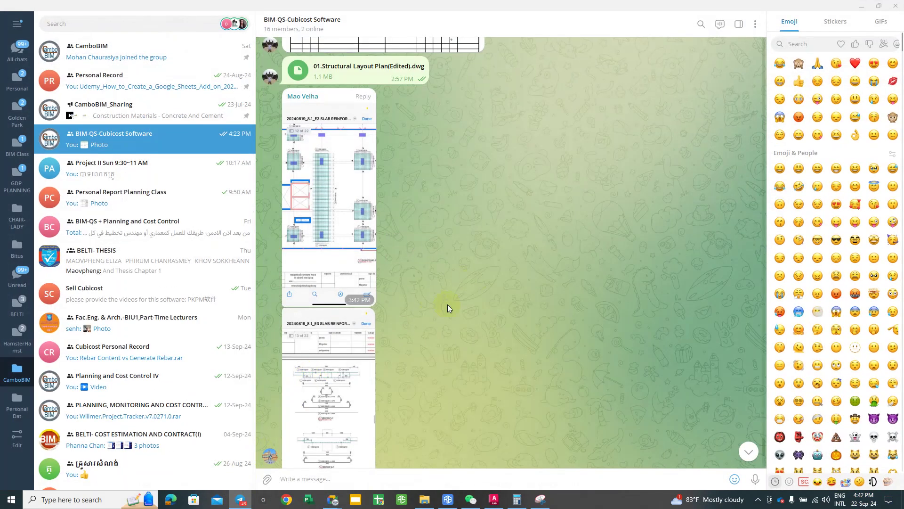
left_click(749, 451)
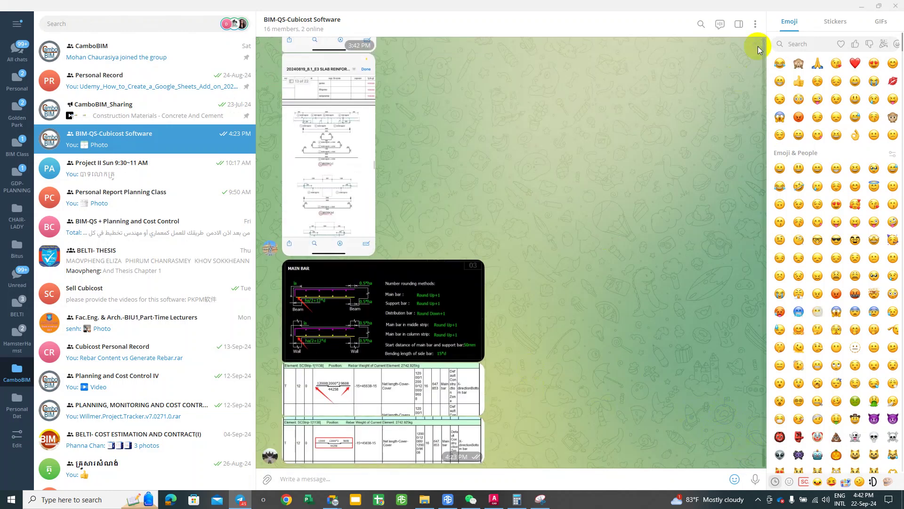
left_click(862, 7)
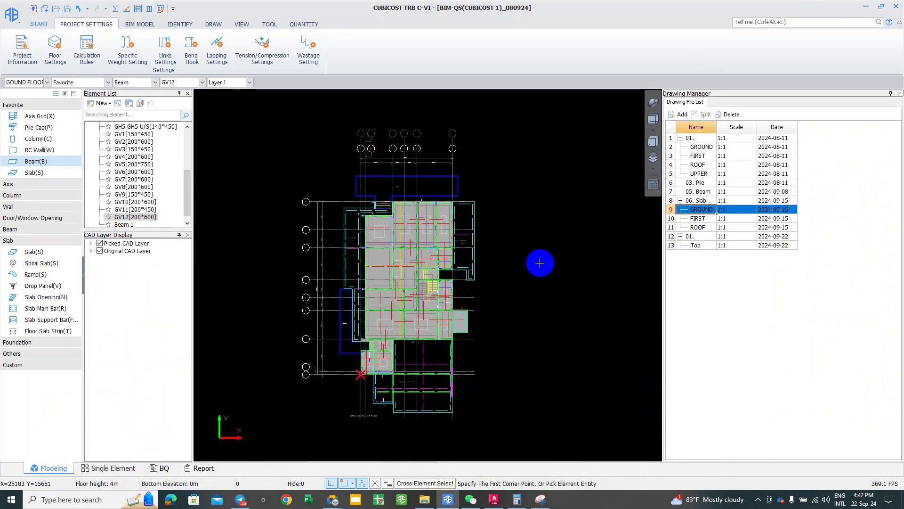
Step: Zoom into the plan and hide the Original and Picked CAD layers
scroll(544, 266, "up", 2)
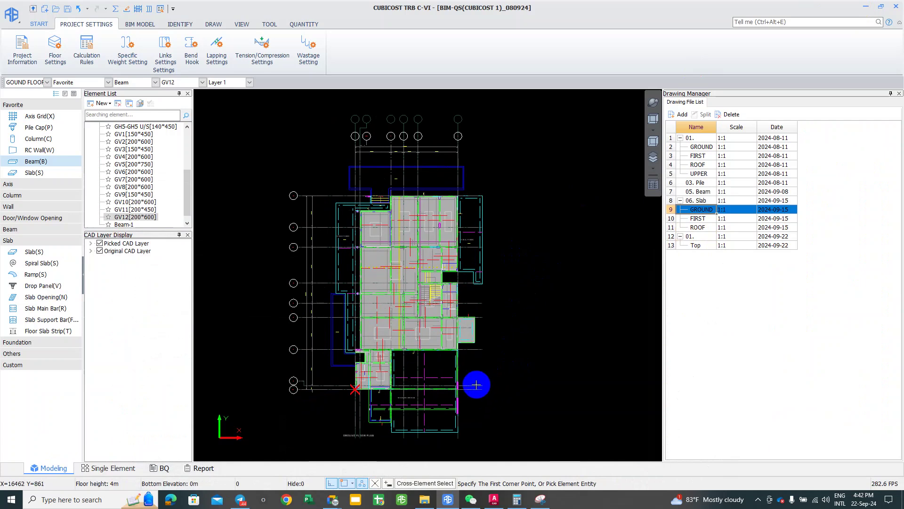
middle_click_drag(488, 383, 499, 384)
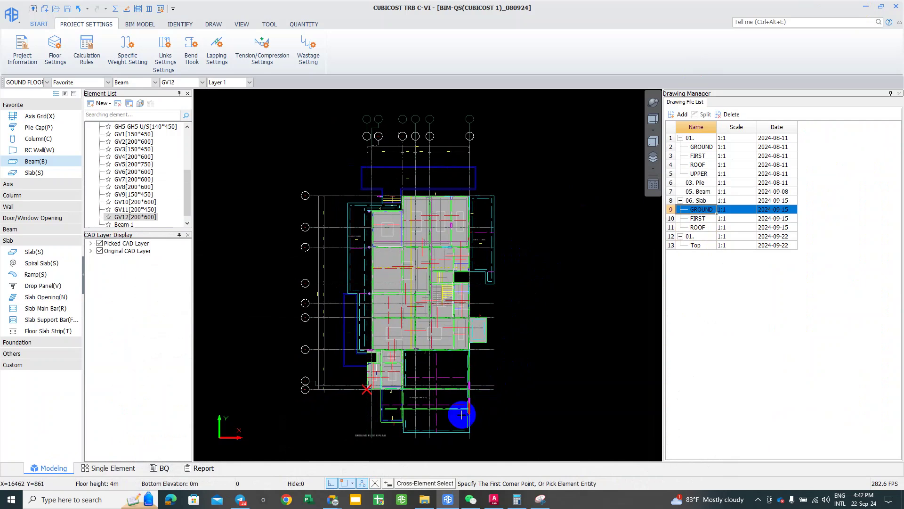
left_click(148, 500)
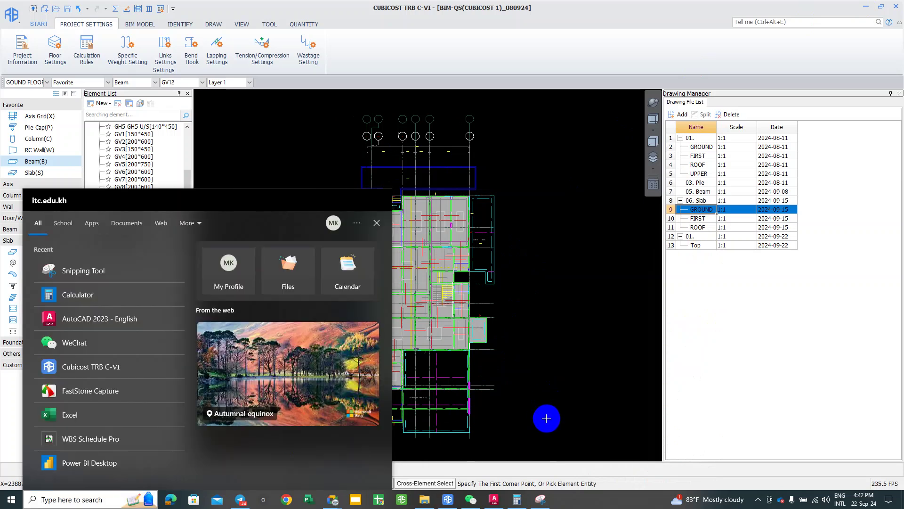
left_click(553, 412)
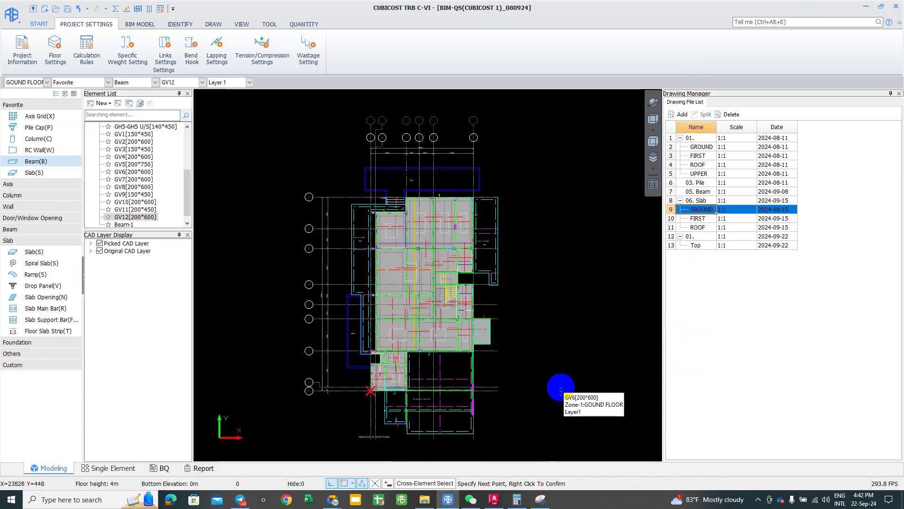
left_click(561, 389)
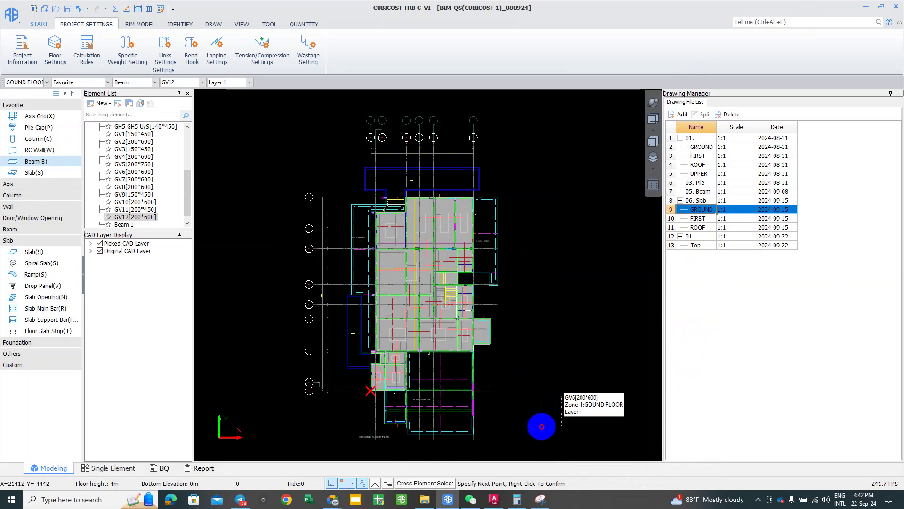
key("Escape")
scroll(471, 283, "up", 1)
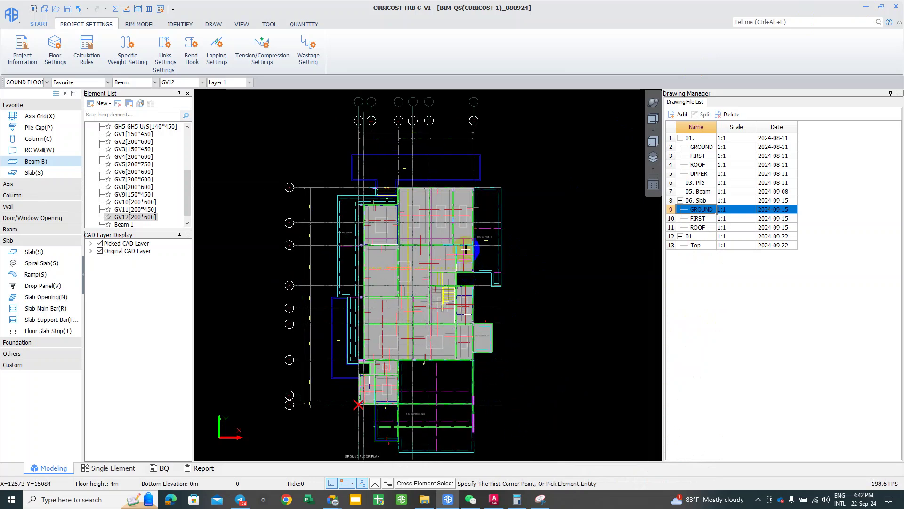
scroll(442, 196, "up", 2)
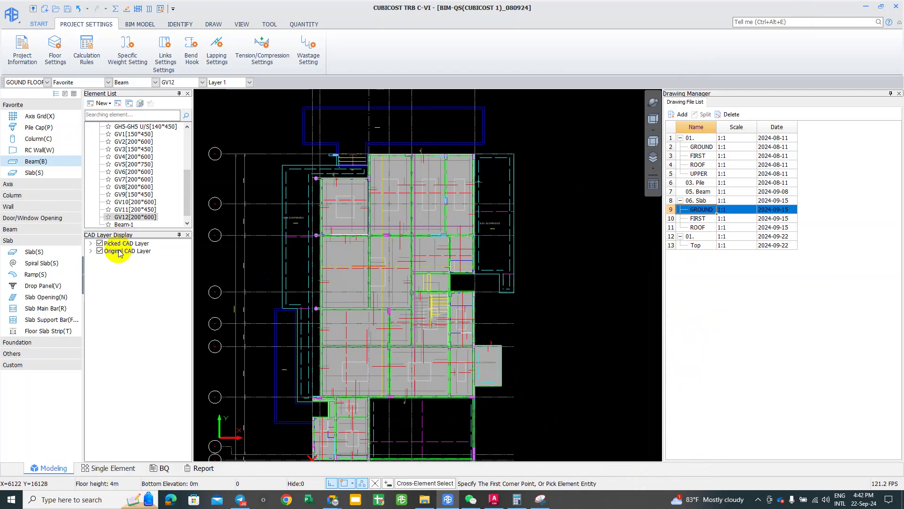
left_click(100, 250)
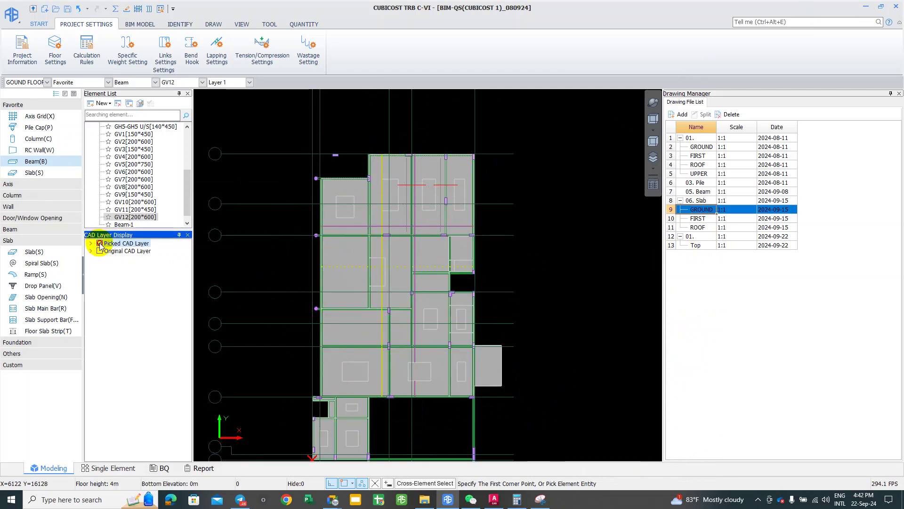
key("space")
scroll(365, 265, "up", 1)
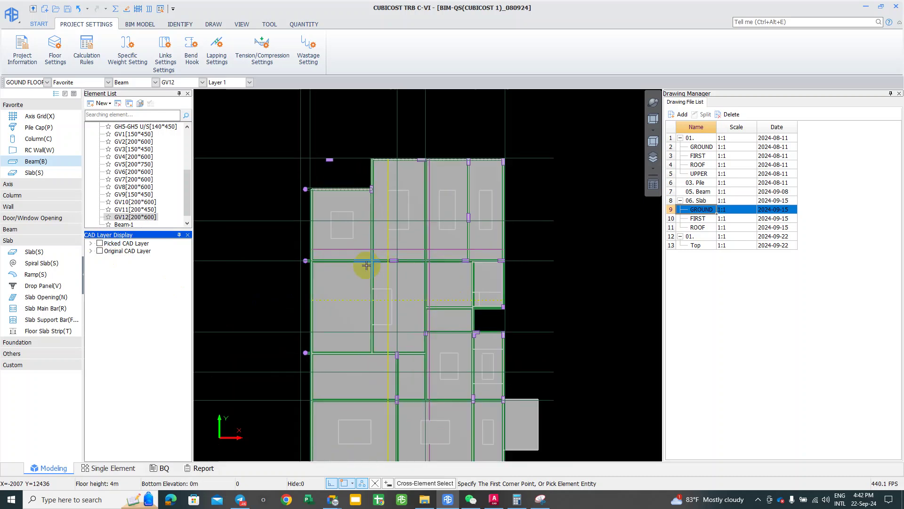
scroll(395, 294, "up", 1)
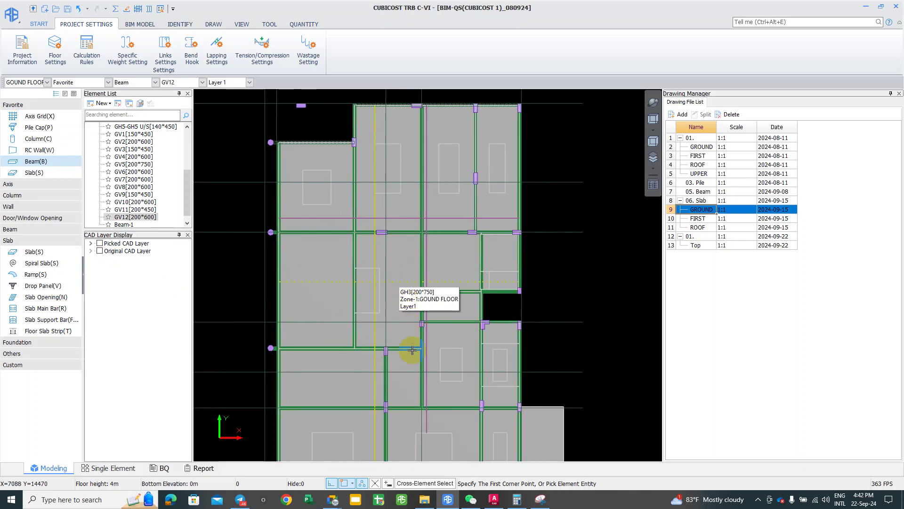
scroll(448, 353, "down", 1)
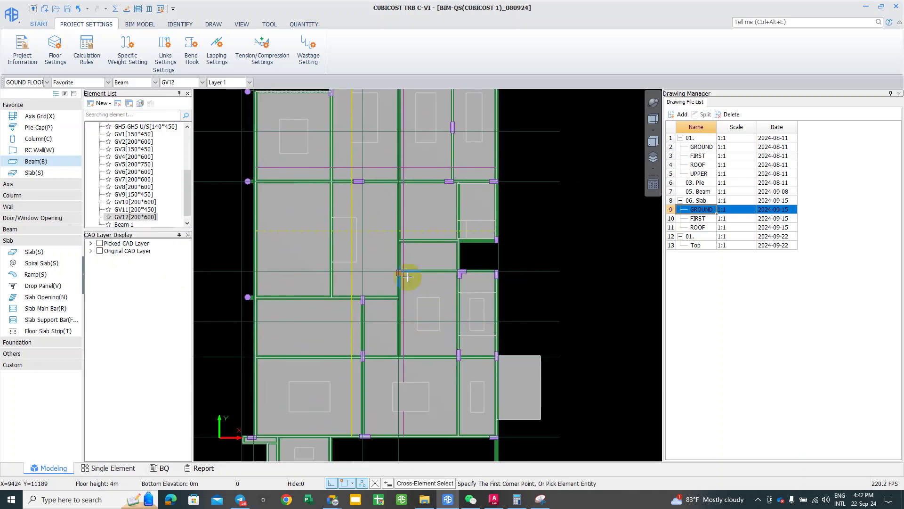
Step: Turn on free orbit with its pivot on the slab area
left_click(138, 9)
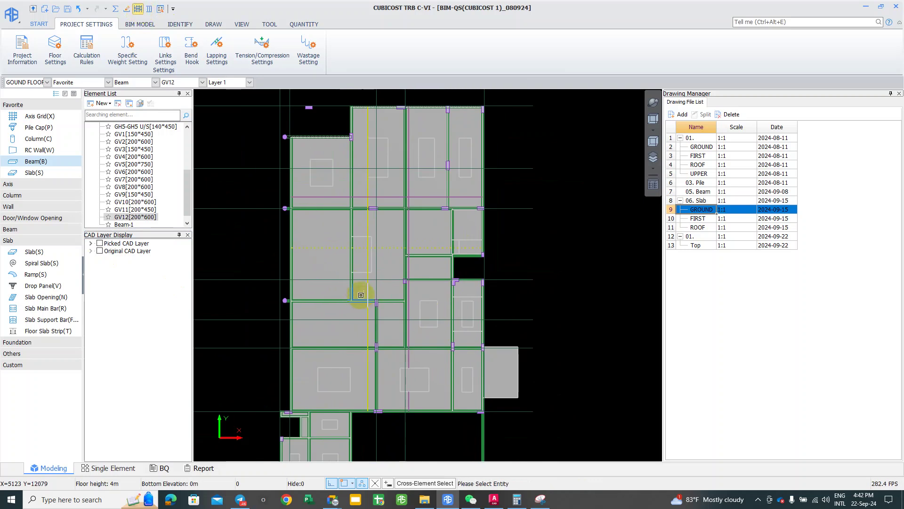
left_click(149, 9)
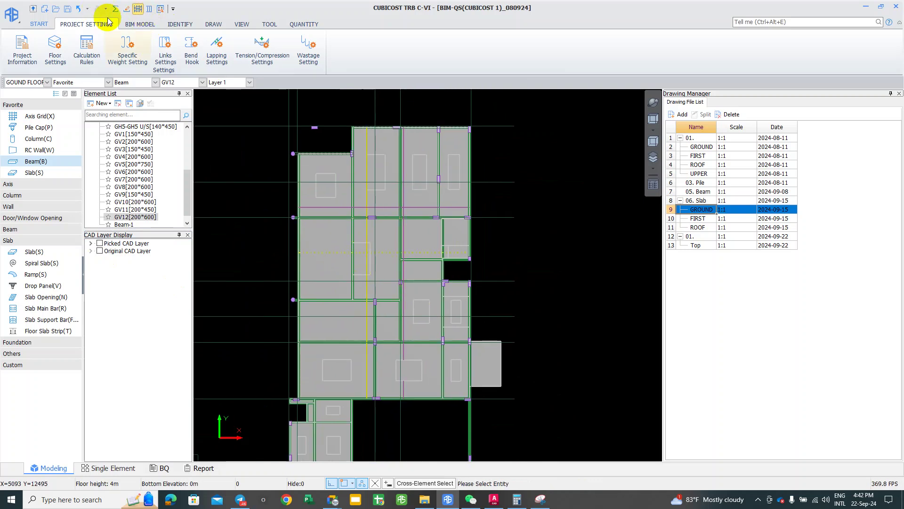
left_click(653, 102)
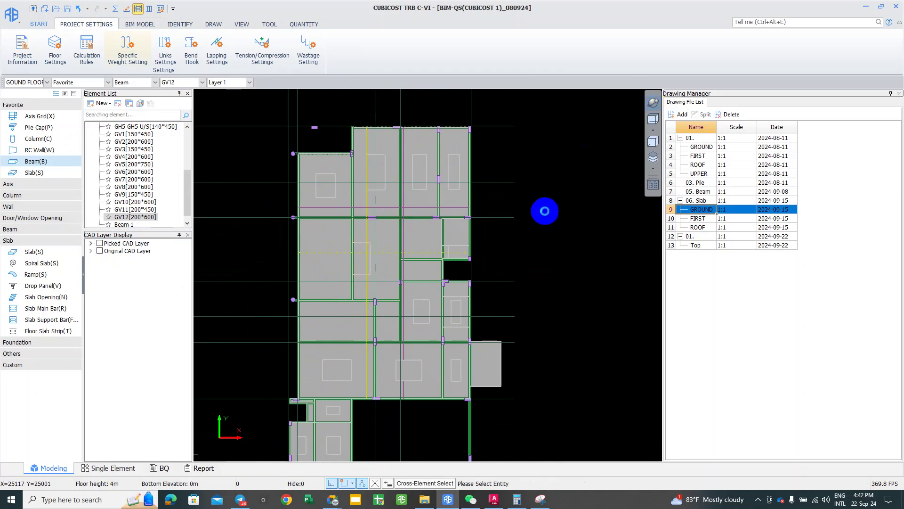
left_click(403, 356)
left_click_drag(382, 247, 387, 304)
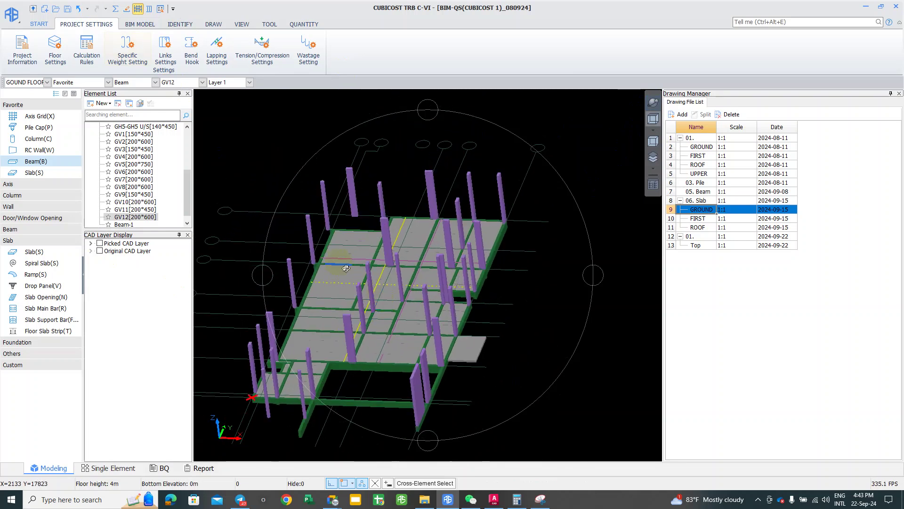
scroll(346, 269, "up", 2)
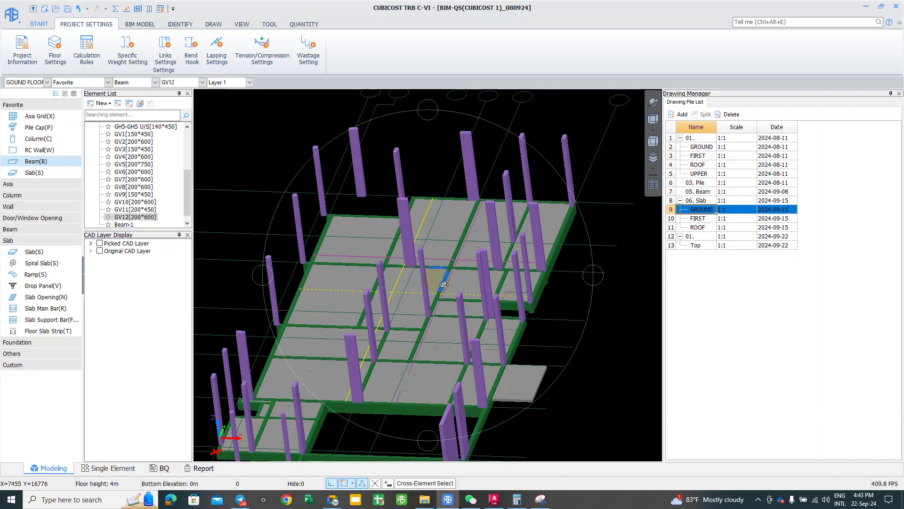
scroll(431, 249, "up", 2)
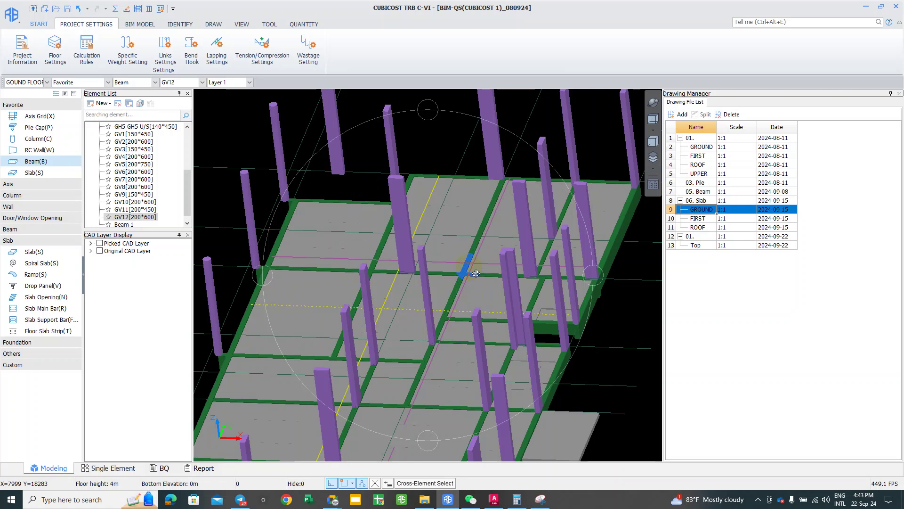
key("ctrl+Return")
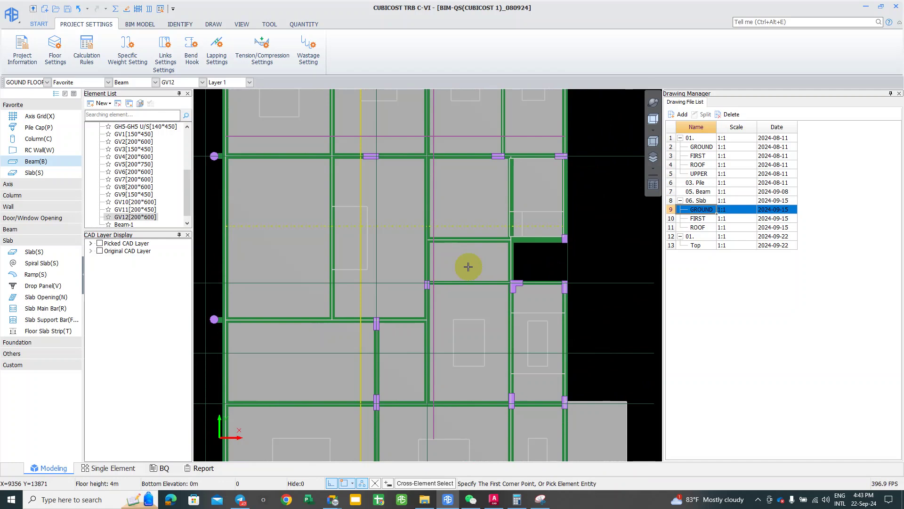
Step: Save the project with Ctrl+S and zoom out to frame the whole ground-floor plan
key("ctrl+s")
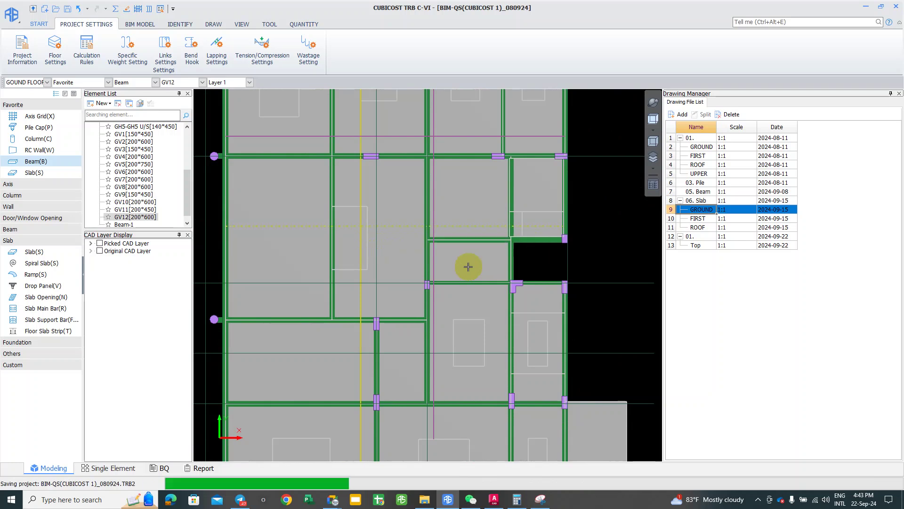
scroll(528, 252, "down", 2)
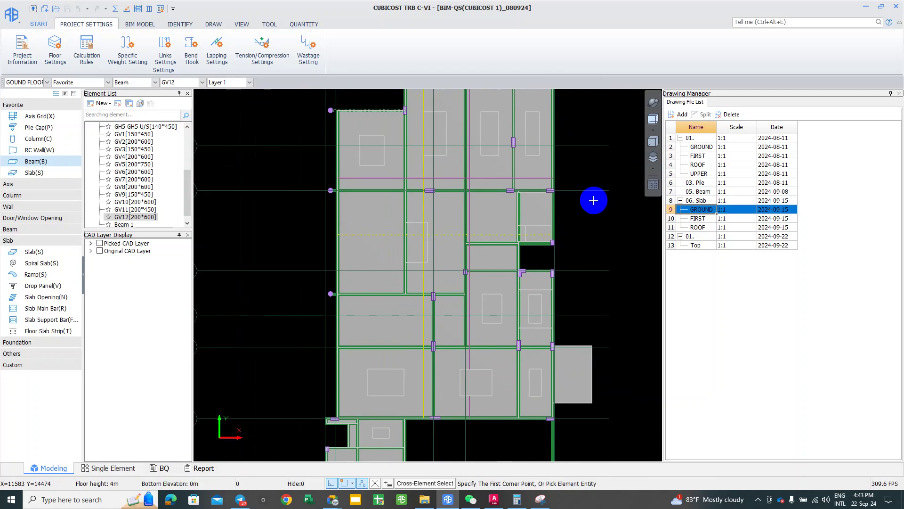
scroll(561, 225, "down", 1)
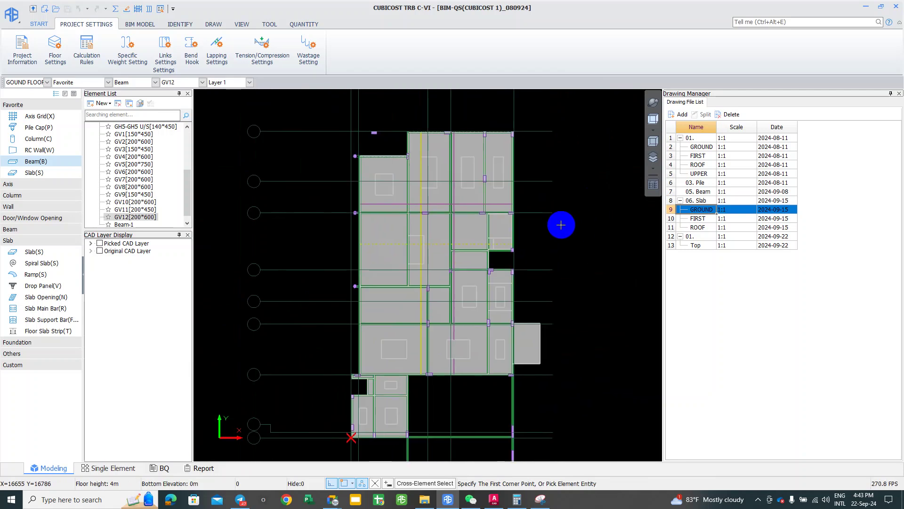
scroll(561, 225, "down", 1)
middle_click_drag(569, 204, 574, 209)
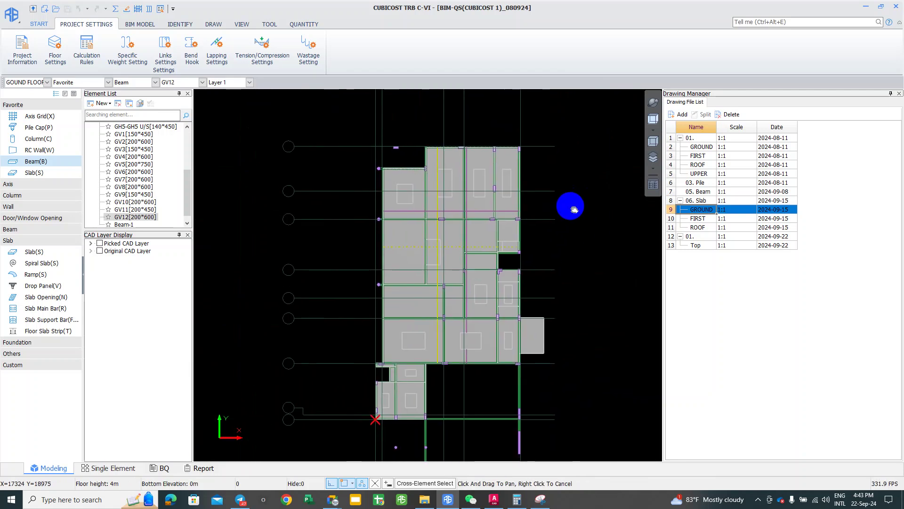
scroll(573, 206, "up", 1)
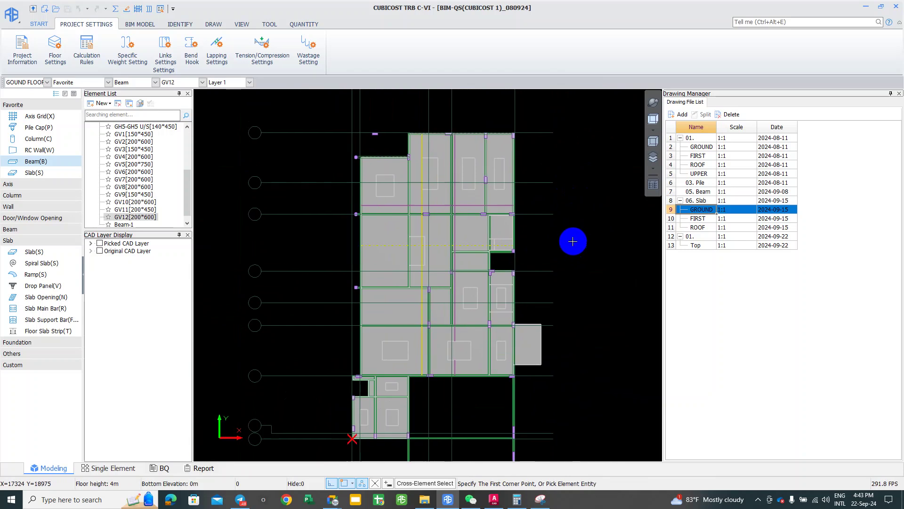
middle_click_drag(571, 248, 563, 248)
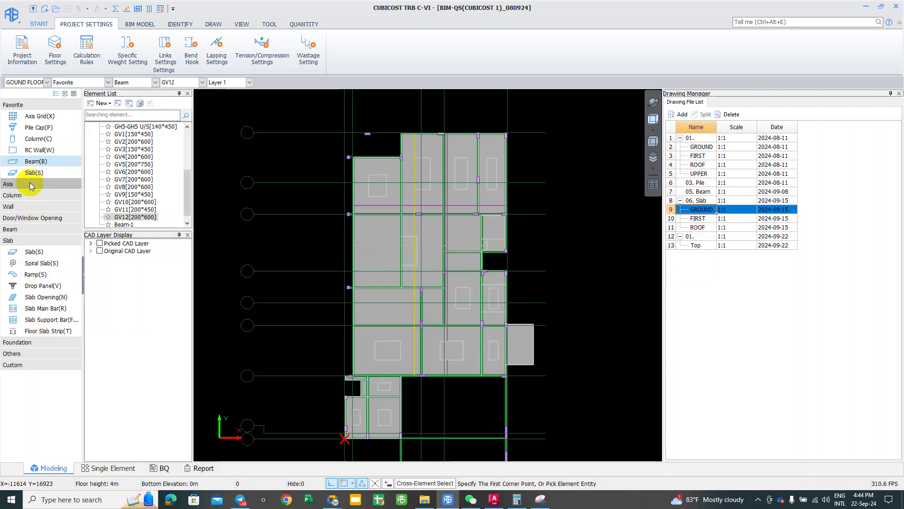
Step: Add Slab Opening(N) to the Favorite list via its right-click menu
left_click(39, 300)
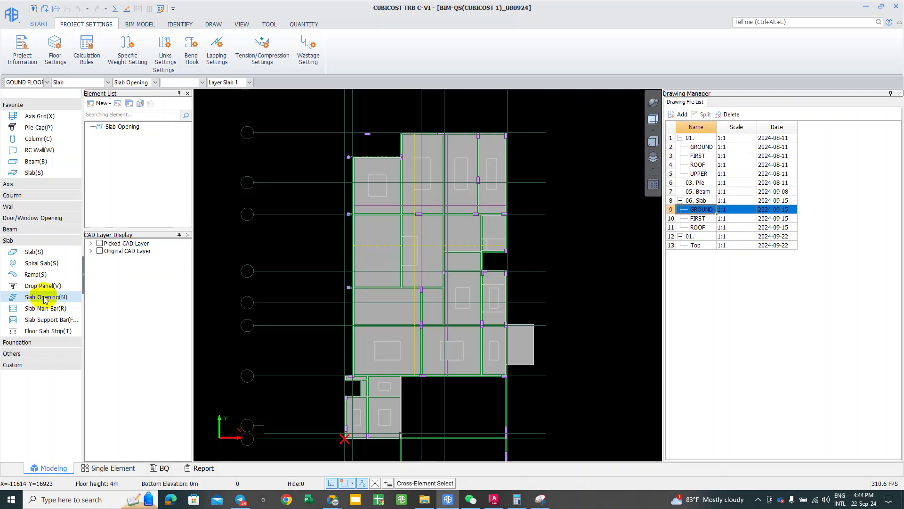
right_click(45, 300)
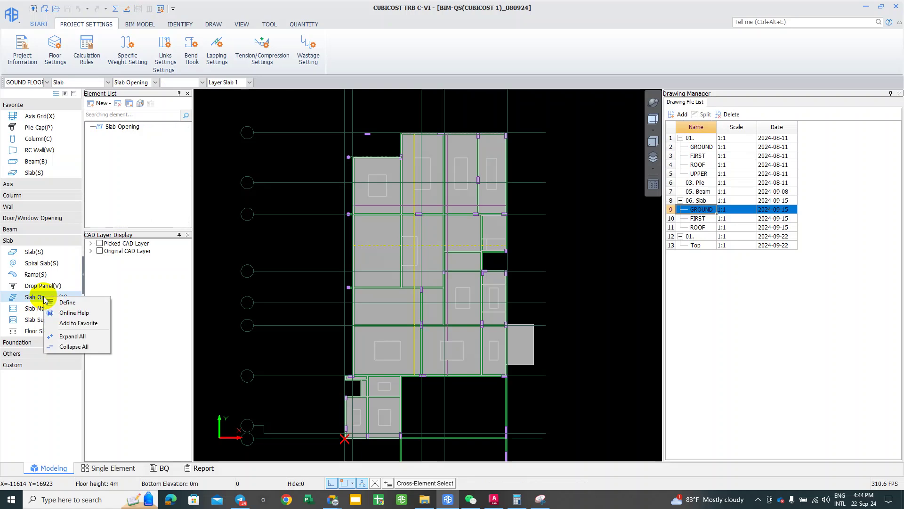
left_click(76, 323)
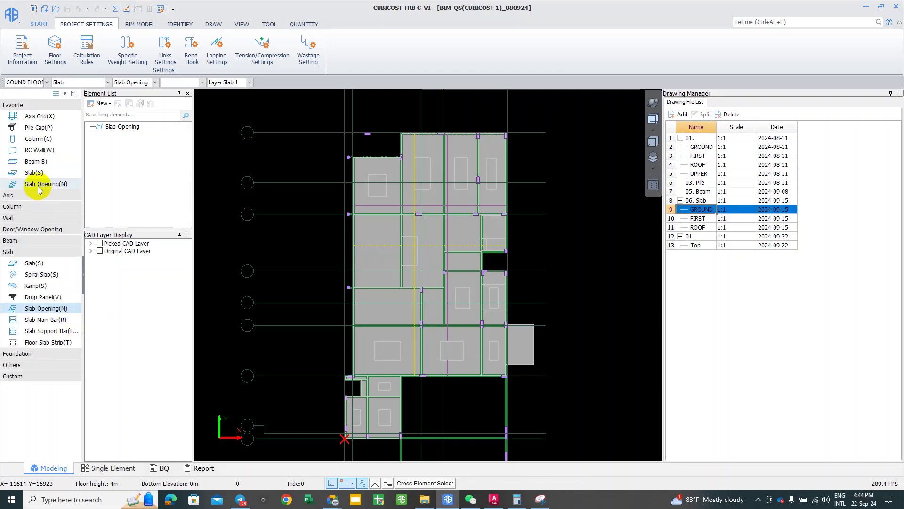
right_click(39, 189)
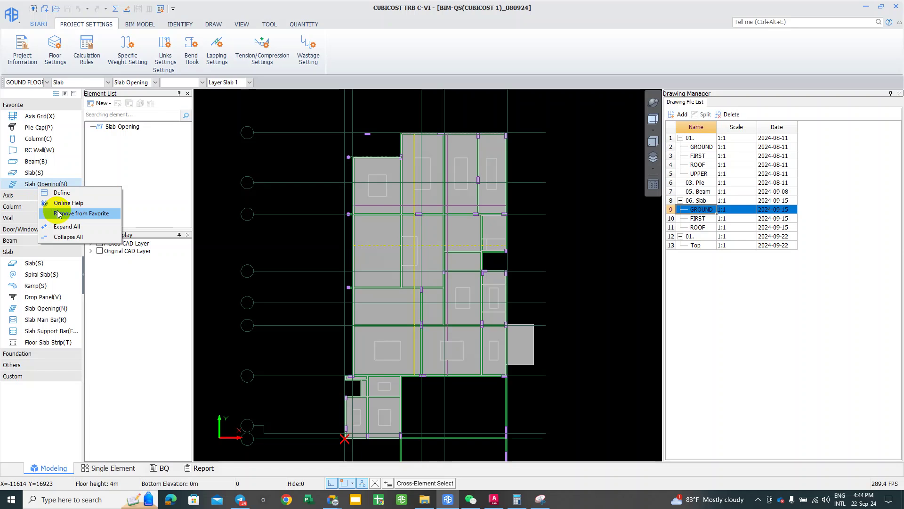
left_click(129, 383)
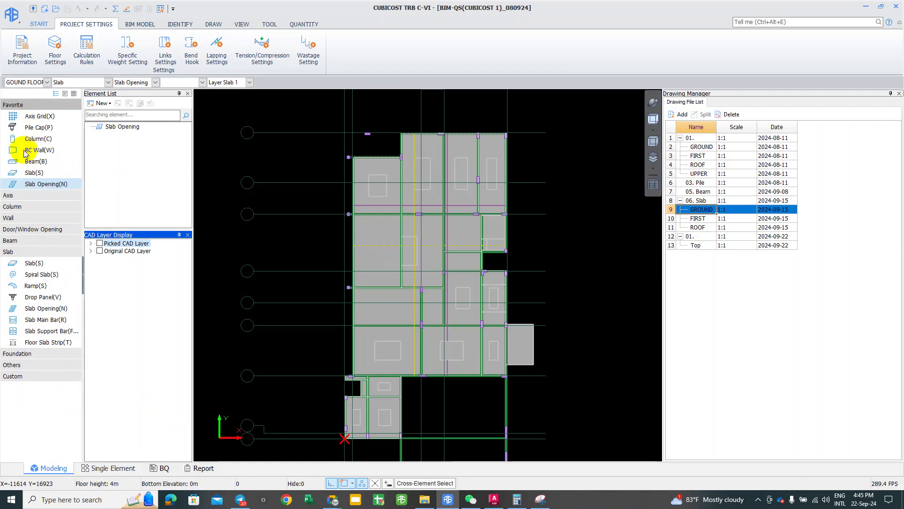
Step: Select RC Wall(W) from the Favorite list and adjust the plan zoom and position
left_click(8, 217)
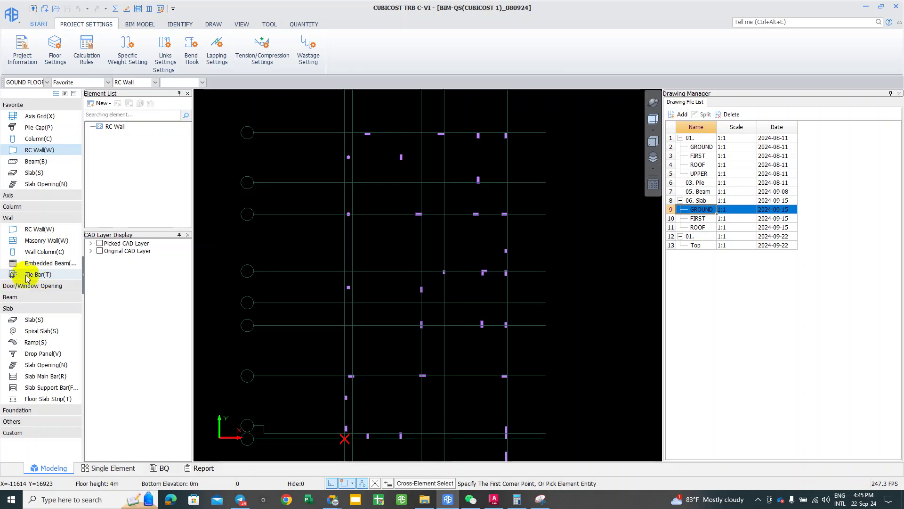
left_click(382, 289)
scroll(382, 289, "down", 1)
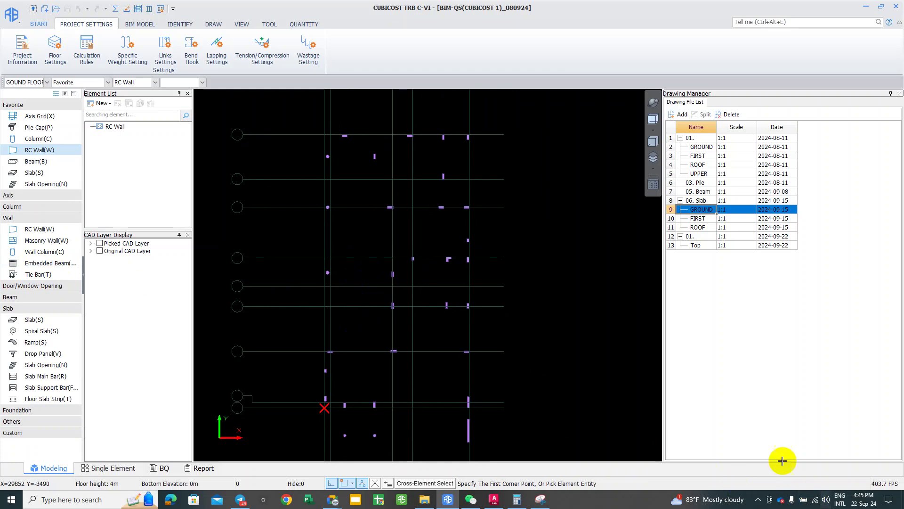
scroll(323, 238, "up", 1)
mouse_move(323, 238)
middle_mouse_down()
mouse_move(326, 263)
mouse_move(283, 230)
middle_mouse_up()
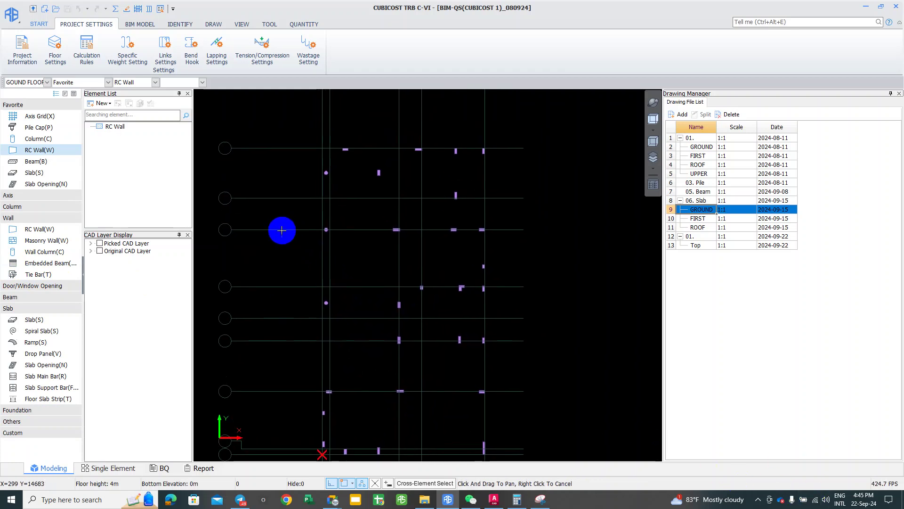
Step: Show the Picked and Original CAD layers and display the slabs with the S shortcut
left_click(99, 243)
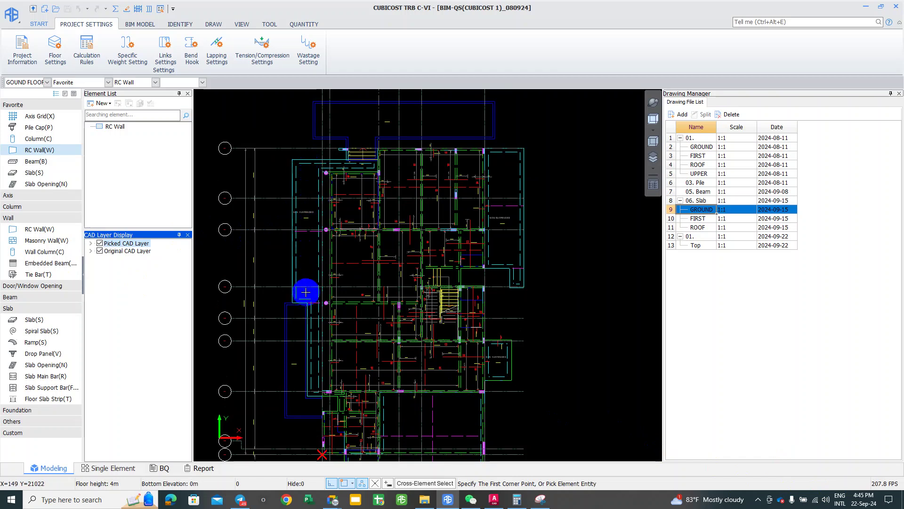
middle_click_drag(283, 218, 286, 236)
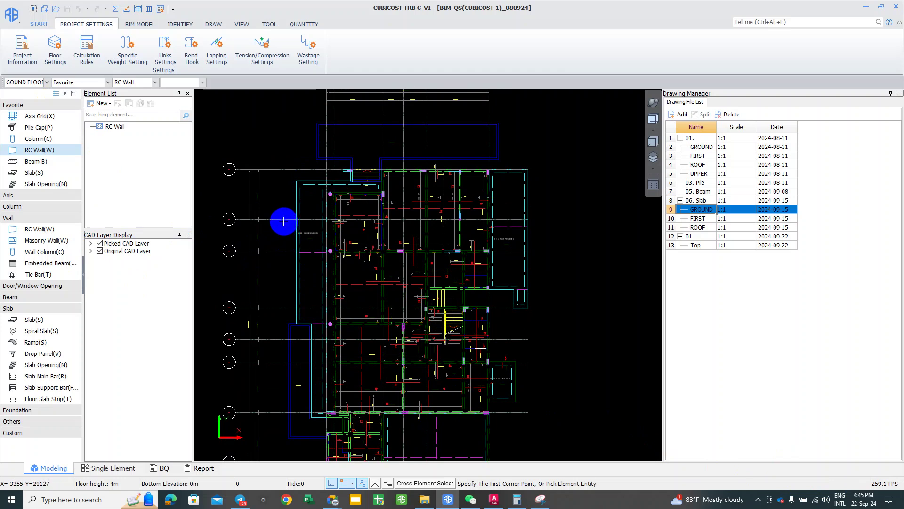
key("s")
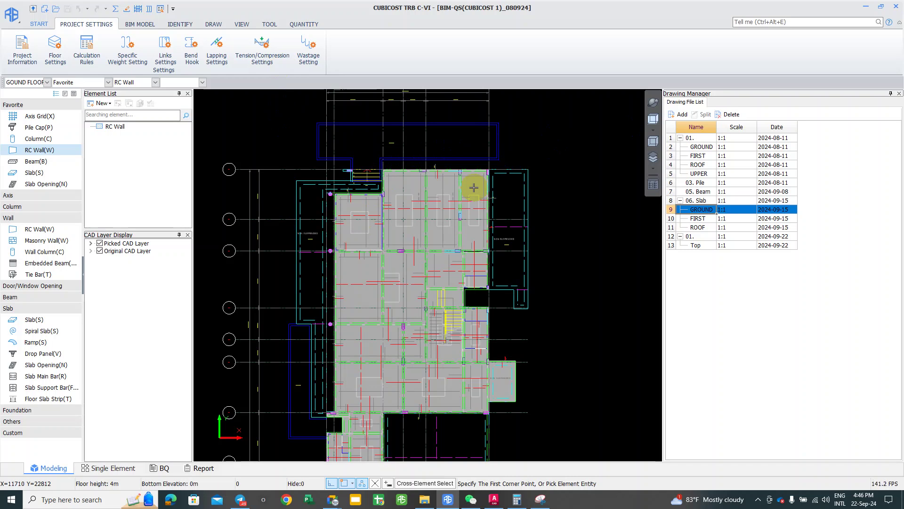
mouse_move(427, 256)
middle_mouse_down()
mouse_move(420, 235)
mouse_move(504, 196)
mouse_move(556, 247)
mouse_move(414, 259)
mouse_move(415, 217)
mouse_move(436, 177)
middle_mouse_up()
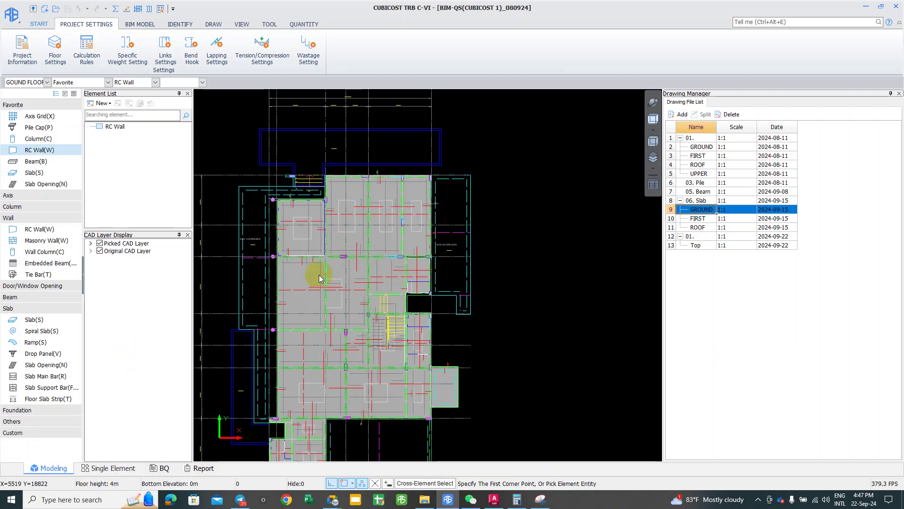
scroll(295, 117, "up", 2)
scroll(282, 139, "up", 3)
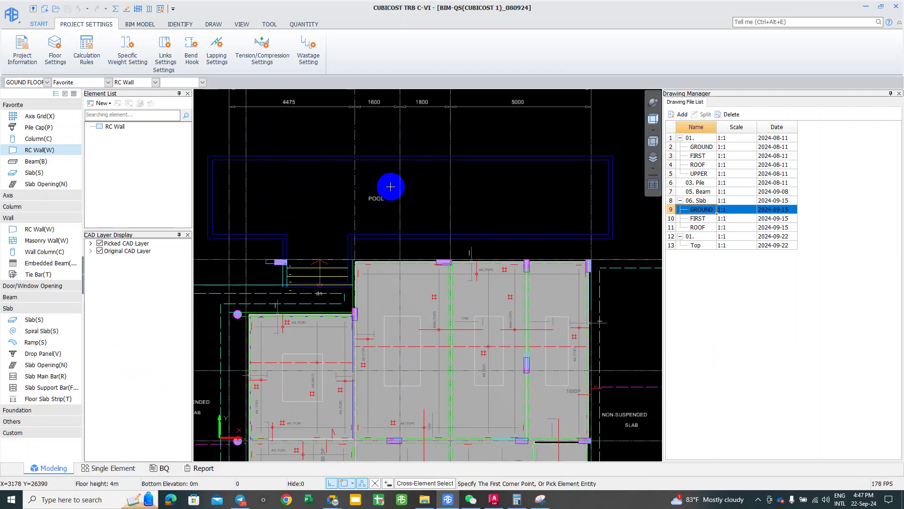
scroll(323, 200, "down", 2)
scroll(321, 226, "up", 2)
middle_click_drag(303, 263, 306, 113)
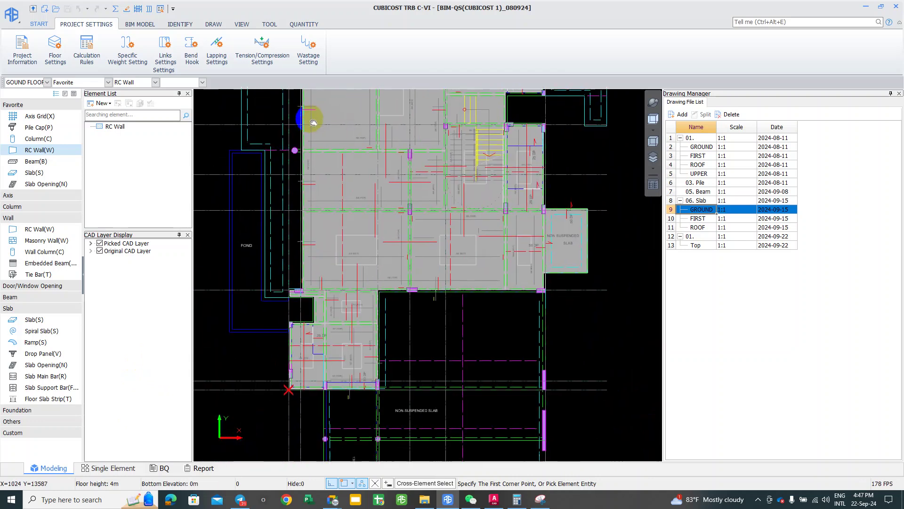
scroll(230, 313, "up", 2)
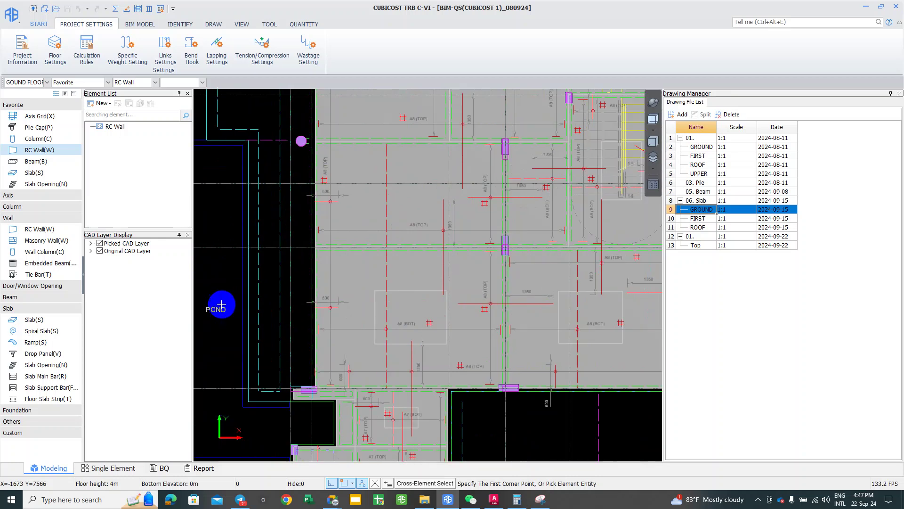
middle_click_drag(222, 390, 277, 393)
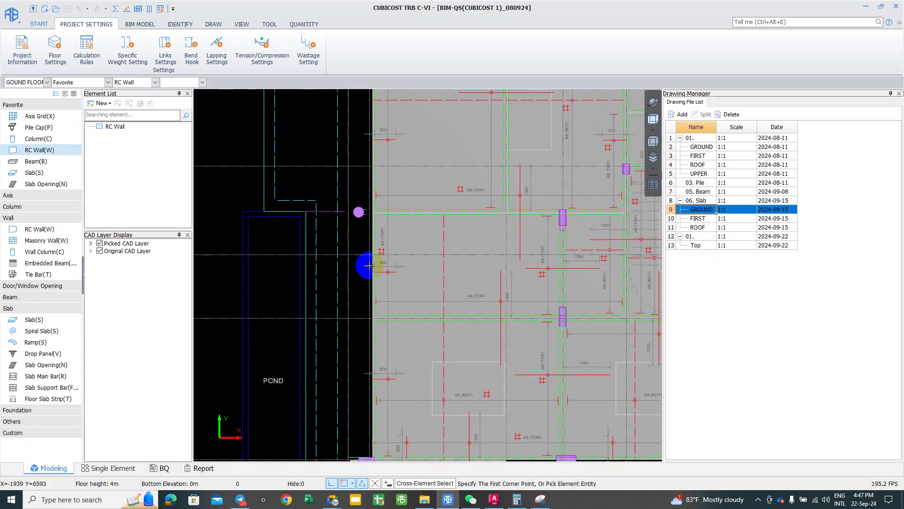
scroll(363, 264, "down", 2)
middle_click_drag(400, 194, 395, 136)
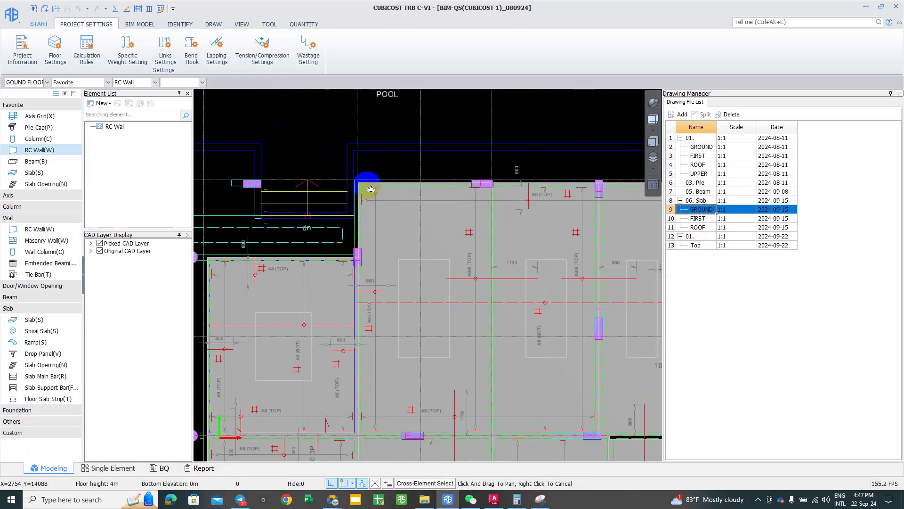
scroll(303, 114, "up", 1)
scroll(273, 224, "down", 2)
scroll(249, 158, "up", 2)
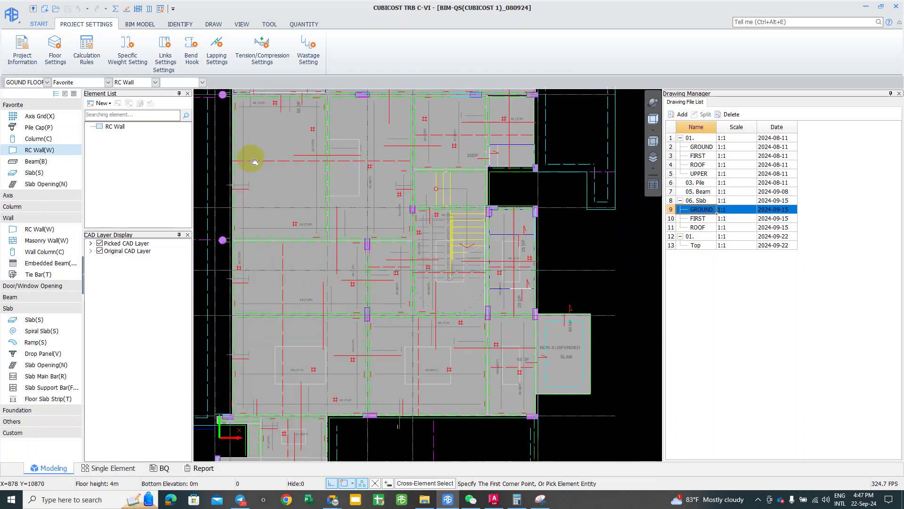
middle_click_drag(281, 377, 364, 310)
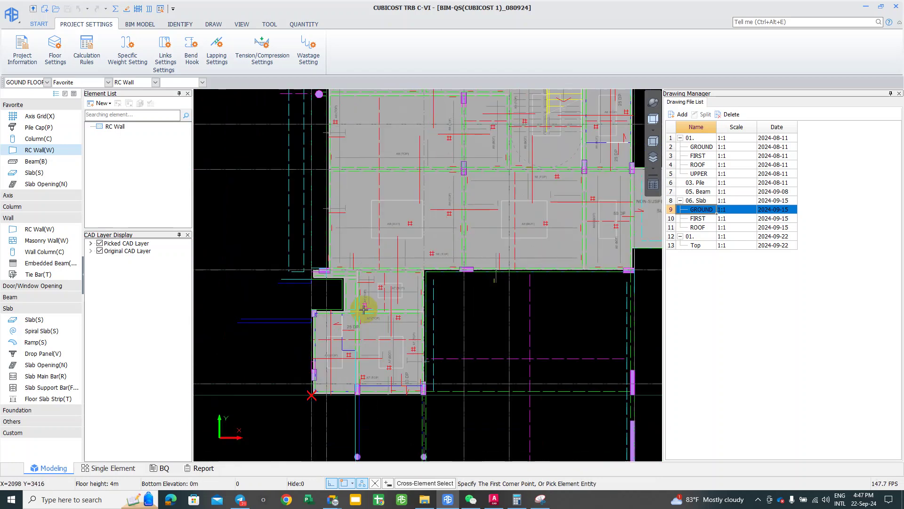
scroll(353, 393, "down", 1)
middle_click_drag(353, 394, 333, 298)
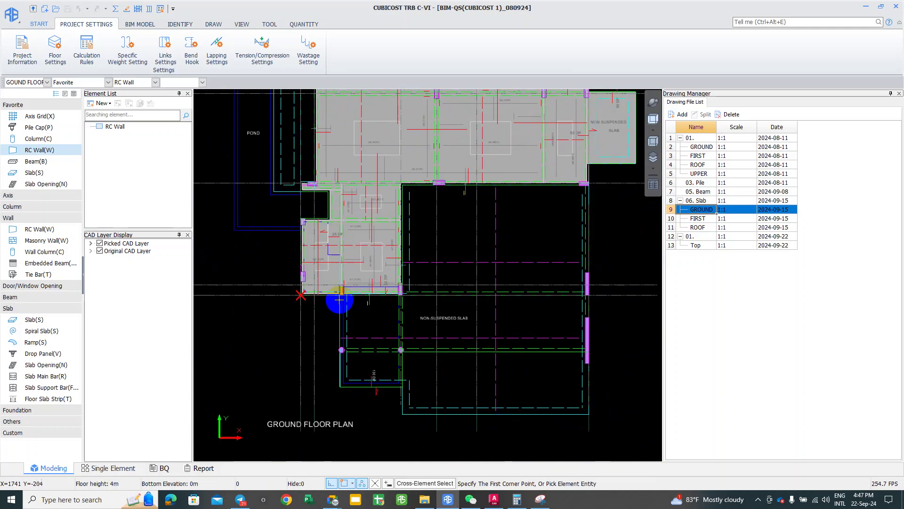
scroll(412, 343, "up", 1)
scroll(379, 305, "up", 1)
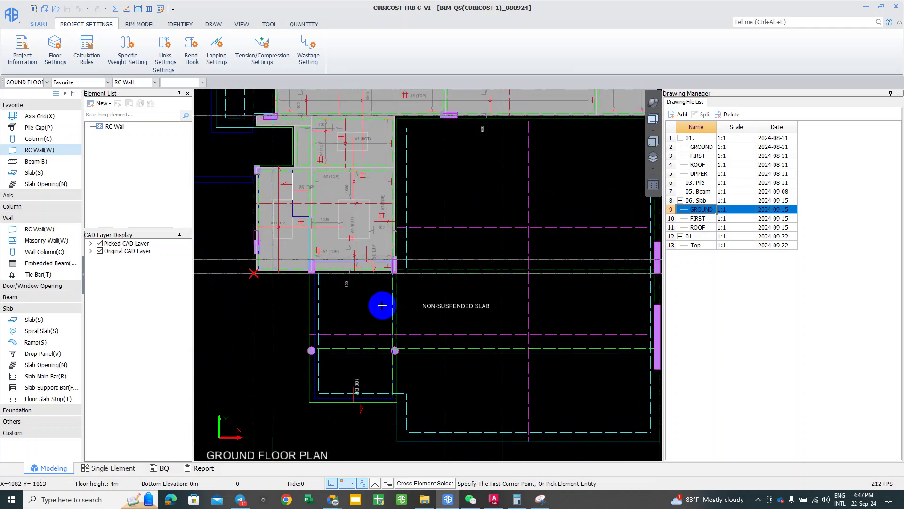
middle_click_drag(339, 339, 301, 364)
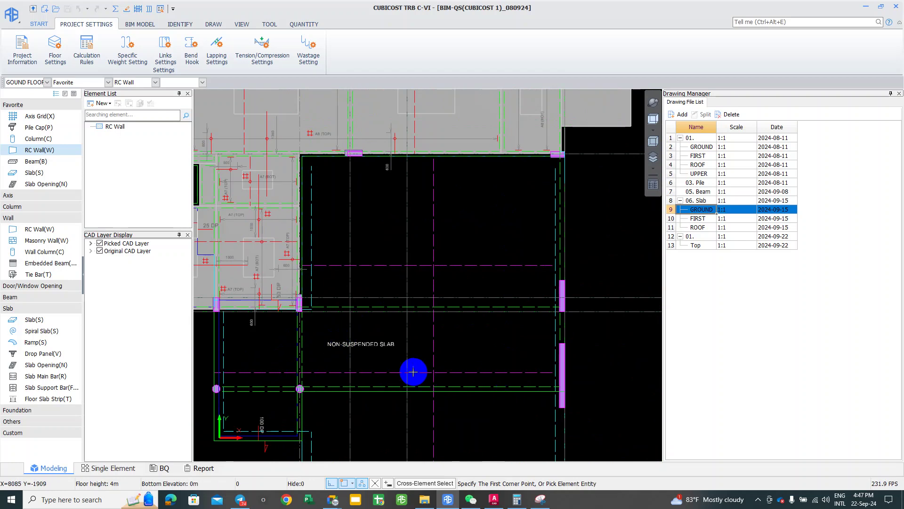
scroll(390, 360, "up", 1)
scroll(384, 361, "up", 1)
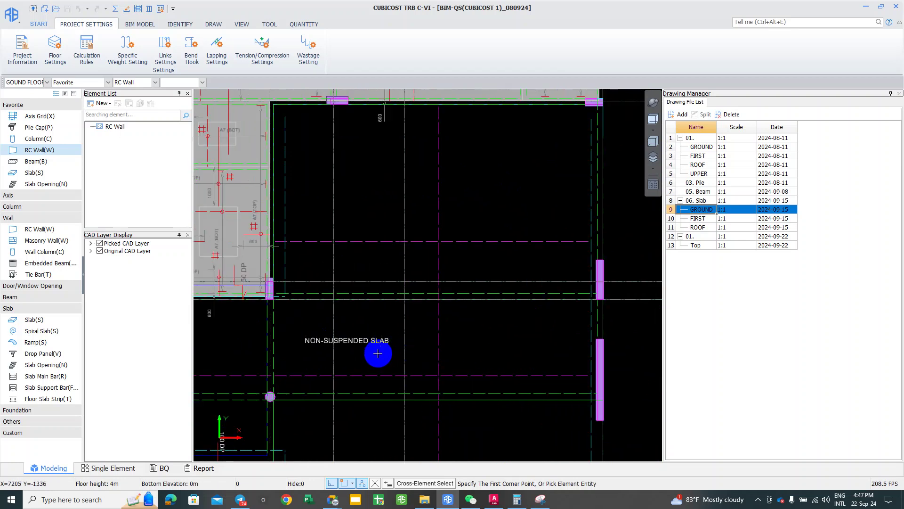
scroll(377, 356, "down", 1)
scroll(379, 354, "down", 1)
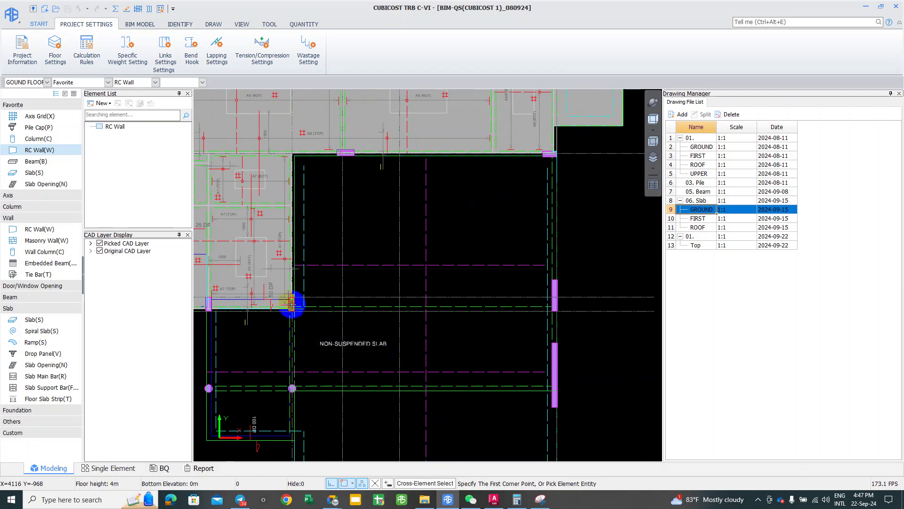
middle_click_drag(301, 232, 305, 279)
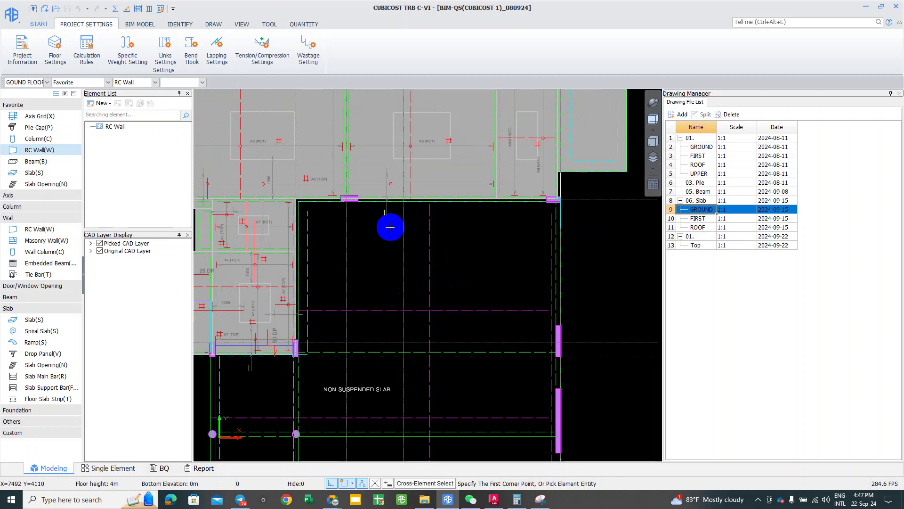
middle_click_drag(325, 219, 329, 311)
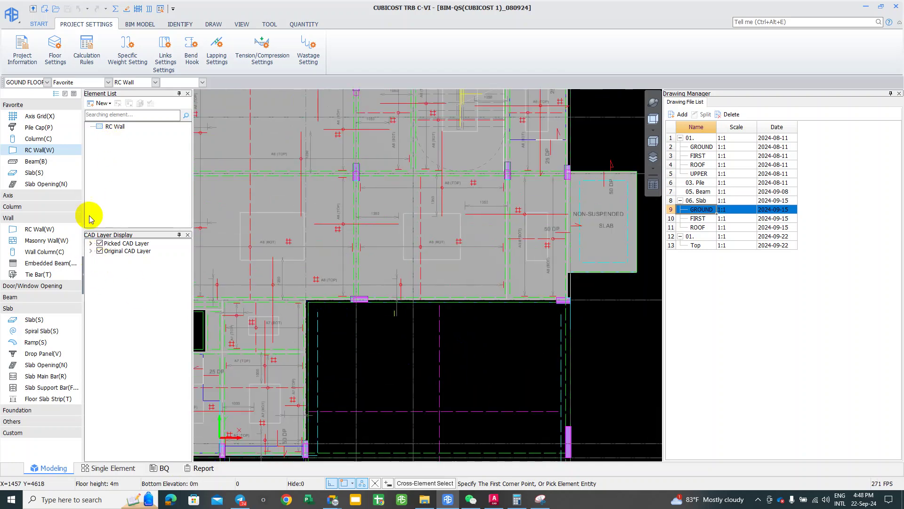
scroll(317, 230, "down", 3)
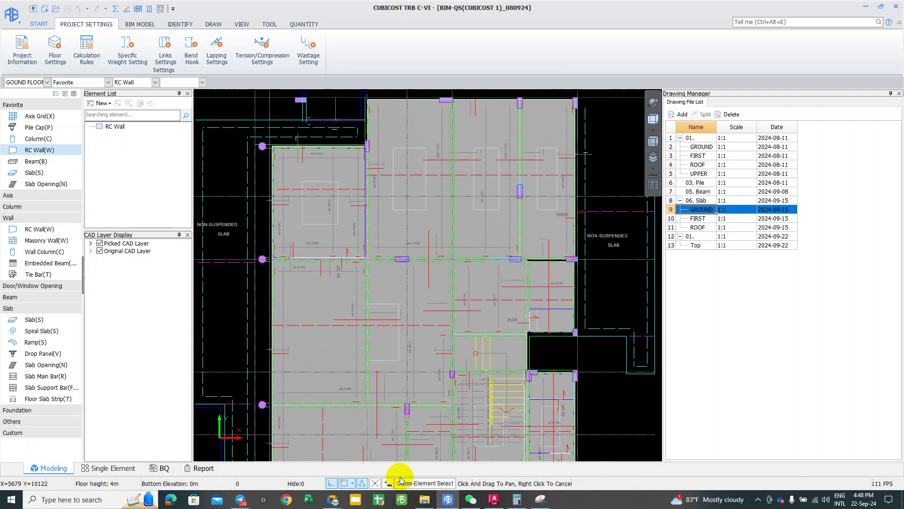
scroll(351, 354, "up", 2)
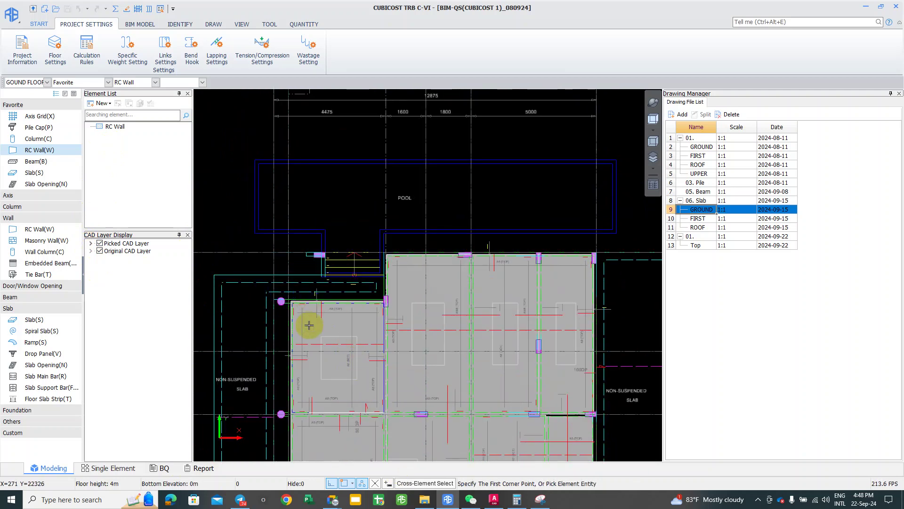
scroll(341, 268, "up", 2)
scroll(285, 254, "down", 1)
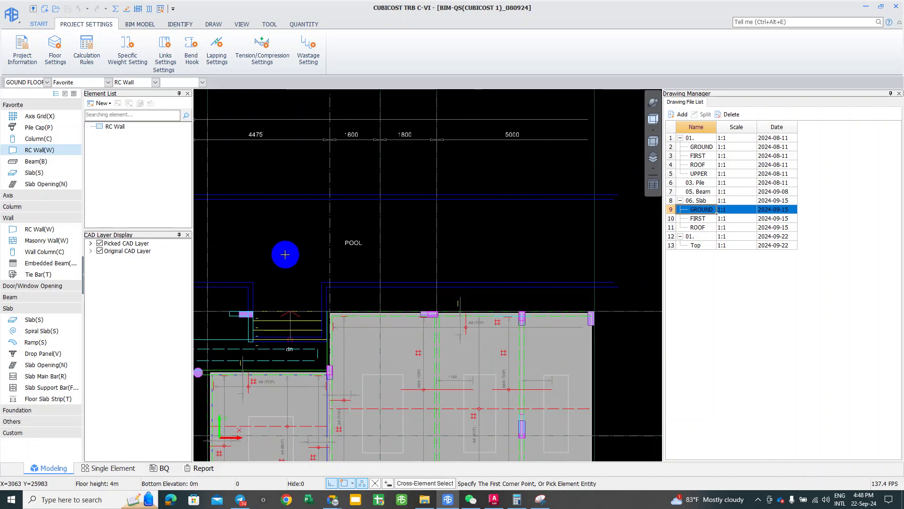
scroll(288, 250, "down", 1)
scroll(290, 250, "down", 1)
middle_click_drag(290, 249, 302, 252)
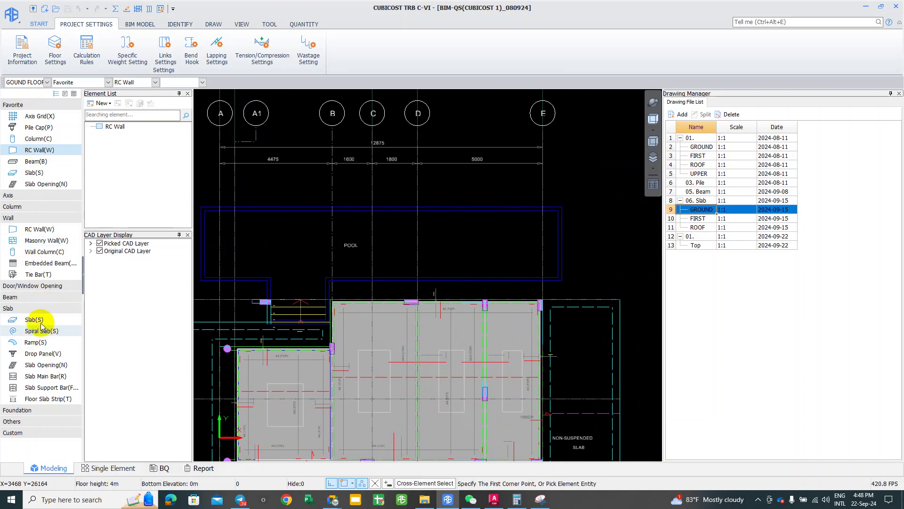
Step: Choose RC Wall, browse the IDENTIFY tab tools, then switch to Slab and back to RC Wall with W
left_click(39, 228)
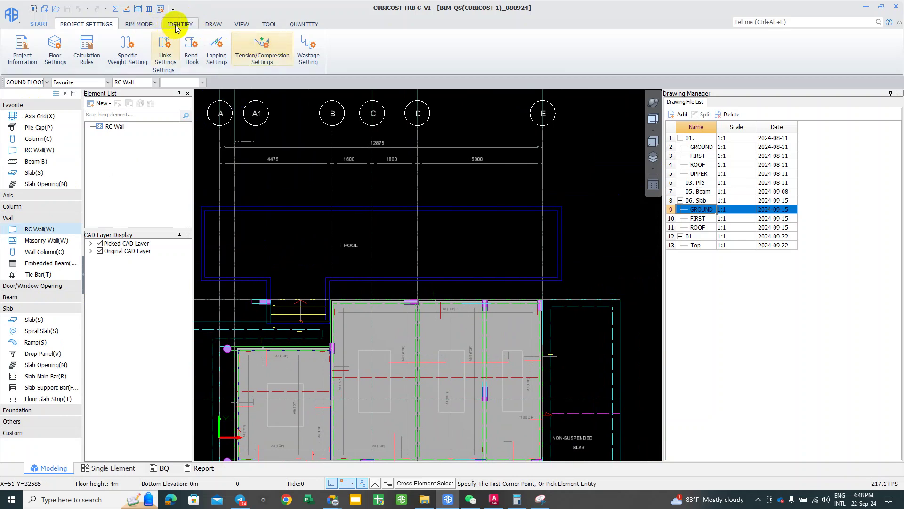
scroll(84, 55, "down", 2)
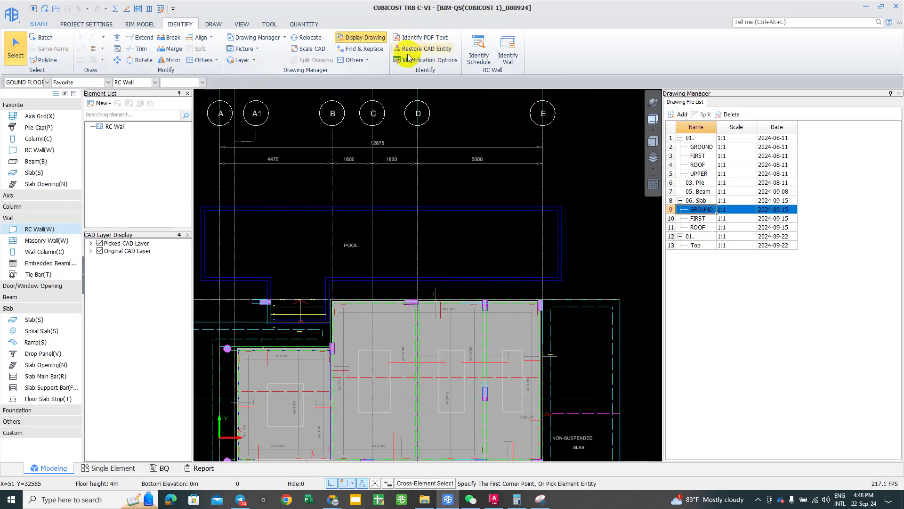
left_click(483, 95)
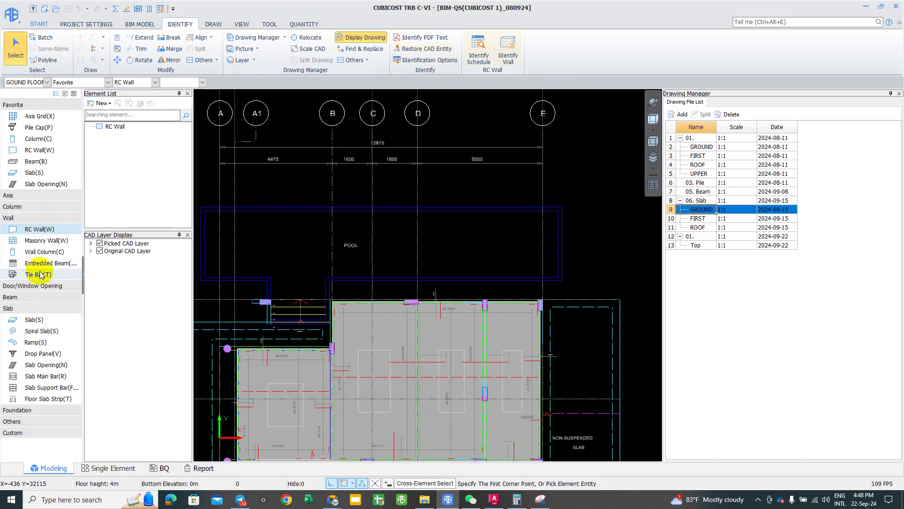
left_click(400, 95)
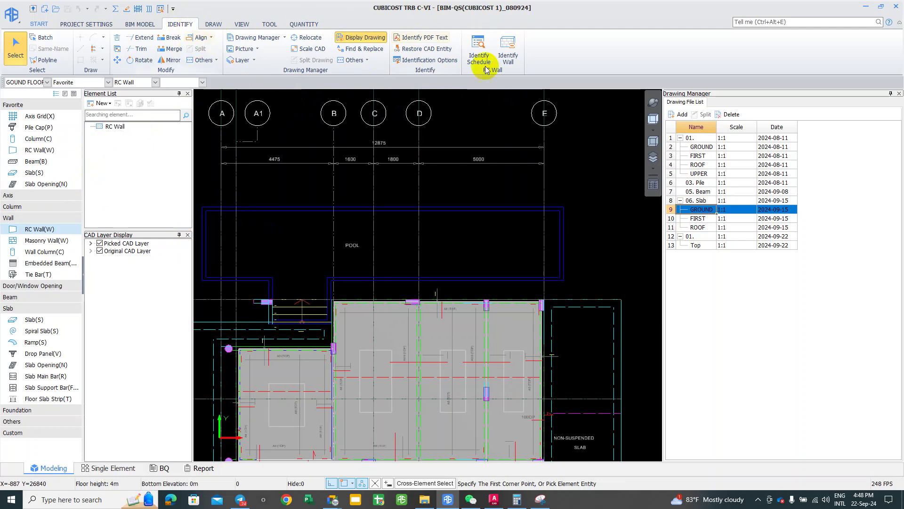
left_click(439, 101)
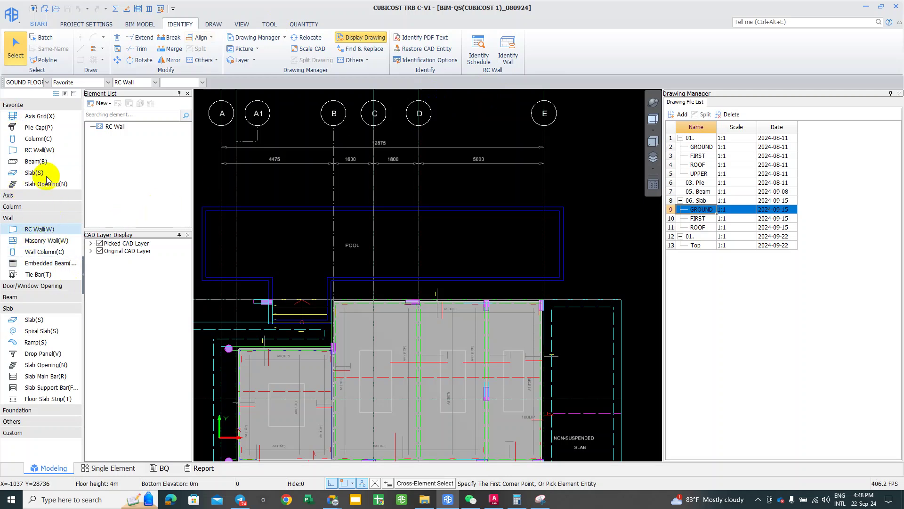
left_click(276, 163)
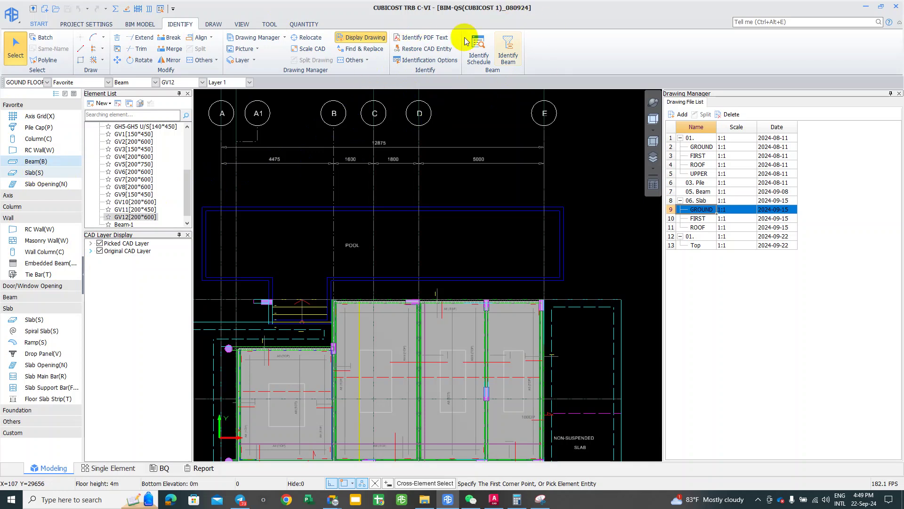
left_click(29, 320)
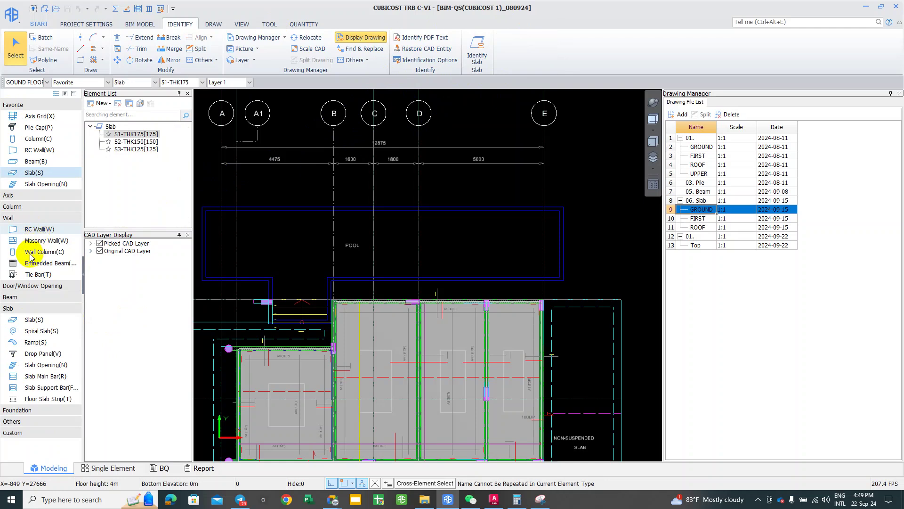
key("w")
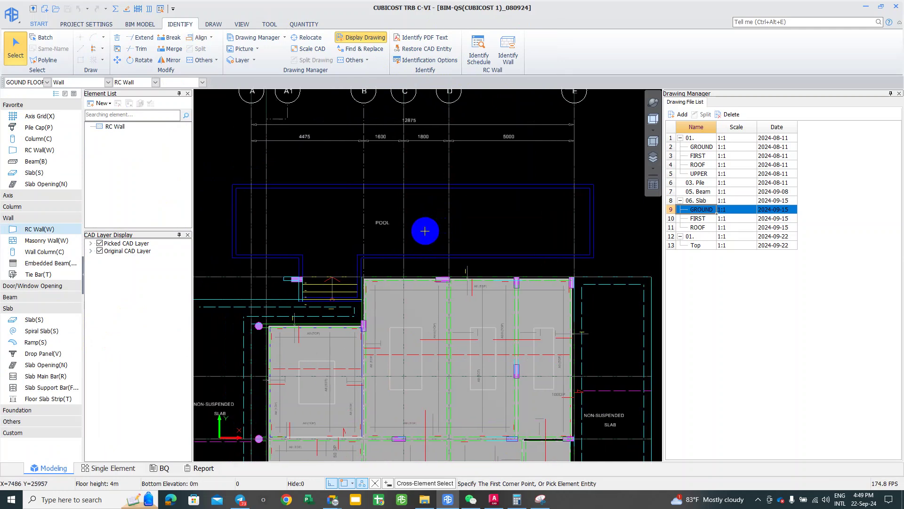
mouse_move(425, 231)
middle_mouse_down()
mouse_move(417, 226)
mouse_move(435, 227)
middle_mouse_up()
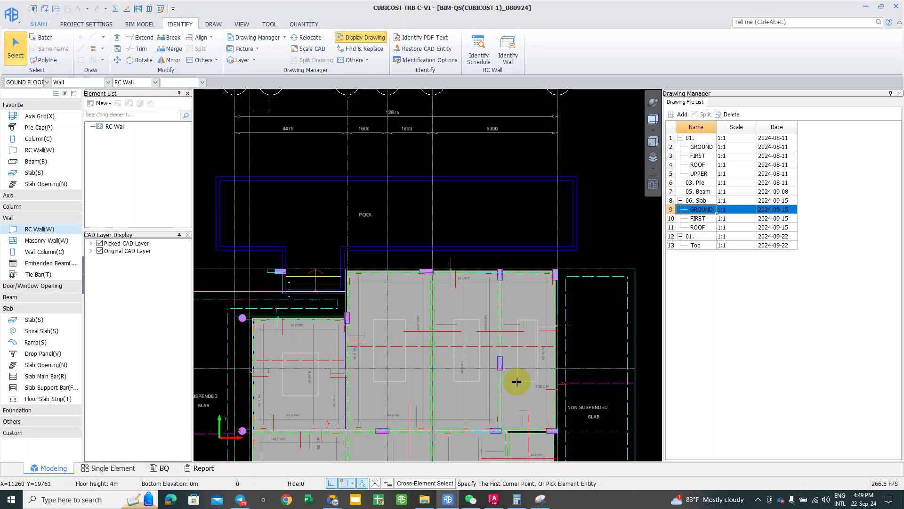
middle_click_drag(501, 269, 504, 261)
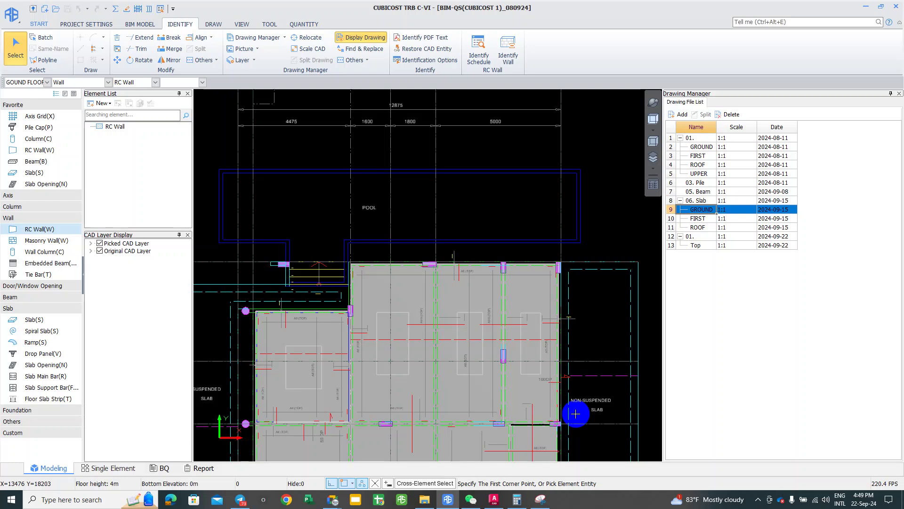
middle_click_drag(307, 224, 321, 224)
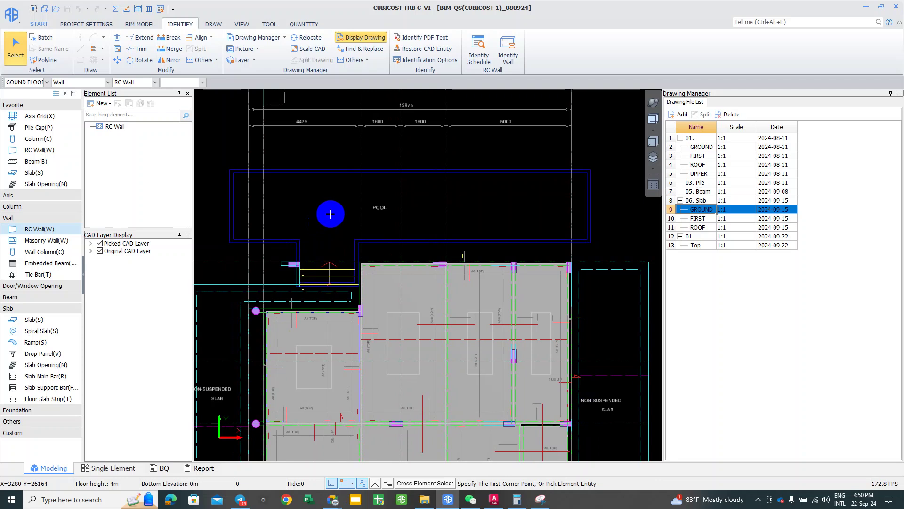
middle_click_drag(325, 225, 317, 216)
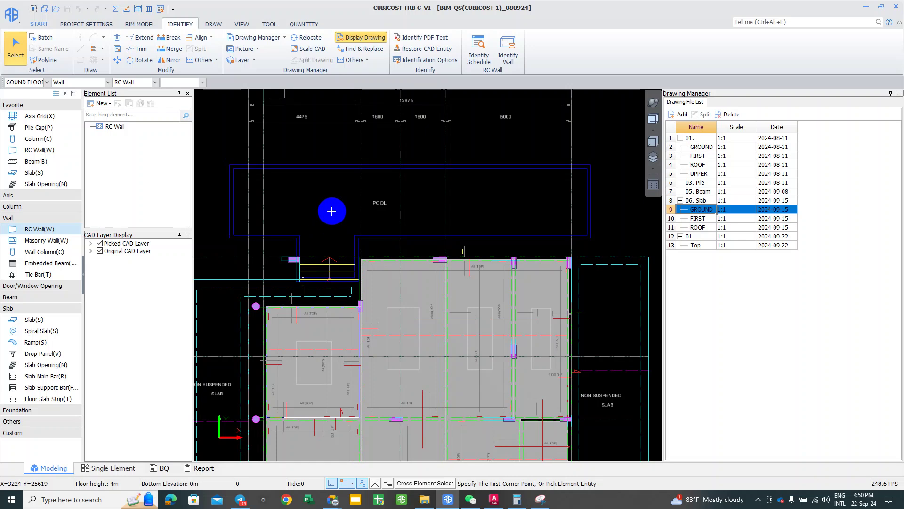
middle_click_drag(342, 211, 347, 212)
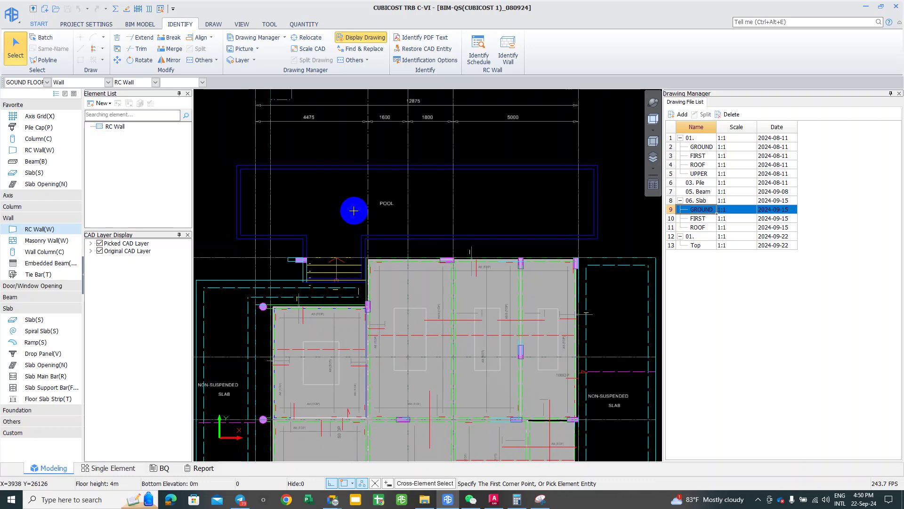
middle_click_drag(341, 242, 306, 203)
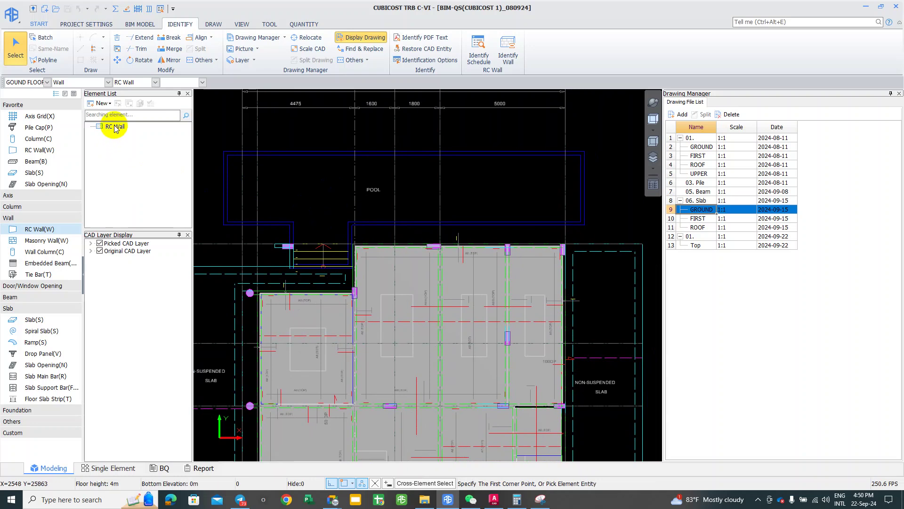
Step: Check the RC wall Attribute Editor and Define view, then show the Rectangular, Irregular and Parametric wall choices
left_click(139, 171)
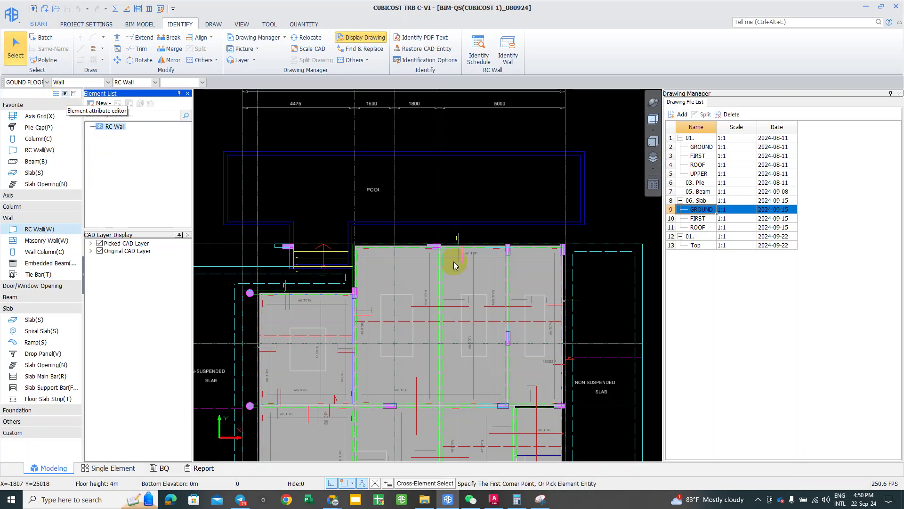
left_click(68, 95)
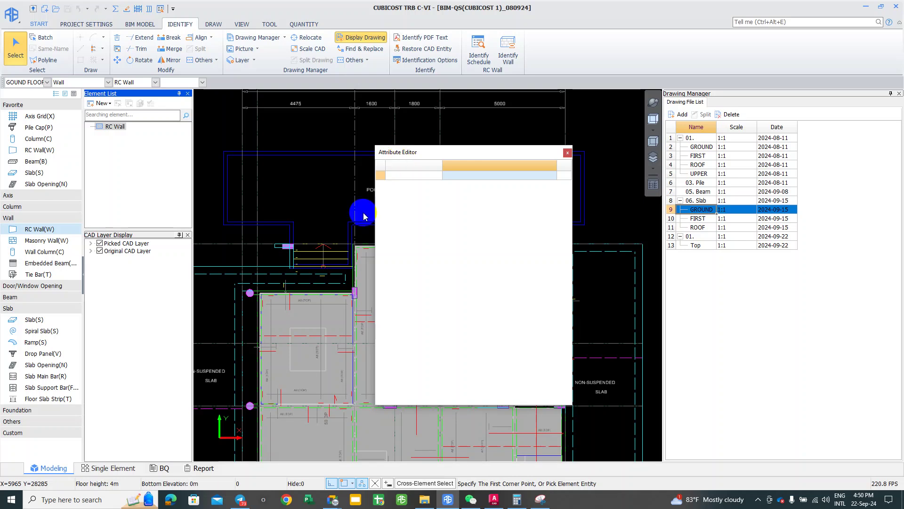
left_click(567, 152)
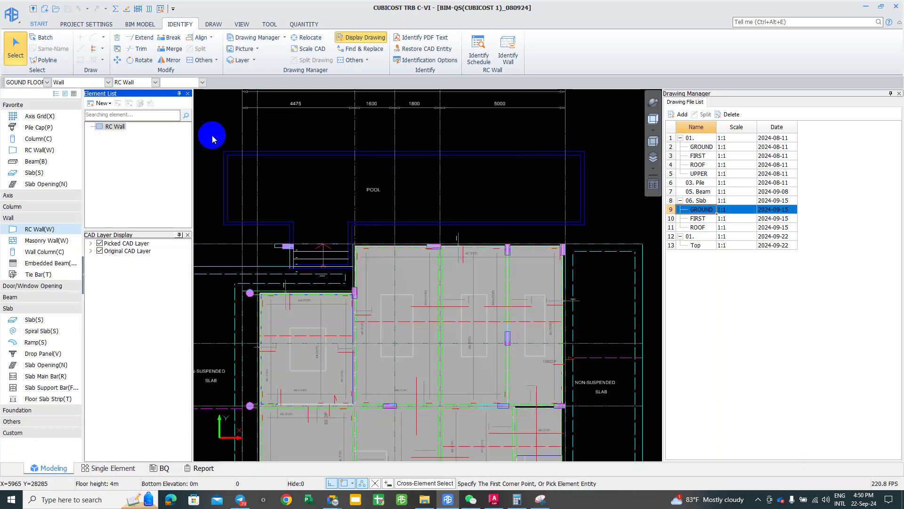
left_click(74, 94)
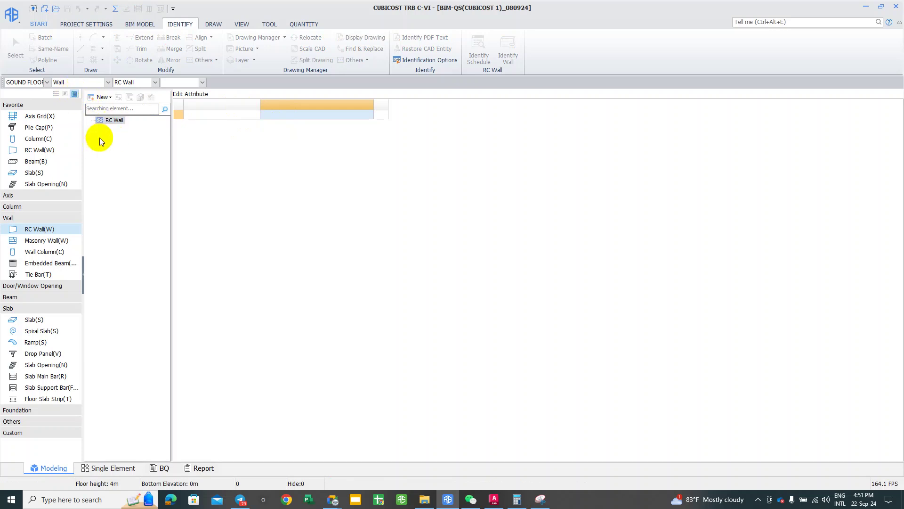
key("F2")
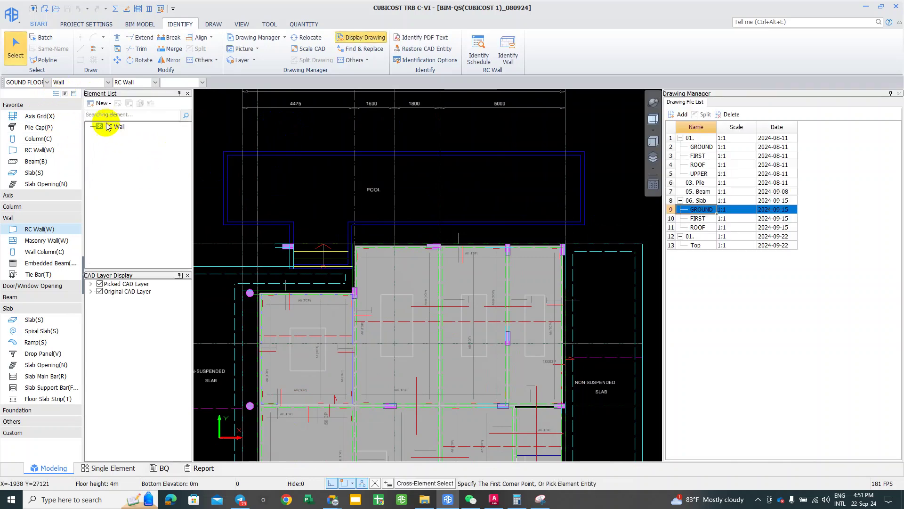
left_click(105, 104)
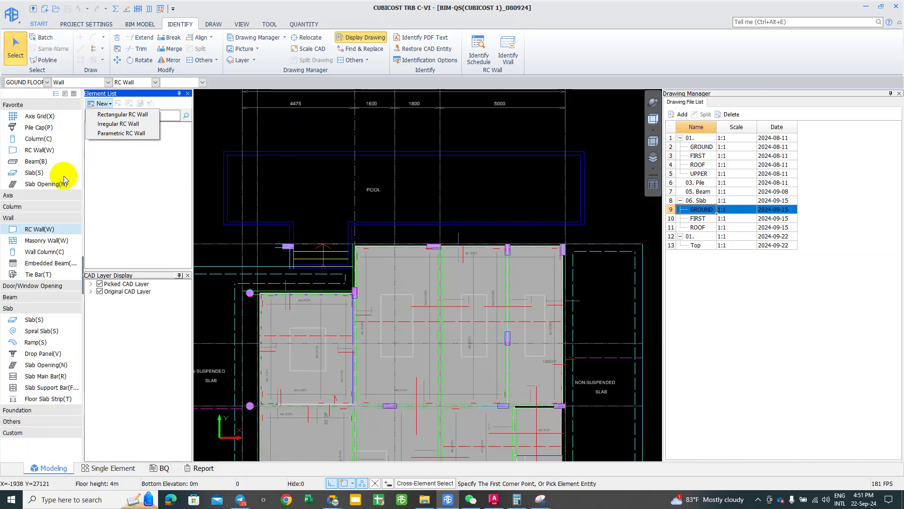
Step: Create wall RCWall-1, close its Attribute Editor, then start a New Irregular RC Wall
left_click(111, 115)
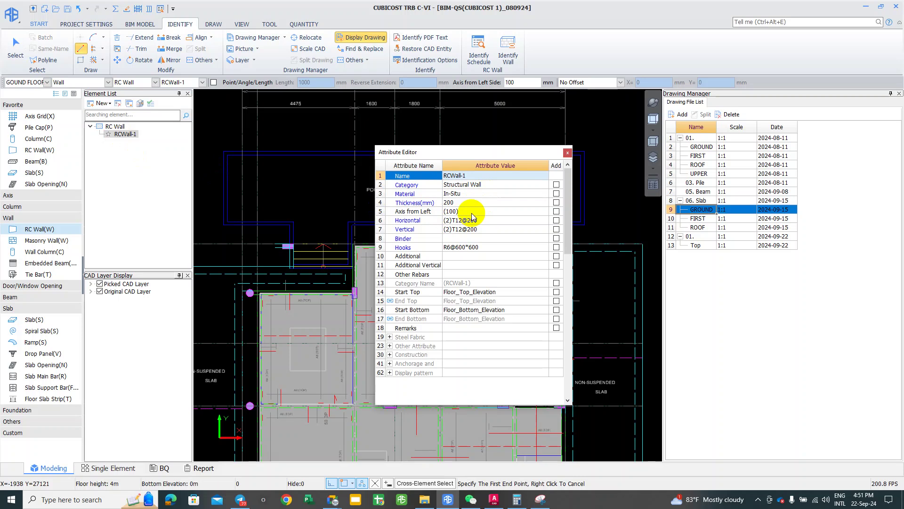
left_click(568, 152)
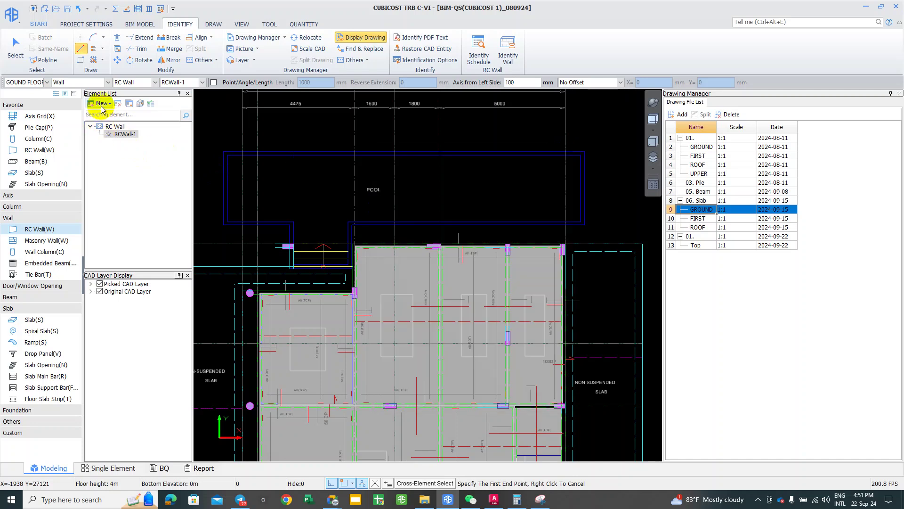
left_click(102, 103)
left_click(104, 124)
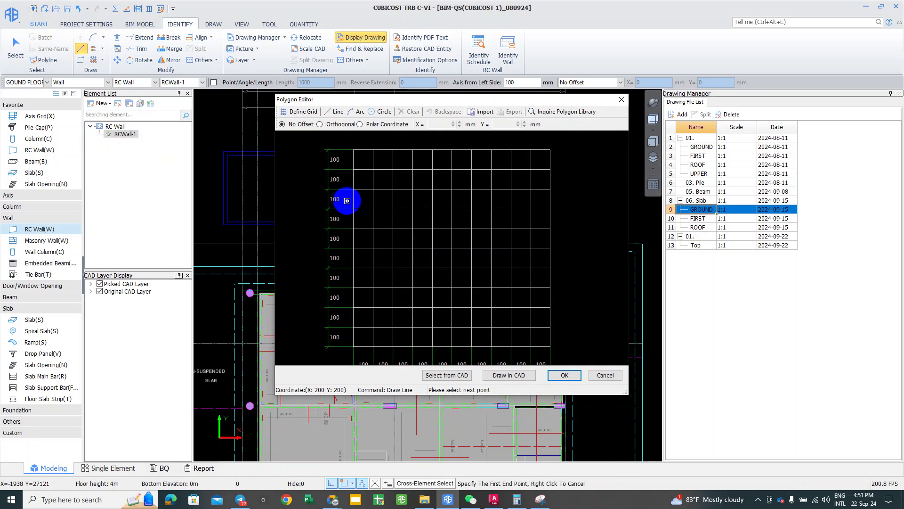
Step: Sketch a closed seven-point T-shaped section outline on the Polygon Editor grid
left_click(352, 326)
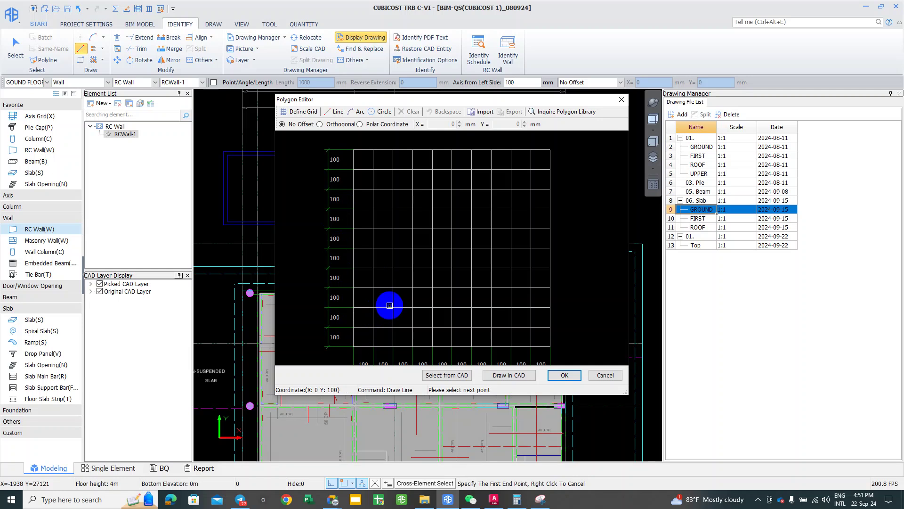
left_click(393, 287)
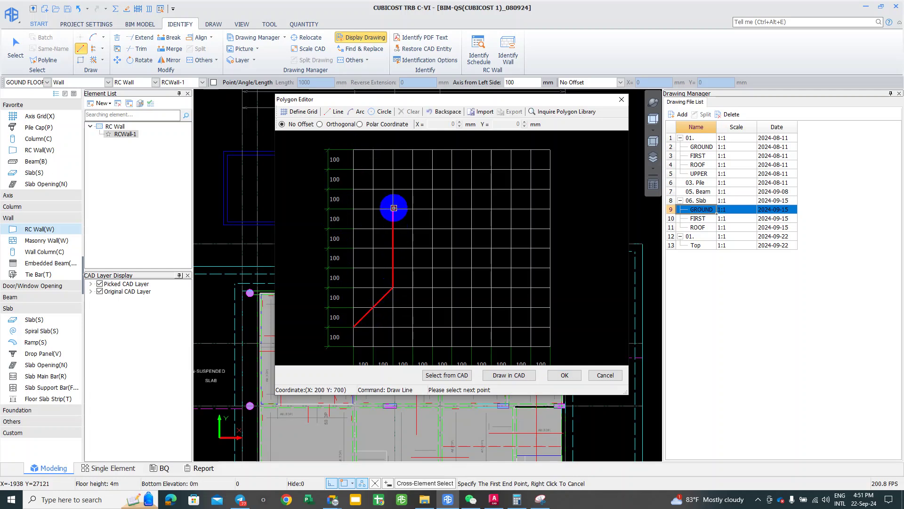
left_click(394, 208)
left_click(414, 207)
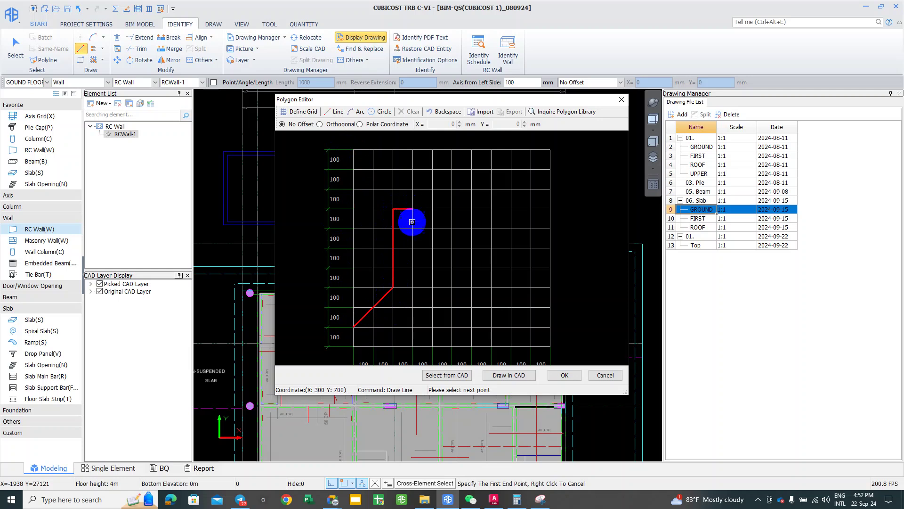
left_click(413, 288)
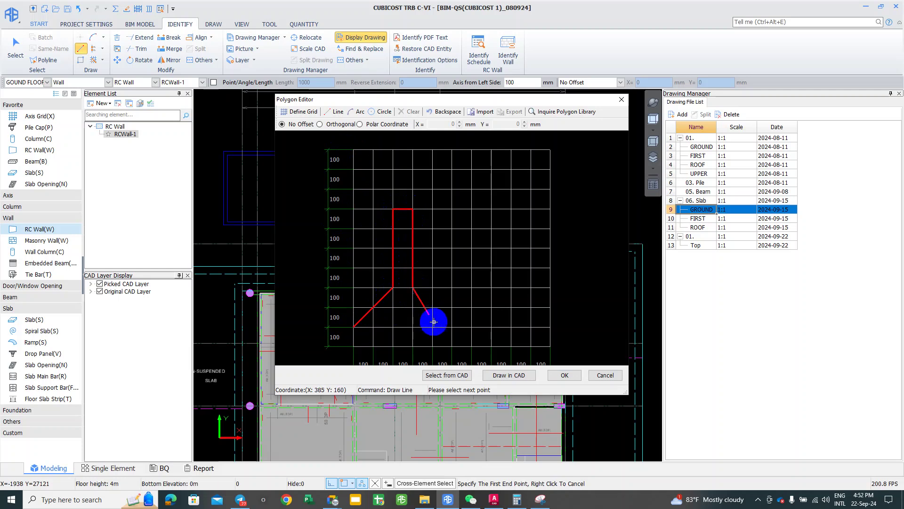
left_click(433, 325)
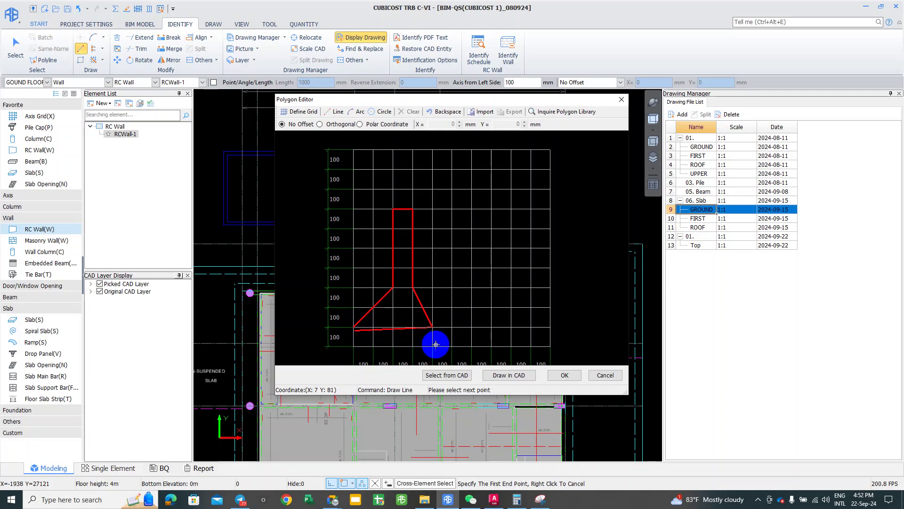
left_click(356, 327)
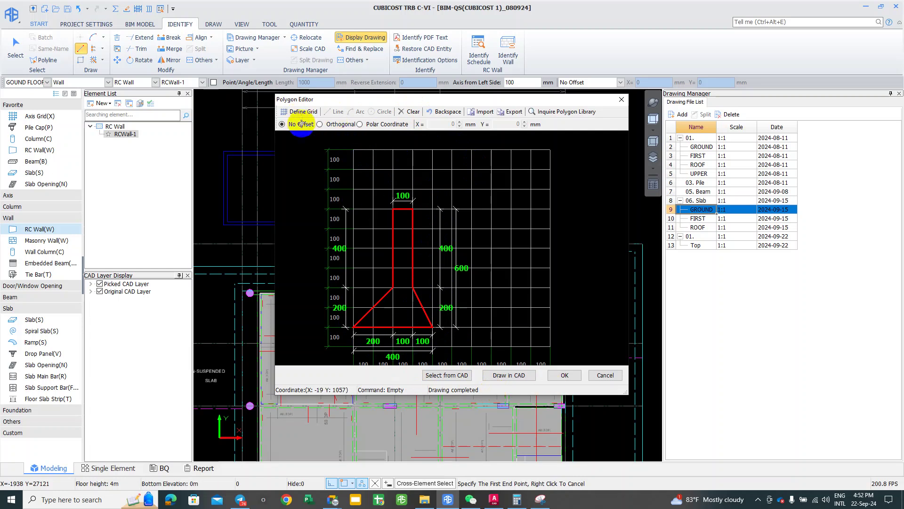
Step: Clear the polygon and redraw an inverted-T section with a 100 mm wide stem
left_click(412, 112)
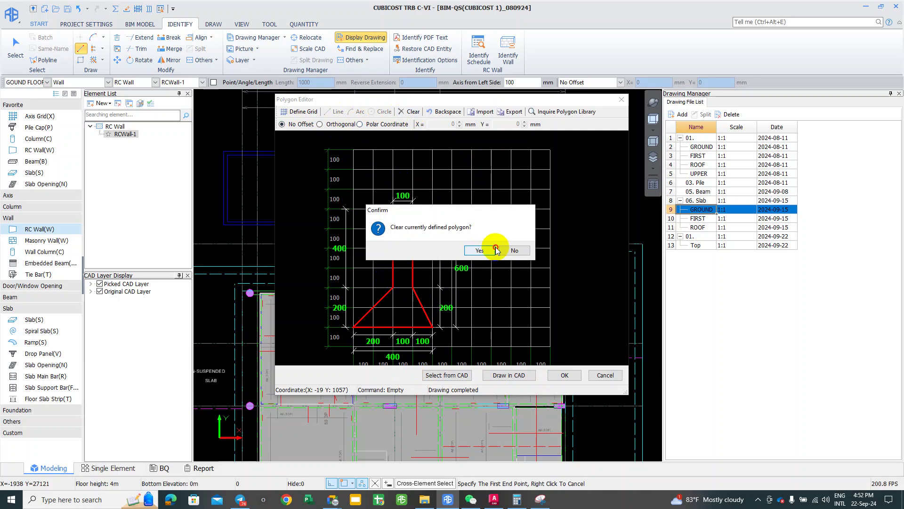
left_click(494, 250)
left_click(335, 111)
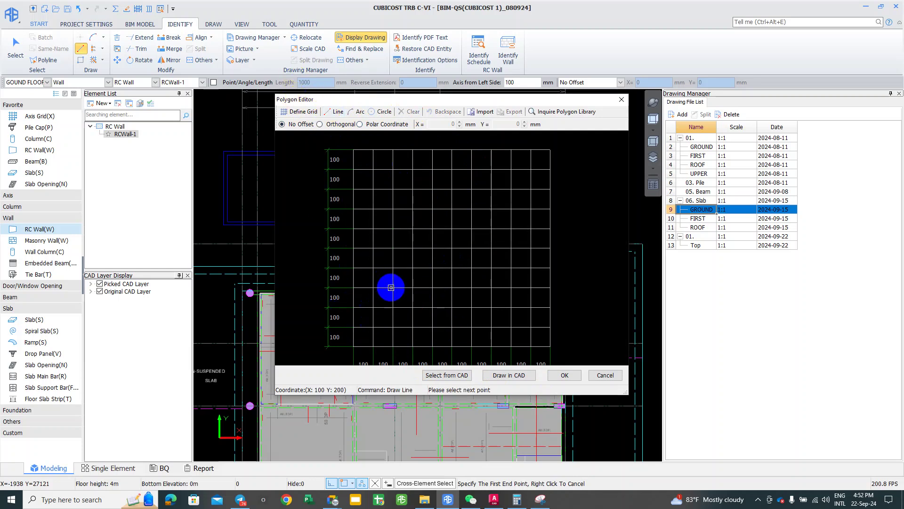
left_click(414, 286)
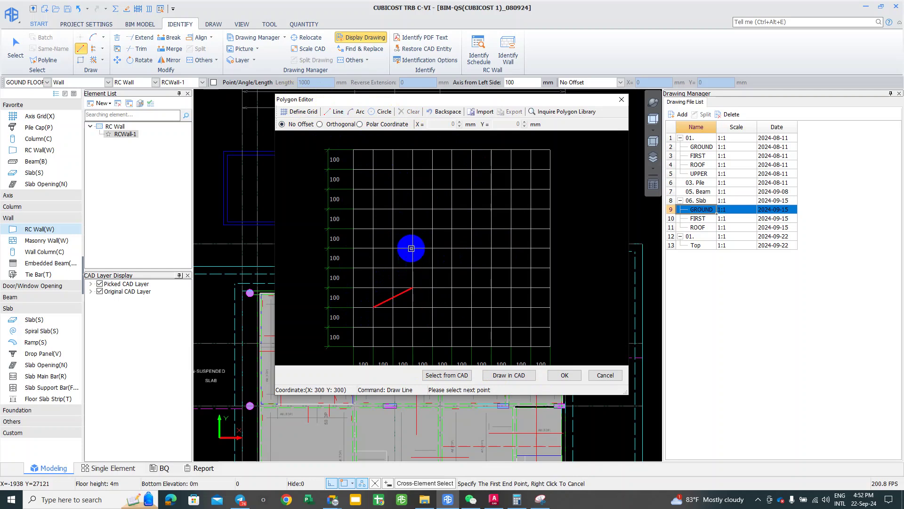
left_click(417, 228)
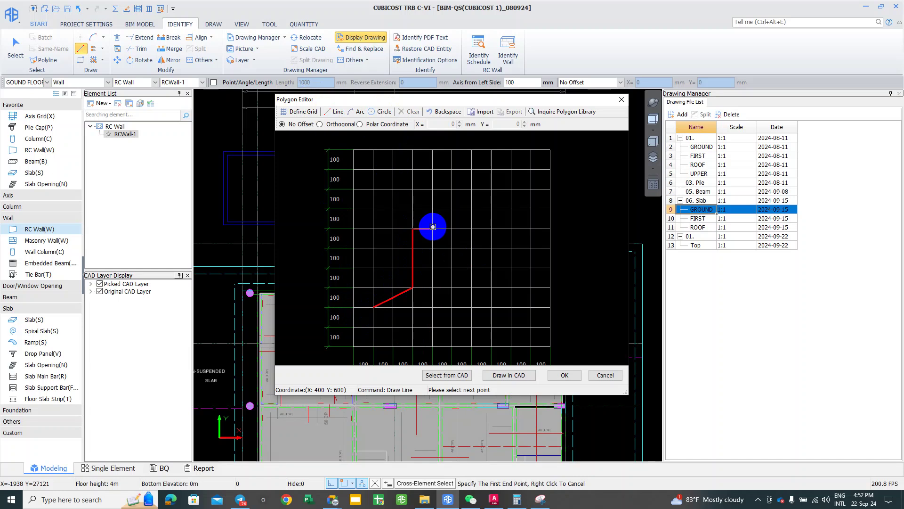
left_click(433, 228)
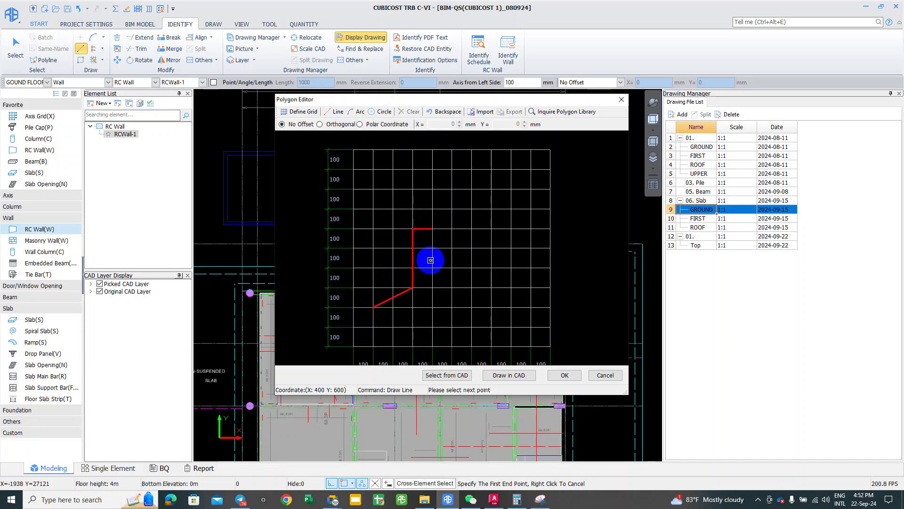
left_click(436, 290)
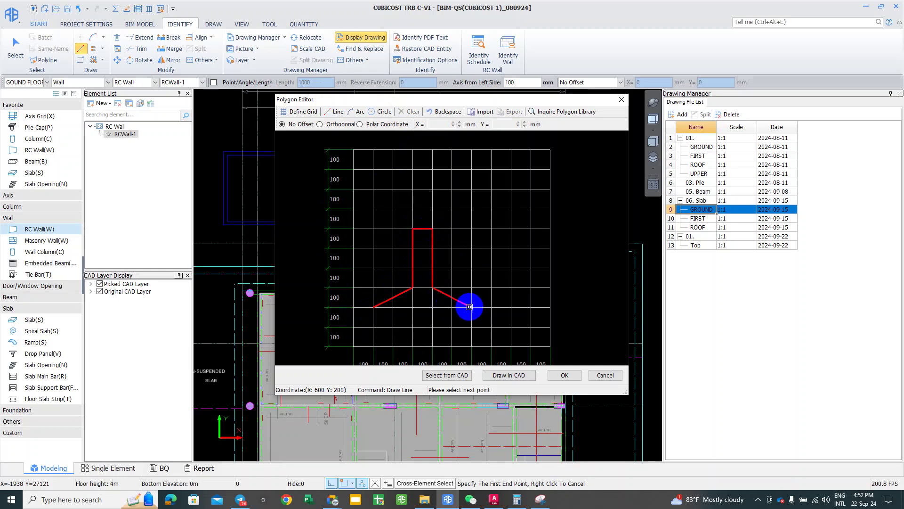
left_click(472, 305)
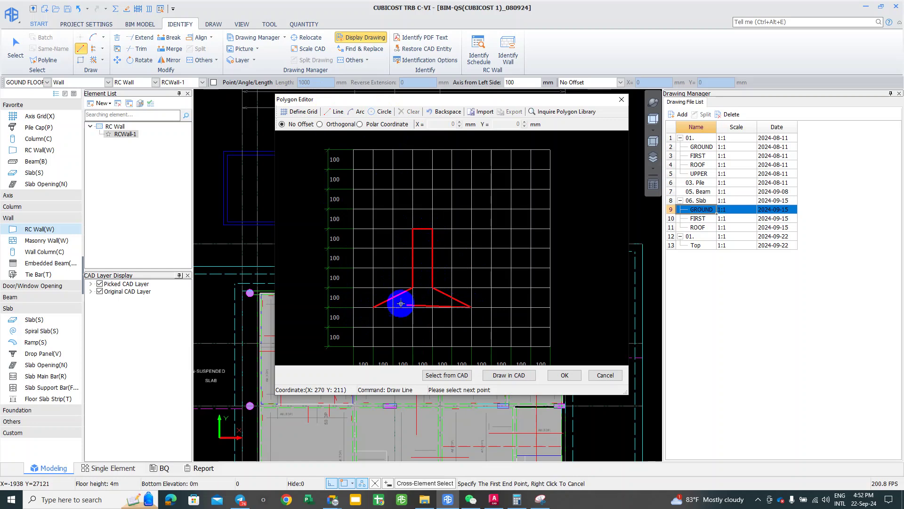
left_click(373, 307)
right_click(375, 308)
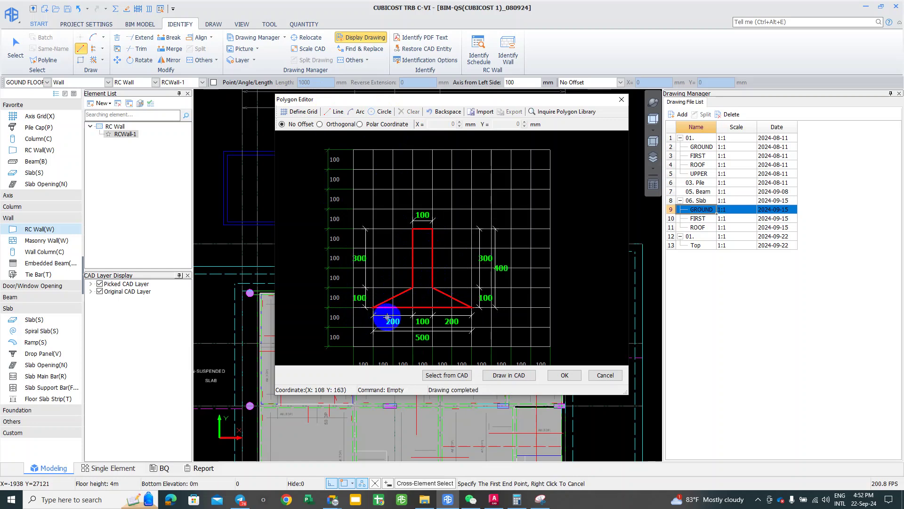
Step: Try Draw in CAD, then cancel the Polygon Editor without applying the section
scroll(412, 289, "up", 1)
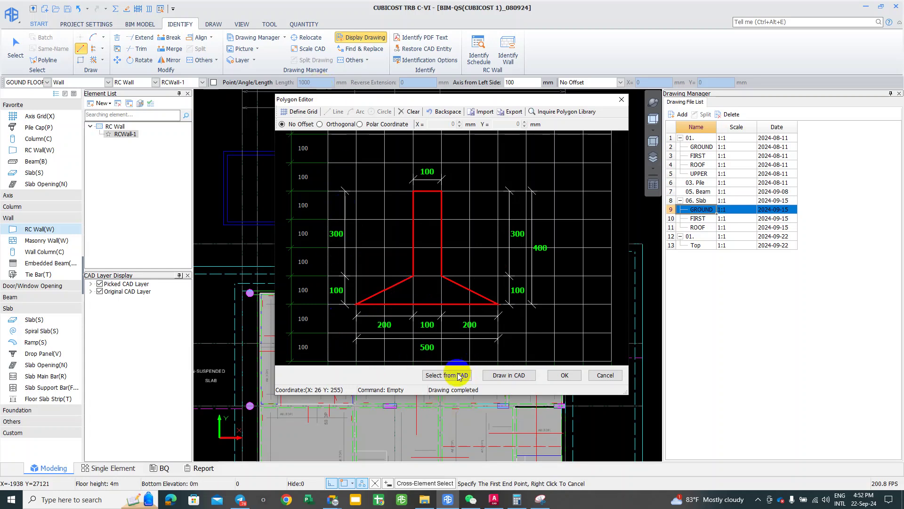
left_click(503, 376)
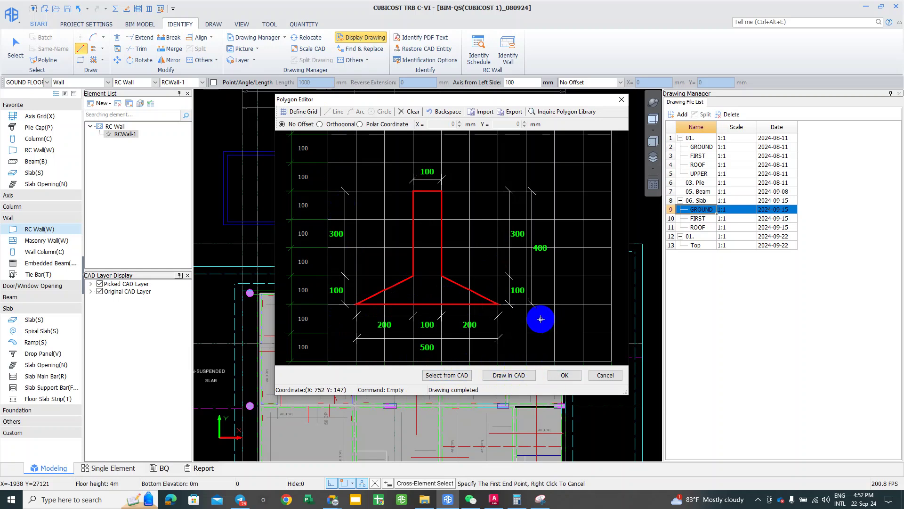
left_click(604, 383)
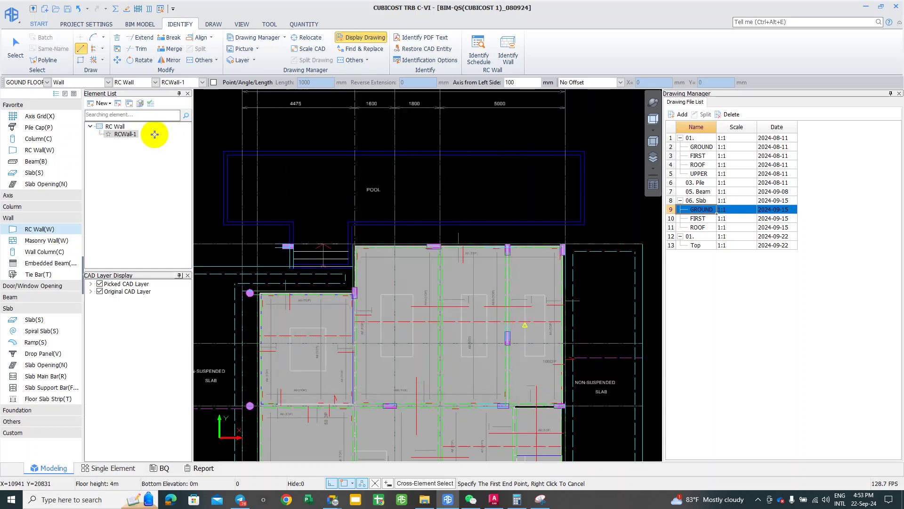
Step: Open New Parametric RC Wall, compare Parametric Wall 1–3 leaving 3 selected, and start a screen capture
left_click(103, 103)
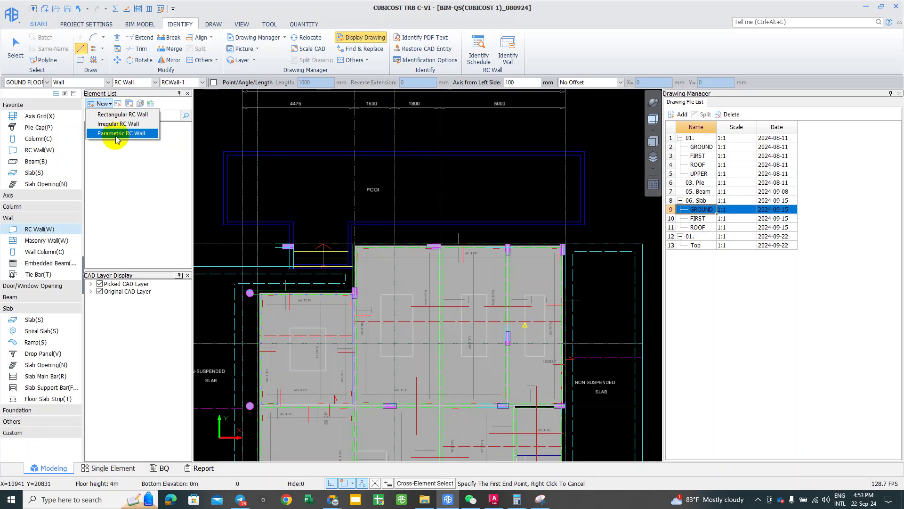
left_click(116, 134)
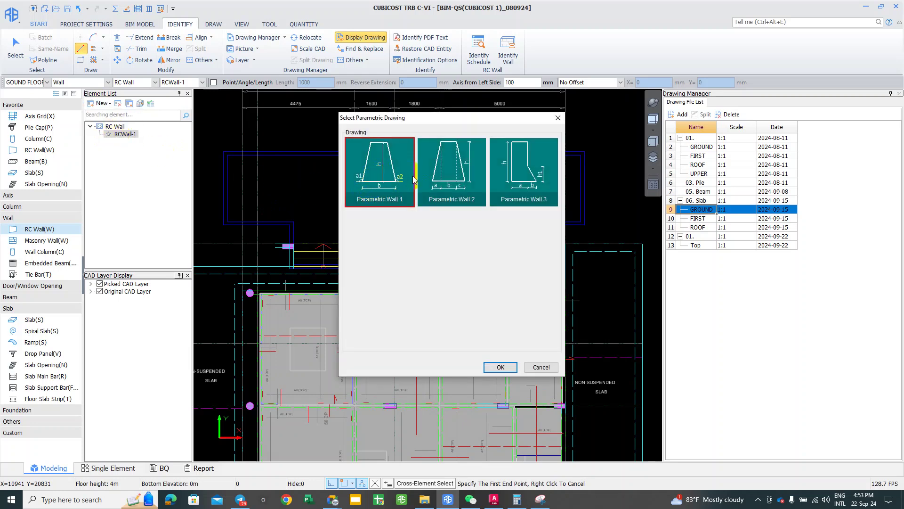
left_click(434, 176)
left_click(539, 168)
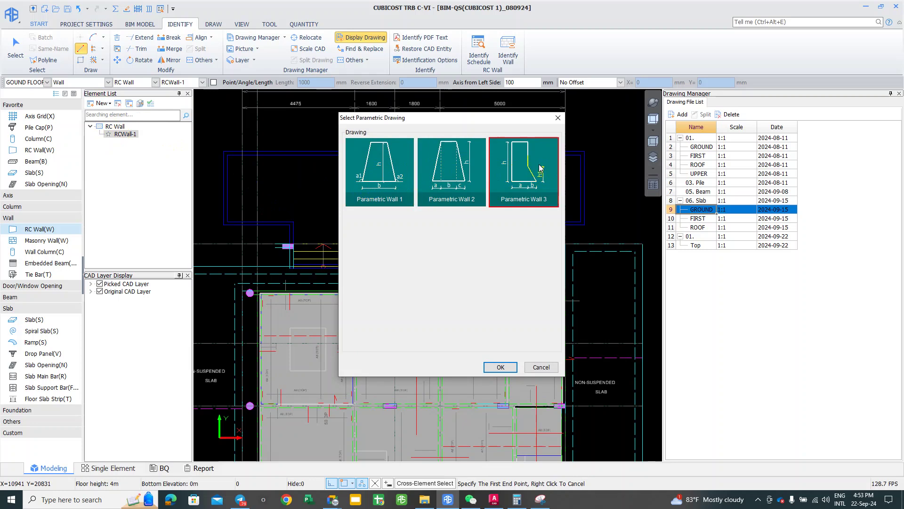
left_click(474, 166)
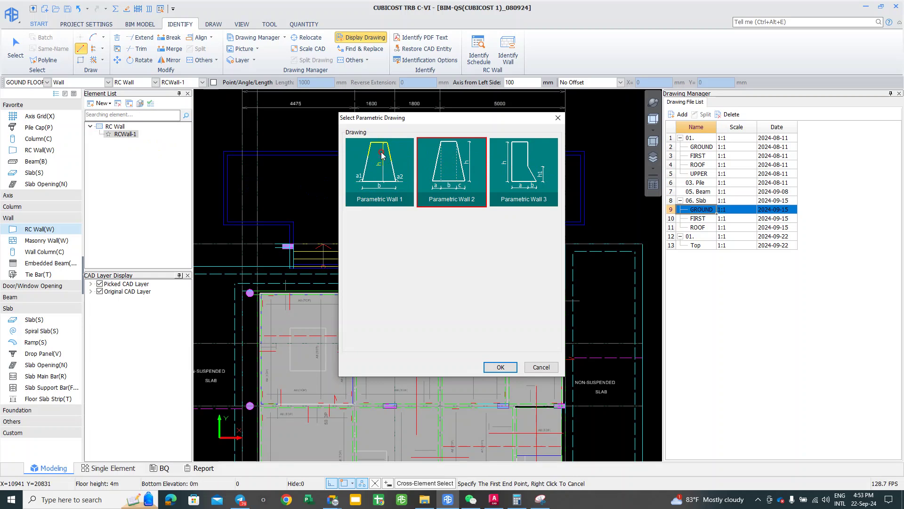
left_click(382, 154)
left_click(518, 187)
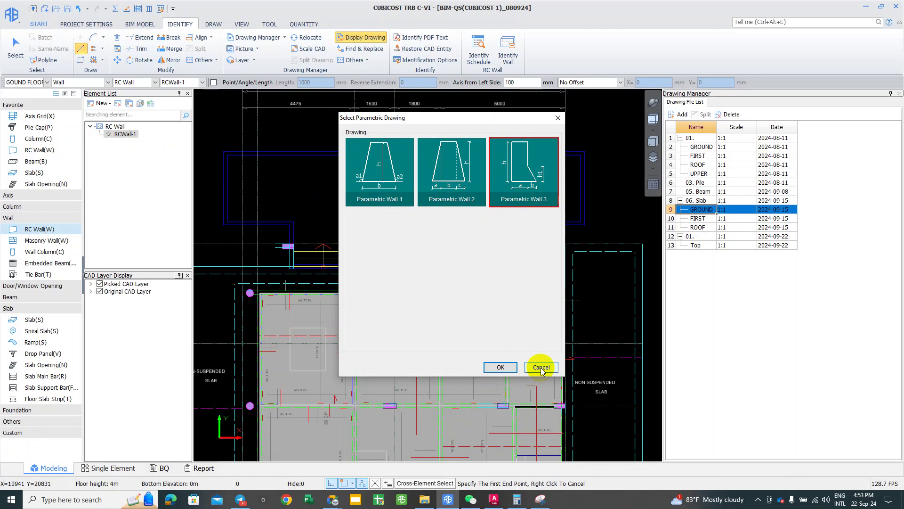
key("alt+shift")
key("alt+a")
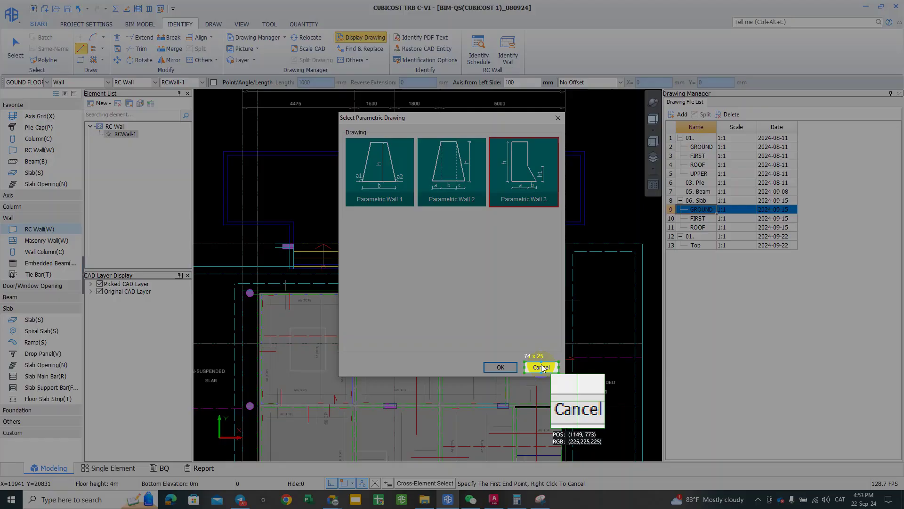
Step: Sketch a red L-shaped profile on the capture, discard it, and cancel Select Parametric Drawing
left_click(396, 256)
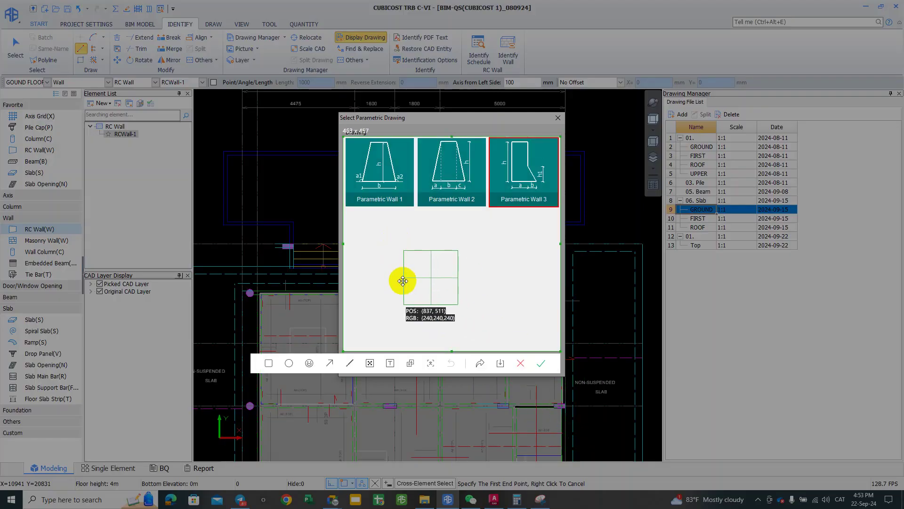
left_click(350, 362)
left_click_drag(389, 238, 388, 325)
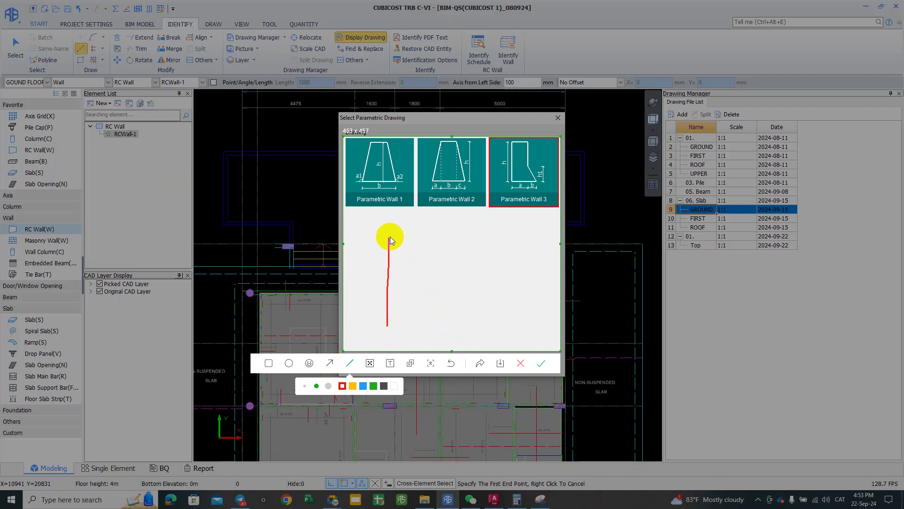
mouse_move(402, 238)
left_mouse_down()
mouse_move(407, 303)
mouse_move(447, 329)
mouse_move(387, 332)
left_mouse_up()
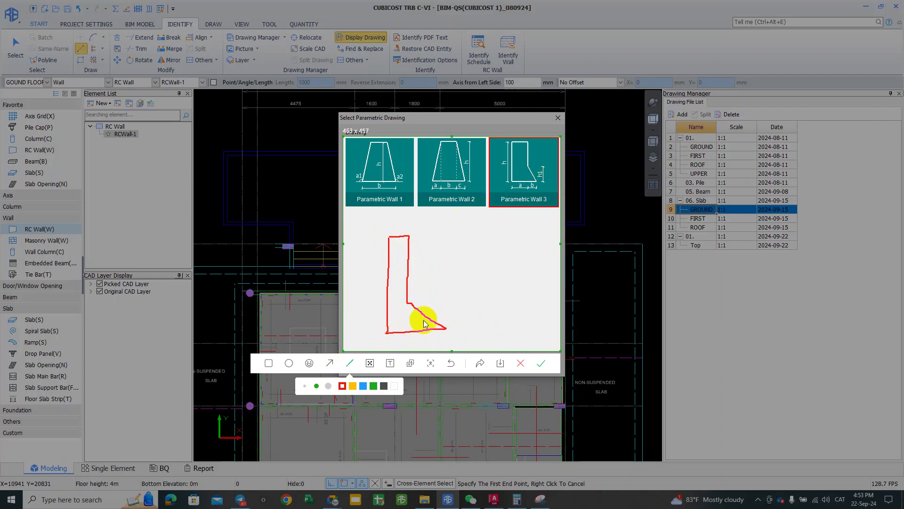
left_click(522, 363)
left_click(552, 125)
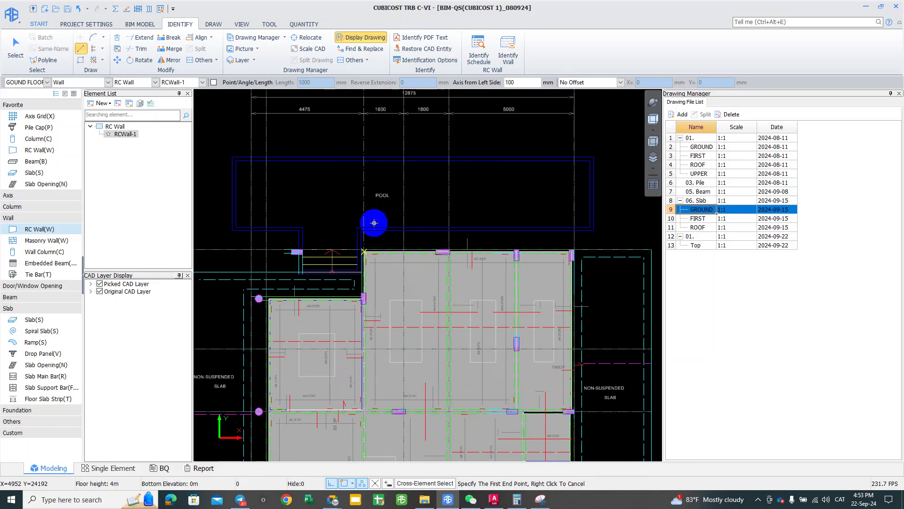
Step: Open RCWall-1's attributes (200 mm in-situ, (2)T12@200 bars) and bring the pool's upper-left corner into view
scroll(377, 224, "up", 1)
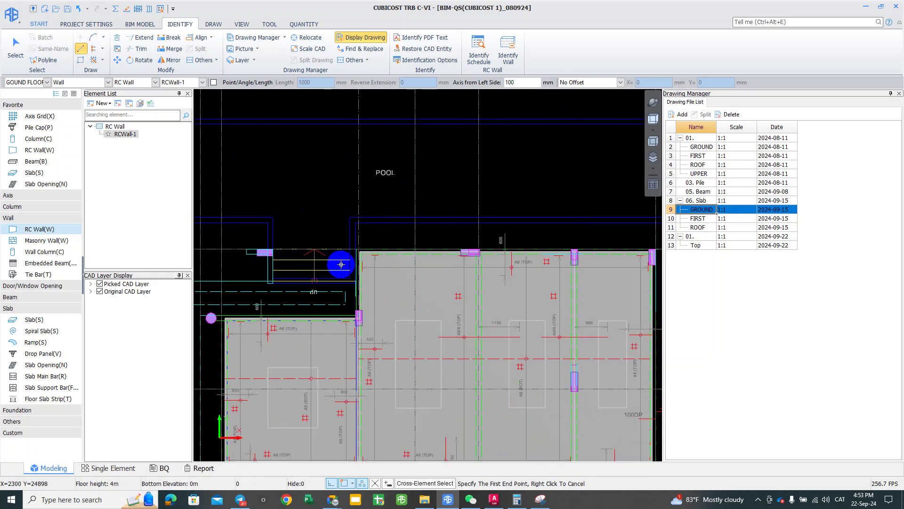
scroll(315, 225, "down", 1)
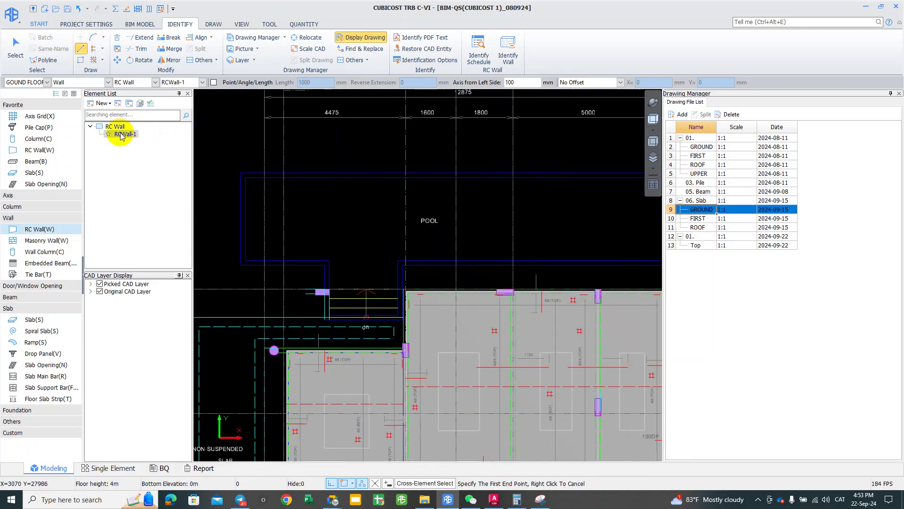
left_click(66, 94)
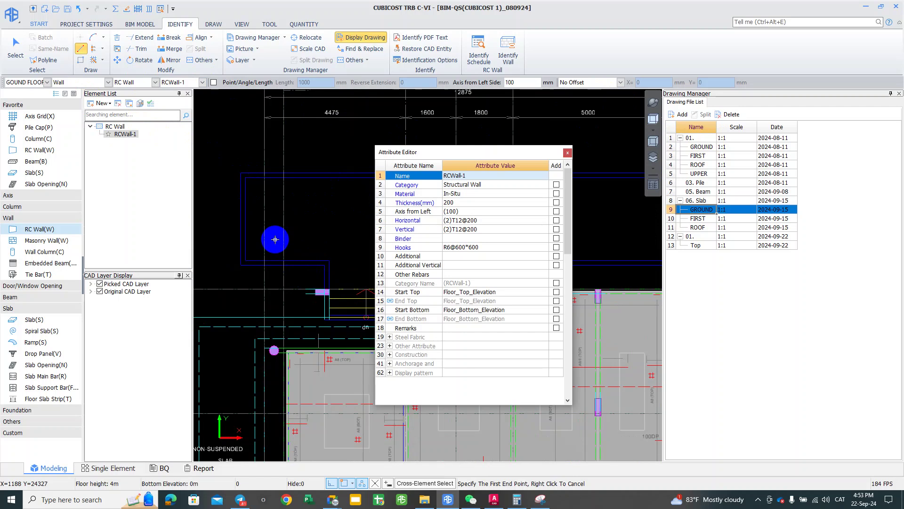
scroll(252, 166, "up", 5)
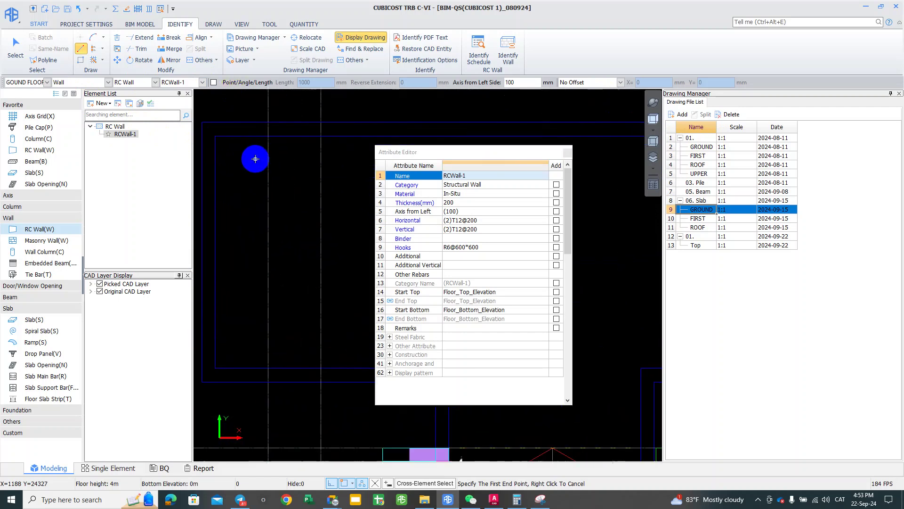
middle_click_drag(320, 319, 318, 137)
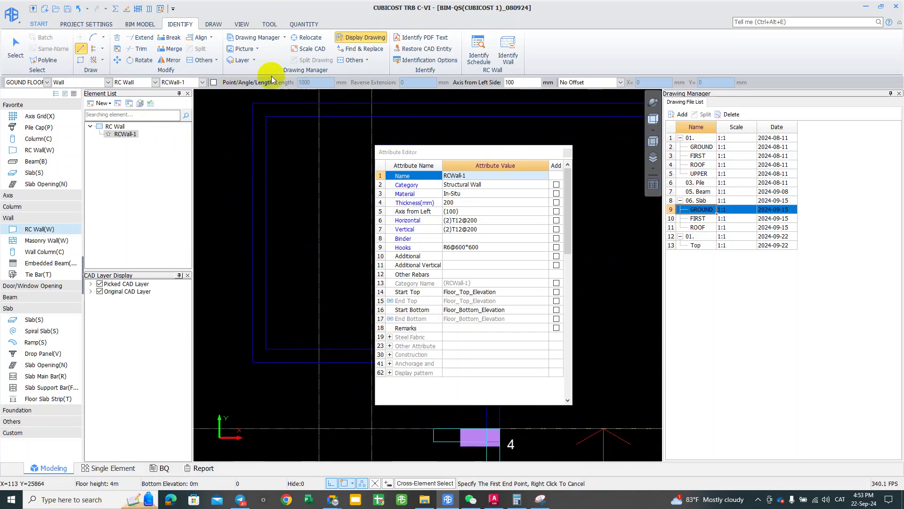
left_click(270, 24)
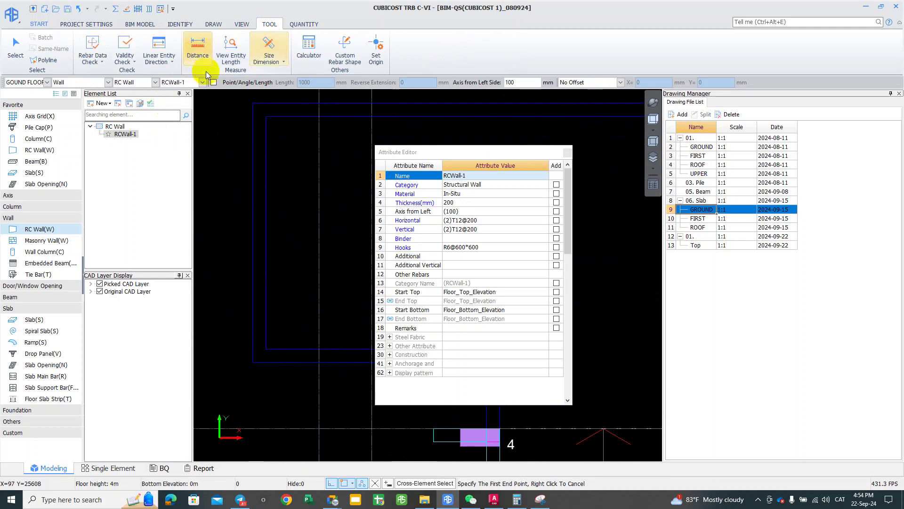
Step: Measure the pool wall thickness at the corner, getting 152 mm
left_click(191, 55)
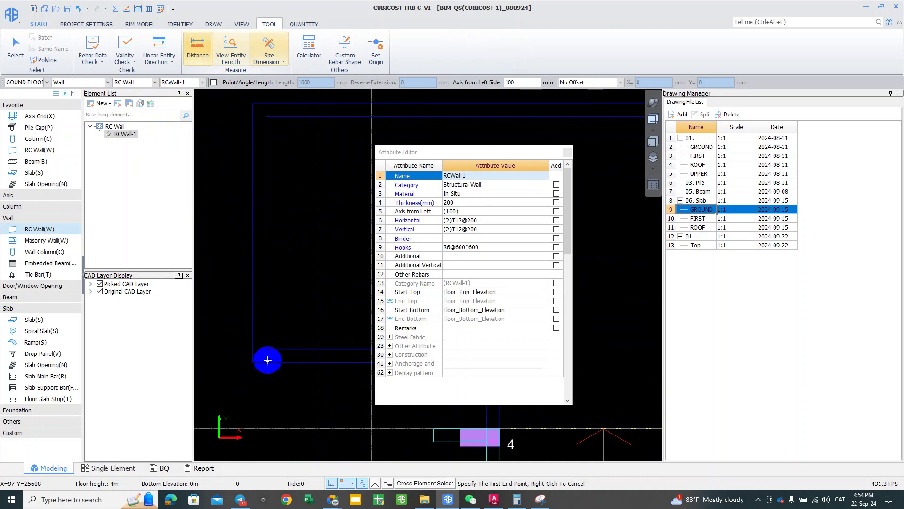
left_click(265, 363)
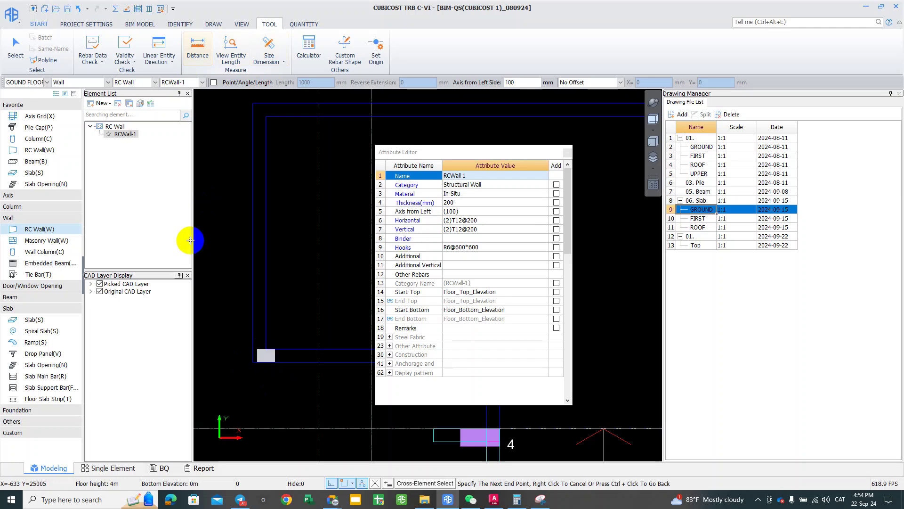
scroll(265, 340, "up", 2)
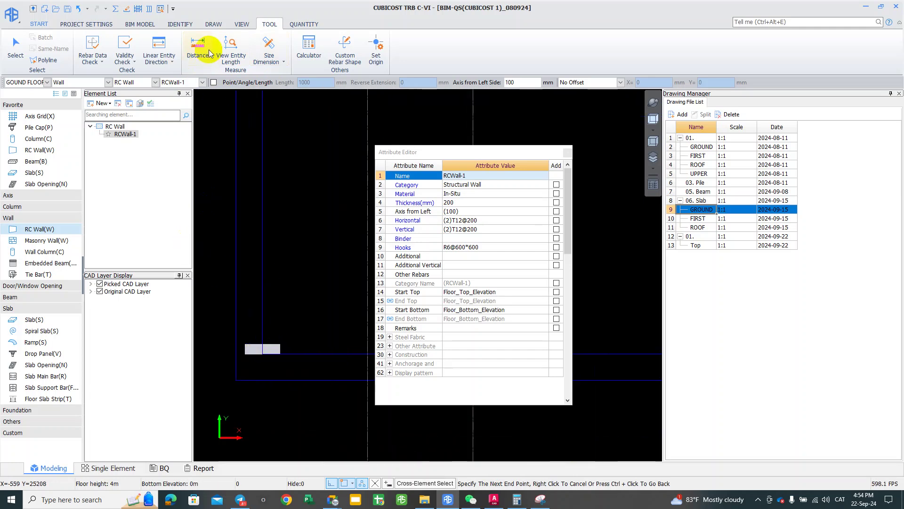
right_click(258, 405)
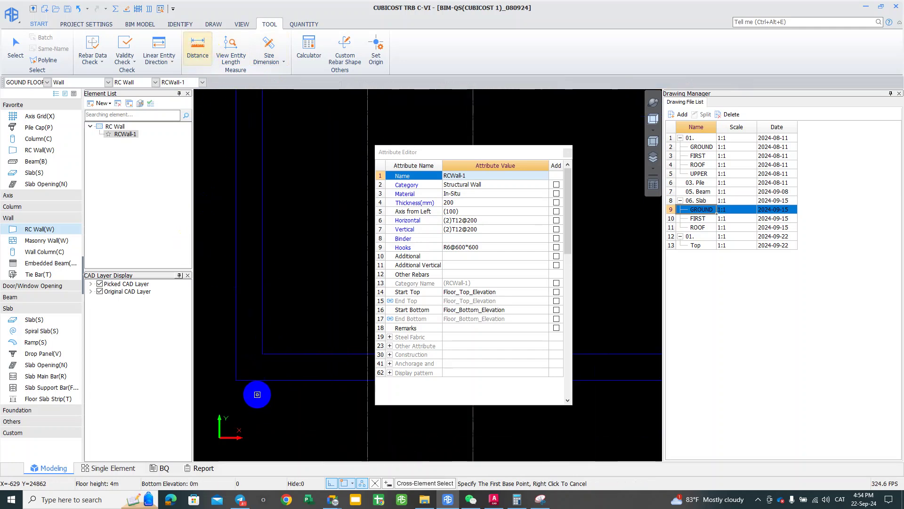
left_click(262, 353)
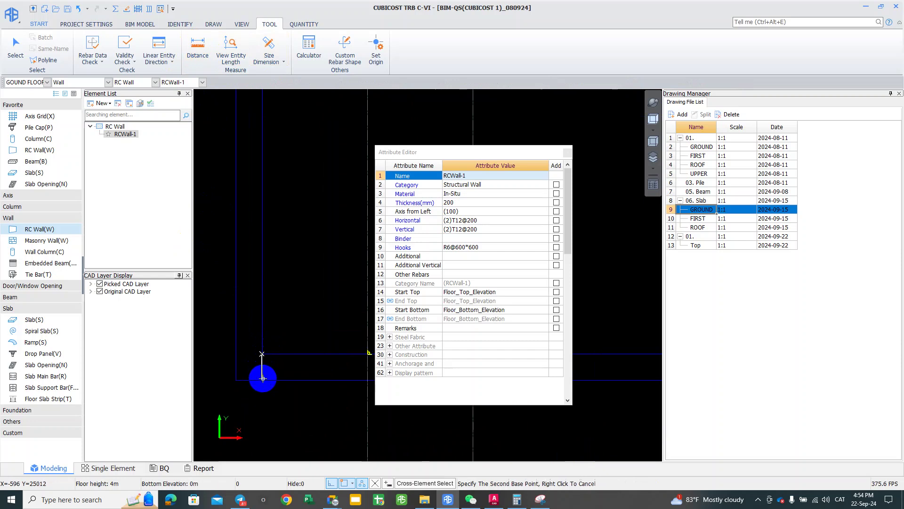
scroll(263, 379, "up", 3)
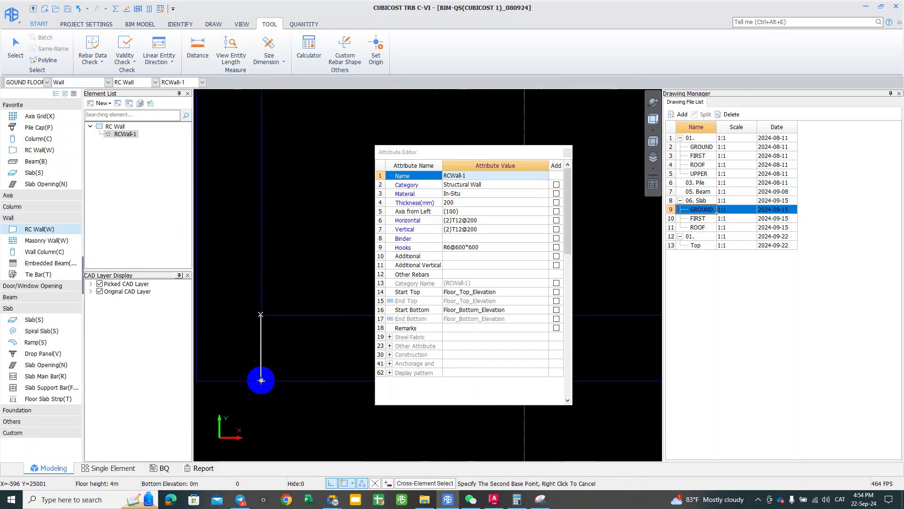
scroll(261, 380, "up", 1)
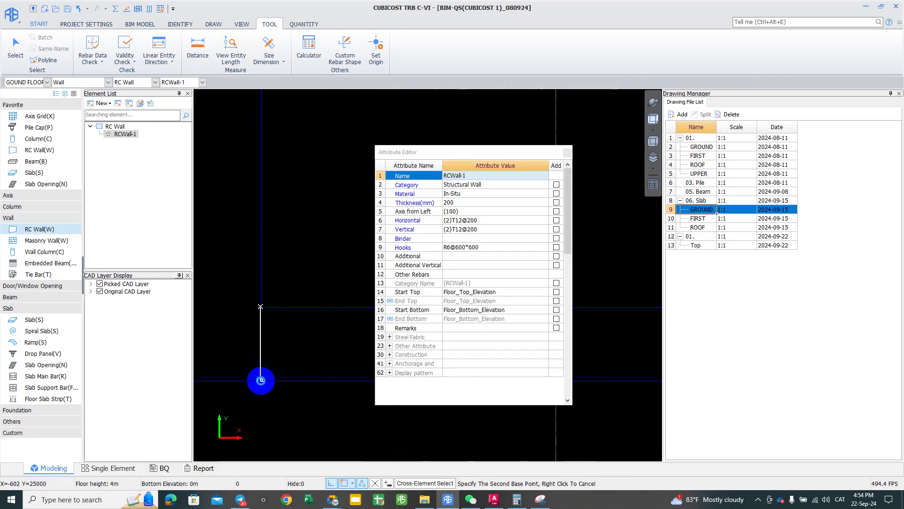
left_click(261, 380)
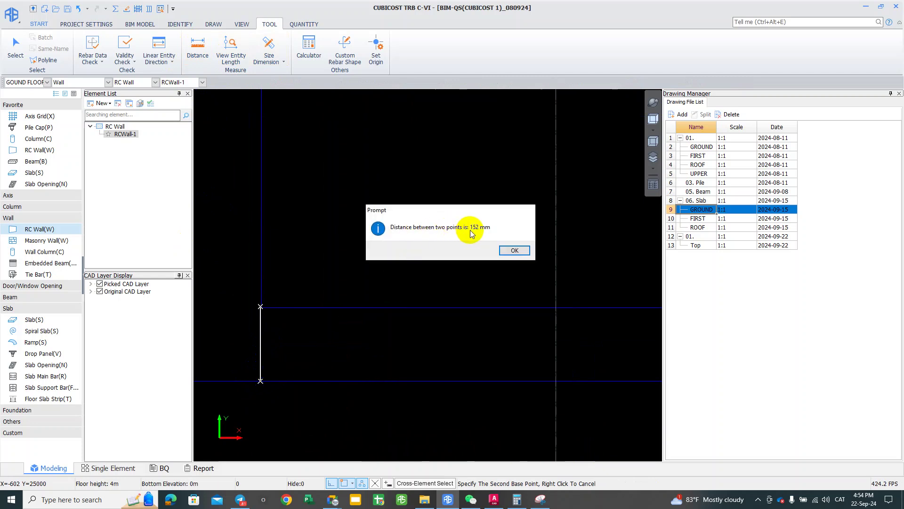
left_click(515, 250)
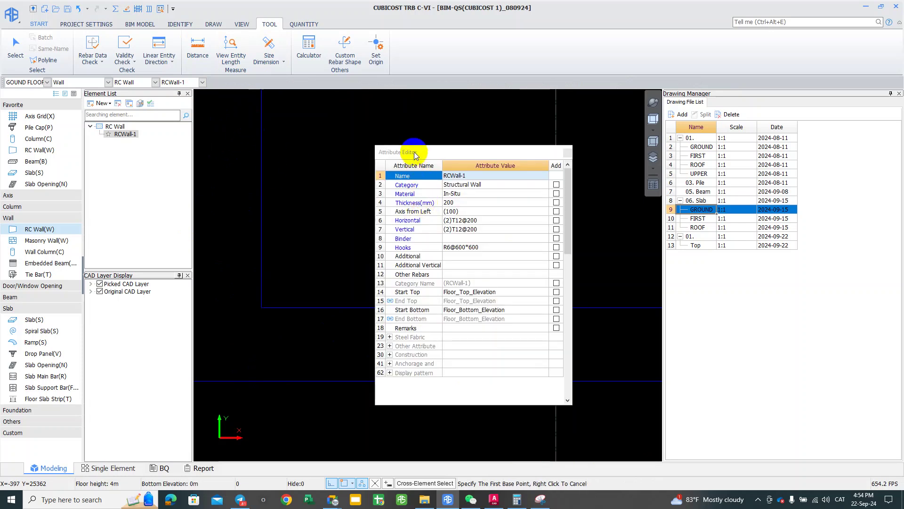
Step: Add a 147 length dimension across the wall beside the pool corner
left_click_drag(414, 151, 420, 149)
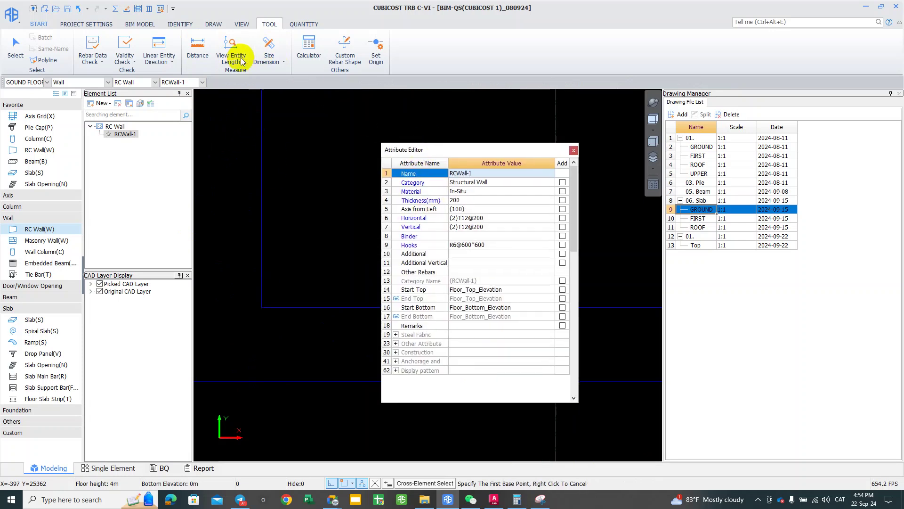
left_click(278, 57)
left_click(287, 72)
left_click(260, 308)
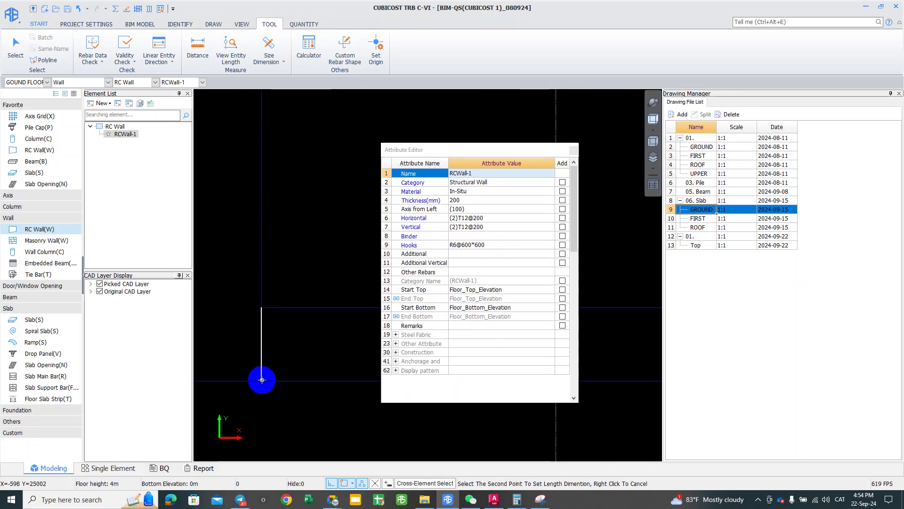
left_click(254, 372)
scroll(252, 345, "down", 3)
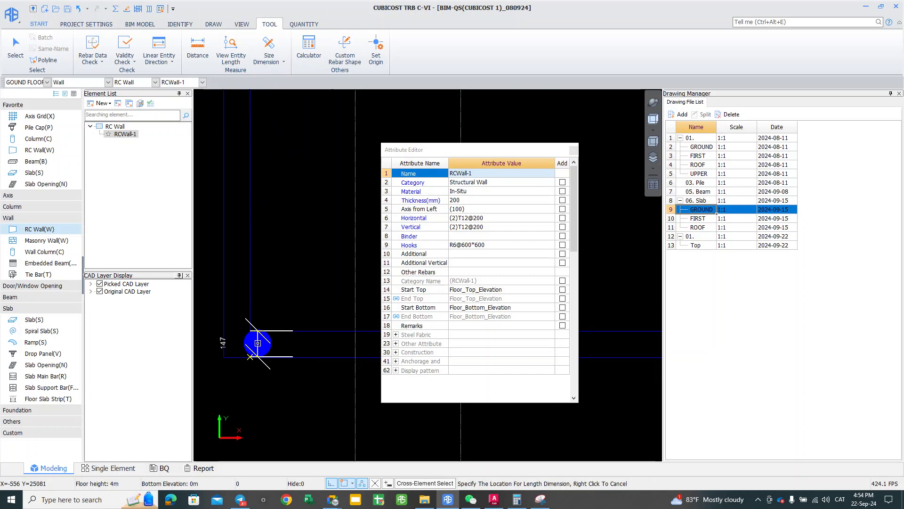
middle_click_drag(228, 345, 269, 340)
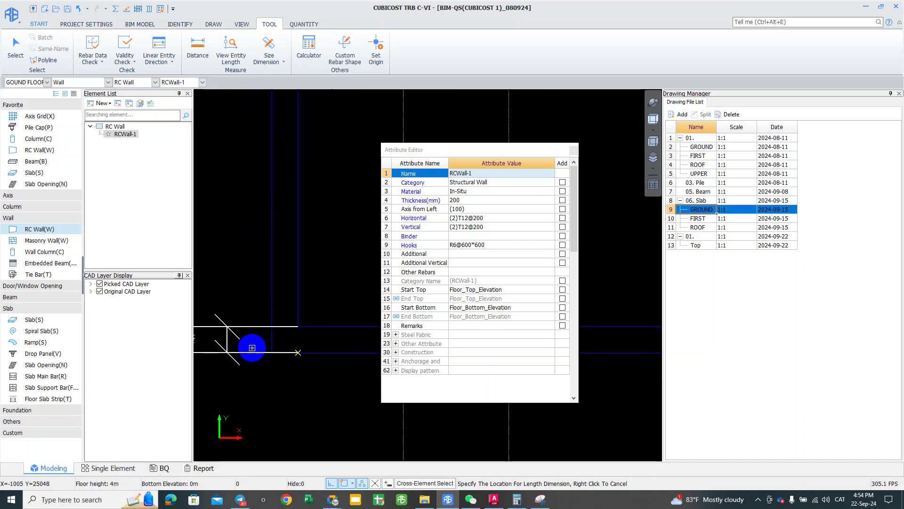
left_click(283, 359)
Step: Close the RCWall-1 attributes and pan the plan to show the POOL area
scroll(330, 368, "up", 4)
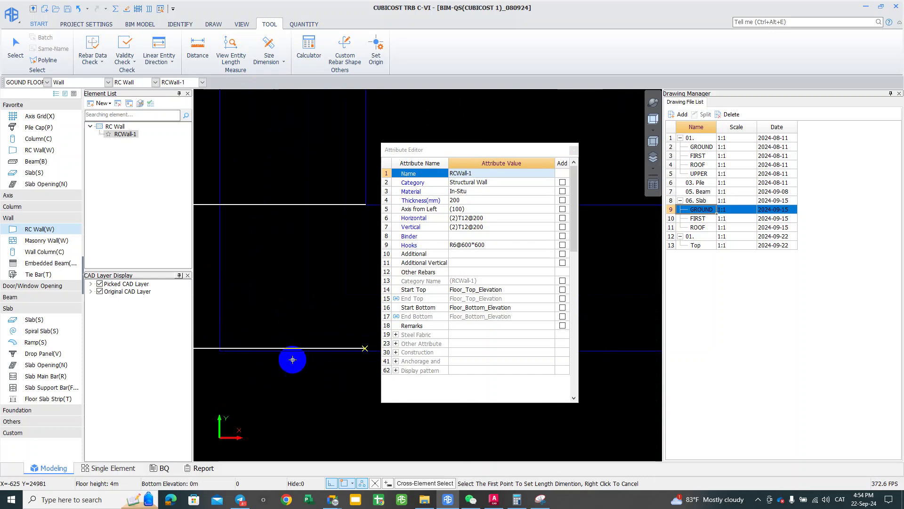
middle_click_drag(292, 362, 290, 366)
scroll(289, 351, "down", 3)
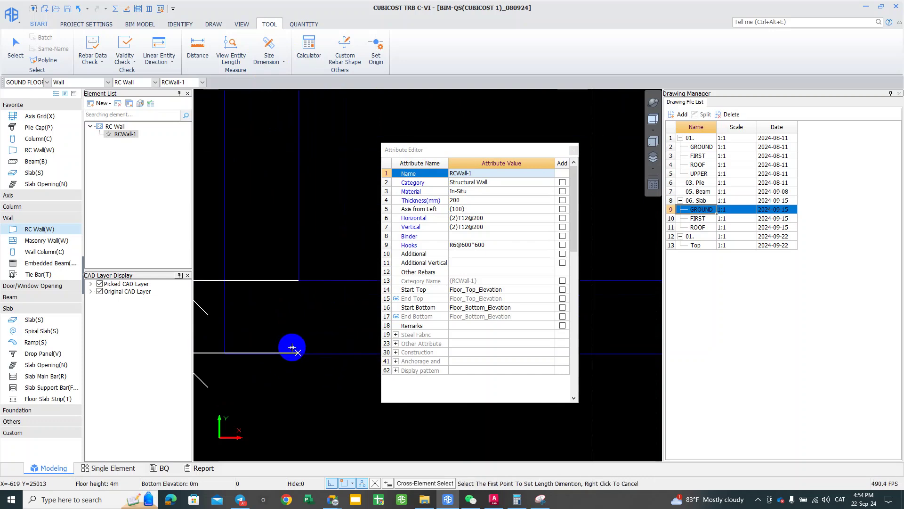
scroll(292, 348, "down", 3)
left_click_drag(529, 151, 547, 149)
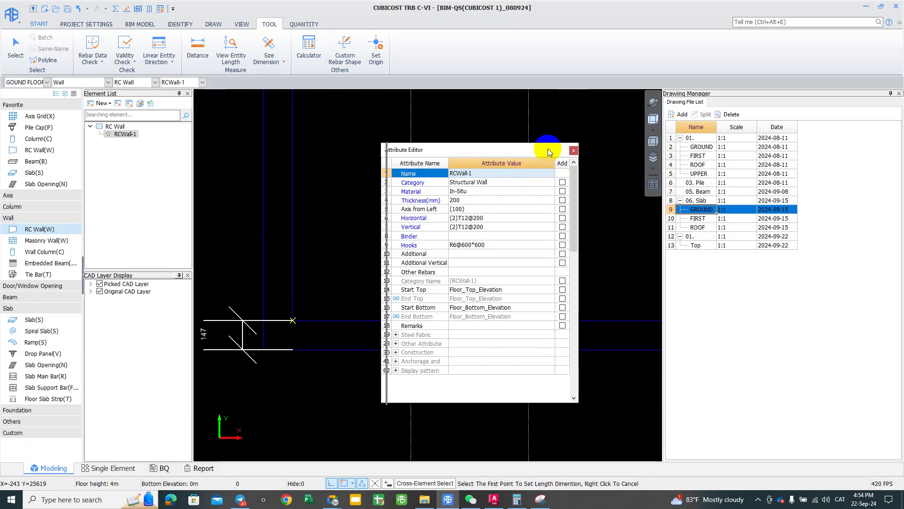
left_click(582, 150)
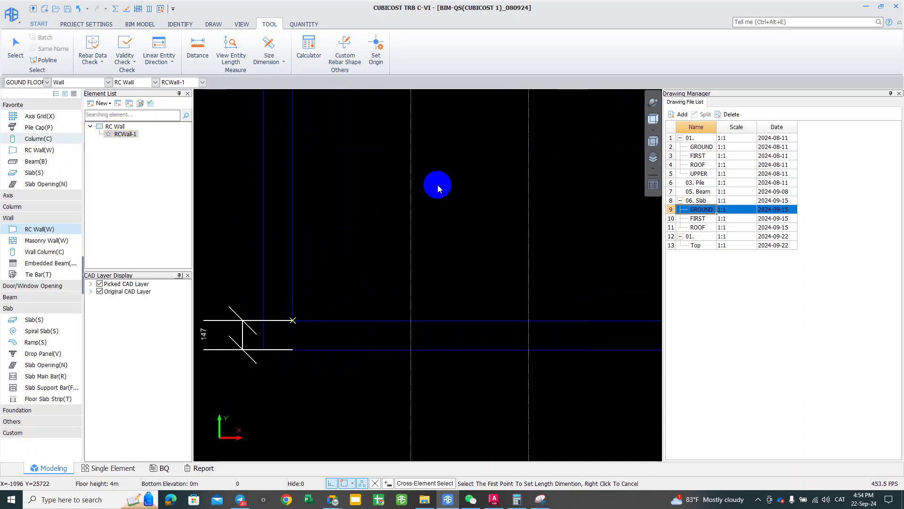
scroll(432, 352, "down", 3)
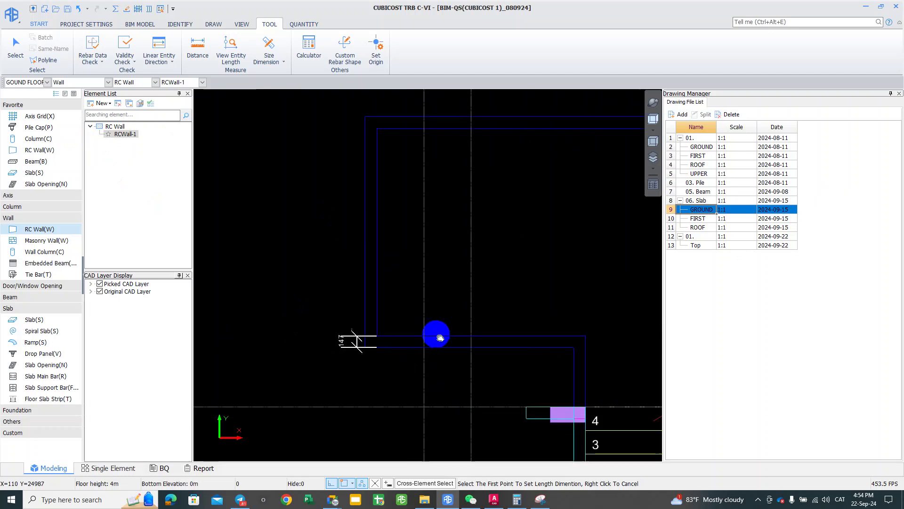
middle_click_drag(412, 333, 327, 351)
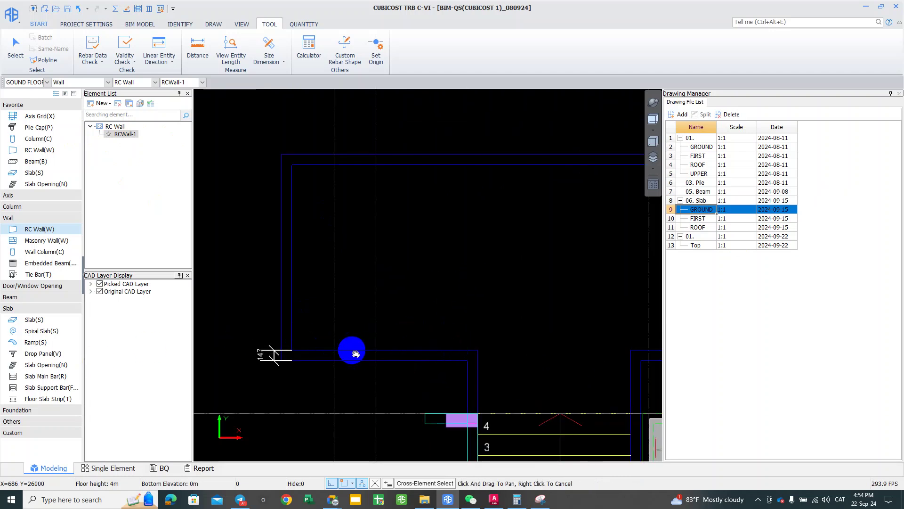
scroll(345, 349, "down", 1)
middle_click_drag(466, 316, 440, 316)
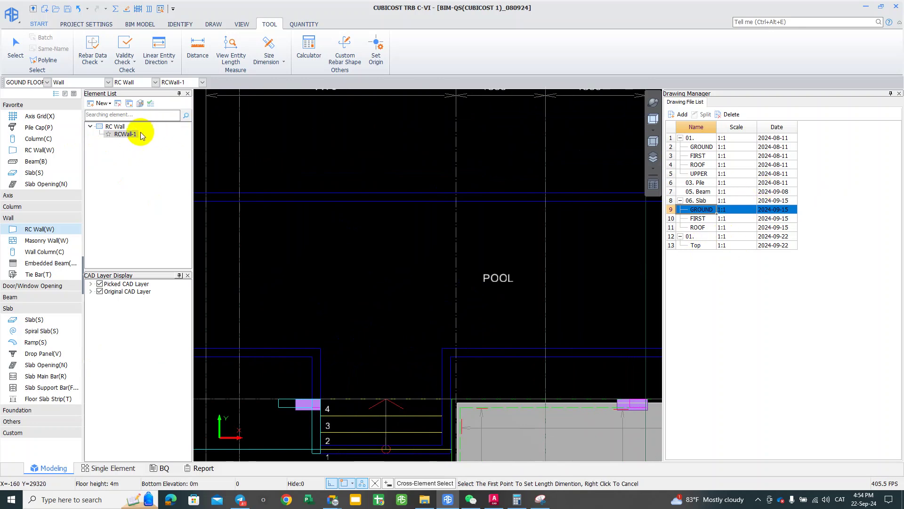
Step: Rename RCWall-1 to Swimming RC Wall thk 150 and set its thickness to 150 mm
left_click(65, 93)
left_click(496, 176)
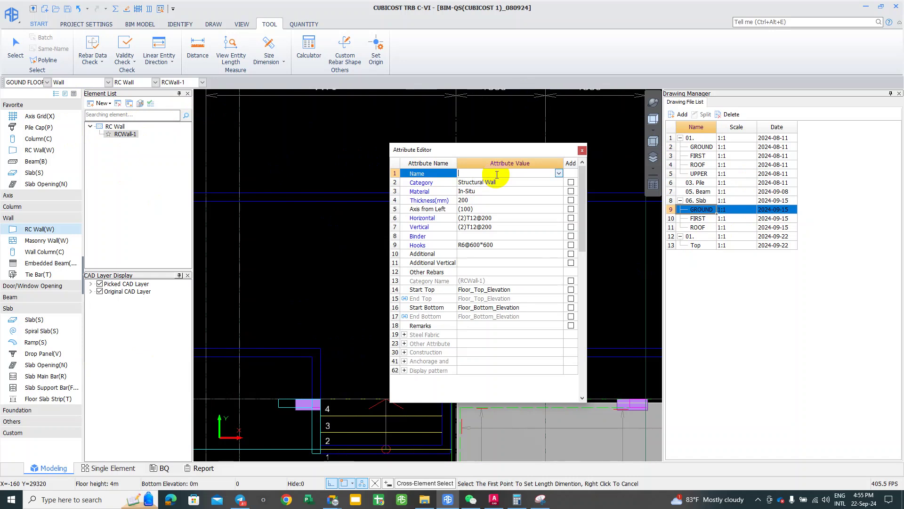
type("wimming")
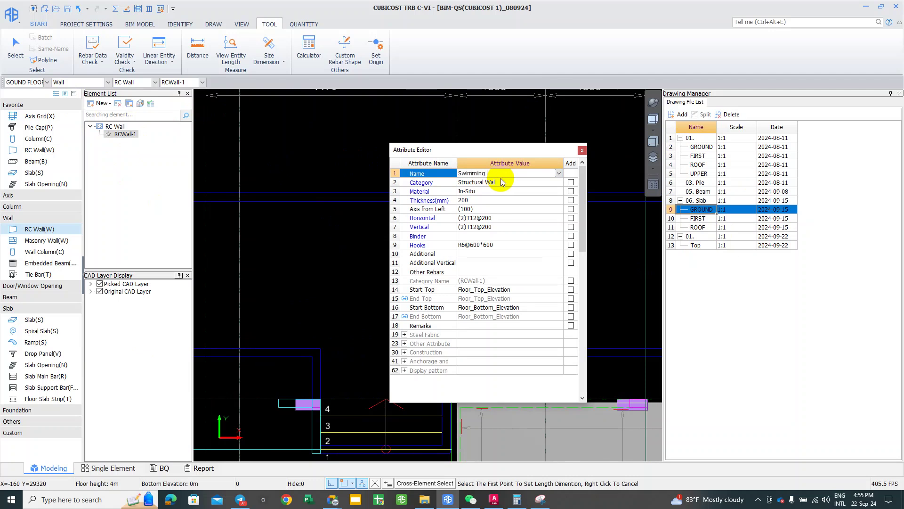
type("ing RC Wall thk 150")
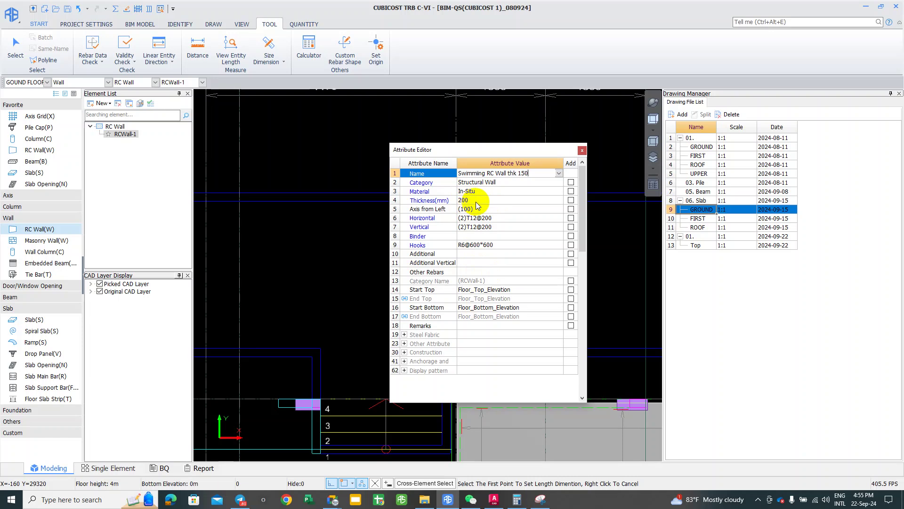
left_click(478, 201)
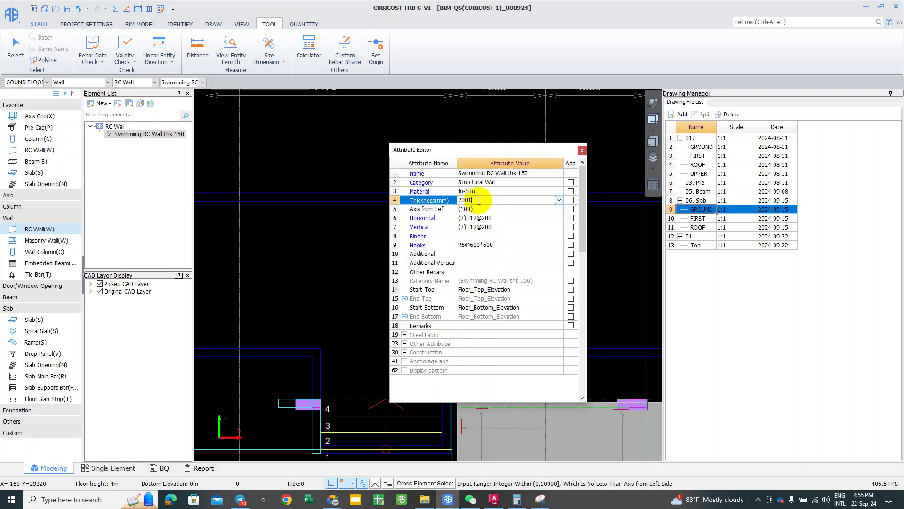
type("150")
key("Return")
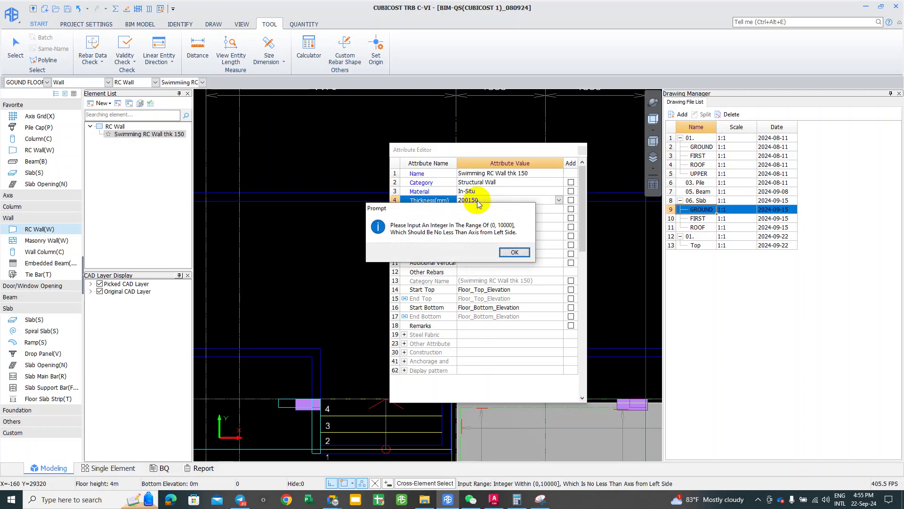
left_click(513, 251)
left_click(438, 195)
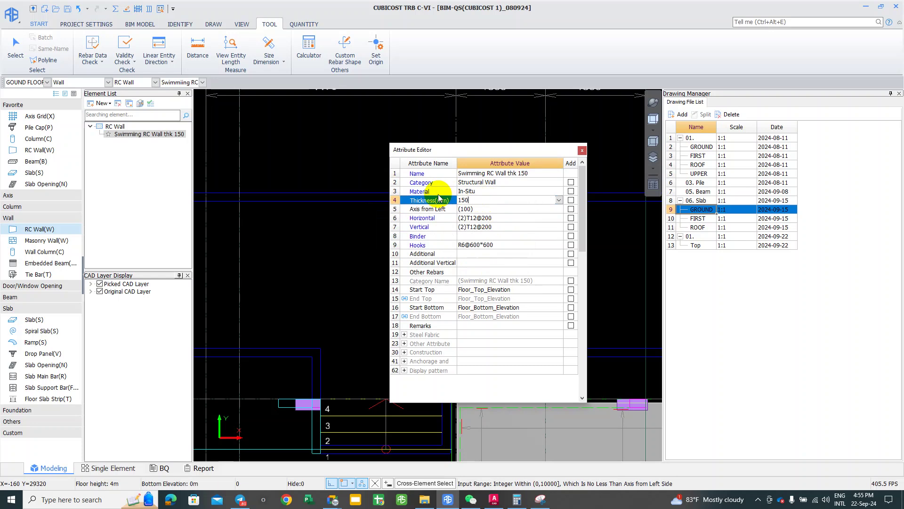
key("Return")
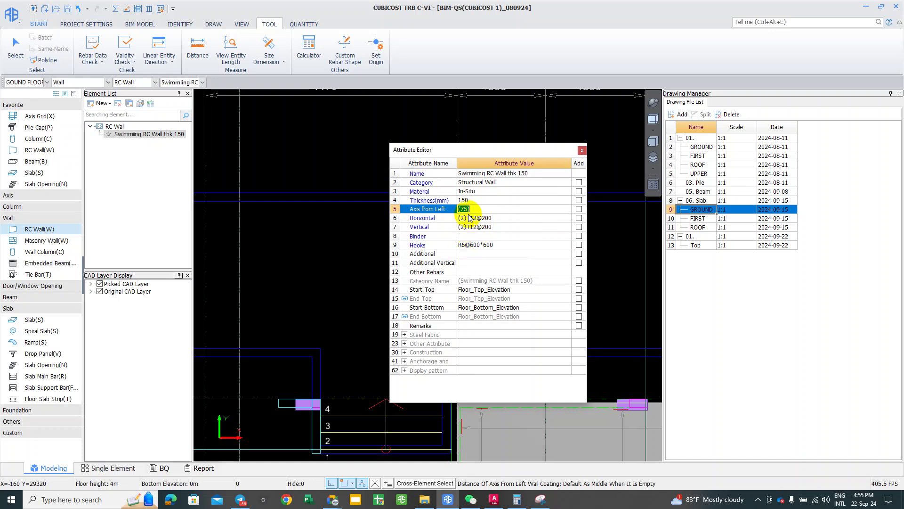
Step: Review the horizontal, vertical, binder and R6@600*600 hook rebar rows, then close the editor
left_click(478, 219)
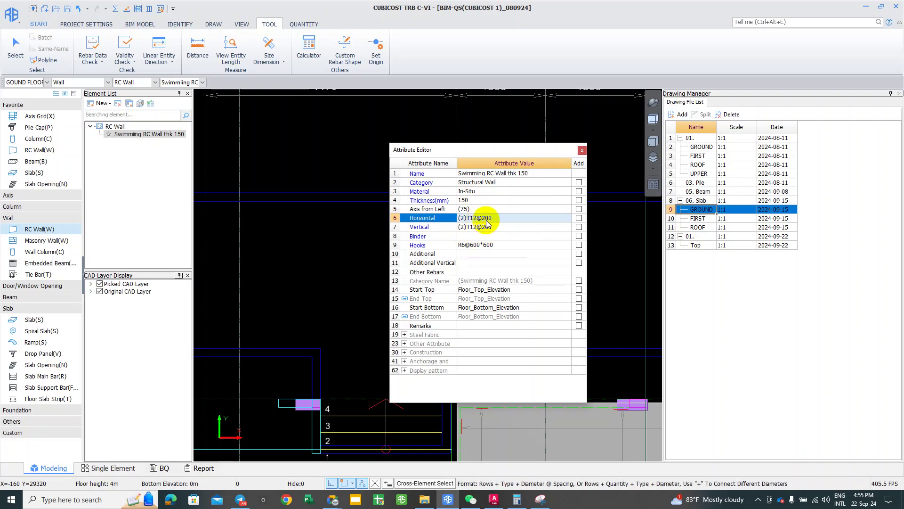
left_click(488, 228)
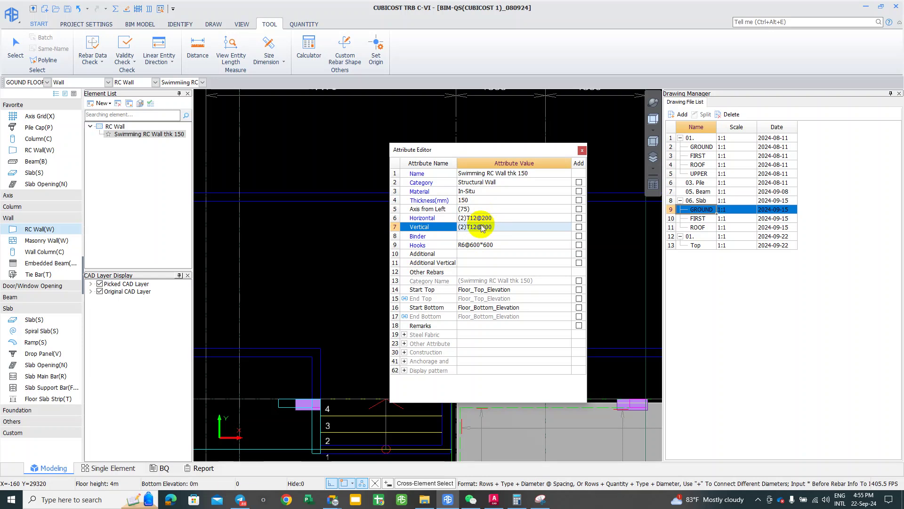
left_click(483, 226)
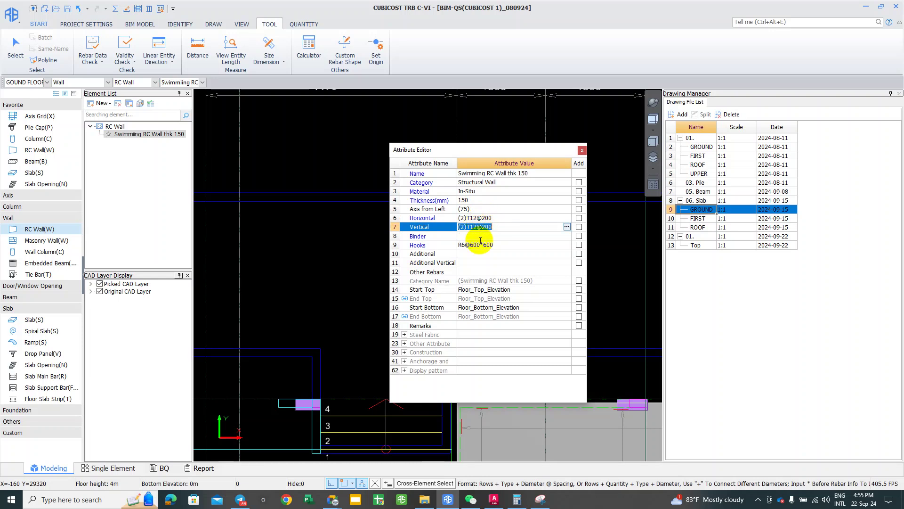
left_click(481, 243)
left_click(474, 236)
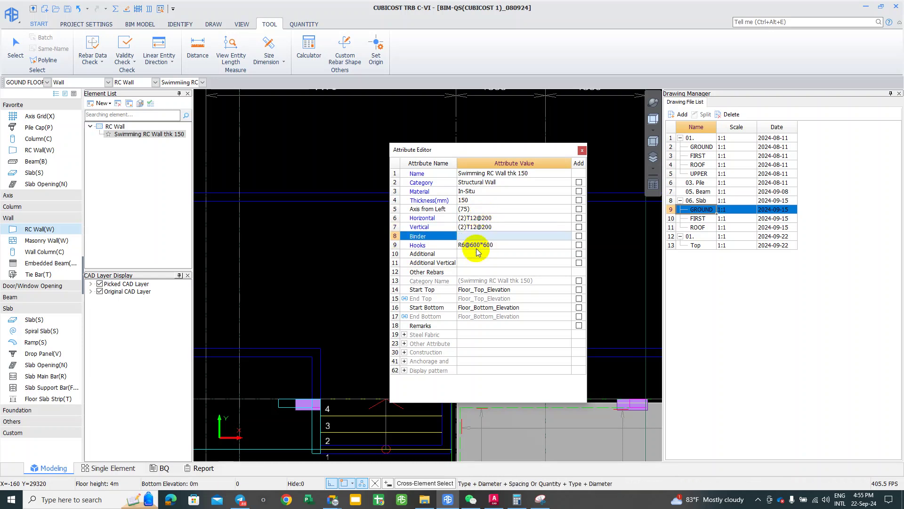
left_click(477, 246)
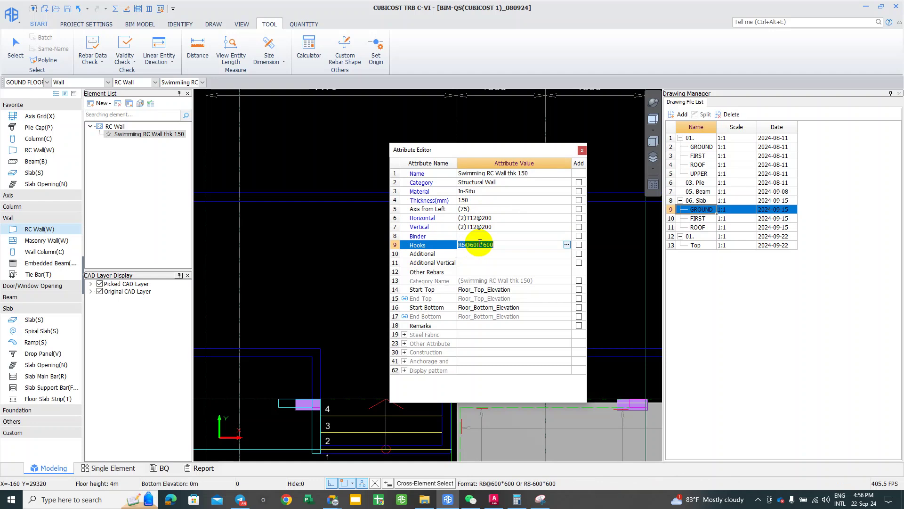
left_click(479, 245)
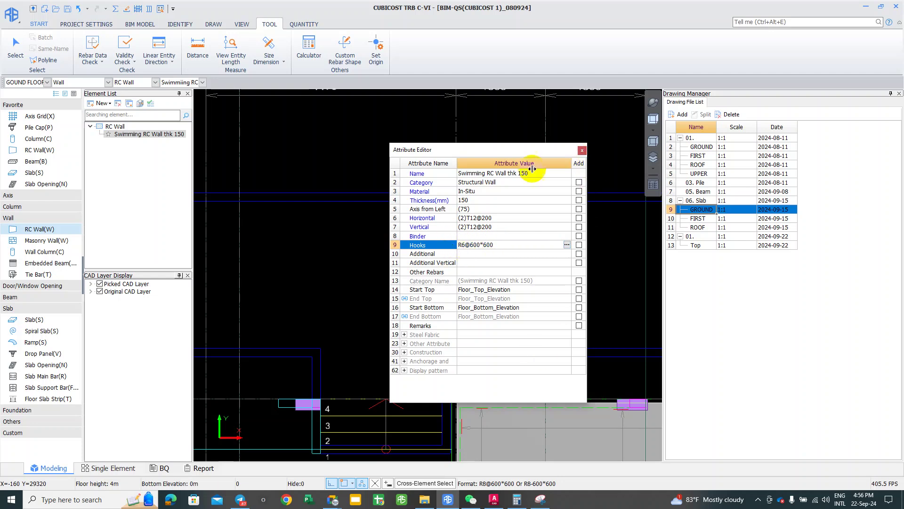
left_click(582, 151)
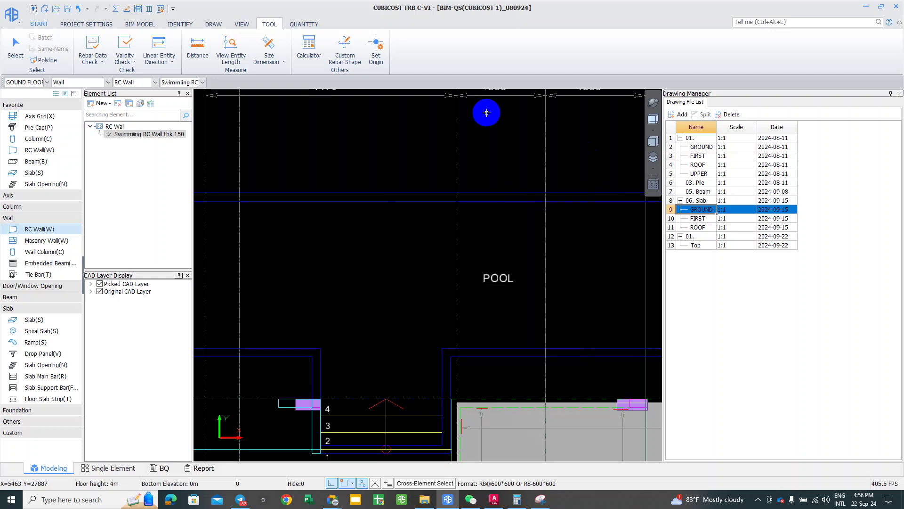
Step: Start drawing a straight Swimming RC Wall thk 150, zoomed in on the pool's top-left corner
scroll(480, 212, "up", 2)
scroll(356, 304, "down", 1)
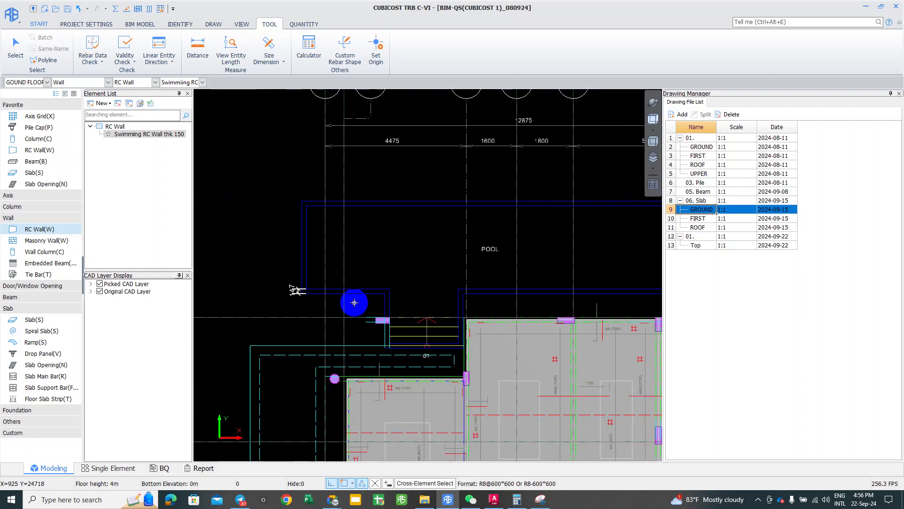
left_click(213, 24)
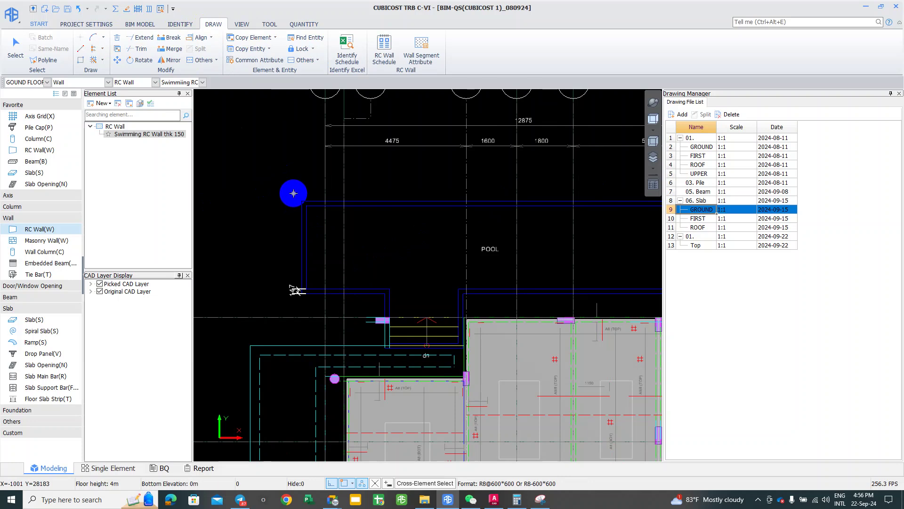
left_click(79, 49)
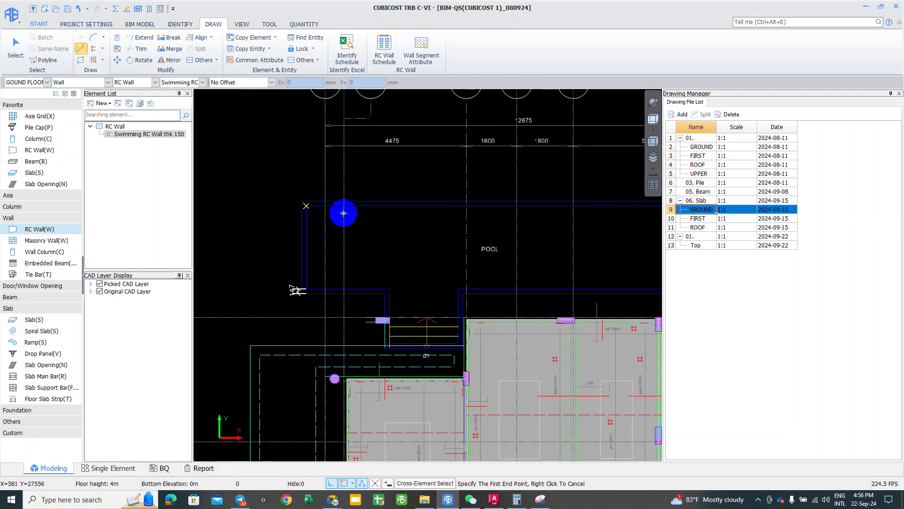
scroll(343, 213, "up", 1)
scroll(293, 198, "up", 1)
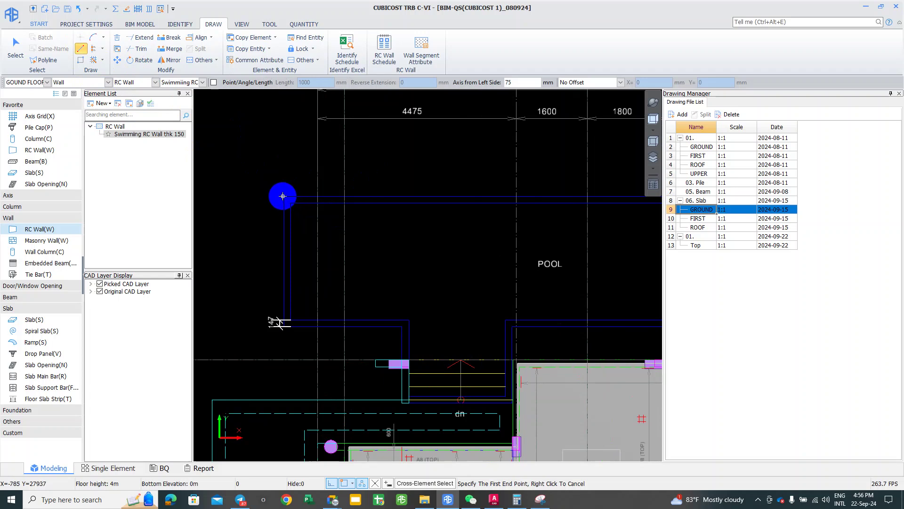
scroll(284, 199, "up", 1)
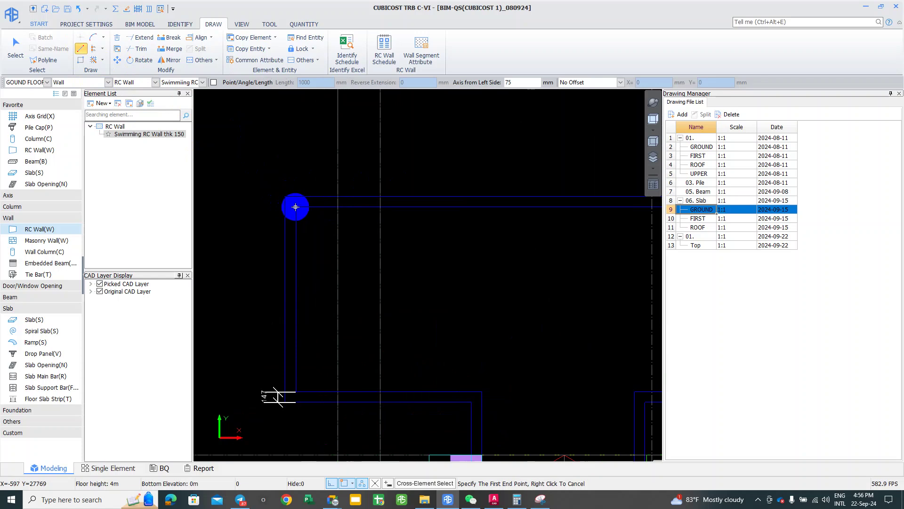
scroll(282, 169, "down", 1)
scroll(282, 170, "up", 1)
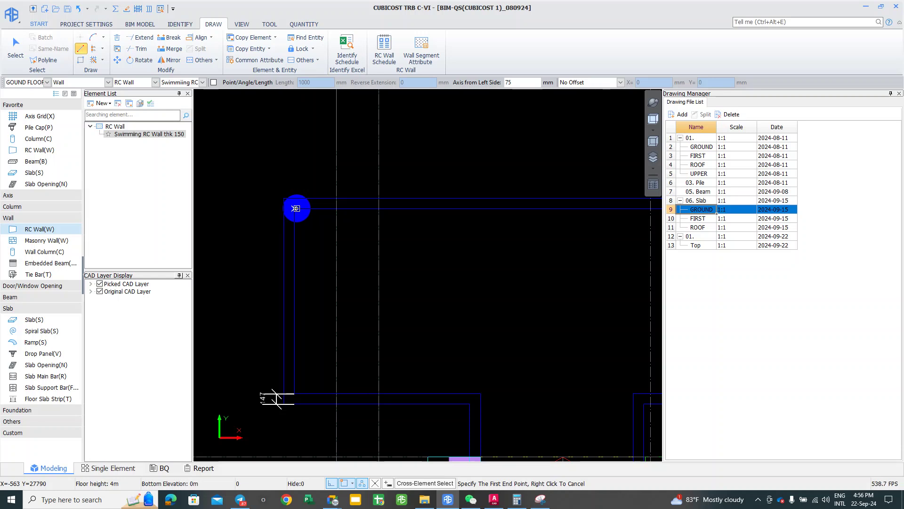
Step: Draw the wall along the pool's top edge from the top-left to the top-right corner
left_click(296, 209)
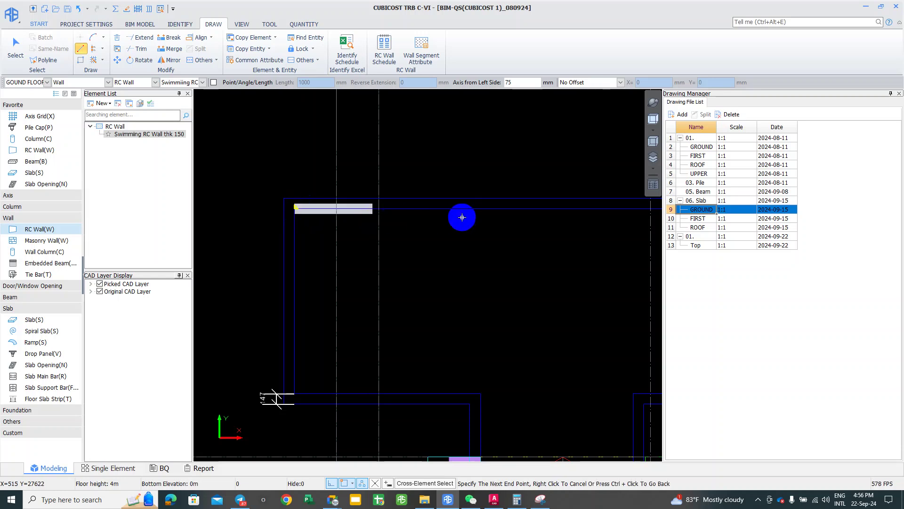
scroll(466, 215, "down", 1)
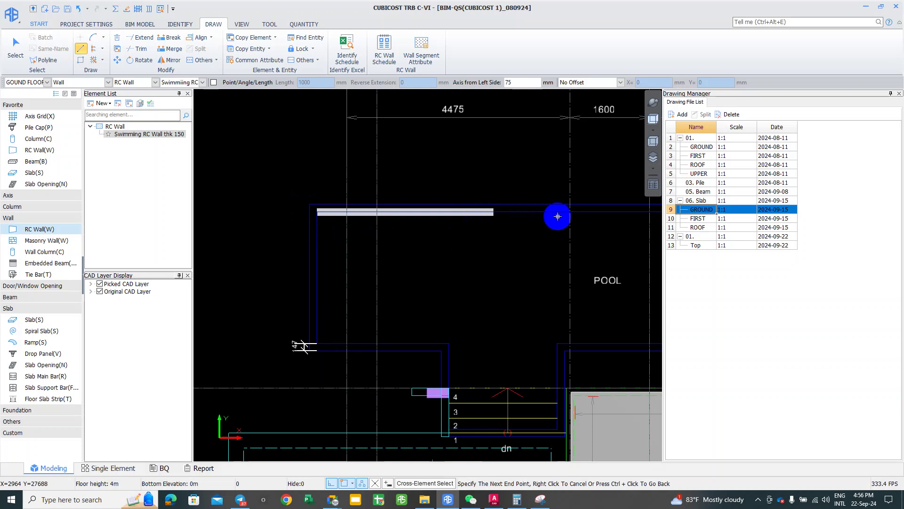
scroll(556, 216, "up", 1)
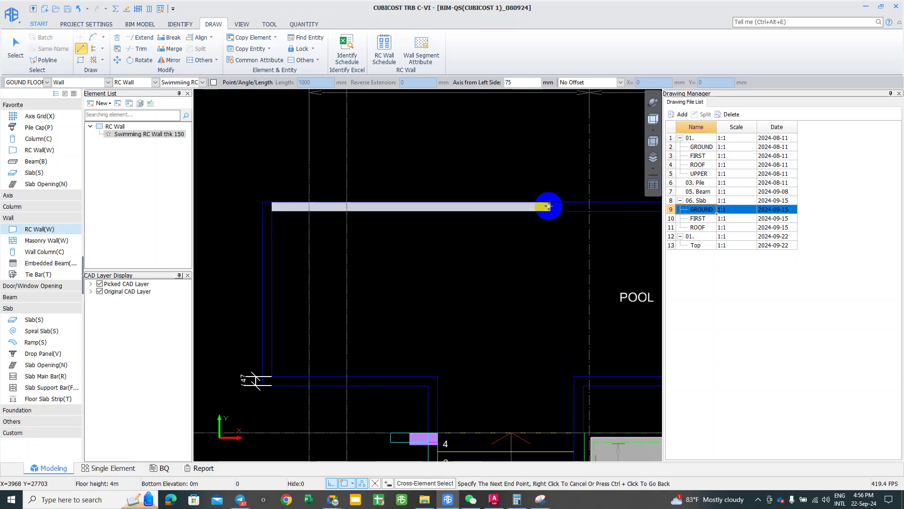
left_click(583, 207)
scroll(372, 222, "down", 1)
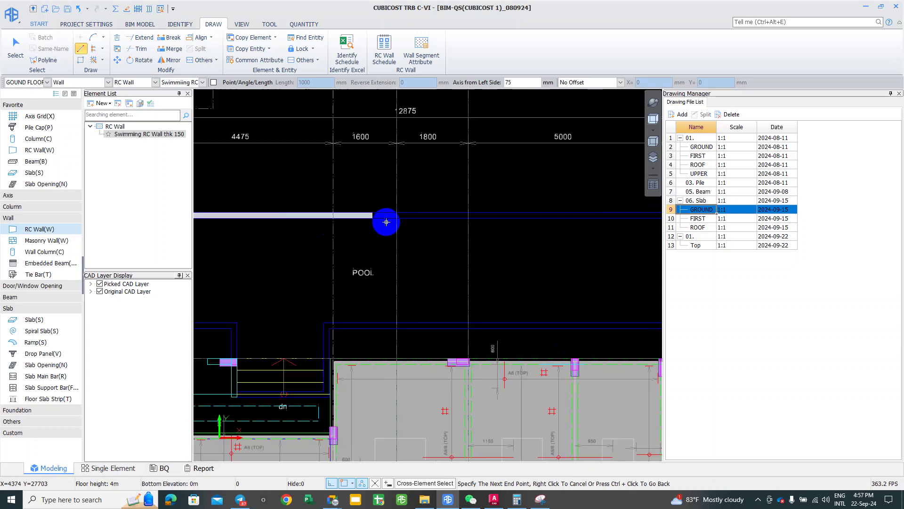
middle_click_drag(440, 228, 259, 229)
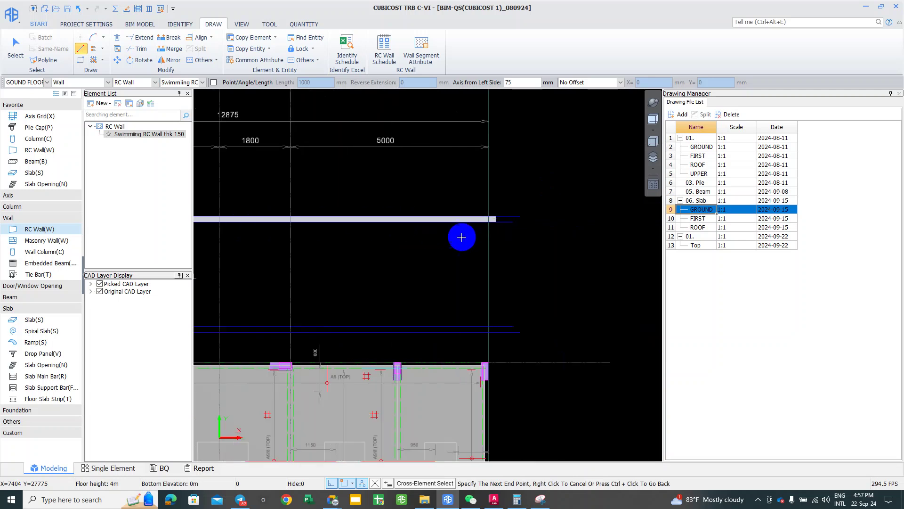
middle_click_drag(461, 239, 417, 247)
scroll(471, 224, "up", 2)
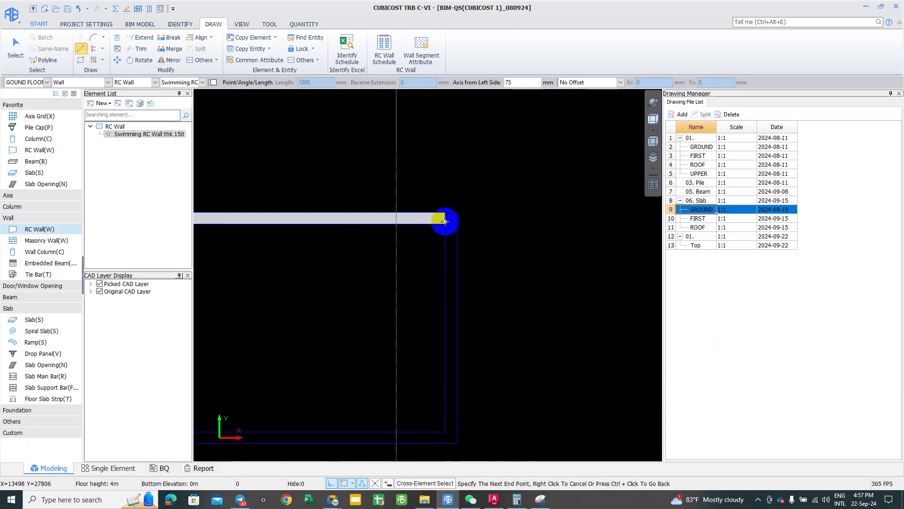
scroll(444, 221, "up", 2)
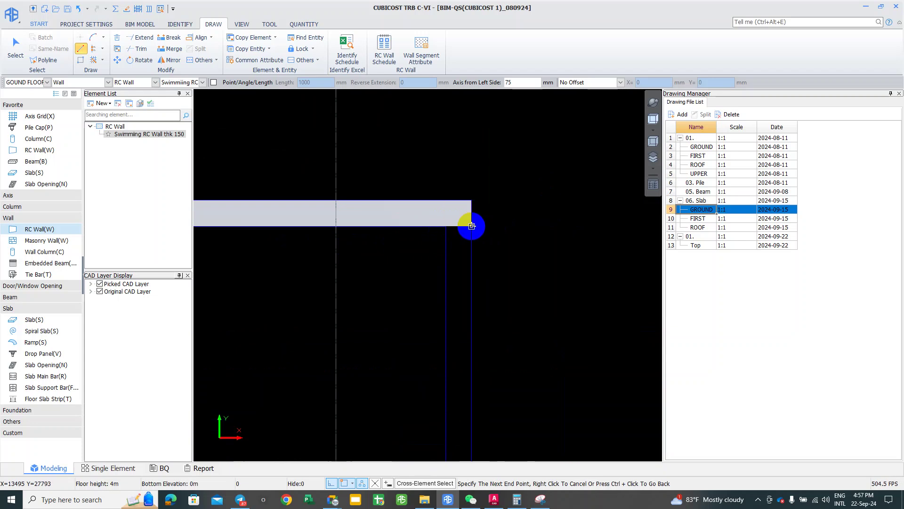
left_click(472, 226)
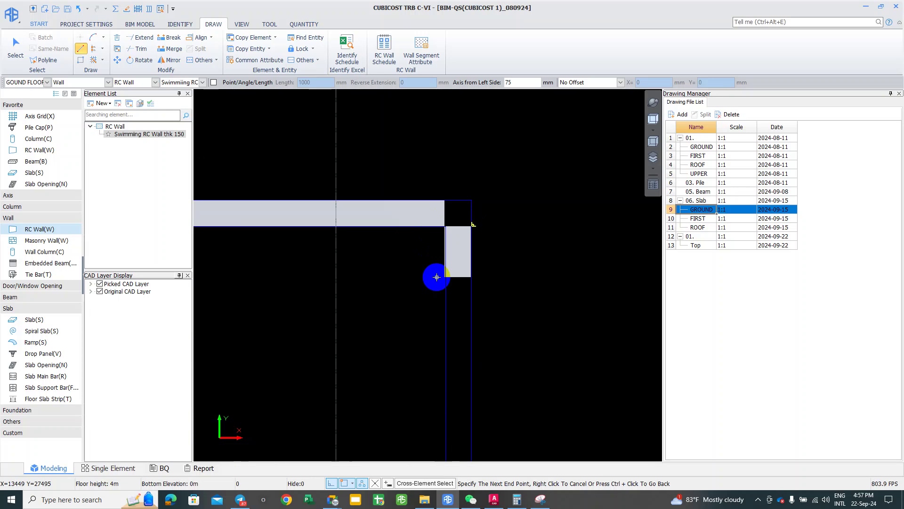
Step: Discard the short stray vertical wall piece and end the wall run
scroll(445, 259, "up", 3)
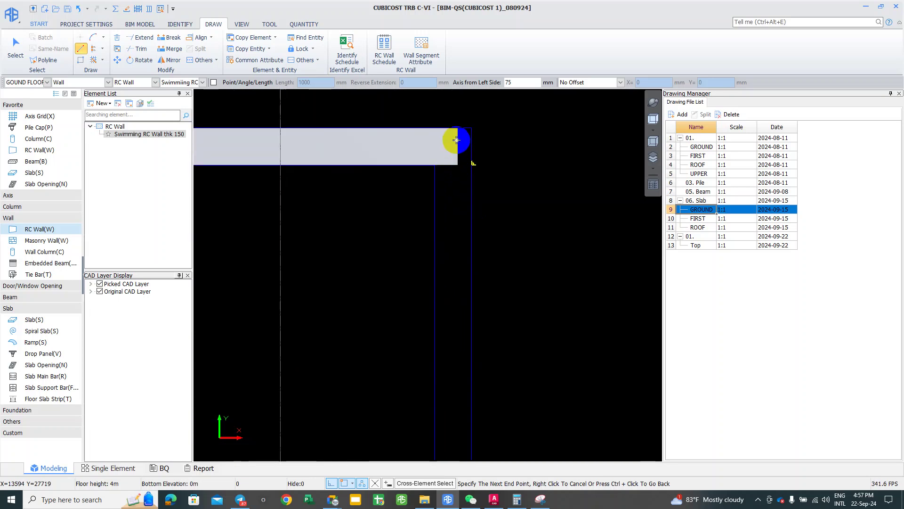
scroll(391, 309, "up", 2)
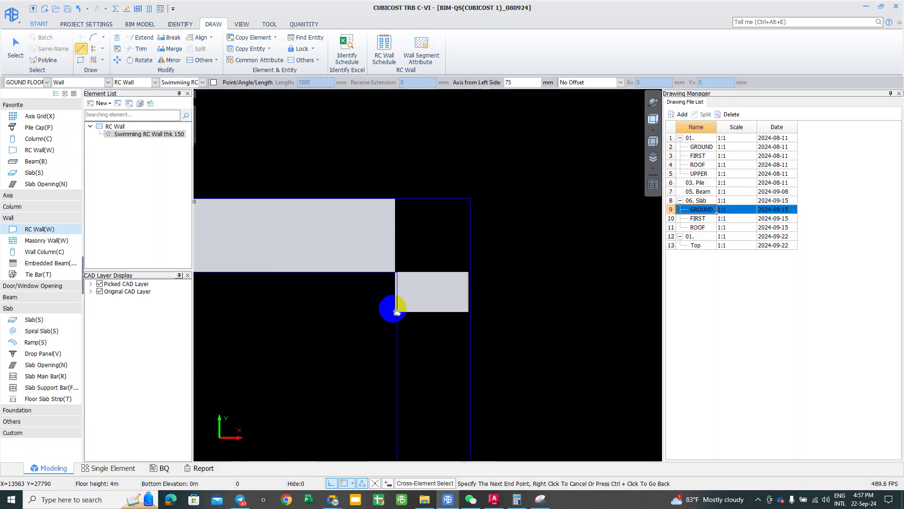
left_click(390, 320)
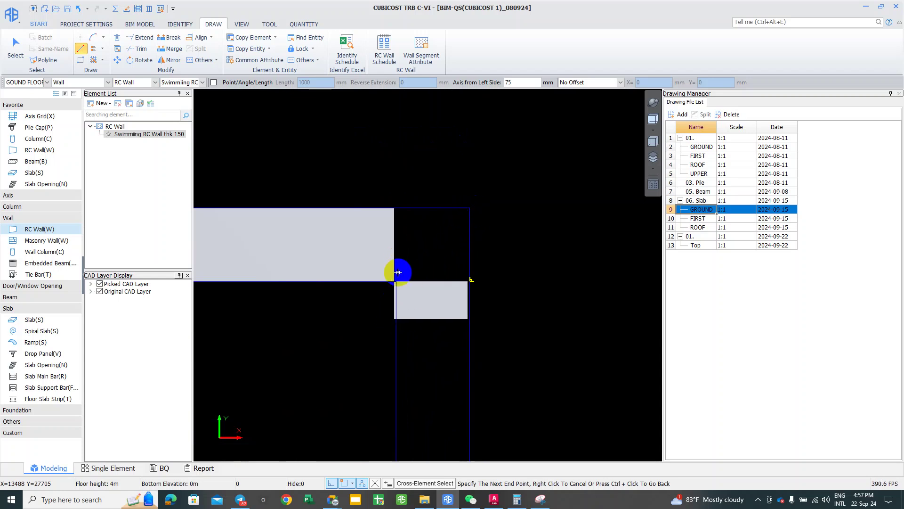
right_click(407, 260)
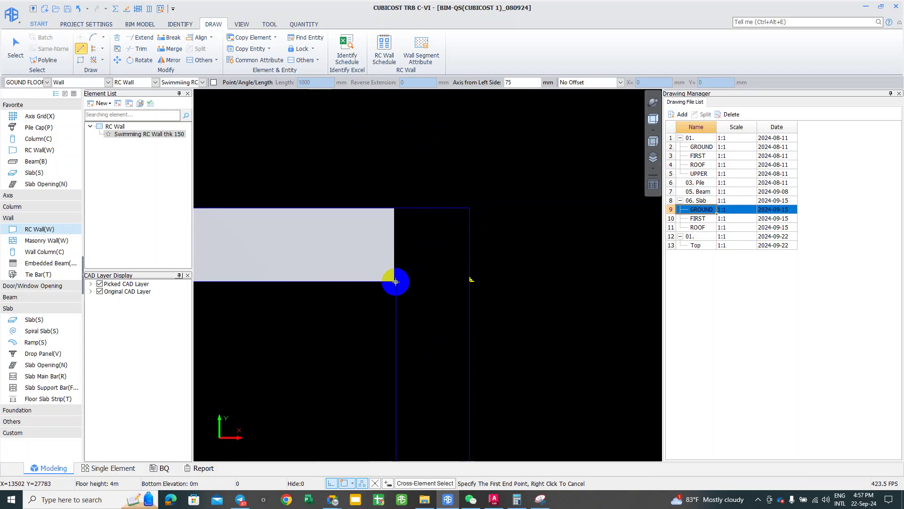
Step: Start a Swimming RC Wall thk 150 at the existing wall's corner and run it down to the next pool corner
scroll(394, 281, "up", 1)
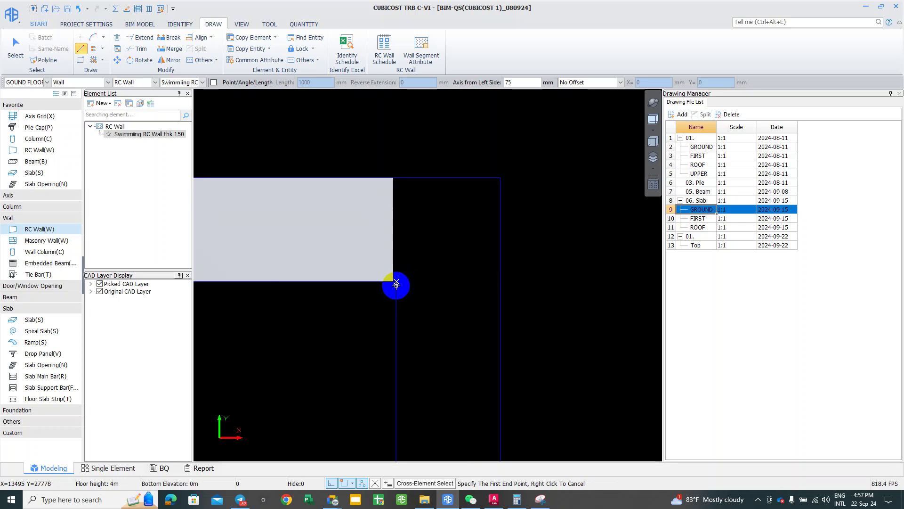
scroll(395, 283, "down", 1)
left_click(395, 283)
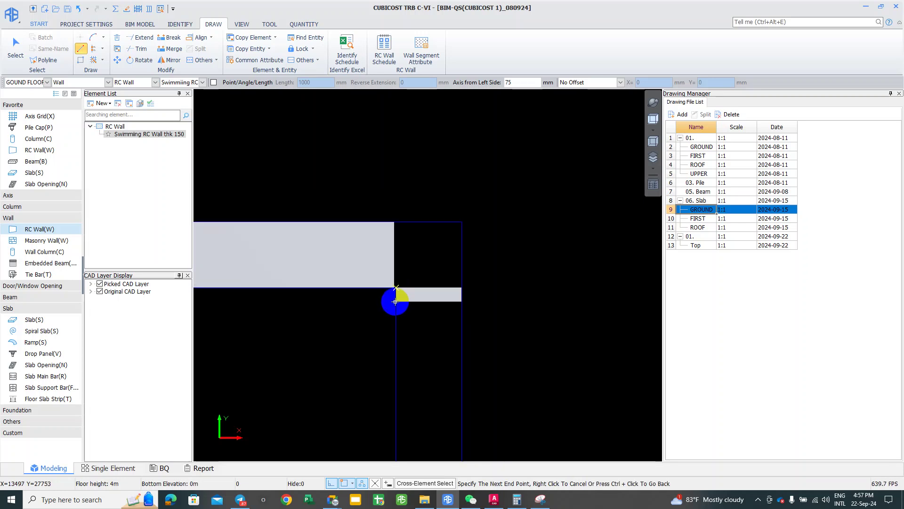
middle_click_drag(400, 367, 444, 186)
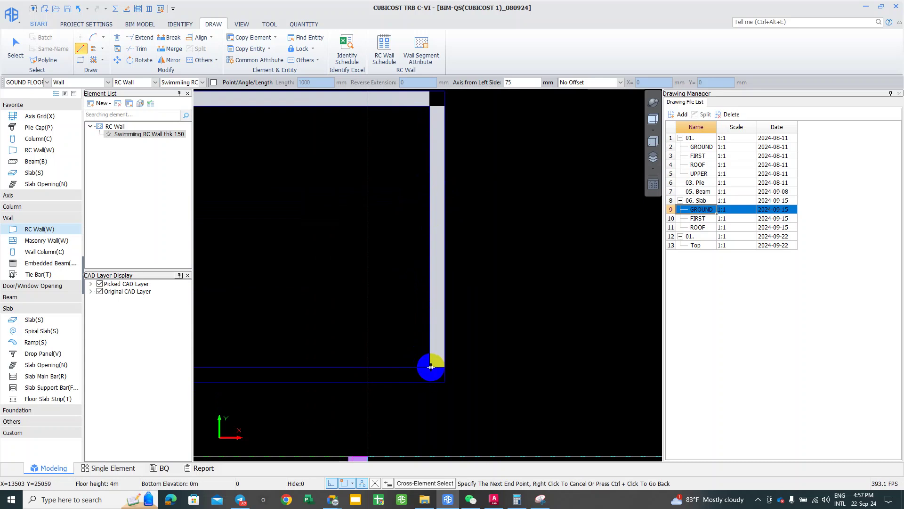
scroll(431, 364, "up", 2)
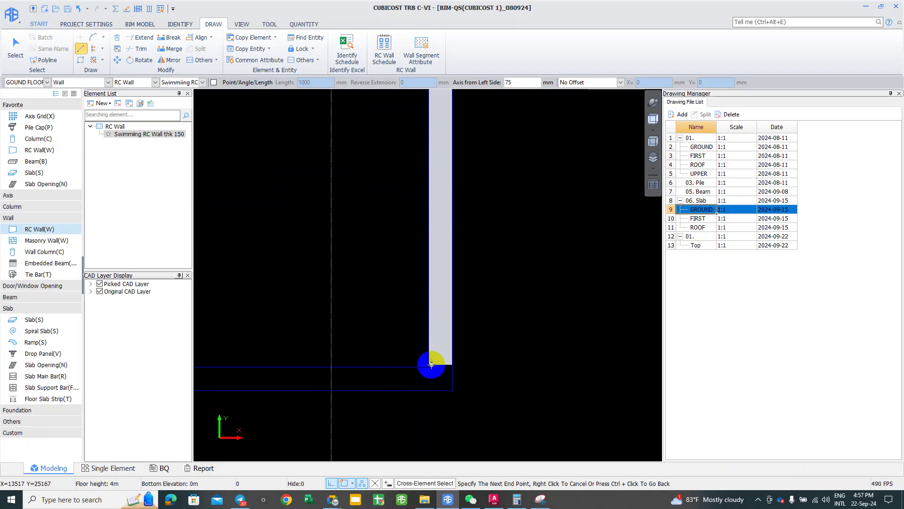
scroll(431, 364, "up", 3)
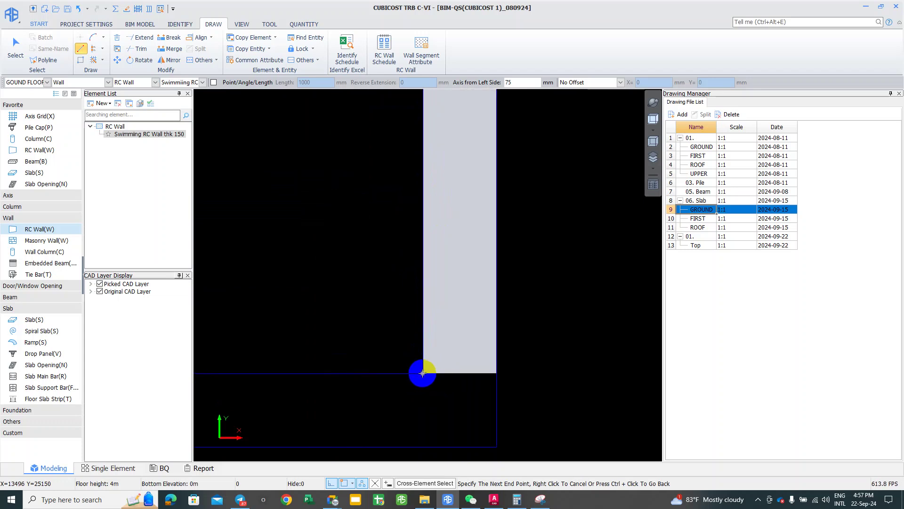
scroll(406, 374, "down", 2)
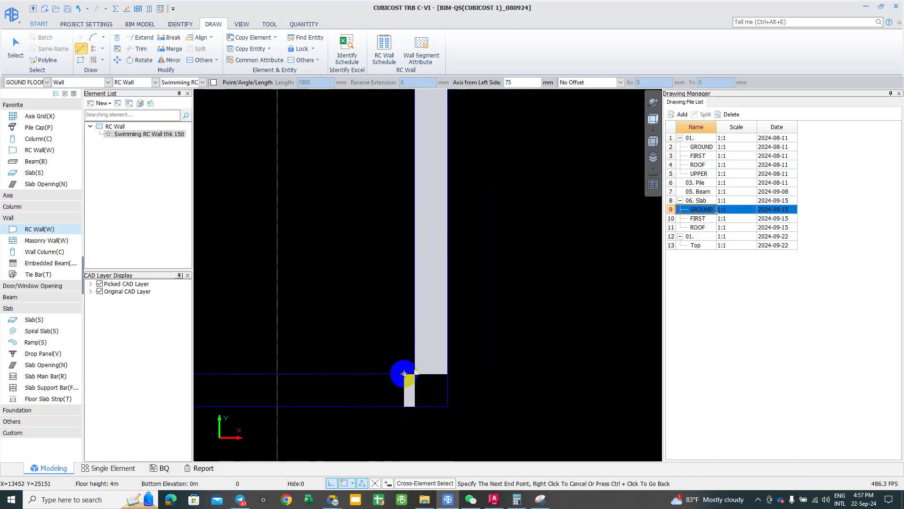
scroll(404, 374, "down", 2)
mouse_move(300, 316)
middle_mouse_down()
mouse_move(531, 323)
mouse_move(538, 339)
middle_mouse_up()
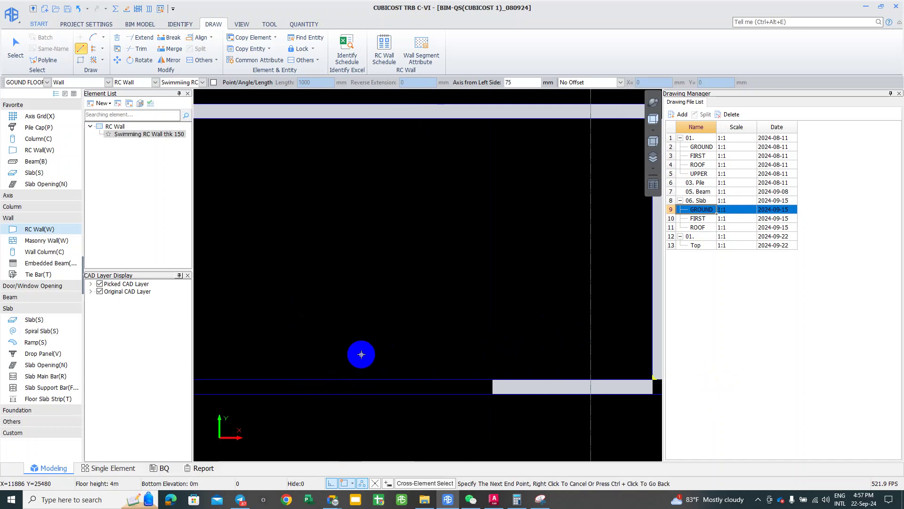
middle_click_drag(674, 366, 412, 363)
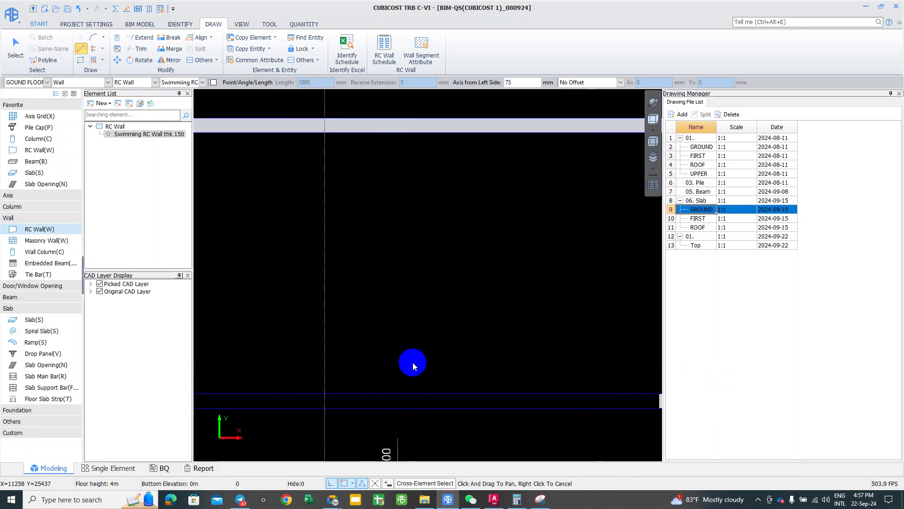
scroll(413, 363, "down", 2)
middle_click_drag(347, 354, 410, 343)
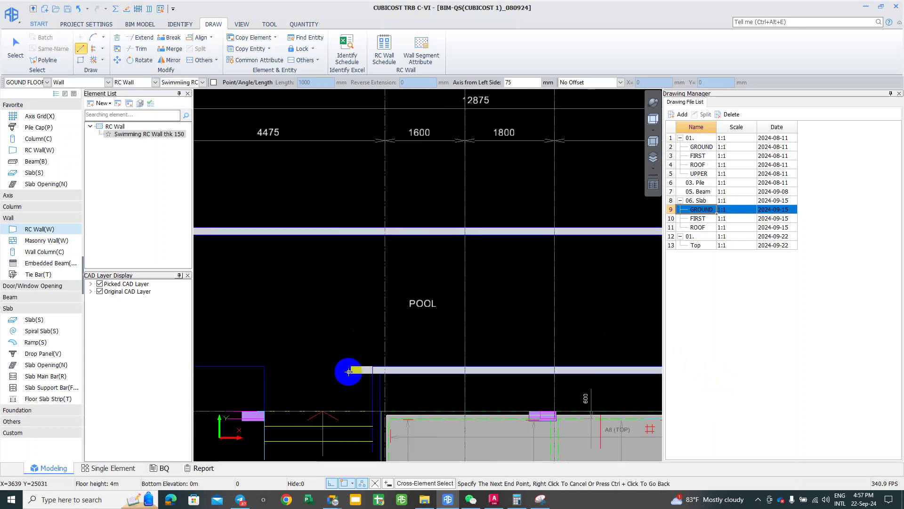
scroll(366, 372, "up", 1)
scroll(373, 369, "up", 4)
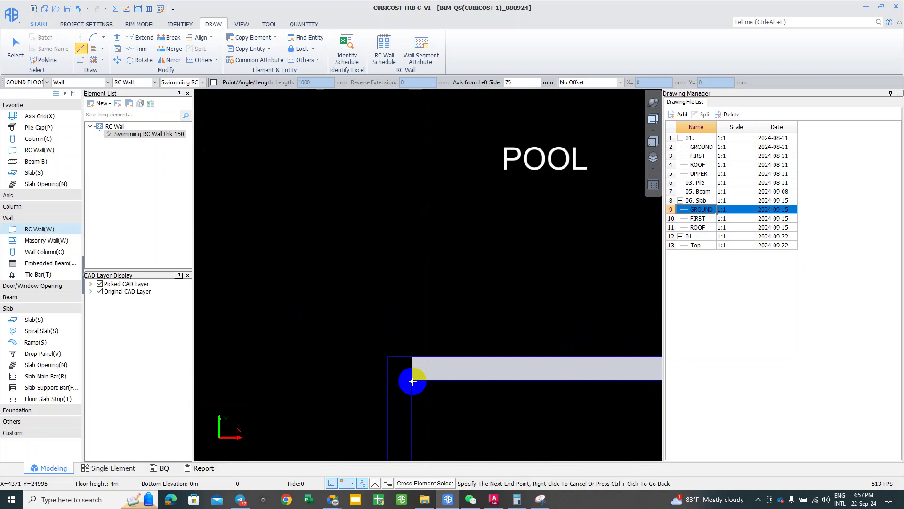
scroll(412, 379, "up", 2)
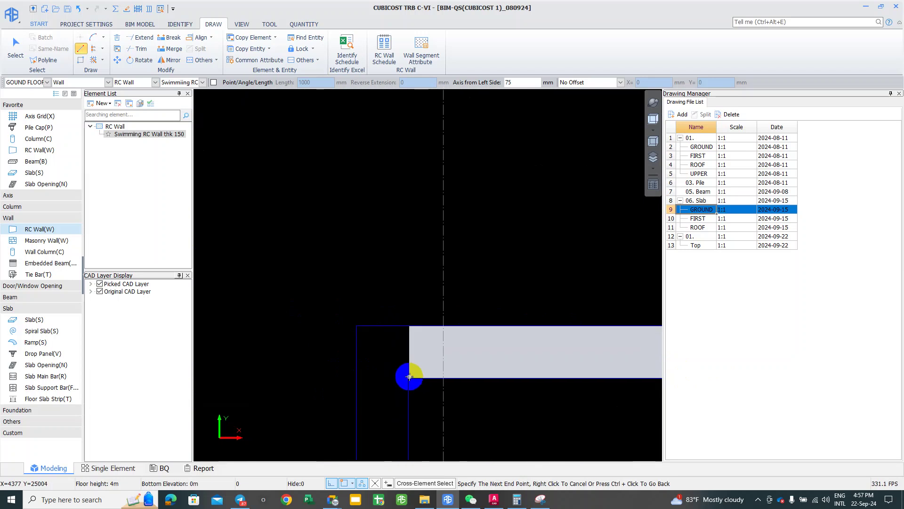
scroll(409, 377, "down", 1)
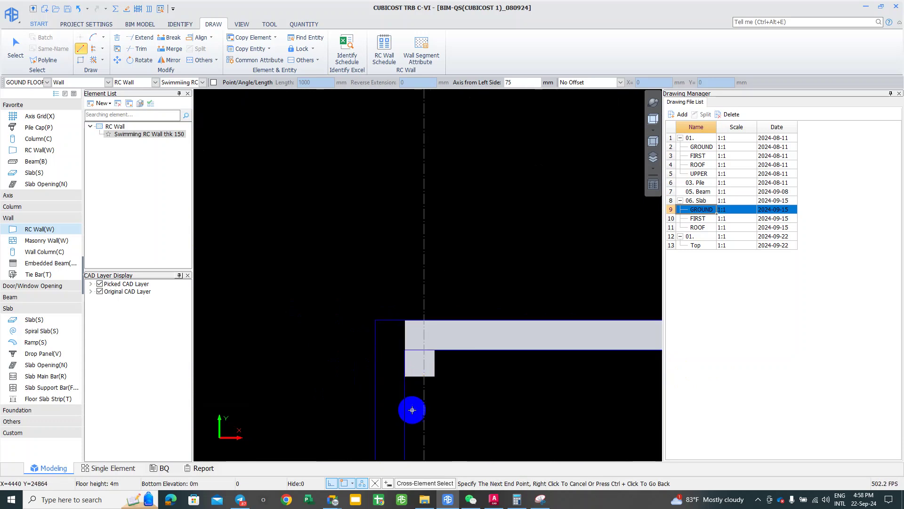
mouse_move(410, 390)
middle_mouse_down()
mouse_move(415, 216)
mouse_move(419, 327)
middle_mouse_up()
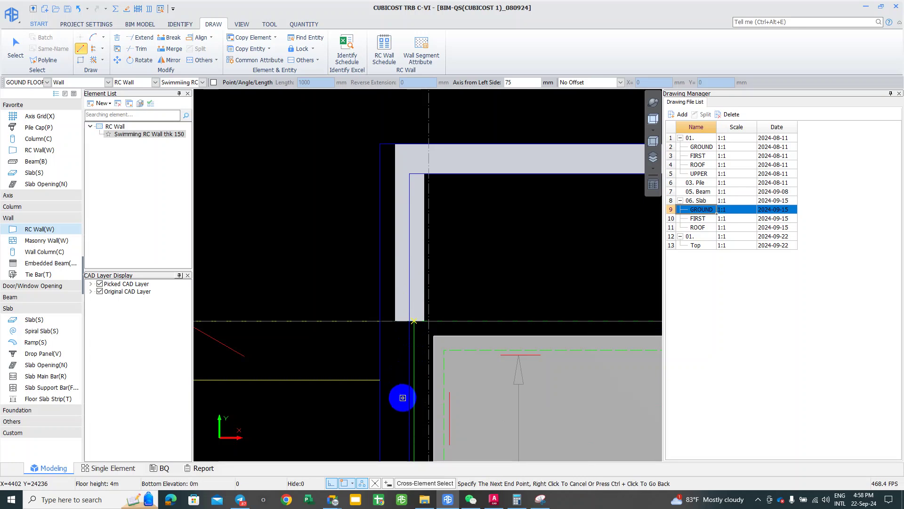
mouse_move(414, 212)
middle_mouse_down()
mouse_move(397, 339)
mouse_move(410, 198)
middle_mouse_up()
scroll(426, 153, "up", 4)
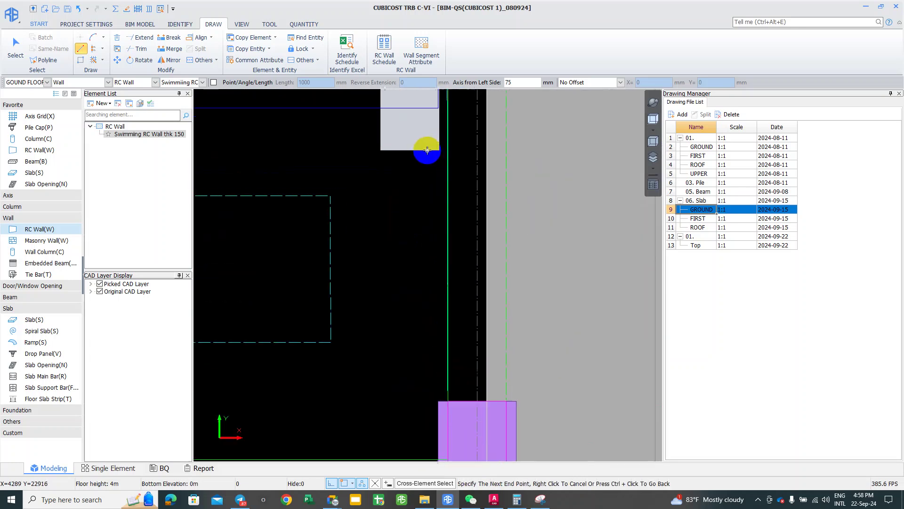
middle_click_drag(414, 255, 381, 425)
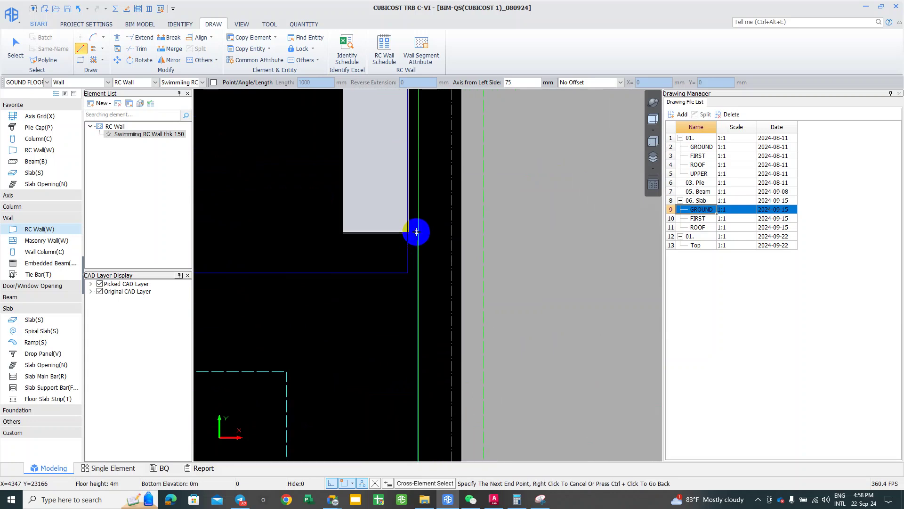
left_click(404, 272)
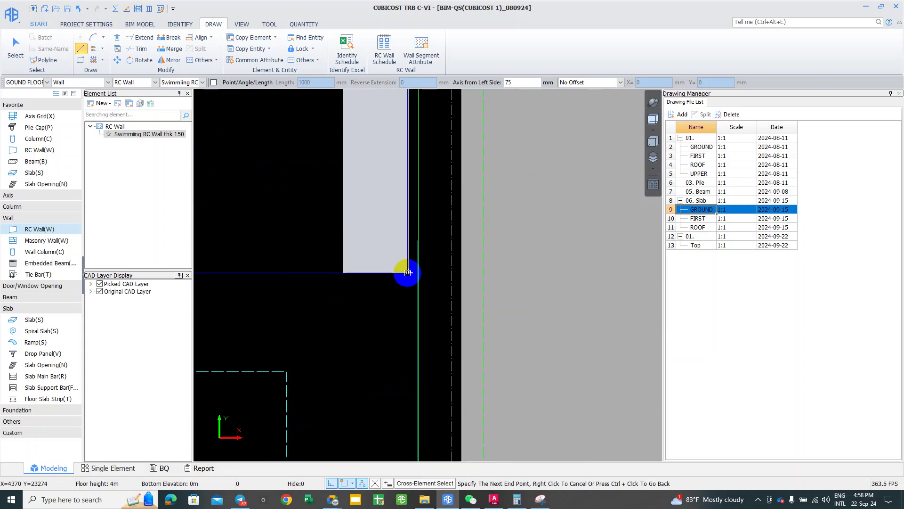
Step: Continue the wall across the bottom and up the left side, then finish and exit wall drawing
scroll(408, 272, "down", 5)
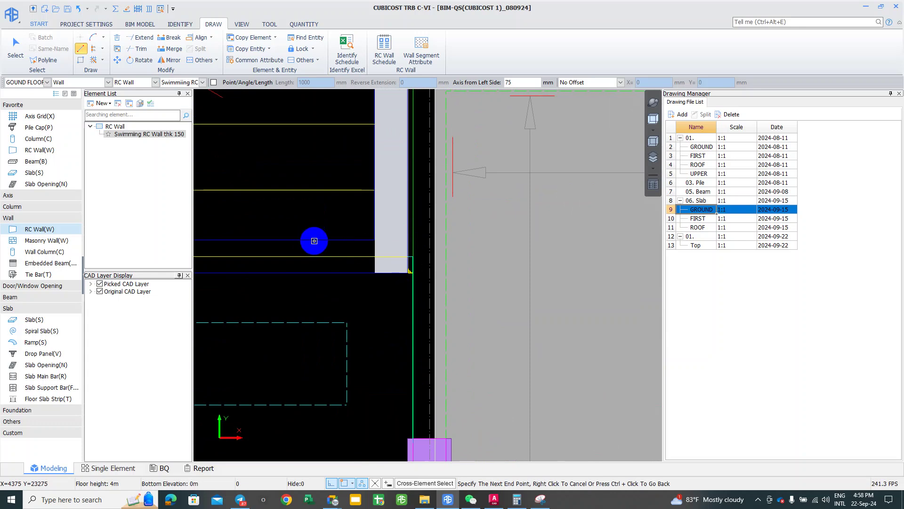
middle_click_drag(312, 240, 531, 258)
left_click(305, 256)
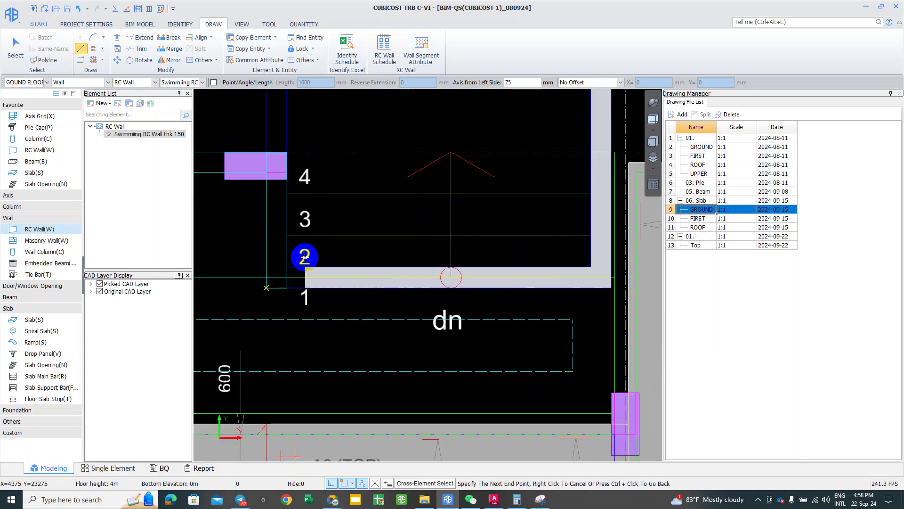
left_click(261, 288)
middle_click_drag(283, 83, 277, 295)
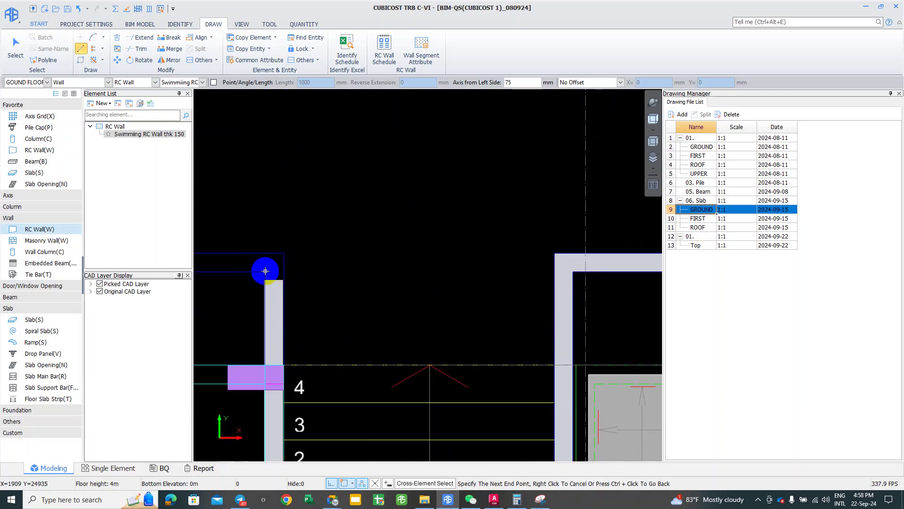
middle_click_drag(403, 274, 485, 295)
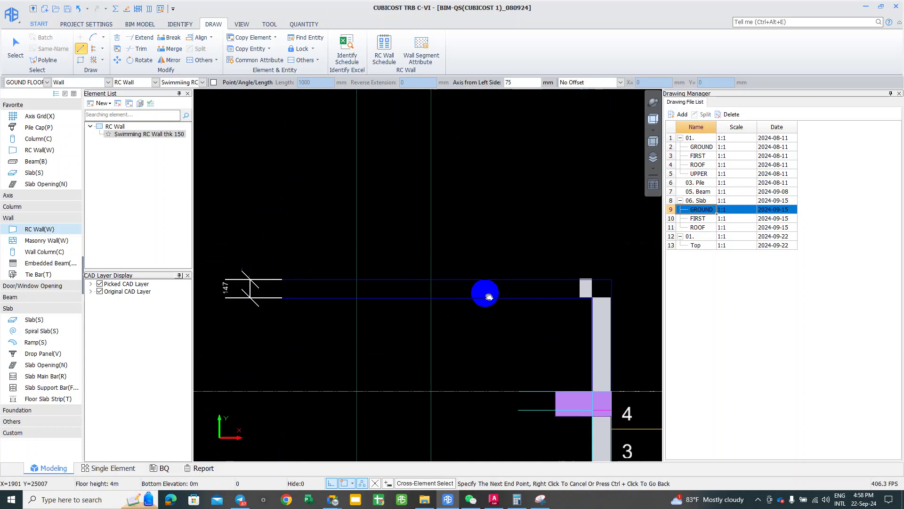
scroll(361, 288, "down", 2)
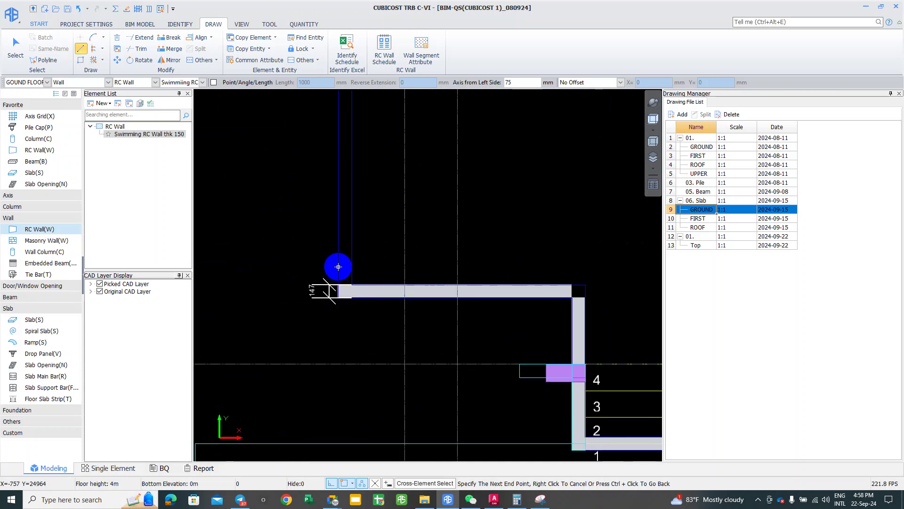
scroll(330, 292, "down", 2)
scroll(346, 351, "up", 3)
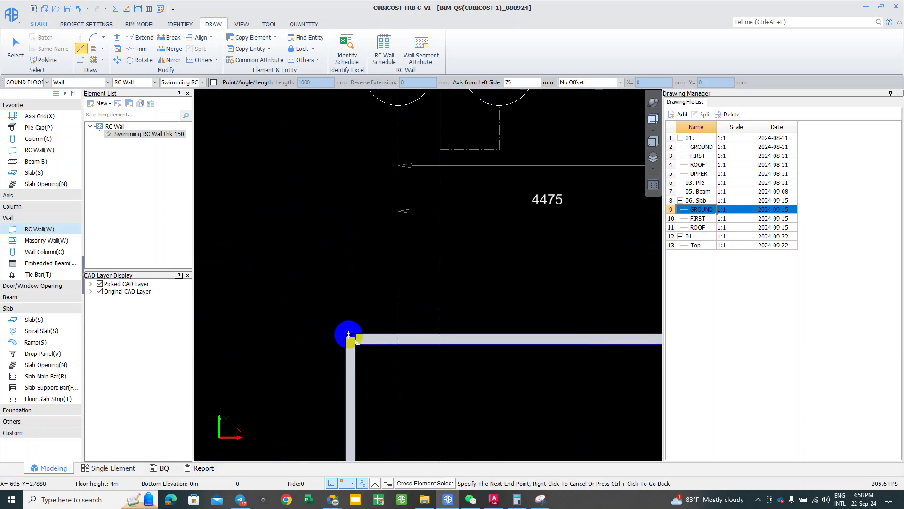
scroll(349, 334, "up", 2)
scroll(348, 335, "up", 1)
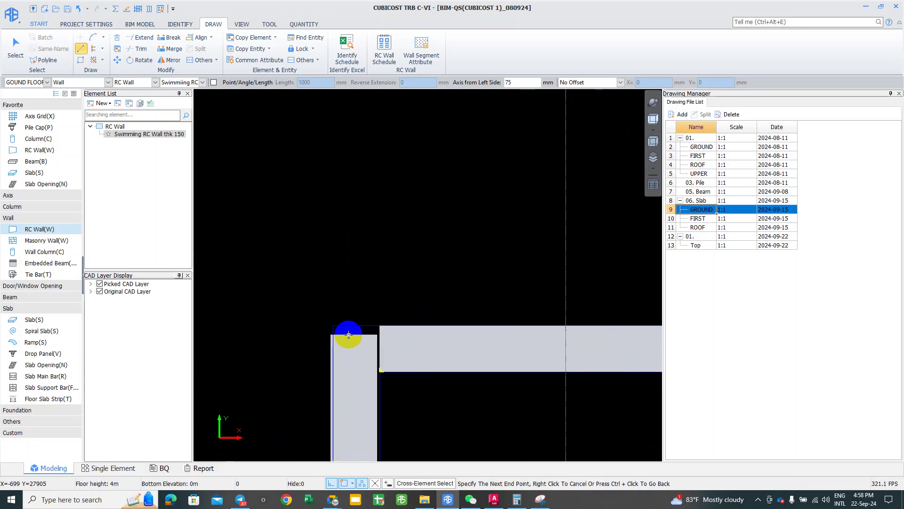
scroll(348, 332, "up", 1)
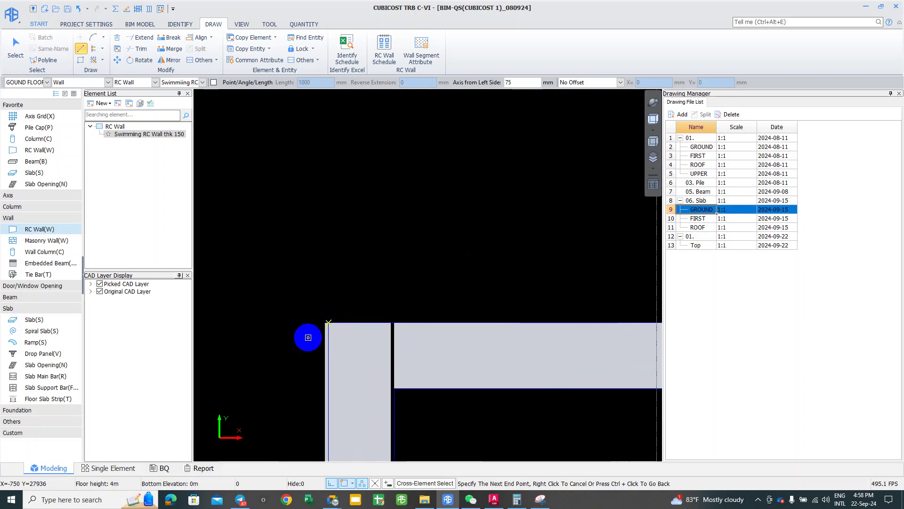
right_click(301, 331)
scroll(351, 372, "up", 1)
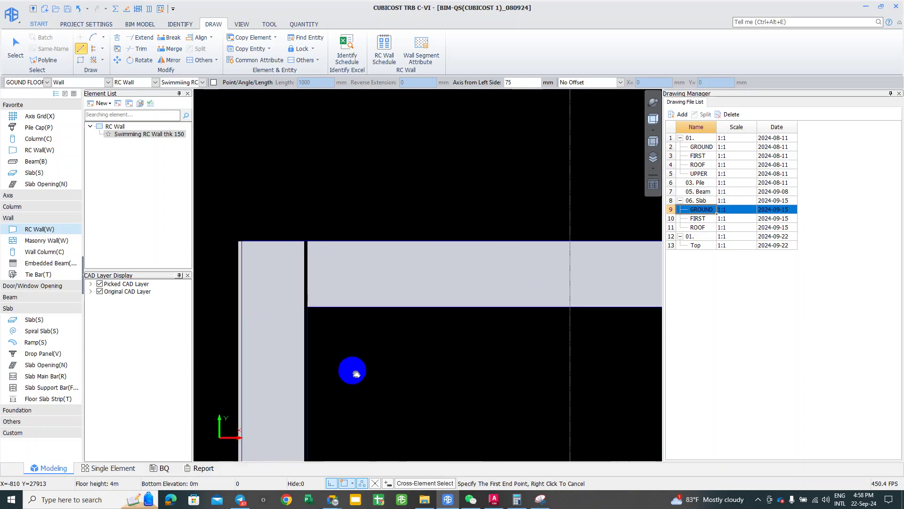
scroll(351, 326, "up", 1)
right_click(350, 325)
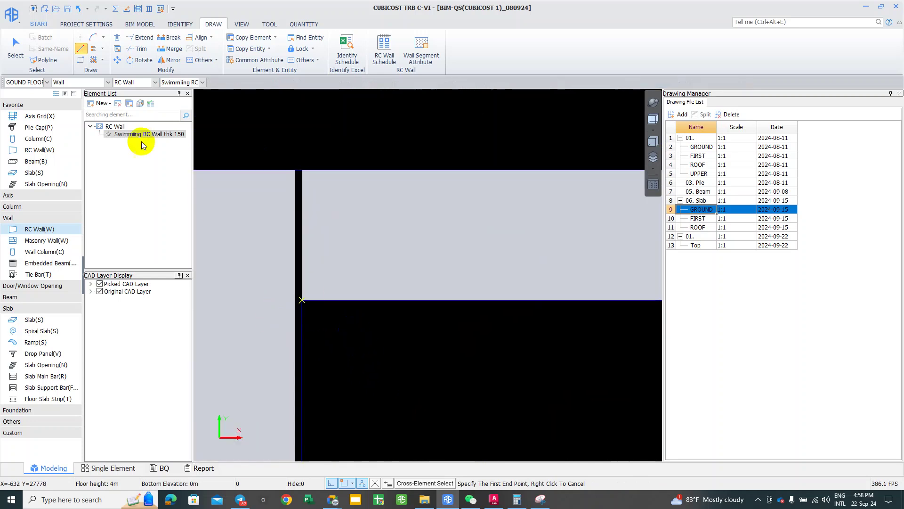
Step: Select the left wall strip and start Single Align, then cancel it
left_click(289, 224)
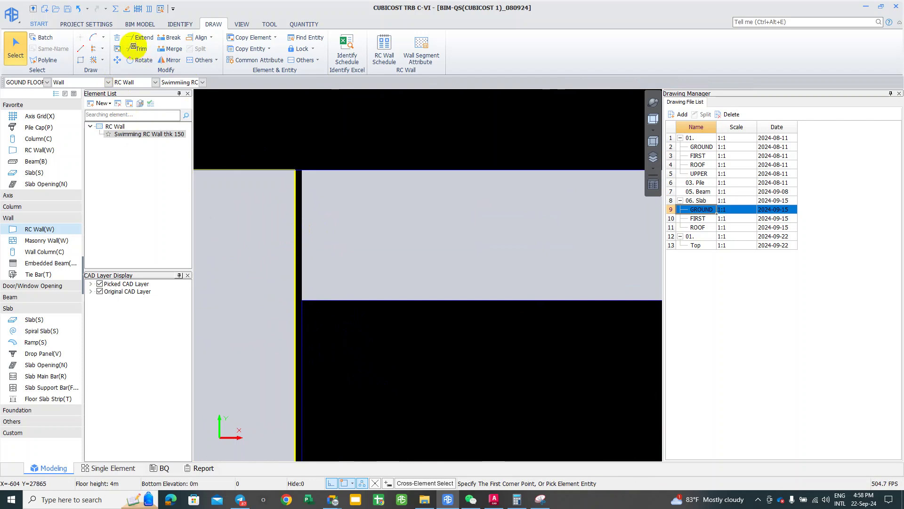
left_click(200, 38)
left_click(215, 49)
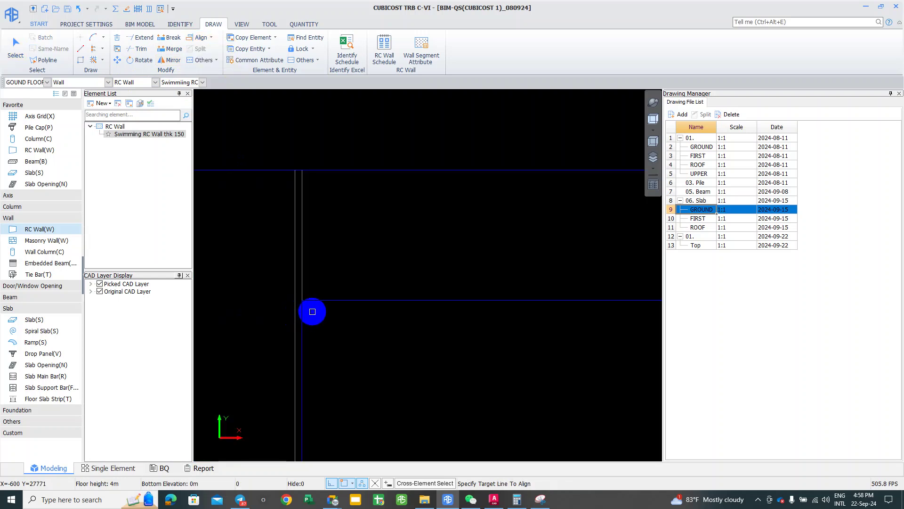
scroll(313, 310, "down", 2)
right_click(278, 230)
Step: Select the pool wall piece near grid 4 and single-align its edge to the horizontal CAD line
scroll(279, 229, "down", 1)
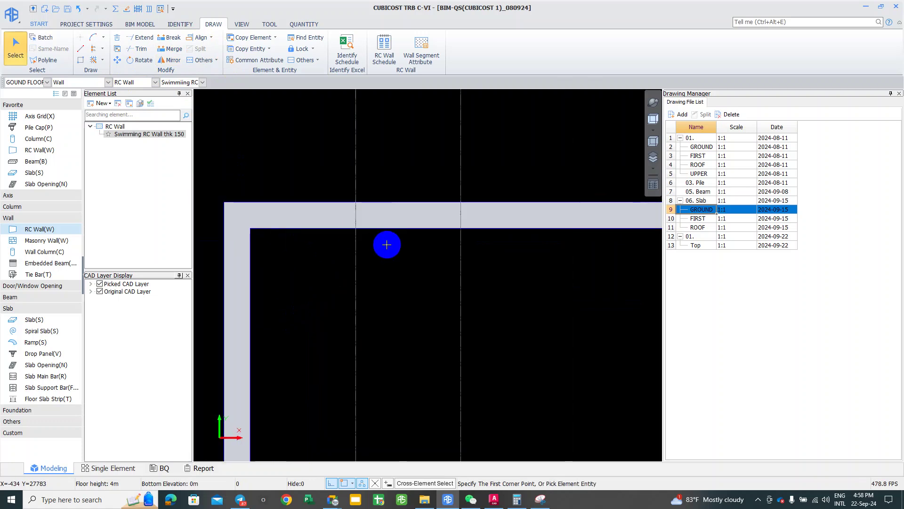
scroll(372, 271, "down", 1)
middle_click_drag(387, 333, 307, 149)
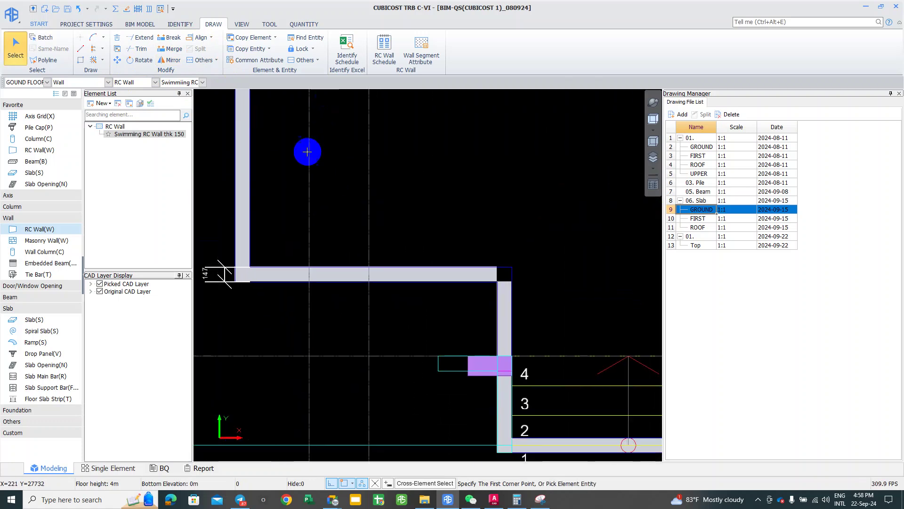
scroll(247, 288, "up", 1)
scroll(527, 246, "up", 1)
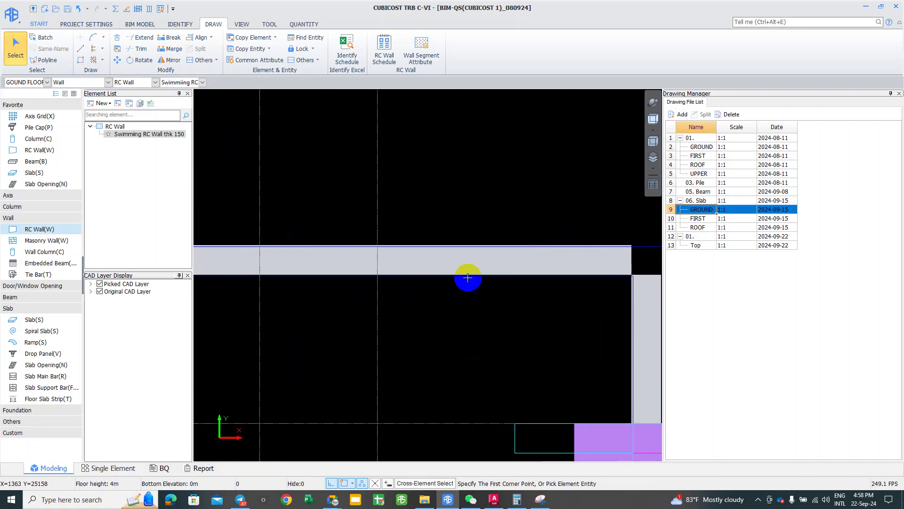
scroll(607, 270, "up", 2)
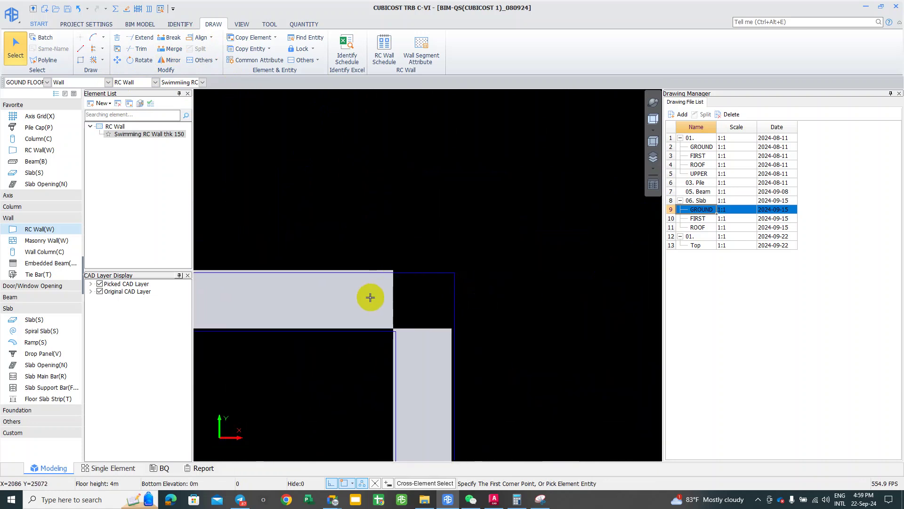
scroll(362, 306, "up", 1)
scroll(339, 376, "up", 1)
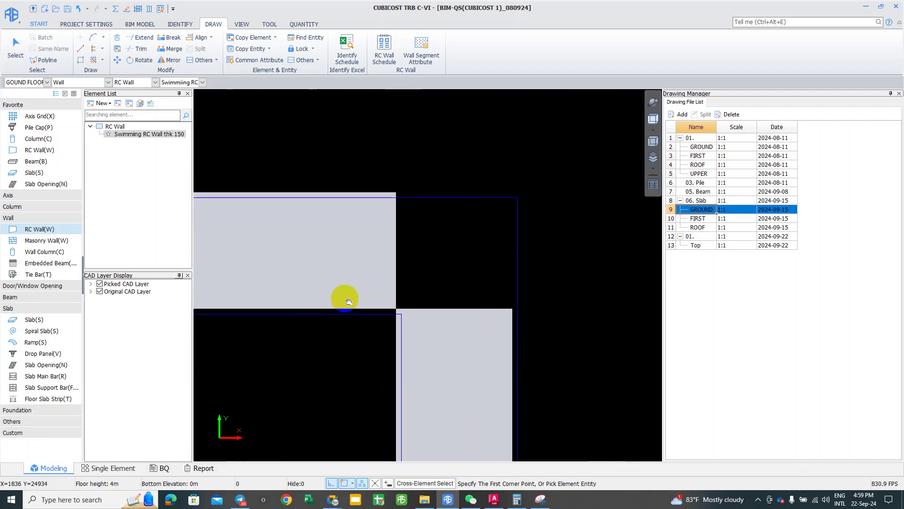
left_click_drag(409, 259, 393, 259)
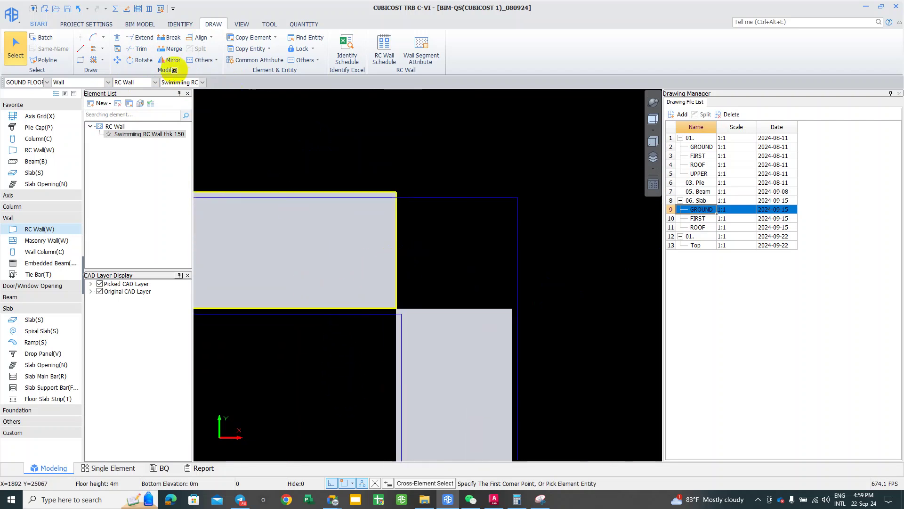
left_click(201, 39)
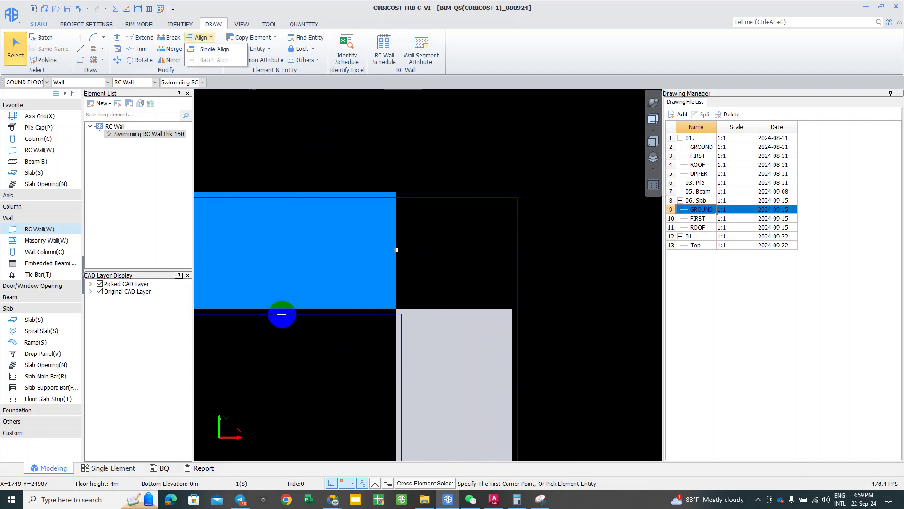
left_click(214, 50)
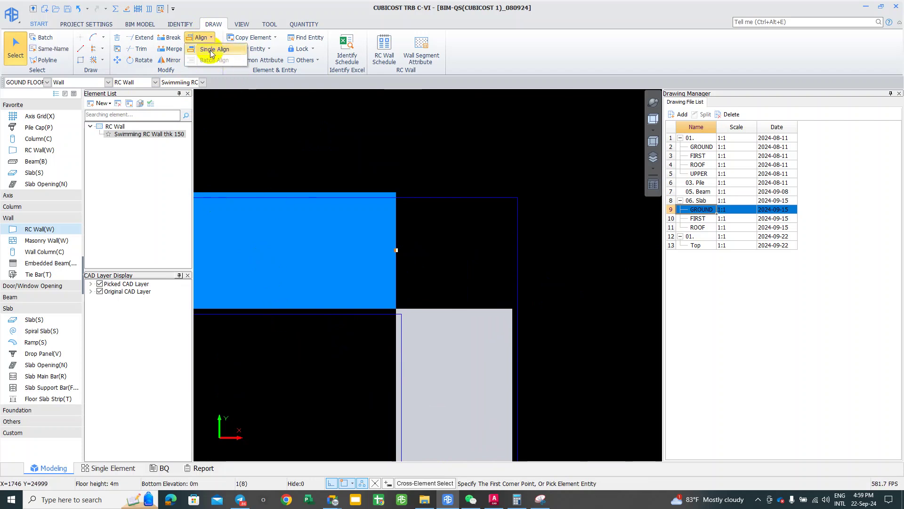
left_click(311, 313)
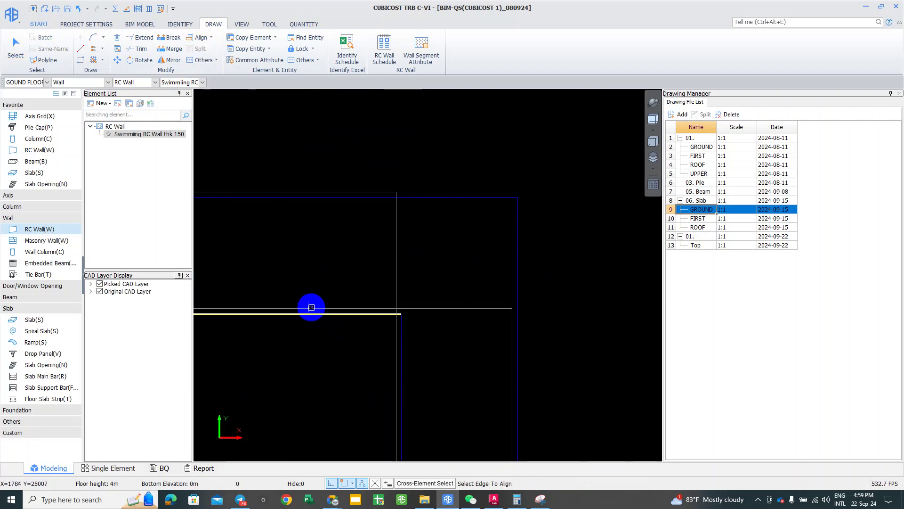
left_click(312, 321)
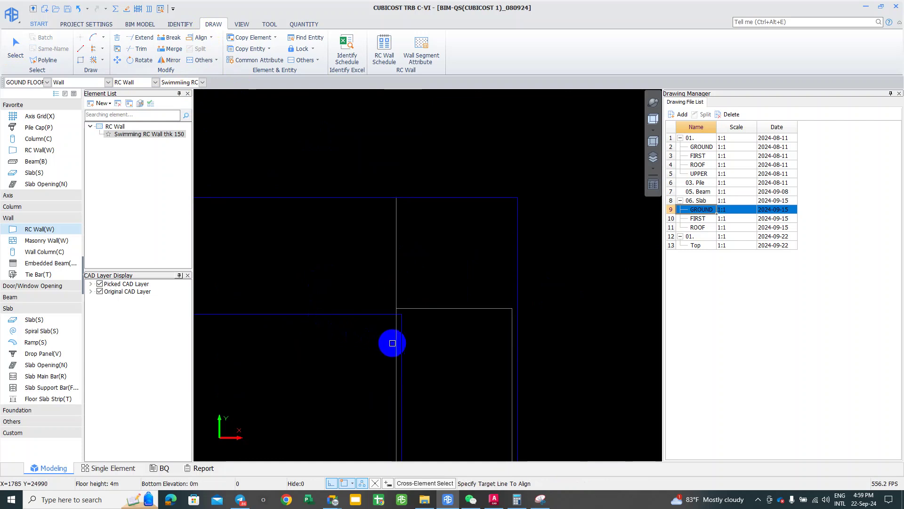
Step: Align the wall's edges onto the two vertical CAD outline lines, then end the alignment
left_click(396, 347)
middle_click_drag(410, 343, 408, 340)
left_click(410, 343)
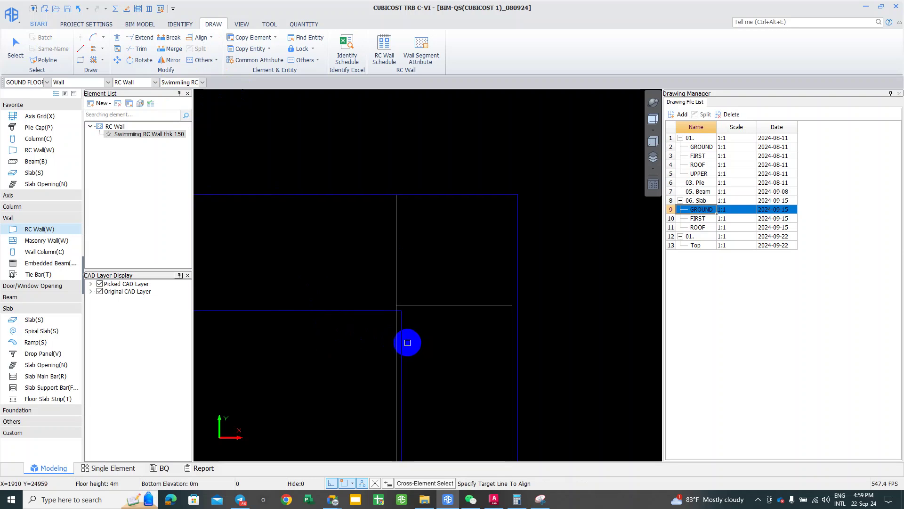
left_click(403, 342)
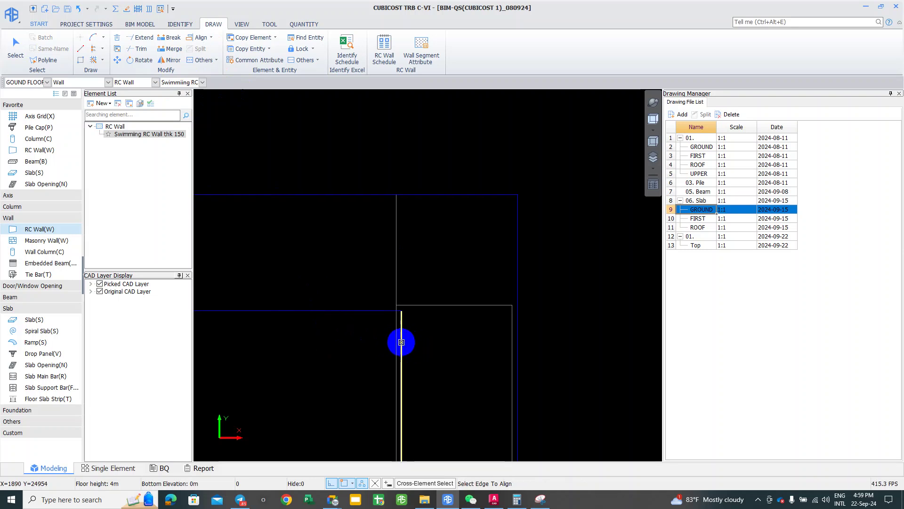
left_click(443, 338)
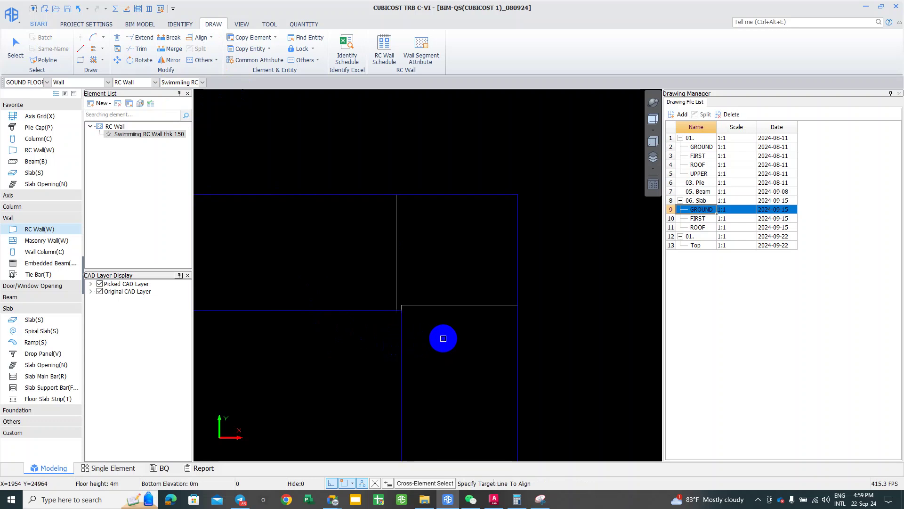
scroll(410, 303, "up", 2)
scroll(394, 222, "up", 3)
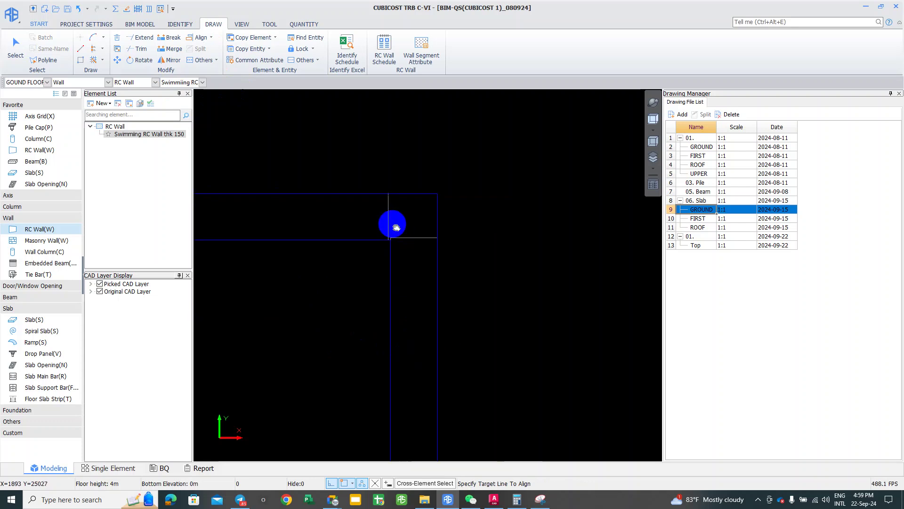
middle_click_drag(402, 269, 382, 225)
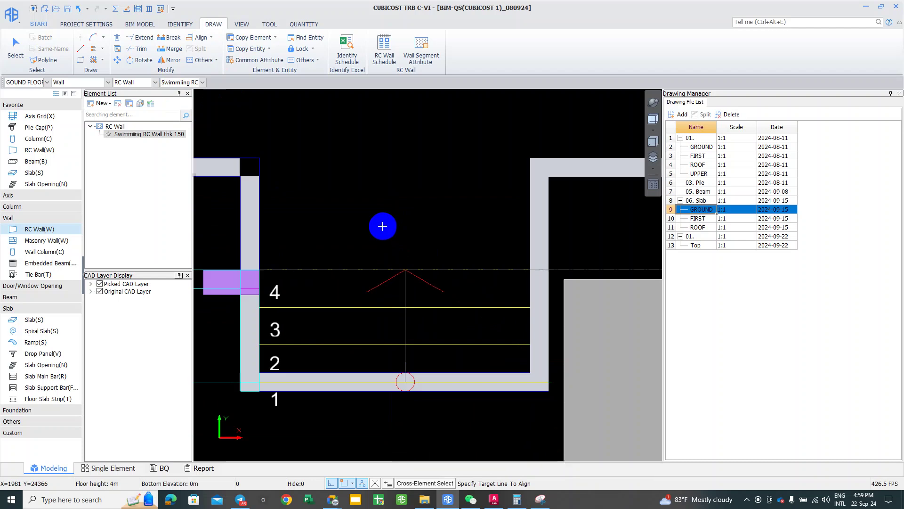
key("Escape")
scroll(355, 245, "up", 2)
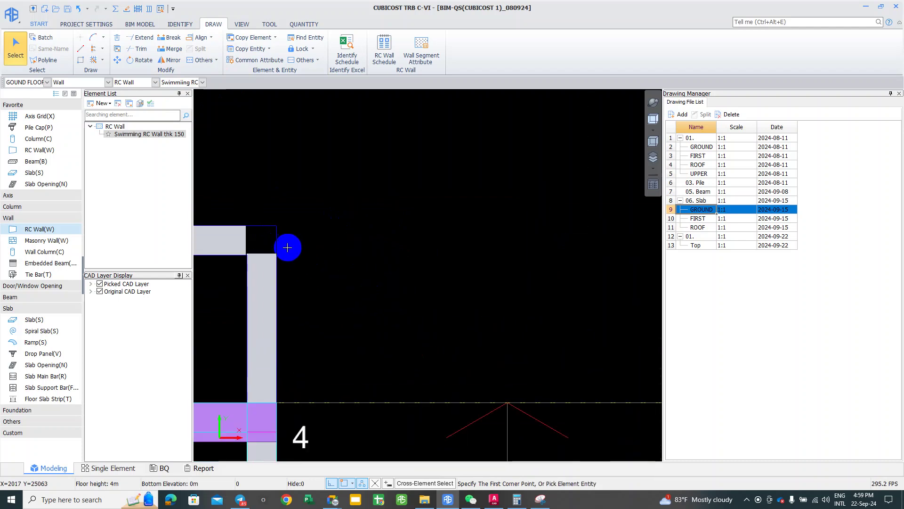
Step: Abandon the new straight wall segment started at the corner and exit wall drawing
scroll(280, 242, "up", 1)
left_click(263, 251)
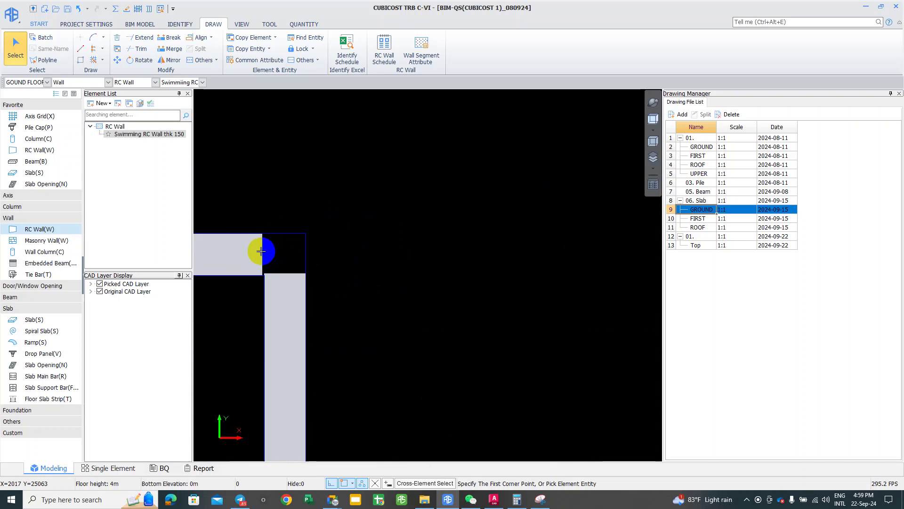
left_click(252, 275)
middle_click_drag(250, 275, 254, 256)
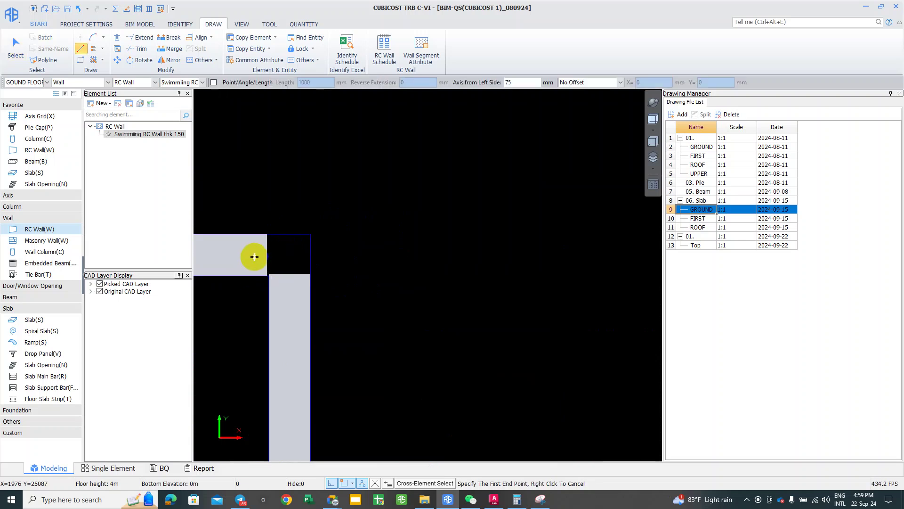
left_click(267, 256)
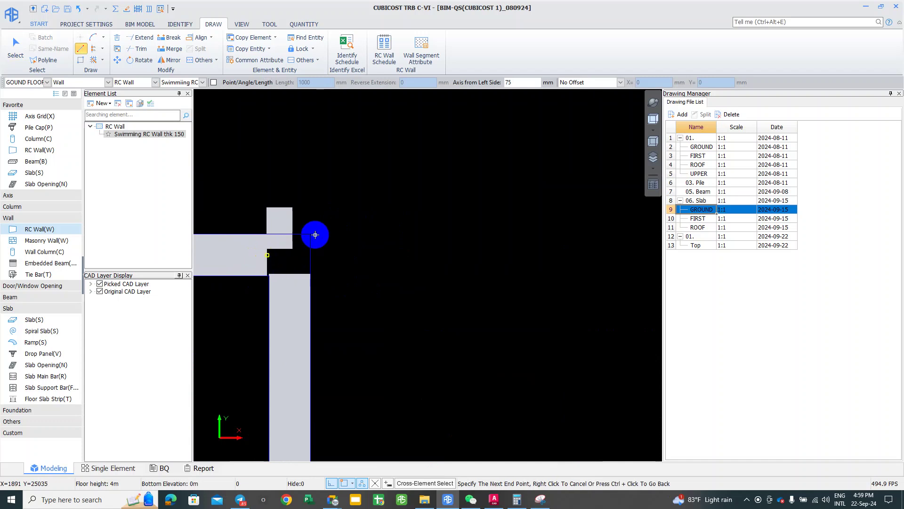
right_click(320, 231)
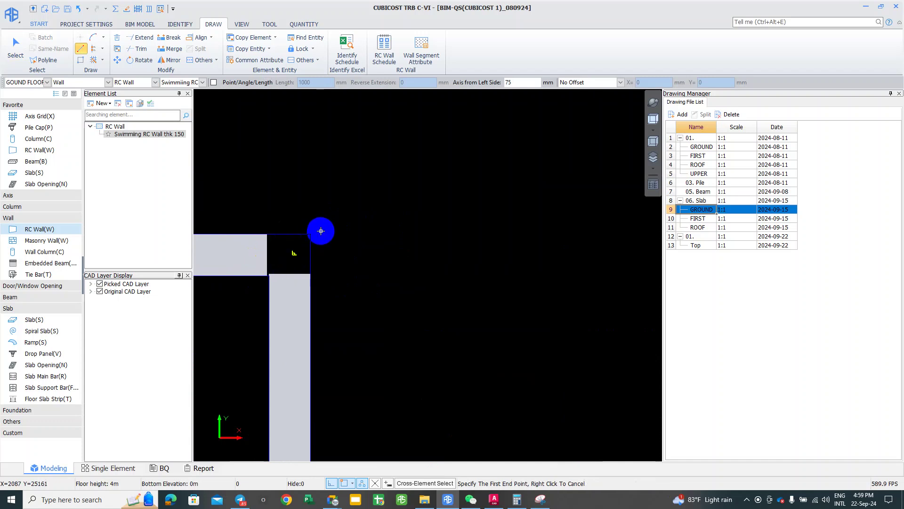
right_click(267, 263)
Step: Stretch the horizontal top wall's end grip to the vertical wall's outer corner
left_click(269, 257)
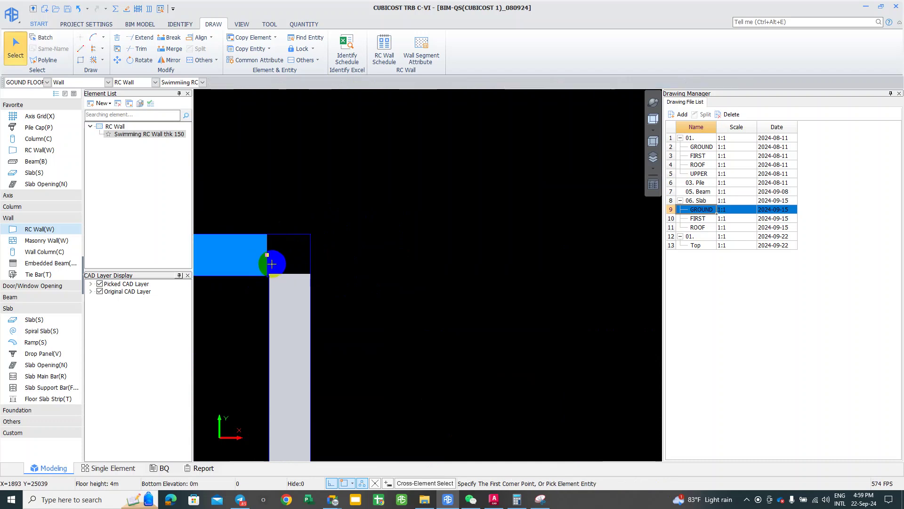
left_click_drag(267, 255, 309, 250)
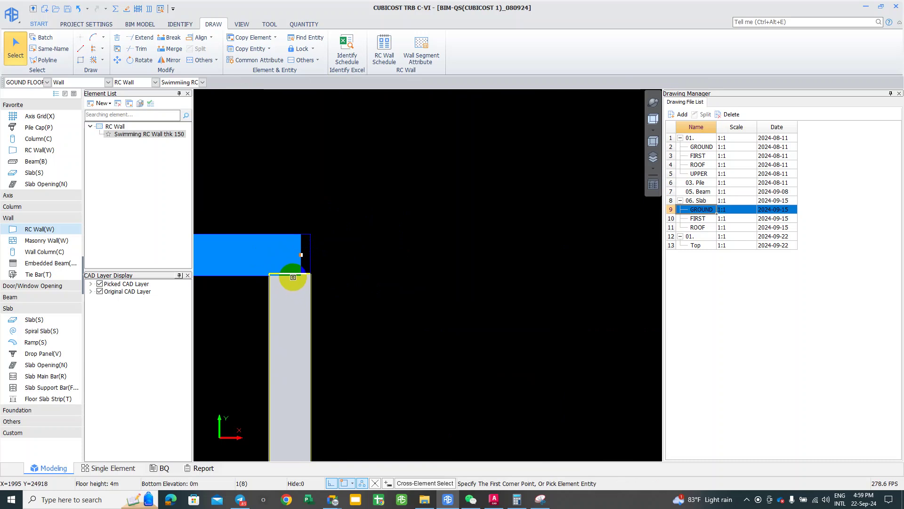
left_click(290, 274)
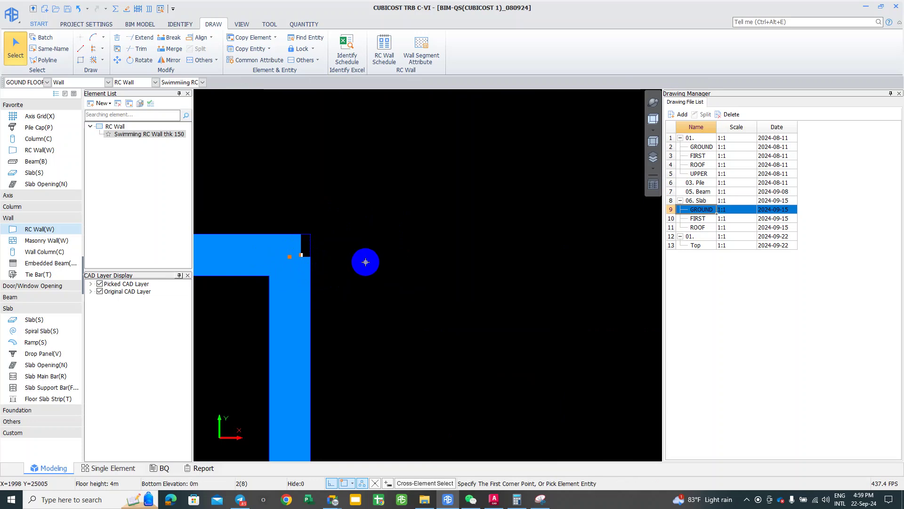
left_click(347, 309)
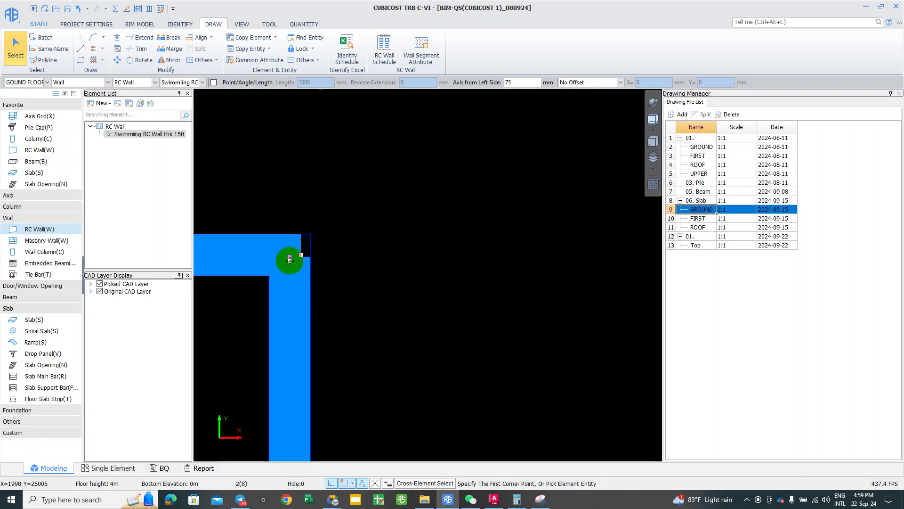
left_click(309, 263)
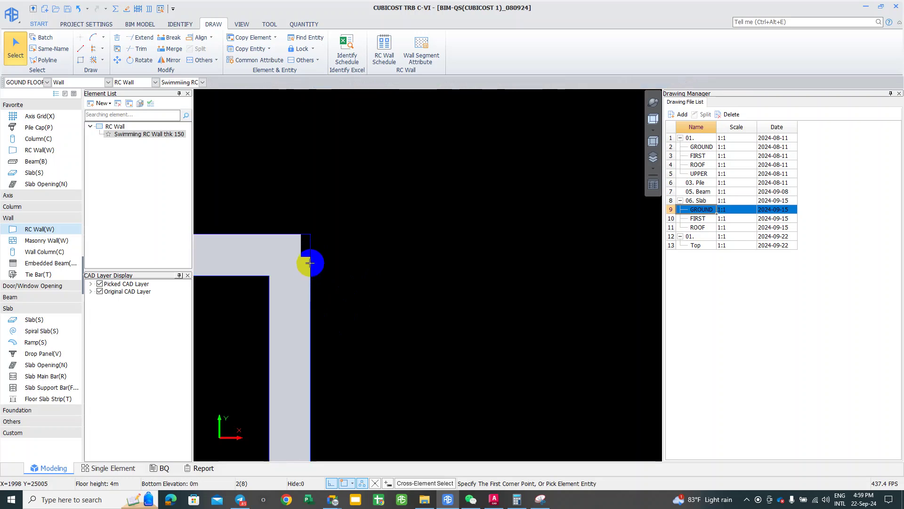
scroll(274, 214, "down", 3)
scroll(282, 268, "down", 2)
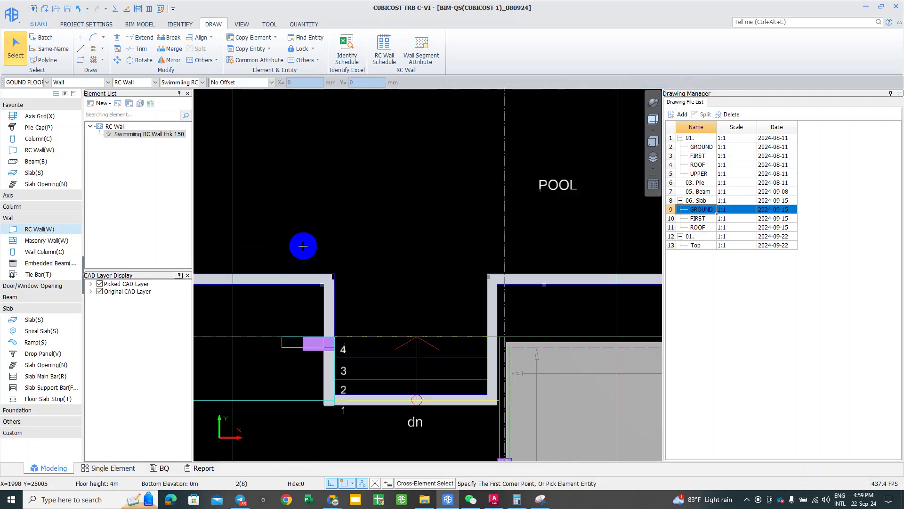
Step: Centre the closed pool walls in view and save the project
scroll(303, 246, "down", 4)
key("w")
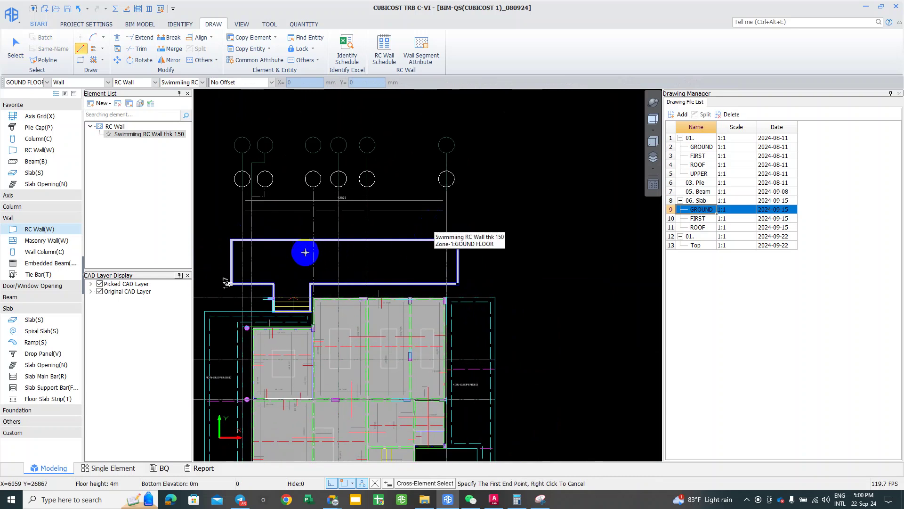
middle_click_drag(370, 257, 374, 254)
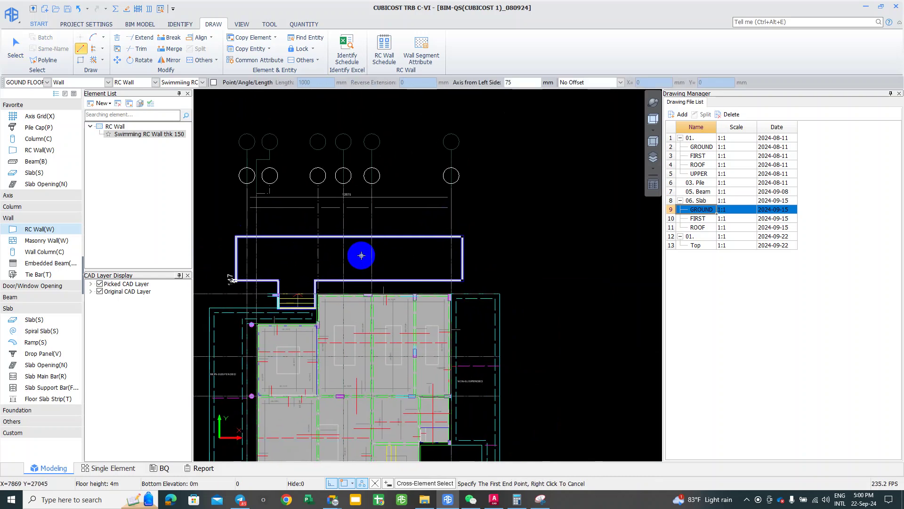
scroll(362, 252, "up", 3)
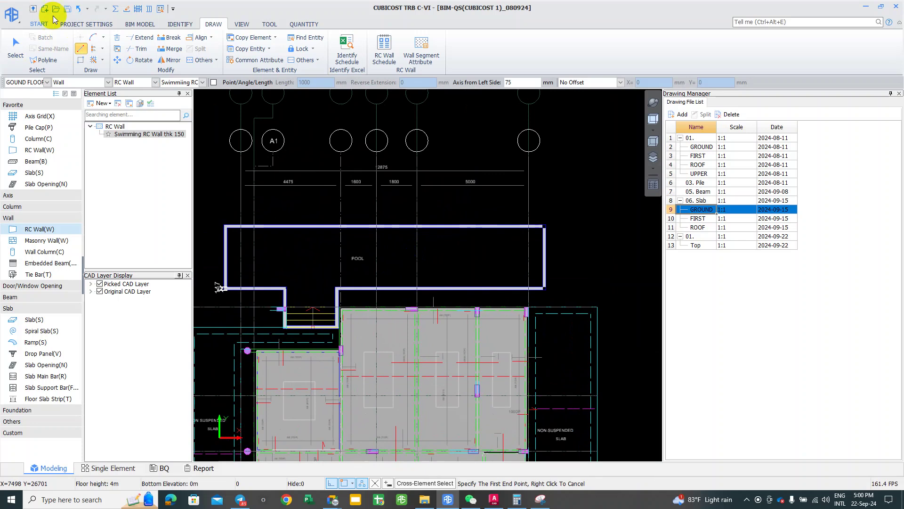
left_click(69, 10)
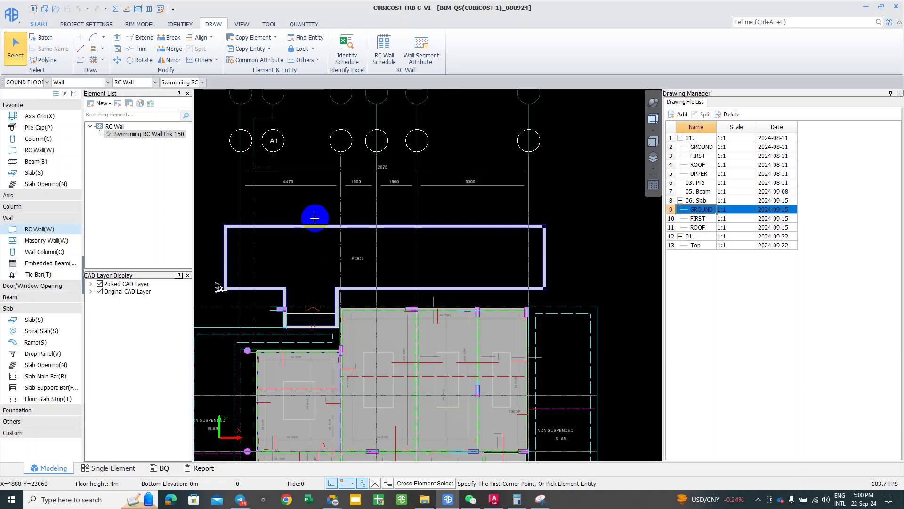
Step: Nudge the plan view around and dismiss the drawing's context menu
middle_click_drag(301, 173, 295, 165)
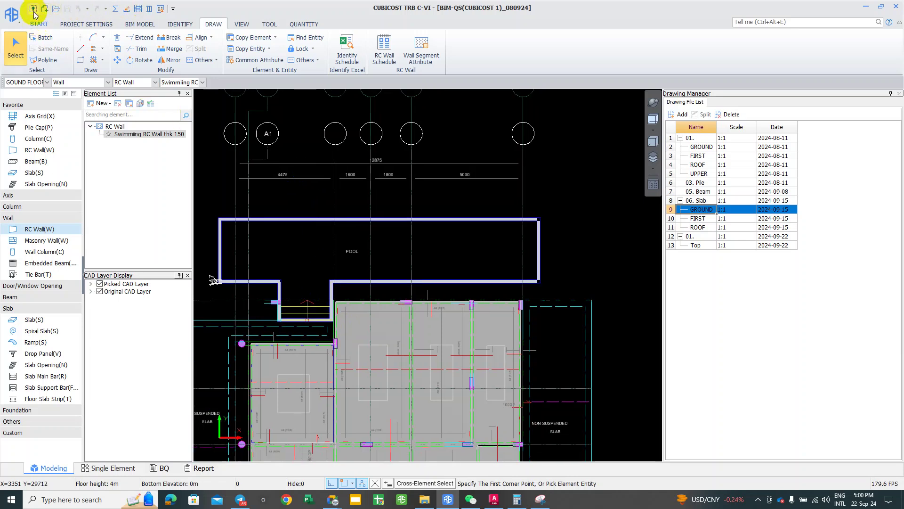
middle_click_drag(267, 162, 275, 162)
mouse_move(313, 171)
right_mouse_down()
mouse_move(314, 138)
mouse_move(315, 148)
right_mouse_up()
left_click(330, 143)
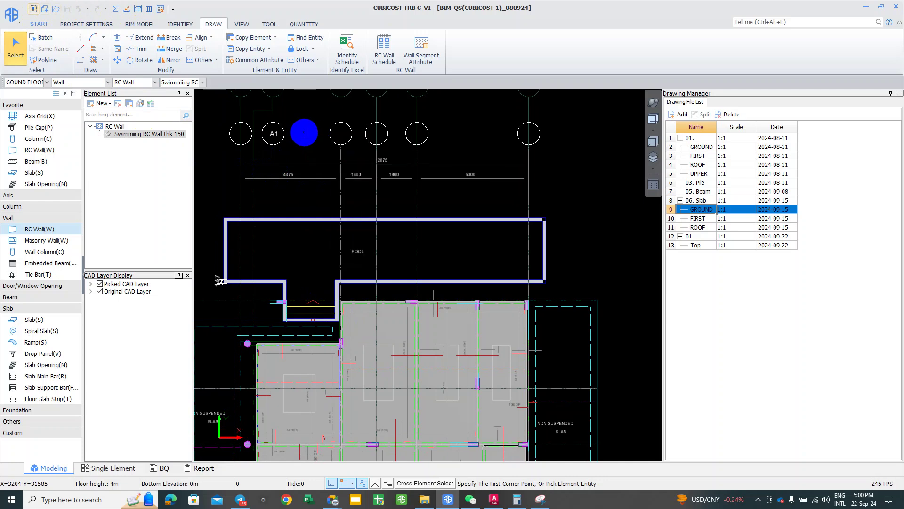